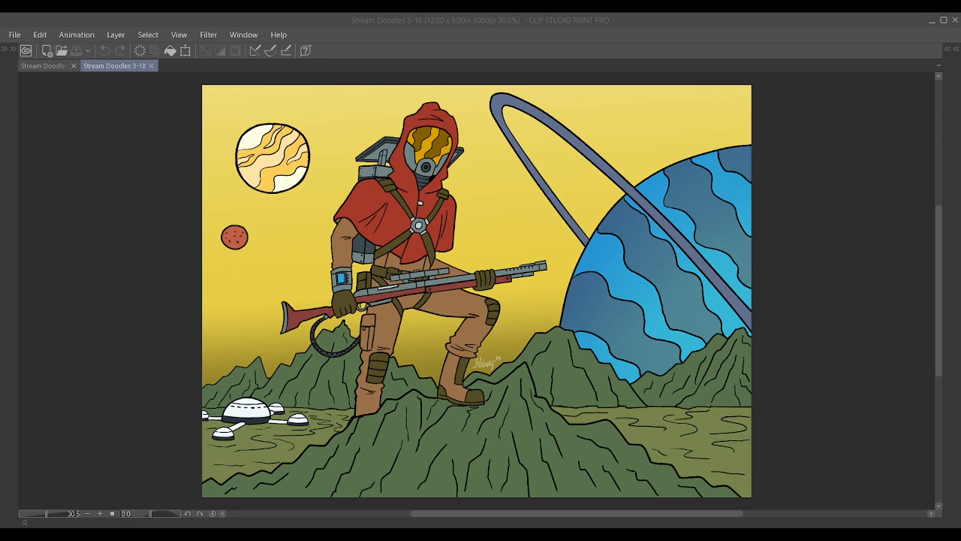
# Show the hidden palettes, look at the finished Stream Doodles 3-18 artwork, and return to the blank Stream Doodles 3-25 canvas
pyautogui.hotkey('alt', 'Tab')
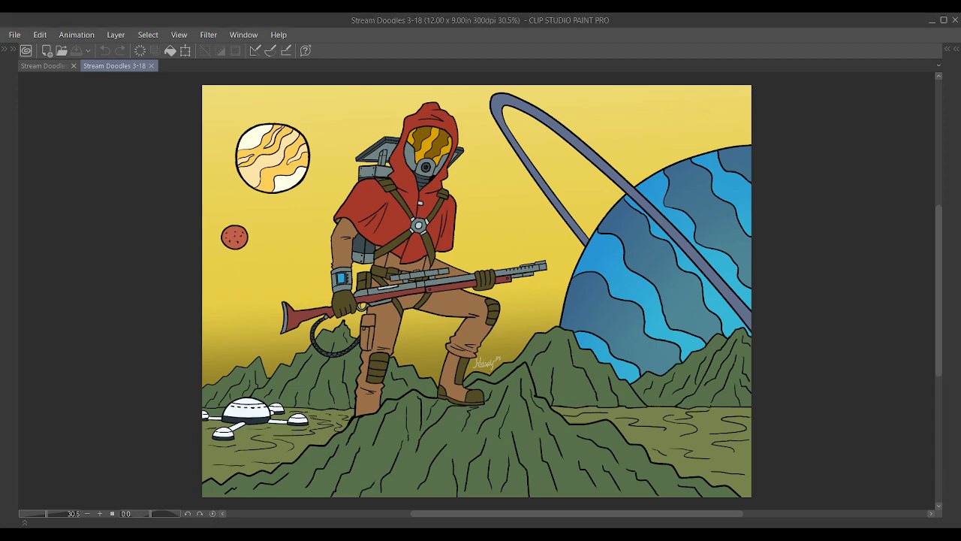
pyautogui.click(32, 66)
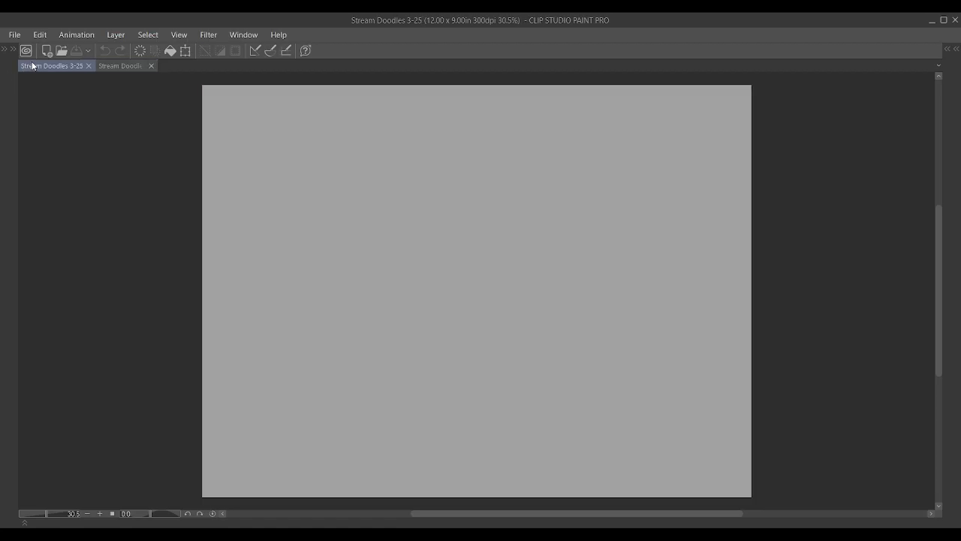
pyautogui.press('Tab')
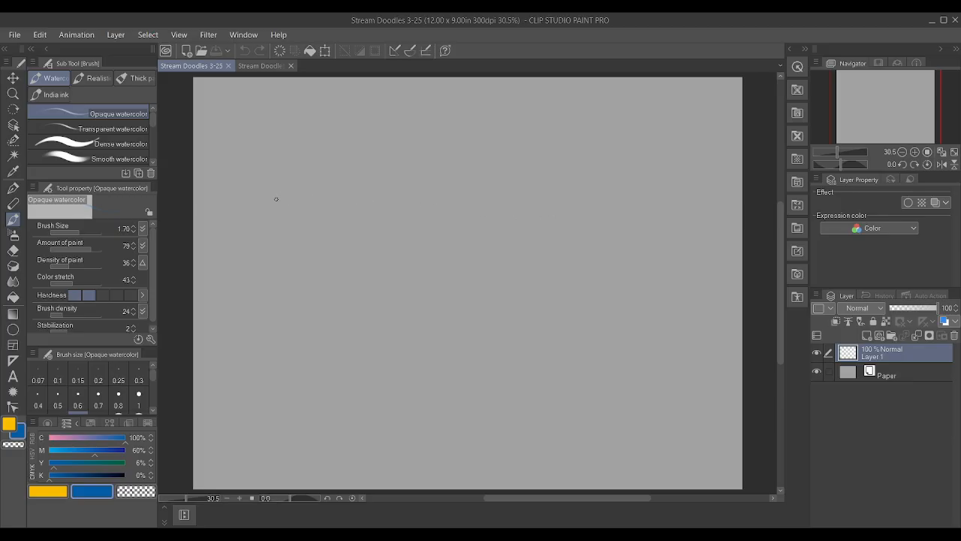
pyautogui.click(266, 67)
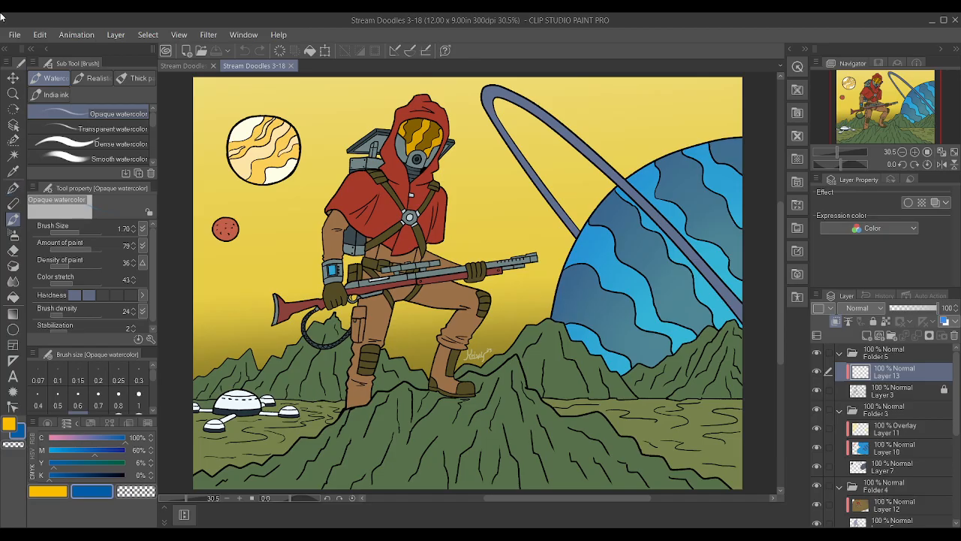
pyautogui.click(186, 61)
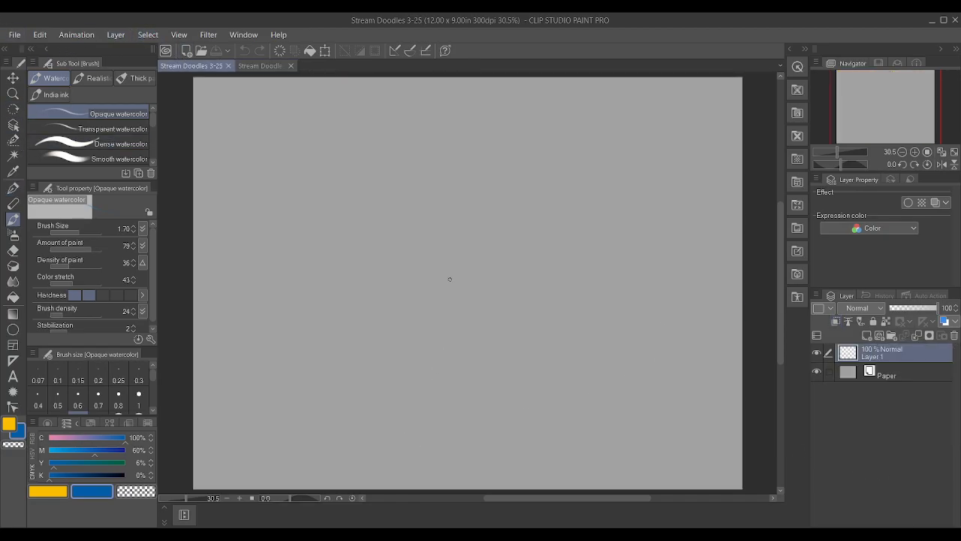
# Paint a short slanted stroke with the Opaque watercolor brush and set the blue drawing colour's black component to 20%
pyautogui.press('b')
pyautogui.press('b')
pyautogui.press('b')
pyautogui.moveTo(567, 307); pyautogui.dragTo(577, 249)
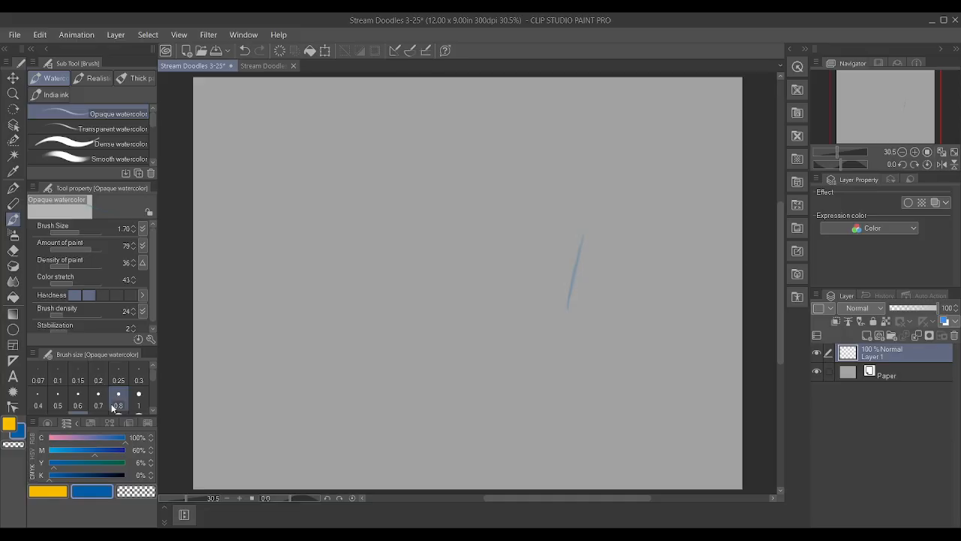
pyautogui.click(64, 474)
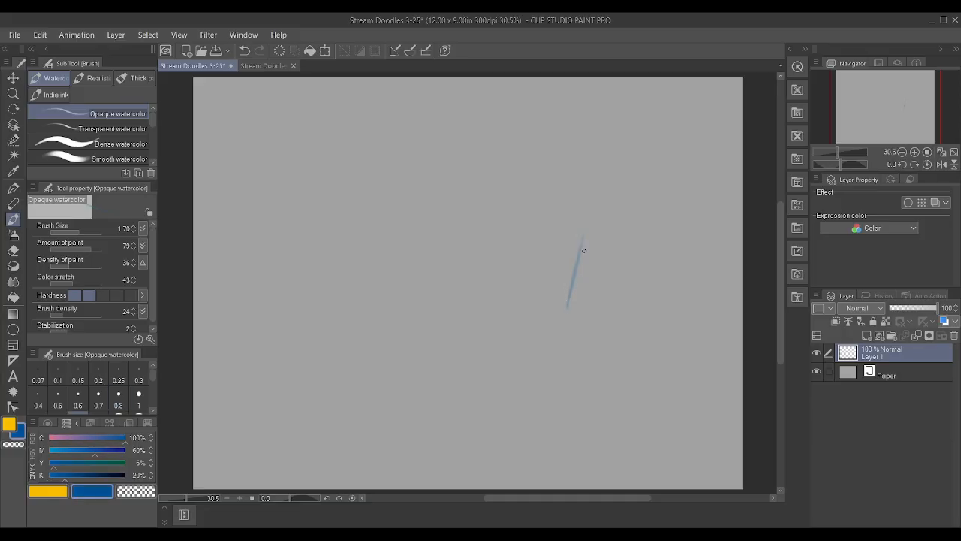
# Sketch the long base edges and the upright back panel of a low box in perspective around the first stroke
pyautogui.moveTo(448, 252); pyautogui.dragTo(466, 188)
pyautogui.moveTo(555, 312); pyautogui.dragTo(570, 315)
pyautogui.moveTo(449, 252); pyautogui.dragTo(349, 270)
pyautogui.moveTo(503, 206); pyautogui.dragTo(583, 234)
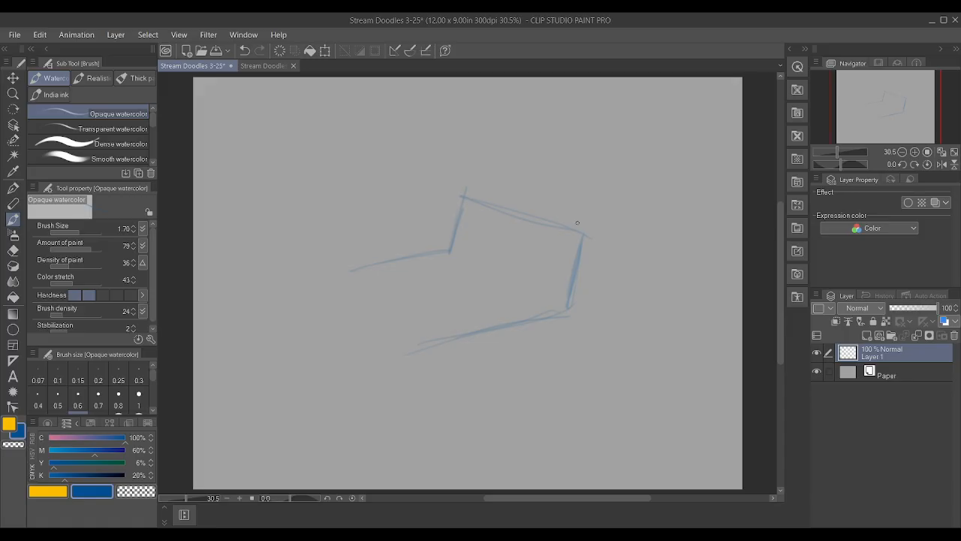
pyautogui.moveTo(446, 253); pyautogui.dragTo(558, 296)
pyautogui.moveTo(463, 198); pyautogui.dragTo(593, 248)
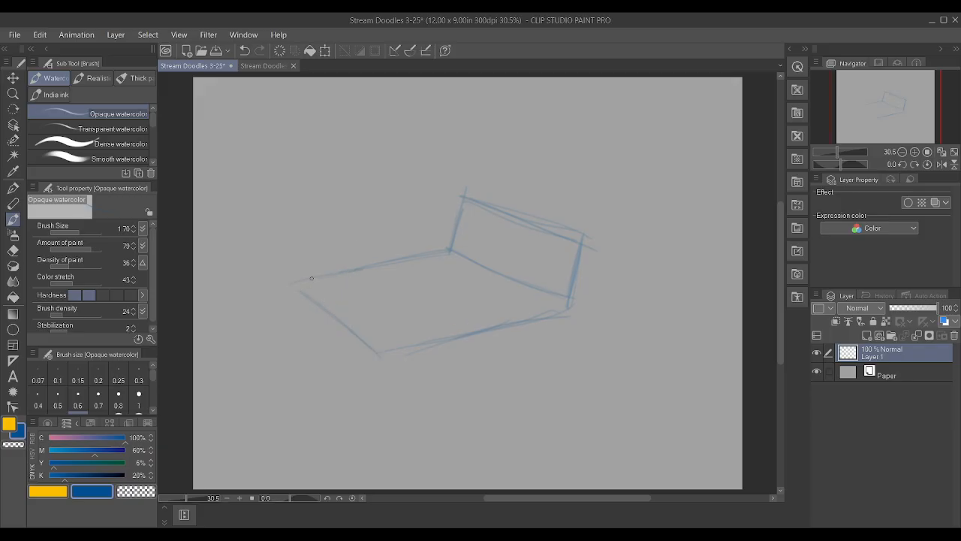
# Complete the low open box with its near vertical corners and upper edges, and clear the excess height of the back panel
pyautogui.moveTo(293, 284)
pyautogui.mouseDown()
pyautogui.moveTo(281, 283)
pyautogui.moveTo(288, 241)
pyautogui.mouseUp()
pyautogui.moveTo(382, 353); pyautogui.dragTo(388, 309)
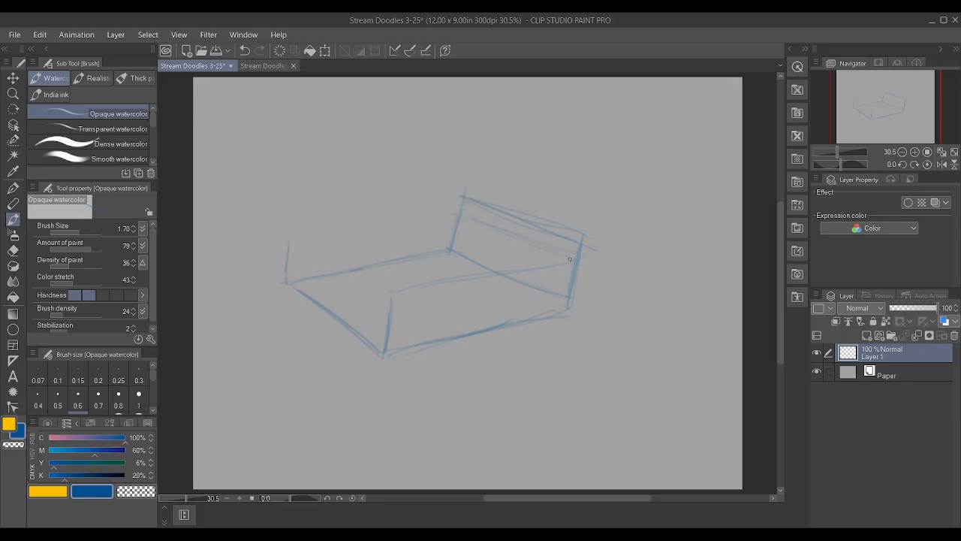
pyautogui.moveTo(287, 237); pyautogui.dragTo(444, 211)
pyautogui.moveTo(345, 269); pyautogui.dragTo(392, 291)
pyautogui.moveTo(477, 196)
pyautogui.mouseDown()
pyautogui.moveTo(515, 213)
pyautogui.moveTo(462, 196)
pyautogui.moveTo(586, 253)
pyautogui.mouseUp()
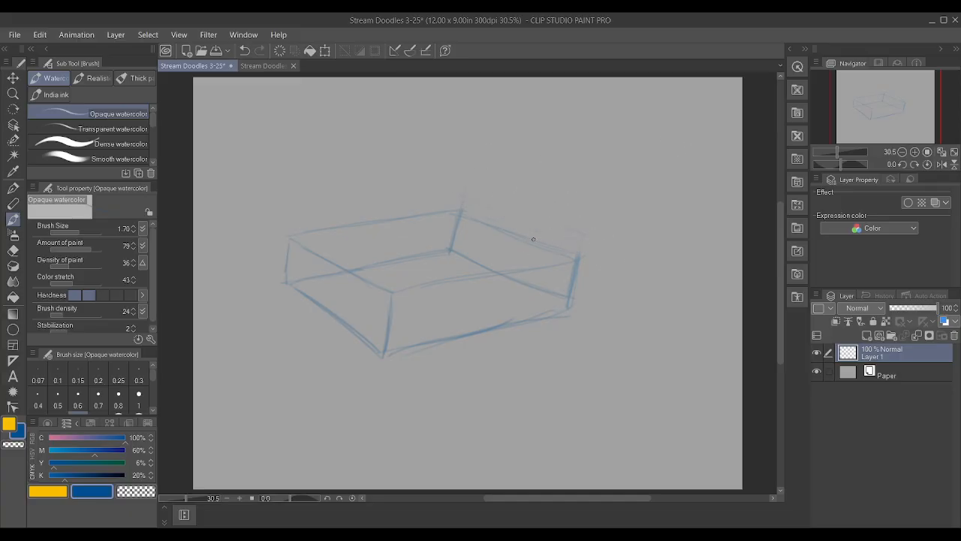
# Rotate the whole box sketch slightly counterclockwise with a Scale/Rotate transformation
pyautogui.hotkey('ctrl', 't')
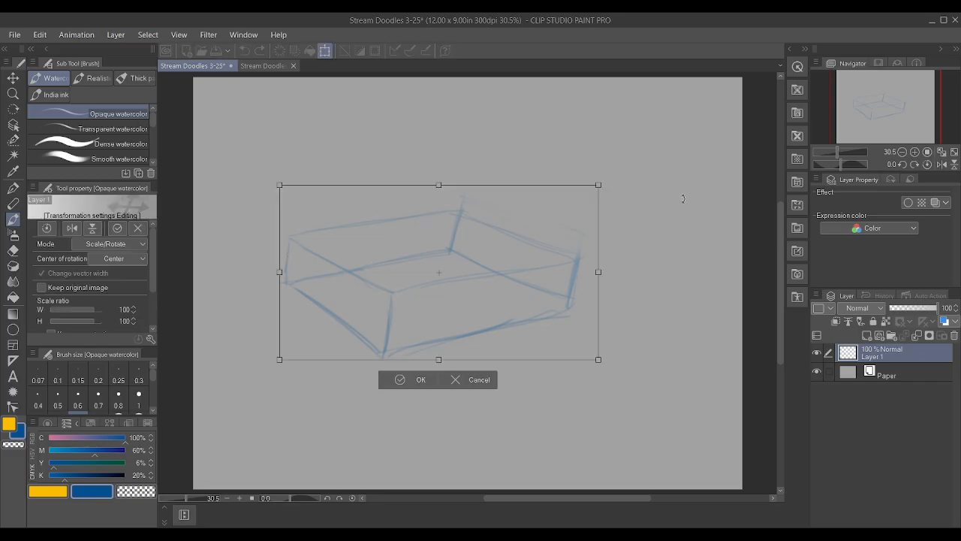
pyautogui.moveTo(702, 168); pyautogui.dragTo(683, 140)
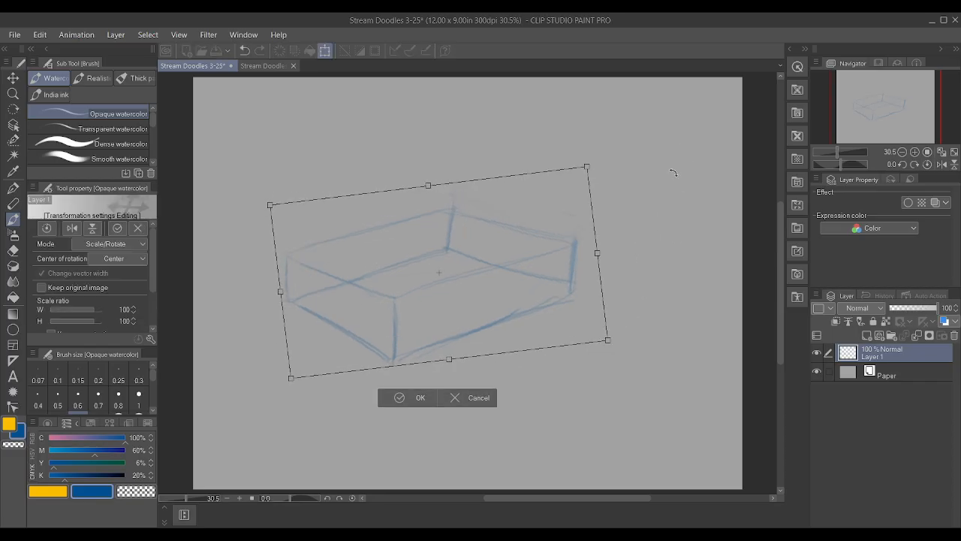
pyautogui.press('Return')
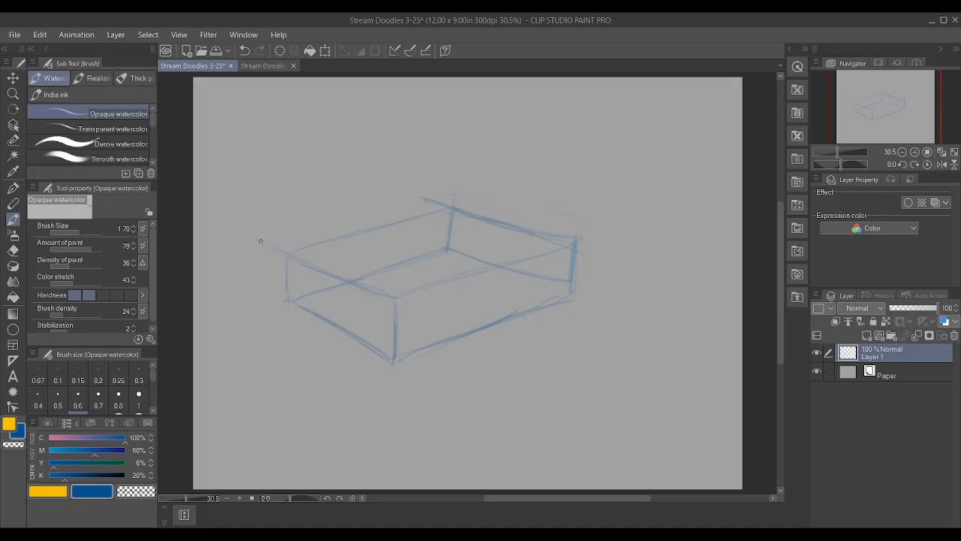
# Extend the box beyond its left end with new outer top, vertical and bottom edges
pyautogui.moveTo(342, 212); pyautogui.dragTo(422, 194)
pyautogui.moveTo(536, 238); pyautogui.dragTo(593, 248)
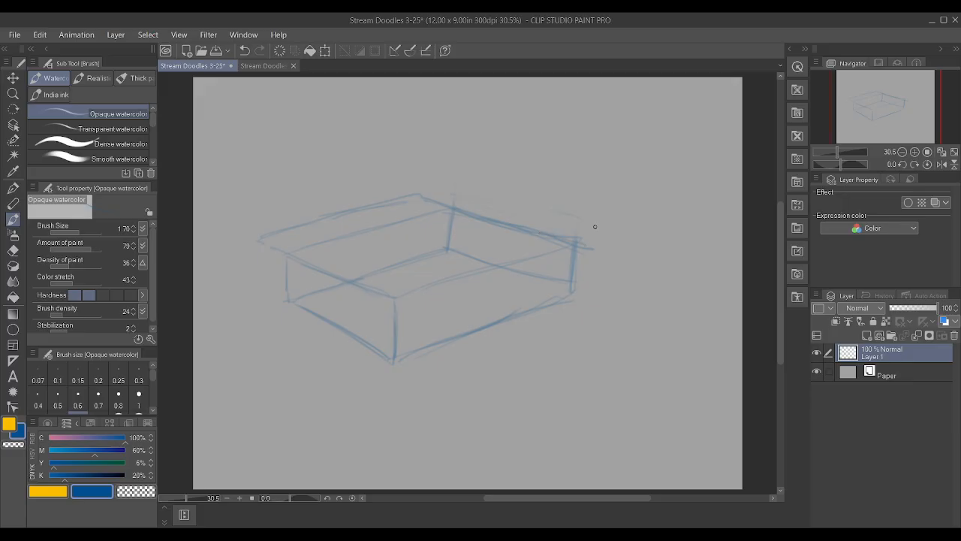
pyautogui.moveTo(395, 360); pyautogui.dragTo(398, 342)
pyautogui.moveTo(269, 290)
pyautogui.mouseDown()
pyautogui.moveTo(258, 283)
pyautogui.moveTo(257, 240)
pyautogui.mouseUp()
pyautogui.moveTo(259, 289)
pyautogui.mouseDown()
pyautogui.moveTo(357, 334)
pyautogui.moveTo(330, 324)
pyautogui.mouseUp()
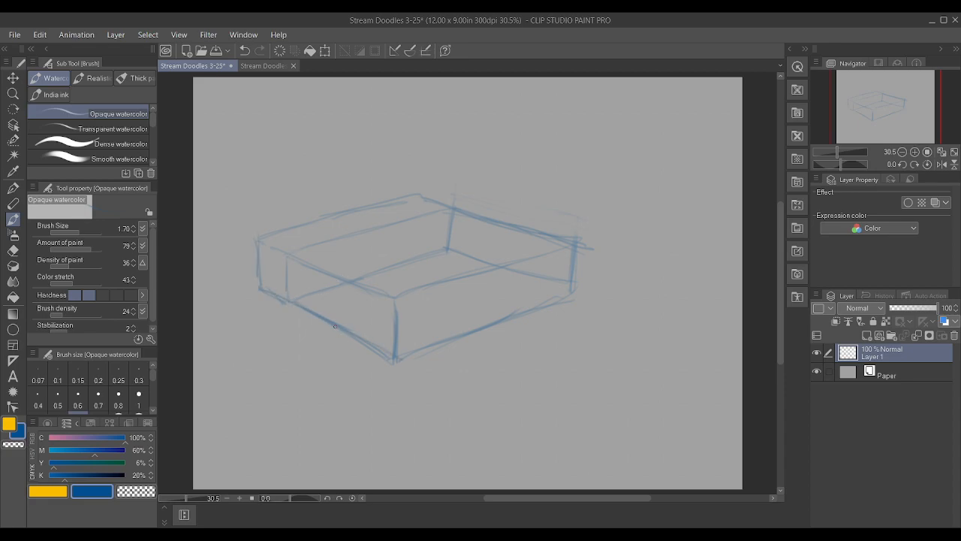
# Divide the box's long front face with two vertical lines and sketch the middle section's edges across the top
pyautogui.moveTo(452, 337); pyautogui.dragTo(456, 285)
pyautogui.moveTo(519, 312); pyautogui.dragTo(522, 265)
pyautogui.moveTo(575, 247); pyautogui.dragTo(527, 259)
pyautogui.moveTo(425, 255)
pyautogui.mouseDown()
pyautogui.moveTo(493, 263)
pyautogui.moveTo(428, 246)
pyautogui.moveTo(493, 259)
pyautogui.mouseUp()
pyautogui.moveTo(403, 268); pyautogui.dragTo(463, 285)
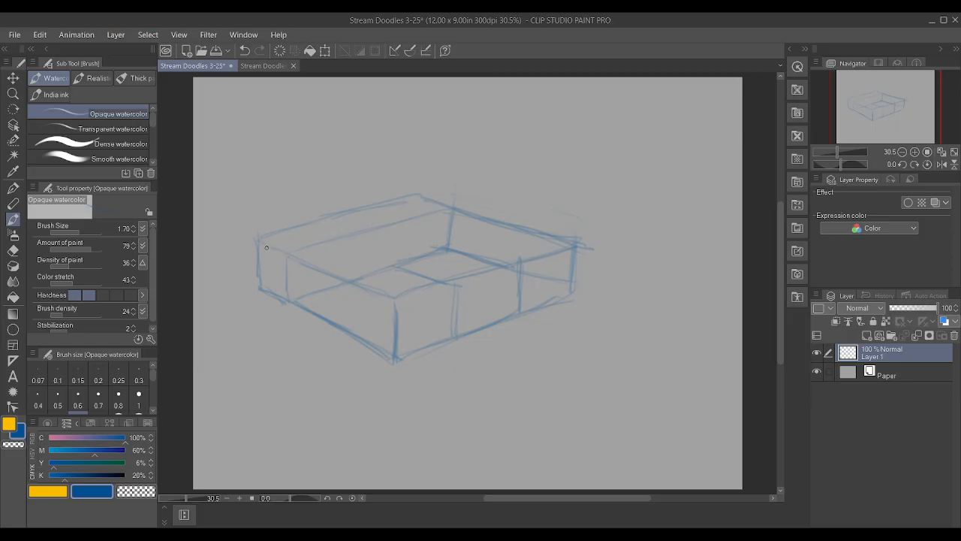
# Reinforce the left end's outer edges and the front section's top edges with additional strokes
pyautogui.moveTo(259, 242)
pyautogui.mouseDown()
pyautogui.moveTo(245, 239)
pyautogui.moveTo(384, 196)
pyautogui.mouseUp()
pyautogui.moveTo(249, 278); pyautogui.dragTo(279, 296)
pyautogui.moveTo(253, 234); pyautogui.dragTo(253, 275)
pyautogui.moveTo(387, 300)
pyautogui.mouseDown()
pyautogui.moveTo(453, 284)
pyautogui.moveTo(488, 262)
pyautogui.moveTo(413, 266)
pyautogui.moveTo(452, 247)
pyautogui.mouseUp()
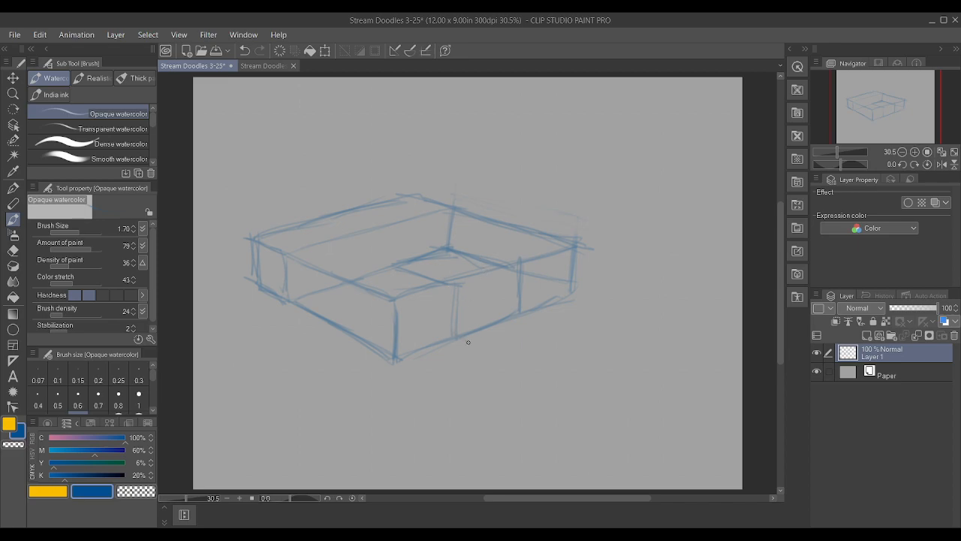
pyautogui.moveTo(469, 346)
pyautogui.mouseDown()
pyautogui.moveTo(487, 323)
pyautogui.moveTo(467, 345)
pyautogui.moveTo(535, 325)
pyautogui.moveTo(489, 342)
pyautogui.moveTo(524, 327)
pyautogui.moveTo(536, 301)
pyautogui.moveTo(476, 324)
pyautogui.moveTo(488, 306)
pyautogui.moveTo(530, 295)
pyautogui.mouseUp()
pyautogui.moveTo(469, 345)
pyautogui.mouseDown()
pyautogui.moveTo(476, 313)
pyautogui.moveTo(469, 345)
pyautogui.moveTo(517, 328)
pyautogui.mouseUp()
pyautogui.moveTo(510, 270); pyautogui.dragTo(525, 285)
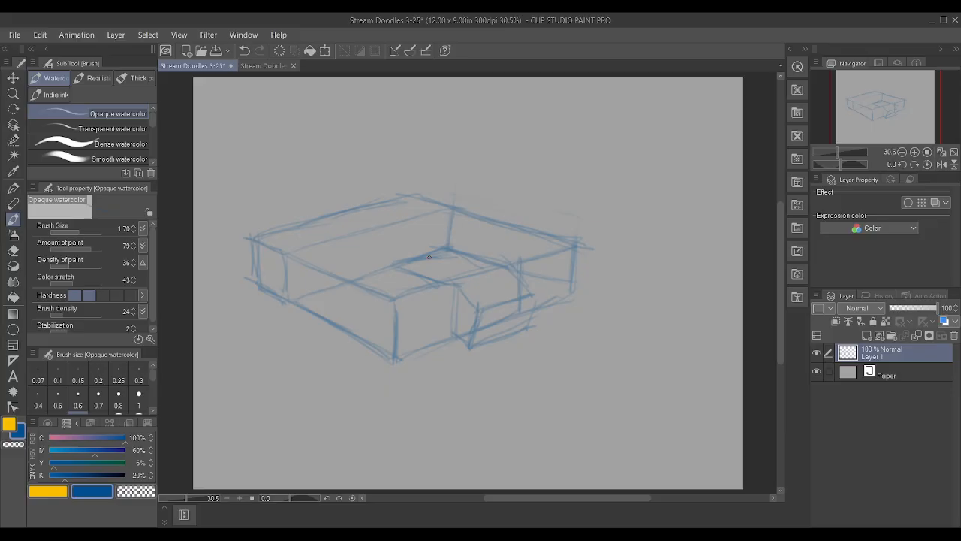
pyautogui.moveTo(483, 313); pyautogui.dragTo(529, 295)
pyautogui.moveTo(450, 303)
pyautogui.mouseDown()
pyautogui.moveTo(450, 334)
pyautogui.moveTo(450, 307)
pyautogui.mouseUp()
pyautogui.hotkey('ctrl', 'z')
pyautogui.hotkey('ctrl', 'z')
pyautogui.hotkey('ctrl', 'z')
pyautogui.hotkey('ctrl', 'z')
pyautogui.hotkey('ctrl', 'z')
pyautogui.hotkey('ctrl', 'z')
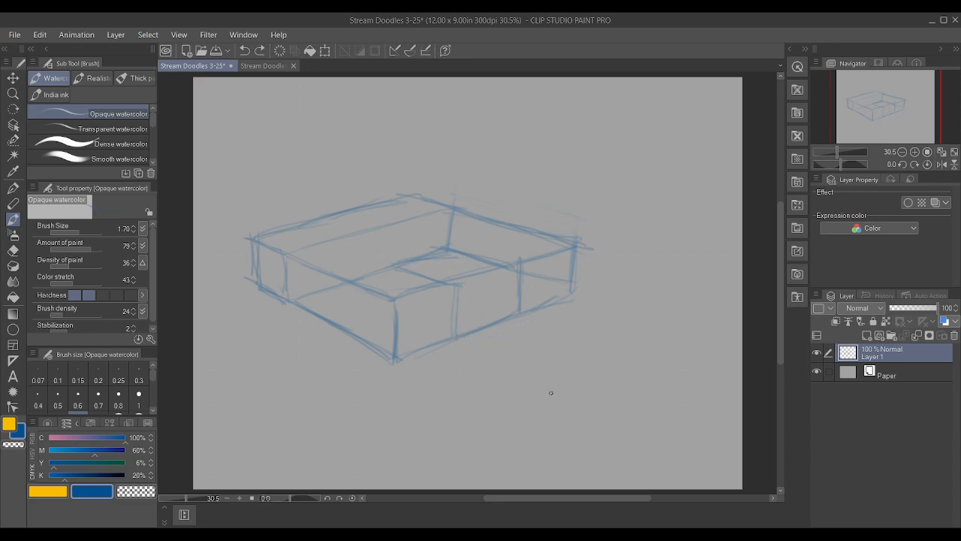
# Thicken the front face's divider, refine the edges of the two front blocks, and mark section lines across the box's top
pyautogui.moveTo(514, 279)
pyautogui.mouseDown()
pyautogui.moveTo(490, 319)
pyautogui.moveTo(510, 308)
pyautogui.moveTo(510, 271)
pyautogui.moveTo(519, 277)
pyautogui.moveTo(404, 358)
pyautogui.moveTo(458, 343)
pyautogui.mouseUp()
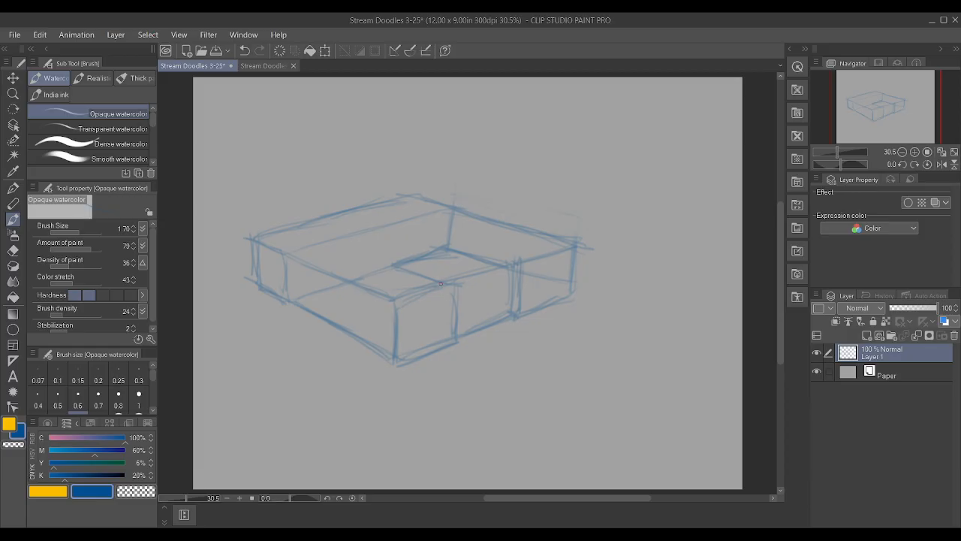
pyautogui.moveTo(396, 322)
pyautogui.mouseDown()
pyautogui.moveTo(395, 339)
pyautogui.moveTo(410, 347)
pyautogui.moveTo(446, 343)
pyautogui.mouseUp()
pyautogui.moveTo(534, 265); pyautogui.dragTo(568, 263)
pyautogui.moveTo(542, 303); pyautogui.dragTo(573, 283)
pyautogui.moveTo(341, 295); pyautogui.dragTo(386, 312)
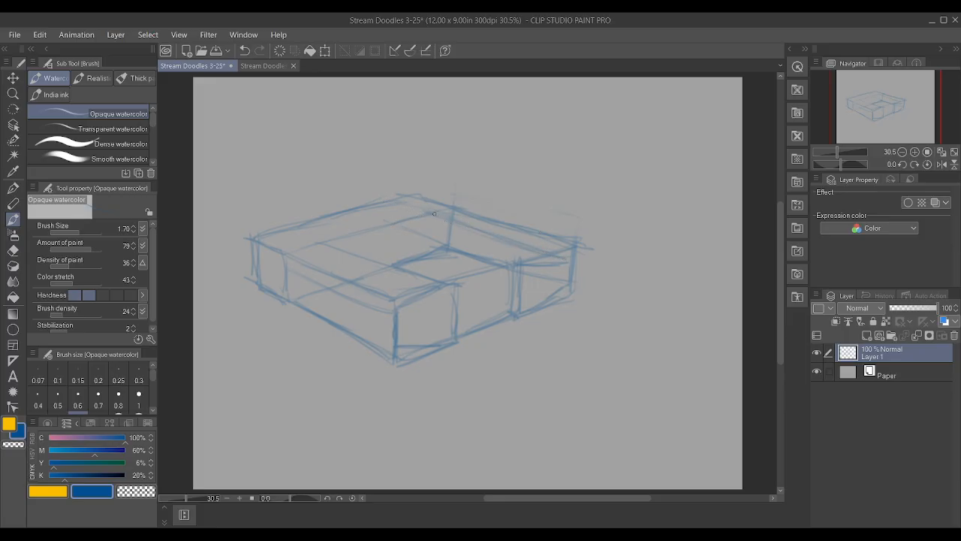
pyautogui.moveTo(350, 209)
pyautogui.mouseDown()
pyautogui.moveTo(391, 224)
pyautogui.moveTo(380, 200)
pyautogui.moveTo(400, 196)
pyautogui.moveTo(431, 216)
pyautogui.moveTo(448, 212)
pyautogui.mouseUp()
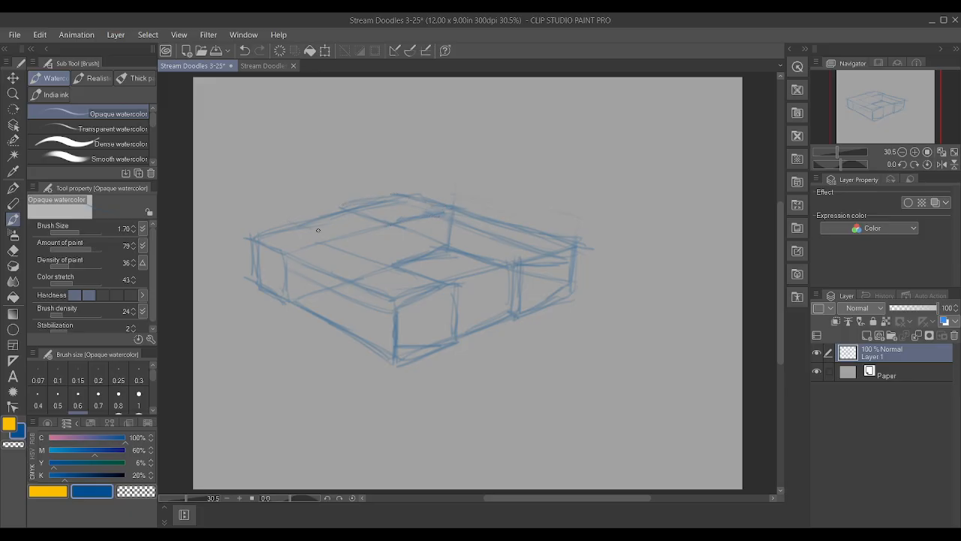
# Build up the left corner block with darker top, vertical and bottom edges that stand out from the body
pyautogui.moveTo(278, 255); pyautogui.dragTo(242, 235)
pyautogui.moveTo(286, 276)
pyautogui.mouseDown()
pyautogui.moveTo(284, 305)
pyautogui.moveTo(250, 293)
pyautogui.moveTo(243, 240)
pyautogui.mouseUp()
pyautogui.moveTo(251, 285); pyautogui.dragTo(287, 306)
pyautogui.moveTo(284, 260); pyautogui.dragTo(283, 292)
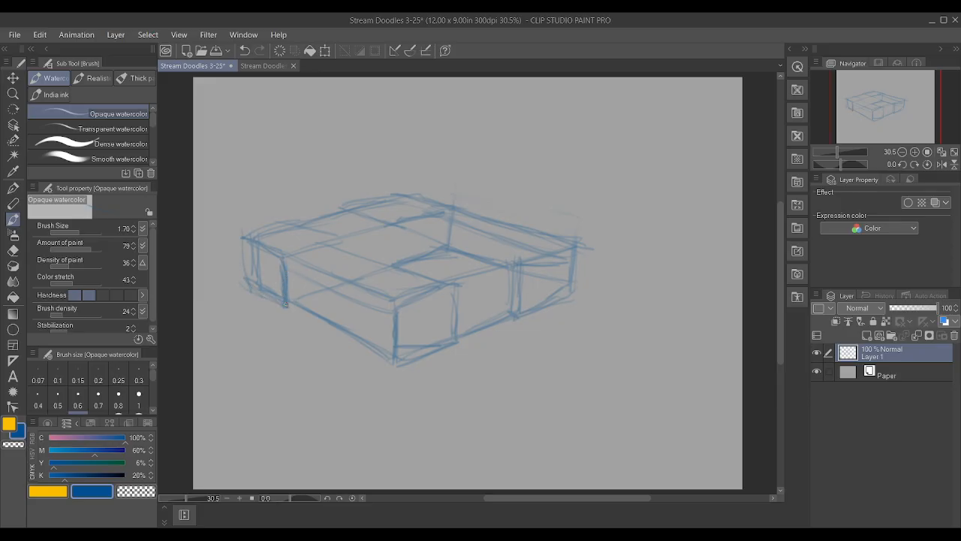
pyautogui.moveTo(244, 234); pyautogui.dragTo(296, 220)
# Strengthen the blocks' top and side edges, and raise the near corner block's bottom contour
pyautogui.moveTo(347, 334); pyautogui.dragTo(395, 357)
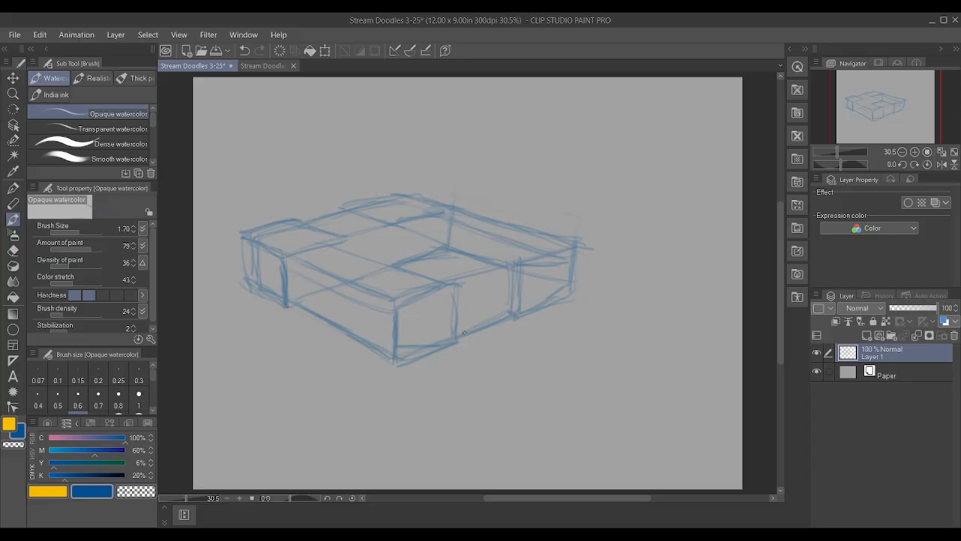
pyautogui.moveTo(391, 297); pyautogui.dragTo(454, 277)
pyautogui.moveTo(389, 258); pyautogui.dragTo(445, 246)
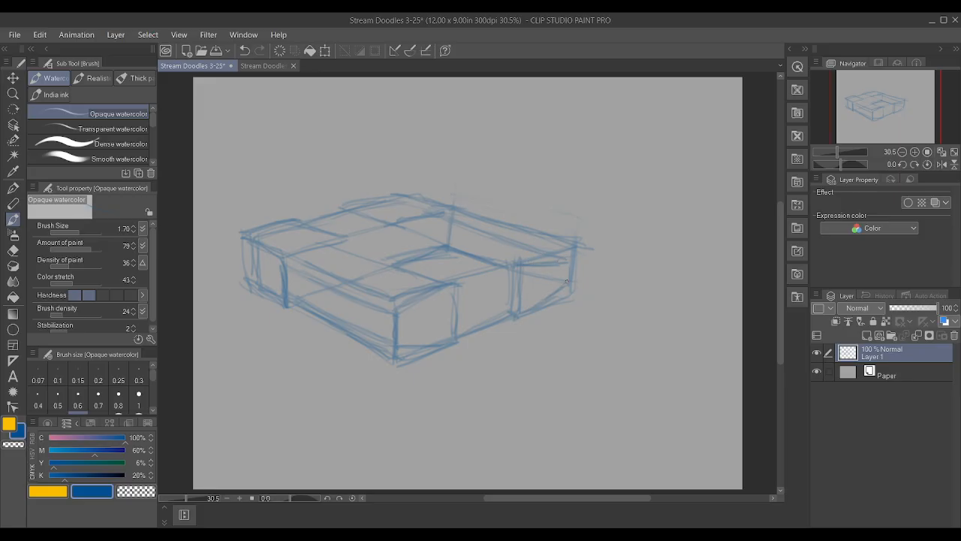
pyautogui.moveTo(447, 216); pyautogui.dragTo(404, 220)
pyautogui.moveTo(291, 262); pyautogui.dragTo(311, 254)
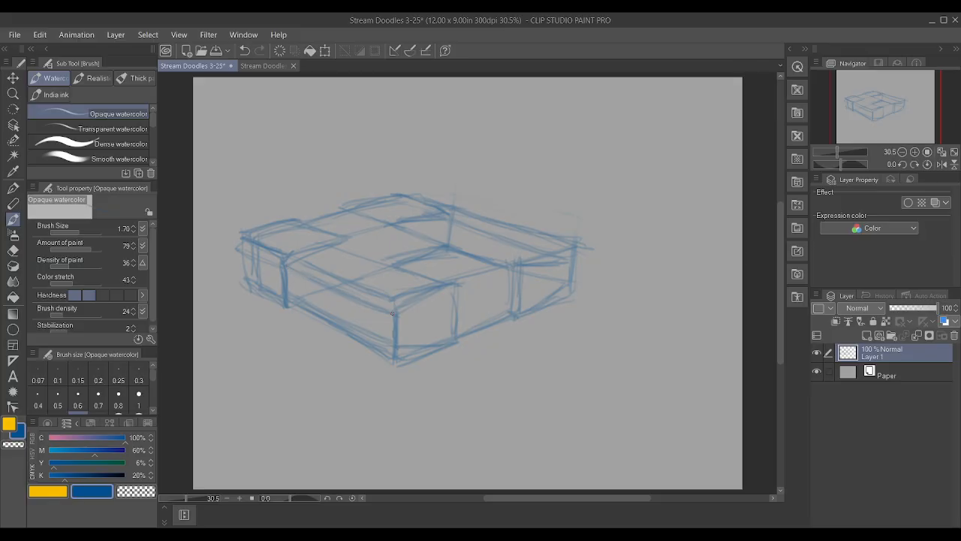
pyautogui.moveTo(336, 328); pyautogui.dragTo(407, 362)
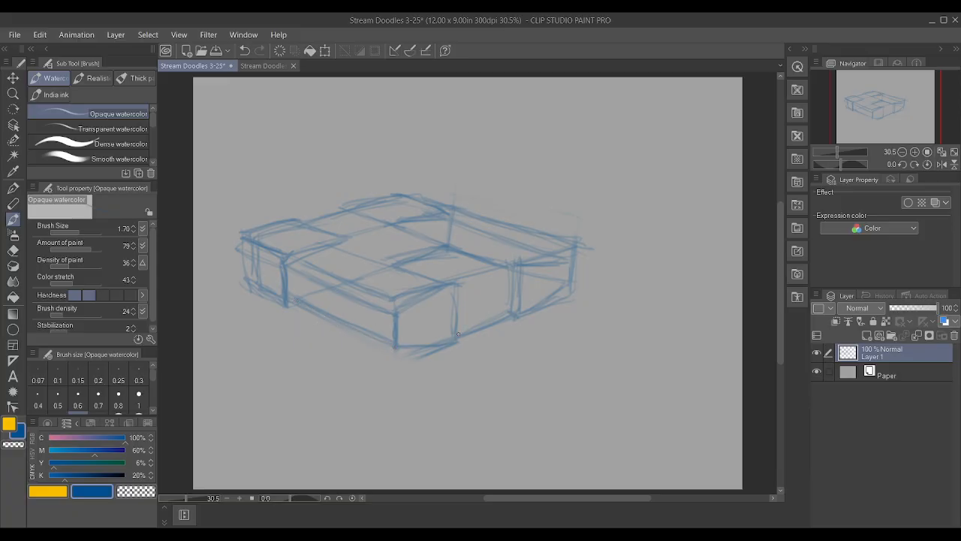
# Lower the top of the right front block, erase its old upper edge, and darken the rear block's outline
pyautogui.moveTo(526, 264); pyautogui.dragTo(573, 250)
pyautogui.moveTo(462, 199); pyautogui.dragTo(592, 251)
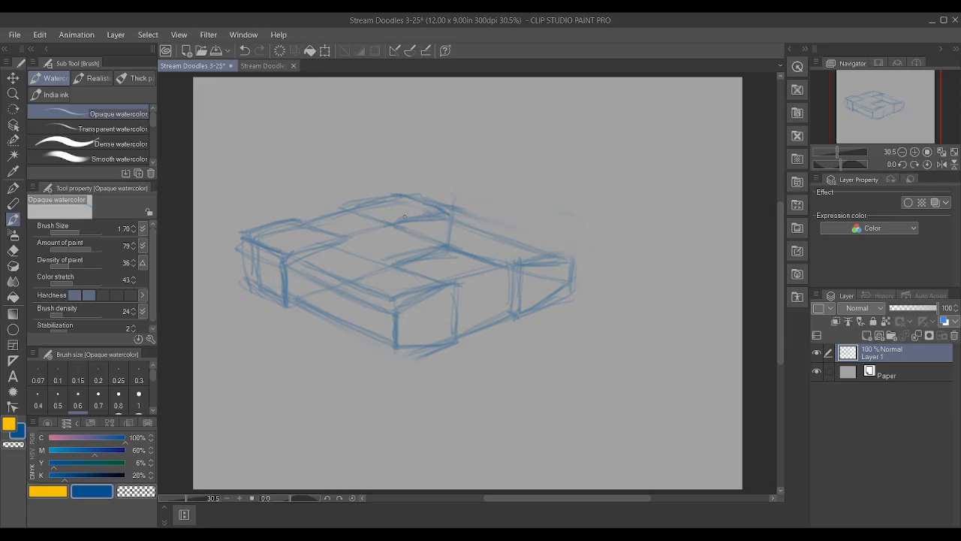
pyautogui.moveTo(396, 224); pyautogui.dragTo(447, 219)
pyautogui.moveTo(354, 207); pyautogui.dragTo(395, 223)
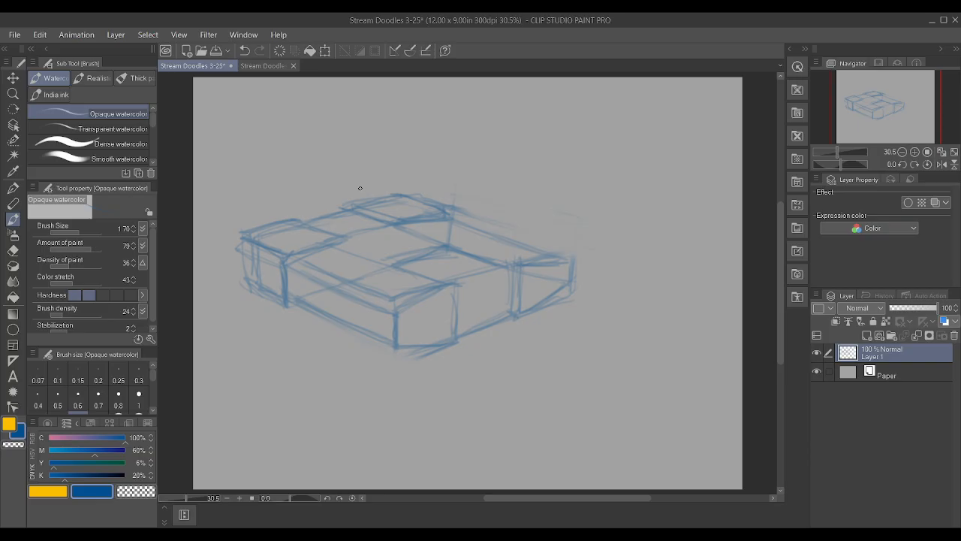
# Lower the near corner block's top edges and separate it from the side body with a double vertical divider
pyautogui.moveTo(393, 286)
pyautogui.mouseDown()
pyautogui.moveTo(304, 262)
pyautogui.moveTo(392, 292)
pyautogui.mouseUp()
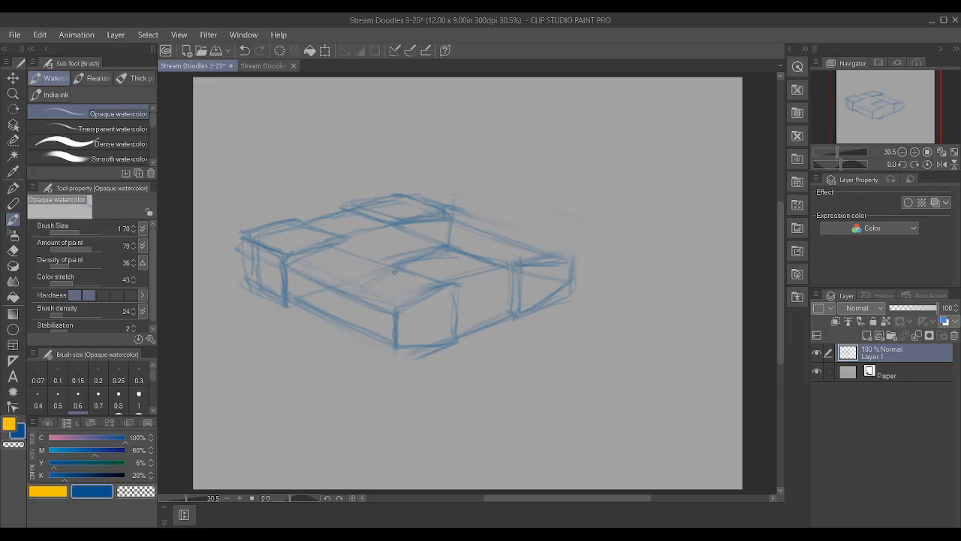
pyautogui.moveTo(359, 293); pyautogui.dragTo(355, 322)
pyautogui.moveTo(355, 289)
pyautogui.mouseDown()
pyautogui.moveTo(351, 326)
pyautogui.moveTo(393, 347)
pyautogui.mouseUp()
pyautogui.moveTo(350, 318)
pyautogui.mouseDown()
pyautogui.moveTo(351, 295)
pyautogui.moveTo(396, 269)
pyautogui.moveTo(357, 282)
pyautogui.mouseUp()
pyautogui.moveTo(463, 247)
pyautogui.mouseDown()
pyautogui.moveTo(502, 244)
pyautogui.moveTo(444, 243)
pyautogui.mouseUp()
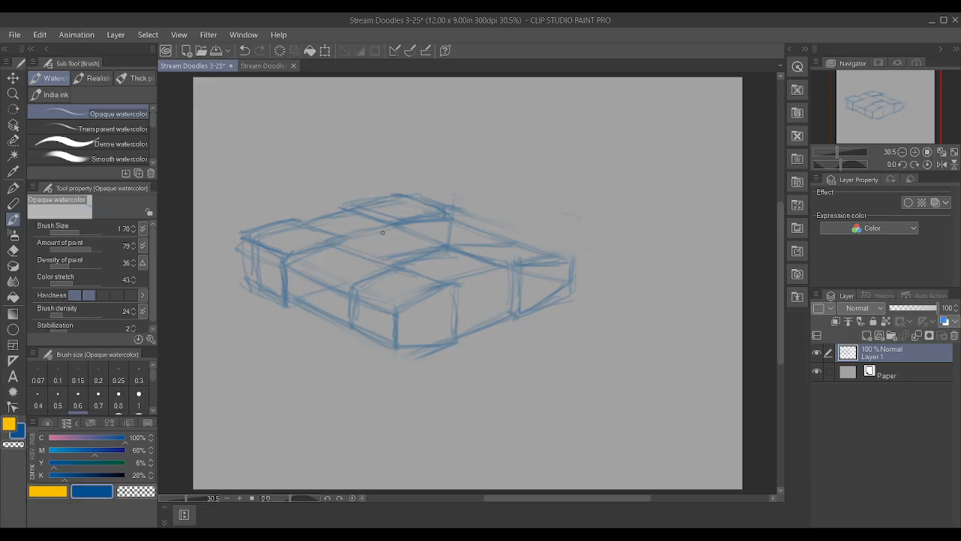
# Shape the recessed middle section between the front blocks and define the connecting edges along the top and side
pyautogui.moveTo(495, 263)
pyautogui.mouseDown()
pyautogui.moveTo(507, 289)
pyautogui.moveTo(496, 266)
pyautogui.moveTo(458, 309)
pyautogui.moveTo(499, 319)
pyautogui.moveTo(507, 296)
pyautogui.mouseUp()
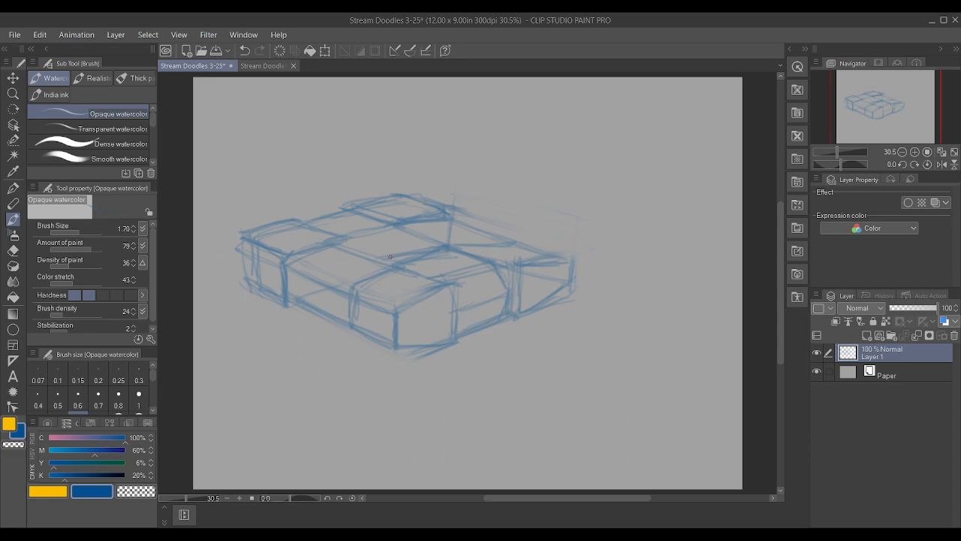
pyautogui.moveTo(331, 241)
pyautogui.mouseDown()
pyautogui.moveTo(368, 230)
pyautogui.moveTo(333, 237)
pyautogui.mouseUp()
pyautogui.moveTo(349, 200)
pyautogui.mouseDown()
pyautogui.moveTo(384, 196)
pyautogui.moveTo(283, 220)
pyautogui.moveTo(334, 234)
pyautogui.mouseUp()
pyautogui.moveTo(332, 285); pyautogui.dragTo(351, 293)
# Sketch an inset four-sided panel on the front face of each of the two front blocks
pyautogui.moveTo(443, 321)
pyautogui.mouseDown()
pyautogui.moveTo(404, 316)
pyautogui.moveTo(438, 300)
pyautogui.moveTo(406, 315)
pyautogui.moveTo(403, 335)
pyautogui.moveTo(440, 335)
pyautogui.moveTo(410, 337)
pyautogui.moveTo(406, 314)
pyautogui.mouseUp()
pyautogui.moveTo(406, 315)
pyautogui.mouseDown()
pyautogui.moveTo(445, 296)
pyautogui.moveTo(406, 315)
pyautogui.mouseUp()
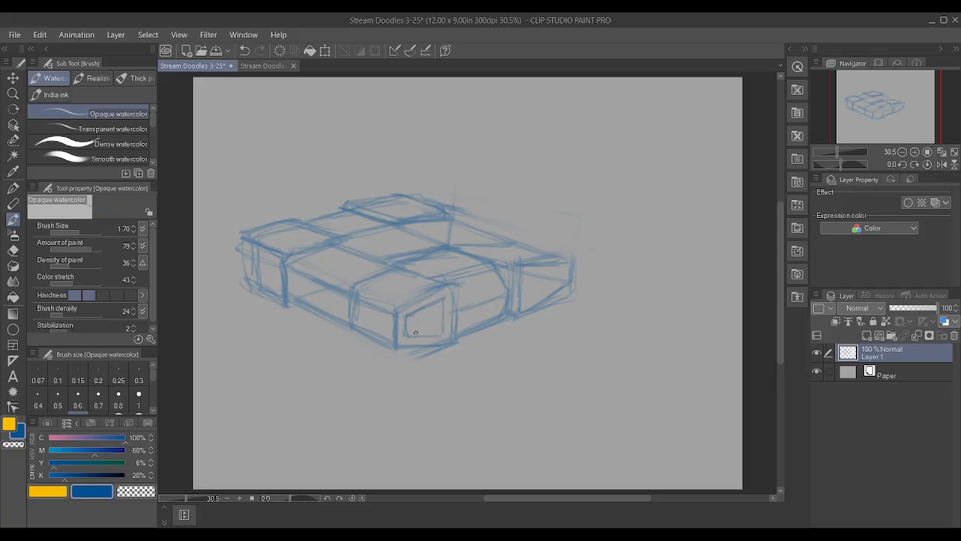
pyautogui.moveTo(527, 278)
pyautogui.mouseDown()
pyautogui.moveTo(554, 285)
pyautogui.moveTo(536, 298)
pyautogui.moveTo(552, 279)
pyautogui.moveTo(527, 270)
pyautogui.moveTo(553, 270)
pyautogui.moveTo(526, 302)
pyautogui.moveTo(560, 280)
pyautogui.mouseUp()
pyautogui.moveTo(559, 282)
pyautogui.mouseDown()
pyautogui.moveTo(560, 267)
pyautogui.moveTo(533, 269)
pyautogui.moveTo(545, 292)
pyautogui.mouseUp()
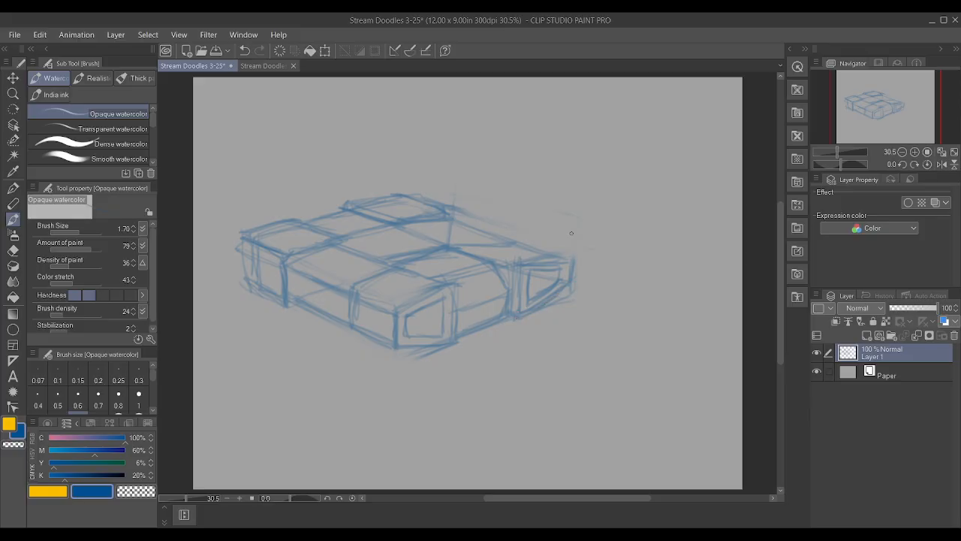
# Restate the right front block's top edge, the near block's bottom edge, and the dividing lines across the top surface and rear block
pyautogui.moveTo(511, 263); pyautogui.dragTo(568, 258)
pyautogui.moveTo(397, 349); pyautogui.dragTo(452, 347)
pyautogui.moveTo(409, 228); pyautogui.dragTo(492, 259)
pyautogui.moveTo(336, 245); pyautogui.dragTo(408, 269)
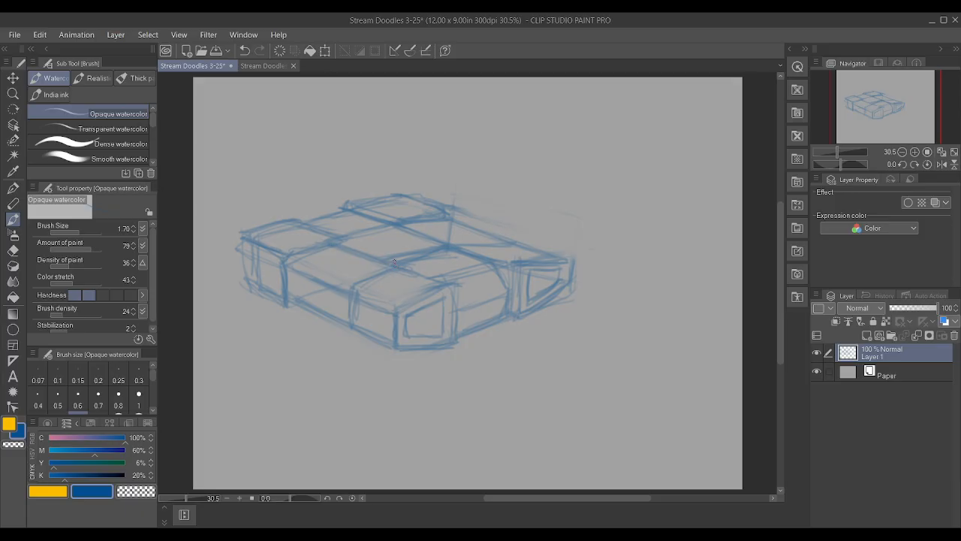
pyautogui.moveTo(352, 235); pyautogui.dragTo(396, 225)
pyautogui.moveTo(283, 262); pyautogui.dragTo(295, 259)
pyautogui.moveTo(347, 203); pyautogui.dragTo(404, 192)
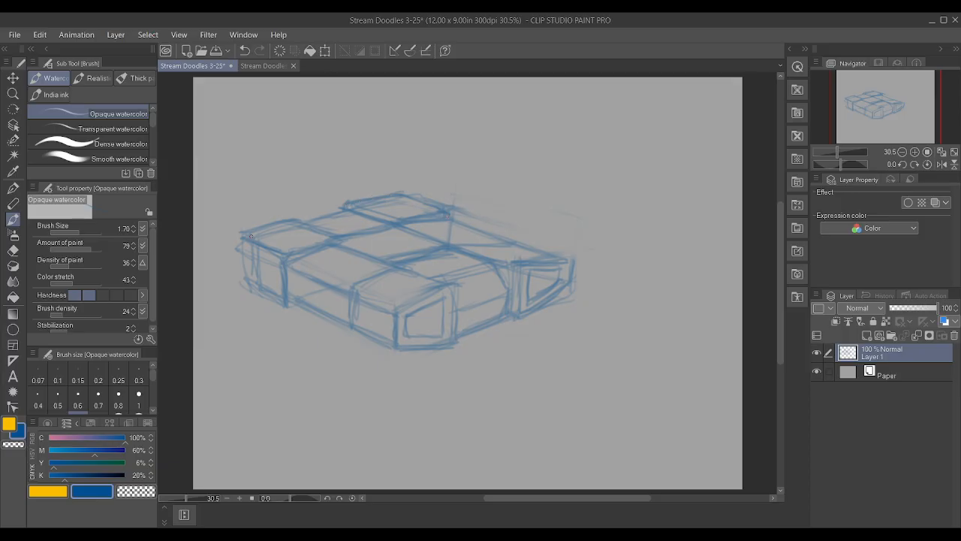
# Darken the rear-left block's outer edge, the near block's side divider and the right arm's top edge, adding panel lines on the side slope
pyautogui.moveTo(239, 253); pyautogui.dragTo(245, 281)
pyautogui.moveTo(315, 264); pyautogui.dragTo(345, 248)
pyautogui.moveTo(452, 229)
pyautogui.mouseDown()
pyautogui.moveTo(472, 235)
pyautogui.moveTo(443, 239)
pyautogui.mouseUp()
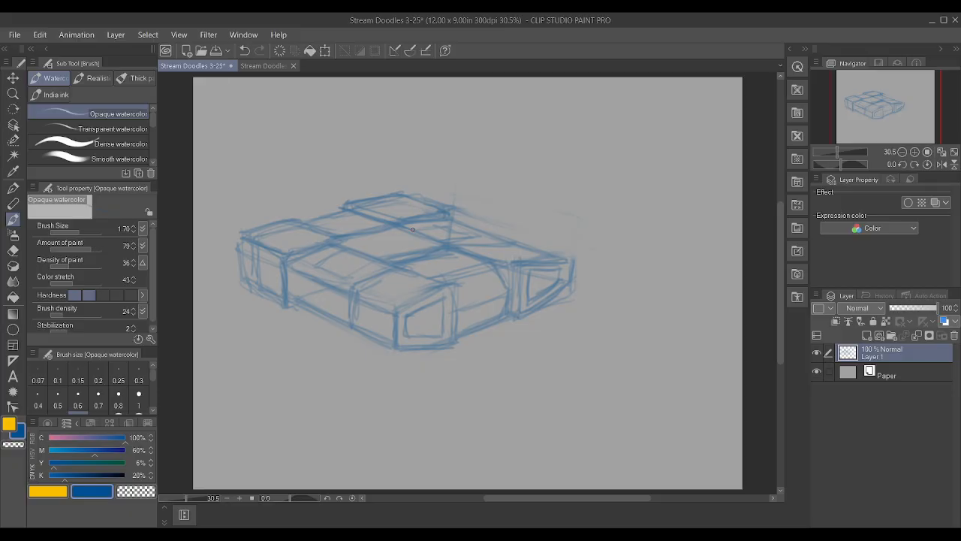
pyautogui.moveTo(355, 291)
pyautogui.mouseDown()
pyautogui.moveTo(387, 272)
pyautogui.moveTo(348, 292)
pyautogui.moveTo(348, 329)
pyautogui.moveTo(380, 343)
pyautogui.mouseUp()
pyautogui.moveTo(455, 236)
pyautogui.mouseDown()
pyautogui.moveTo(506, 234)
pyautogui.moveTo(567, 256)
pyautogui.mouseUp()
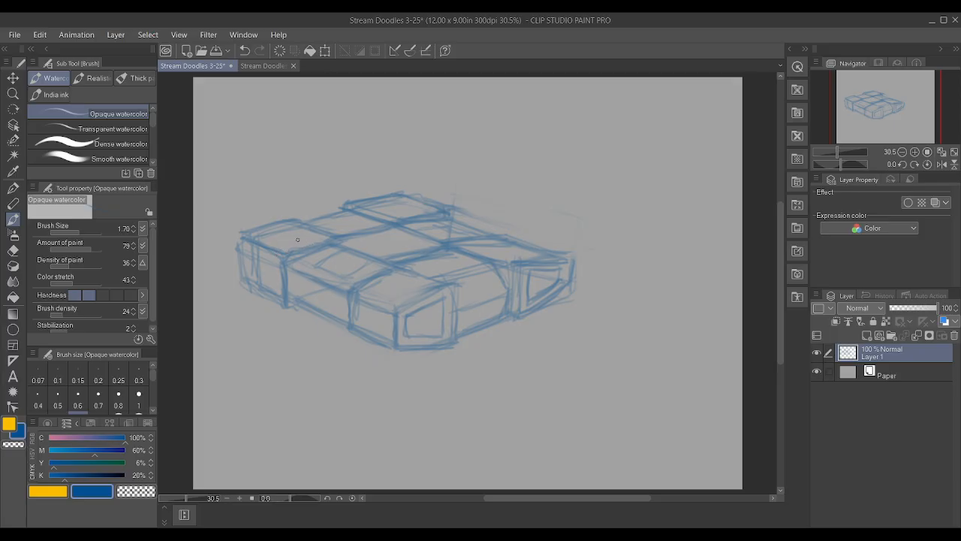
# Draw small circles inside both inset front panels and divide the recessed middle section between them with panel lines
pyautogui.moveTo(436, 306)
pyautogui.mouseDown()
pyautogui.moveTo(439, 332)
pyautogui.moveTo(425, 319)
pyautogui.mouseUp()
pyautogui.moveTo(549, 274)
pyautogui.mouseDown()
pyautogui.moveTo(548, 283)
pyautogui.moveTo(557, 278)
pyautogui.moveTo(538, 287)
pyautogui.mouseUp()
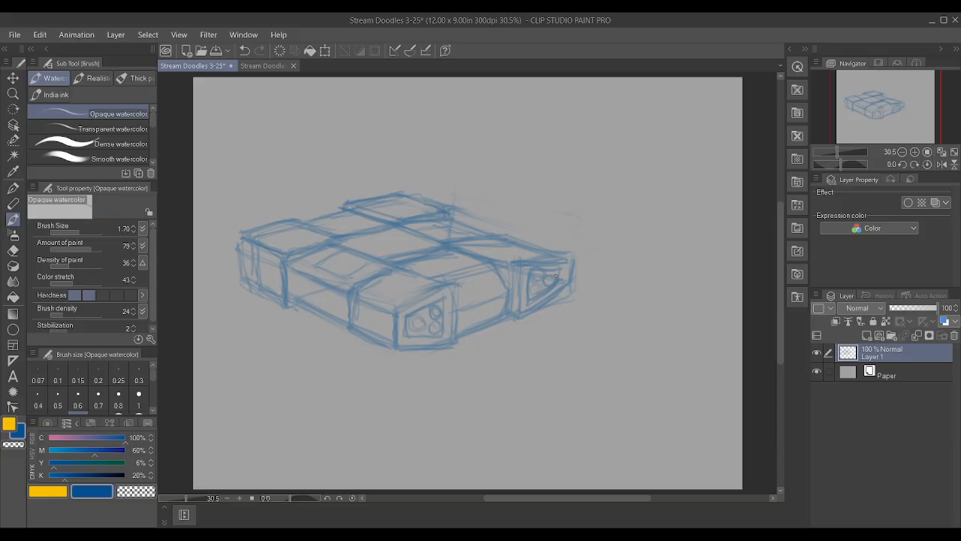
pyautogui.moveTo(455, 308); pyautogui.dragTo(504, 299)
pyautogui.moveTo(464, 316)
pyautogui.mouseDown()
pyautogui.moveTo(473, 260)
pyautogui.moveTo(471, 328)
pyautogui.mouseUp()
pyautogui.moveTo(465, 336); pyautogui.dragTo(506, 322)
pyautogui.moveTo(509, 266)
pyautogui.mouseDown()
pyautogui.moveTo(518, 321)
pyautogui.moveTo(518, 296)
pyautogui.mouseUp()
pyautogui.moveTo(496, 257); pyautogui.dragTo(456, 249)
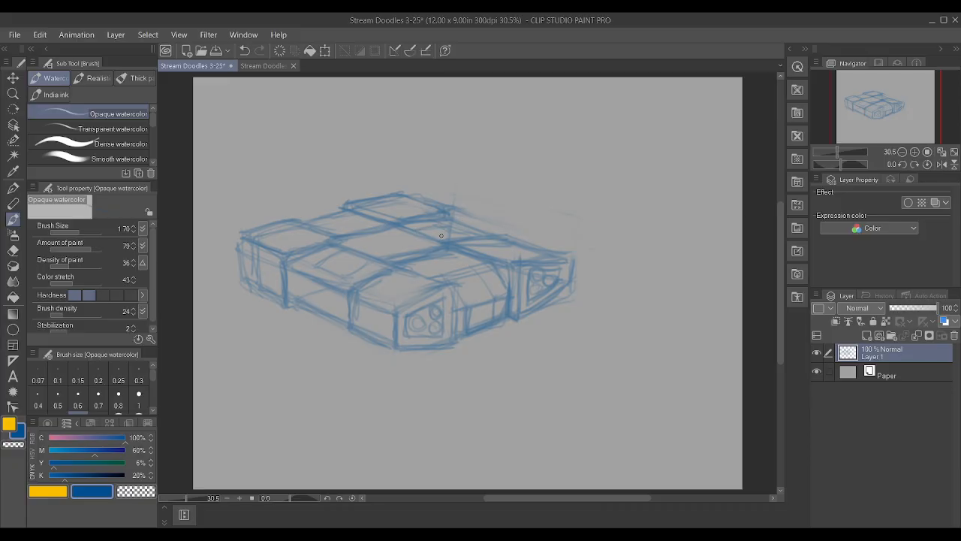
# Sketch a raised four-sided panel at the centre of the top surface with doubled edges
pyautogui.moveTo(451, 232); pyautogui.dragTo(470, 238)
pyautogui.moveTo(412, 228); pyautogui.dragTo(443, 227)
pyautogui.moveTo(345, 273)
pyautogui.mouseDown()
pyautogui.moveTo(368, 257)
pyautogui.moveTo(380, 225)
pyautogui.moveTo(388, 255)
pyautogui.moveTo(440, 241)
pyautogui.moveTo(421, 247)
pyautogui.moveTo(449, 230)
pyautogui.mouseUp()
pyautogui.moveTo(384, 253); pyautogui.dragTo(350, 240)
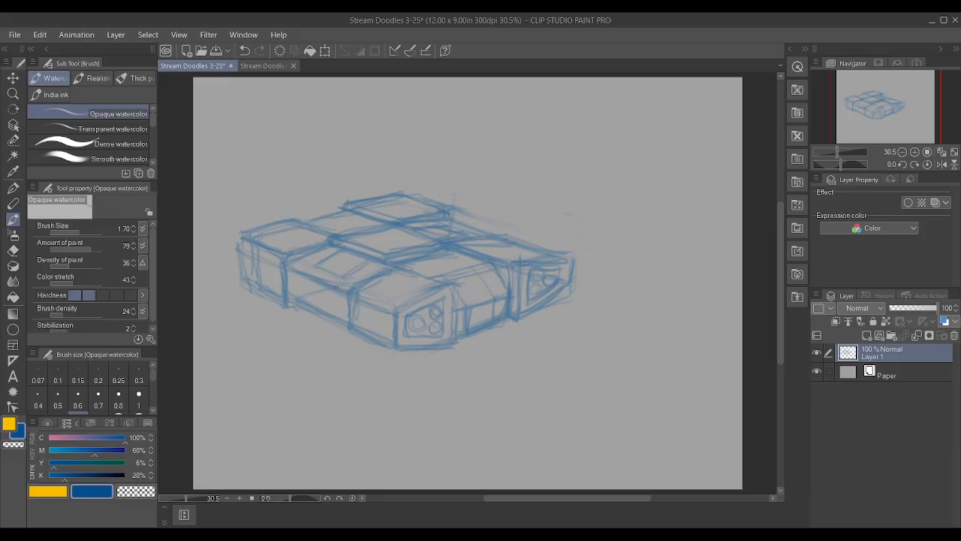
# Divide the recessed side section with a vertical panel line and add connecting lines behind the raised centre panel
pyautogui.moveTo(331, 289); pyautogui.dragTo(331, 315)
pyautogui.moveTo(303, 281)
pyautogui.mouseDown()
pyautogui.moveTo(306, 308)
pyautogui.moveTo(334, 319)
pyautogui.moveTo(327, 279)
pyautogui.moveTo(302, 274)
pyautogui.moveTo(331, 283)
pyautogui.mouseUp()
pyautogui.moveTo(457, 236)
pyautogui.mouseDown()
pyautogui.moveTo(425, 241)
pyautogui.moveTo(481, 229)
pyautogui.mouseUp()
pyautogui.moveTo(407, 221); pyautogui.dragTo(439, 219)
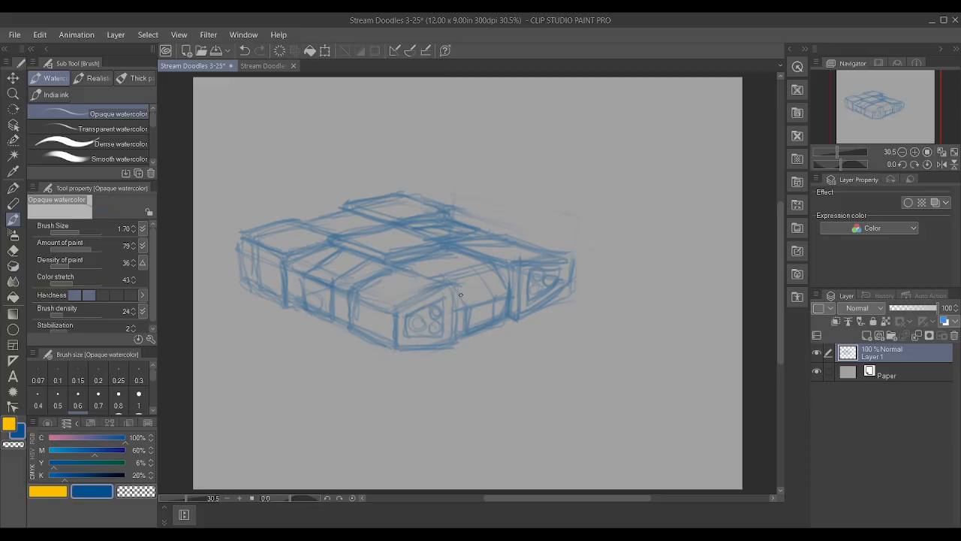
# Darken the rear-left block's top outline and vertical side edges, and restate the rear block's front edge
pyautogui.moveTo(246, 237); pyautogui.dragTo(235, 247)
pyautogui.moveTo(247, 237)
pyautogui.mouseDown()
pyautogui.moveTo(290, 223)
pyautogui.moveTo(273, 226)
pyautogui.mouseUp()
pyautogui.moveTo(290, 259); pyautogui.dragTo(327, 236)
pyautogui.moveTo(258, 258); pyautogui.dragTo(281, 265)
pyautogui.moveTo(355, 201)
pyautogui.mouseDown()
pyautogui.moveTo(407, 197)
pyautogui.moveTo(400, 209)
pyautogui.moveTo(450, 209)
pyautogui.moveTo(391, 218)
pyautogui.mouseUp()
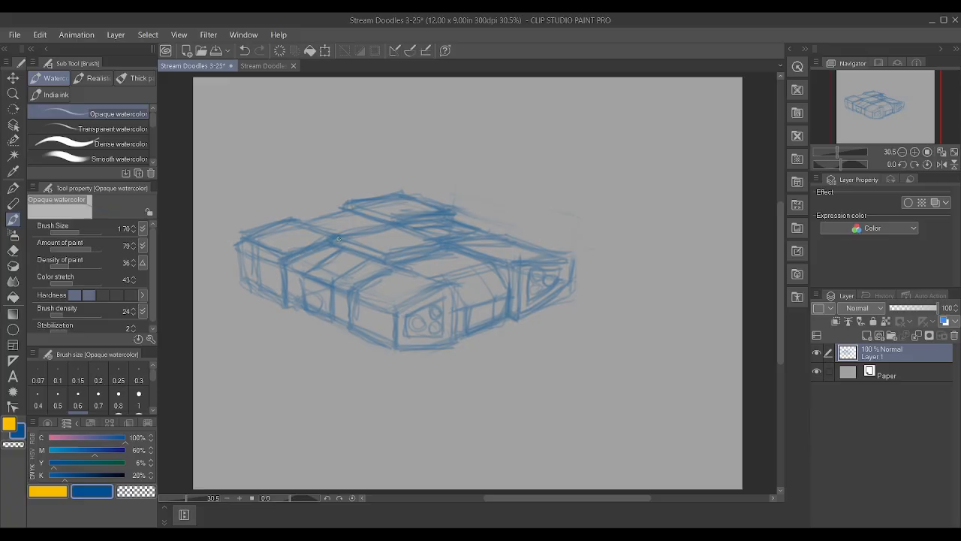
pyautogui.moveTo(276, 252)
pyautogui.mouseDown()
pyautogui.moveTo(241, 247)
pyautogui.moveTo(280, 284)
pyautogui.moveTo(275, 300)
pyautogui.moveTo(262, 293)
pyautogui.mouseUp()
pyautogui.moveTo(283, 256); pyautogui.dragTo(284, 268)
pyautogui.moveTo(238, 239); pyautogui.dragTo(246, 278)
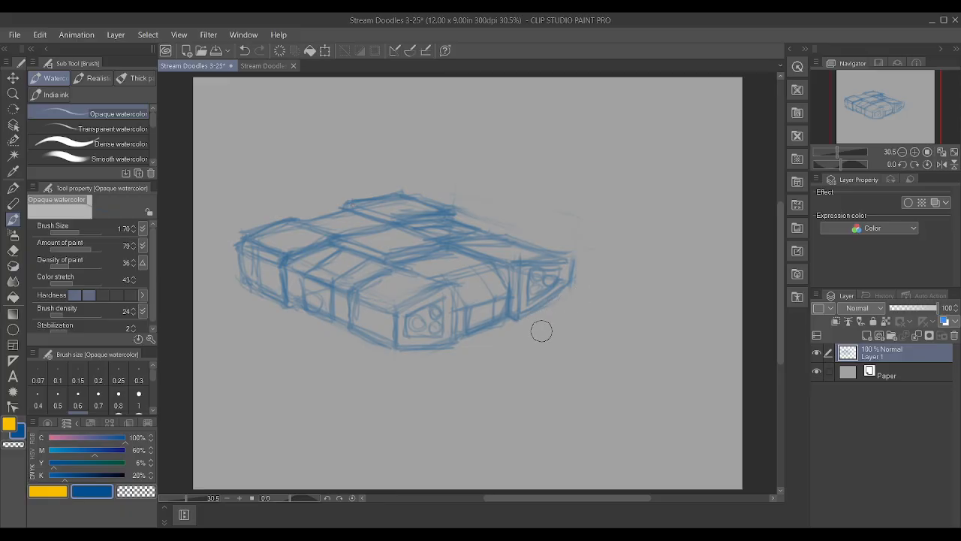
# Clean up the right front block's outer edge, then reinforce the recessed section's side edge and the near block's side divider
pyautogui.moveTo(567, 282); pyautogui.dragTo(571, 250)
pyautogui.moveTo(573, 284); pyautogui.dragTo(555, 299)
pyautogui.scroll(3, 591, 308)
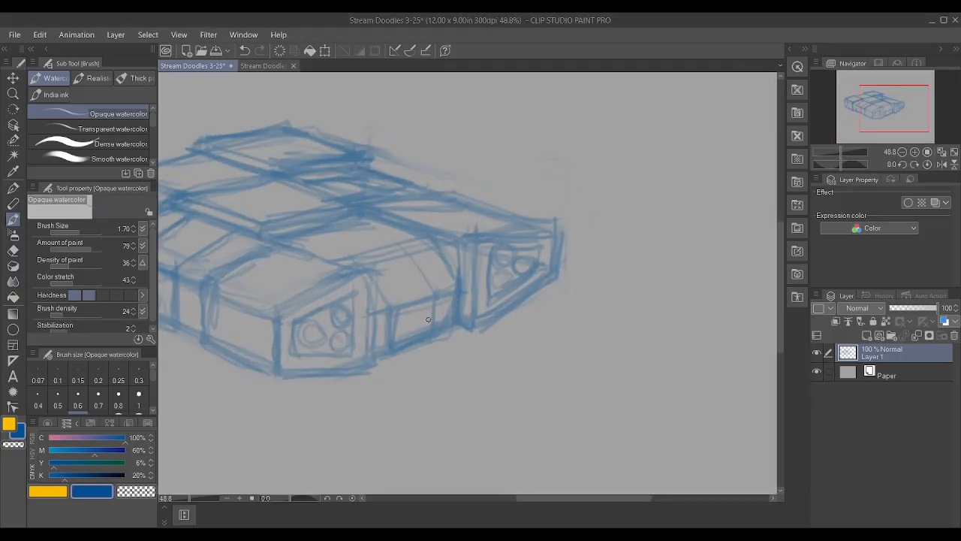
pyautogui.moveTo(455, 294)
pyautogui.mouseDown()
pyautogui.moveTo(456, 321)
pyautogui.moveTo(460, 244)
pyautogui.mouseUp()
pyautogui.moveTo(240, 353)
pyautogui.mouseDown()
pyautogui.moveTo(243, 320)
pyautogui.moveTo(245, 362)
pyautogui.mouseUp()
pyautogui.moveTo(247, 360)
pyautogui.mouseDown()
pyautogui.moveTo(292, 358)
pyautogui.moveTo(274, 377)
pyautogui.moveTo(364, 371)
pyautogui.moveTo(371, 283)
pyautogui.mouseUp()
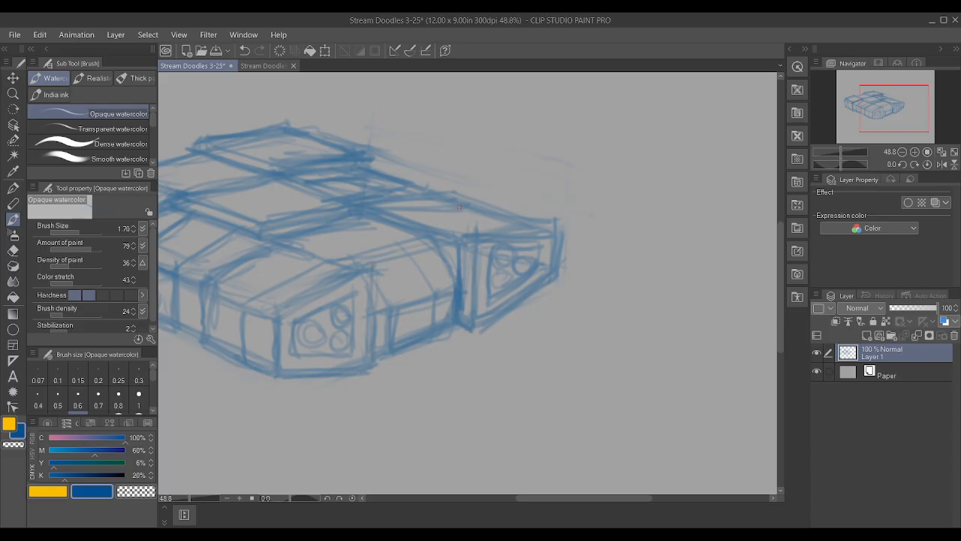
# Redraw the right front block's top edges so they meet at a clear outer corner
pyautogui.moveTo(421, 226)
pyautogui.mouseDown()
pyautogui.moveTo(501, 228)
pyautogui.moveTo(511, 216)
pyautogui.moveTo(561, 231)
pyautogui.mouseUp()
pyautogui.moveTo(466, 236); pyautogui.dragTo(561, 234)
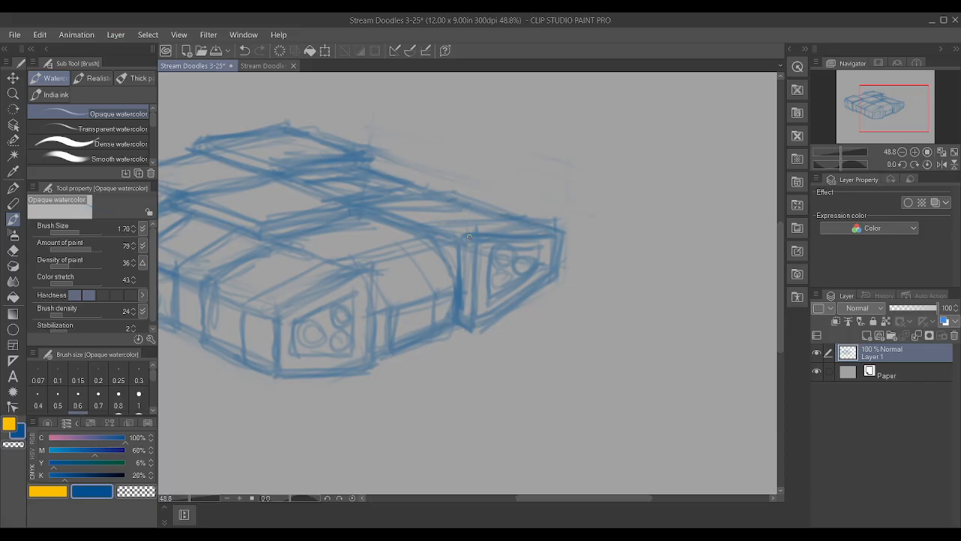
pyautogui.moveTo(436, 227); pyautogui.dragTo(497, 220)
pyautogui.scroll(-6, 631, 277)
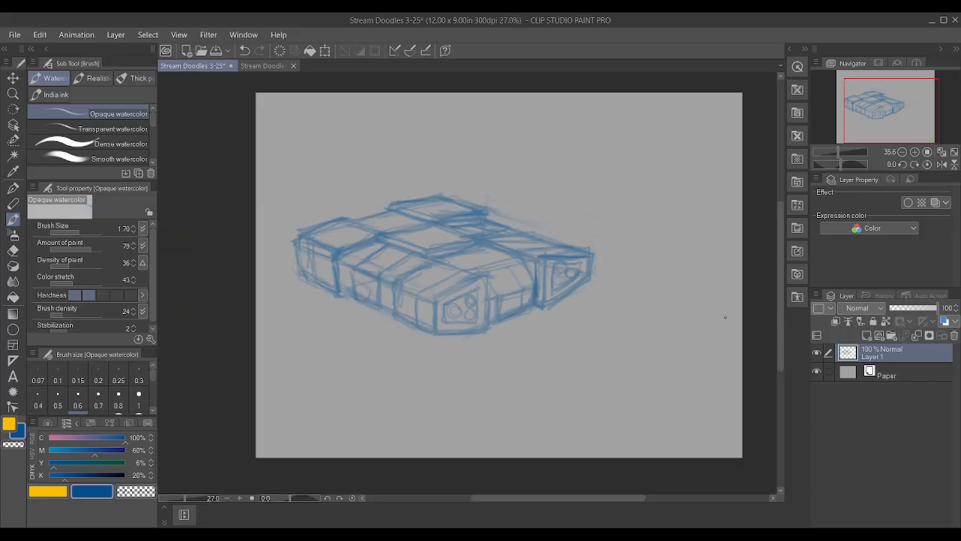
# Lower the sketch layer's opacity to 59% and move the sketch toward the centre of the canvas
pyautogui.moveTo(936, 309); pyautogui.dragTo(918, 310)
pyautogui.click(12, 78)
pyautogui.moveTo(388, 295); pyautogui.dragTo(433, 281)
# Mix a muted dark blue drawing colour with cyan 50%, magenta 39%, yellow 6% and black 51%
pyautogui.moveTo(94, 450)
pyautogui.mouseDown()
pyautogui.moveTo(79, 452)
pyautogui.moveTo(83, 472)
pyautogui.mouseUp()
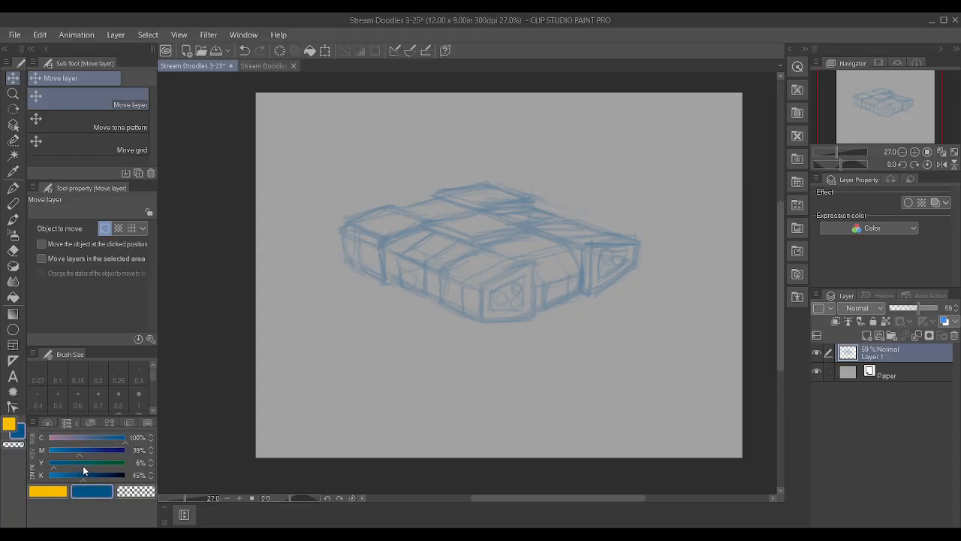
pyautogui.moveTo(112, 439); pyautogui.dragTo(87, 437)
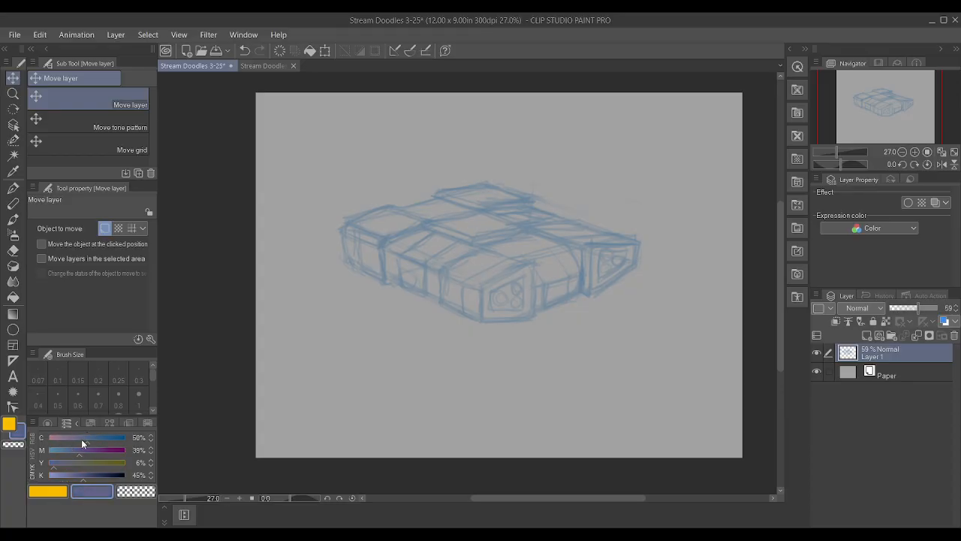
pyautogui.click(87, 476)
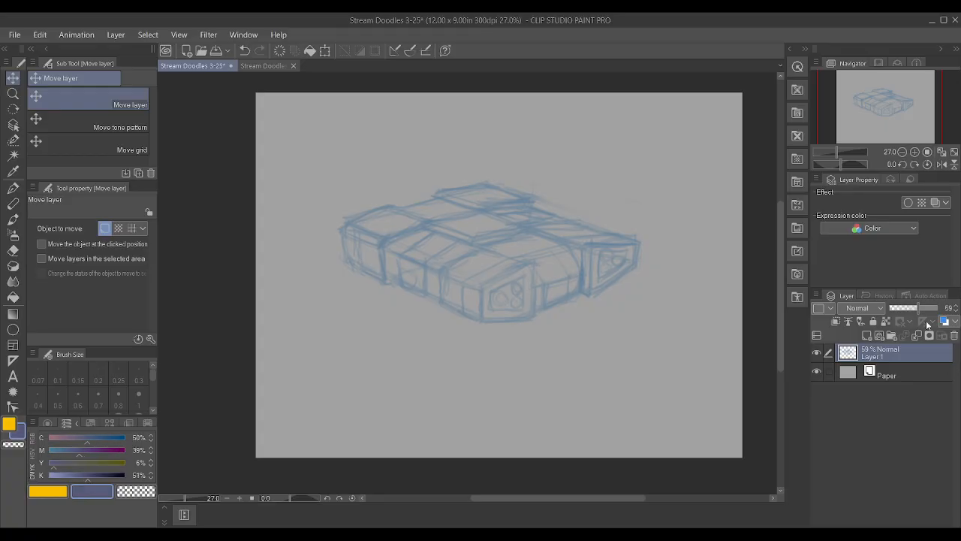
# Add a new layer above the sketch and set the watercolor brush to size 1.2 with the colour's black at 66%
pyautogui.click(867, 334)
pyautogui.press('b')
pyautogui.scroll(5, 623, 266)
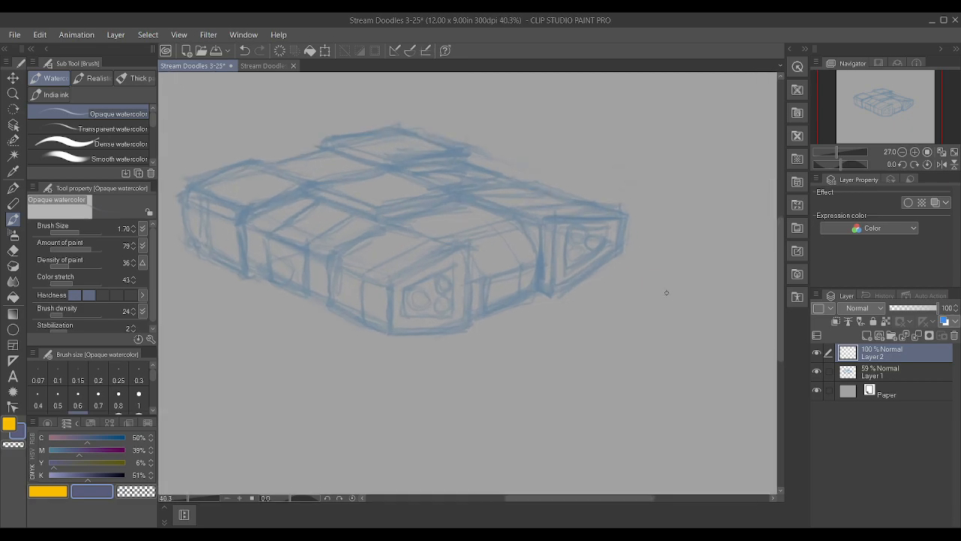
pyautogui.scroll(-1, 83, 383)
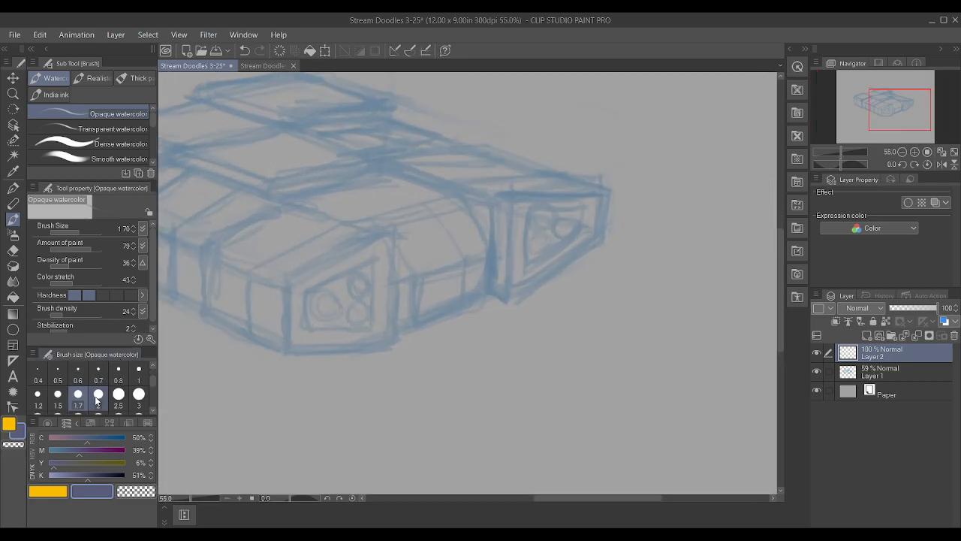
pyautogui.click(138, 372)
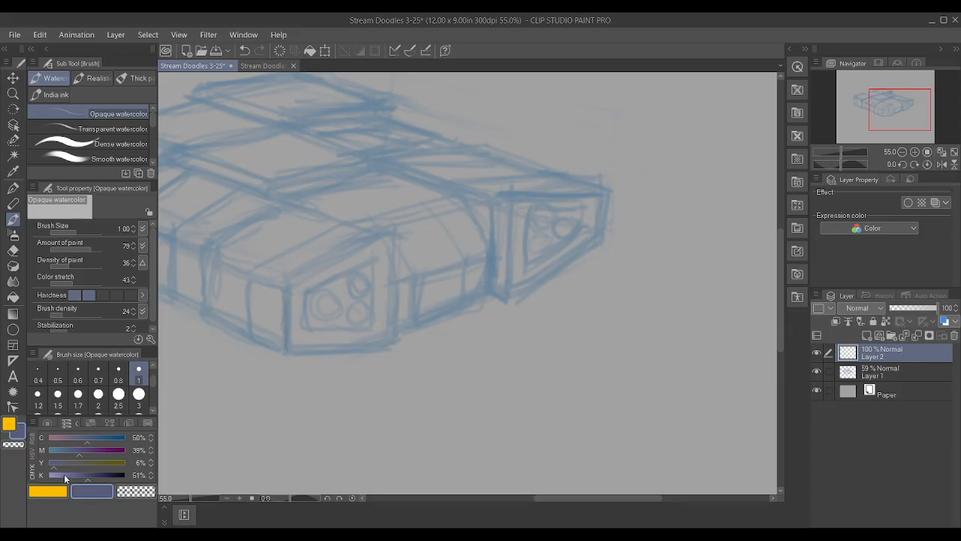
pyautogui.click(99, 475)
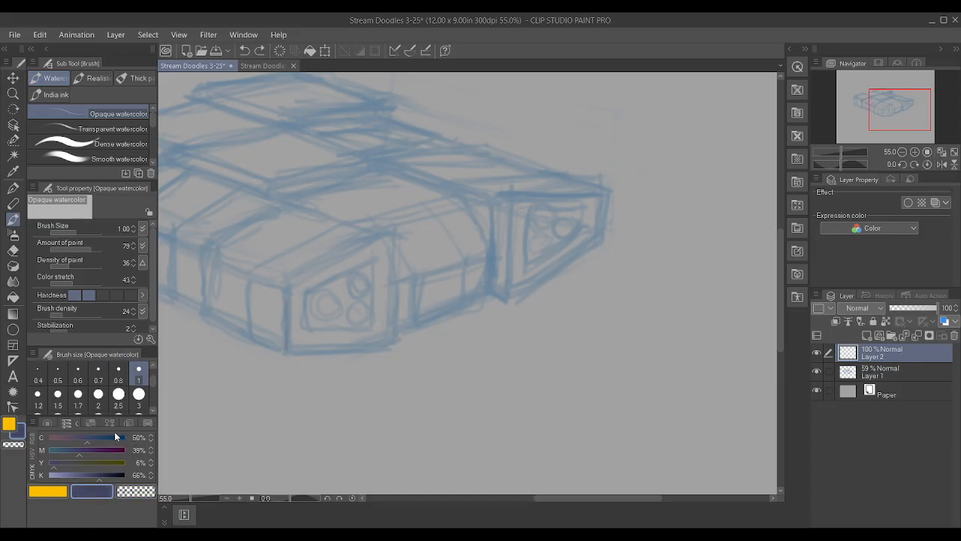
pyautogui.click(37, 394)
# Outline the near front block's front face with dark lines over the rough sketch
pyautogui.moveTo(286, 300); pyautogui.dragTo(286, 350)
pyautogui.moveTo(291, 285); pyautogui.dragTo(376, 234)
pyautogui.moveTo(290, 350)
pyautogui.mouseDown()
pyautogui.moveTo(367, 350)
pyautogui.moveTo(396, 331)
pyautogui.moveTo(373, 341)
pyautogui.moveTo(396, 344)
pyautogui.mouseUp()
pyautogui.moveTo(395, 276)
pyautogui.mouseDown()
pyautogui.moveTo(390, 240)
pyautogui.moveTo(356, 250)
pyautogui.mouseUp()
pyautogui.moveTo(398, 349)
pyautogui.mouseDown()
pyautogui.moveTo(294, 356)
pyautogui.moveTo(396, 343)
pyautogui.mouseUp()
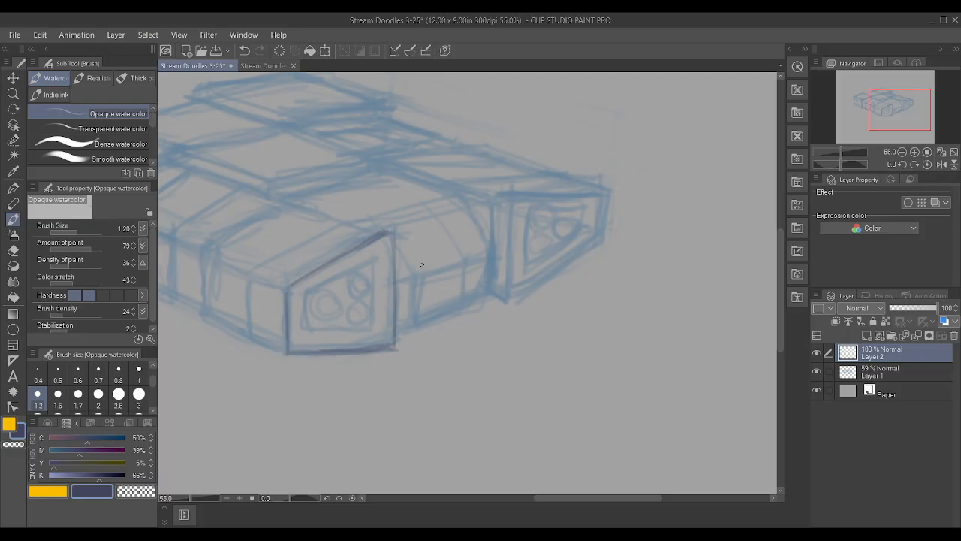
# Outline the right front block's front face and its narrow inner side with dark lines
pyautogui.moveTo(511, 218); pyautogui.dragTo(508, 246)
pyautogui.moveTo(460, 187); pyautogui.dragTo(511, 202)
pyautogui.moveTo(493, 294); pyautogui.dragTo(506, 299)
pyautogui.moveTo(505, 198); pyautogui.dragTo(580, 194)
pyautogui.moveTo(599, 227); pyautogui.dragTo(599, 192)
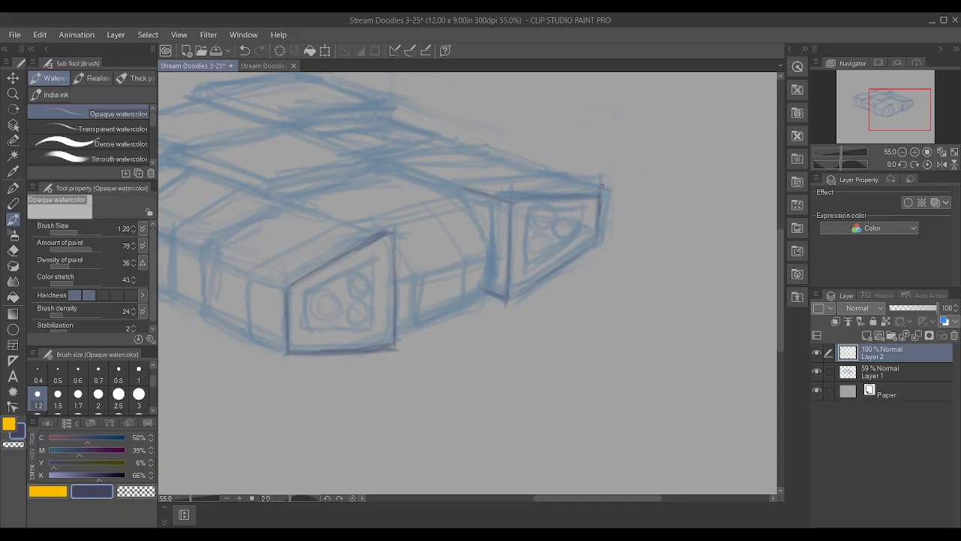
# Line the inner top edges of both front blocks and the edges of the raised centre panel in dark blue
pyautogui.scroll(-5, 753, 283)
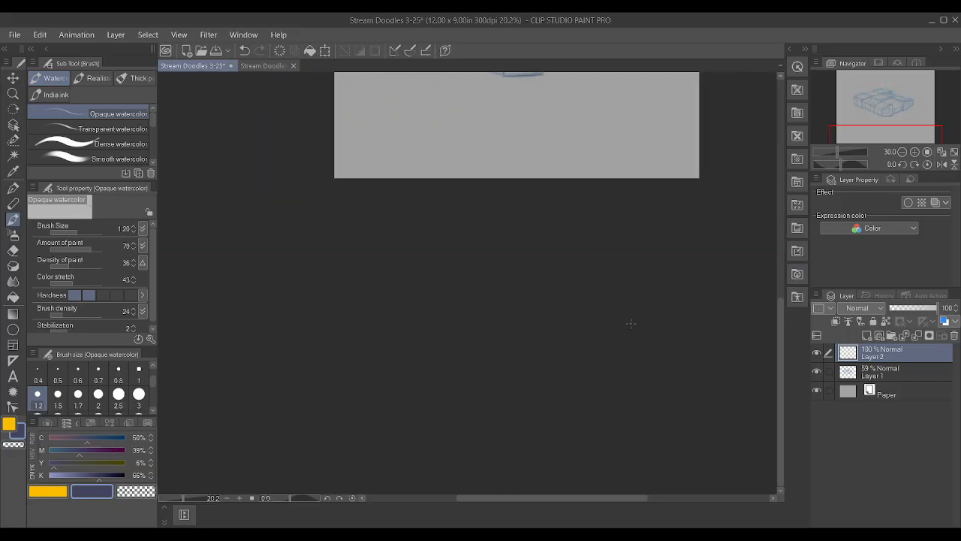
pyautogui.scroll(-5, 628, 319)
pyautogui.scroll(7, 644, 107)
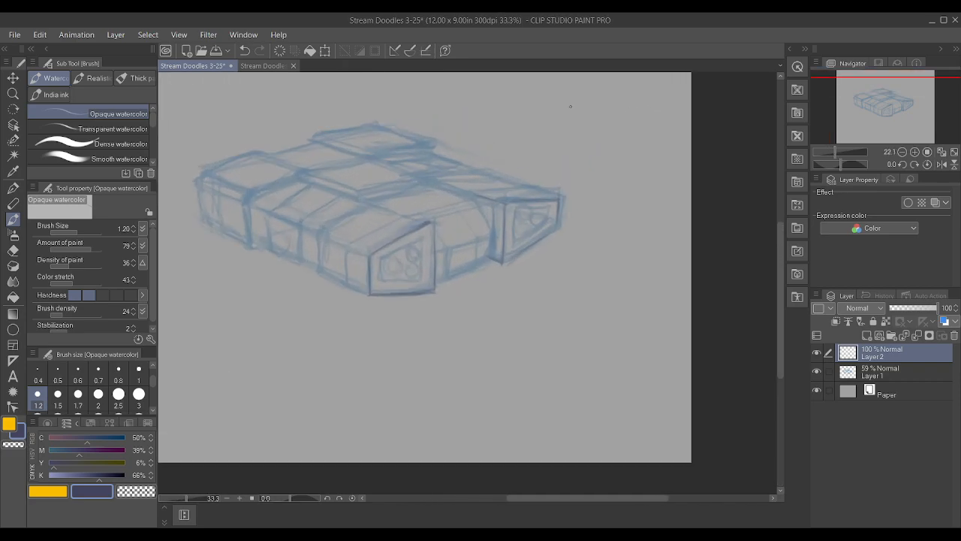
pyautogui.scroll(2, 462, 151)
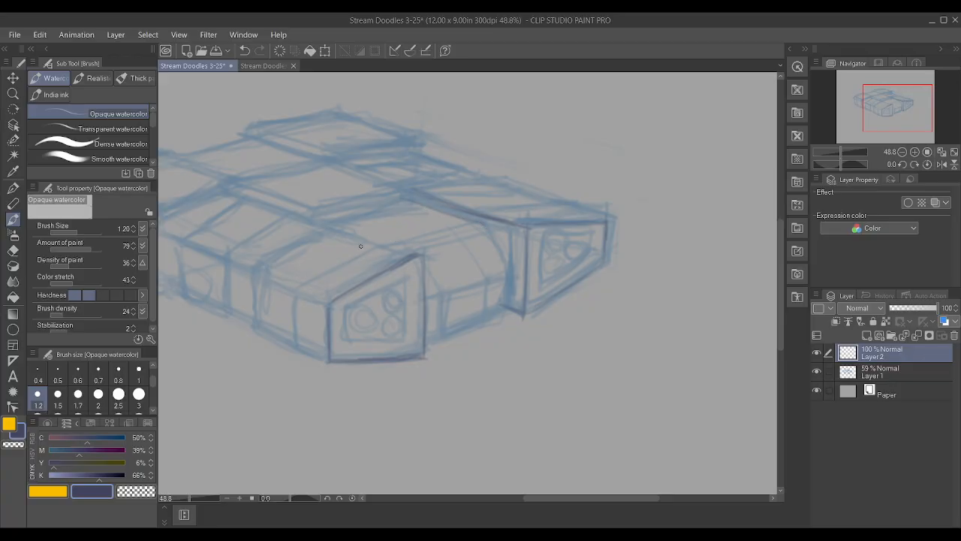
pyautogui.scroll(1, 412, 258)
pyautogui.scroll(-4, 413, 258)
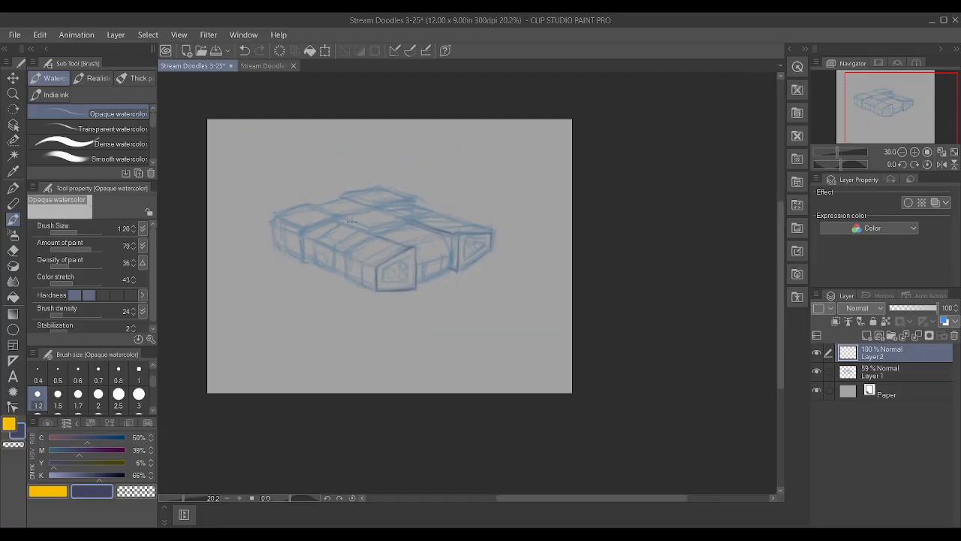
pyautogui.scroll(3, 417, 258)
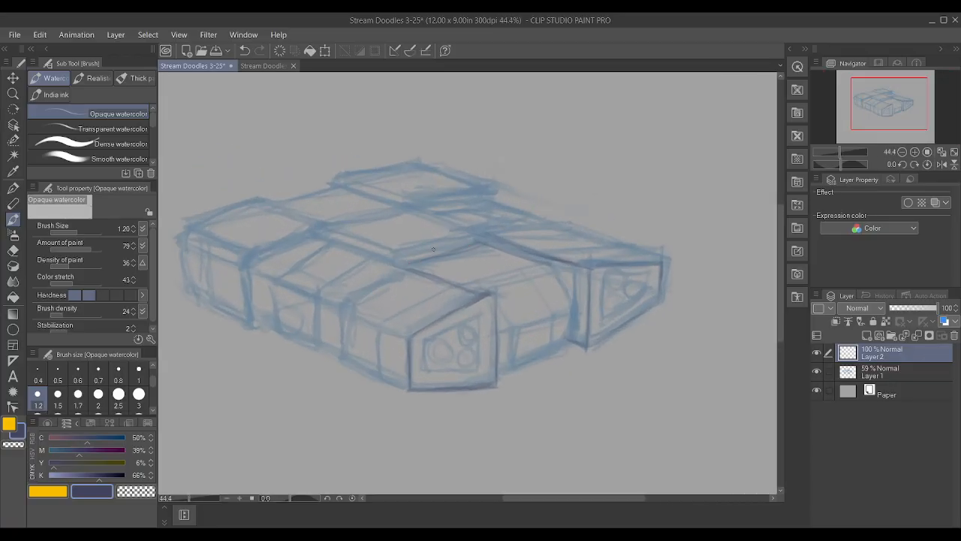
pyautogui.moveTo(389, 250)
pyautogui.mouseDown()
pyautogui.moveTo(448, 233)
pyautogui.moveTo(364, 247)
pyautogui.mouseUp()
pyautogui.moveTo(316, 222); pyautogui.dragTo(407, 211)
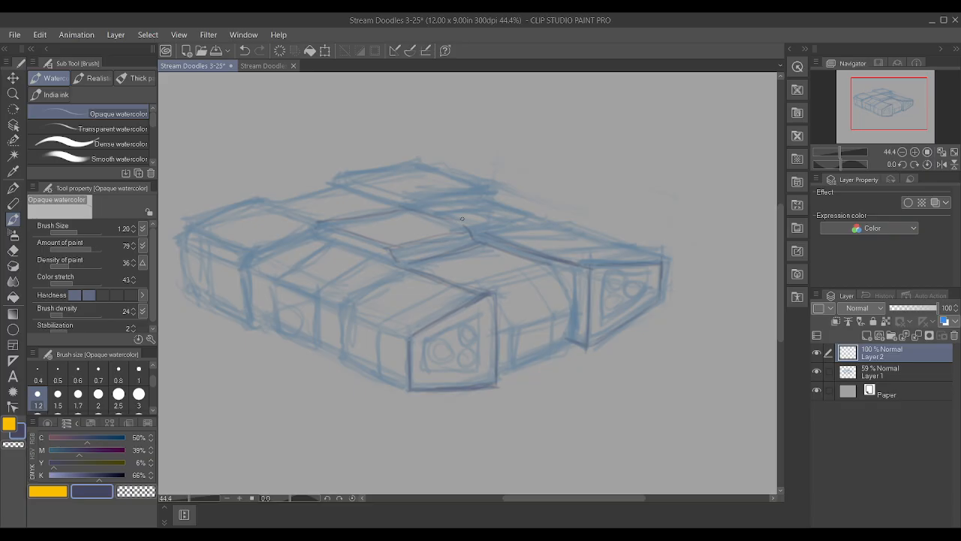
# Line the rear-left block's top face and side edges, joining it to the corner of the raised centre panel
pyautogui.moveTo(322, 230); pyautogui.dragTo(368, 250)
pyautogui.moveTo(277, 210); pyautogui.dragTo(317, 222)
pyautogui.moveTo(178, 230); pyautogui.dragTo(218, 212)
pyautogui.moveTo(190, 285); pyautogui.dragTo(193, 298)
pyautogui.moveTo(186, 243); pyautogui.dragTo(220, 256)
pyautogui.moveTo(181, 237); pyautogui.dragTo(194, 229)
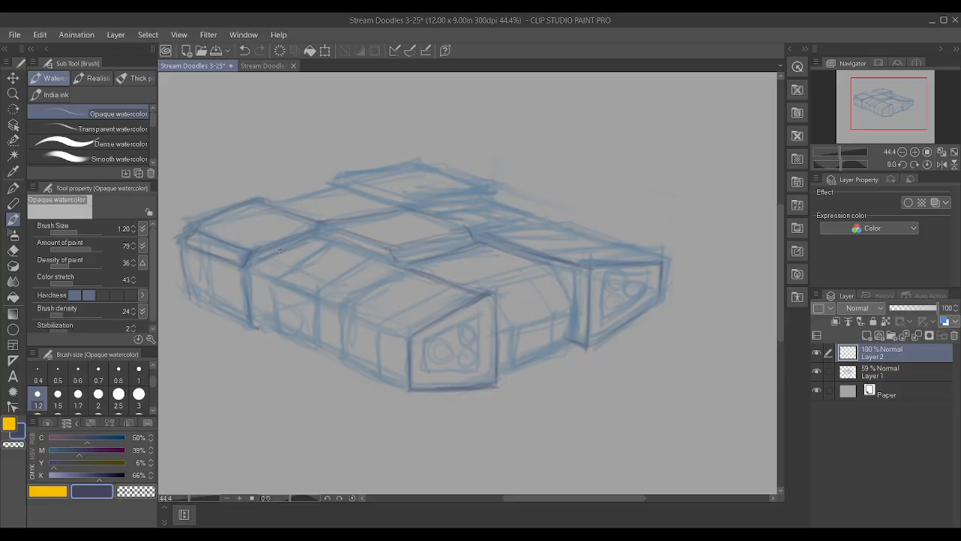
# Line the side section beside the rear-left block, including its protruding panel and connecting top and bottom edges
pyautogui.moveTo(331, 220); pyautogui.dragTo(355, 216)
pyautogui.moveTo(271, 289); pyautogui.dragTo(275, 329)
pyautogui.moveTo(313, 304); pyautogui.dragTo(314, 323)
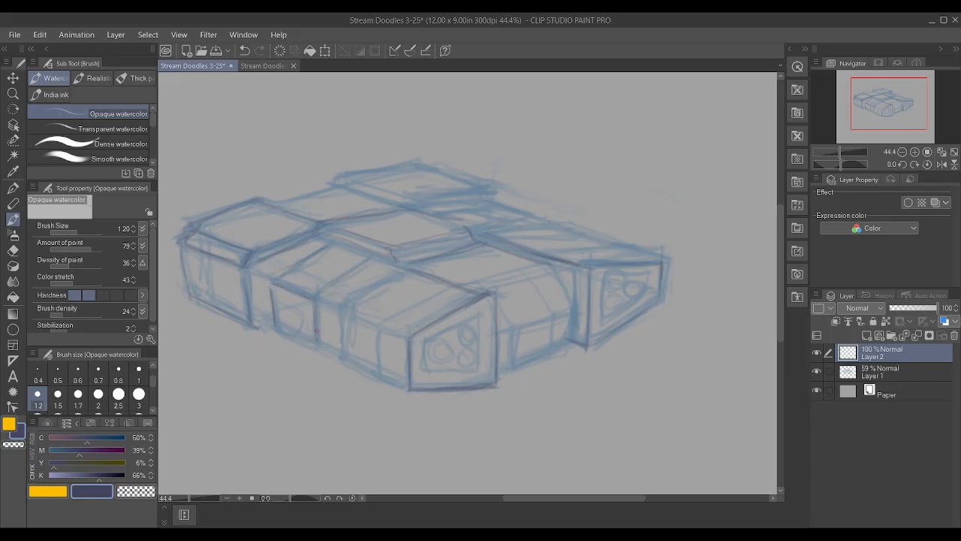
pyautogui.moveTo(279, 333); pyautogui.dragTo(310, 345)
pyautogui.moveTo(255, 321); pyautogui.dragTo(276, 330)
pyautogui.moveTo(251, 271); pyautogui.dragTo(268, 279)
# Reduce the opacity of Layer 1 to 28% and make Layer 2 active again
pyautogui.click(895, 375)
pyautogui.moveTo(911, 306); pyautogui.dragTo(908, 308)
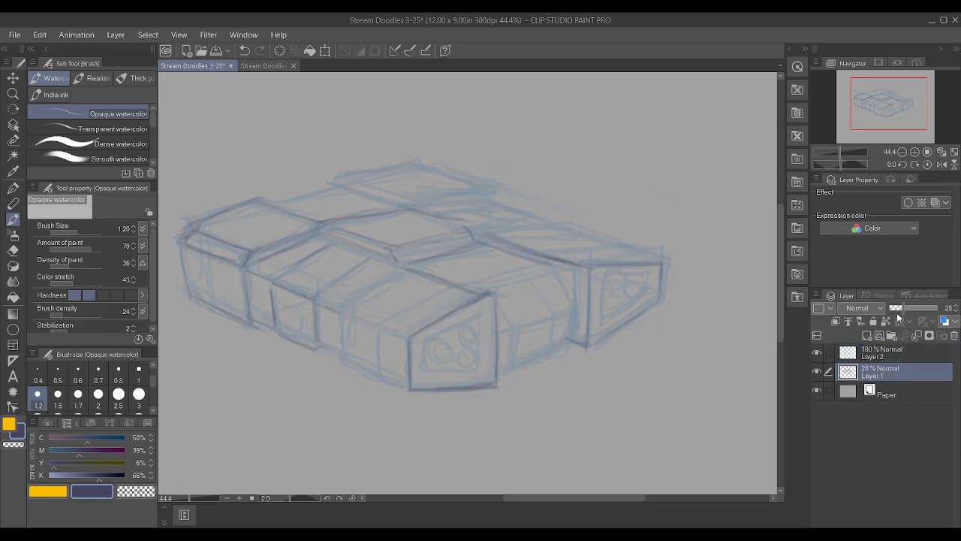
pyautogui.click(911, 359)
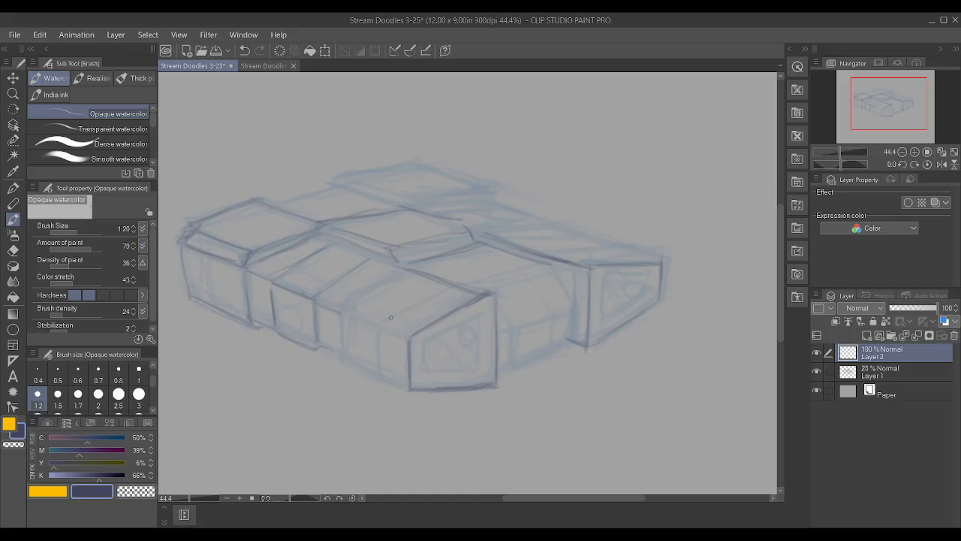
# Line the near front block's side face with its top edge, bottom edge and vertical divider
pyautogui.moveTo(342, 355)
pyautogui.mouseDown()
pyautogui.moveTo(340, 309)
pyautogui.moveTo(367, 303)
pyautogui.moveTo(339, 305)
pyautogui.moveTo(403, 268)
pyautogui.moveTo(336, 305)
pyautogui.moveTo(338, 348)
pyautogui.mouseUp()
pyautogui.moveTo(378, 376)
pyautogui.mouseDown()
pyautogui.moveTo(395, 323)
pyautogui.moveTo(377, 330)
pyautogui.moveTo(451, 290)
pyautogui.mouseUp()
pyautogui.moveTo(409, 337); pyautogui.dragTo(336, 310)
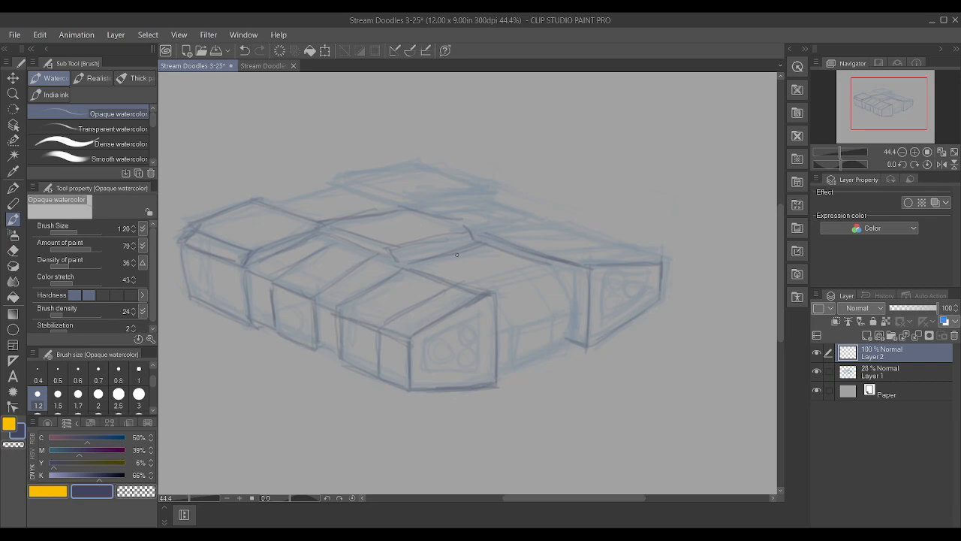
# Line the recessed middle front section with its panel divisions, plus the centre panel's front edge and the top surface's rear edge
pyautogui.moveTo(387, 241); pyautogui.dragTo(447, 231)
pyautogui.moveTo(497, 290); pyautogui.dragTo(557, 275)
pyautogui.moveTo(500, 364)
pyautogui.mouseDown()
pyautogui.moveTo(570, 334)
pyautogui.moveTo(529, 319)
pyautogui.moveTo(504, 326)
pyautogui.mouseUp()
pyautogui.moveTo(571, 305)
pyautogui.mouseDown()
pyautogui.moveTo(546, 331)
pyautogui.moveTo(514, 341)
pyautogui.moveTo(524, 300)
pyautogui.moveTo(512, 300)
pyautogui.moveTo(521, 316)
pyautogui.moveTo(507, 299)
pyautogui.moveTo(537, 291)
pyautogui.mouseUp()
pyautogui.moveTo(492, 263)
pyautogui.mouseDown()
pyautogui.moveTo(519, 276)
pyautogui.moveTo(433, 259)
pyautogui.moveTo(500, 287)
pyautogui.moveTo(425, 259)
pyautogui.moveTo(500, 287)
pyautogui.moveTo(489, 283)
pyautogui.moveTo(517, 305)
pyautogui.moveTo(537, 281)
pyautogui.moveTo(549, 301)
pyautogui.mouseUp()
pyautogui.moveTo(337, 188); pyautogui.dragTo(285, 201)
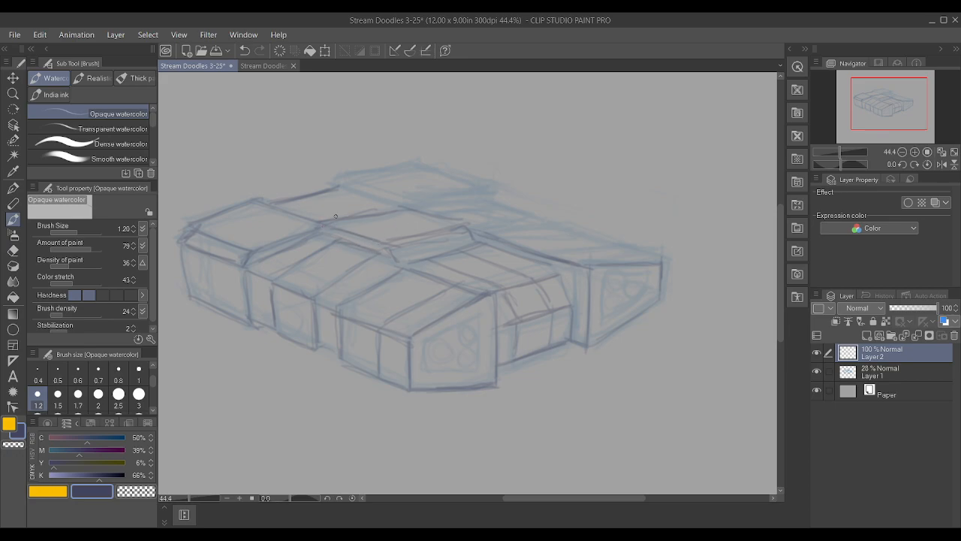
# Line the rear raised block's top outline and lower edges, plus the seam where it meets the central top surface
pyautogui.moveTo(349, 216); pyautogui.dragTo(399, 205)
pyautogui.moveTo(334, 188)
pyautogui.mouseDown()
pyautogui.moveTo(344, 178)
pyautogui.moveTo(410, 201)
pyautogui.mouseUp()
pyautogui.moveTo(350, 193)
pyautogui.mouseDown()
pyautogui.moveTo(395, 206)
pyautogui.moveTo(427, 192)
pyautogui.moveTo(408, 199)
pyautogui.moveTo(488, 192)
pyautogui.mouseUp()
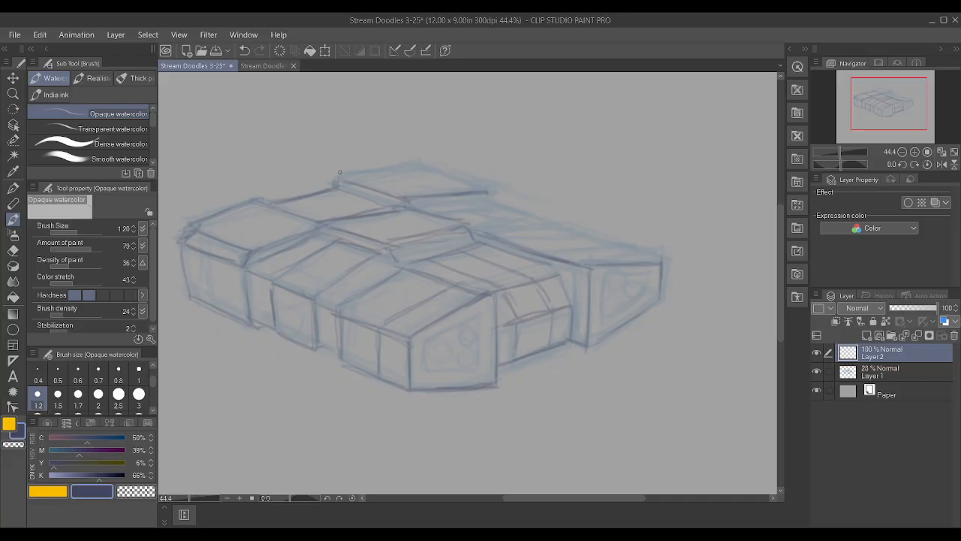
pyautogui.moveTo(335, 173); pyautogui.dragTo(422, 165)
pyautogui.moveTo(481, 192); pyautogui.dragTo(495, 196)
pyautogui.moveTo(417, 168); pyautogui.dragTo(484, 186)
# Line the far-right block's top surface with its rear, outer and front edges and a cross line near its front
pyautogui.moveTo(481, 226); pyautogui.dragTo(547, 219)
pyautogui.moveTo(486, 234)
pyautogui.mouseDown()
pyautogui.moveTo(566, 223)
pyautogui.moveTo(555, 221)
pyautogui.moveTo(589, 268)
pyautogui.moveTo(662, 264)
pyautogui.mouseUp()
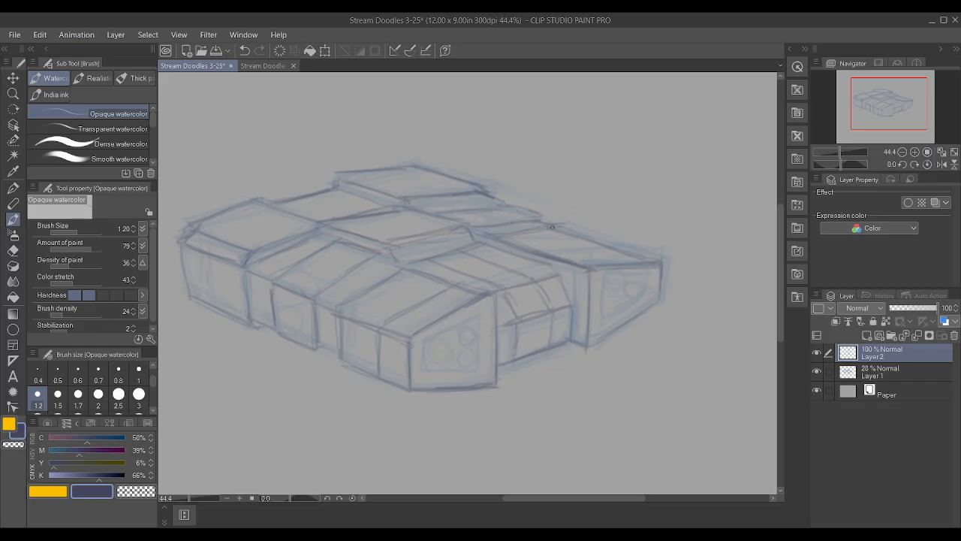
pyautogui.moveTo(584, 269); pyautogui.dragTo(651, 259)
pyautogui.moveTo(554, 251)
pyautogui.mouseDown()
pyautogui.moveTo(610, 248)
pyautogui.moveTo(658, 261)
pyautogui.mouseUp()
pyautogui.moveTo(601, 247); pyautogui.dragTo(656, 261)
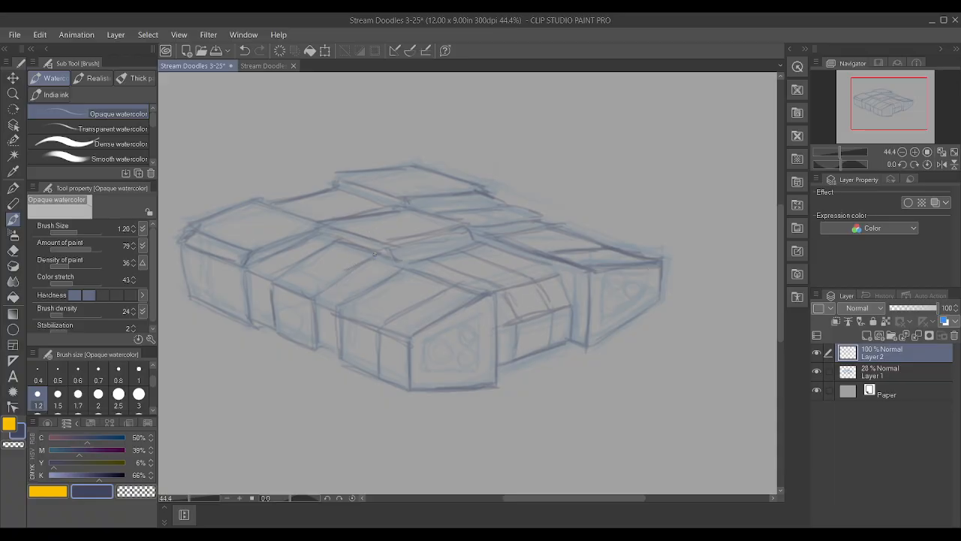
# Strengthen the central raised panel's edges, the rear-left block's front corner and the far-right block's lower front edge
pyautogui.moveTo(414, 235)
pyautogui.mouseDown()
pyautogui.moveTo(459, 226)
pyautogui.moveTo(390, 247)
pyautogui.moveTo(394, 259)
pyautogui.moveTo(320, 226)
pyautogui.moveTo(264, 246)
pyautogui.mouseUp()
pyautogui.moveTo(421, 204)
pyautogui.mouseDown()
pyautogui.moveTo(492, 196)
pyautogui.moveTo(447, 199)
pyautogui.mouseUp()
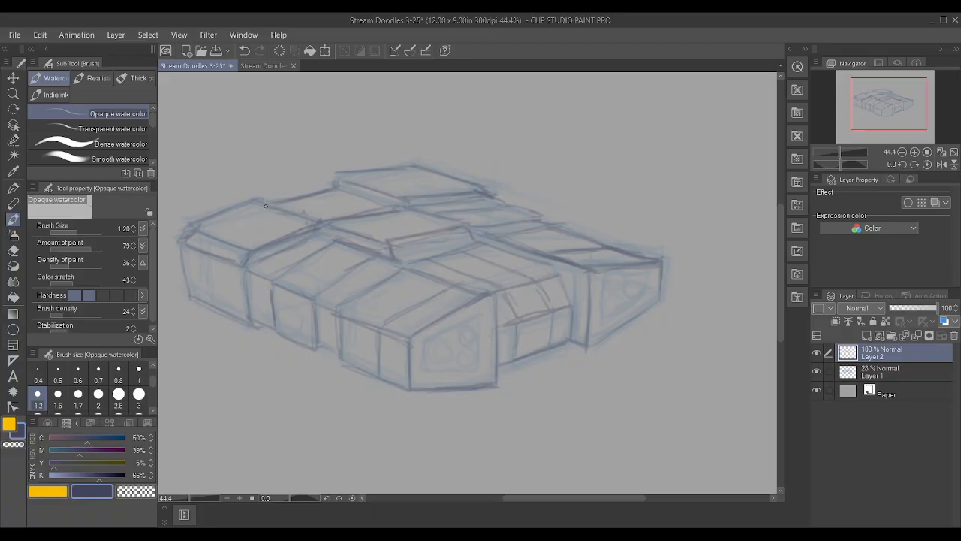
pyautogui.moveTo(249, 270); pyautogui.dragTo(256, 327)
pyautogui.moveTo(585, 348)
pyautogui.mouseDown()
pyautogui.moveTo(639, 311)
pyautogui.moveTo(659, 269)
pyautogui.mouseUp()
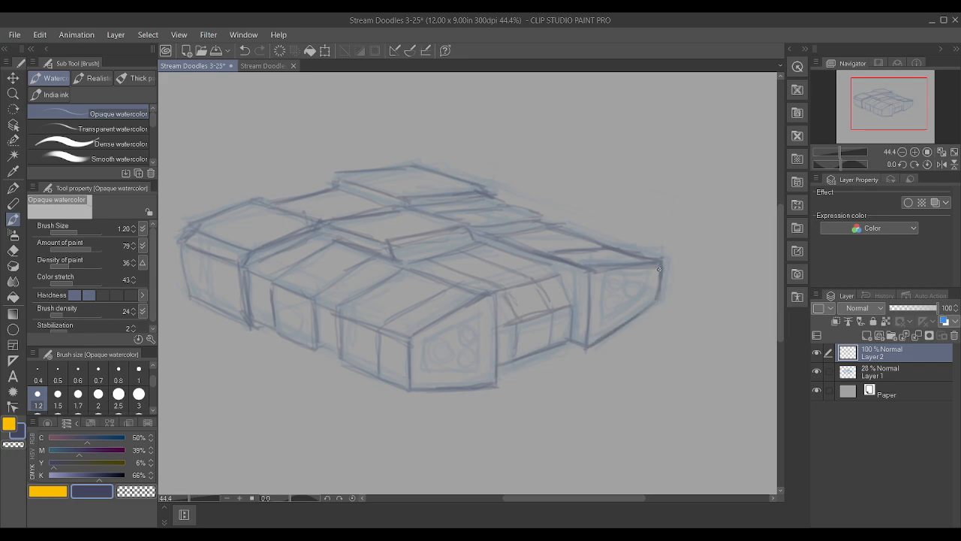
# Draw an inset frame on the far-right block's front face, following the face's tapered outline
pyautogui.moveTo(415, 335); pyautogui.dragTo(440, 320)
pyautogui.moveTo(596, 328)
pyautogui.mouseDown()
pyautogui.moveTo(606, 280)
pyautogui.moveTo(648, 278)
pyautogui.moveTo(607, 319)
pyautogui.mouseUp()
pyautogui.moveTo(647, 293); pyautogui.dragTo(652, 271)
pyautogui.moveTo(609, 319); pyautogui.dragTo(648, 293)
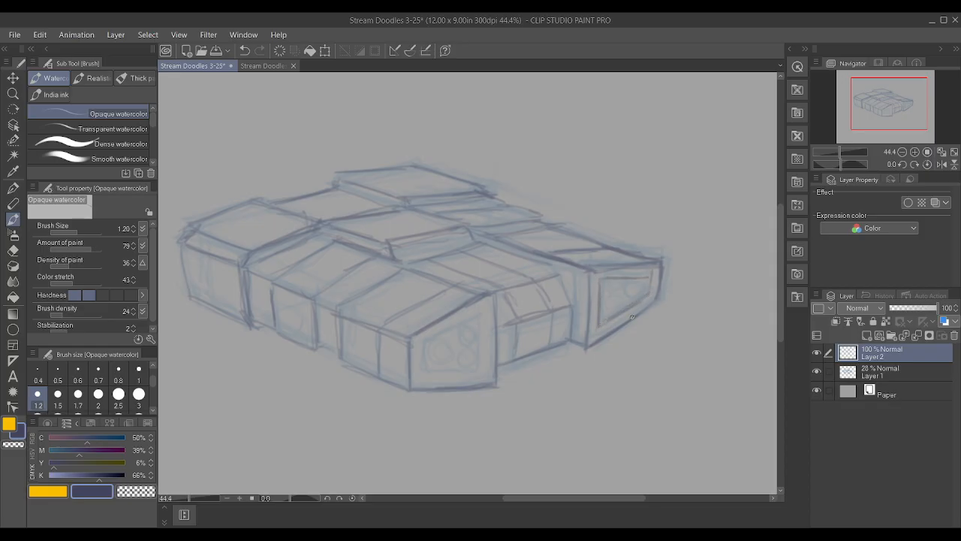
# Draw a matching tapered inset frame on the near front block's front face
pyautogui.moveTo(477, 314); pyautogui.dragTo(424, 340)
pyautogui.moveTo(481, 362); pyautogui.dragTo(479, 312)
pyautogui.moveTo(424, 372); pyautogui.dragTo(478, 370)
pyautogui.moveTo(422, 341); pyautogui.dragTo(420, 369)
pyautogui.moveTo(482, 313)
pyautogui.mouseDown()
pyautogui.moveTo(470, 319)
pyautogui.moveTo(477, 353)
pyautogui.mouseUp()
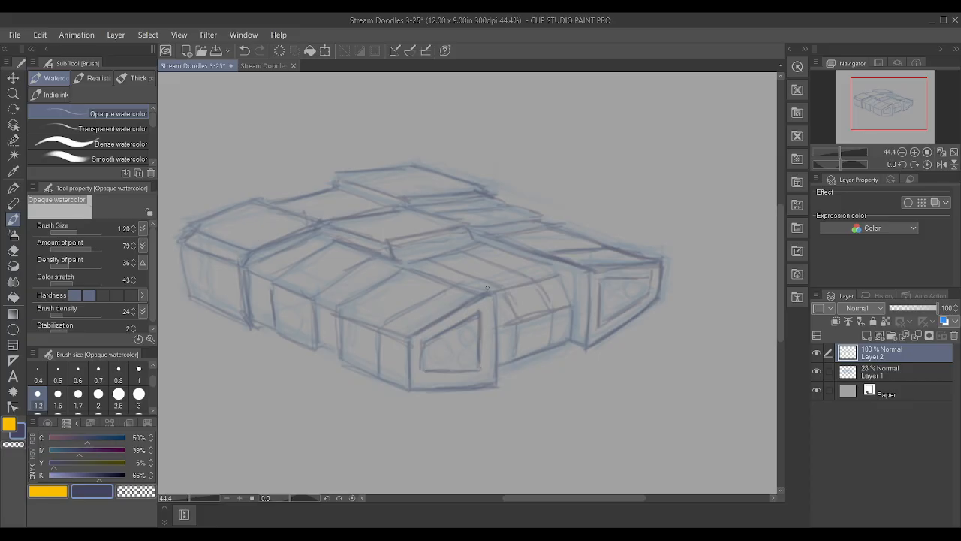
# Draw three circles inside each inset frame on the near and far-right blocks' front faces
pyautogui.moveTo(431, 345); pyautogui.dragTo(432, 354)
pyautogui.moveTo(468, 328)
pyautogui.mouseDown()
pyautogui.moveTo(458, 332)
pyautogui.moveTo(474, 351)
pyautogui.mouseUp()
pyautogui.moveTo(618, 285)
pyautogui.mouseDown()
pyautogui.moveTo(612, 309)
pyautogui.moveTo(643, 286)
pyautogui.mouseUp()
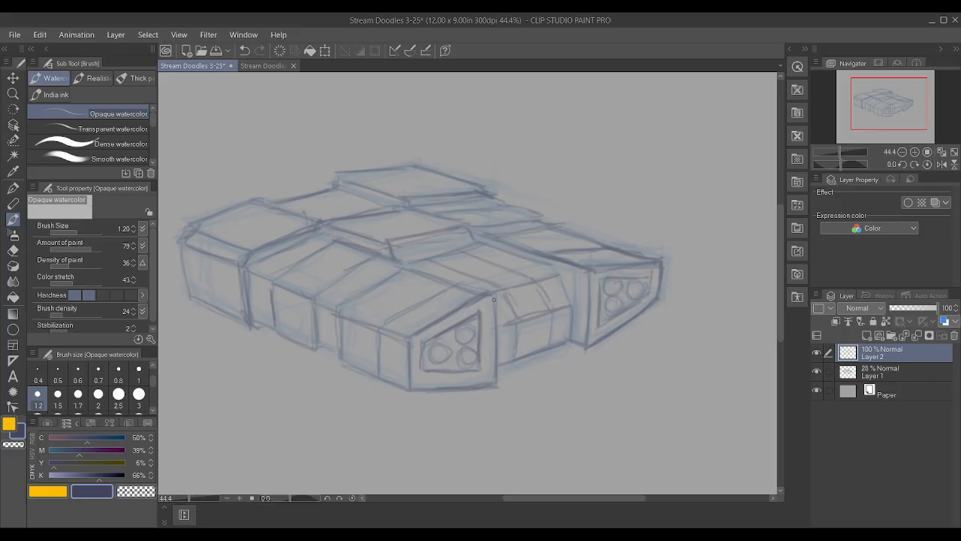
# Line the recessed middle section's top surface with its front edge and panel lines, plus the adjoining far-right block corner
pyautogui.moveTo(498, 291); pyautogui.dragTo(505, 290)
pyautogui.moveTo(427, 275); pyautogui.dragTo(480, 292)
pyautogui.moveTo(497, 285); pyautogui.dragTo(549, 273)
pyautogui.moveTo(462, 293)
pyautogui.mouseDown()
pyautogui.moveTo(543, 271)
pyautogui.moveTo(511, 280)
pyautogui.moveTo(547, 270)
pyautogui.mouseUp()
pyautogui.moveTo(485, 246)
pyautogui.mouseDown()
pyautogui.moveTo(551, 263)
pyautogui.moveTo(536, 266)
pyautogui.mouseUp()
pyautogui.moveTo(461, 276); pyautogui.dragTo(499, 279)
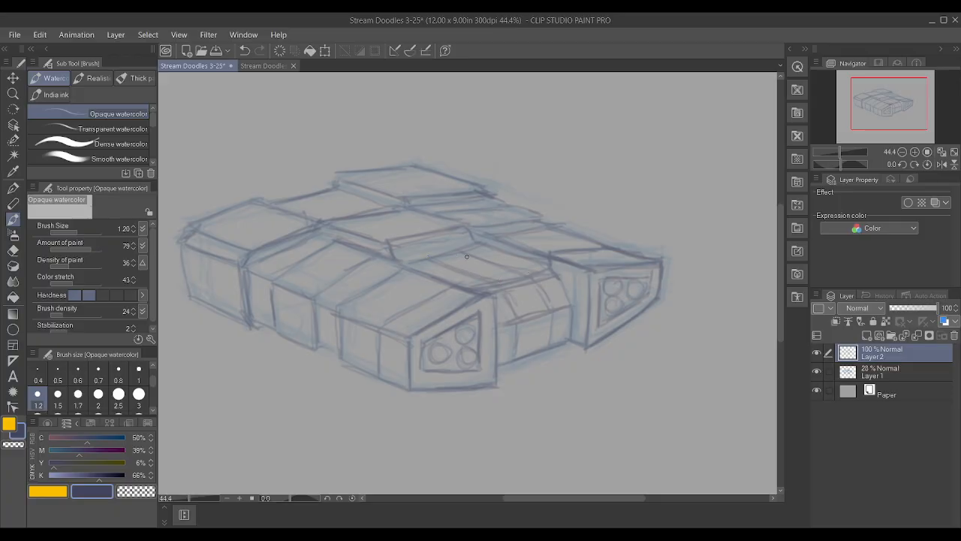
# Rework the seam behind the central raised panel and darken the panel's near front corner
pyautogui.moveTo(370, 213)
pyautogui.mouseDown()
pyautogui.moveTo(329, 222)
pyautogui.moveTo(406, 200)
pyautogui.mouseUp()
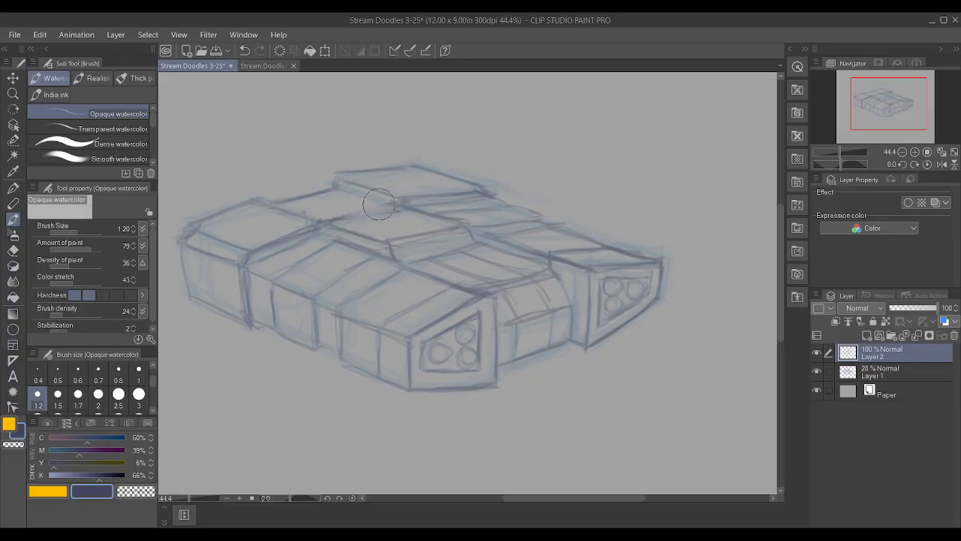
pyautogui.moveTo(320, 219); pyautogui.dragTo(387, 206)
pyautogui.moveTo(331, 216)
pyautogui.mouseDown()
pyautogui.moveTo(368, 207)
pyautogui.moveTo(359, 208)
pyautogui.mouseUp()
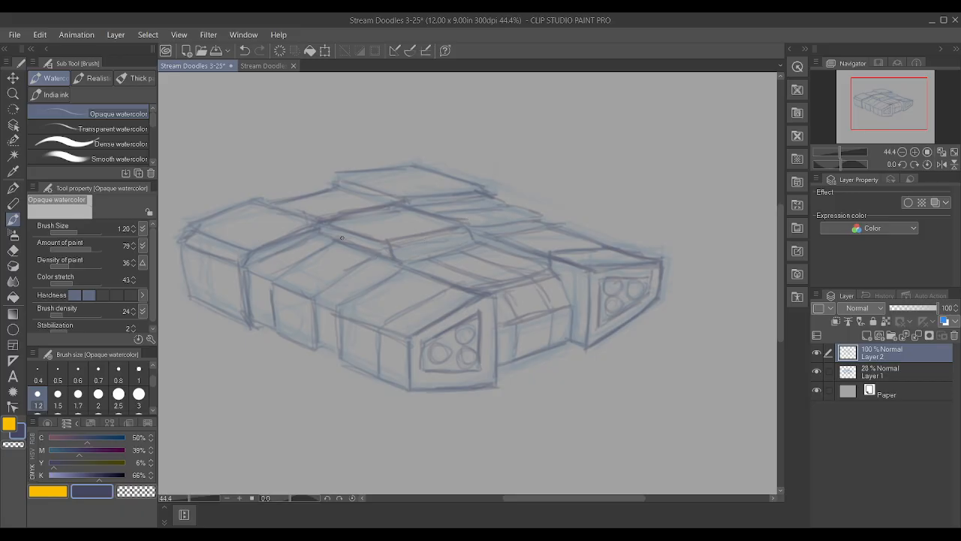
pyautogui.moveTo(412, 243)
pyautogui.mouseDown()
pyautogui.moveTo(448, 234)
pyautogui.moveTo(393, 253)
pyautogui.moveTo(465, 237)
pyautogui.moveTo(381, 248)
pyautogui.mouseUp()
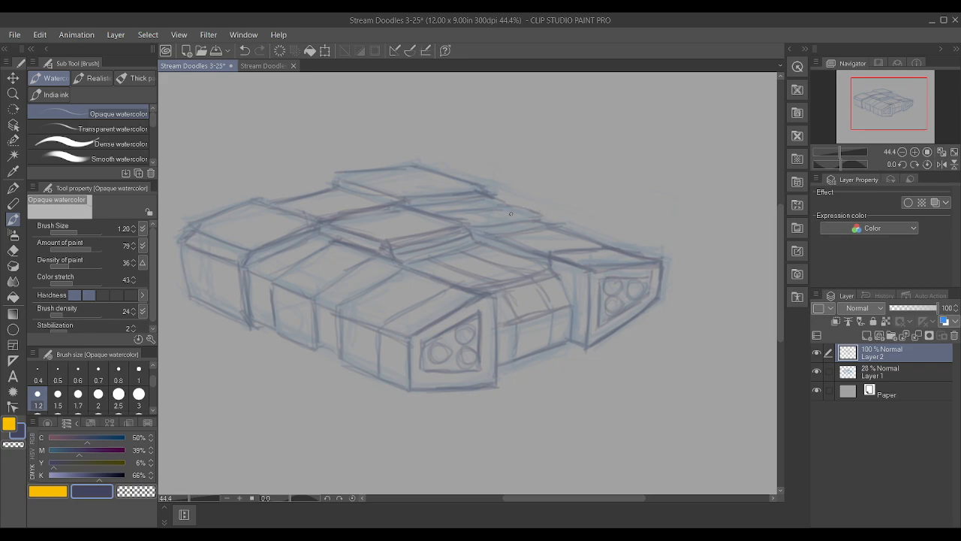
# Strengthen the edges of the rear middle panels and the seams running to the far-right block's top edge
pyautogui.moveTo(508, 204)
pyautogui.mouseDown()
pyautogui.moveTo(524, 212)
pyautogui.moveTo(504, 202)
pyautogui.mouseUp()
pyautogui.moveTo(339, 181); pyautogui.dragTo(342, 174)
pyautogui.moveTo(314, 293); pyautogui.dragTo(369, 265)
pyautogui.moveTo(449, 210)
pyautogui.mouseDown()
pyautogui.moveTo(512, 201)
pyautogui.moveTo(544, 217)
pyautogui.moveTo(512, 234)
pyautogui.mouseUp()
pyautogui.moveTo(589, 237); pyautogui.dragTo(635, 256)
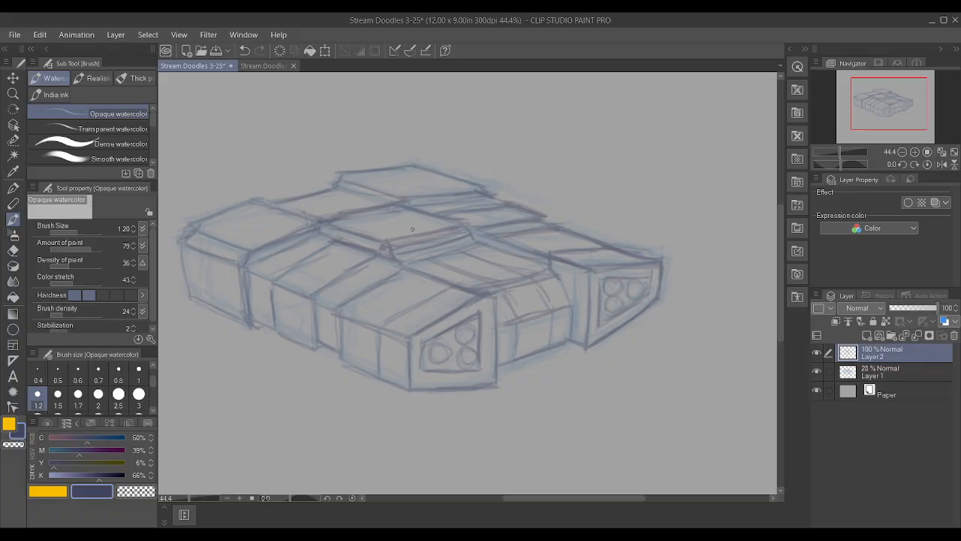
# Darken the rear-left block's side face outline, including its bottom edge, top bevel and vertical corners
pyautogui.scroll(-1, 422, 236)
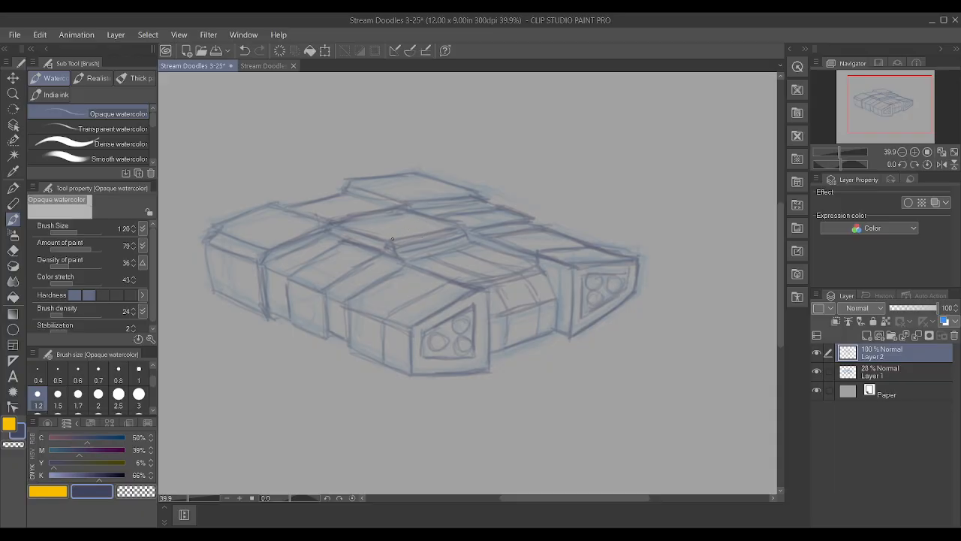
pyautogui.scroll(3, 263, 333)
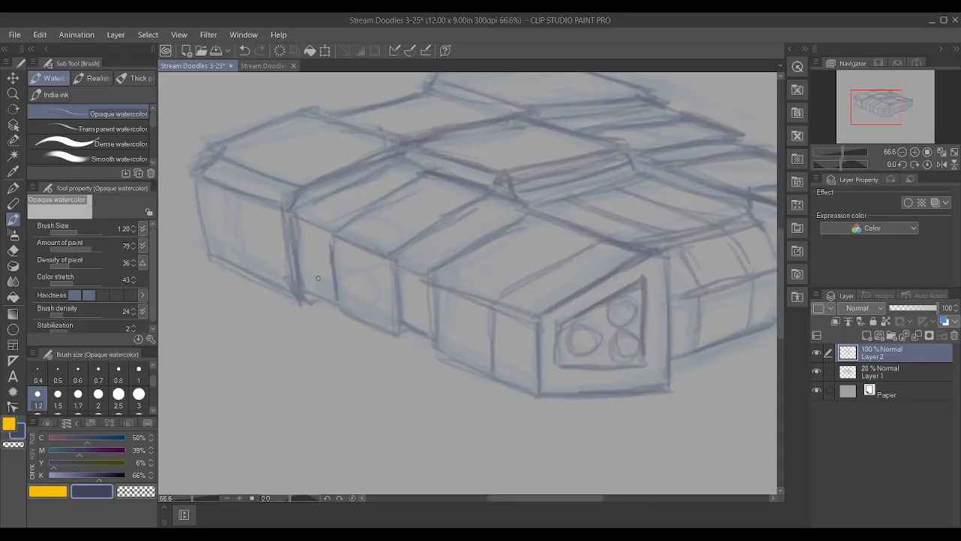
pyautogui.moveTo(210, 249)
pyautogui.mouseDown()
pyautogui.moveTo(287, 280)
pyautogui.moveTo(308, 301)
pyautogui.mouseUp()
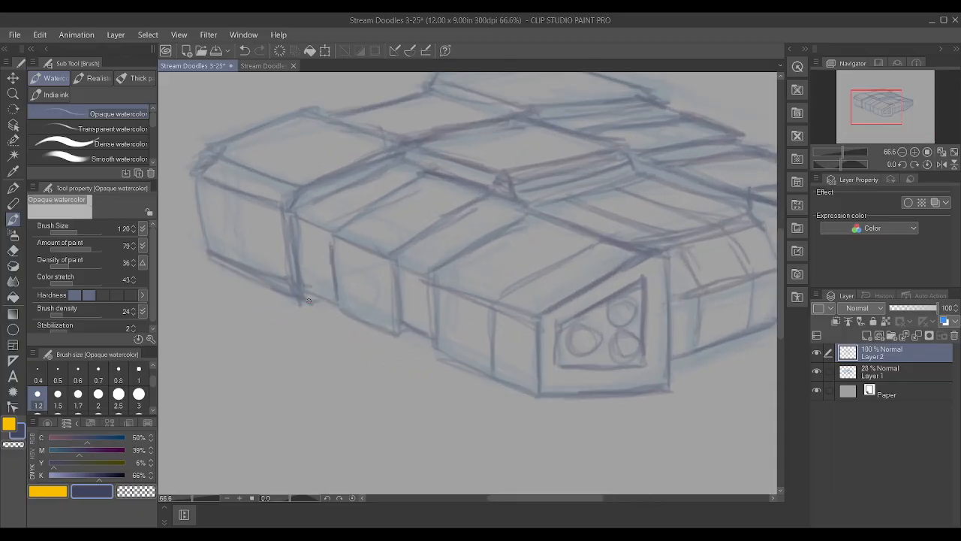
pyautogui.moveTo(199, 173); pyautogui.dragTo(283, 203)
pyautogui.moveTo(291, 272)
pyautogui.mouseDown()
pyautogui.moveTo(287, 214)
pyautogui.moveTo(299, 235)
pyautogui.moveTo(288, 199)
pyautogui.moveTo(297, 207)
pyautogui.mouseUp()
pyautogui.moveTo(196, 173); pyautogui.dragTo(213, 153)
pyautogui.moveTo(207, 253)
pyautogui.mouseDown()
pyautogui.moveTo(199, 175)
pyautogui.moveTo(305, 182)
pyautogui.mouseUp()
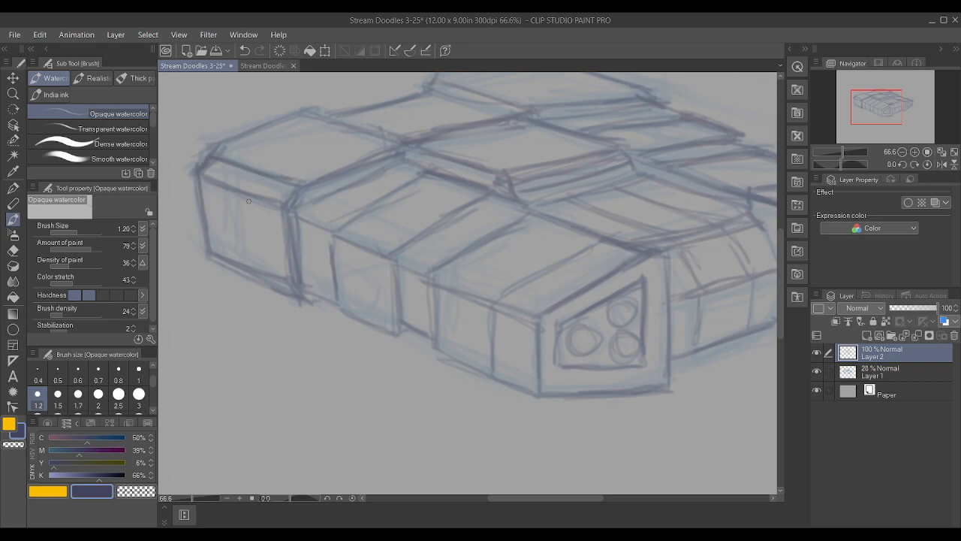
# Draw a panel line up the rear-left block's side face and across its top surface
pyautogui.moveTo(235, 259)
pyautogui.mouseDown()
pyautogui.moveTo(243, 167)
pyautogui.moveTo(324, 125)
pyautogui.mouseUp()
pyautogui.moveTo(237, 257); pyautogui.dragTo(238, 189)
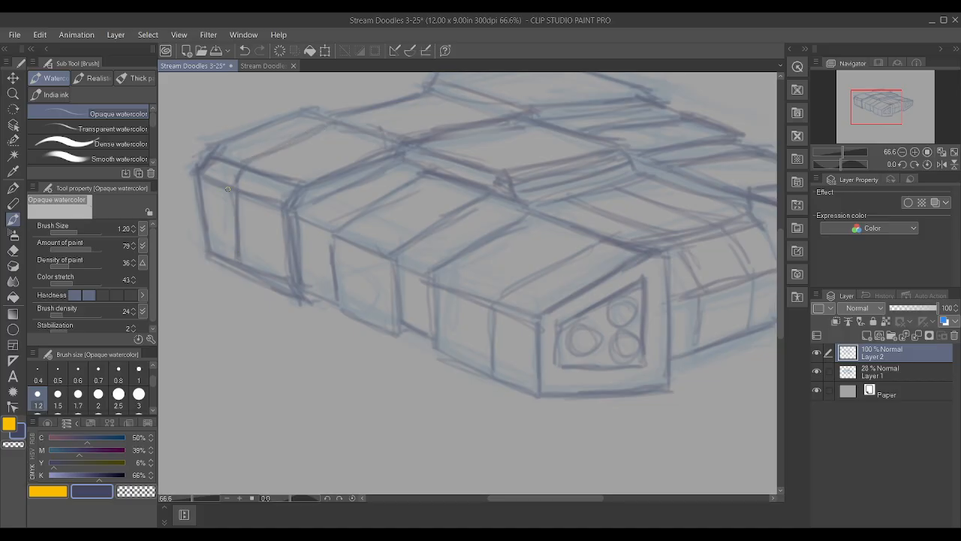
pyautogui.scroll(-3, 235, 260)
pyautogui.scroll(-2, 260, 250)
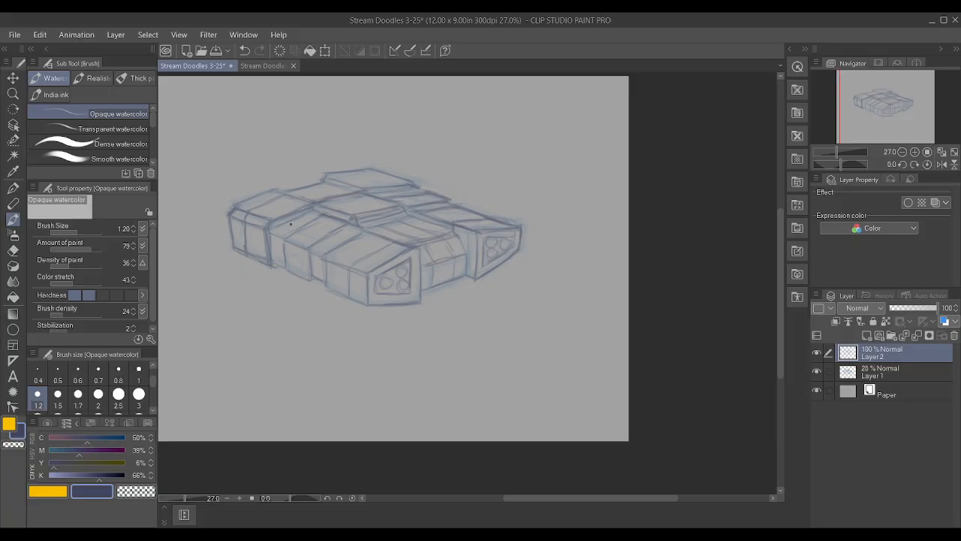
# Draw a panel line across the rear raised block's top surface and down its short side bevel
pyautogui.scroll(5, 351, 178)
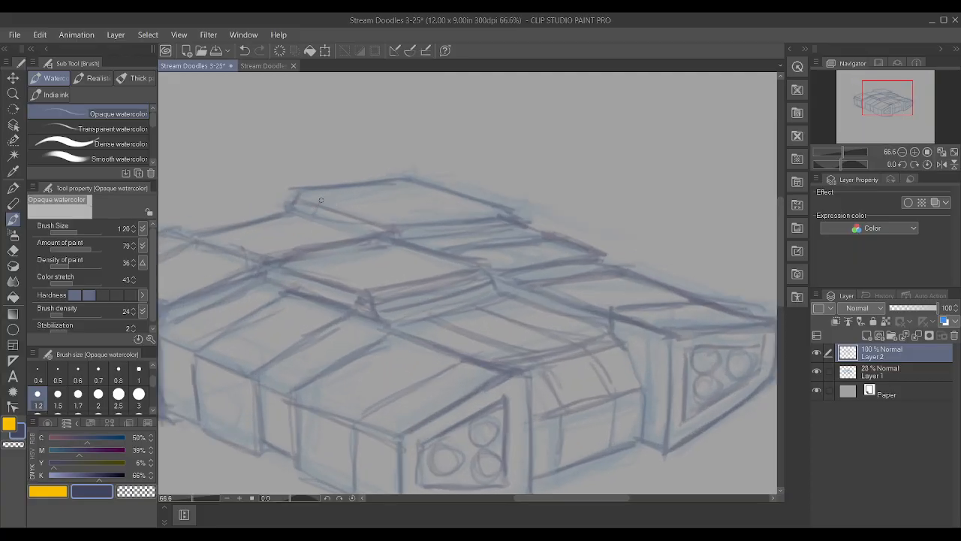
pyautogui.moveTo(321, 203); pyautogui.dragTo(435, 191)
pyautogui.moveTo(318, 201)
pyautogui.mouseDown()
pyautogui.moveTo(296, 196)
pyautogui.moveTo(337, 205)
pyautogui.moveTo(296, 190)
pyautogui.moveTo(290, 207)
pyautogui.moveTo(291, 190)
pyautogui.moveTo(321, 205)
pyautogui.mouseUp()
pyautogui.scroll(-3, 223, 217)
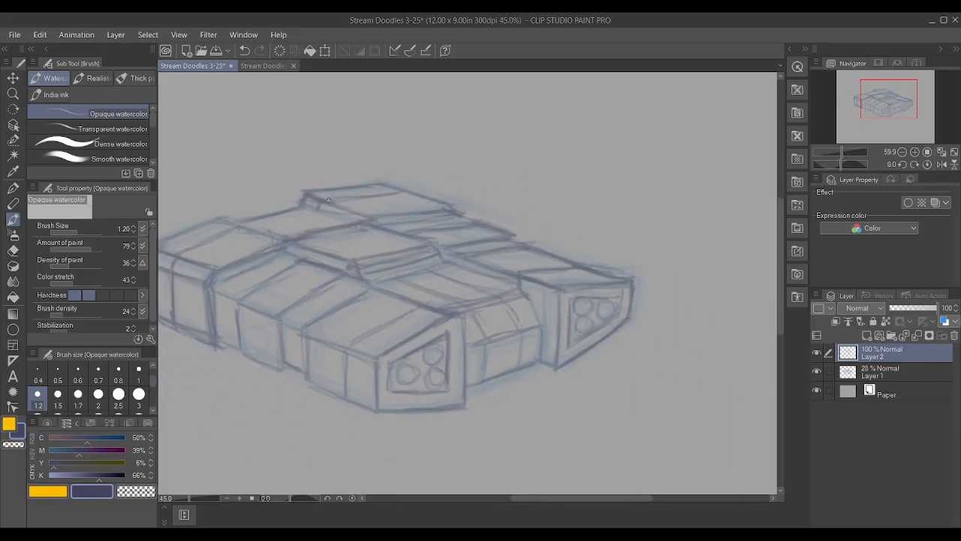
pyautogui.scroll(-2, 224, 216)
pyautogui.scroll(1, 241, 289)
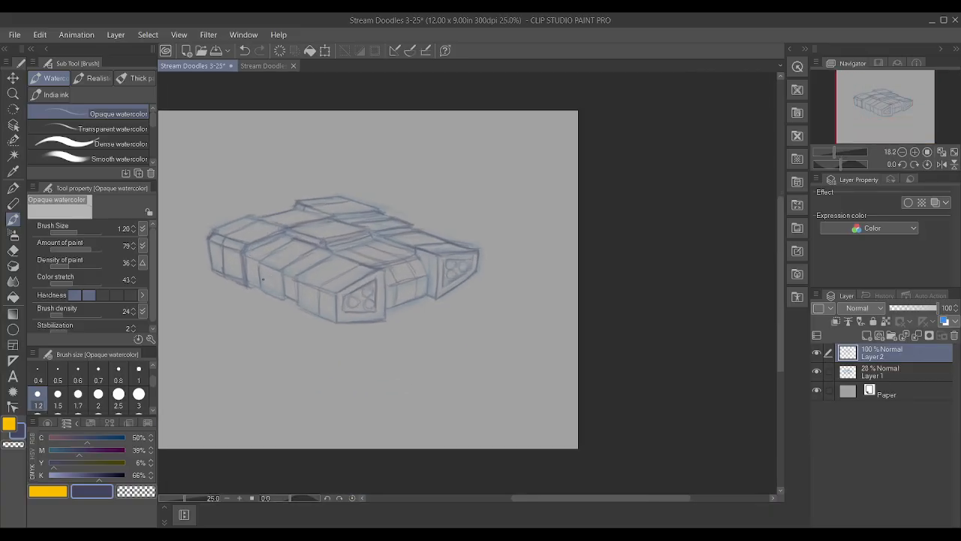
# Reinforce the protruding side panel's edges, the recessed middle section's outline and the rear raised block's edge
pyautogui.scroll(1, 242, 289)
pyautogui.moveTo(249, 288); pyautogui.dragTo(311, 314)
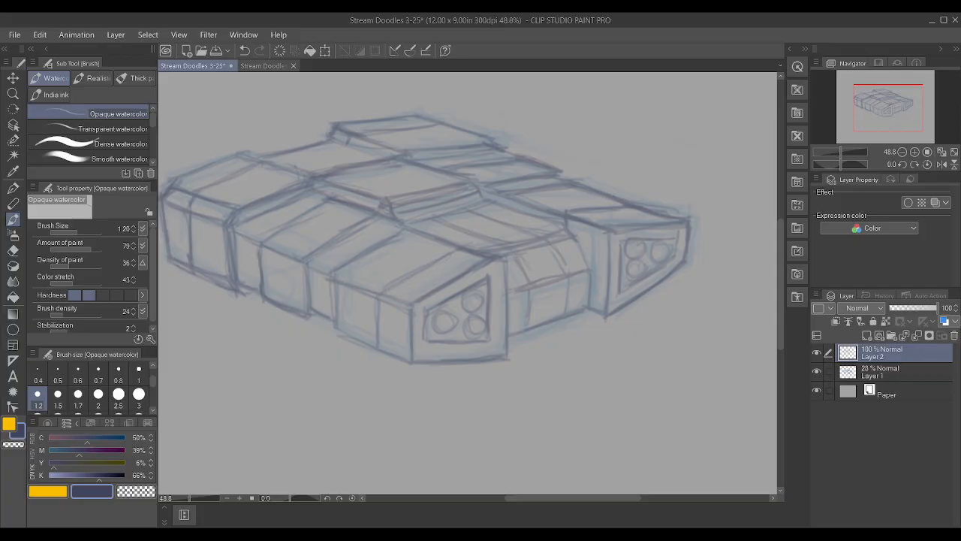
pyautogui.moveTo(493, 205)
pyautogui.mouseDown()
pyautogui.moveTo(560, 228)
pyautogui.moveTo(518, 222)
pyautogui.moveTo(574, 239)
pyautogui.moveTo(583, 258)
pyautogui.mouseUp()
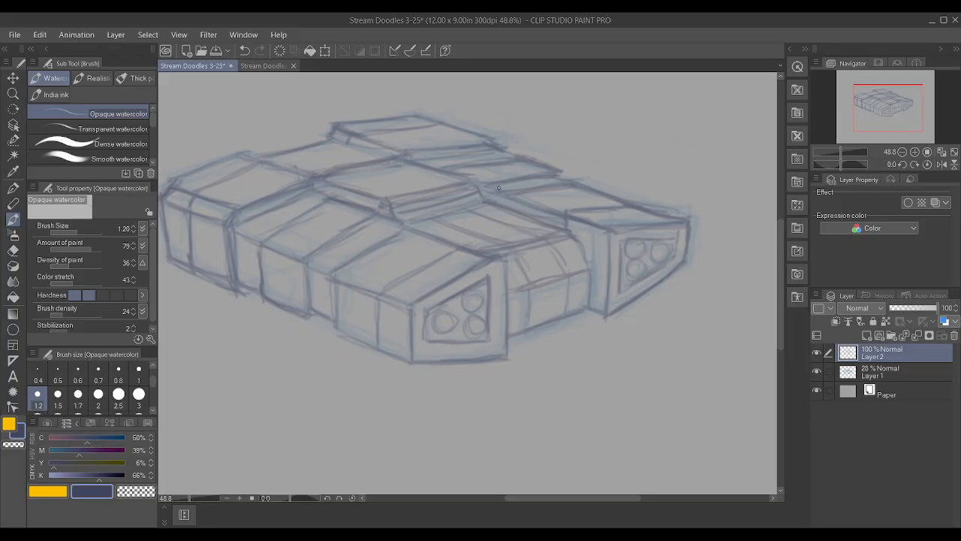
pyautogui.moveTo(453, 143); pyautogui.dragTo(508, 140)
pyautogui.scroll(-3, 440, 108)
pyautogui.scroll(-3, 681, 221)
pyautogui.scroll(3, 622, 177)
pyautogui.scroll(3, 379, 291)
pyautogui.moveTo(381, 291); pyautogui.dragTo(394, 297)
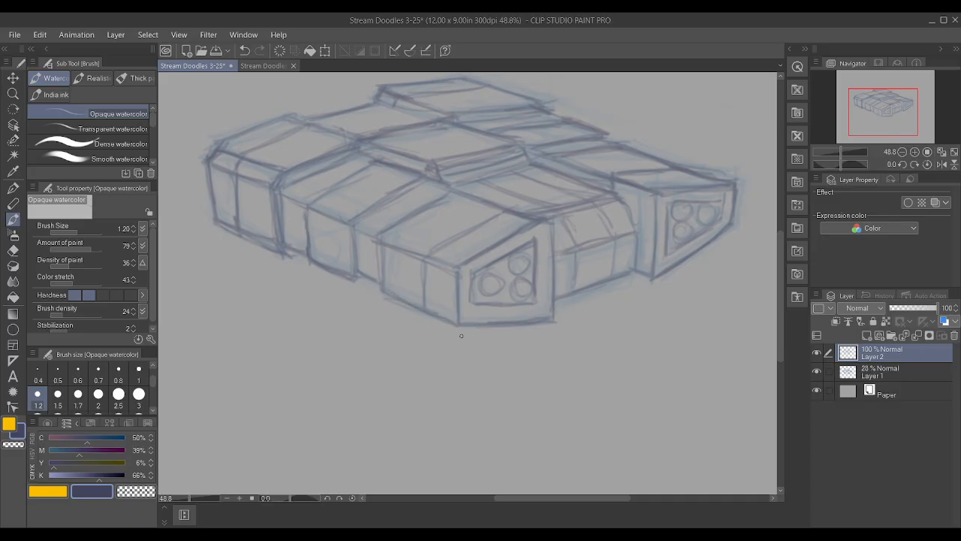
pyautogui.moveTo(380, 234); pyautogui.dragTo(380, 225)
# Hide Layer 1 and darken the brush colour to 72% K
pyautogui.click(817, 372)
pyautogui.scroll(-4, 387, 224)
pyautogui.scroll(5, 495, 132)
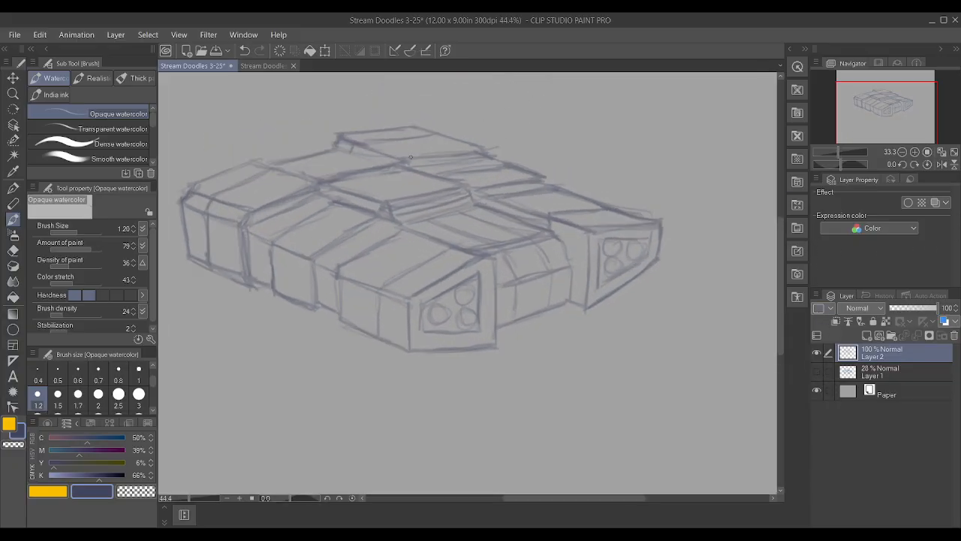
pyautogui.click(104, 476)
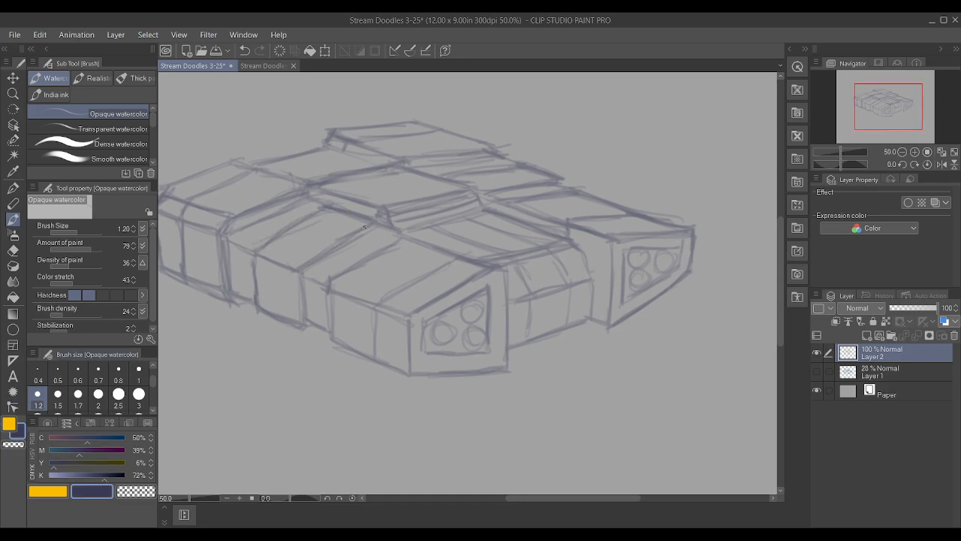
# Darken the protruding side panel's edges and the near front block's rear vertical and top edges
pyautogui.moveTo(259, 254)
pyautogui.mouseDown()
pyautogui.moveTo(310, 266)
pyautogui.moveTo(304, 319)
pyautogui.mouseUp()
pyautogui.moveTo(255, 259); pyautogui.dragTo(260, 289)
pyautogui.moveTo(331, 293)
pyautogui.mouseDown()
pyautogui.moveTo(332, 335)
pyautogui.moveTo(331, 324)
pyautogui.mouseUp()
pyautogui.moveTo(391, 245); pyautogui.dragTo(409, 237)
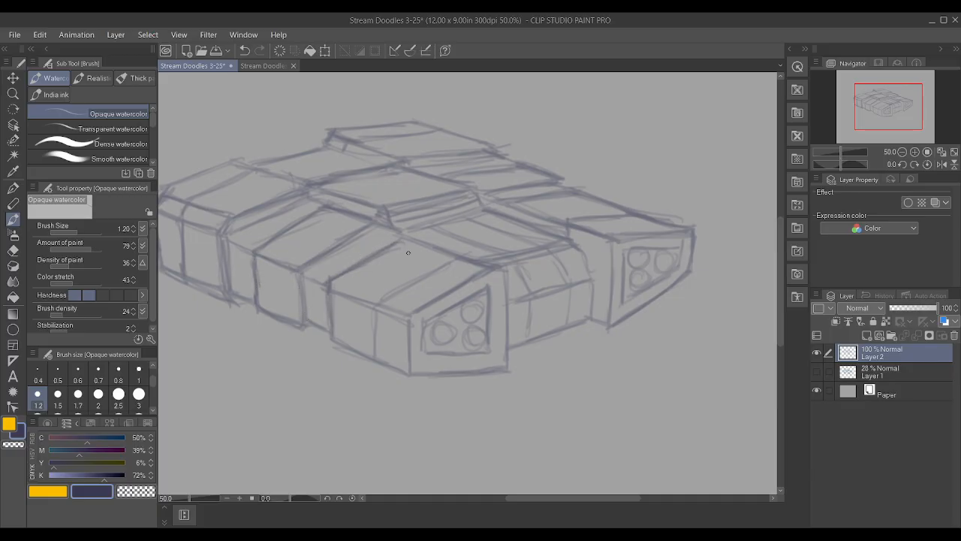
# Darken the near front block's outline along its side face, front corner, sloping top edge and front face base
pyautogui.moveTo(330, 288); pyautogui.dragTo(410, 313)
pyautogui.moveTo(335, 346); pyautogui.dragTo(406, 373)
pyautogui.moveTo(411, 319); pyautogui.dragTo(412, 376)
pyautogui.moveTo(443, 293); pyautogui.dragTo(481, 272)
pyautogui.moveTo(415, 374); pyautogui.dragTo(509, 369)
pyautogui.moveTo(509, 368); pyautogui.dragTo(510, 317)
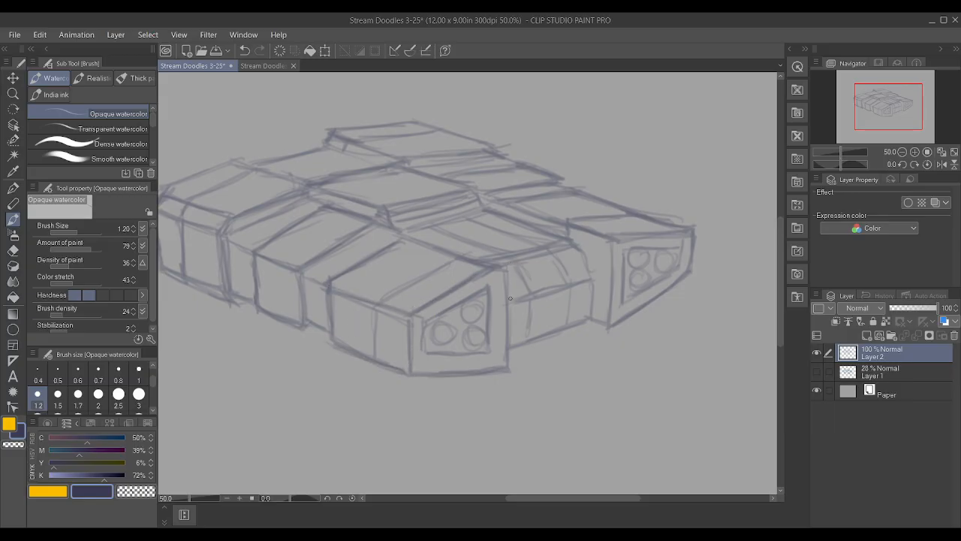
# Darken the far-right block's front corner and the long edges of its top surface
pyautogui.moveTo(608, 321); pyautogui.dragTo(610, 289)
pyautogui.moveTo(501, 205); pyautogui.dragTo(564, 228)
pyautogui.moveTo(478, 193); pyautogui.dragTo(538, 219)
pyautogui.moveTo(610, 236); pyautogui.dragTo(631, 241)
pyautogui.moveTo(579, 191); pyautogui.dragTo(643, 213)
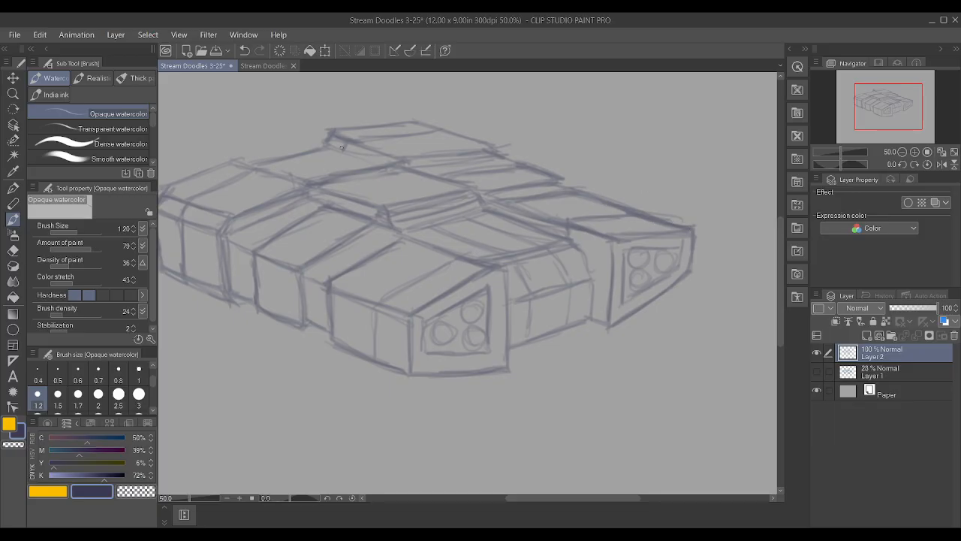
# Darken the rear raised block's top and front edges, plus the rear-left block's front vertical corner
pyautogui.moveTo(335, 132)
pyautogui.mouseDown()
pyautogui.moveTo(448, 129)
pyautogui.moveTo(382, 123)
pyautogui.mouseUp()
pyautogui.moveTo(453, 128); pyautogui.dragTo(500, 148)
pyautogui.moveTo(407, 160); pyautogui.dragTo(497, 155)
pyautogui.moveTo(226, 234); pyautogui.dragTo(234, 290)
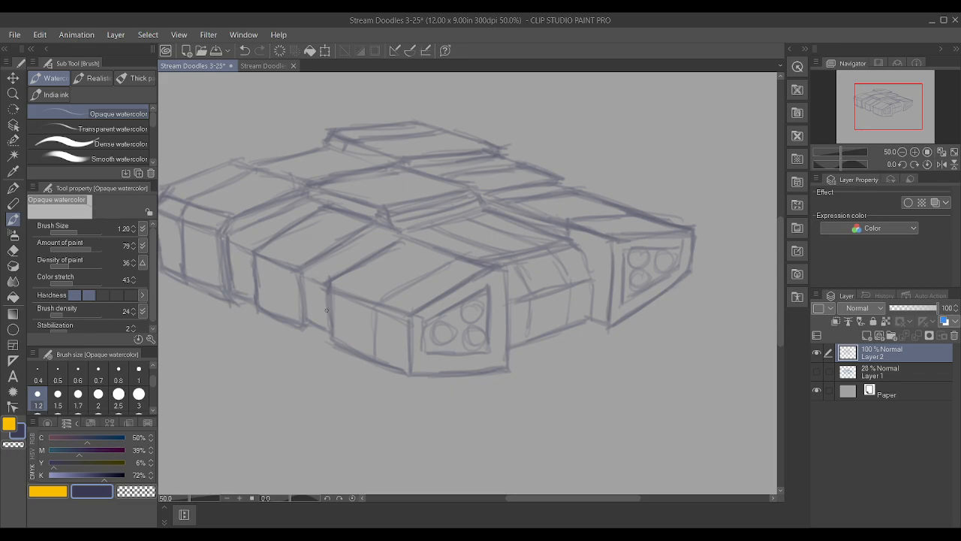
# Darken the top-surface seams beside the protruding side panel, behind the rear-left block and at the rear raised block
pyautogui.moveTo(301, 274); pyautogui.dragTo(374, 231)
pyautogui.moveTo(358, 156); pyautogui.dragTo(389, 161)
pyautogui.moveTo(303, 182); pyautogui.dragTo(232, 161)
pyautogui.moveTo(338, 155)
pyautogui.mouseDown()
pyautogui.moveTo(385, 165)
pyautogui.moveTo(397, 152)
pyautogui.moveTo(345, 138)
pyautogui.mouseUp()
pyautogui.moveTo(225, 162); pyautogui.dragTo(295, 178)
pyautogui.scroll(-4, 309, 192)
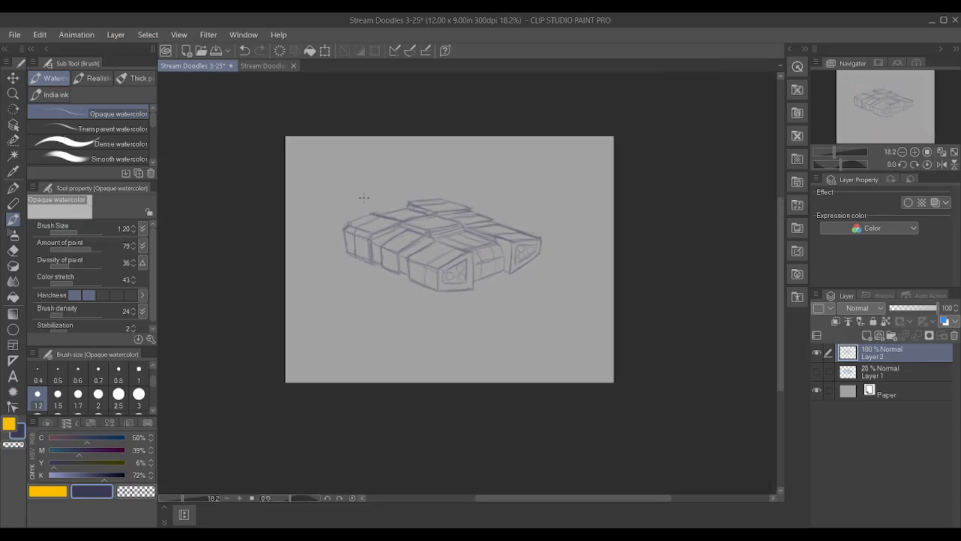
# Draw an inset rectangle on the protruding side panel and darken the large circle on the near front block
pyautogui.scroll(3, 367, 305)
pyautogui.moveTo(367, 304); pyautogui.dragTo(367, 272)
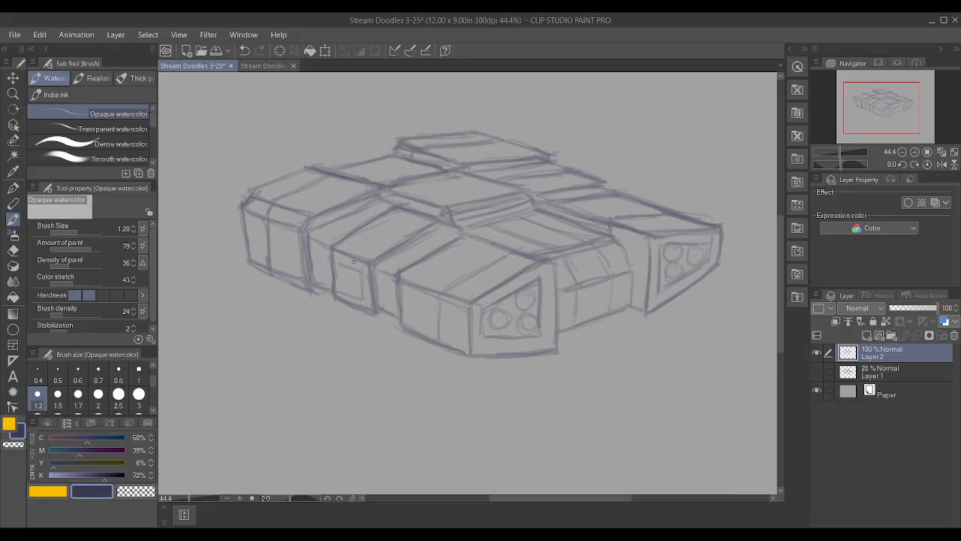
pyautogui.moveTo(498, 316); pyautogui.dragTo(496, 315)
# Darken the horizontal seam across the recessed front section and the inset rectangle on the protruding side panel
pyautogui.moveTo(556, 294); pyautogui.dragTo(601, 279)
pyautogui.scroll(-5, 573, 245)
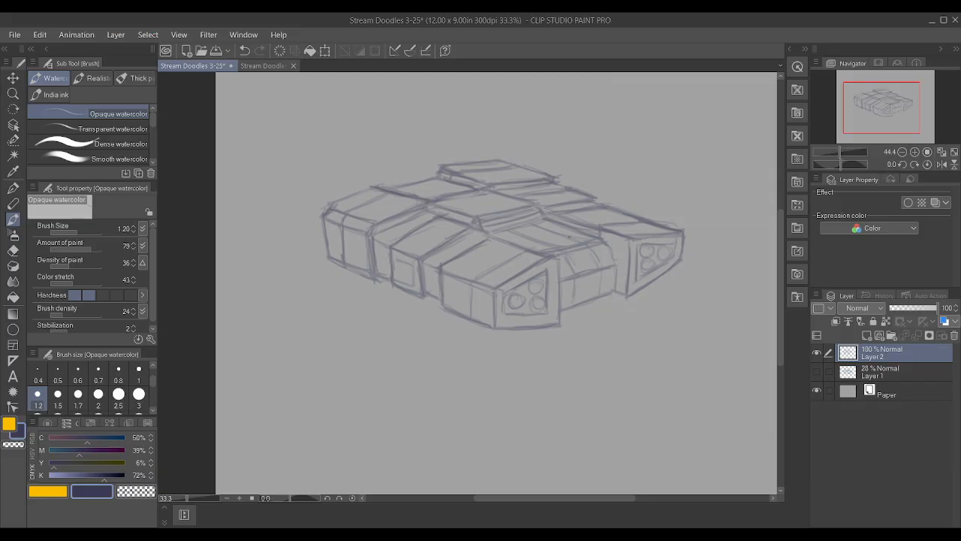
pyautogui.scroll(7, 572, 248)
pyautogui.scroll(1, 545, 263)
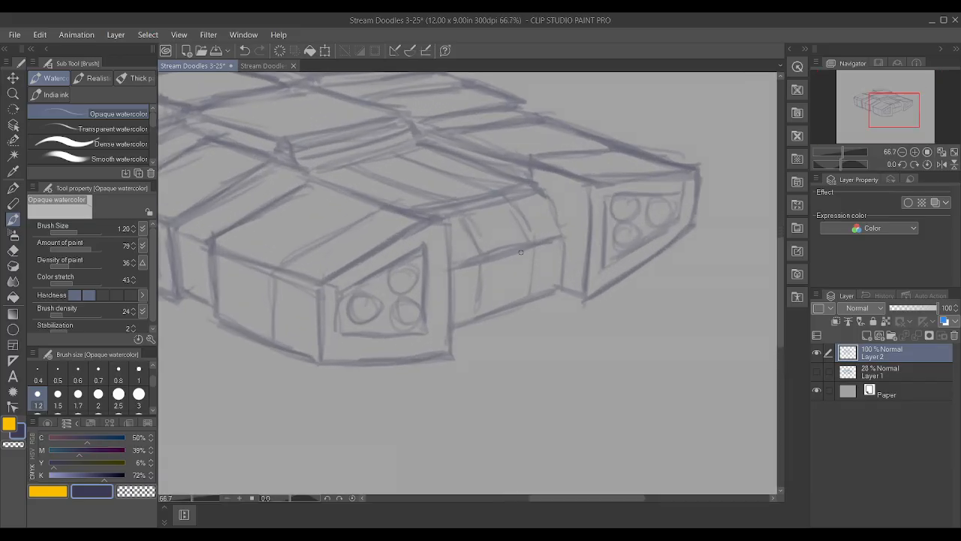
pyautogui.scroll(-4, 518, 251)
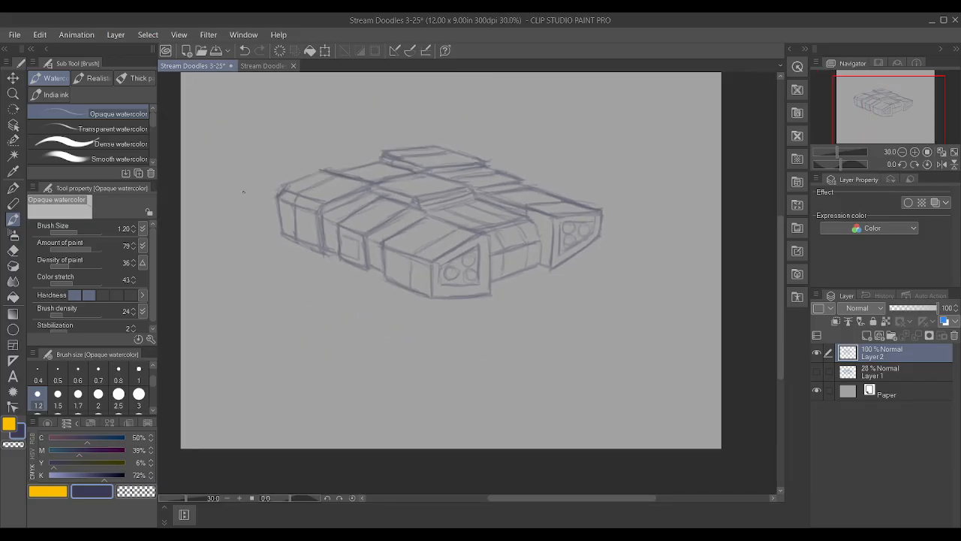
pyautogui.scroll(3, 284, 208)
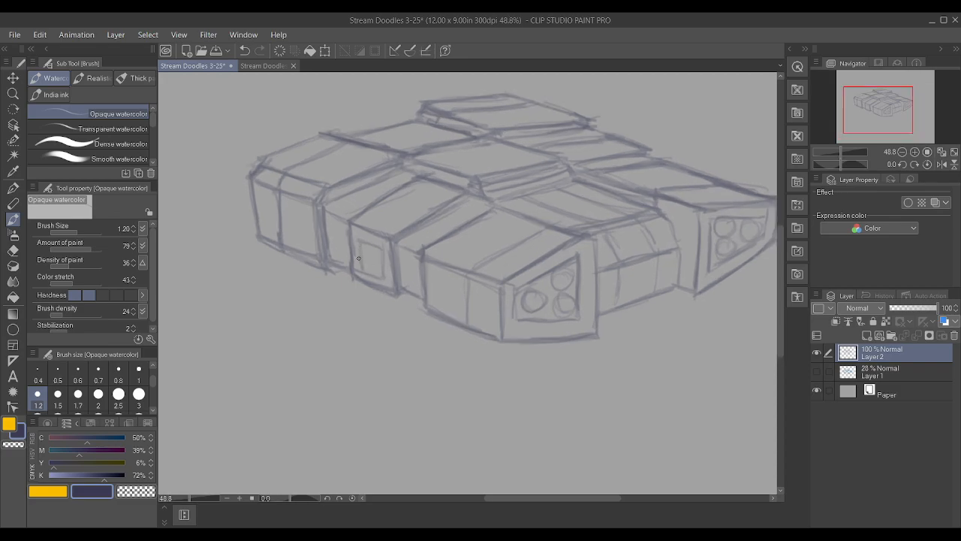
pyautogui.moveTo(381, 243)
pyautogui.mouseDown()
pyautogui.moveTo(382, 278)
pyautogui.moveTo(357, 265)
pyautogui.moveTo(355, 240)
pyautogui.moveTo(359, 269)
pyautogui.moveTo(381, 245)
pyautogui.mouseUp()
pyautogui.scroll(-2, 376, 207)
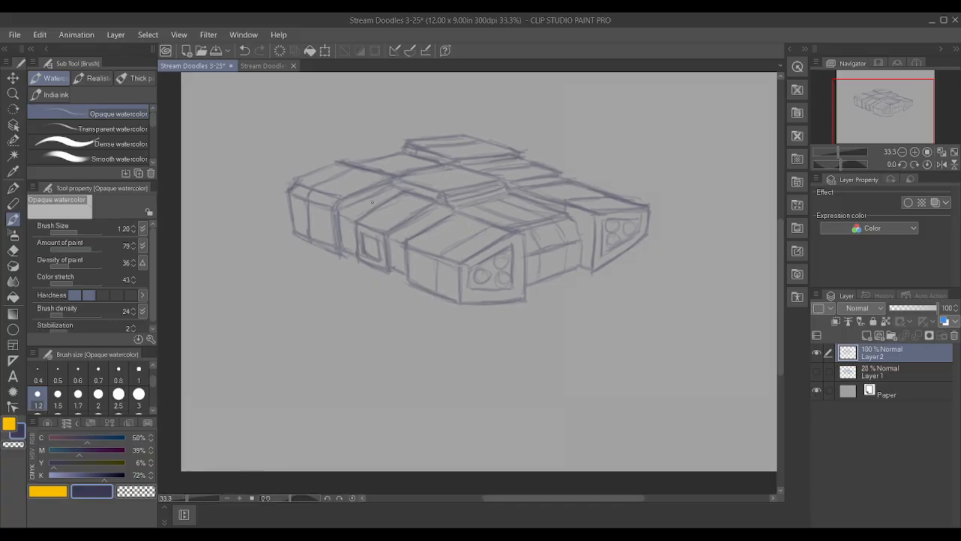
# Darken the rear-left block's lower and upper side edges, plus the seams joining it to the neighbouring side panel and top surface
pyautogui.scroll(3, 372, 202)
pyautogui.moveTo(311, 219); pyautogui.dragTo(346, 234)
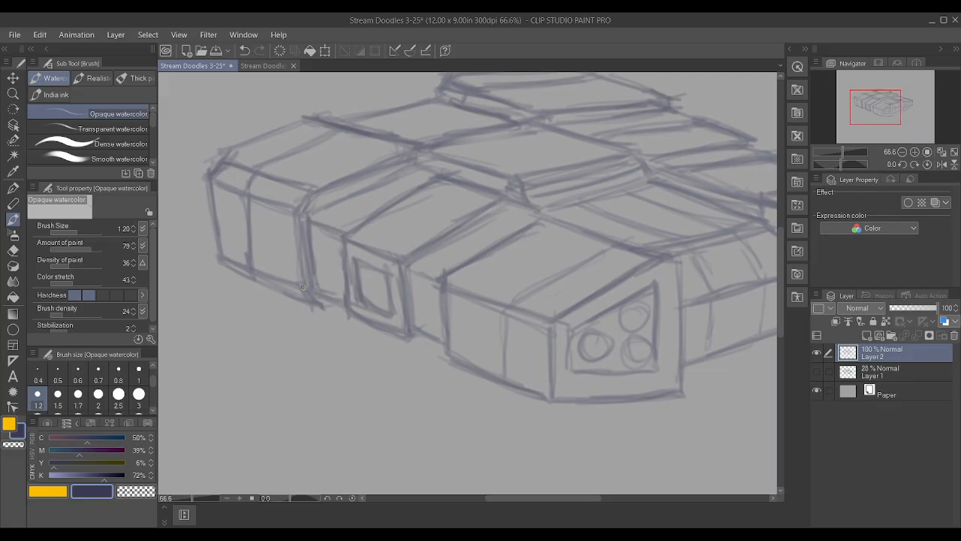
pyautogui.moveTo(306, 298); pyautogui.dragTo(214, 267)
pyautogui.moveTo(214, 176); pyautogui.dragTo(297, 209)
pyautogui.moveTo(325, 308); pyautogui.dragTo(343, 299)
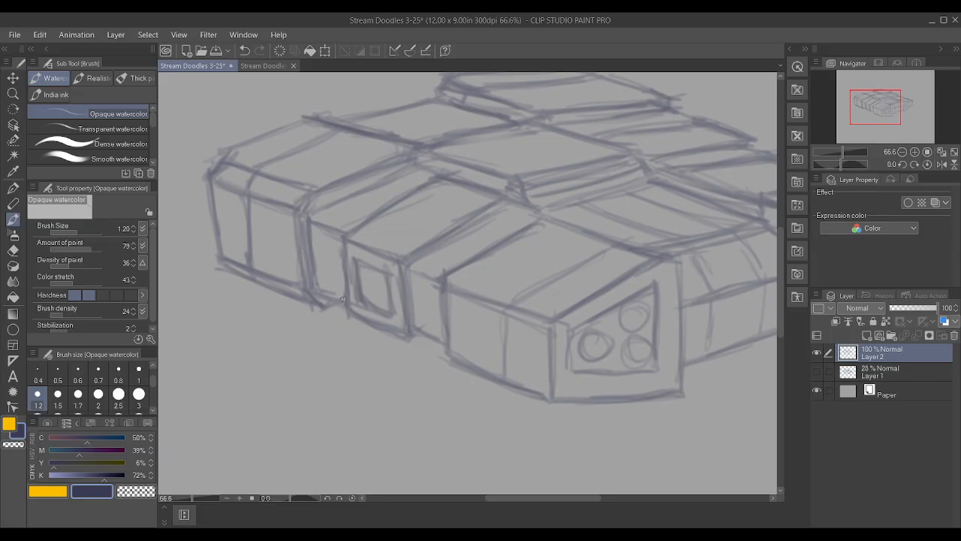
pyautogui.moveTo(327, 184)
pyautogui.mouseDown()
pyautogui.moveTo(311, 213)
pyautogui.moveTo(419, 170)
pyautogui.mouseUp()
pyautogui.moveTo(393, 114); pyautogui.dragTo(424, 105)
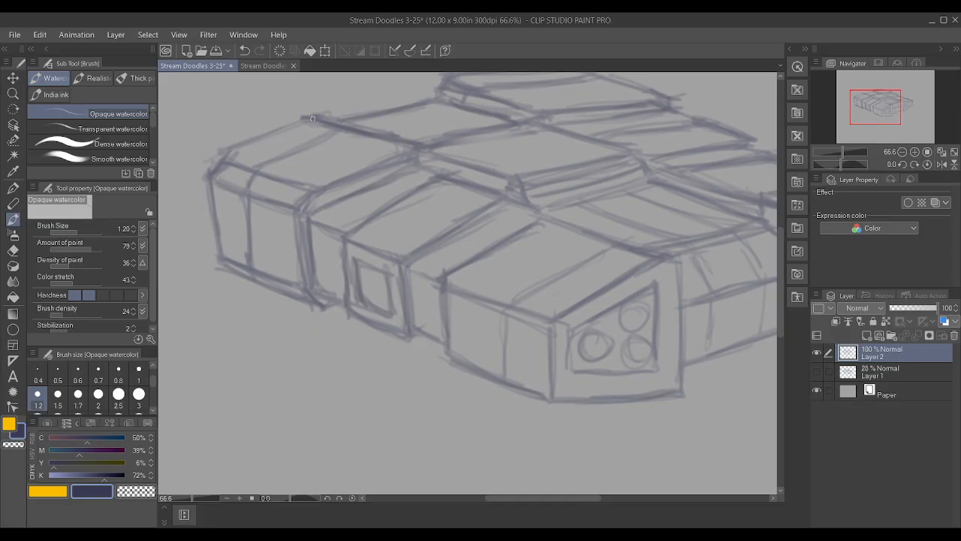
# Darken the near front block's lower side edge and vertical side seam, plus the front-left edges of the central raised plate
pyautogui.moveTo(496, 377); pyautogui.dragTo(552, 400)
pyautogui.moveTo(506, 314)
pyautogui.mouseDown()
pyautogui.moveTo(504, 377)
pyautogui.moveTo(611, 248)
pyautogui.mouseUp()
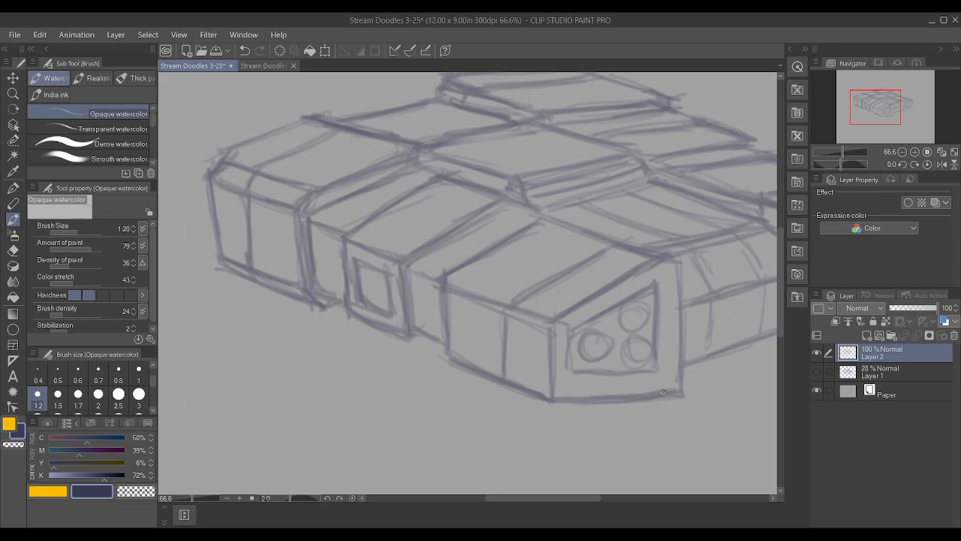
pyautogui.scroll(-5, 665, 357)
pyautogui.scroll(4, 748, 335)
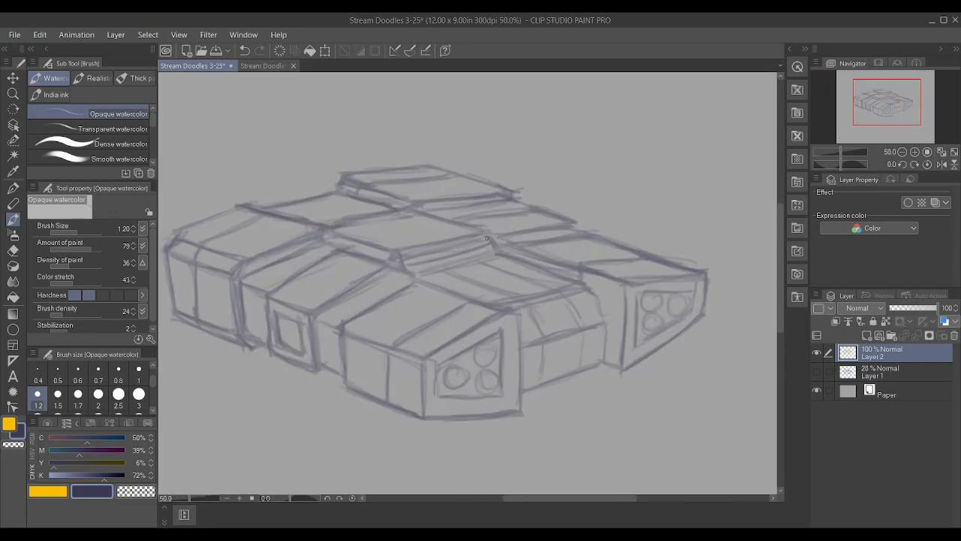
pyautogui.moveTo(401, 246); pyautogui.dragTo(452, 238)
pyautogui.moveTo(349, 237); pyautogui.dragTo(398, 246)
pyautogui.moveTo(340, 256); pyautogui.dragTo(382, 269)
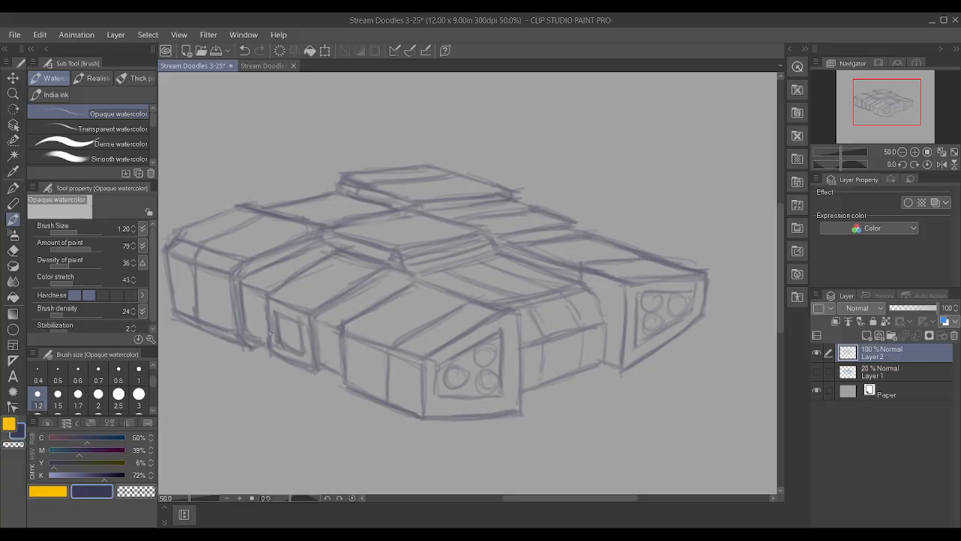
# Darken the protruding side panel's inset and lower edge, plus the vertical seam on the rear-left block's side
pyautogui.moveTo(288, 320); pyautogui.dragTo(304, 318)
pyautogui.moveTo(273, 354)
pyautogui.mouseDown()
pyautogui.moveTo(308, 369)
pyautogui.moveTo(336, 364)
pyautogui.mouseUp()
pyautogui.scroll(-3, 342, 363)
pyautogui.scroll(3, 240, 364)
pyautogui.moveTo(240, 368); pyautogui.dragTo(236, 300)
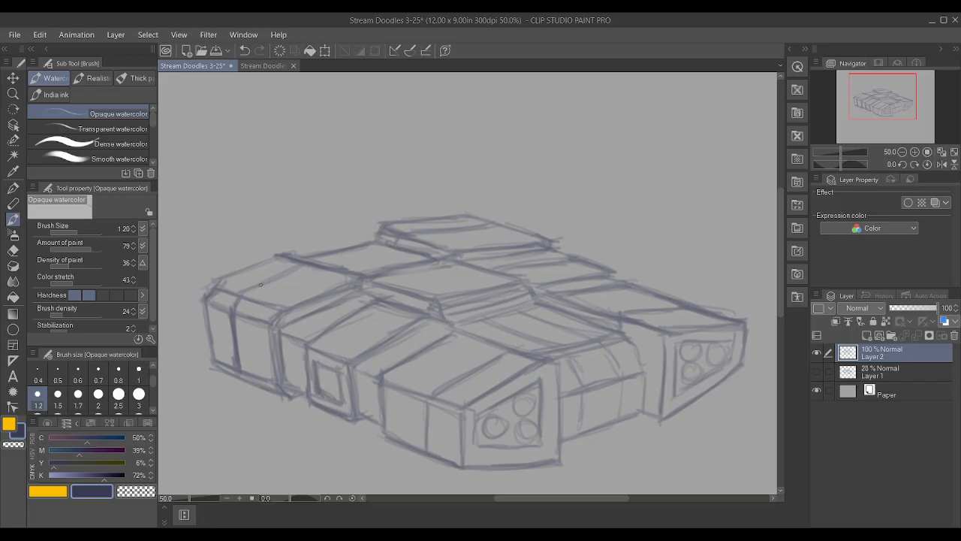
# Reduce Layer 2's opacity to 61%, lock it, and create a new layer above it
pyautogui.scroll(-2, 238, 267)
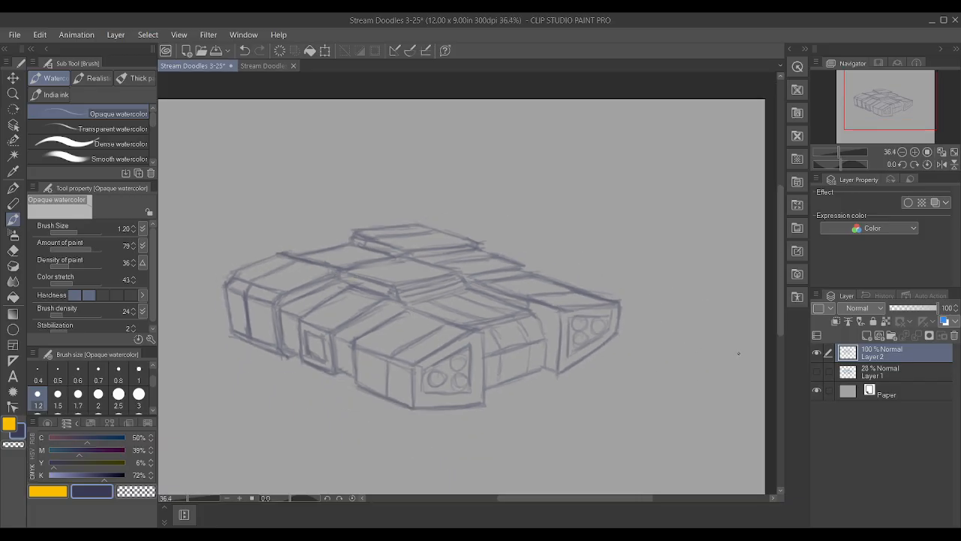
pyautogui.click(924, 308)
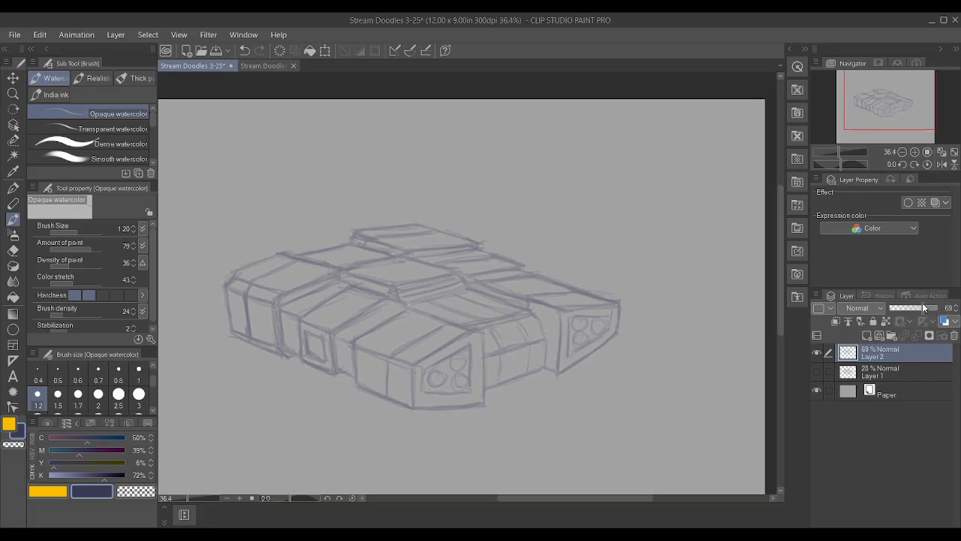
pyautogui.click(872, 322)
pyautogui.click(866, 336)
# Set the drawing colour to black with all CMYK values at 100%, and choose the Textured pen at brush size 1
pyautogui.moveTo(104, 476); pyautogui.dragTo(128, 451)
pyautogui.moveTo(90, 438); pyautogui.dragTo(123, 440)
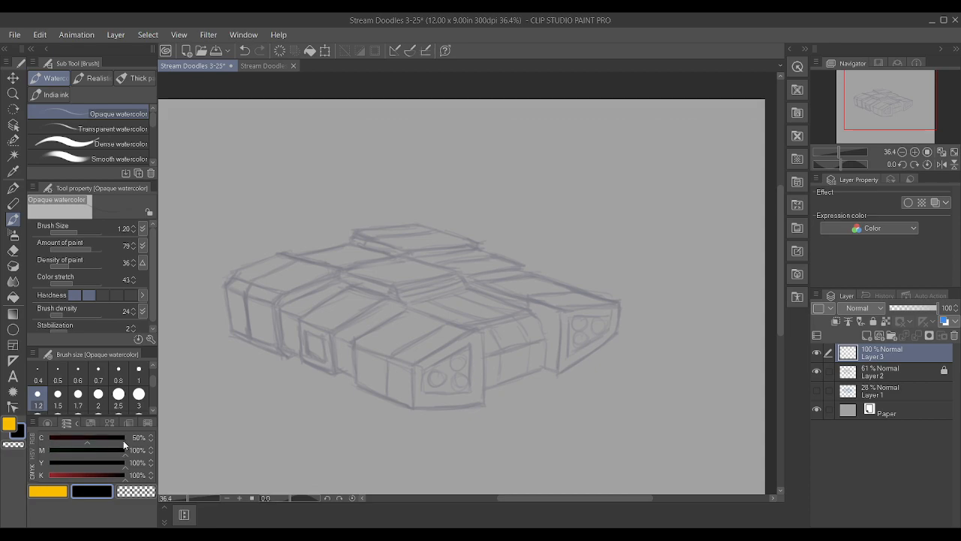
pyautogui.press('p')
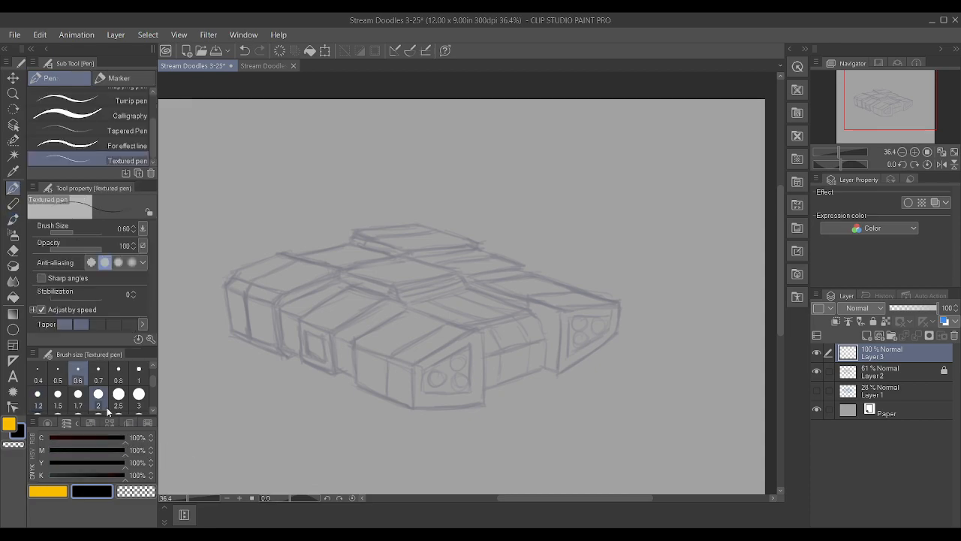
pyautogui.click(119, 376)
pyautogui.click(138, 376)
# Ink the four-sided outline of the far-right block's front face in black on Layer 3
pyautogui.scroll(4, 573, 331)
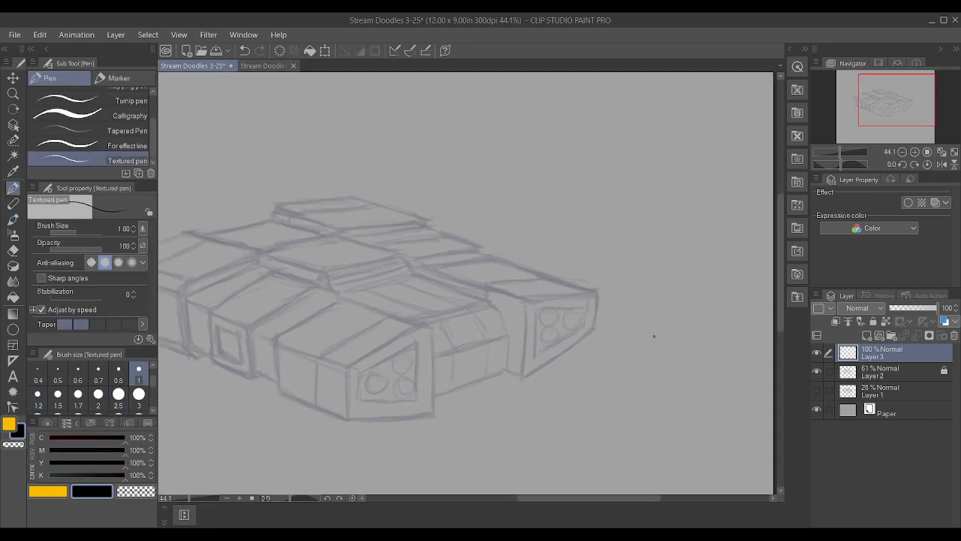
pyautogui.moveTo(570, 335); pyautogui.dragTo(577, 275)
pyautogui.moveTo(445, 424); pyautogui.dragTo(573, 338)
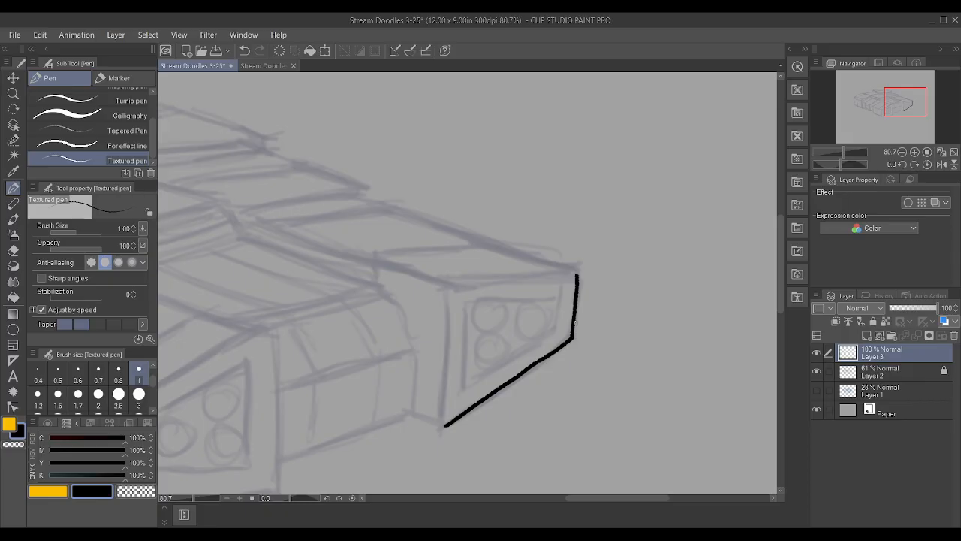
pyautogui.moveTo(443, 281); pyautogui.dragTo(576, 272)
pyautogui.moveTo(571, 332); pyautogui.dragTo(579, 267)
pyautogui.hotkey('ctrl', 'z')
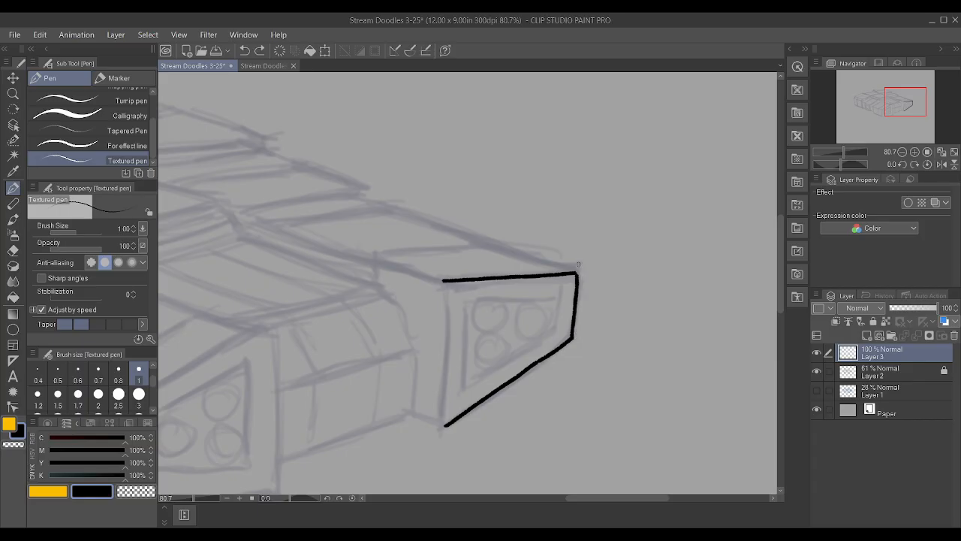
pyautogui.scroll(1, 578, 264)
pyautogui.moveTo(571, 350); pyautogui.dragTo(578, 274)
pyautogui.moveTo(415, 460); pyautogui.dragTo(419, 284)
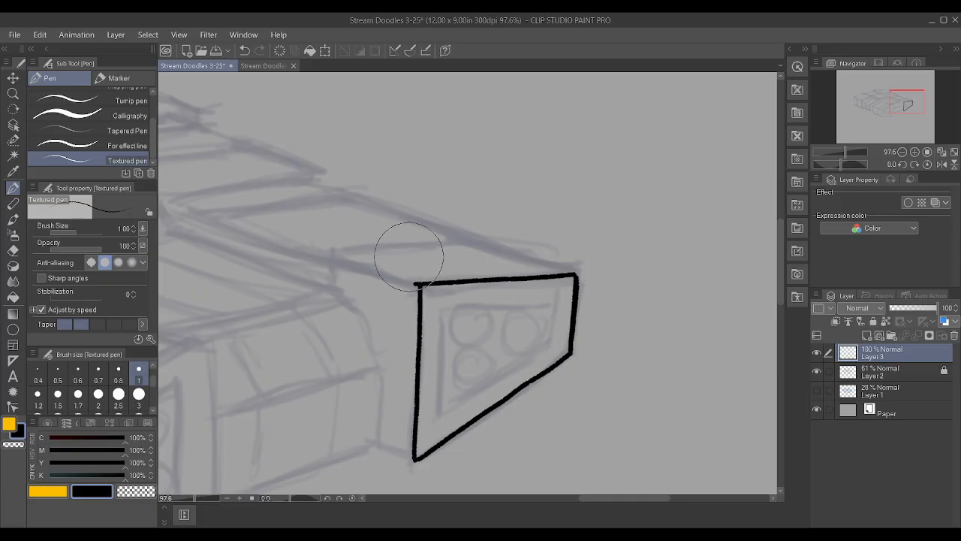
# Erase the overshooting line at the inner upper corner of the far-right block's front face with the Hard eraser, and return to the Textured pen
pyautogui.click(13, 250)
pyautogui.click(67, 96)
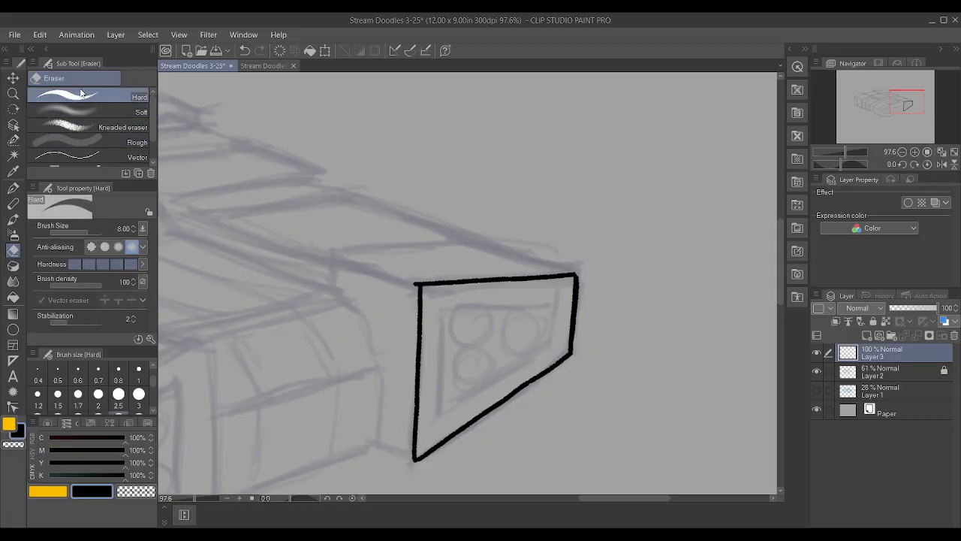
pyautogui.press('p')
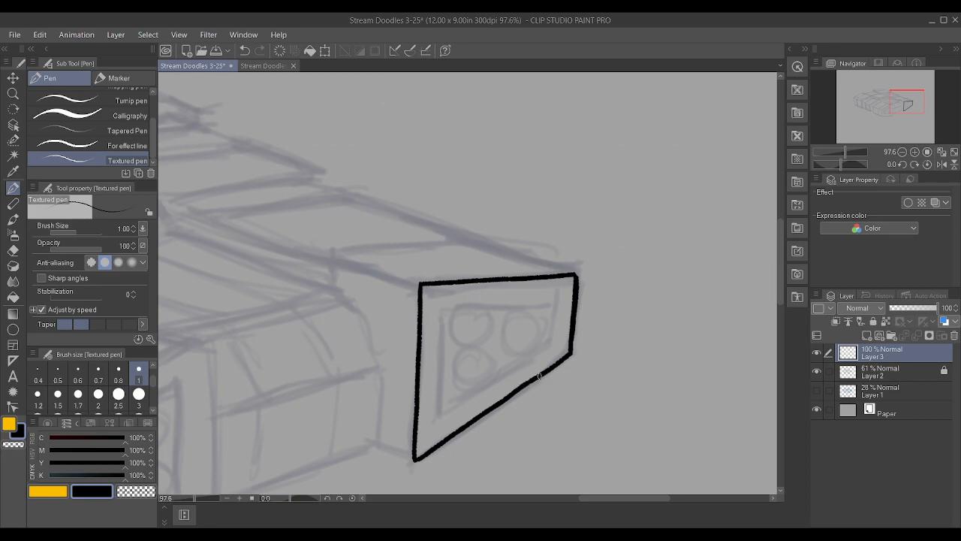
# Ink the slanted top, both vertical sides and the bottom edge of the near front block's front face
pyautogui.scroll(-2, 576, 276)
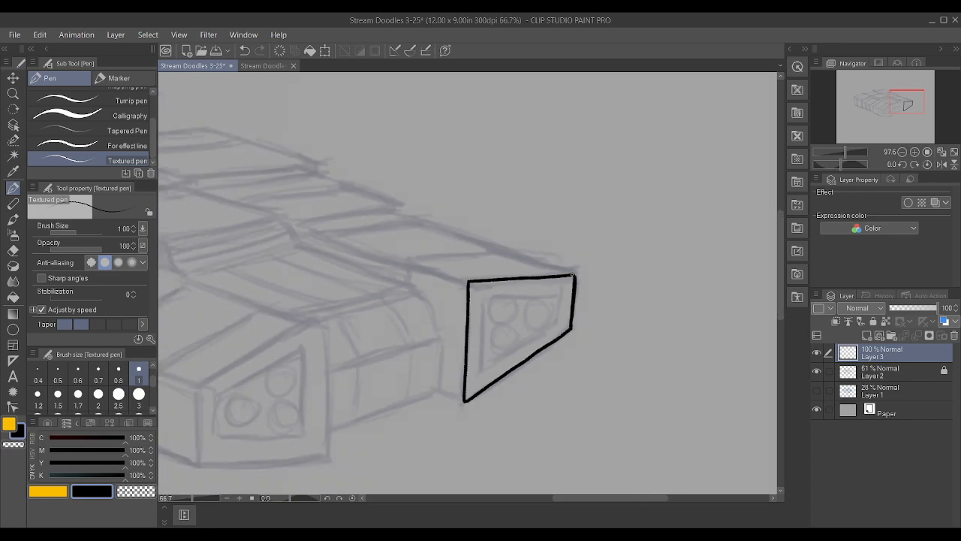
pyautogui.scroll(-2, 455, 232)
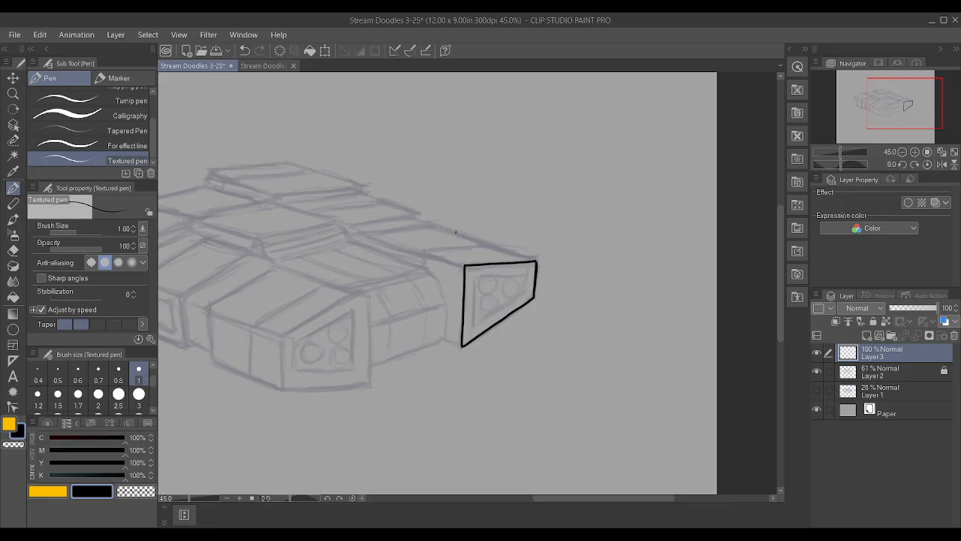
pyautogui.scroll(2, 345, 304)
pyautogui.moveTo(250, 351); pyautogui.dragTo(375, 284)
pyautogui.moveTo(379, 417); pyautogui.dragTo(381, 323)
pyautogui.hotkey('ctrl', 'z')
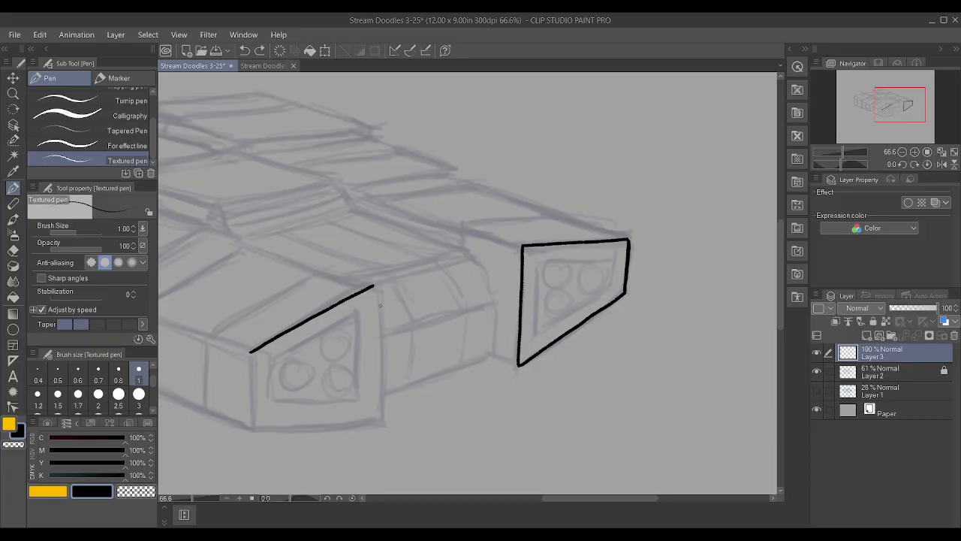
pyautogui.moveTo(378, 419); pyautogui.dragTo(374, 285)
pyautogui.moveTo(254, 427); pyautogui.dragTo(378, 422)
pyautogui.scroll(1, 253, 412)
pyautogui.moveTo(254, 428); pyautogui.dragTo(246, 341)
pyautogui.moveTo(246, 406)
pyautogui.mouseDown()
pyautogui.moveTo(247, 435)
pyautogui.moveTo(257, 344)
pyautogui.mouseUp()
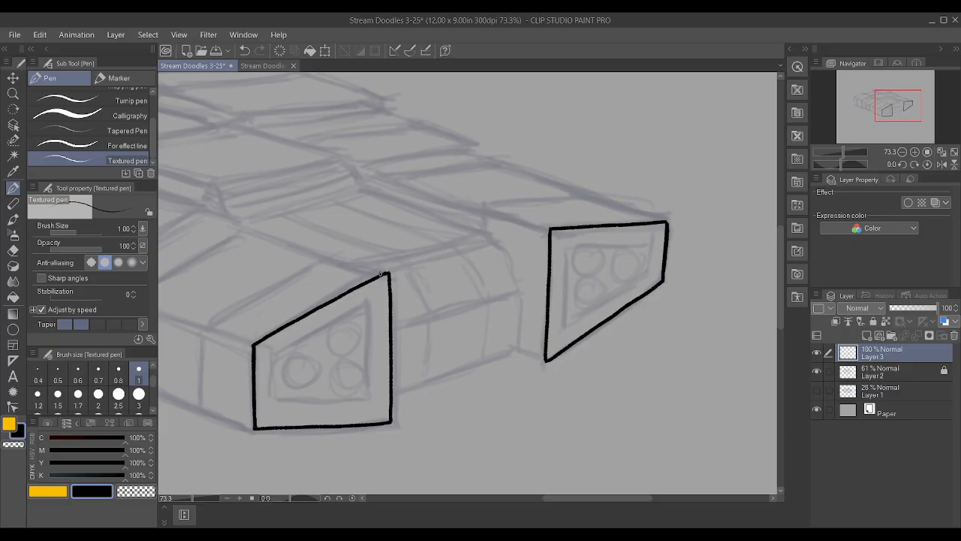
pyautogui.scroll(-2, 540, 232)
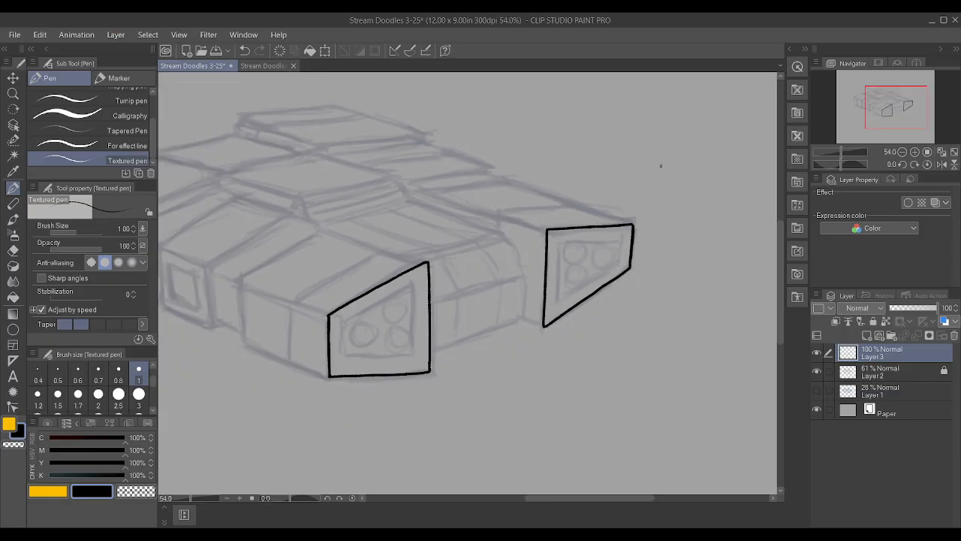
pyautogui.scroll(3, 629, 146)
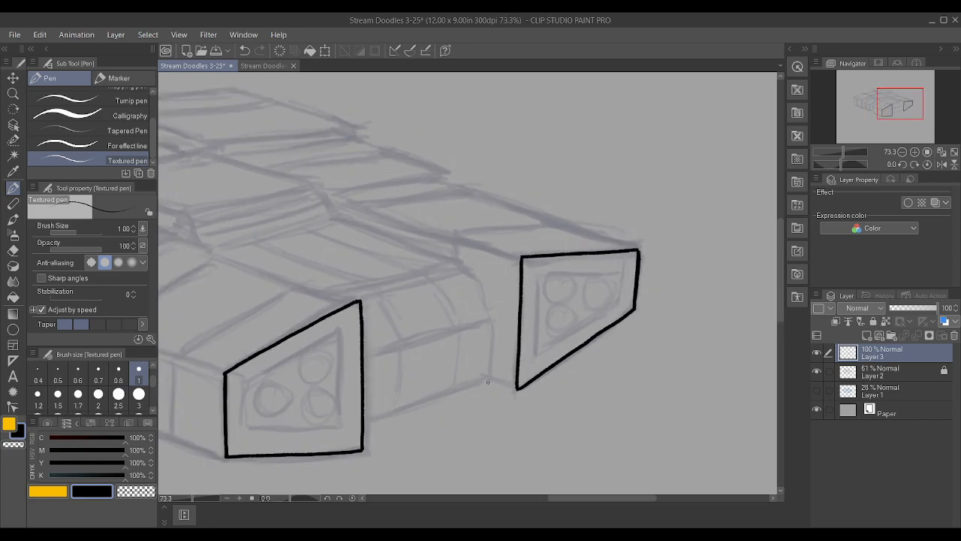
pyautogui.moveTo(487, 380)
pyautogui.mouseDown()
pyautogui.moveTo(522, 389)
pyautogui.moveTo(492, 331)
pyautogui.moveTo(486, 371)
pyautogui.moveTo(491, 319)
pyautogui.moveTo(464, 258)
pyautogui.mouseUp()
pyautogui.hotkey('ctrl', 'z')
pyautogui.moveTo(340, 353); pyautogui.dragTo(488, 317)
pyautogui.hotkey('ctrl', 'z')
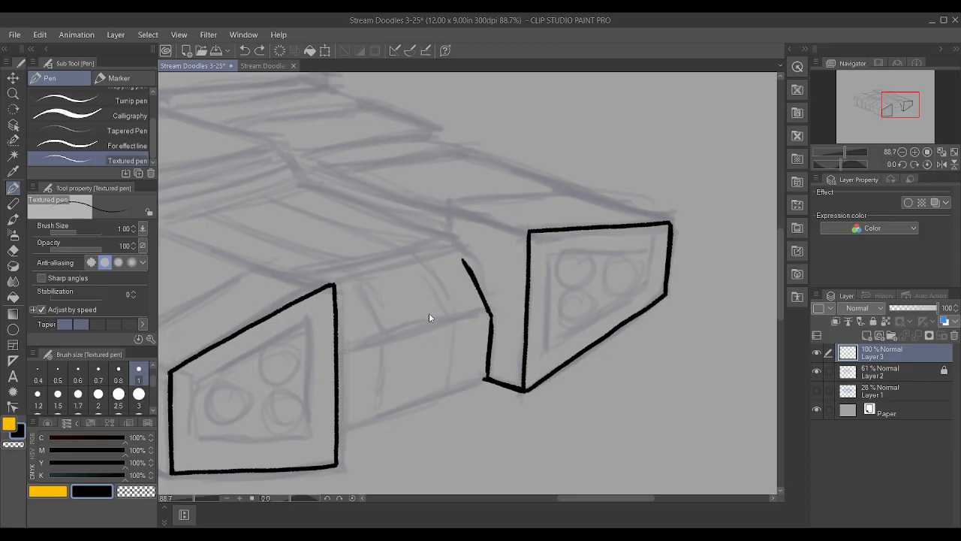
pyautogui.hotkey('ctrl', 'z')
pyautogui.hotkey('ctrl', 'z')
pyautogui.hotkey('ctrl', 'z')
pyautogui.hotkey('ctrl', 'z')
# Ink the recessed front section's bottom edge, plus its vertical and slanted edges beside the far-right block
pyautogui.moveTo(338, 434)
pyautogui.mouseDown()
pyautogui.moveTo(486, 377)
pyautogui.moveTo(491, 319)
pyautogui.mouseUp()
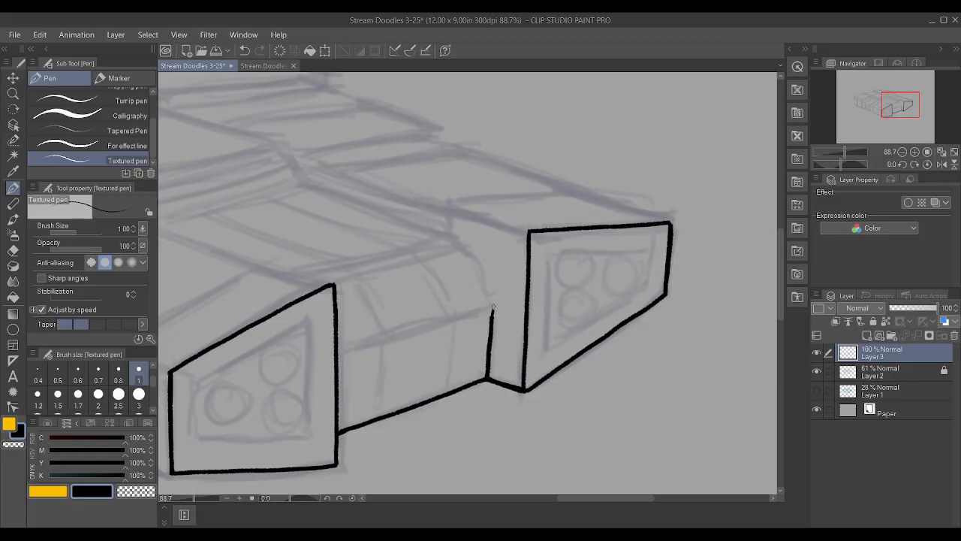
pyautogui.moveTo(492, 315); pyautogui.dragTo(463, 235)
pyautogui.hotkey('ctrl', 'z')
pyautogui.moveTo(492, 307); pyautogui.dragTo(461, 260)
pyautogui.hotkey('ctrl', 'z')
pyautogui.moveTo(493, 308); pyautogui.dragTo(450, 238)
pyautogui.scroll(-5, 295, 263)
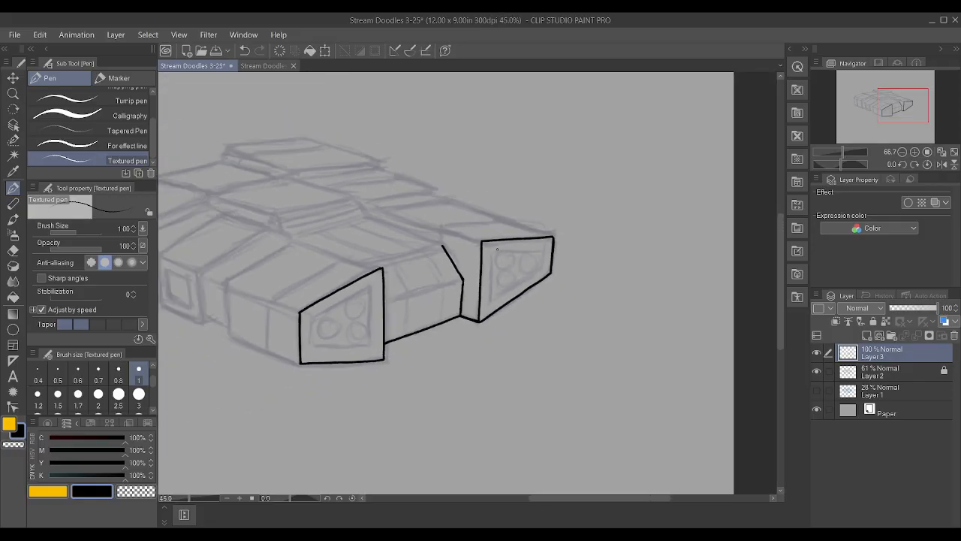
pyautogui.scroll(3, 295, 262)
pyautogui.scroll(1, 404, 392)
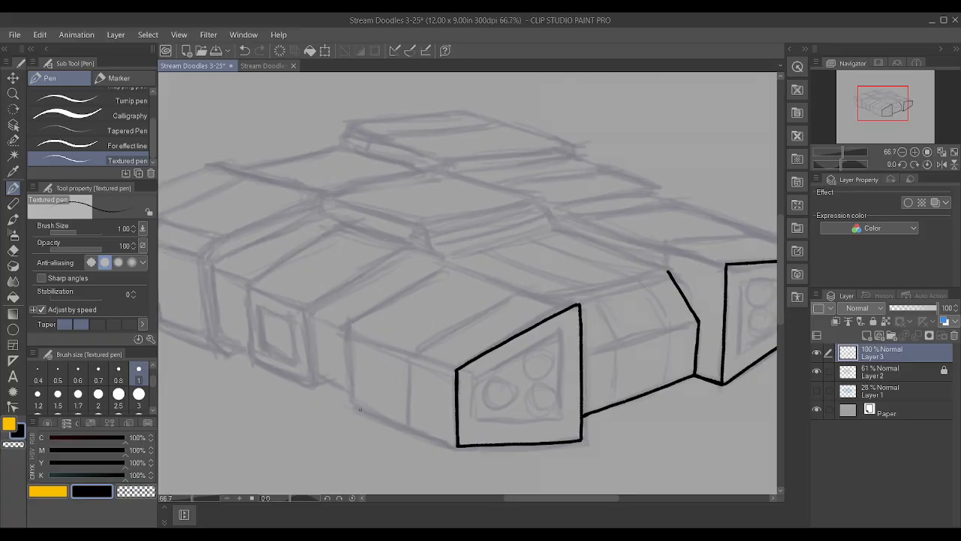
pyautogui.moveTo(350, 403); pyautogui.dragTo(457, 447)
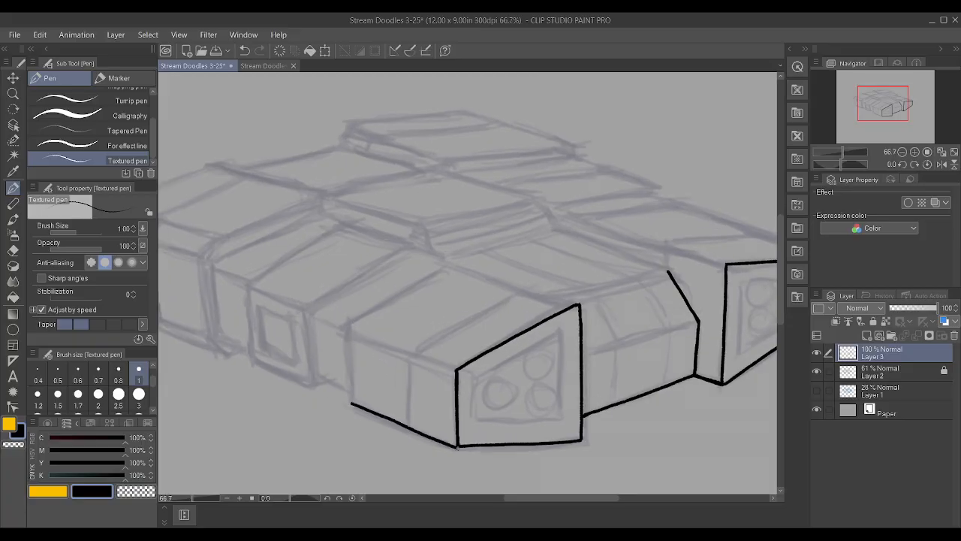
pyautogui.hotkey('ctrl', 'z')
pyautogui.scroll(-1, 443, 439)
pyautogui.scroll(3, 432, 446)
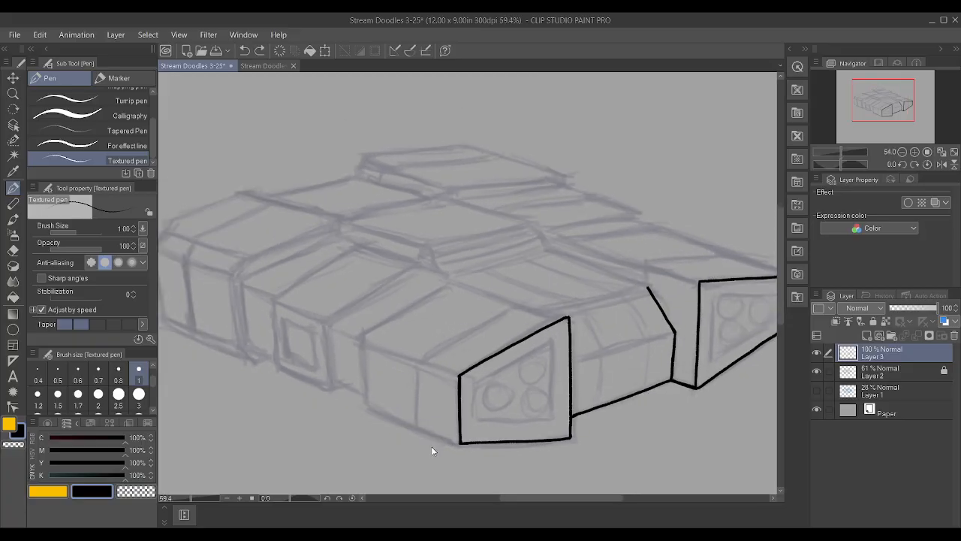
pyautogui.moveTo(328, 380); pyautogui.dragTo(475, 440)
pyautogui.moveTo(328, 380); pyautogui.dragTo(324, 300)
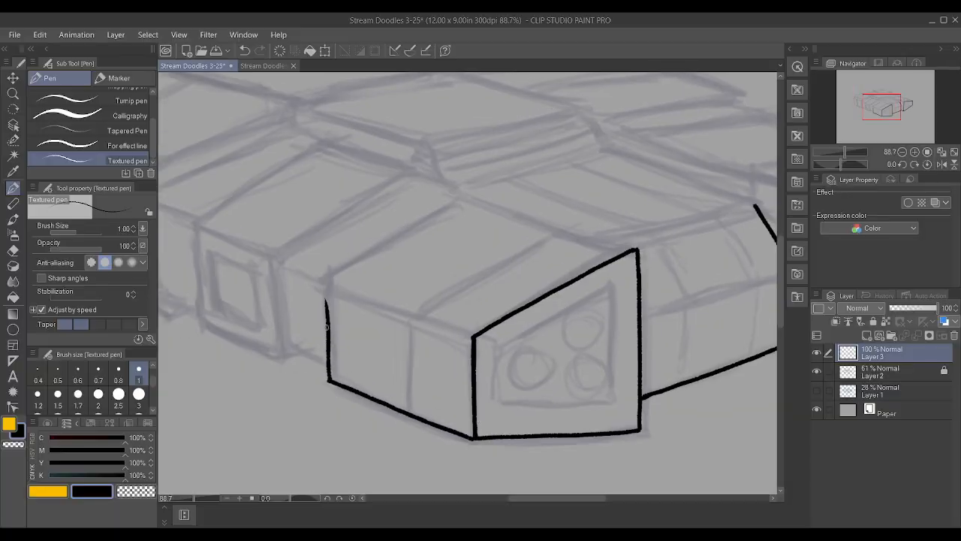
pyautogui.hotkey('ctrl', 'z')
pyautogui.hotkey('ctrl', 'z')
# Ink the bottom and rear vertical edges of the near front block's side face, plus the slanted edge rising from its rear upper corner
pyautogui.moveTo(333, 381)
pyautogui.mouseDown()
pyautogui.moveTo(325, 269)
pyautogui.moveTo(456, 184)
pyautogui.mouseUp()
pyautogui.hotkey('ctrl', 'z')
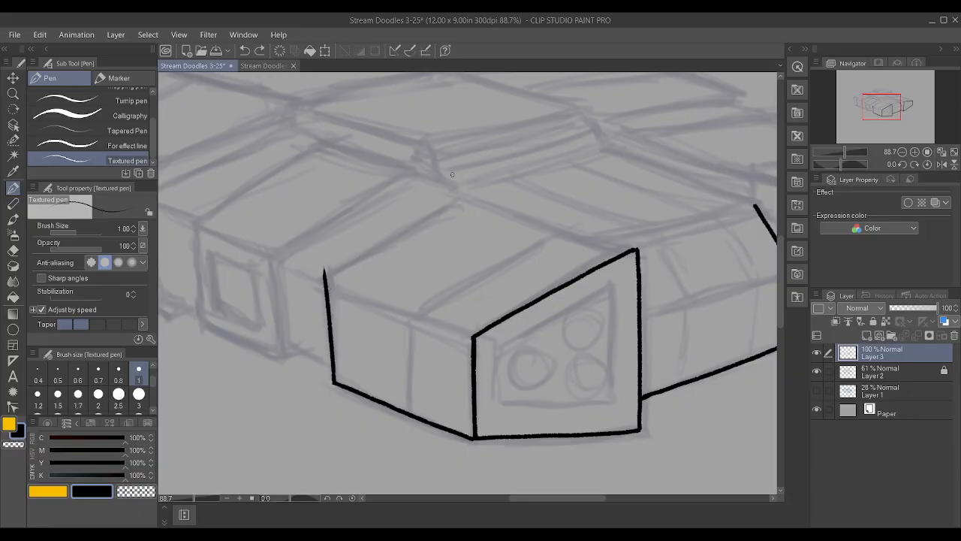
pyautogui.moveTo(322, 262)
pyautogui.mouseDown()
pyautogui.moveTo(328, 270)
pyautogui.moveTo(378, 246)
pyautogui.moveTo(455, 192)
pyautogui.mouseUp()
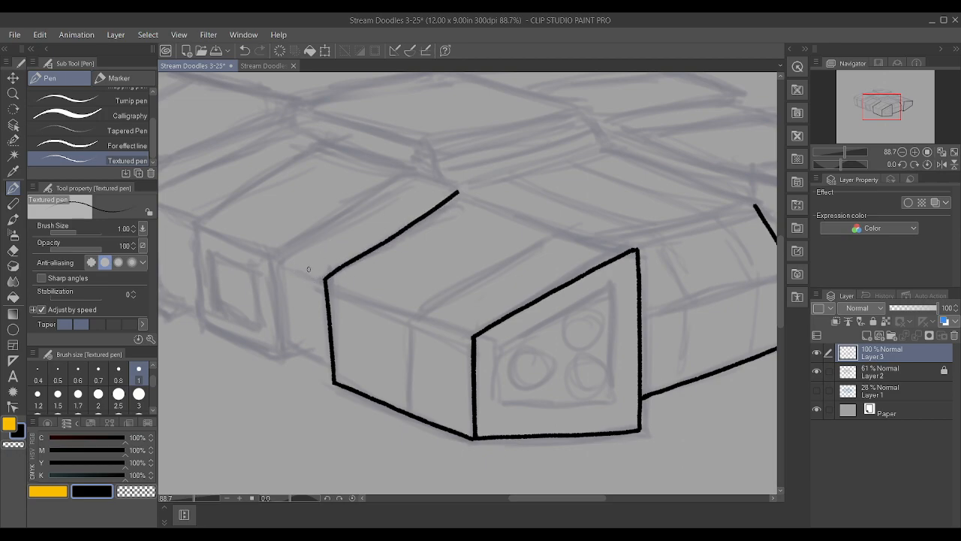
pyautogui.scroll(-2, 348, 237)
pyautogui.hotkey('ctrl', 'z')
pyautogui.scroll(2, 358, 229)
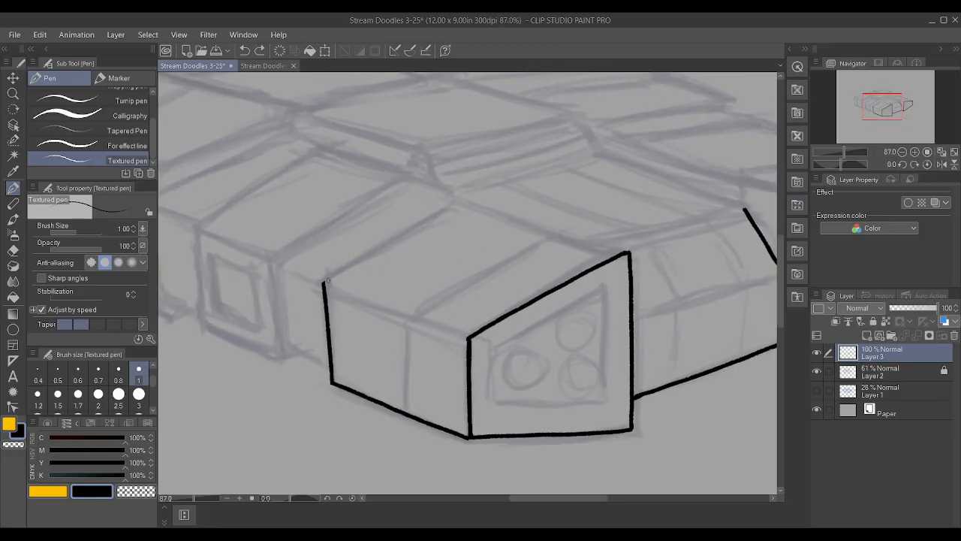
pyautogui.moveTo(324, 280)
pyautogui.mouseDown()
pyautogui.moveTo(464, 199)
pyautogui.moveTo(344, 268)
pyautogui.moveTo(355, 259)
pyautogui.mouseUp()
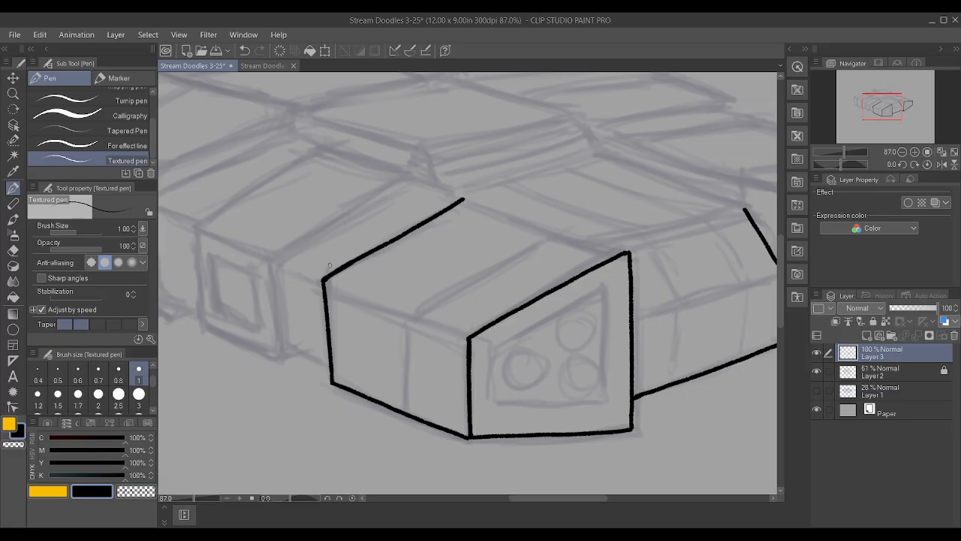
# Examine the inked front blocks against the rest of the sketch at several zoom levels
pyautogui.scroll(-3, 438, 196)
pyautogui.scroll(1, 292, 185)
pyautogui.scroll(-1, 292, 185)
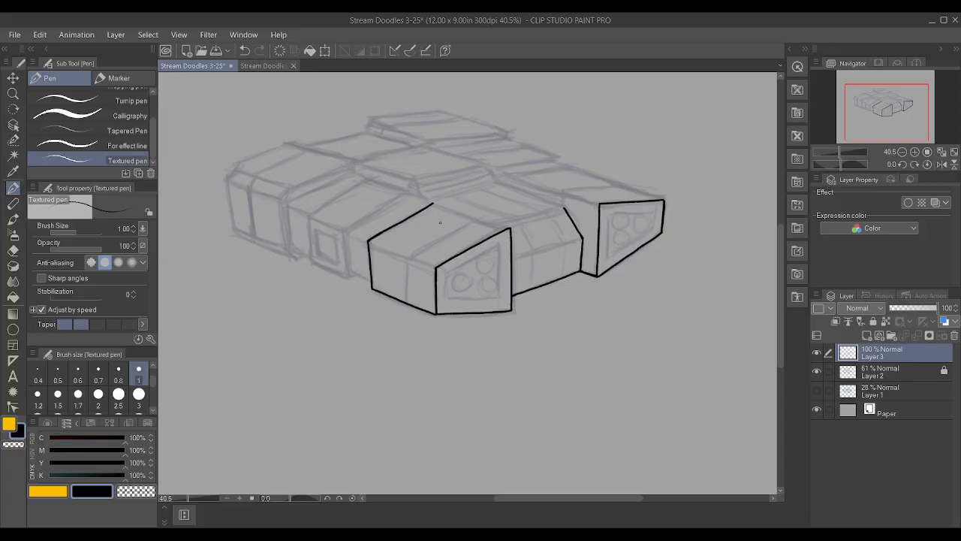
pyautogui.scroll(3, 433, 220)
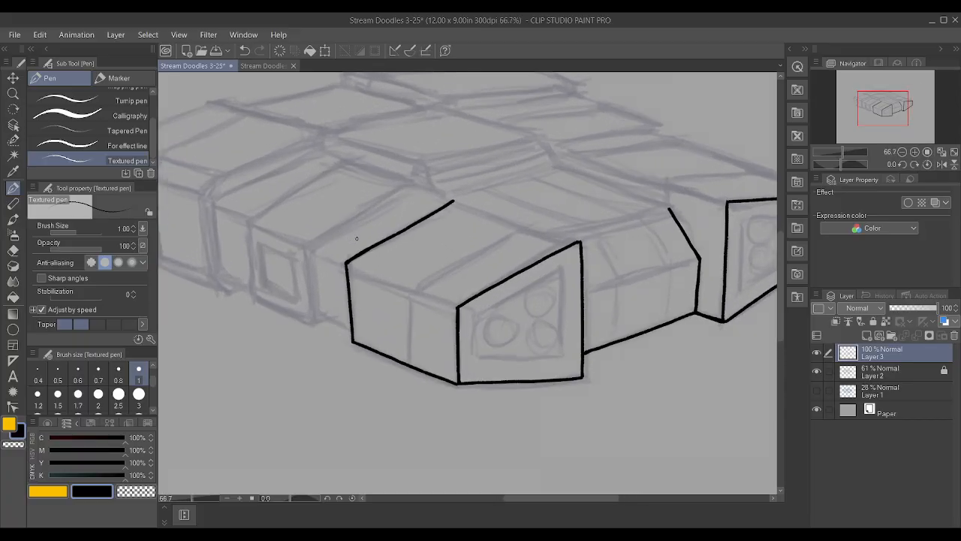
pyautogui.scroll(-4, 357, 238)
pyautogui.scroll(2, 481, 214)
pyautogui.scroll(-4, 596, 174)
pyautogui.scroll(3, 461, 201)
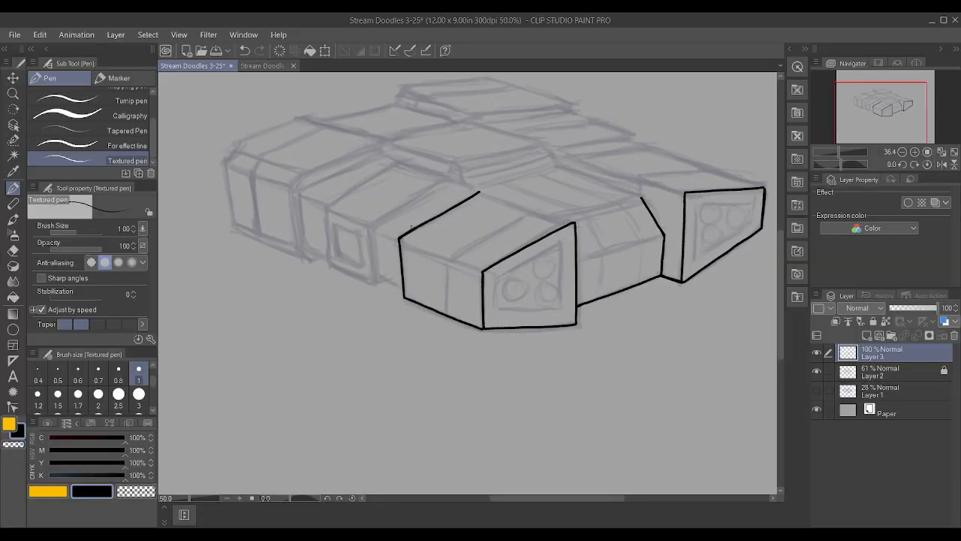
# Ink the short top and bottom edges of the recessed side section between the near front block and the windowed side block
pyautogui.scroll(2, 430, 226)
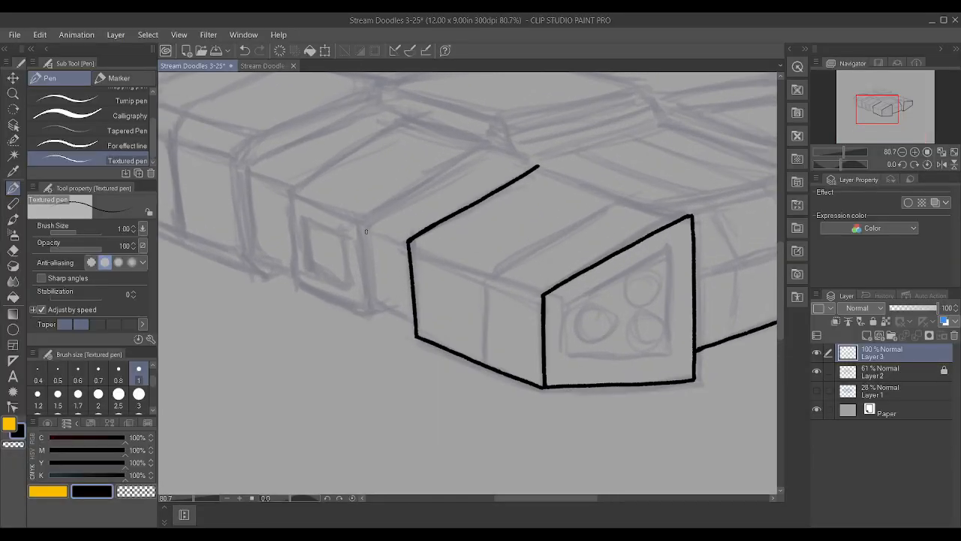
pyautogui.moveTo(366, 230); pyautogui.dragTo(407, 245)
pyautogui.moveTo(377, 306); pyautogui.dragTo(408, 316)
pyautogui.hotkey('ctrl', 'z')
pyautogui.moveTo(374, 305); pyautogui.dragTo(412, 319)
# Ink the windowed side block's rear vertical, slanted top and bottom edges, joining the bottom edge to the recessed side section
pyautogui.moveTo(294, 280)
pyautogui.mouseDown()
pyautogui.moveTo(287, 189)
pyautogui.moveTo(410, 118)
pyautogui.mouseUp()
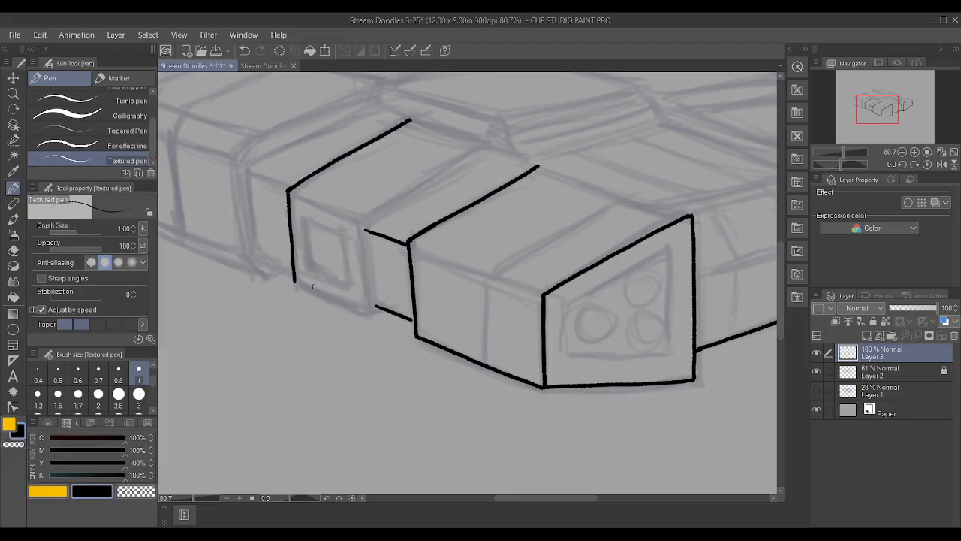
pyautogui.moveTo(296, 283); pyautogui.dragTo(369, 315)
pyautogui.scroll(5, 305, 294)
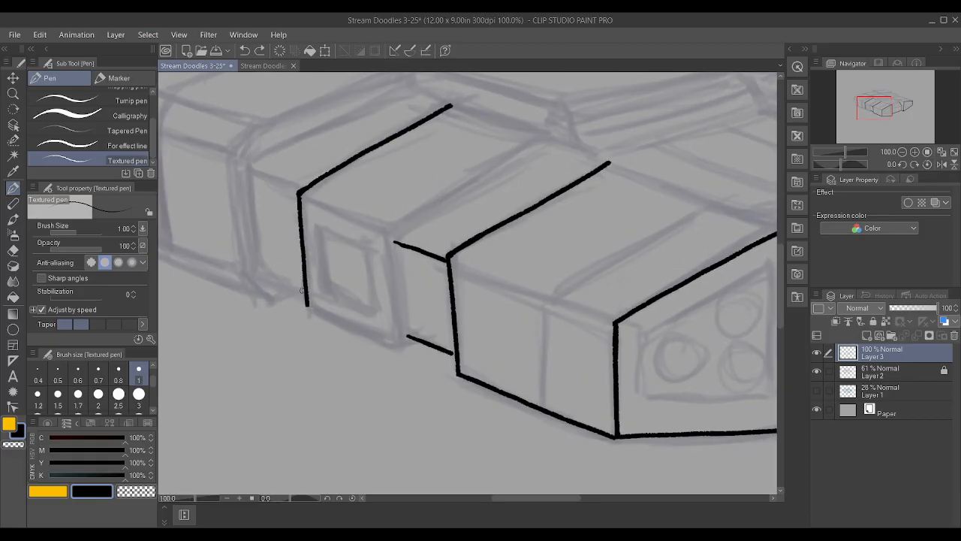
pyautogui.moveTo(305, 295)
pyautogui.mouseDown()
pyautogui.moveTo(338, 330)
pyautogui.moveTo(433, 366)
pyautogui.mouseUp()
pyautogui.moveTo(306, 314); pyautogui.dragTo(306, 304)
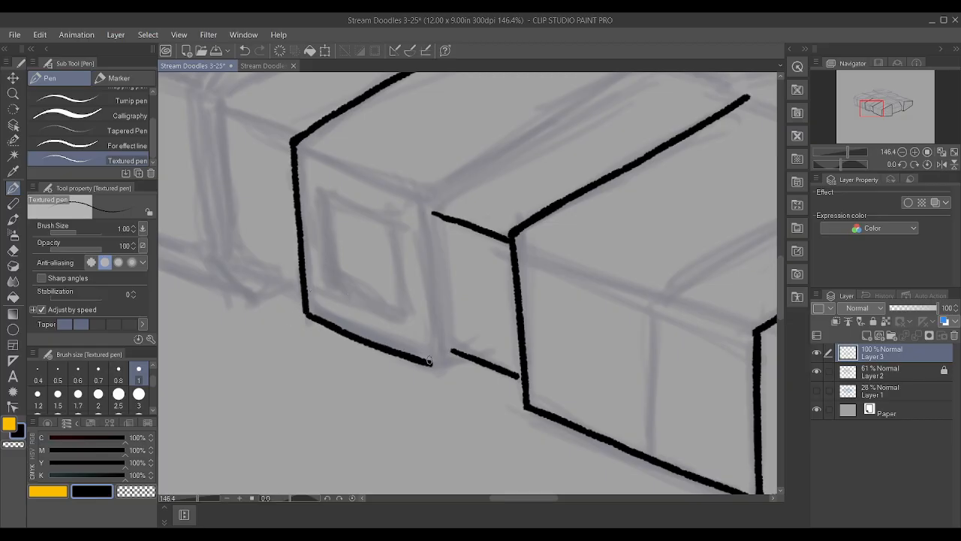
pyautogui.moveTo(434, 363); pyautogui.dragTo(424, 241)
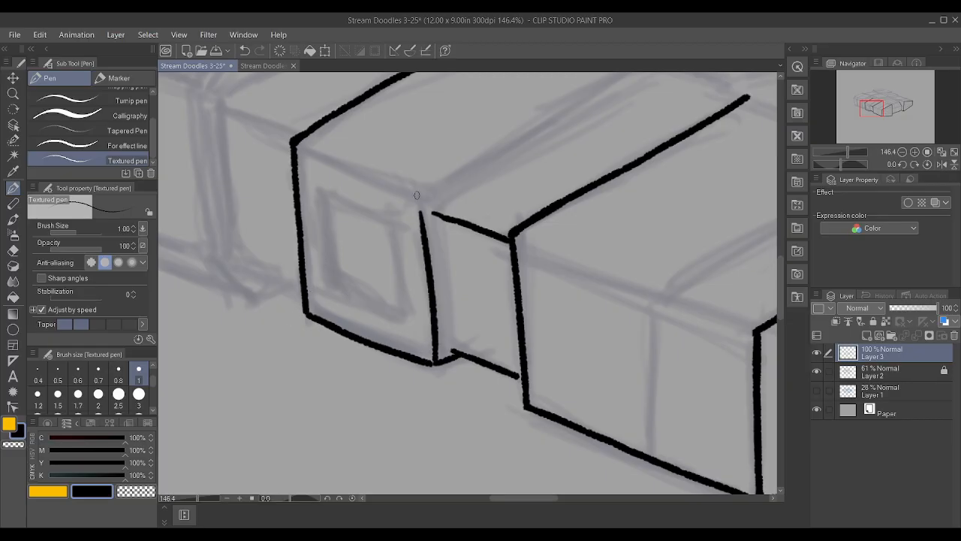
pyautogui.scroll(-1, 401, 120)
pyautogui.hotkey('ctrl', 'z')
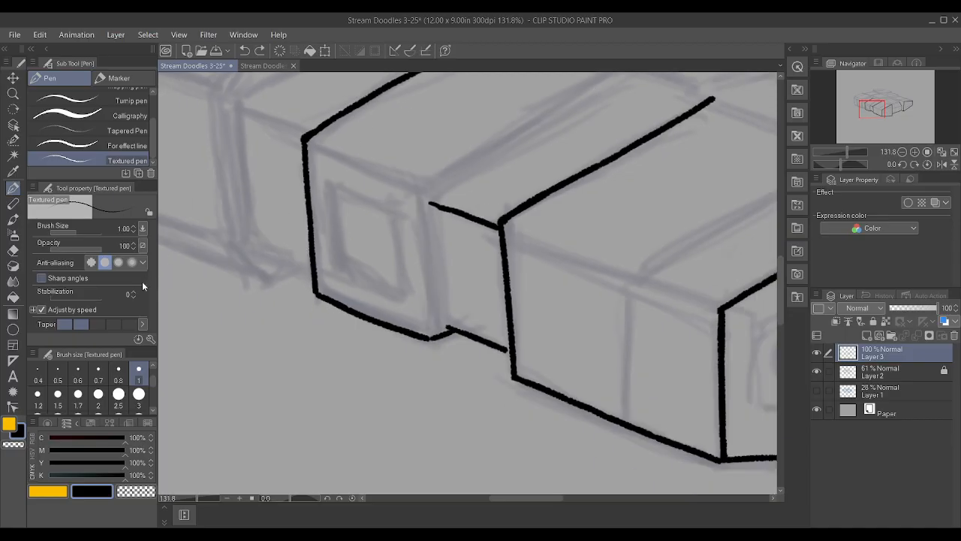
# Set the Textured pen's brush size to 0.8 and try inking the vertical edge between the windowed block and the recessed side section
pyautogui.click(114, 379)
pyautogui.moveTo(431, 338); pyautogui.dragTo(421, 185)
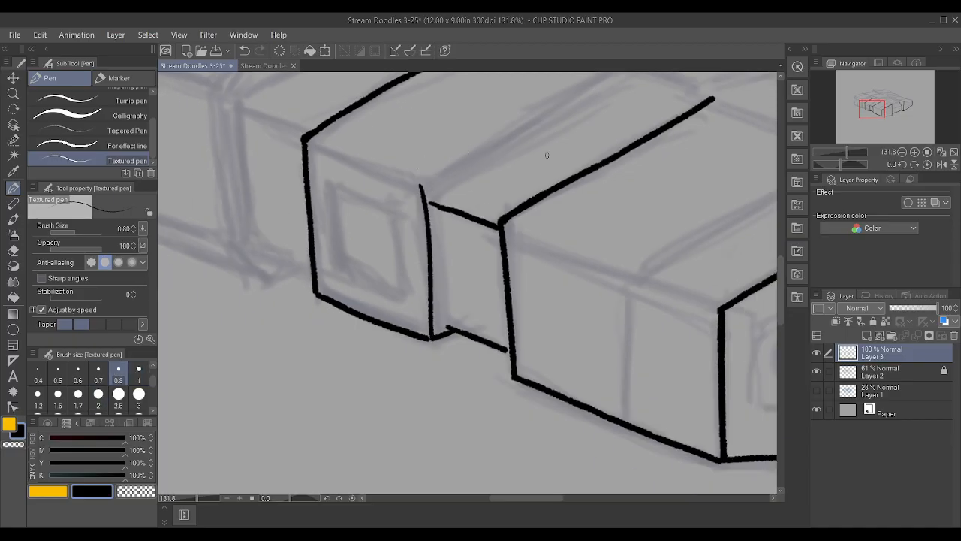
pyautogui.hotkey('ctrl', 'z')
pyautogui.moveTo(448, 331); pyautogui.dragTo(427, 183)
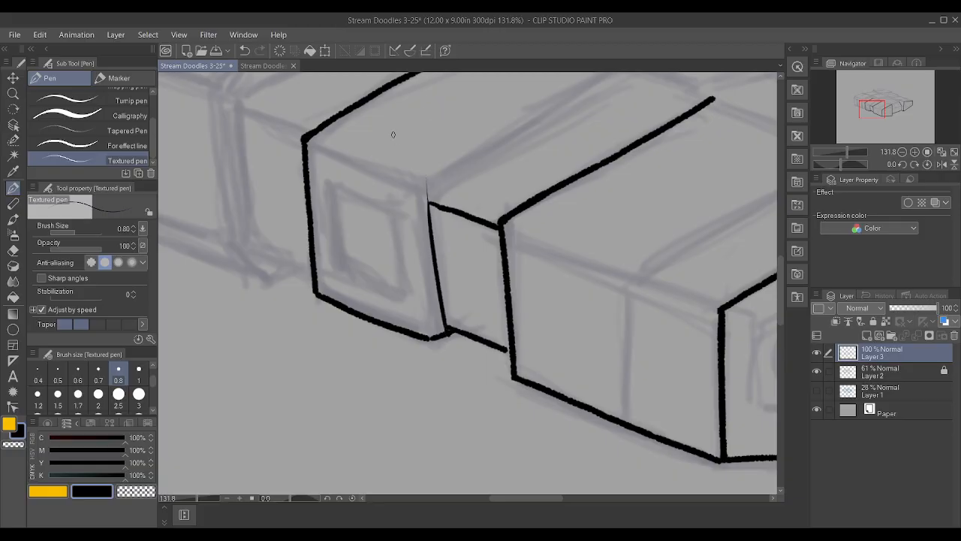
pyautogui.hotkey('ctrl', 'z')
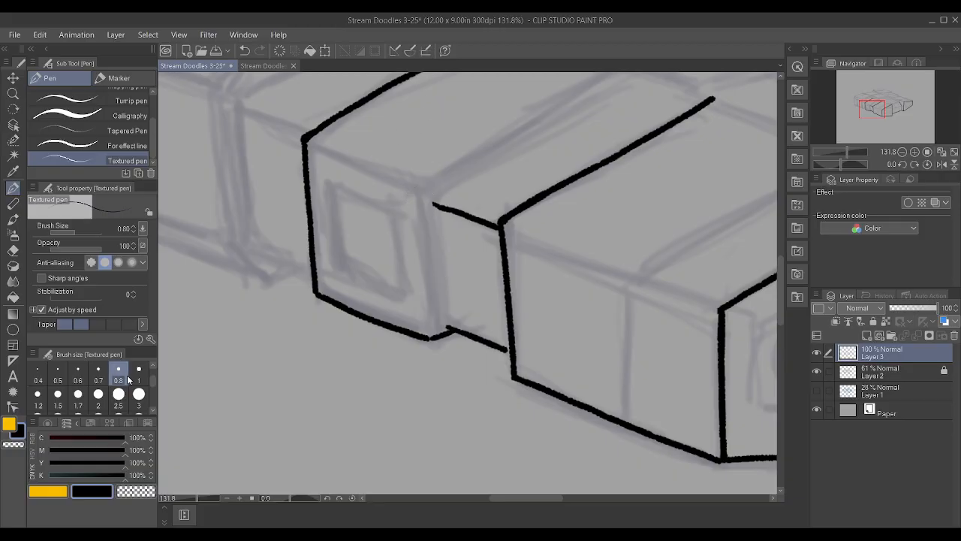
pyautogui.moveTo(448, 330); pyautogui.dragTo(427, 146)
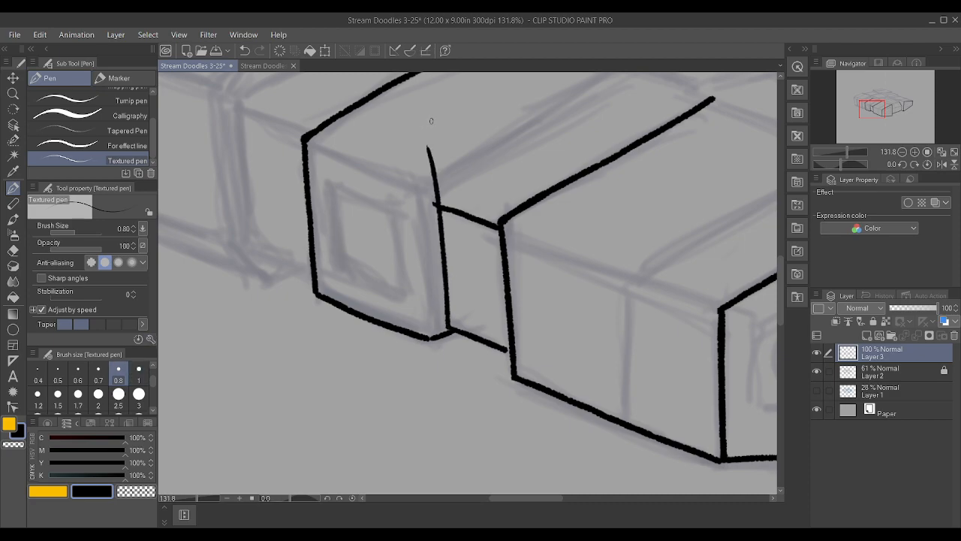
pyautogui.hotkey('ctrl', 'z')
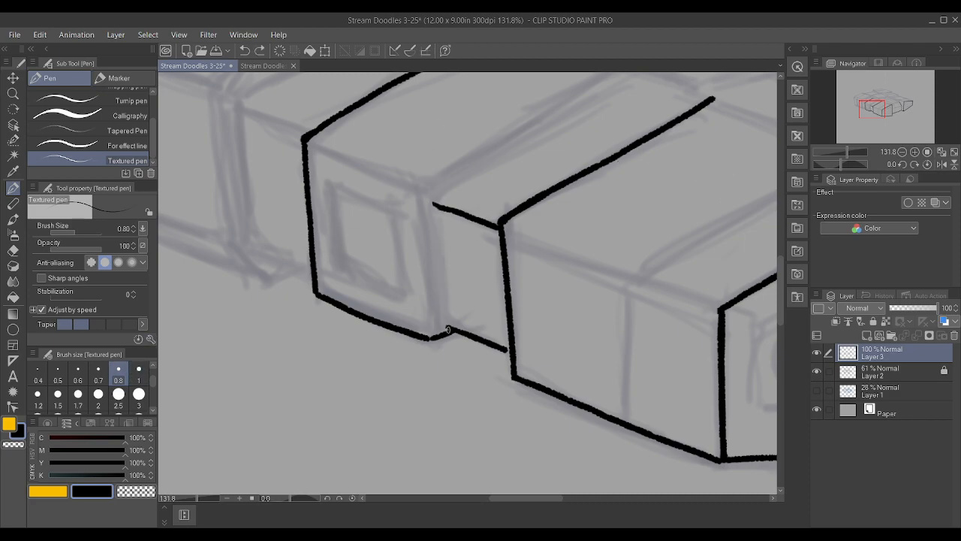
pyautogui.moveTo(449, 330); pyautogui.dragTo(430, 185)
pyautogui.hotkey('ctrl', 'z')
pyautogui.moveTo(448, 330); pyautogui.dragTo(413, 77)
pyautogui.scroll(-3, 480, 309)
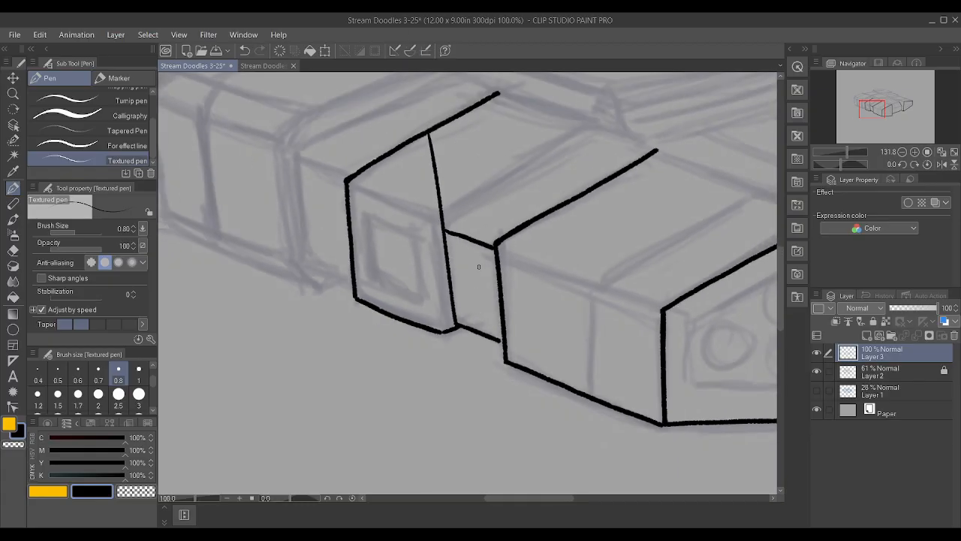
pyautogui.scroll(4, 480, 240)
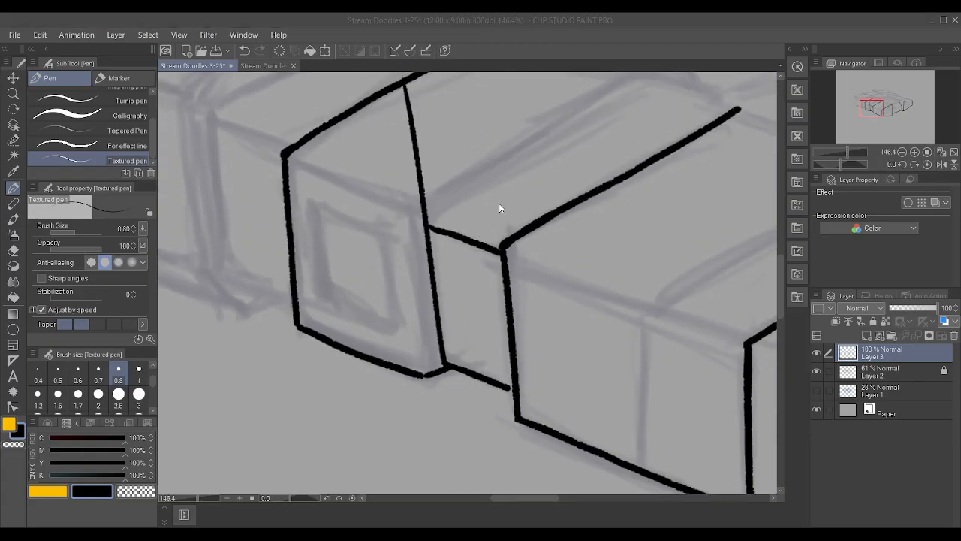
pyautogui.hotkey('ctrl', 'z')
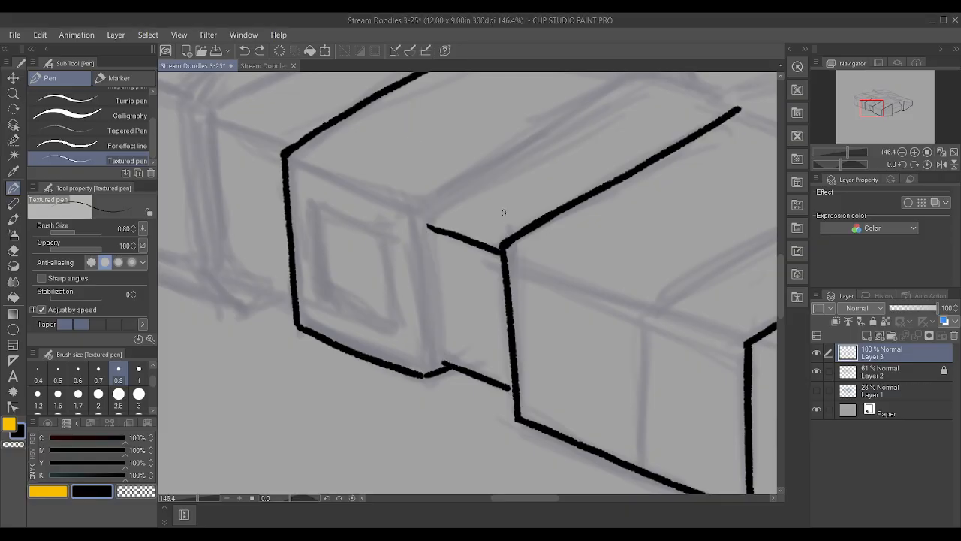
# Ink the recessed side section's vertical edge beside the windowed block, connecting its top and bottom edges
pyautogui.moveTo(444, 365); pyautogui.dragTo(433, 183)
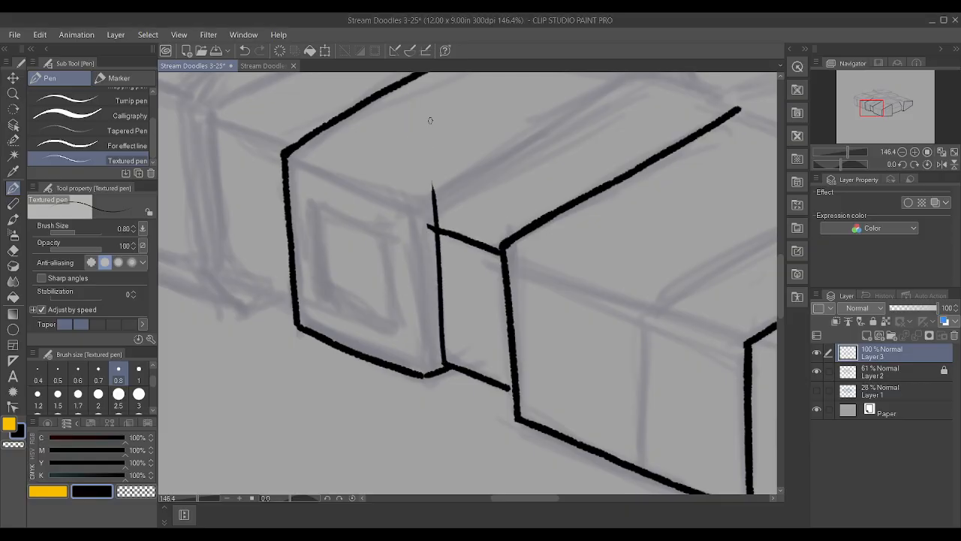
pyautogui.hotkey('ctrl', 'z')
pyautogui.moveTo(443, 361)
pyautogui.mouseDown()
pyautogui.moveTo(412, 172)
pyautogui.moveTo(422, 212)
pyautogui.mouseUp()
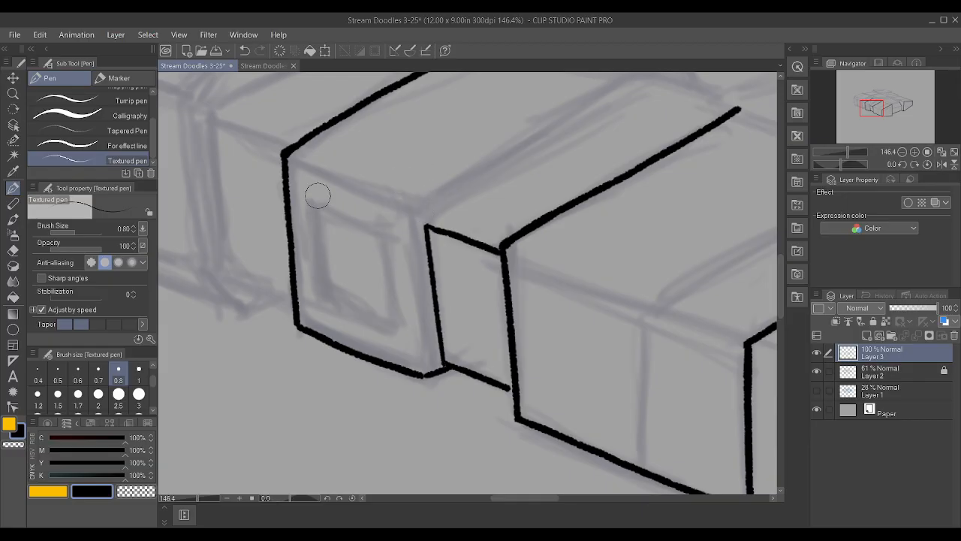
pyautogui.scroll(-2, 317, 194)
pyautogui.scroll(2, 317, 195)
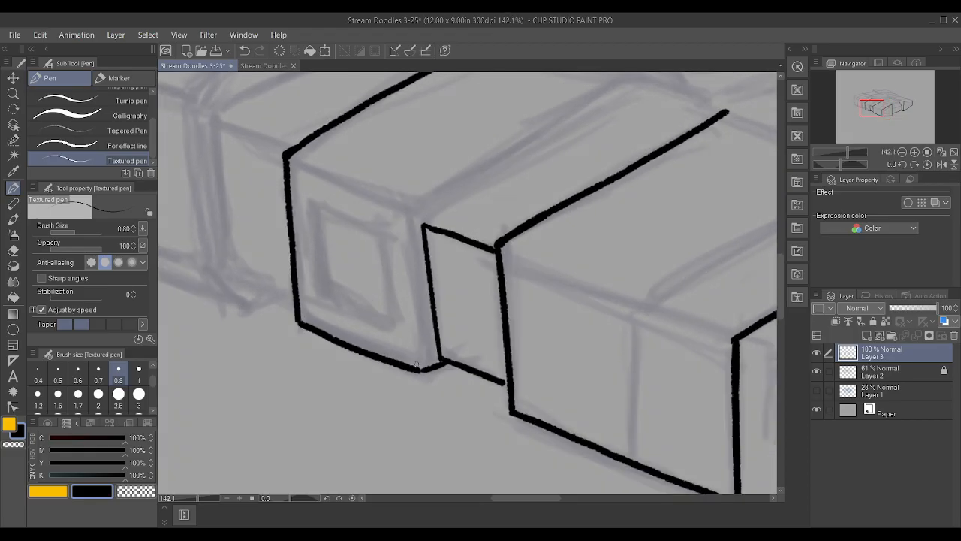
pyautogui.moveTo(419, 370); pyautogui.dragTo(398, 240)
pyautogui.hotkey('ctrl', 'z')
pyautogui.scroll(1, 470, 178)
pyautogui.moveTo(422, 371); pyautogui.dragTo(395, 185)
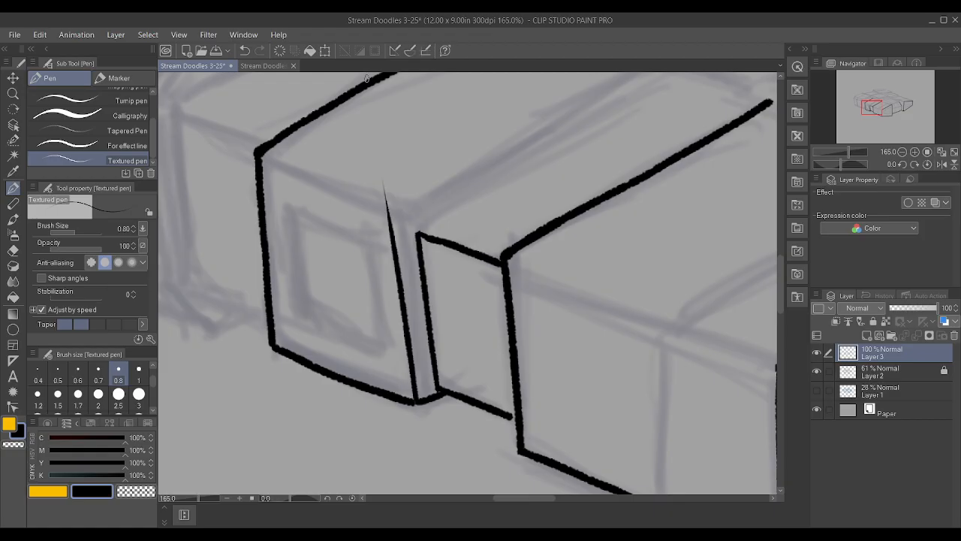
pyautogui.hotkey('ctrl', 'z')
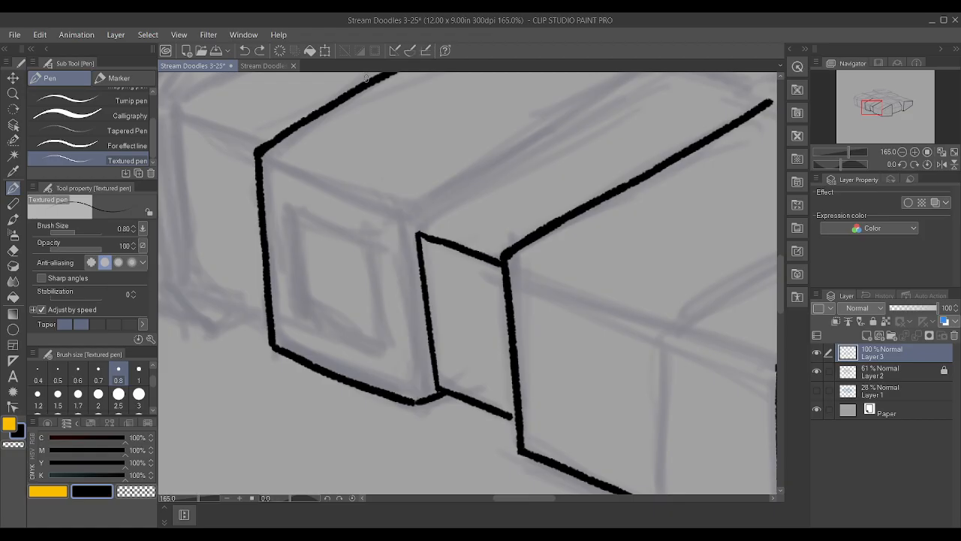
# Ink the windowed block face's vertical edge nearest the recess and its upper edge, closing the four-sided outline
pyautogui.moveTo(417, 402); pyautogui.dragTo(368, 152)
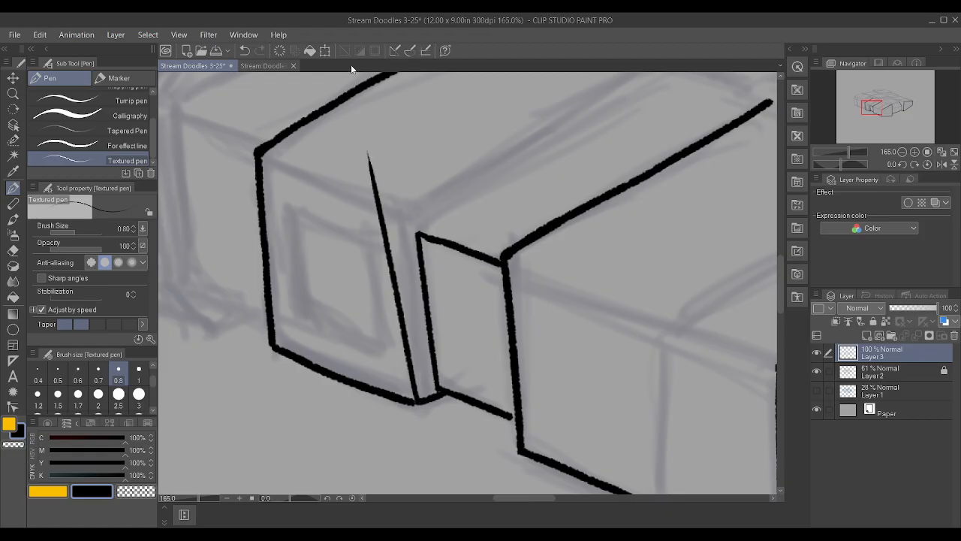
pyautogui.hotkey('ctrl', 'z')
pyautogui.moveTo(411, 402)
pyautogui.mouseDown()
pyautogui.moveTo(370, 64)
pyautogui.moveTo(373, 155)
pyautogui.moveTo(400, 181)
pyautogui.moveTo(369, 172)
pyautogui.moveTo(401, 187)
pyautogui.mouseUp()
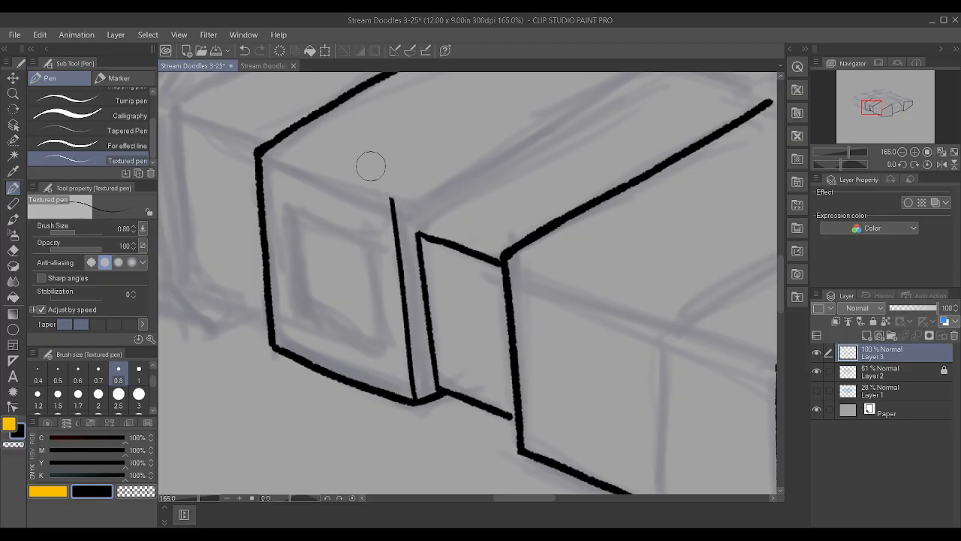
pyautogui.moveTo(258, 154); pyautogui.dragTo(392, 199)
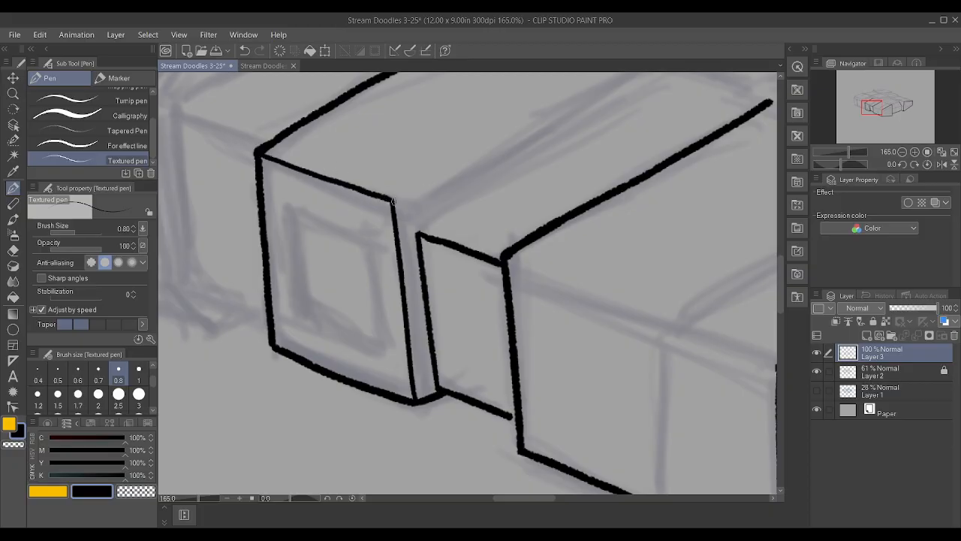
pyautogui.scroll(-5, 430, 214)
pyautogui.scroll(4, 430, 217)
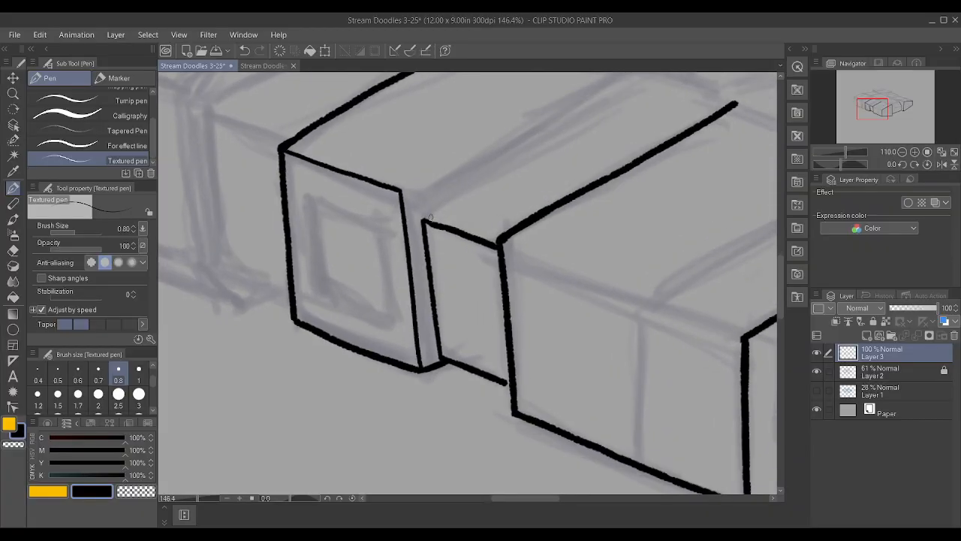
pyautogui.scroll(-4, 430, 216)
pyautogui.scroll(3, 391, 265)
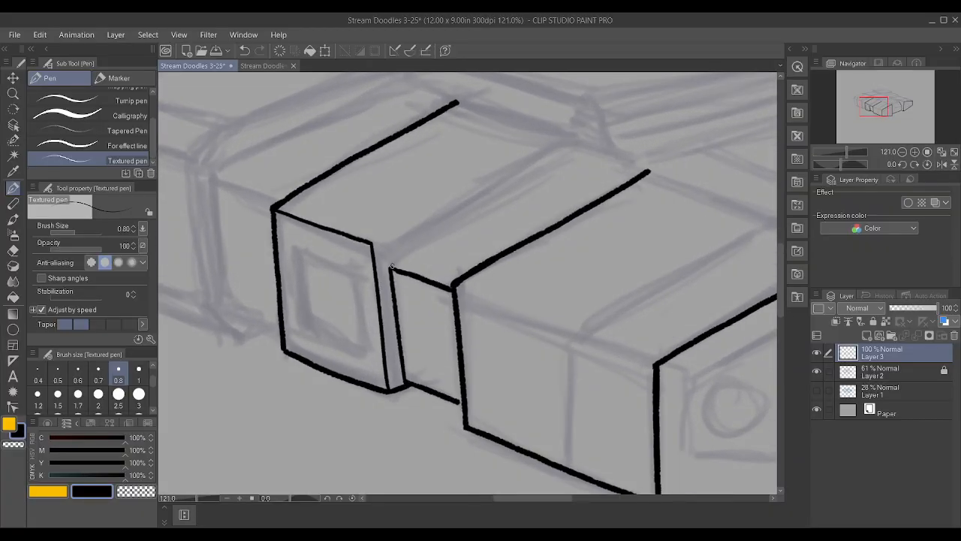
pyautogui.moveTo(391, 266); pyautogui.dragTo(589, 135)
pyautogui.moveTo(649, 125)
pyautogui.keyDown('shift'); pyautogui.mouseDown()
pyautogui.moveTo(499, 91)
pyautogui.moveTo(431, 89)
pyautogui.mouseUp(); pyautogui.keyUp('shift')
pyautogui.hotkey('ctrl', 'z')
pyautogui.scroll(-5, 554, 197)
pyautogui.scroll(6, 526, 144)
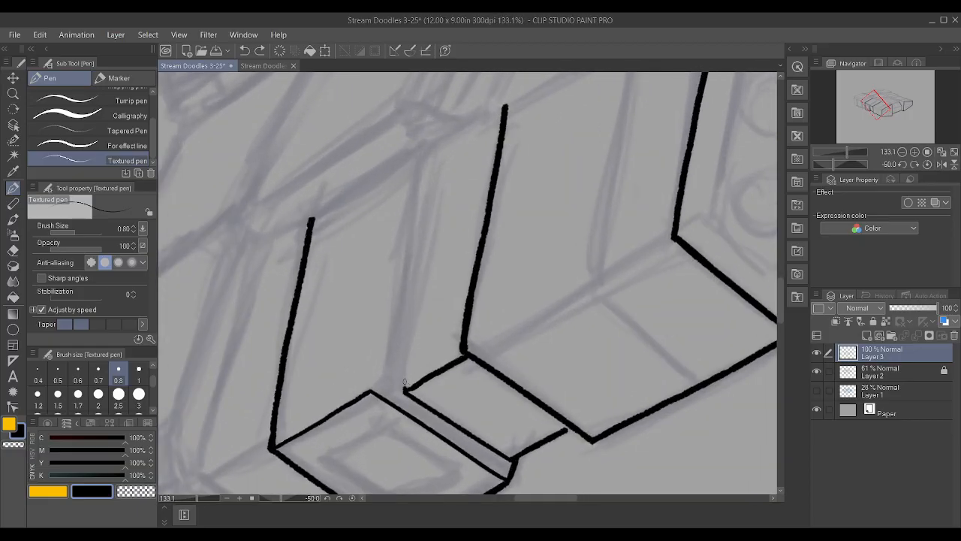
pyautogui.moveTo(406, 392); pyautogui.dragTo(463, 71)
pyautogui.hotkey('ctrl', 'z')
pyautogui.moveTo(403, 390); pyautogui.dragTo(442, 72)
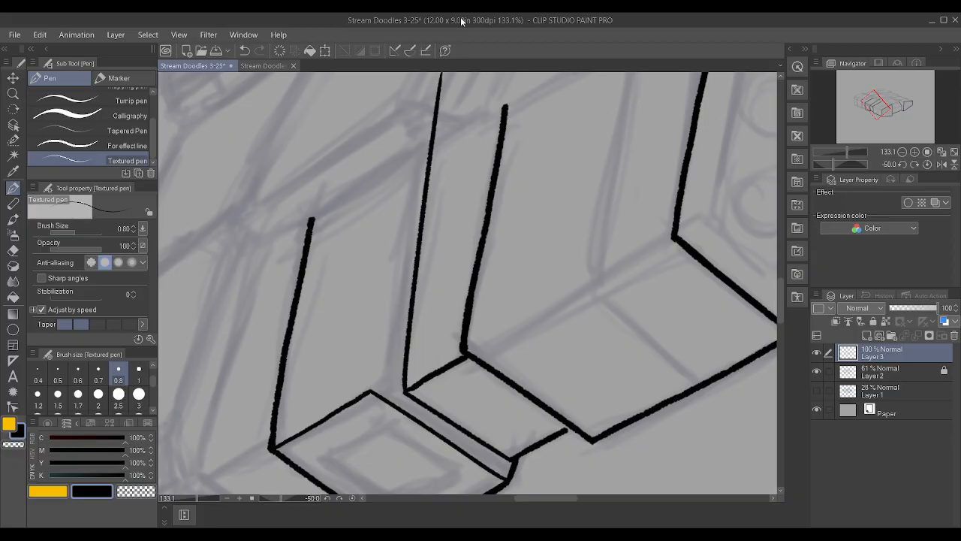
pyautogui.hotkey('ctrl', 'z')
pyautogui.moveTo(404, 391); pyautogui.dragTo(436, 131)
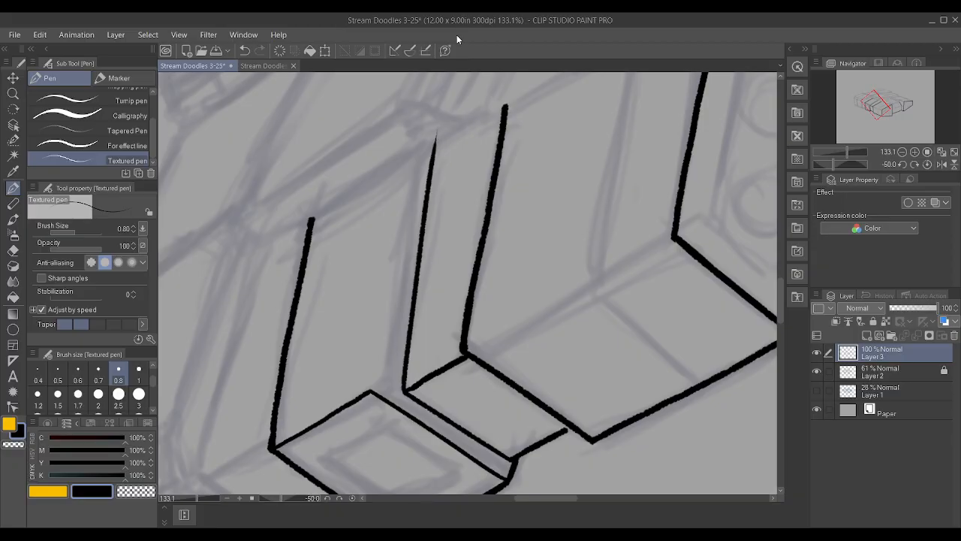
pyautogui.hotkey('ctrl', 'z')
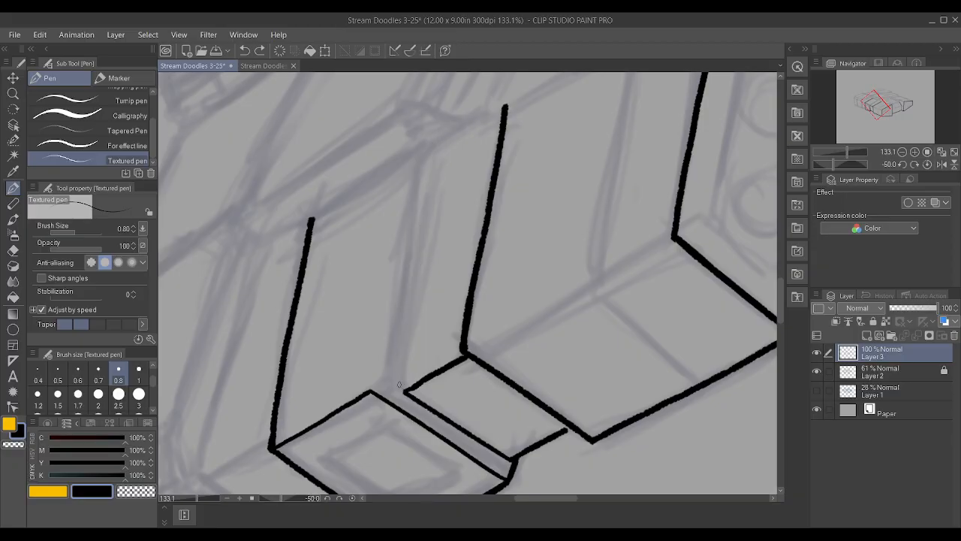
pyautogui.moveTo(403, 391); pyautogui.dragTo(454, 25)
pyautogui.hotkey('ctrl', 'z')
pyautogui.scroll(1, 513, 122)
pyautogui.moveTo(389, 424); pyautogui.dragTo(452, 32)
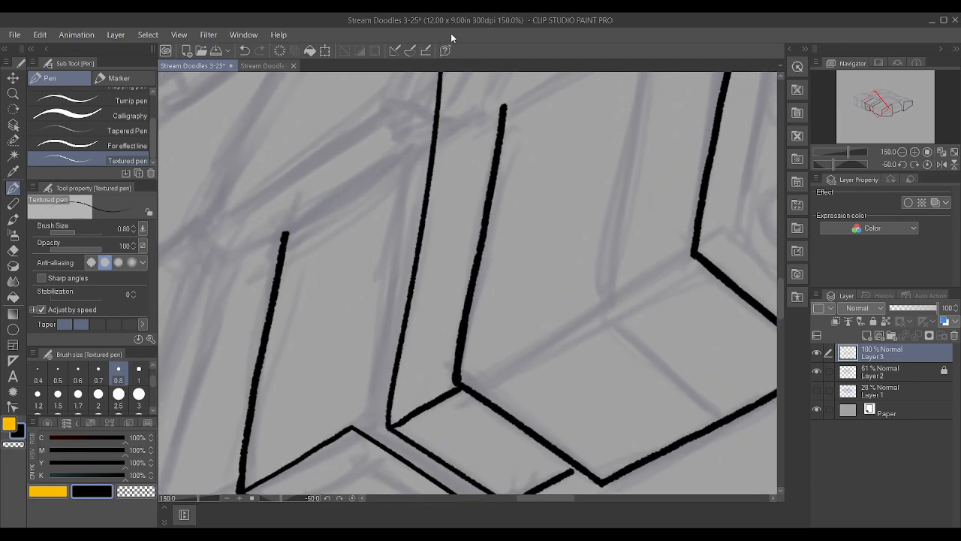
pyautogui.scroll(-2, 483, 100)
pyautogui.press('-')
pyautogui.hotkey('ctrl', 'z')
# Ink the recessed section's long receding top edge from its front corner and trim the overshoot at the far end
pyautogui.scroll(1, 449, 101)
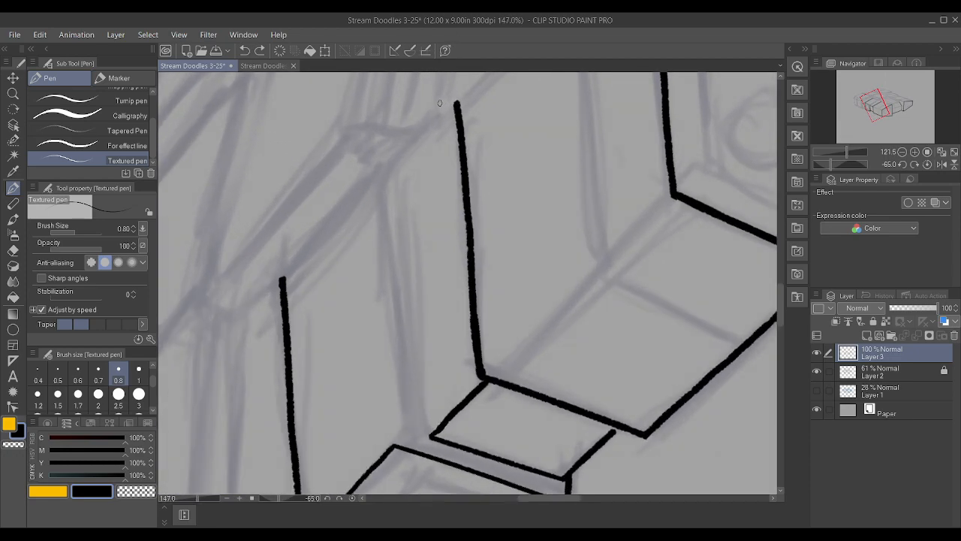
pyautogui.moveTo(430, 436); pyautogui.dragTo(395, 50)
pyautogui.scroll(-2, 395, 50)
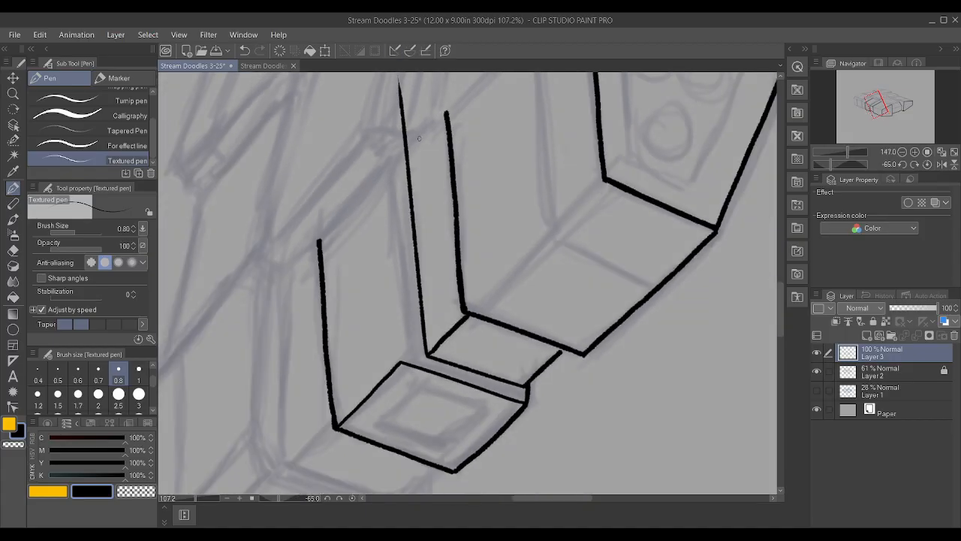
pyautogui.scroll(1, 397, 132)
pyautogui.moveTo(403, 148); pyautogui.dragTo(395, 78)
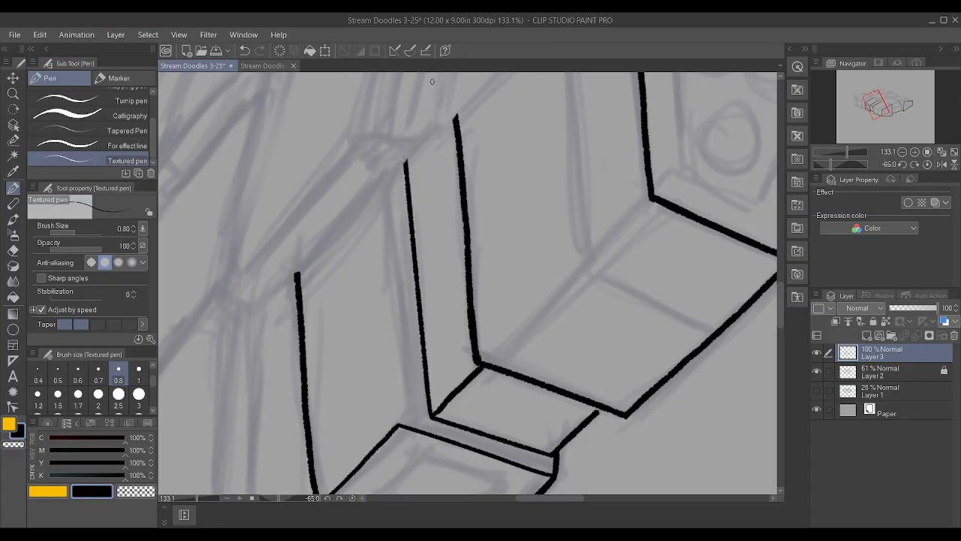
pyautogui.hotkey('shift', '6')
pyautogui.hotkey('shift', '6')
pyautogui.hotkey('shift', '6')
pyautogui.hotkey('shift', '6')
pyautogui.hotkey('shift', '6')
pyautogui.hotkey('shift', '6')
pyautogui.hotkey('shift', '6')
pyautogui.hotkey('shift', '6')
pyautogui.hotkey('shift', '6')
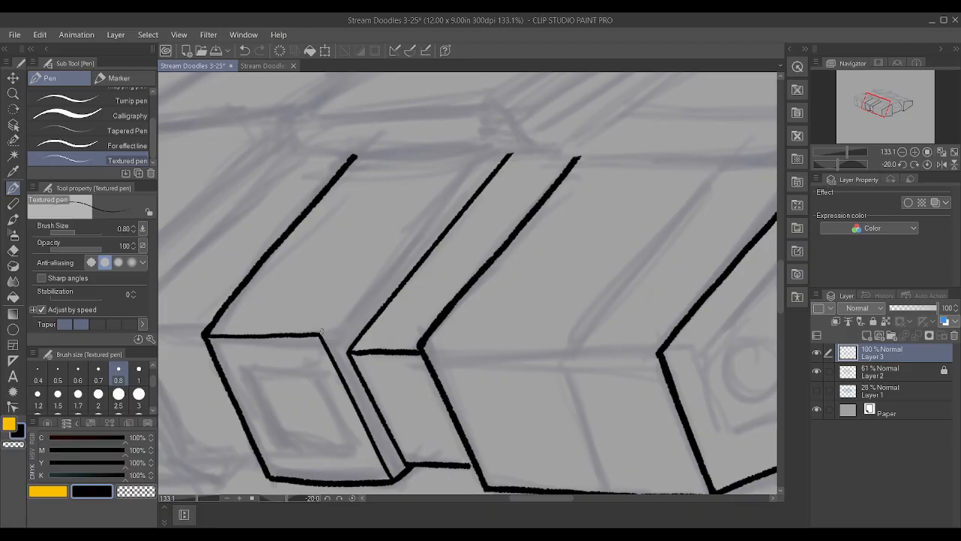
pyautogui.moveTo(322, 331); pyautogui.dragTo(508, 95)
pyautogui.press('-')
pyautogui.press('-')
pyautogui.press('-')
pyautogui.press('-')
pyautogui.press('-')
pyautogui.press('-')
pyautogui.press('-')
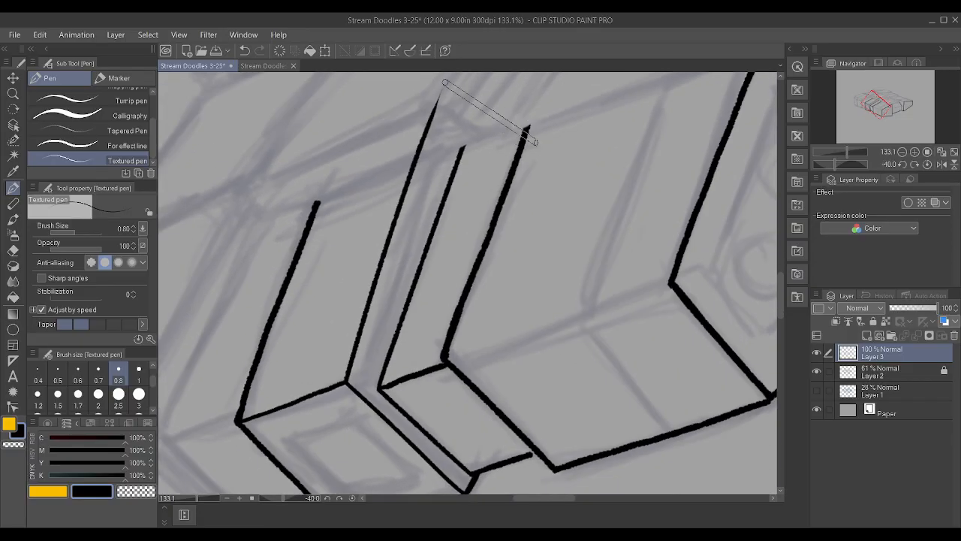
pyautogui.hotkey('ctrl', 'z')
# Ink the windowed block's receding top edge beside the recess and trim its far end
pyautogui.scroll(1, 526, 204)
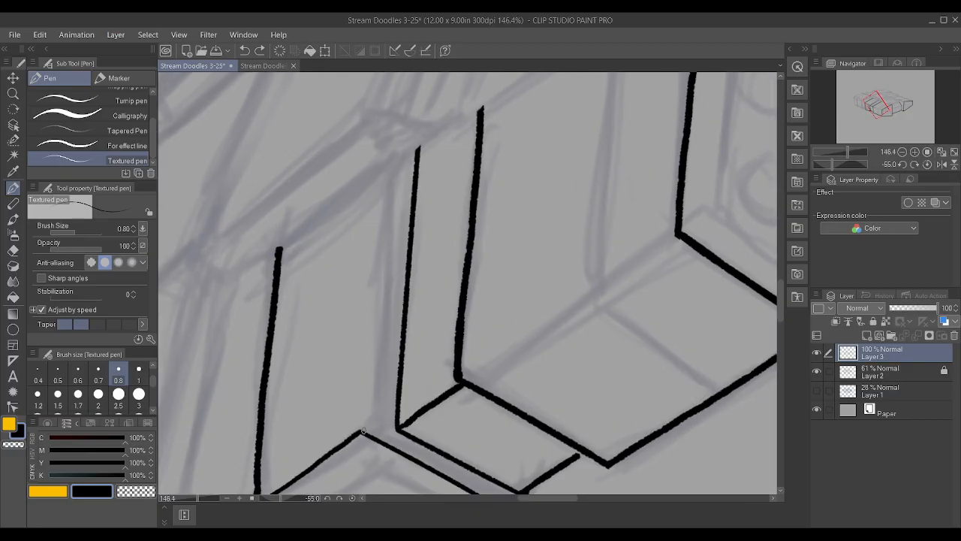
pyautogui.moveTo(362, 430); pyautogui.dragTo(395, 46)
pyautogui.scroll(-4, 352, 384)
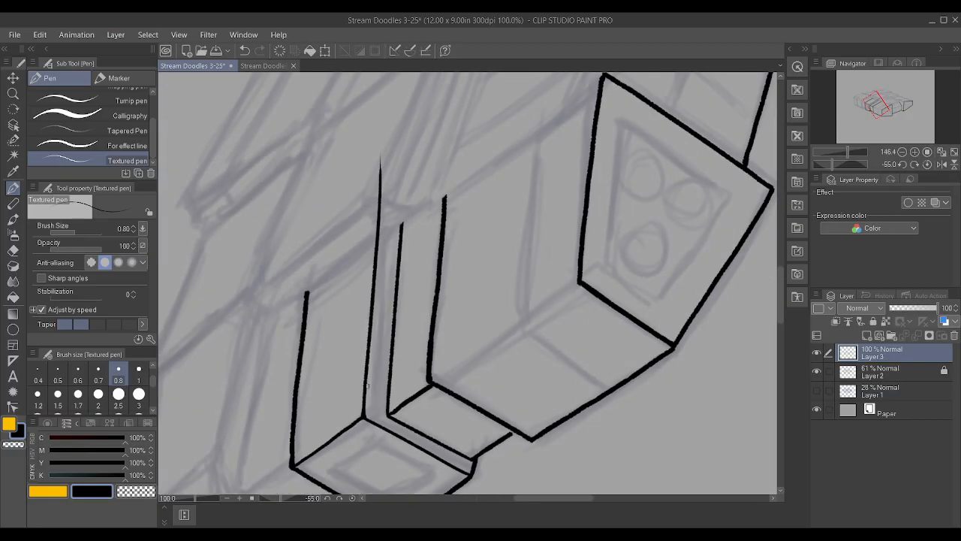
pyautogui.moveTo(380, 213); pyautogui.dragTo(377, 184)
# Redraw the windowed face's outer vertical edge and clean up the overshoot around its upper corner
pyautogui.moveTo(228, 262); pyautogui.dragTo(340, 152)
pyautogui.scroll(-2, 235, 271)
pyautogui.scroll(1, 235, 272)
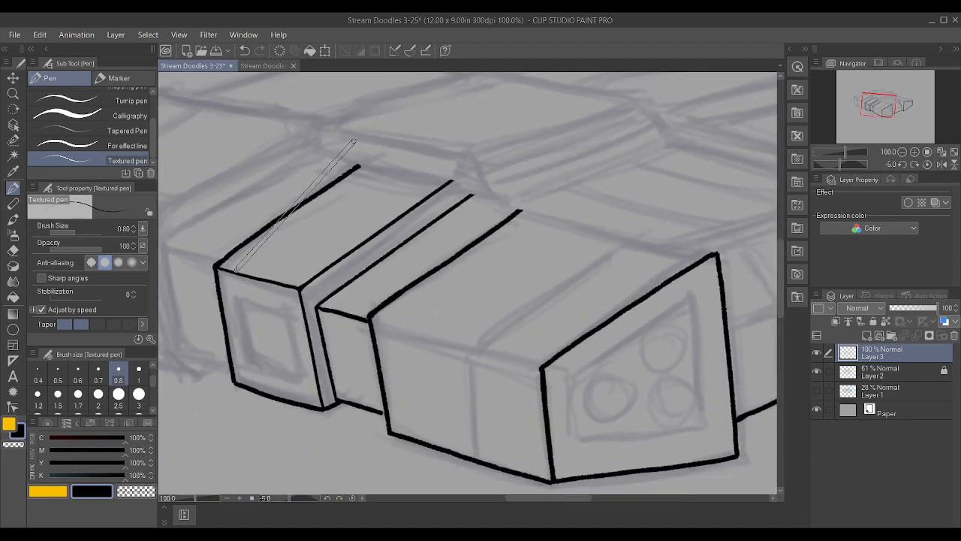
pyautogui.scroll(1, 203, 382)
pyautogui.scroll(1, 202, 382)
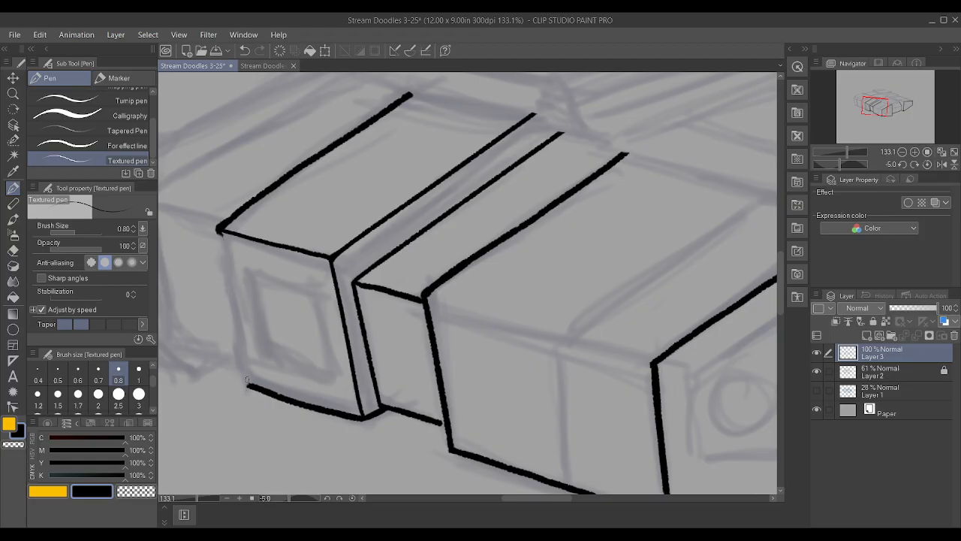
pyautogui.moveTo(249, 386); pyautogui.dragTo(210, 128)
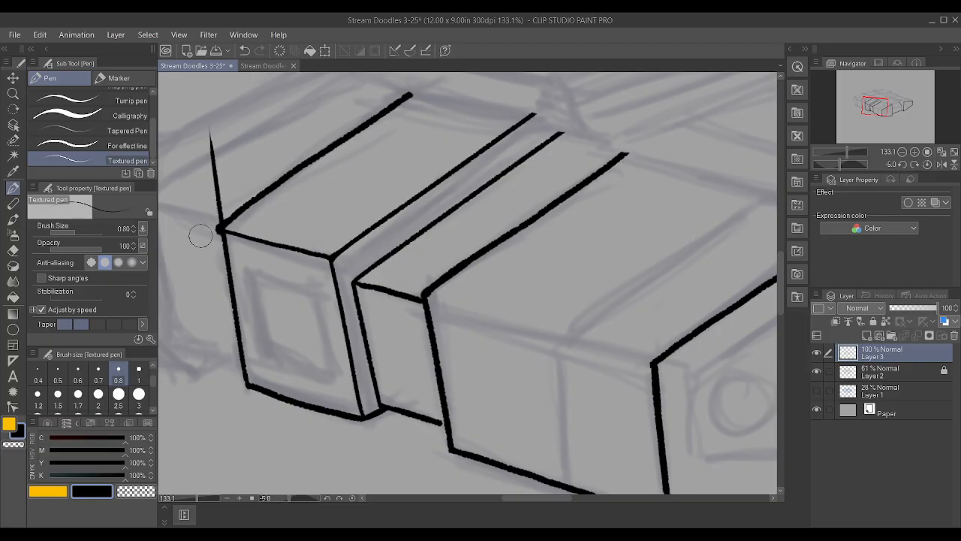
pyautogui.moveTo(206, 224); pyautogui.dragTo(210, 129)
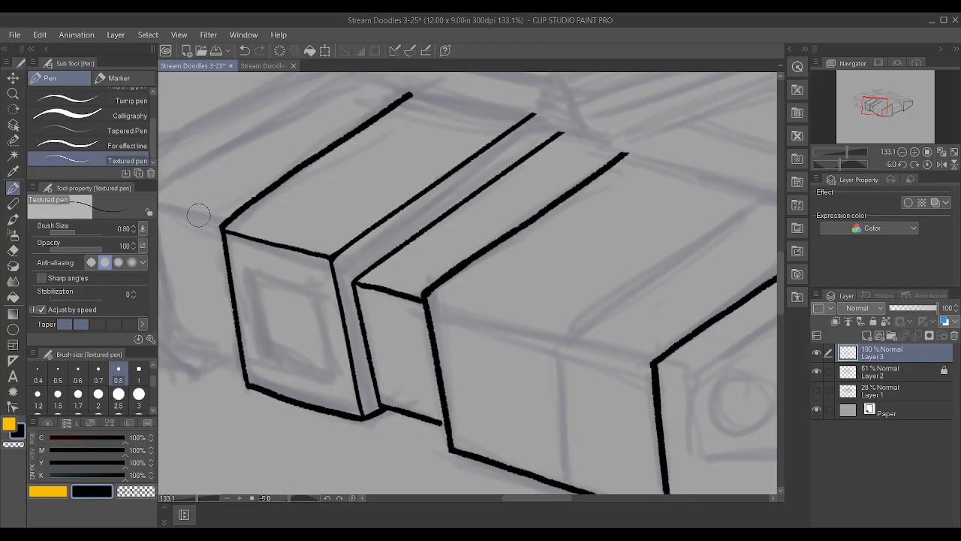
pyautogui.moveTo(246, 381); pyautogui.dragTo(220, 225)
pyautogui.scroll(-3, 268, 367)
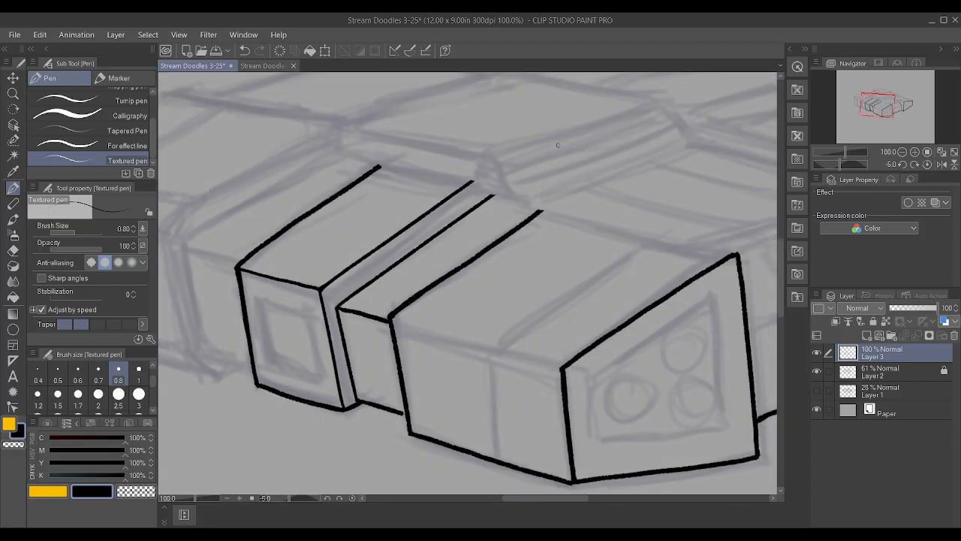
# Ink the windowed block's rear top edge and the short rear vertical dropping to the recess's receding edge
pyautogui.scroll(2, 557, 145)
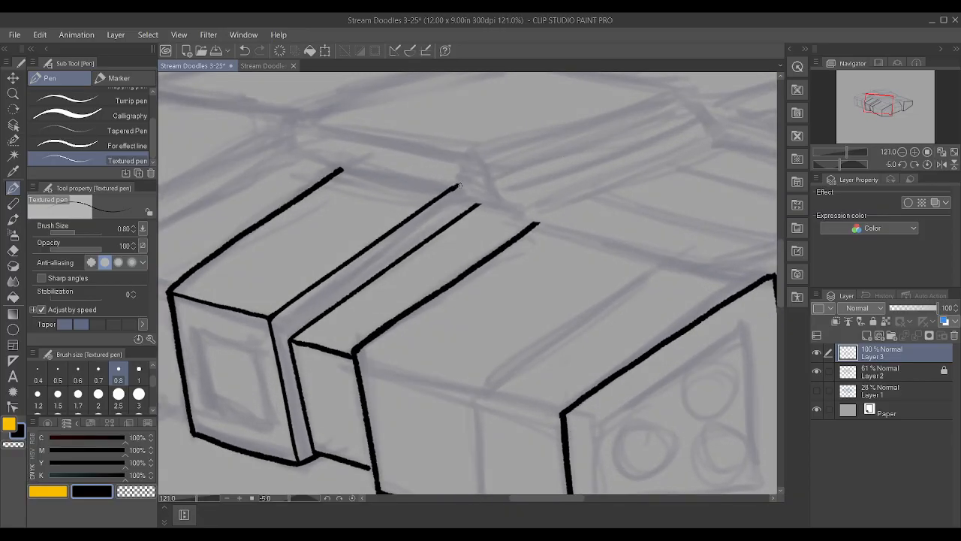
pyautogui.moveTo(482, 205)
pyautogui.mouseDown()
pyautogui.moveTo(453, 195)
pyautogui.moveTo(470, 181)
pyautogui.moveTo(470, 205)
pyautogui.mouseUp()
pyautogui.moveTo(339, 171)
pyautogui.mouseDown()
pyautogui.moveTo(357, 161)
pyautogui.moveTo(470, 180)
pyautogui.mouseUp()
pyautogui.moveTo(358, 161); pyautogui.dragTo(452, 178)
pyautogui.scroll(-5, 462, 171)
pyautogui.scroll(4, 350, 201)
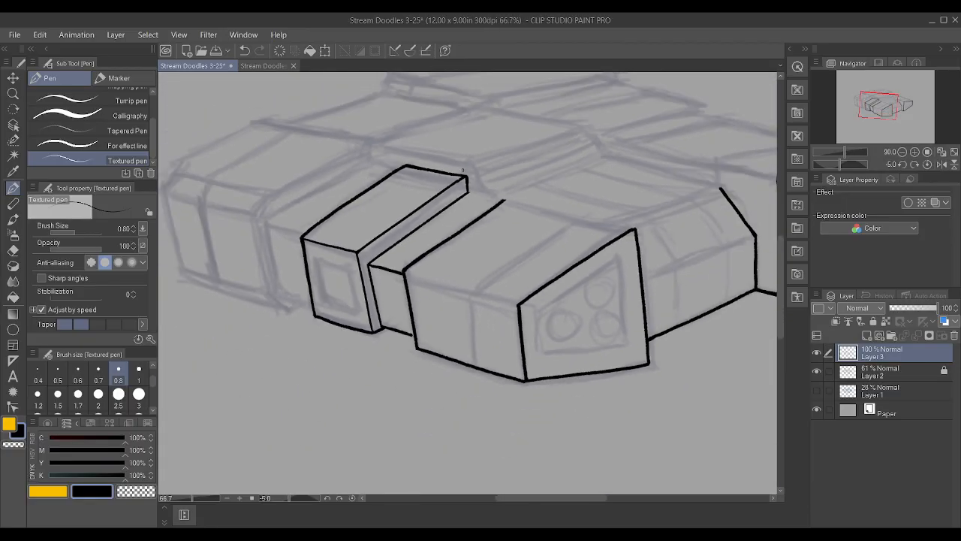
# Extend the recess's bottom edge to close the gap at the main block's vertical edge
pyautogui.scroll(2, 333, 310)
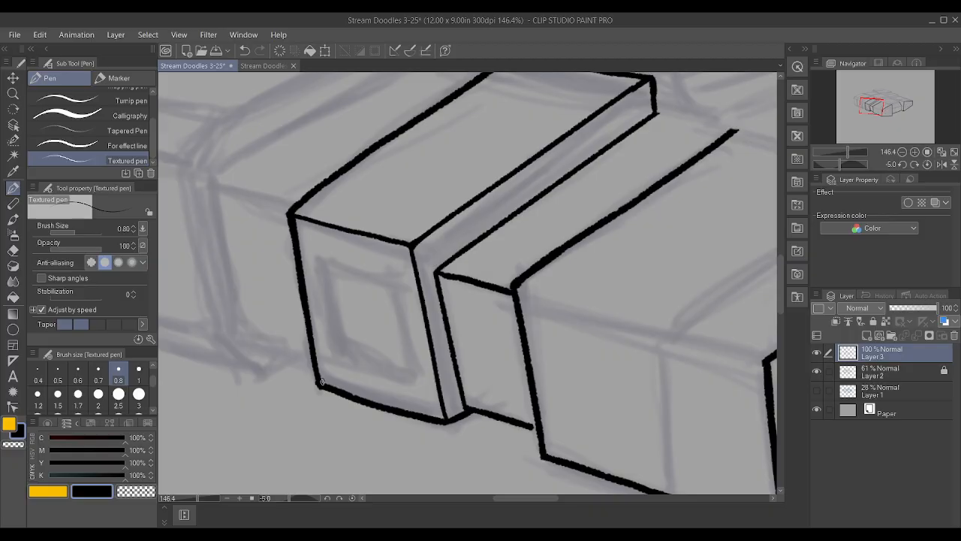
pyautogui.scroll(-3, 310, 303)
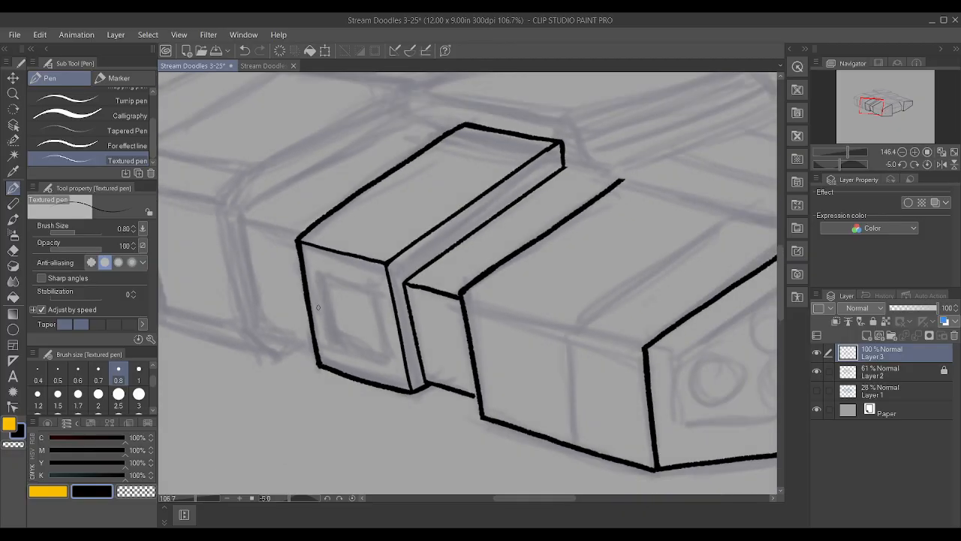
pyautogui.scroll(3, 418, 355)
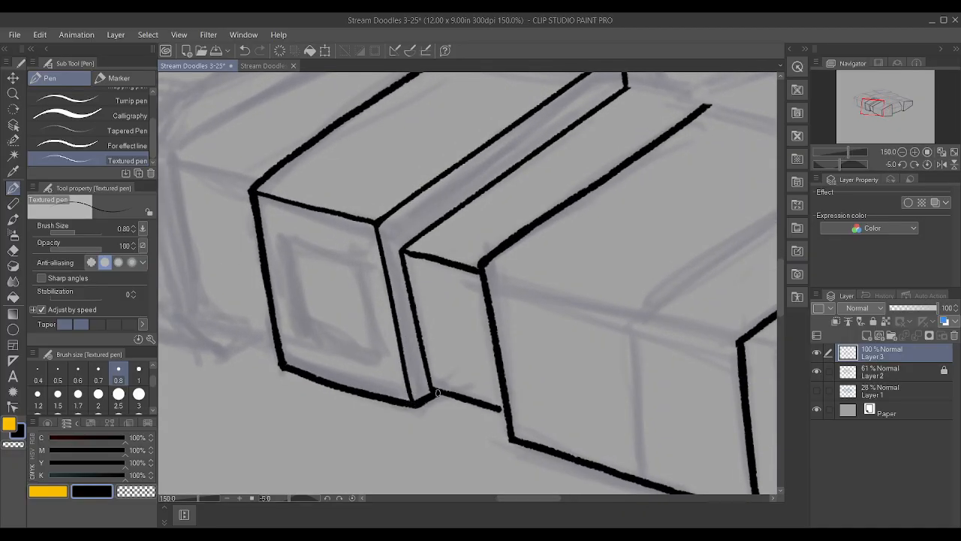
pyautogui.scroll(-2, 443, 379)
pyautogui.scroll(3, 486, 394)
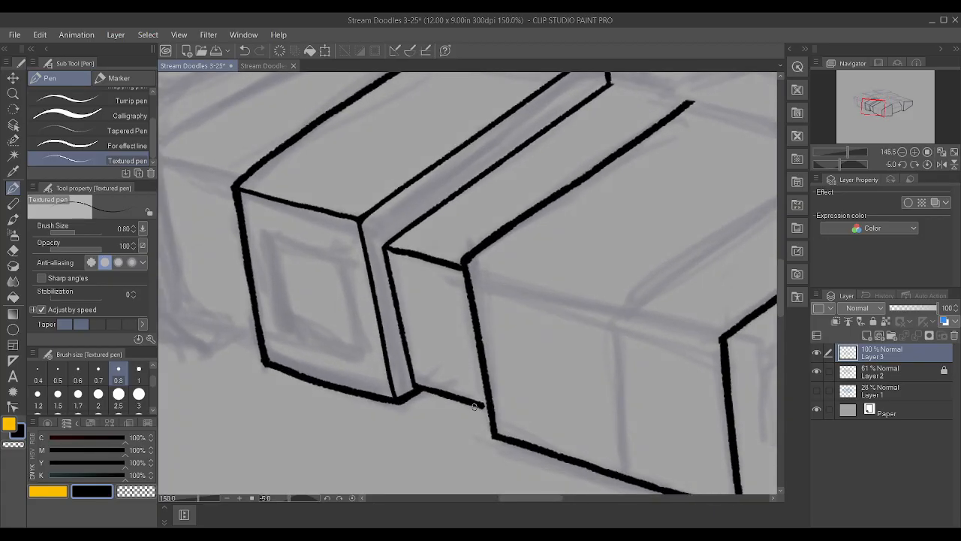
pyautogui.scroll(-4, 482, 378)
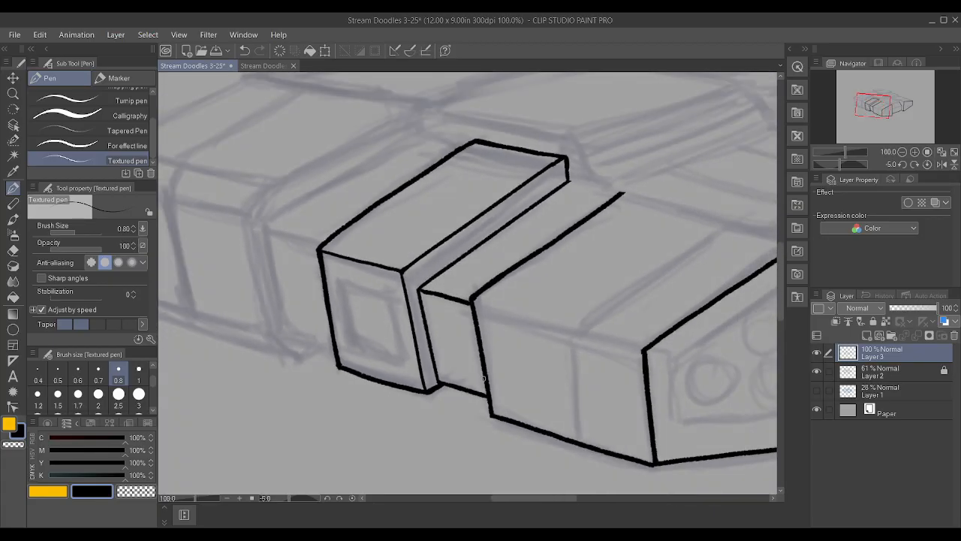
# Ink the top and bottom edges of the outer side section on the far side of the windowed block from the recess
pyautogui.scroll(1, 315, 235)
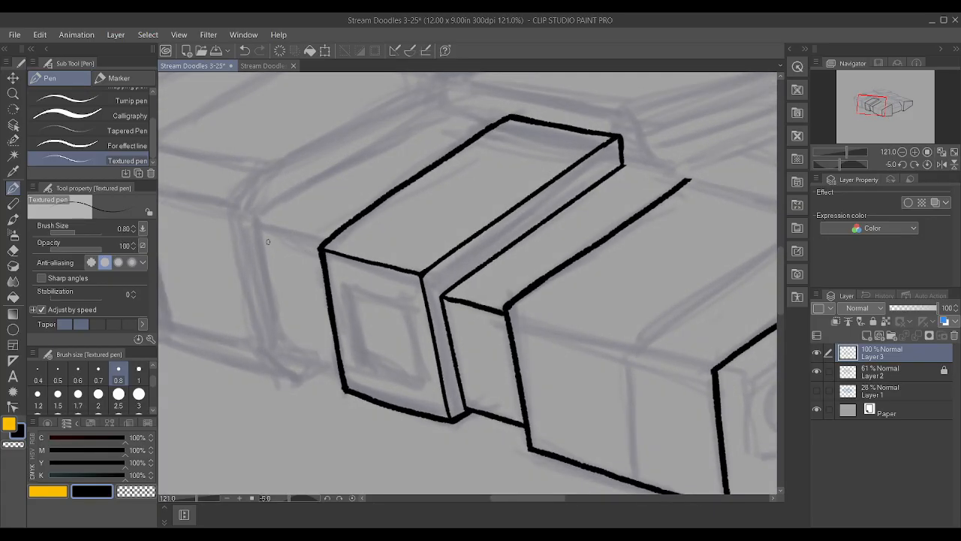
pyautogui.moveTo(257, 240); pyautogui.dragTo(318, 256)
pyautogui.moveTo(282, 362); pyautogui.dragTo(343, 384)
pyautogui.hotkey('ctrl', 'z')
pyautogui.moveTo(275, 360); pyautogui.dragTo(343, 385)
pyautogui.hotkey('ctrl', 'z')
pyautogui.moveTo(279, 352); pyautogui.dragTo(341, 369)
# Ink the outer side section's far vertical edge, joining its top and bottom edges
pyautogui.moveTo(279, 350); pyautogui.dragTo(245, 180)
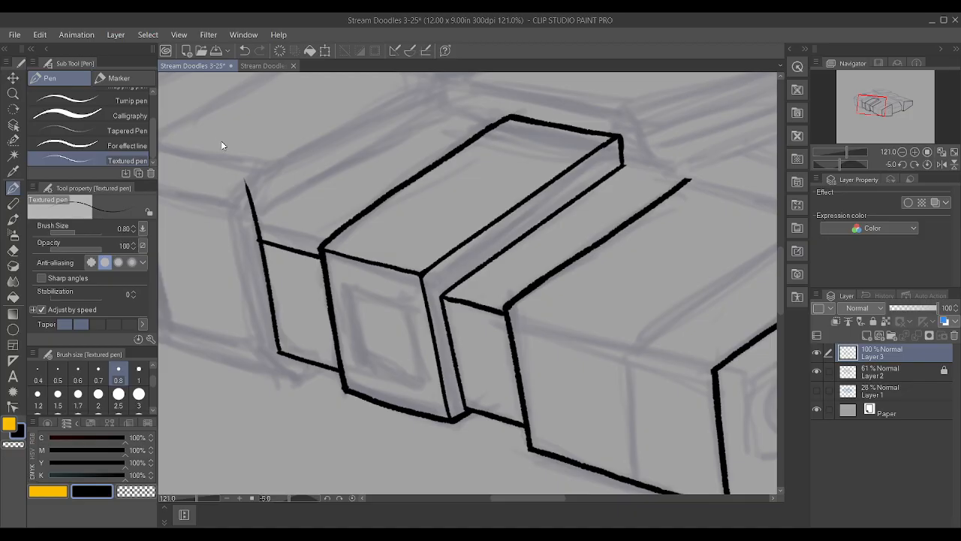
pyautogui.hotkey('ctrl', 'z')
pyautogui.moveTo(277, 351)
pyautogui.mouseDown()
pyautogui.moveTo(247, 186)
pyautogui.moveTo(260, 211)
pyautogui.moveTo(256, 225)
pyautogui.moveTo(251, 215)
pyautogui.moveTo(259, 226)
pyautogui.moveTo(264, 214)
pyautogui.mouseUp()
pyautogui.hotkey('ctrl', 'z')
pyautogui.click(261, 223)
pyautogui.moveTo(261, 222); pyautogui.dragTo(492, 70)
pyautogui.moveTo(601, 218)
pyautogui.mouseDown()
pyautogui.moveTo(553, 162)
pyautogui.moveTo(481, 142)
pyautogui.mouseUp()
pyautogui.hotkey('ctrl', 'z')
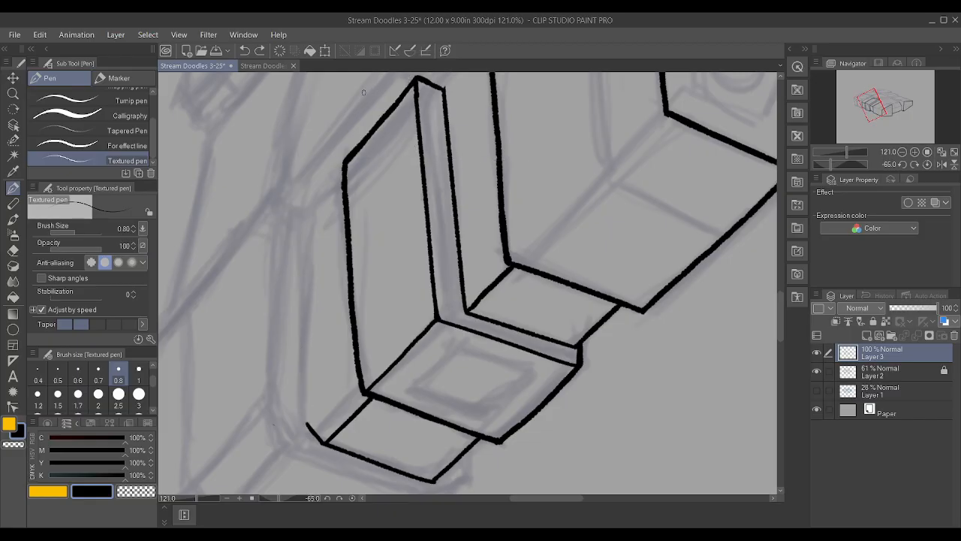
pyautogui.moveTo(307, 422); pyautogui.dragTo(305, 71)
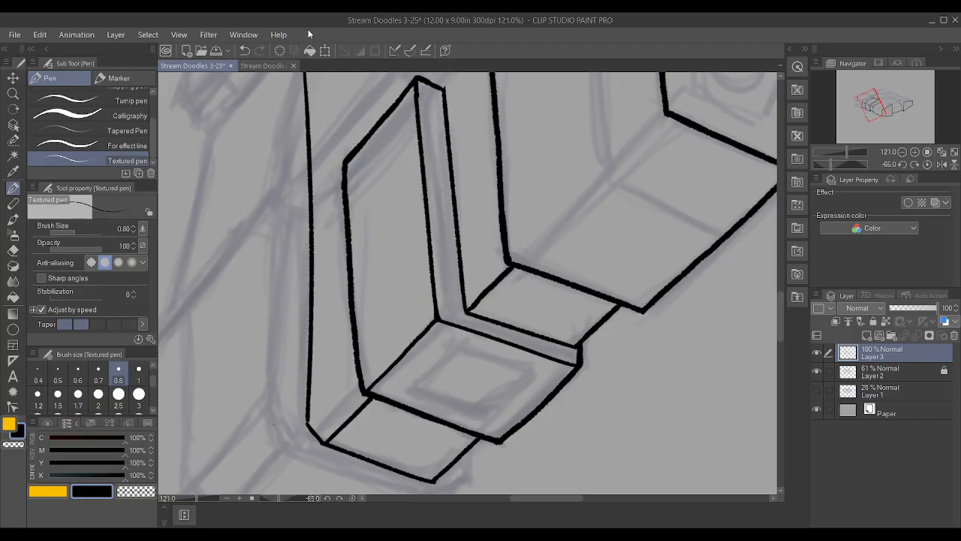
pyautogui.hotkey('ctrl', 'z')
pyautogui.moveTo(305, 417); pyautogui.dragTo(307, 70)
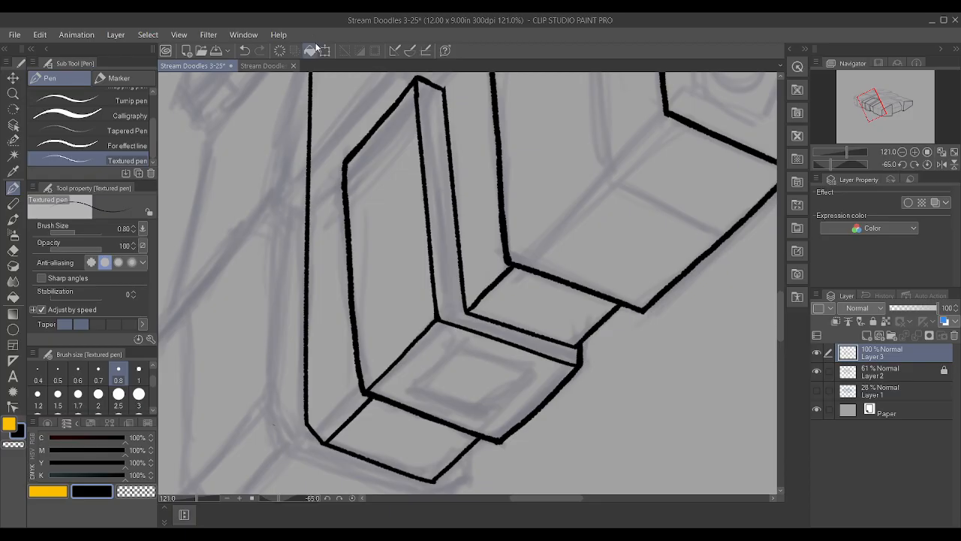
pyautogui.hotkey('ctrl', 'z')
pyautogui.moveTo(309, 414); pyautogui.dragTo(294, 71)
pyautogui.scroll(-2, 293, 169)
pyautogui.moveTo(291, 174)
pyautogui.mouseDown()
pyautogui.moveTo(296, 112)
pyautogui.moveTo(300, 182)
pyautogui.moveTo(296, 171)
pyautogui.mouseUp()
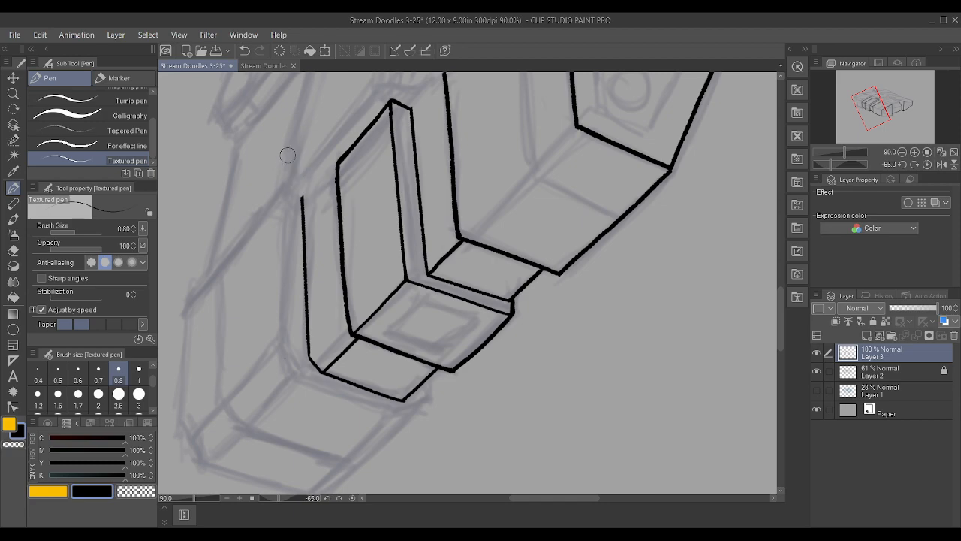
pyautogui.press('^')
pyautogui.press('^')
pyautogui.press('^')
pyautogui.press('^')
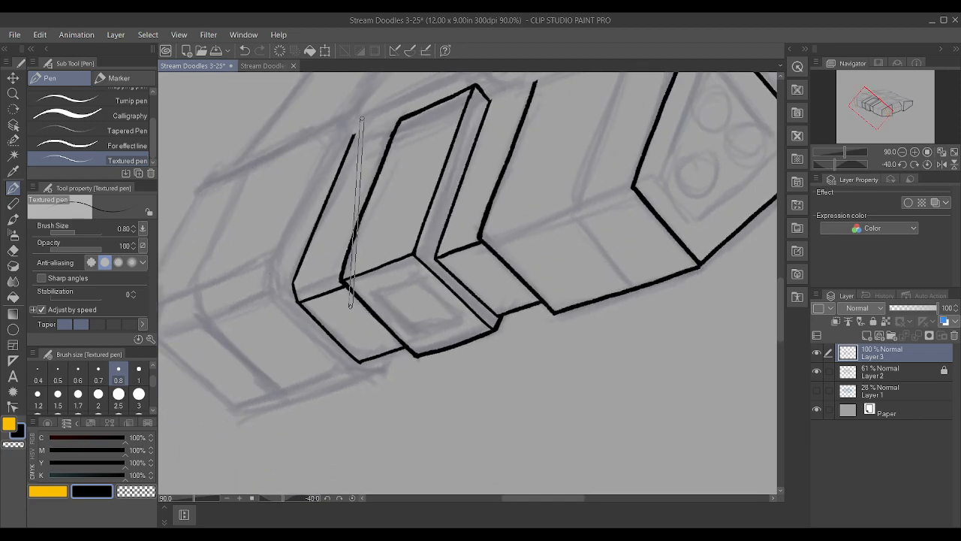
pyautogui.hotkey('ctrl', 'z')
pyautogui.hotkey('ctrl', 'z')
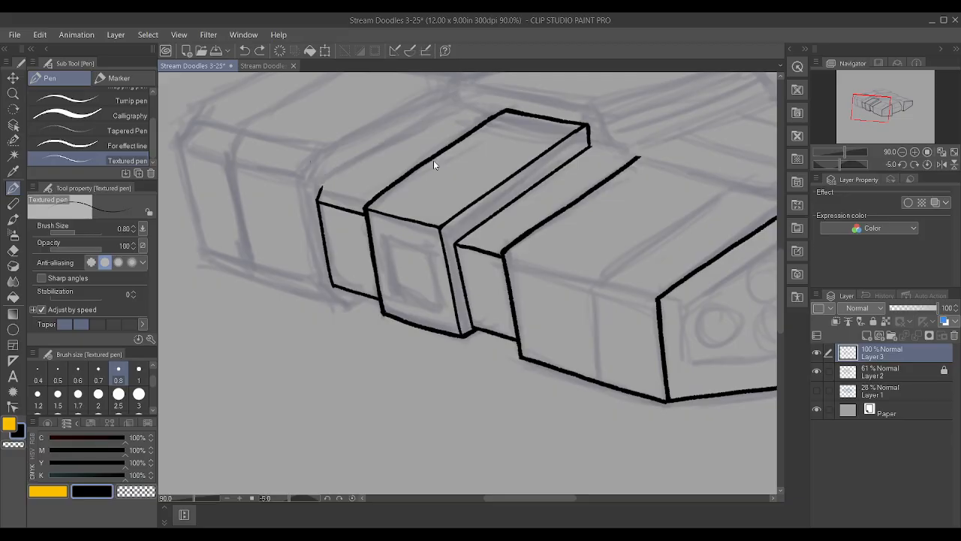
pyautogui.scroll(1, 378, 171)
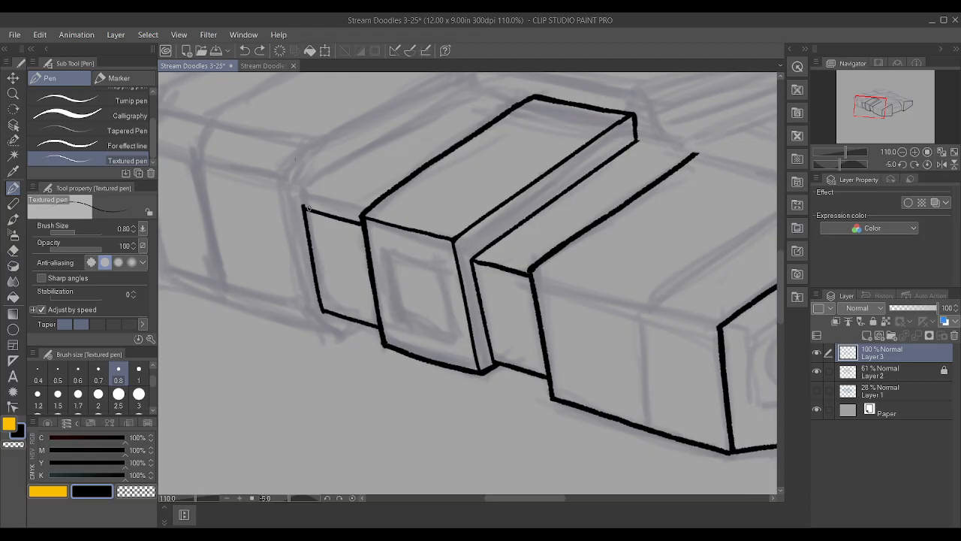
pyautogui.moveTo(305, 208)
pyautogui.mouseDown()
pyautogui.moveTo(360, 223)
pyautogui.moveTo(355, 299)
pyautogui.mouseUp()
pyautogui.scroll(-2, 364, 218)
pyautogui.press('-')
pyautogui.press('-')
pyautogui.press('-')
pyautogui.press('-')
pyautogui.press('-')
pyautogui.press('-')
pyautogui.press('-')
pyautogui.press('-')
pyautogui.press('-')
pyautogui.hotkey('ctrl', 'z')
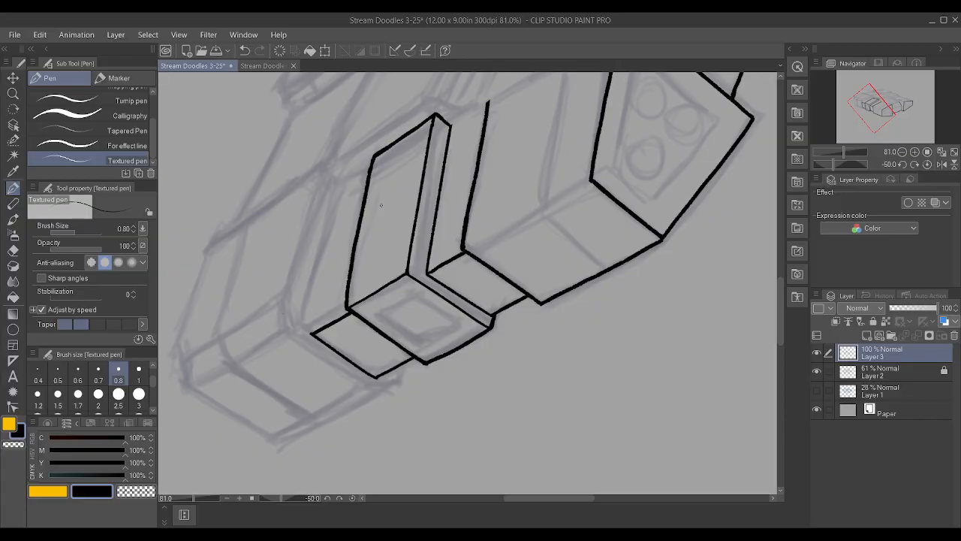
pyautogui.scroll(2, 352, 257)
pyautogui.moveTo(300, 350); pyautogui.dragTo(363, 23)
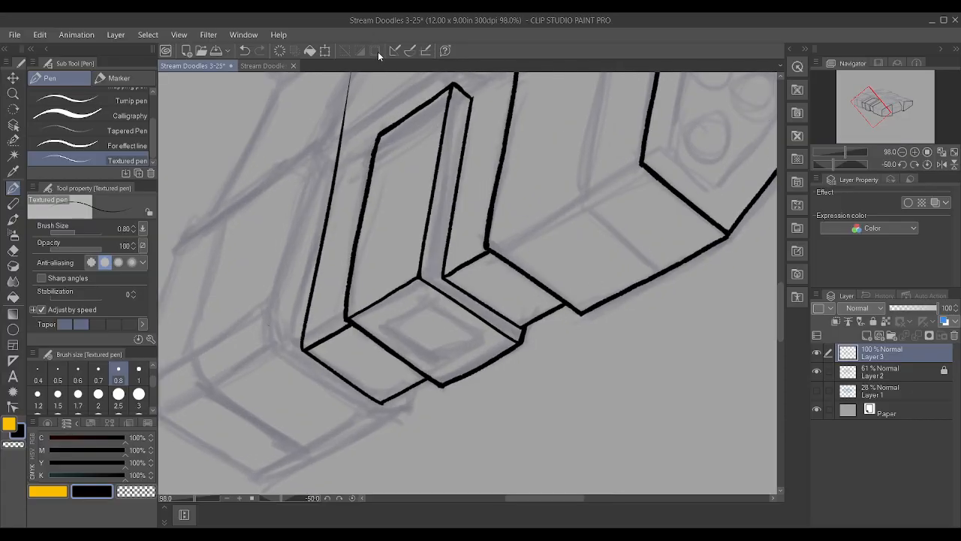
pyautogui.press('-')
pyautogui.press('-')
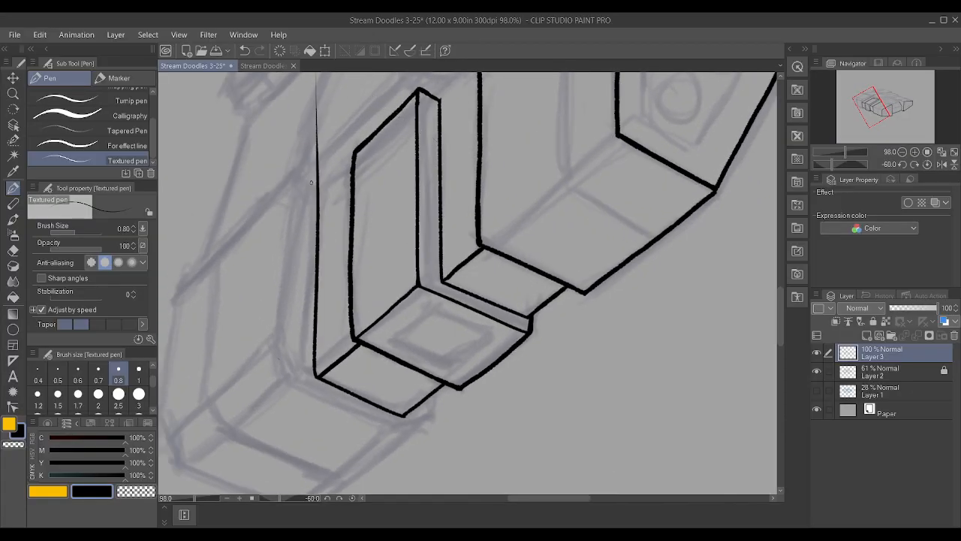
pyautogui.hotkey('ctrl', 'z')
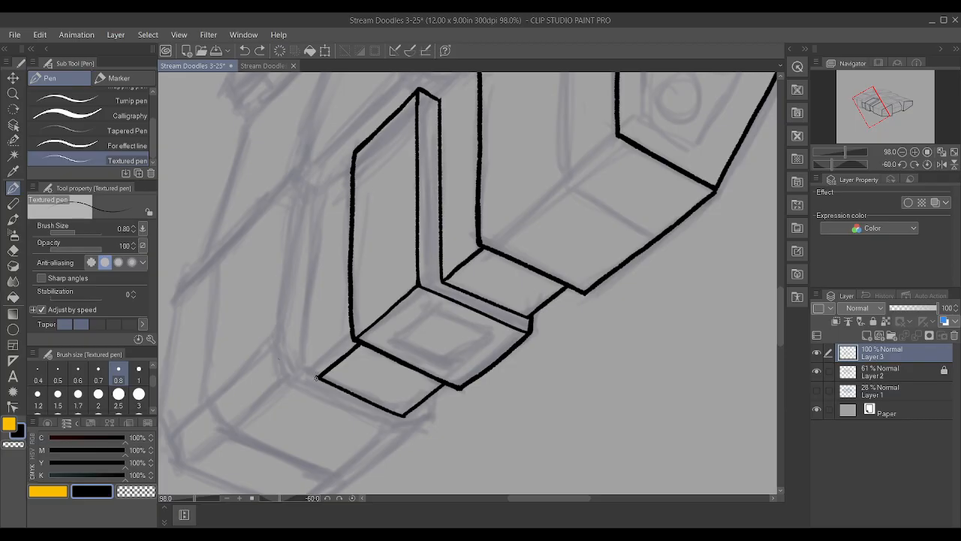
# Ink the outer side section's long receding edge, running back from its far front corner alongside the windowed block
pyautogui.hotkey('ctrl', 'y')
pyautogui.hotkey('ctrl', 'z')
pyautogui.hotkey('ctrl', 'y')
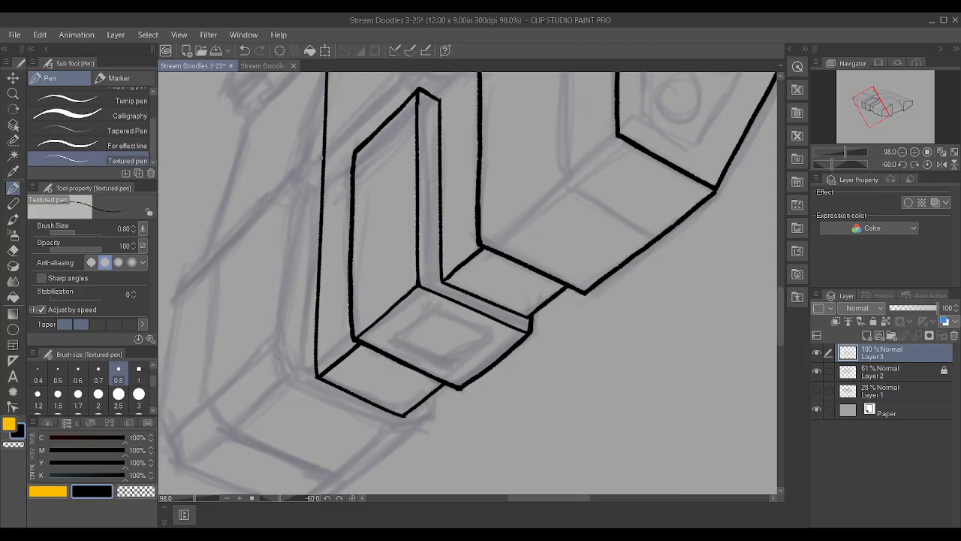
# Trim the overshooting rear end of the outer side section's receding edge back to the sketched rear boundary
pyautogui.scroll(1, 323, 210)
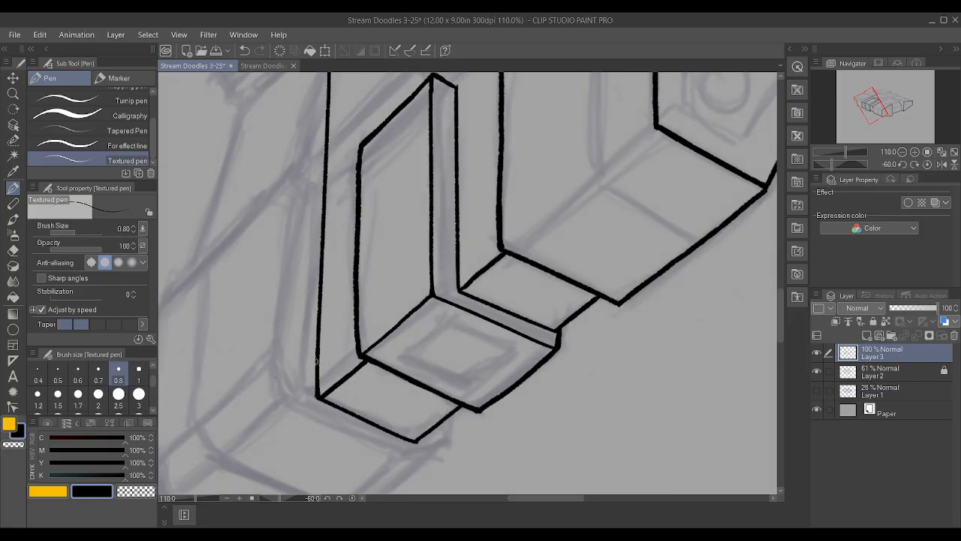
pyautogui.scroll(-2, 315, 325)
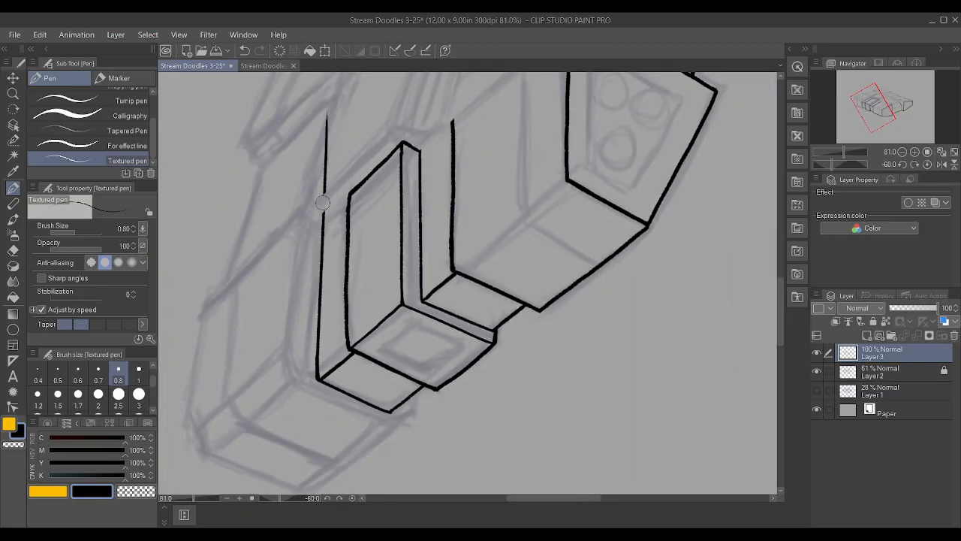
pyautogui.hotkey('ctrl', 'z')
pyautogui.scroll(-11, 601, 120)
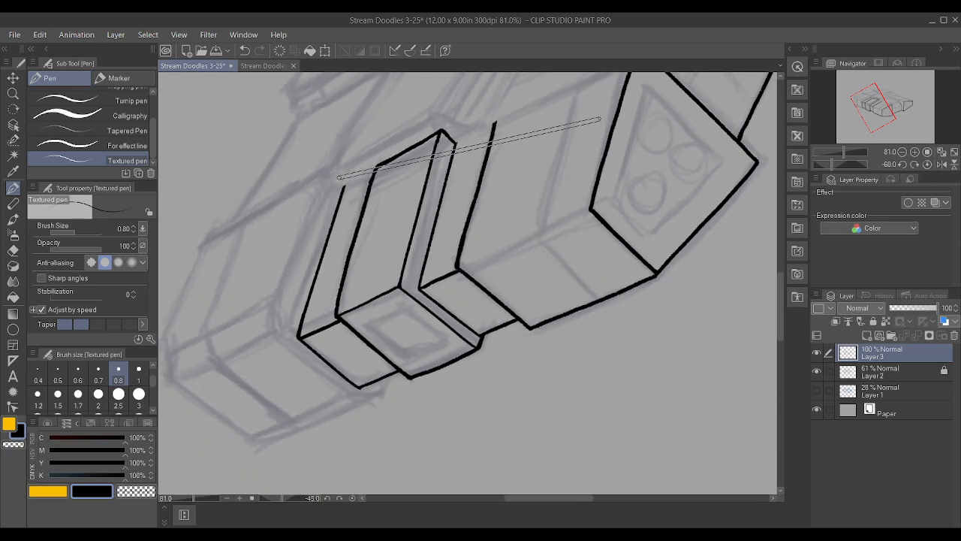
pyautogui.scroll(1, 563, 93)
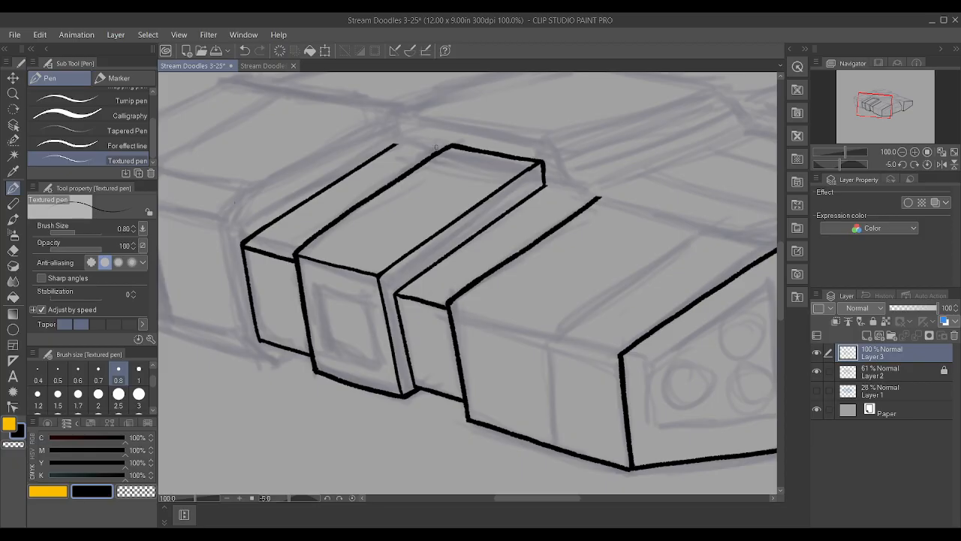
# Ink the vertical edge and short bevelled top corner of the outermost block beside the outer side section, trimming the overshoot above the corner
pyautogui.scroll(-2, 435, 147)
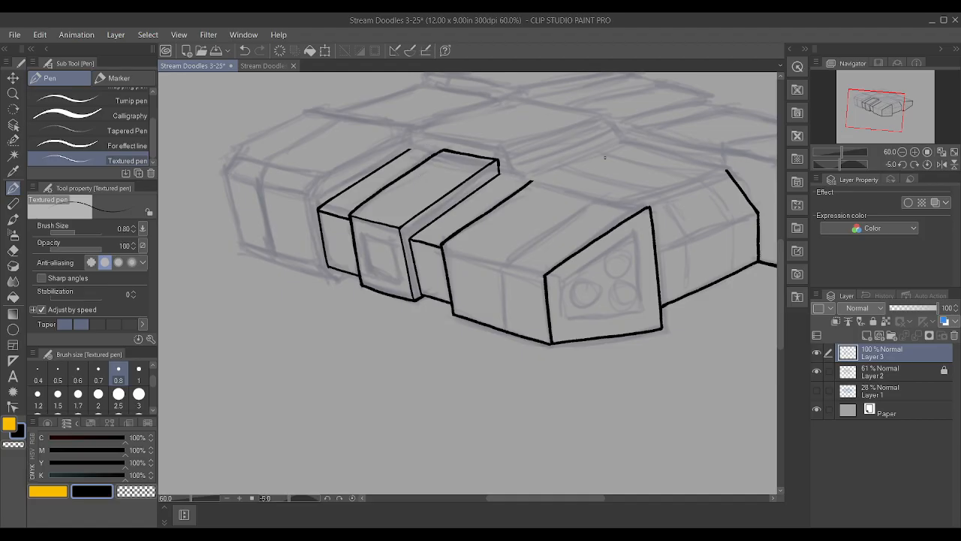
pyautogui.scroll(3, 302, 188)
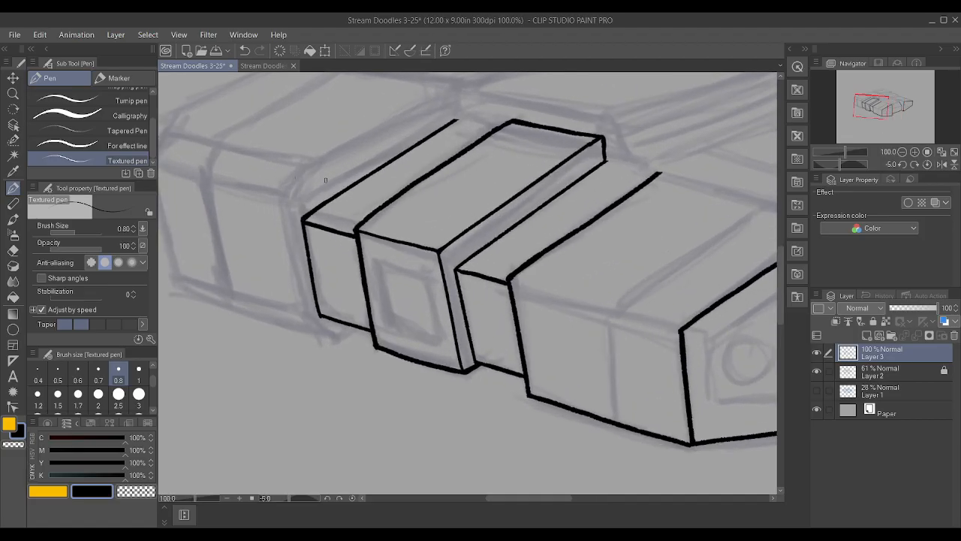
pyautogui.moveTo(308, 346); pyautogui.dragTo(269, 117)
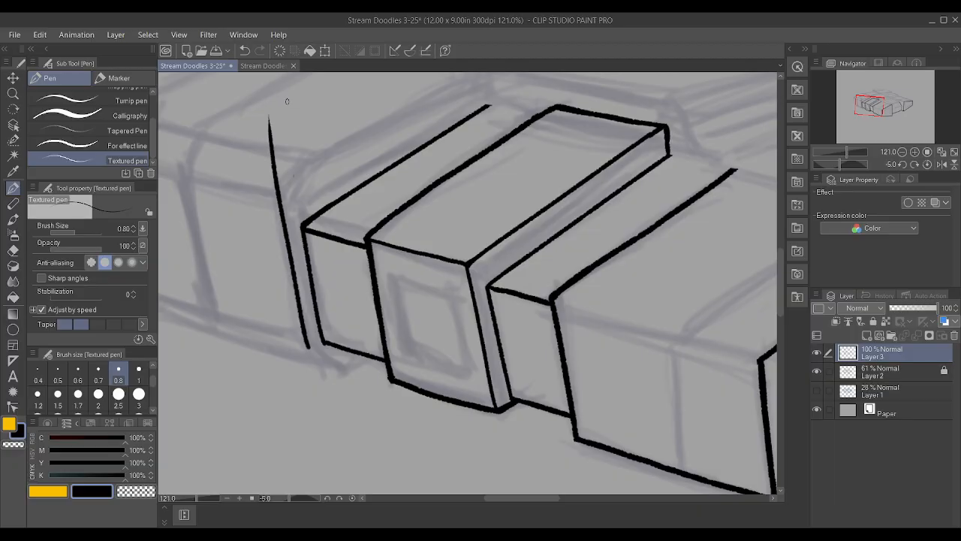
pyautogui.hotkey('ctrl', 'z')
pyautogui.moveTo(307, 347); pyautogui.dragTo(268, 134)
pyautogui.moveTo(281, 203); pyautogui.dragTo(310, 154)
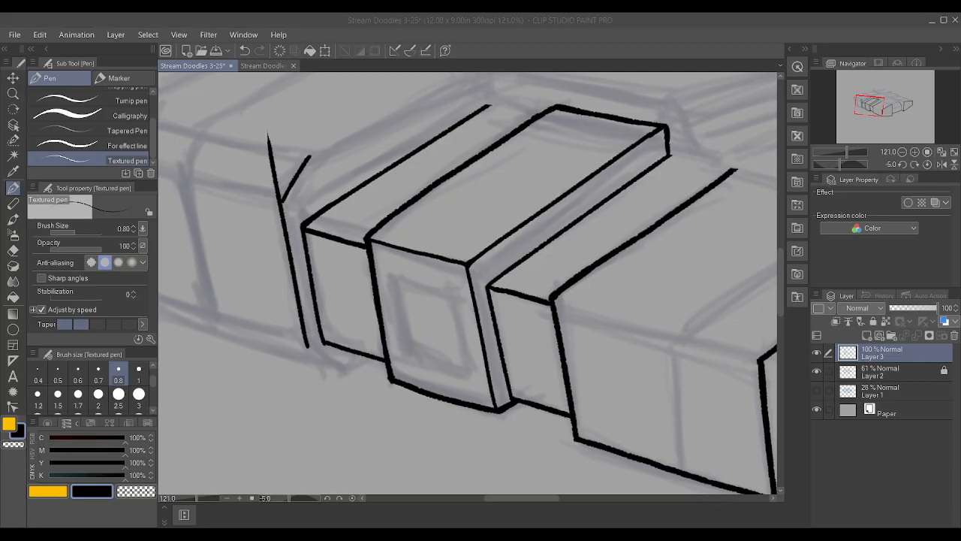
pyautogui.moveTo(262, 141)
pyautogui.mouseDown()
pyautogui.moveTo(276, 154)
pyautogui.moveTo(269, 199)
pyautogui.mouseUp()
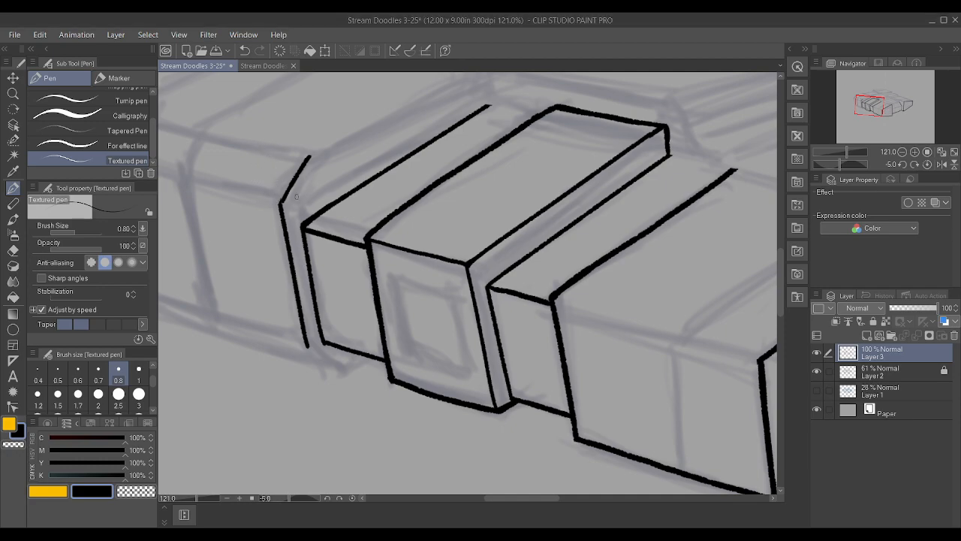
pyautogui.moveTo(183, 178); pyautogui.dragTo(281, 204)
pyautogui.scroll(-3, 214, 169)
pyautogui.scroll(1, 253, 309)
pyautogui.hotkey('ctrl', 'z')
pyautogui.scroll(2, 280, 273)
pyautogui.scroll(2, 279, 273)
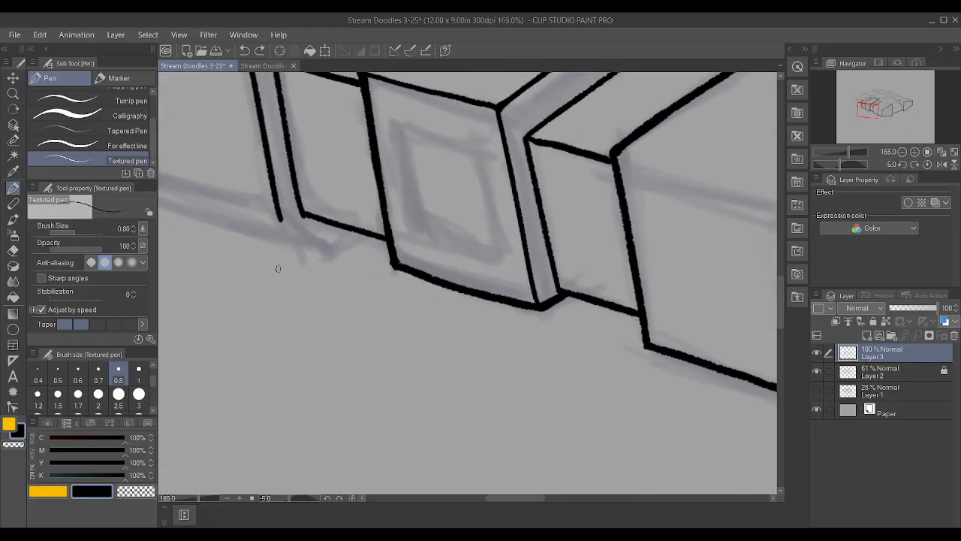
pyautogui.moveTo(331, 254)
pyautogui.mouseDown()
pyautogui.moveTo(269, 214)
pyautogui.moveTo(285, 238)
pyautogui.mouseUp()
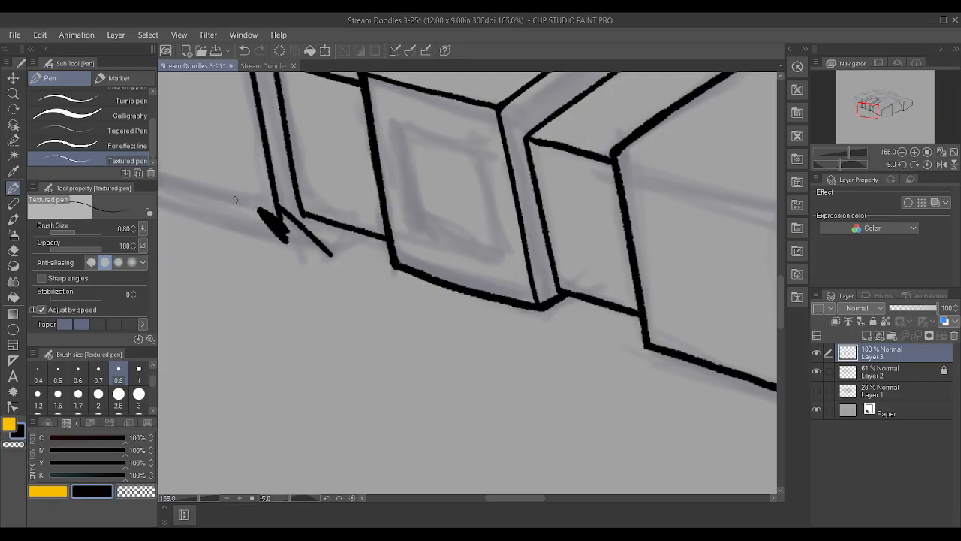
pyautogui.hotkey('ctrl', 'z')
pyautogui.click(13, 251)
pyautogui.moveTo(273, 217)
pyautogui.mouseDown()
pyautogui.moveTo(274, 229)
pyautogui.moveTo(252, 207)
pyautogui.mouseUp()
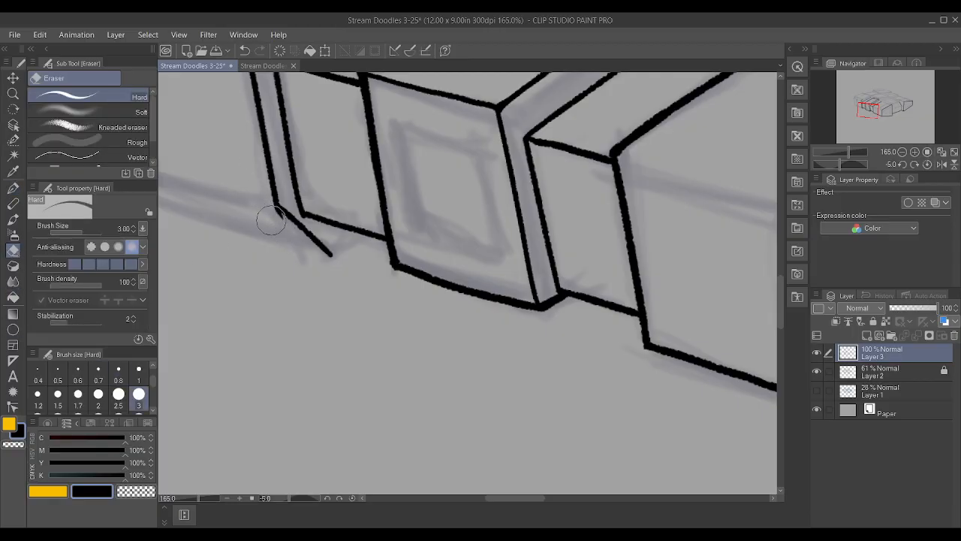
pyautogui.scroll(-2, 421, 394)
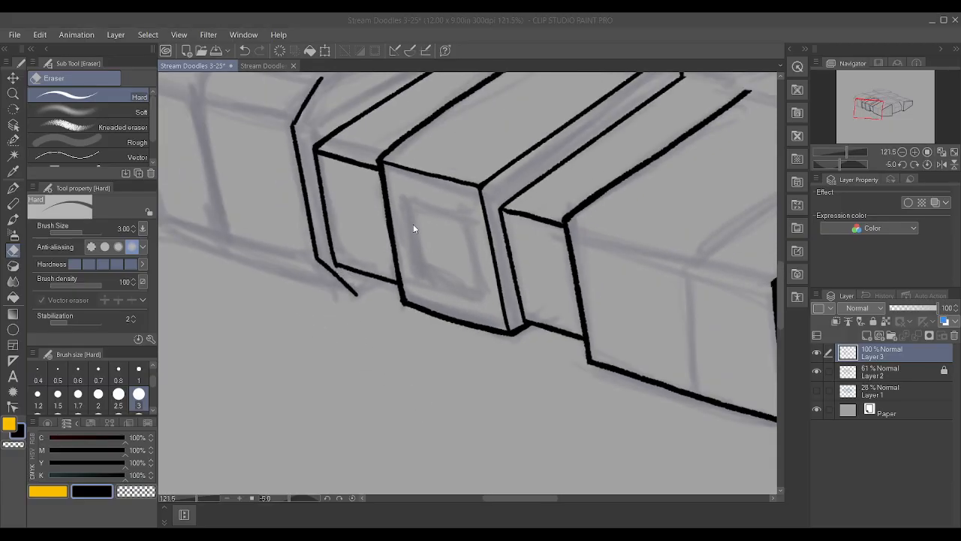
pyautogui.hotkey('ctrl', 'z')
pyautogui.hotkey('ctrl', 'z')
pyautogui.hotkey('ctrl', 'z')
pyautogui.hotkey('ctrl', 'z')
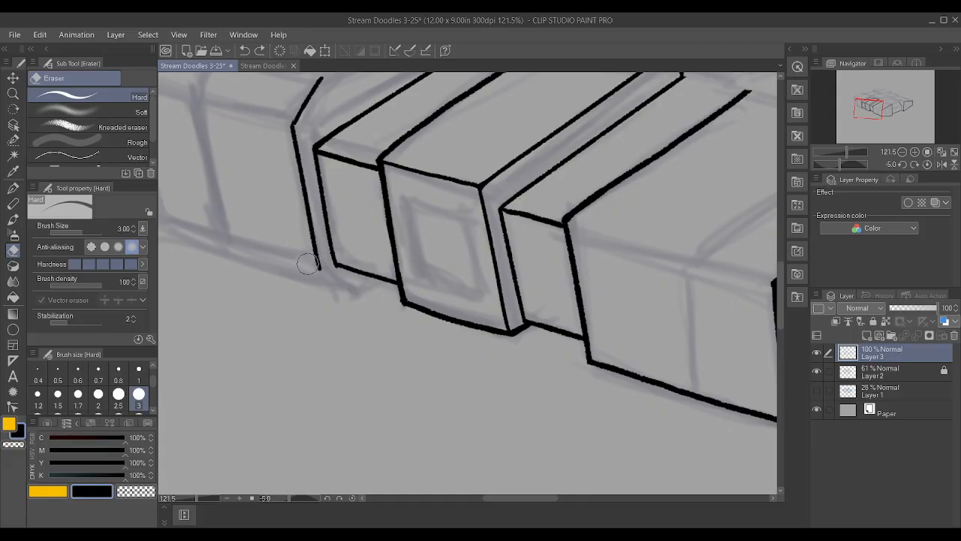
# Ink the outermost block's short bottom corner, joining its inked vertical edge to the outer side section's bottom edge
pyautogui.press('p')
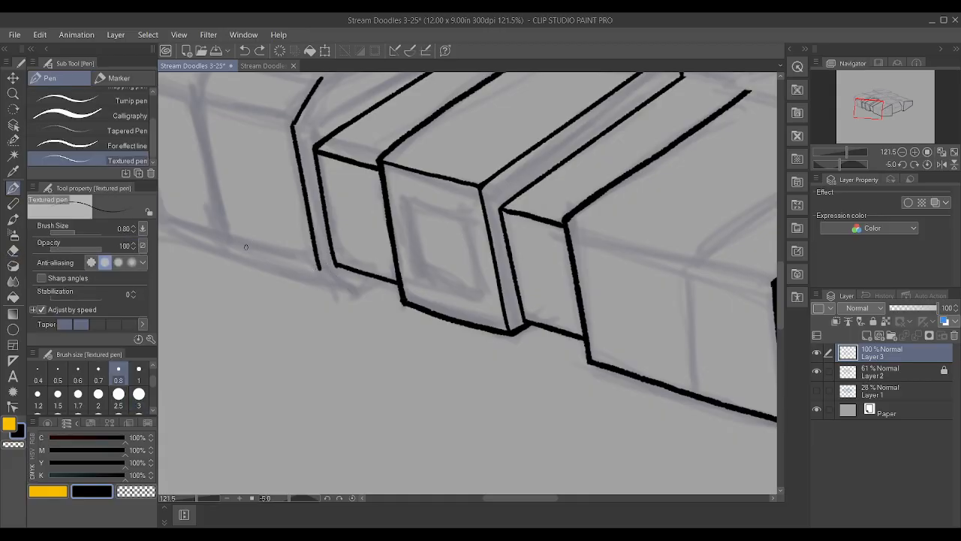
pyautogui.scroll(2, 244, 255)
pyautogui.moveTo(369, 274); pyautogui.dragTo(371, 285)
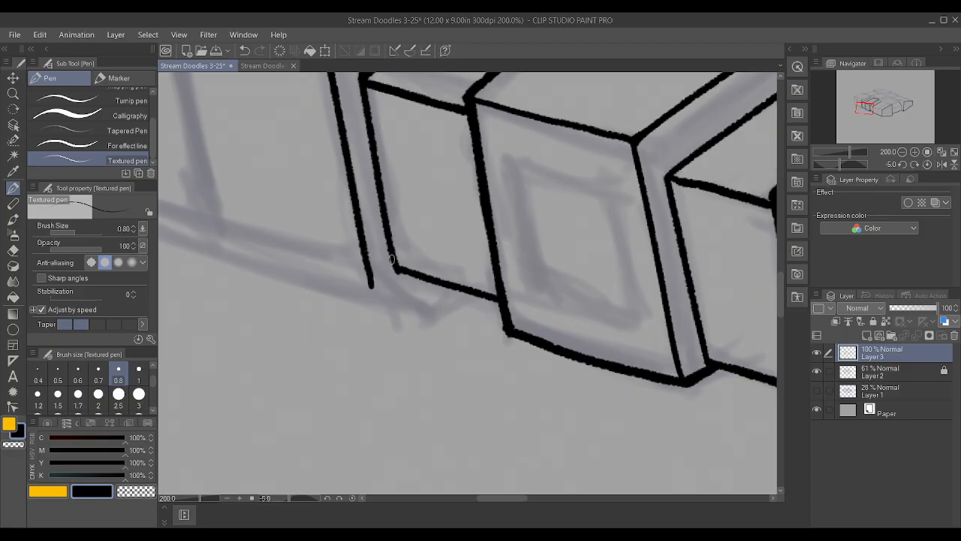
pyautogui.hotkey('ctrl', 'z')
pyautogui.moveTo(371, 287)
pyautogui.mouseDown()
pyautogui.moveTo(370, 257)
pyautogui.moveTo(399, 294)
pyautogui.moveTo(435, 307)
pyautogui.moveTo(475, 291)
pyautogui.mouseUp()
pyautogui.scroll(-5, 486, 255)
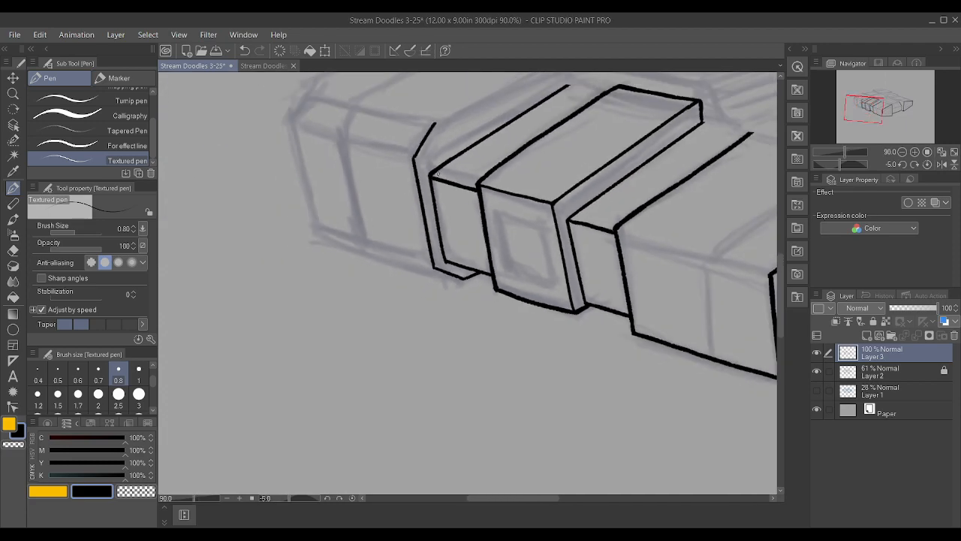
# Ink the outermost block's far vertical edge and its short bevelled top corner, trimming the overshoot where they meet
pyautogui.scroll(3, 428, 158)
pyautogui.scroll(-4, 421, 146)
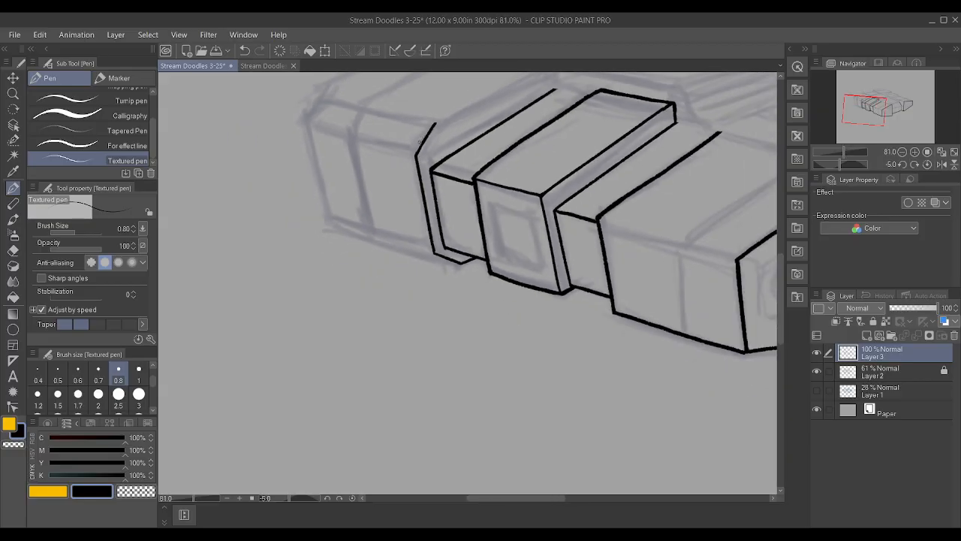
pyautogui.scroll(4, 324, 112)
pyautogui.moveTo(300, 133); pyautogui.dragTo(318, 96)
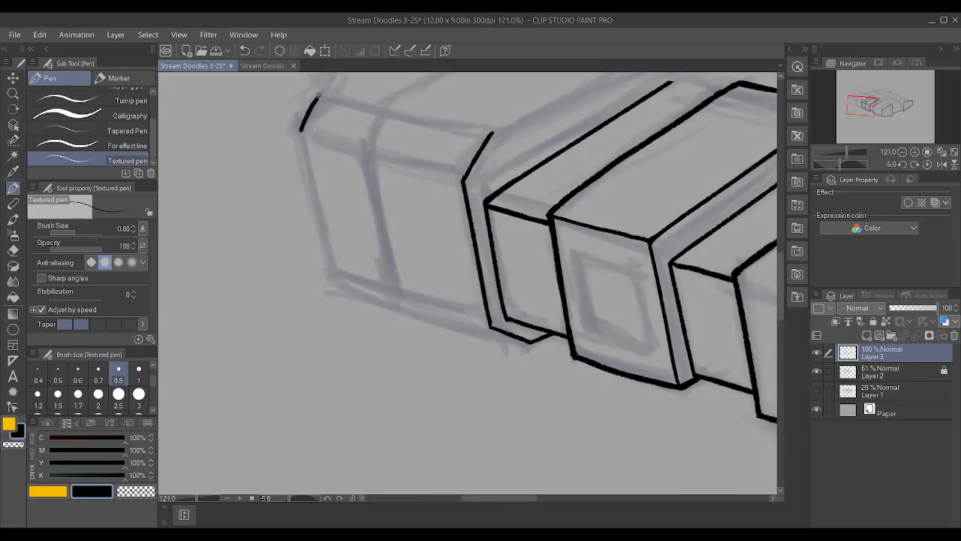
pyautogui.moveTo(332, 272); pyautogui.dragTo(298, 112)
pyautogui.moveTo(303, 148)
pyautogui.mouseDown()
pyautogui.moveTo(303, 126)
pyautogui.moveTo(290, 123)
pyautogui.mouseUp()
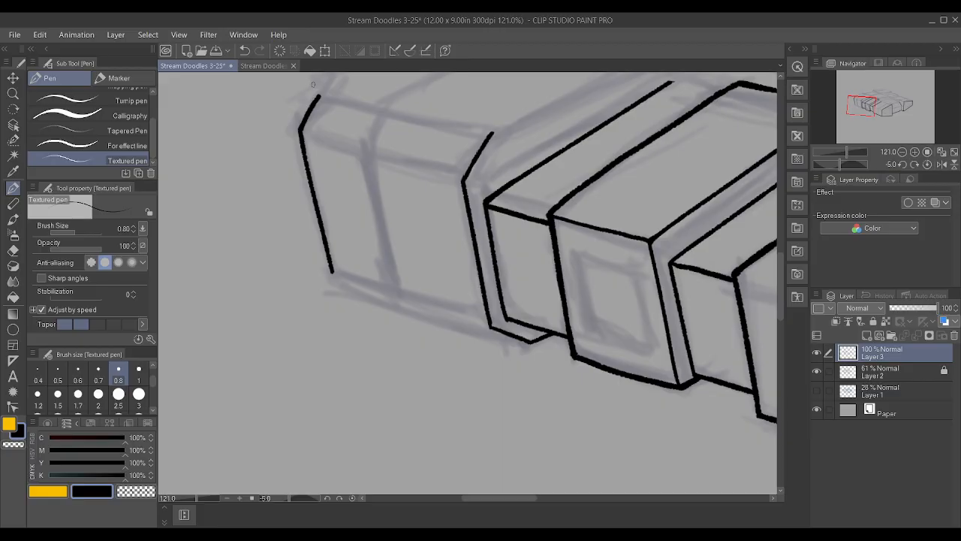
pyautogui.moveTo(333, 272); pyautogui.dragTo(488, 323)
pyautogui.scroll(-1, 486, 323)
pyautogui.moveTo(452, 217)
pyautogui.keyDown('shift'); pyautogui.mouseDown()
pyautogui.moveTo(489, 215)
pyautogui.moveTo(519, 227)
pyautogui.mouseUp(); pyautogui.keyUp('shift')
pyautogui.hotkey('ctrl', 'z')
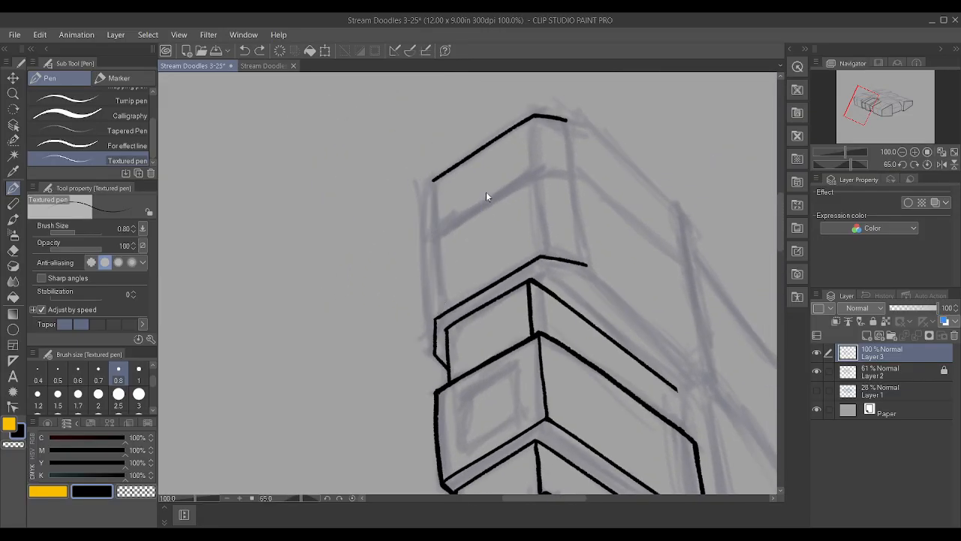
pyautogui.scroll(4, 485, 195)
pyautogui.moveTo(411, 375); pyautogui.dragTo(386, 37)
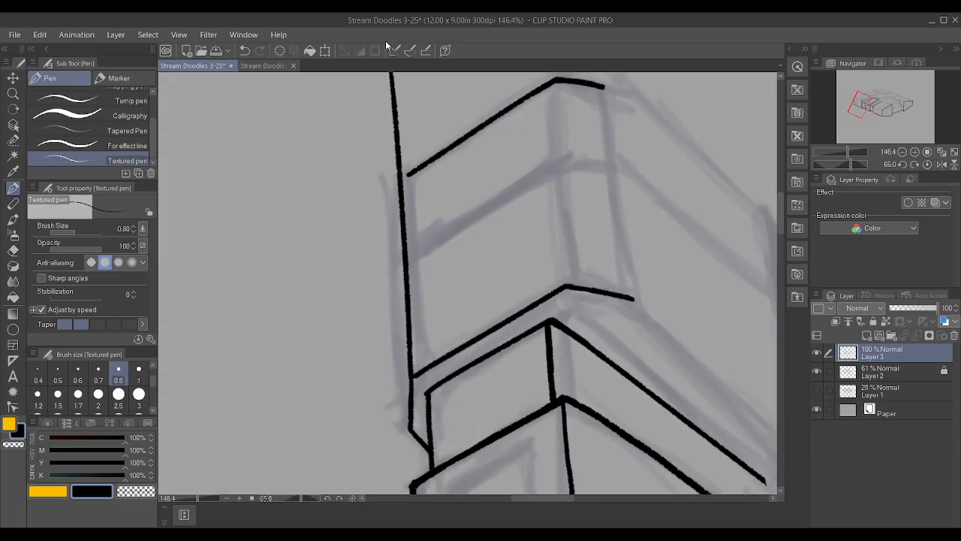
pyautogui.press('^')
pyautogui.hotkey('ctrl', 'z')
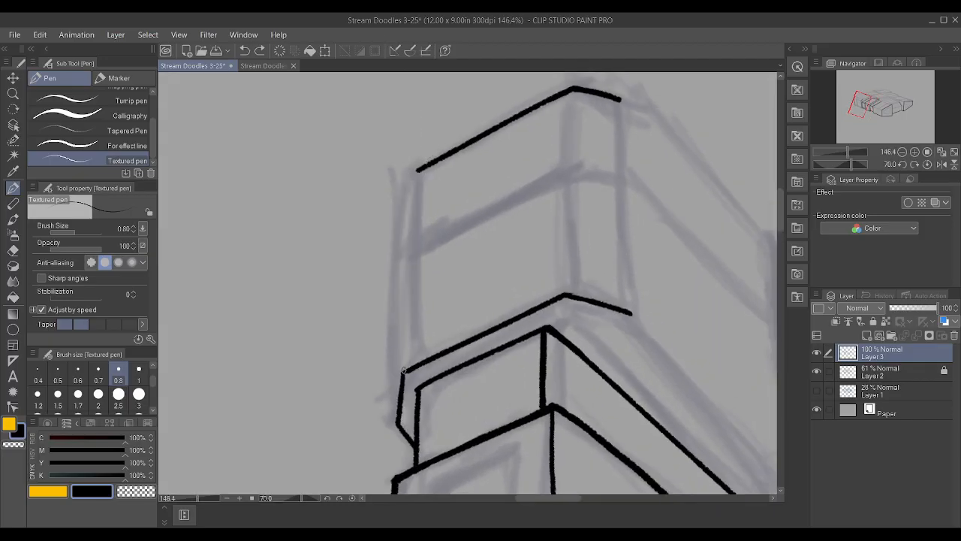
# Ink the outermost block's long bottom edge between its two vertical edges and trim the overshoot past the far corner
pyautogui.moveTo(404, 369); pyautogui.dragTo(417, 47)
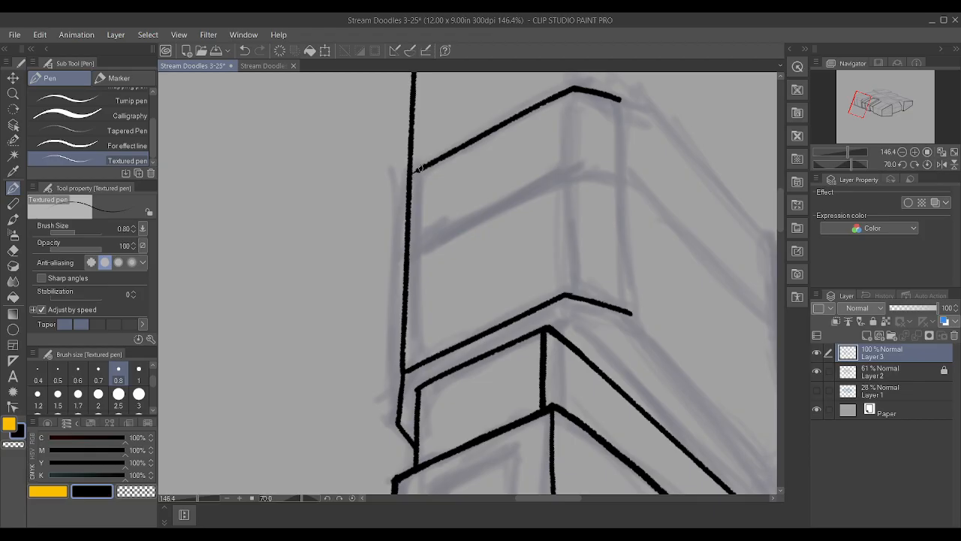
pyautogui.scroll(-2, 420, 173)
pyautogui.scroll(1, 423, 173)
pyautogui.moveTo(395, 103); pyautogui.dragTo(397, 181)
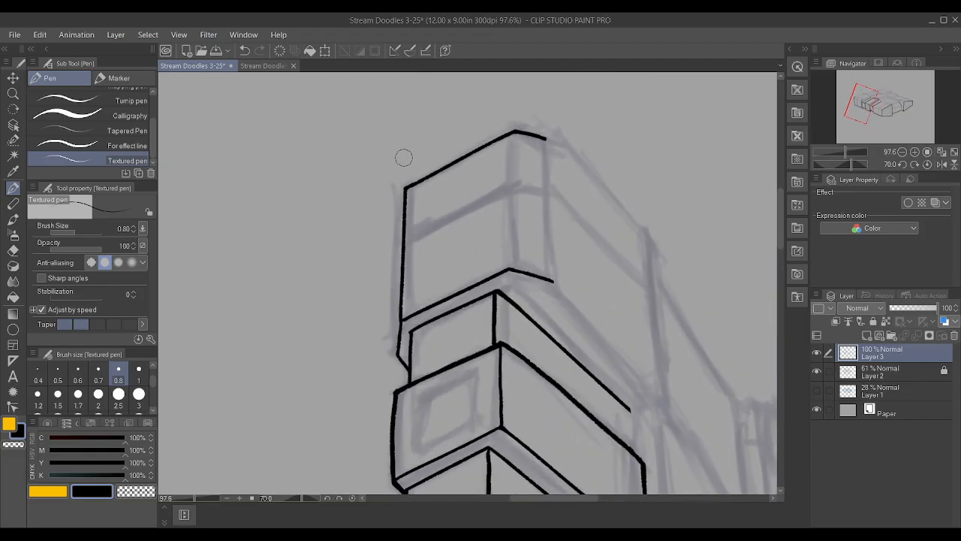
# Thicken the short bottom segment where the outermost block meets the outer side section
pyautogui.scroll(-1, 404, 154)
pyautogui.scroll(1, 420, 248)
pyautogui.scroll(2, 418, 268)
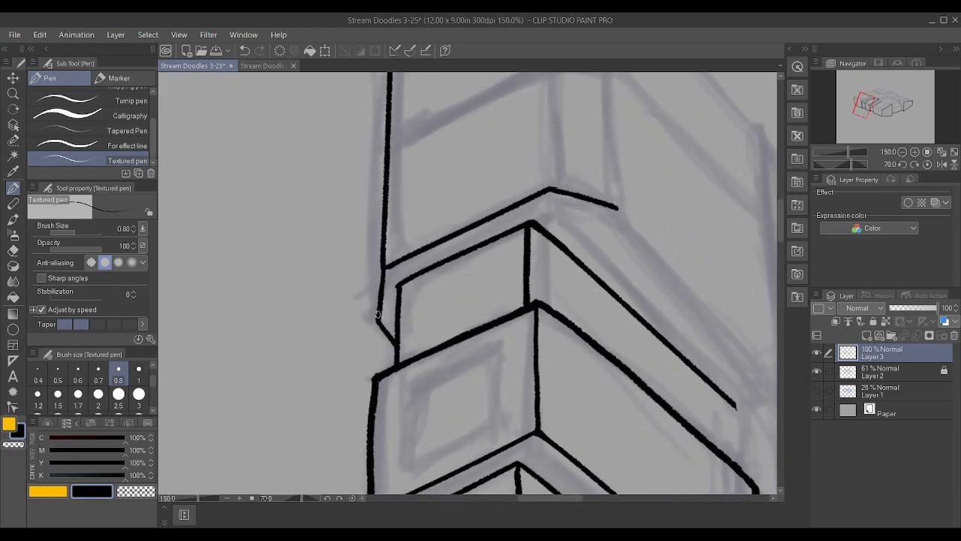
pyautogui.scroll(-1, 396, 273)
pyautogui.moveTo(452, 308); pyautogui.dragTo(487, 321)
pyautogui.scroll(2, 499, 353)
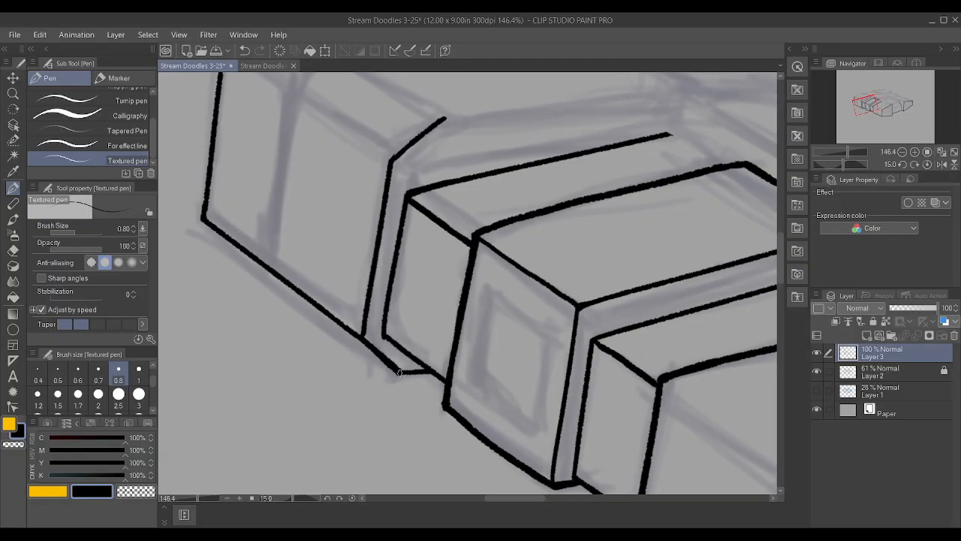
# Ink the outermost block's receding top edge on the side next to the outer side section, starting at the bevelled corner
pyautogui.scroll(-1, 449, 365)
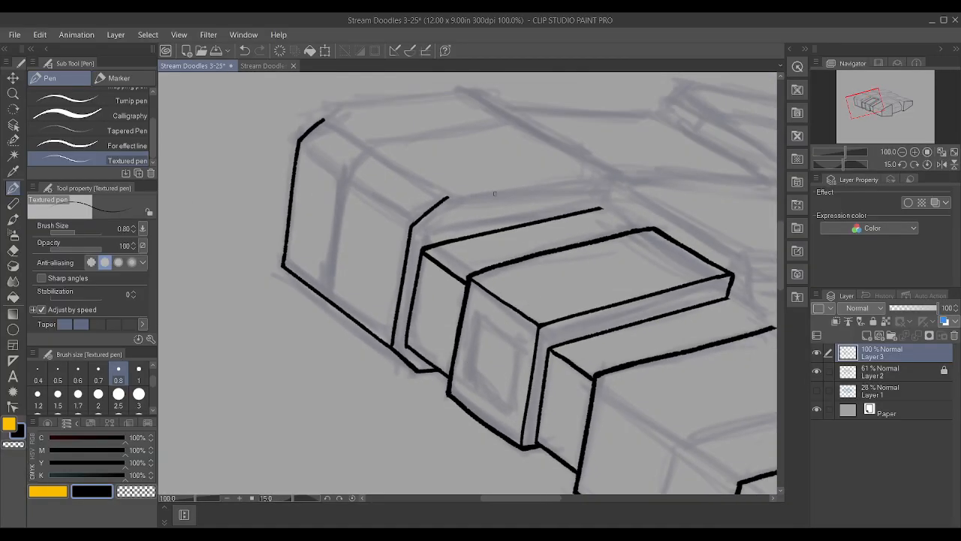
pyautogui.moveTo(438, 204); pyautogui.dragTo(591, 172)
pyautogui.moveTo(446, 189); pyautogui.dragTo(440, 192)
pyautogui.moveTo(323, 119)
pyautogui.mouseDown()
pyautogui.moveTo(451, 86)
pyautogui.moveTo(516, 84)
pyautogui.mouseUp()
pyautogui.hotkey('ctrl', 'z')
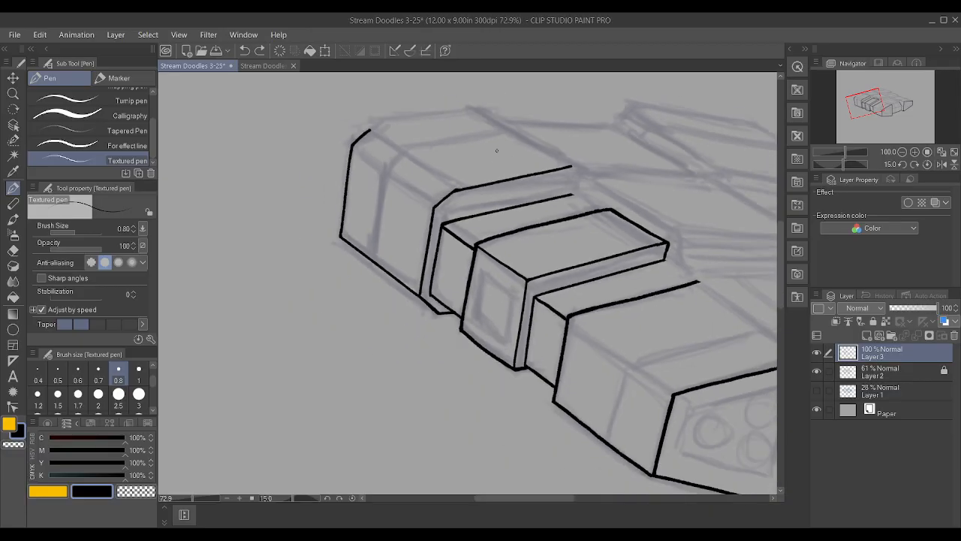
pyautogui.moveTo(323, 126)
pyautogui.mouseDown()
pyautogui.moveTo(512, 98)
pyautogui.moveTo(479, 100)
pyautogui.moveTo(498, 100)
pyautogui.moveTo(507, 78)
pyautogui.mouseUp()
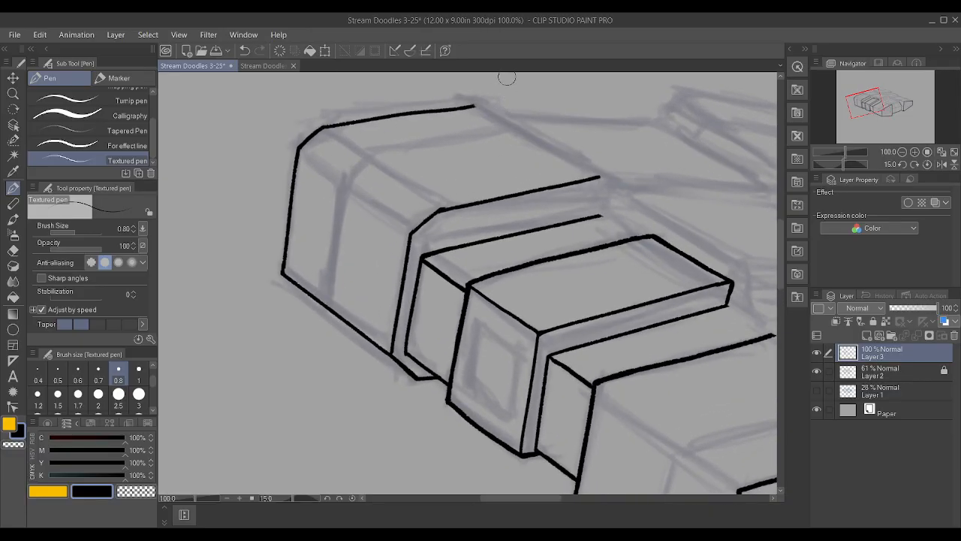
pyautogui.moveTo(537, 124); pyautogui.dragTo(288, 226)
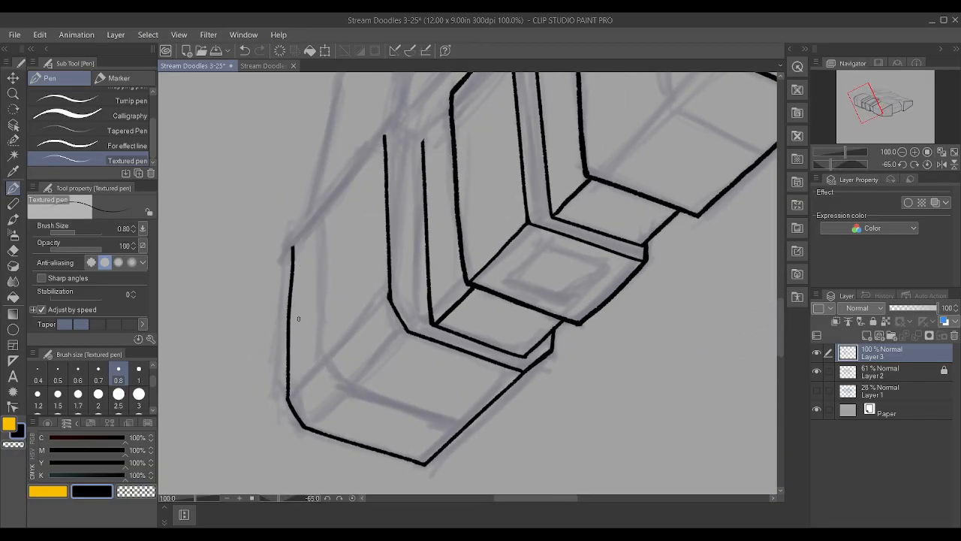
pyautogui.hotkey('ctrl', 'z')
pyautogui.moveTo(234, 348); pyautogui.dragTo(268, 322)
pyautogui.hotkey('ctrl', 'y')
pyautogui.hotkey('ctrl', 'z')
pyautogui.hotkey('ctrl', 'z')
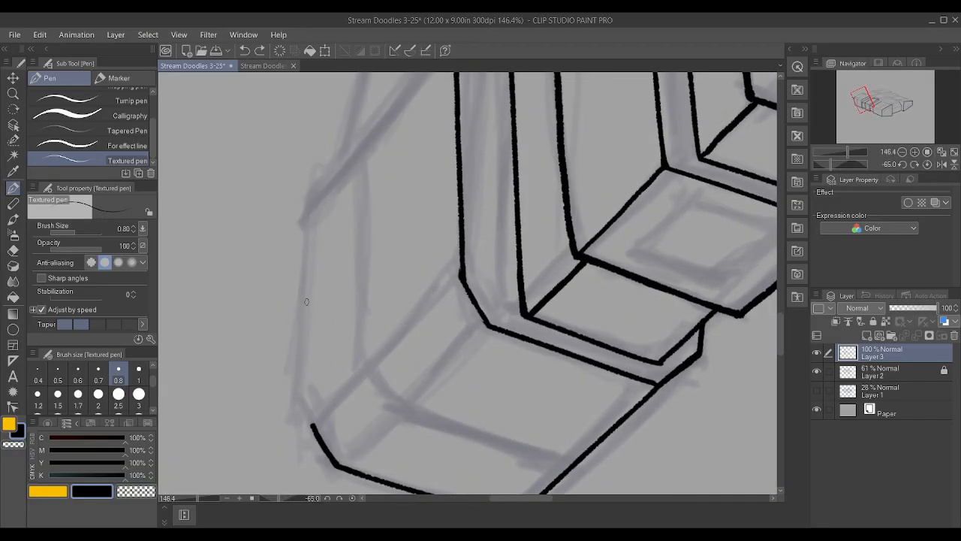
pyautogui.moveTo(311, 422); pyautogui.dragTo(356, 21)
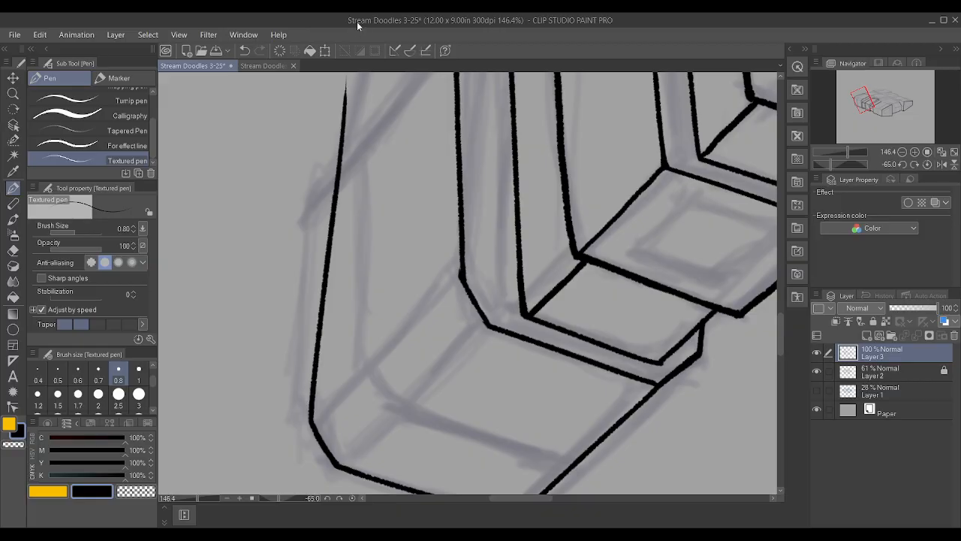
pyautogui.moveTo(436, 238); pyautogui.dragTo(443, 137)
pyautogui.hotkey('ctrl', 'z')
pyautogui.scroll(2, 441, 138)
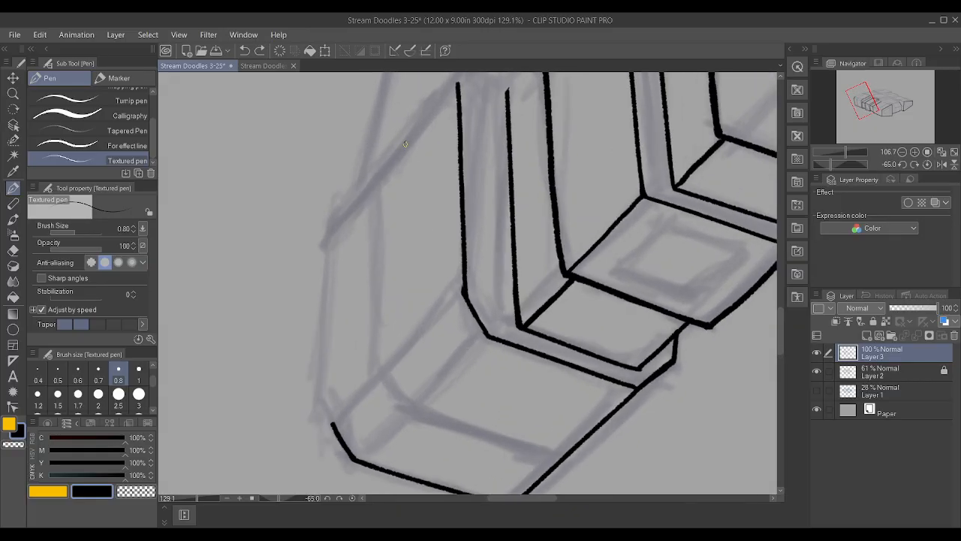
# Ink the outermost block's far receding top edge from its bevelled corner and trim the rear end to the sketched boundary
pyautogui.moveTo(331, 421); pyautogui.dragTo(367, 137)
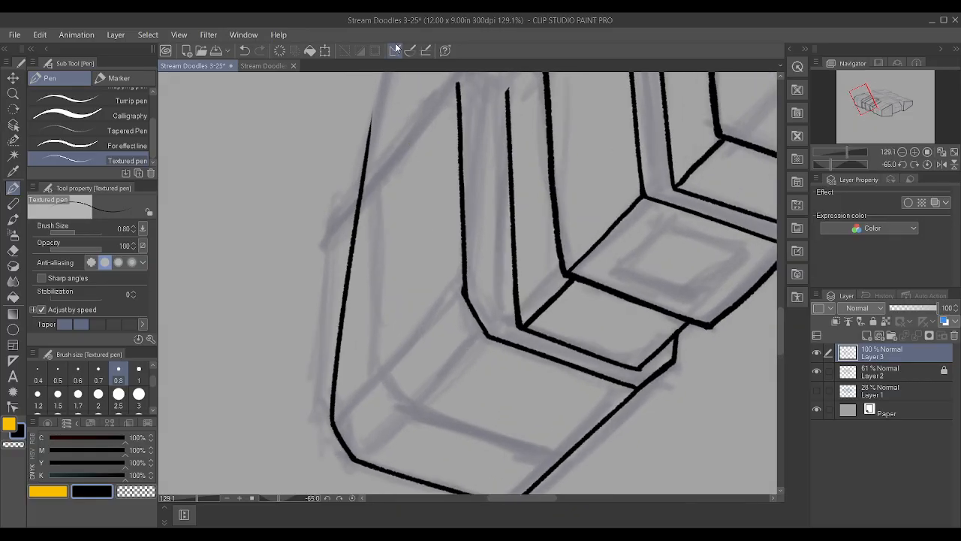
pyautogui.hotkey('ctrl', 'z')
pyautogui.hotkey('ctrl', 'y')
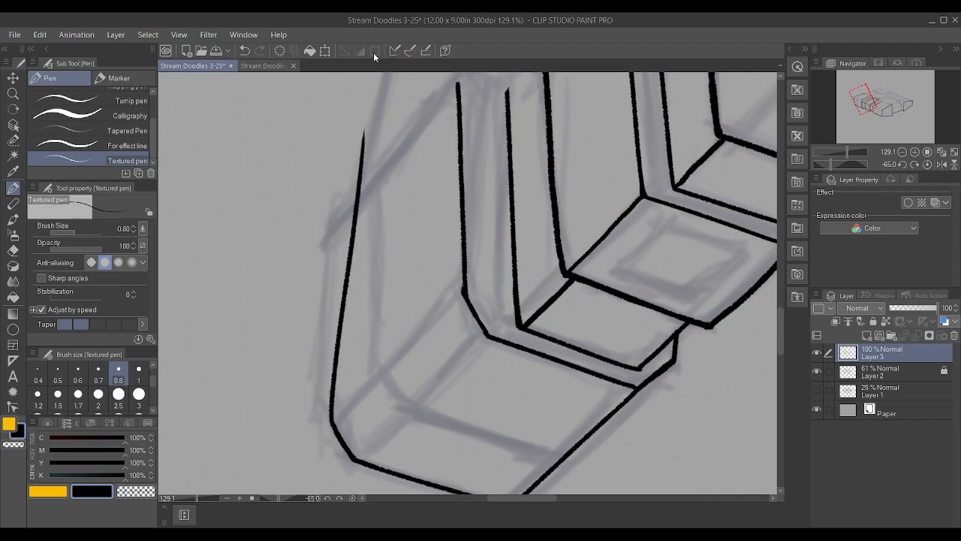
pyautogui.hotkey('ctrl', 'z')
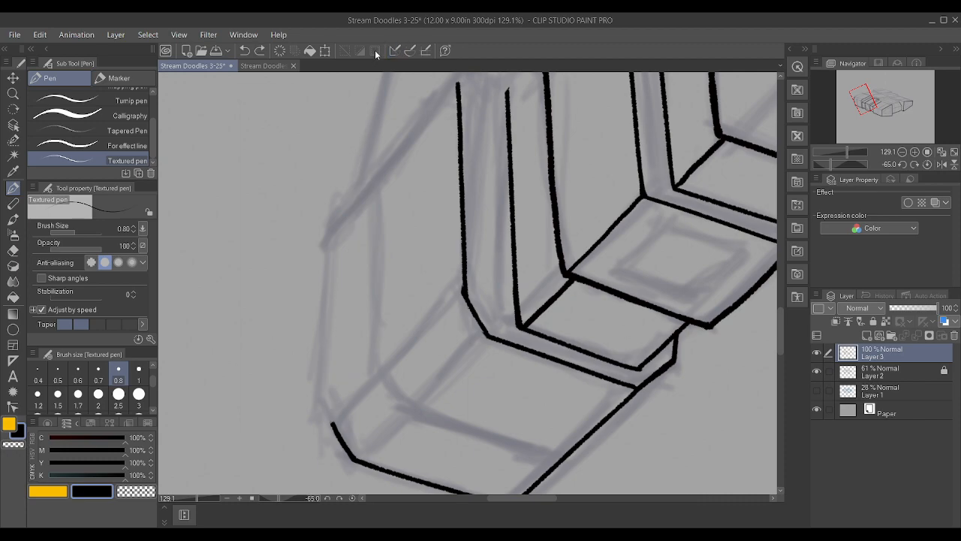
pyautogui.hotkey('ctrl', 'y')
pyautogui.moveTo(334, 173)
pyautogui.mouseDown()
pyautogui.moveTo(332, 199)
pyautogui.moveTo(344, 167)
pyautogui.moveTo(332, 199)
pyautogui.moveTo(345, 193)
pyautogui.mouseUp()
pyautogui.scroll(-2, 337, 229)
pyautogui.scroll(-1, 358, 231)
pyautogui.scroll(-15, 600, 165)
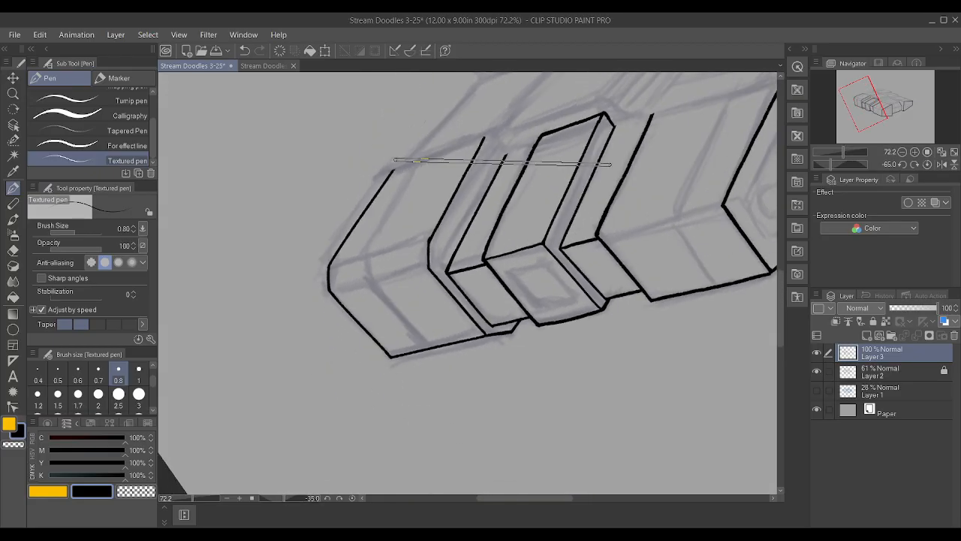
pyautogui.scroll(-1, 616, 146)
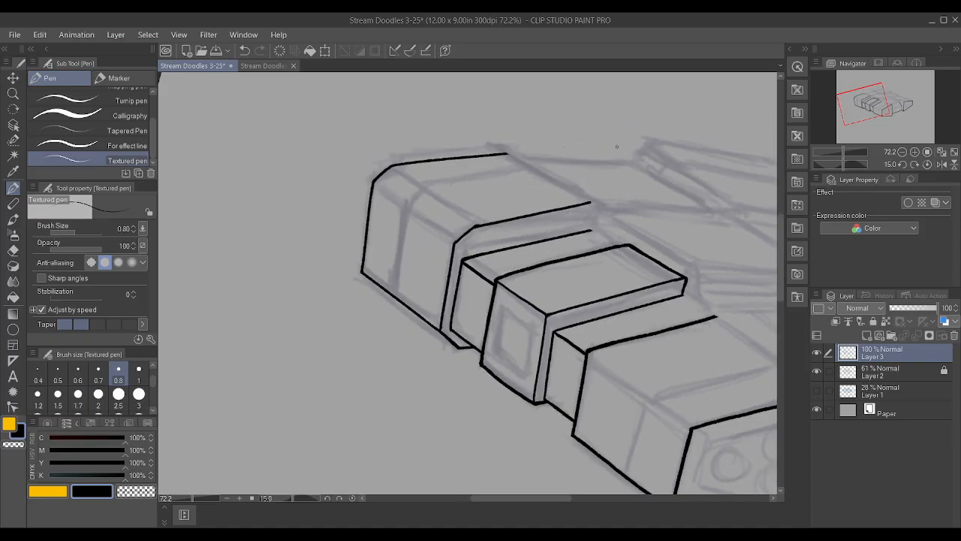
# Try to ink the front block's receding inner top edge from the corner of its three-circle face
pyautogui.scroll(-1, 665, 92)
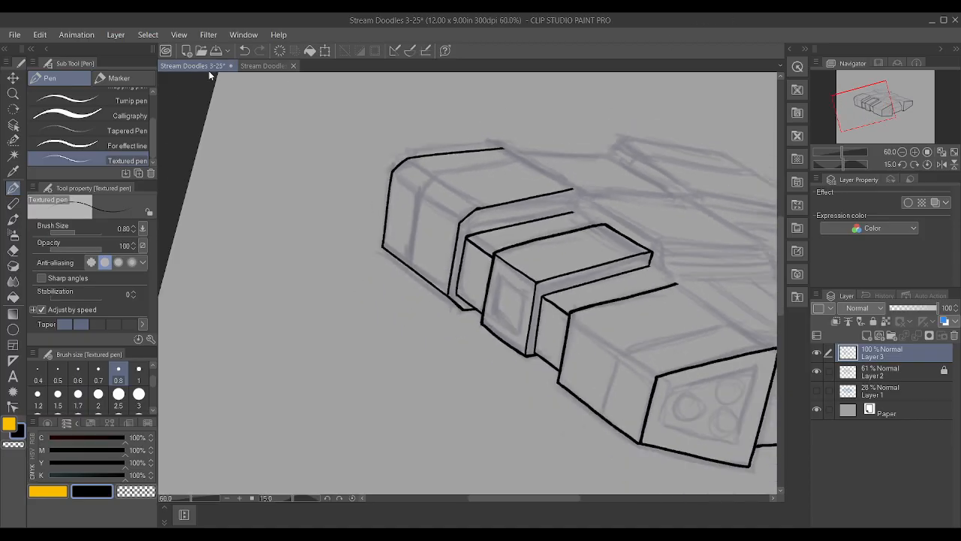
pyautogui.scroll(-1, 568, 214)
pyautogui.press('-')
pyautogui.press('-')
pyautogui.press('-')
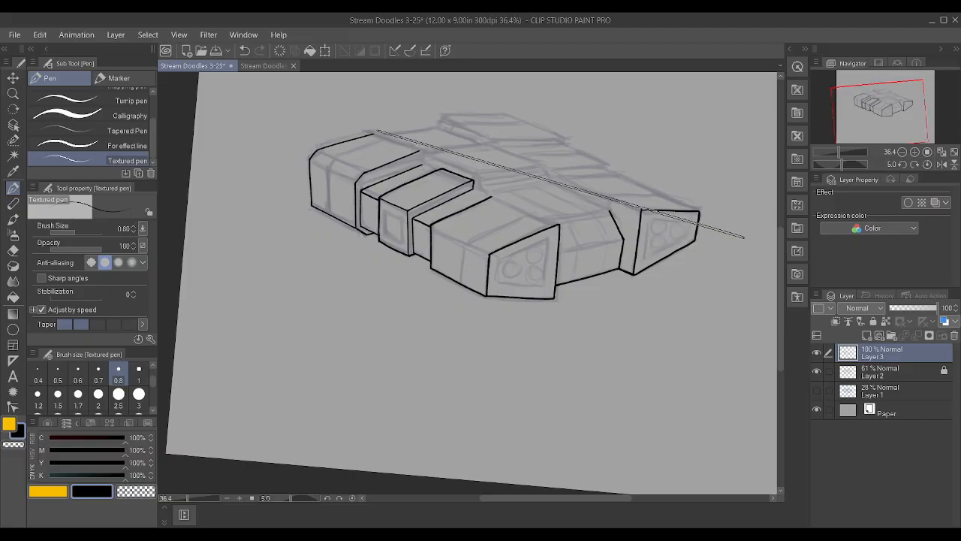
pyautogui.press('^')
pyautogui.press('^')
pyautogui.press('^')
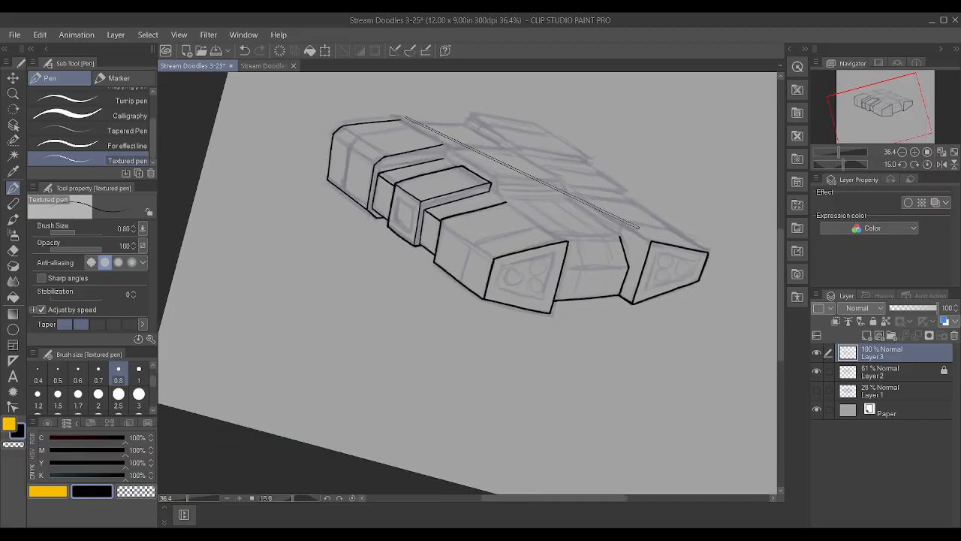
pyautogui.scroll(6, 640, 230)
pyautogui.scroll(5, 481, 193)
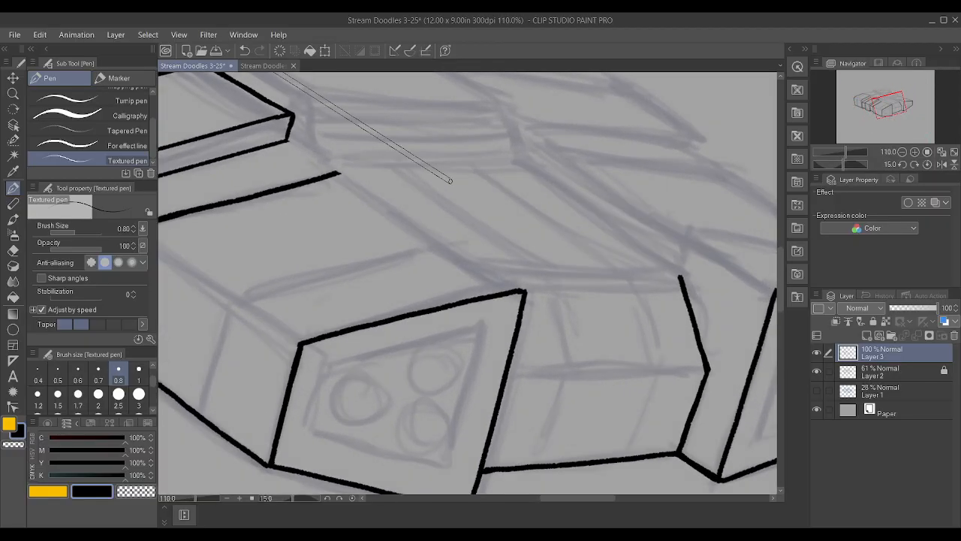
pyautogui.scroll(8, 451, 179)
pyautogui.scroll(2, 453, 180)
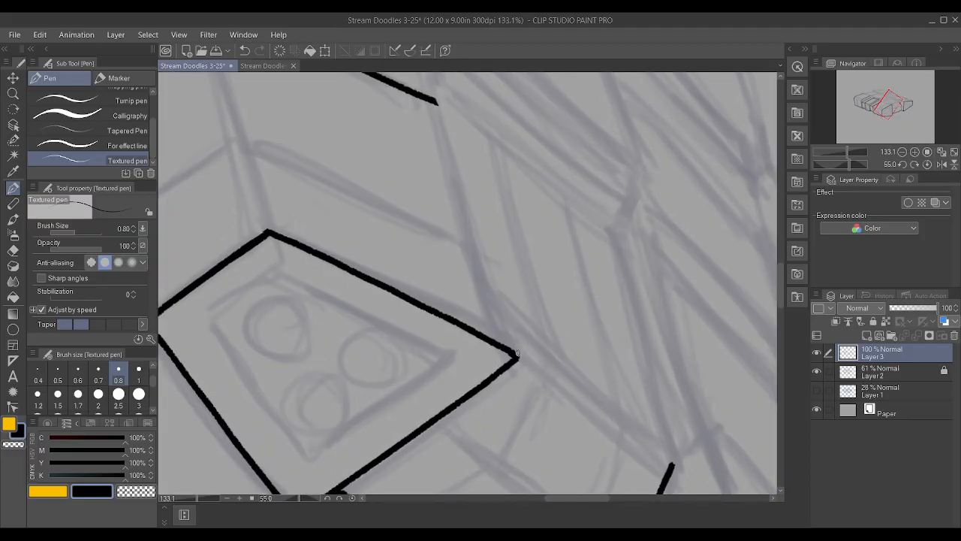
pyautogui.moveTo(516, 354); pyautogui.dragTo(439, 73)
pyautogui.scroll(-4, 577, 330)
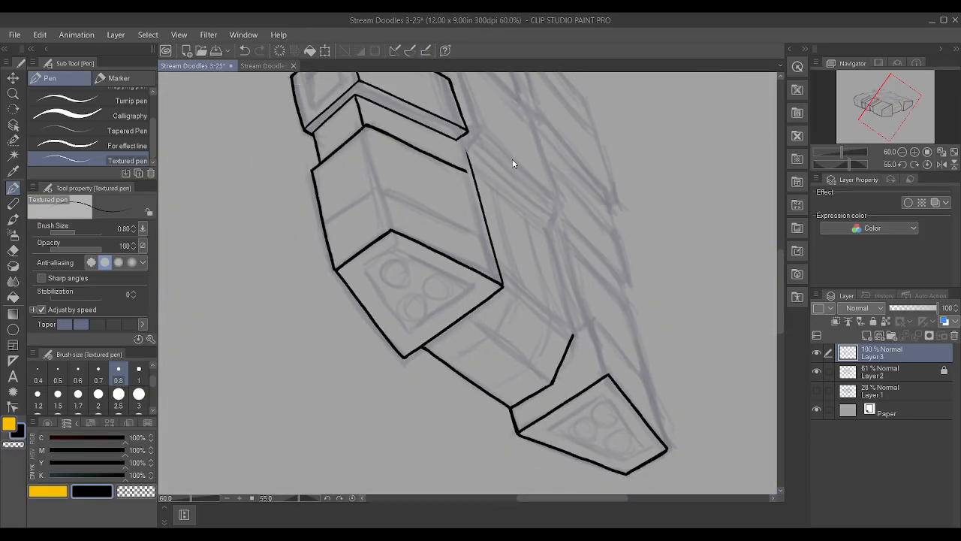
pyautogui.scroll(5, 481, 195)
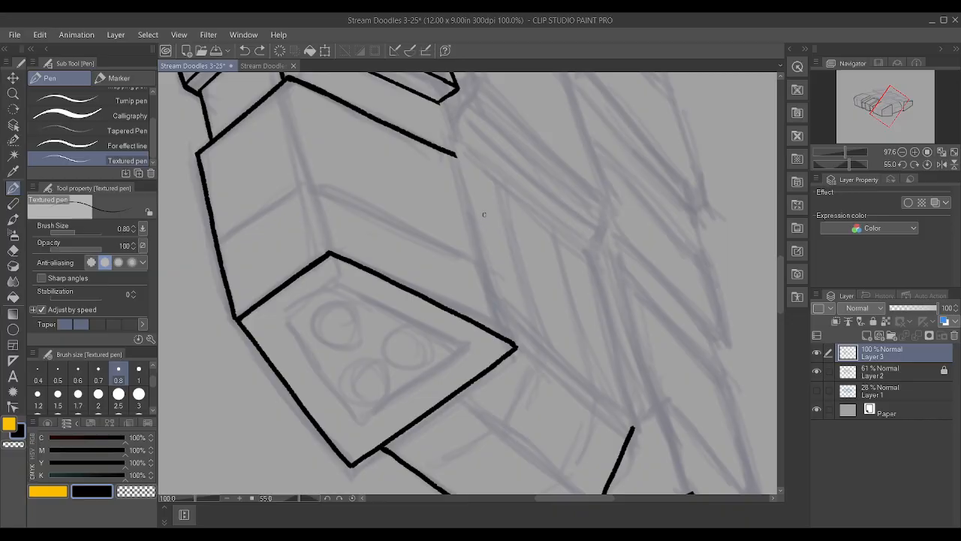
pyautogui.moveTo(512, 346); pyautogui.dragTo(450, 98)
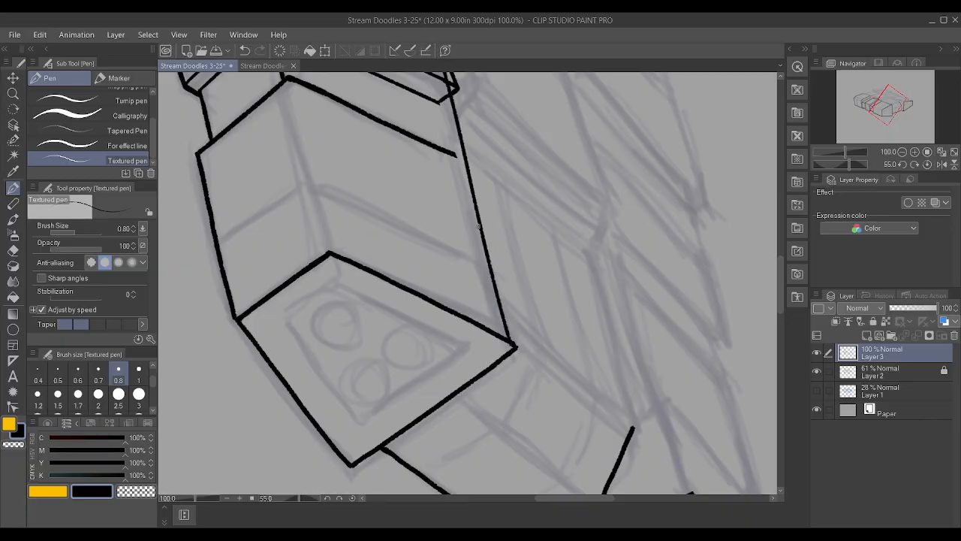
pyautogui.hotkey('ctrl', 'z')
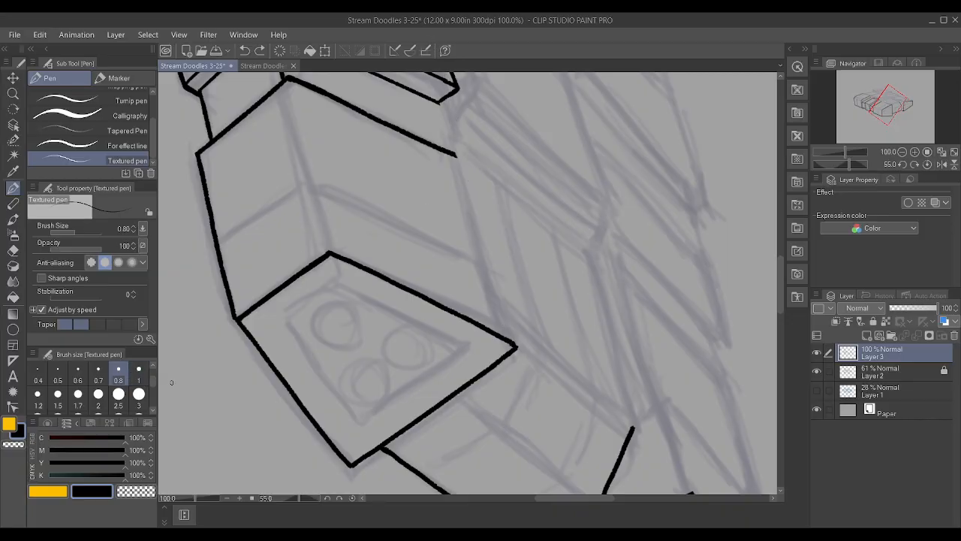
pyautogui.scroll(1, 532, 320)
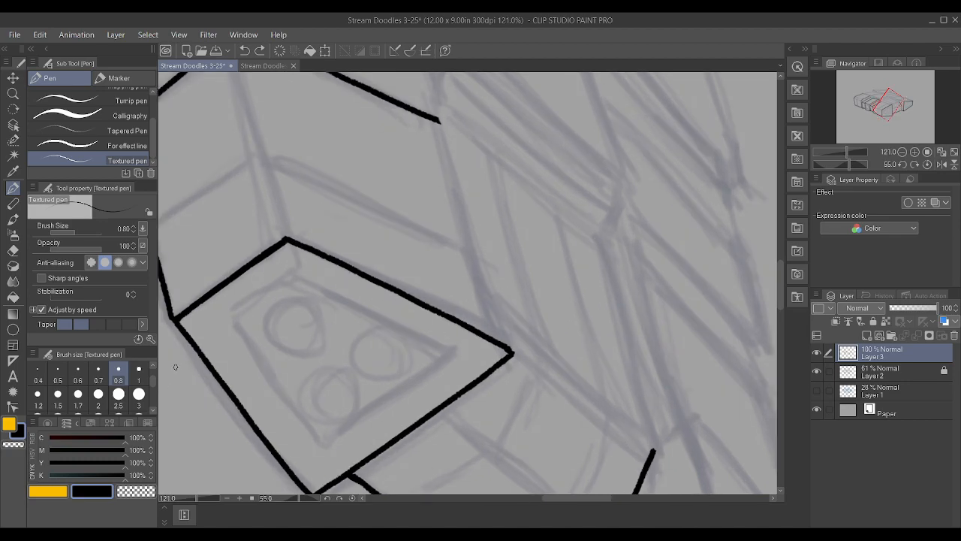
pyautogui.moveTo(500, 340); pyautogui.dragTo(444, 75)
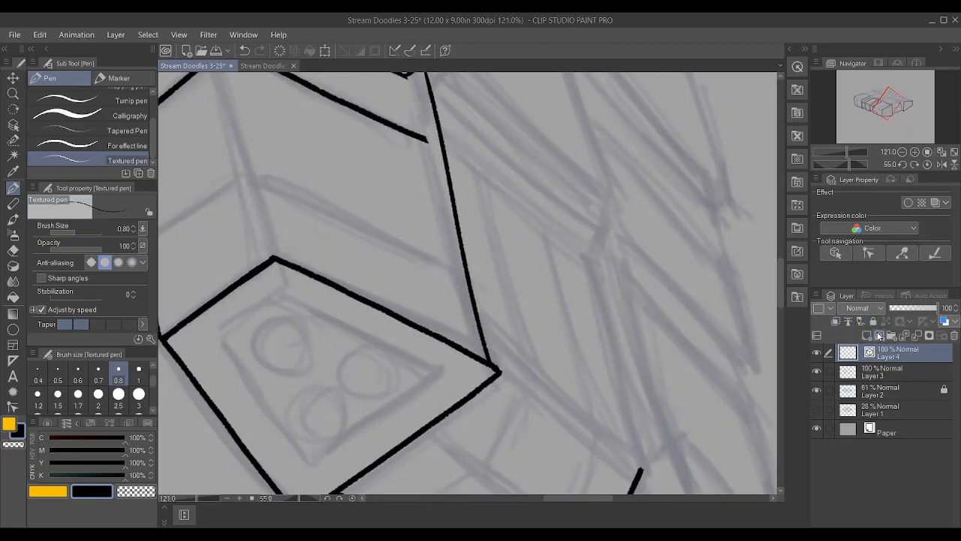
pyautogui.scroll(-1, 570, 247)
pyautogui.scroll(-1, 570, 247)
pyautogui.hotkey('ctrl', 'z')
# Create vector Layer 4 above Layer 3 and ink the front block's receding inner top edge on it
pyautogui.click(867, 335)
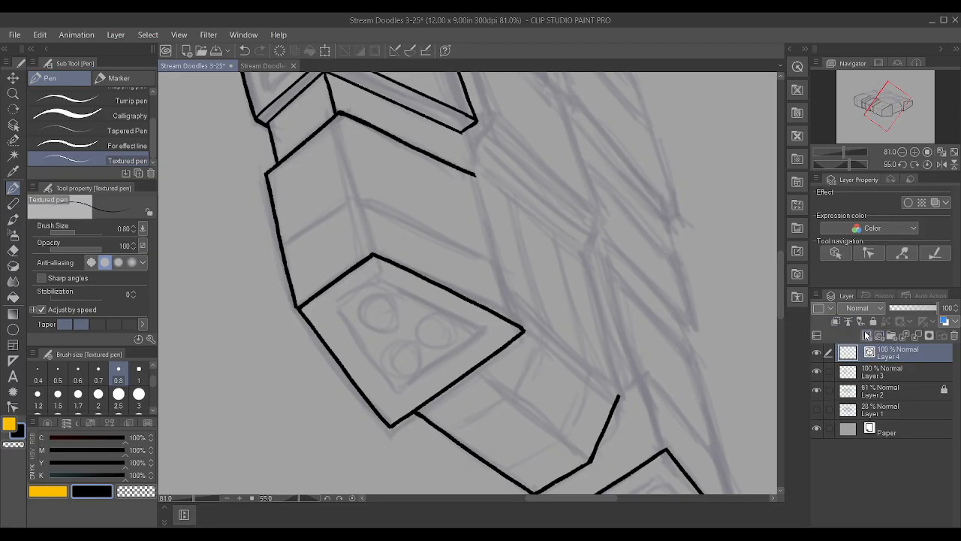
pyautogui.moveTo(522, 333); pyautogui.dragTo(415, 24)
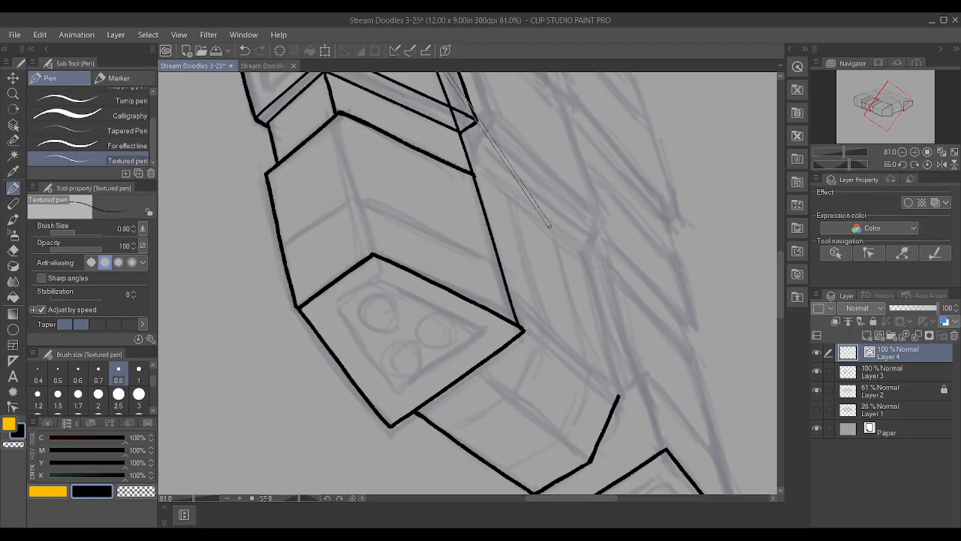
pyautogui.press('-')
pyautogui.press('-')
pyautogui.press('-')
pyautogui.press('-')
pyautogui.press('-')
pyautogui.press('-')
pyautogui.press('-')
pyautogui.press('-')
pyautogui.press('-')
pyautogui.press('-')
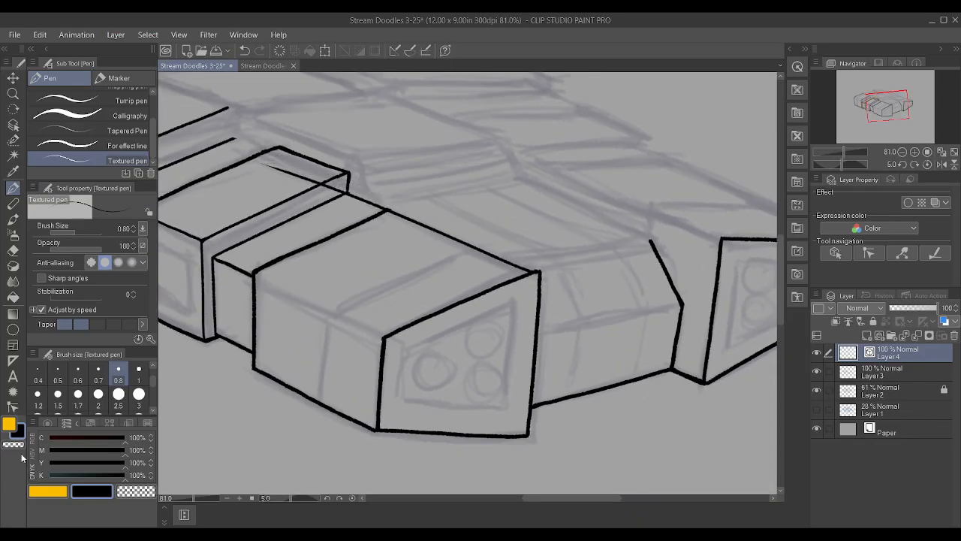
# Straighten the front block's inner top edge by removing intermediate control points, fitting its ends to the recessed section's rear corner and the front face's corner
pyautogui.click(13, 406)
pyautogui.moveTo(257, 167); pyautogui.dragTo(348, 194)
pyautogui.keyDown('alt'); pyautogui.click(459, 241); pyautogui.keyUp('alt')
pyautogui.keyDown('alt'); pyautogui.click(511, 263); pyautogui.keyUp('alt')
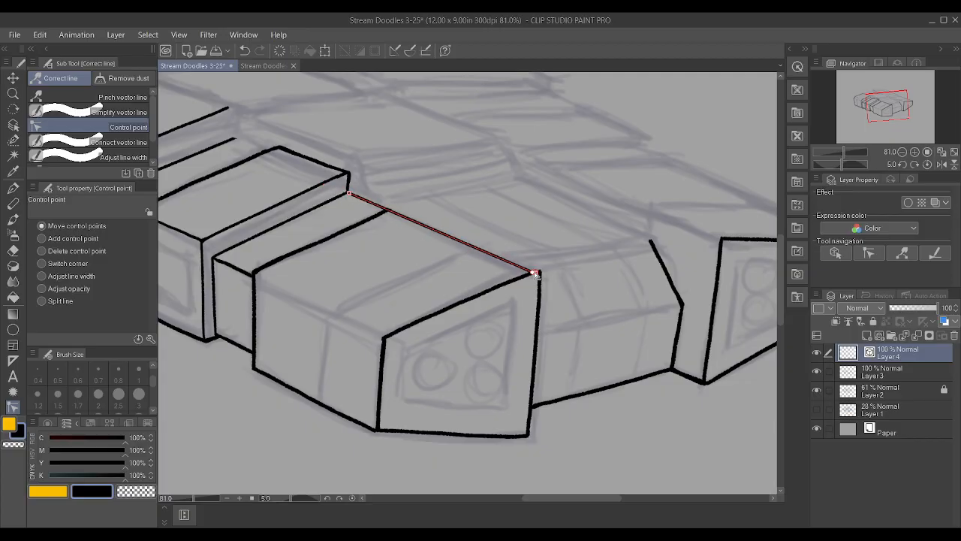
pyautogui.keyDown('alt'); pyautogui.click(533, 272); pyautogui.keyUp('alt')
pyautogui.moveTo(535, 272); pyautogui.dragTo(540, 272)
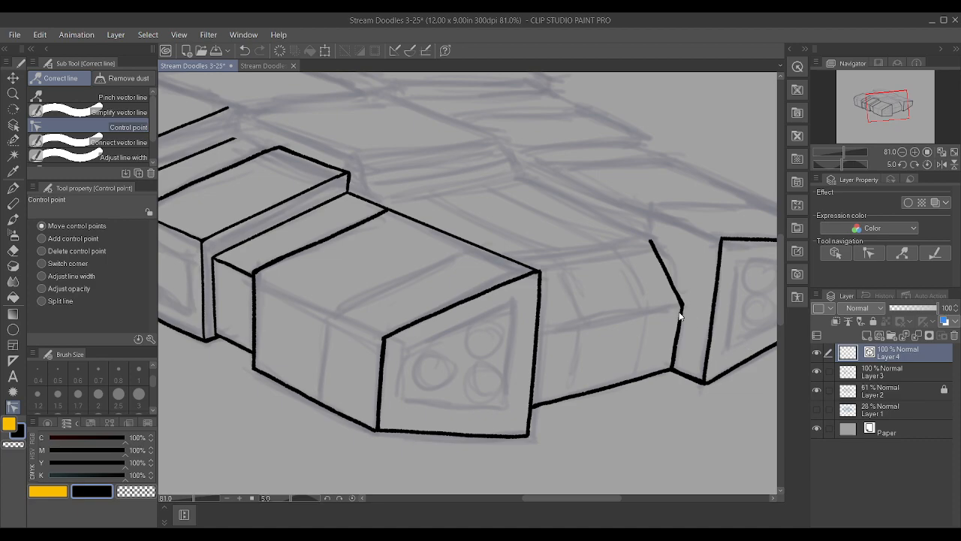
pyautogui.scroll(-2, 652, 295)
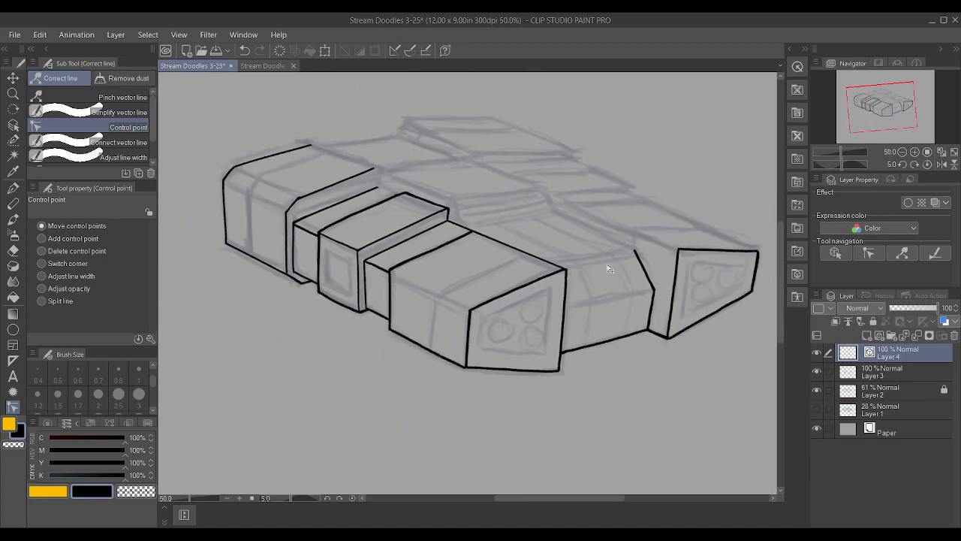
pyautogui.press('p')
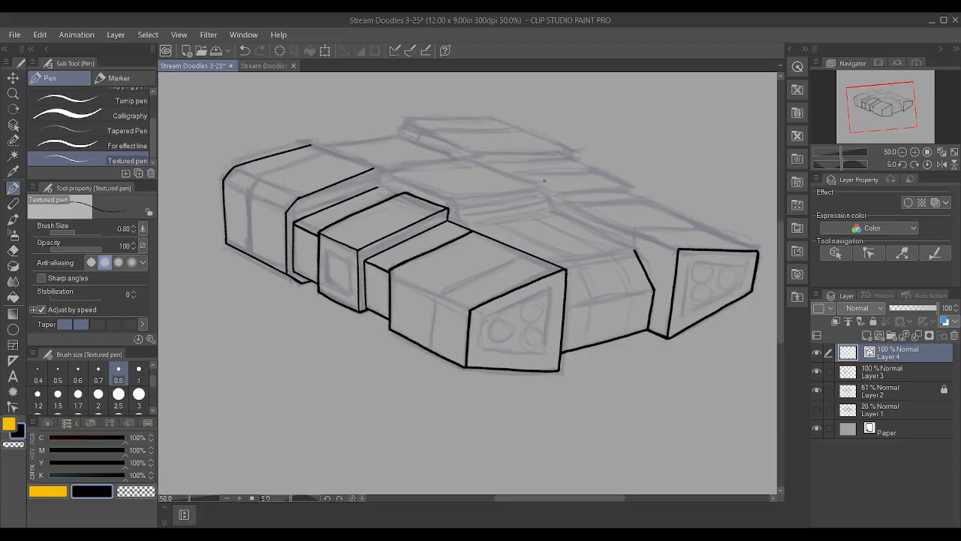
pyautogui.scroll(2, 398, 147)
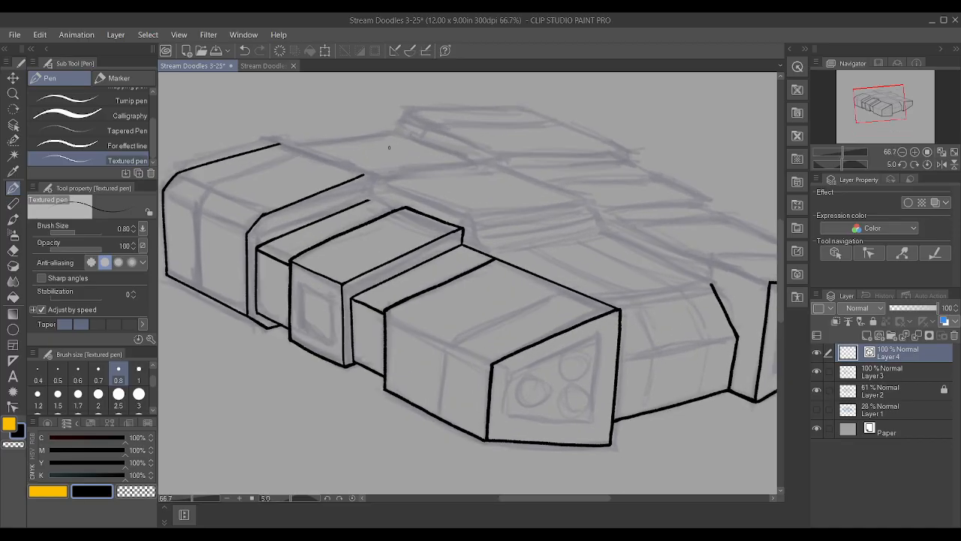
pyautogui.scroll(1, 244, 261)
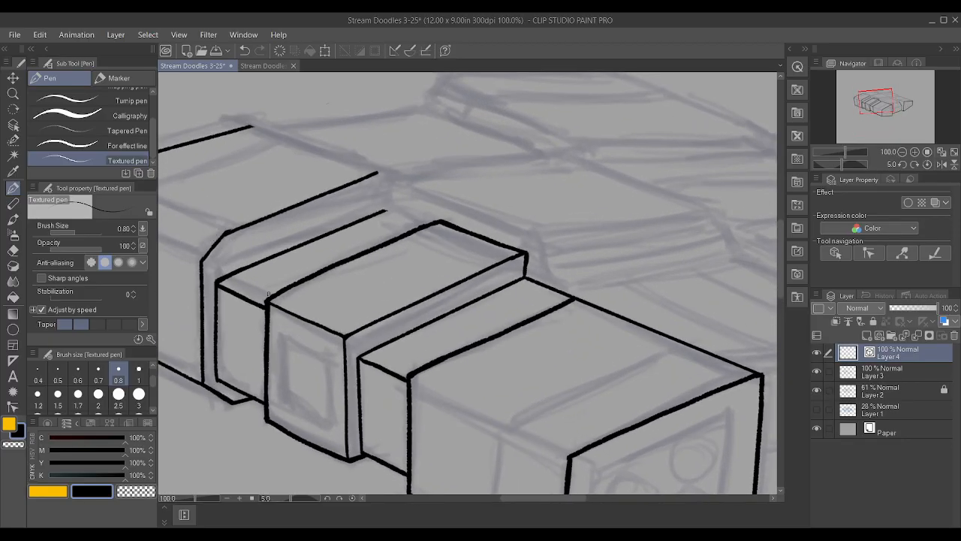
pyautogui.click(891, 382)
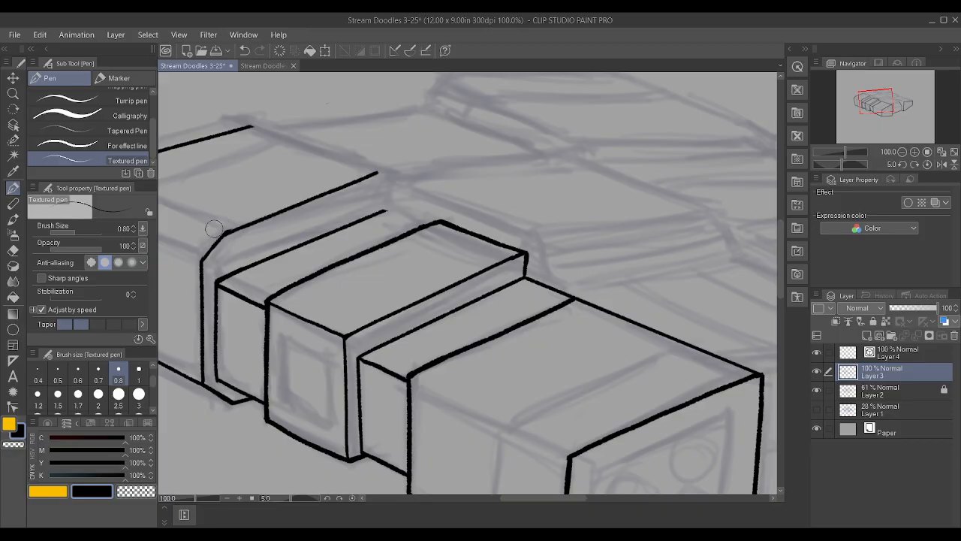
pyautogui.scroll(-3, 138, 396)
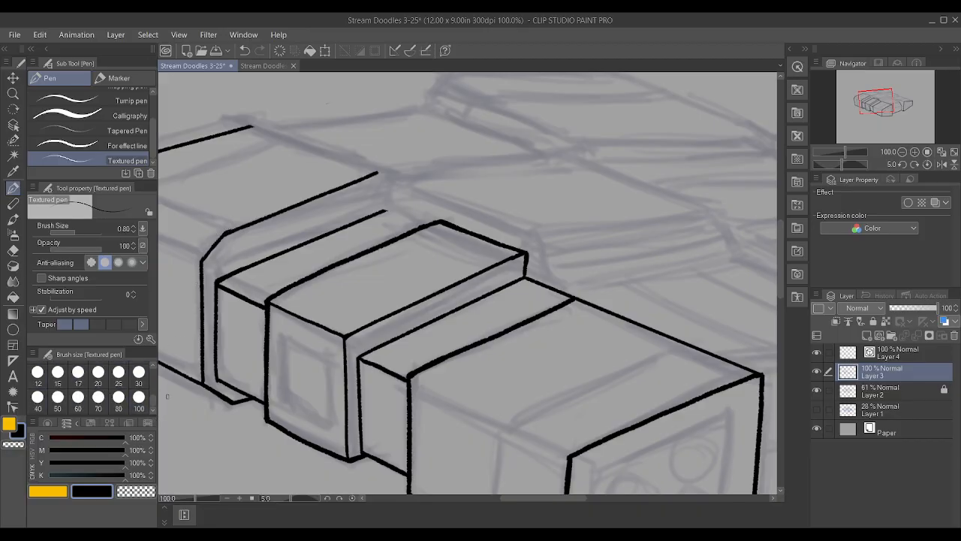
pyautogui.scroll(-6, 248, 420)
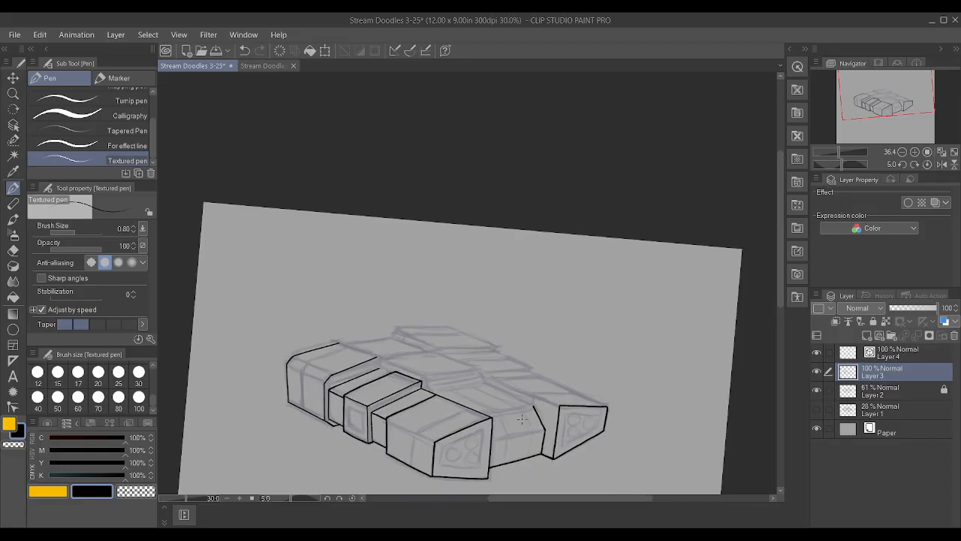
pyautogui.scroll(2, 581, 464)
pyautogui.scroll(1, 546, 467)
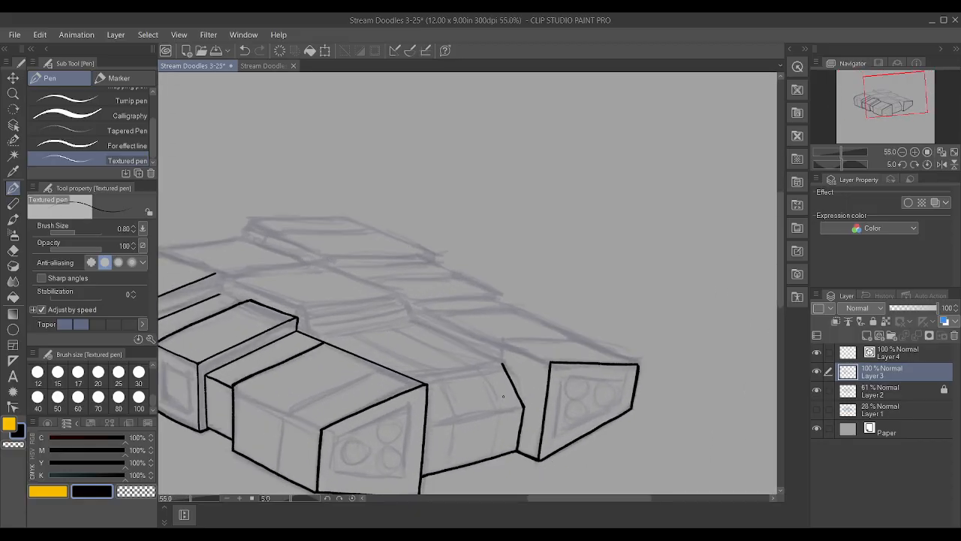
# Set the Textured pen's brush size to 1 and ink the far block's inner receding top edge on Layer 4
pyautogui.click(911, 356)
pyautogui.moveTo(419, 306); pyautogui.dragTo(579, 361)
pyautogui.hotkey('ctrl', 'z')
pyautogui.scroll(3, 103, 410)
pyautogui.scroll(1, 103, 406)
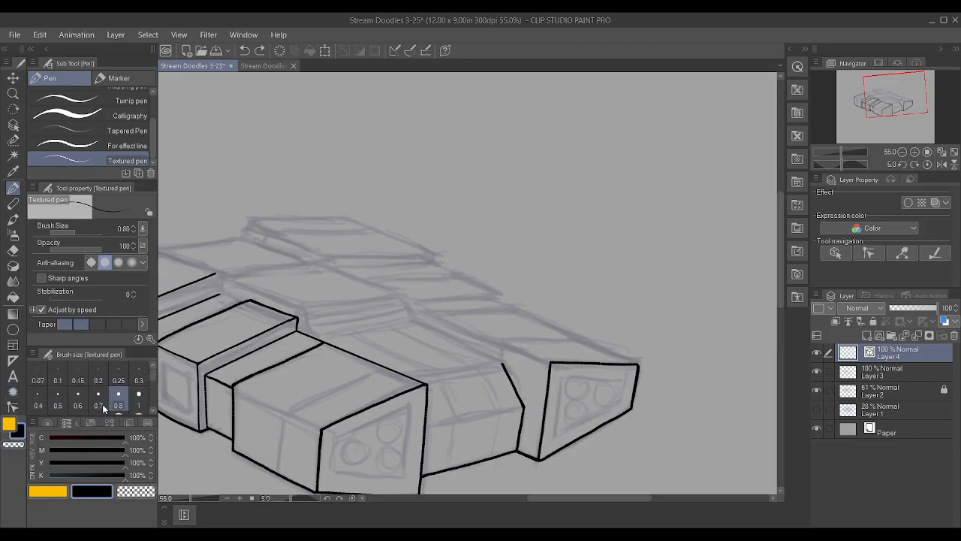
pyautogui.click(139, 394)
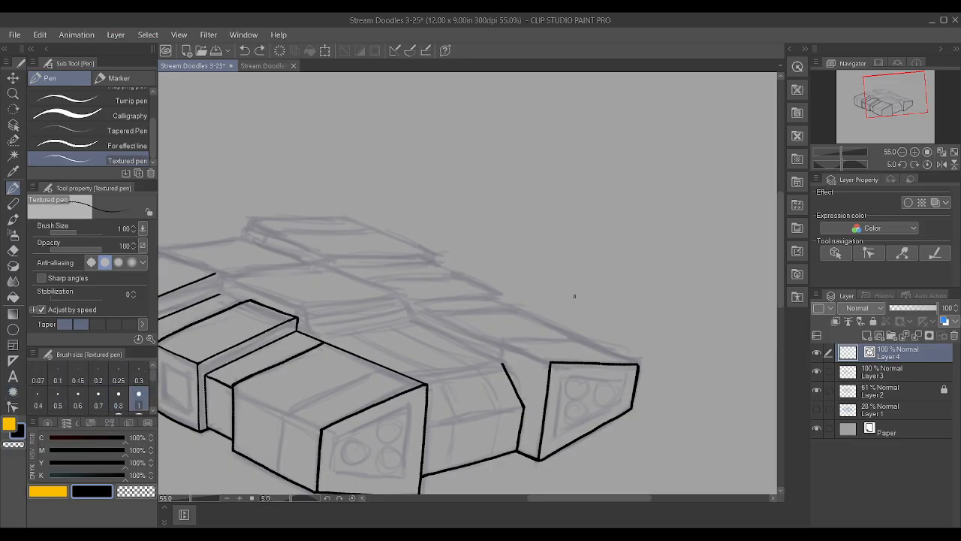
pyautogui.moveTo(412, 308); pyautogui.dragTo(551, 362)
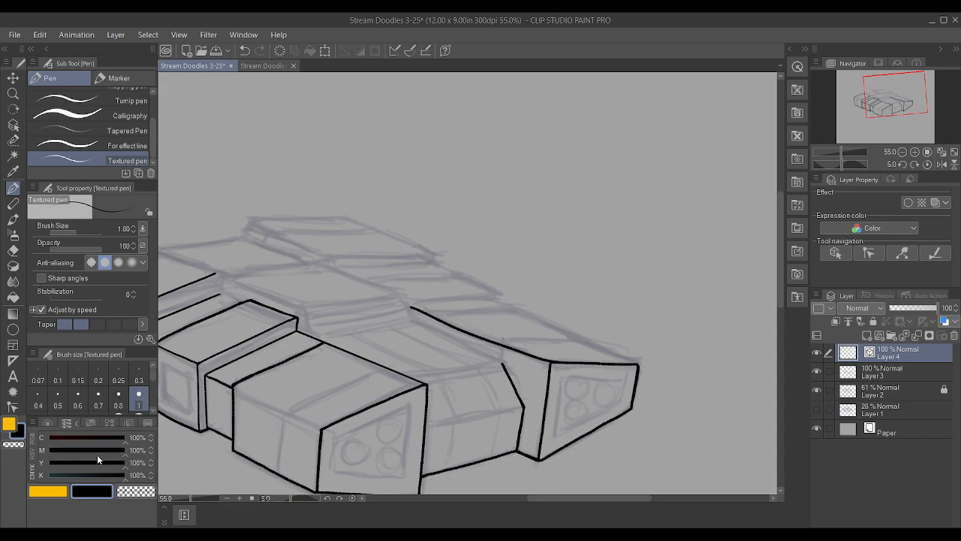
# Straighten the far block's inner top edge by removing intermediate control points, ending it at the front face's corner, and adjust its rear end
pyautogui.press('alt')
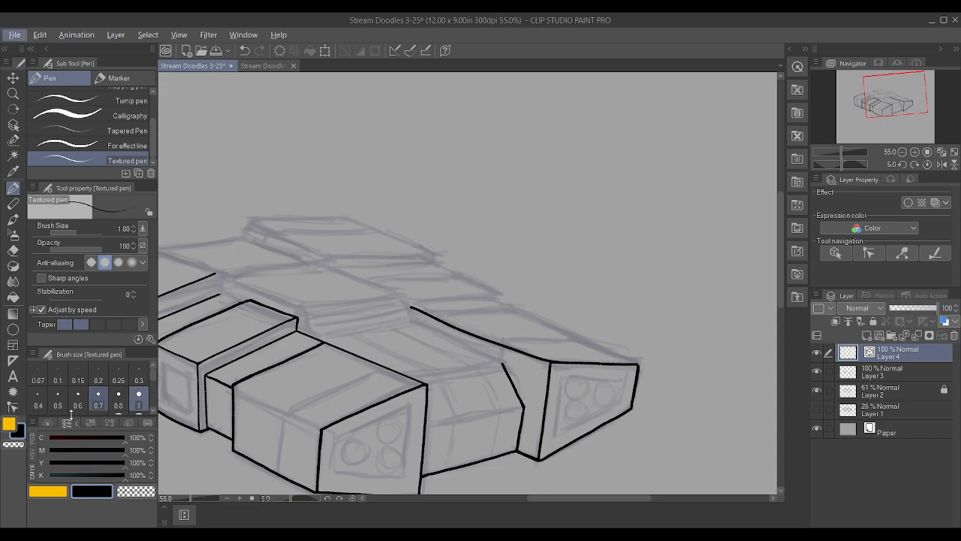
pyautogui.click(13, 407)
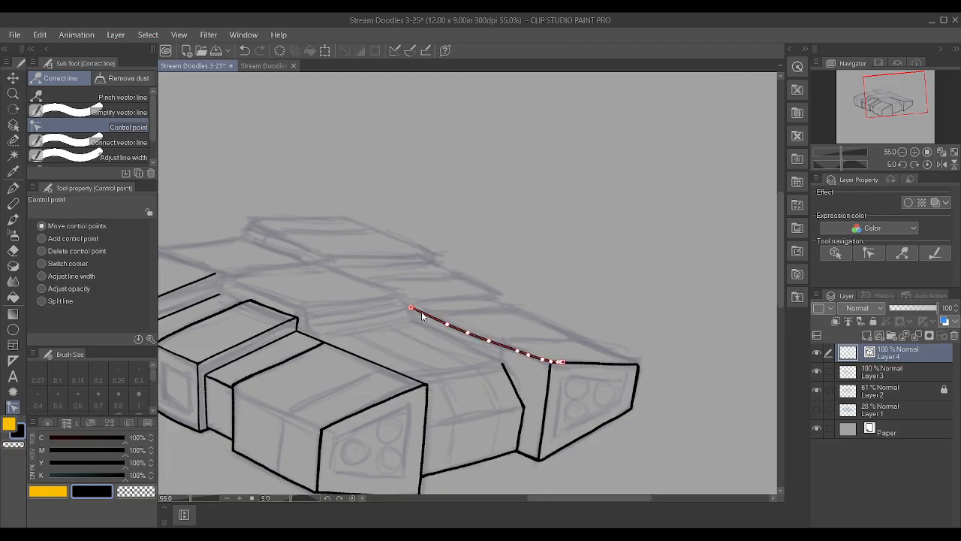
pyautogui.keyDown('alt'); pyautogui.click(446, 324); pyautogui.keyUp('alt')
pyautogui.keyDown('alt'); pyautogui.click(467, 332); pyautogui.keyUp('alt')
pyautogui.keyDown('alt'); pyautogui.click(488, 340); pyautogui.keyUp('alt')
pyautogui.keyDown('alt'); pyautogui.click(517, 350); pyautogui.keyUp('alt')
pyautogui.keyDown('alt'); pyautogui.click(528, 355); pyautogui.keyUp('alt')
pyautogui.keyDown('alt'); pyautogui.click(543, 360); pyautogui.keyUp('alt')
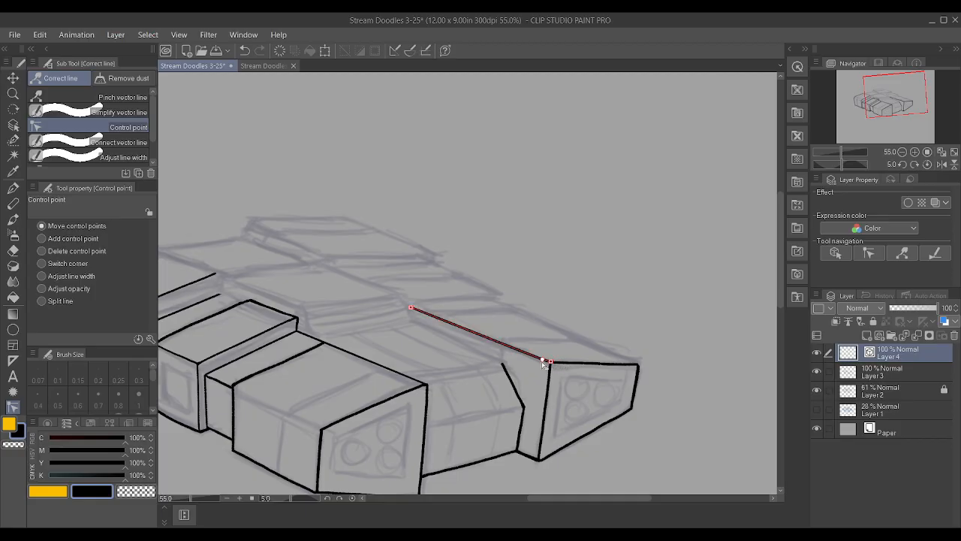
pyautogui.keyDown('alt'); pyautogui.click(418, 310); pyautogui.keyUp('alt')
pyautogui.moveTo(411, 308); pyautogui.dragTo(412, 309)
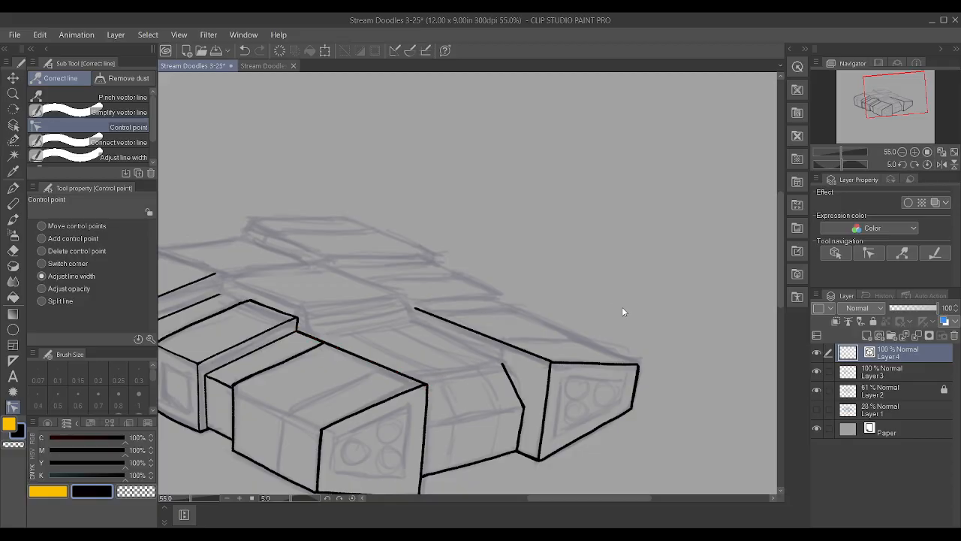
# Ink the far block's outer receding top edge and straighten it by removing extra control points, ending it at the front face's outer corner
pyautogui.press('p')
pyautogui.moveTo(472, 295); pyautogui.dragTo(646, 366)
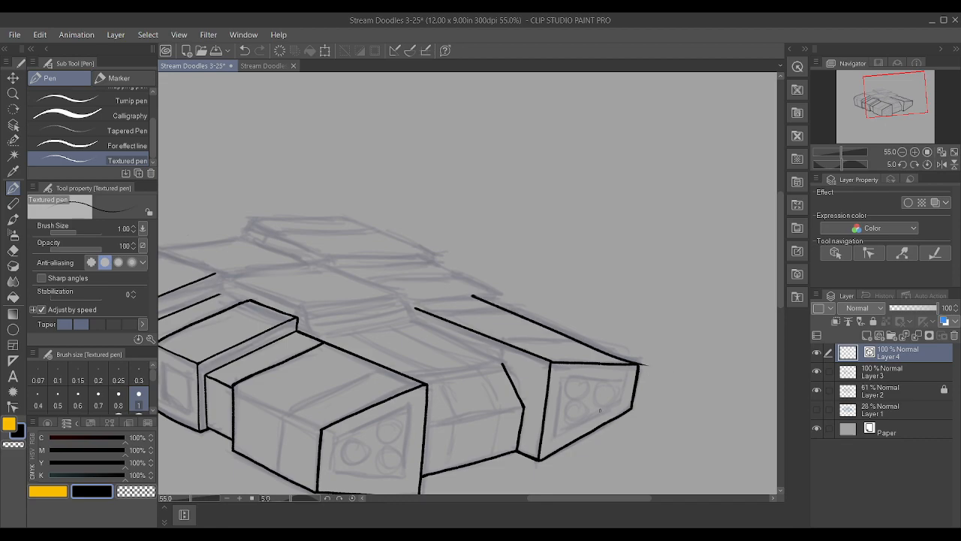
pyautogui.click(13, 391)
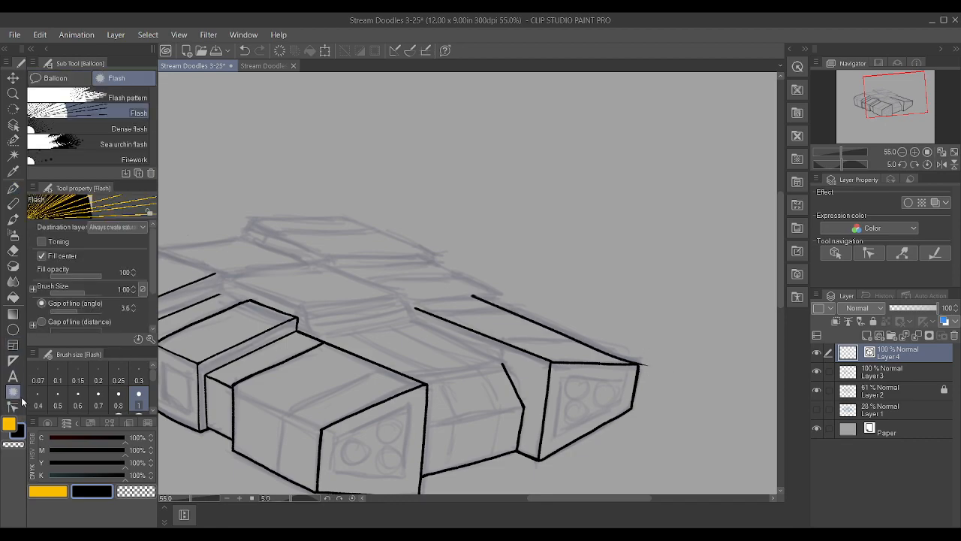
pyautogui.click(14, 406)
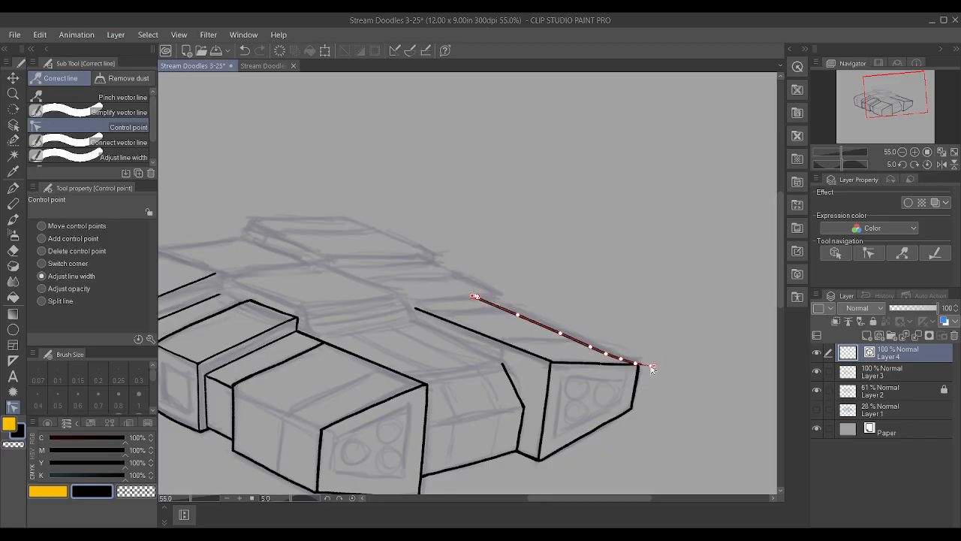
pyautogui.moveTo(652, 368); pyautogui.dragTo(635, 364)
pyautogui.click(620, 359)
pyautogui.click(590, 347)
pyautogui.click(606, 354)
pyautogui.click(560, 334)
pyautogui.click(518, 315)
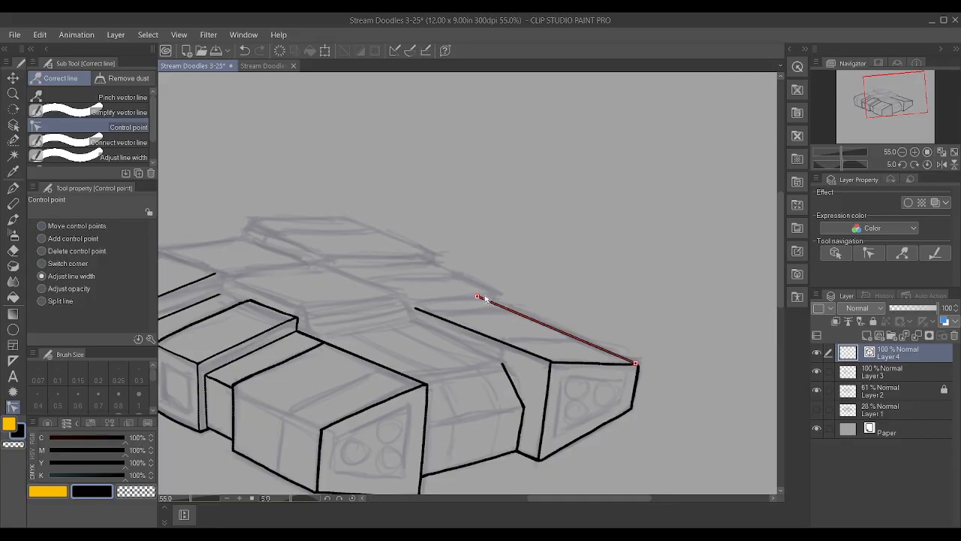
# Move the rear end of the far block's outer top edge forward and ink a short vertical riser from it on Layer 3
pyautogui.click(46, 226)
pyautogui.moveTo(474, 295); pyautogui.dragTo(497, 305)
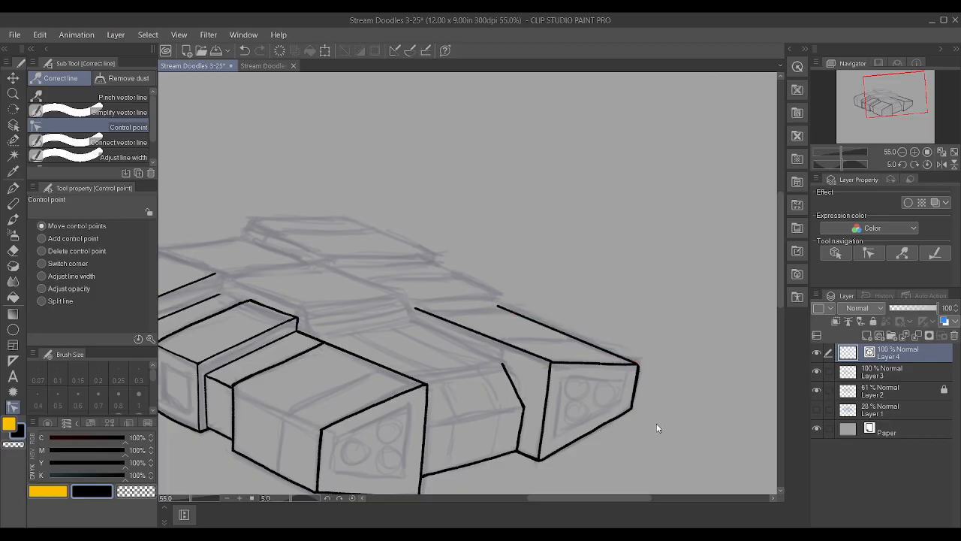
pyautogui.press('p')
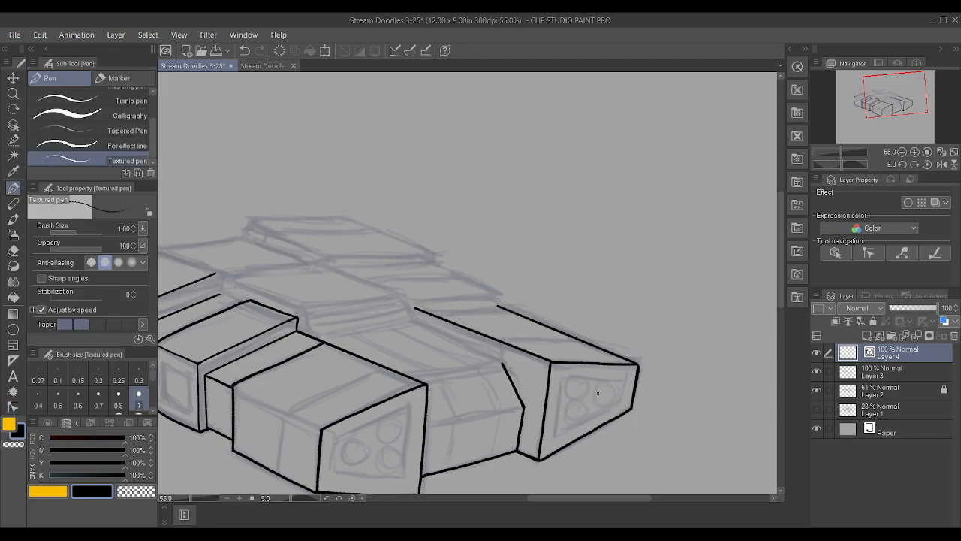
pyautogui.click(877, 383)
pyautogui.scroll(1, 331, 237)
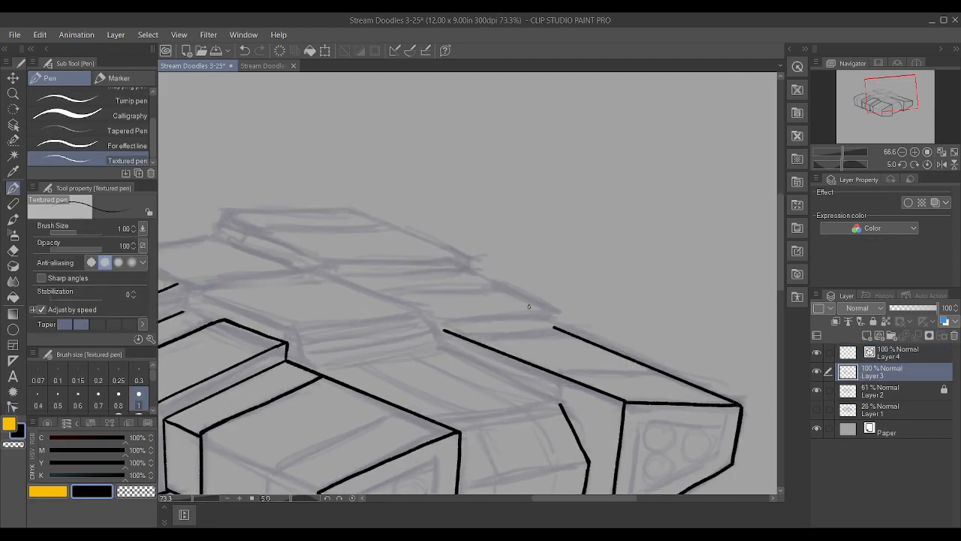
pyautogui.moveTo(552, 328); pyautogui.dragTo(552, 309)
pyautogui.moveTo(436, 314); pyautogui.dragTo(569, 315)
pyautogui.hotkey('ctrl', 'z')
pyautogui.moveTo(432, 314); pyautogui.dragTo(560, 307)
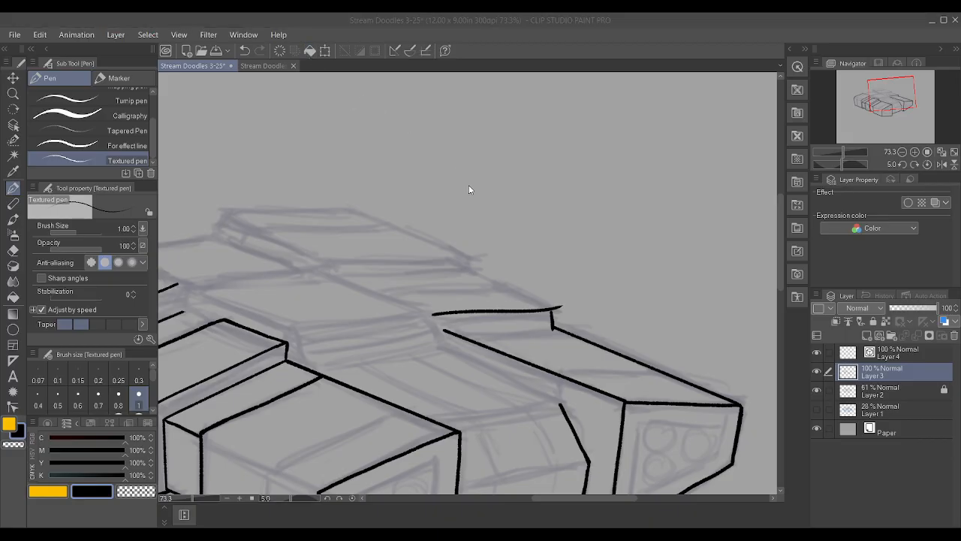
pyautogui.hotkey('ctrl', 'z')
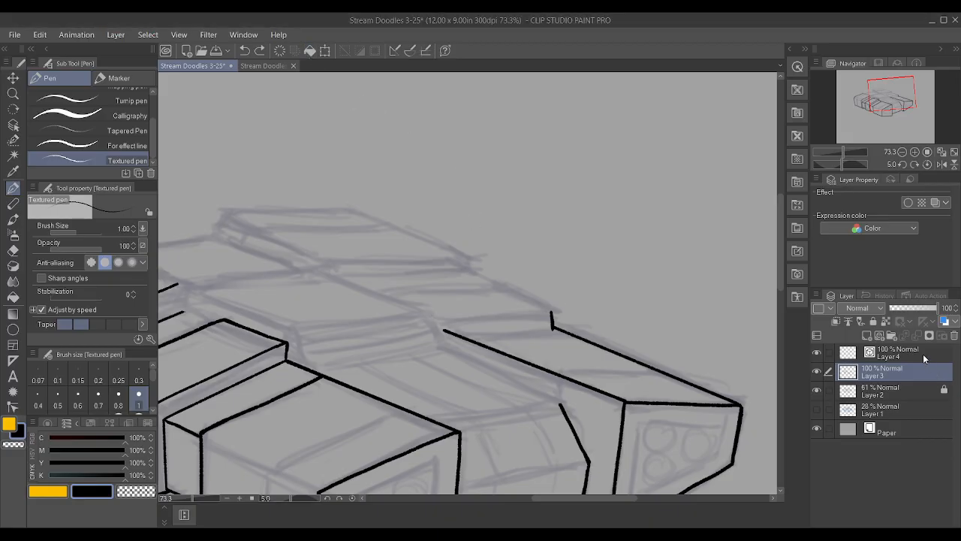
# Ink the far block's rear crosswise top edge on Layer 4, running from its inner top edge to the riser's base
pyautogui.click(842, 360)
pyautogui.scroll(-2, 510, 248)
pyautogui.scroll(1, 510, 248)
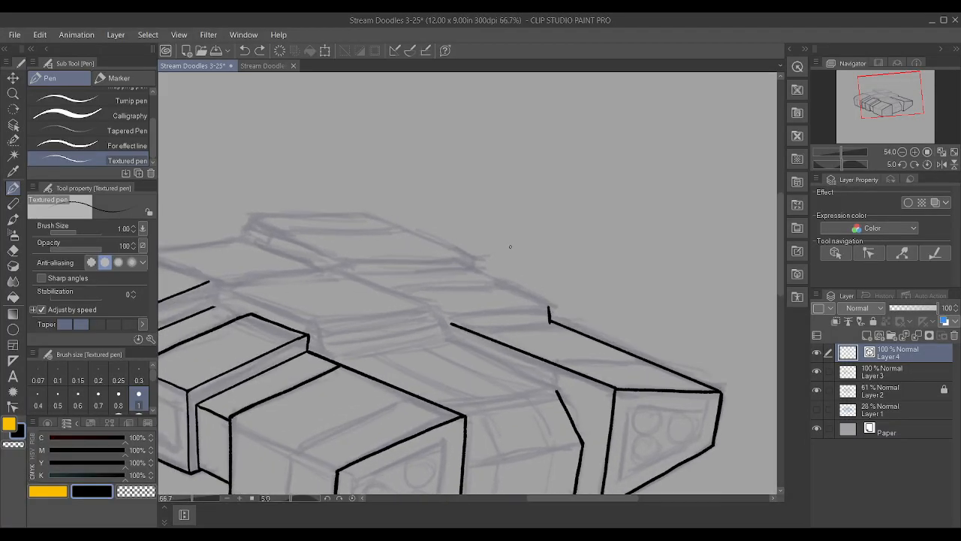
pyautogui.moveTo(487, 330); pyautogui.dragTo(552, 326)
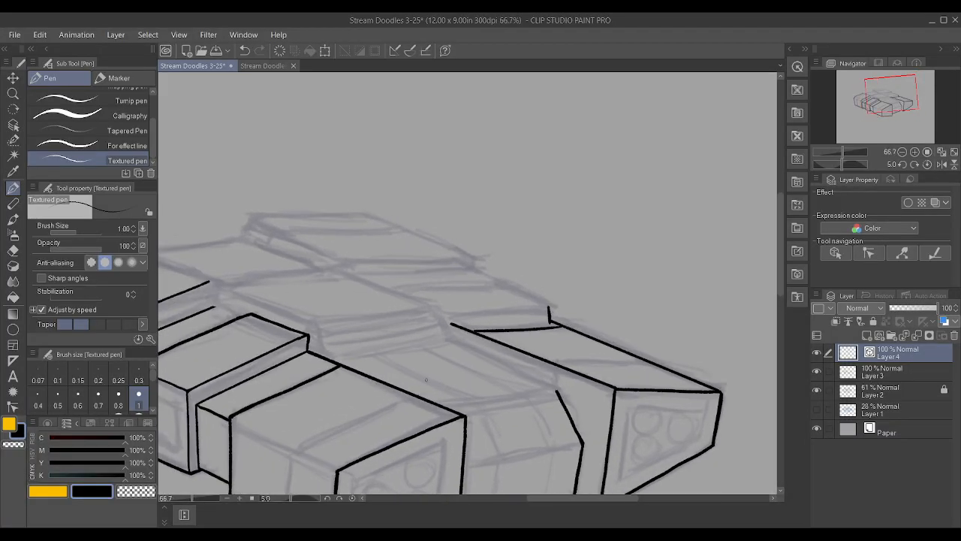
# Straighten the far block's rear crosswise edge with its control points, fitting the ends to the inner top edge and the riser's base
pyautogui.click(13, 408)
pyautogui.click(483, 330)
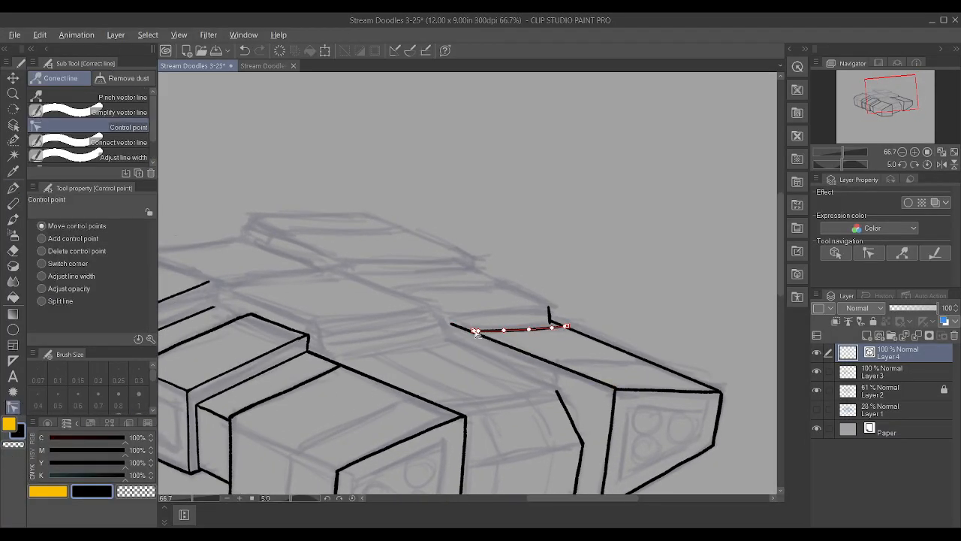
pyautogui.moveTo(553, 329); pyautogui.dragTo(565, 327)
pyautogui.hotkey('ctrl', 'z')
pyautogui.moveTo(529, 329); pyautogui.dragTo(550, 322)
pyautogui.moveTo(474, 334); pyautogui.dragTo(471, 332)
pyautogui.moveTo(470, 330)
pyautogui.mouseDown()
pyautogui.moveTo(505, 325)
pyautogui.moveTo(484, 332)
pyautogui.mouseUp()
# Ink the step's upper edge above the far block and straighten it by removing extra control points, ending it at the riser's top
pyautogui.press('p')
pyautogui.moveTo(438, 320); pyautogui.dragTo(556, 314)
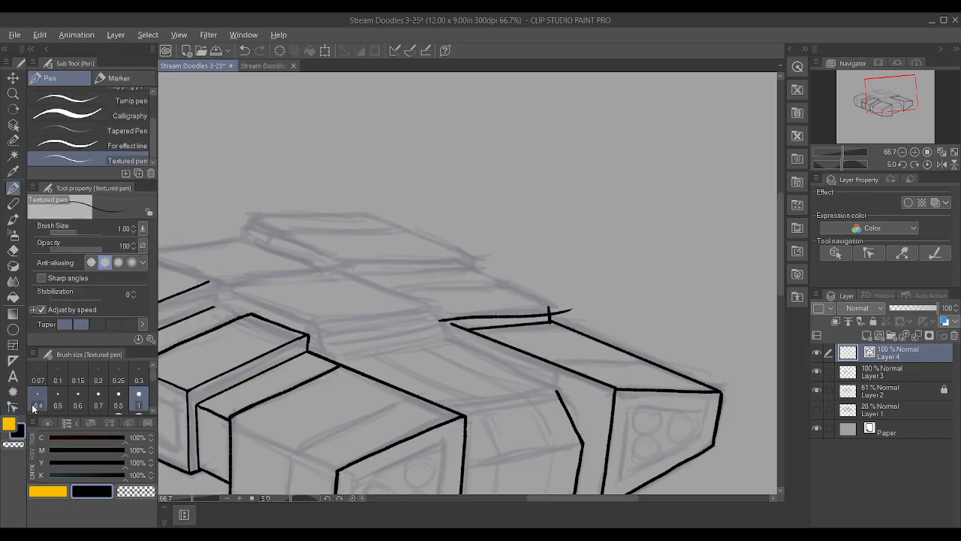
pyautogui.click(12, 406)
pyautogui.keyDown('alt'); pyautogui.click(456, 319); pyautogui.keyUp('alt')
pyautogui.keyDown('alt'); pyautogui.click(470, 318); pyautogui.keyUp('alt')
pyautogui.keyDown('alt'); pyautogui.click(487, 318); pyautogui.keyUp('alt')
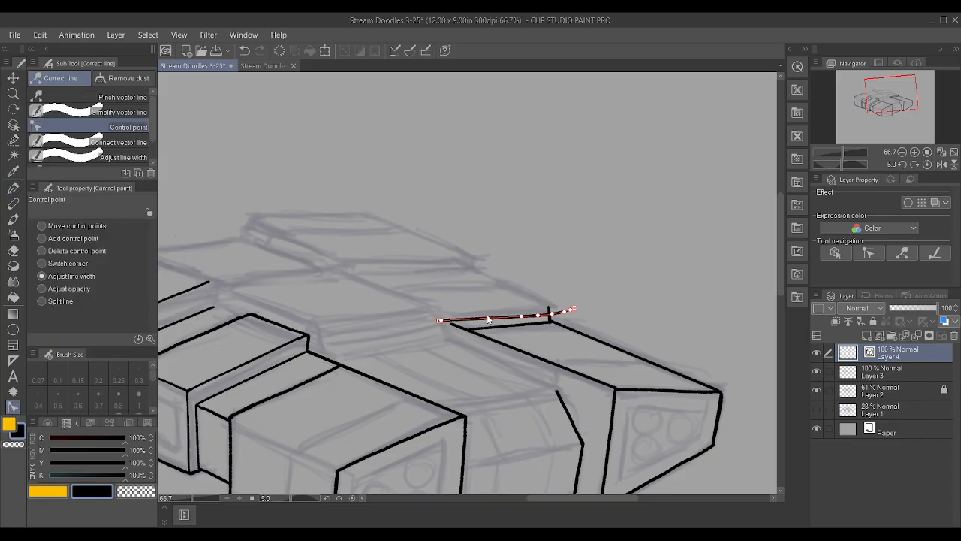
pyautogui.keyDown('alt'); pyautogui.click(571, 310); pyautogui.keyUp('alt')
pyautogui.keyDown('alt'); pyautogui.click(564, 312); pyautogui.keyUp('alt')
pyautogui.click(46, 226)
pyautogui.moveTo(439, 321); pyautogui.dragTo(448, 316)
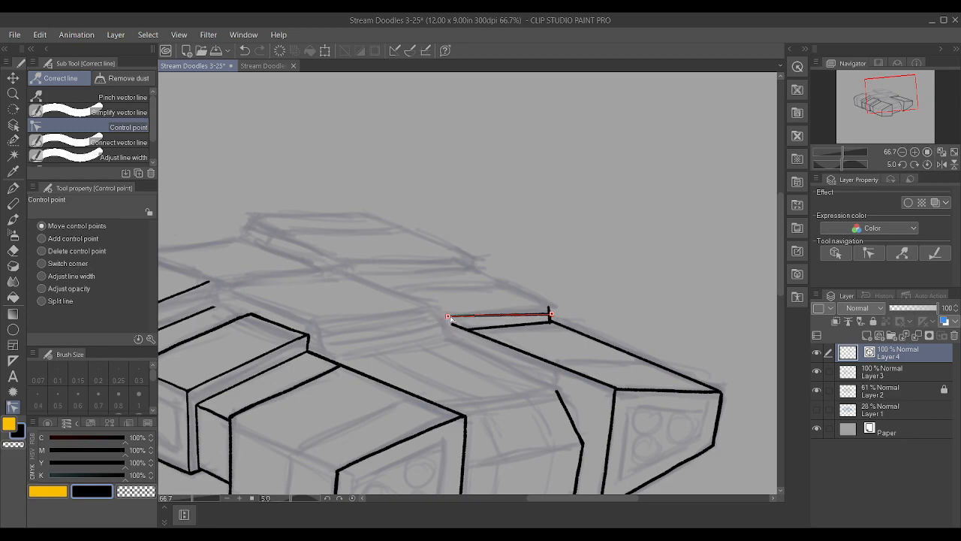
pyautogui.moveTo(550, 315); pyautogui.dragTo(549, 308)
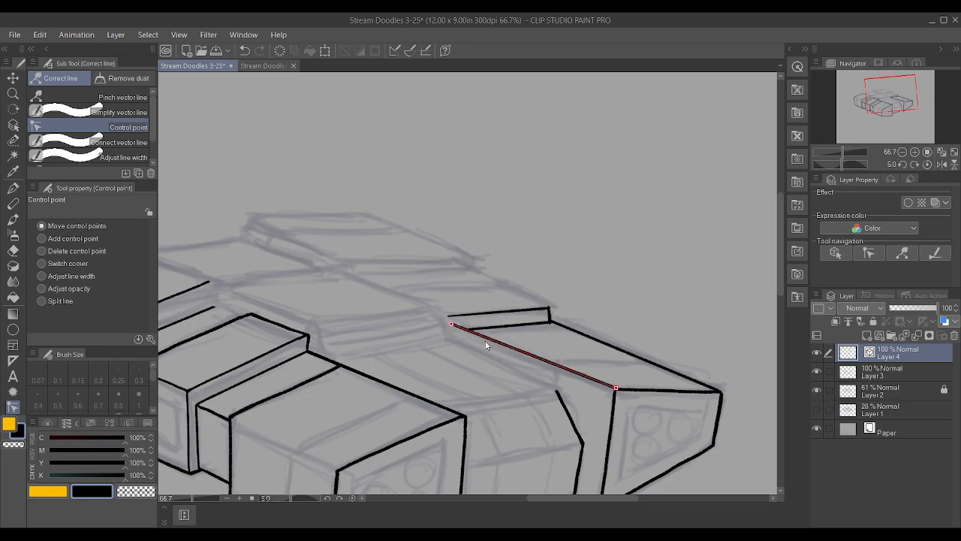
# Extend the far block's inner top edge backward to meet the step's upper edge in a shared corner, and refine the upper edge's outer end
pyautogui.moveTo(451, 325); pyautogui.dragTo(447, 319)
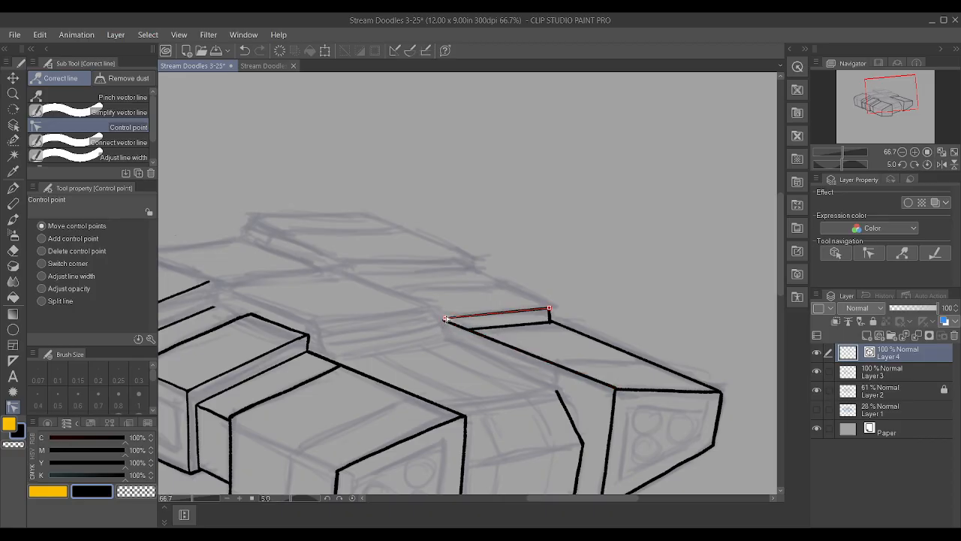
pyautogui.moveTo(550, 308); pyautogui.dragTo(550, 310)
pyautogui.click(912, 368)
pyautogui.scroll(2, 593, 309)
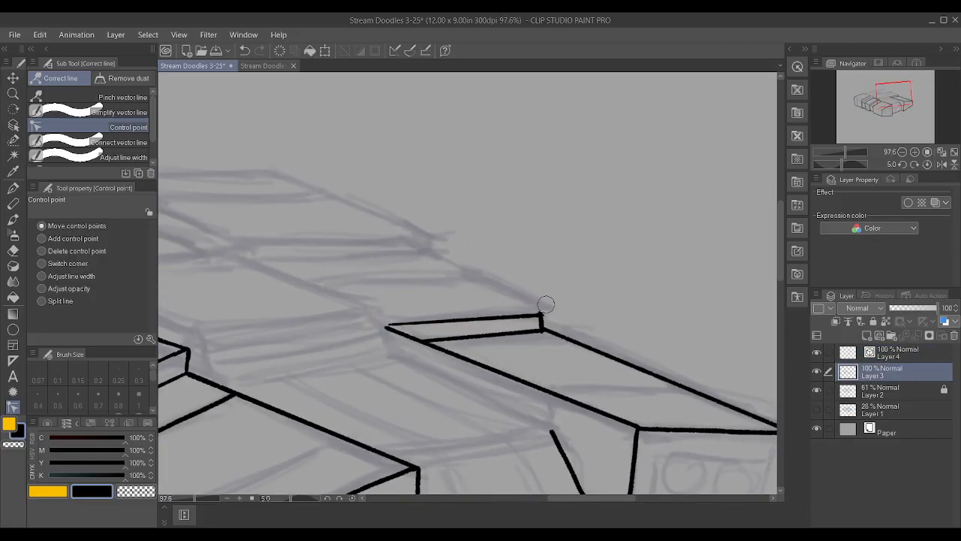
pyautogui.scroll(-2, 553, 292)
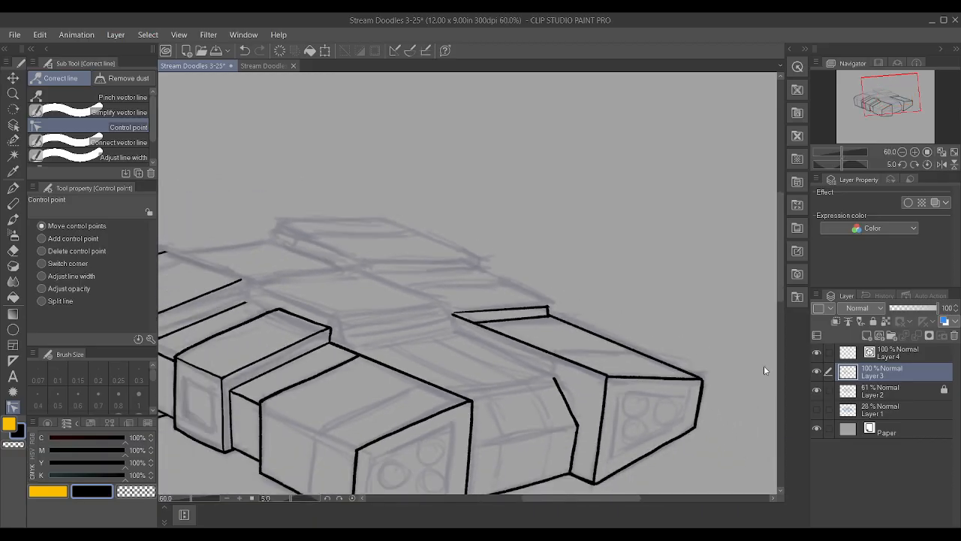
# Touch up the line width and end points of the step's upper edge on Layer 4
pyautogui.click(869, 351)
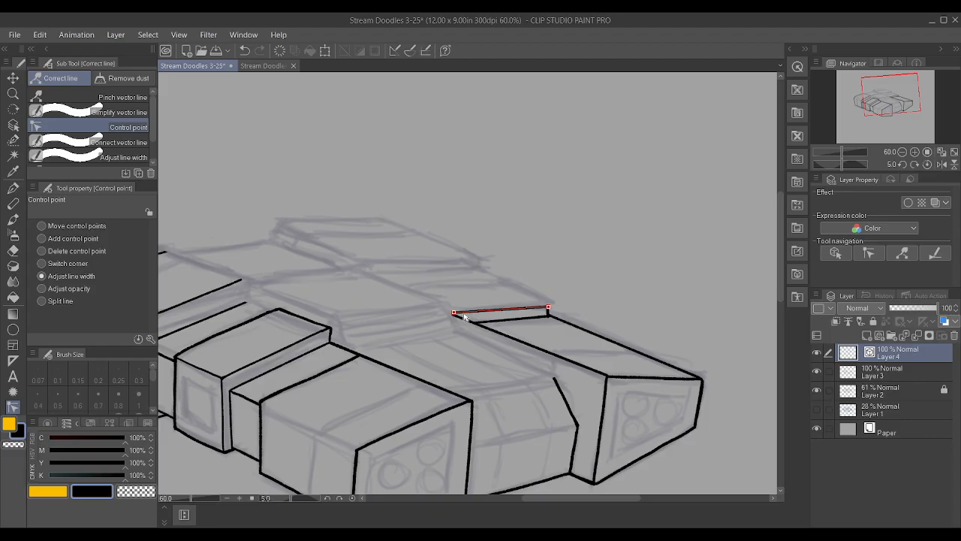
pyautogui.click(41, 226)
pyautogui.scroll(3, 448, 321)
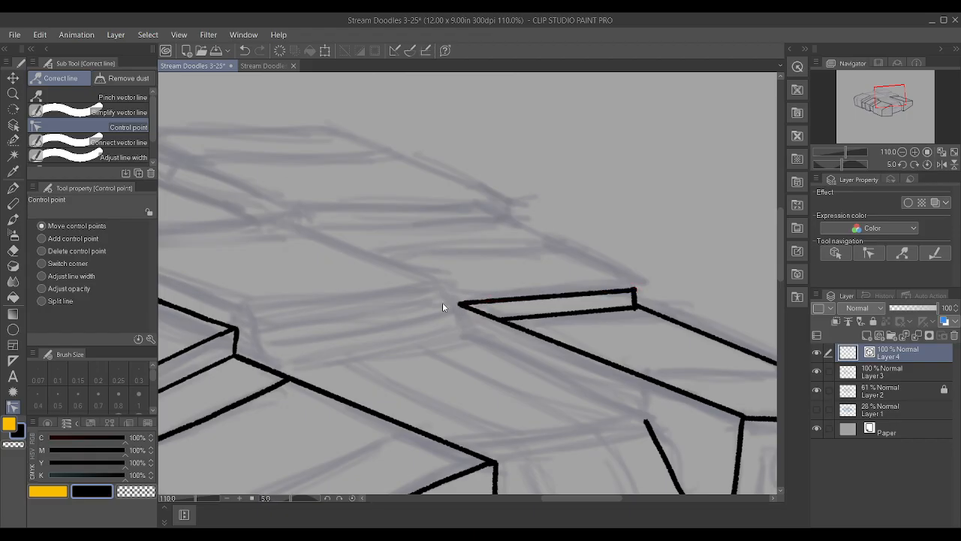
pyautogui.scroll(-4, 351, 273)
pyautogui.scroll(-3, 353, 270)
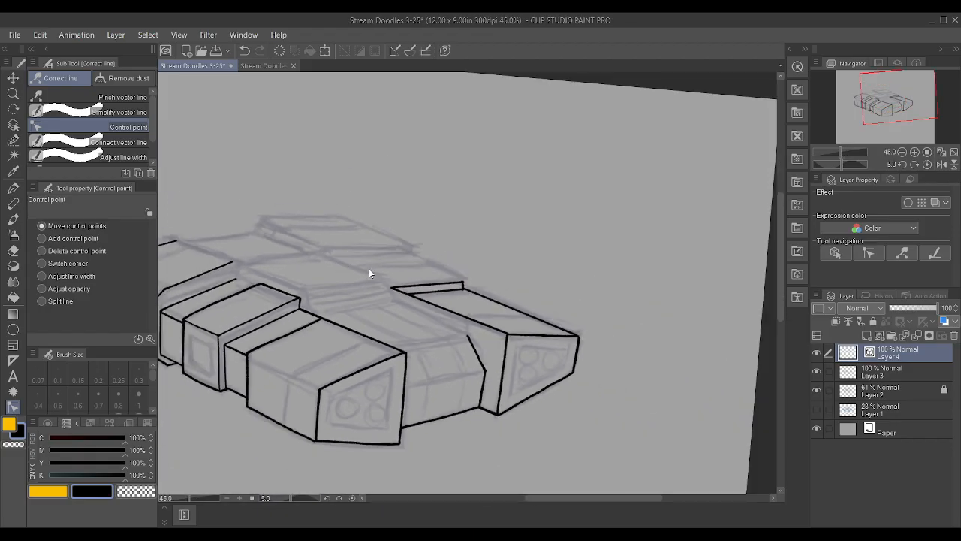
pyautogui.scroll(3, 559, 280)
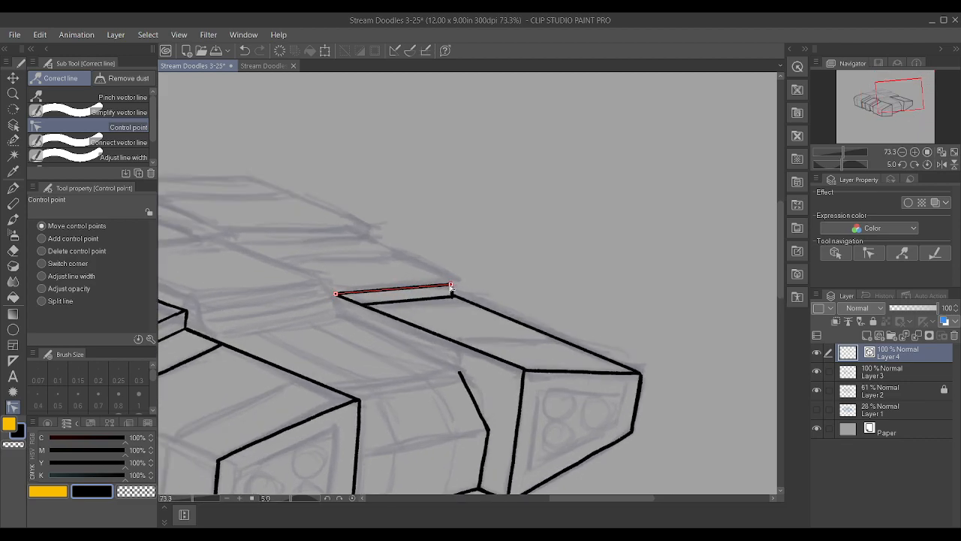
pyautogui.click(42, 277)
pyautogui.click(901, 373)
pyautogui.press('p')
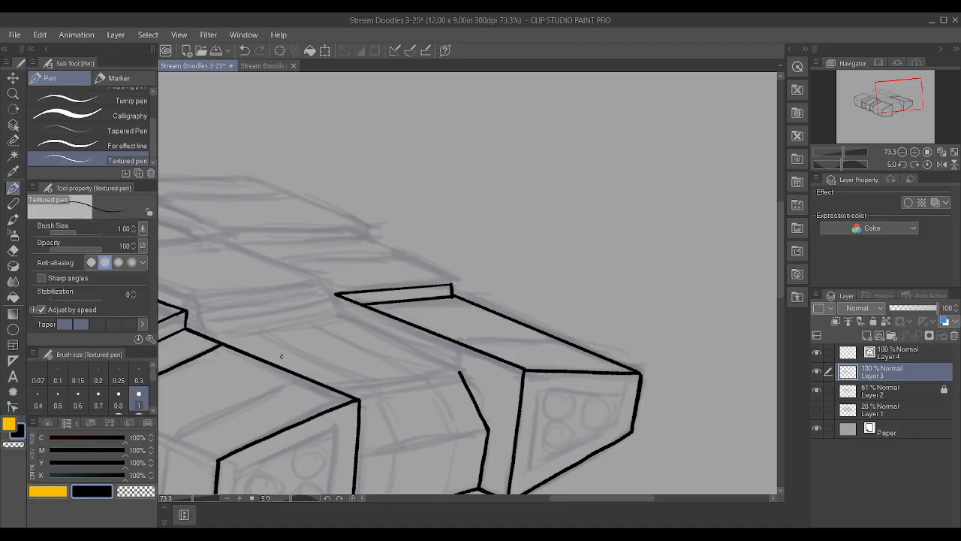
pyautogui.scroll(1, 210, 294)
pyautogui.moveTo(399, 251); pyautogui.dragTo(499, 293)
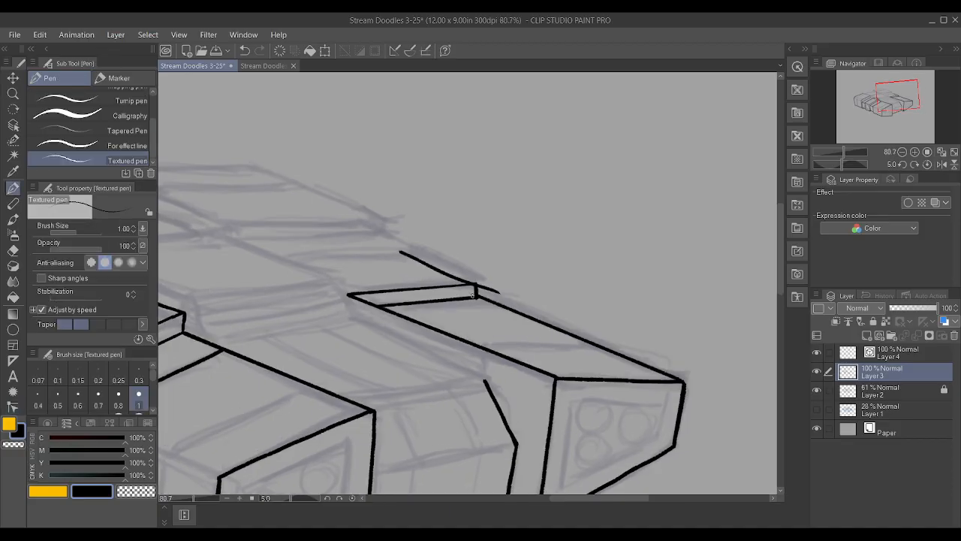
pyautogui.hotkey('ctrl', 'z')
# Ink the outer receding edge behind the step on Layer 4 and straighten it, fitting its front end to the riser's top corner
pyautogui.click(871, 354)
pyautogui.moveTo(390, 247); pyautogui.dragTo(481, 288)
pyautogui.press('y')
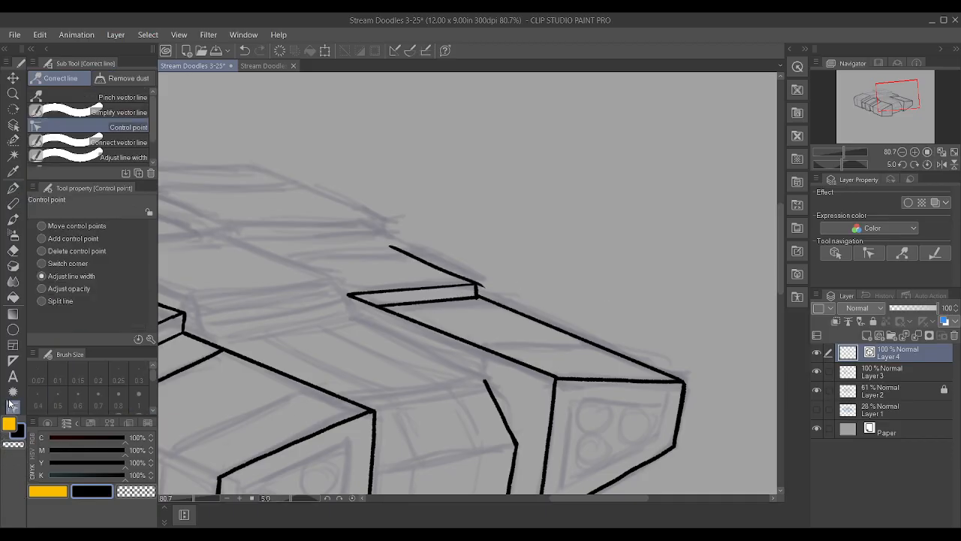
pyautogui.moveTo(391, 252)
pyautogui.mouseDown()
pyautogui.moveTo(479, 288)
pyautogui.moveTo(451, 277)
pyautogui.moveTo(470, 281)
pyautogui.mouseUp()
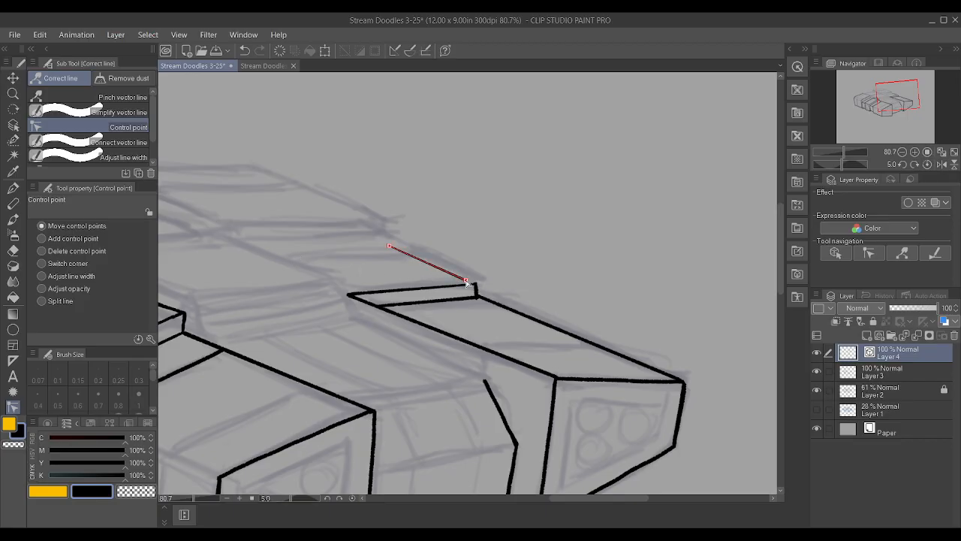
pyautogui.moveTo(388, 248)
pyautogui.mouseDown()
pyautogui.moveTo(401, 249)
pyautogui.moveTo(376, 235)
pyautogui.mouseUp()
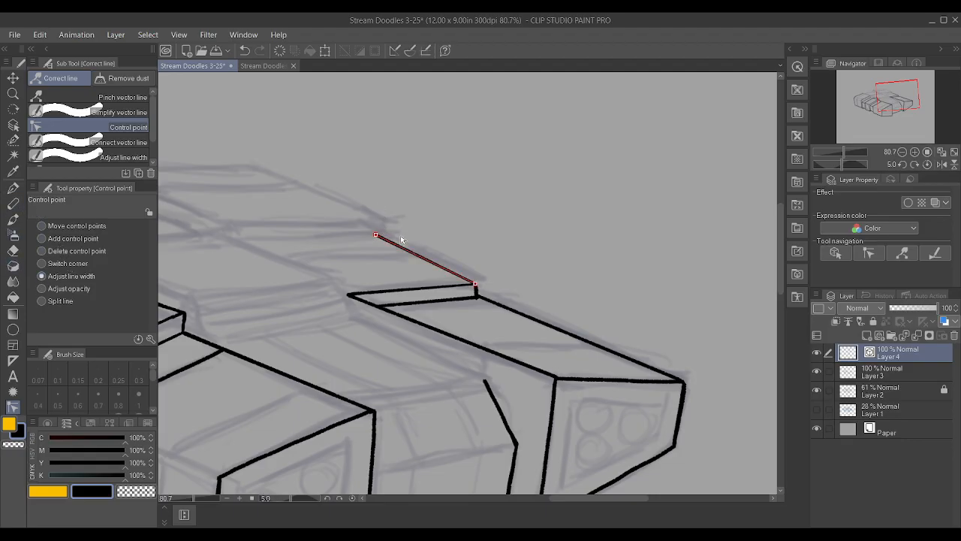
# Extend the rear end of the outer receding edge behind the step slightly backward
pyautogui.scroll(-2, 418, 247)
pyautogui.scroll(-3, 418, 247)
pyautogui.scroll(4, 418, 239)
pyautogui.click(41, 226)
pyautogui.moveTo(404, 250); pyautogui.dragTo(394, 251)
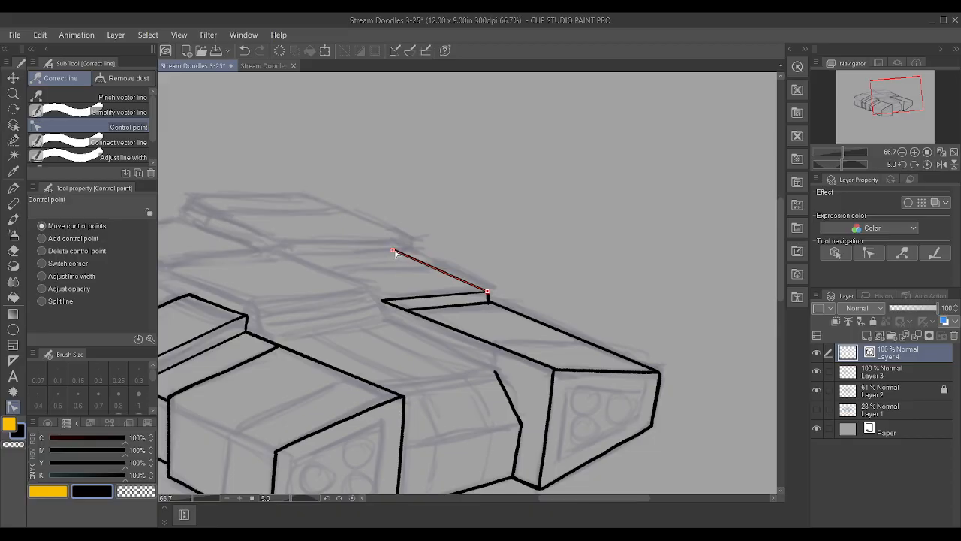
pyautogui.scroll(-5, 603, 280)
pyautogui.scroll(4, 437, 319)
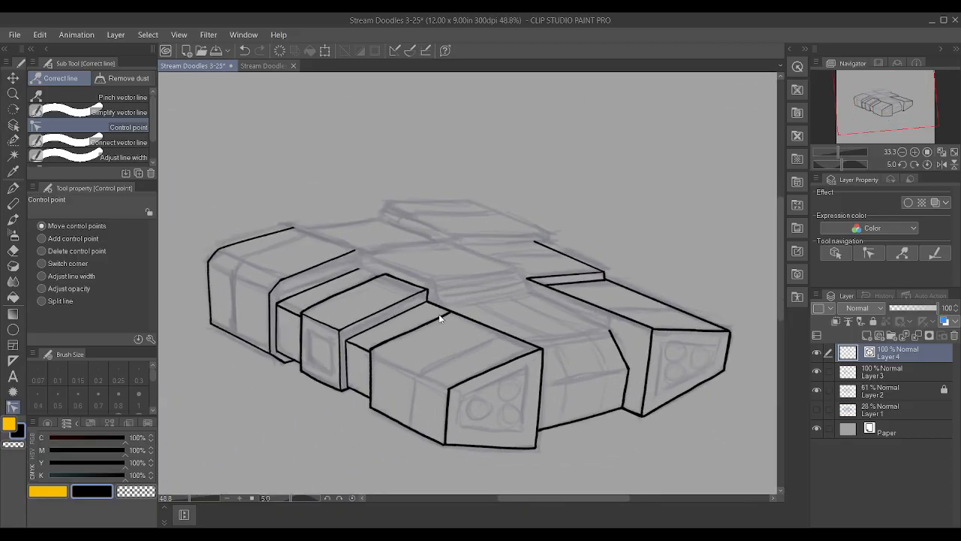
# Ink the short angled corner of the rear raised block on Layer 3, dropping down to the outer receding edge
pyautogui.click(915, 369)
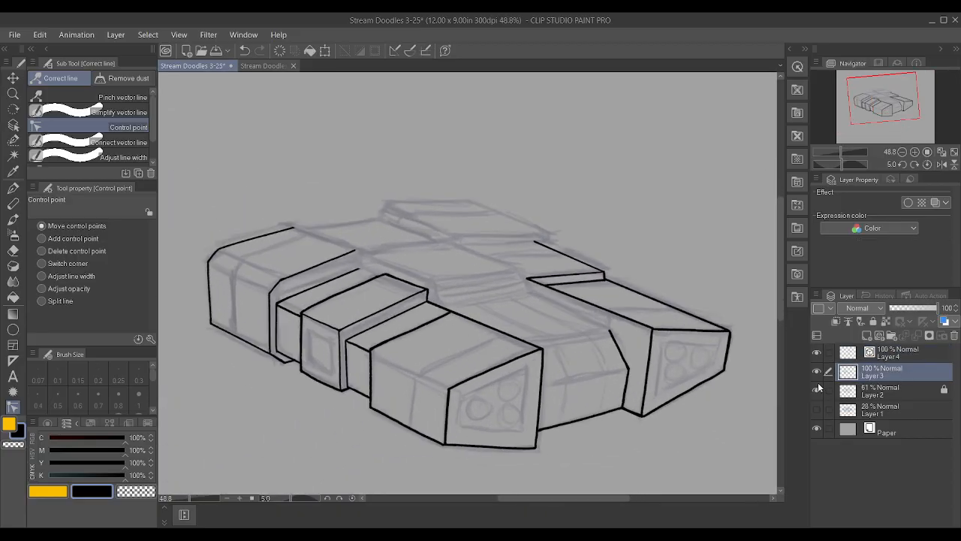
pyautogui.press('p')
pyautogui.scroll(2, 632, 314)
pyautogui.scroll(2, 506, 249)
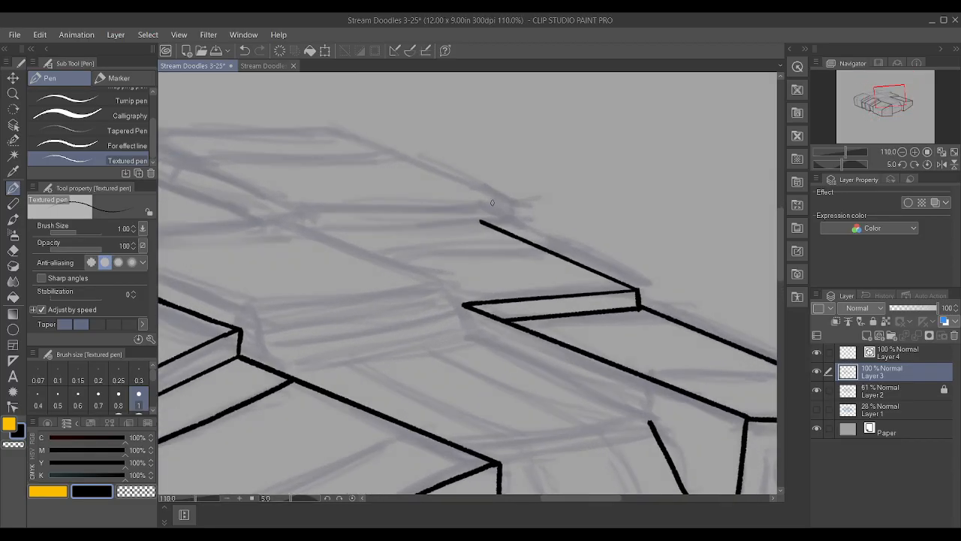
pyautogui.moveTo(479, 198)
pyautogui.mouseDown()
pyautogui.moveTo(505, 211)
pyautogui.moveTo(488, 207)
pyautogui.mouseUp()
pyautogui.scroll(-1, 505, 228)
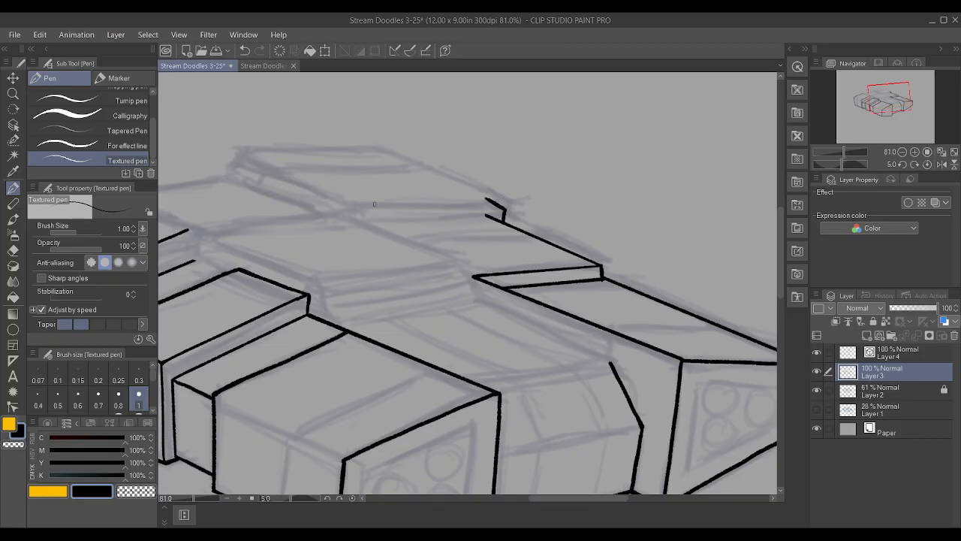
# Ink the rear raised block's front crosswise top edge on Layer 4 and remove its extra control points
pyautogui.click(898, 351)
pyautogui.moveTo(329, 204); pyautogui.dragTo(483, 207)
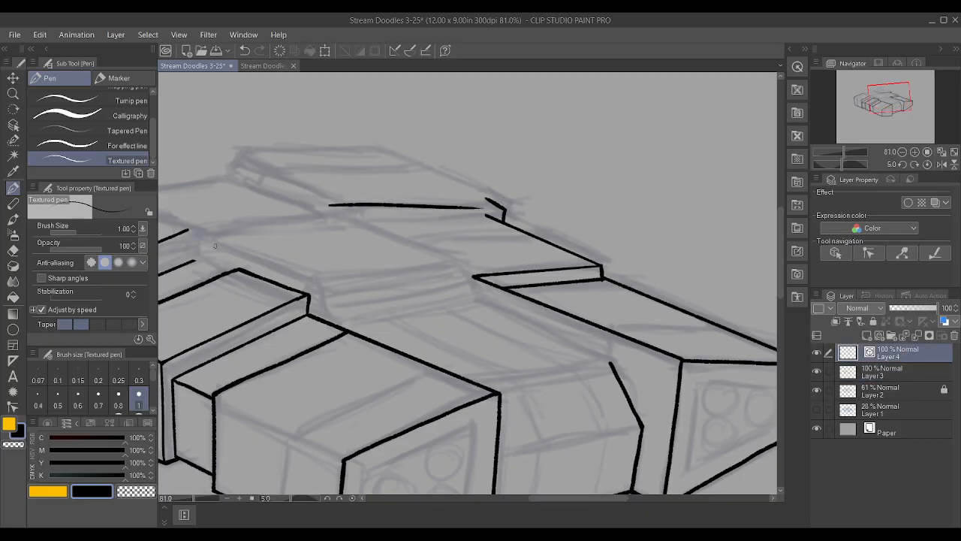
pyautogui.click(12, 406)
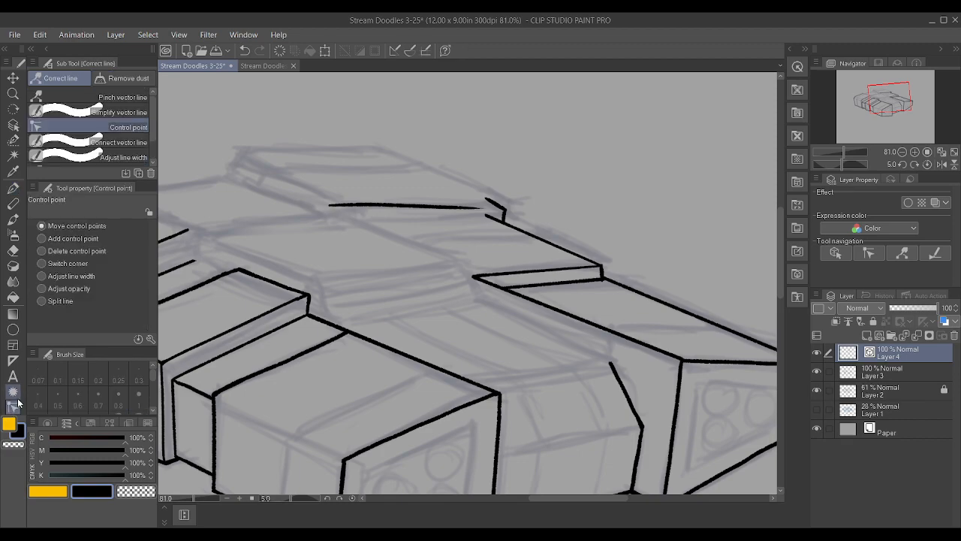
pyautogui.keyDown('alt'); pyautogui.click(374, 206); pyautogui.keyUp('alt')
pyautogui.keyDown('alt'); pyautogui.click(359, 206); pyautogui.keyUp('alt')
pyautogui.keyDown('alt'); pyautogui.click(393, 205); pyautogui.keyUp('alt')
pyautogui.keyDown('alt'); pyautogui.click(487, 209); pyautogui.keyUp('alt')
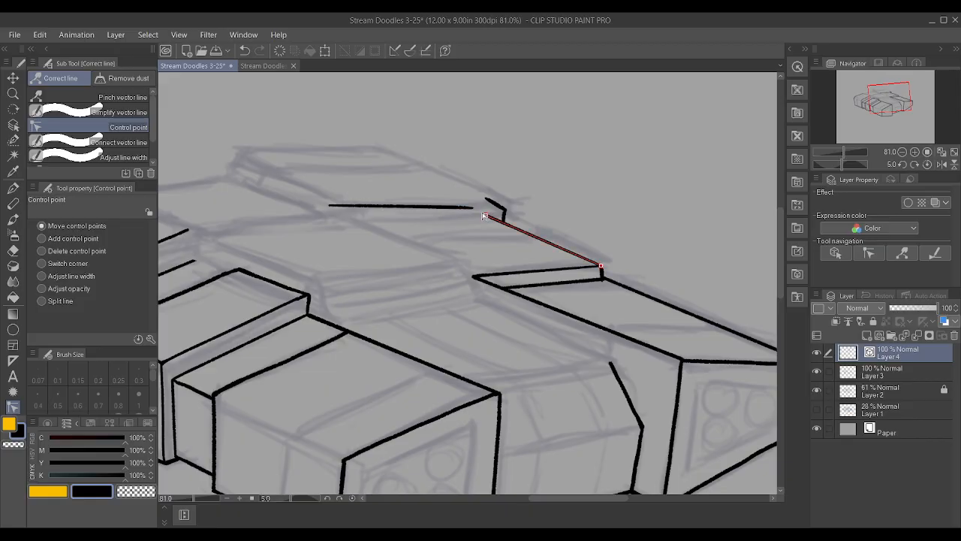
pyautogui.keyDown('alt'); pyautogui.click(440, 208); pyautogui.keyUp('alt')
# Fit the rear block's crosswise edge to the angled corner, adjust its inner end, and even out its line width
pyautogui.moveTo(472, 208); pyautogui.dragTo(489, 202)
pyautogui.moveTo(329, 204); pyautogui.dragTo(342, 203)
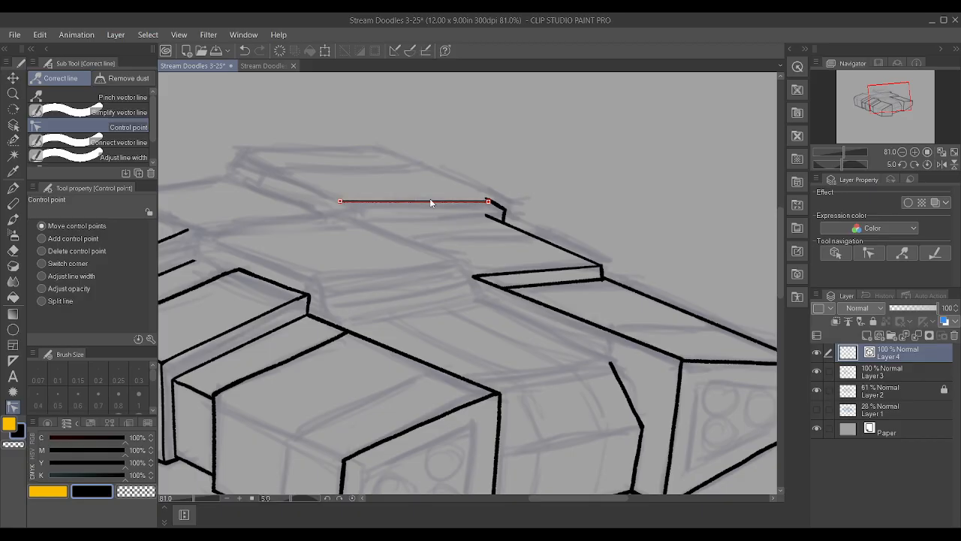
pyautogui.moveTo(488, 202); pyautogui.dragTo(490, 201)
pyautogui.click(42, 276)
pyautogui.moveTo(341, 202); pyautogui.dragTo(358, 202)
pyautogui.moveTo(488, 203)
pyautogui.mouseDown()
pyautogui.moveTo(509, 205)
pyautogui.moveTo(491, 200)
pyautogui.mouseUp()
pyautogui.click(42, 226)
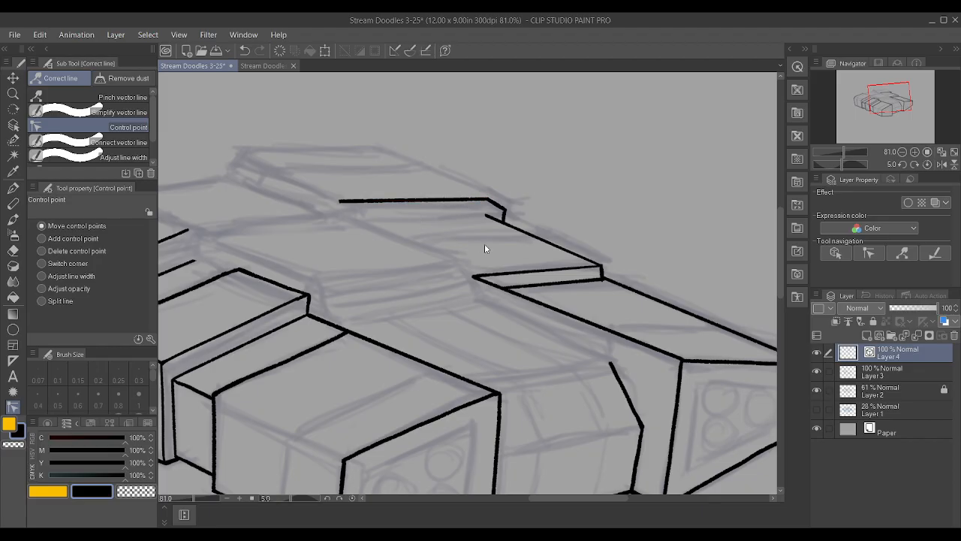
# Ink the rear raised block's back crosswise top edge on Layer 4 and adjust both ends to follow the sketch
pyautogui.scroll(-2, 513, 246)
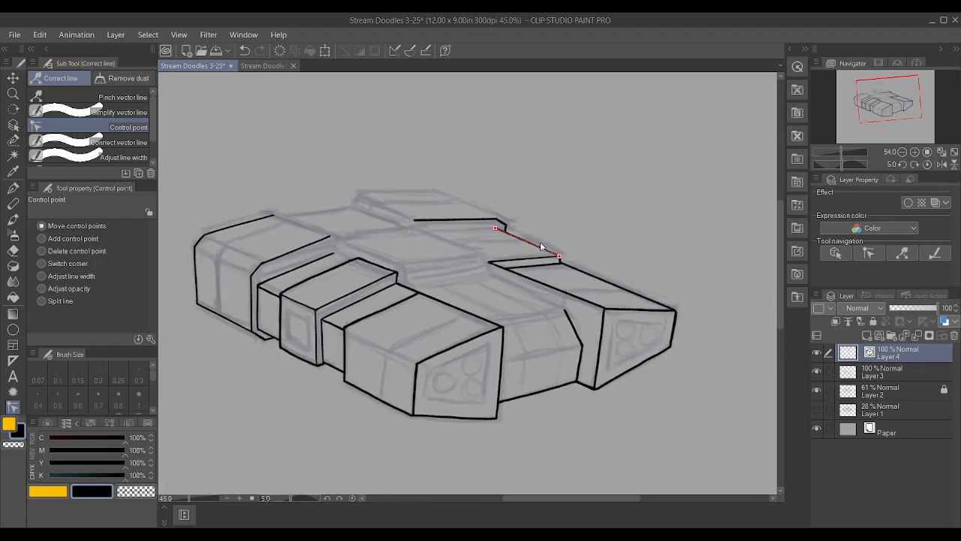
pyautogui.click(904, 374)
pyautogui.press('p')
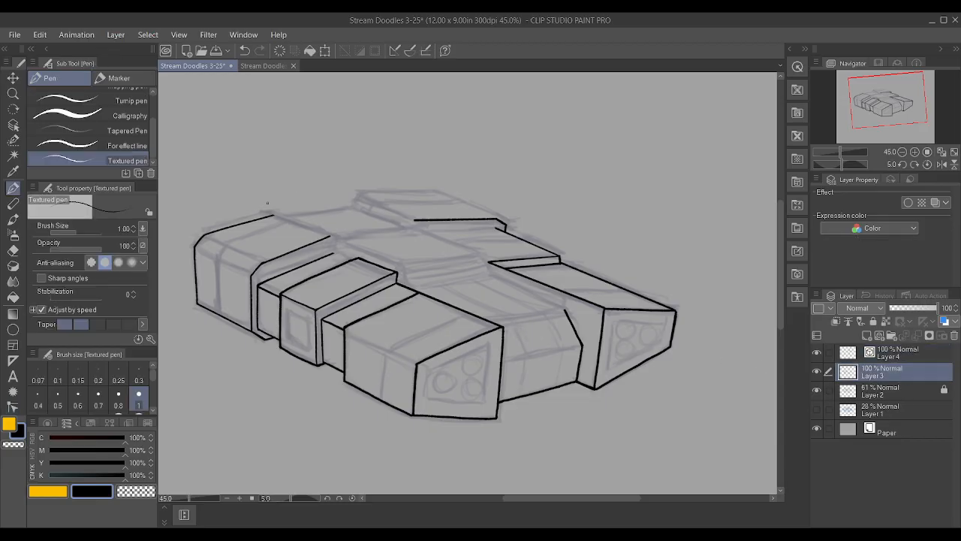
pyautogui.scroll(2, 310, 190)
pyautogui.click(944, 359)
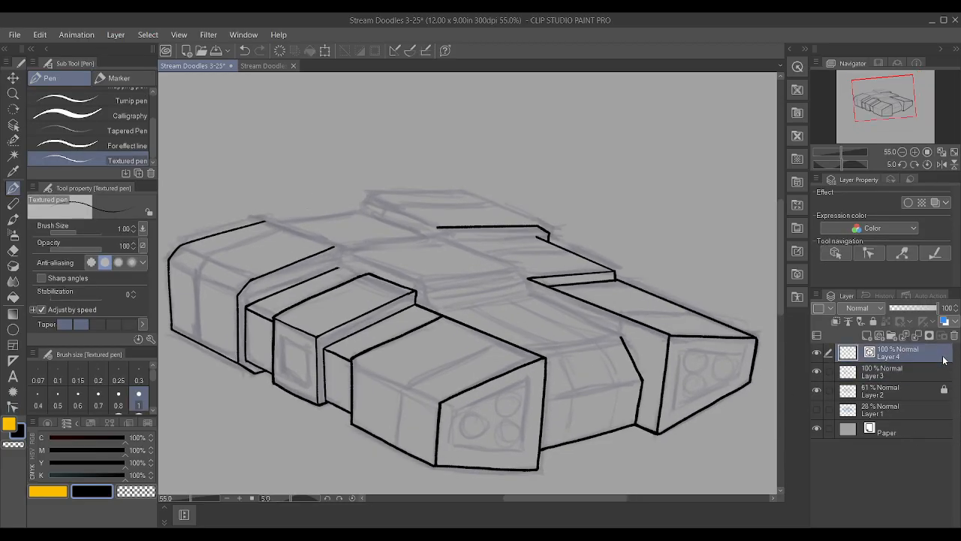
pyautogui.moveTo(390, 198); pyautogui.dragTo(459, 197)
pyautogui.click(13, 406)
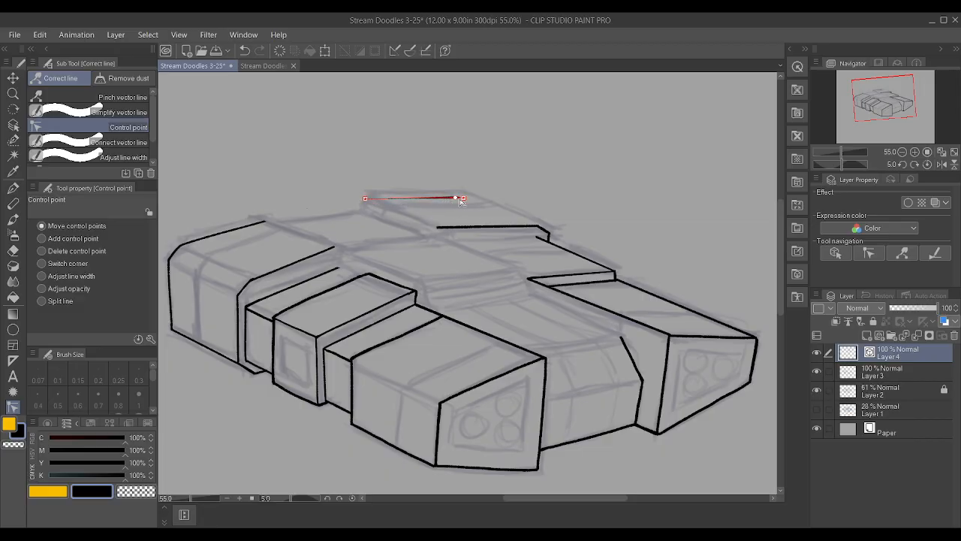
pyautogui.moveTo(463, 199); pyautogui.dragTo(483, 198)
pyautogui.moveTo(366, 199); pyautogui.dragTo(368, 200)
pyautogui.moveTo(479, 198); pyautogui.dragTo(482, 202)
# Even out the back crosswise edge's line width and shorten its outer end slightly
pyautogui.click(41, 277)
pyautogui.moveTo(394, 204); pyautogui.dragTo(417, 203)
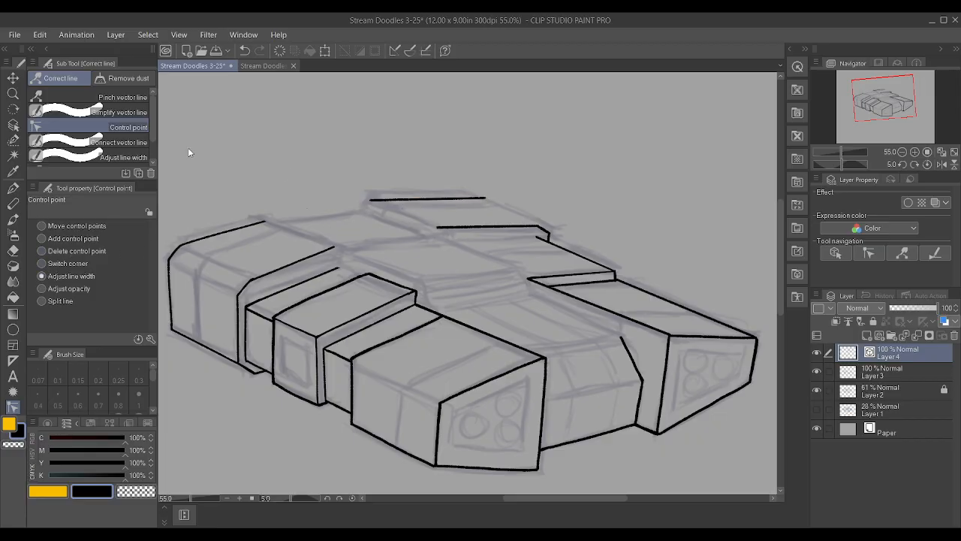
pyautogui.click(48, 226)
pyautogui.moveTo(485, 198); pyautogui.dragTo(476, 199)
# Ink the short corner dropping from the inner end of the back crosswise edge on Layer 3
pyautogui.click(916, 376)
pyautogui.press('p')
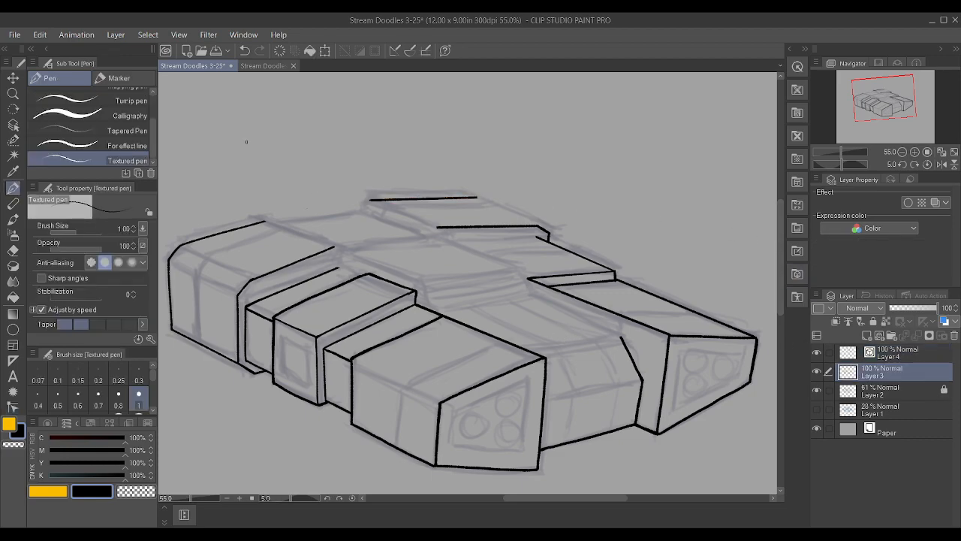
pyautogui.scroll(4, 395, 217)
pyautogui.scroll(1, 395, 218)
pyautogui.moveTo(380, 234); pyautogui.dragTo(381, 211)
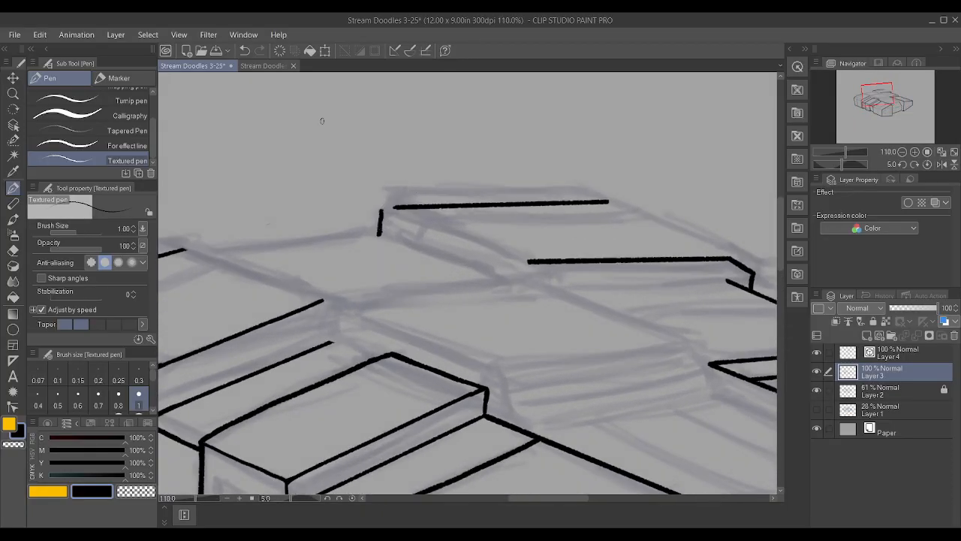
pyautogui.hotkey('ctrl', 'z')
pyautogui.moveTo(384, 219); pyautogui.dragTo(384, 236)
pyautogui.scroll(-2, 393, 250)
pyautogui.moveTo(224, 249); pyautogui.dragTo(334, 284)
pyautogui.scroll(-5, 315, 249)
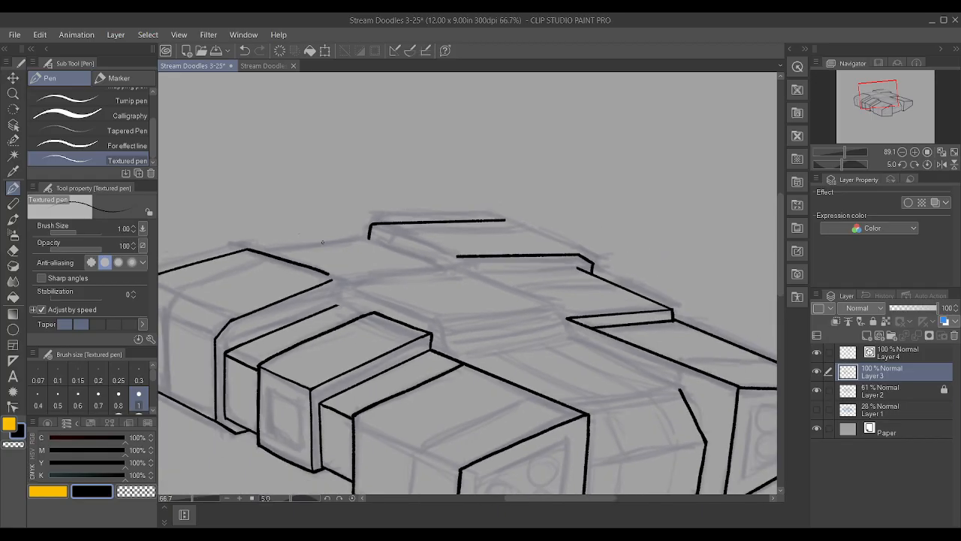
pyautogui.hotkey('ctrl', 'z')
# Reduce the textured pen's brush size to 0.8 and angle the canvas for inking the left block's rear edge
pyautogui.keyDown('shift'); pyautogui.scroll(-1, 299, 259); pyautogui.keyUp('shift')
pyautogui.keyDown('shift'); pyautogui.scroll(4, 299, 259); pyautogui.keyUp('shift')
pyautogui.keyDown('shift'); pyautogui.scroll(2, 299, 259); pyautogui.keyUp('shift')
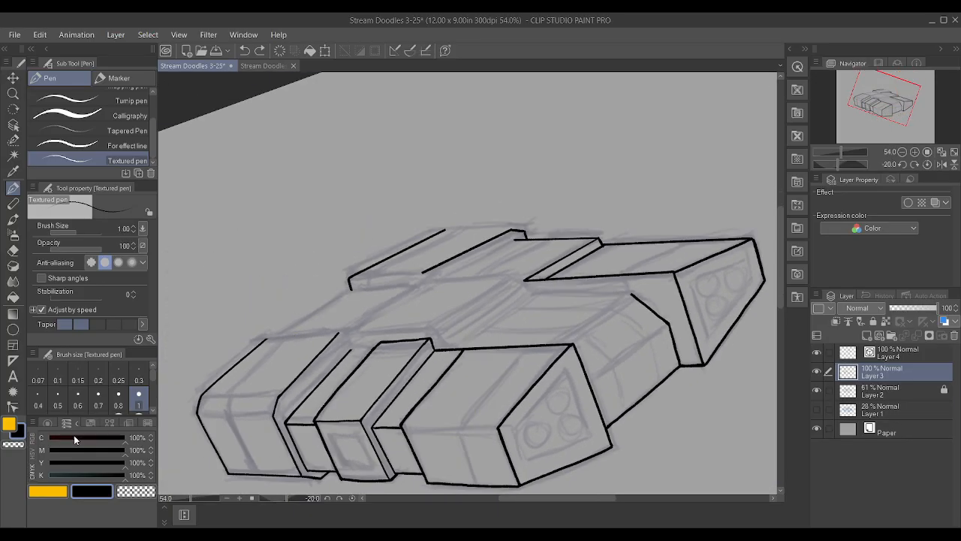
pyautogui.click(119, 401)
pyautogui.scroll(2, 327, 391)
pyautogui.scroll(2, 327, 391)
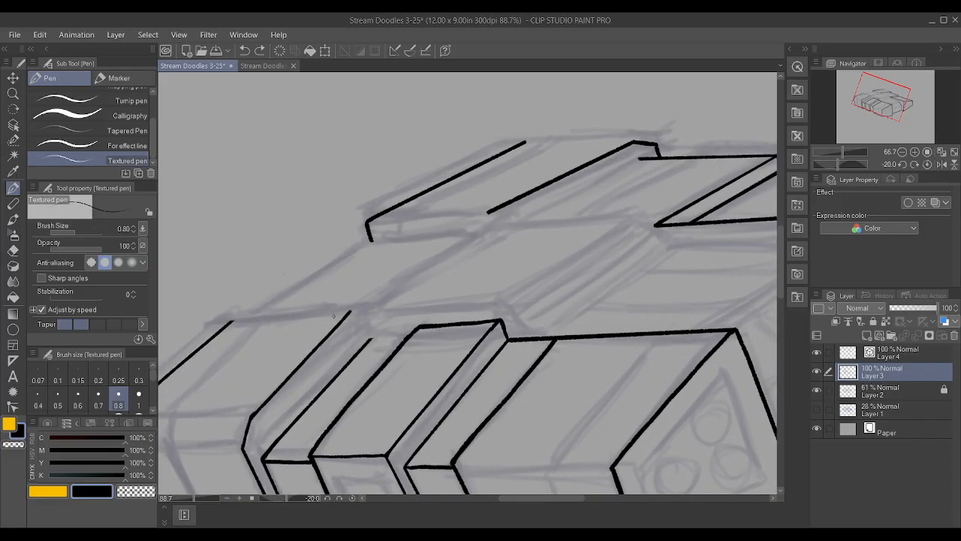
pyautogui.moveTo(235, 321); pyautogui.dragTo(350, 311)
pyautogui.hotkey('ctrl', 'z')
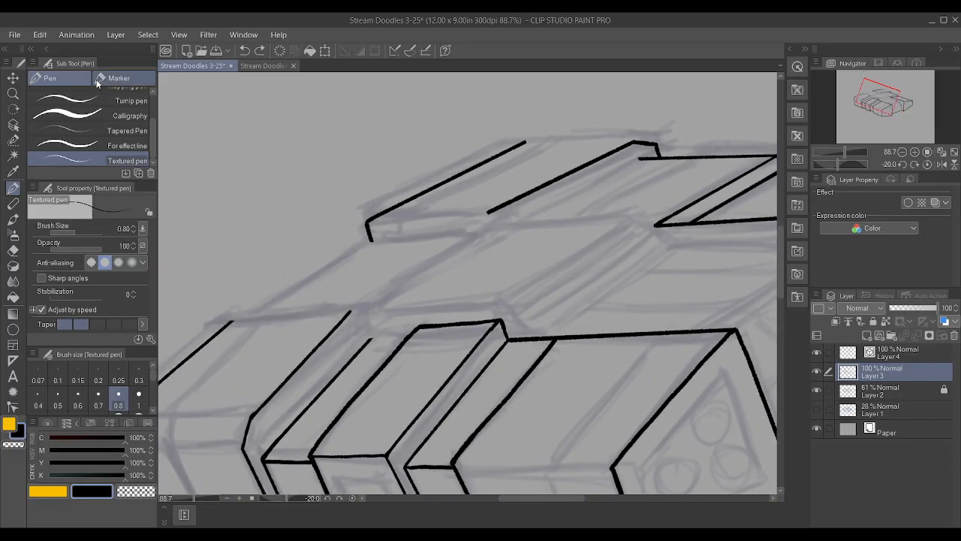
pyautogui.moveTo(231, 321); pyautogui.dragTo(347, 309)
pyautogui.hotkey('ctrl', 'z')
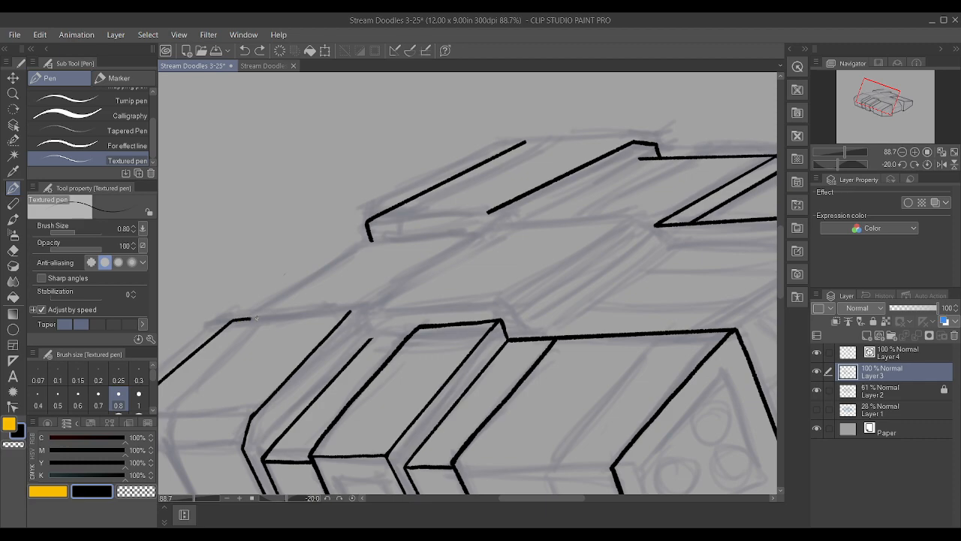
pyautogui.moveTo(289, 314); pyautogui.dragTo(326, 309)
pyautogui.hotkey('ctrl', 'z')
pyautogui.moveTo(232, 321); pyautogui.dragTo(343, 314)
pyautogui.hotkey('ctrl', 'z')
pyautogui.moveTo(259, 320); pyautogui.dragTo(338, 315)
pyautogui.hotkey('ctrl', 'z')
pyautogui.moveTo(265, 317); pyautogui.dragTo(350, 311)
pyautogui.hotkey('ctrl', 'z')
pyautogui.moveTo(232, 320); pyautogui.dragTo(380, 301)
pyautogui.hotkey('ctrl', 'z')
# Ink the left block's rear top edge between its two receding edges on Layer 3, without overshoot at the back corner
pyautogui.hotkey('shift', '6')
pyautogui.hotkey('shift', '6')
pyautogui.hotkey('shift', '6')
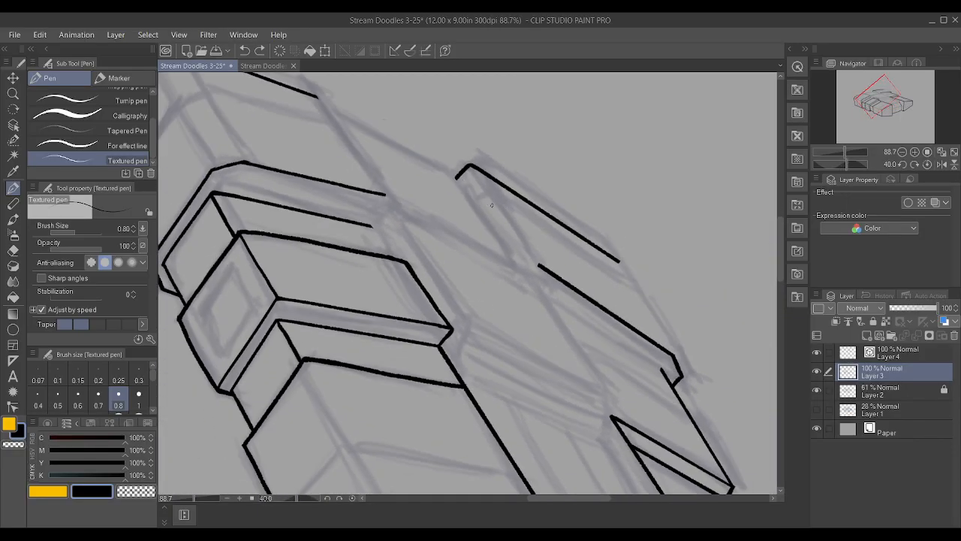
pyautogui.scroll(4, 416, 136)
pyautogui.moveTo(417, 276); pyautogui.dragTo(293, 94)
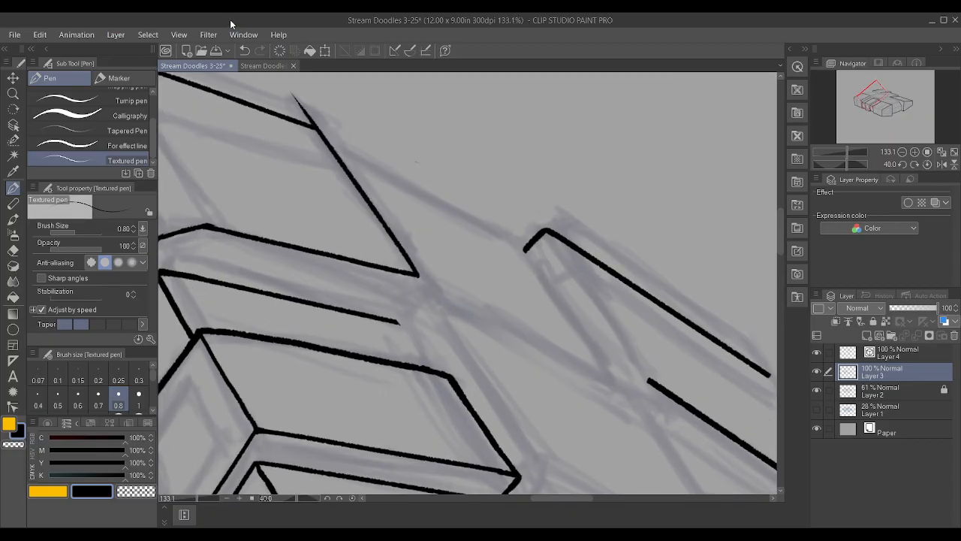
pyautogui.scroll(-2, 293, 96)
pyautogui.scroll(2, 293, 97)
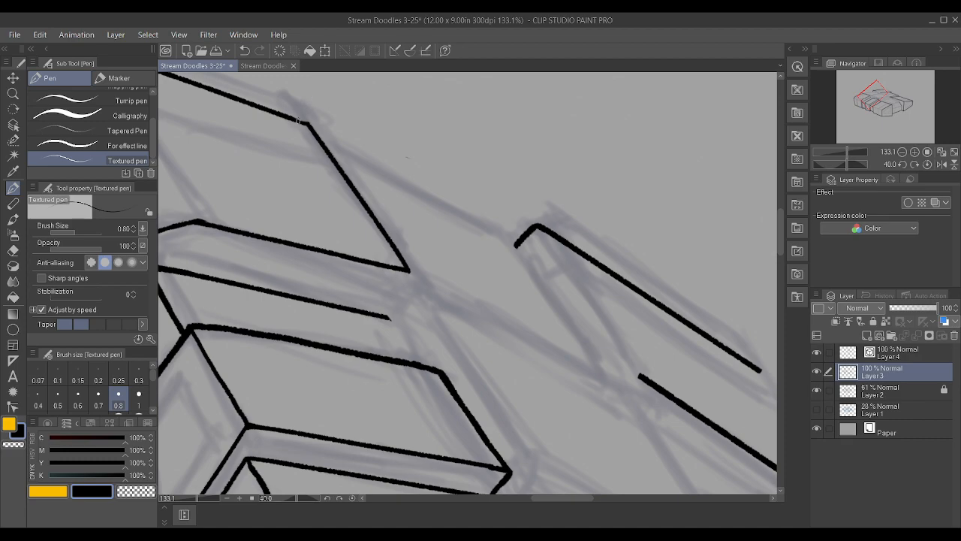
# Ink the rear raised block's inner receding edge on Layer 4, from its back corner toward the front crosswise edge
pyautogui.scroll(-1, 293, 111)
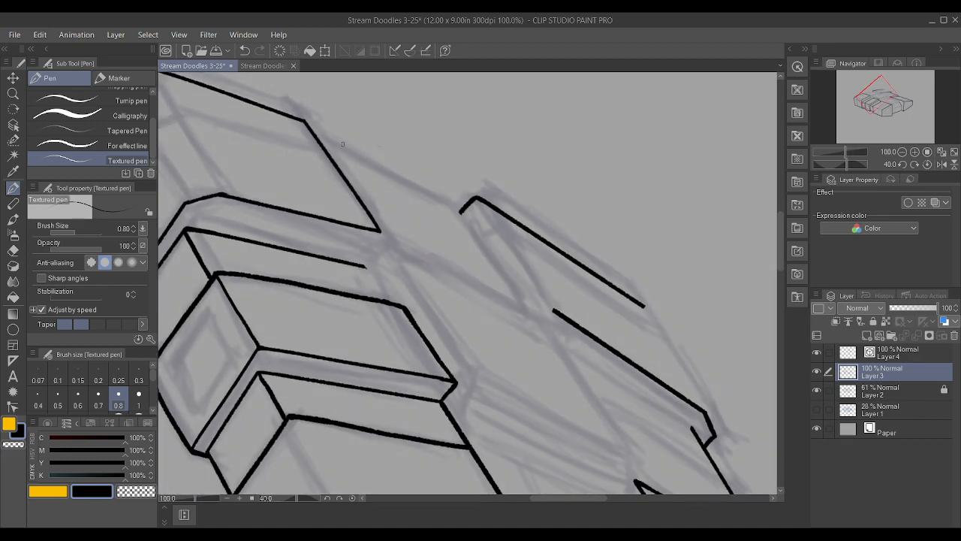
pyautogui.keyDown('shift'); pyautogui.scroll(-3, 360, 162); pyautogui.keyUp('shift')
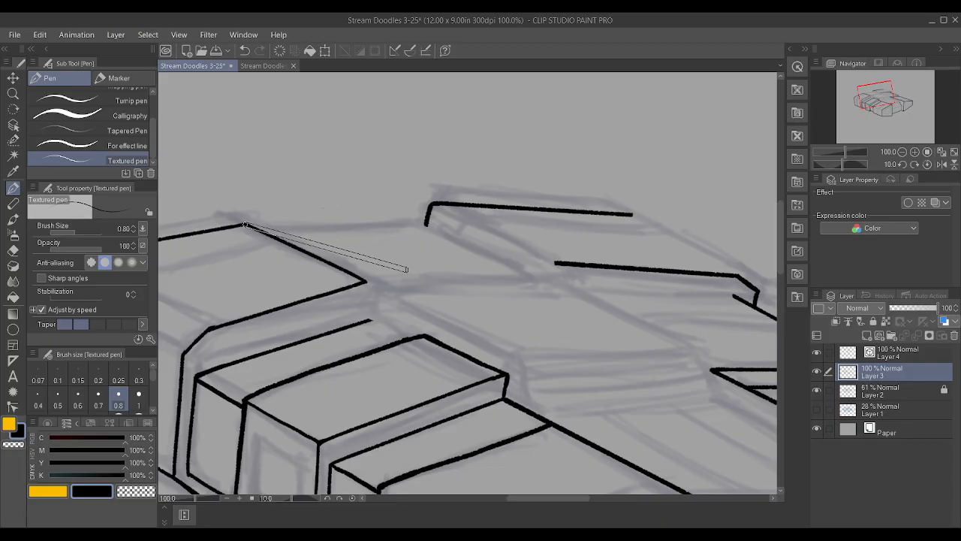
pyautogui.keyDown('shift'); pyautogui.scroll(-1, 245, 225); pyautogui.keyUp('shift')
pyautogui.scroll(1, 640, 253)
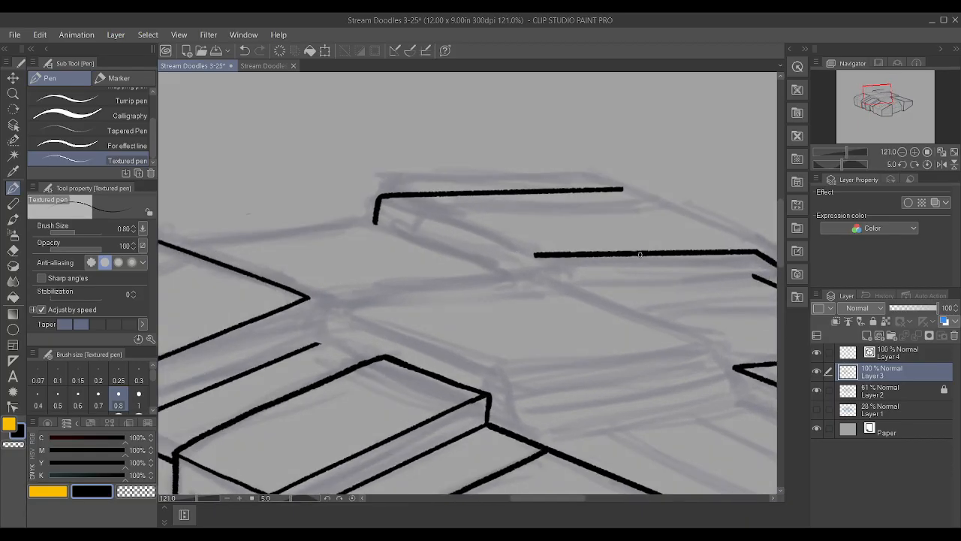
pyautogui.scroll(-3, 638, 254)
pyautogui.scroll(3, 637, 229)
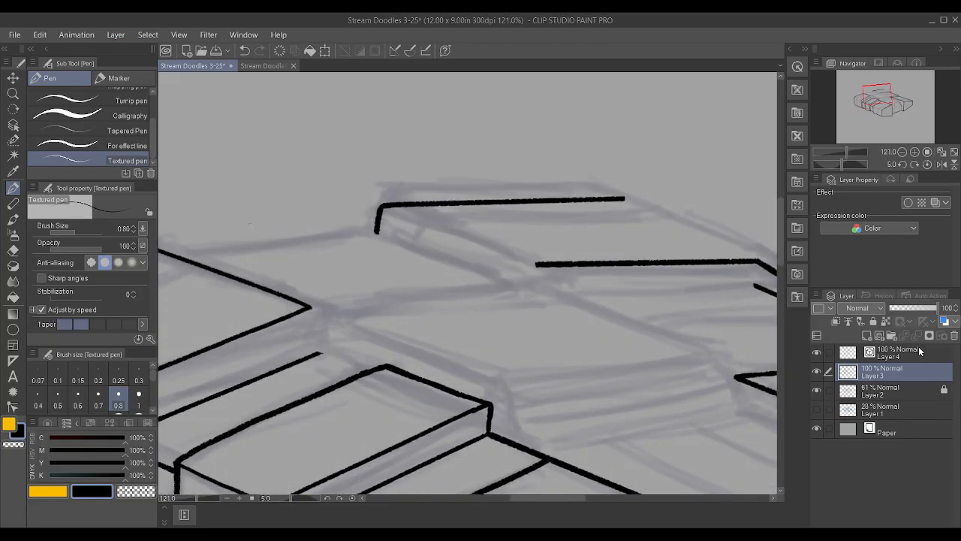
pyautogui.click(921, 351)
pyautogui.moveTo(383, 206); pyautogui.dragTo(526, 250)
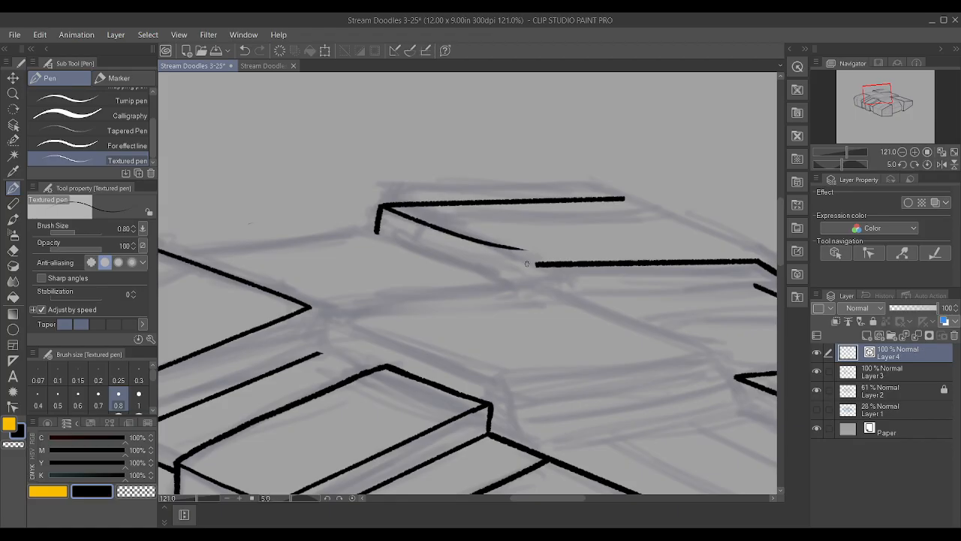
pyautogui.click(13, 392)
pyautogui.click(13, 406)
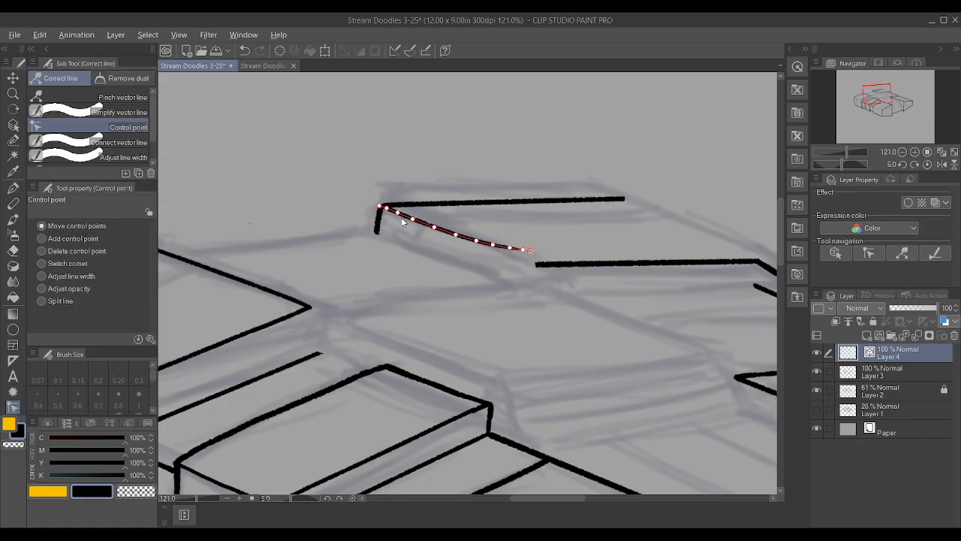
# Straighten the inner receding edge by removing its extra control points and join it to the front crosswise edge's inner end
pyautogui.keyDown('alt'); pyautogui.click(530, 252); pyautogui.keyUp('alt')
pyautogui.keyDown('alt'); pyautogui.click(522, 250); pyautogui.keyUp('alt')
pyautogui.keyDown('alt'); pyautogui.click(510, 247); pyautogui.keyUp('alt')
pyautogui.keyDown('alt'); pyautogui.click(478, 241); pyautogui.keyUp('alt')
pyautogui.keyDown('alt'); pyautogui.click(434, 228); pyautogui.keyUp('alt')
pyautogui.keyDown('alt'); pyautogui.click(413, 220); pyautogui.keyUp('alt')
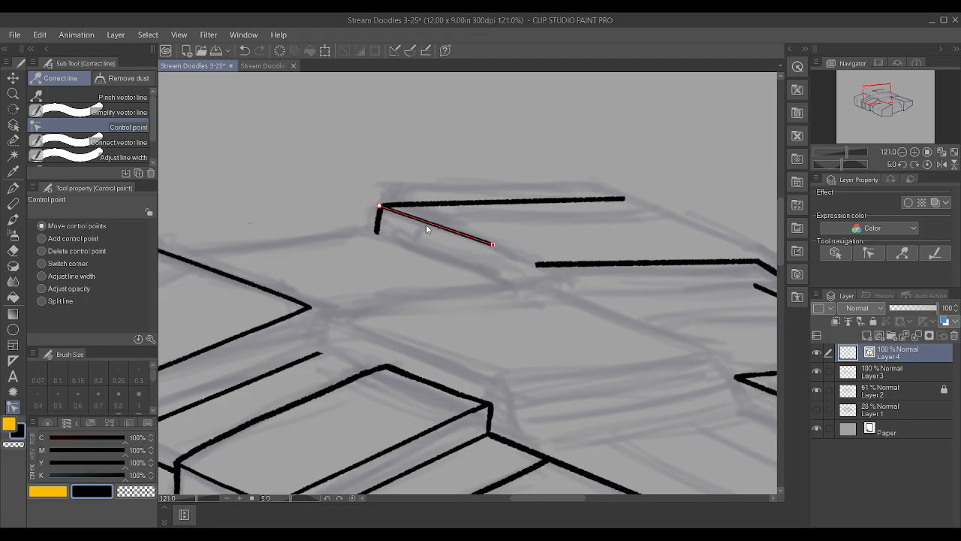
pyautogui.moveTo(482, 241); pyautogui.dragTo(537, 264)
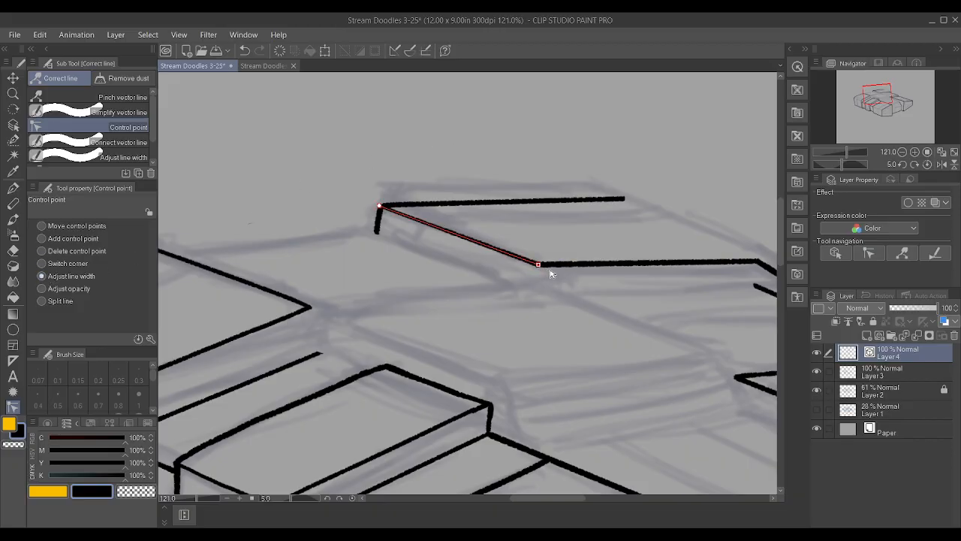
pyautogui.scroll(-3, 486, 175)
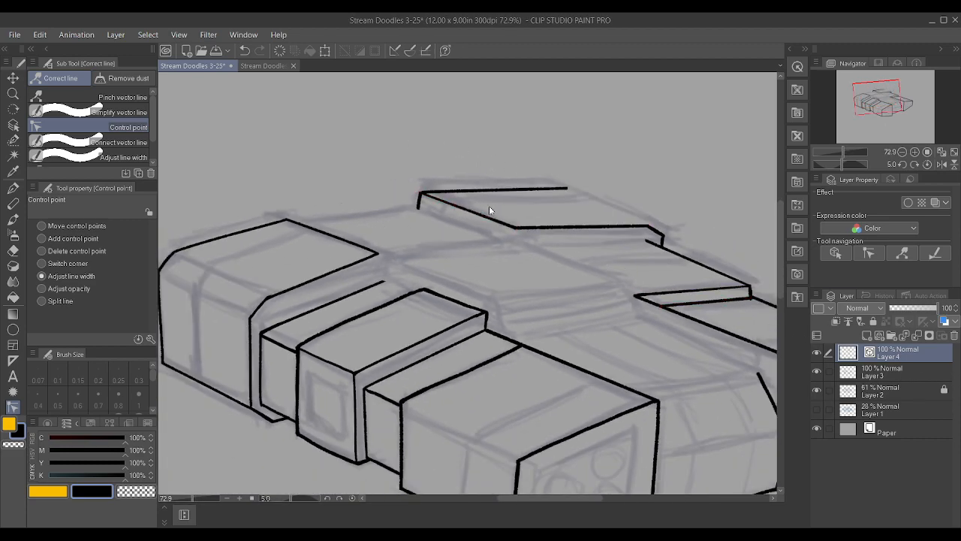
# Ink the back edge between the left block and the rear raised block on Layer 4 and remove its extra control points
pyautogui.press('p')
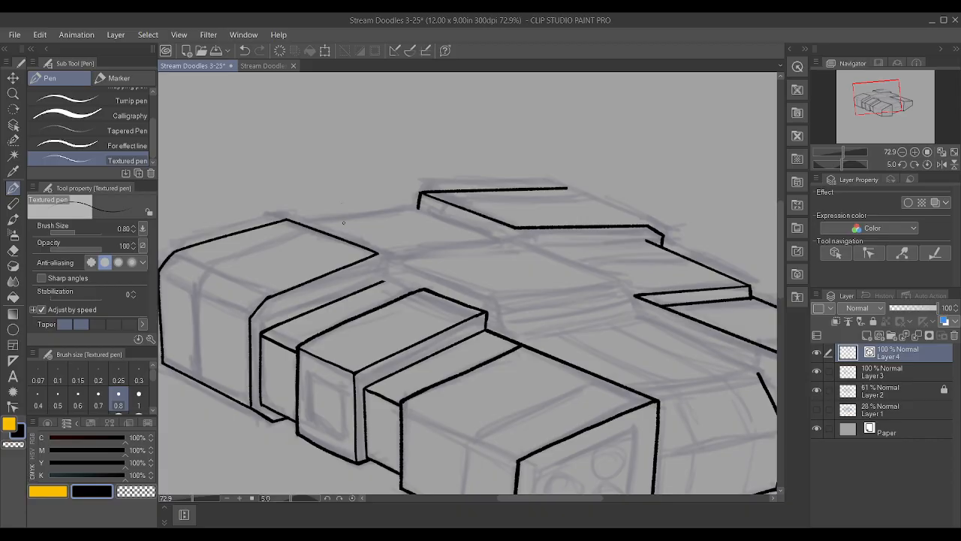
pyautogui.moveTo(309, 223); pyautogui.dragTo(411, 213)
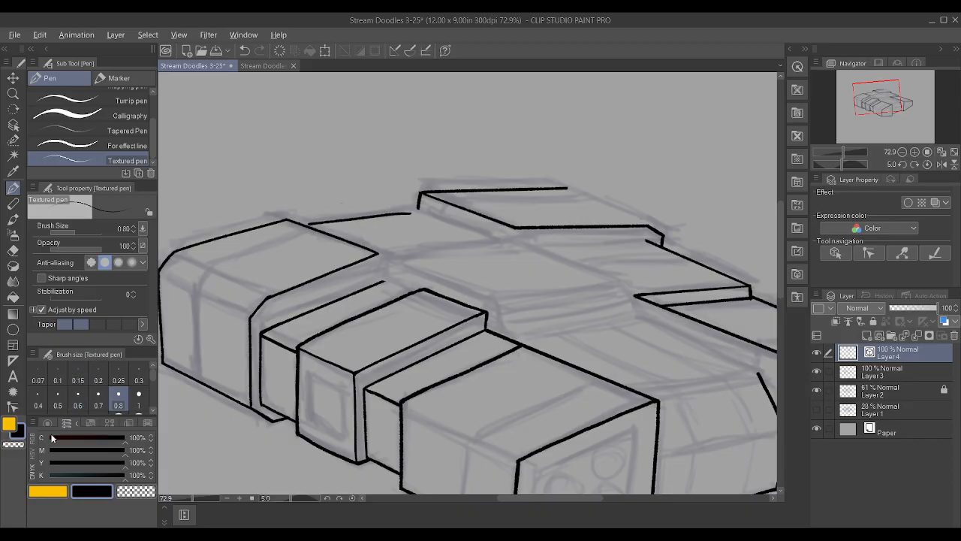
pyautogui.click(13, 407)
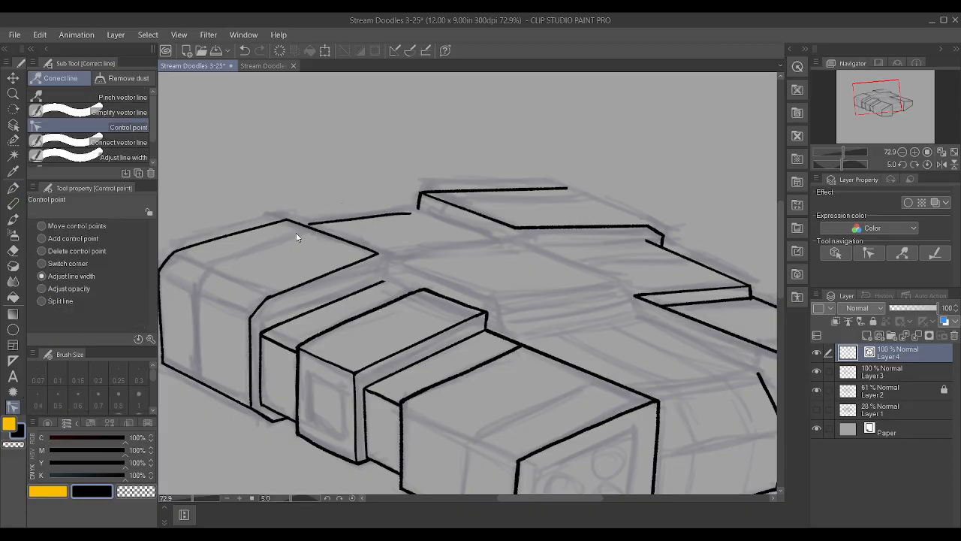
pyautogui.keyDown('alt'); pyautogui.click(412, 215); pyautogui.keyUp('alt')
pyautogui.keyDown('alt'); pyautogui.click(389, 215); pyautogui.keyUp('alt')
pyautogui.keyDown('alt'); pyautogui.click(355, 220); pyautogui.keyUp('alt')
pyautogui.keyDown('alt'); pyautogui.click(327, 222); pyautogui.keyUp('alt')
# Fit the back edge's ends to the foot of the rear block's corner and to the left block's rear edge
pyautogui.scroll(2, 375, 217)
pyautogui.moveTo(413, 216); pyautogui.dragTo(428, 210)
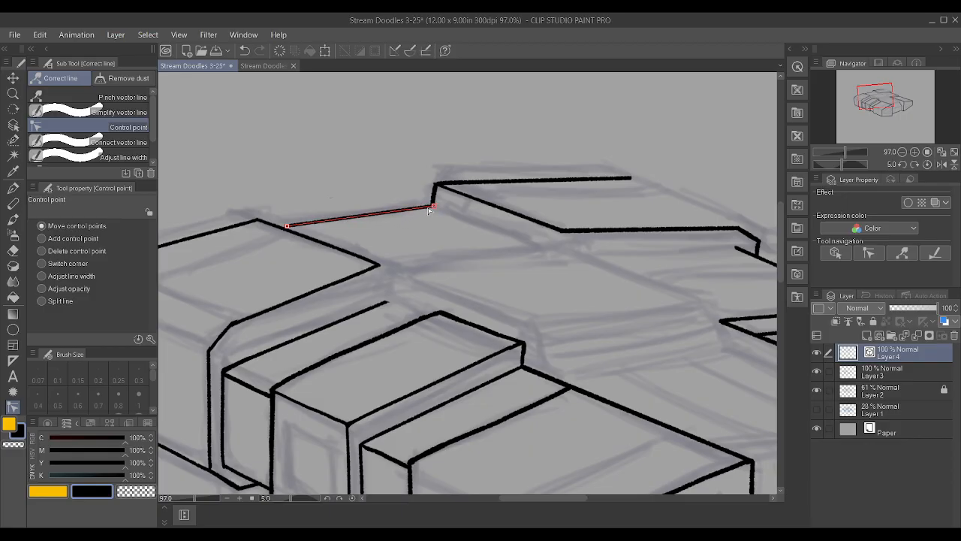
pyautogui.moveTo(292, 227); pyautogui.dragTo(292, 232)
pyautogui.scroll(-3, 453, 180)
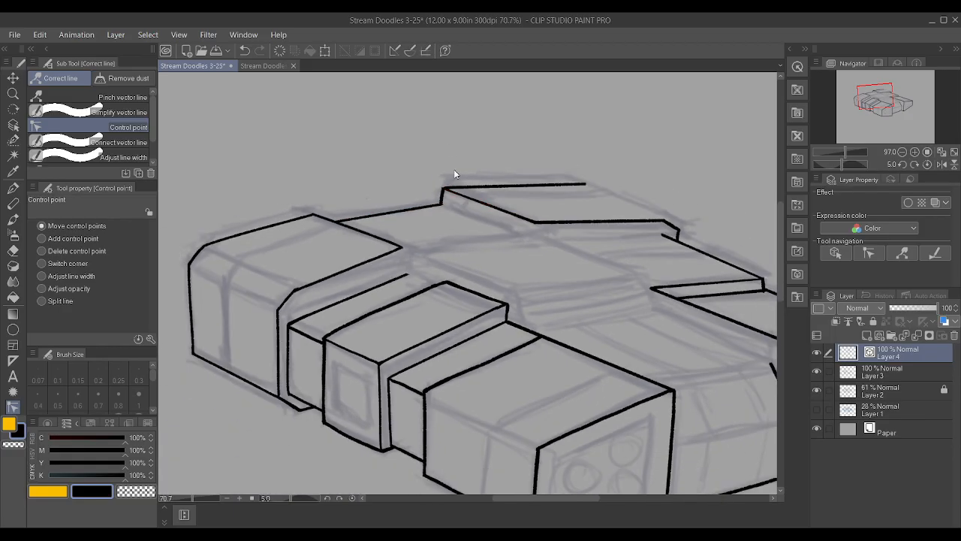
pyautogui.scroll(2, 386, 182)
pyautogui.scroll(1, 349, 201)
pyautogui.moveTo(319, 200); pyautogui.dragTo(314, 197)
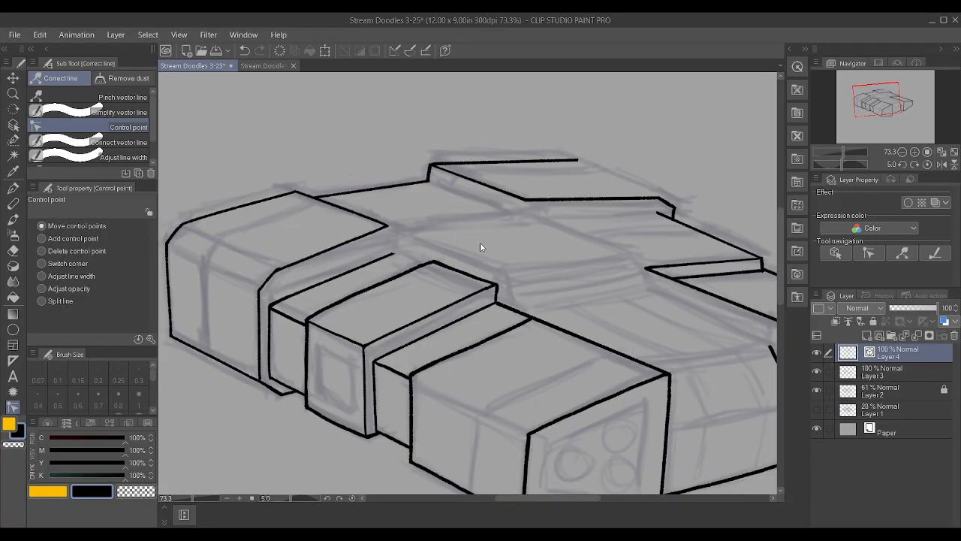
# Ink the rear raised block's outer receding top edge on Layer 4 between the two crosswise edges
pyautogui.scroll(-2, 477, 243)
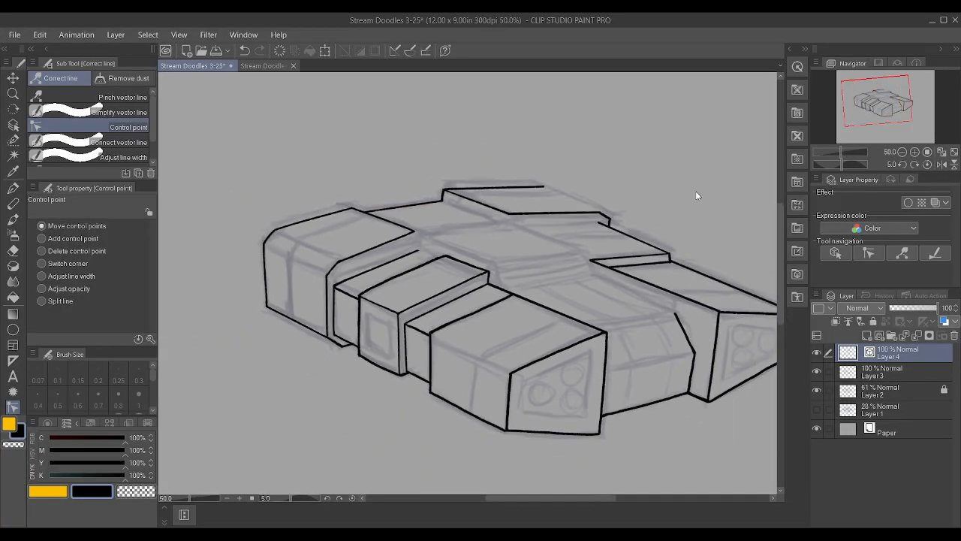
pyautogui.scroll(1, 695, 193)
pyautogui.scroll(1, 696, 188)
pyautogui.press('p')
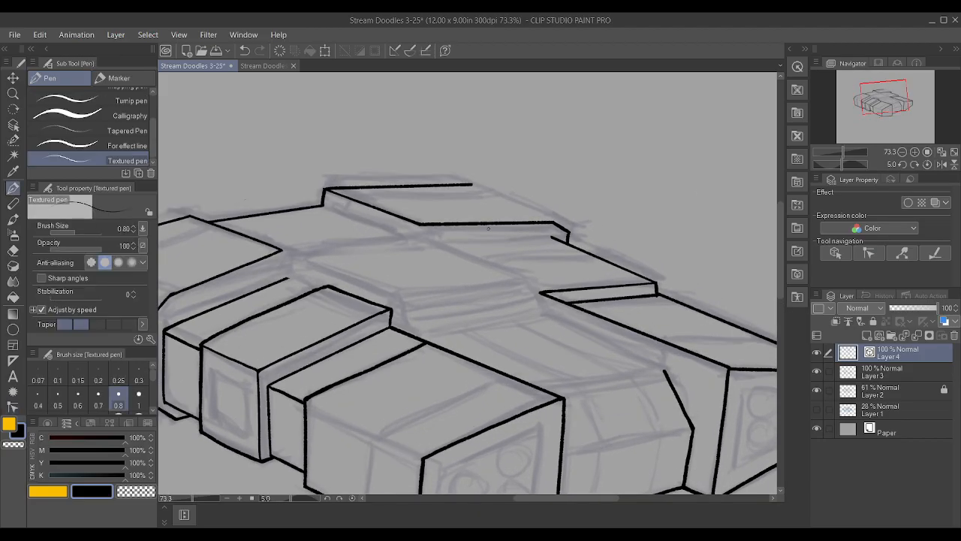
pyautogui.scroll(1, 488, 223)
pyautogui.moveTo(604, 201); pyautogui.dragTo(467, 128)
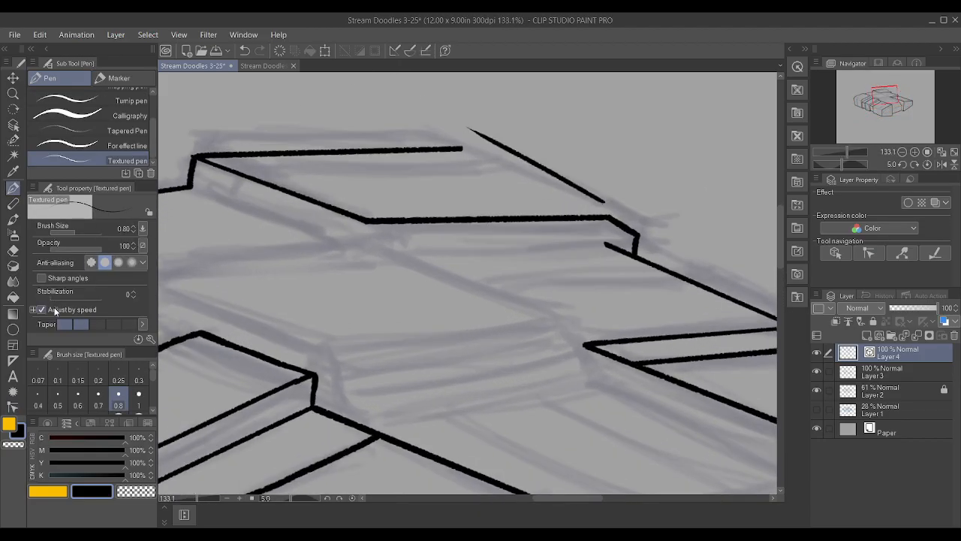
pyautogui.click(13, 406)
# Remove the outer top edge's extra control points and join its ends to the outer ends of both crosswise edges
pyautogui.click(463, 131)
pyautogui.keyDown('alt'); pyautogui.click(541, 168); pyautogui.keyUp('alt')
pyautogui.keyDown('alt'); pyautogui.click(600, 201); pyautogui.keyUp('alt')
pyautogui.moveTo(603, 201); pyautogui.dragTo(610, 217)
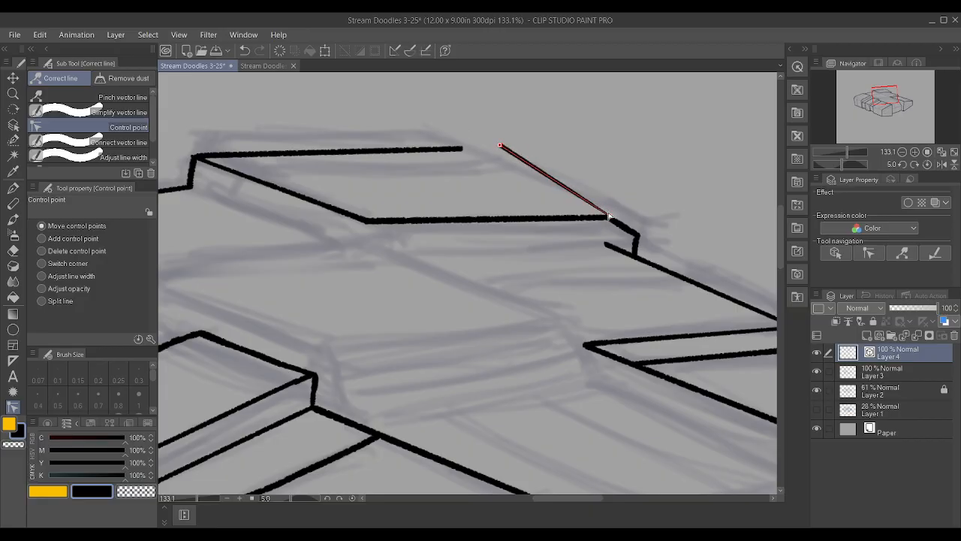
pyautogui.moveTo(501, 146); pyautogui.dragTo(462, 148)
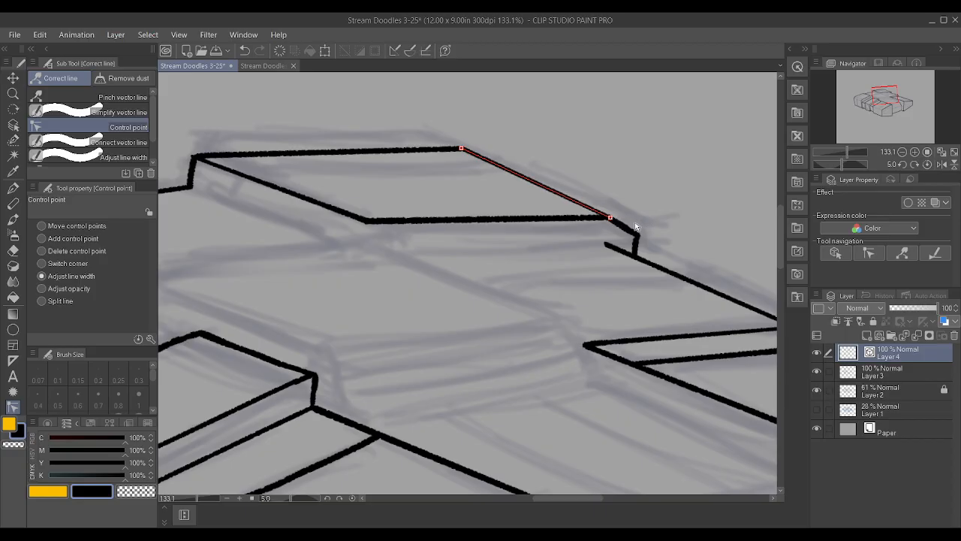
# Ink the short vertical edge beneath the rear raised block's near corner on Layer 3 with the Textured pen
pyautogui.scroll(-2, 655, 211)
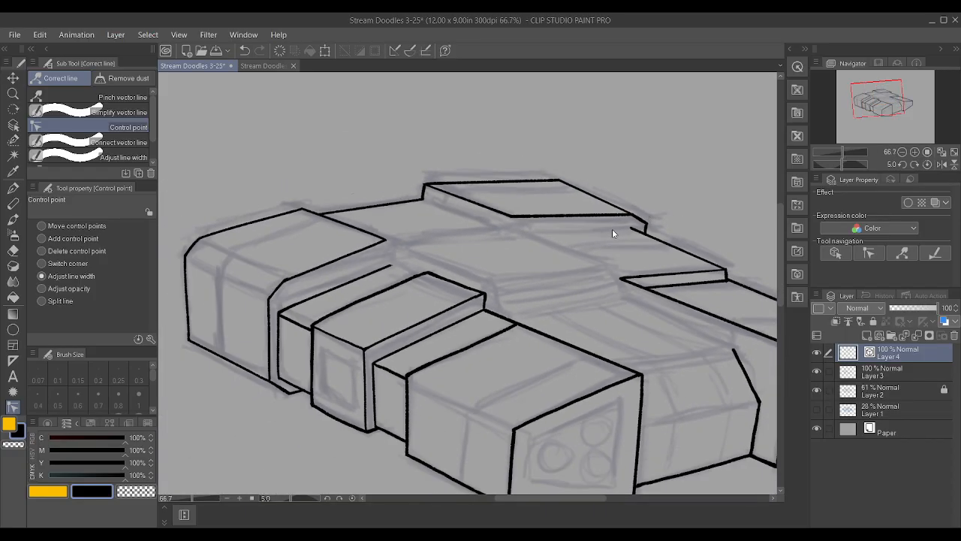
pyautogui.click(891, 374)
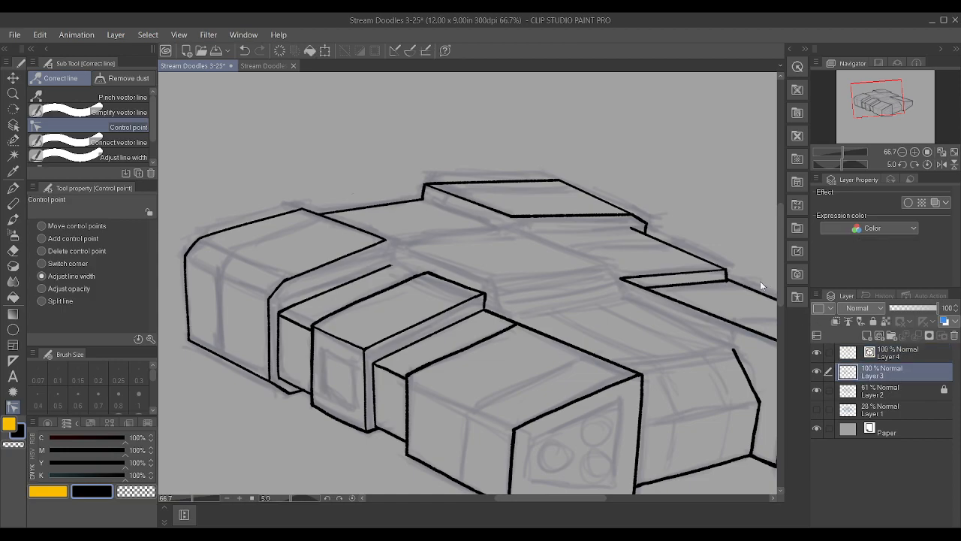
pyautogui.press('p')
pyautogui.scroll(3, 505, 186)
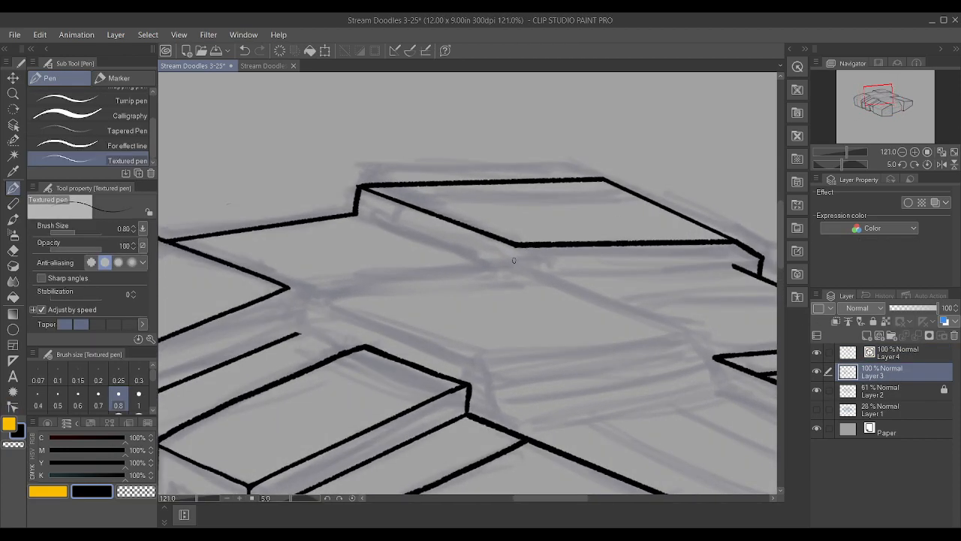
pyautogui.moveTo(513, 268); pyautogui.dragTo(516, 246)
pyautogui.scroll(-1, 272, 301)
pyautogui.scroll(1, 292, 325)
pyautogui.moveTo(292, 329); pyautogui.dragTo(284, 283)
pyautogui.scroll(-5, 284, 283)
pyautogui.scroll(3, 271, 284)
pyautogui.hotkey('ctrl', 'z')
# Ink the left block's vertical rear corner edge on Layer 3, joining its top corner to the lower step's edge
pyautogui.scroll(3, 336, 340)
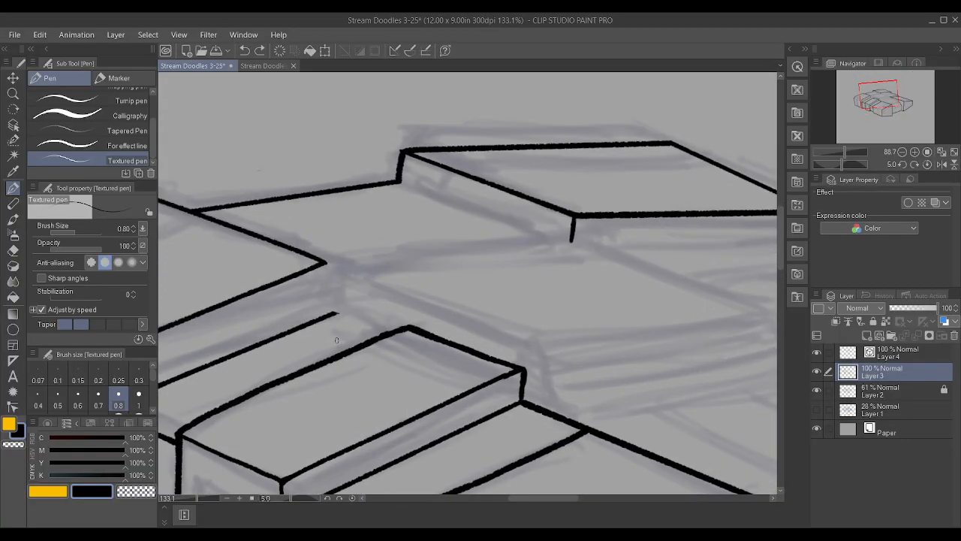
pyautogui.scroll(2, 337, 340)
pyautogui.moveTo(326, 307); pyautogui.dragTo(325, 236)
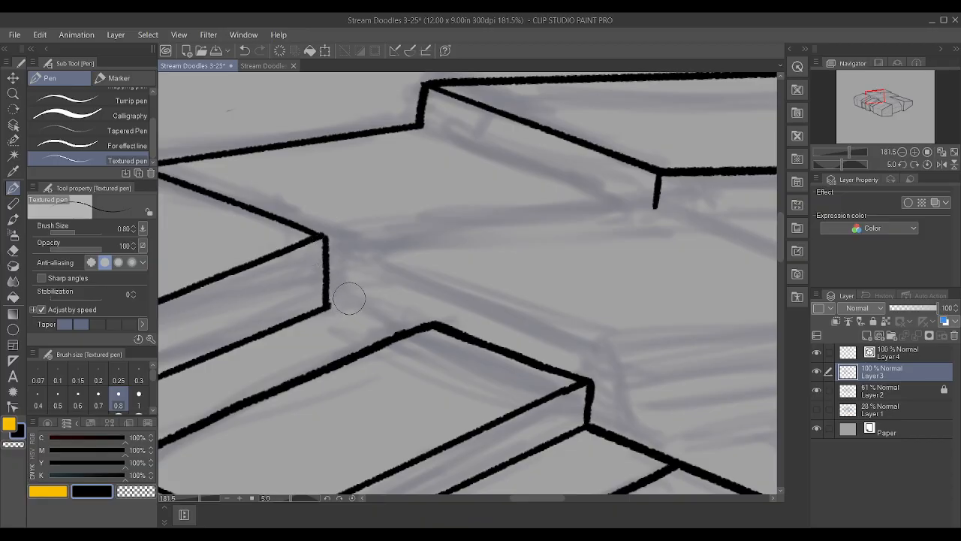
pyautogui.scroll(-2, 349, 301)
pyautogui.scroll(-1, 353, 300)
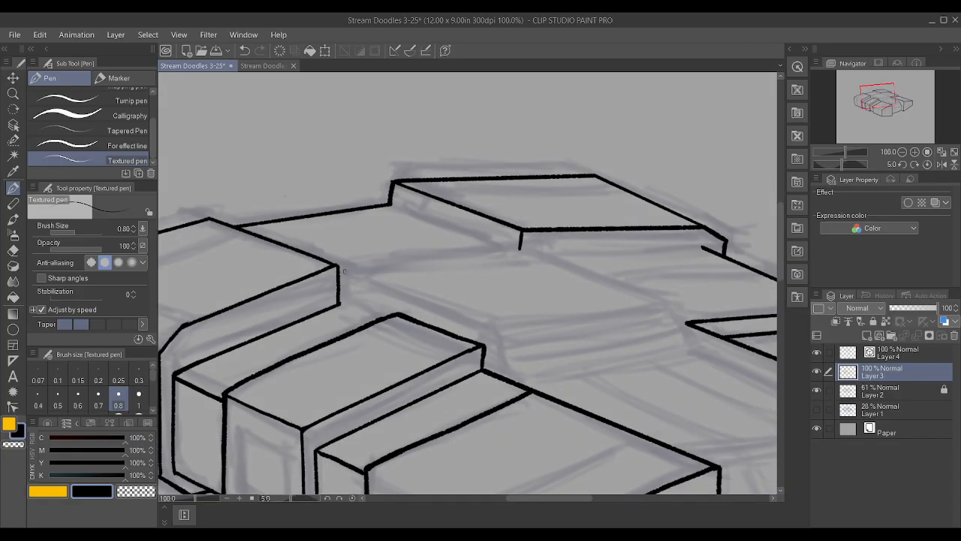
pyautogui.moveTo(339, 270); pyautogui.dragTo(509, 242)
pyautogui.scroll(-1, 509, 242)
pyautogui.hotkey('ctrl', 'z')
# Ink the short edge from the foot of the left block's rear corner to the neighbouring raised block on Layer 3
pyautogui.scroll(2, 529, 263)
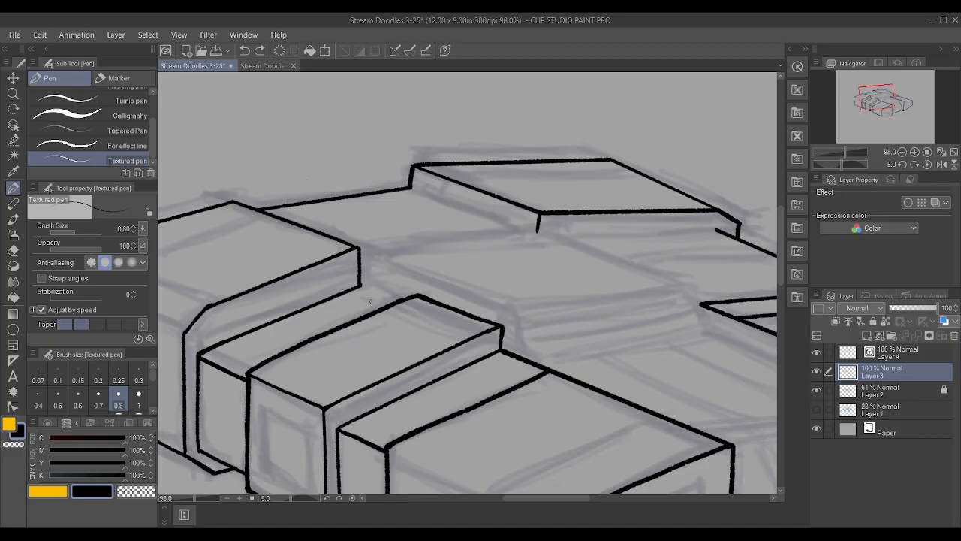
pyautogui.moveTo(370, 288); pyautogui.dragTo(398, 300)
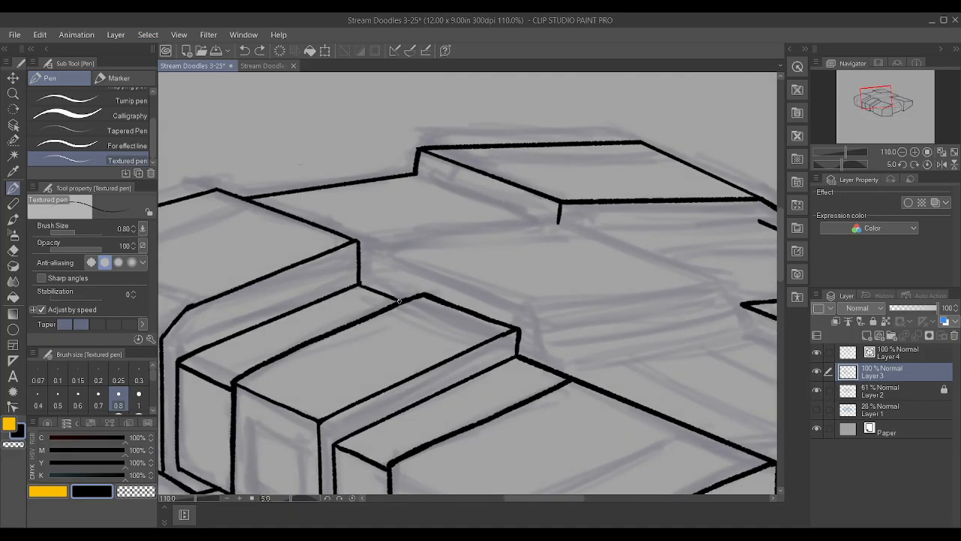
pyautogui.moveTo(363, 249); pyautogui.dragTo(532, 220)
pyautogui.scroll(-2, 531, 219)
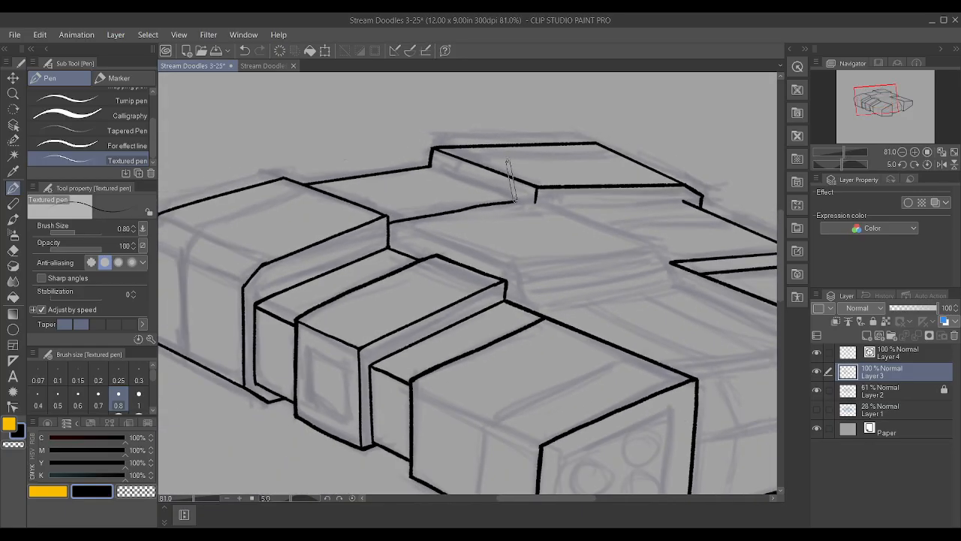
pyautogui.scroll(-15, 508, 161)
pyautogui.scroll(4, 454, 161)
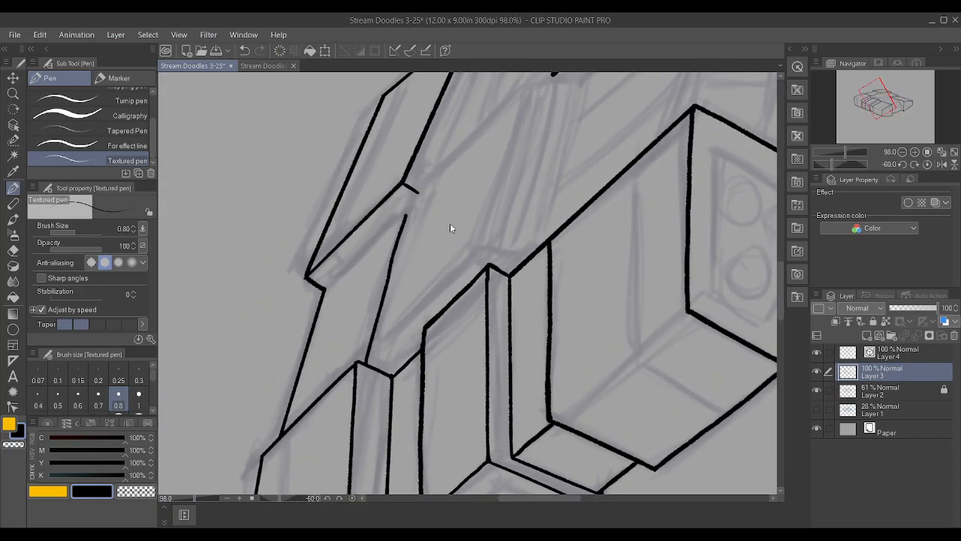
pyautogui.hotkey('ctrl', 'z')
pyautogui.scroll(2, 450, 228)
pyautogui.moveTo(350, 391); pyautogui.dragTo(419, 188)
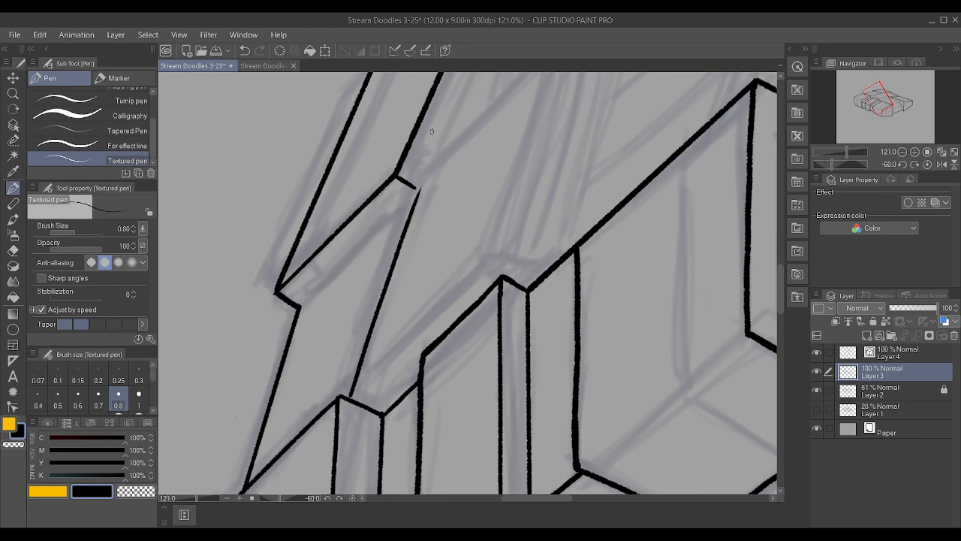
pyautogui.scroll(1, 413, 201)
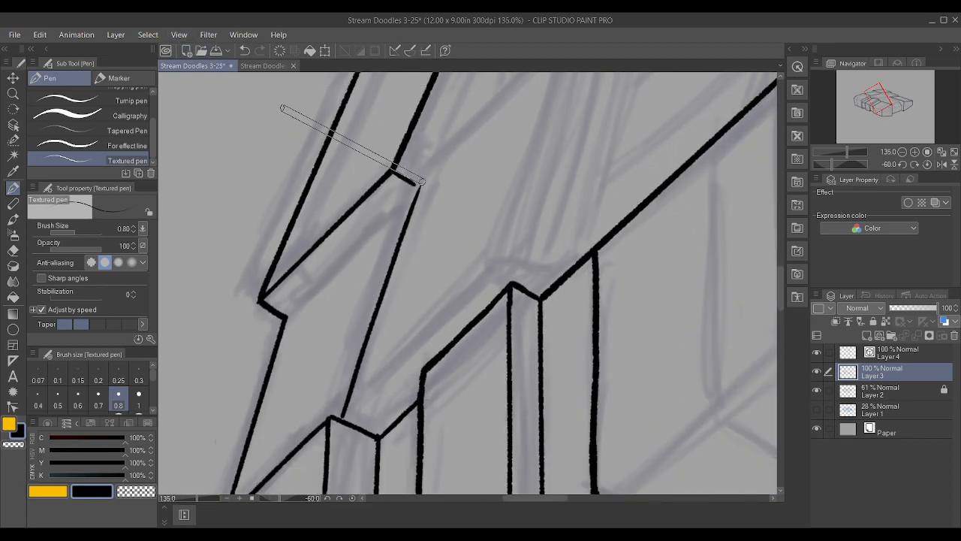
pyautogui.scroll(-1, 283, 108)
pyautogui.scroll(-1, 412, 187)
pyautogui.hotkey('ctrl', 'z')
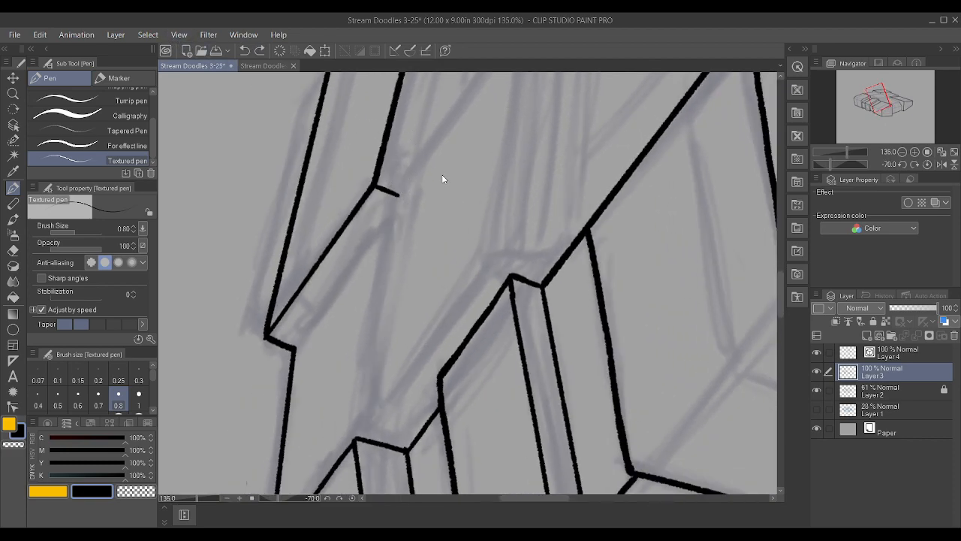
pyautogui.moveTo(370, 438); pyautogui.dragTo(415, 32)
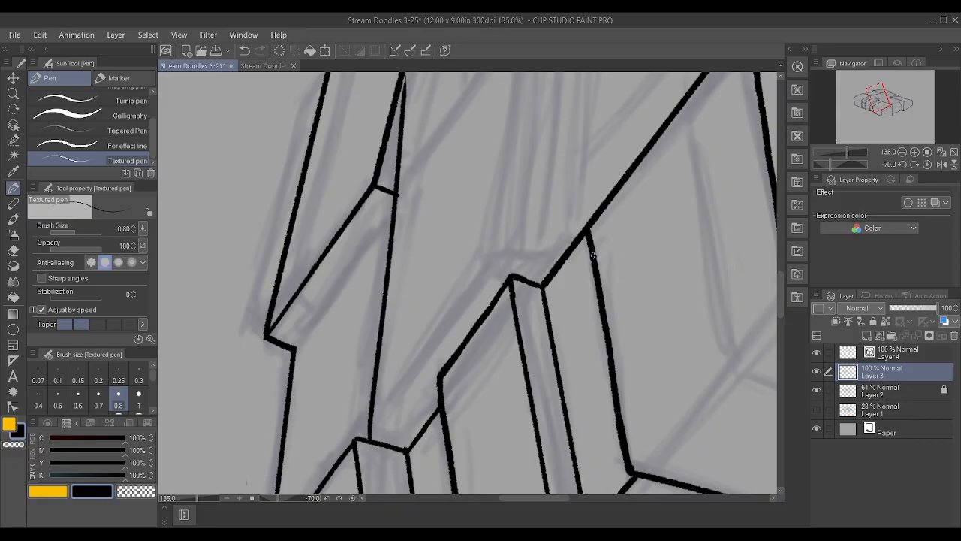
pyautogui.scroll(-1, 521, 182)
pyautogui.hotkey('ctrl', 'z')
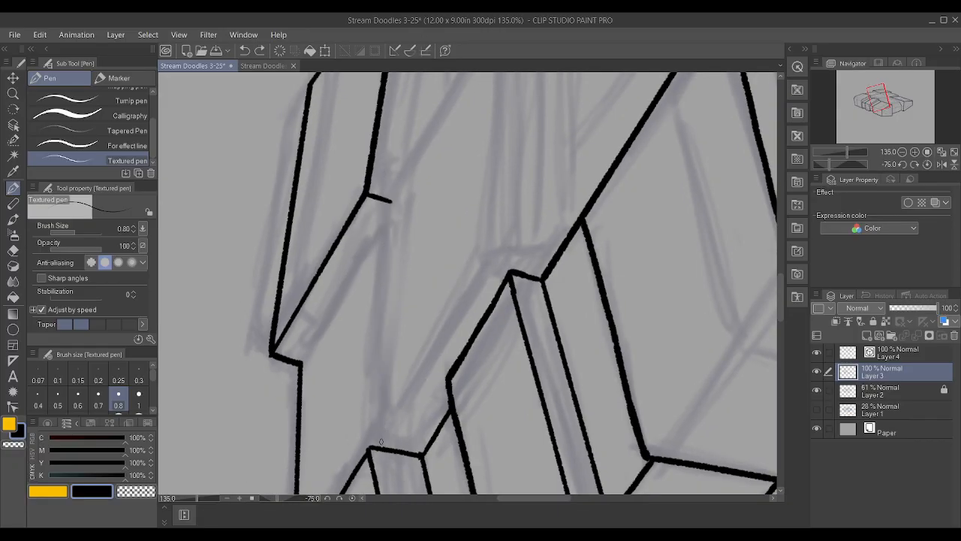
pyautogui.moveTo(380, 441); pyautogui.dragTo(407, 35)
pyautogui.hotkey('ctrl', 'z')
# Ink the crosswise edge between the left block's corner and the rear block's foot on Layer 4 and remove its extra control points
pyautogui.click(902, 357)
pyautogui.moveTo(381, 442); pyautogui.dragTo(385, 169)
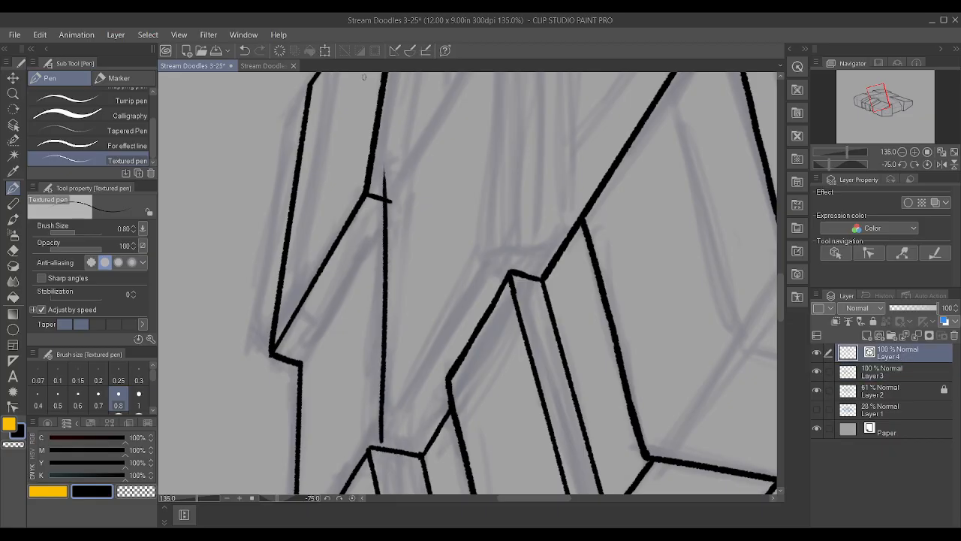
pyautogui.click(13, 407)
pyautogui.moveTo(390, 174)
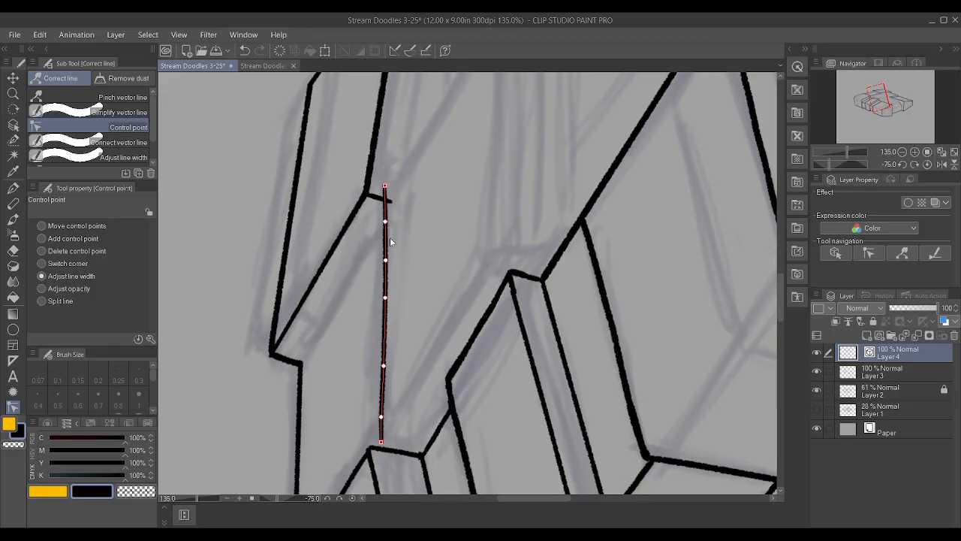
pyautogui.keyDown('alt'); pyautogui.click(387, 362); pyautogui.keyUp('alt')
pyautogui.keyDown('alt'); pyautogui.click(379, 418); pyautogui.keyUp('alt')
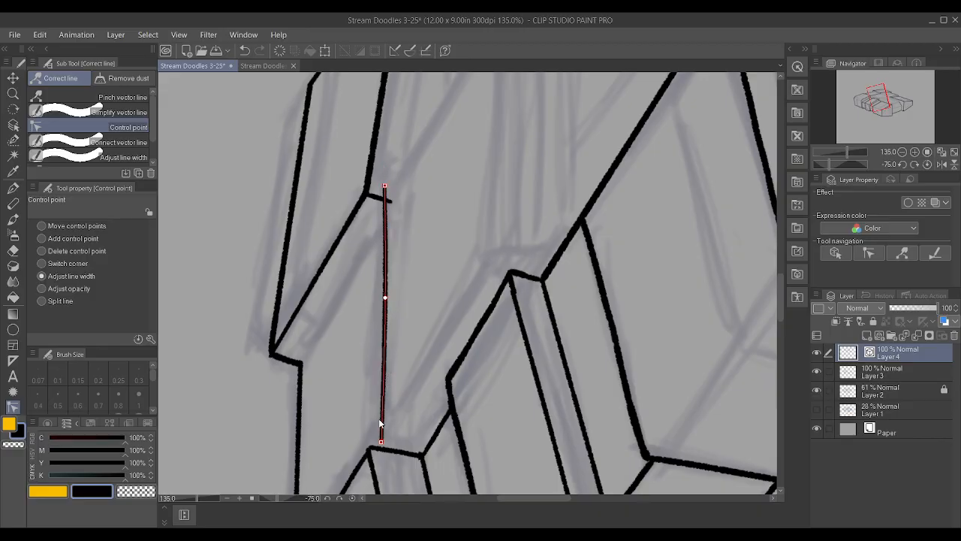
pyautogui.keyDown('alt'); pyautogui.click(385, 299); pyautogui.keyUp('alt')
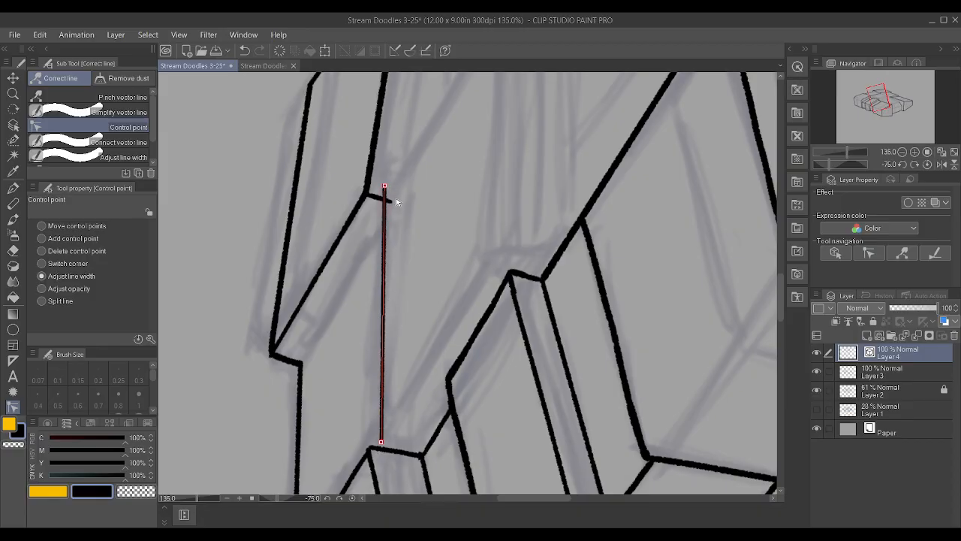
# Fit the crosswise edge's ends to the foot of the rear block's short vertical edge and to the left block's vertical edge
pyautogui.click(45, 226)
pyautogui.press('^')
pyautogui.press('^')
pyautogui.press('^')
pyautogui.press('^')
pyautogui.press('^')
pyautogui.press('^')
pyautogui.press('^')
pyautogui.press('^')
pyautogui.press('^')
pyautogui.press('^')
pyautogui.press('^')
pyautogui.press('^')
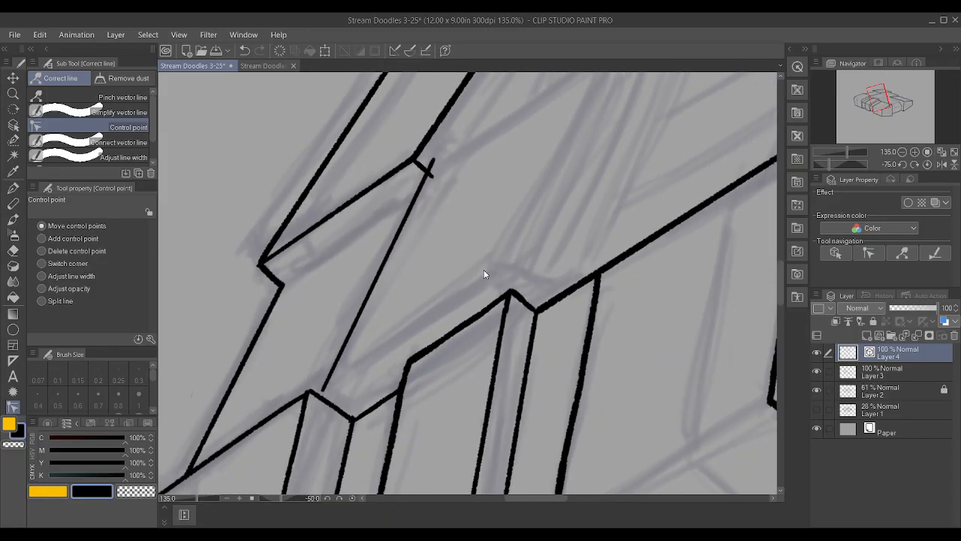
pyautogui.press('^')
pyautogui.press('^')
pyautogui.press('^')
pyautogui.press('^')
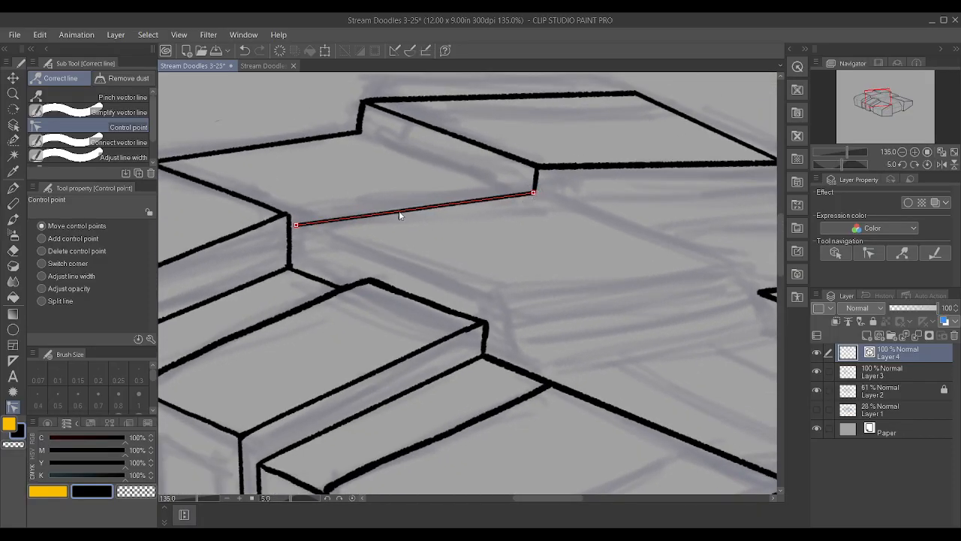
pyautogui.moveTo(296, 226); pyautogui.dragTo(289, 234)
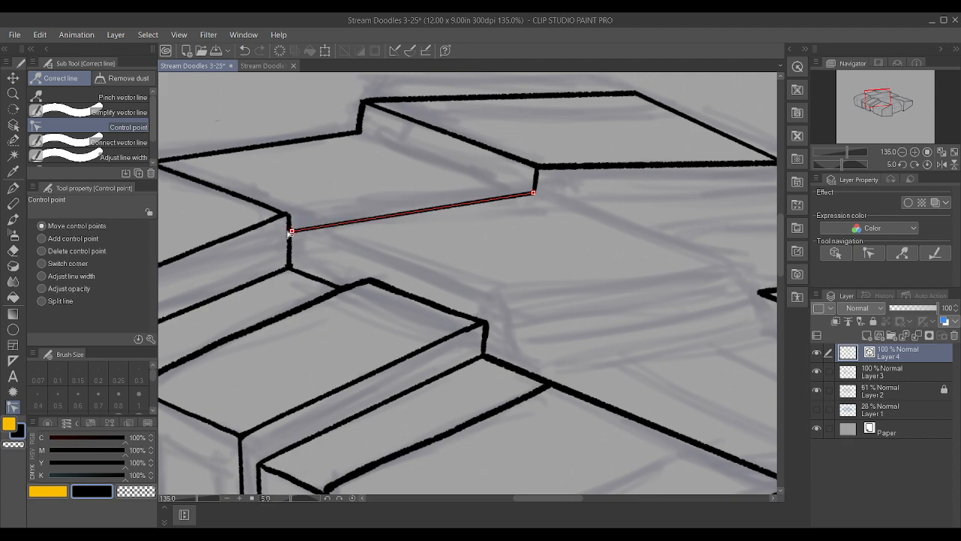
pyautogui.moveTo(289, 232); pyautogui.dragTo(290, 235)
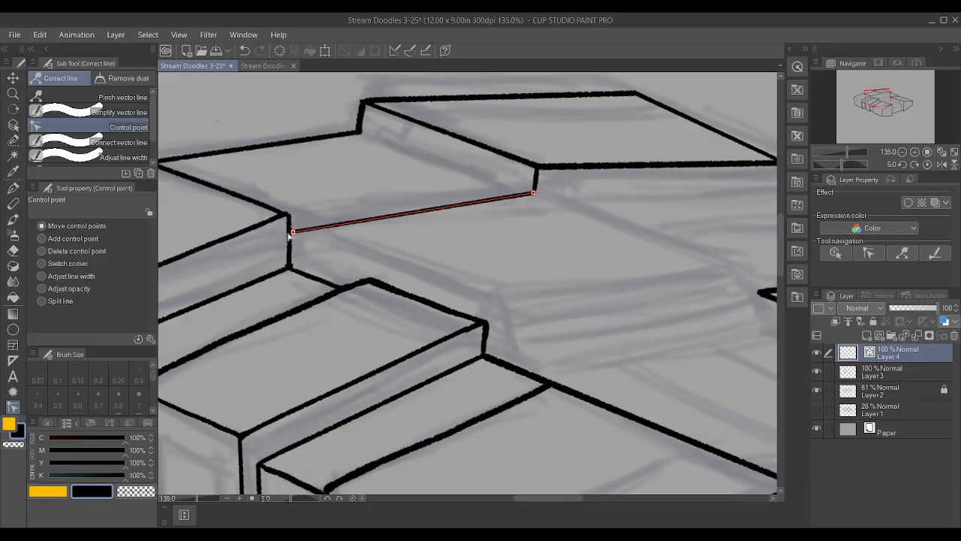
pyautogui.scroll(-2, 217, 175)
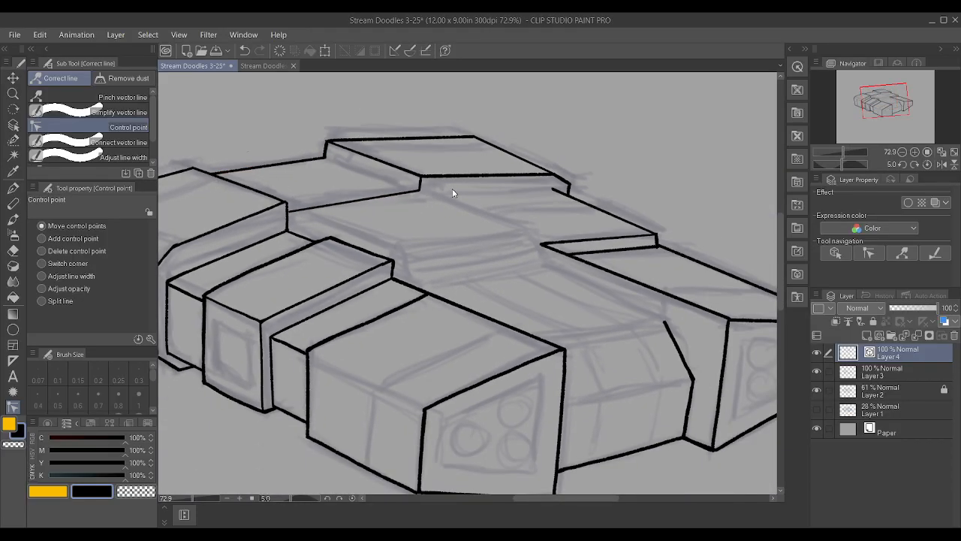
# Ink the central deck's receding edge on Layer 4 from the rear block's foot toward the right block's pointed corner
pyautogui.press('p')
pyautogui.scroll(1, 685, 236)
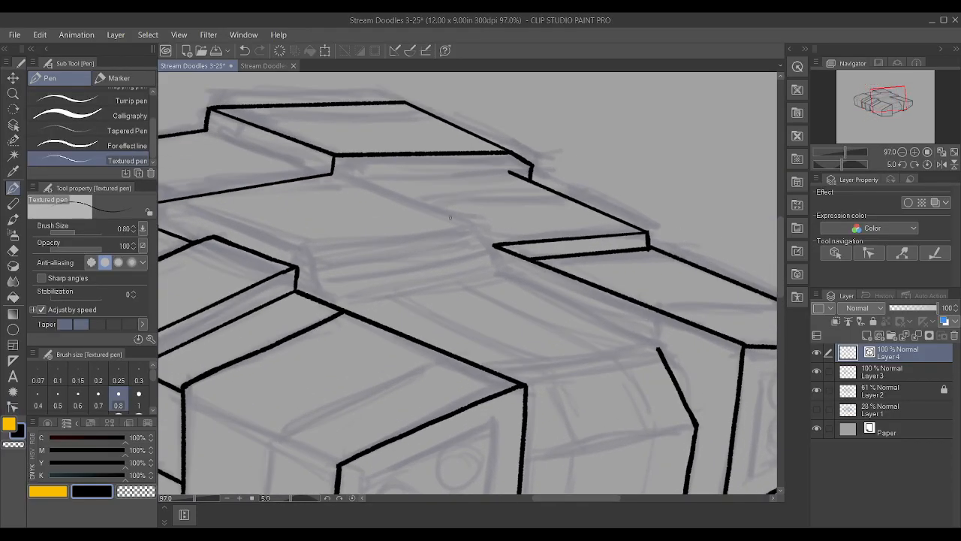
pyautogui.moveTo(334, 172); pyautogui.dragTo(479, 221)
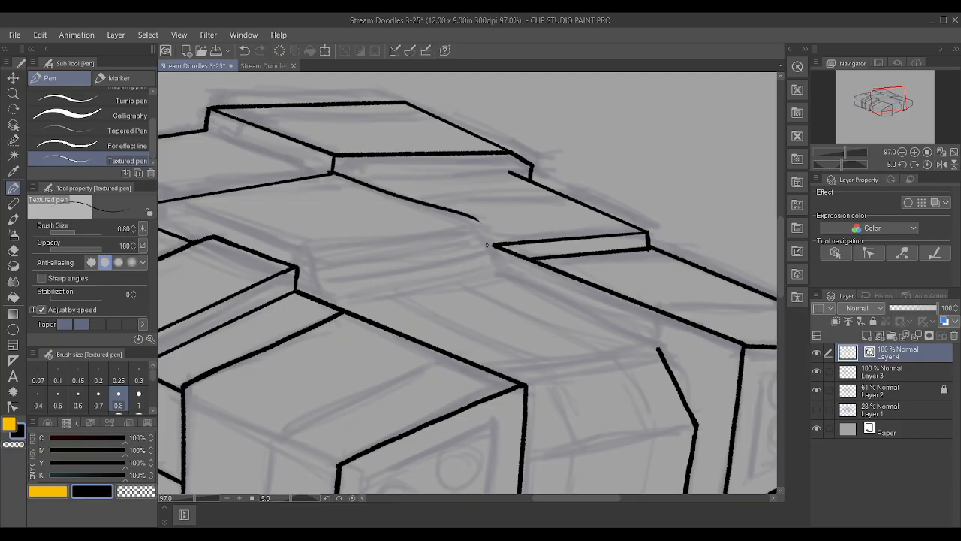
# Remove the receding edge's extra control points and extend its near end along the sketch toward the right block's corner
pyautogui.click(12, 406)
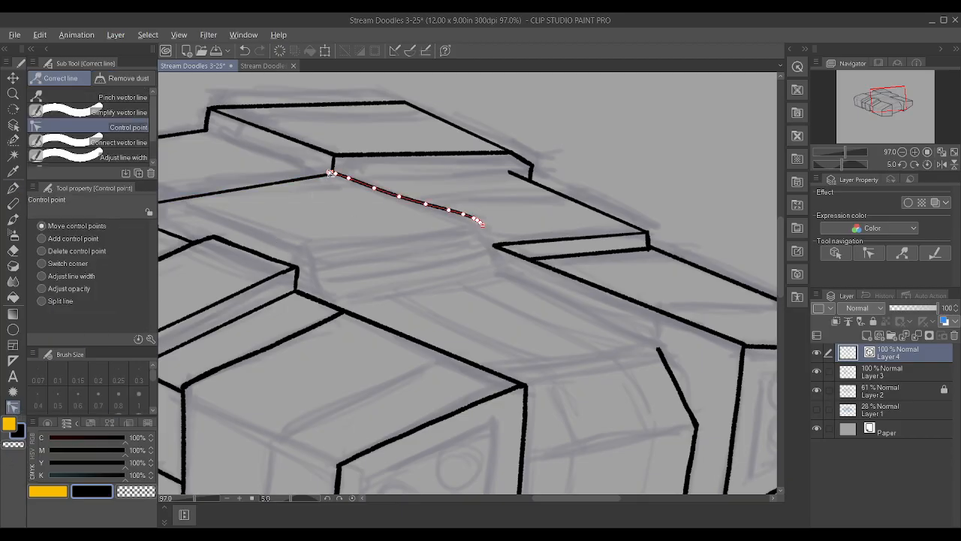
pyautogui.moveTo(331, 173); pyautogui.dragTo(336, 175)
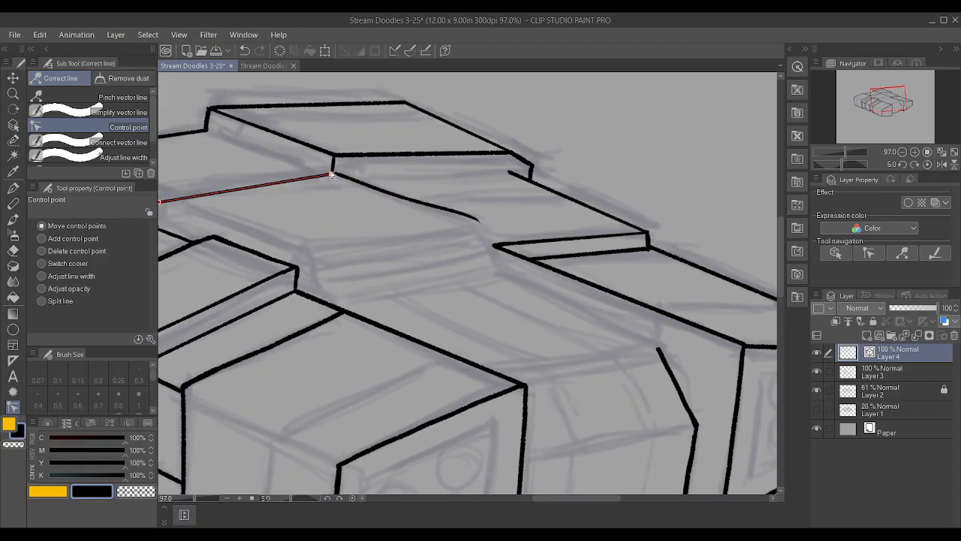
pyautogui.keyDown('alt'); pyautogui.click(375, 189); pyautogui.keyUp('alt')
pyautogui.keyDown('alt'); pyautogui.click(399, 196); pyautogui.keyUp('alt')
pyautogui.keyDown('alt'); pyautogui.click(424, 204); pyautogui.keyUp('alt')
pyautogui.keyDown('alt'); pyautogui.click(448, 210); pyautogui.keyUp('alt')
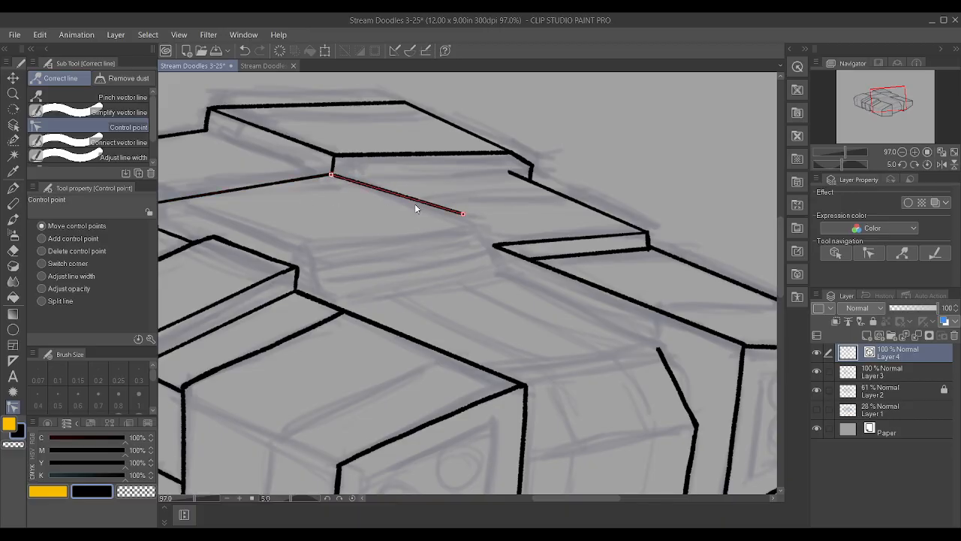
pyautogui.moveTo(466, 215); pyautogui.dragTo(479, 227)
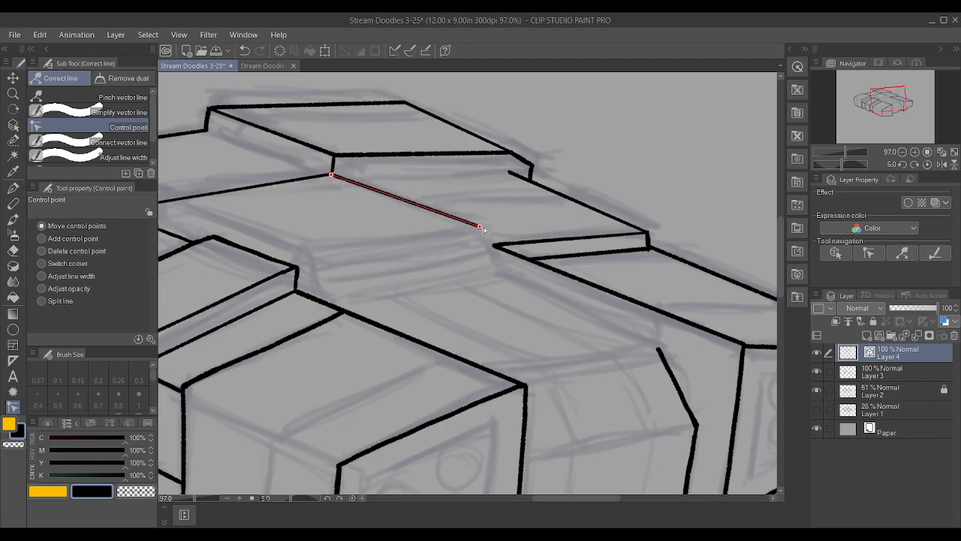
pyautogui.scroll(-1, 339, 230)
# Shorten the crosswise edge's end at the left block and join it to the block with a short diagonal on Layer 3
pyautogui.scroll(2, 209, 219)
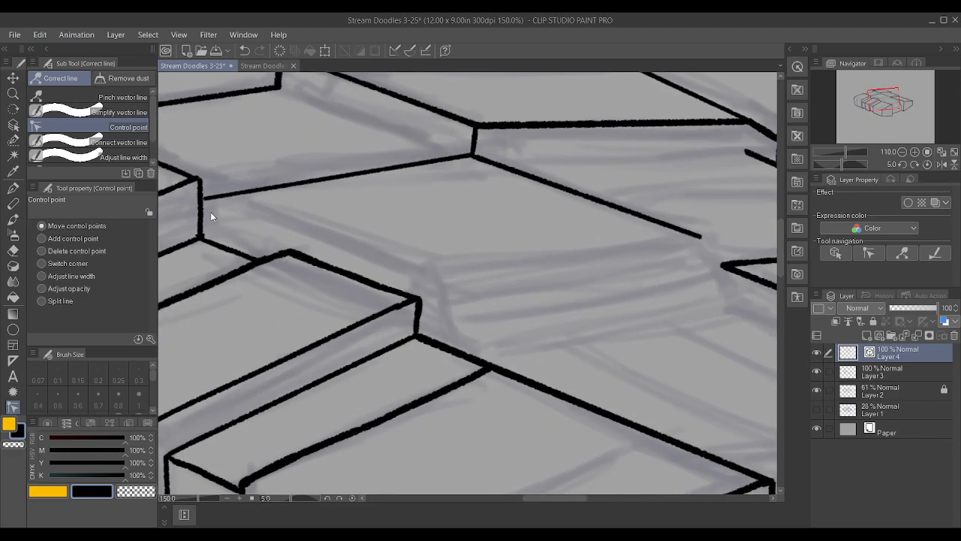
pyautogui.moveTo(211, 199); pyautogui.dragTo(236, 195)
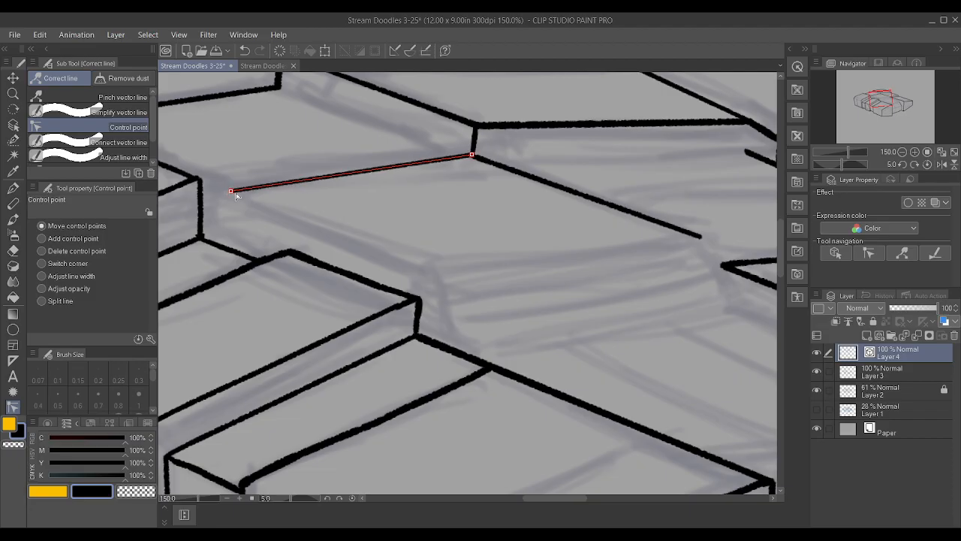
pyautogui.click(895, 374)
pyautogui.press('p')
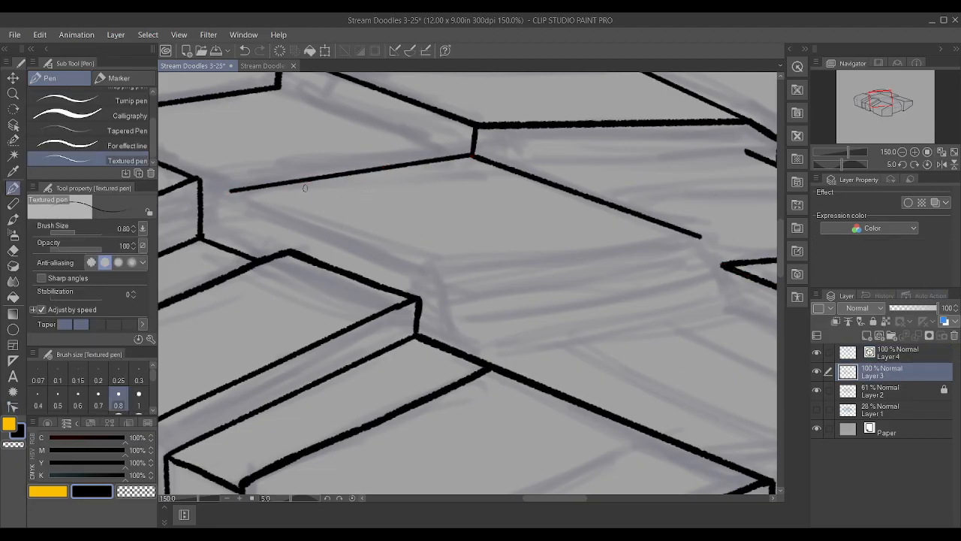
pyautogui.moveTo(202, 216); pyautogui.dragTo(229, 191)
pyautogui.scroll(-2, 215, 200)
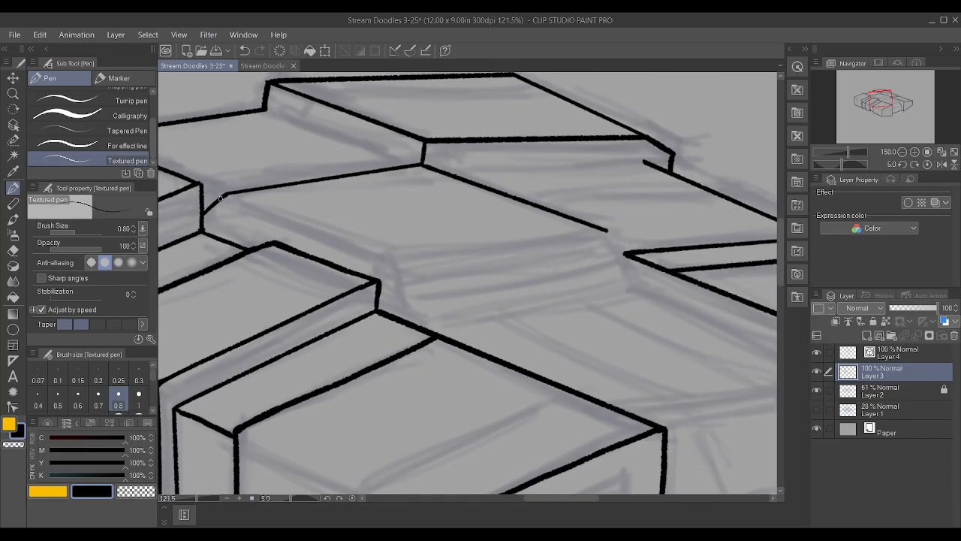
# Ink the short slanted edge descending from the receding edge's near end past the right block's pointed corner on Layer 3
pyautogui.scroll(2, 634, 250)
pyautogui.moveTo(633, 293); pyautogui.dragTo(605, 225)
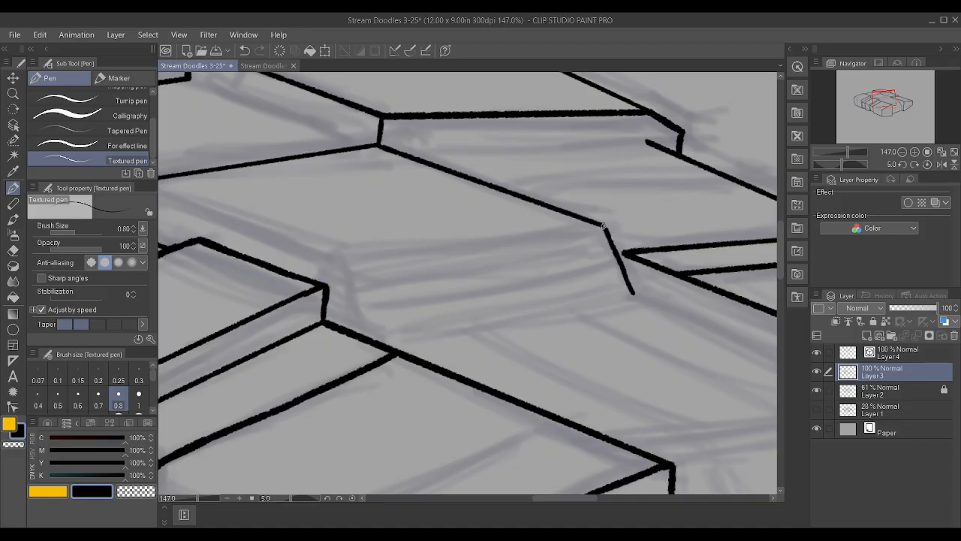
# Ink the central deck's lower front edge on Layer 4 from the front block's junction past the slanted edge's foot, replacing a Layer 3 attempt
pyautogui.moveTo(406, 353); pyautogui.dragTo(617, 293)
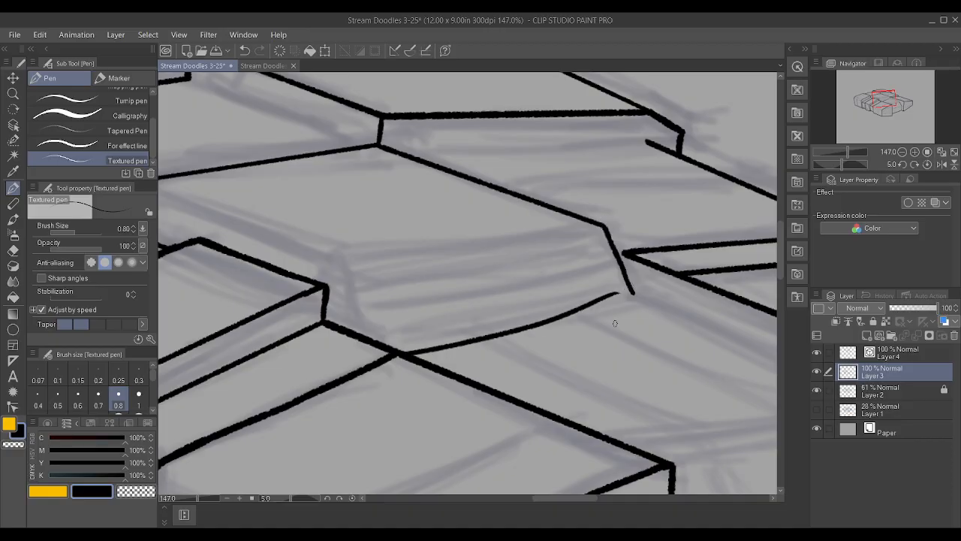
pyautogui.hotkey('ctrl', 'z')
pyautogui.click(894, 358)
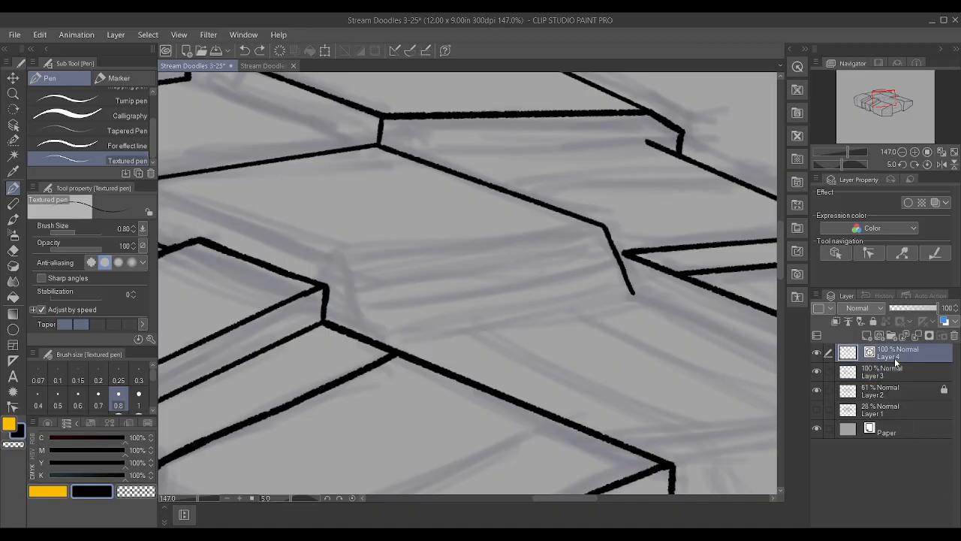
pyautogui.moveTo(406, 353); pyautogui.dragTo(662, 311)
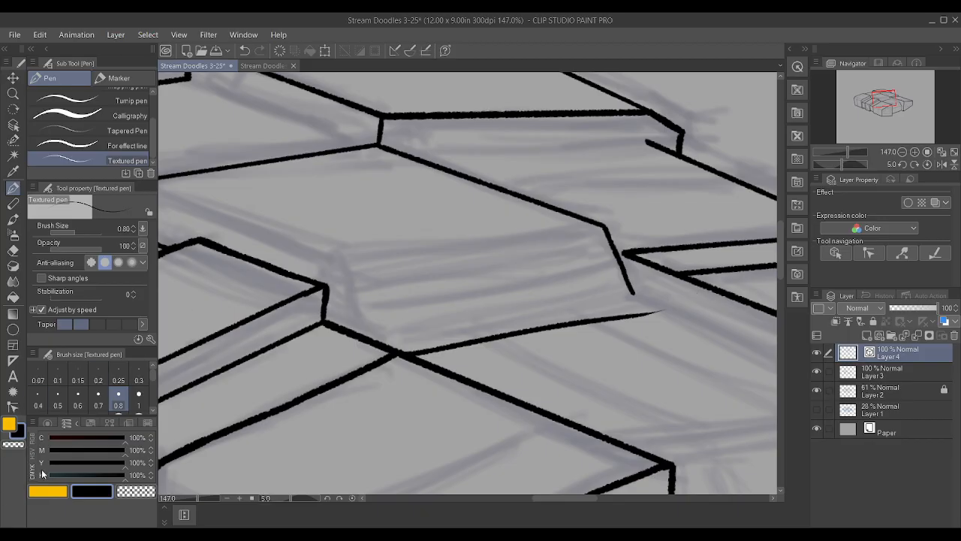
# Remove the lower front edge's intermediate control points and move its far end onto the foot of the slanted edge
pyautogui.click(12, 392)
pyautogui.click(13, 406)
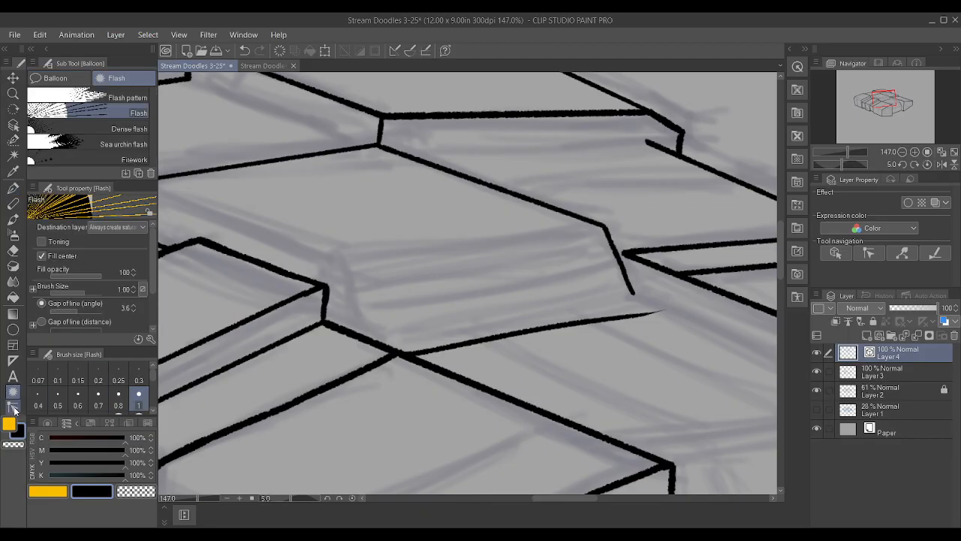
pyautogui.keyDown('alt'); pyautogui.click(426, 352); pyautogui.keyUp('alt')
pyautogui.keyDown('alt'); pyautogui.click(411, 355); pyautogui.keyUp('alt')
pyautogui.keyDown('alt'); pyautogui.click(404, 354); pyautogui.keyUp('alt')
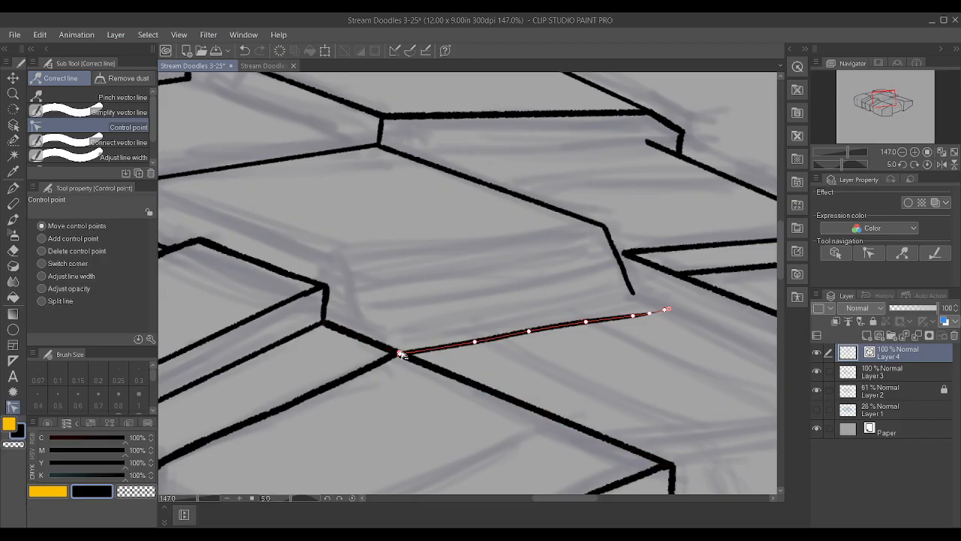
pyautogui.keyDown('alt'); pyautogui.click(475, 343); pyautogui.keyUp('alt')
pyautogui.keyDown('alt'); pyautogui.click(527, 332); pyautogui.keyUp('alt')
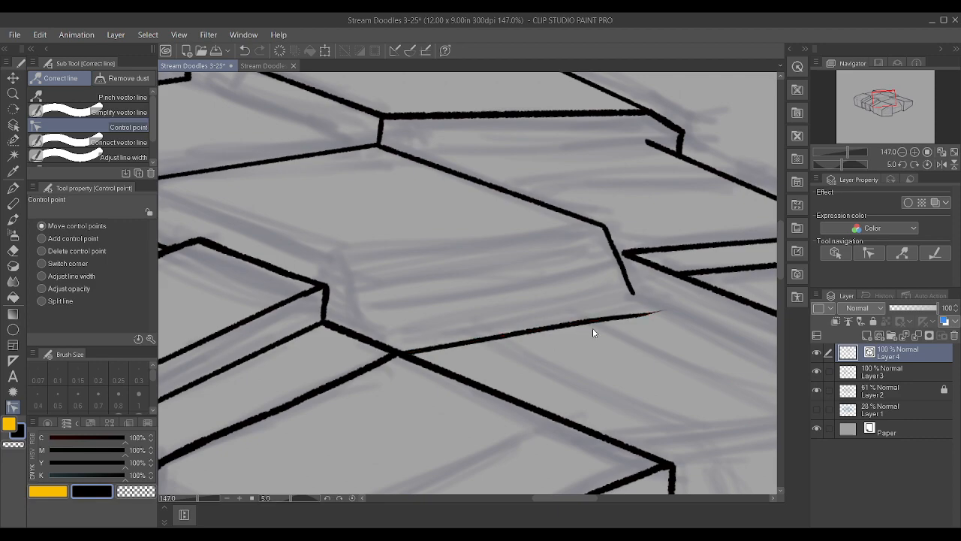
pyautogui.keyDown('alt'); pyautogui.click(664, 309); pyautogui.keyUp('alt')
pyautogui.keyDown('alt'); pyautogui.click(649, 313); pyautogui.keyUp('alt')
pyautogui.keyDown('alt'); pyautogui.click(633, 315); pyautogui.keyUp('alt')
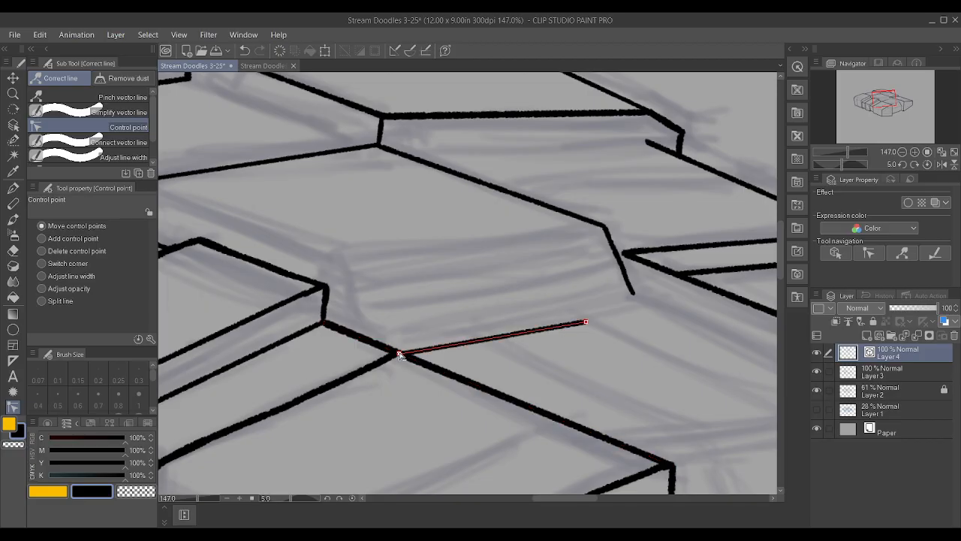
pyautogui.moveTo(586, 321); pyautogui.dragTo(632, 294)
# Try a slanted edge rising from the front block's junction on Layer 3, undo it, and retrace the deck's far slanted edge
pyautogui.scroll(-1, 468, 375)
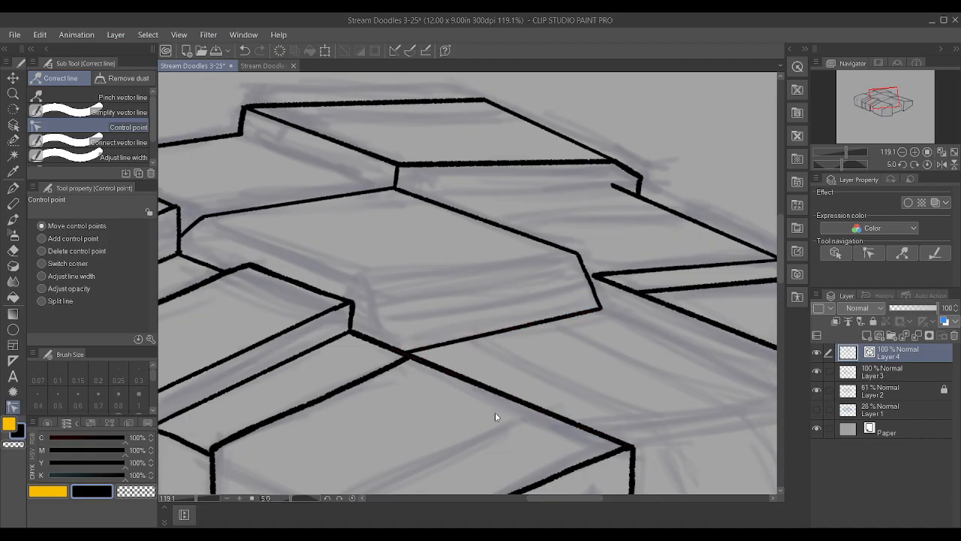
pyautogui.press('p')
pyautogui.click(900, 374)
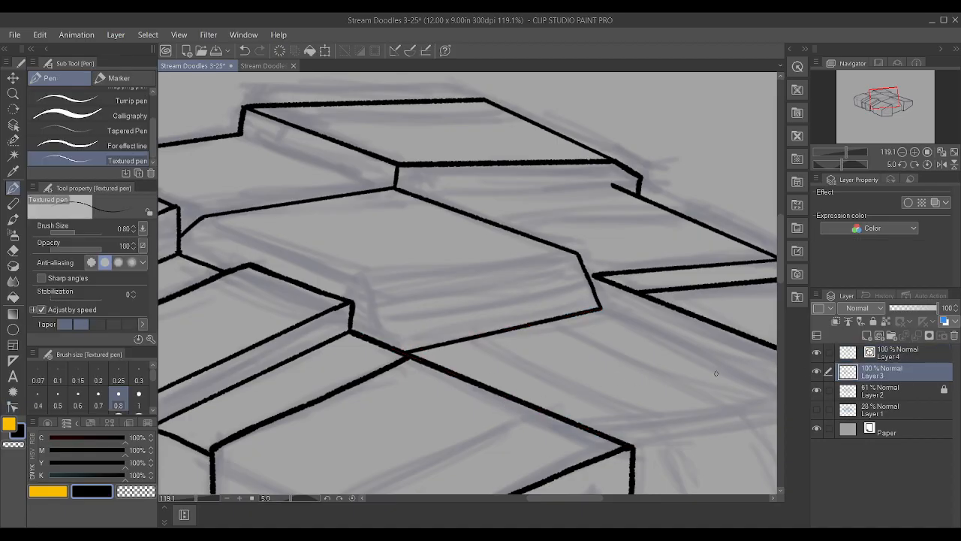
pyautogui.moveTo(401, 351); pyautogui.dragTo(374, 263)
pyautogui.hotkey('ctrl', 'z')
pyautogui.scroll(4, 589, 297)
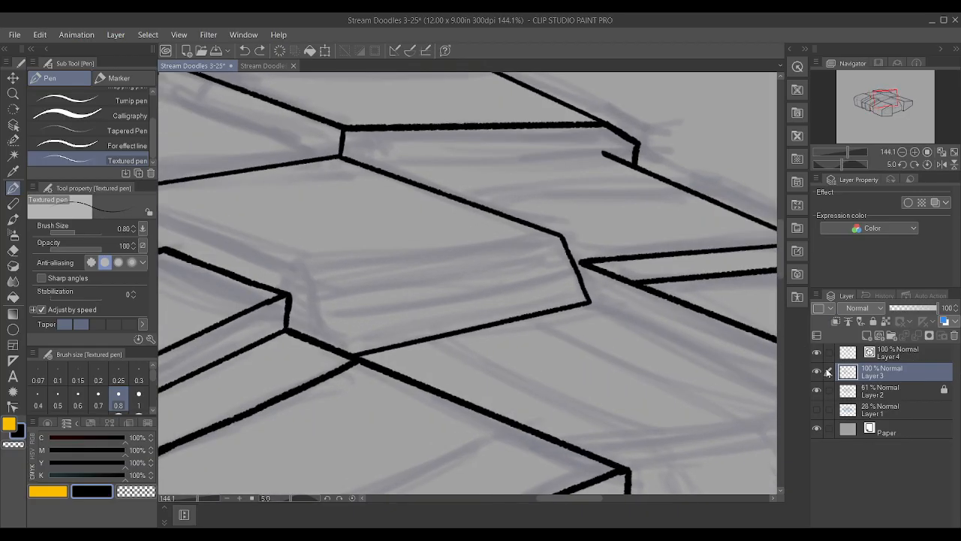
pyautogui.moveTo(586, 303)
pyautogui.mouseDown()
pyautogui.moveTo(600, 320)
pyautogui.moveTo(571, 236)
pyautogui.mouseUp()
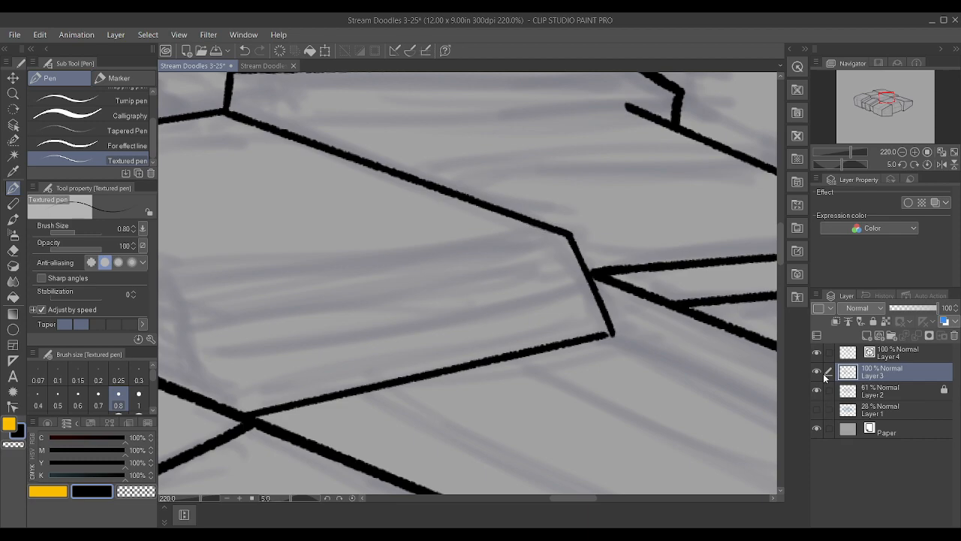
# Fit both ends of the lower front edge on Layer 4 exactly to the slanted edge's foot and the front block's junction
pyautogui.click(893, 359)
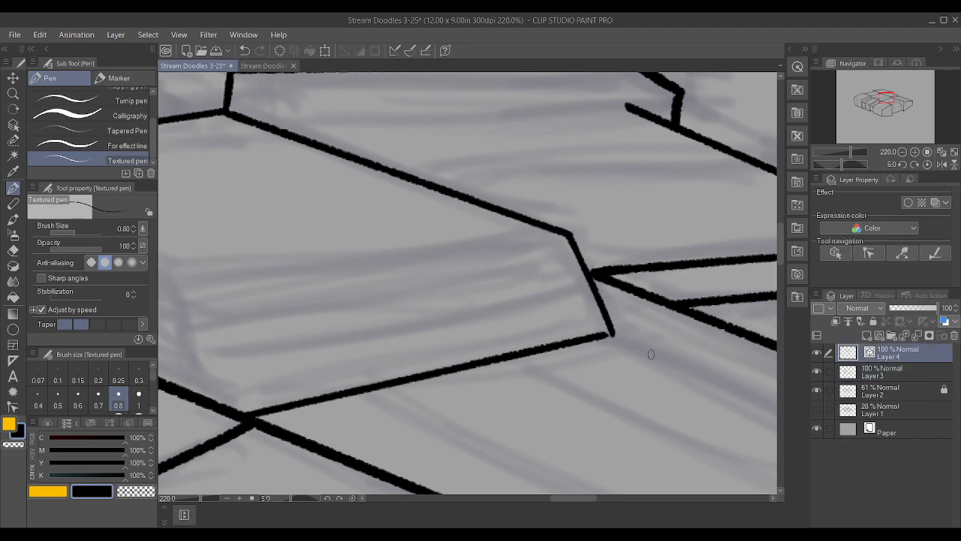
pyautogui.click(12, 406)
pyautogui.moveTo(608, 338); pyautogui.dragTo(612, 334)
pyautogui.moveTo(245, 415); pyautogui.dragTo(262, 426)
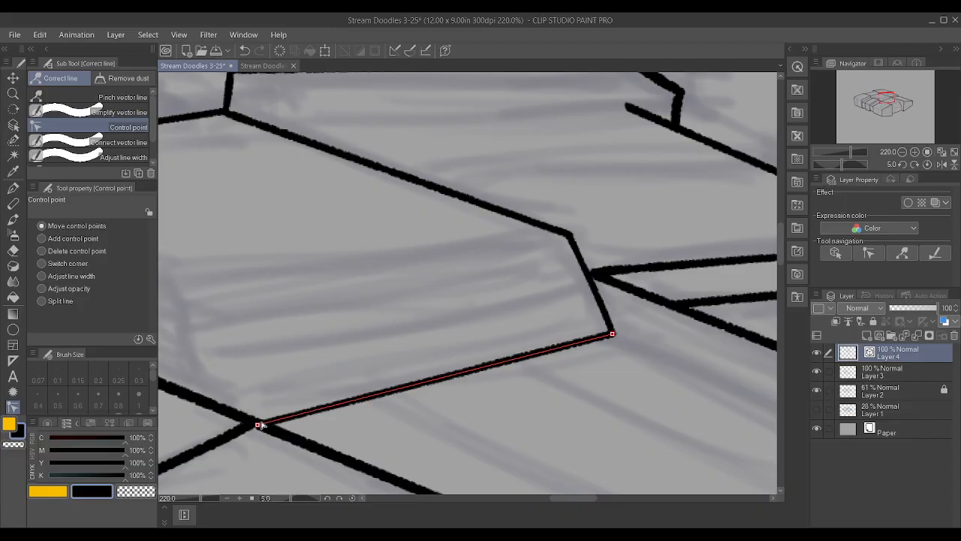
# Ink a stroke on Layer 4 for the upper edge of the deck's sloped front face
pyautogui.scroll(-1, 751, 359)
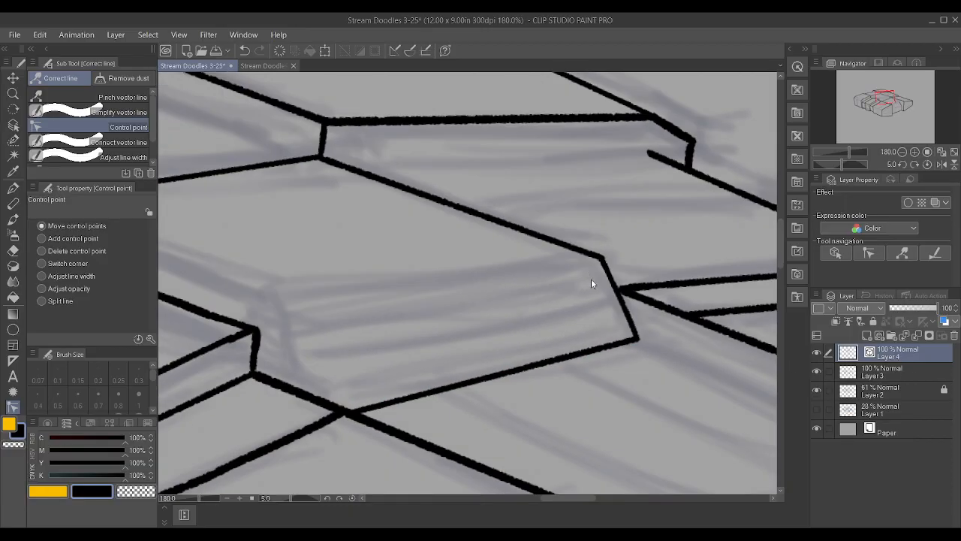
pyautogui.press('p')
pyautogui.moveTo(297, 323); pyautogui.dragTo(511, 289)
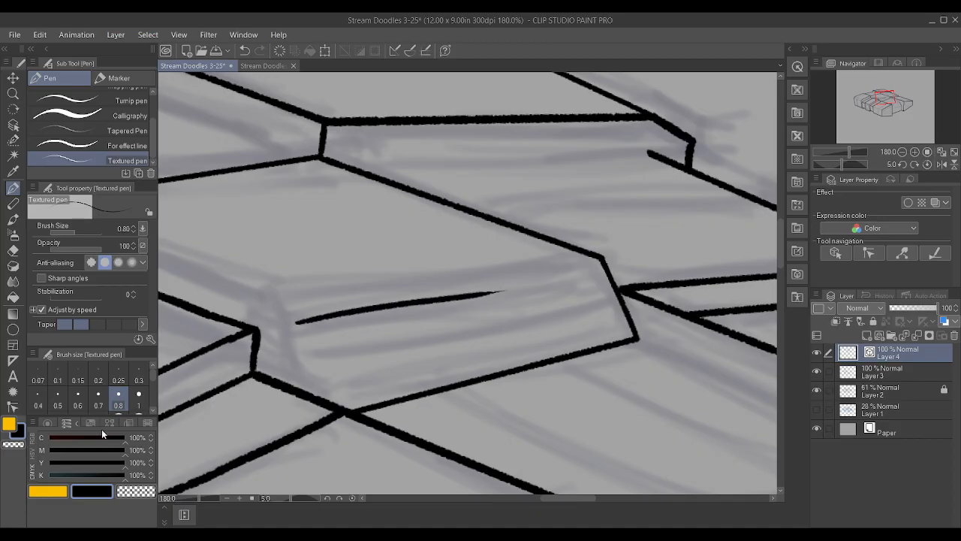
# Straighten the sloped face's upper edge by removing its extra control points, extend it to the deck's far corner, and adjust its near end
pyautogui.click(13, 406)
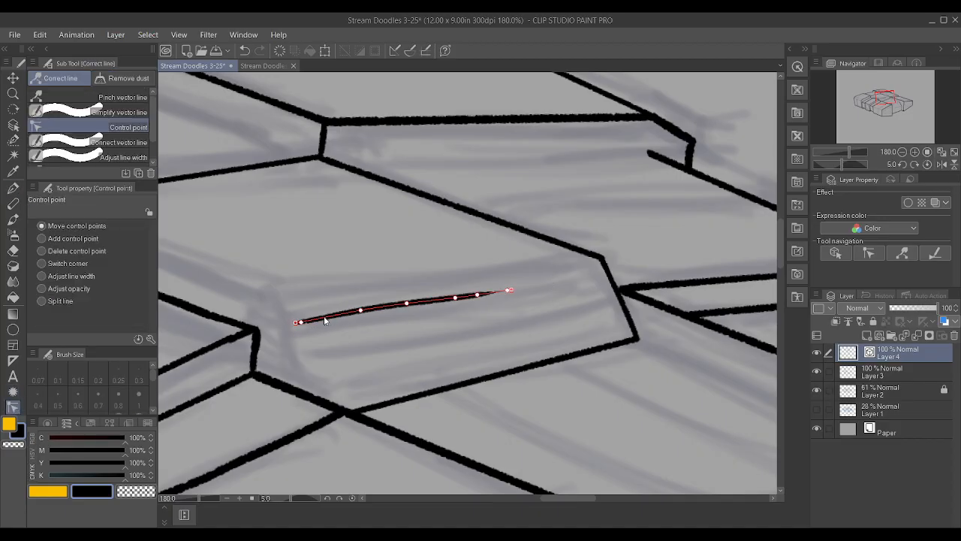
pyautogui.keyDown('alt'); pyautogui.click(407, 304); pyautogui.keyUp('alt')
pyautogui.keyDown('alt'); pyautogui.click(511, 291); pyautogui.keyUp('alt')
pyautogui.keyDown('alt'); pyautogui.click(455, 297); pyautogui.keyUp('alt')
pyautogui.keyDown('alt'); pyautogui.click(360, 309); pyautogui.keyUp('alt')
pyautogui.moveTo(476, 295); pyautogui.dragTo(603, 262)
pyautogui.moveTo(295, 322)
pyautogui.mouseDown()
pyautogui.moveTo(316, 314)
pyautogui.moveTo(305, 321)
pyautogui.mouseUp()
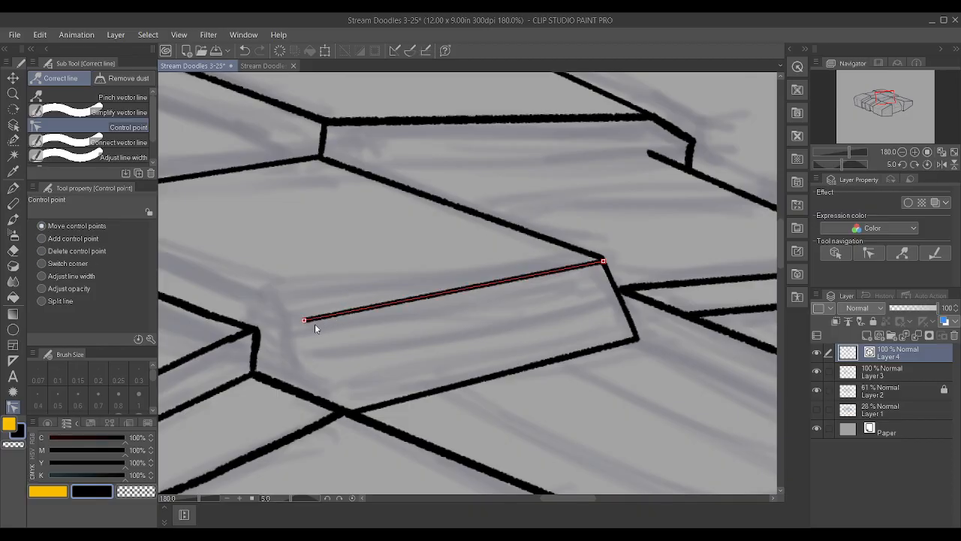
pyautogui.moveTo(305, 320); pyautogui.dragTo(299, 317)
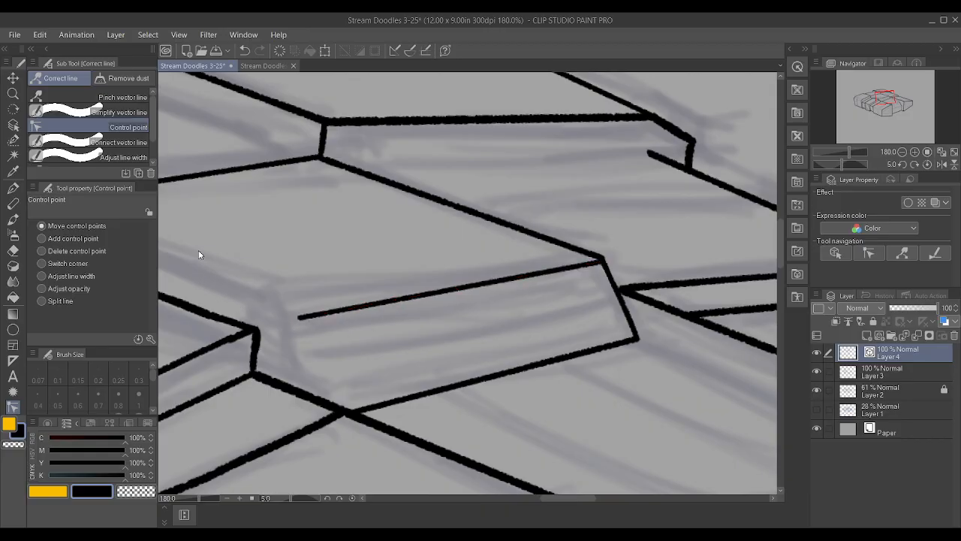
# Ink the sloped face's remaining slanted side on Layer 3 from the front block's junction up to the upper edge's open end
pyautogui.scroll(-4, 199, 250)
pyautogui.scroll(4, 539, 316)
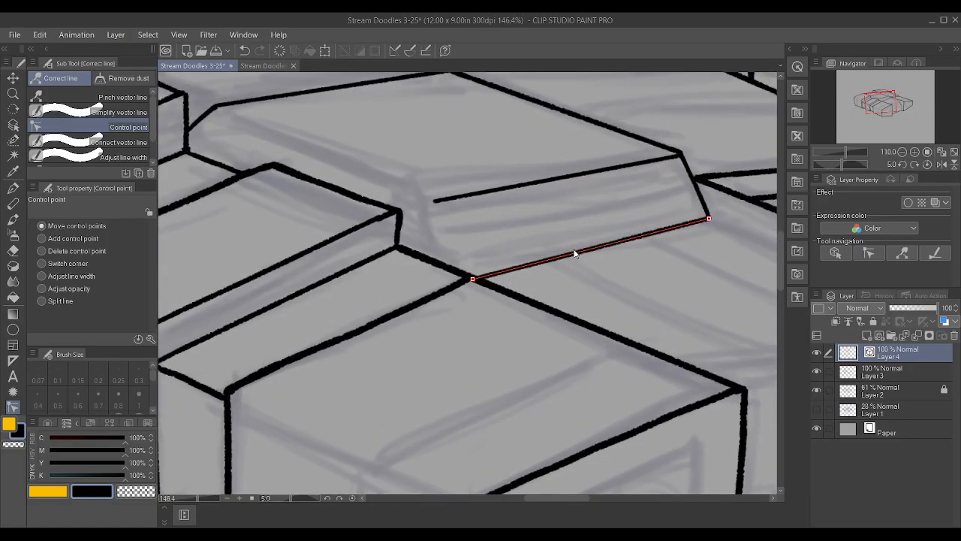
pyautogui.click(910, 368)
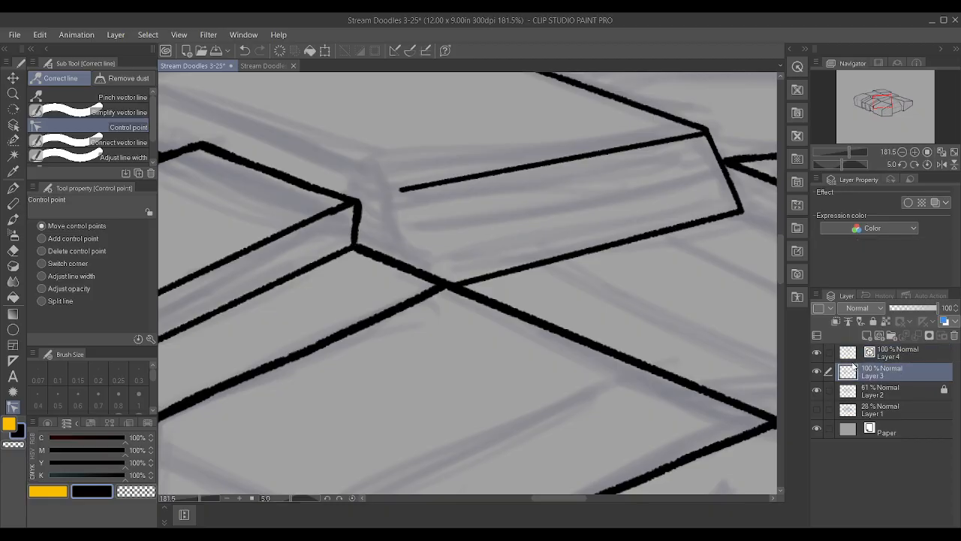
pyautogui.press('p')
pyautogui.scroll(1, 403, 223)
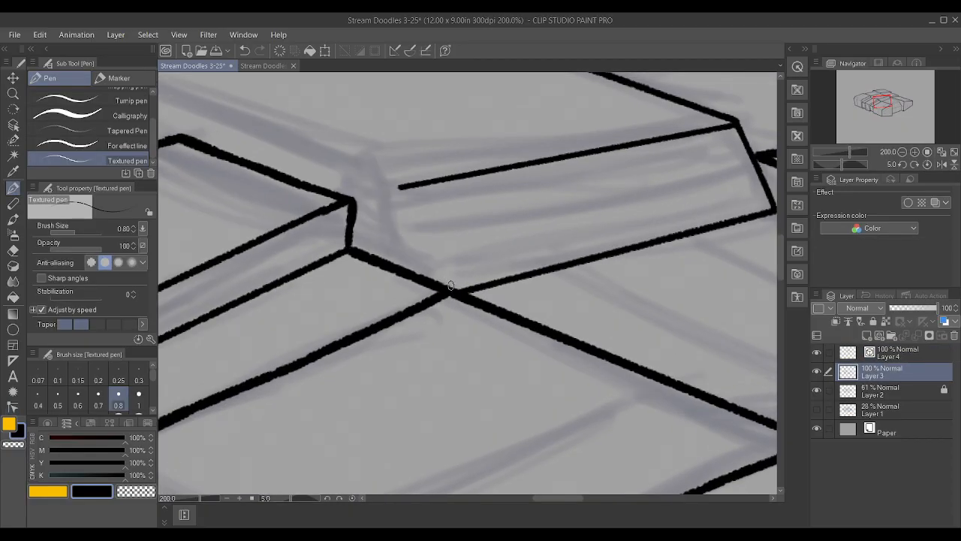
pyautogui.moveTo(448, 287); pyautogui.dragTo(401, 187)
# Ink the deck's long side edge on Layer 4 from near the sloped face's upper corner back toward the rear diagonal's corner
pyautogui.scroll(-7, 488, 215)
pyautogui.scroll(3, 388, 157)
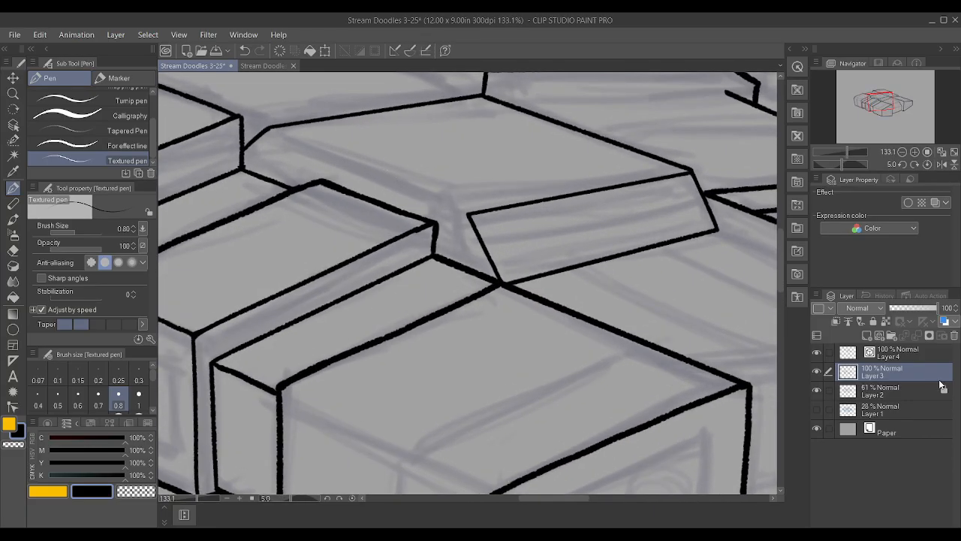
pyautogui.click(913, 356)
pyautogui.moveTo(454, 211); pyautogui.dragTo(285, 131)
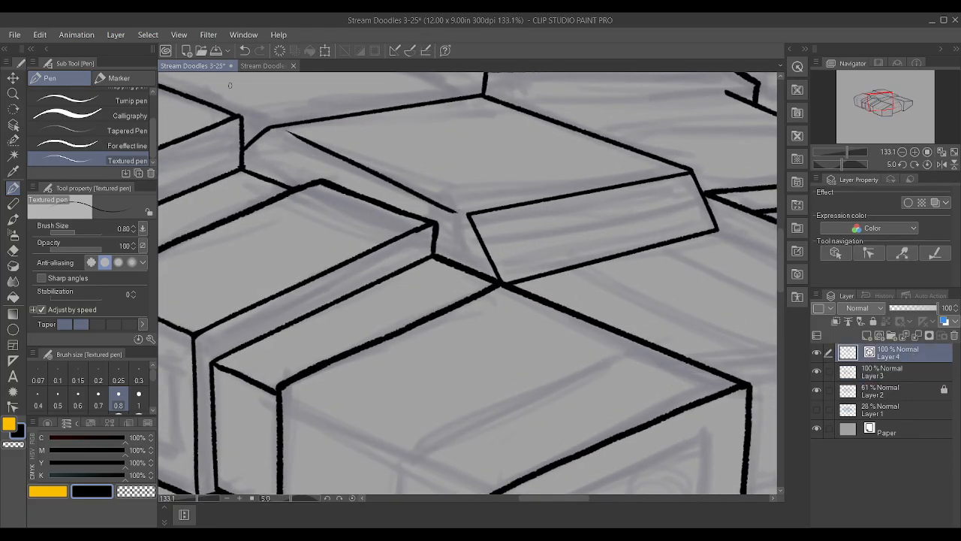
# Straighten the long side edge to two control points and move its ends onto the sloped face's corner and the rear corner
pyautogui.click(12, 407)
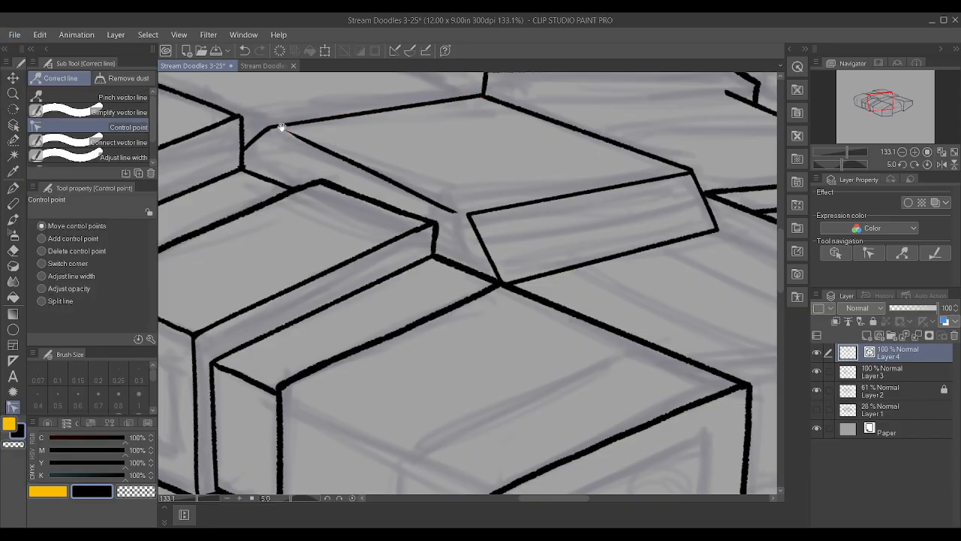
pyautogui.moveTo(283, 134); pyautogui.dragTo(289, 135)
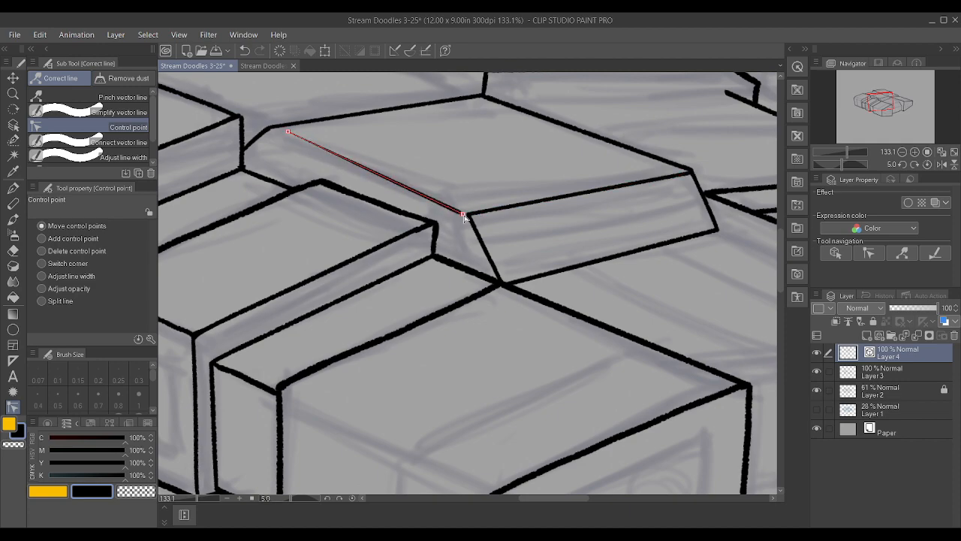
pyautogui.moveTo(288, 132); pyautogui.dragTo(269, 133)
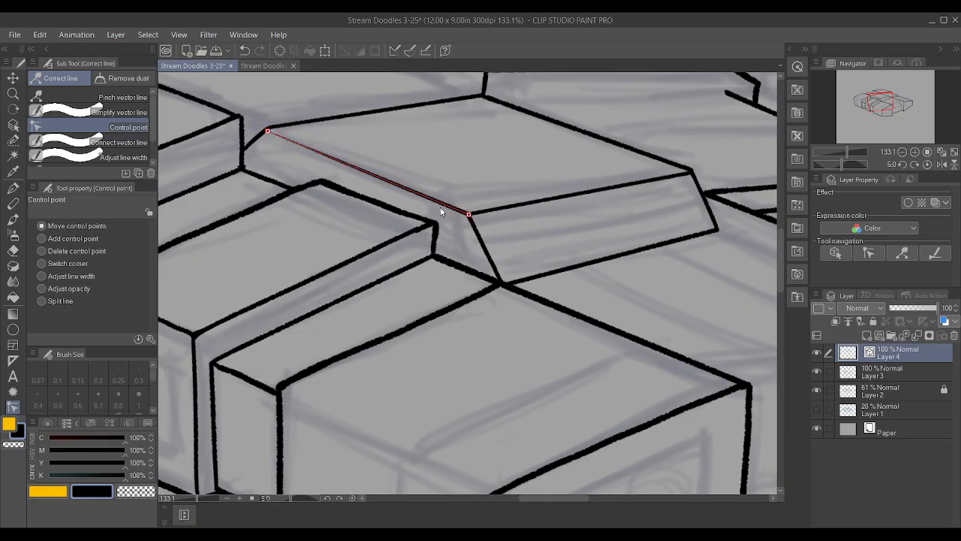
# Widen the tapered rear end of the long side edge to match the other outlines, and return to moving control points
pyautogui.click(42, 276)
pyautogui.moveTo(271, 133)
pyautogui.mouseDown()
pyautogui.moveTo(303, 143)
pyautogui.moveTo(284, 135)
pyautogui.moveTo(346, 131)
pyautogui.mouseUp()
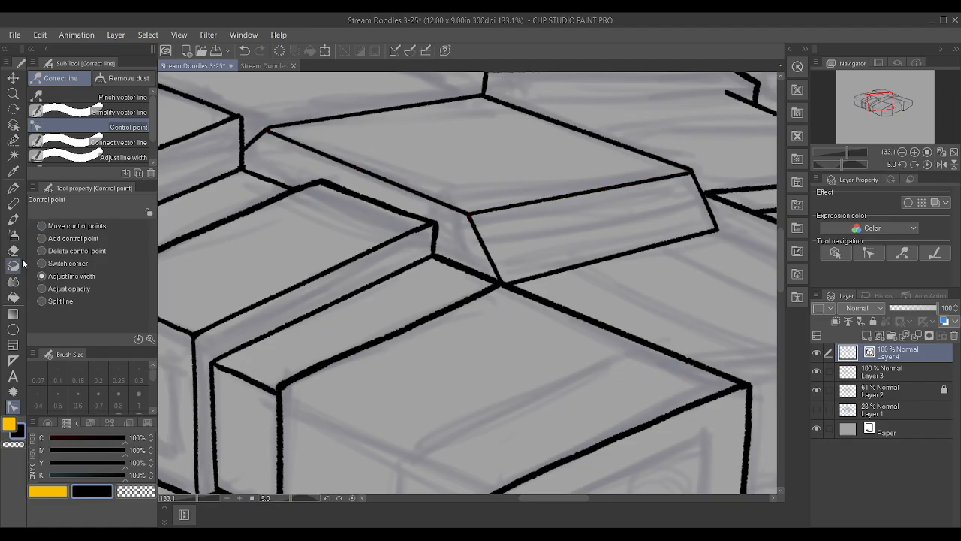
pyautogui.click(48, 227)
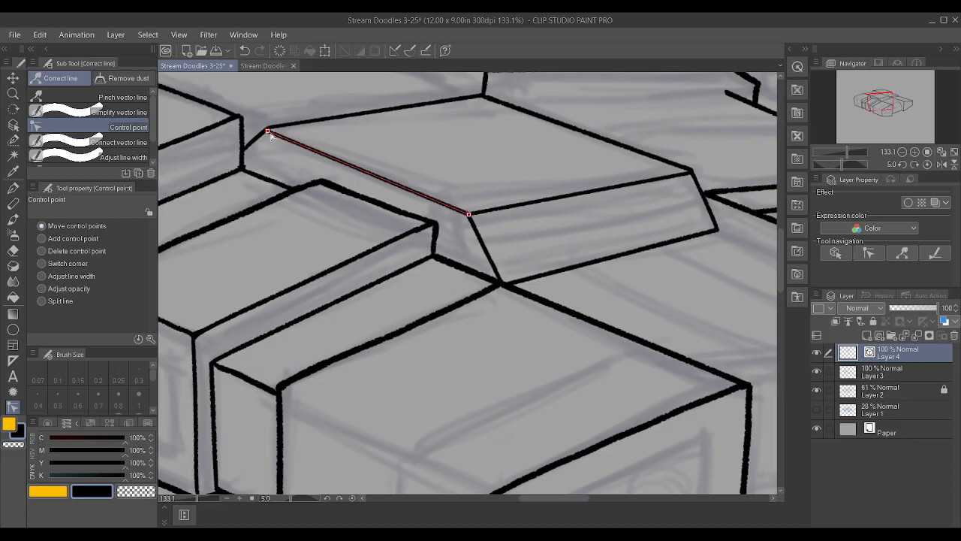
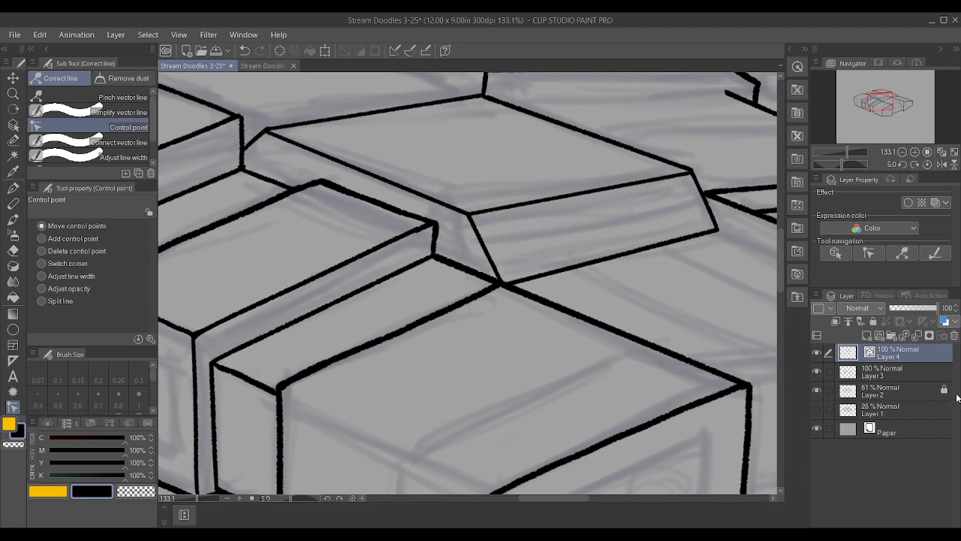
# Nudge the ends of the sloped face's upper edge and the deck's long side edge on Layer 4 so they meet slightly lower at their shared corner
pyautogui.click(924, 373)
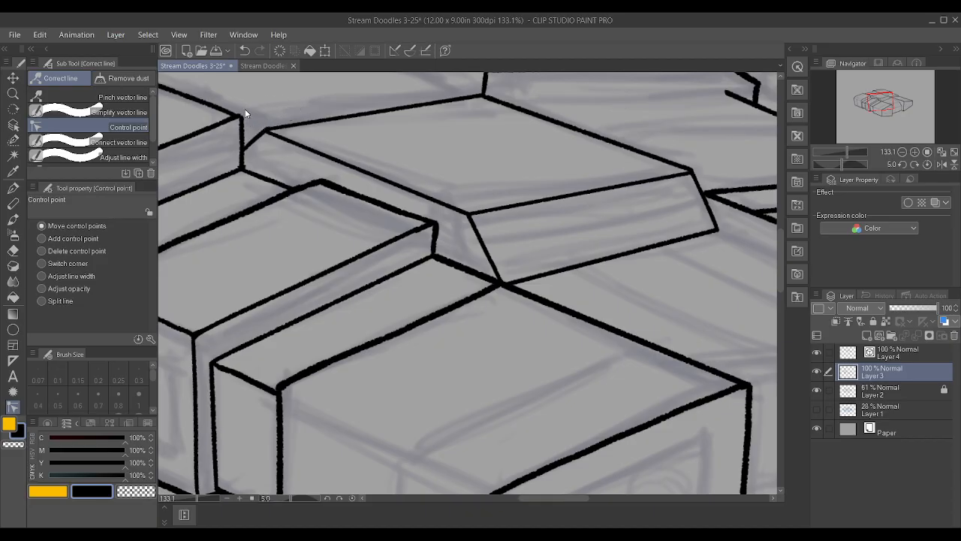
pyautogui.keyDown('ctrl'); pyautogui.keyDown('shift'); pyautogui.click(469, 213); pyautogui.keyUp('shift'); pyautogui.keyUp('ctrl')
pyautogui.moveTo(468, 213); pyautogui.dragTo(468, 219)
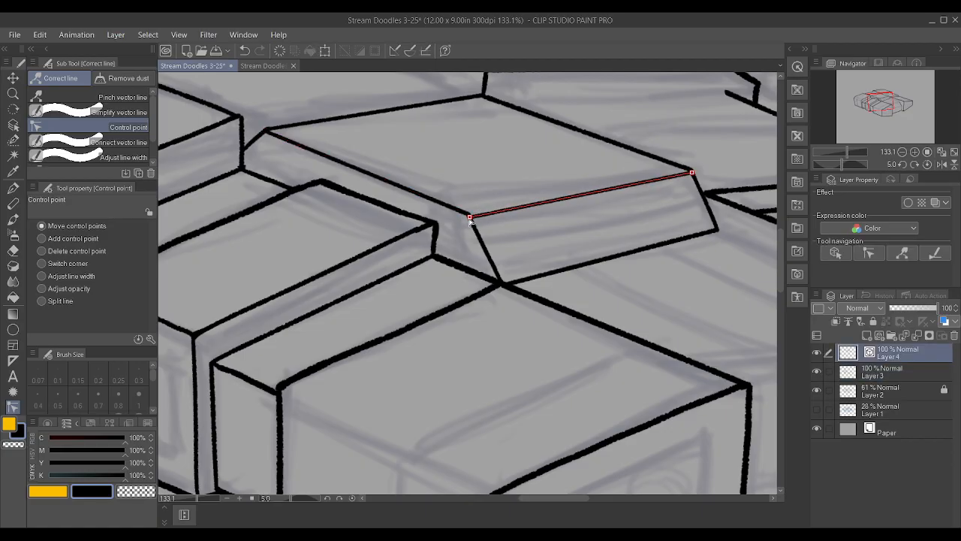
pyautogui.click(469, 217)
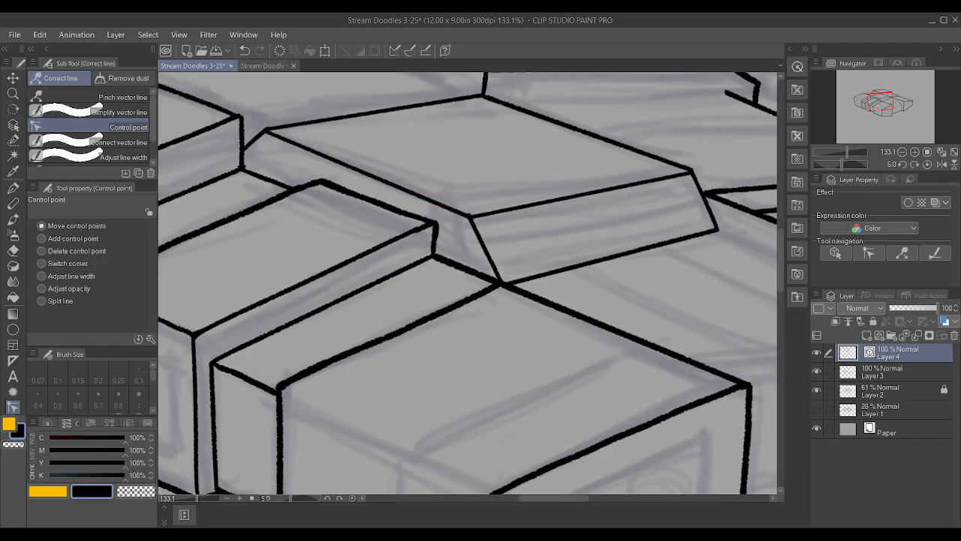
pyautogui.click(924, 368)
pyautogui.scroll(1, 648, 227)
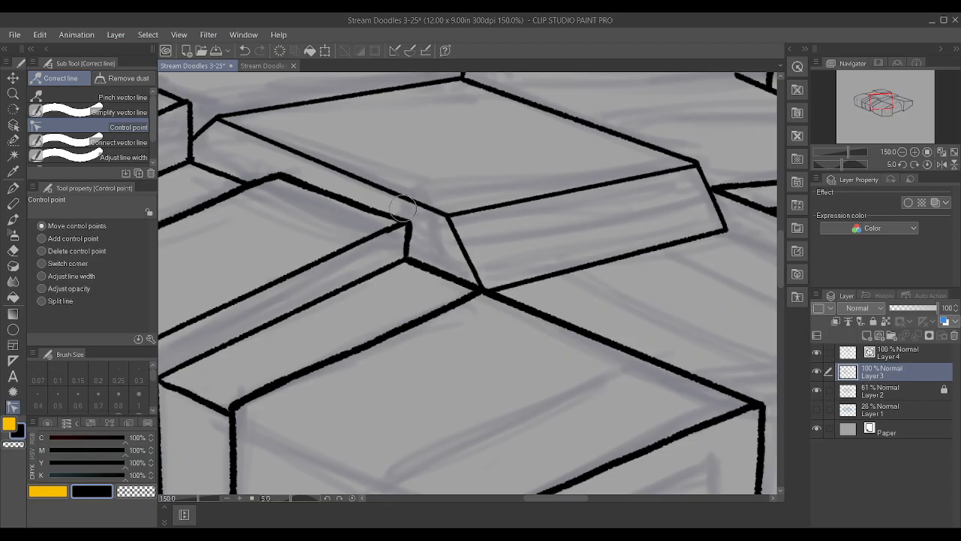
pyautogui.hotkey('alt', ']')
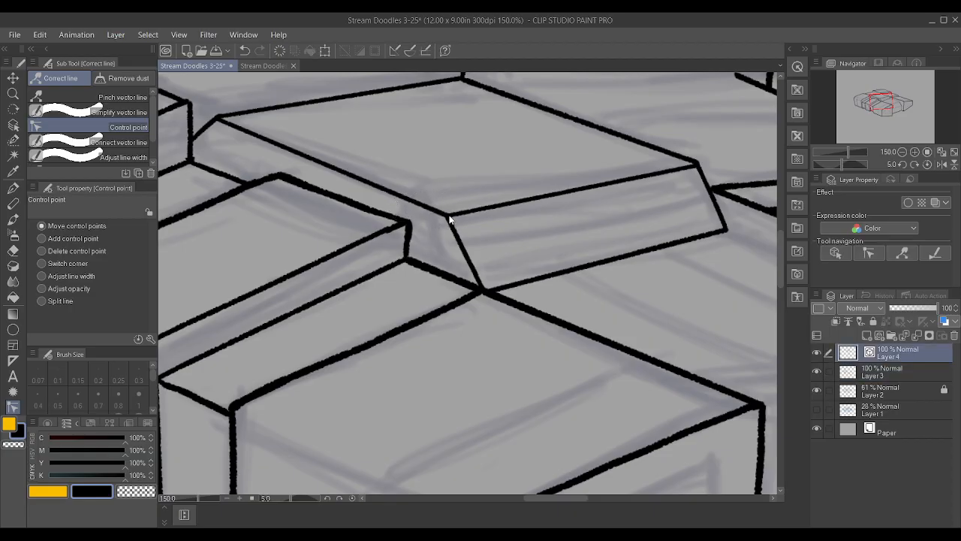
pyautogui.moveTo(451, 218); pyautogui.dragTo(450, 218)
pyautogui.click(452, 220)
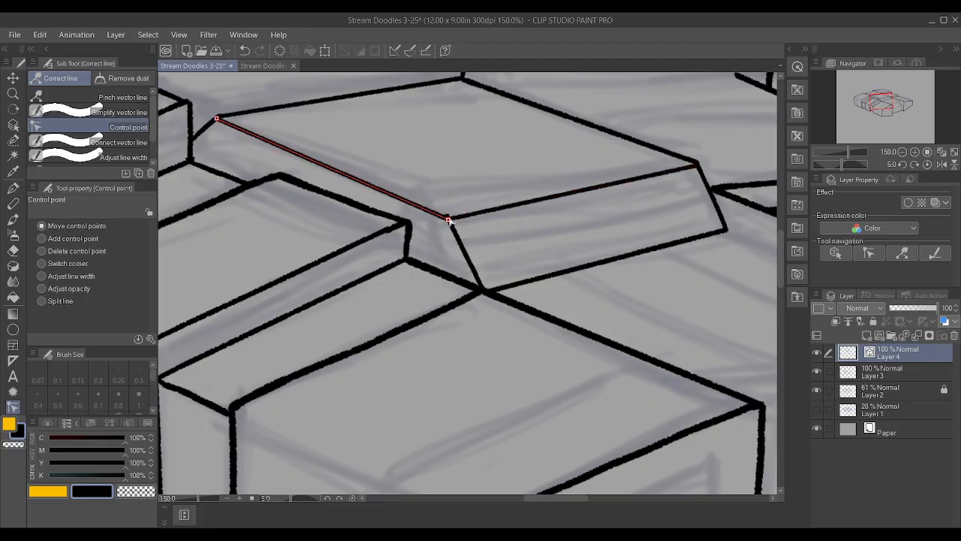
pyautogui.click(931, 372)
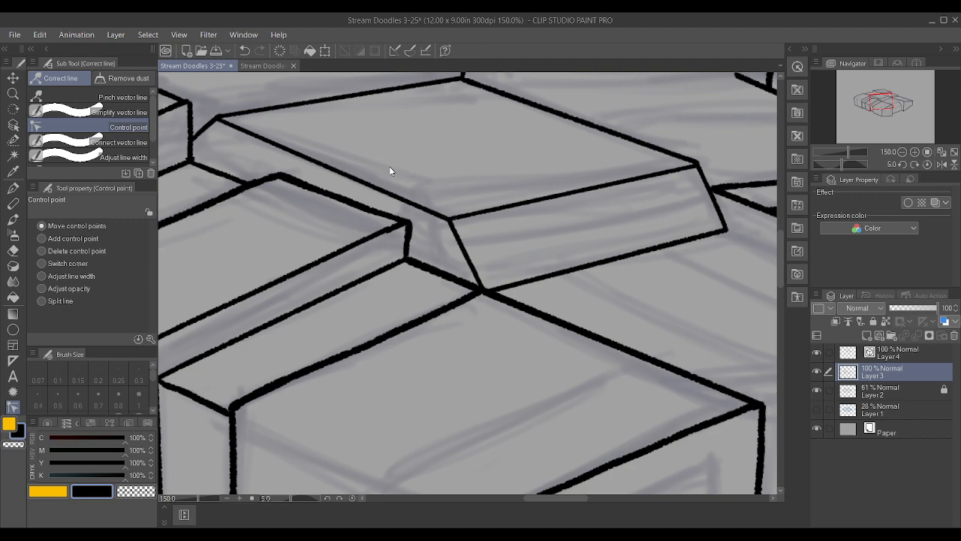
# Nudge the far end of the deck's long side edge slightly down at its rear corner on Layer 4
pyautogui.click(223, 129)
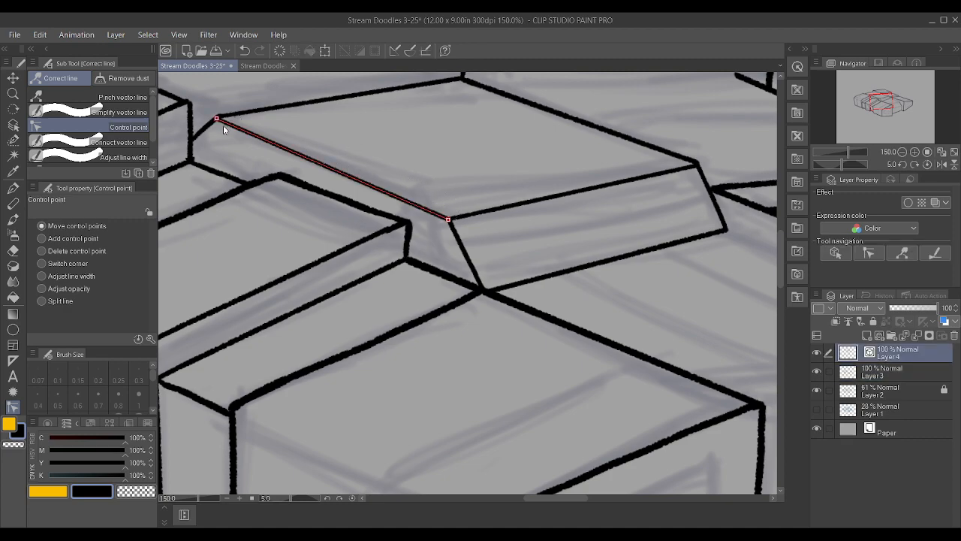
pyautogui.moveTo(216, 117); pyautogui.dragTo(216, 120)
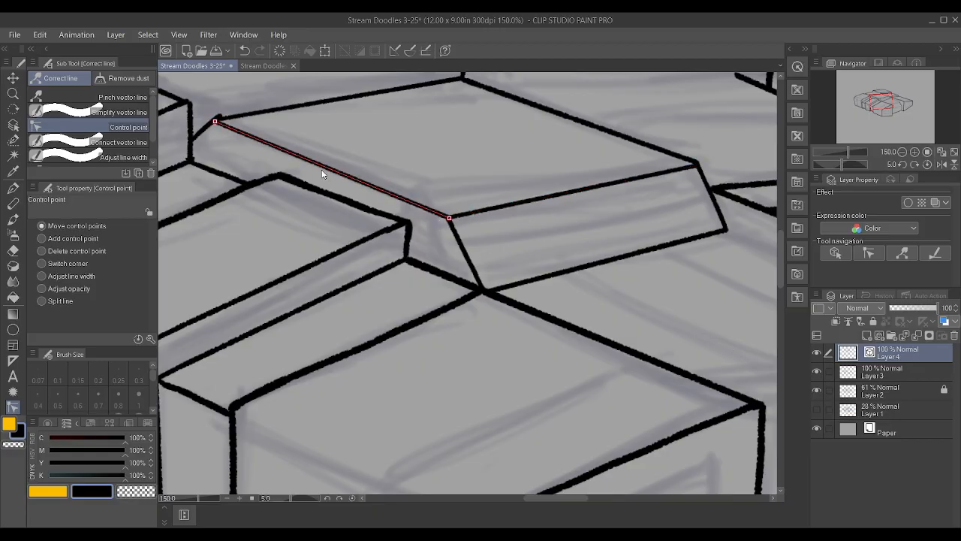
pyautogui.click(910, 377)
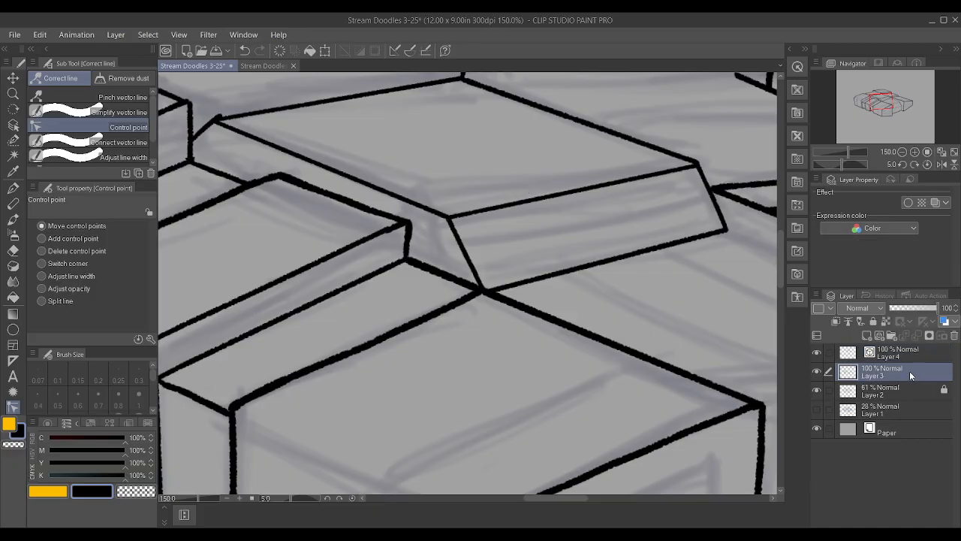
# Ink a cross line on Layer 4 just below the rear block's front edge, from the raised deck toward the outer edge's open end
pyautogui.scroll(-4, 211, 109)
pyautogui.scroll(-2, 468, 168)
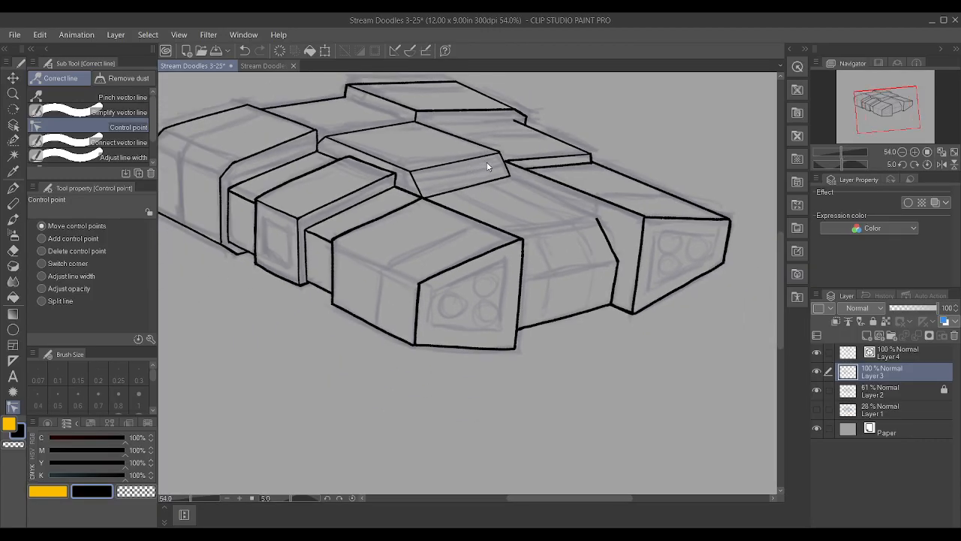
pyautogui.click(890, 353)
pyautogui.scroll(1, 682, 255)
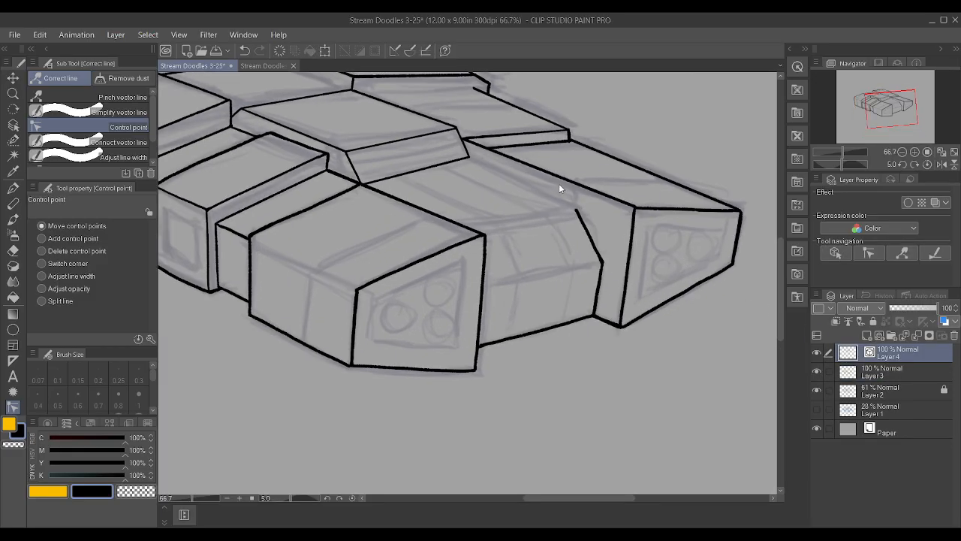
pyautogui.press('p')
pyautogui.scroll(2, 556, 184)
pyautogui.moveTo(367, 124); pyautogui.dragTo(506, 117)
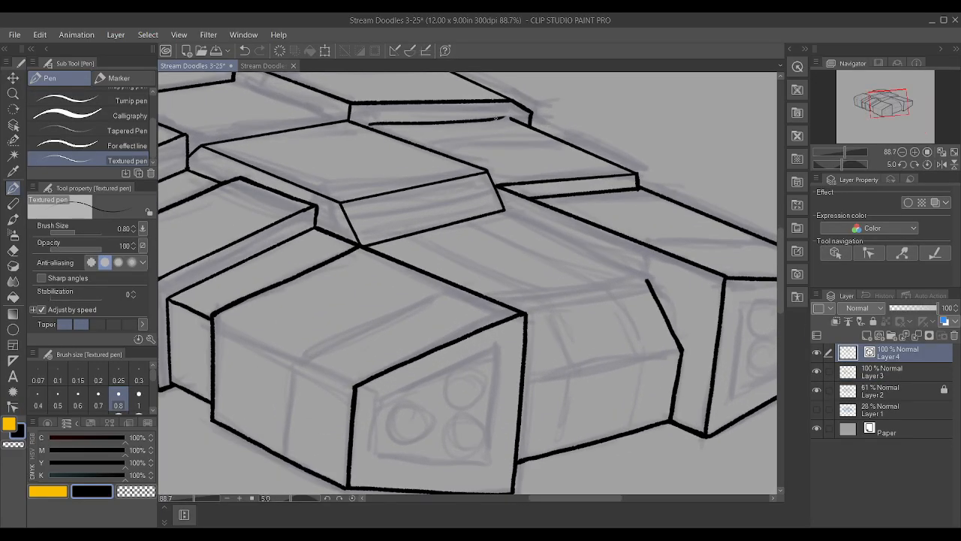
# Straighten the new cross line to two control points and move its ends onto the outer edge's open end and the raised deck's side
pyautogui.click(8, 408)
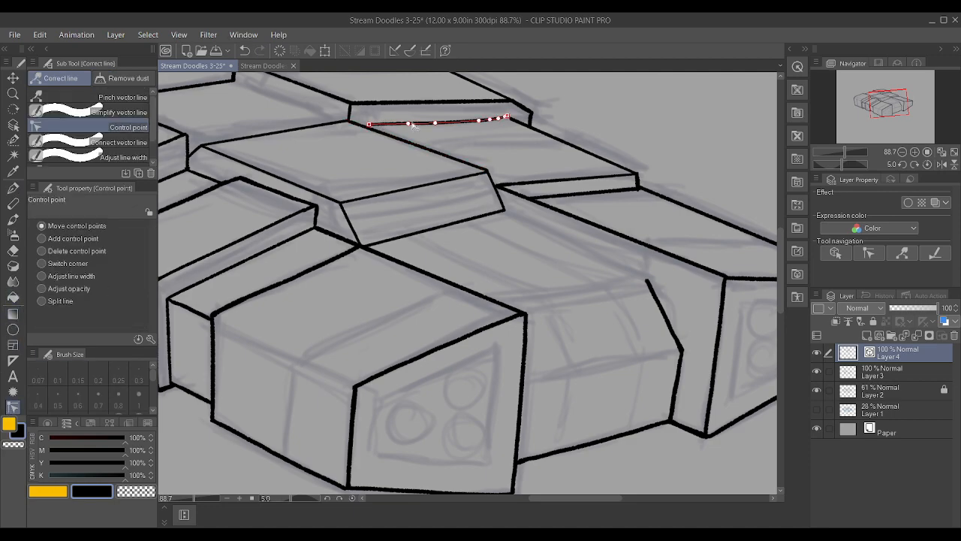
pyautogui.keyDown('alt'); pyautogui.click(407, 125); pyautogui.keyUp('alt')
pyautogui.keyDown('alt'); pyautogui.click(435, 124); pyautogui.keyUp('alt')
pyautogui.keyDown('alt'); pyautogui.click(492, 120); pyautogui.keyUp('alt')
pyautogui.keyDown('alt'); pyautogui.click(482, 122); pyautogui.keyUp('alt')
pyautogui.moveTo(499, 120); pyautogui.dragTo(512, 120)
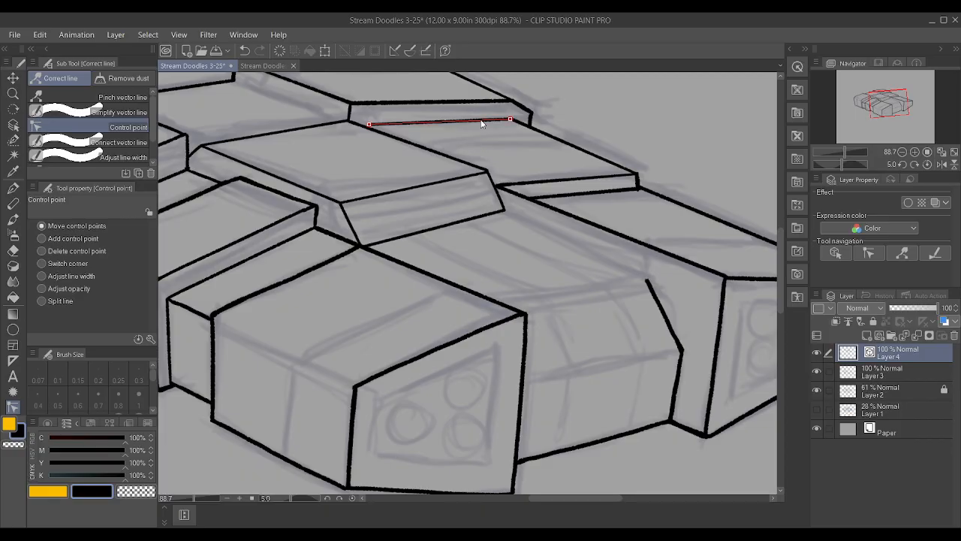
pyautogui.moveTo(370, 125)
pyautogui.mouseDown()
pyautogui.moveTo(352, 124)
pyautogui.moveTo(359, 128)
pyautogui.mouseUp()
# Try moving the cross line's outer end further down along the block's outer edge
pyautogui.scroll(-1, 534, 90)
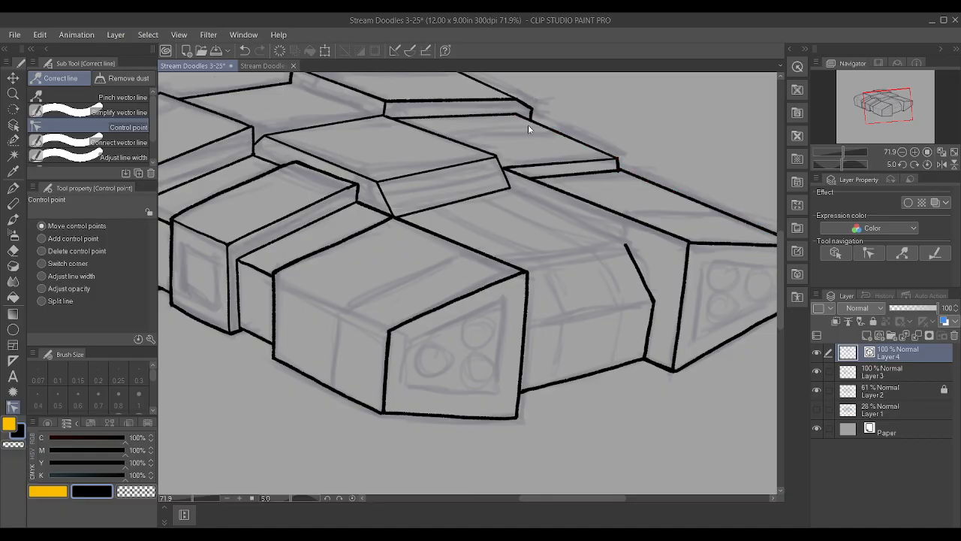
pyautogui.scroll(2, 528, 127)
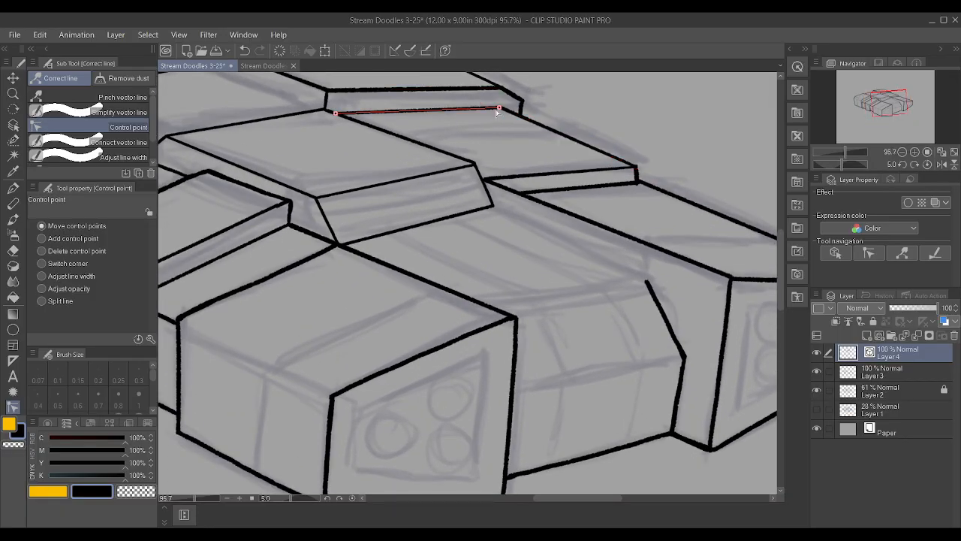
pyautogui.moveTo(499, 109); pyautogui.dragTo(537, 127)
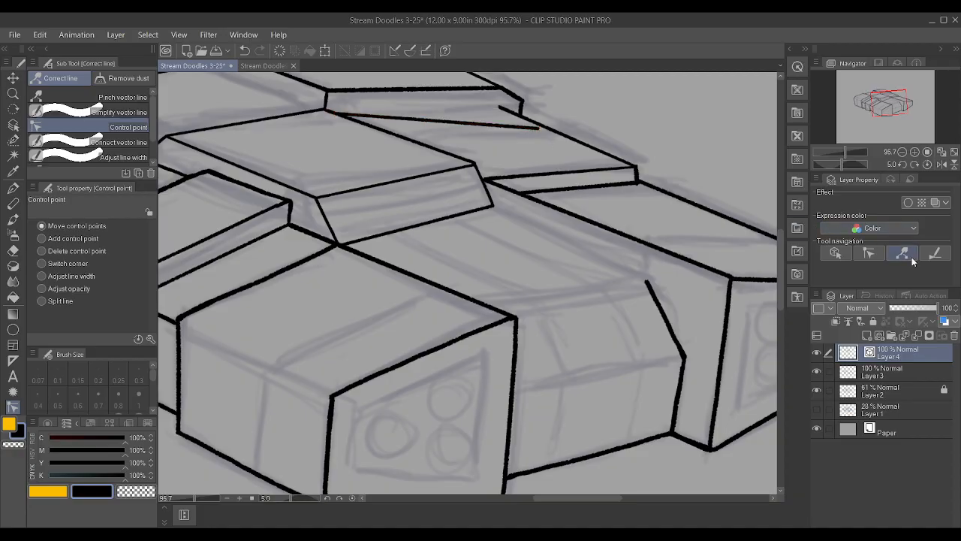
pyautogui.hotkey('ctrl', 'z')
# Try inking a second cross line below the first one on Layer 3 with freehand strokes
pyautogui.click(886, 374)
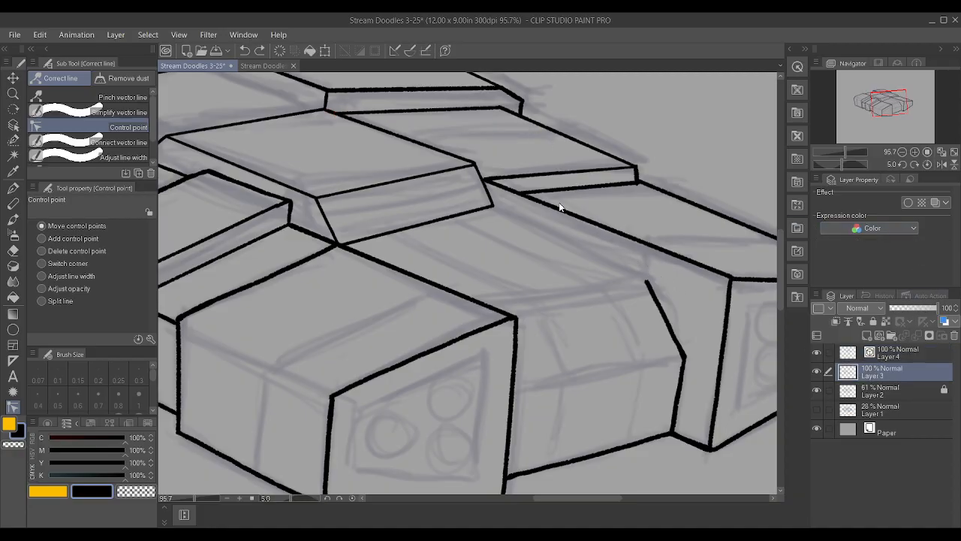
pyautogui.scroll(-5, 556, 184)
pyautogui.press('p')
pyautogui.scroll(4, 586, 145)
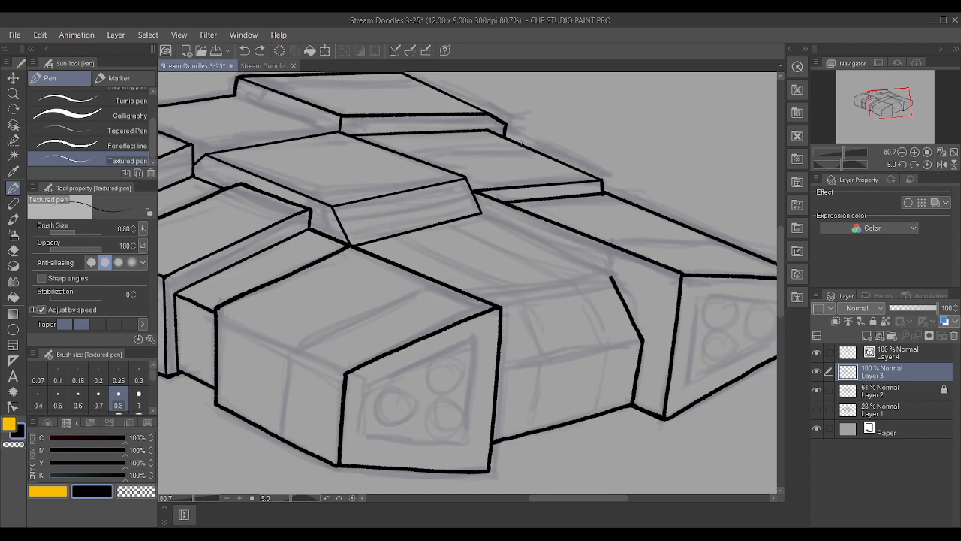
pyautogui.moveTo(431, 147); pyautogui.dragTo(513, 140)
pyautogui.hotkey('ctrl', 'z')
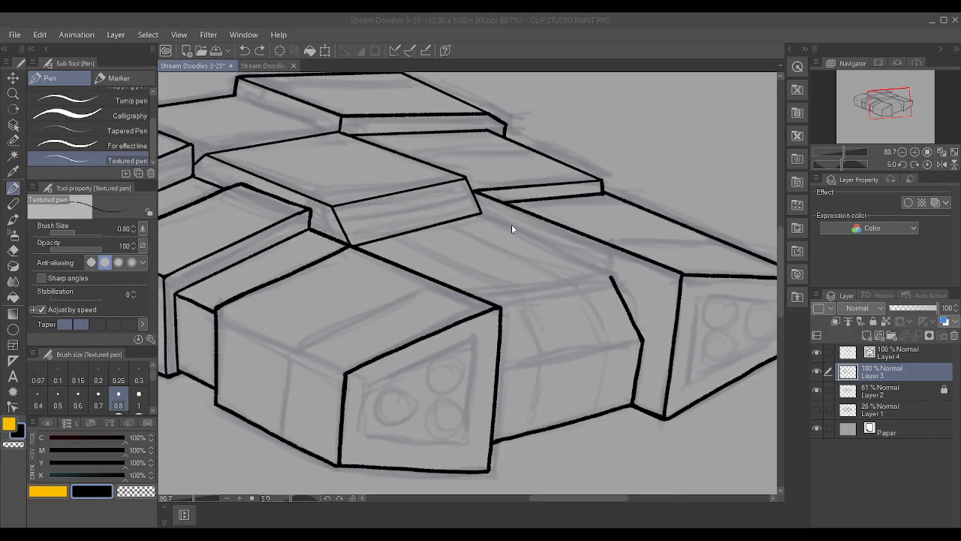
pyautogui.moveTo(397, 151); pyautogui.dragTo(511, 140)
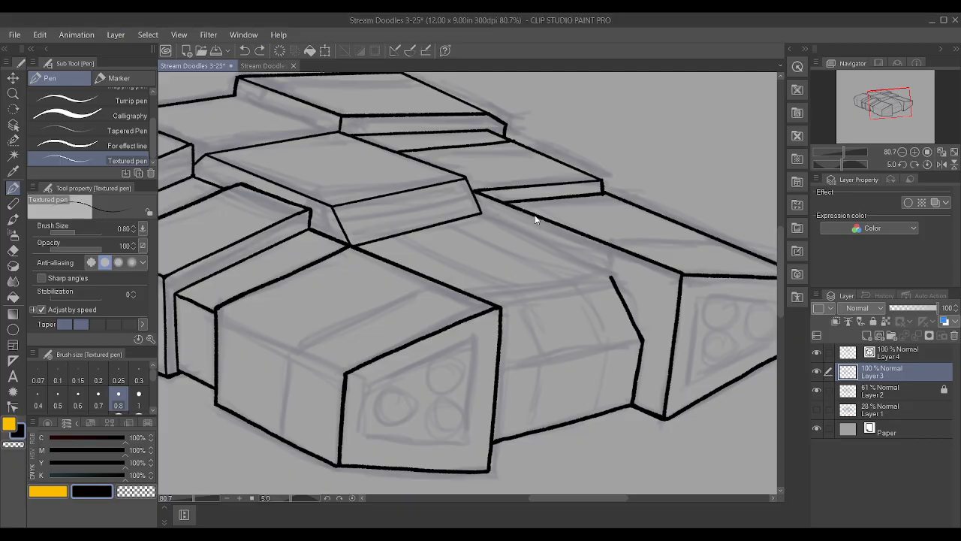
pyautogui.hotkey('ctrl', 'z')
# Ink a second cross line below the first one on Layer 4 and straighten it to two control points
pyautogui.click(936, 351)
pyautogui.moveTo(403, 153); pyautogui.dragTo(545, 154)
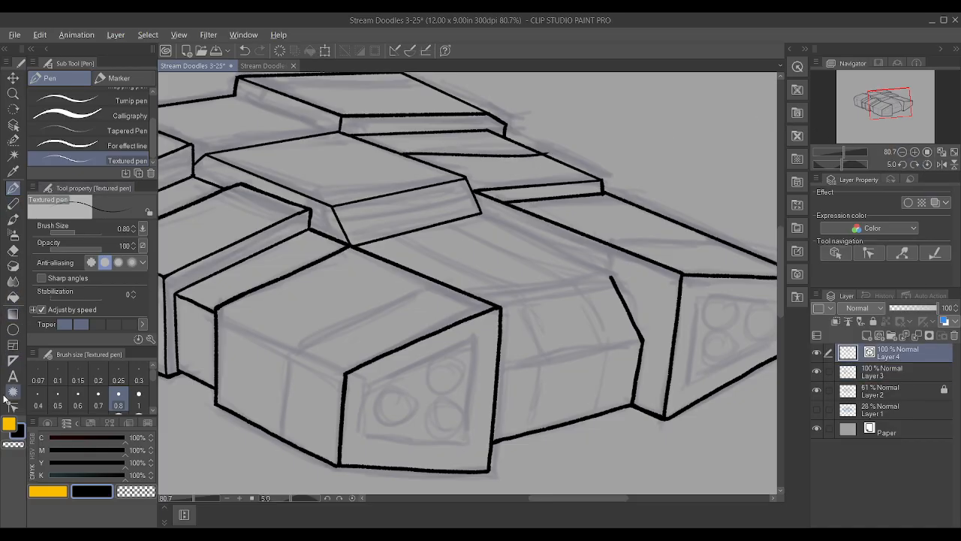
pyautogui.click(13, 392)
pyautogui.click(13, 407)
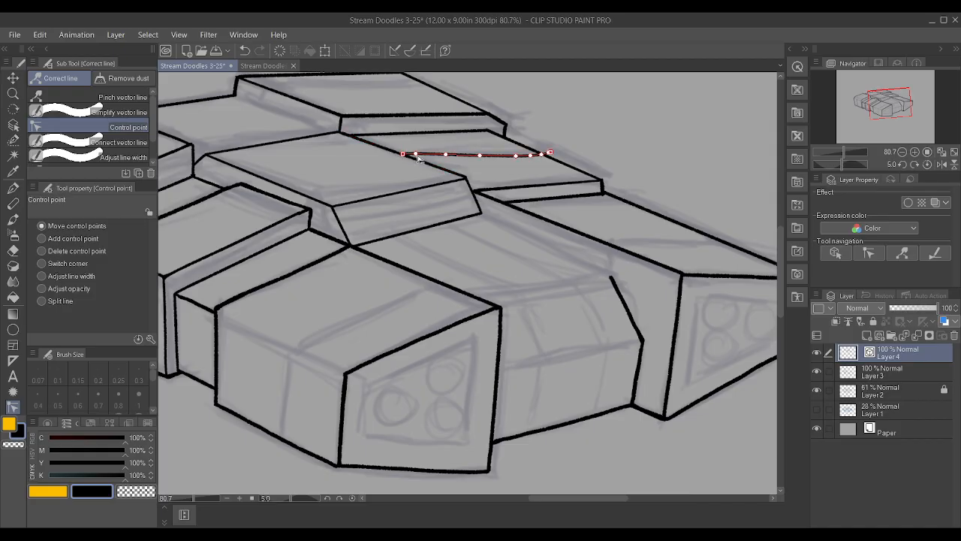
pyautogui.keyDown('alt'); pyautogui.click(480, 156); pyautogui.keyUp('alt')
pyautogui.keyDown('alt'); pyautogui.click(516, 156); pyautogui.keyUp('alt')
pyautogui.keyDown('alt'); pyautogui.click(531, 156); pyautogui.keyUp('alt')
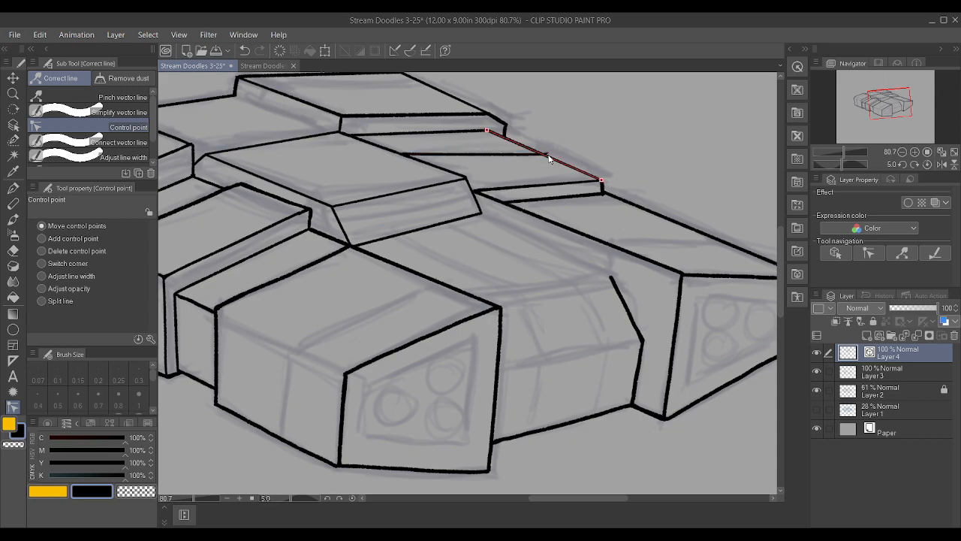
pyautogui.keyDown('alt'); pyautogui.click(550, 153); pyautogui.keyUp('alt')
pyautogui.keyDown('alt'); pyautogui.click(447, 154); pyautogui.keyUp('alt')
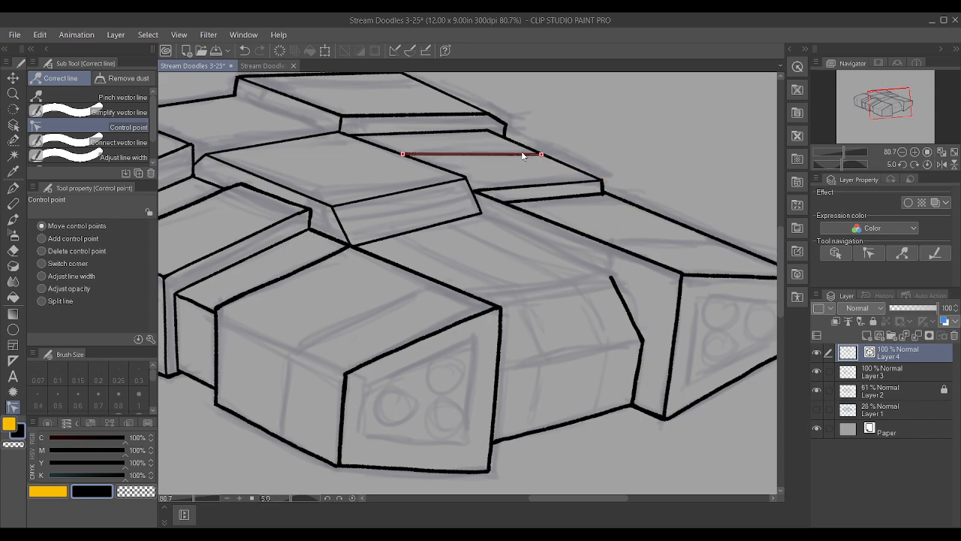
# Move the second cross line's ends onto the block's outer edge and the raised deck's side
pyautogui.moveTo(538, 157)
pyautogui.mouseDown()
pyautogui.moveTo(511, 147)
pyautogui.moveTo(521, 151)
pyautogui.mouseUp()
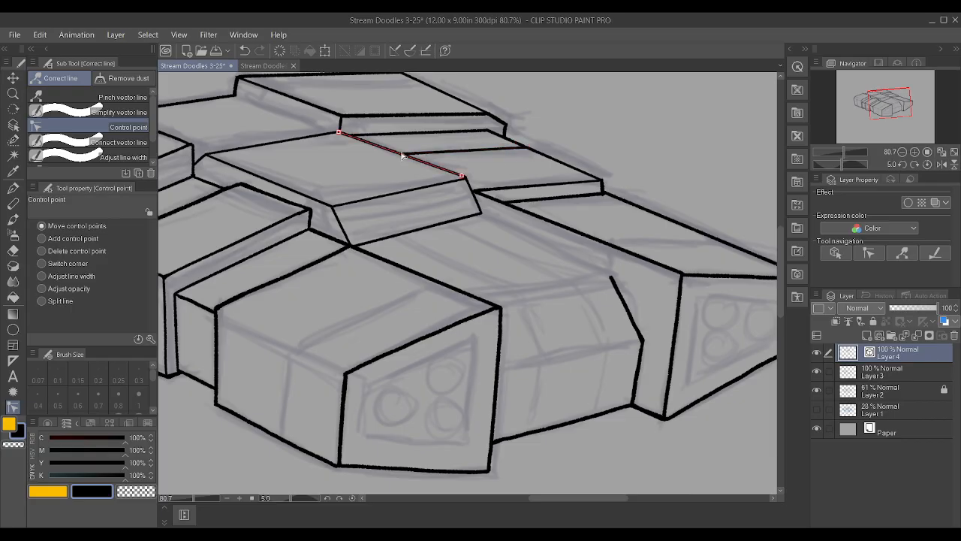
pyautogui.moveTo(403, 155)
pyautogui.mouseDown()
pyautogui.moveTo(387, 148)
pyautogui.moveTo(396, 152)
pyautogui.mouseUp()
pyautogui.click(924, 371)
# Shorten the block's outer edge on Layer 4 by moving its rear end down onto the second cross line's outer end
pyautogui.scroll(2, 518, 139)
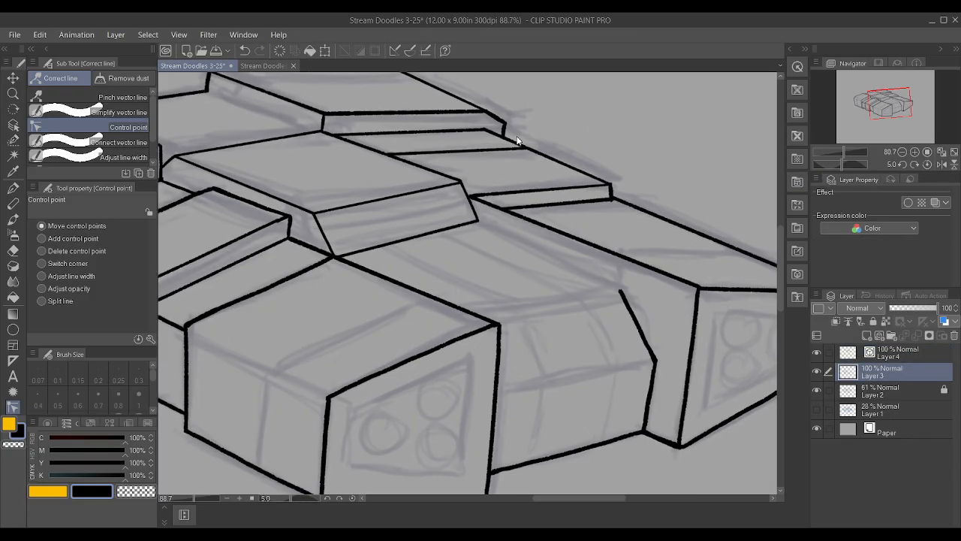
pyautogui.hotkey('alt', ']')
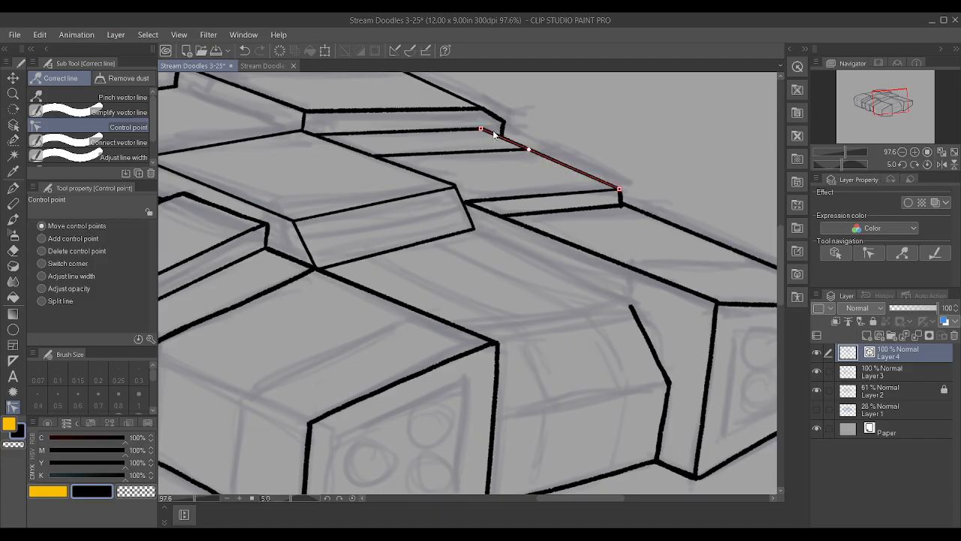
pyautogui.moveTo(480, 129); pyautogui.dragTo(528, 148)
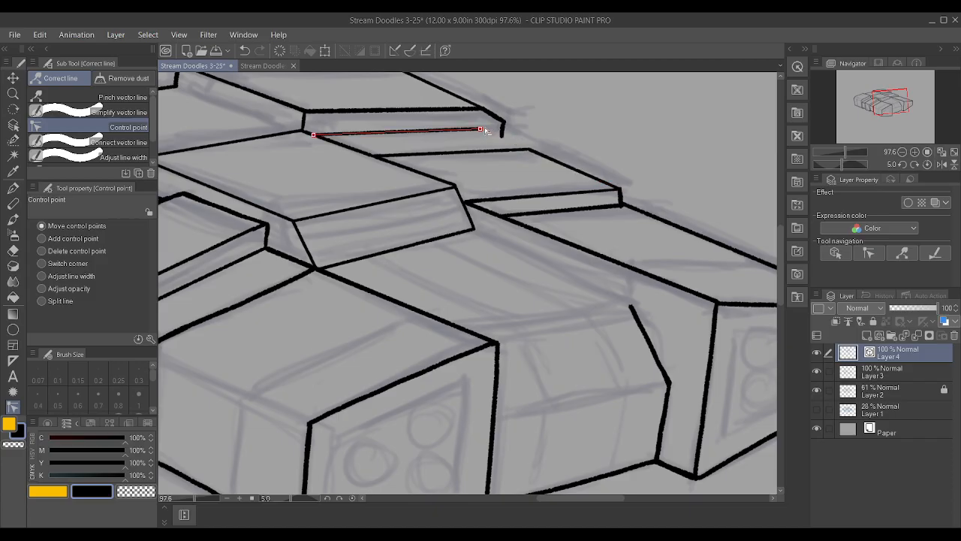
# Ink a short slanted edge on Layer 3 joining the outer ends of the two cross lines
pyautogui.click(883, 375)
pyautogui.scroll(1, 571, 199)
pyautogui.press('p')
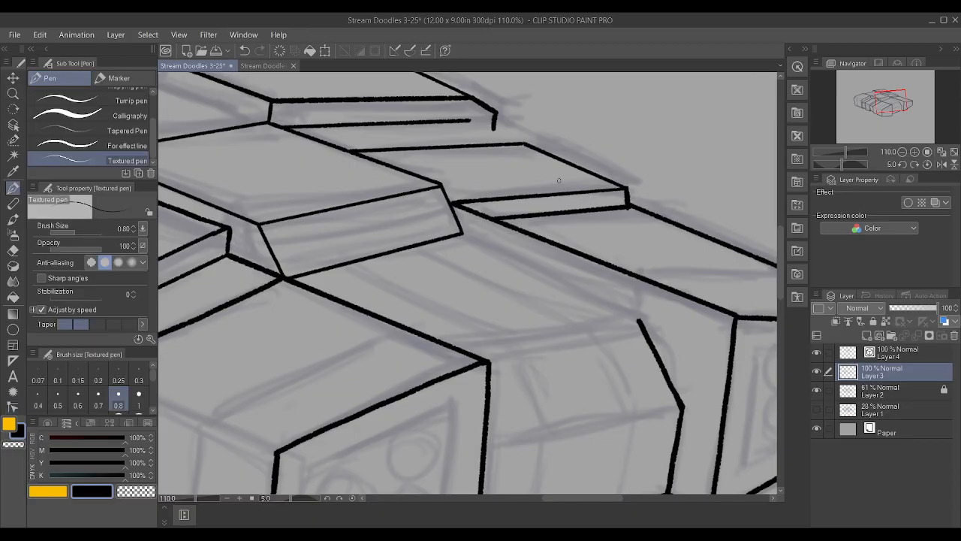
pyautogui.scroll(2, 541, 152)
pyautogui.scroll(1, 539, 152)
pyautogui.moveTo(434, 115); pyautogui.dragTo(493, 142)
pyautogui.scroll(1, 511, 159)
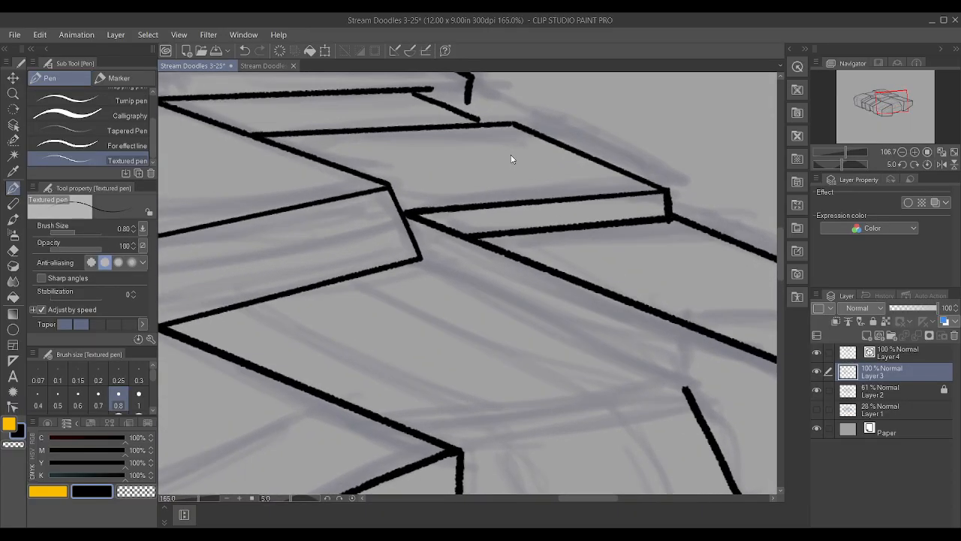
pyautogui.hotkey('ctrl', 'z')
pyautogui.scroll(-3, 504, 150)
pyautogui.scroll(3, 476, 111)
pyautogui.moveTo(431, 106); pyautogui.dragTo(508, 140)
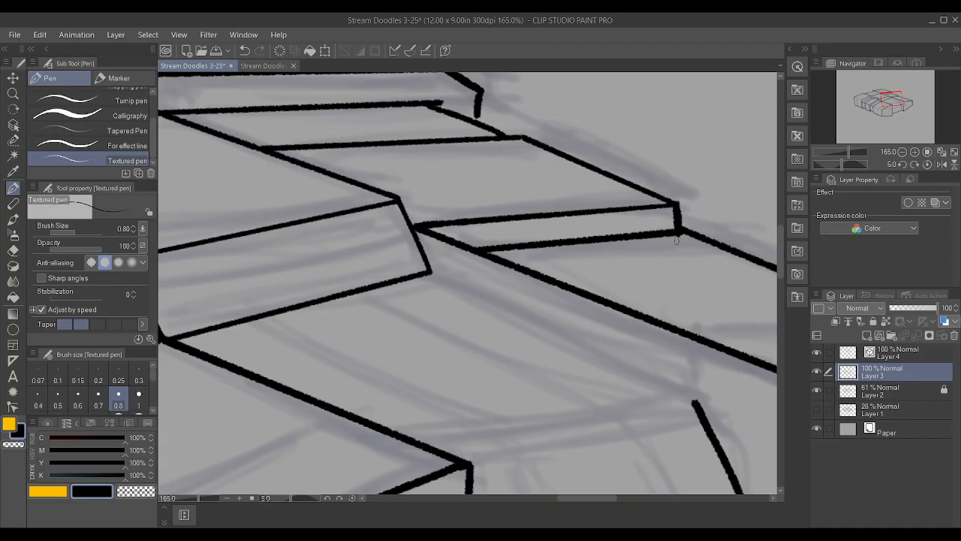
# Trim the rear cross line's overhanging outer end on Layer 4 back to the top of the short slanted edge
pyautogui.click(874, 352)
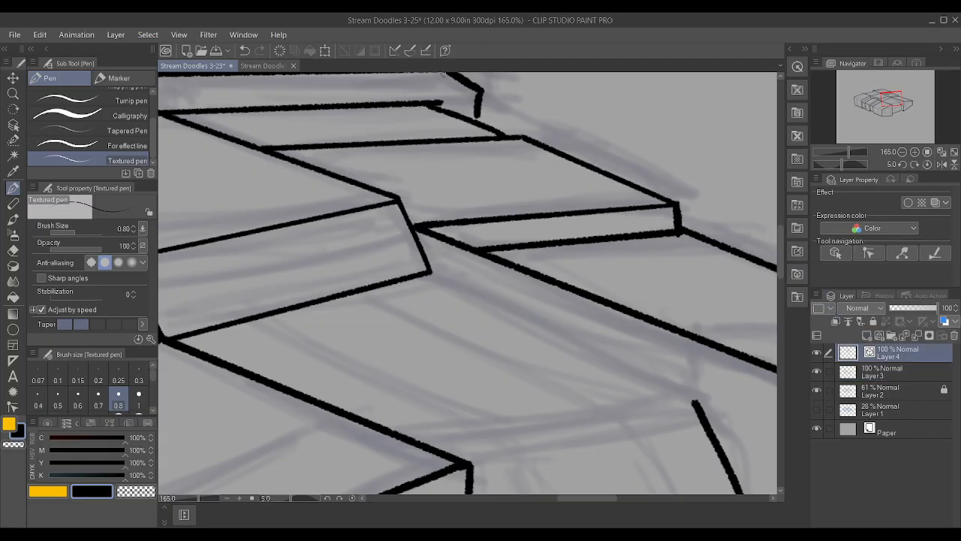
pyautogui.click(12, 406)
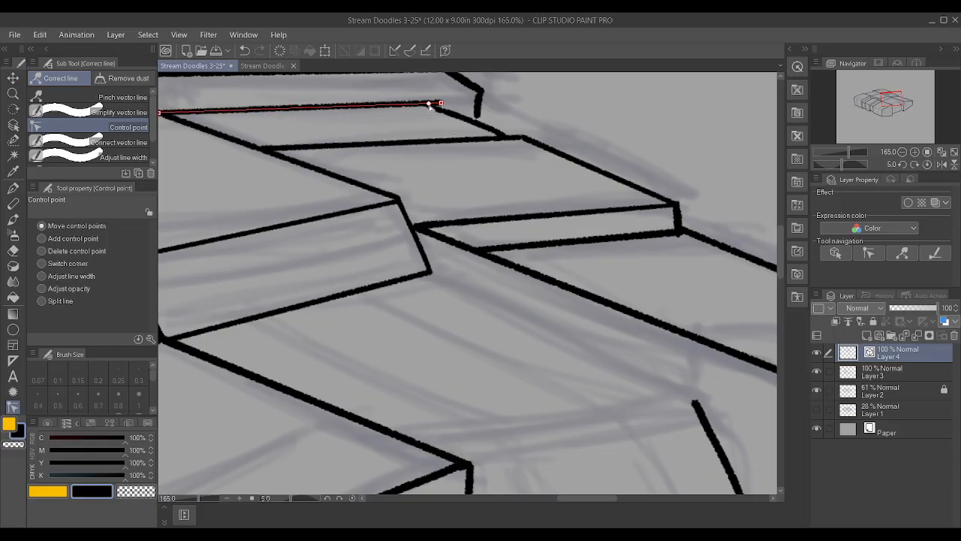
pyautogui.moveTo(441, 105); pyautogui.dragTo(469, 118)
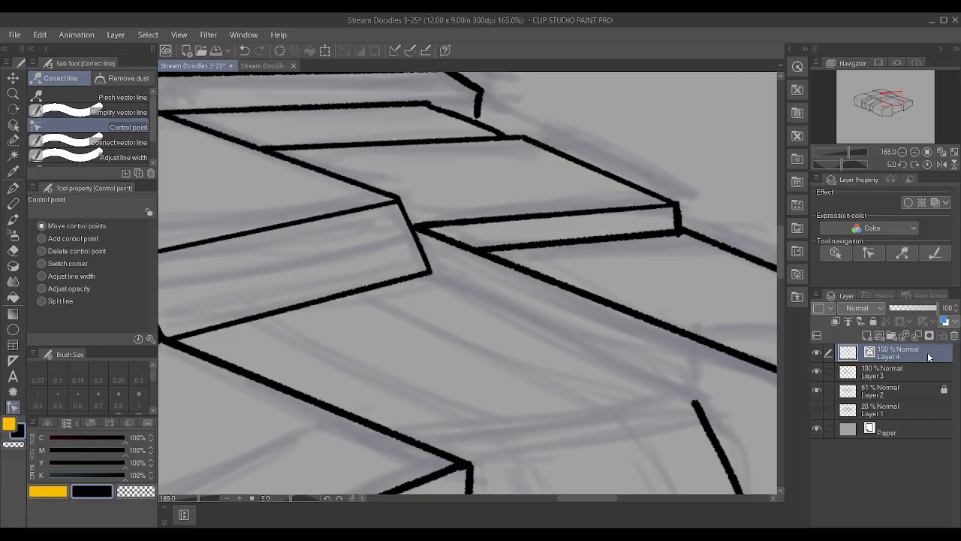
# Extend the rear raised block's short vertical corner edge on Layer 3 down to the slanted edge below it
pyautogui.click(891, 374)
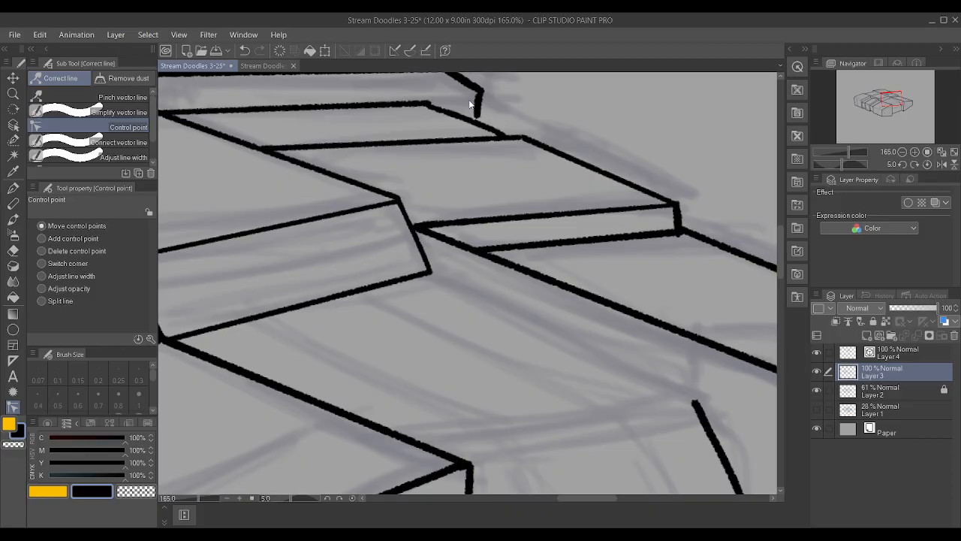
pyautogui.press('p')
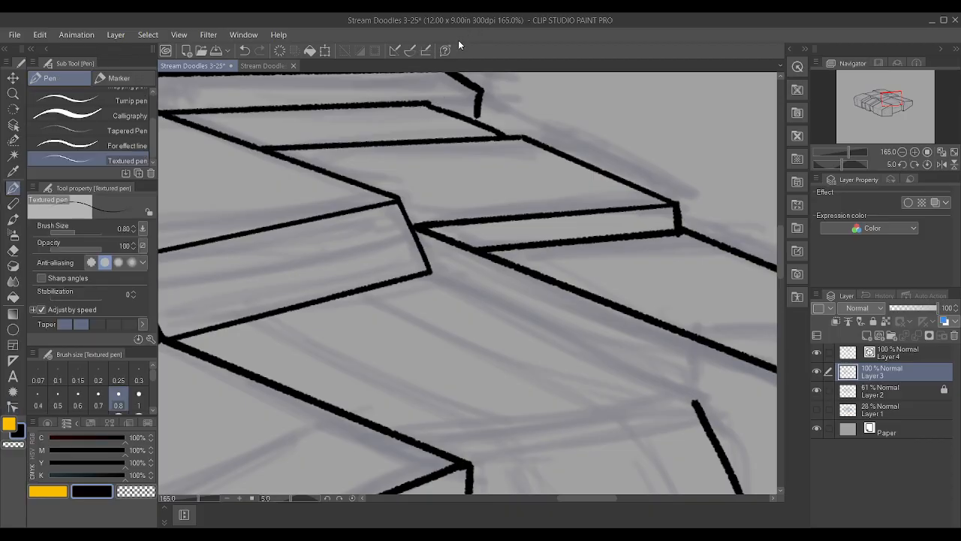
pyautogui.scroll(-3, 585, 240)
pyautogui.scroll(11, 552, 127)
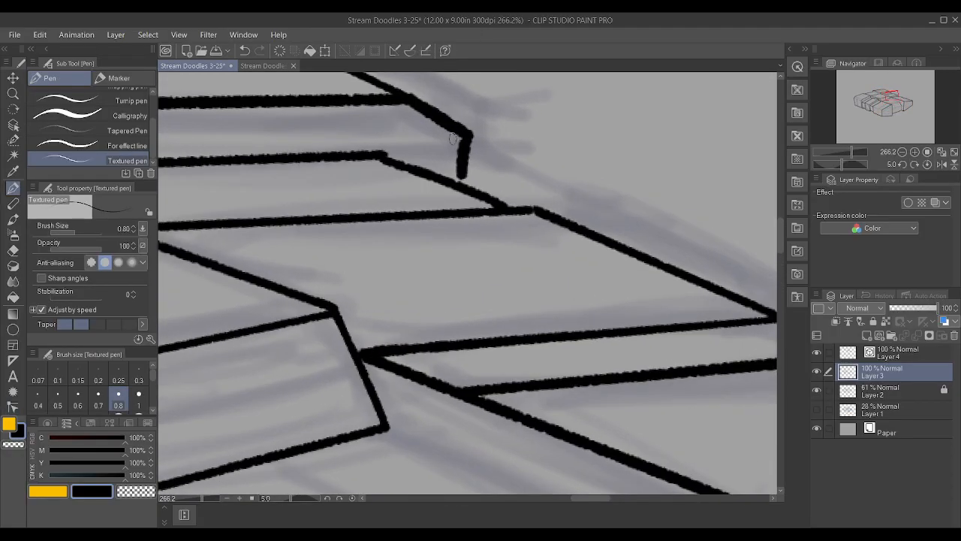
pyautogui.moveTo(463, 193); pyautogui.dragTo(463, 199)
pyautogui.moveTo(463, 159); pyautogui.dragTo(463, 124)
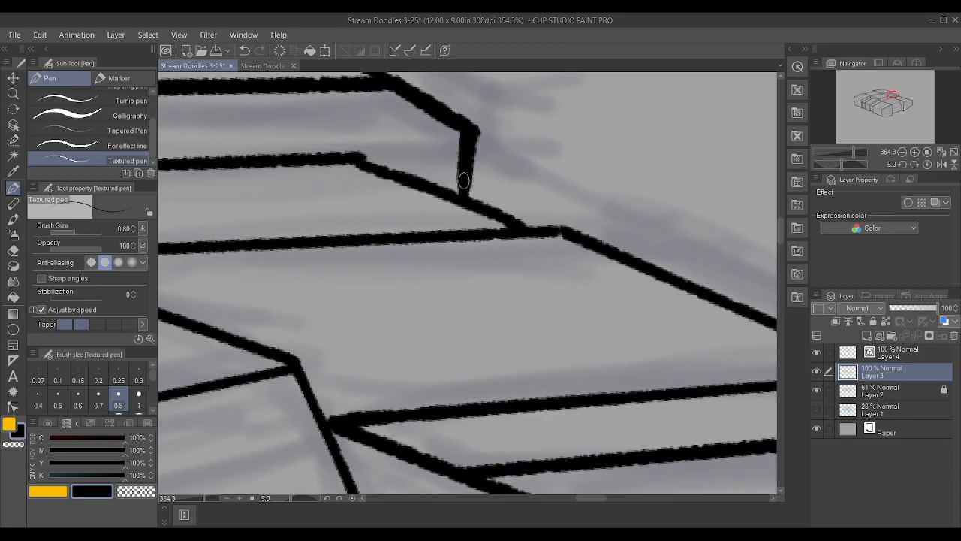
pyautogui.scroll(-8, 467, 100)
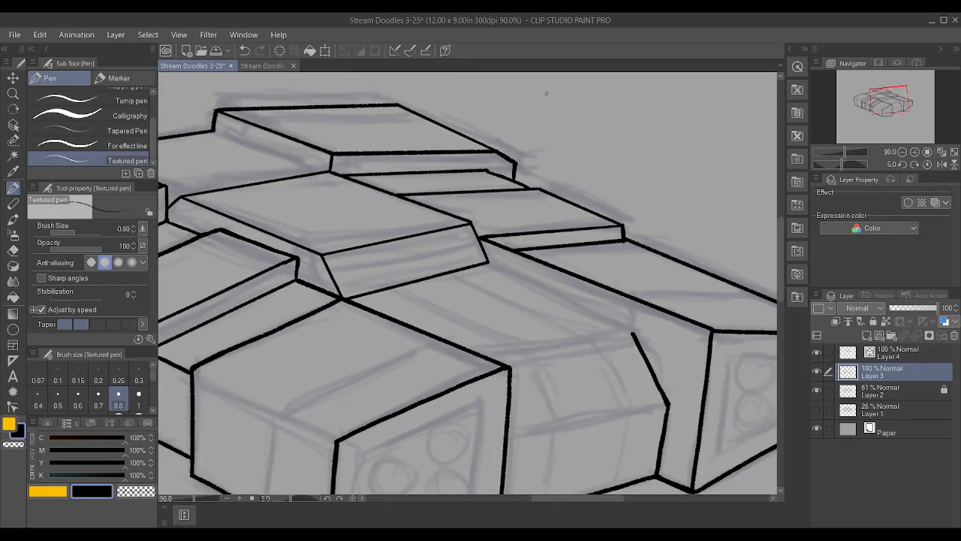
# Ink the rear raised block's lower side edge on Layer 4 and fit its ends to the block's corner and the deck's rear edge
pyautogui.scroll(8, 205, 98)
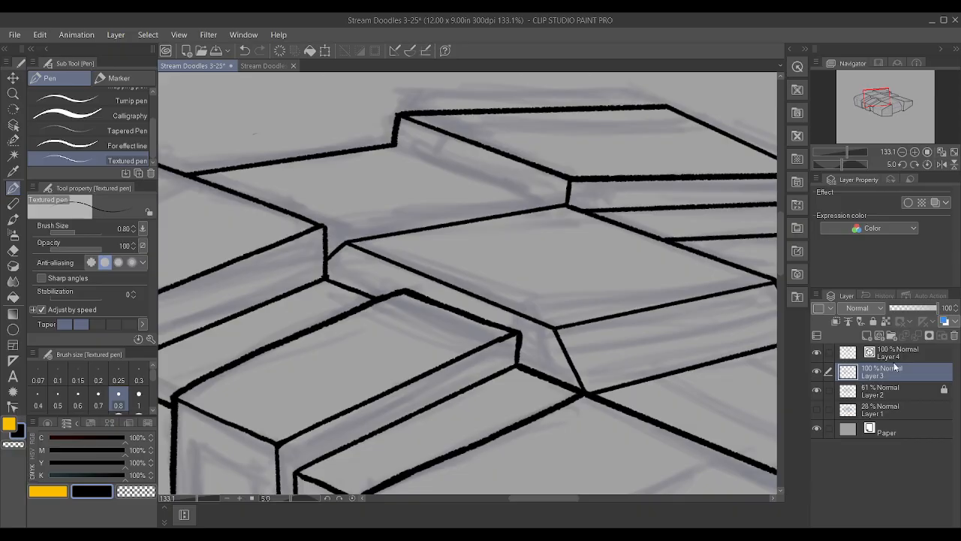
pyautogui.click(897, 355)
pyautogui.moveTo(548, 204); pyautogui.dragTo(314, 116)
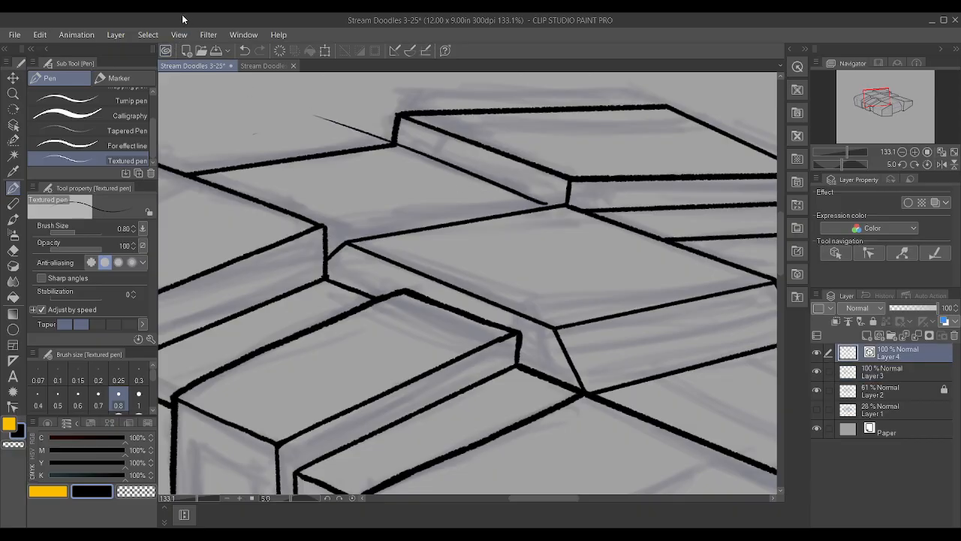
pyautogui.click(13, 406)
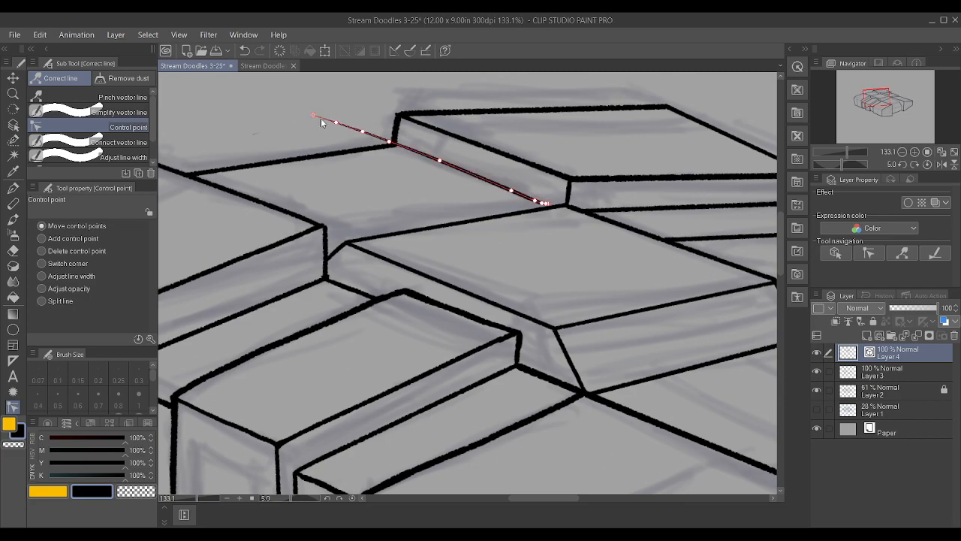
pyautogui.moveTo(313, 115); pyautogui.dragTo(390, 141)
pyautogui.moveTo(544, 203)
pyautogui.mouseDown()
pyautogui.moveTo(507, 189)
pyautogui.moveTo(559, 205)
pyautogui.moveTo(552, 208)
pyautogui.mouseUp()
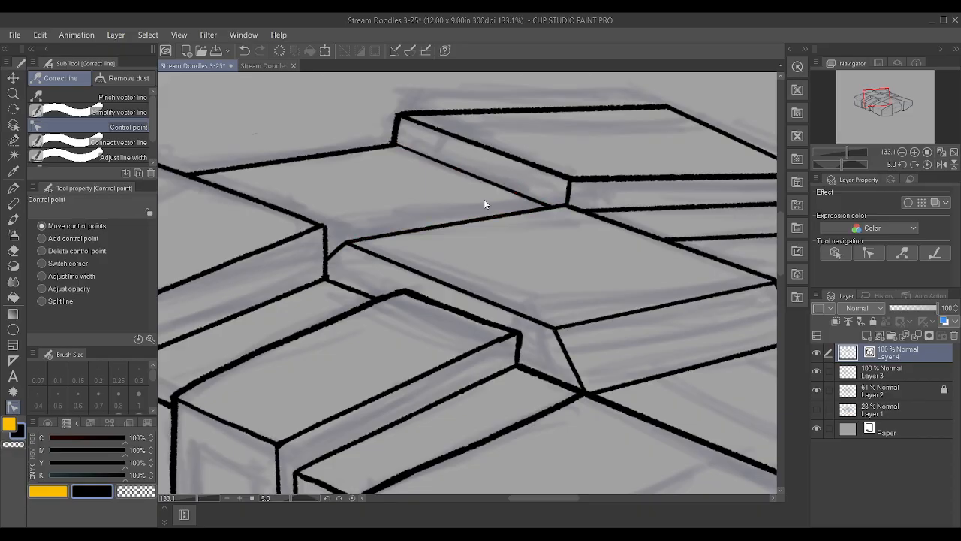
pyautogui.moveTo(390, 142); pyautogui.dragTo(393, 148)
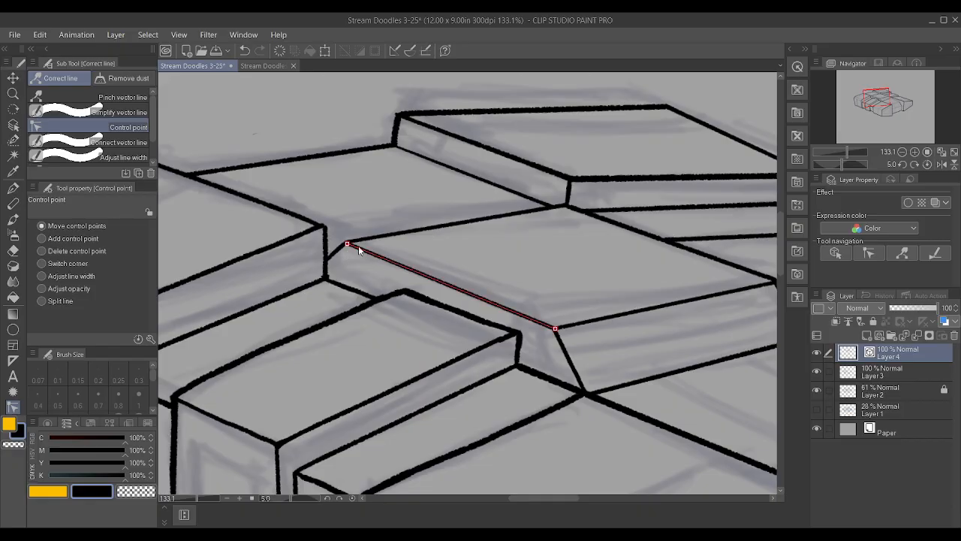
# Nudge the end of the deck's rear edge to close its inner rear corner on Layer 4
pyautogui.scroll(-2, 430, 239)
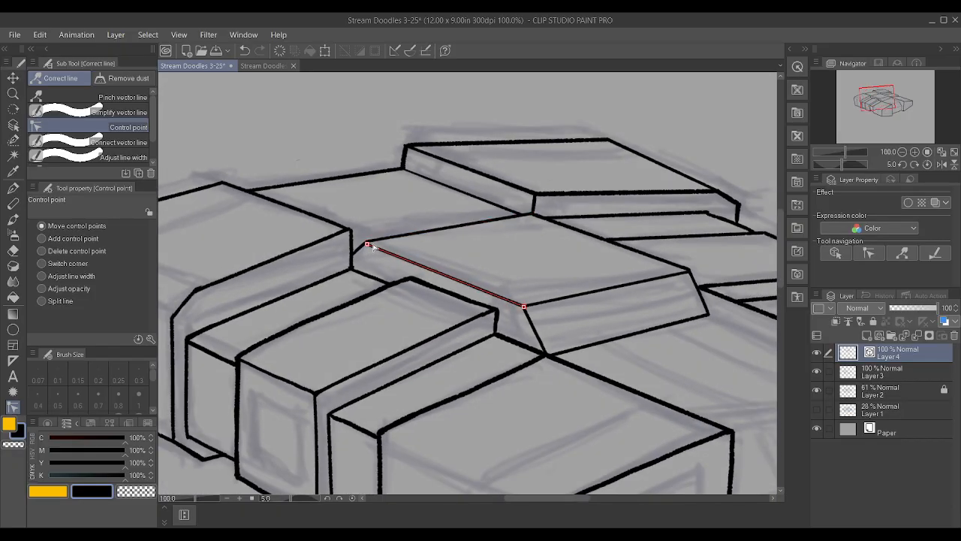
pyautogui.moveTo(367, 242); pyautogui.dragTo(368, 245)
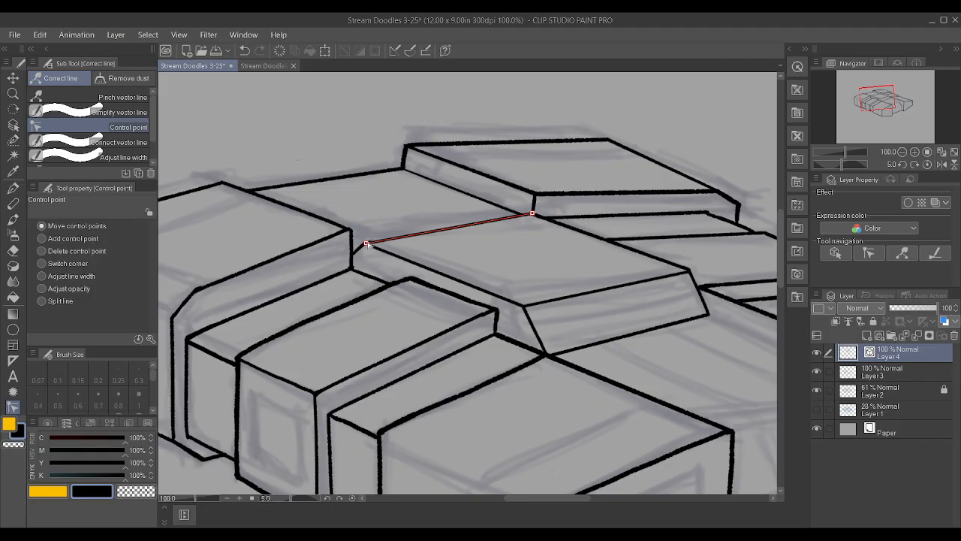
pyautogui.click(911, 367)
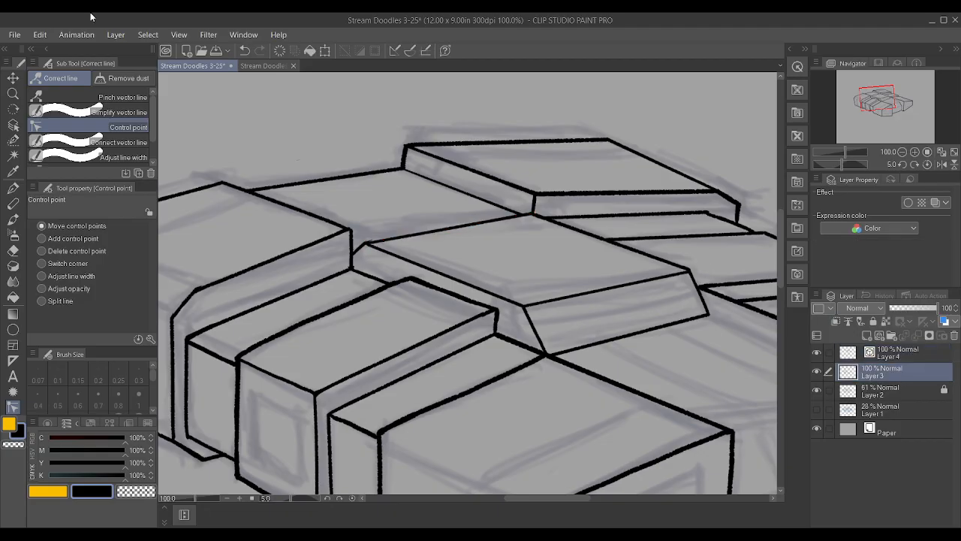
pyautogui.scroll(3, 346, 207)
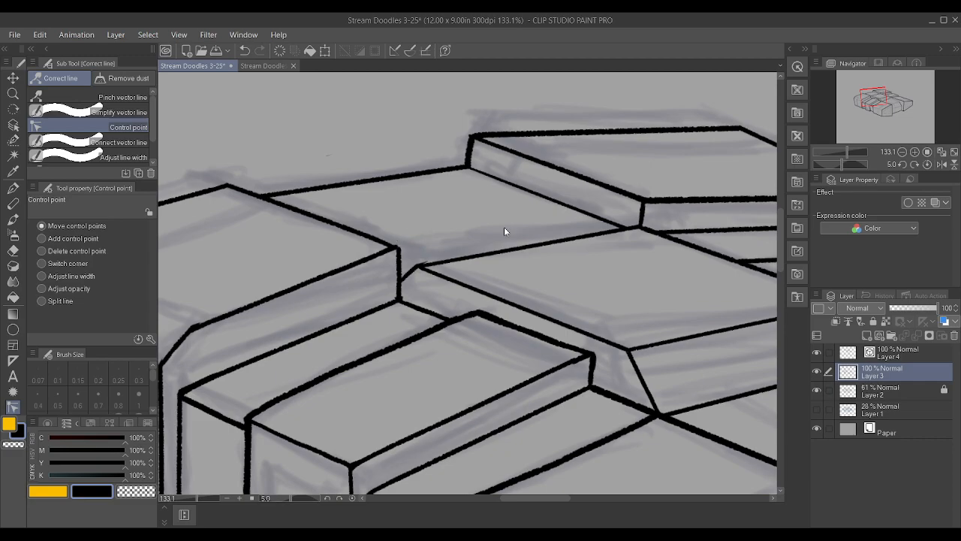
pyautogui.scroll(1, 516, 251)
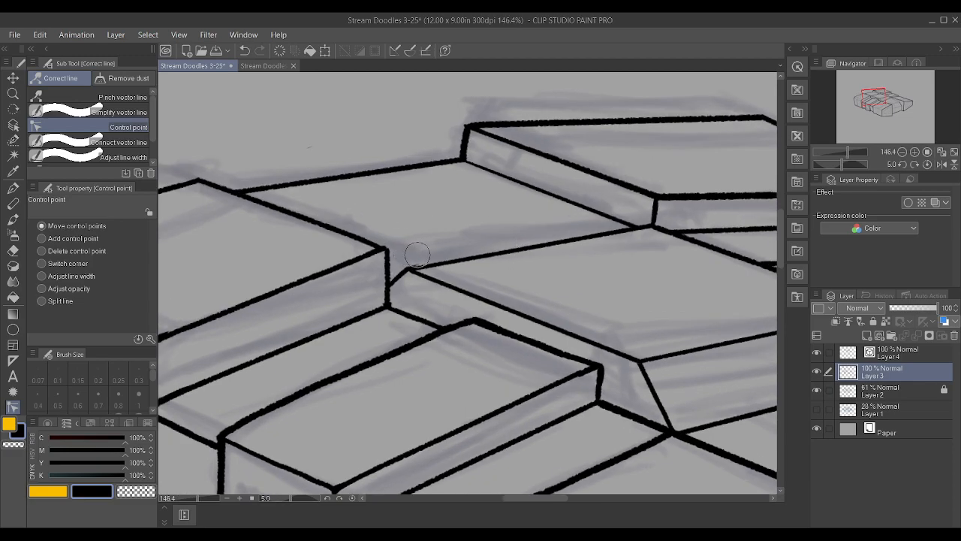
pyautogui.scroll(-2, 418, 232)
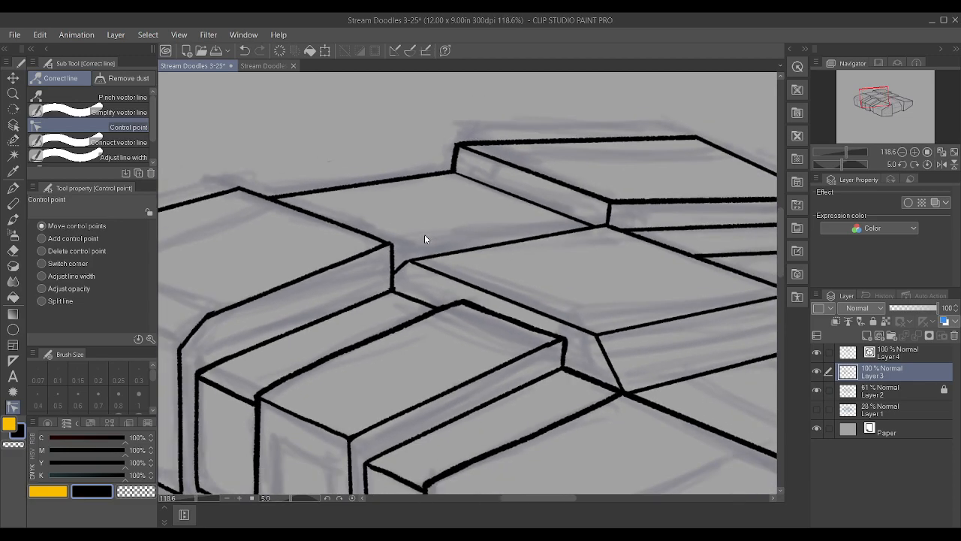
pyautogui.scroll(-2, 423, 234)
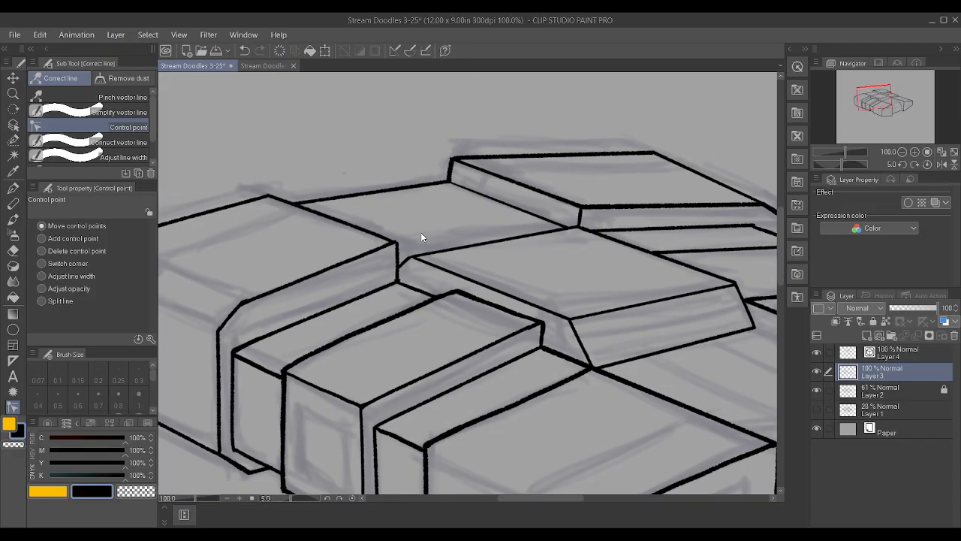
pyautogui.hotkey('alt', ']')
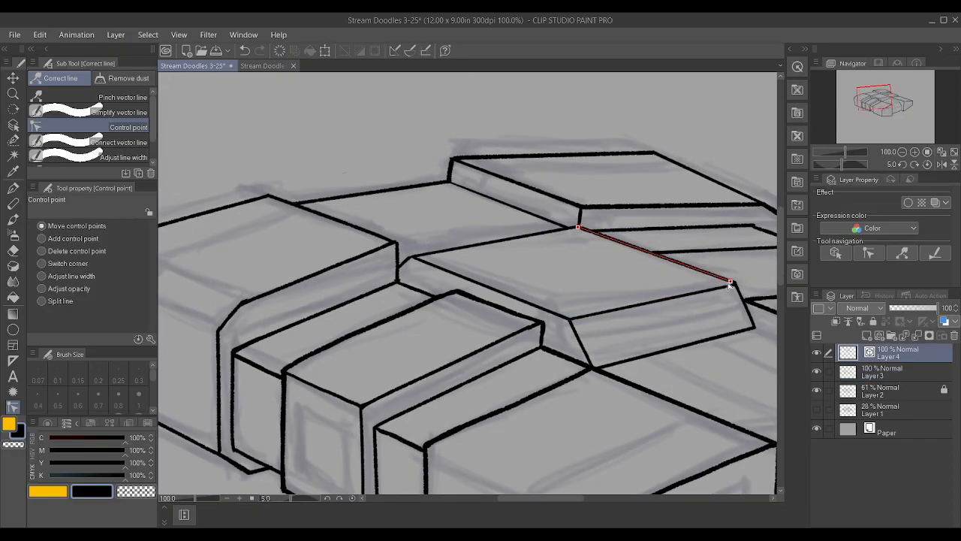
# Adjust the edge ends on Layer 4 at the upper and lower outer corners of the deck's sloped front face
pyautogui.moveTo(733, 285); pyautogui.dragTo(735, 284)
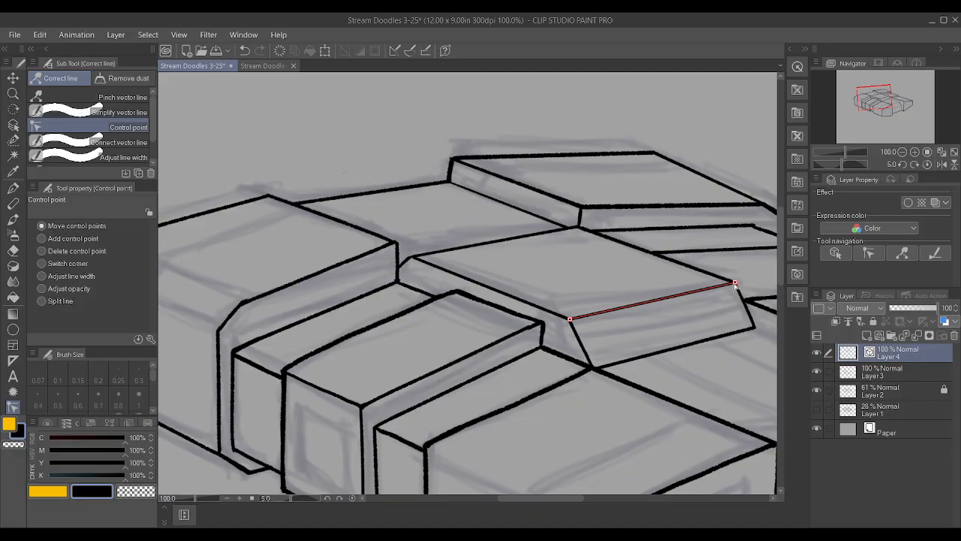
pyautogui.scroll(-2, 563, 304)
pyautogui.scroll(4, 717, 325)
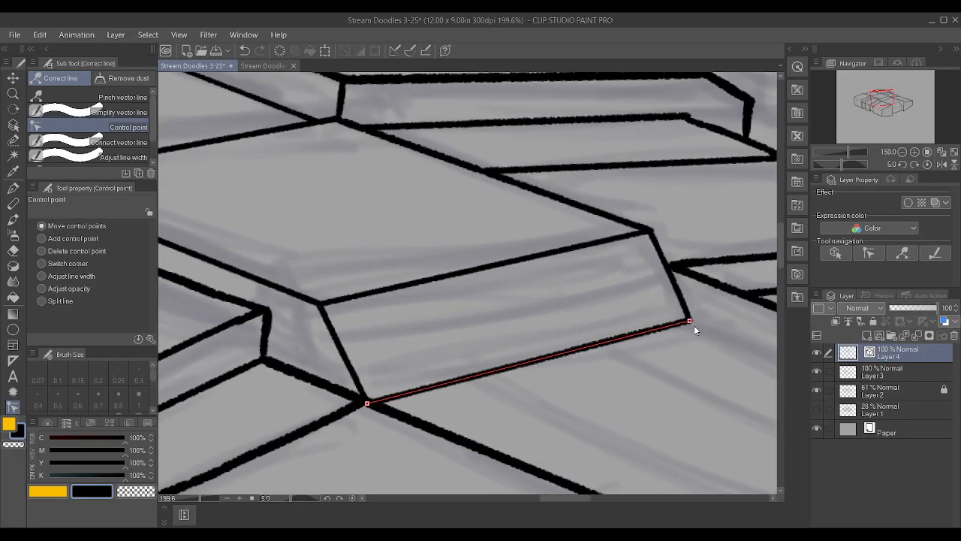
pyautogui.scroll(-3, 365, 327)
pyautogui.scroll(2, 450, 338)
pyautogui.moveTo(481, 305); pyautogui.dragTo(482, 315)
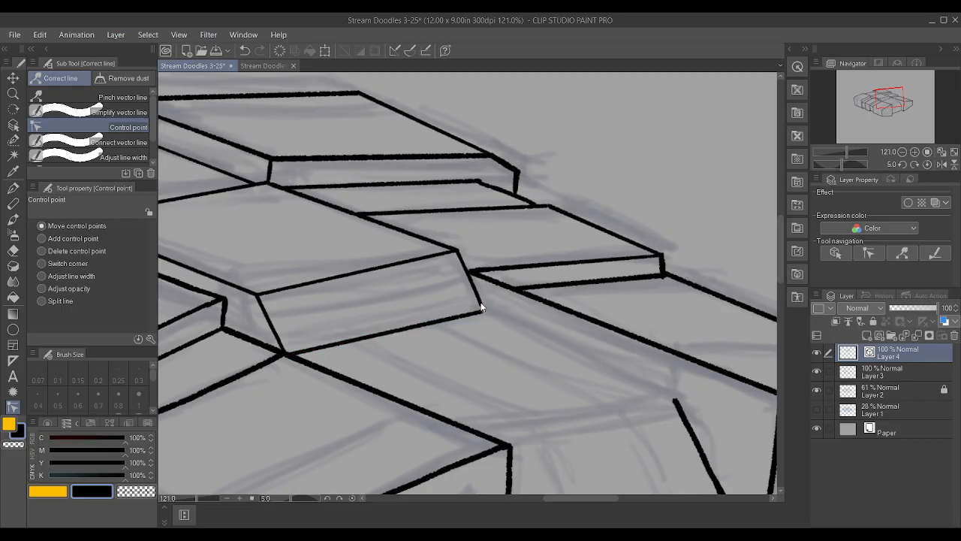
pyautogui.moveTo(456, 251); pyautogui.dragTo(458, 254)
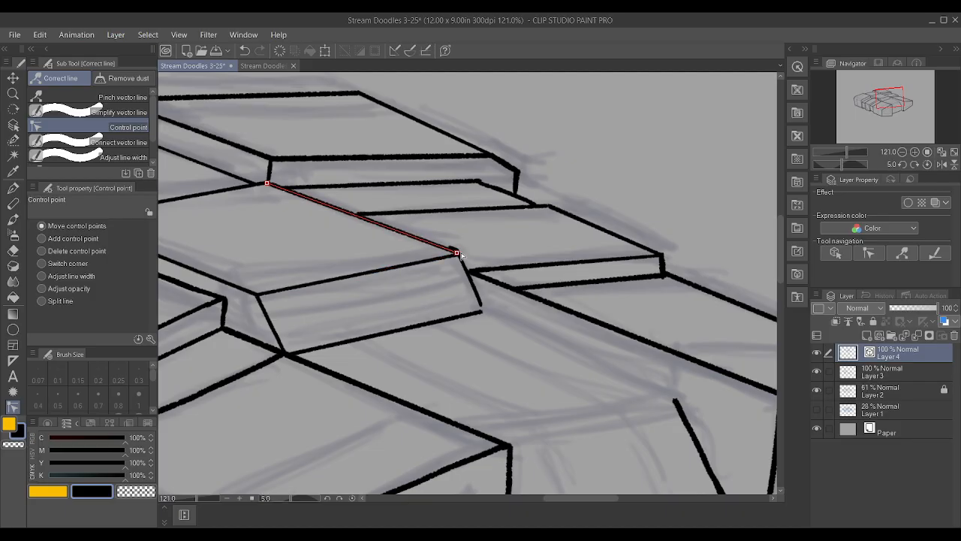
# Ink over the gap at the lower outer corner of the deck's sloped front face on Layer 3
pyautogui.click(899, 374)
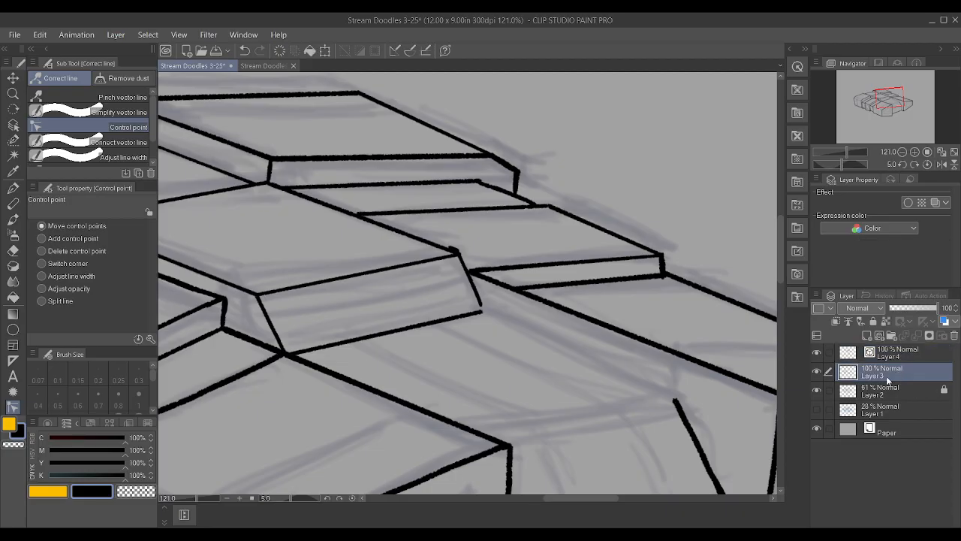
pyautogui.scroll(3, 572, 348)
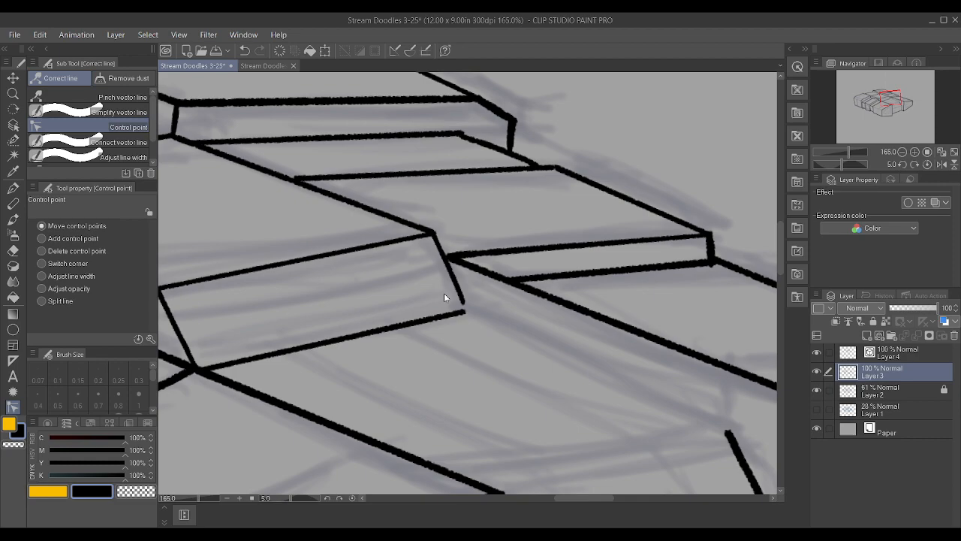
pyautogui.press('p')
pyautogui.moveTo(464, 304); pyautogui.dragTo(466, 311)
pyautogui.hotkey('ctrl', '-')
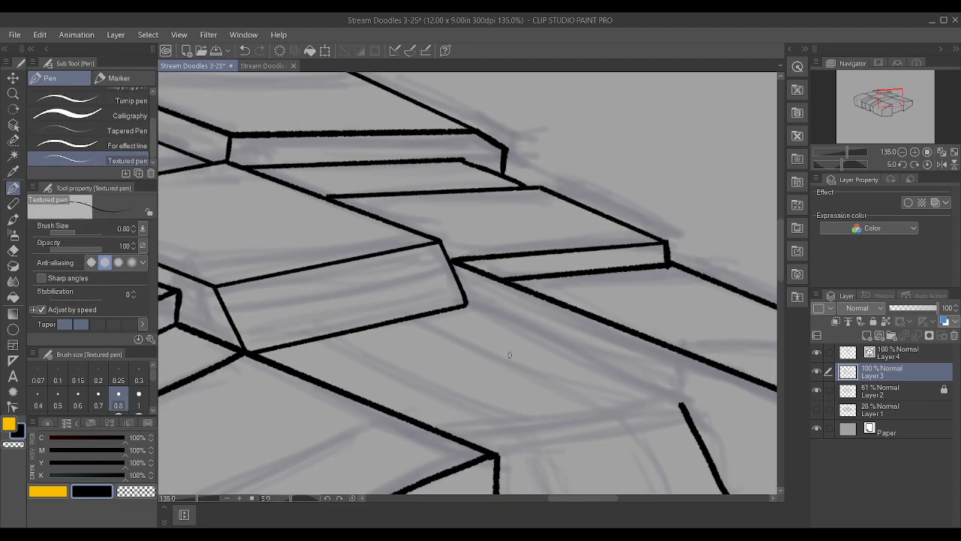
pyautogui.hotkey('ctrl', '-')
# Ink an edge from the sloped face's lower outer corner toward the front slanted edge on Layer 4 and straighten it to two control points
pyautogui.click(894, 357)
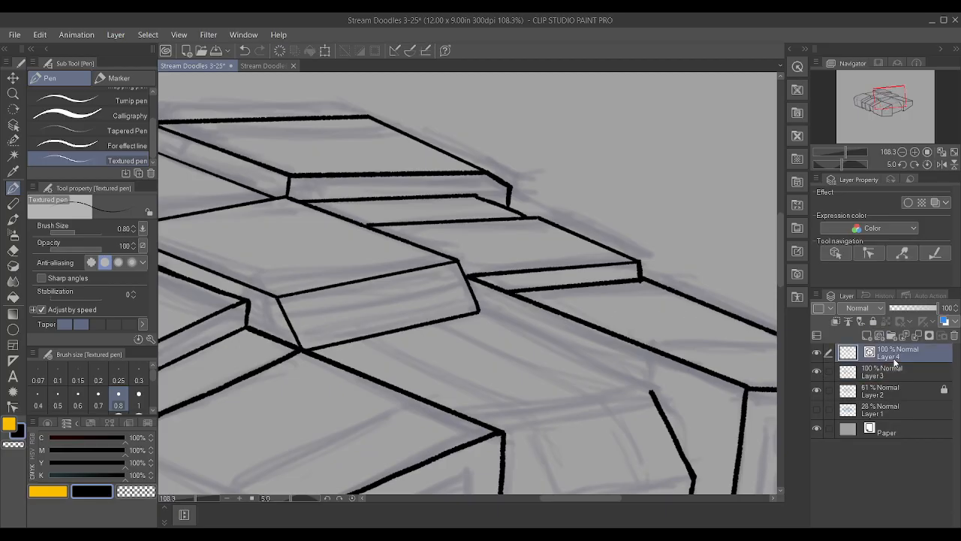
pyautogui.moveTo(470, 313); pyautogui.dragTo(612, 377)
pyautogui.click(13, 407)
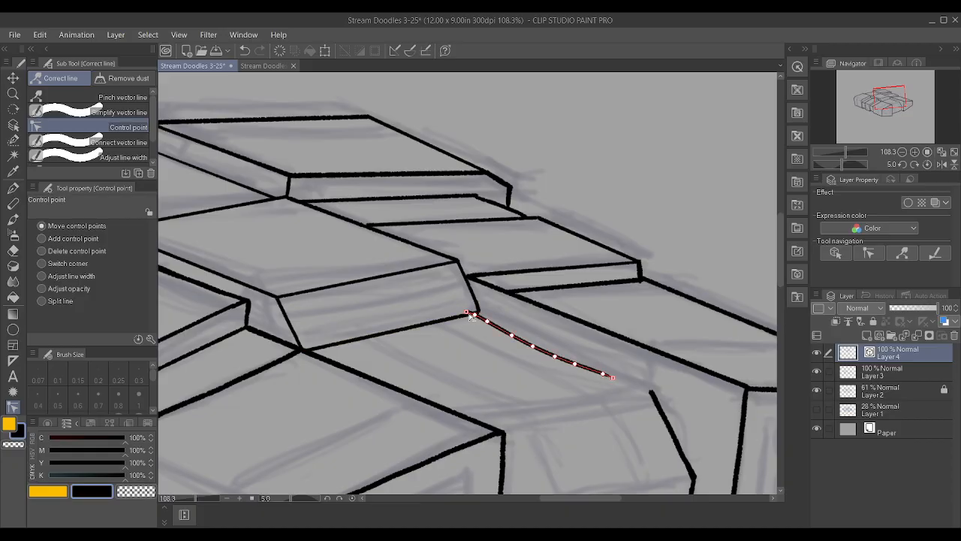
pyautogui.click(475, 315)
pyautogui.press('Delete')
pyautogui.hotkey('ctrl', 'z')
pyautogui.click(475, 315)
pyautogui.press('Delete')
pyautogui.click(487, 322)
pyautogui.press('Delete')
pyautogui.click(511, 335)
pyautogui.press('Delete')
pyautogui.click(533, 346)
pyautogui.press('Delete')
pyautogui.click(554, 356)
pyautogui.press('Delete')
pyautogui.click(575, 364)
pyautogui.press('Delete')
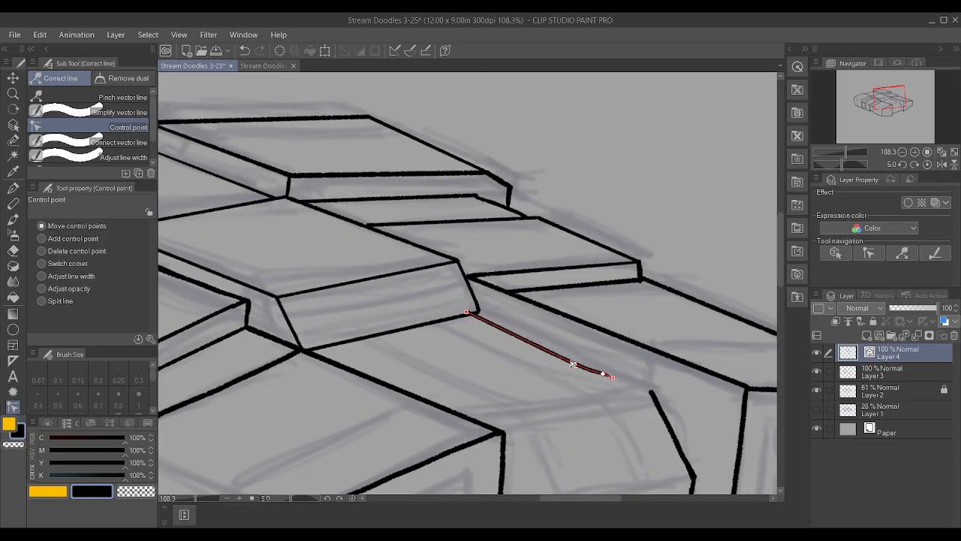
pyautogui.click(603, 373)
pyautogui.press('Delete')
# Move the new edge's ends onto the top of the front slanted edge and the sloped face's lower outer corner
pyautogui.moveTo(613, 376); pyautogui.dragTo(654, 394)
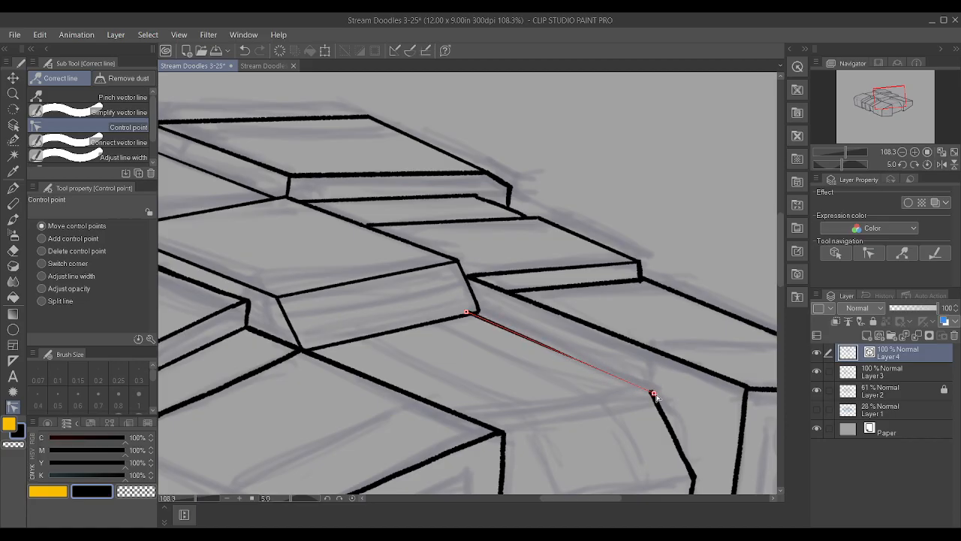
pyautogui.moveTo(469, 315); pyautogui.dragTo(479, 315)
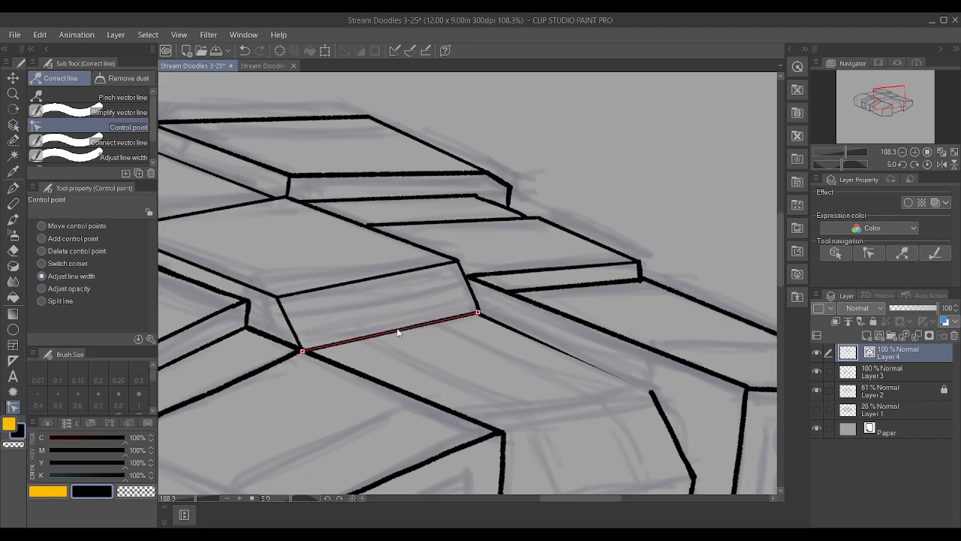
# Thicken the new edge's tapered front end and align the sloped face's lower edge with the shared corner
pyautogui.moveTo(688, 386); pyautogui.dragTo(708, 384)
pyautogui.moveTo(453, 322); pyautogui.dragTo(487, 317)
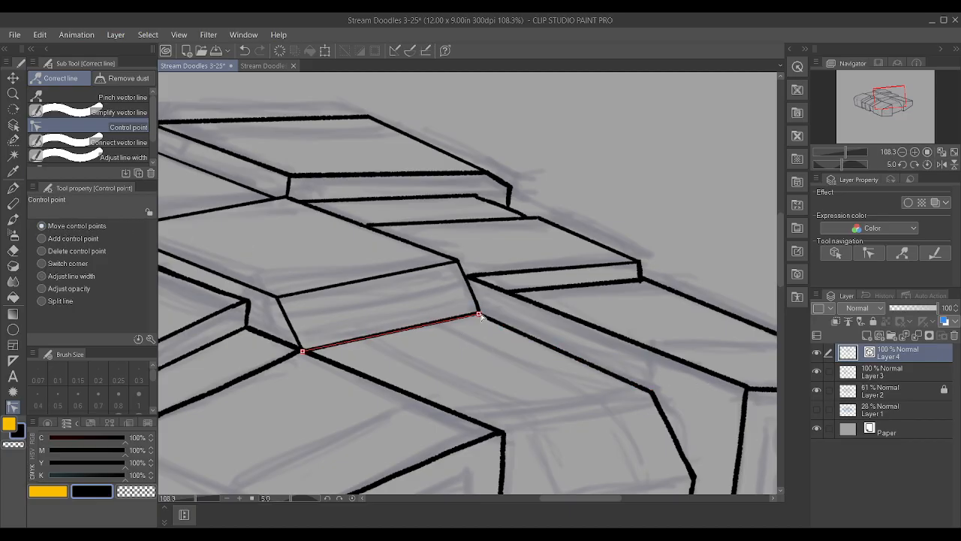
pyautogui.moveTo(482, 316); pyautogui.dragTo(484, 316)
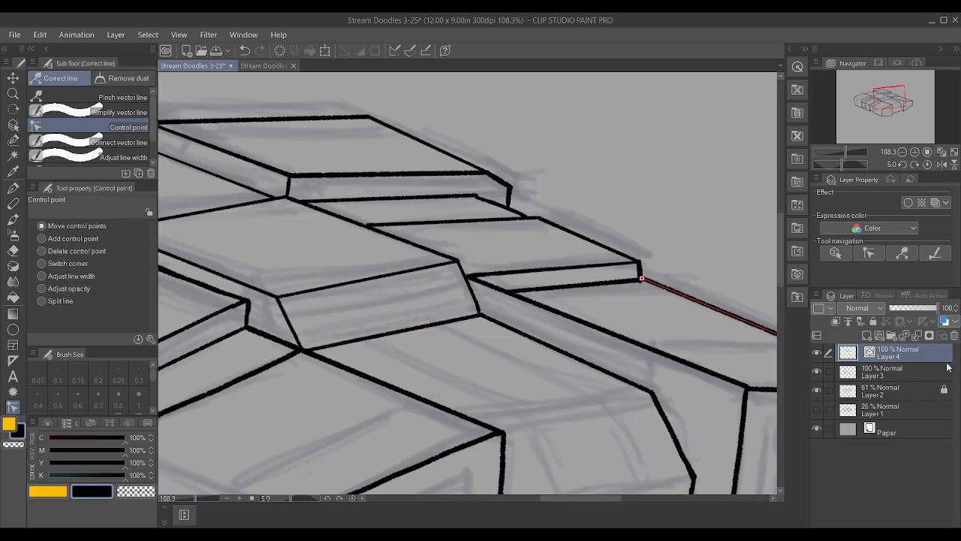
# Erase the outer slanted edge of the deck's sloped front face on Layer 3
pyautogui.click(929, 369)
pyautogui.moveTo(463, 288); pyautogui.dragTo(475, 304)
pyautogui.moveTo(462, 271); pyautogui.dragTo(452, 237)
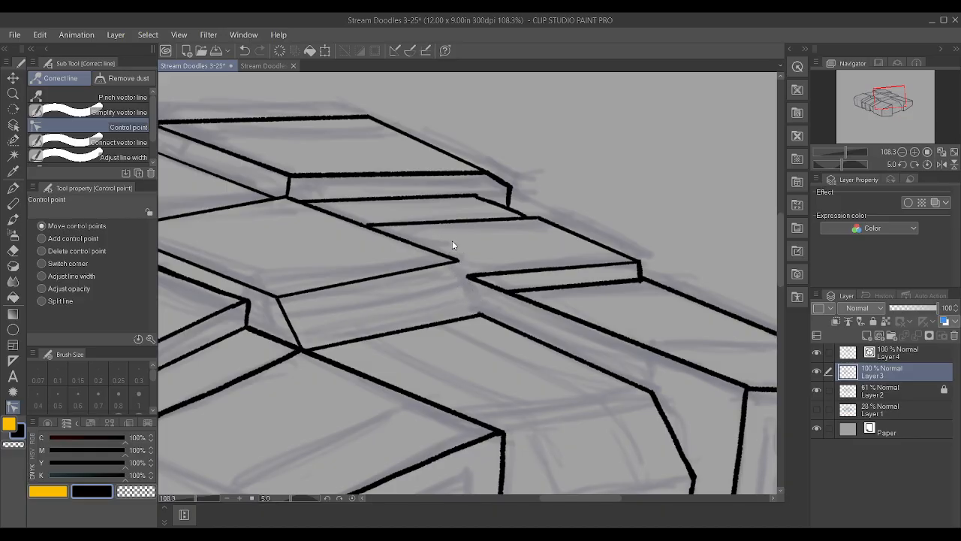
# Nudge the front end of the deck's long outer edge onto the sloped face's upper corner on Layer 4
pyautogui.press('p')
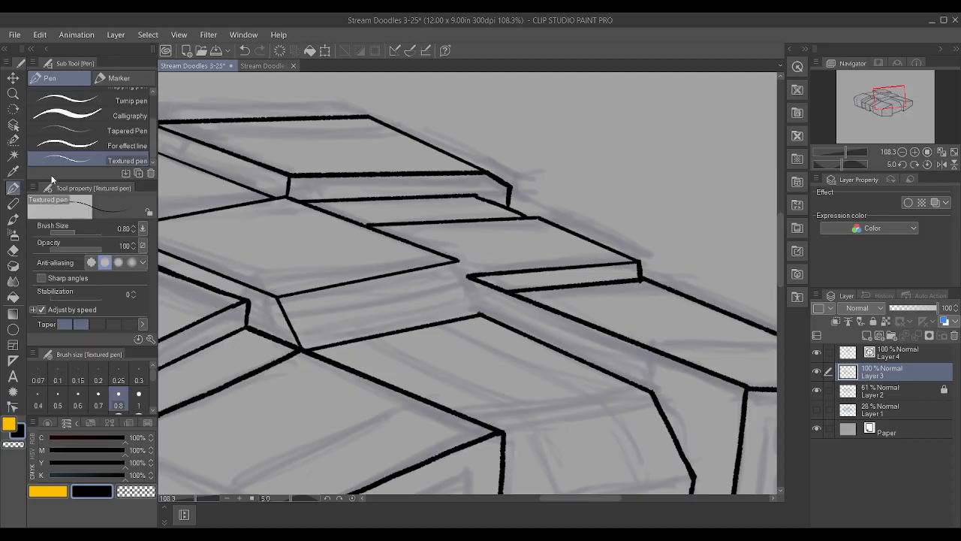
pyautogui.click(13, 408)
pyautogui.scroll(1, 490, 280)
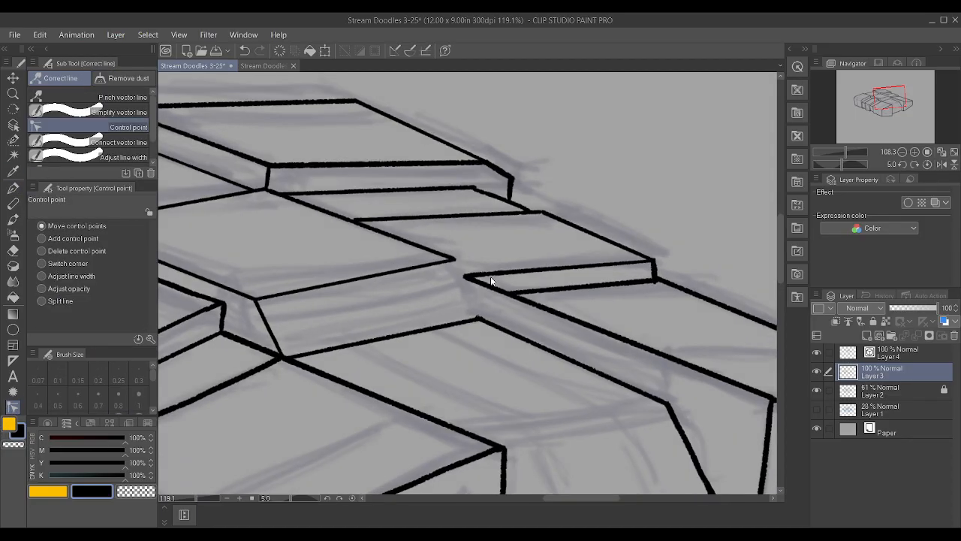
pyautogui.keyDown('ctrl'); pyautogui.keyDown('shift'); pyautogui.click(454, 260); pyautogui.keyUp('shift'); pyautogui.keyUp('ctrl')
pyautogui.moveTo(454, 260); pyautogui.dragTo(458, 262)
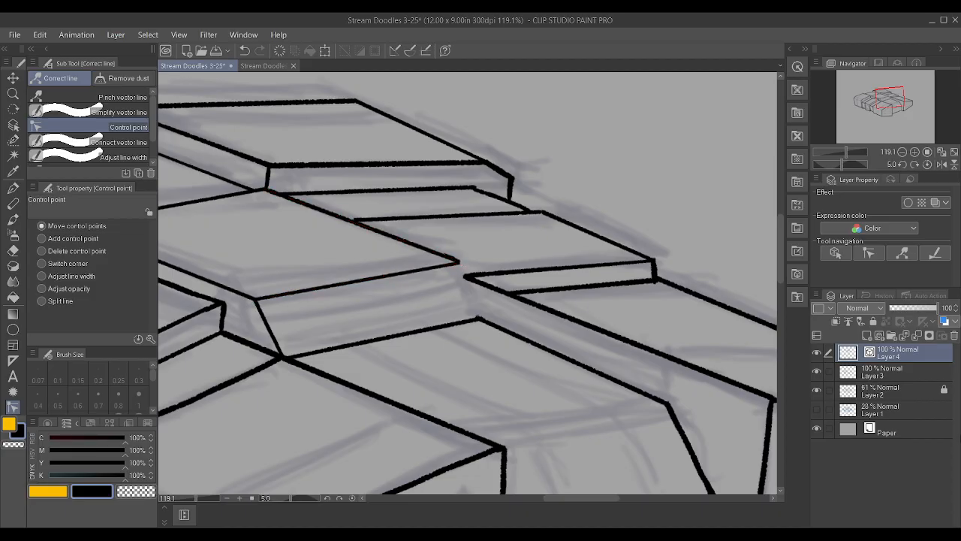
# Re-ink the sloped face's outer slanted edge on Layer 3 between its upper and lower corners
pyautogui.click(893, 375)
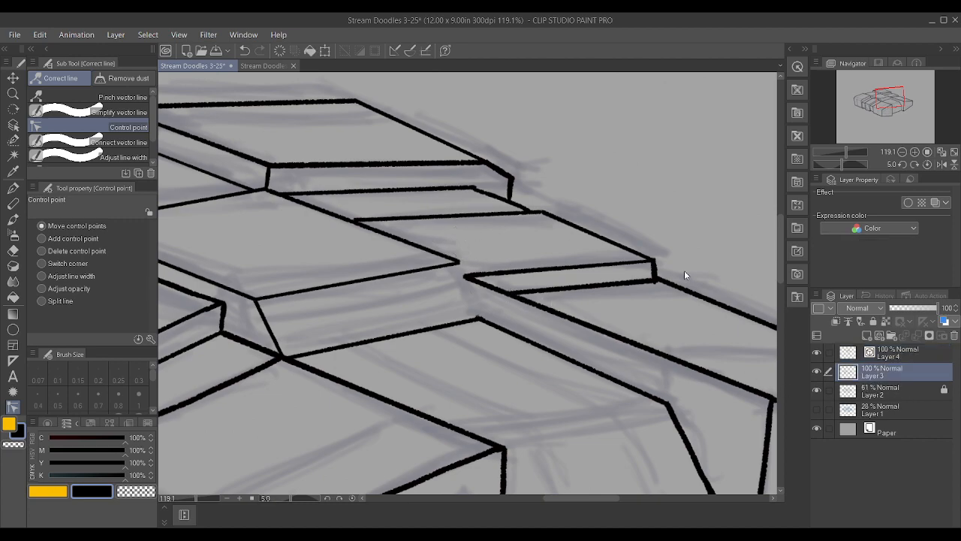
pyautogui.press('p')
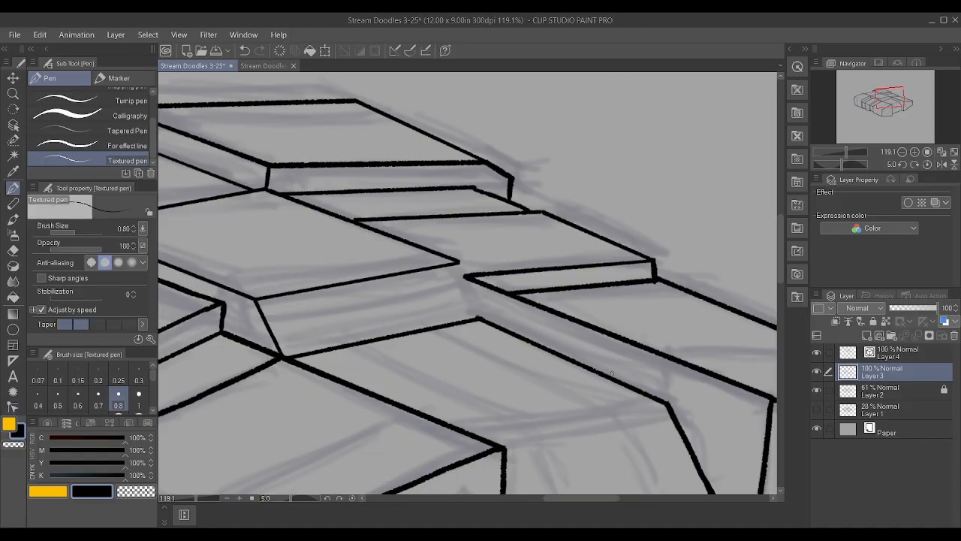
pyautogui.scroll(4, 465, 306)
pyautogui.moveTo(462, 308); pyautogui.dragTo(430, 223)
pyautogui.scroll(-5, 480, 261)
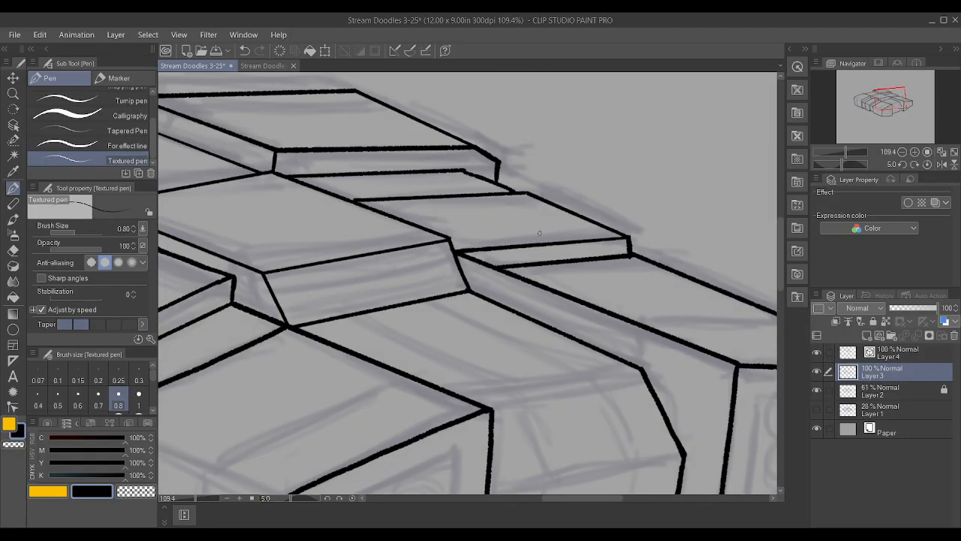
# Align the deck's rear edge and long inner edge at their shared rear corner on Layer 4
pyautogui.scroll(-7, 539, 233)
pyautogui.scroll(6, 281, 260)
pyautogui.click(884, 358)
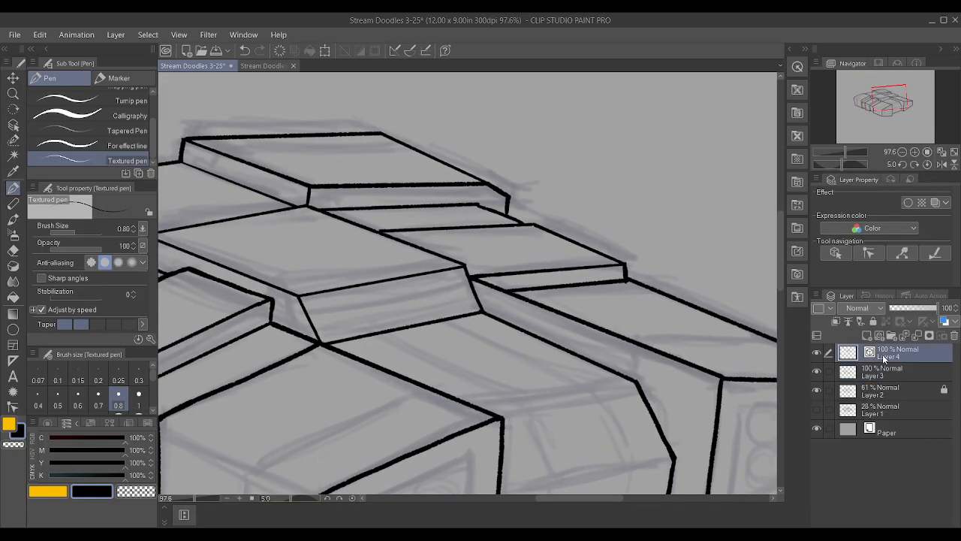
pyautogui.scroll(-5, 440, 325)
pyautogui.click(13, 408)
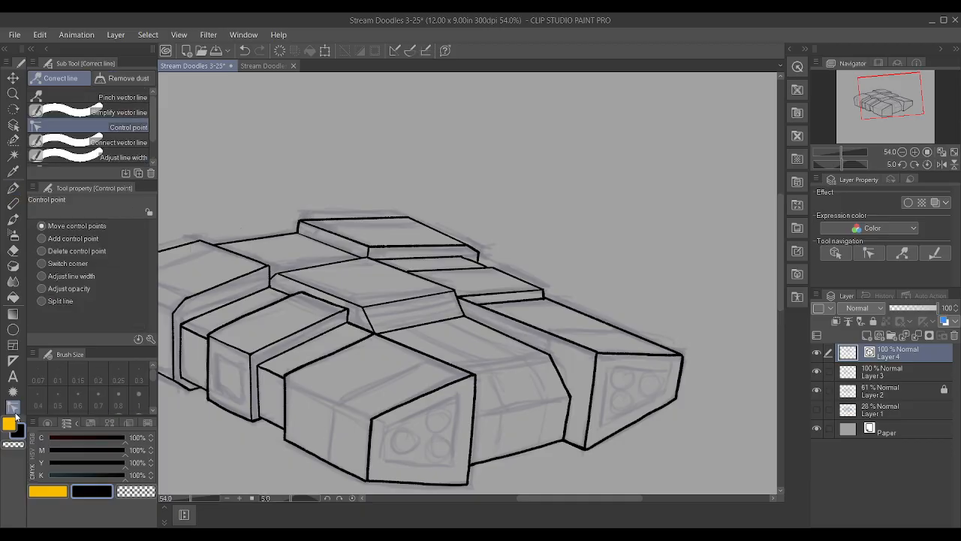
pyautogui.scroll(5, 269, 292)
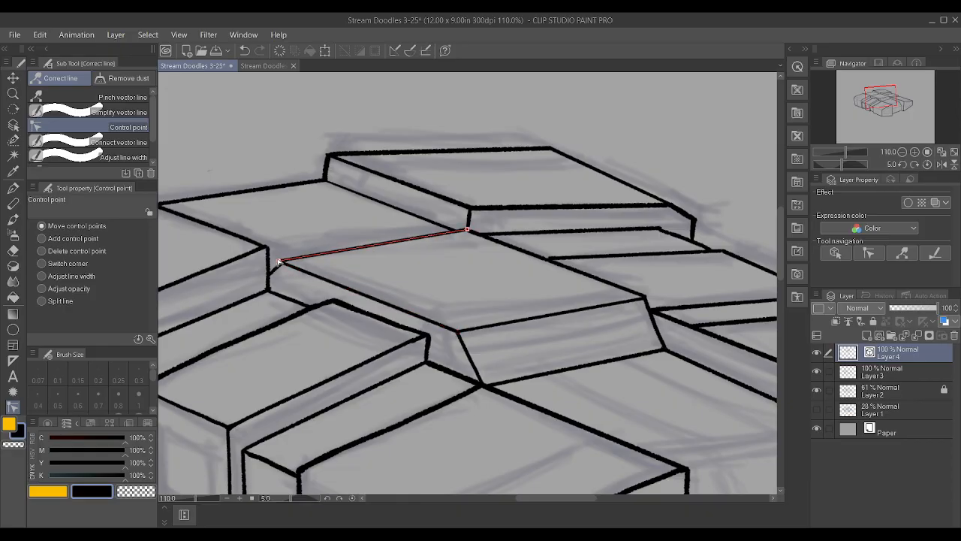
pyautogui.moveTo(279, 262); pyautogui.dragTo(282, 259)
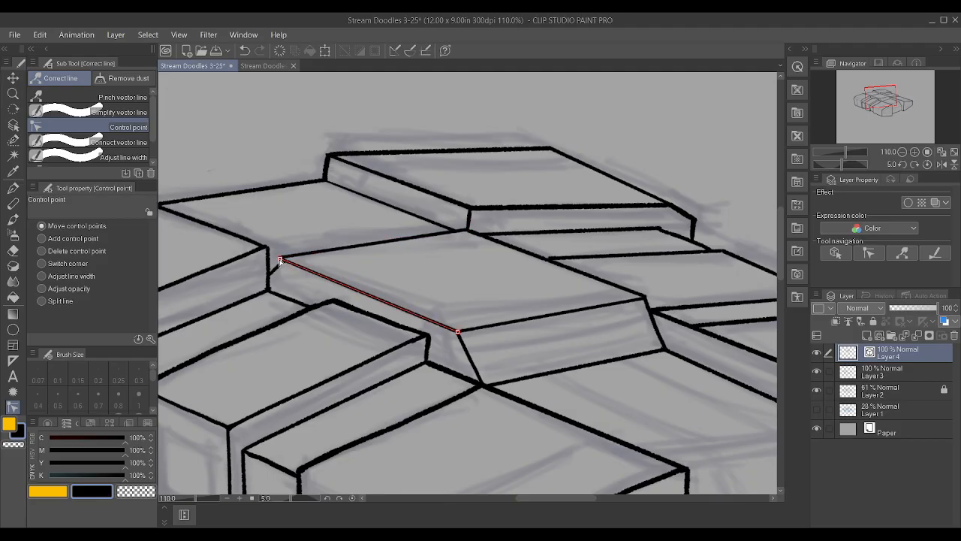
# Erase and re-ink the short edge dropping from the deck's rear corner to the neighbouring block on Layer 3
pyautogui.click(927, 371)
pyautogui.scroll(3, 270, 247)
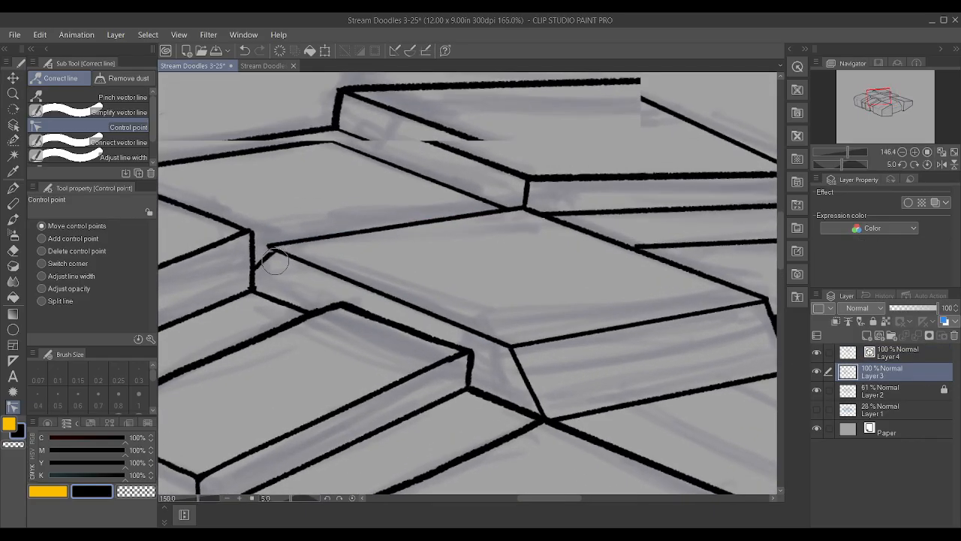
pyautogui.moveTo(270, 248); pyautogui.dragTo(252, 229)
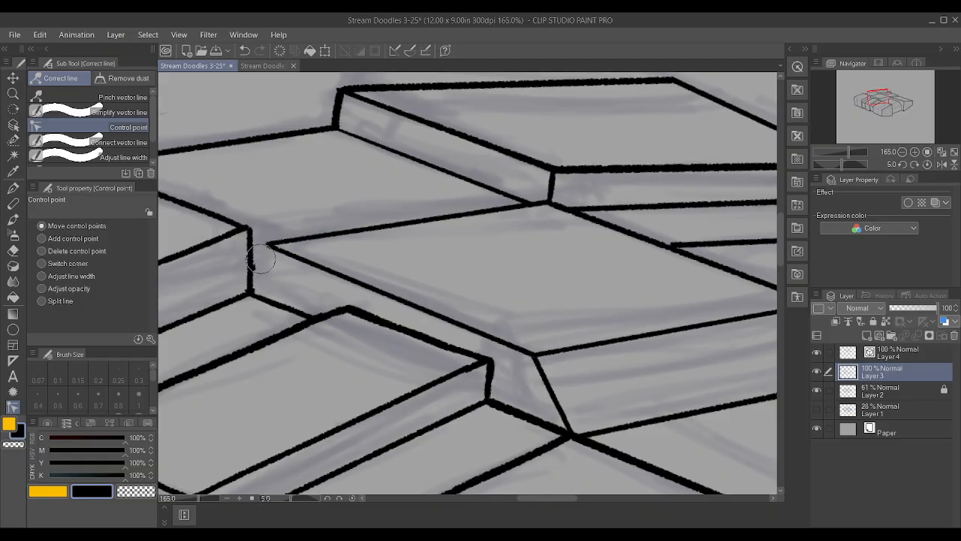
pyautogui.hotkey('ctrl', 'z')
pyautogui.press('p')
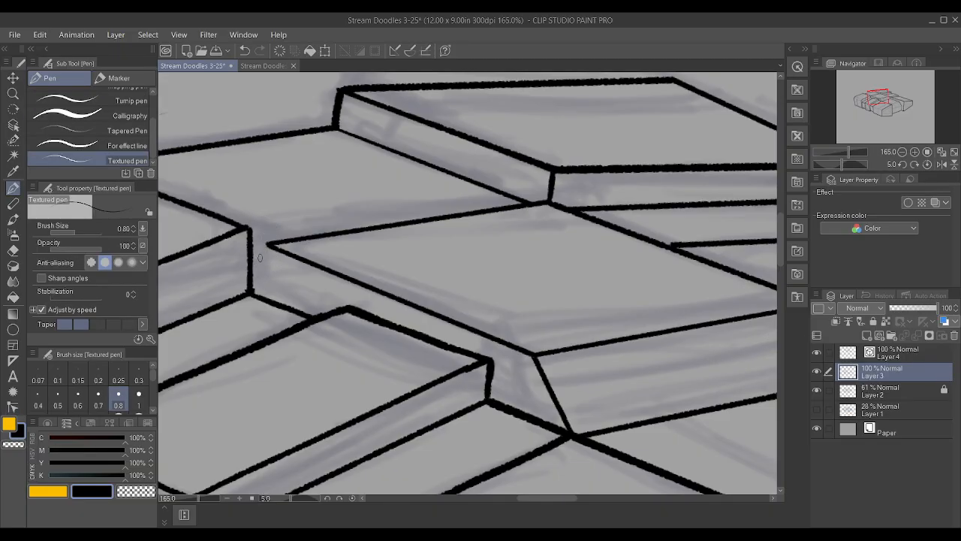
pyautogui.moveTo(251, 274); pyautogui.dragTo(265, 244)
pyautogui.scroll(-4, 212, 239)
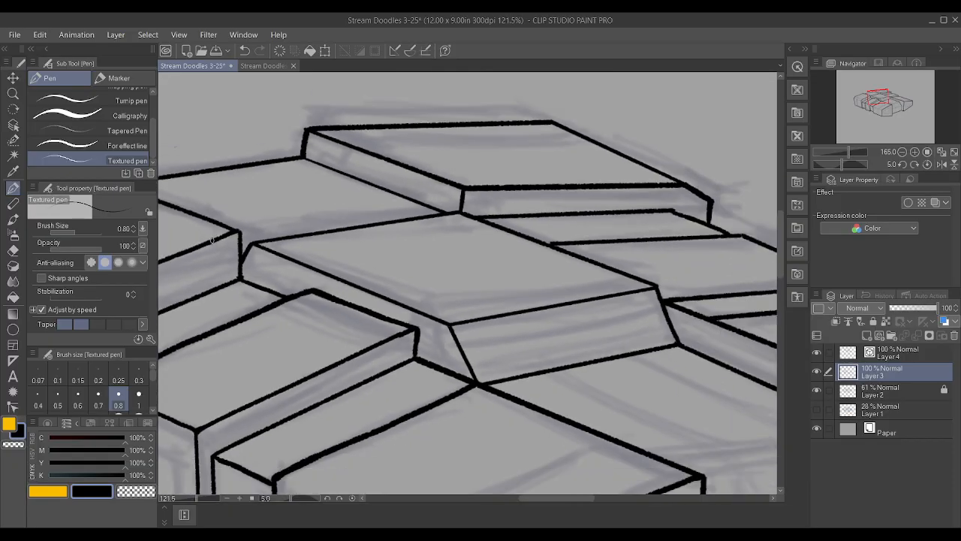
pyautogui.scroll(-4, 212, 238)
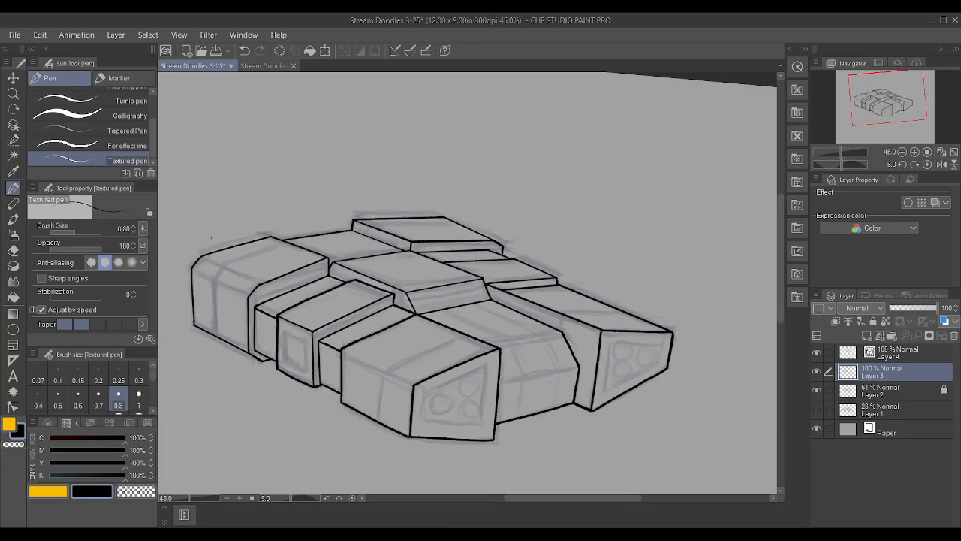
# Ink a line across the top face of the far front block on Layer 4, just behind its front edge
pyautogui.scroll(4, 528, 308)
pyautogui.moveTo(519, 302); pyautogui.dragTo(637, 296)
pyautogui.hotkey('ctrl', 'z')
pyautogui.click(893, 353)
pyautogui.moveTo(524, 307); pyautogui.dragTo(660, 302)
# Delete the intermediate control points of the far block's cross line to straighten it
pyautogui.press('y')
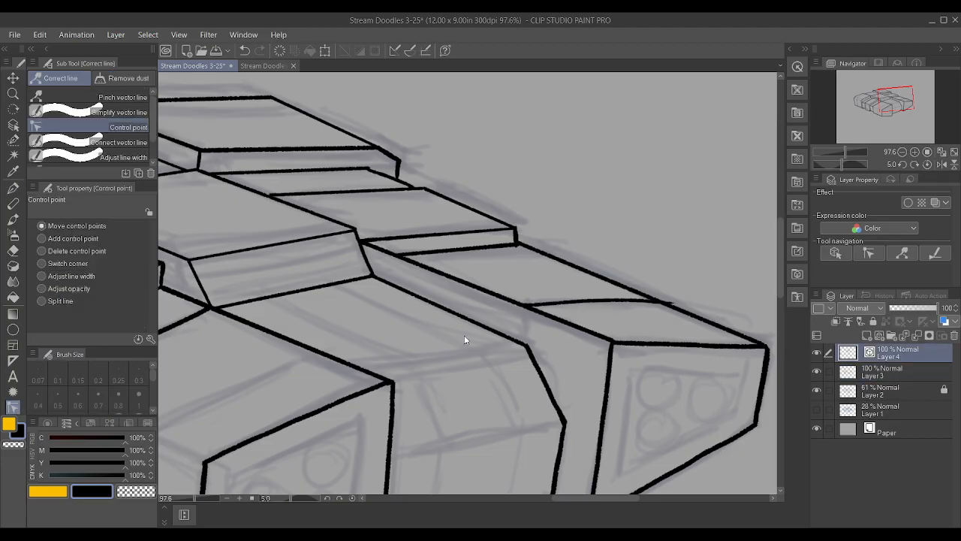
pyautogui.keyDown('alt'); pyautogui.click(534, 306); pyautogui.keyUp('alt')
pyautogui.keyDown('alt'); pyautogui.click(591, 301); pyautogui.keyUp('alt')
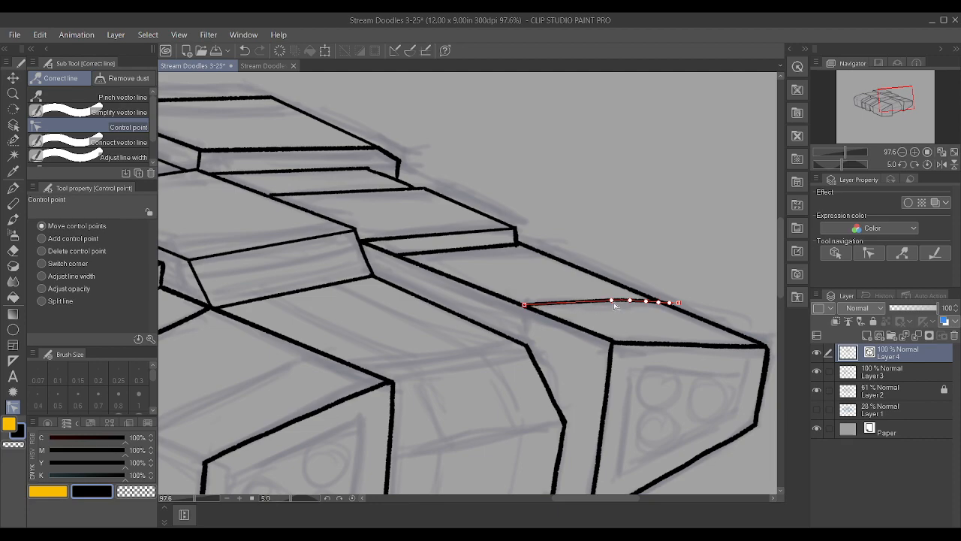
pyautogui.keyDown('alt'); pyautogui.click(611, 300); pyautogui.keyUp('alt')
pyautogui.keyDown('alt'); pyautogui.click(676, 303); pyautogui.keyUp('alt')
pyautogui.keyDown('alt'); pyautogui.click(669, 304); pyautogui.keyUp('alt')
pyautogui.keyDown('alt'); pyautogui.click(646, 302); pyautogui.keyUp('alt')
pyautogui.keyDown('alt'); pyautogui.click(631, 301); pyautogui.keyUp('alt')
pyautogui.press('alt')
# Move both ends of the cross line onto the far block's two long top edges
pyautogui.moveTo(659, 302); pyautogui.dragTo(669, 307)
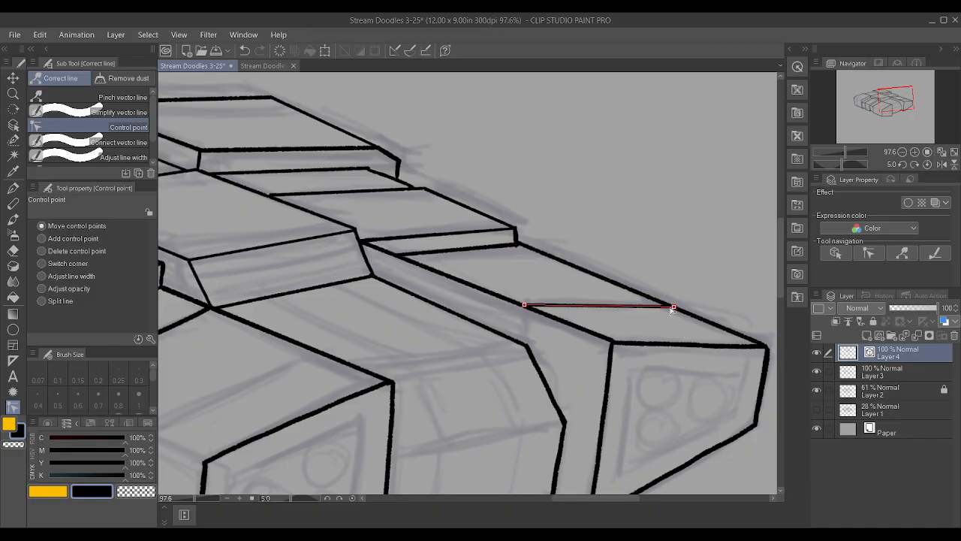
pyautogui.moveTo(672, 310); pyautogui.dragTo(674, 312)
pyautogui.moveTo(526, 304); pyautogui.dragTo(522, 306)
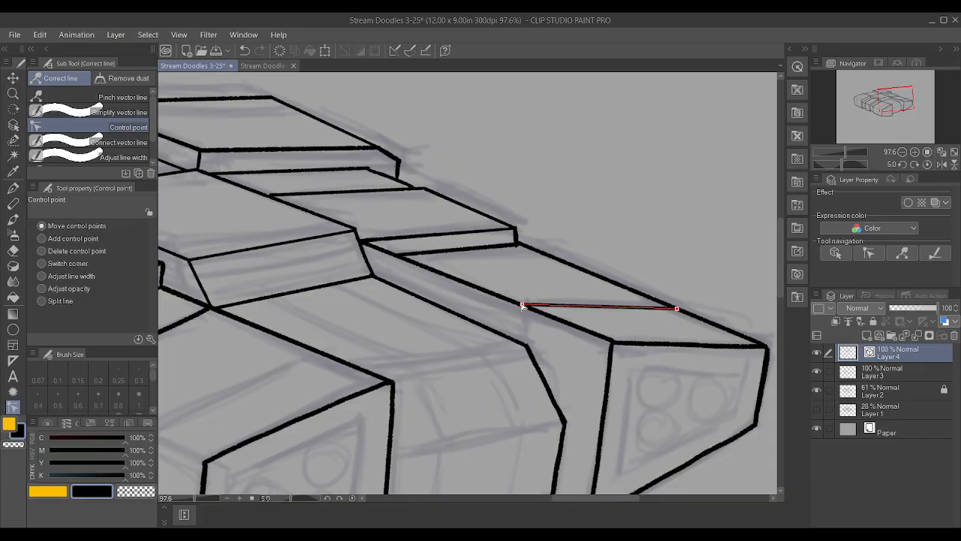
pyautogui.scroll(-4, 530, 339)
pyautogui.scroll(3, 539, 343)
pyautogui.scroll(-2, 538, 343)
pyautogui.scroll(2, 695, 411)
# Ink the upper crease of the central front section on Layer 4, straightened to two control points and fitted to the adjoining outlines
pyautogui.press('p')
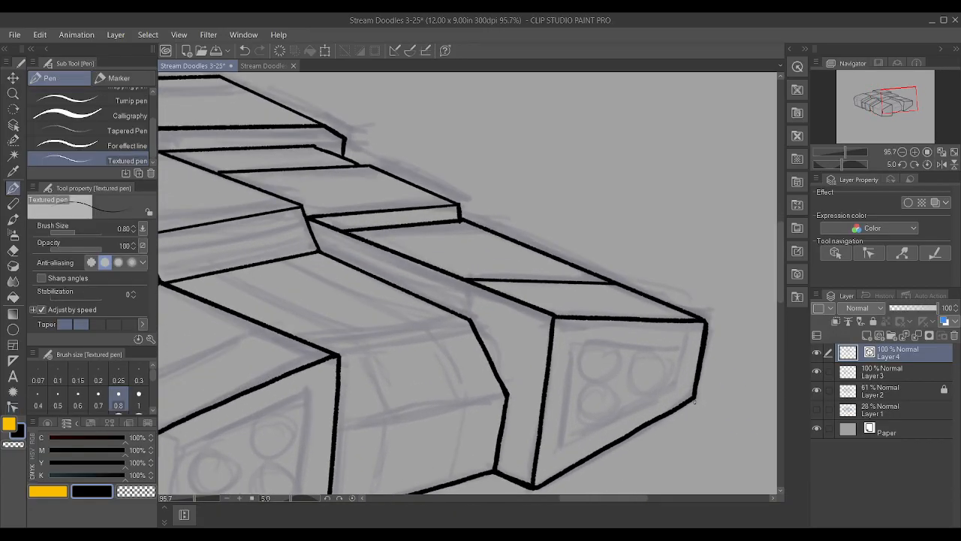
pyautogui.moveTo(347, 340); pyautogui.dragTo(439, 331)
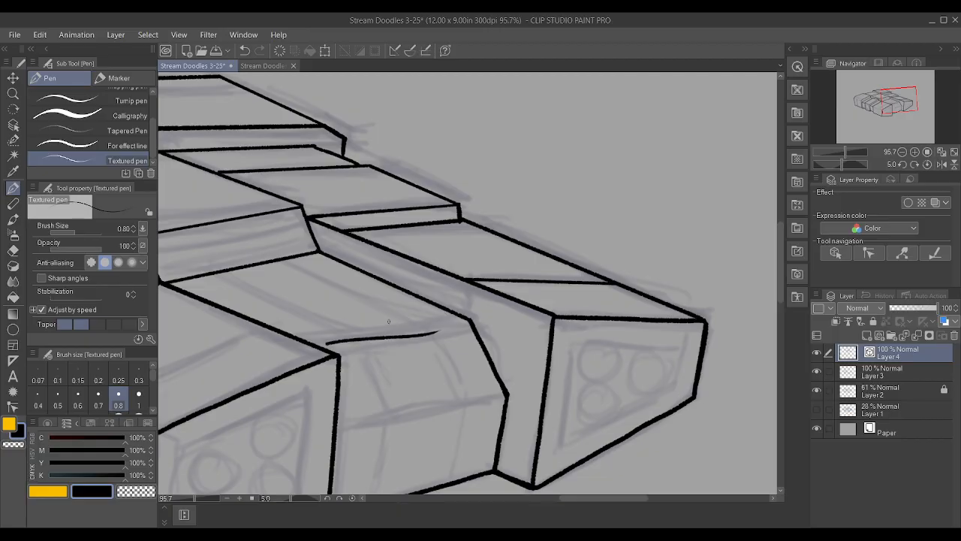
pyautogui.click(12, 404)
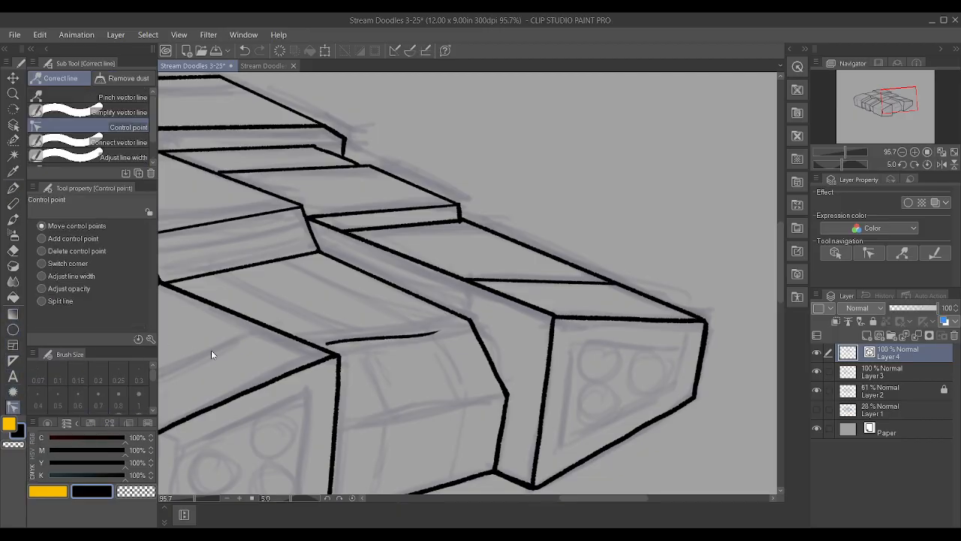
pyautogui.keyDown('alt'); pyautogui.click(328, 343); pyautogui.keyUp('alt')
pyautogui.keyDown('alt'); pyautogui.click(345, 340); pyautogui.keyUp('alt')
pyautogui.keyDown('alt'); pyautogui.click(374, 339); pyautogui.keyUp('alt')
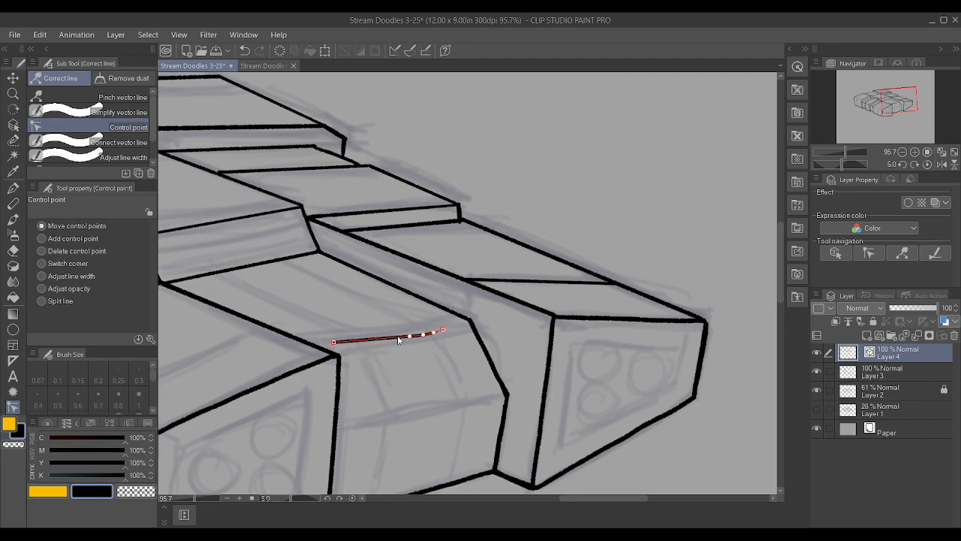
pyautogui.keyDown('alt'); pyautogui.click(423, 334); pyautogui.keyUp('alt')
pyautogui.keyDown('alt'); pyautogui.click(433, 331); pyautogui.keyUp('alt')
pyautogui.keyDown('alt'); pyautogui.click(443, 329); pyautogui.keyUp('alt')
pyautogui.moveTo(409, 336); pyautogui.dragTo(469, 320)
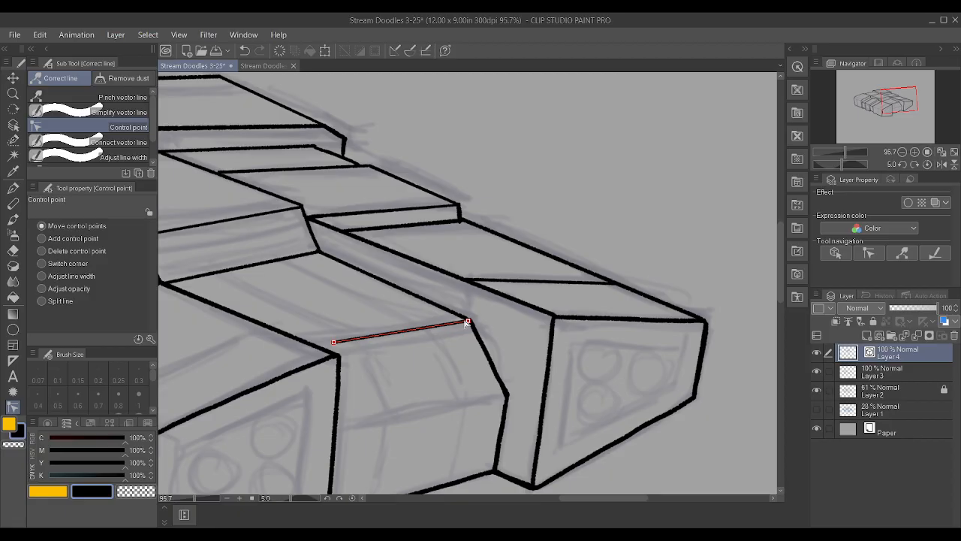
pyautogui.moveTo(333, 342); pyautogui.dragTo(326, 352)
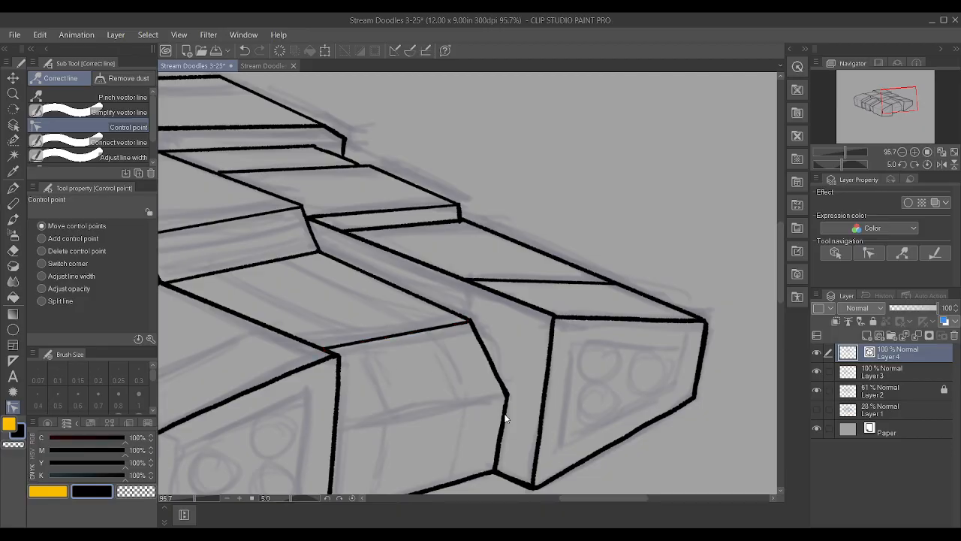
# Ink the central front section's lower crease as a straight two-point line reaching the outer bend, and adjust its line width
pyautogui.press('p')
pyautogui.scroll(-1, 401, 336)
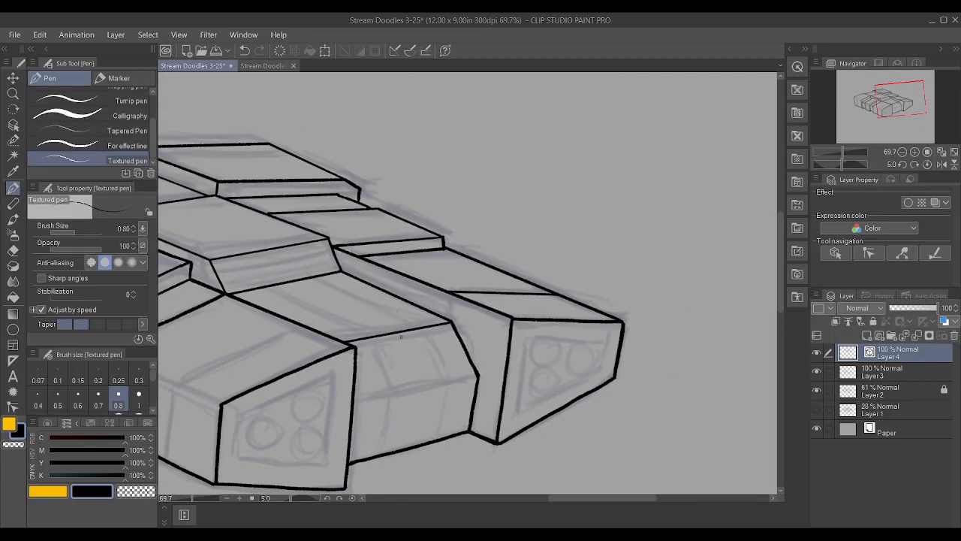
pyautogui.moveTo(351, 406); pyautogui.dragTo(455, 383)
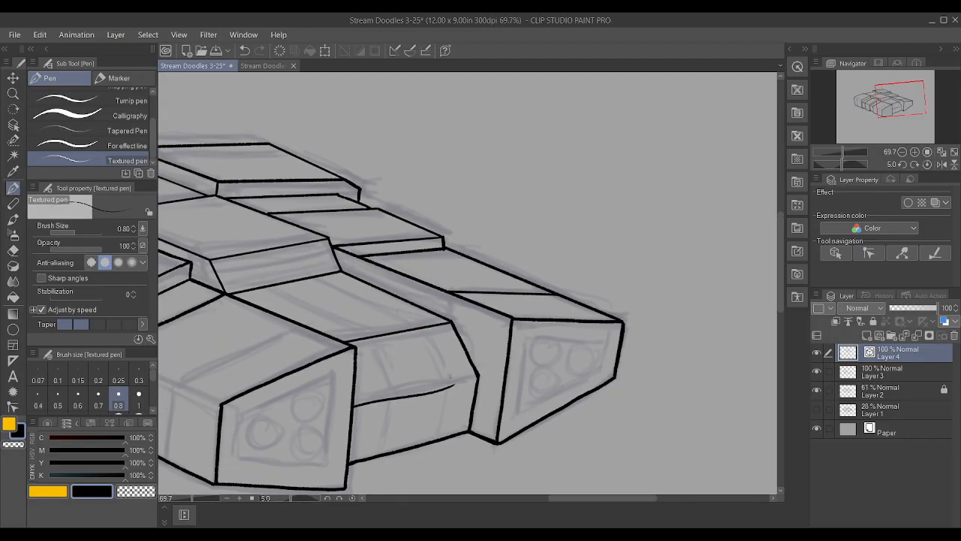
pyautogui.click(13, 407)
pyautogui.moveTo(401, 406)
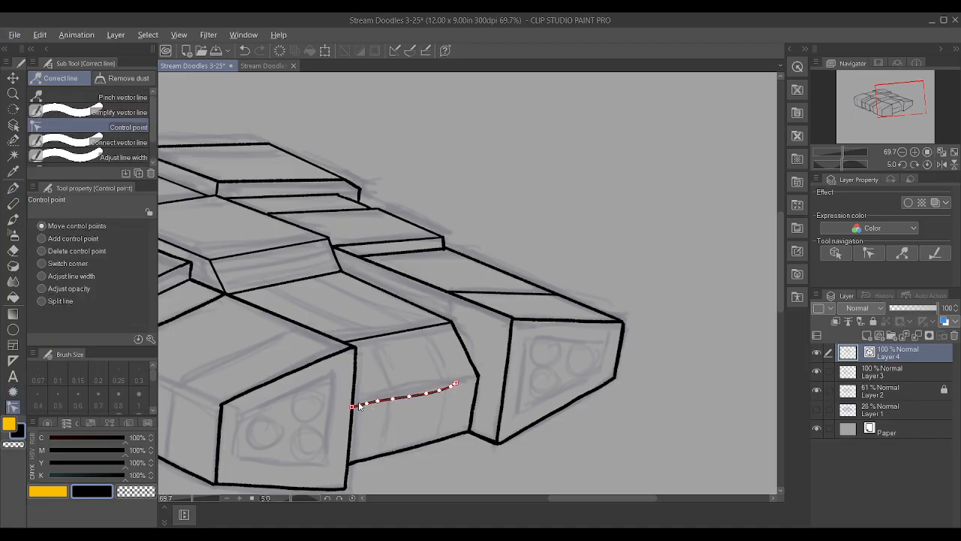
pyautogui.keyDown('alt'); pyautogui.click(409, 397); pyautogui.keyUp('alt')
pyautogui.keyDown('alt'); pyautogui.click(426, 394); pyautogui.keyUp('alt')
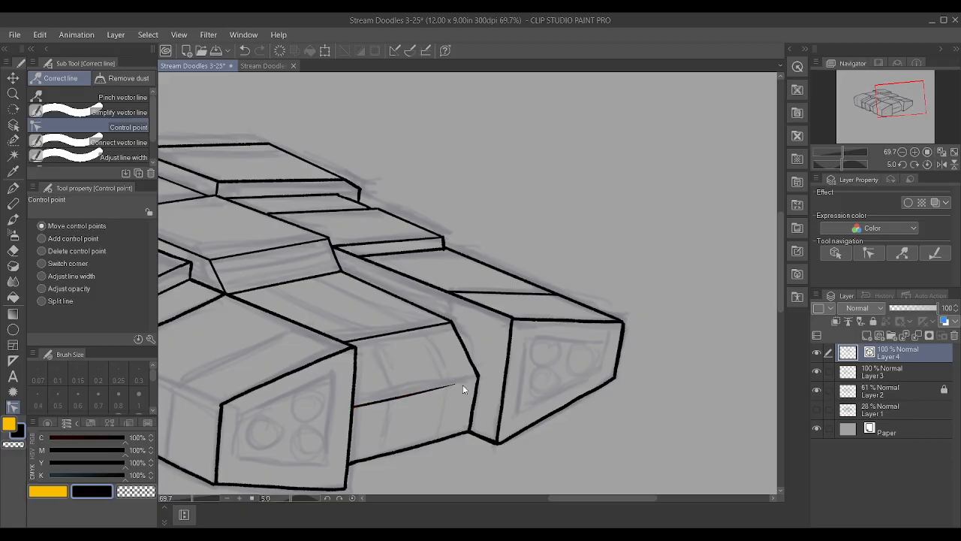
pyautogui.keyDown('alt'); pyautogui.click(393, 399); pyautogui.keyUp('alt')
pyautogui.moveTo(451, 387); pyautogui.dragTo(478, 379)
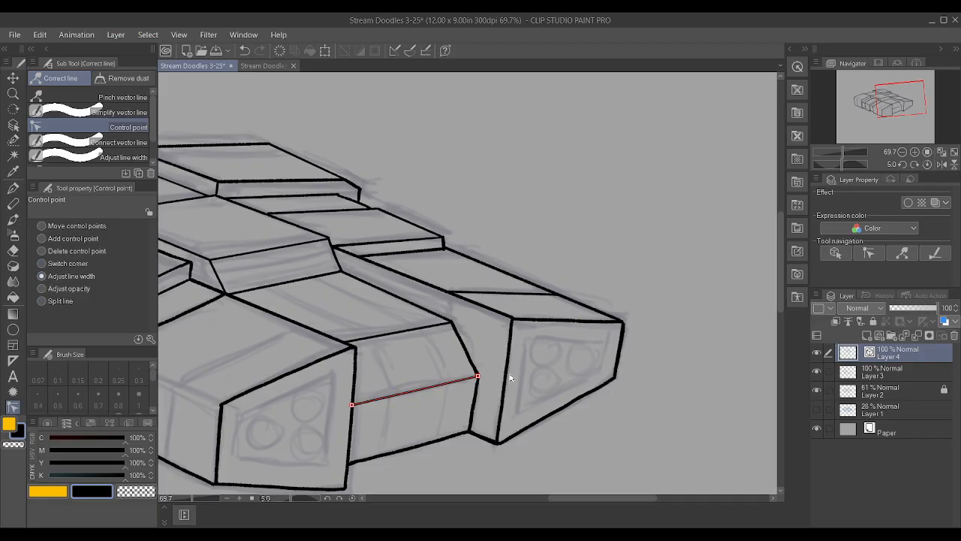
pyautogui.moveTo(523, 373); pyautogui.dragTo(527, 372)
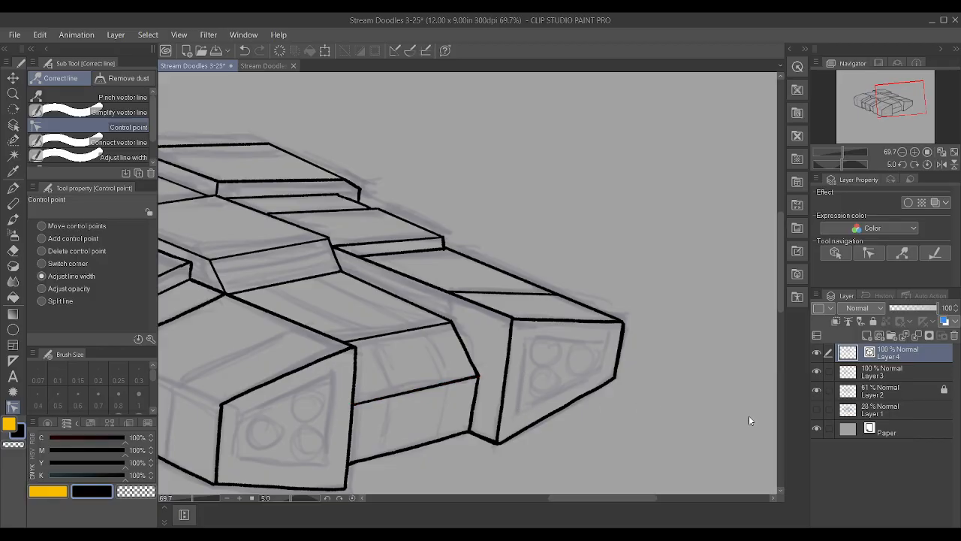
# Ink the outer panel line across both front faces of the central front section on Layer 3, using the Textured pen at size 0.7
pyautogui.press('p')
pyautogui.click(883, 378)
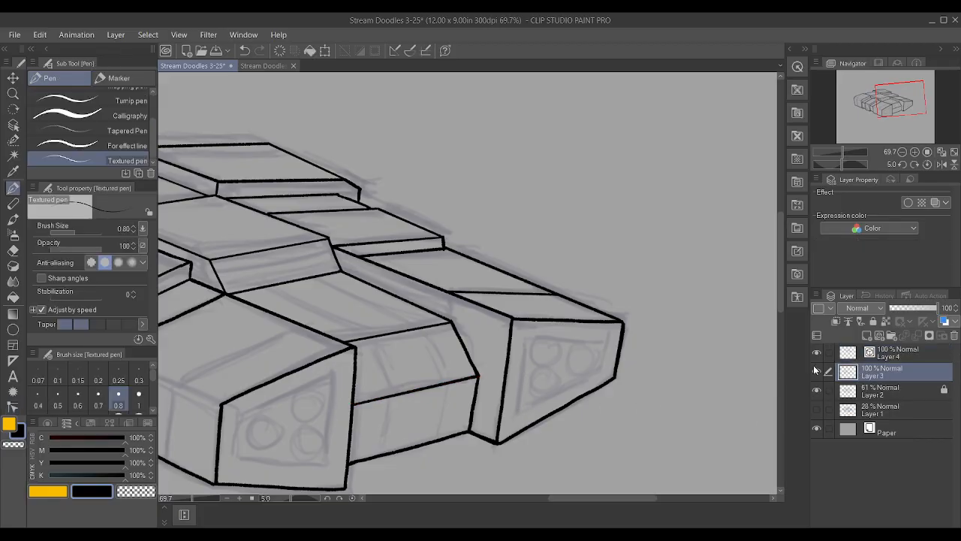
pyautogui.scroll(3, 399, 432)
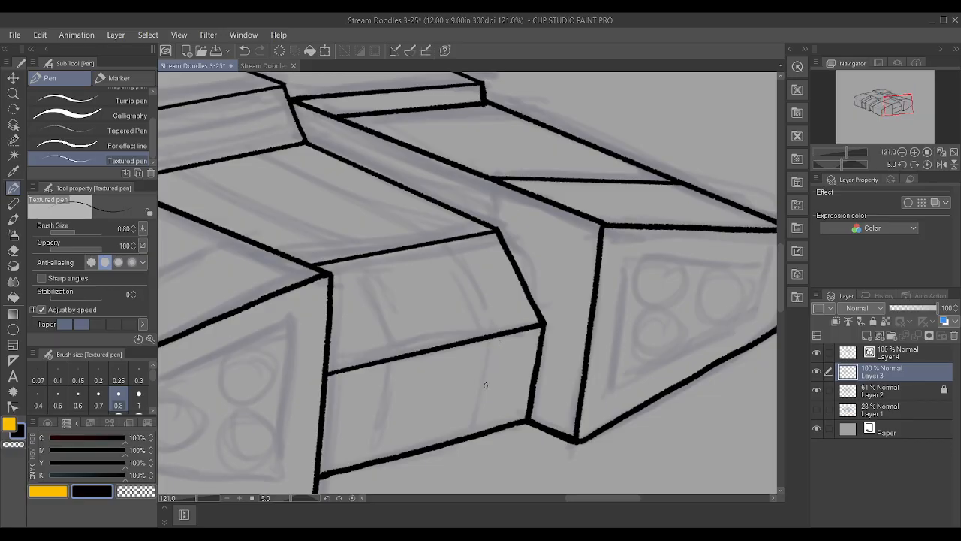
pyautogui.click(99, 398)
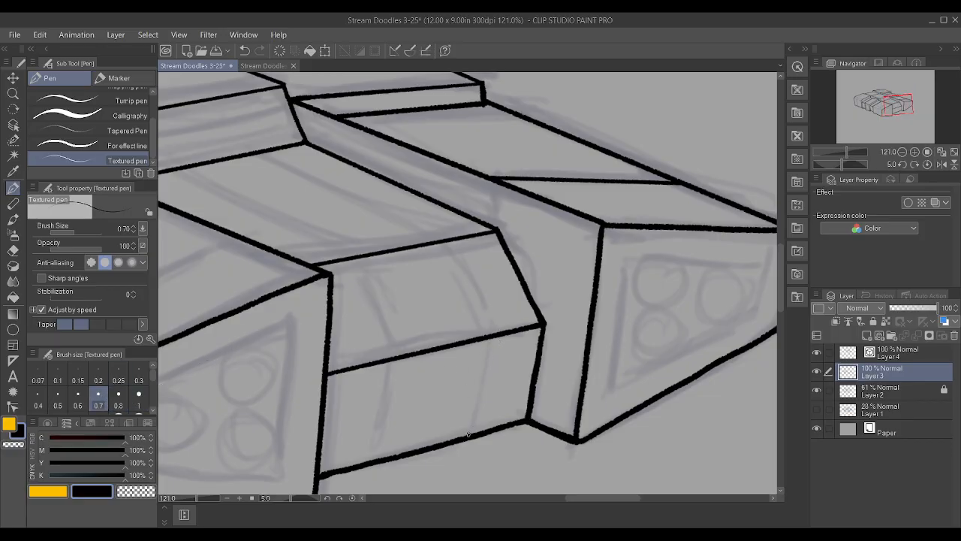
pyautogui.moveTo(469, 424); pyautogui.dragTo(478, 374)
pyautogui.hotkey('ctrl', 'z')
pyautogui.moveTo(474, 406); pyautogui.dragTo(488, 338)
pyautogui.moveTo(488, 335); pyautogui.dragTo(436, 242)
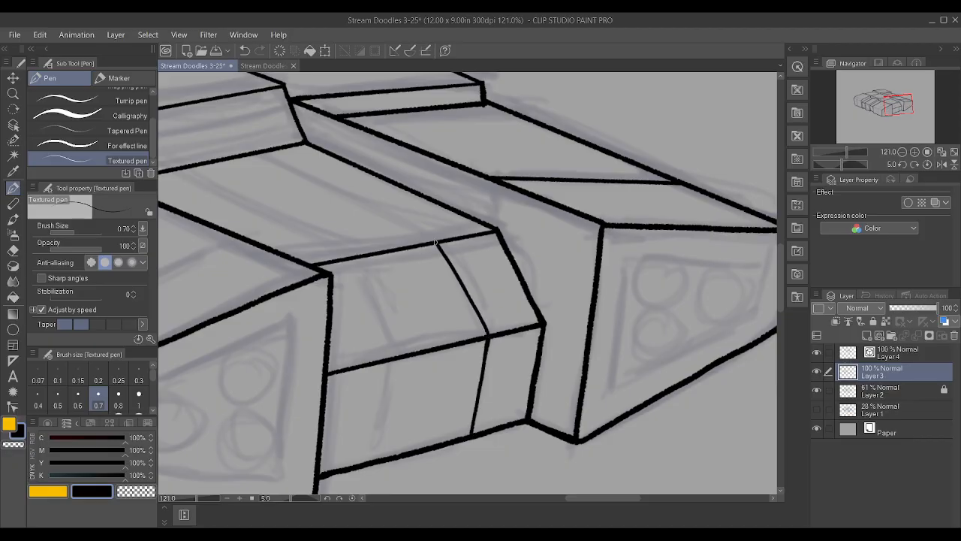
# Ink the inner panel line across the same two front faces, meeting at the lower crease and ending at the bottom edge
pyautogui.moveTo(405, 355); pyautogui.dragTo(355, 259)
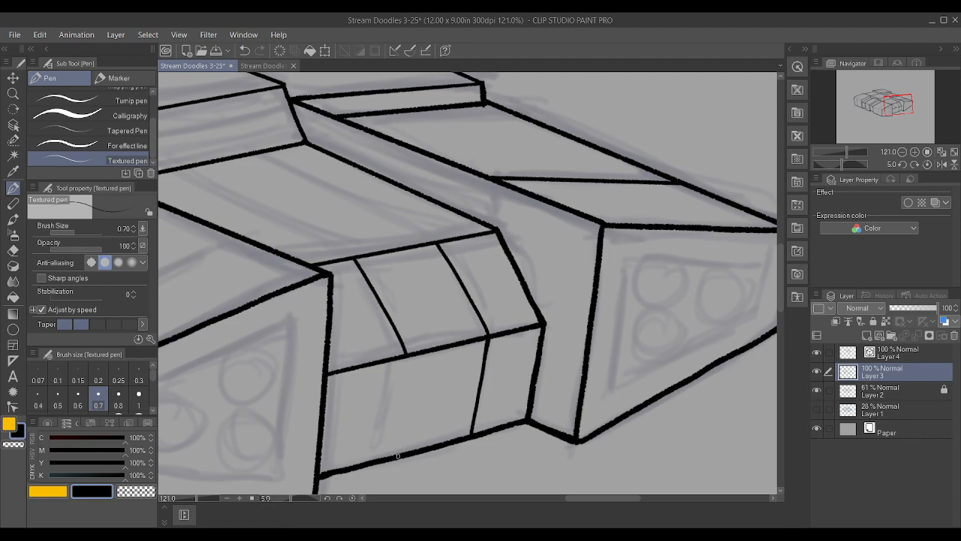
pyautogui.moveTo(392, 457); pyautogui.dragTo(405, 363)
pyautogui.hotkey('ctrl', 'z')
pyautogui.moveTo(387, 458); pyautogui.dragTo(406, 357)
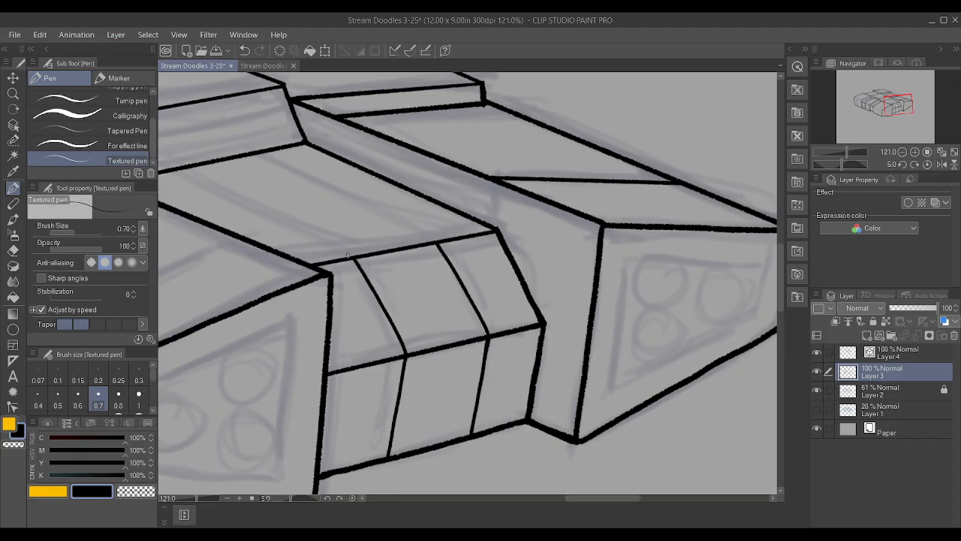
# Continue the inner panel line across the central section's top face and erase the overshoot past the rear crease
pyautogui.moveTo(353, 258); pyautogui.dragTo(178, 168)
pyautogui.scroll(-3, 325, 240)
pyautogui.hotkey('ctrl', 'z')
pyautogui.scroll(2, 303, 230)
pyautogui.scroll(1, 304, 231)
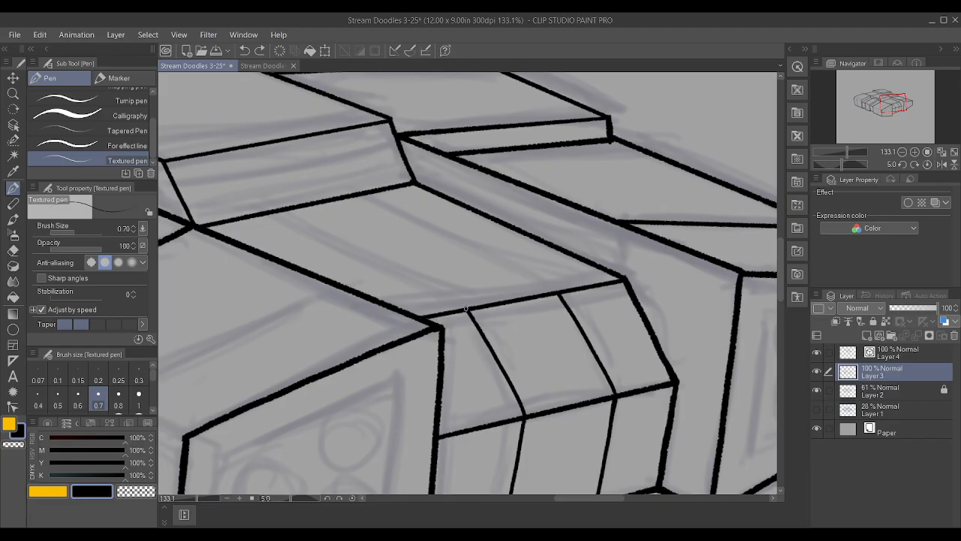
pyautogui.moveTo(465, 309); pyautogui.dragTo(213, 188)
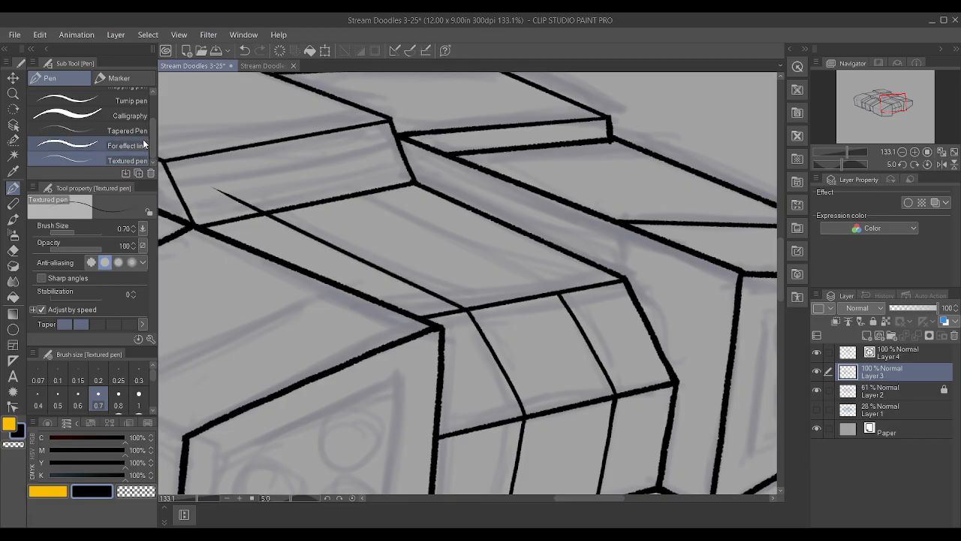
pyautogui.moveTo(234, 196); pyautogui.dragTo(269, 200)
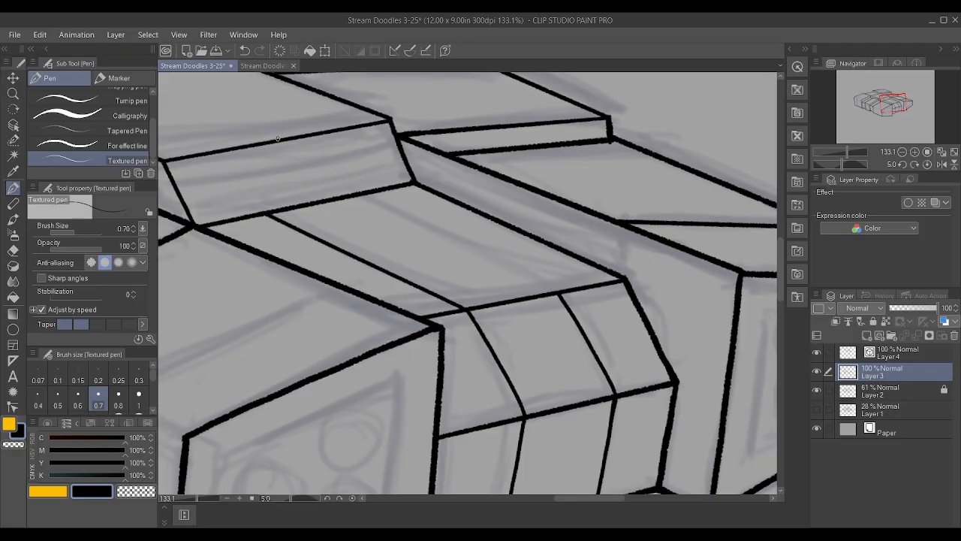
pyautogui.moveTo(565, 290); pyautogui.dragTo(359, 199)
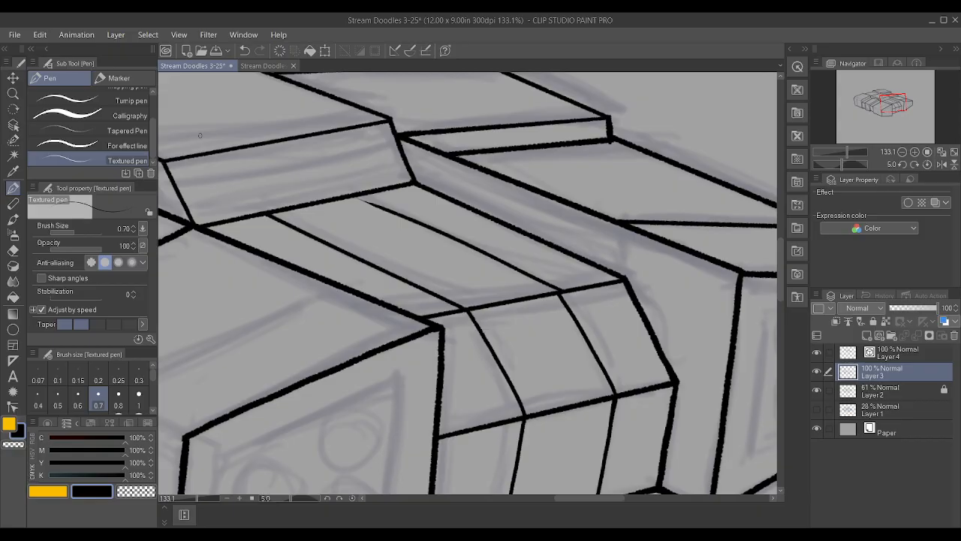
pyautogui.press('^')
pyautogui.press('^')
pyautogui.press('^')
pyautogui.press('^')
pyautogui.press('^')
pyautogui.press('^')
pyautogui.press('^')
pyautogui.scroll(1, 491, 146)
pyautogui.hotkey('ctrl', 'z')
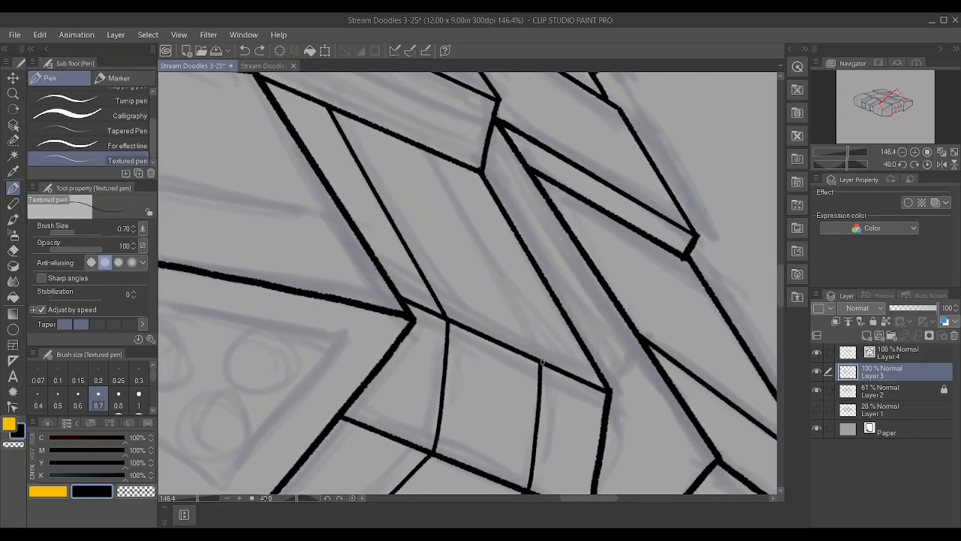
pyautogui.moveTo(541, 362); pyautogui.dragTo(412, 145)
pyautogui.scroll(2, 494, 231)
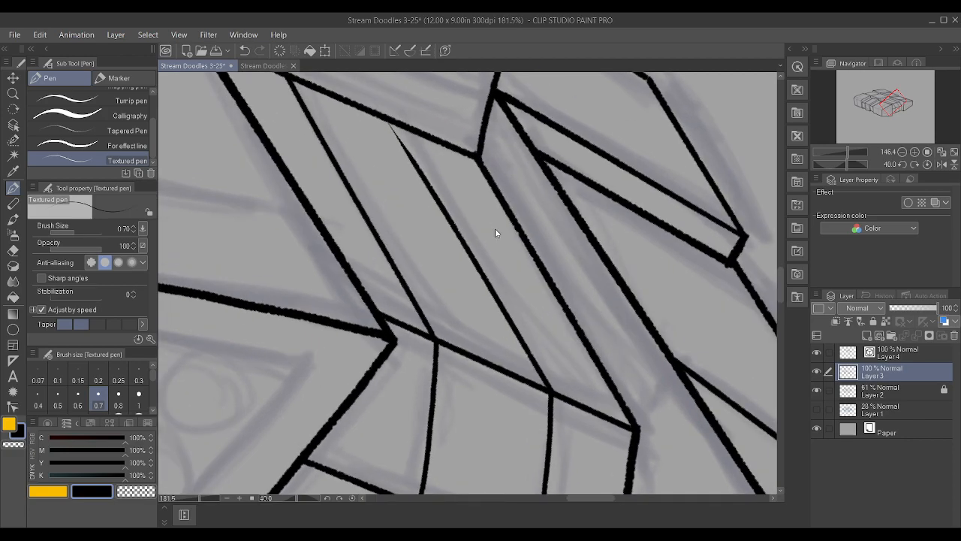
pyautogui.scroll(-5, 495, 228)
pyautogui.press('^')
pyautogui.press('^')
pyautogui.press('^')
pyautogui.press('^')
pyautogui.press('^')
pyautogui.hotkey('ctrl', 'z')
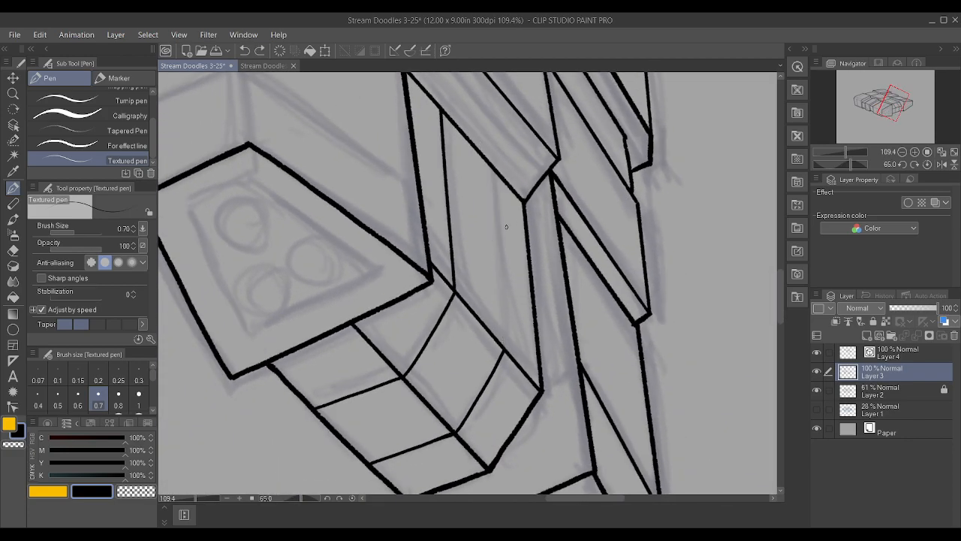
# Continue the outer panel line across the central section's top face and erase the part extending past the rear crease
pyautogui.scroll(2, 503, 226)
pyautogui.moveTo(504, 389); pyautogui.dragTo(465, 26)
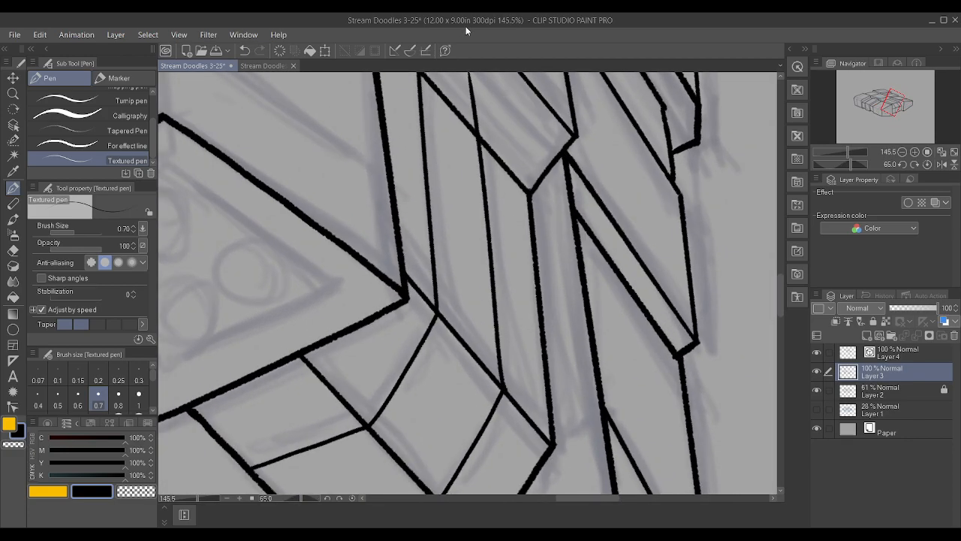
pyautogui.press('-')
pyautogui.press('-')
pyautogui.press('-')
pyautogui.press('-')
pyautogui.press('-')
pyautogui.press('-')
pyautogui.press('-')
pyautogui.press('-')
pyautogui.press('-')
pyautogui.press('-')
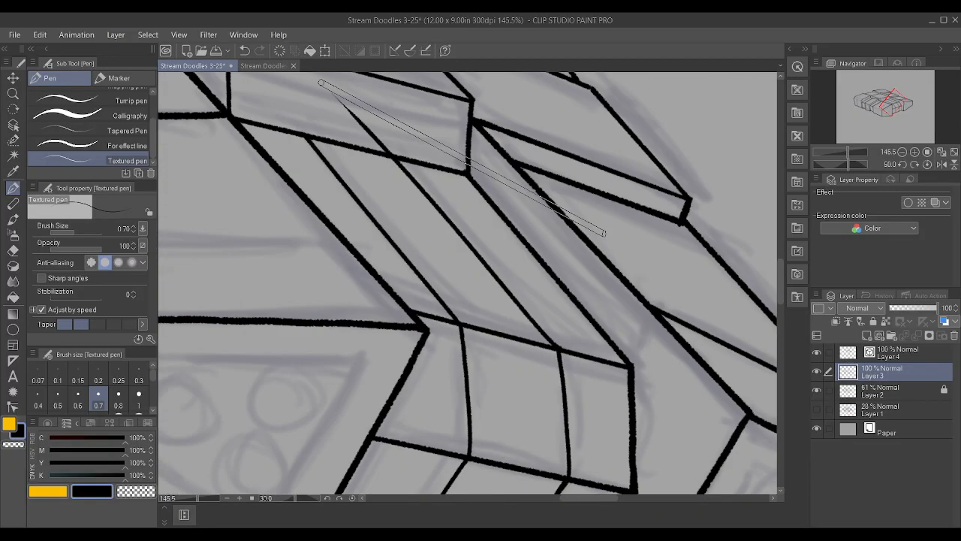
pyautogui.moveTo(277, 135)
pyautogui.mouseDown()
pyautogui.moveTo(318, 134)
pyautogui.moveTo(329, 141)
pyautogui.moveTo(308, 150)
pyautogui.moveTo(359, 159)
pyautogui.moveTo(335, 163)
pyautogui.moveTo(368, 157)
pyautogui.mouseUp()
pyautogui.scroll(-7, 374, 129)
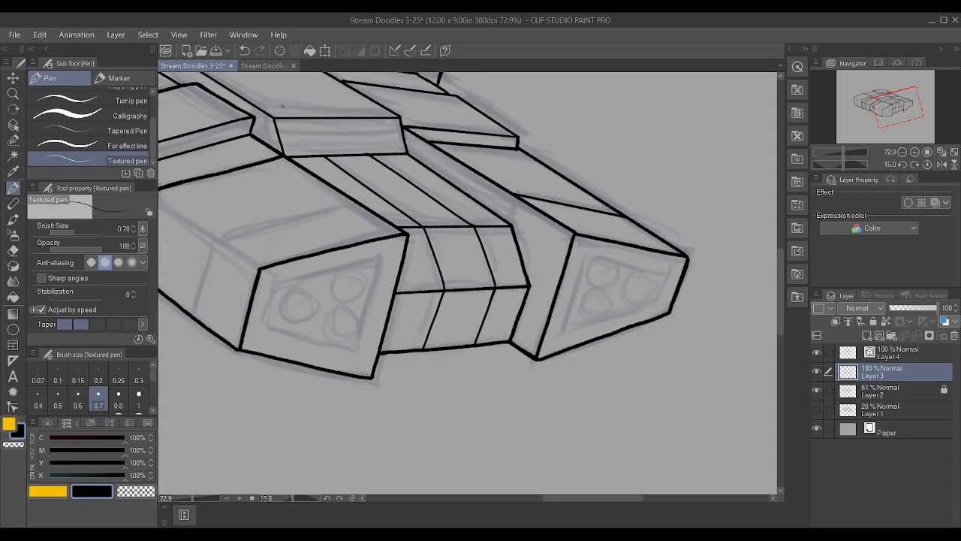
# Ink the edge between the near front block's top and side faces on Layer 4
pyautogui.scroll(3, 248, 92)
pyautogui.scroll(-6, 246, 89)
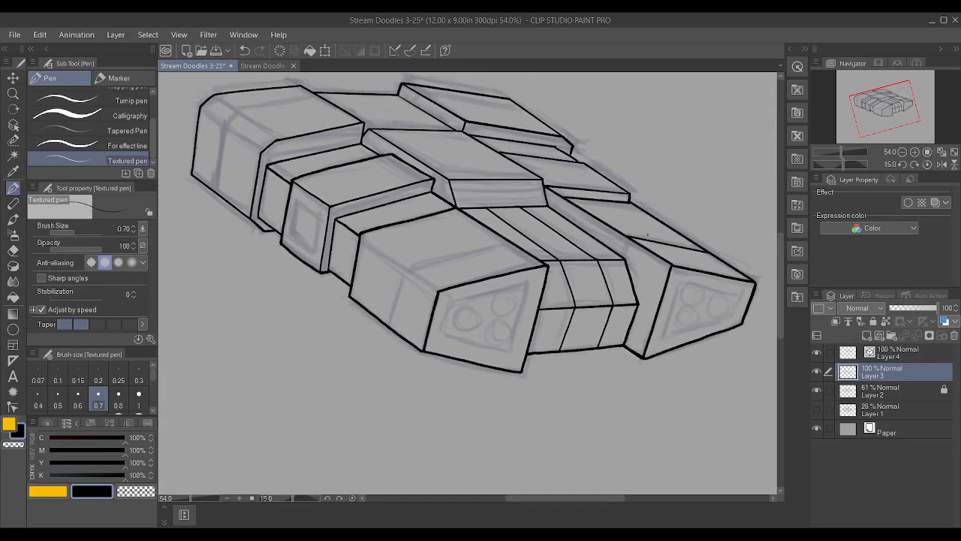
pyautogui.press('-')
pyautogui.press('-')
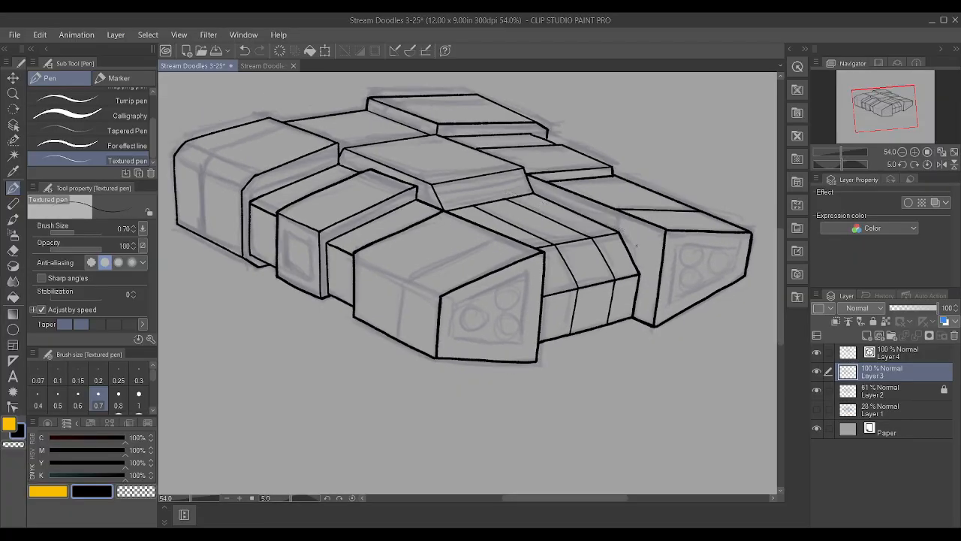
pyautogui.scroll(4, 413, 297)
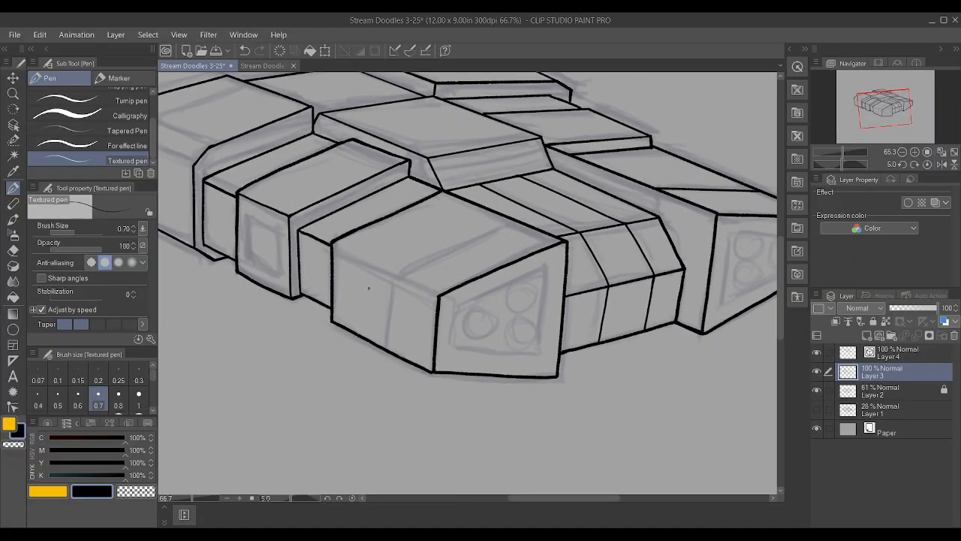
pyautogui.click(909, 353)
pyautogui.moveTo(325, 234); pyautogui.dragTo(476, 298)
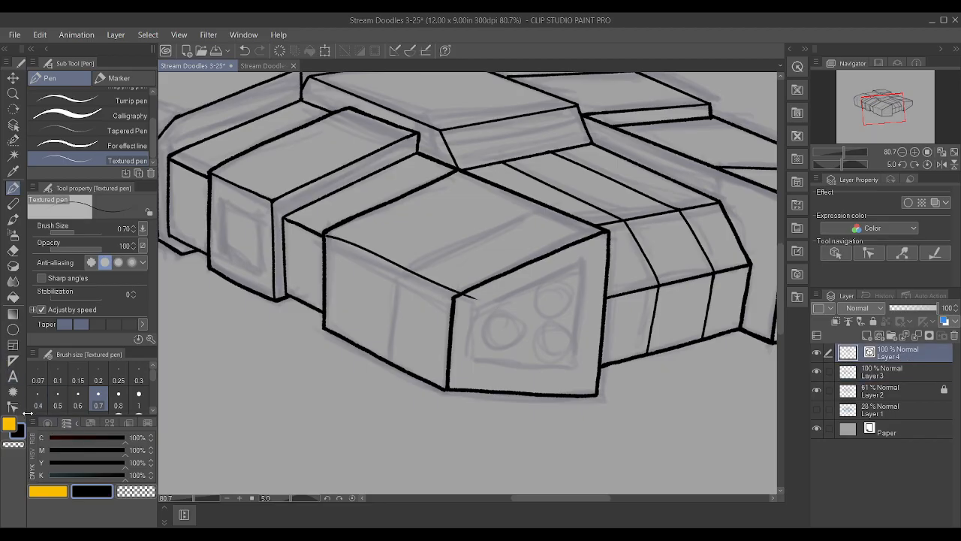
# Delete the new edge line's intermediate control points and its overshoot past the front corner to straighten it
pyautogui.press('y')
pyautogui.keyDown('alt'); pyautogui.click(340, 240); pyautogui.keyUp('alt')
pyautogui.keyDown('alt'); pyautogui.click(334, 238); pyautogui.keyUp('alt')
pyautogui.keyDown('alt'); pyautogui.click(354, 245); pyautogui.keyUp('alt')
pyautogui.keyDown('alt'); pyautogui.click(369, 252); pyautogui.keyUp('alt')
pyautogui.keyDown('alt'); pyautogui.click(390, 261); pyautogui.keyUp('alt')
pyautogui.keyDown('alt'); pyautogui.click(409, 270); pyautogui.keyUp('alt')
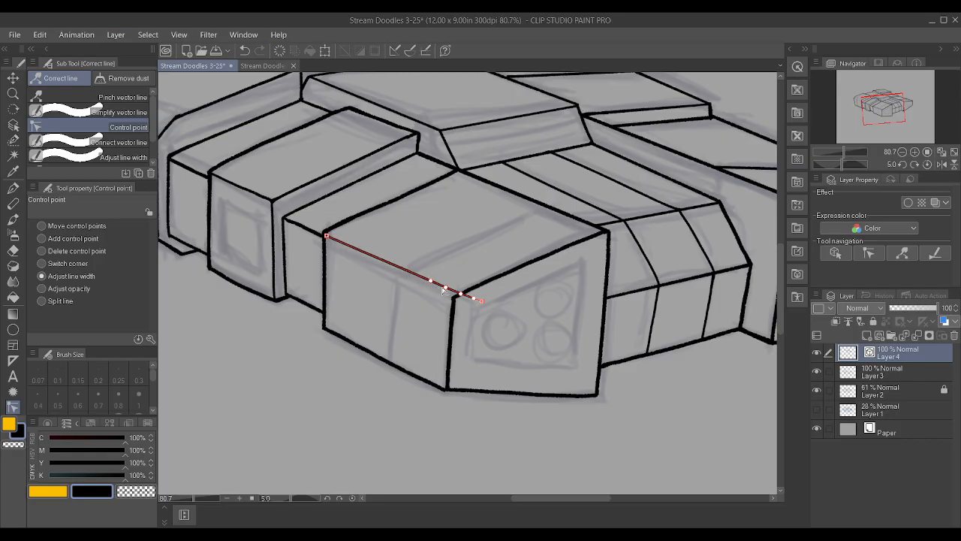
pyautogui.keyDown('alt'); pyautogui.click(480, 302); pyautogui.keyUp('alt')
pyautogui.keyDown('alt'); pyautogui.click(445, 288); pyautogui.keyUp('alt')
pyautogui.keyDown('alt'); pyautogui.click(434, 283); pyautogui.keyUp('alt')
# Move both ends of the near front block's edge line onto the adjoining corners and adjust its line width
pyautogui.click(38, 225)
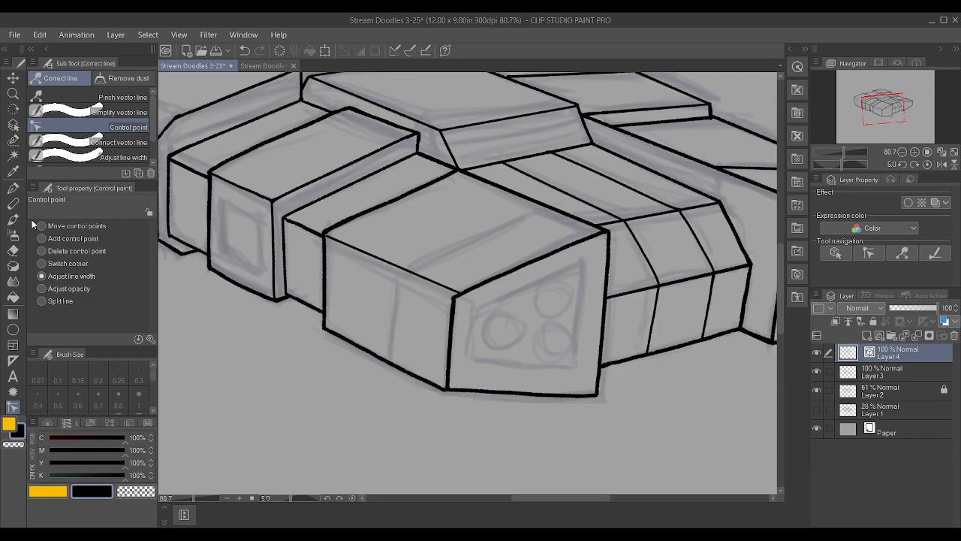
pyautogui.moveTo(453, 300); pyautogui.dragTo(452, 299)
pyautogui.moveTo(328, 236); pyautogui.dragTo(324, 234)
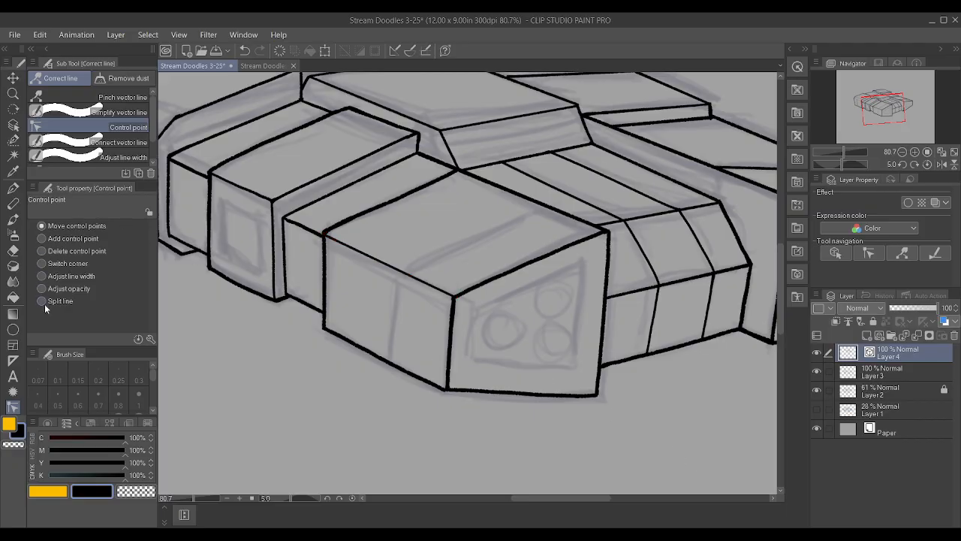
pyautogui.click(43, 276)
pyautogui.moveTo(462, 301); pyautogui.dragTo(476, 301)
pyautogui.moveTo(338, 235); pyautogui.dragTo(346, 236)
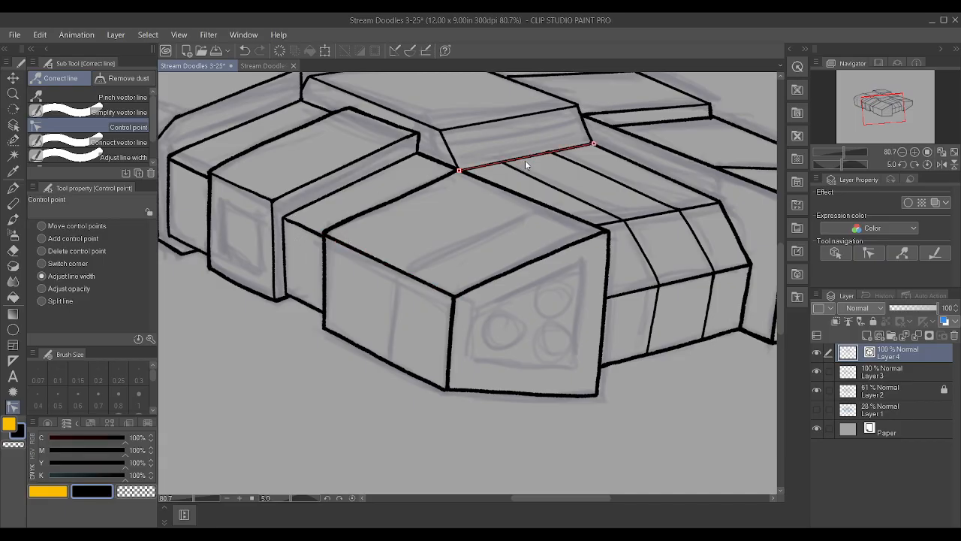
pyautogui.press('-')
pyautogui.press('^')
pyautogui.press('^')
pyautogui.press('-')
pyautogui.click(326, 496)
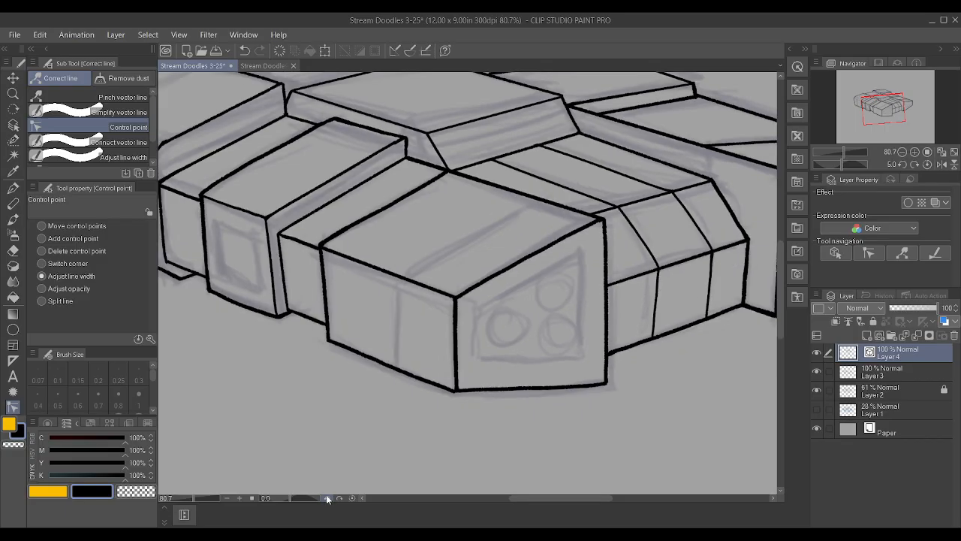
pyautogui.scroll(-2, 370, 263)
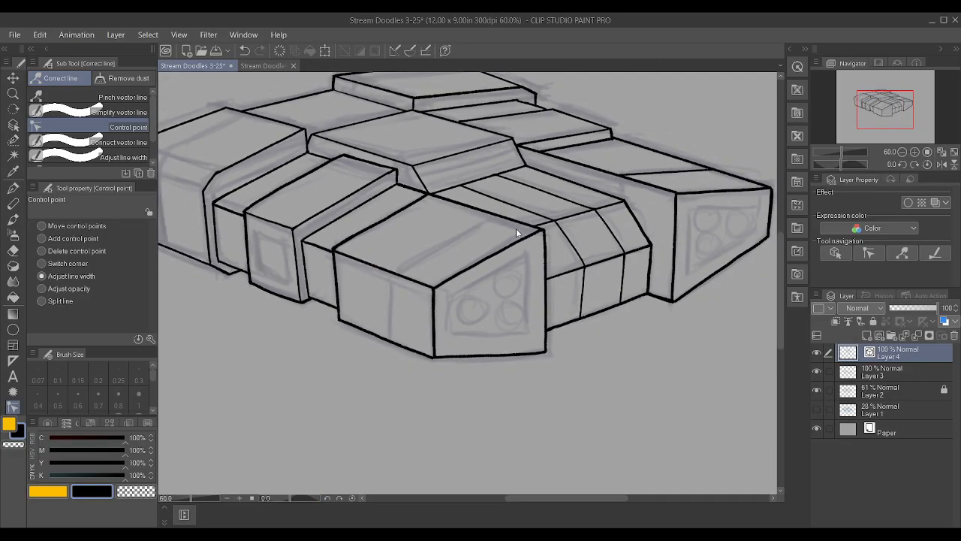
pyautogui.scroll(2, 515, 235)
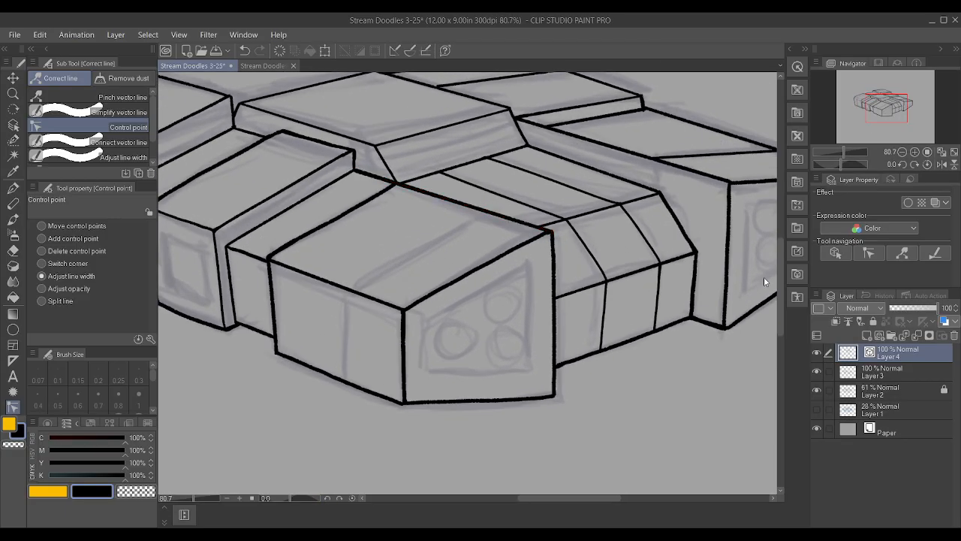
pyautogui.click(928, 372)
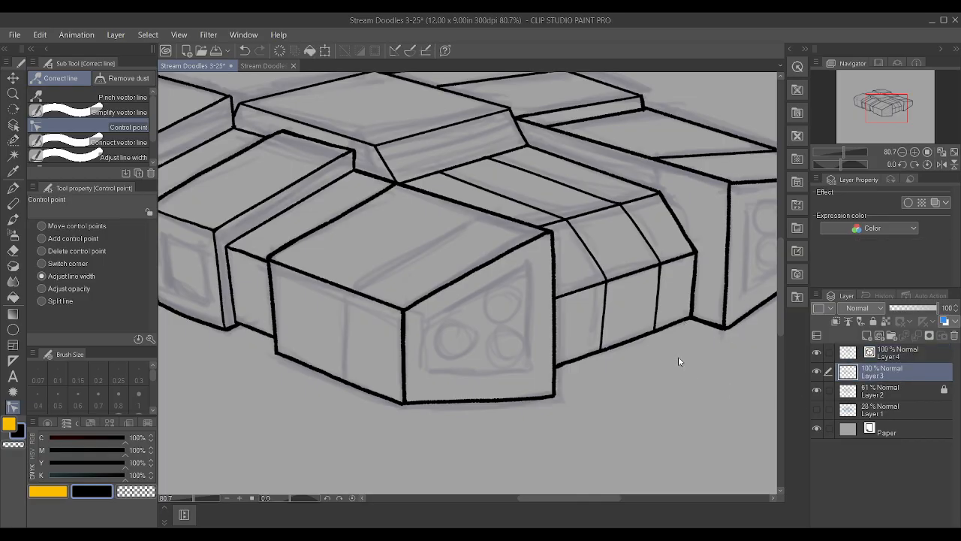
pyautogui.click(912, 350)
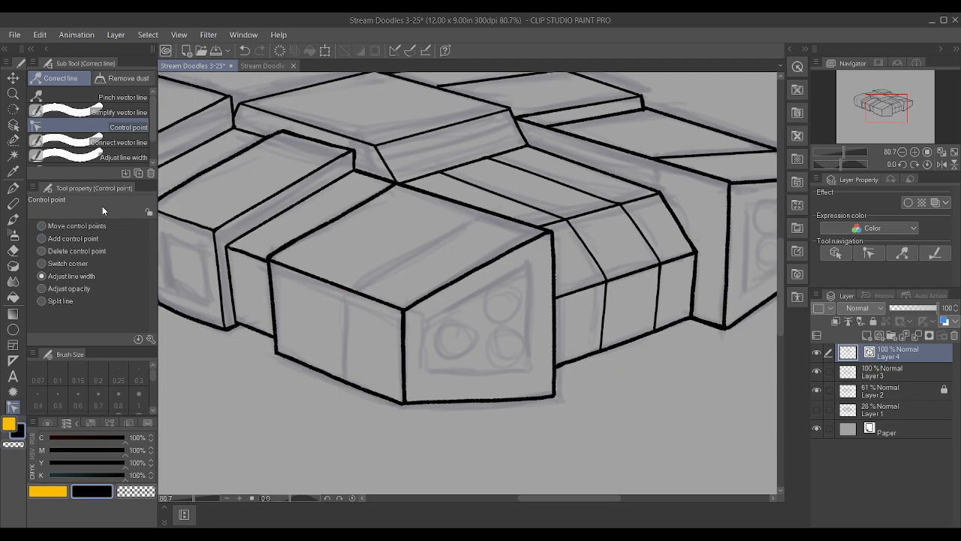
# Ink a cross line over the near front block's top face on Layer 4 with the Textured pen at size 0.8
pyautogui.press('p')
pyautogui.moveTo(350, 284); pyautogui.dragTo(533, 185)
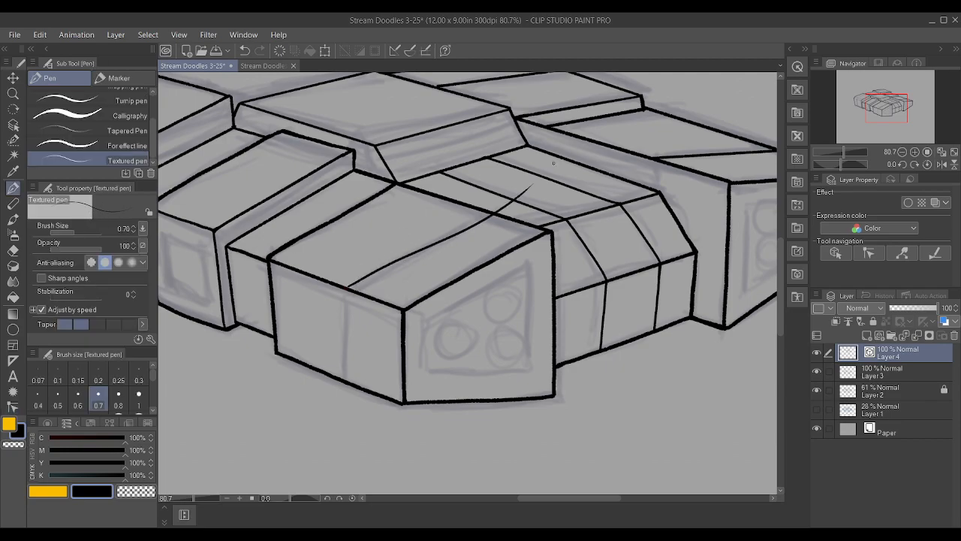
pyautogui.hotkey('ctrl', 'z')
pyautogui.click(127, 406)
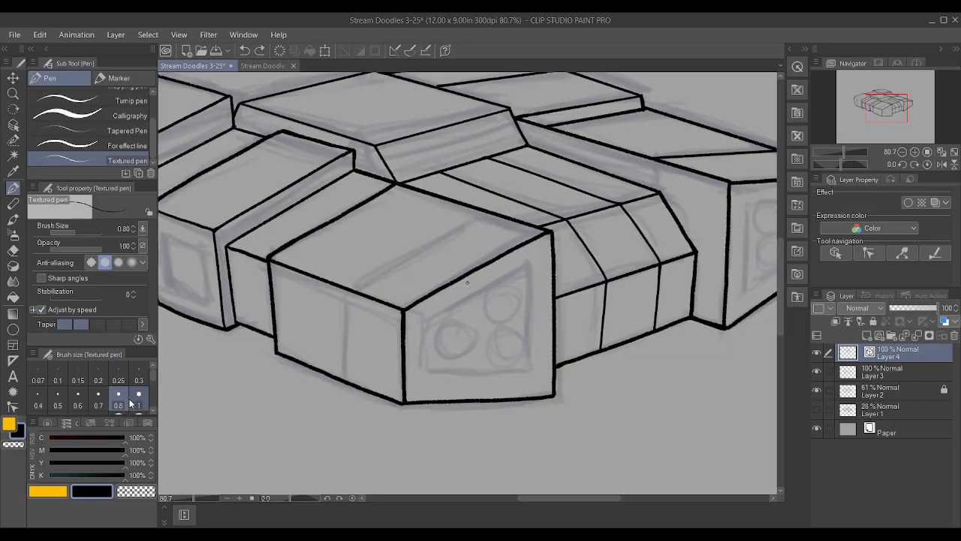
pyautogui.moveTo(347, 287); pyautogui.dragTo(467, 229)
# Straighten the near front block's cross line by deleting its intermediate control points
pyautogui.press('y')
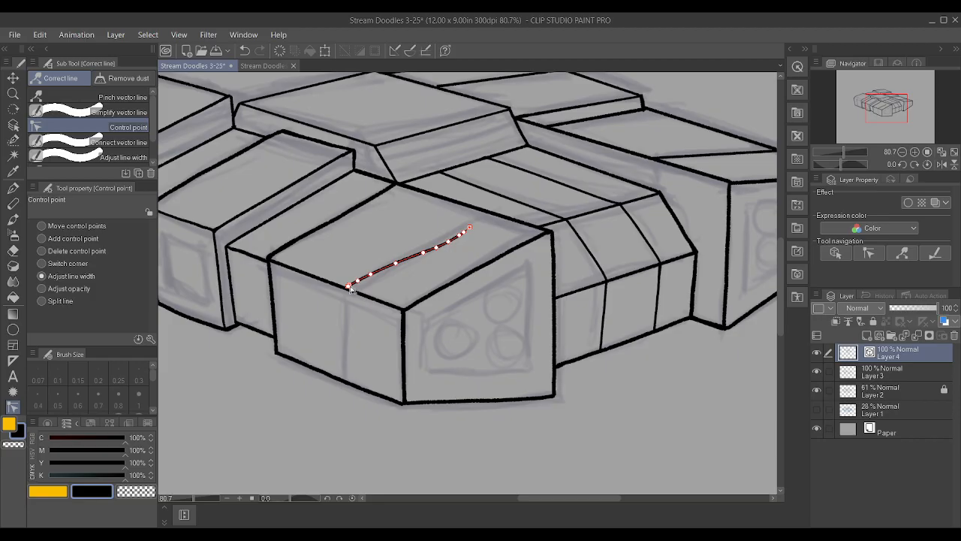
pyautogui.moveTo(350, 285); pyautogui.dragTo(357, 282)
pyautogui.keyDown('alt'); pyautogui.click(460, 235); pyautogui.keyUp('alt')
pyautogui.keyDown('alt'); pyautogui.click(398, 263); pyautogui.keyUp('alt')
# Move both ends of the cross line onto the near front block's two long top edges
pyautogui.moveTo(460, 242); pyautogui.dragTo(479, 222)
pyautogui.hotkey('ctrl', 'z')
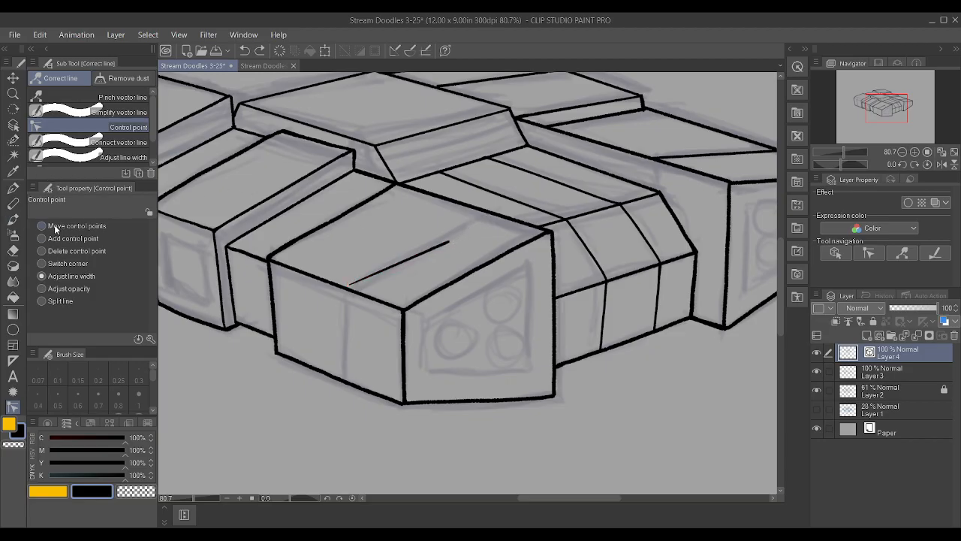
pyautogui.moveTo(449, 241); pyautogui.dragTo(486, 213)
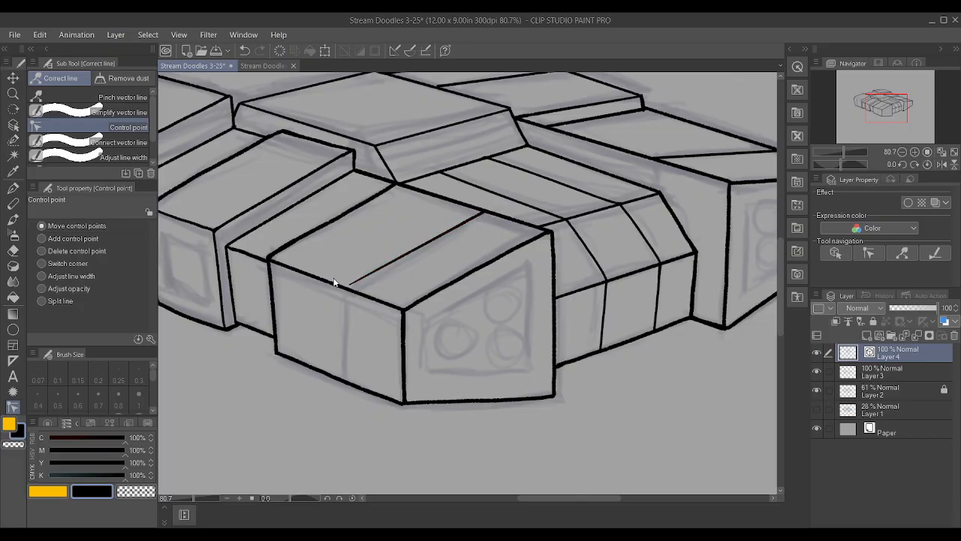
pyautogui.moveTo(352, 278); pyautogui.dragTo(353, 290)
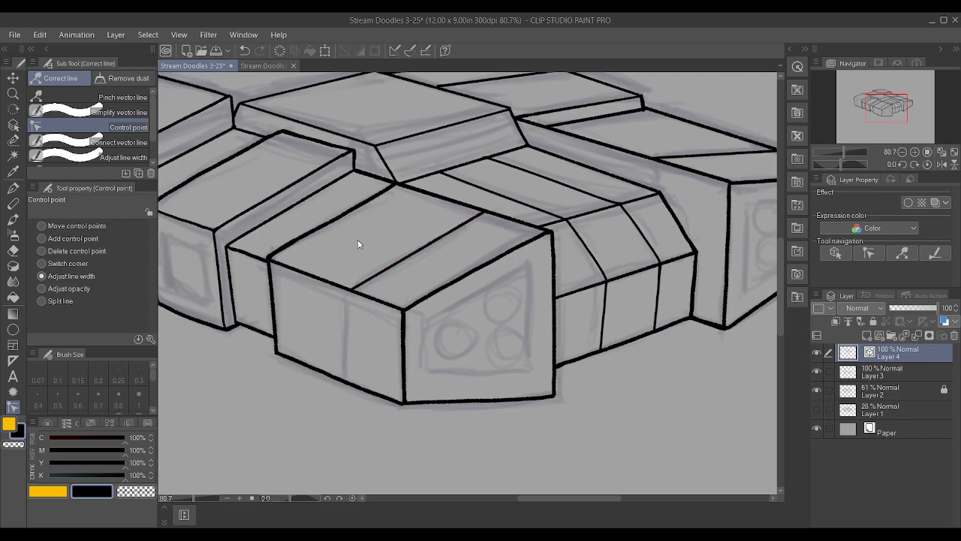
# Ink a vertical line down the near front block's side face from the cross line on Layer 4 and adjust its line width
pyautogui.press('p')
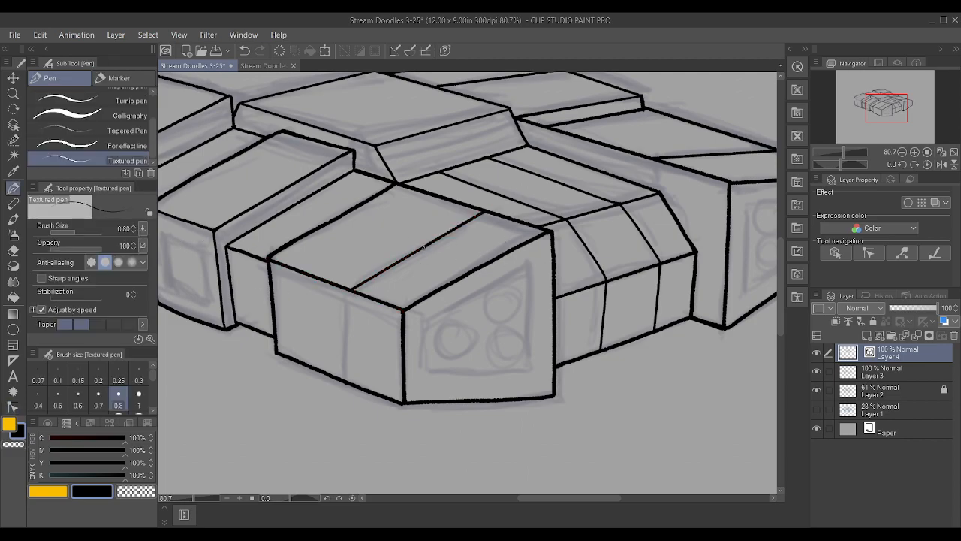
pyautogui.moveTo(351, 291); pyautogui.dragTo(353, 382)
pyautogui.click(13, 407)
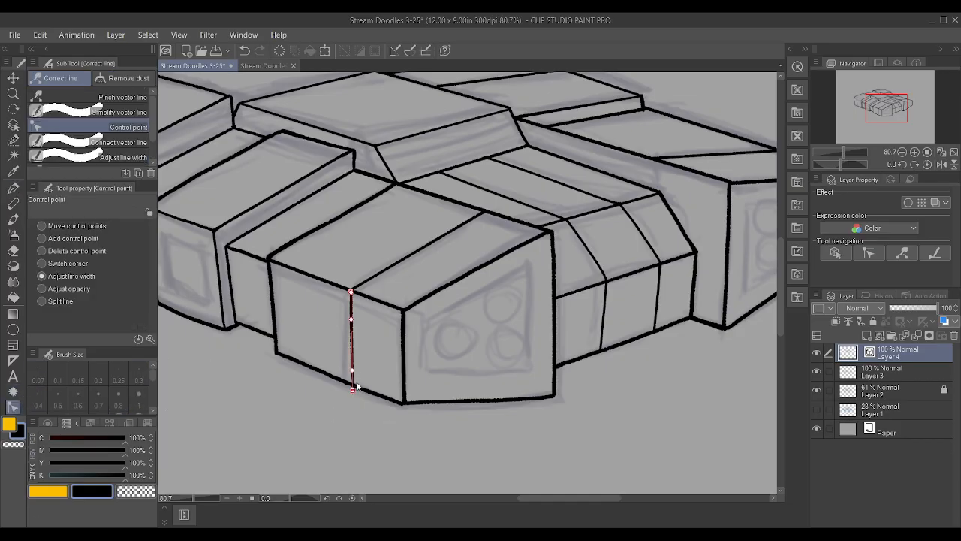
pyautogui.moveTo(356, 373); pyautogui.dragTo(349, 369)
pyautogui.moveTo(352, 317); pyautogui.dragTo(348, 316)
# Move the lower end of the new vertical line onto the near front block's bottom edge
pyautogui.click(45, 226)
pyautogui.moveTo(352, 390)
pyautogui.mouseDown()
pyautogui.moveTo(347, 380)
pyautogui.moveTo(353, 387)
pyautogui.mouseUp()
pyautogui.scroll(-3, 623, 343)
# Ink the upper and left edges of an inset panel on the near front block's end face on Layer 3 with the Textured pen at size 0.8
pyautogui.click(886, 372)
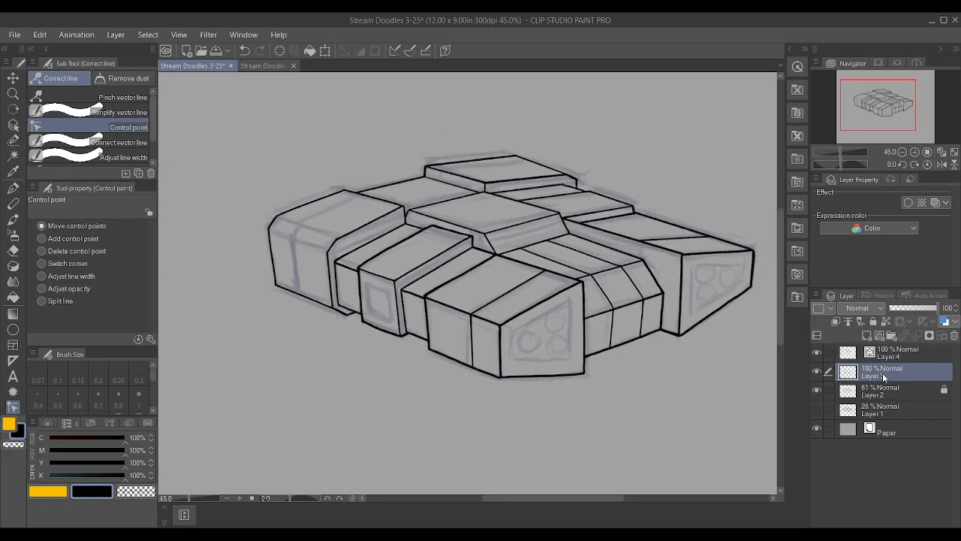
pyautogui.press('p')
pyautogui.scroll(3, 663, 328)
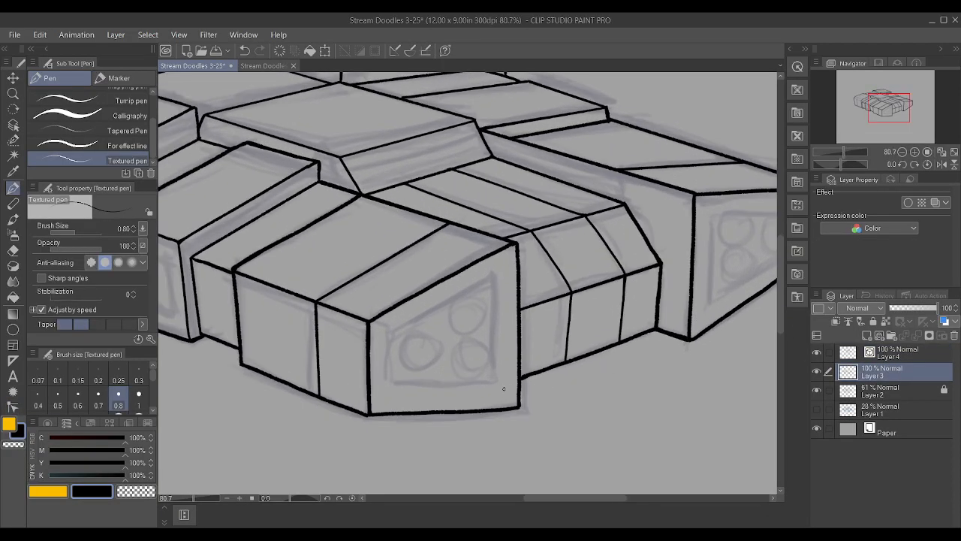
pyautogui.moveTo(391, 329); pyautogui.dragTo(501, 274)
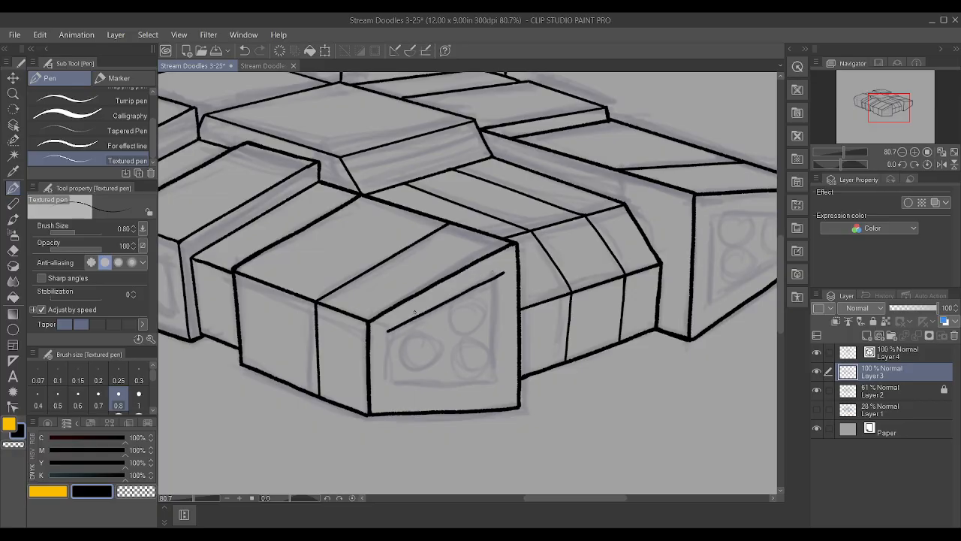
pyautogui.moveTo(386, 359); pyautogui.dragTo(386, 332)
# Ink the right and bottom edges of the near front block's inset panel to close its outline
pyautogui.moveTo(498, 329); pyautogui.dragTo(501, 270)
pyautogui.hotkey('ctrl', 'z')
pyautogui.moveTo(498, 361); pyautogui.dragTo(501, 317)
pyautogui.hotkey('ctrl', 'z')
pyautogui.scroll(1, 541, 308)
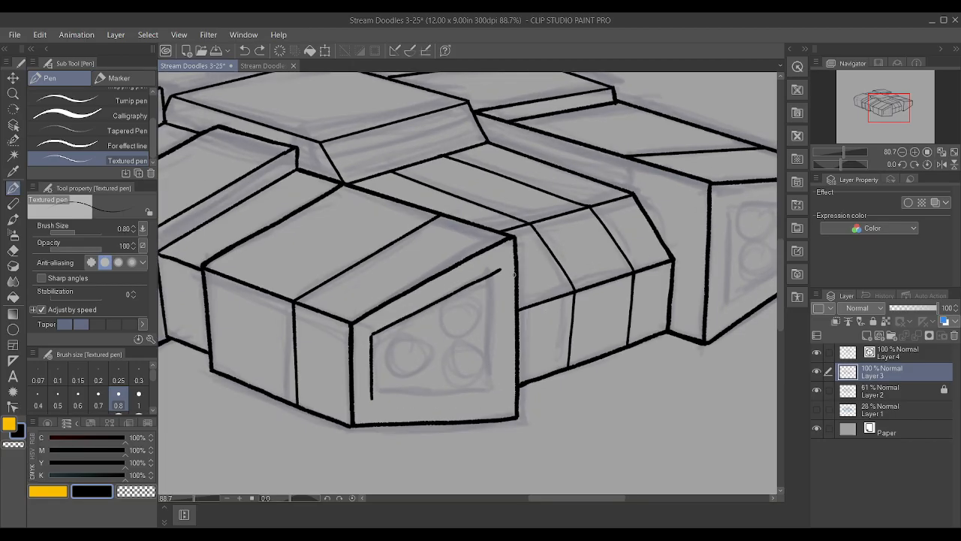
pyautogui.moveTo(500, 272)
pyautogui.mouseDown()
pyautogui.moveTo(498, 391)
pyautogui.moveTo(497, 234)
pyautogui.mouseUp()
pyautogui.scroll(1, 508, 366)
pyautogui.hotkey('ctrl', 'z')
pyautogui.scroll(1, 508, 366)
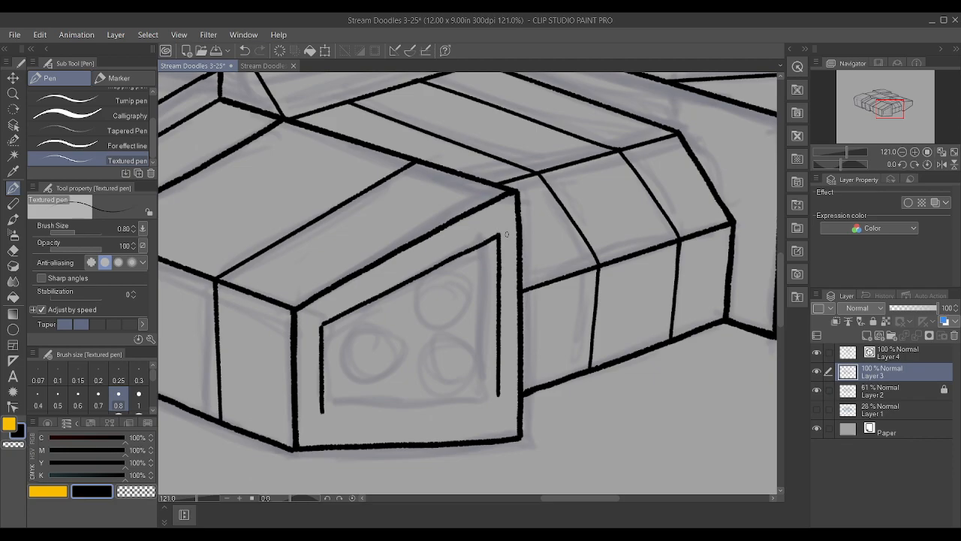
pyautogui.moveTo(323, 412); pyautogui.dragTo(493, 401)
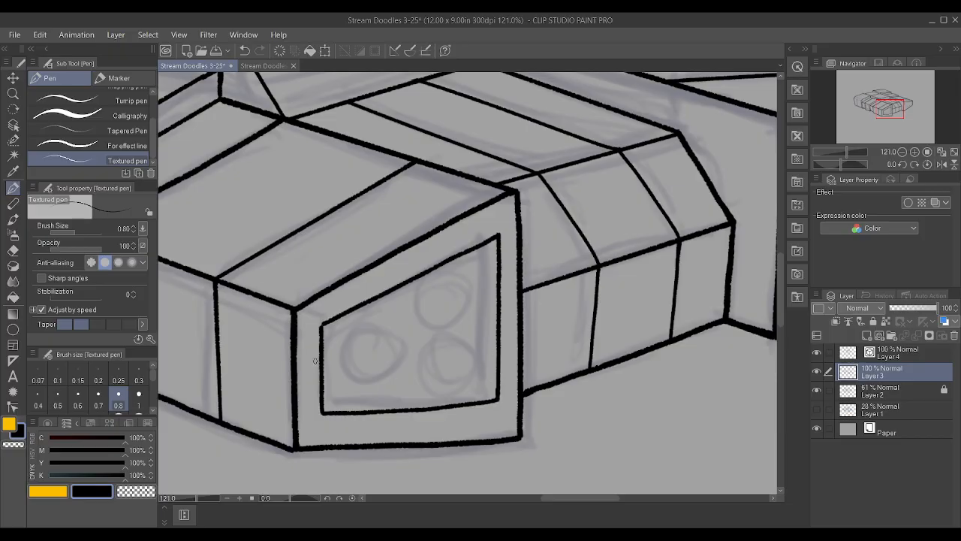
pyautogui.scroll(-5, 330, 320)
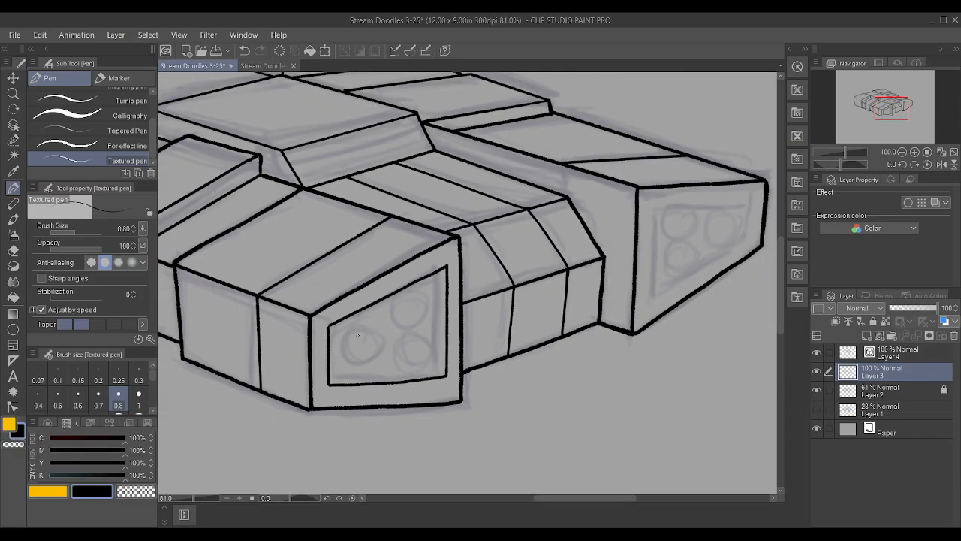
# Ink the left edge and a short right edge of an inset panel on the far right block's end face
pyautogui.scroll(6, 559, 325)
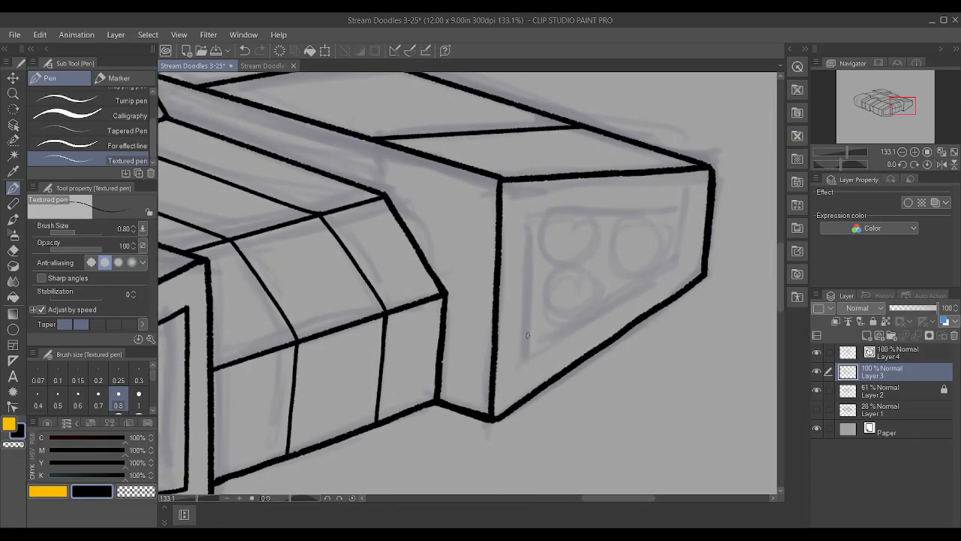
pyautogui.moveTo(524, 359); pyautogui.dragTo(519, 215)
pyautogui.scroll(-4, 519, 199)
pyautogui.hotkey('ctrl', 'z')
pyautogui.scroll(5, 613, 223)
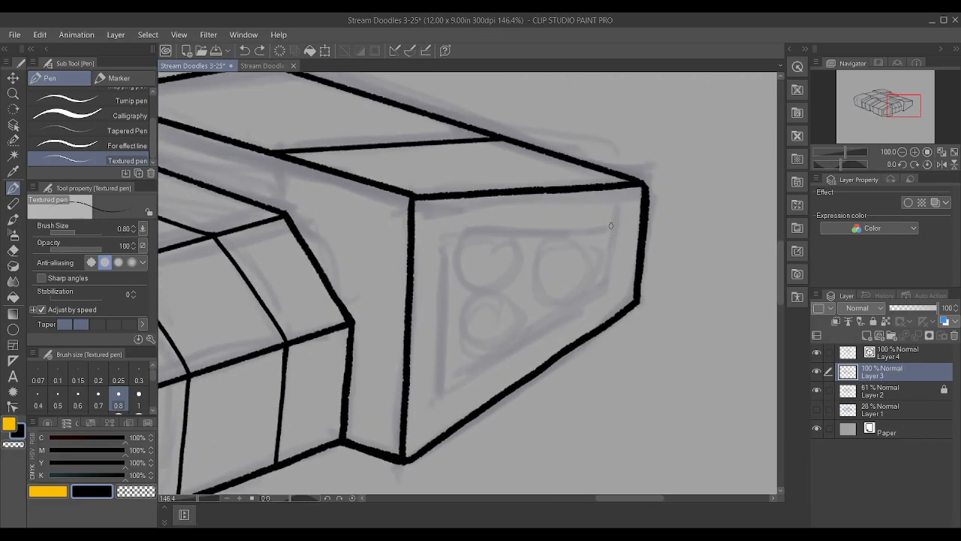
pyautogui.moveTo(440, 392)
pyautogui.mouseDown()
pyautogui.moveTo(442, 233)
pyautogui.moveTo(607, 230)
pyautogui.mouseUp()
pyautogui.moveTo(440, 392)
pyautogui.mouseDown()
pyautogui.moveTo(600, 299)
pyautogui.moveTo(606, 226)
pyautogui.mouseUp()
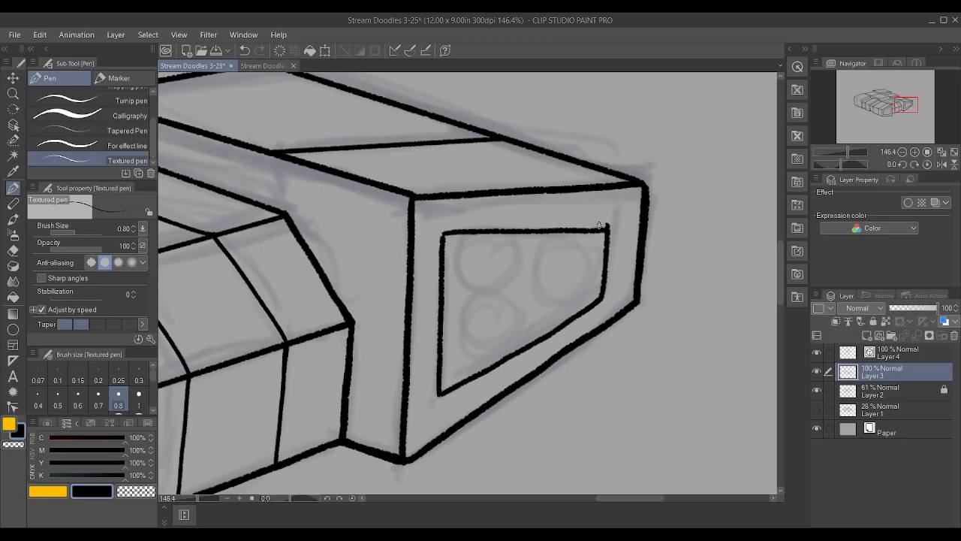
pyautogui.hotkey('ctrl', 'z')
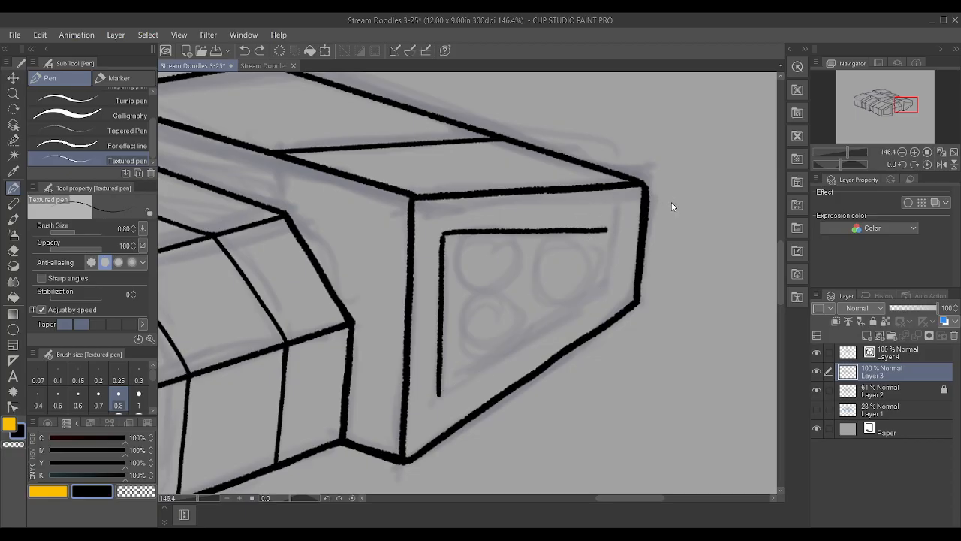
pyautogui.hotkey('ctrl', 'z')
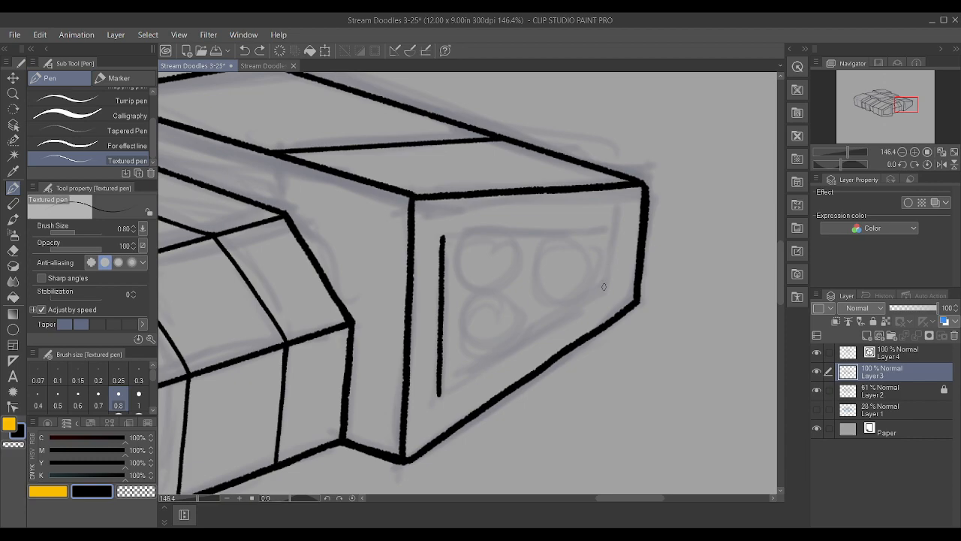
pyautogui.moveTo(605, 287); pyautogui.dragTo(611, 242)
# Try to ink the top edge of the far right block's inset panel
pyautogui.moveTo(445, 235); pyautogui.dragTo(601, 235)
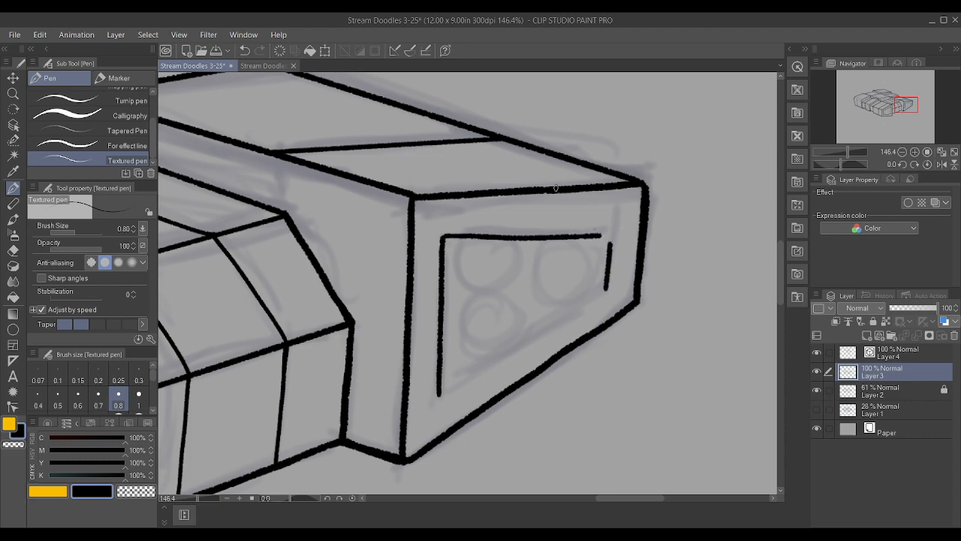
pyautogui.hotkey('ctrl', 'z')
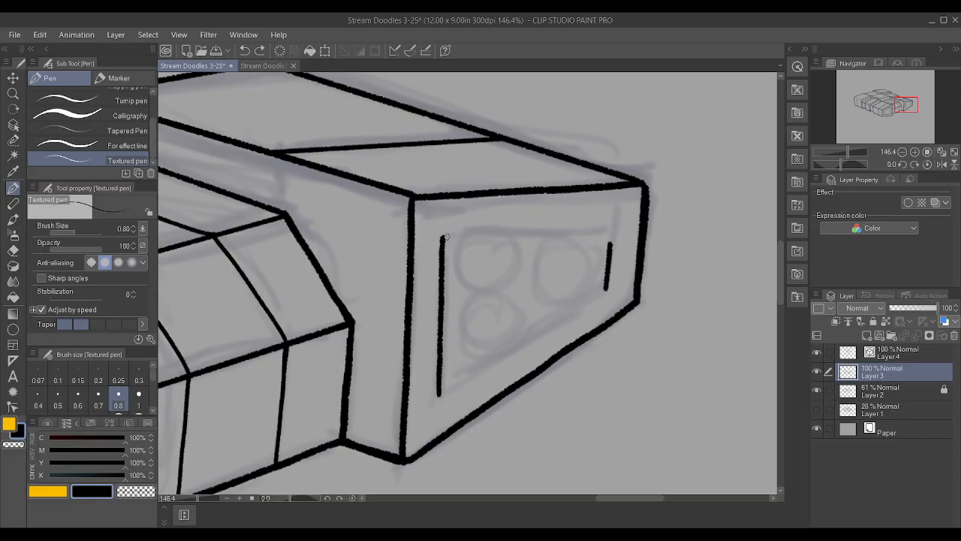
pyautogui.moveTo(445, 236); pyautogui.dragTo(585, 237)
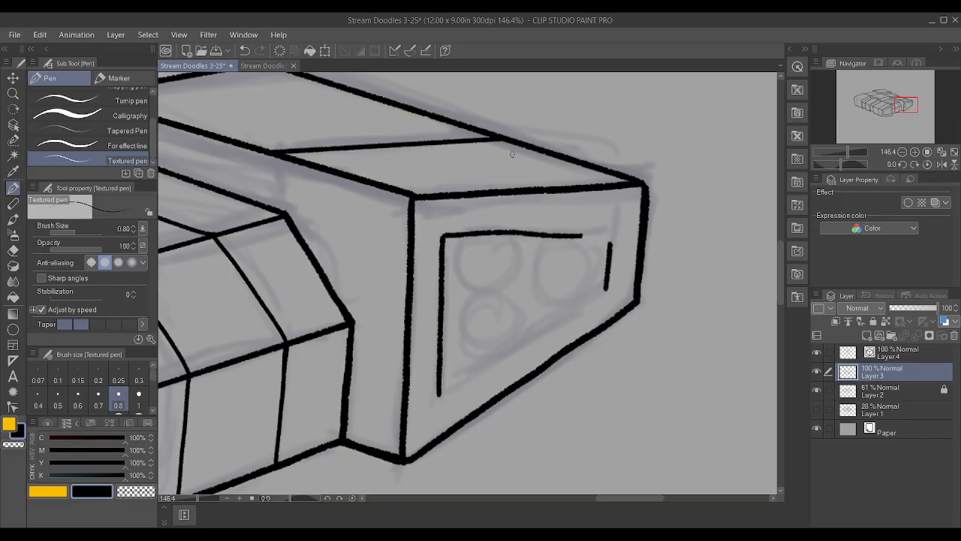
pyautogui.hotkey('ctrl', 'z')
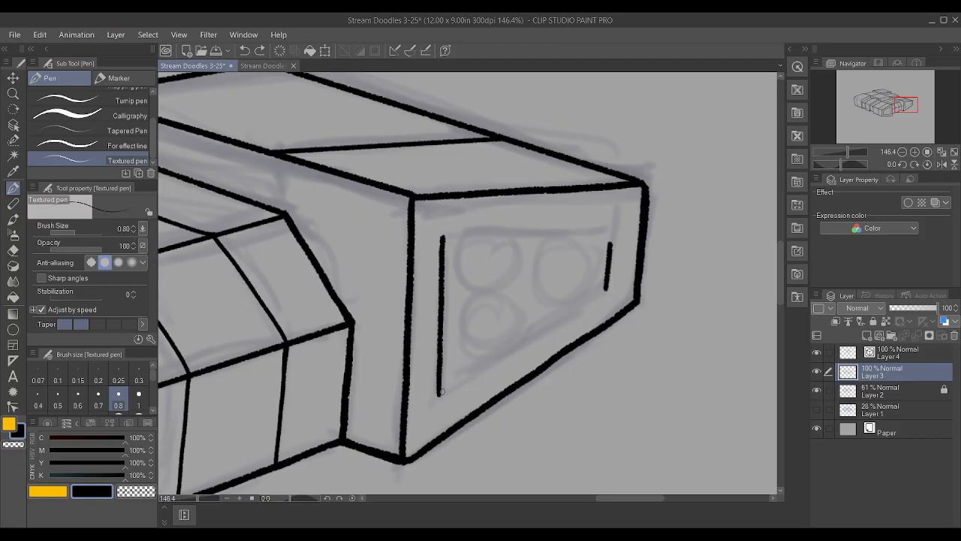
# Ink the slanted lower edge of the far right block's inset panel, joining the left and right edges on a rotated canvas
pyautogui.moveTo(440, 392); pyautogui.dragTo(608, 286)
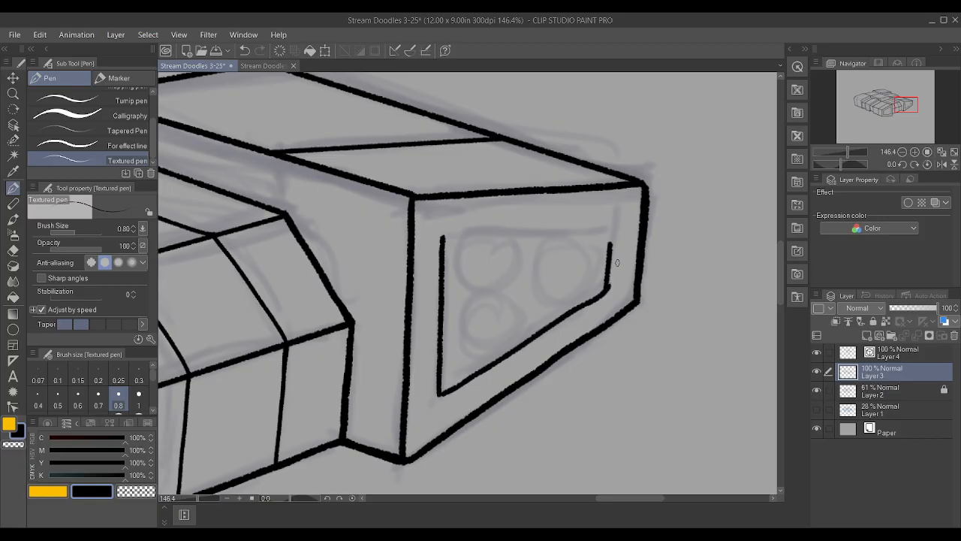
pyautogui.hotkey('ctrl', 'z')
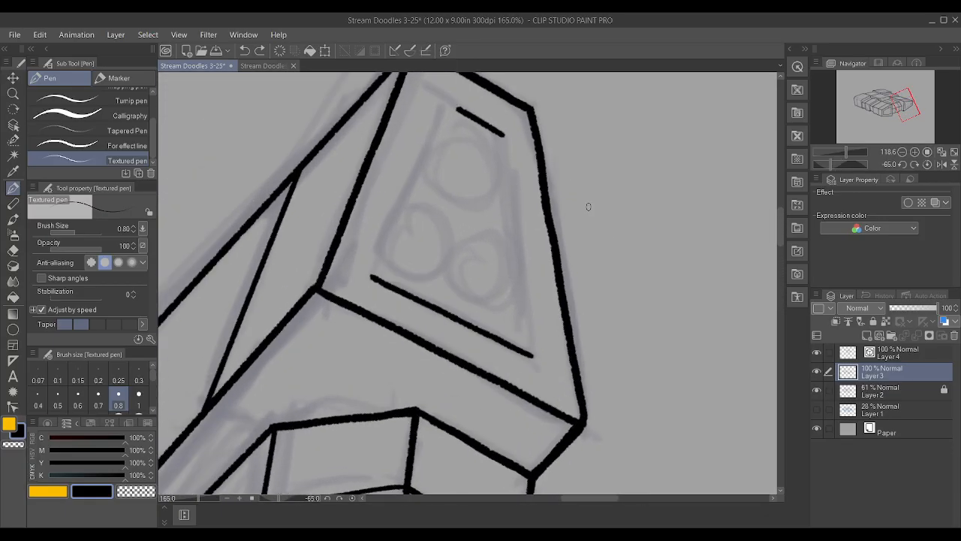
pyautogui.moveTo(518, 381); pyautogui.dragTo(485, 75)
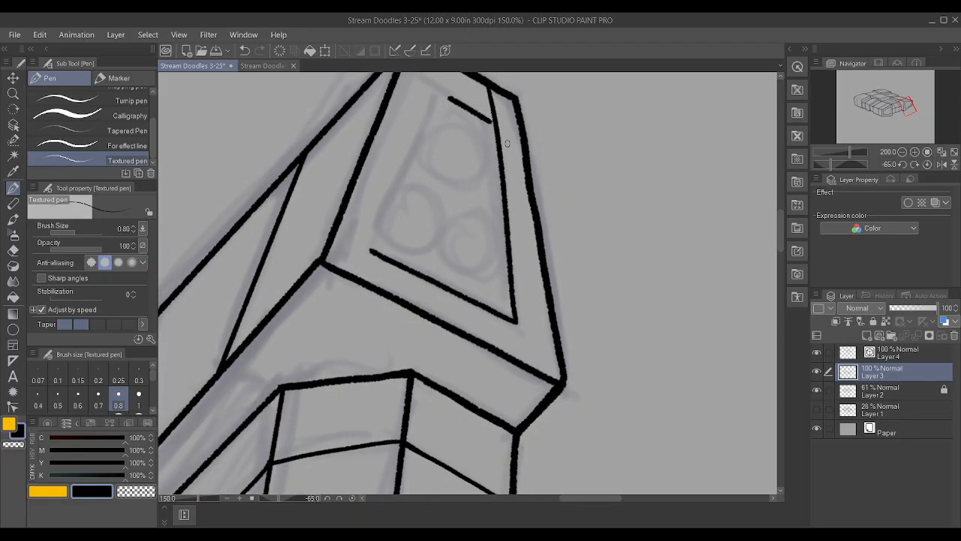
pyautogui.hotkey('ctrl', 'z')
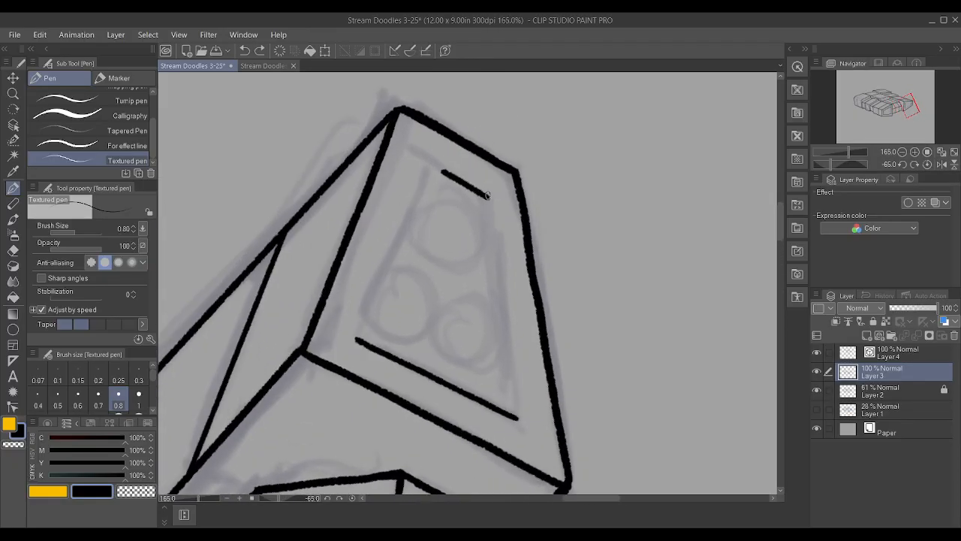
pyautogui.moveTo(487, 196); pyautogui.dragTo(536, 398)
pyautogui.hotkey('ctrl', 'z')
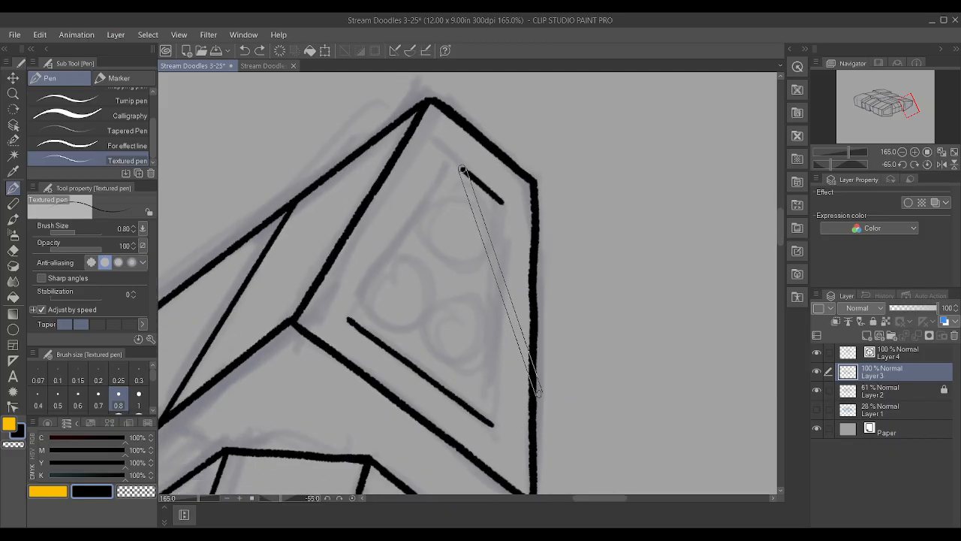
pyautogui.moveTo(493, 425)
pyautogui.mouseDown()
pyautogui.moveTo(512, 182)
pyautogui.moveTo(501, 204)
pyautogui.mouseUp()
# Try to ink the top edge of the far right block's inset panel on a rotated canvas
pyautogui.scroll(1, 505, 203)
pyautogui.moveTo(319, 340)
pyautogui.mouseDown()
pyautogui.moveTo(429, 185)
pyautogui.moveTo(392, 184)
pyautogui.mouseUp()
pyautogui.hotkey('ctrl', 'z')
pyautogui.moveTo(390, 426)
pyautogui.mouseDown()
pyautogui.moveTo(357, 180)
pyautogui.moveTo(378, 199)
pyautogui.moveTo(397, 199)
pyautogui.mouseUp()
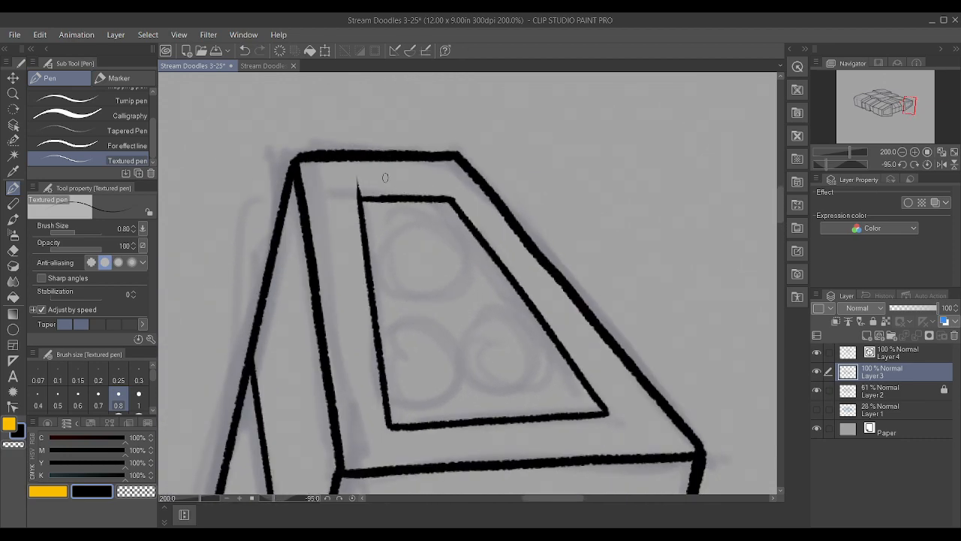
pyautogui.scroll(-3, 364, 176)
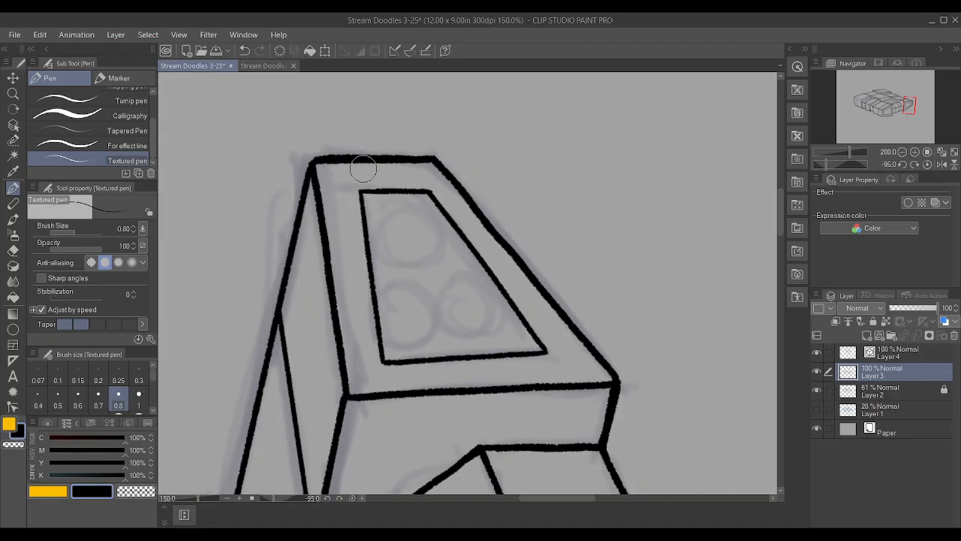
pyautogui.scroll(-3, 351, 174)
pyautogui.scroll(19, 501, 210)
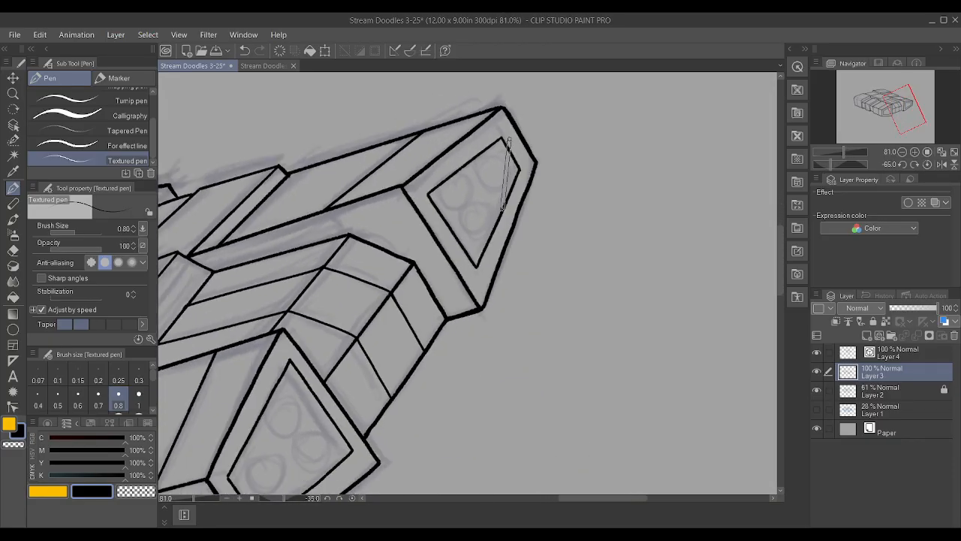
pyautogui.scroll(2, 501, 211)
pyautogui.scroll(-2, 561, 176)
pyautogui.hotkey('ctrl', 'z')
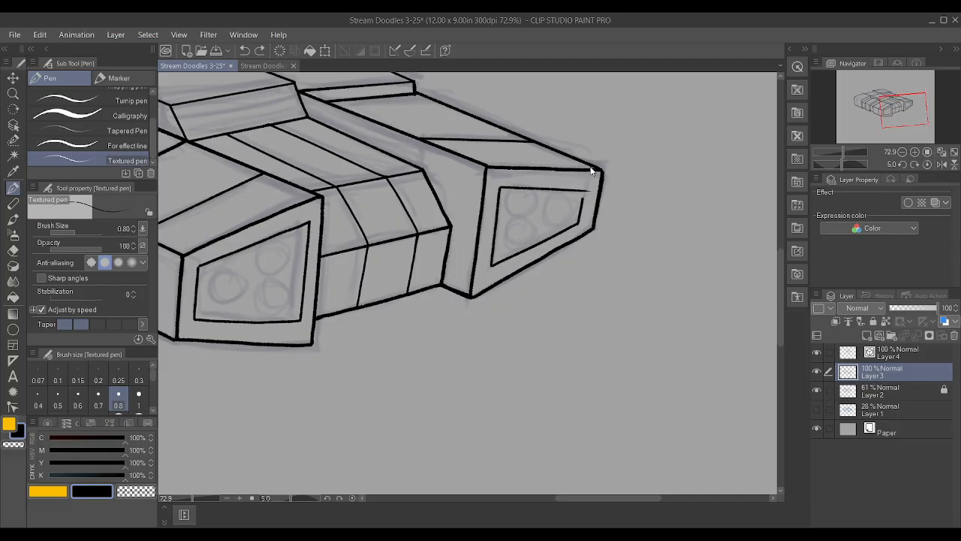
# Extend the right edge of the far right block's inset panel upward and ink the top edge to close the outline
pyautogui.scroll(5, 582, 159)
pyautogui.scroll(2, 592, 167)
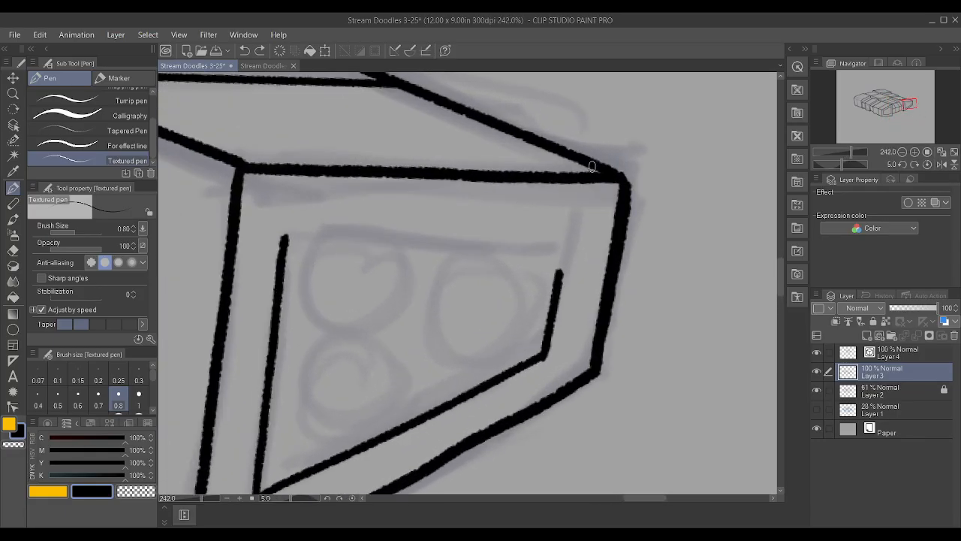
pyautogui.moveTo(563, 259)
pyautogui.mouseDown()
pyautogui.moveTo(559, 275)
pyautogui.moveTo(563, 246)
pyautogui.mouseUp()
pyautogui.moveTo(286, 234); pyautogui.dragTo(561, 247)
pyautogui.hotkey('ctrl', 'z')
pyautogui.moveTo(284, 239)
pyautogui.mouseDown()
pyautogui.moveTo(354, 229)
pyautogui.moveTo(565, 247)
pyautogui.mouseUp()
pyautogui.scroll(-3, 565, 247)
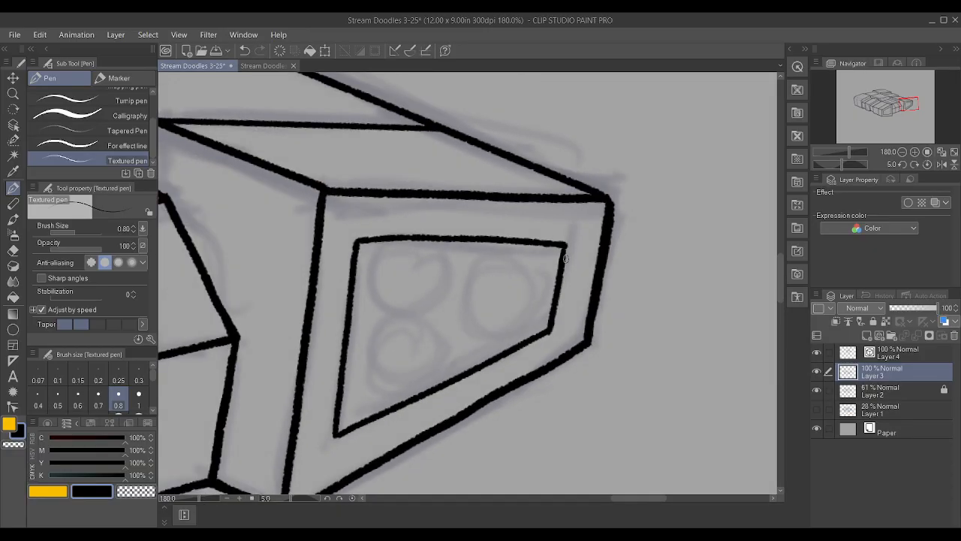
# Ink a lengthwise line across the raised central block's sloped front face on Layer 4 with the Textured pen at size 0.8
pyautogui.scroll(-2, 558, 272)
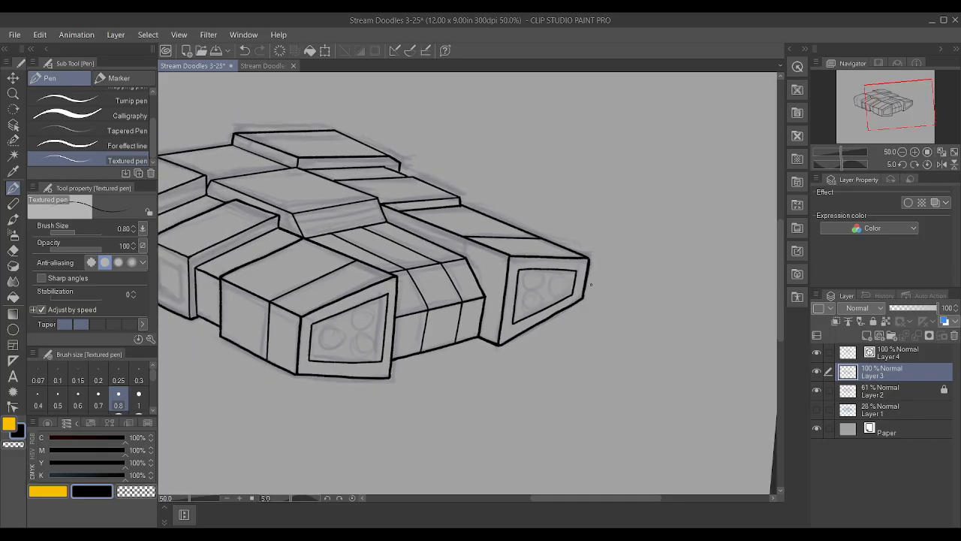
pyautogui.scroll(-1, 421, 269)
pyautogui.scroll(2, 340, 226)
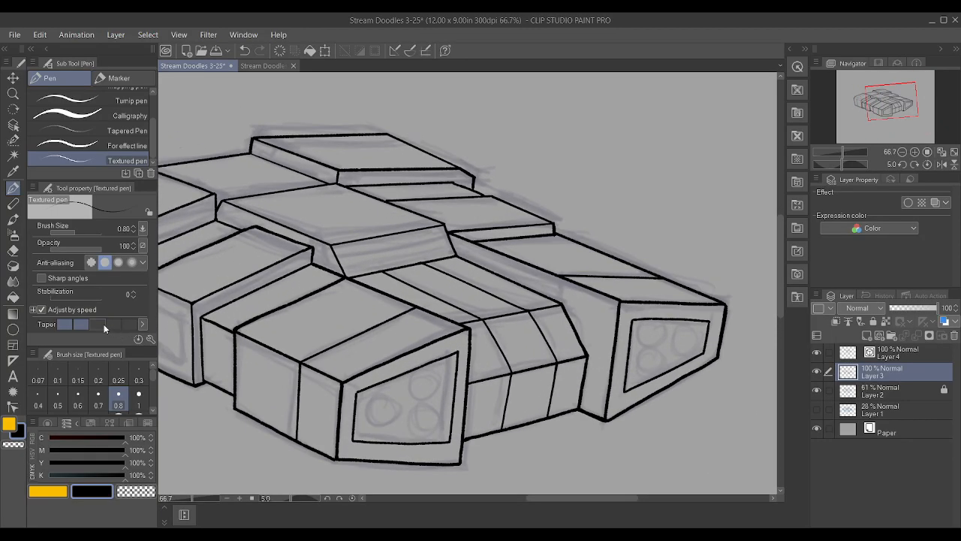
pyautogui.click(899, 356)
pyautogui.scroll(2, 511, 283)
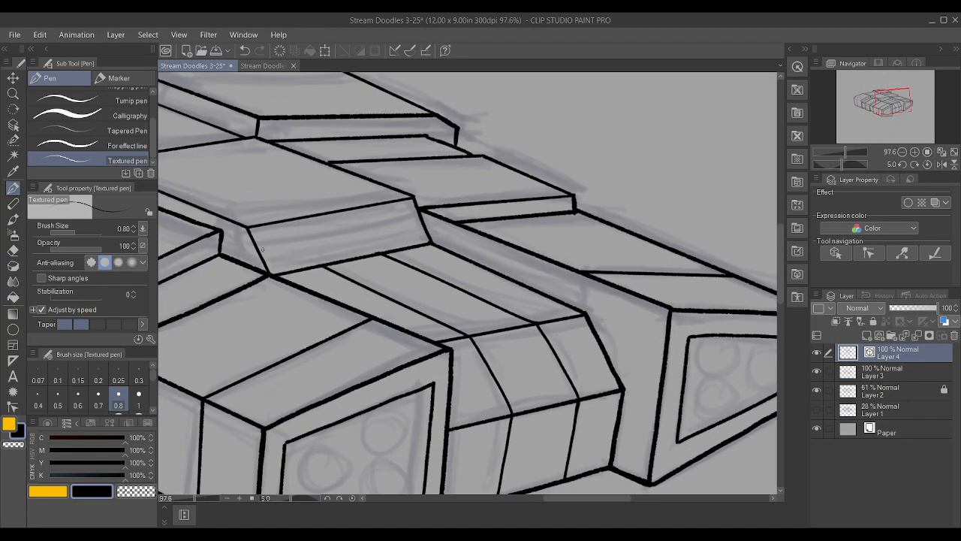
pyautogui.moveTo(257, 245); pyautogui.dragTo(385, 223)
# Straighten the sloped face's new line by deleting intermediate control points and move its right end onto the face's right edge
pyautogui.press('y')
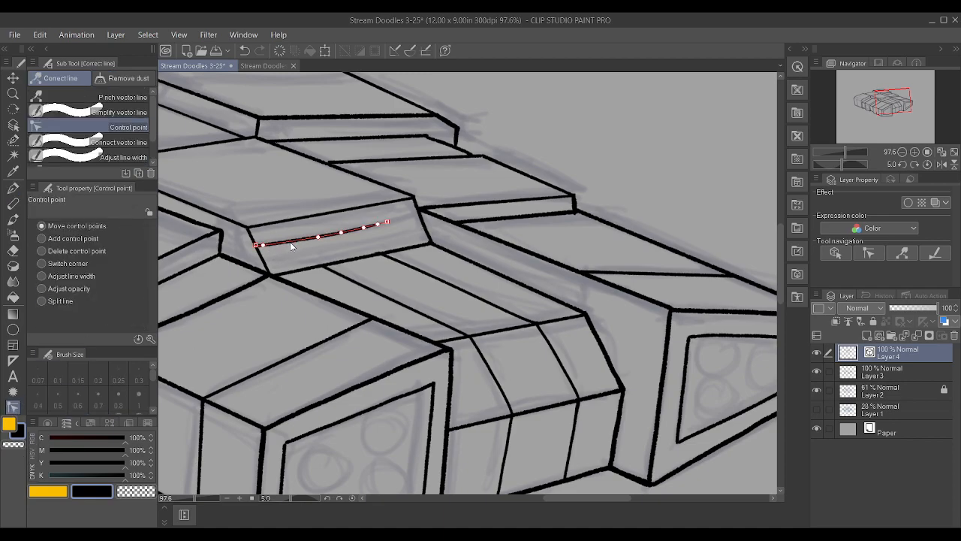
pyautogui.keyDown('alt'); pyautogui.click(263, 245); pyautogui.keyUp('alt')
pyautogui.keyDown('alt'); pyautogui.click(318, 236); pyautogui.keyUp('alt')
pyautogui.keyDown('alt'); pyautogui.click(340, 233); pyautogui.keyUp('alt')
pyautogui.moveTo(388, 222); pyautogui.dragTo(419, 216)
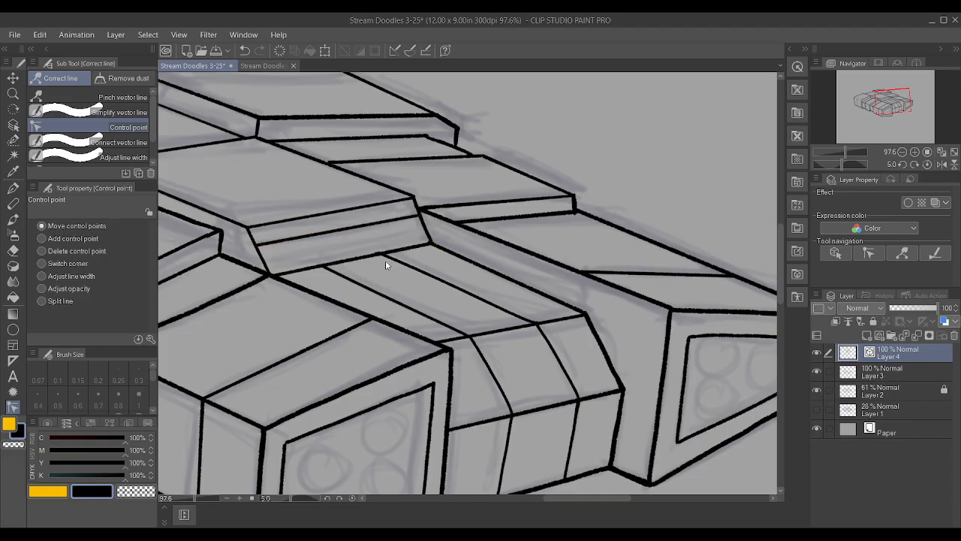
pyautogui.press('o')
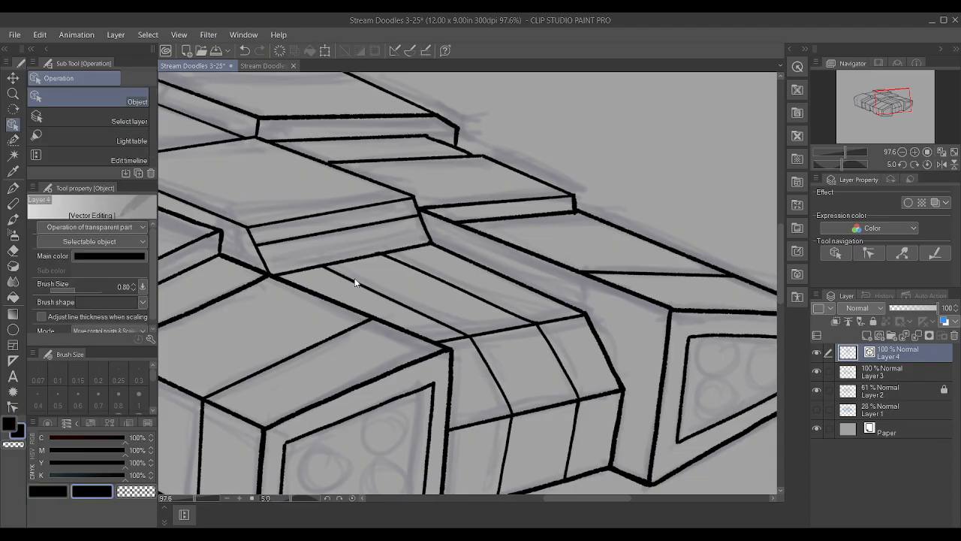
# Ink a second lengthwise line on Layer 4 across the lower part of the raised central block's sloped front face
pyautogui.press('p')
pyautogui.scroll(2, 356, 333)
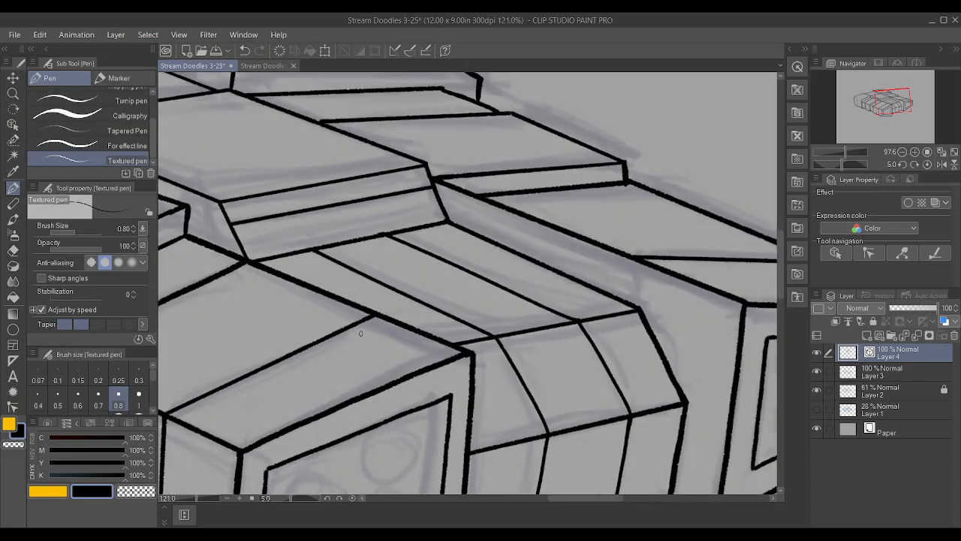
pyautogui.moveTo(239, 244); pyautogui.dragTo(383, 216)
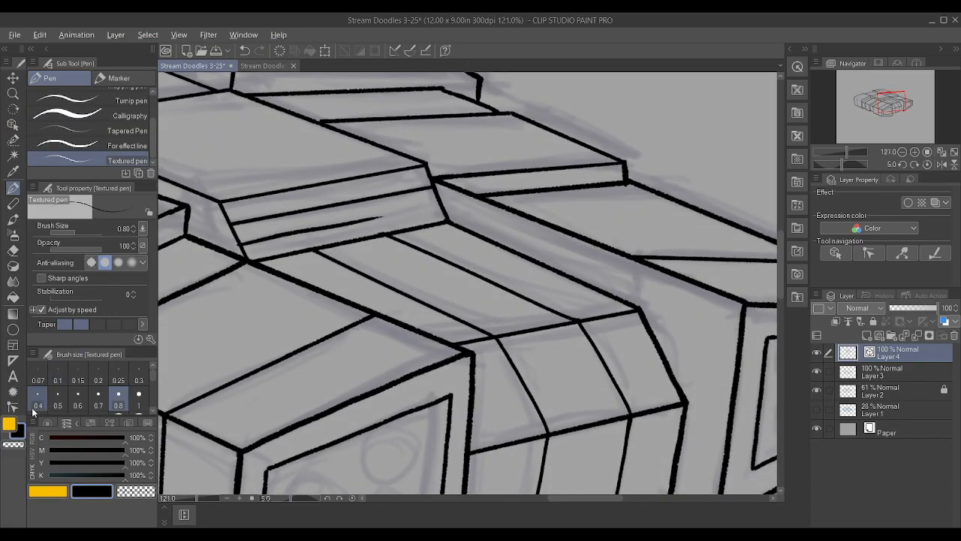
# Straighten the sloped face's lower line by deleting its intermediate control points and extend its right end onto the face's right edge
pyautogui.press('y')
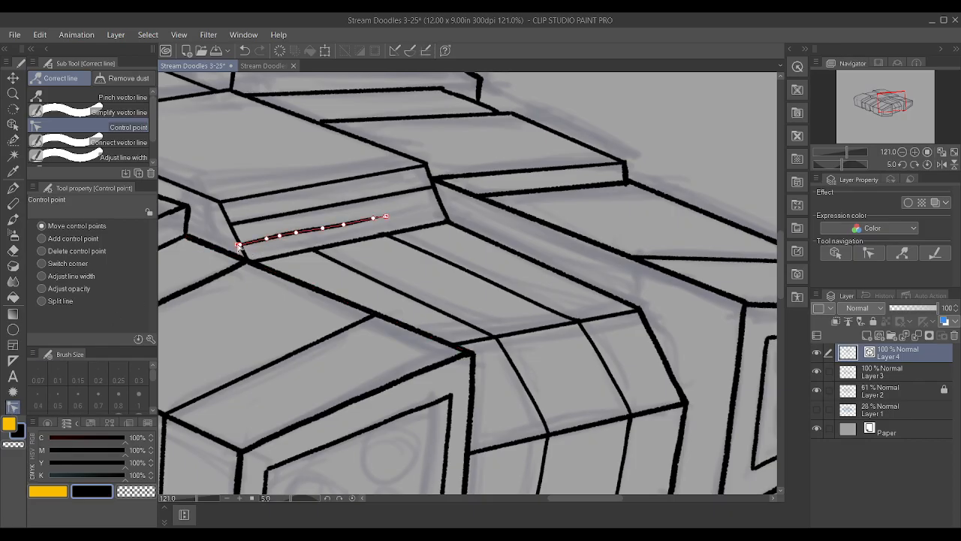
pyautogui.keyDown('alt'); pyautogui.click(266, 240); pyautogui.keyUp('alt')
pyautogui.keyDown('alt'); pyautogui.click(280, 235); pyautogui.keyUp('alt')
pyautogui.keyDown('alt'); pyautogui.click(296, 233); pyautogui.keyUp('alt')
pyautogui.keyDown('alt'); pyautogui.click(322, 229); pyautogui.keyUp('alt')
pyautogui.keyDown('alt'); pyautogui.click(344, 225); pyautogui.keyUp('alt')
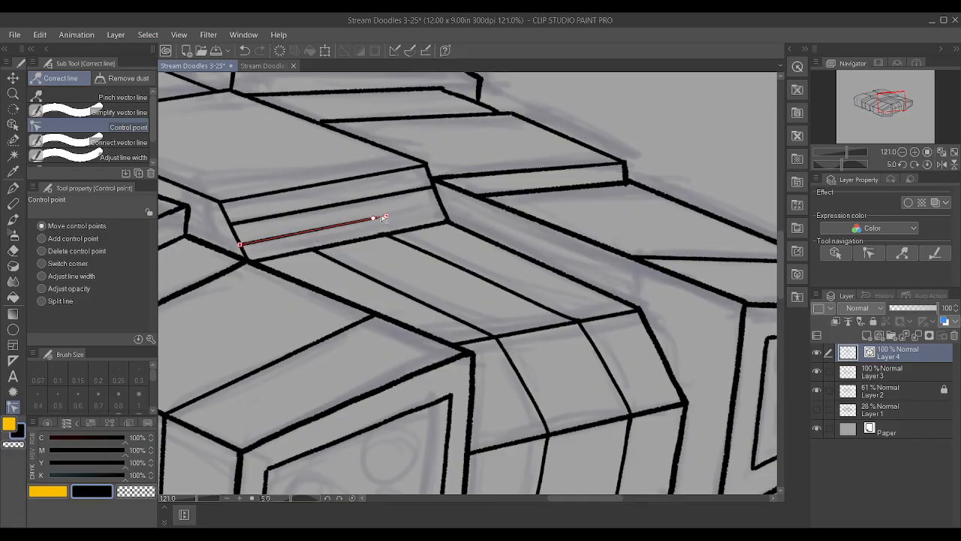
pyautogui.moveTo(374, 217); pyautogui.dragTo(444, 210)
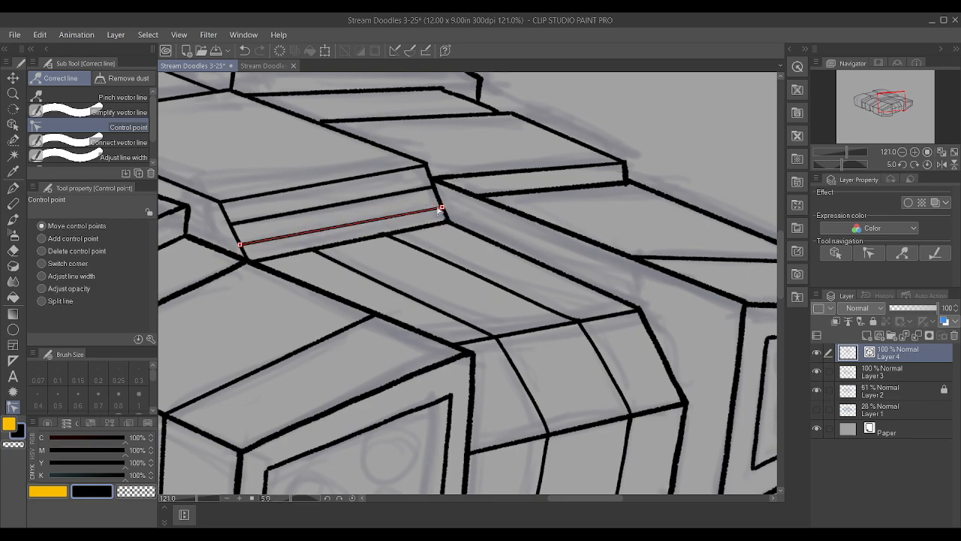
pyautogui.moveTo(440, 207); pyautogui.dragTo(439, 203)
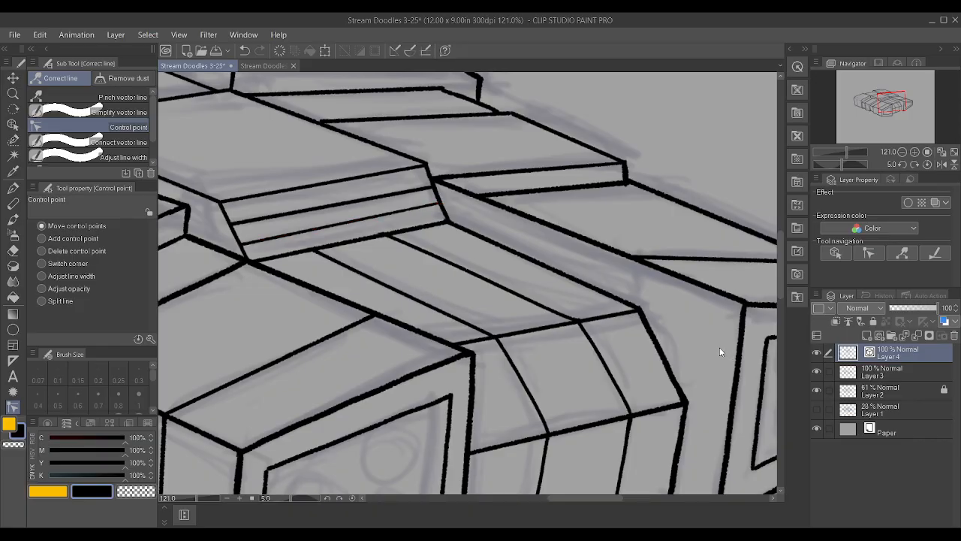
# Ink a narrow notch on Layer 3 that wraps the sloped face's two lines around the central block's left side
pyautogui.click(892, 372)
pyautogui.press('p')
pyautogui.scroll(-1, 501, 331)
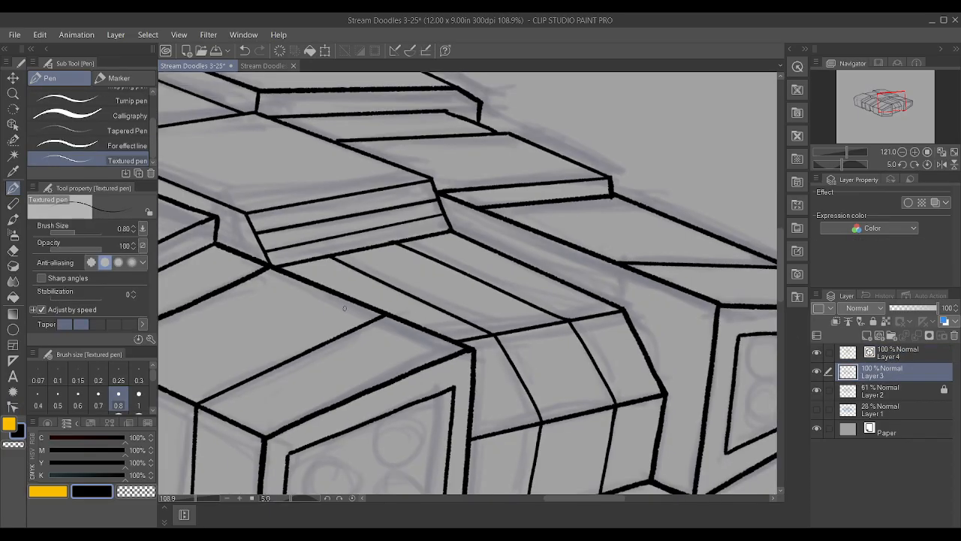
pyautogui.scroll(3, 231, 242)
pyautogui.moveTo(231, 241)
pyautogui.mouseDown()
pyautogui.moveTo(275, 257)
pyautogui.moveTo(228, 238)
pyautogui.moveTo(225, 222)
pyautogui.moveTo(264, 236)
pyautogui.mouseUp()
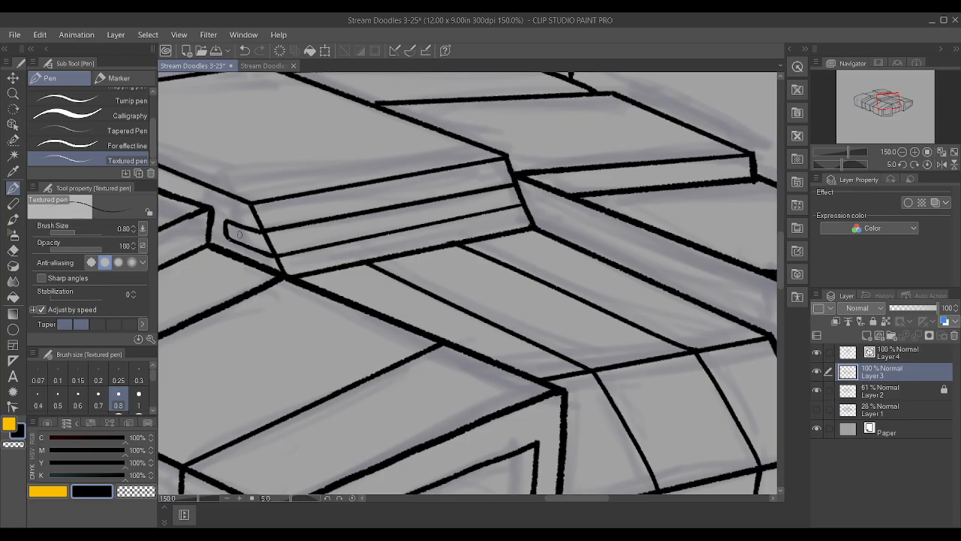
pyautogui.scroll(-6, 317, 227)
pyautogui.scroll(4, 252, 233)
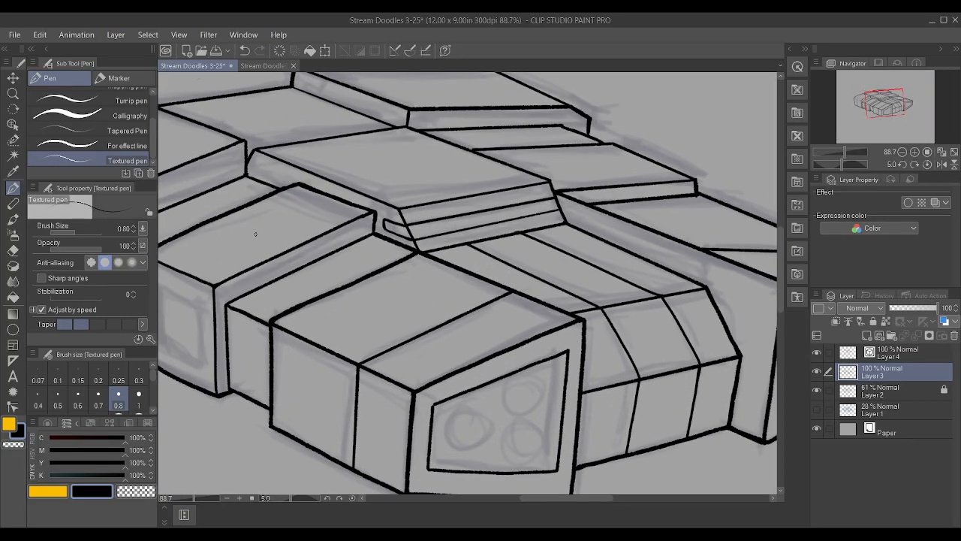
# Ink a short vertical panel line down the right side of the small front block, behind its front corner
pyautogui.scroll(3, 252, 232)
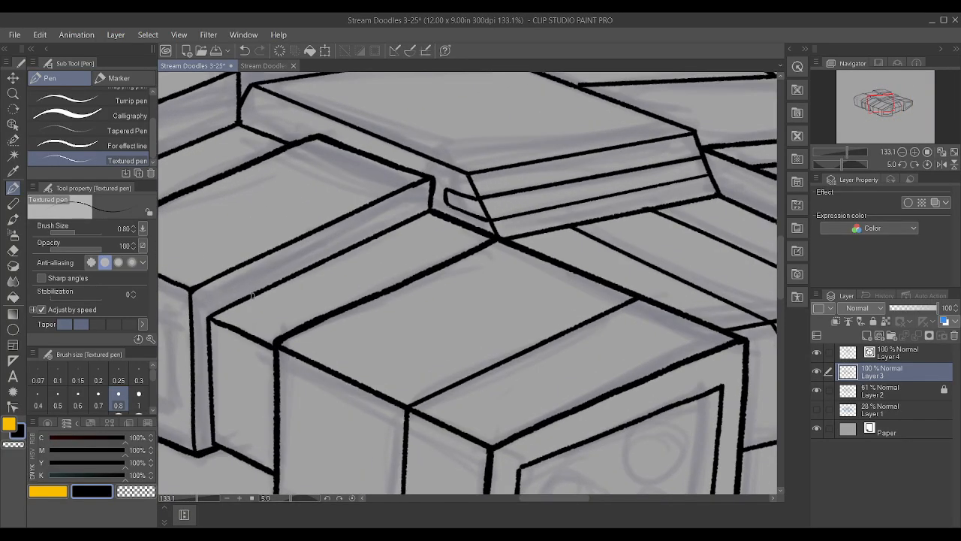
pyautogui.moveTo(252, 283); pyautogui.dragTo(251, 263)
pyautogui.scroll(-4, 218, 213)
pyautogui.scroll(3, 217, 213)
# Ink a panel line across the small front block's top face, from the short side line to the opposite edge, on a rotated canvas
pyautogui.scroll(1, 200, 188)
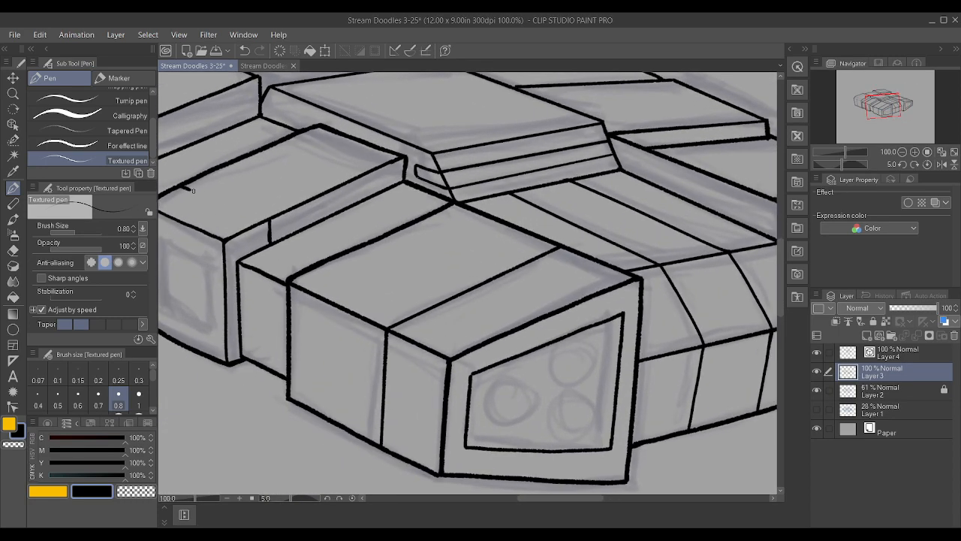
pyautogui.scroll(-1, 208, 142)
pyautogui.scroll(-2, 236, 141)
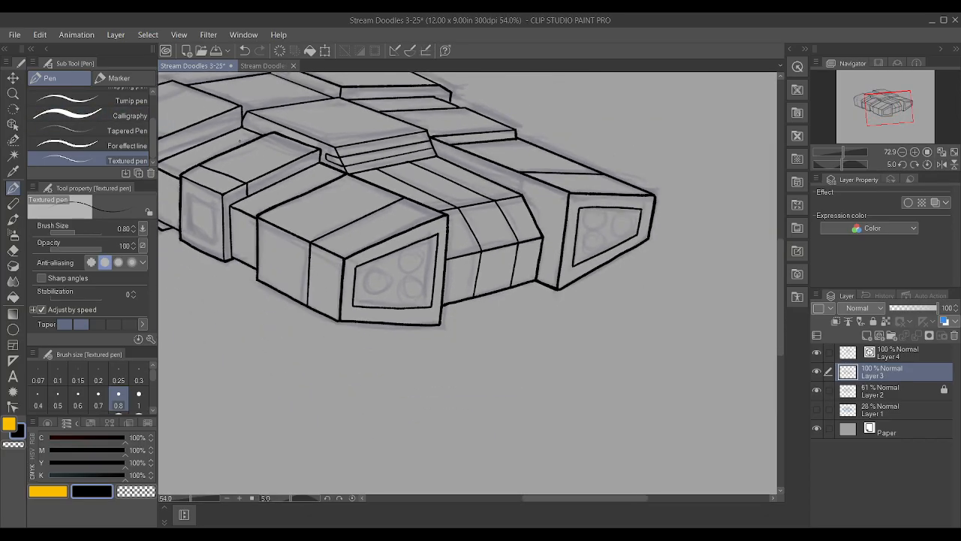
pyautogui.hotkey('ctrl', 'z')
pyautogui.moveTo(207, 184); pyautogui.dragTo(240, 113)
pyautogui.scroll(-2, 285, 165)
pyautogui.scroll(4, 338, 153)
pyautogui.scroll(1, 342, 187)
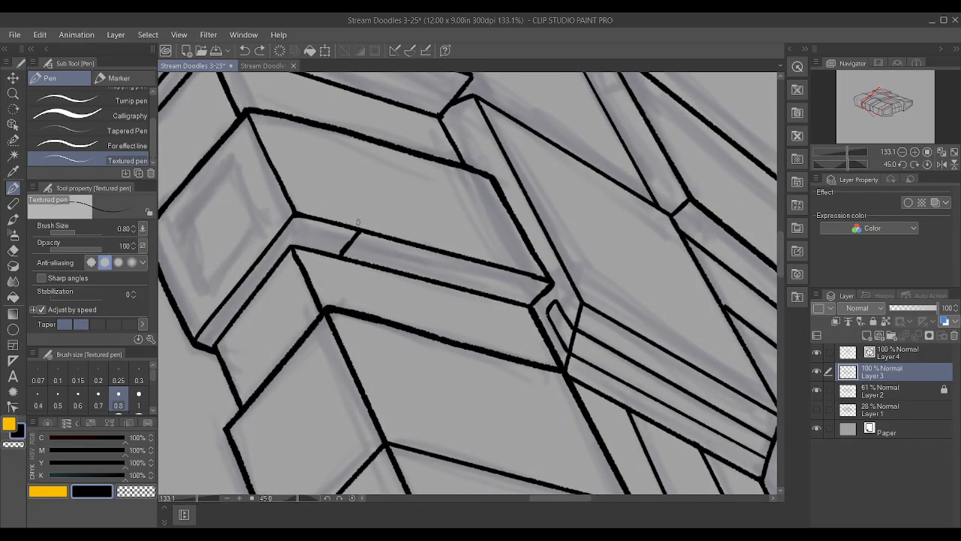
pyautogui.moveTo(359, 228); pyautogui.dragTo(305, 126)
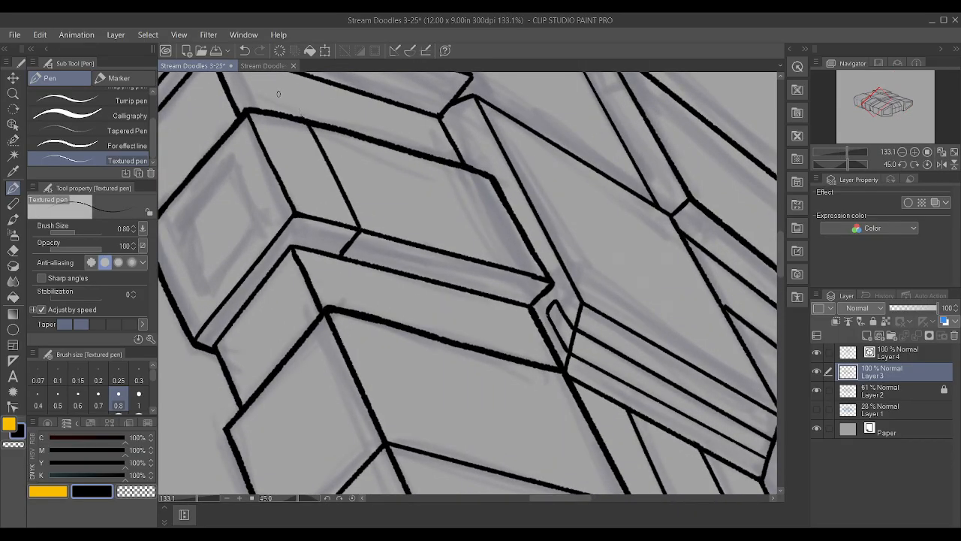
pyautogui.scroll(-6, 310, 104)
pyautogui.scroll(-9, 260, 172)
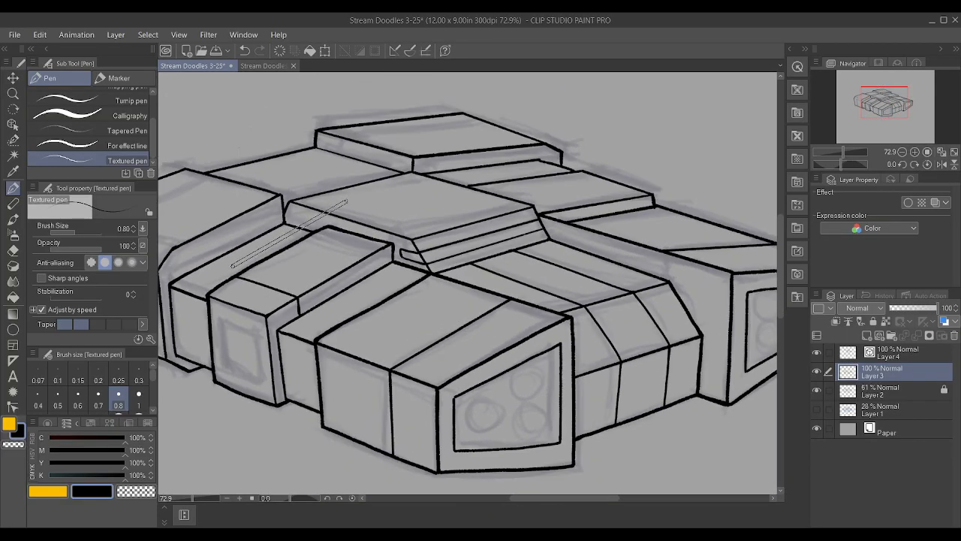
# Reinforce the small front block's lower corner and ink a four-sided inset panel on its end face
pyautogui.scroll(5, 211, 424)
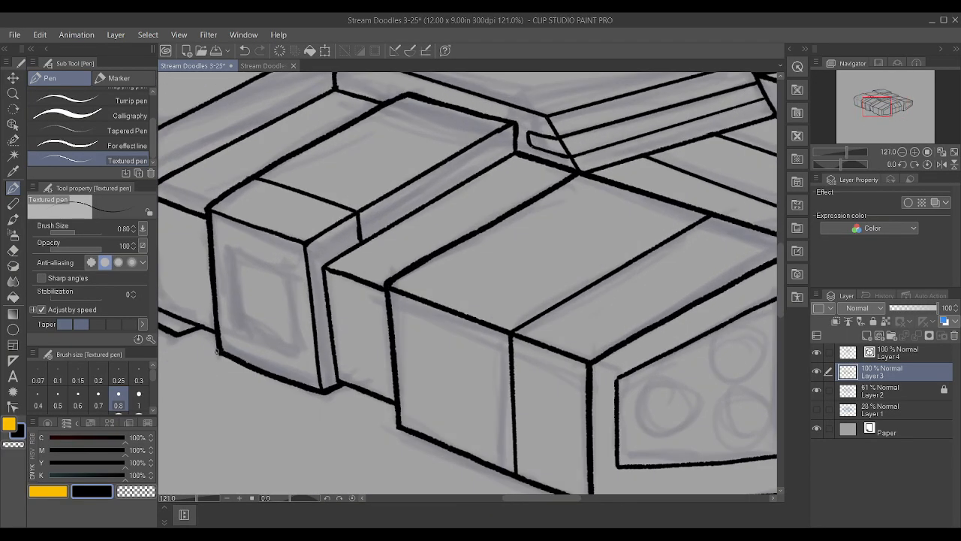
pyautogui.scroll(2, 216, 351)
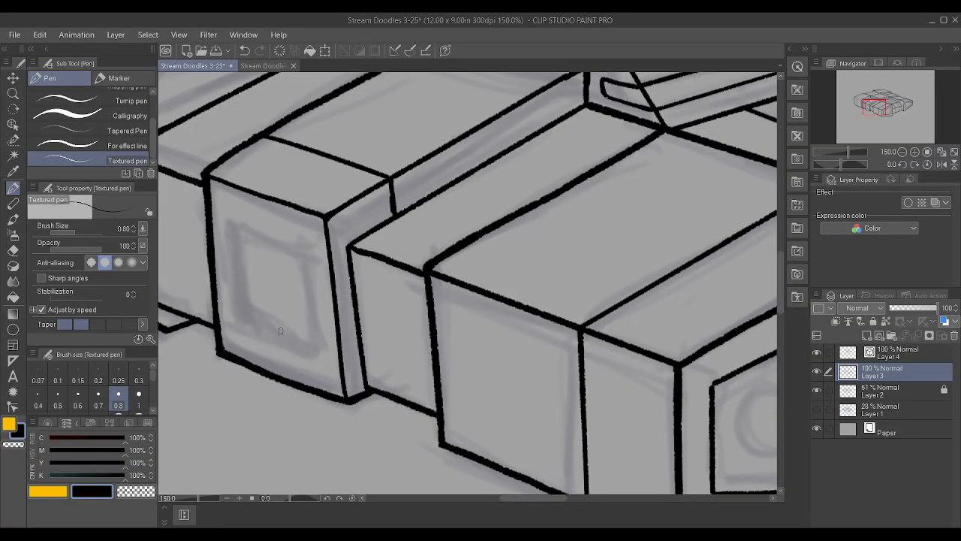
pyautogui.moveTo(345, 399); pyautogui.dragTo(365, 390)
pyautogui.moveTo(324, 371); pyautogui.dragTo(310, 244)
pyautogui.hotkey('ctrl', 'z')
pyautogui.moveTo(324, 374); pyautogui.dragTo(308, 251)
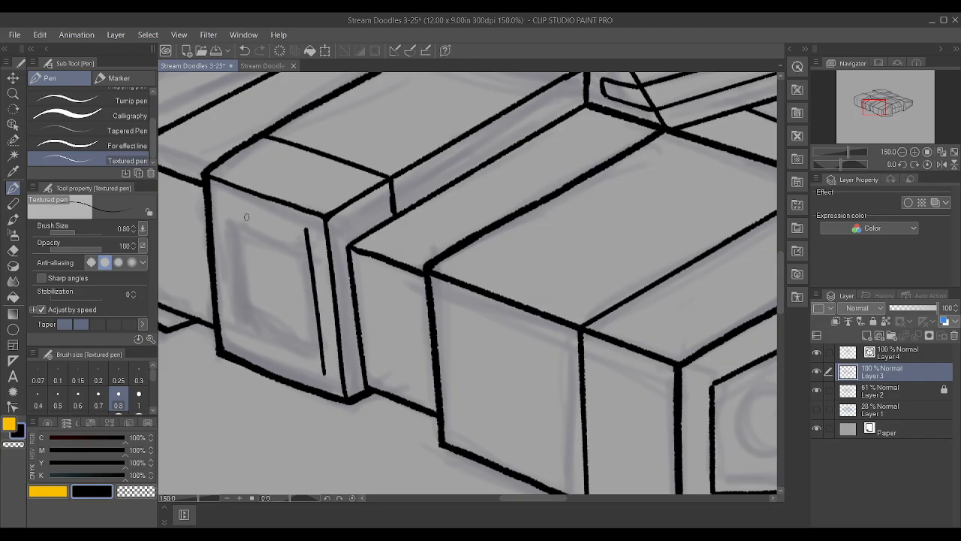
pyautogui.moveTo(222, 201); pyautogui.dragTo(304, 228)
pyautogui.moveTo(236, 339); pyautogui.dragTo(220, 202)
pyautogui.moveTo(235, 339); pyautogui.dragTo(324, 372)
pyautogui.scroll(-4, 296, 281)
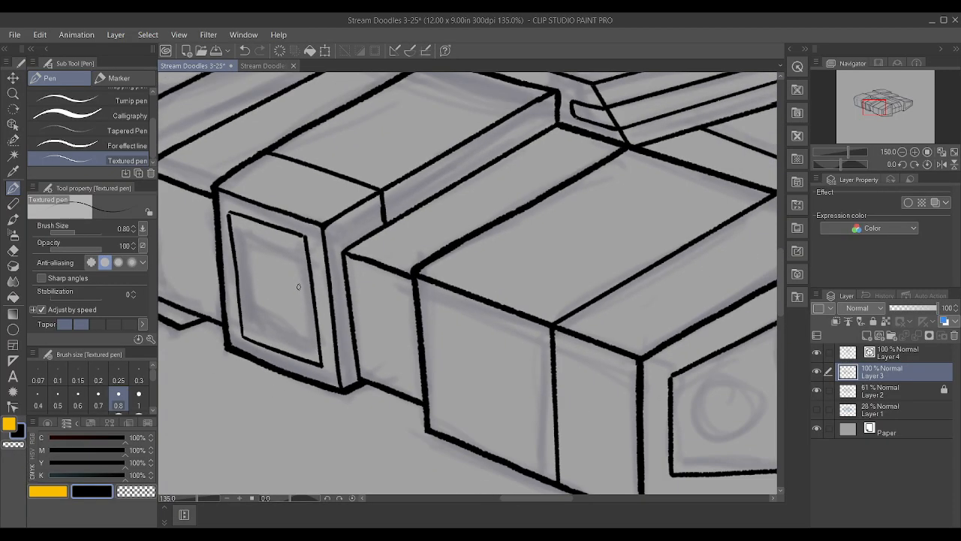
# Try to ink a stepped dividing line across the small block's inset panel
pyautogui.scroll(5, 296, 269)
pyautogui.moveTo(217, 209); pyautogui.dragTo(309, 239)
pyautogui.moveTo(226, 302)
pyautogui.mouseDown()
pyautogui.moveTo(248, 310)
pyautogui.moveTo(247, 298)
pyautogui.moveTo(321, 328)
pyautogui.mouseUp()
pyautogui.moveTo(228, 303); pyautogui.dragTo(248, 311)
pyautogui.scroll(-2, 221, 294)
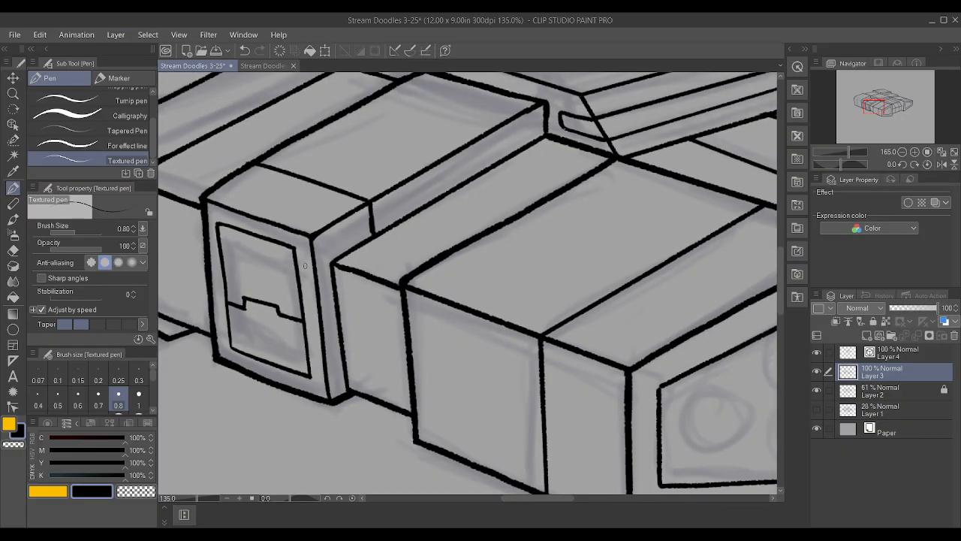
pyautogui.scroll(-1, 293, 265)
pyautogui.scroll(4, 277, 314)
pyautogui.hotkey('ctrl', 'z')
pyautogui.hotkey('ctrl', 'z')
pyautogui.hotkey('ctrl', 'z')
# Ink a dividing line with a raised middle section across the small block's inset panel, using brush size 0.7 for the step
pyautogui.scroll(1, 276, 316)
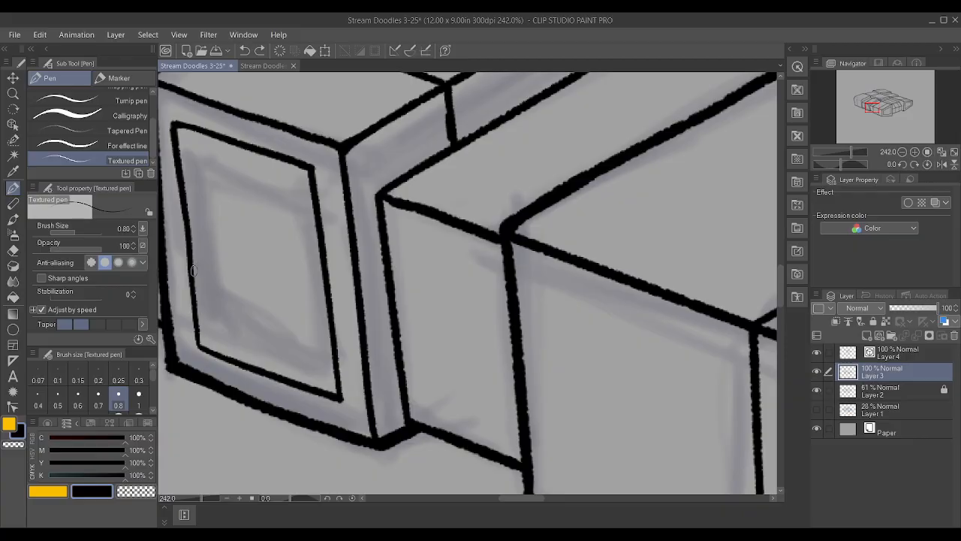
pyautogui.moveTo(193, 269); pyautogui.dragTo(219, 277)
pyautogui.moveTo(287, 292)
pyautogui.mouseDown()
pyautogui.moveTo(328, 303)
pyautogui.moveTo(279, 267)
pyautogui.mouseUp()
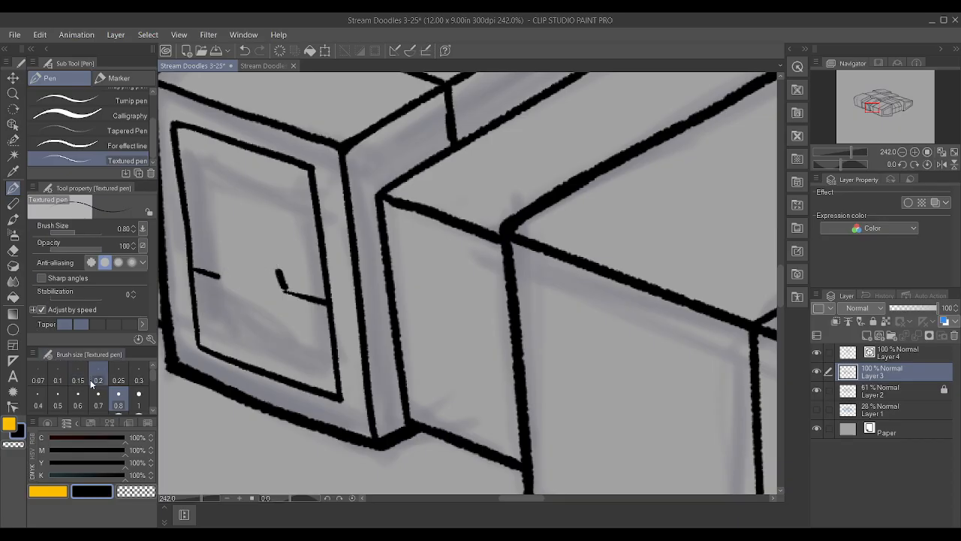
pyautogui.click(97, 400)
pyautogui.hotkey('ctrl', 'z')
pyautogui.moveTo(284, 290); pyautogui.dragTo(277, 266)
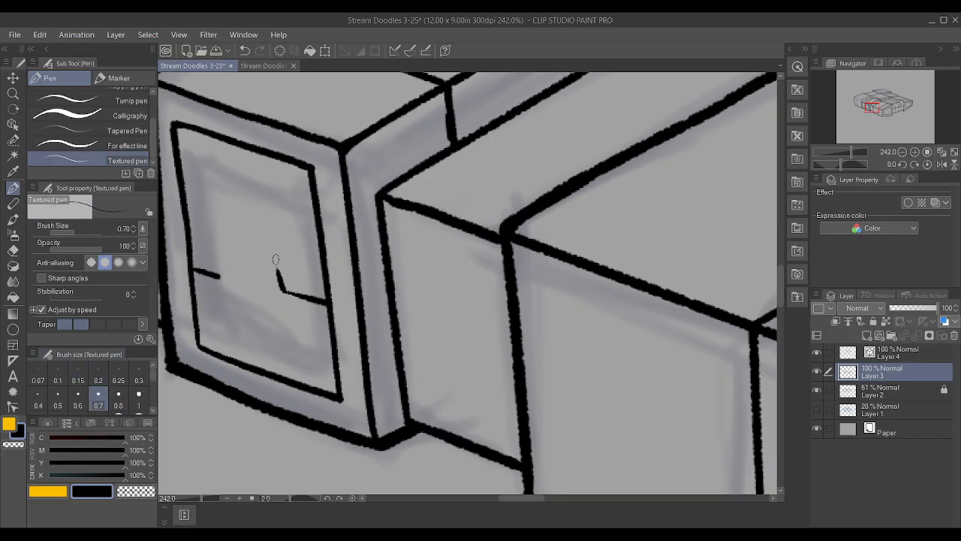
pyautogui.moveTo(220, 275)
pyautogui.mouseDown()
pyautogui.moveTo(218, 256)
pyautogui.moveTo(274, 268)
pyautogui.moveTo(289, 291)
pyautogui.mouseUp()
pyautogui.scroll(-5, 326, 255)
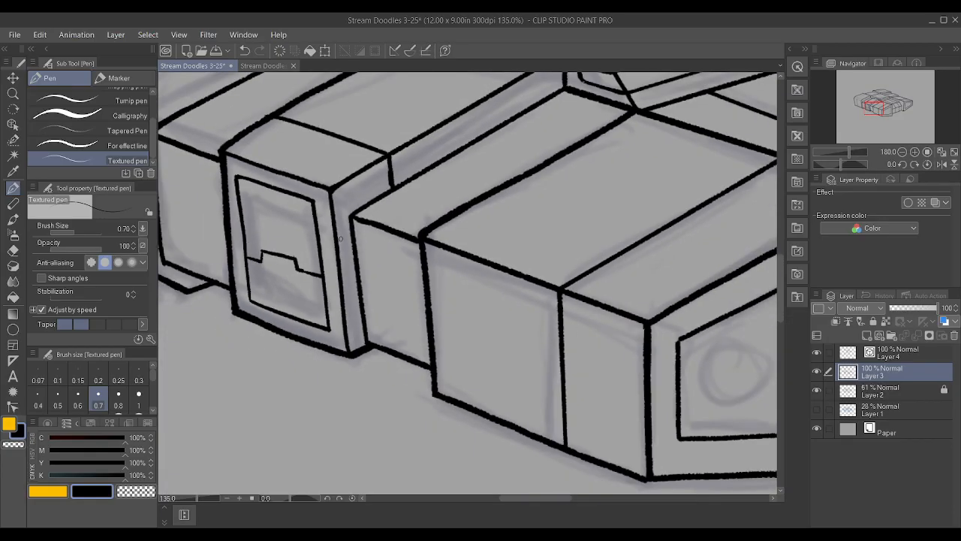
# Remove the left part of the inset panel's dividing line, keeping the raised middle and the right-hand step
pyautogui.scroll(4, 324, 254)
pyautogui.moveTo(268, 248); pyautogui.dragTo(284, 237)
pyautogui.hotkey('ctrl', 'z')
pyautogui.scroll(-3, 217, 136)
pyautogui.scroll(4, 243, 165)
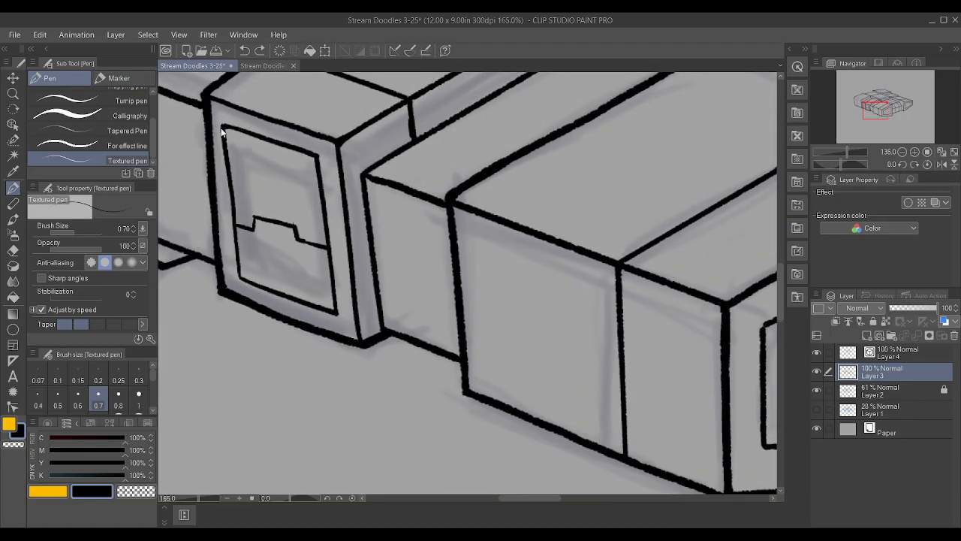
pyautogui.moveTo(311, 254); pyautogui.dragTo(342, 265)
pyautogui.scroll(-4, 231, 229)
pyautogui.scroll(3, 363, 241)
pyautogui.scroll(2, 363, 241)
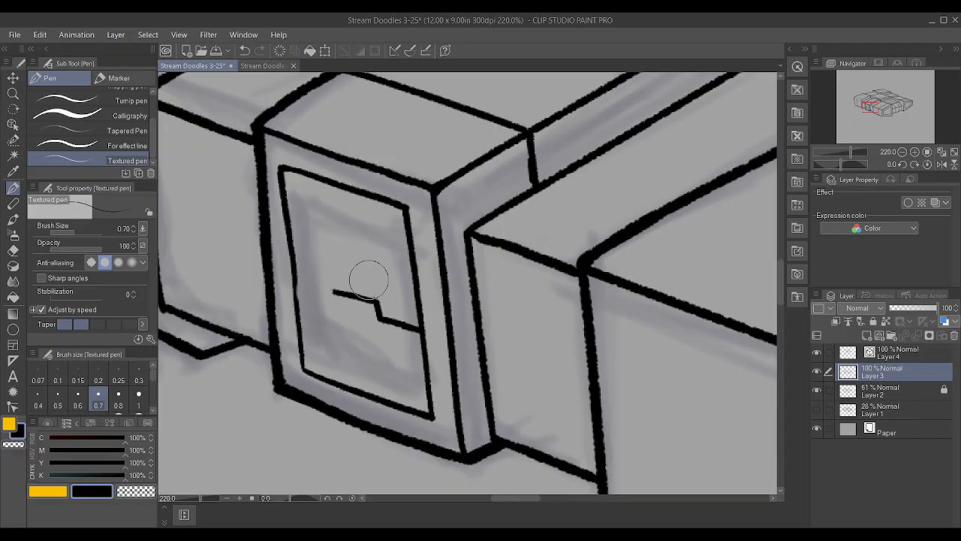
pyautogui.scroll(3, 307, 262)
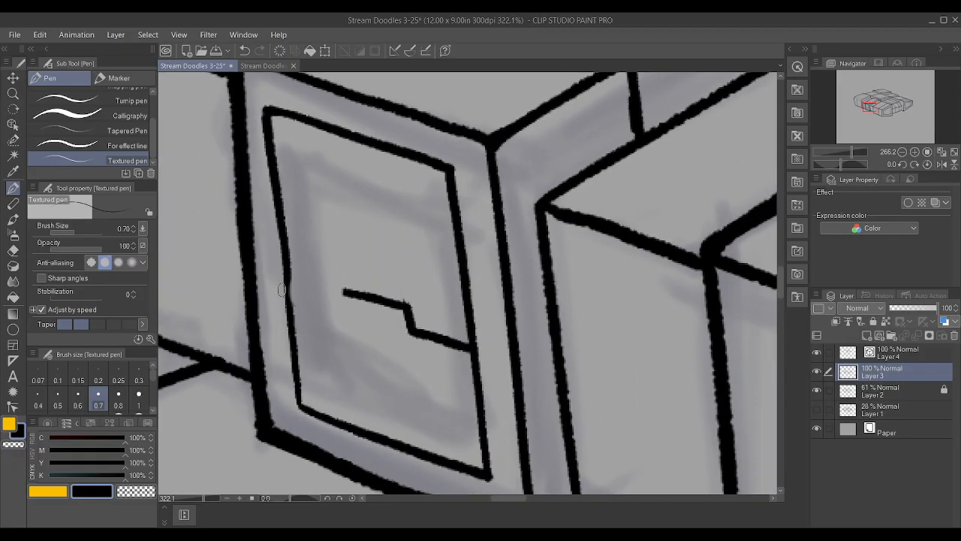
# Redraw the left part of the dividing line as a slanted step that runs to the inset panel's left edge
pyautogui.moveTo(292, 306)
pyautogui.mouseDown()
pyautogui.moveTo(328, 316)
pyautogui.moveTo(346, 288)
pyautogui.mouseUp()
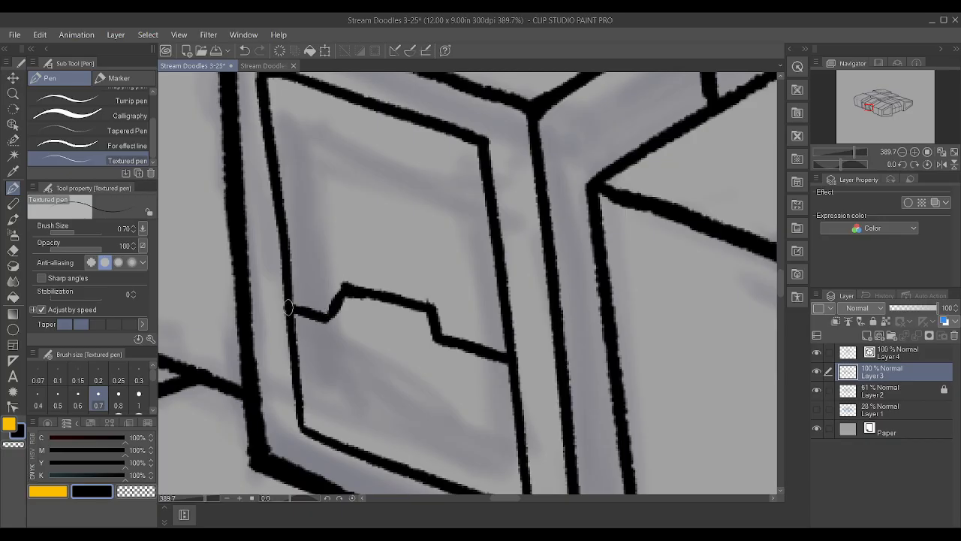
pyautogui.scroll(-4, 287, 306)
pyautogui.scroll(3, 321, 306)
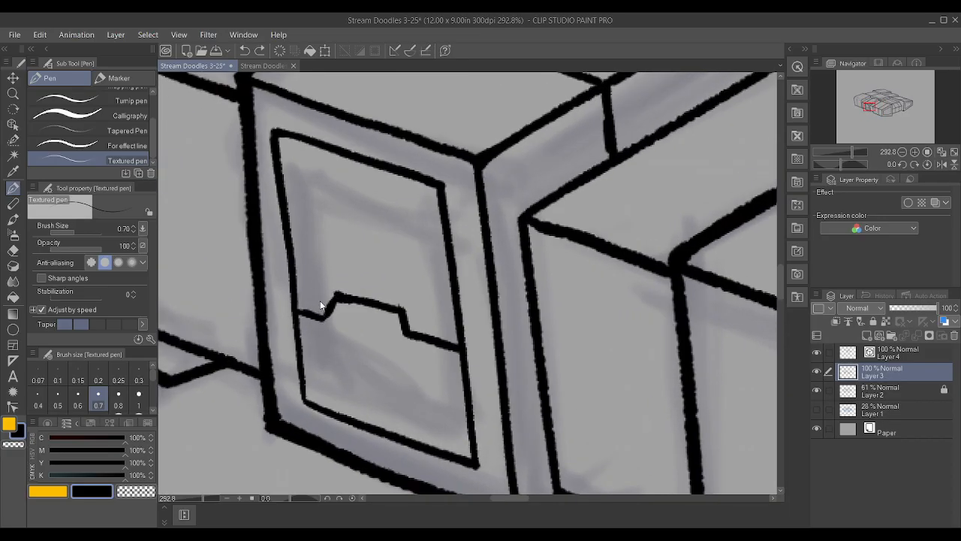
pyautogui.scroll(1, 321, 306)
pyautogui.hotkey('ctrl', 'z')
pyautogui.hotkey('ctrl', 'z')
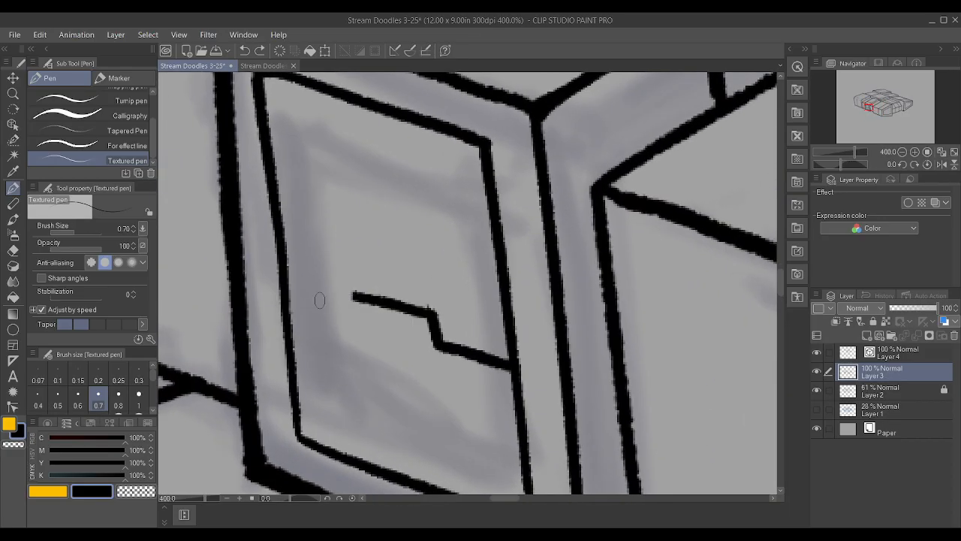
pyautogui.moveTo(338, 317)
pyautogui.mouseDown()
pyautogui.moveTo(355, 299)
pyautogui.moveTo(326, 320)
pyautogui.moveTo(287, 306)
pyautogui.mouseUp()
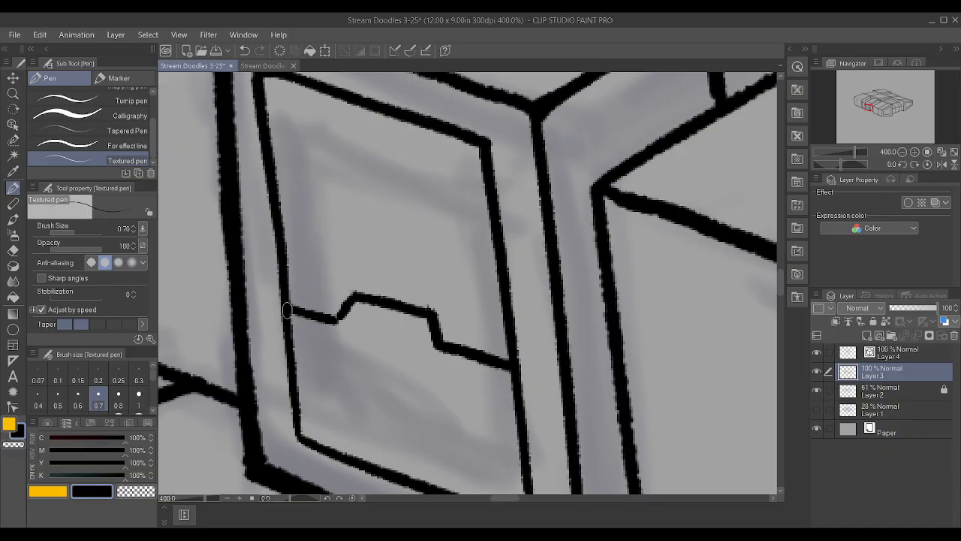
pyautogui.scroll(-7, 347, 303)
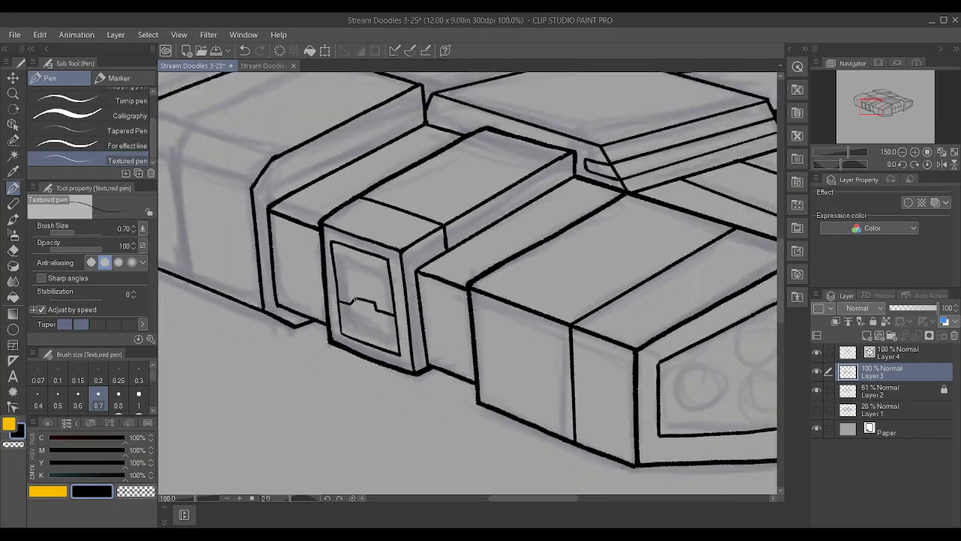
pyautogui.scroll(5, 353, 300)
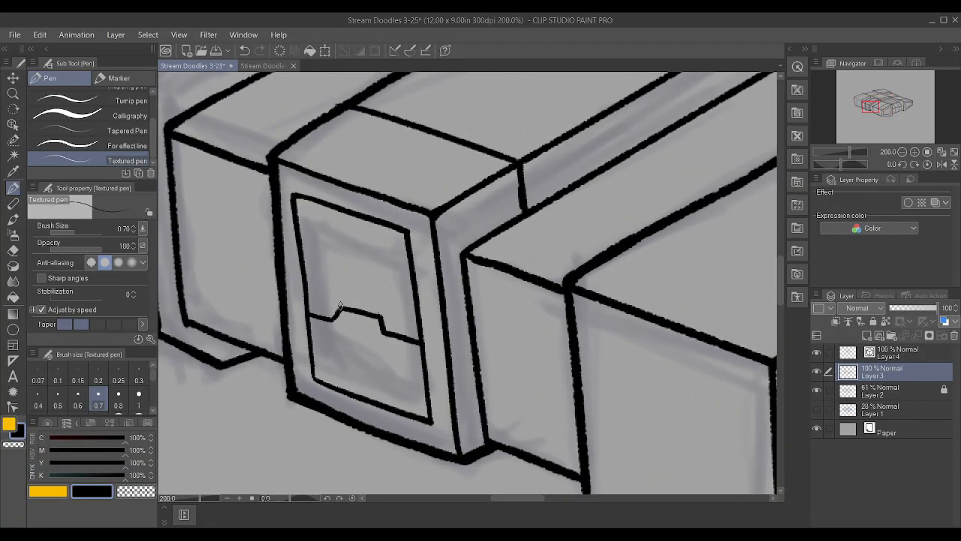
# Thicken the lower left and lower right end segments of the inset panel's dividing line
pyautogui.moveTo(365, 314); pyautogui.dragTo(419, 347)
pyautogui.hotkey('ctrl', 'z')
pyautogui.moveTo(380, 320); pyautogui.dragTo(419, 345)
pyautogui.moveTo(308, 314); pyautogui.dragTo(333, 320)
pyautogui.scroll(-1, 335, 299)
pyautogui.scroll(-4, 335, 299)
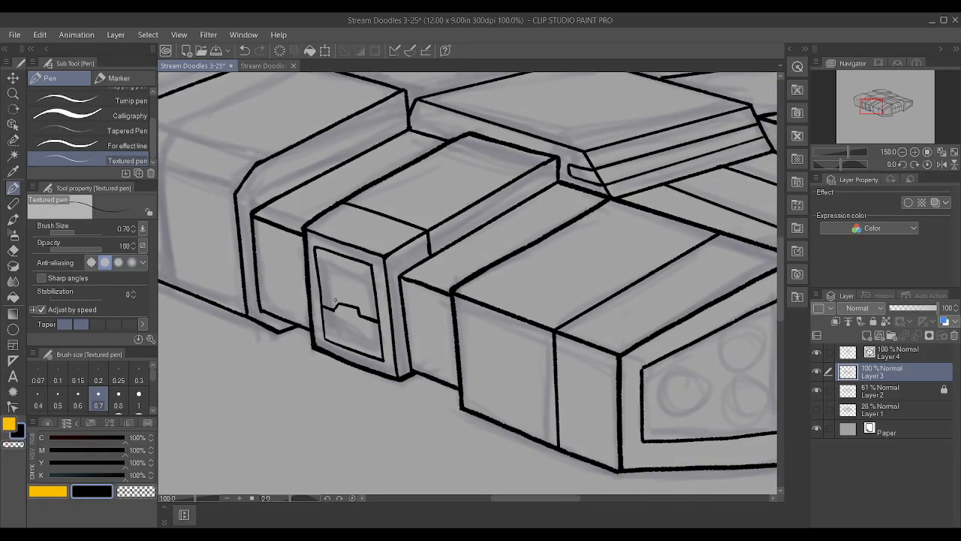
pyautogui.scroll(1, 744, 154)
pyautogui.scroll(1, 700, 175)
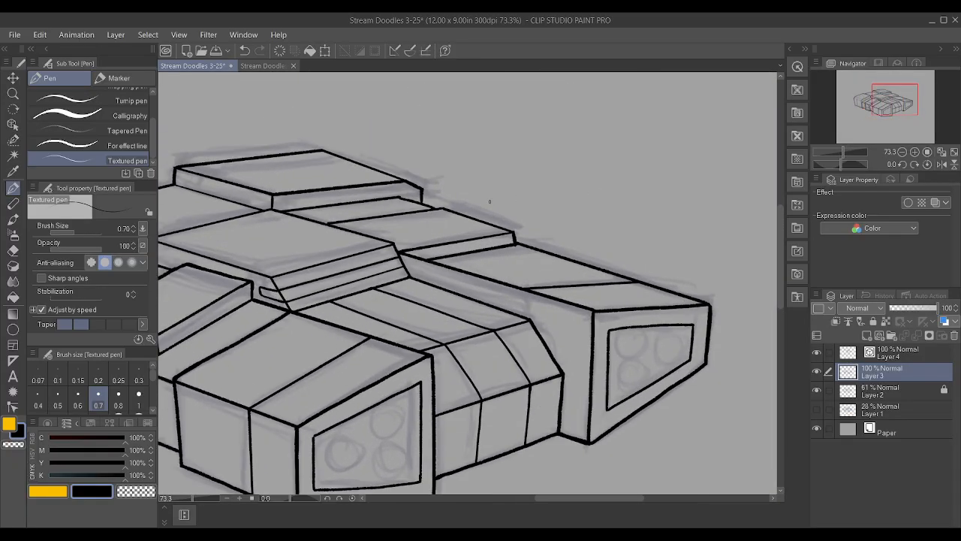
# On Layer 4, ink a panel line across the top of the central raised block and fit its ends to the block's edges
pyautogui.moveTo(215, 260); pyautogui.dragTo(343, 227)
pyautogui.hotkey('ctrl', 'z')
pyautogui.click(925, 355)
pyautogui.moveTo(221, 260); pyautogui.dragTo(323, 241)
pyautogui.click(13, 406)
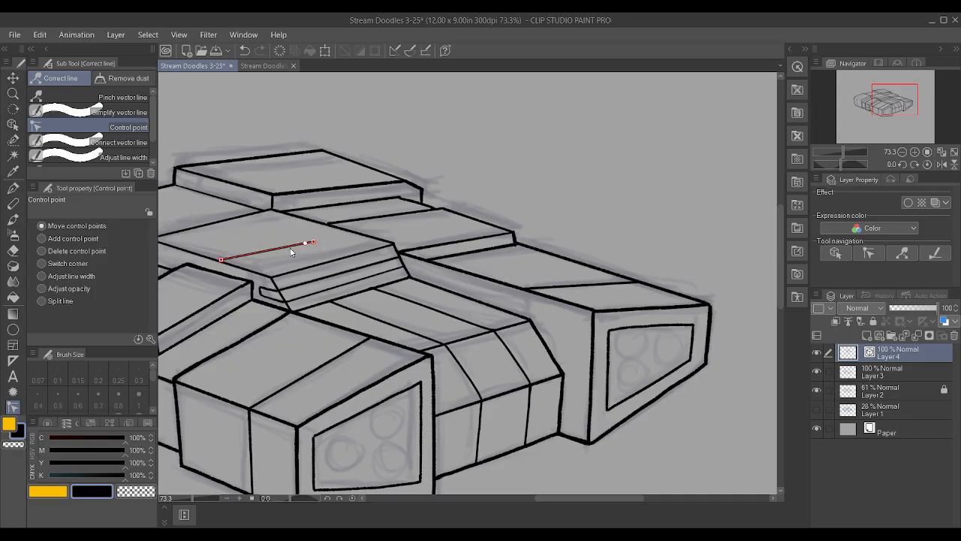
pyautogui.moveTo(309, 246); pyautogui.dragTo(342, 235)
pyautogui.moveTo(225, 262); pyautogui.dragTo(223, 262)
pyautogui.scroll(-2, 446, 238)
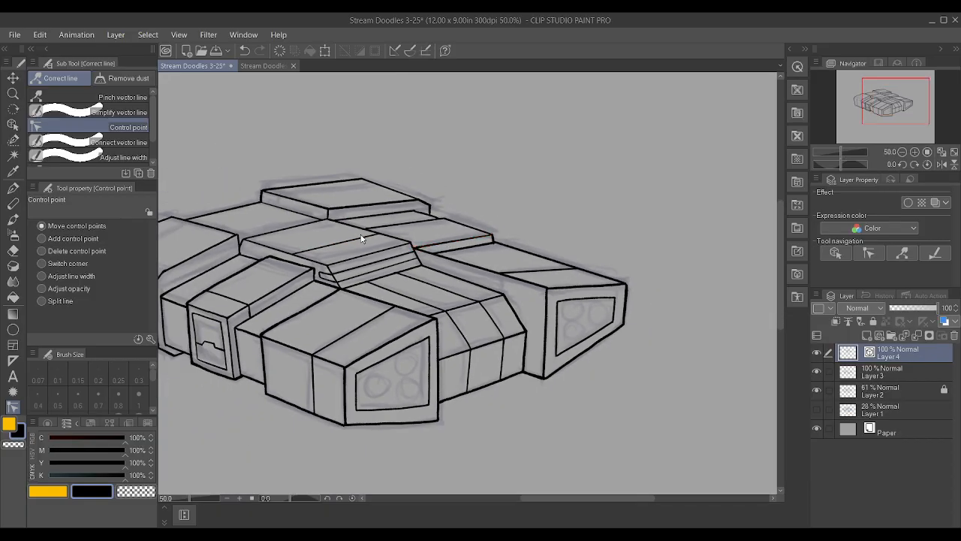
# On Layer 3, ink a short vertical line down the central block's side from the left end of the top panel line
pyautogui.press('p')
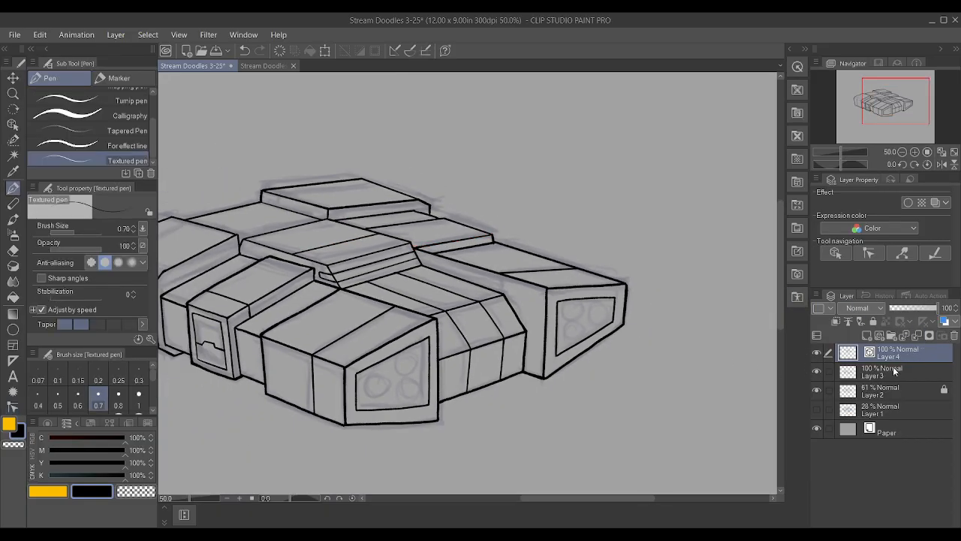
pyautogui.click(887, 371)
pyautogui.scroll(6, 310, 263)
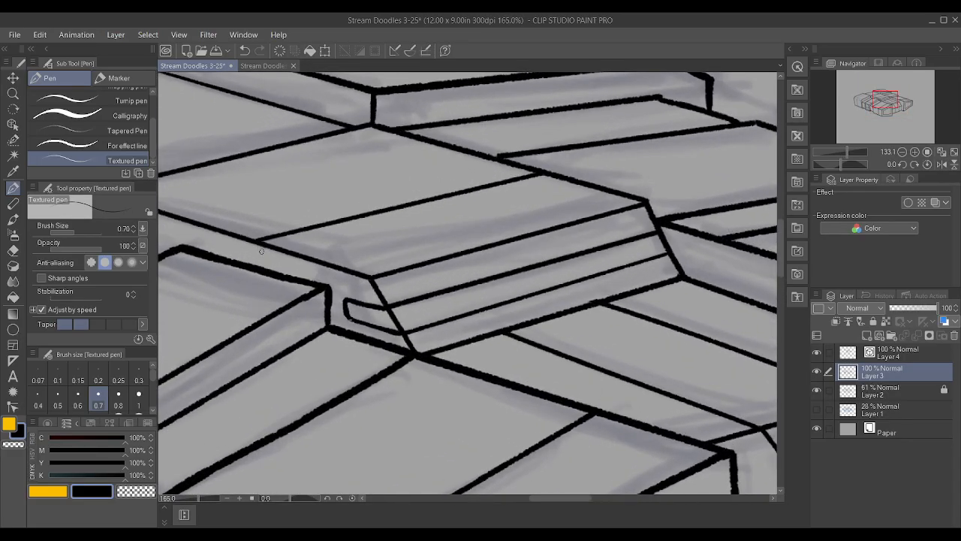
pyautogui.scroll(-4, 259, 267)
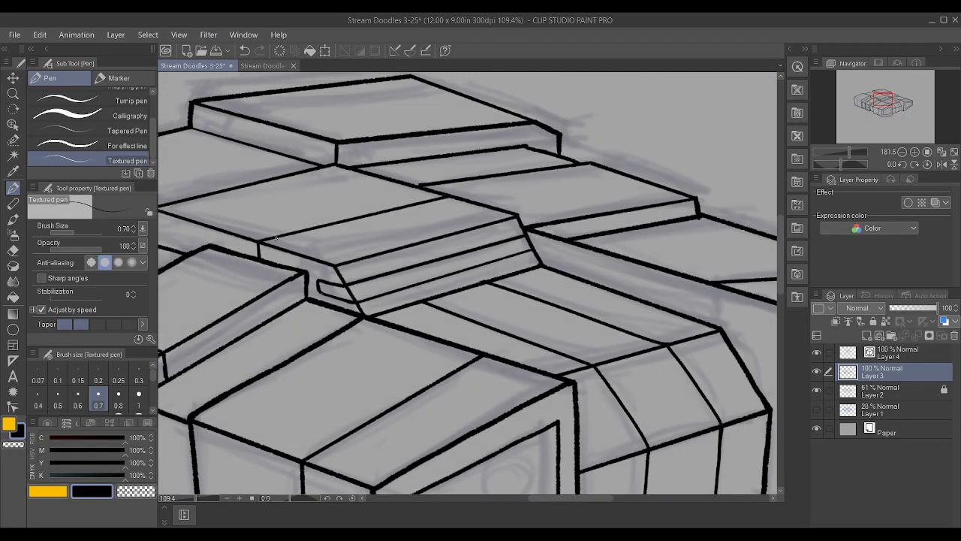
pyautogui.scroll(-3, 493, 132)
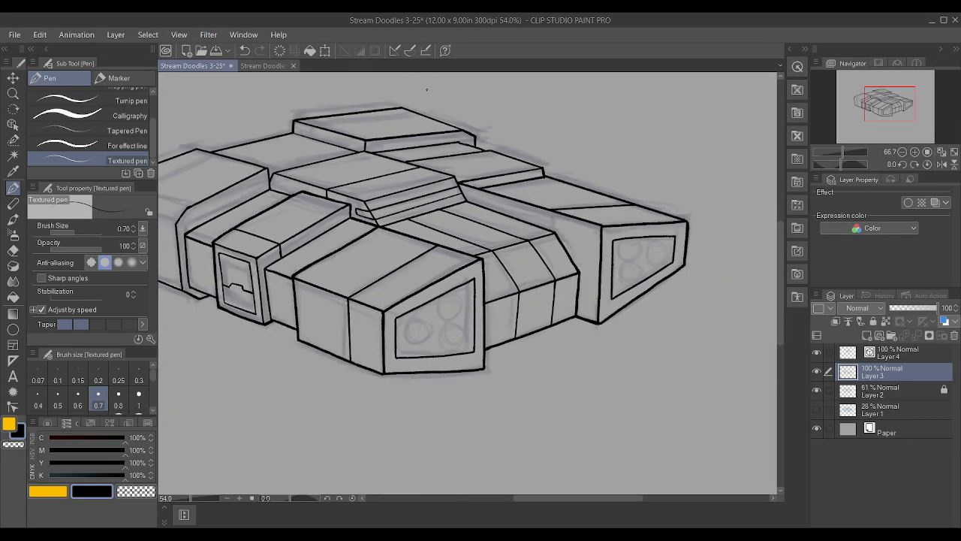
pyautogui.scroll(-1, 494, 208)
pyautogui.scroll(3, 315, 217)
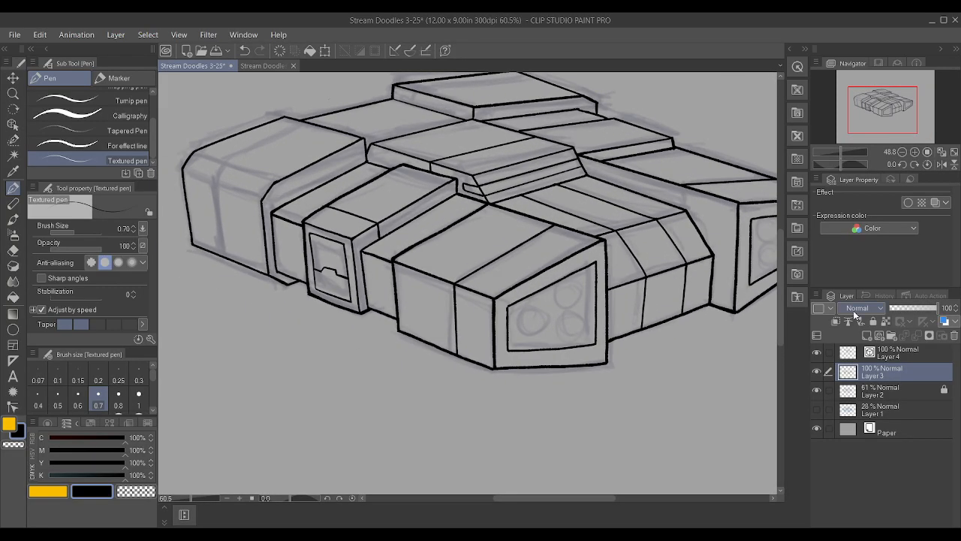
# On Layer 4, ink the upper bevel line across the leftmost block's front and straighten it by removing its intermediate control points
pyautogui.click(935, 356)
pyautogui.scroll(-5, 502, 190)
pyautogui.scroll(4, 273, 162)
pyautogui.scroll(3, 297, 148)
pyautogui.moveTo(367, 191); pyautogui.dragTo(508, 233)
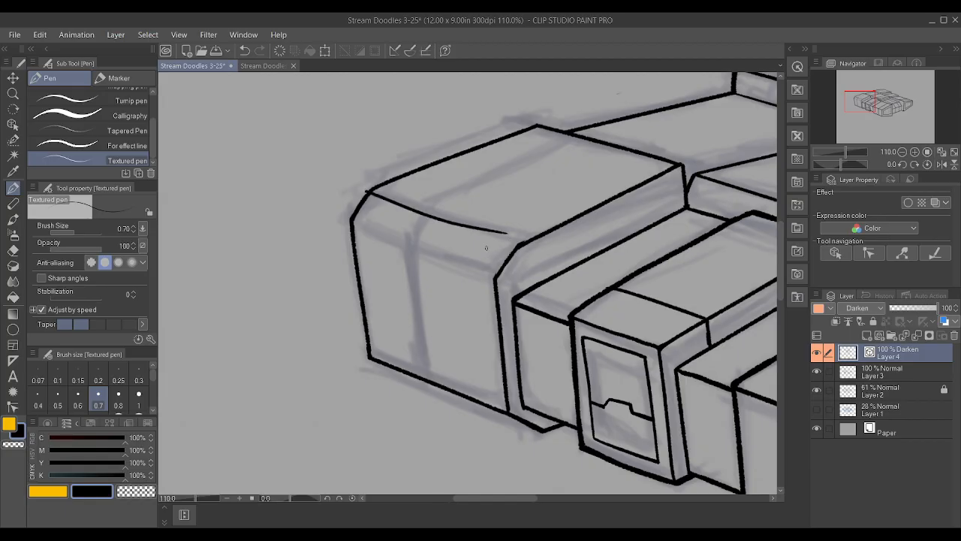
pyautogui.click(13, 407)
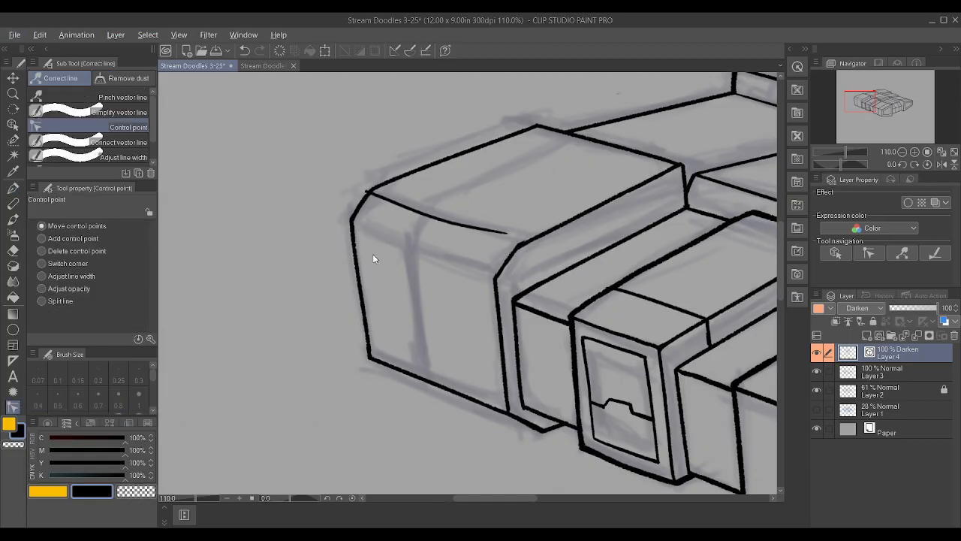
pyautogui.keyDown('alt'); pyautogui.click(378, 196); pyautogui.keyUp('alt')
pyautogui.keyDown('alt'); pyautogui.click(405, 206); pyautogui.keyUp('alt')
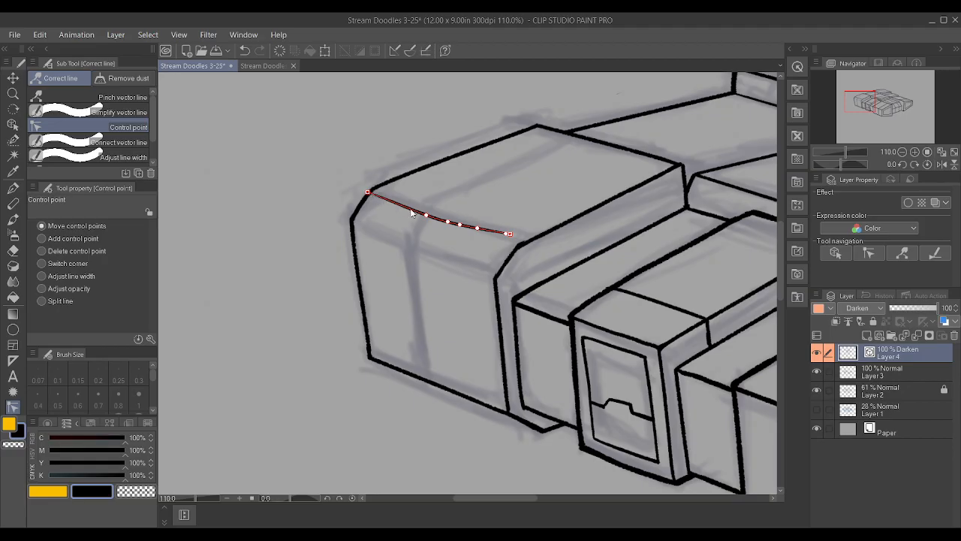
pyautogui.keyDown('alt'); pyautogui.click(447, 222); pyautogui.keyUp('alt')
pyautogui.keyDown('alt'); pyautogui.click(477, 227); pyautogui.keyUp('alt')
# Fit the upper bevel line's ends to the leftmost block's corners, thicken its thin left part, and clear Layer 4's orange palette color
pyautogui.moveTo(509, 237); pyautogui.dragTo(517, 244)
pyautogui.moveTo(373, 198); pyautogui.dragTo(374, 203)
pyautogui.moveTo(523, 247); pyautogui.dragTo(557, 253)
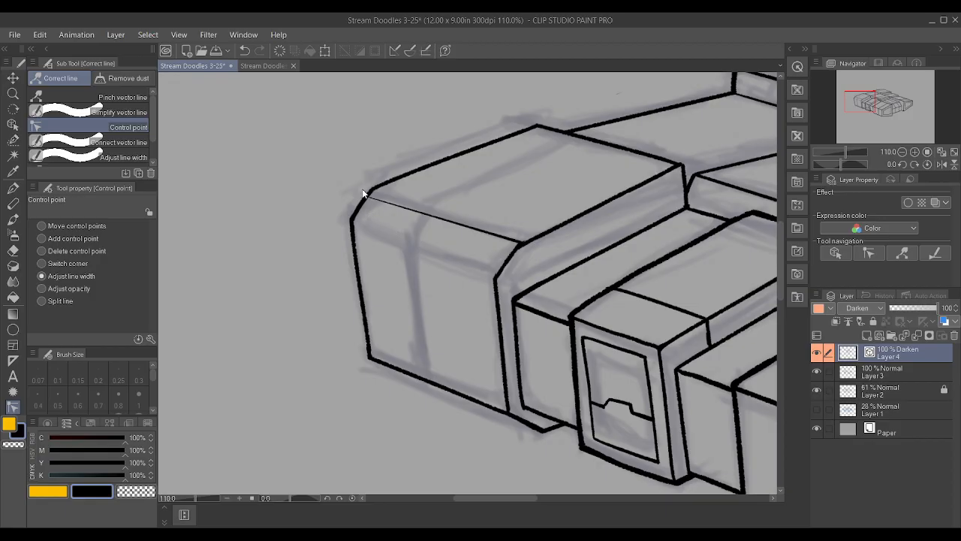
pyautogui.moveTo(369, 196); pyautogui.dragTo(410, 206)
pyautogui.moveTo(368, 196); pyautogui.dragTo(379, 190)
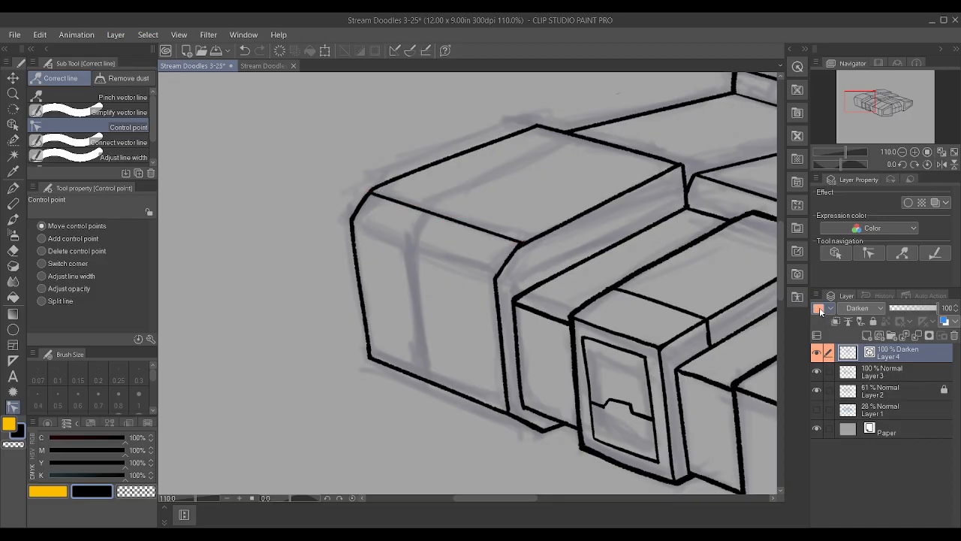
pyautogui.click(851, 321)
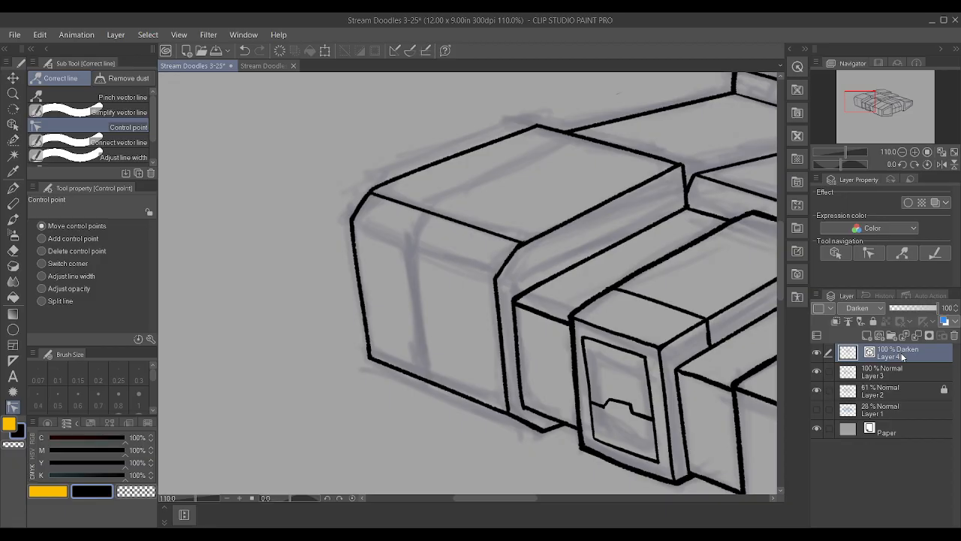
pyautogui.click(902, 366)
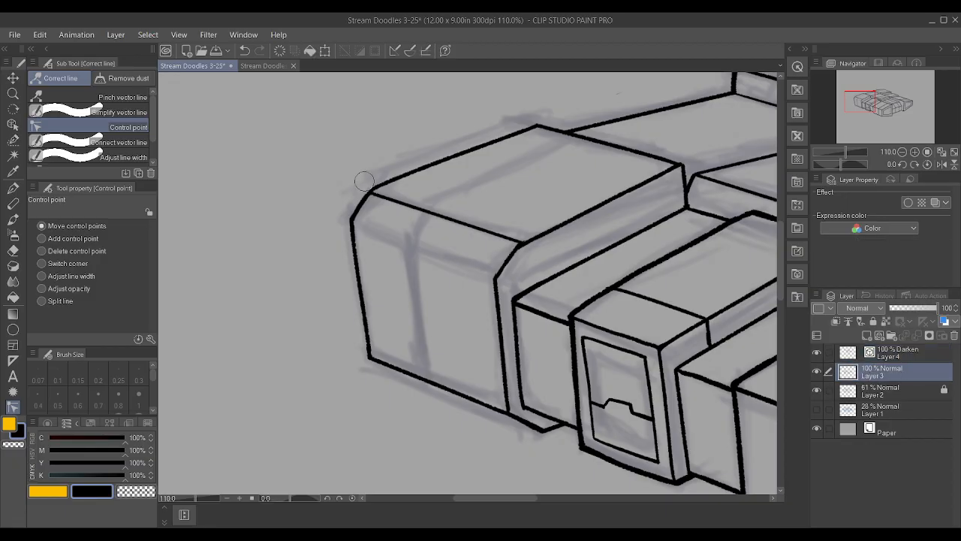
pyautogui.scroll(-3, 344, 152)
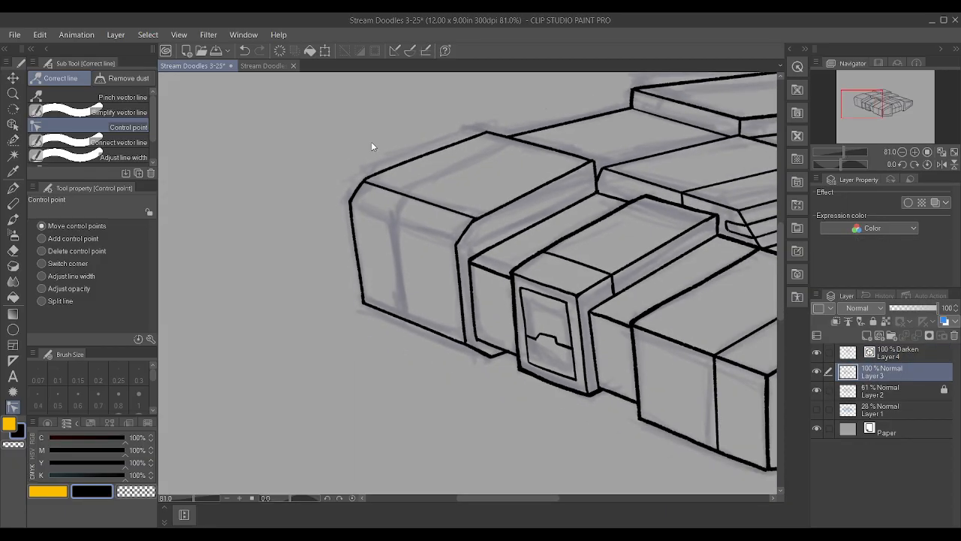
pyautogui.click(896, 356)
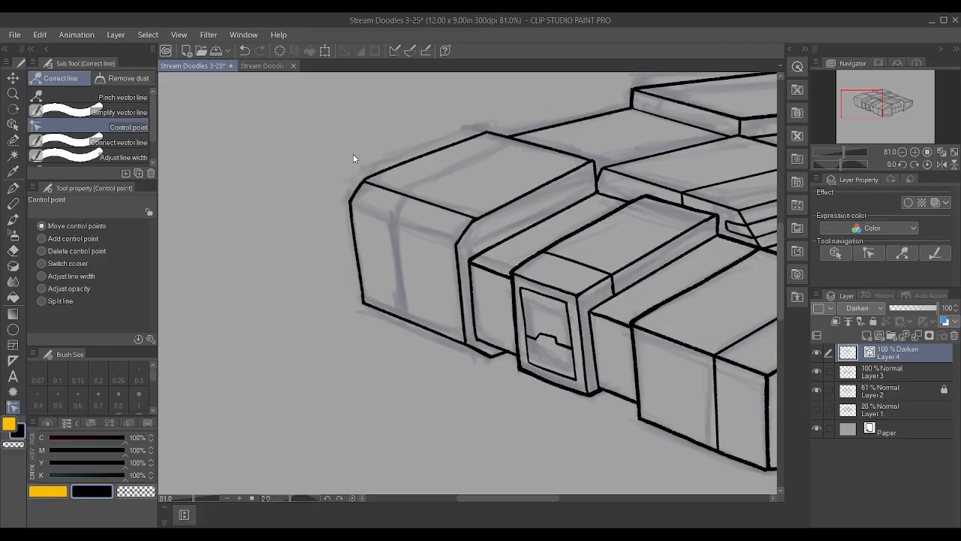
pyautogui.press('p')
pyautogui.moveTo(353, 204); pyautogui.dragTo(449, 242)
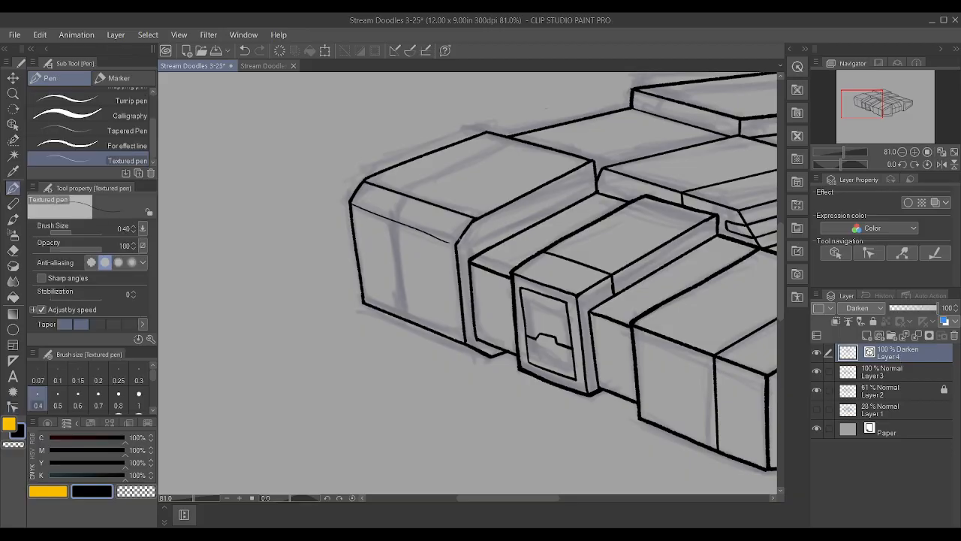
pyautogui.hotkey('ctrl', 'z')
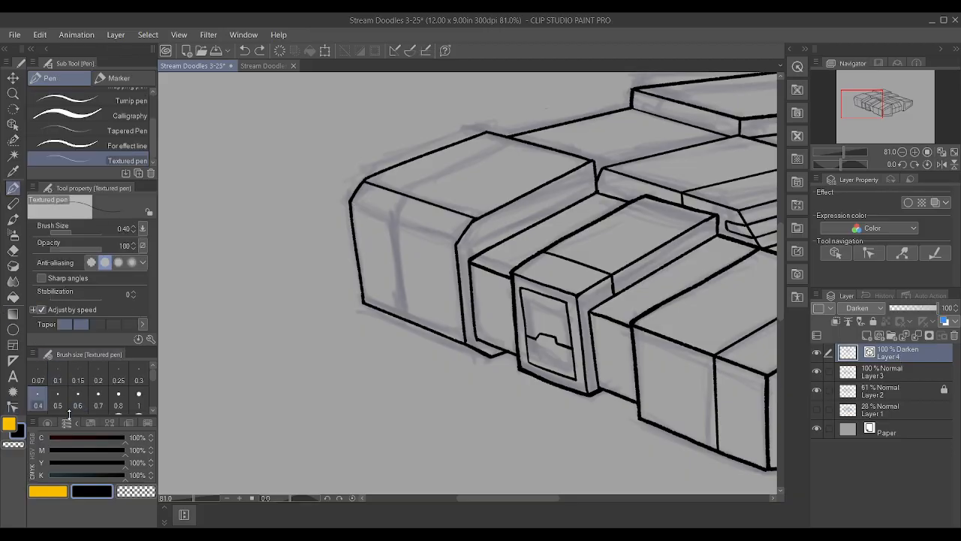
pyautogui.click(138, 393)
pyautogui.scroll(2, 529, 245)
pyautogui.moveTo(310, 197); pyautogui.dragTo(407, 230)
pyautogui.hotkey('ctrl', 'z')
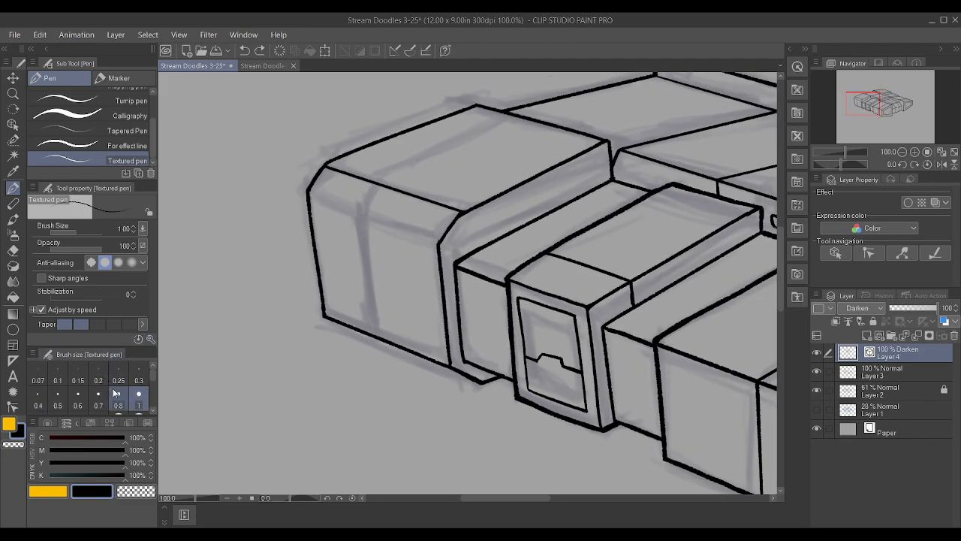
# Ink the lower bevel line across the leftmost block's front at brush size 0.8, straighten it, extend it to both edges, and even its width
pyautogui.click(118, 393)
pyautogui.moveTo(309, 199); pyautogui.dragTo(406, 243)
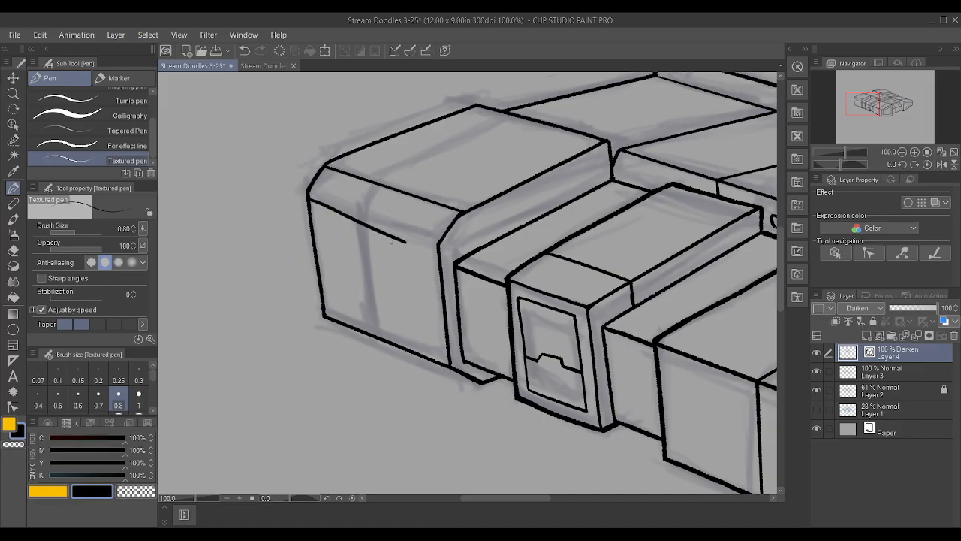
pyautogui.click(13, 406)
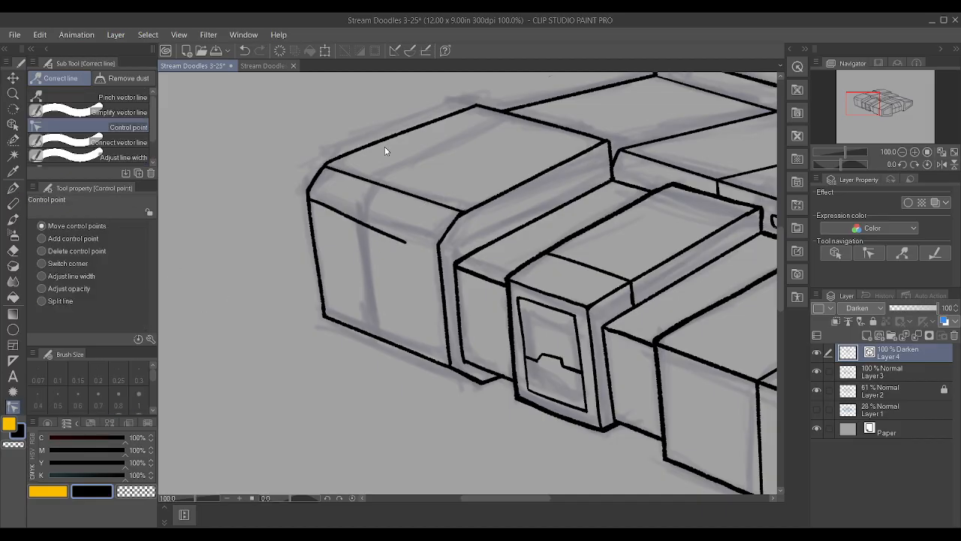
pyautogui.moveTo(323, 213)
pyautogui.keyDown('alt'); pyautogui.click(377, 231); pyautogui.keyUp('alt')
pyautogui.keyDown('alt'); pyautogui.click(350, 219); pyautogui.keyUp('alt')
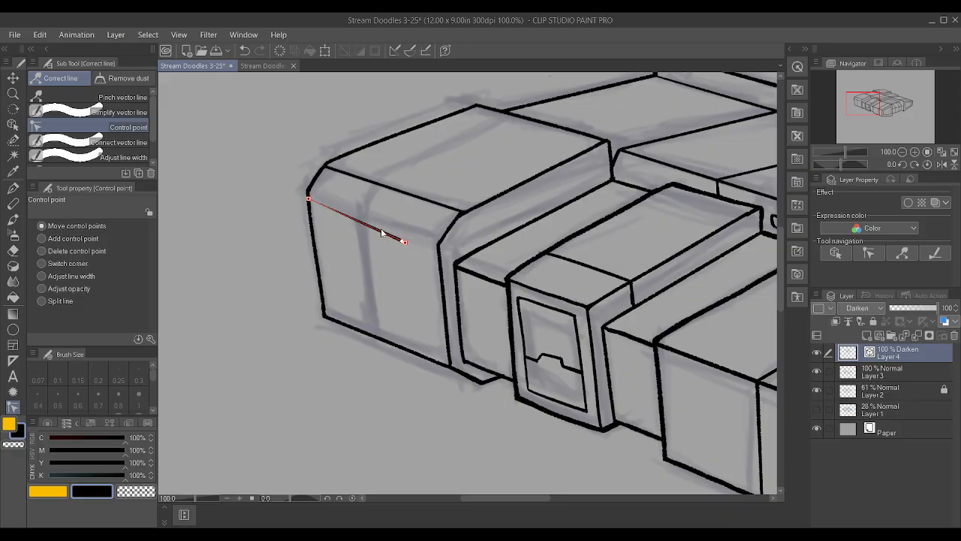
pyautogui.moveTo(403, 242); pyautogui.dragTo(437, 246)
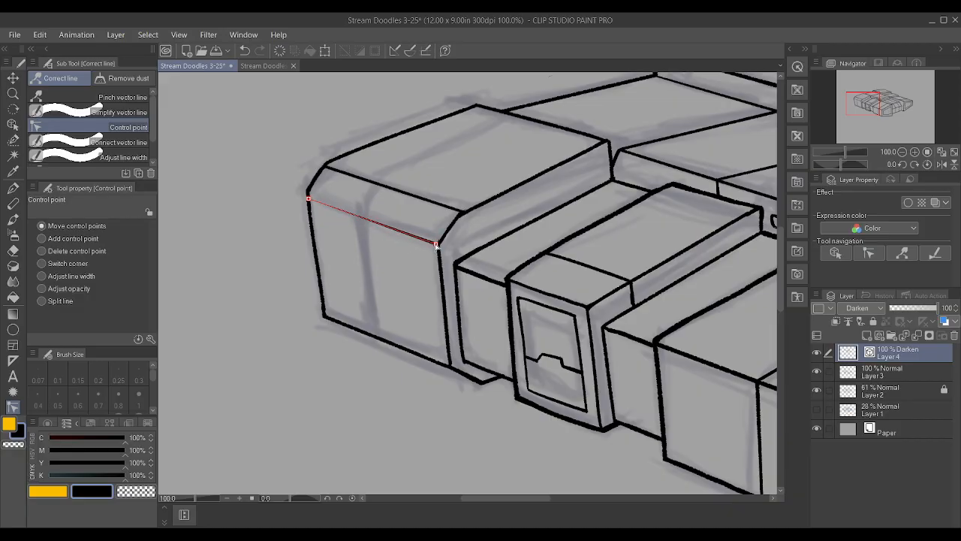
pyautogui.moveTo(308, 199); pyautogui.dragTo(308, 198)
pyautogui.moveTo(308, 200); pyautogui.dragTo(364, 211)
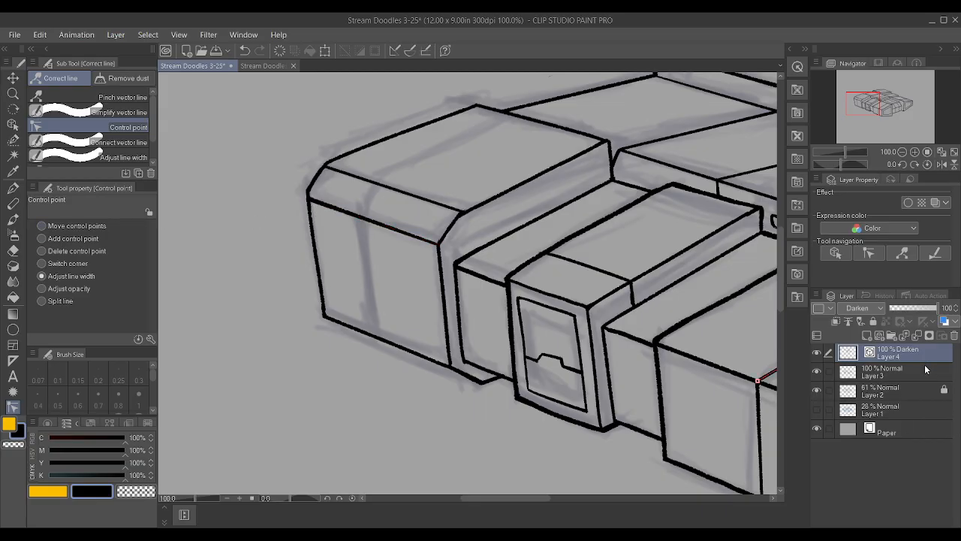
# On Layer 3, erase and redraw the bevel's left corner edge, and ink a short panel line across the bevel strip
pyautogui.click(923, 372)
pyautogui.scroll(3, 355, 136)
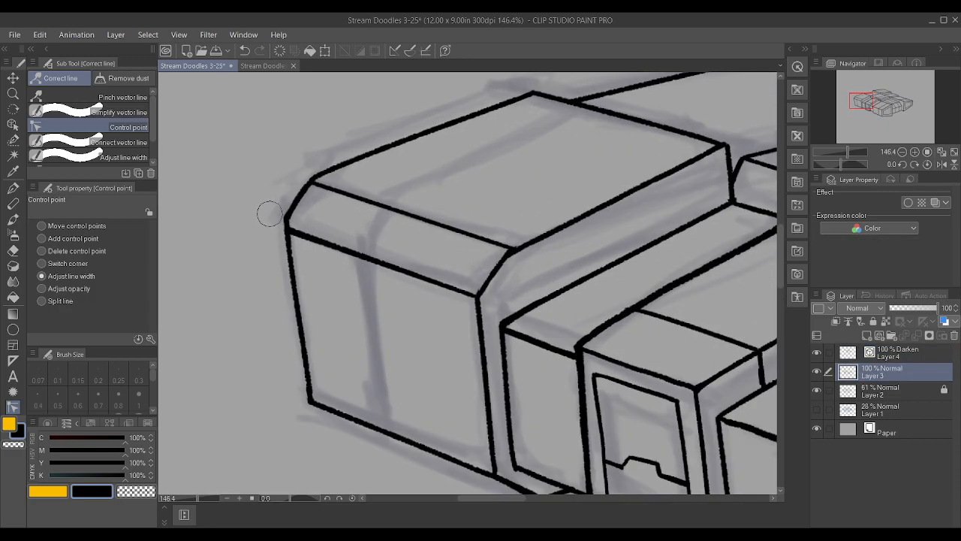
pyautogui.moveTo(288, 210); pyautogui.dragTo(293, 173)
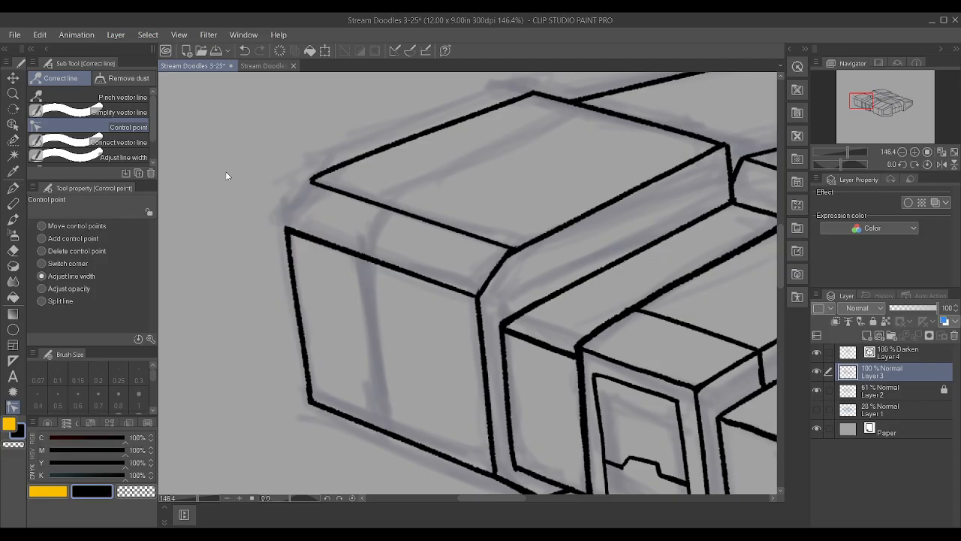
pyautogui.press('p')
pyautogui.moveTo(286, 224); pyautogui.dragTo(310, 181)
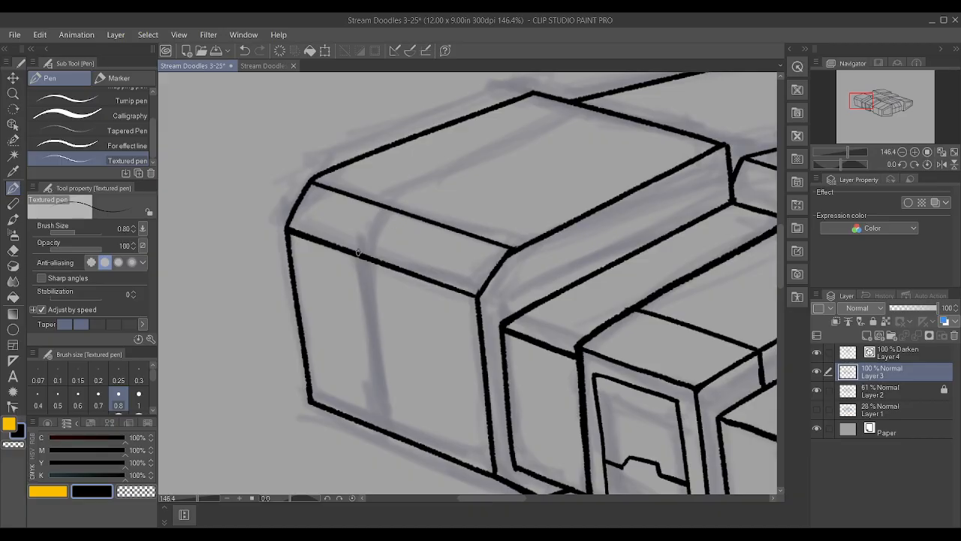
pyautogui.moveTo(362, 235); pyautogui.dragTo(380, 202)
pyautogui.moveTo(377, 428); pyautogui.dragTo(364, 325)
pyautogui.hotkey('ctrl', 'z')
pyautogui.moveTo(355, 257); pyautogui.dragTo(398, 426)
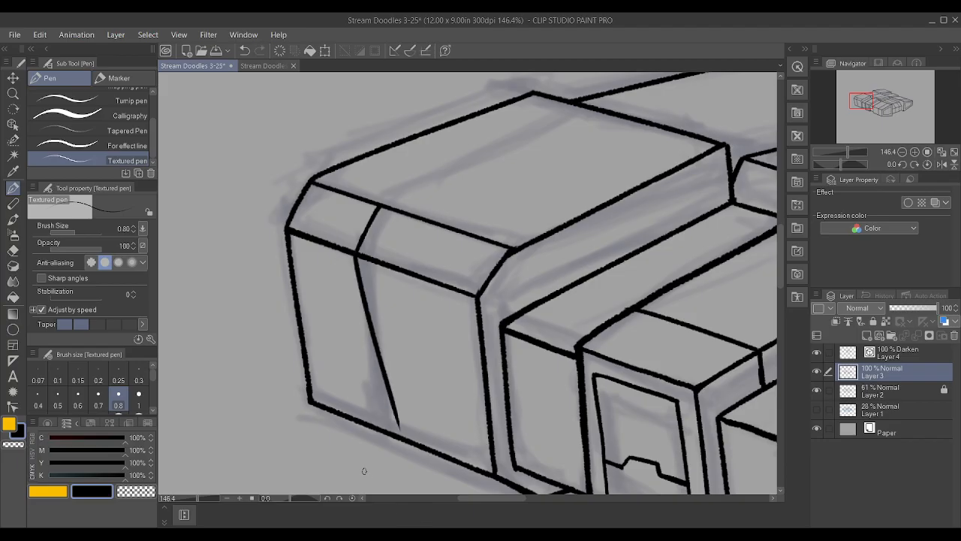
pyautogui.hotkey('ctrl', 'z')
pyautogui.moveTo(357, 255); pyautogui.dragTo(396, 478)
pyautogui.scroll(-3, 382, 482)
pyautogui.scroll(3, 379, 464)
pyautogui.hotkey('ctrl', 'z')
pyautogui.scroll(2, 379, 459)
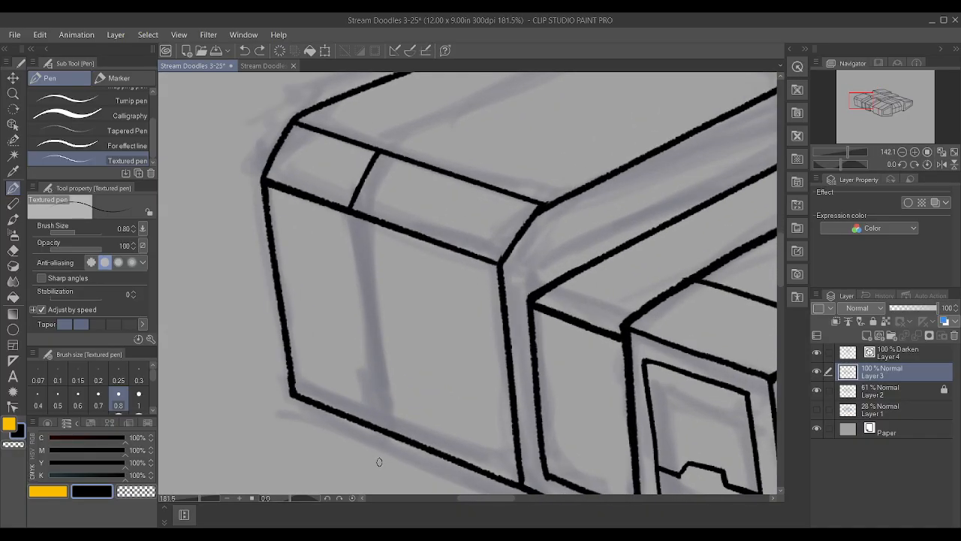
pyautogui.moveTo(348, 211); pyautogui.dragTo(389, 450)
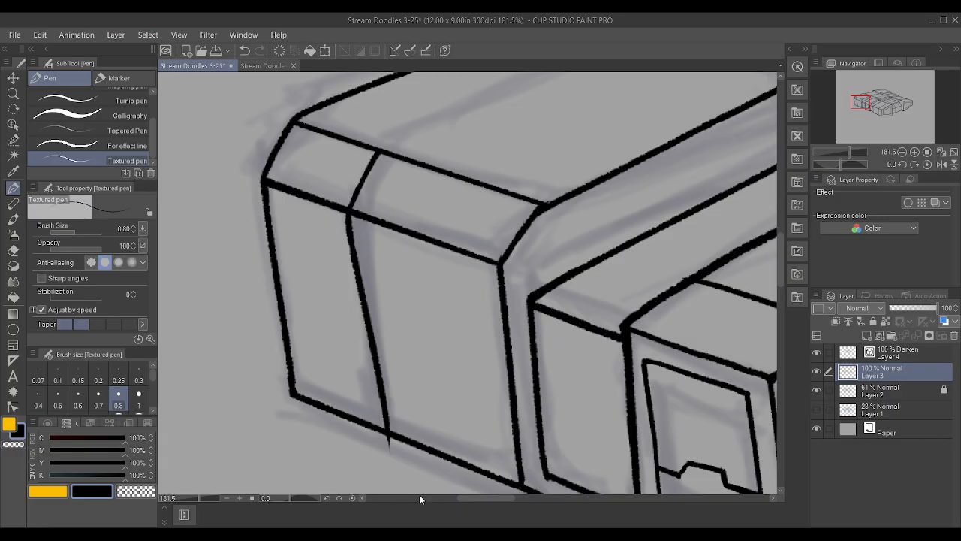
pyautogui.press('^')
pyautogui.press('^')
pyautogui.press('^')
pyautogui.hotkey('ctrl', 'z')
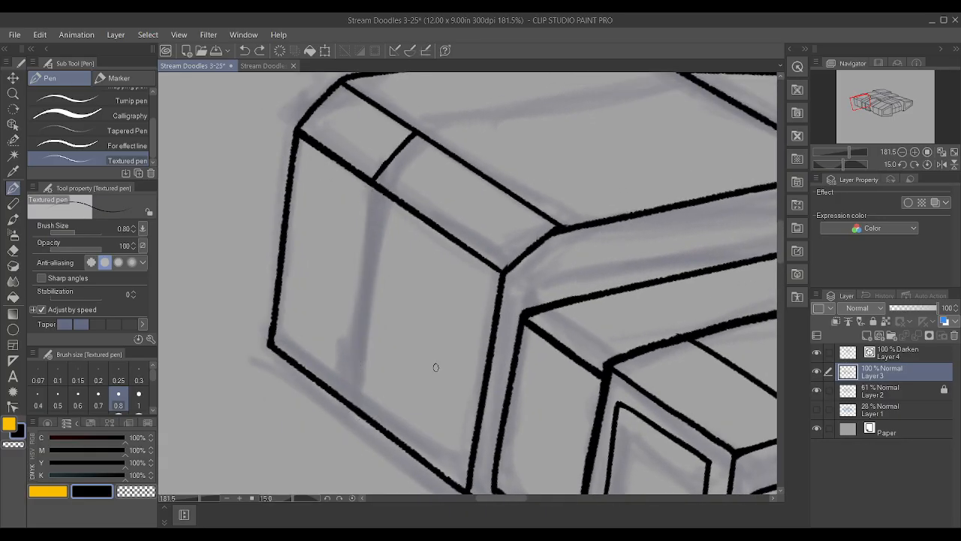
pyautogui.hotkey('ctrl', 'y')
pyautogui.hotkey('ctrl', 'z')
pyautogui.press('-')
pyautogui.press('-')
pyautogui.press('-')
pyautogui.press('-')
pyautogui.press('-')
pyautogui.scroll(1, 315, 233)
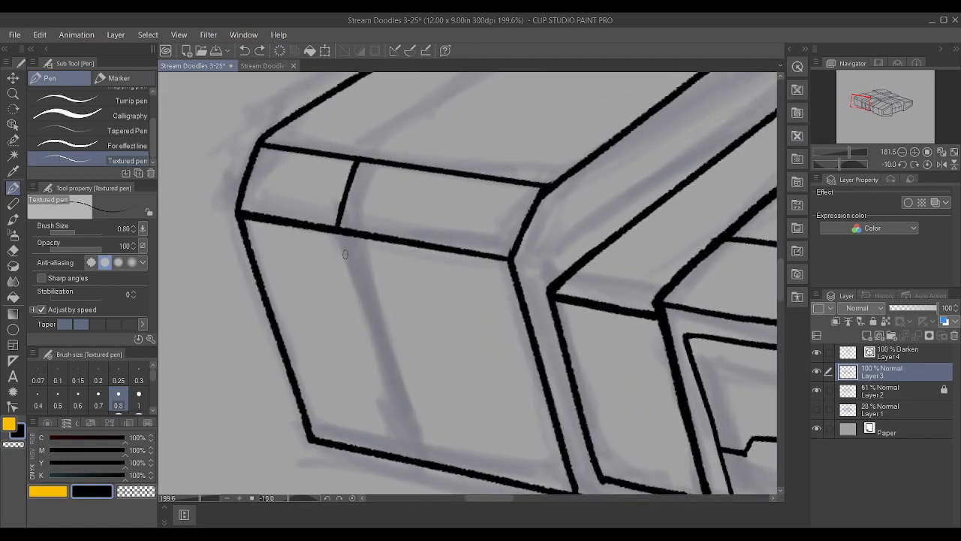
pyautogui.moveTo(393, 456); pyautogui.dragTo(335, 234)
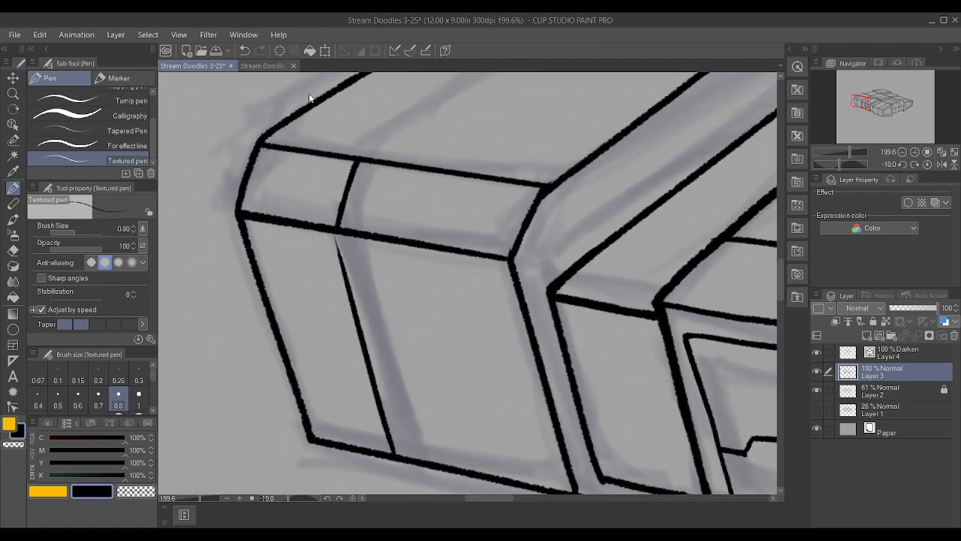
pyautogui.hotkey('ctrl', 'z')
pyautogui.moveTo(335, 233); pyautogui.dragTo(406, 435)
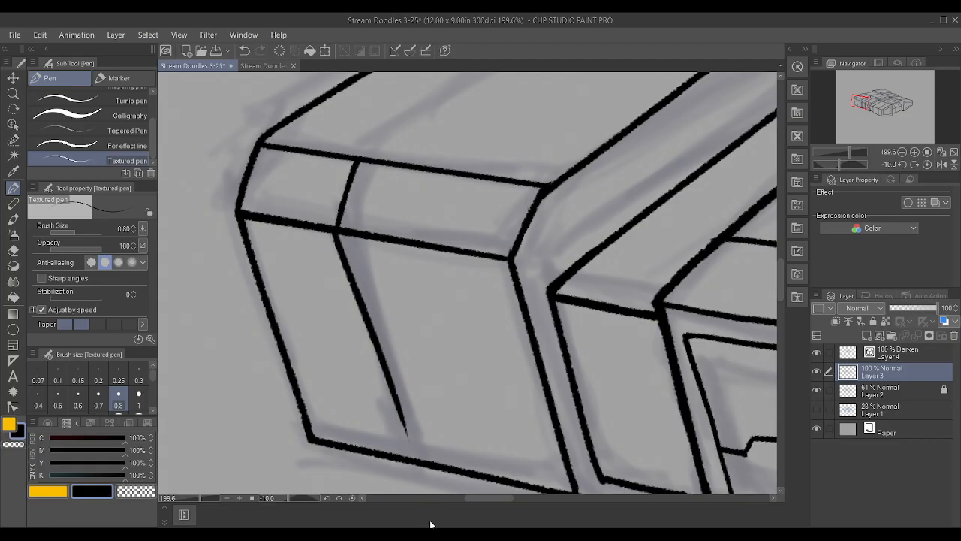
pyautogui.hotkey('ctrl', 'z')
# Ink the panel line down the leftmost block's front face, from the bevel's dividing line to the lower edge, at brush size 0.7
pyautogui.click(100, 403)
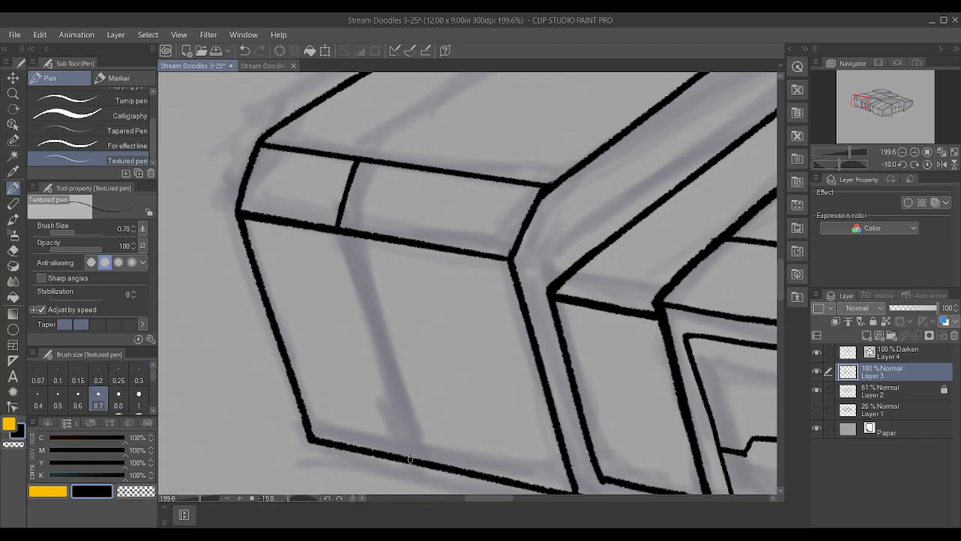
pyautogui.moveTo(410, 459); pyautogui.dragTo(339, 231)
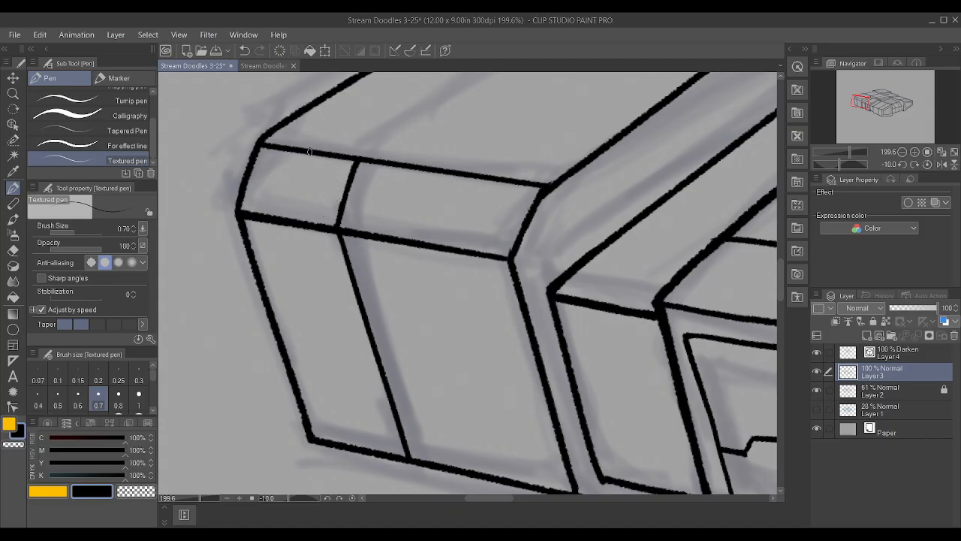
# On Layer 4, ink a panel line along the leftmost block's top face and fit its ends to the bevel line and rear edge
pyautogui.scroll(-10, 591, 291)
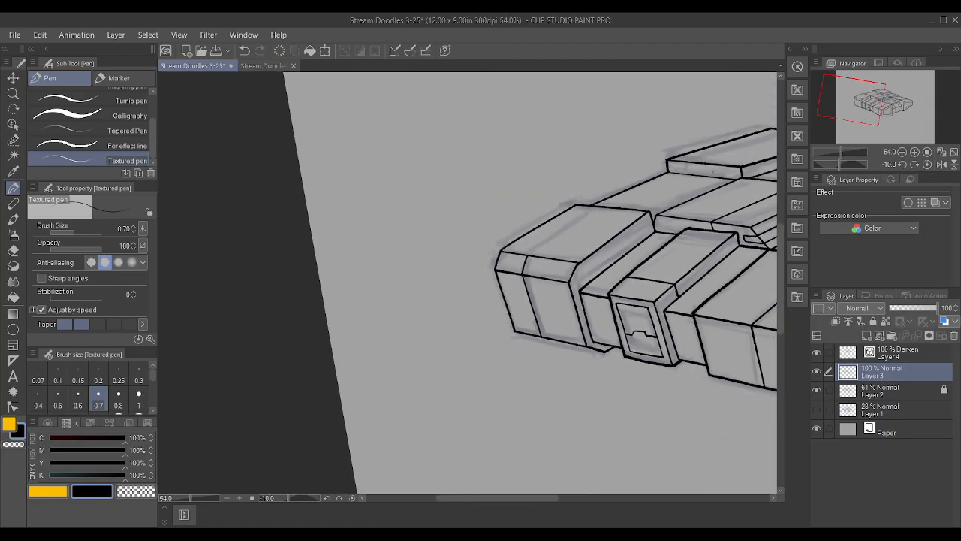
pyautogui.scroll(2, 764, 152)
pyautogui.hotkey('shift', '6')
pyautogui.hotkey('shift', '6')
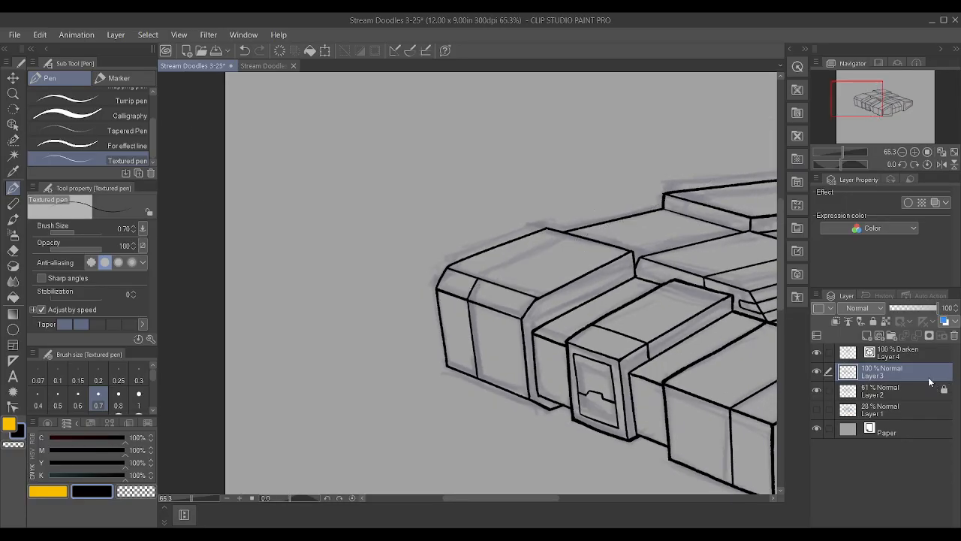
pyautogui.click(931, 353)
pyautogui.scroll(2, 659, 208)
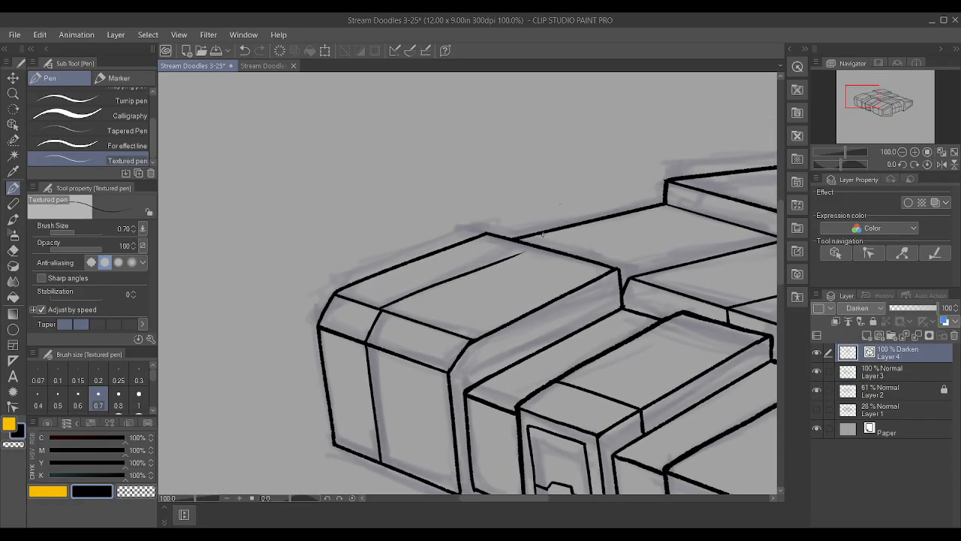
pyautogui.click(13, 406)
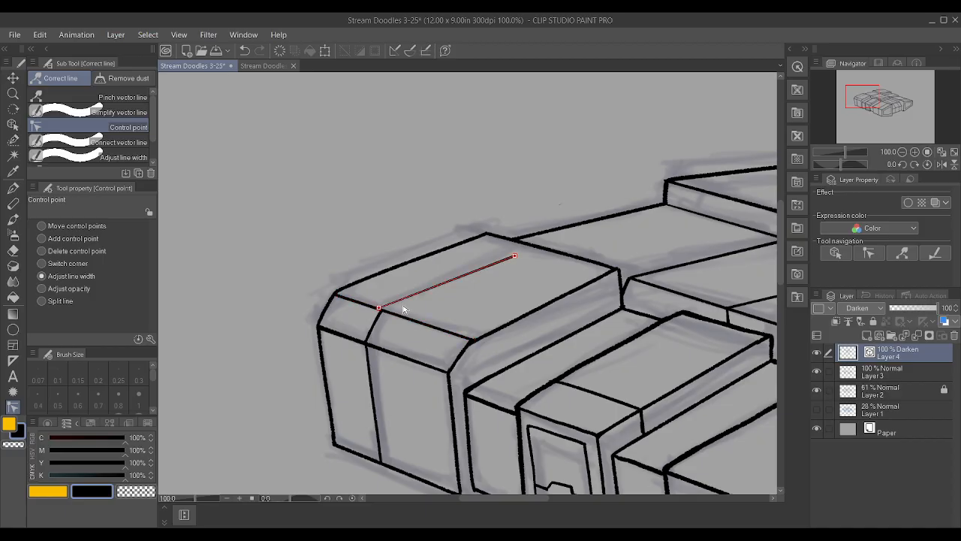
pyautogui.click(41, 226)
pyautogui.moveTo(379, 308); pyautogui.dragTo(383, 311)
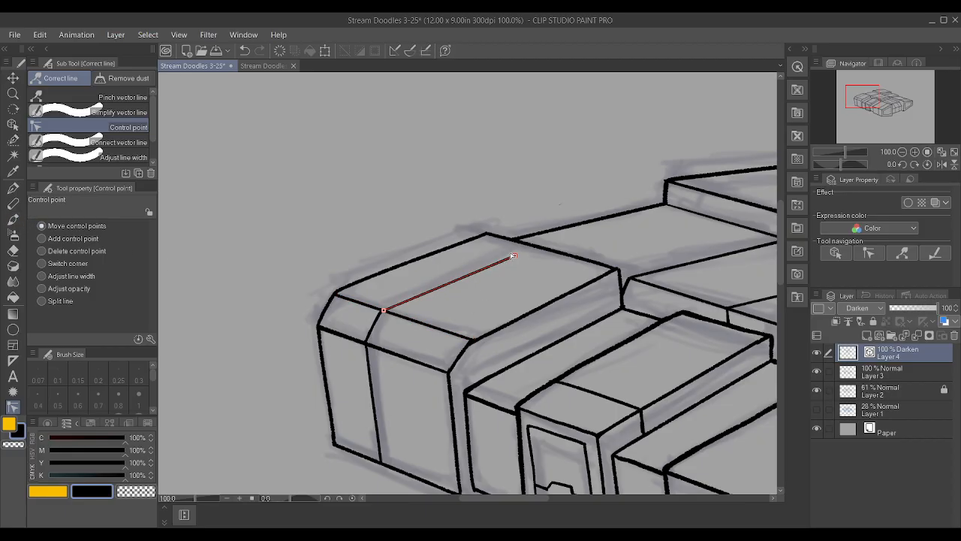
pyautogui.moveTo(519, 244); pyautogui.dragTo(537, 248)
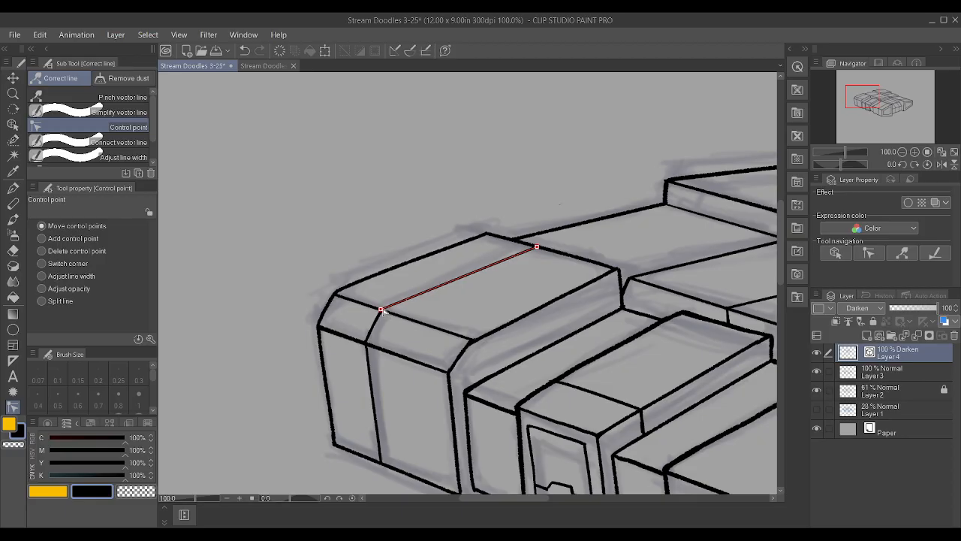
# Inspect the inked line work over the whole form and up close around the end panels and rear plane
pyautogui.scroll(-5, 382, 311)
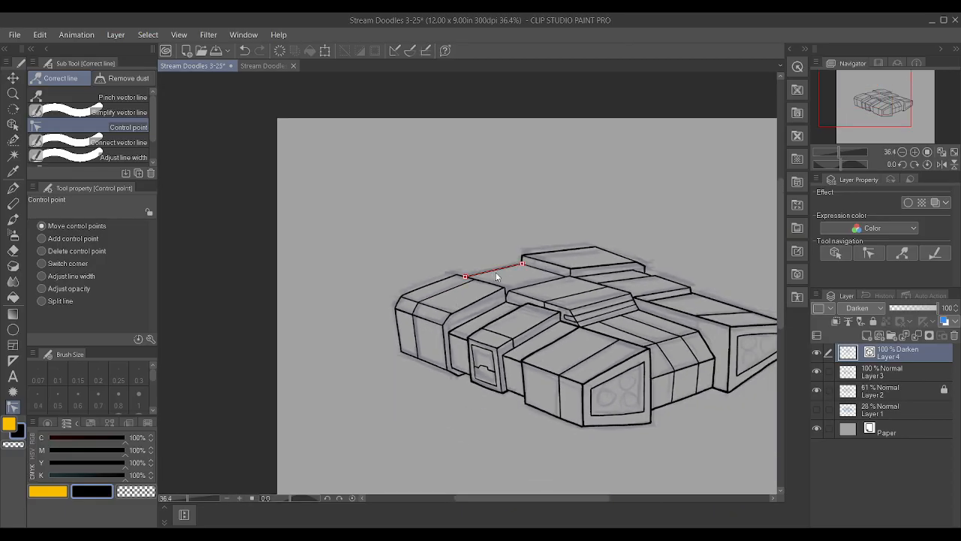
pyautogui.scroll(3, 481, 286)
pyautogui.scroll(1, 475, 292)
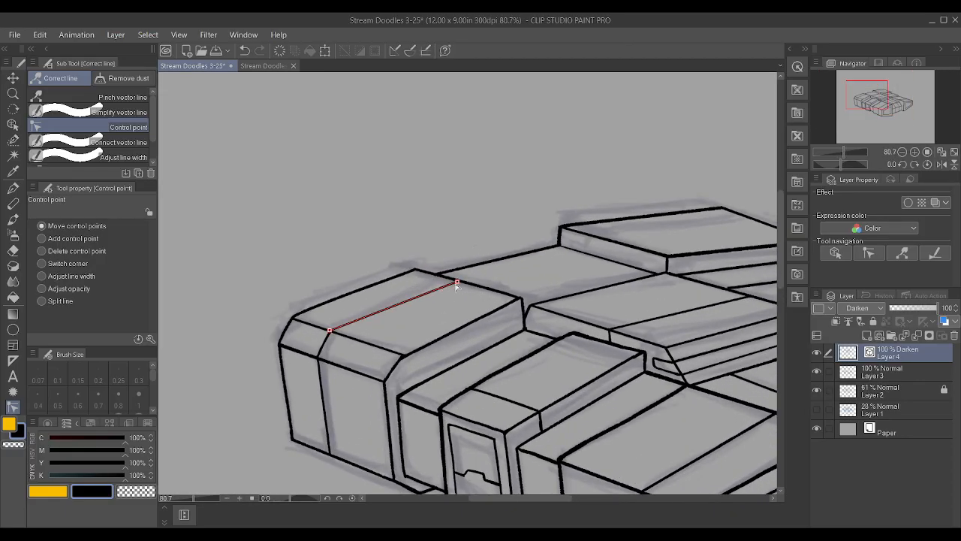
pyautogui.scroll(-4, 455, 283)
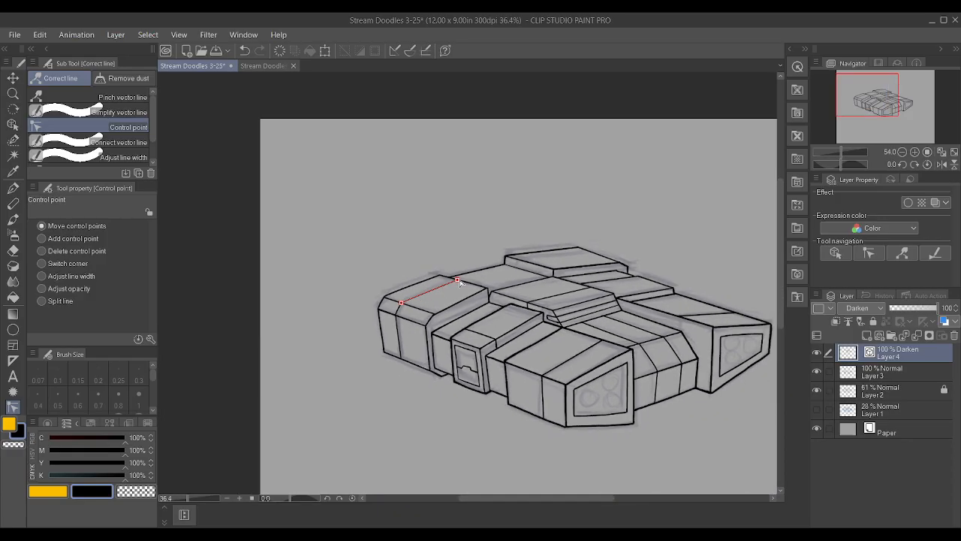
pyautogui.scroll(-1, 681, 350)
pyautogui.scroll(4, 700, 363)
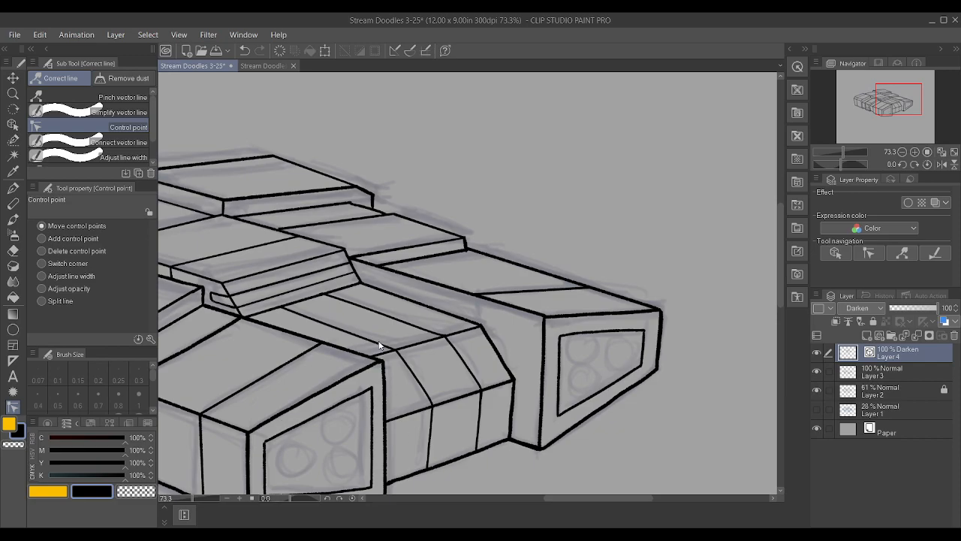
pyautogui.scroll(-2, 683, 294)
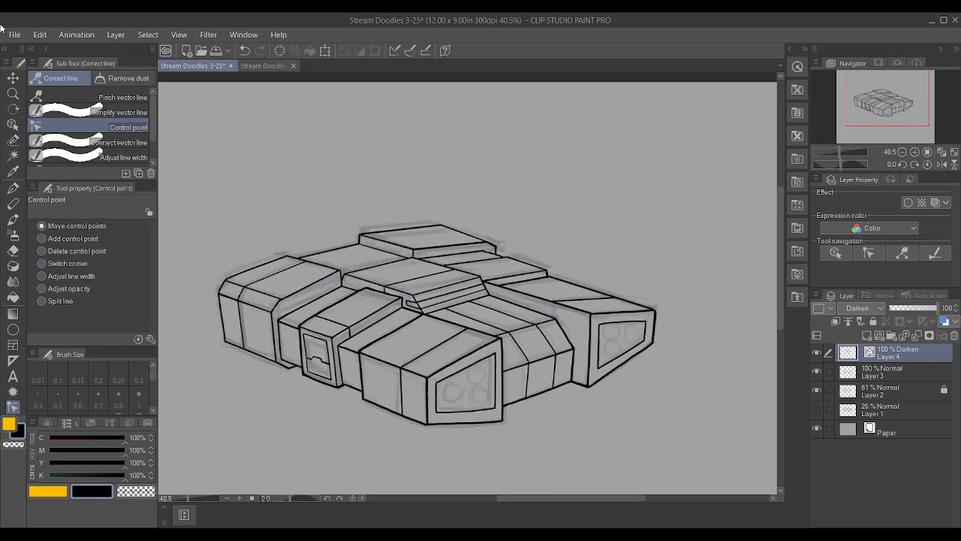
pyautogui.scroll(3, 337, 291)
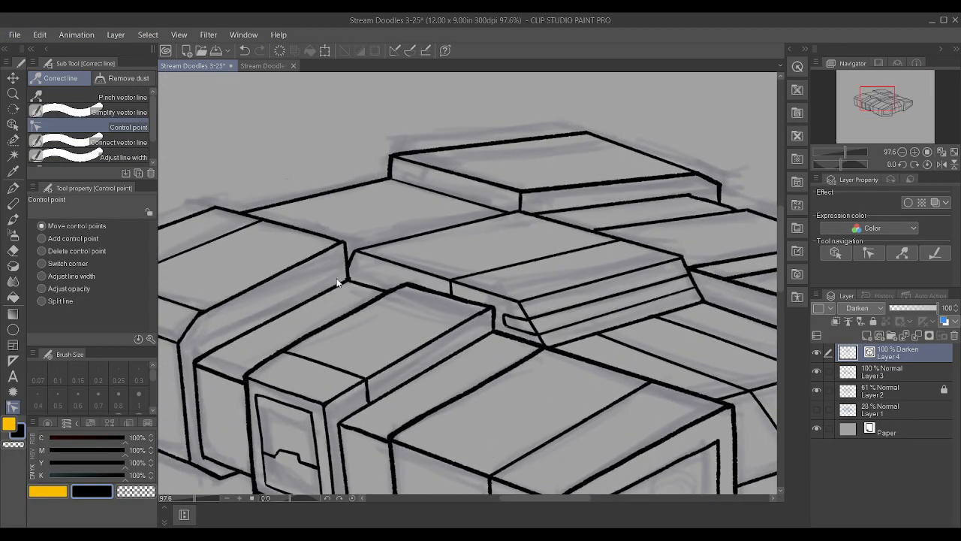
pyautogui.scroll(1, 343, 278)
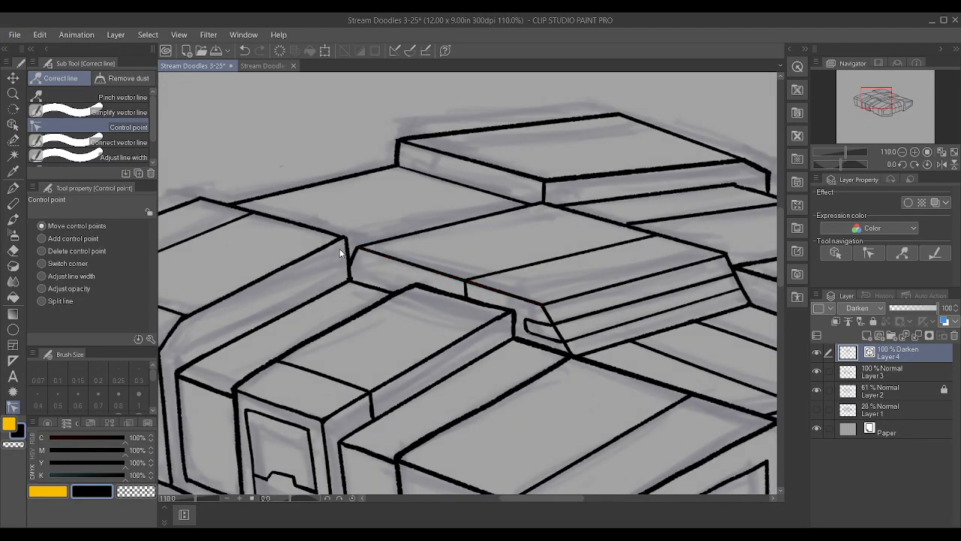
pyautogui.click(913, 376)
pyautogui.press('p')
pyautogui.scroll(2, 331, 263)
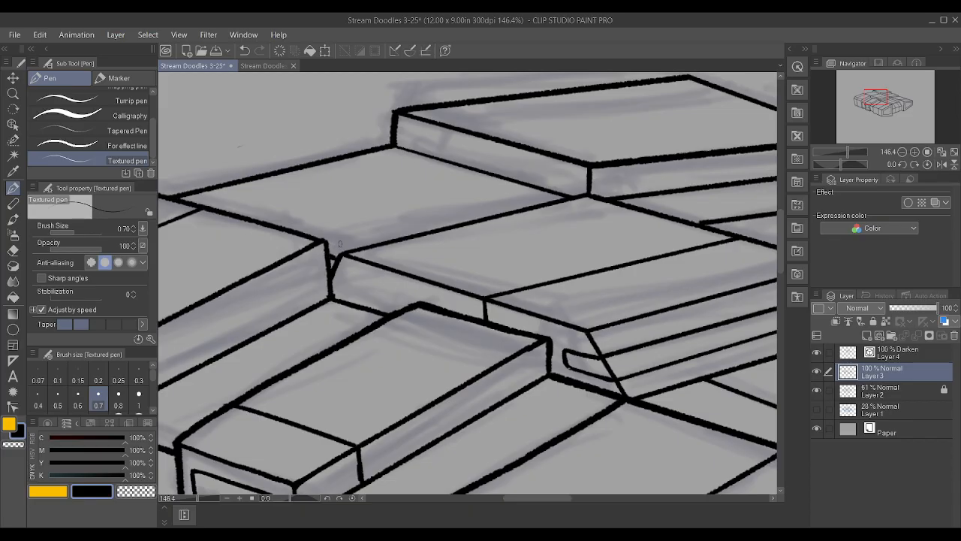
pyautogui.hotkey('ctrl', 'z')
pyautogui.moveTo(240, 216); pyautogui.dragTo(428, 156)
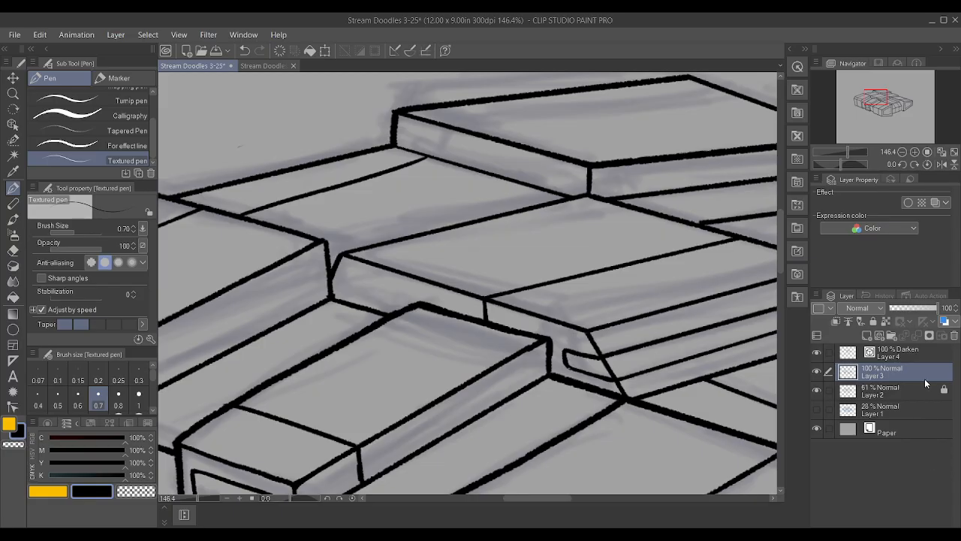
pyautogui.hotkey('ctrl', 'z')
# On Layer 4, ink a size 0.7 panel line across the flat plane behind the leftmost block and remove its middle control points
pyautogui.click(910, 358)
pyautogui.moveTo(257, 219); pyautogui.dragTo(434, 159)
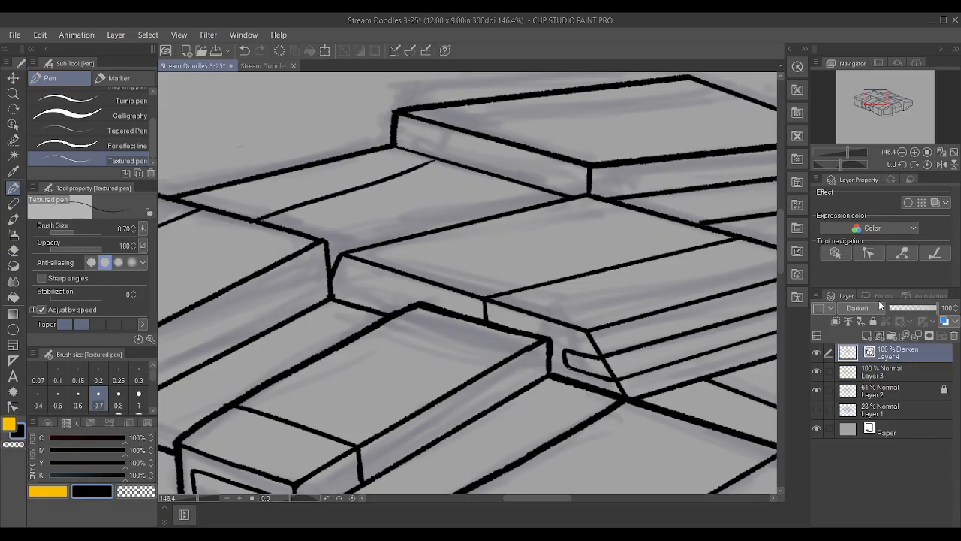
pyautogui.click(13, 406)
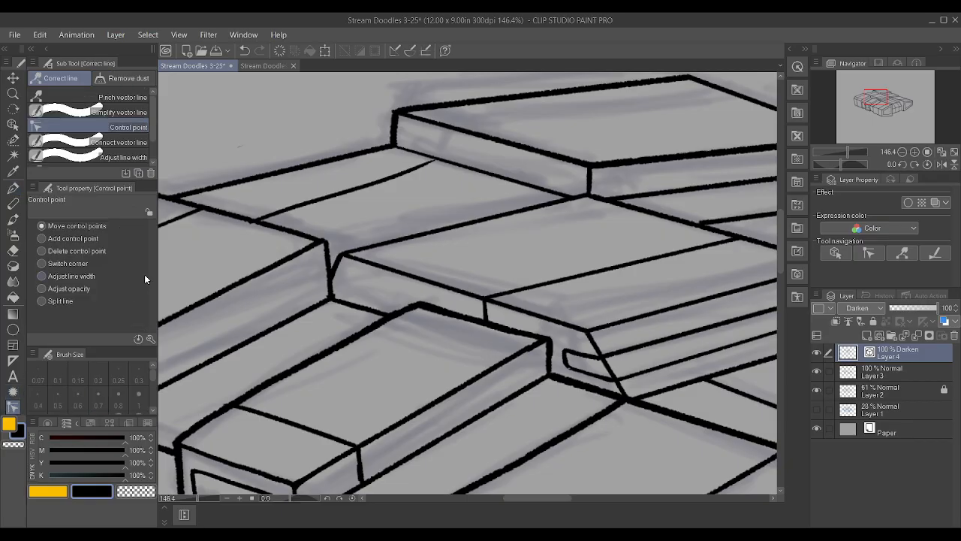
pyautogui.keyDown('alt'); pyautogui.click(254, 221); pyautogui.keyUp('alt')
pyautogui.keyDown('alt'); pyautogui.click(250, 222); pyautogui.keyUp('alt')
pyautogui.keyDown('alt'); pyautogui.click(281, 211); pyautogui.keyUp('alt')
pyautogui.keyDown('alt'); pyautogui.click(304, 203); pyautogui.keyUp('alt')
pyautogui.keyDown('alt'); pyautogui.click(352, 189); pyautogui.keyUp('alt')
pyautogui.keyDown('alt'); pyautogui.click(379, 181); pyautogui.keyUp('alt')
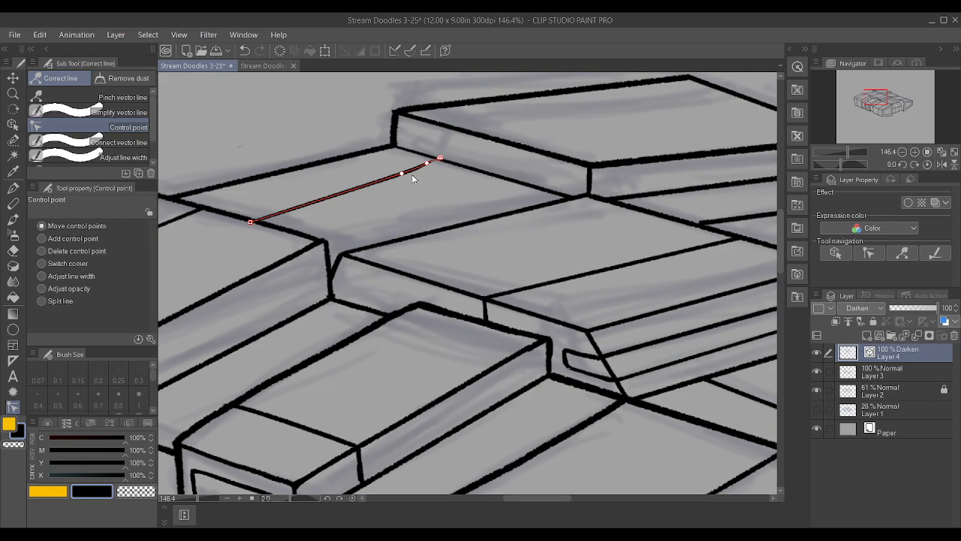
# Straighten the rear plane's panel line at its far end and fit both ends to the plane's edges
pyautogui.keyDown('alt'); pyautogui.click(440, 159); pyautogui.keyUp('alt')
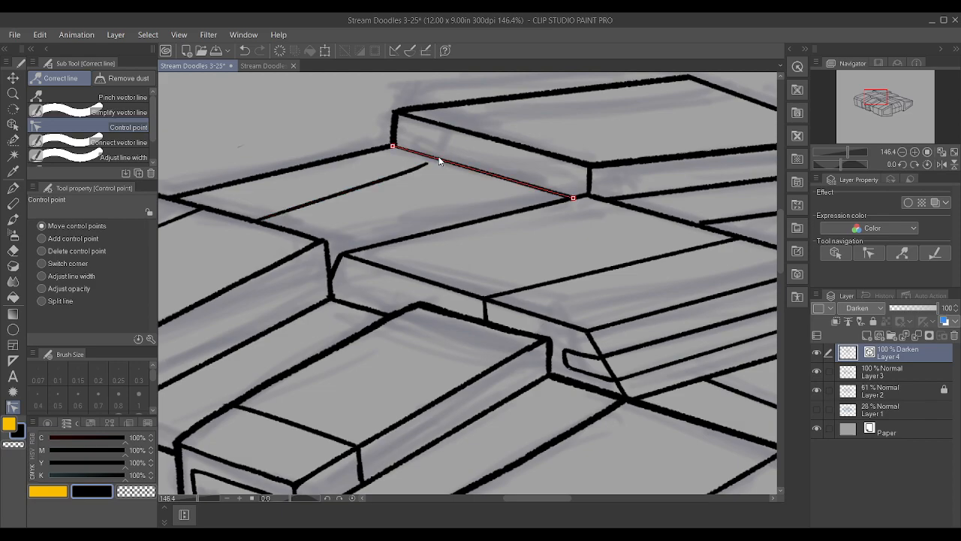
pyautogui.keyDown('alt'); pyautogui.click(403, 173); pyautogui.keyUp('alt')
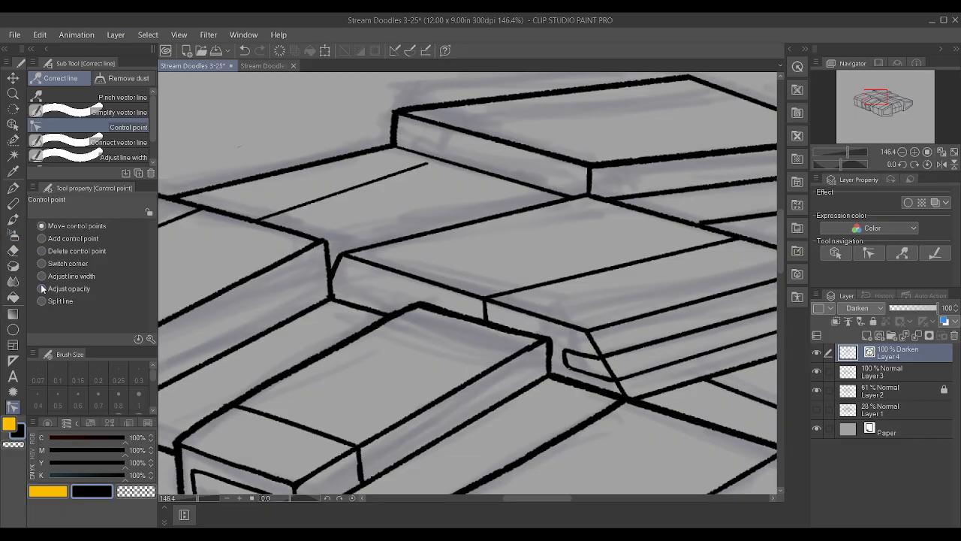
pyautogui.moveTo(425, 164); pyautogui.dragTo(462, 167)
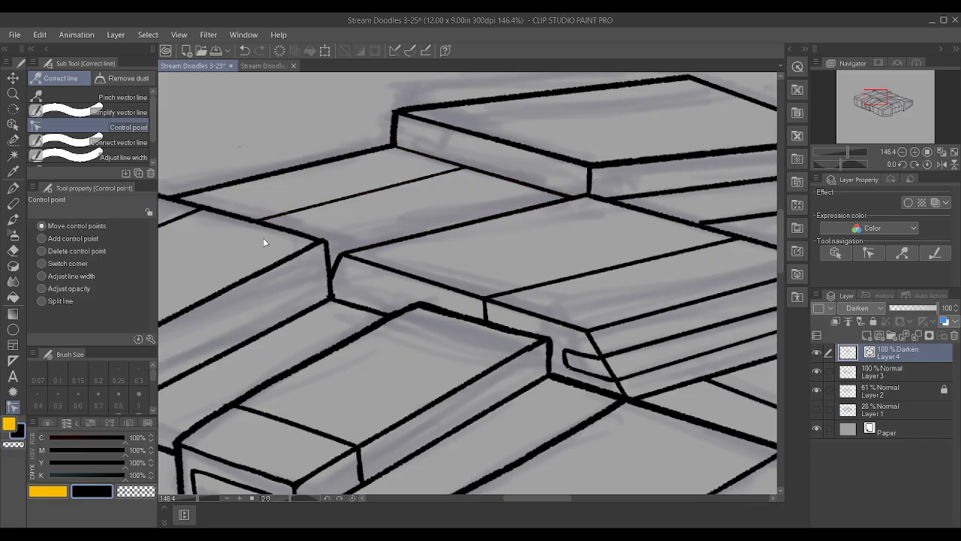
pyautogui.moveTo(252, 221); pyautogui.dragTo(244, 217)
# Add a new raster layer above Layer 3 and ready the Textured pen at the rightmost block's end panel
pyautogui.click(908, 377)
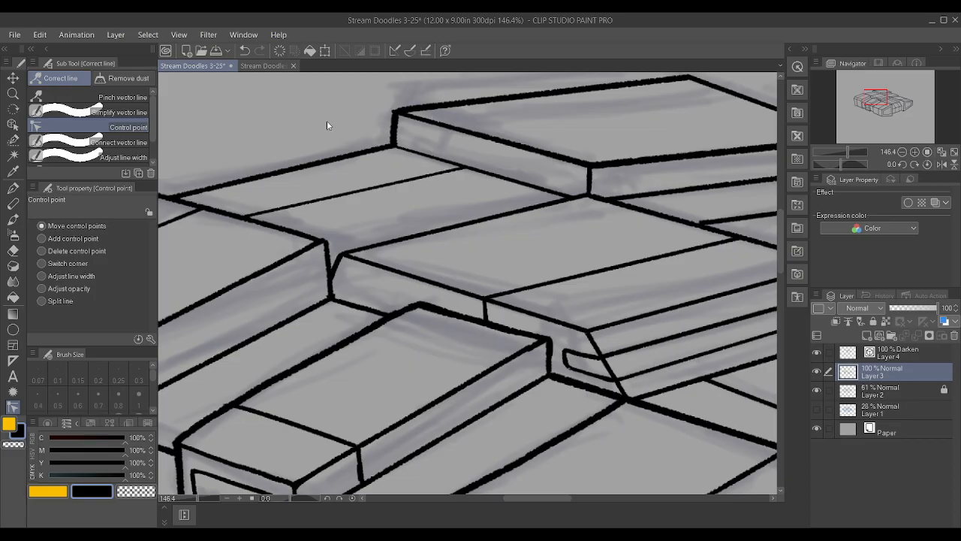
pyautogui.scroll(-2, 370, 134)
pyautogui.scroll(-4, 372, 130)
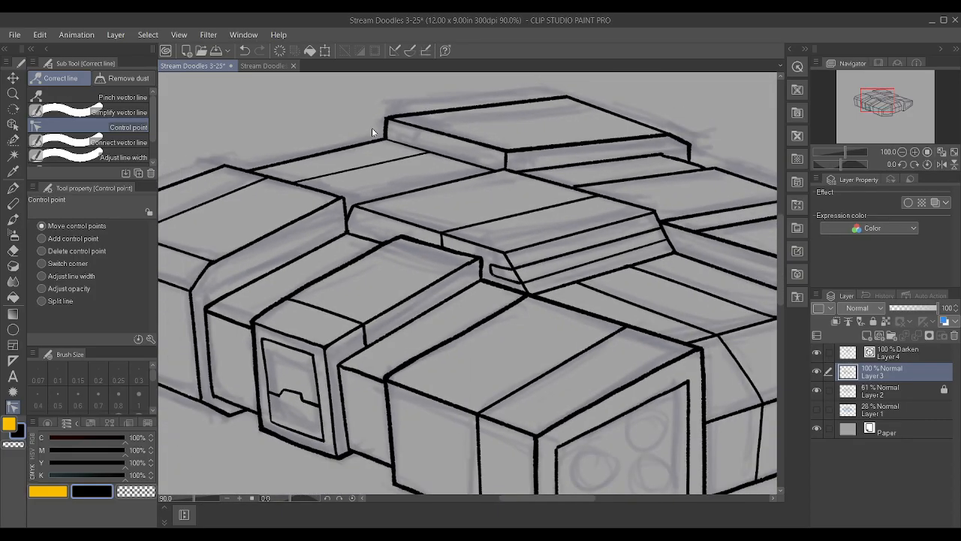
pyautogui.scroll(4, 684, 211)
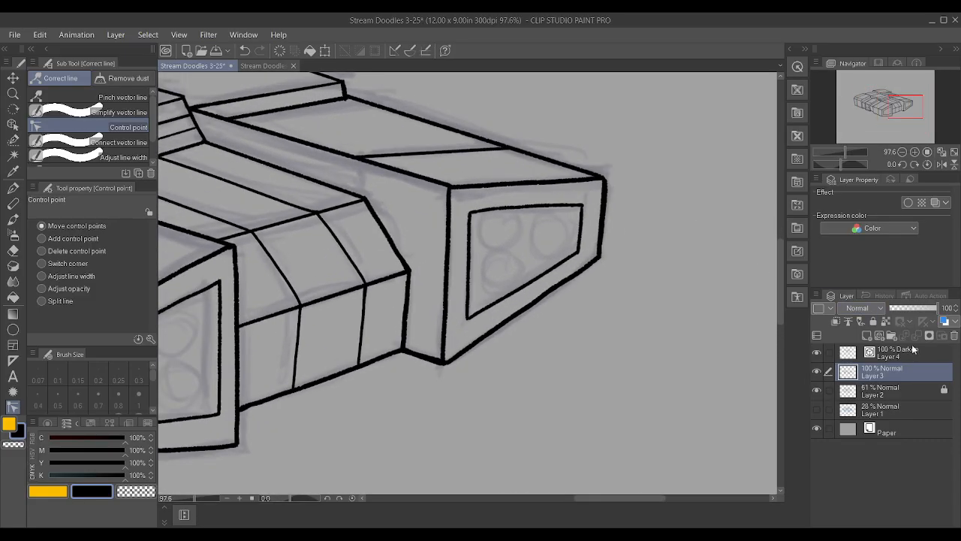
pyautogui.click(867, 336)
pyautogui.scroll(1, 676, 273)
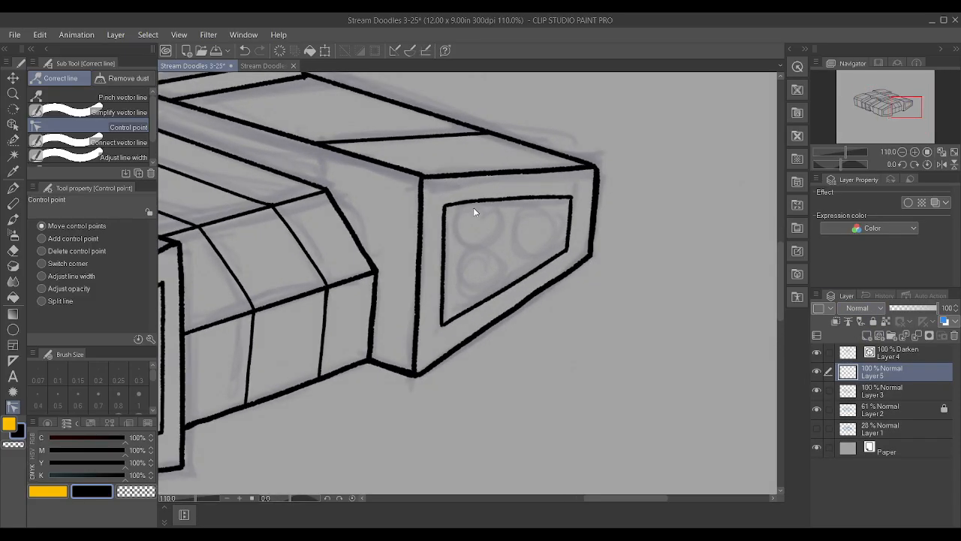
pyautogui.scroll(1, 473, 212)
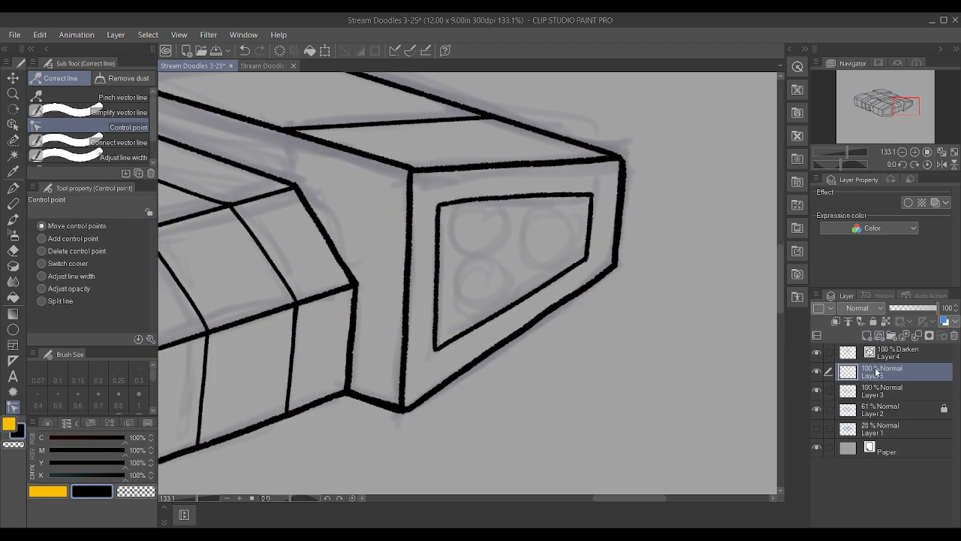
pyautogui.press('p')
pyautogui.scroll(2, 483, 205)
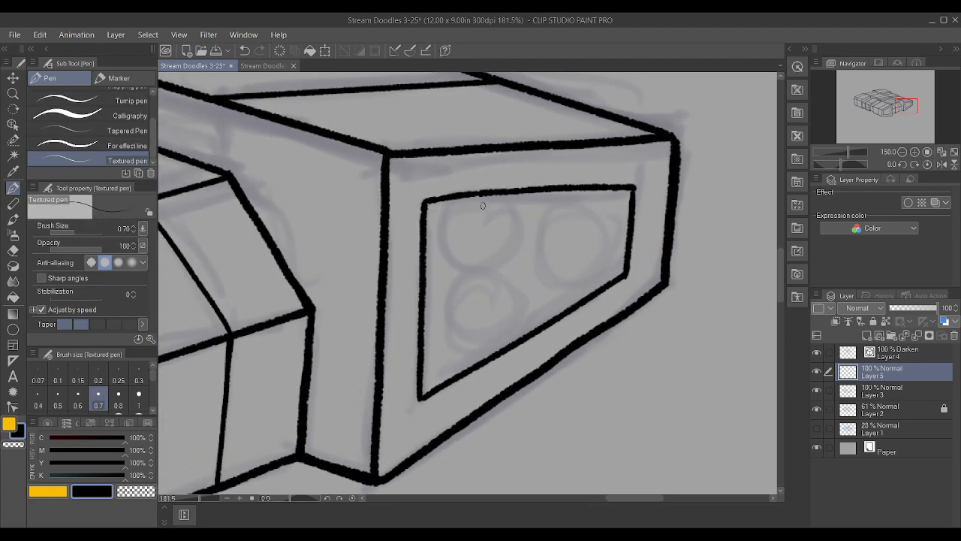
pyautogui.moveTo(485, 196)
pyautogui.mouseDown()
pyautogui.moveTo(464, 200)
pyautogui.moveTo(445, 225)
pyautogui.moveTo(455, 263)
pyautogui.moveTo(497, 265)
pyautogui.moveTo(516, 224)
pyautogui.moveTo(486, 196)
pyautogui.mouseUp()
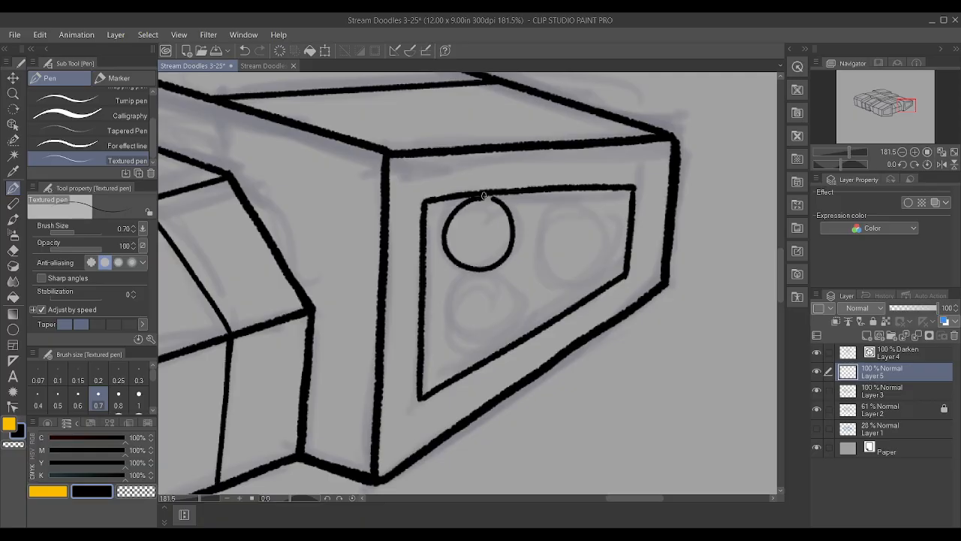
pyautogui.hotkey('ctrl', 'z')
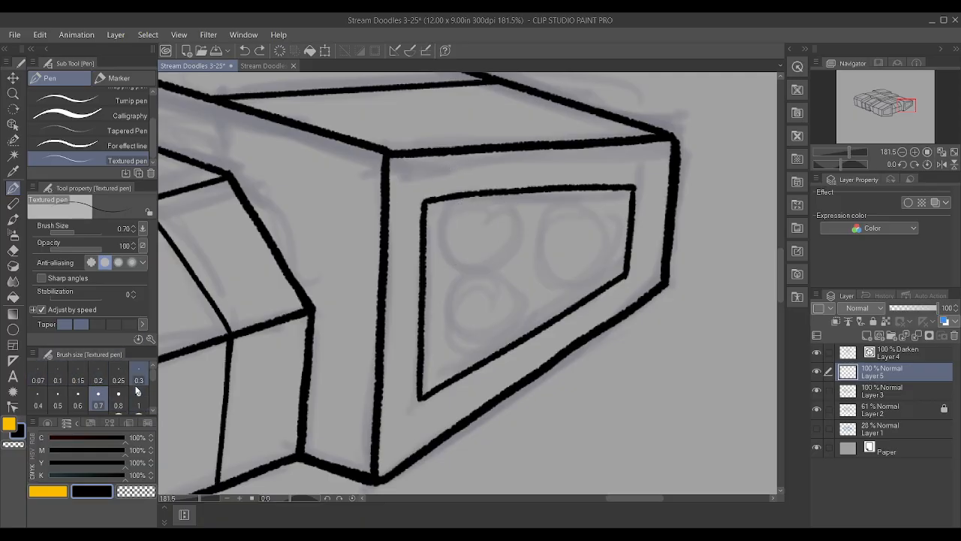
pyautogui.moveTo(476, 203)
pyautogui.mouseDown()
pyautogui.moveTo(440, 229)
pyautogui.moveTo(442, 254)
pyautogui.moveTo(477, 278)
pyautogui.moveTo(501, 267)
pyautogui.moveTo(511, 240)
pyautogui.moveTo(507, 218)
pyautogui.moveTo(468, 202)
pyautogui.mouseUp()
pyautogui.hotkey('ctrl', 'z')
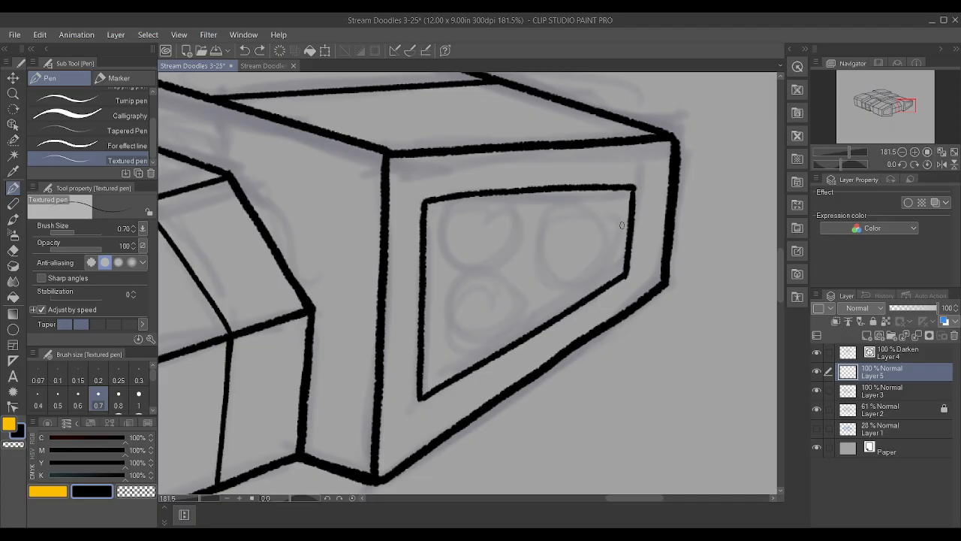
pyautogui.moveTo(607, 216)
pyautogui.mouseDown()
pyautogui.moveTo(563, 222)
pyautogui.moveTo(552, 246)
pyautogui.moveTo(559, 277)
pyautogui.mouseUp()
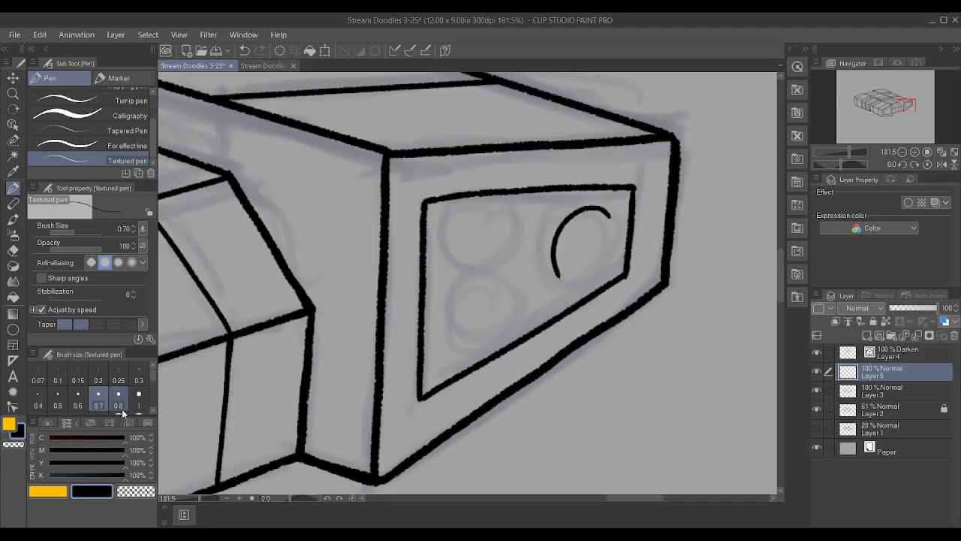
pyautogui.hotkey('ctrl', 'z')
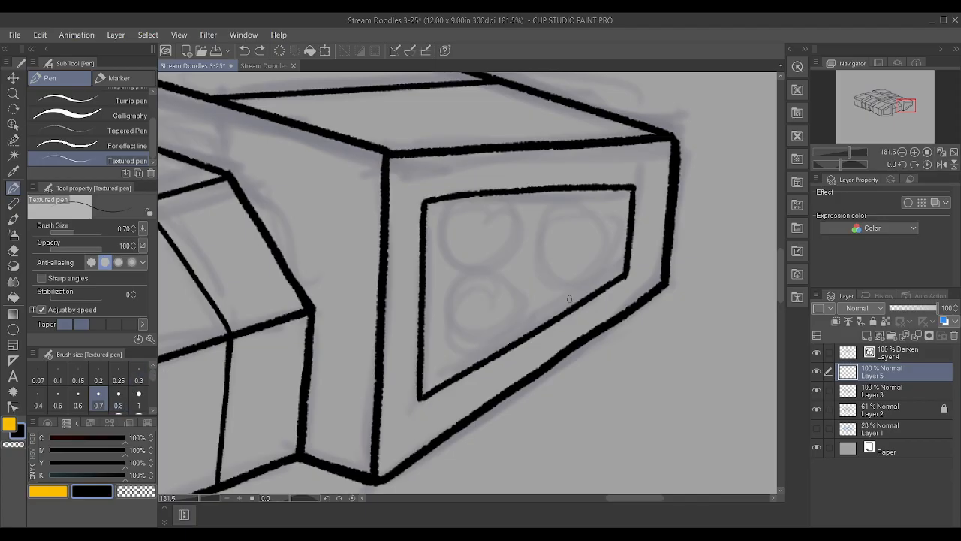
# Ink an upright outer ellipse with a smaller concentric ellipse inside it in the right half of the rightmost block's inset panel
pyautogui.moveTo(543, 274)
pyautogui.mouseDown()
pyautogui.moveTo(588, 285)
pyautogui.moveTo(609, 261)
pyautogui.moveTo(611, 213)
pyautogui.moveTo(584, 196)
pyautogui.moveTo(560, 205)
pyautogui.moveTo(543, 232)
pyautogui.moveTo(546, 280)
pyautogui.mouseUp()
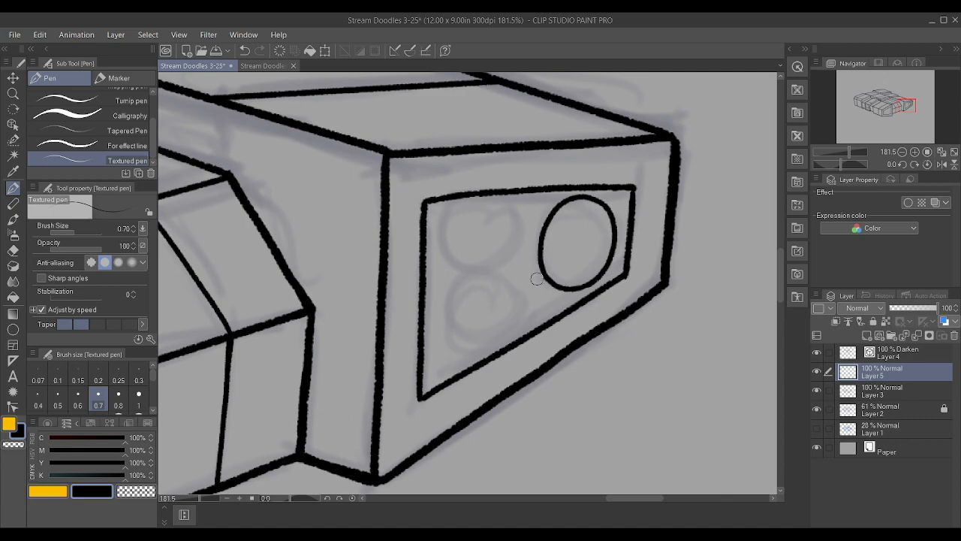
pyautogui.scroll(2, 546, 293)
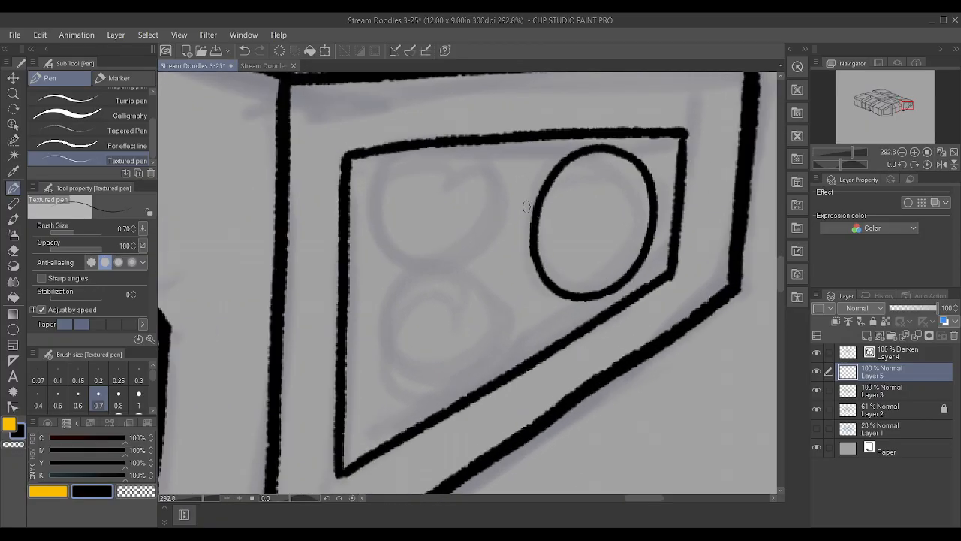
pyautogui.moveTo(618, 180)
pyautogui.mouseDown()
pyautogui.moveTo(588, 184)
pyautogui.moveTo(574, 201)
pyautogui.moveTo(570, 253)
pyautogui.moveTo(580, 269)
pyautogui.moveTo(600, 267)
pyautogui.moveTo(622, 242)
pyautogui.moveTo(622, 186)
pyautogui.mouseUp()
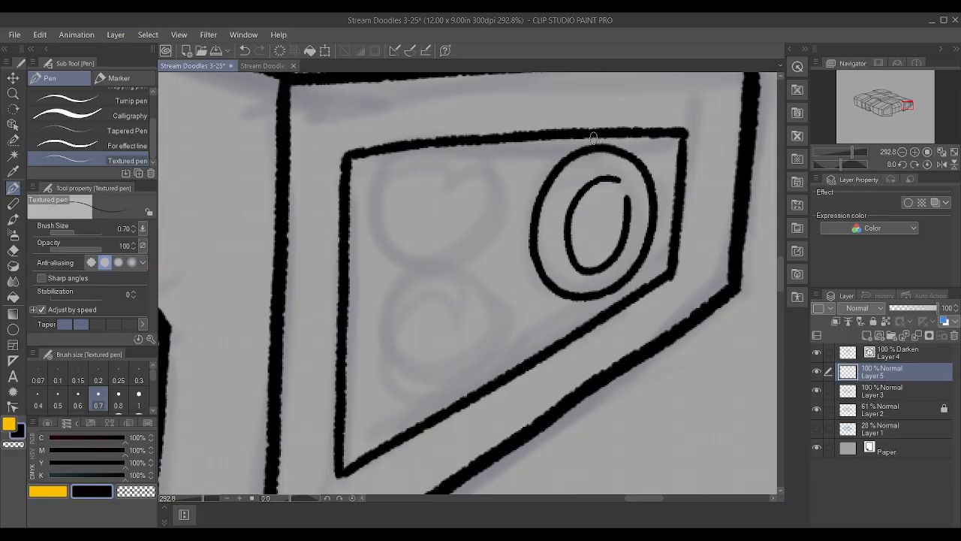
pyautogui.hotkey('ctrl', 'z')
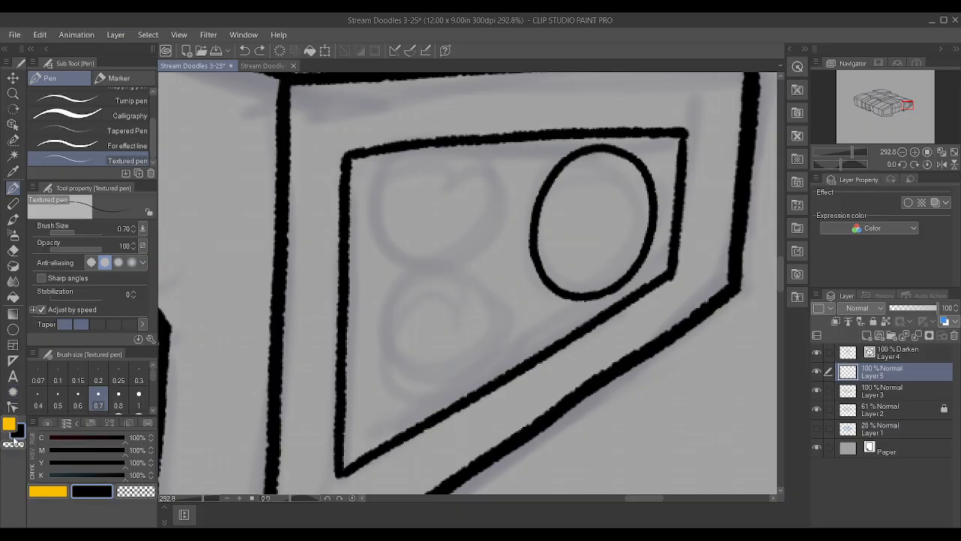
pyautogui.moveTo(572, 202)
pyautogui.mouseDown()
pyautogui.moveTo(614, 178)
pyautogui.moveTo(632, 210)
pyautogui.moveTo(618, 249)
pyautogui.moveTo(591, 263)
pyautogui.moveTo(571, 248)
pyautogui.moveTo(568, 169)
pyautogui.mouseUp()
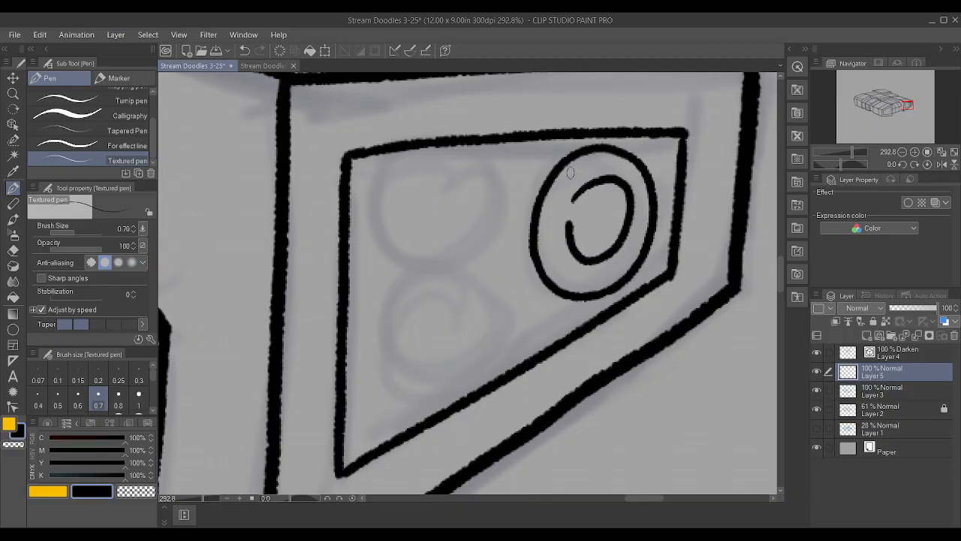
pyautogui.hotkey('ctrl', 'z')
pyautogui.moveTo(561, 233)
pyautogui.mouseDown()
pyautogui.moveTo(563, 204)
pyautogui.moveTo(582, 184)
pyautogui.mouseUp()
# Ink four short spokes joining the inner and outer ellipses above, below and on both sides of the ring
pyautogui.moveTo(611, 176)
pyautogui.mouseDown()
pyautogui.moveTo(632, 209)
pyautogui.moveTo(617, 254)
pyautogui.moveTo(590, 268)
pyautogui.moveTo(564, 252)
pyautogui.moveTo(560, 211)
pyautogui.moveTo(575, 187)
pyautogui.moveTo(605, 176)
pyautogui.moveTo(603, 146)
pyautogui.mouseUp()
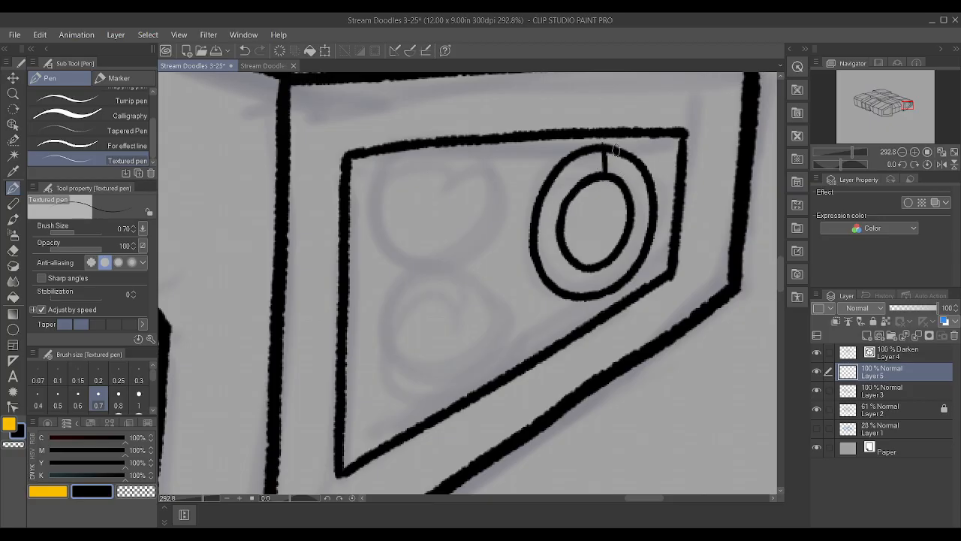
pyautogui.press('k')
pyautogui.moveTo(692, 262); pyautogui.dragTo(685, 260)
pyautogui.hotkey('ctrl', 'z')
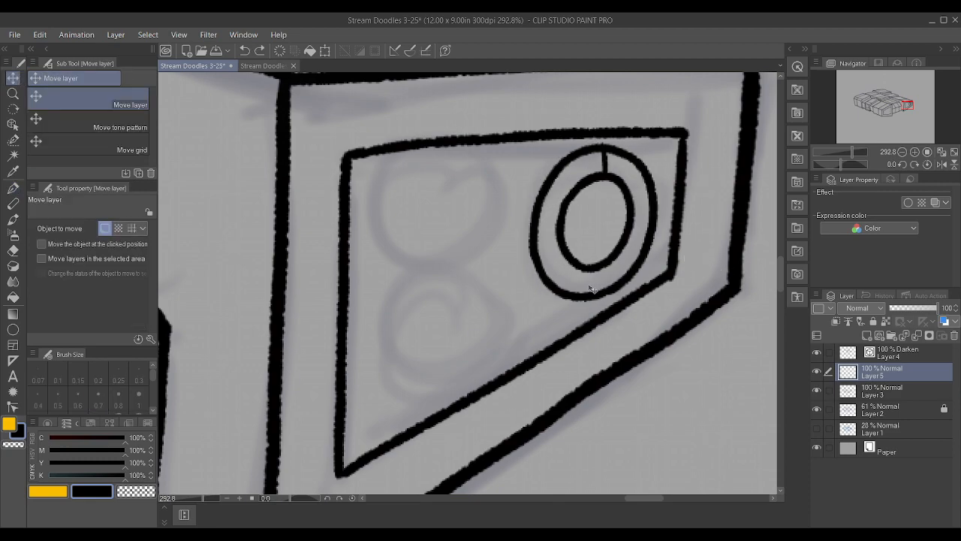
pyautogui.press('p')
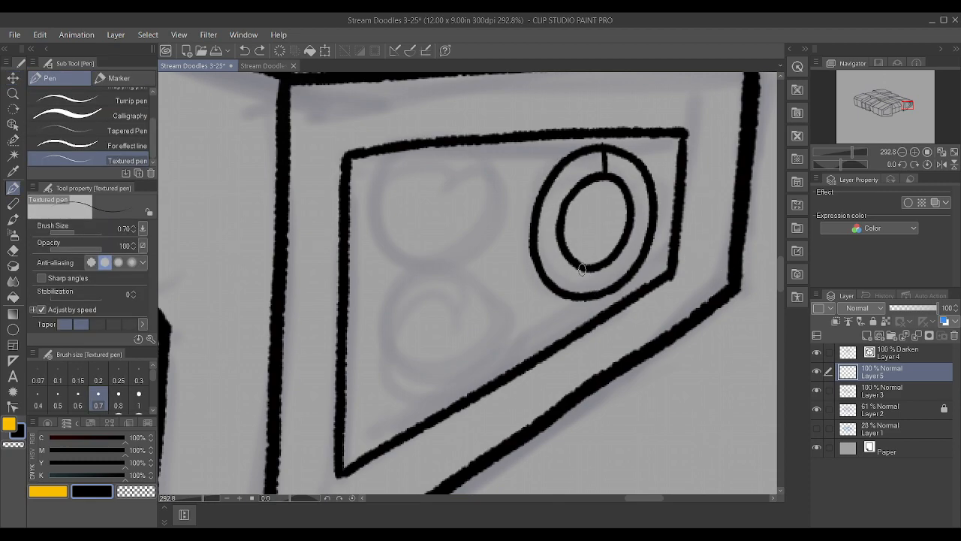
pyautogui.moveTo(595, 271); pyautogui.dragTo(601, 257)
pyautogui.moveTo(650, 214); pyautogui.dragTo(629, 219)
pyautogui.moveTo(535, 221); pyautogui.dragTo(558, 217)
# Duplicate the ring into the lower-left part of the inset panel and try a slight transform on the copy
pyautogui.scroll(-5, 562, 202)
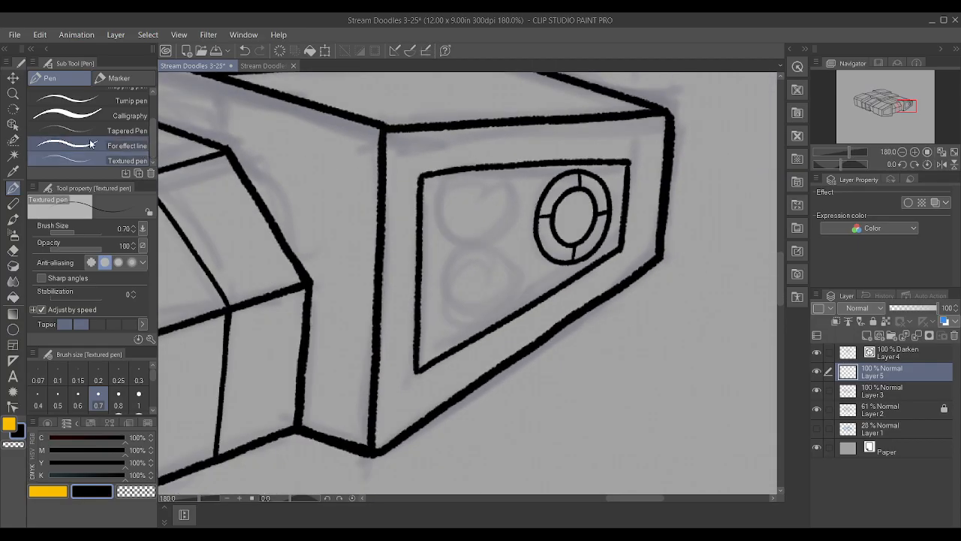
pyautogui.click(13, 78)
pyautogui.moveTo(548, 267); pyautogui.dragTo(447, 333)
pyautogui.hotkey('ctrl', 't')
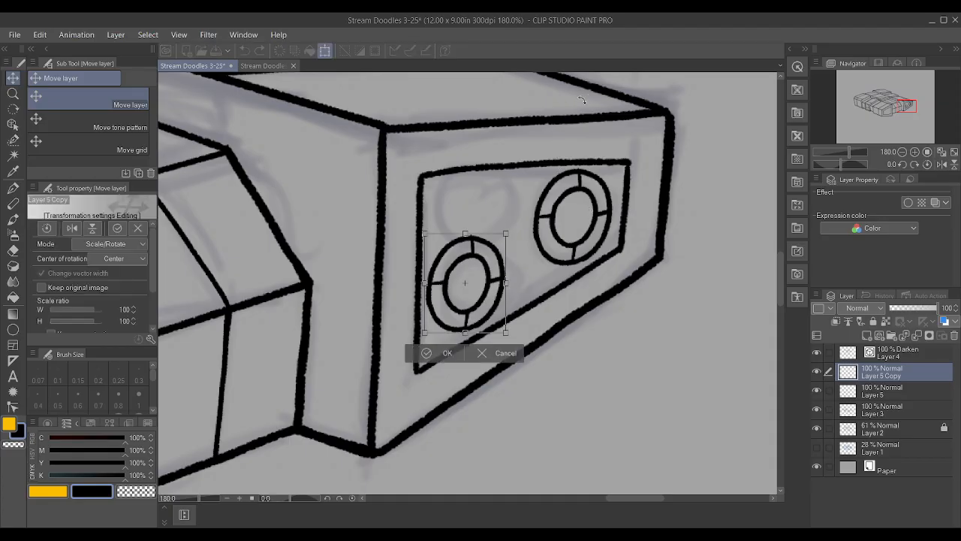
pyautogui.moveTo(507, 233)
pyautogui.mouseDown()
pyautogui.moveTo(470, 271)
pyautogui.moveTo(487, 262)
pyautogui.moveTo(499, 220)
pyautogui.mouseUp()
pyautogui.click(442, 356)
pyautogui.hotkey('ctrl', 'z')
pyautogui.hotkey('ctrl', 'z')
pyautogui.hotkey('ctrl', 'z')
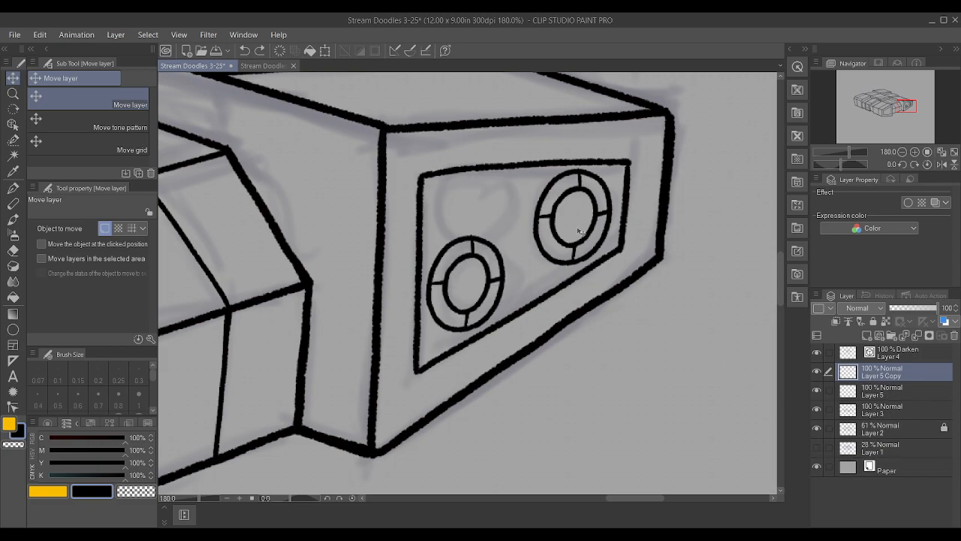
# Raise the copied ring to the upper-left of the inset panel and nudge the original ring on Layer 5 slightly down
pyautogui.moveTo(499, 280); pyautogui.dragTo(504, 245)
pyautogui.hotkey('ctrl', 'z')
pyautogui.hotkey('ctrl', 'y')
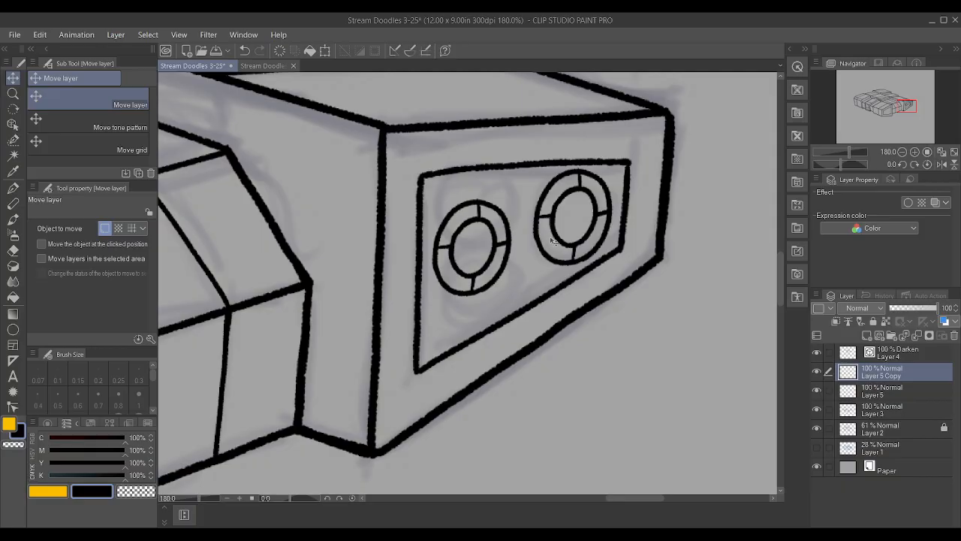
pyautogui.click(913, 400)
pyautogui.moveTo(635, 208); pyautogui.dragTo(634, 212)
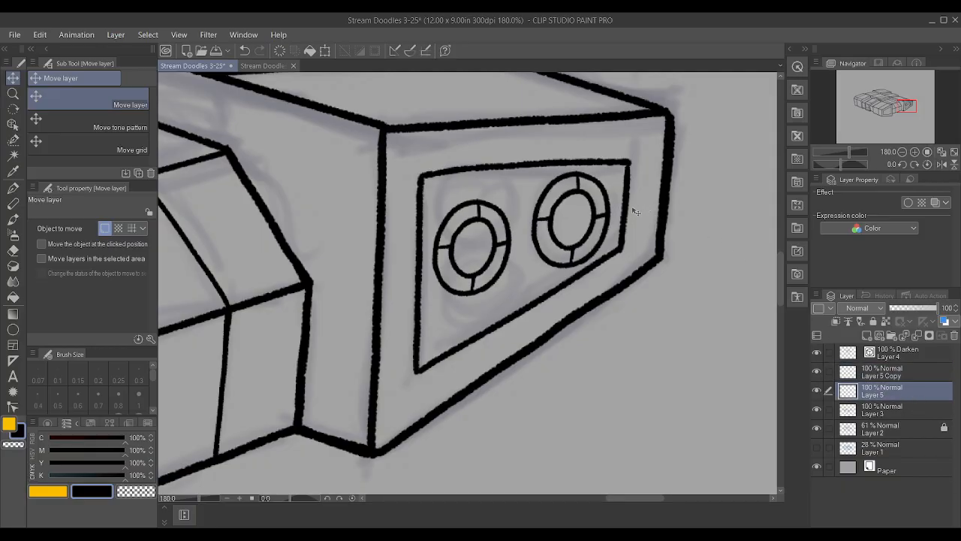
pyautogui.click(895, 412)
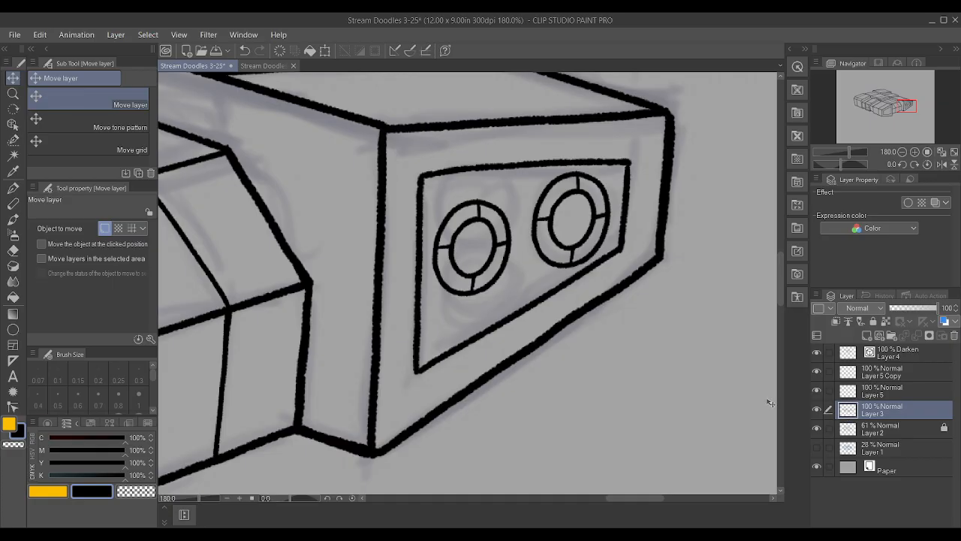
pyautogui.hotkey('ctrl', 't')
pyautogui.press('Return')
# Enlarge the copied ring on Layer 5 Copy slightly with a Scale/Rotate transform
pyautogui.click(893, 374)
pyautogui.hotkey('ctrl', 't')
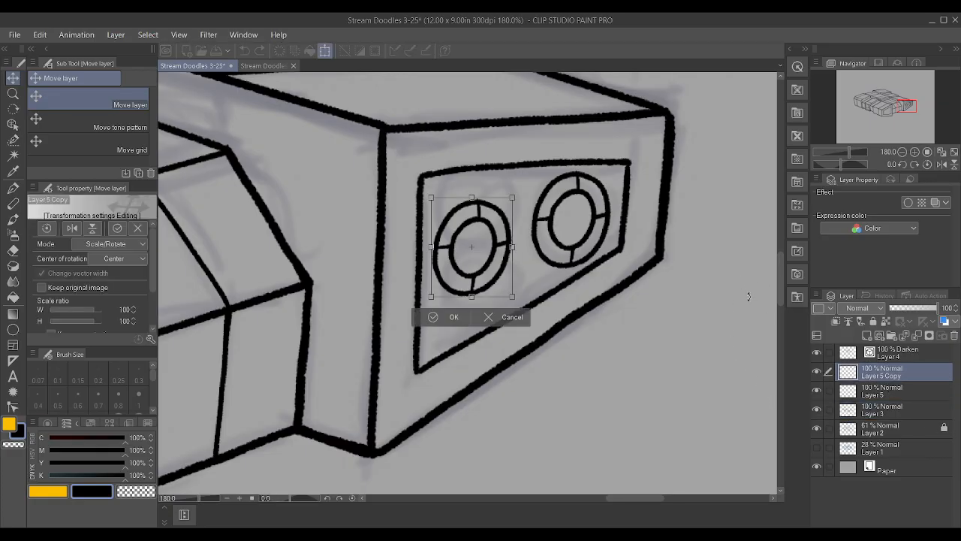
pyautogui.scroll(1, 663, 235)
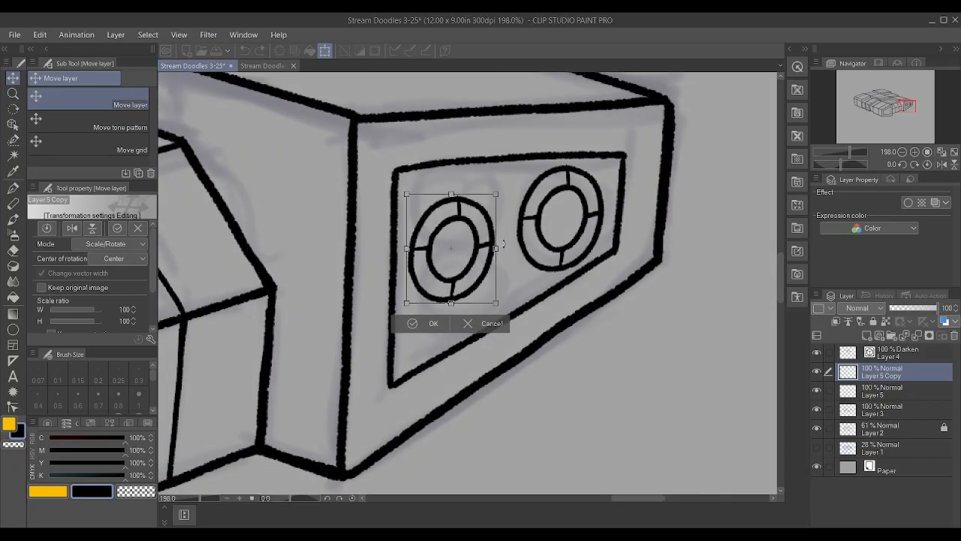
pyautogui.moveTo(496, 248); pyautogui.dragTo(503, 249)
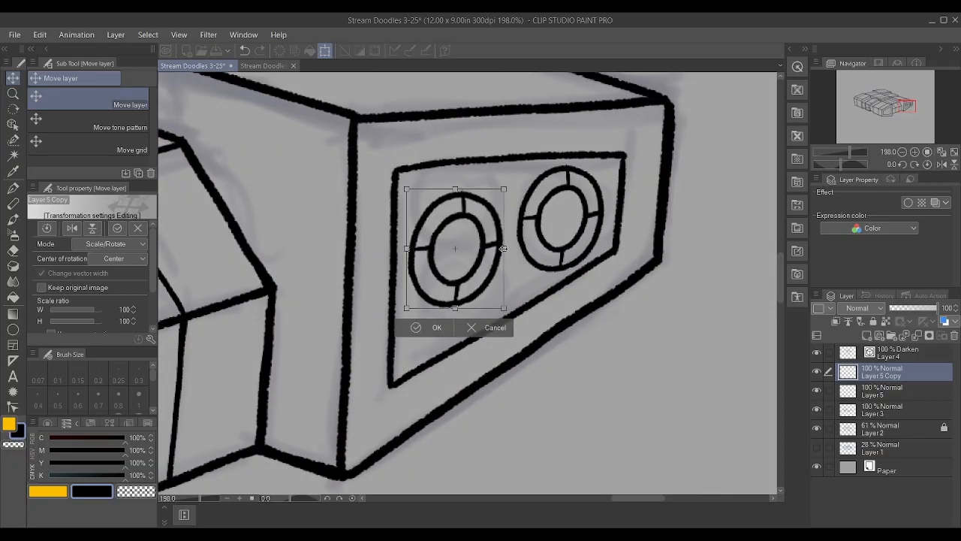
pyautogui.moveTo(543, 199); pyautogui.dragTo(462, 235)
pyautogui.hotkey('ctrl', 'z')
pyautogui.hotkey('ctrl', 'z')
pyautogui.press('Return')
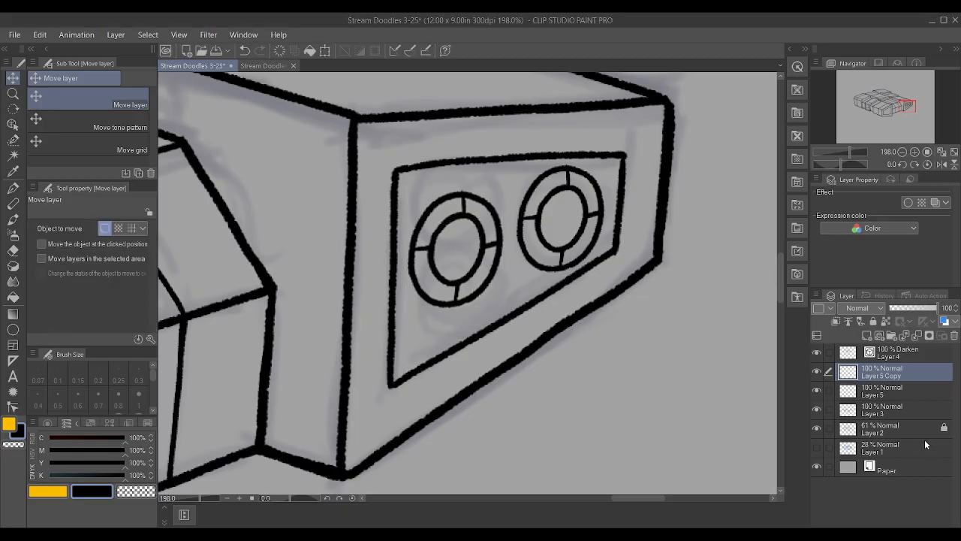
# Stretch the copied ring slightly taller and rotate it a little to match the panel's perspective
pyautogui.click(901, 398)
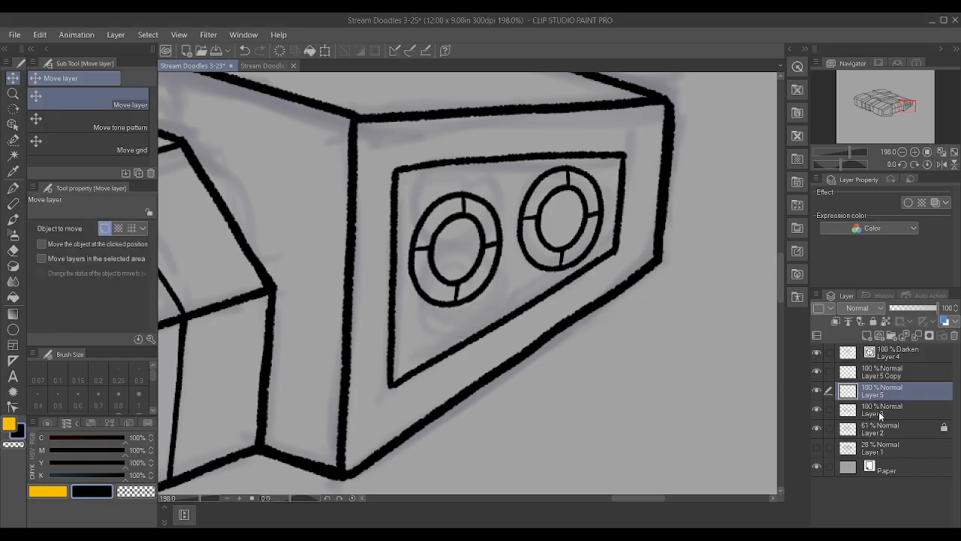
pyautogui.hotkey('ctrl', 't')
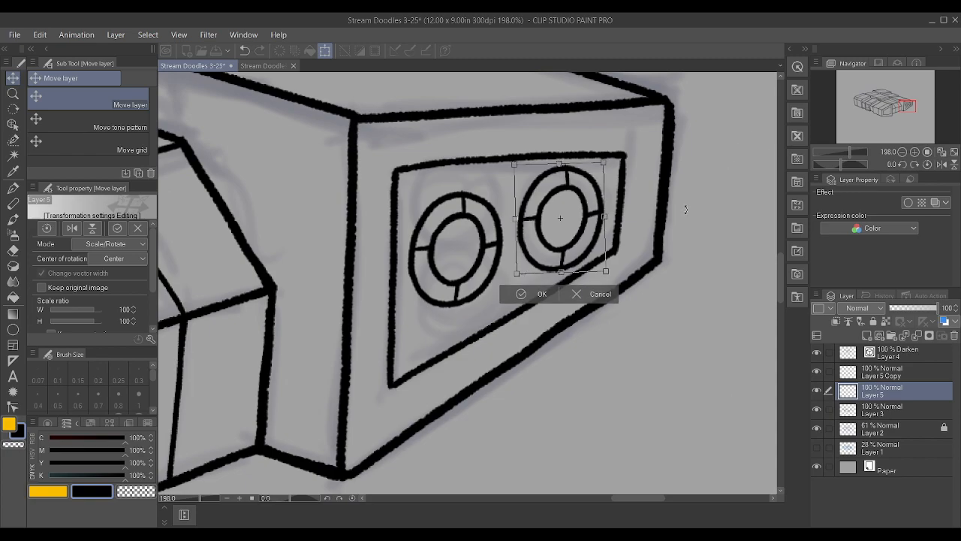
pyautogui.click(521, 294)
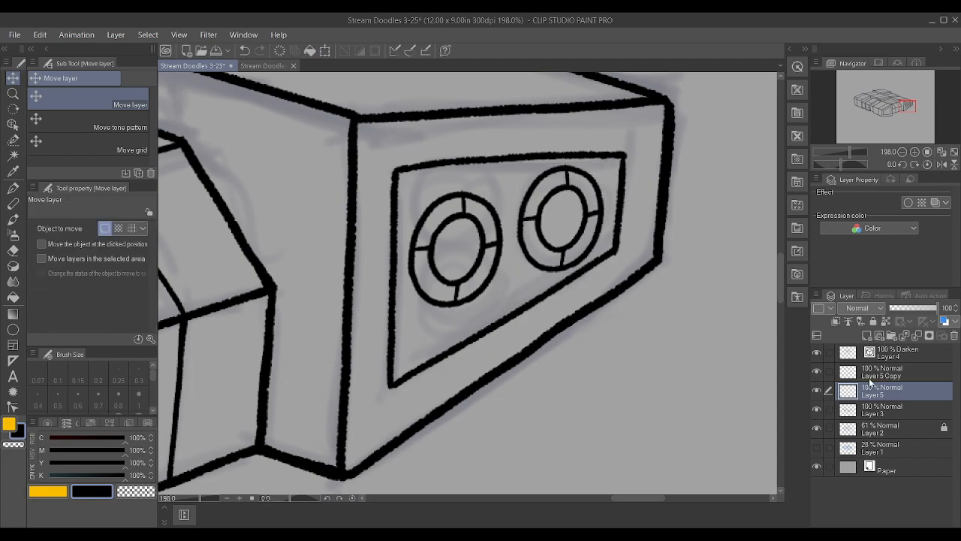
pyautogui.click(878, 371)
pyautogui.hotkey('ctrl', 't')
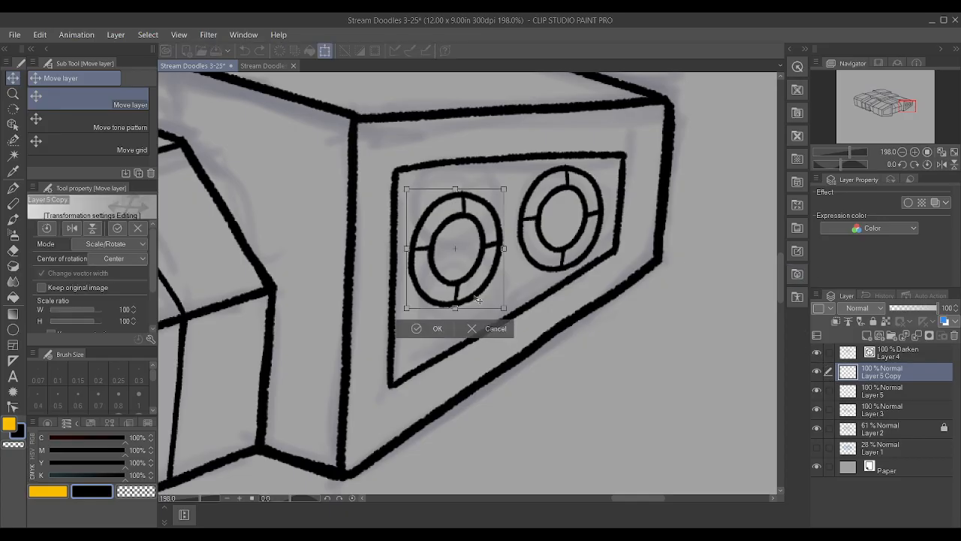
pyautogui.moveTo(455, 308); pyautogui.dragTo(455, 310)
pyautogui.moveTo(565, 177); pyautogui.dragTo(558, 175)
pyautogui.click(418, 334)
pyautogui.scroll(-5, 600, 337)
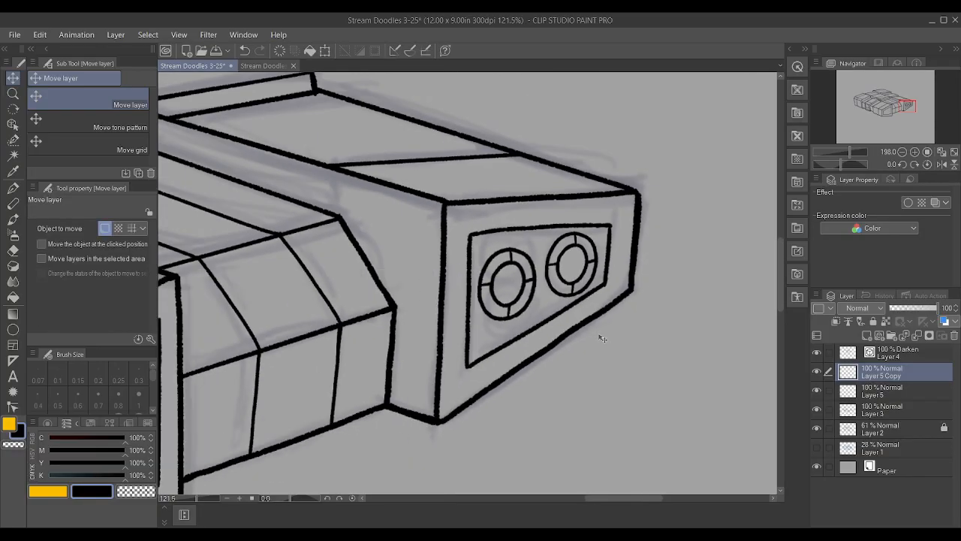
# Try moving the Layer 5 ring onto the front block's end panel, and undo back to before the ring was duplicated
pyautogui.scroll(2, 307, 372)
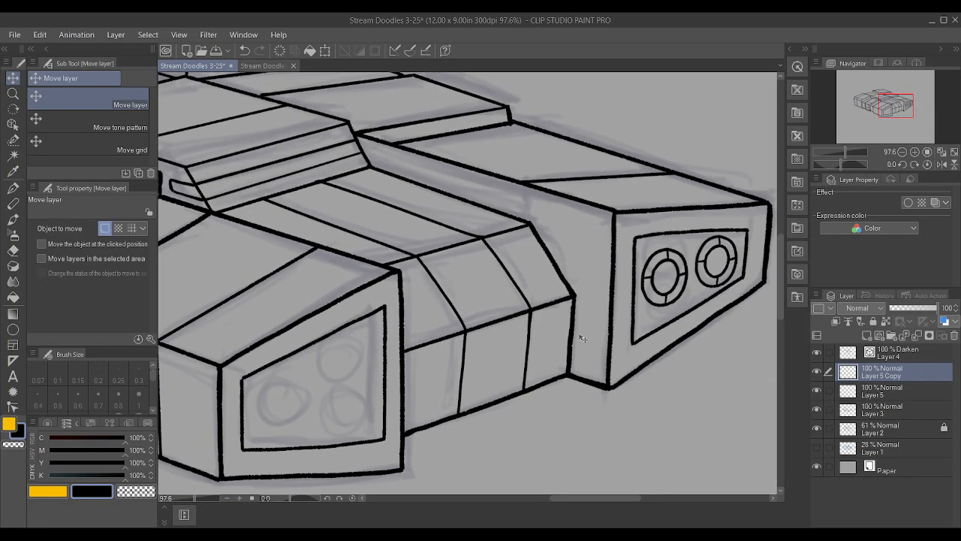
pyautogui.click(894, 390)
pyautogui.moveTo(775, 285); pyautogui.dragTo(406, 399)
pyautogui.hotkey('ctrl', 'z')
pyautogui.hotkey('ctrl', 'z')
pyautogui.hotkey('ctrl', 'z')
pyautogui.hotkey('ctrl', 'z')
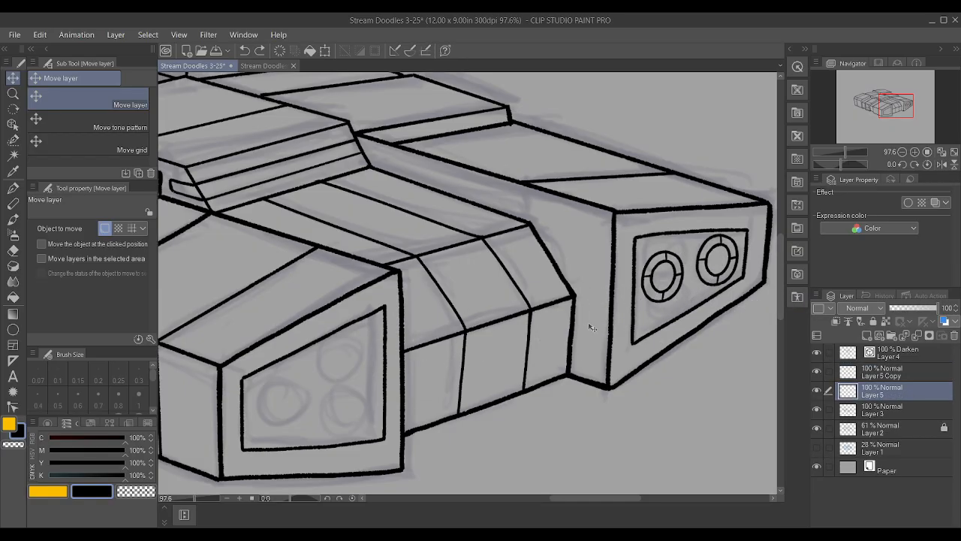
pyautogui.hotkey('ctrl', 'z')
pyautogui.scroll(-2, 611, 311)
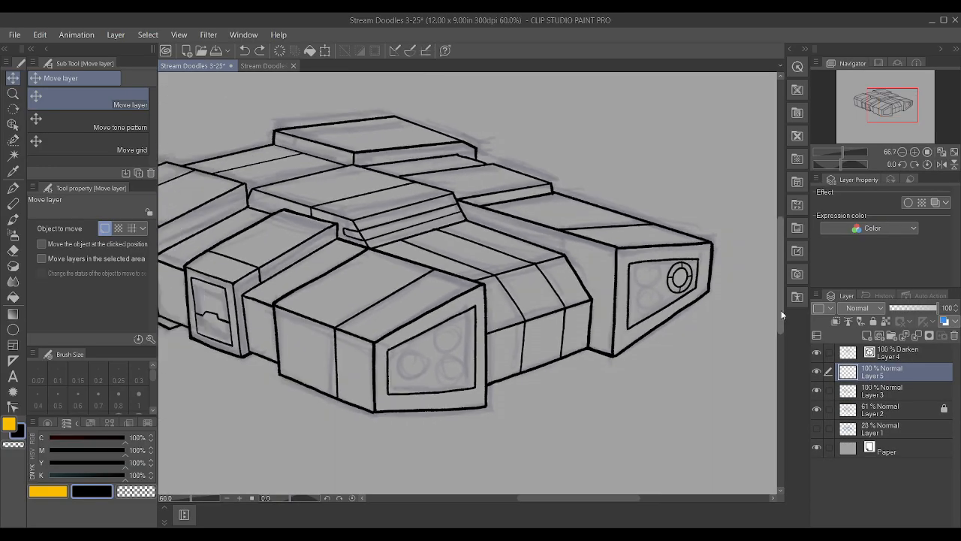
# Add a new raster layer above Layer 5 and ready the Textured pen at the inset panel's sketched circles
pyautogui.click(865, 335)
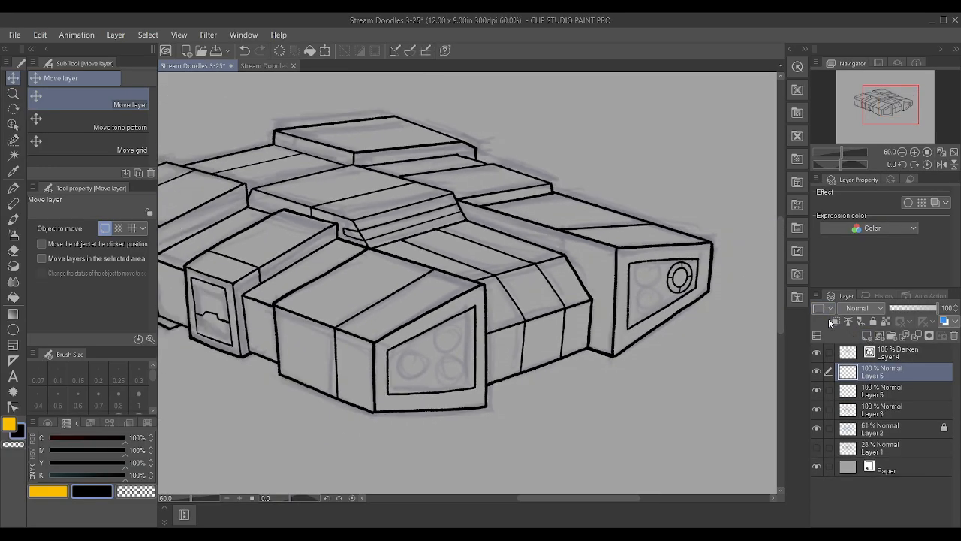
pyautogui.scroll(5, 544, 301)
pyautogui.scroll(1, 545, 301)
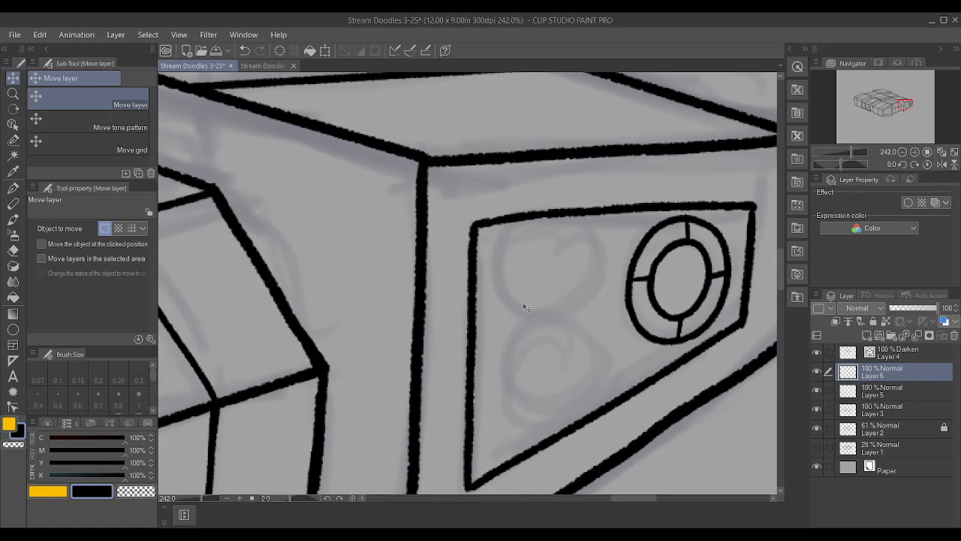
pyautogui.scroll(-4, 525, 307)
pyautogui.press('p')
pyautogui.scroll(4, 533, 296)
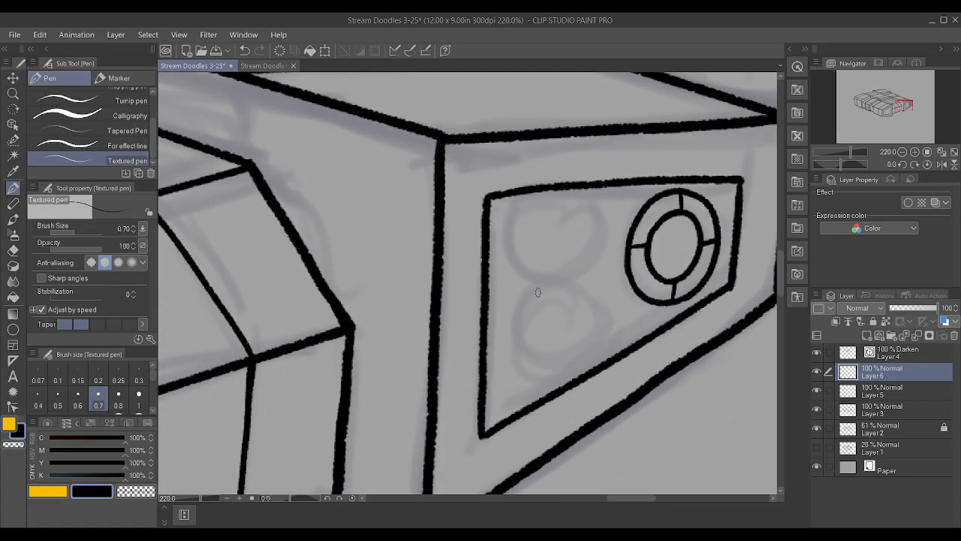
# Ink a size 0.6 outer circle over the lower sketched circle in the rightmost block's inset panel
pyautogui.moveTo(538, 289)
pyautogui.mouseDown()
pyautogui.moveTo(504, 321)
pyautogui.moveTo(508, 362)
pyautogui.moveTo(566, 375)
pyautogui.mouseUp()
pyautogui.scroll(1, 587, 330)
pyautogui.hotkey('ctrl', 'z')
pyautogui.click(78, 398)
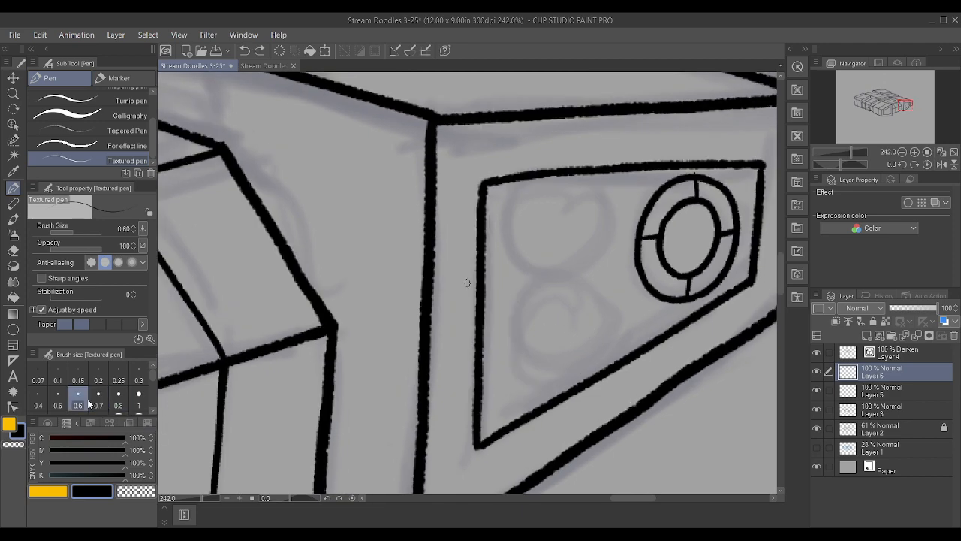
pyautogui.moveTo(549, 280)
pyautogui.mouseDown()
pyautogui.moveTo(504, 319)
pyautogui.moveTo(503, 347)
pyautogui.moveTo(512, 370)
pyautogui.moveTo(533, 382)
pyautogui.moveTo(560, 384)
pyautogui.moveTo(591, 367)
pyautogui.moveTo(604, 311)
pyautogui.moveTo(575, 280)
pyautogui.moveTo(552, 277)
pyautogui.moveTo(564, 301)
pyautogui.moveTo(532, 325)
pyautogui.moveTo(539, 354)
pyautogui.moveTo(555, 362)
pyautogui.moveTo(579, 350)
pyautogui.moveTo(585, 326)
pyautogui.moveTo(563, 300)
pyautogui.moveTo(545, 304)
pyautogui.moveTo(528, 337)
pyautogui.moveTo(550, 363)
pyautogui.moveTo(578, 300)
pyautogui.mouseUp()
pyautogui.hotkey('ctrl', 'z')
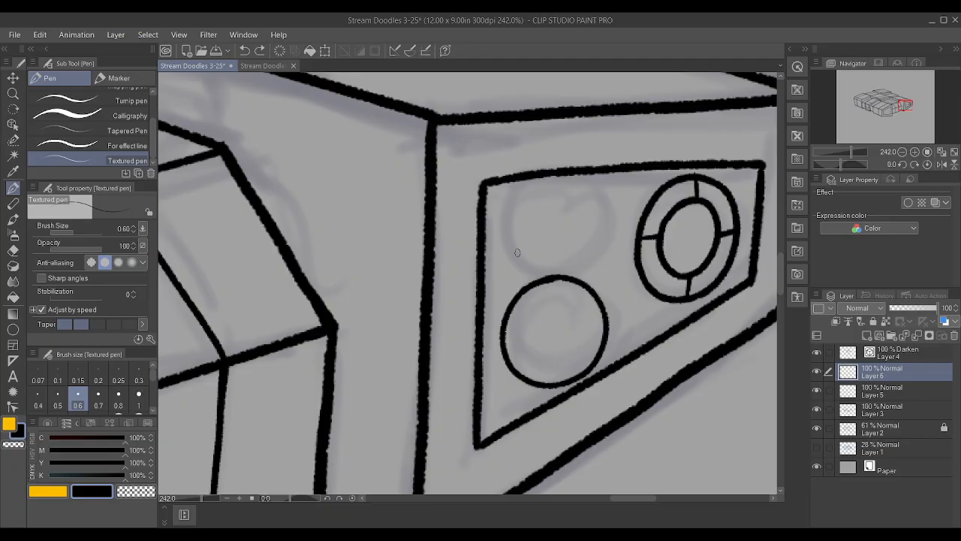
# Try an open inner arc with connecting spokes inside the lower circle, and undo those strokes
pyautogui.moveTo(563, 299)
pyautogui.mouseDown()
pyautogui.moveTo(530, 320)
pyautogui.moveTo(533, 348)
pyautogui.moveTo(557, 358)
pyautogui.moveTo(582, 333)
pyautogui.moveTo(569, 301)
pyautogui.moveTo(546, 303)
pyautogui.moveTo(532, 314)
pyautogui.moveTo(533, 348)
pyautogui.moveTo(570, 353)
pyautogui.moveTo(544, 363)
pyautogui.moveTo(561, 365)
pyautogui.moveTo(580, 347)
pyautogui.moveTo(583, 319)
pyautogui.mouseUp()
pyautogui.hotkey('ctrl', 'z')
pyautogui.hotkey('ctrl', 'z')
pyautogui.hotkey('ctrl', 'z')
pyautogui.moveTo(552, 384); pyautogui.dragTo(555, 362)
pyautogui.moveTo(503, 335)
pyautogui.mouseDown()
pyautogui.moveTo(601, 322)
pyautogui.moveTo(528, 342)
pyautogui.moveTo(554, 358)
pyautogui.moveTo(575, 352)
pyautogui.moveTo(590, 331)
pyautogui.moveTo(566, 291)
pyautogui.mouseUp()
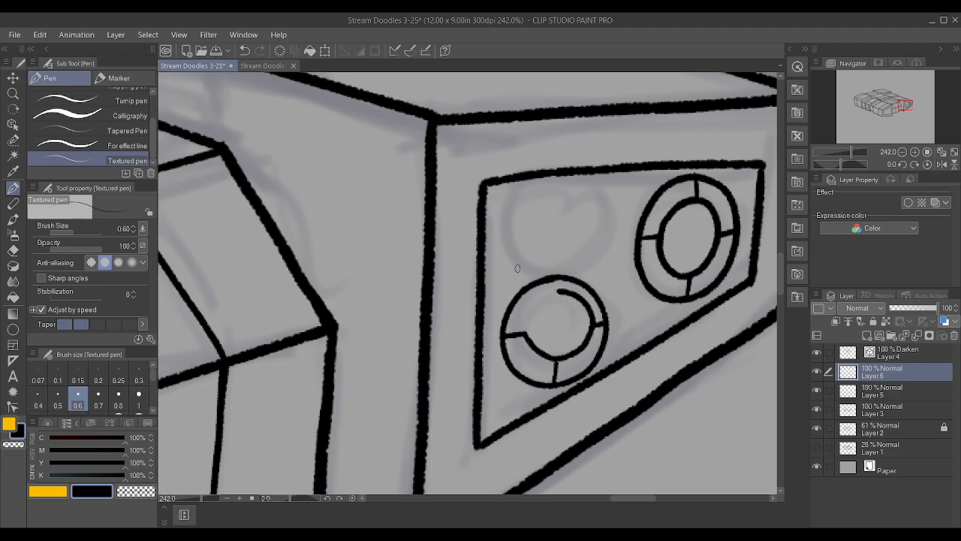
pyautogui.hotkey('ctrl', 'z')
pyautogui.hotkey('ctrl', 'z')
pyautogui.hotkey('ctrl', 'z')
pyautogui.hotkey('ctrl', 'z')
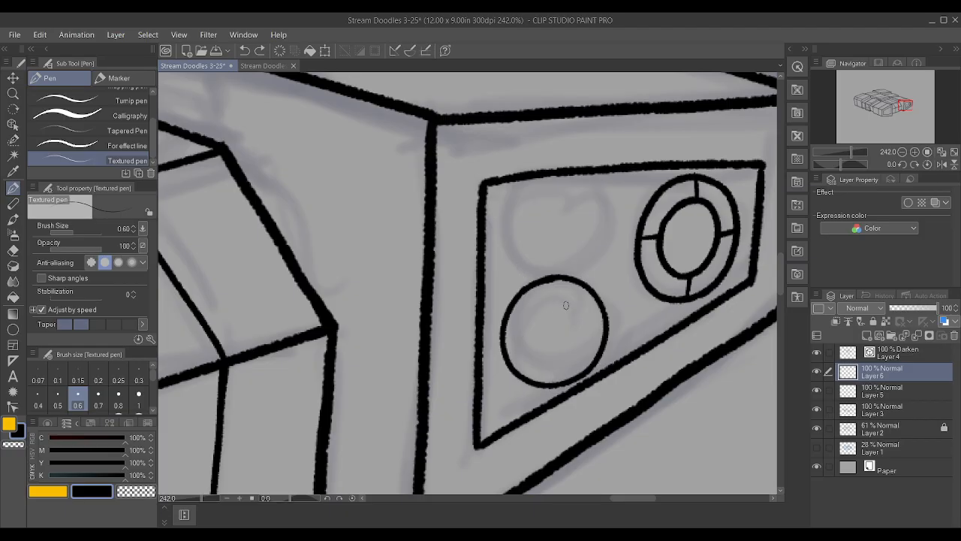
# Ink a smaller ellipse inside the lower circle and join the two with four short spokes
pyautogui.moveTo(565, 300)
pyautogui.mouseDown()
pyautogui.moveTo(545, 302)
pyautogui.moveTo(529, 325)
pyautogui.moveTo(532, 356)
pyautogui.moveTo(574, 347)
pyautogui.moveTo(577, 310)
pyautogui.moveTo(558, 295)
pyautogui.moveTo(560, 281)
pyautogui.mouseUp()
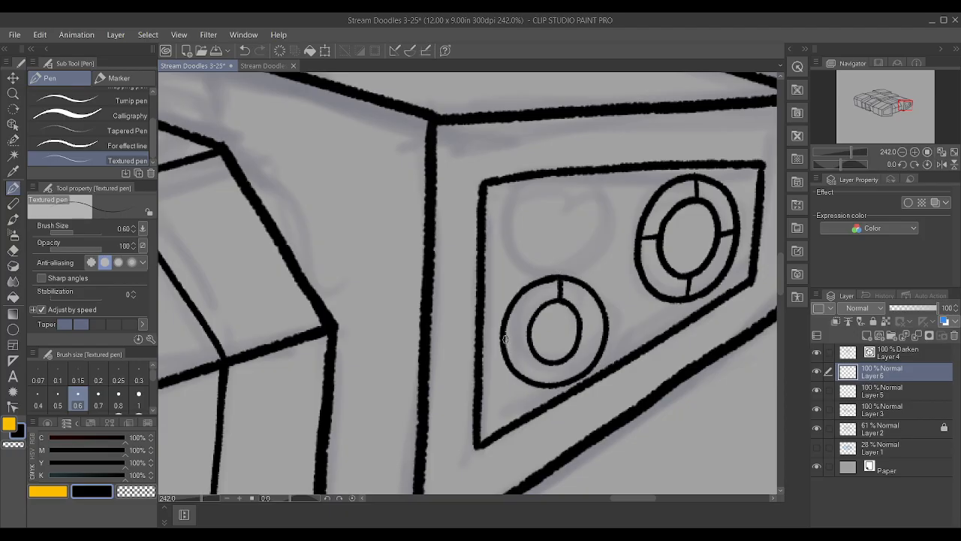
pyautogui.moveTo(505, 338); pyautogui.dragTo(603, 324)
pyautogui.moveTo(557, 380); pyautogui.dragTo(556, 362)
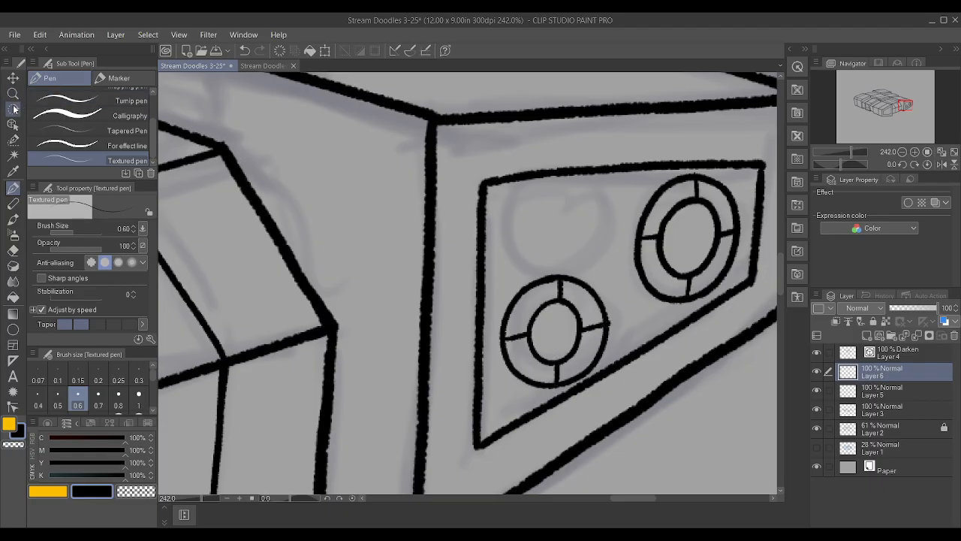
# Move the lower spoked circle toward the inset panel's left edge and scale both circles on Layers 5 and 6 to 94%
pyautogui.click(13, 77)
pyautogui.moveTo(598, 314); pyautogui.dragTo(577, 329)
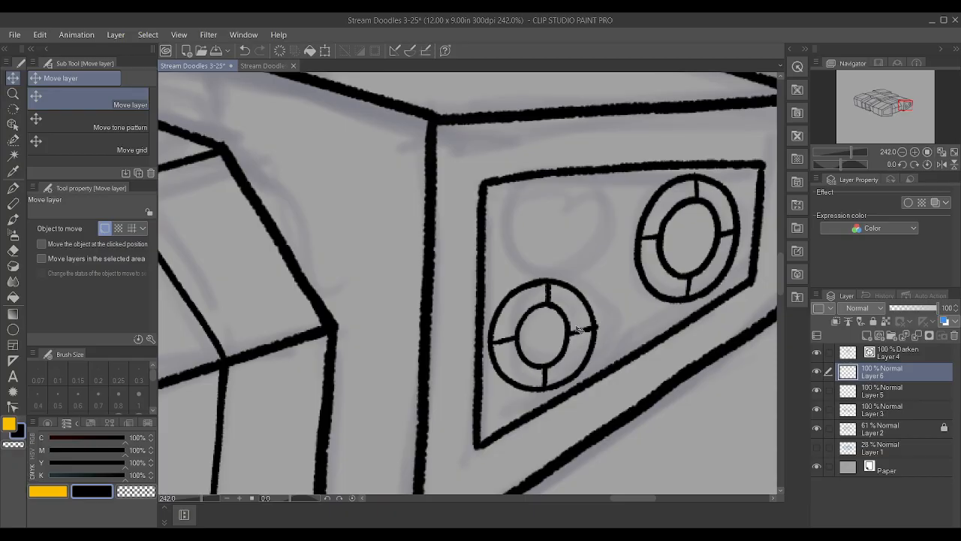
pyautogui.keyDown('ctrl'); pyautogui.click(910, 396); pyautogui.keyUp('ctrl')
pyautogui.hotkey('ctrl', 't')
pyautogui.moveTo(742, 280); pyautogui.dragTo(677, 274)
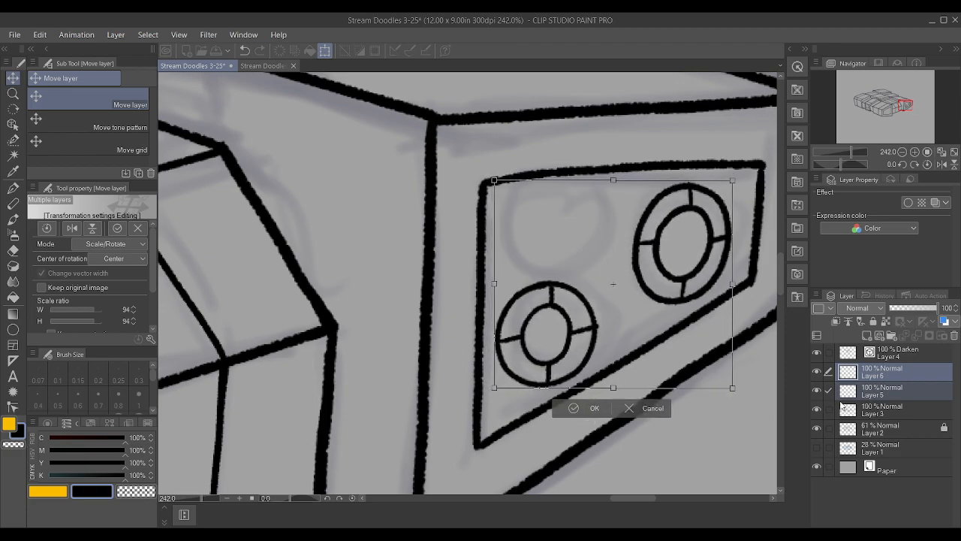
pyautogui.click(601, 410)
pyautogui.click(817, 389)
pyautogui.click(817, 389)
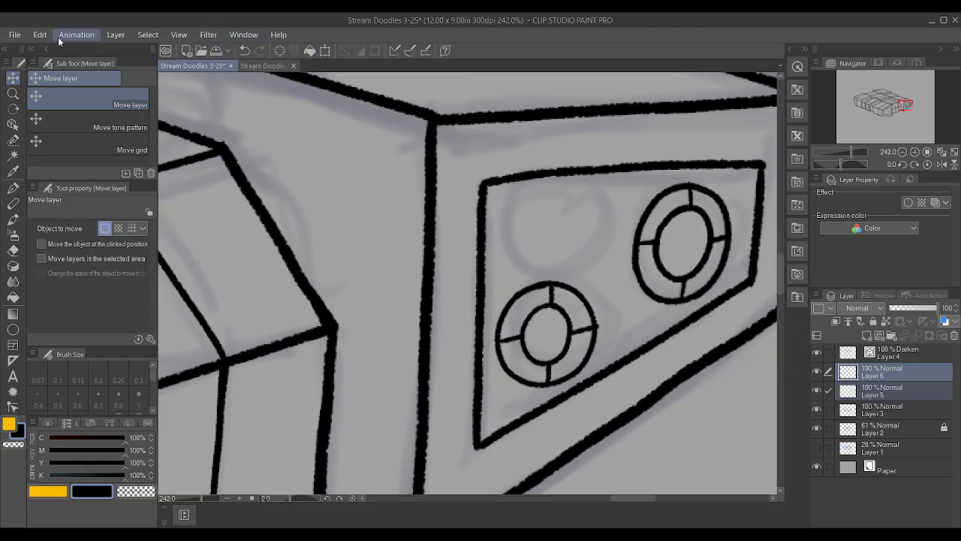
# Narrow the two spoked circles slightly together, and shift the lower one a little down and left within the inset panel
pyautogui.click(293, 390)
pyautogui.moveTo(613, 182); pyautogui.dragTo(610, 182)
pyautogui.click(574, 409)
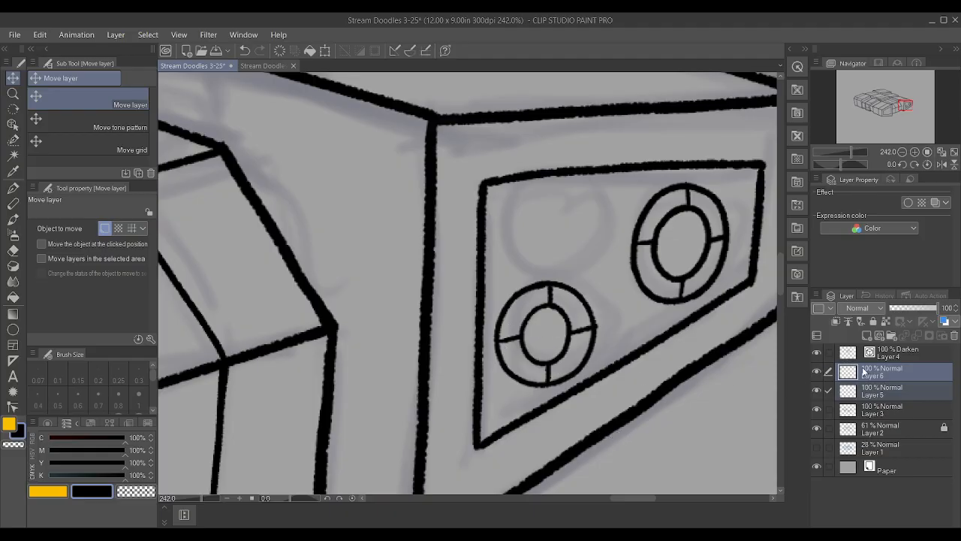
pyautogui.click(868, 374)
pyautogui.moveTo(553, 335); pyautogui.dragTo(552, 342)
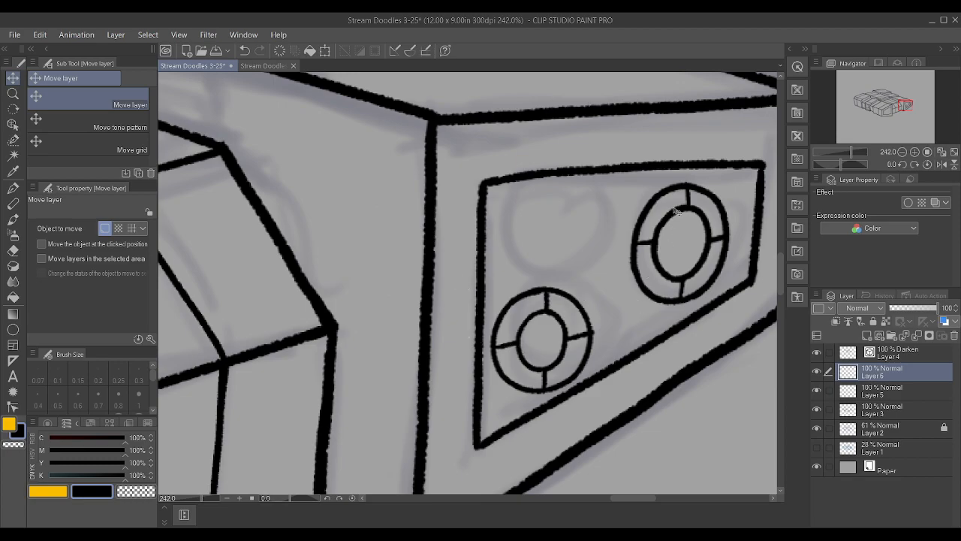
pyautogui.click(889, 392)
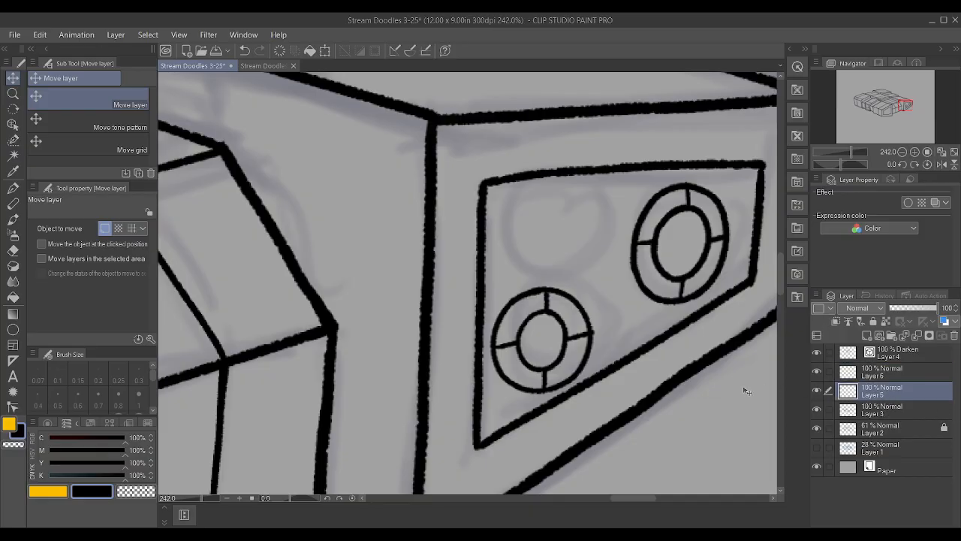
pyautogui.hotkey('ctrl', 'v')
pyautogui.moveTo(572, 385); pyautogui.dragTo(577, 346)
pyautogui.hotkey('ctrl', 'z')
pyautogui.hotkey('ctrl', 'z')
pyautogui.click(911, 414)
pyautogui.moveTo(570, 343); pyautogui.dragTo(569, 302)
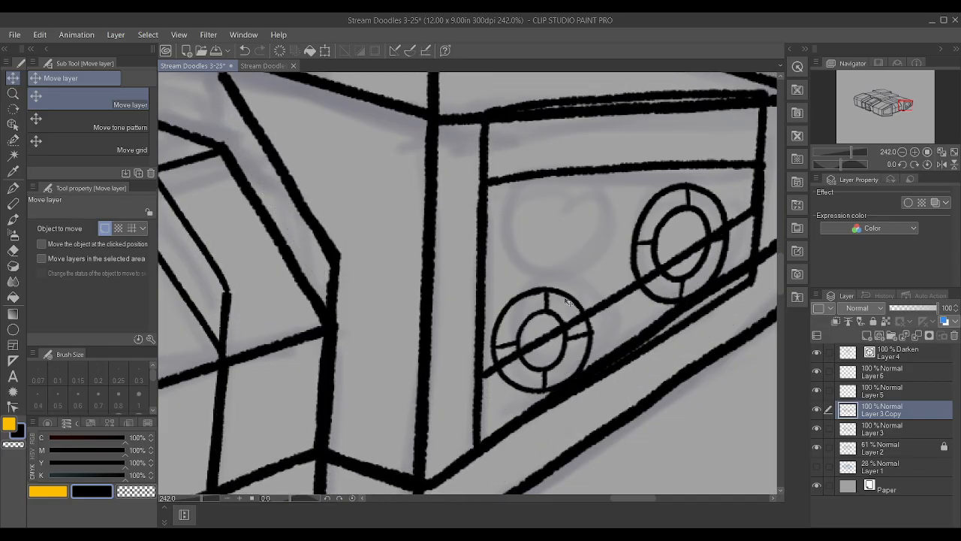
pyautogui.hotkey('ctrl', 'z')
pyautogui.hotkey('ctrl', 'z')
pyautogui.click(894, 394)
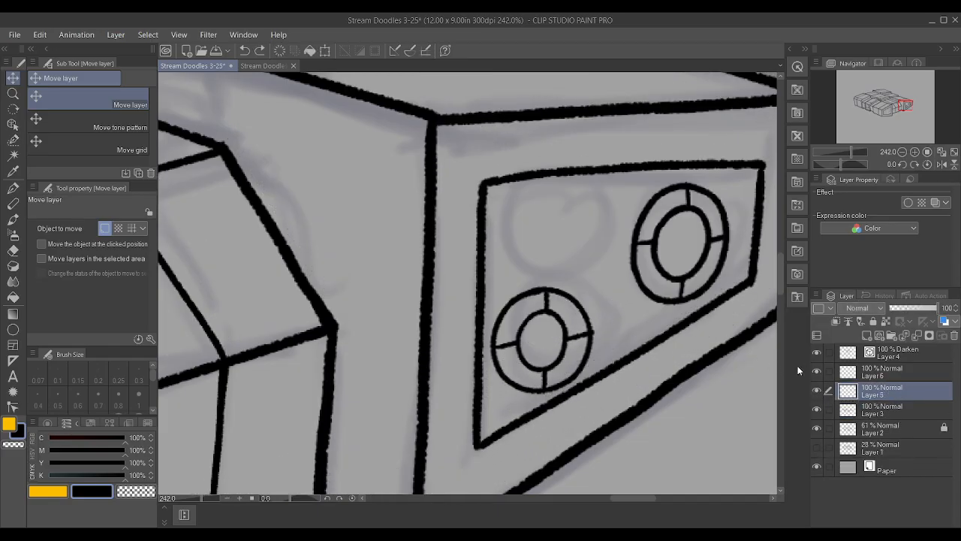
# Duplicate the lower spoked circle on Layer 6 and place the copy above it, beside the right-hand circle
pyautogui.click(816, 374)
pyautogui.click(816, 374)
pyautogui.click(895, 372)
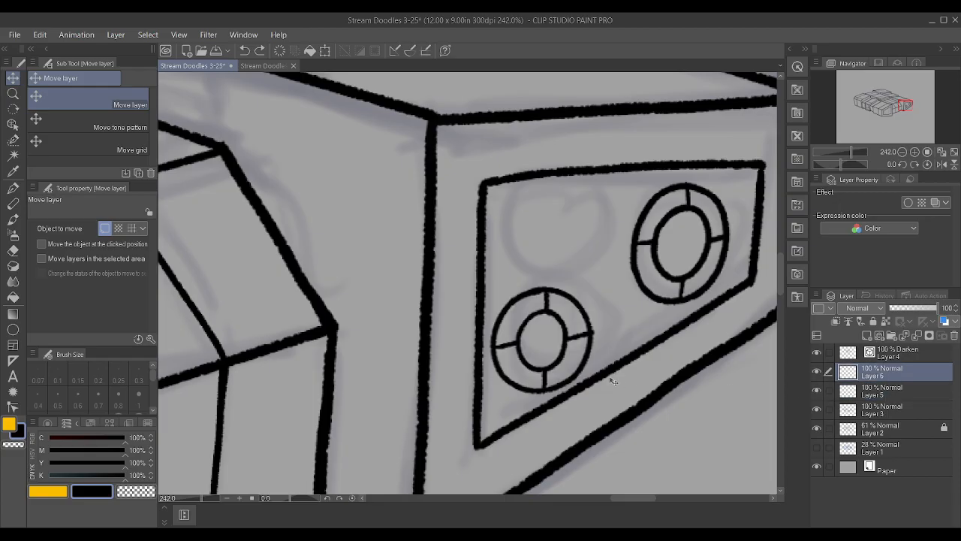
pyautogui.moveTo(582, 368); pyautogui.dragTo(584, 315)
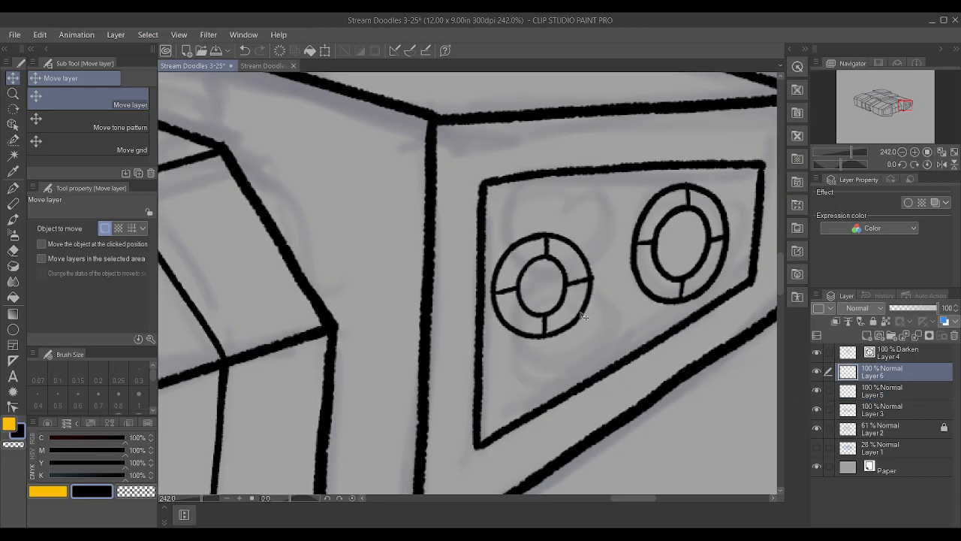
pyautogui.hotkey('ctrl', 'z')
pyautogui.hotkey('ctrl', 'v')
pyautogui.moveTo(576, 354); pyautogui.dragTo(606, 248)
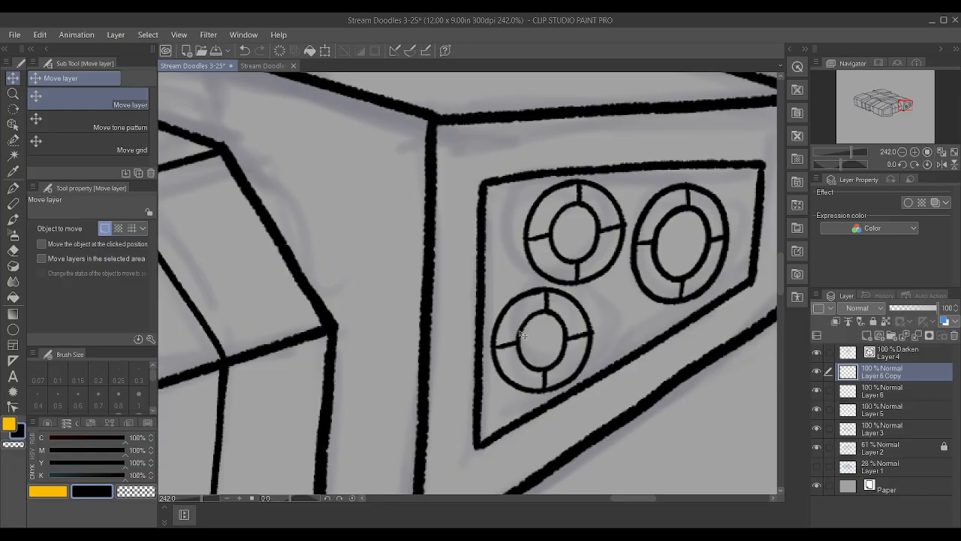
# Nudge the right-hand spoked circle slightly up and right, and the lower circle slightly right, inside the inset panel
pyautogui.hotkey('ctrl', 't')
pyautogui.moveTo(683, 180); pyautogui.dragTo(685, 184)
pyautogui.click(542, 309)
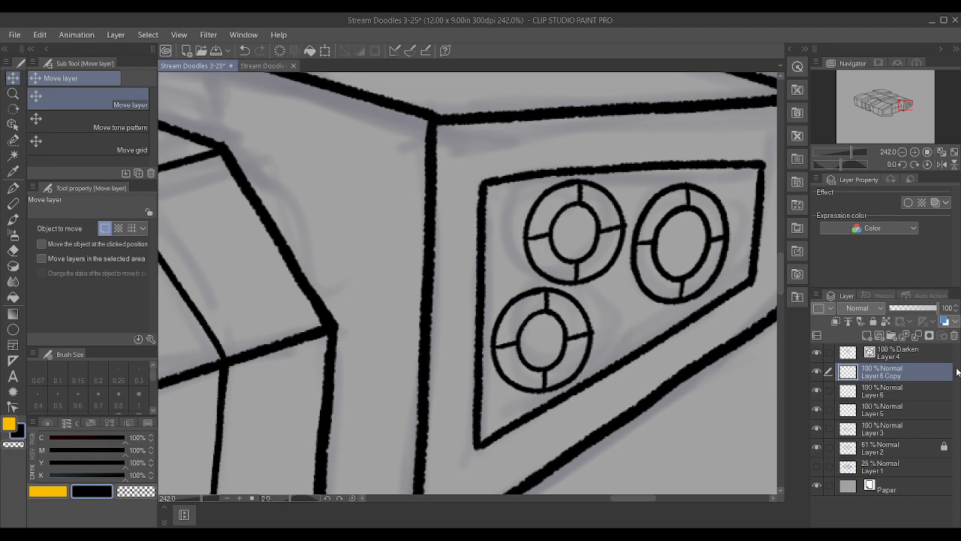
pyautogui.click(901, 409)
pyautogui.moveTo(712, 293); pyautogui.dragTo(717, 291)
pyautogui.click(859, 382)
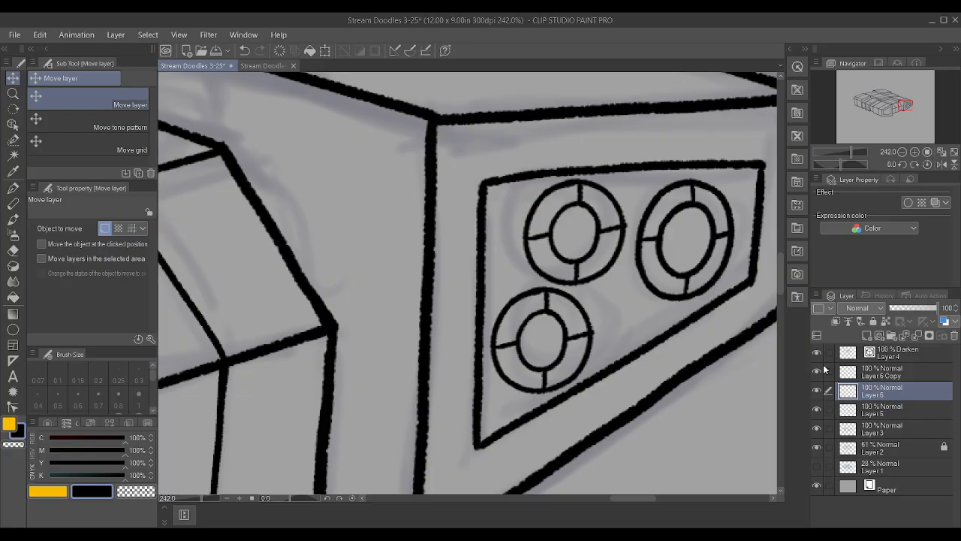
pyautogui.moveTo(593, 277); pyautogui.dragTo(596, 278)
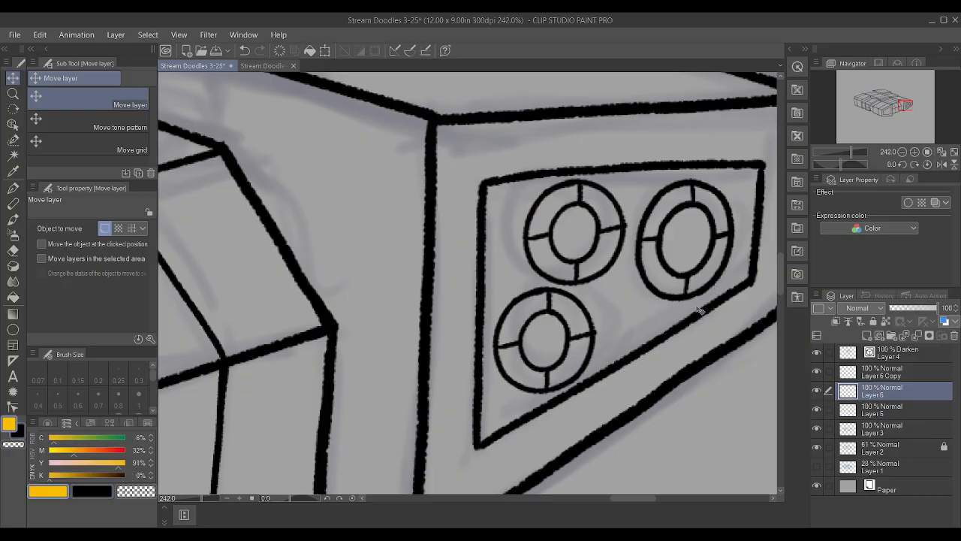
pyautogui.press('x')
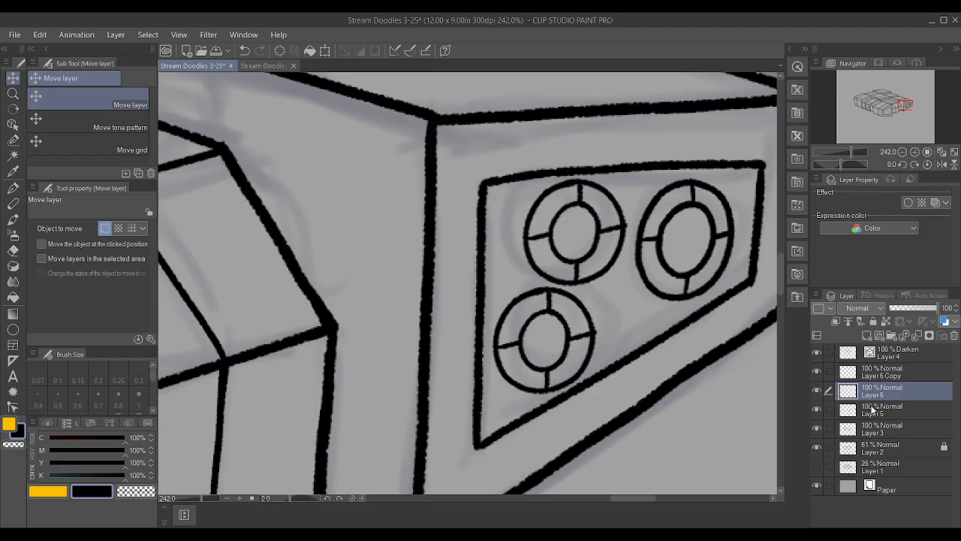
# Shift the right-hand circle and the upper-left copy slightly right to even the spacing between the three circles
pyautogui.click(868, 408)
pyautogui.moveTo(584, 295); pyautogui.dragTo(587, 296)
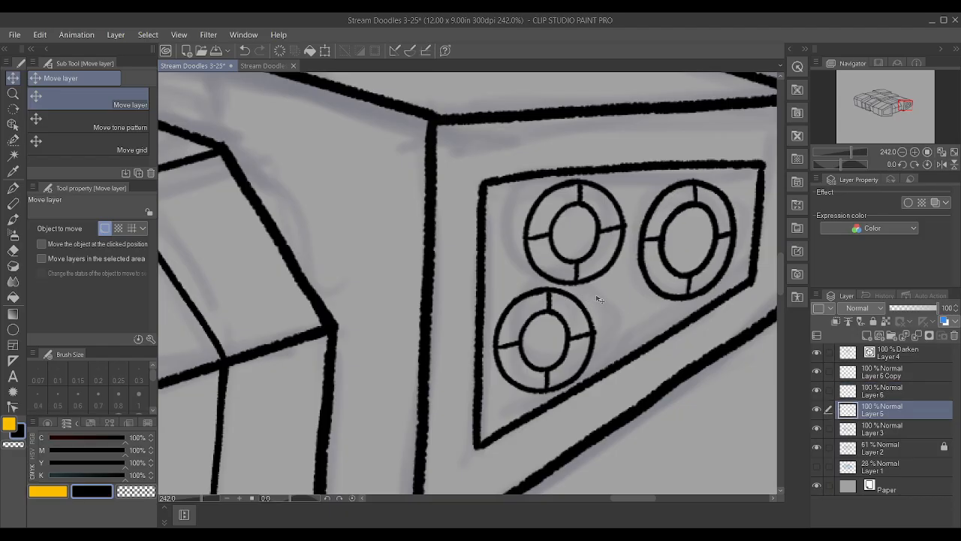
pyautogui.click(892, 388)
pyautogui.moveTo(657, 298); pyautogui.dragTo(640, 272)
pyautogui.click(932, 375)
# Try a copy of the upper-left spoked circle over the lower-right sketched circle in the front block's inset panel, and undo it
pyautogui.scroll(-4, 641, 272)
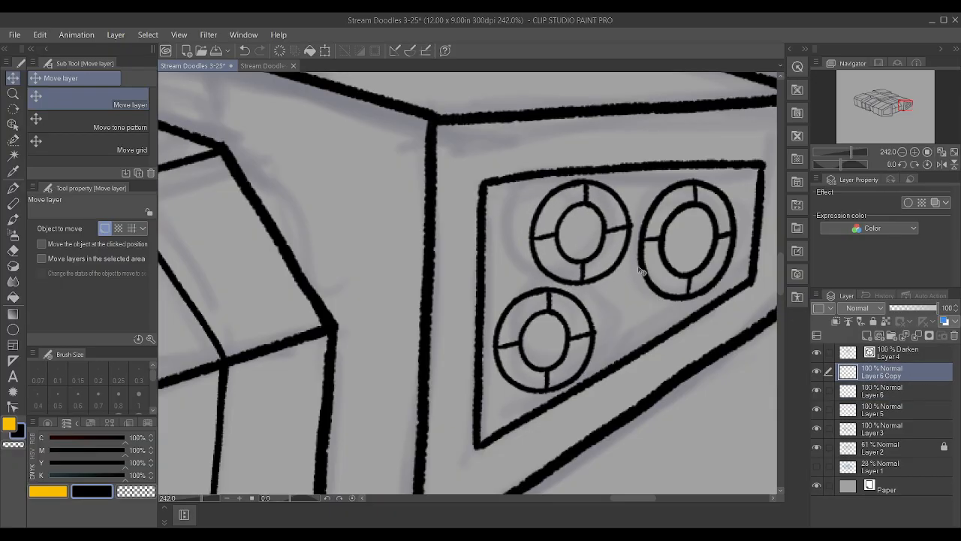
pyautogui.scroll(-2, 592, 279)
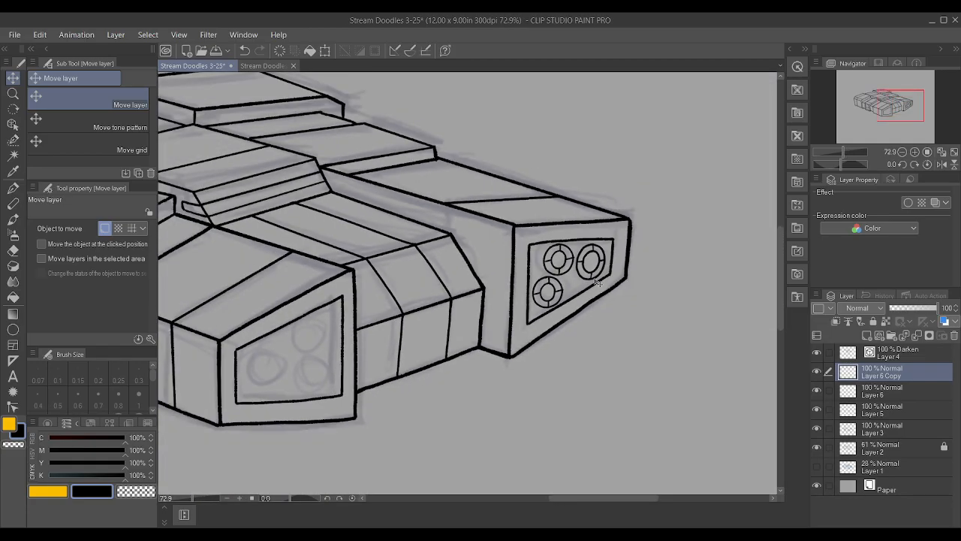
pyautogui.scroll(3, 265, 350)
pyautogui.scroll(-2, 265, 350)
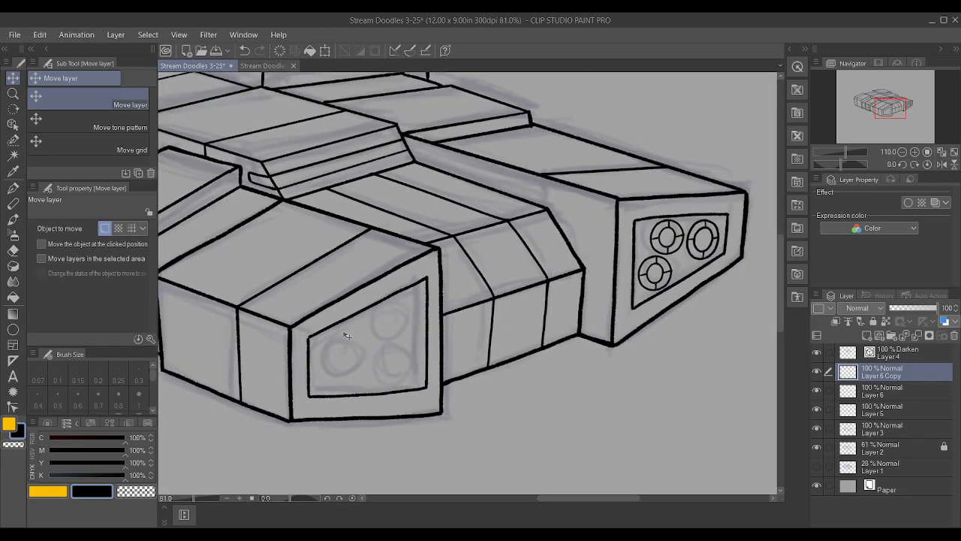
pyautogui.moveTo(659, 259); pyautogui.dragTo(380, 360)
pyautogui.moveTo(368, 401); pyautogui.dragTo(368, 404)
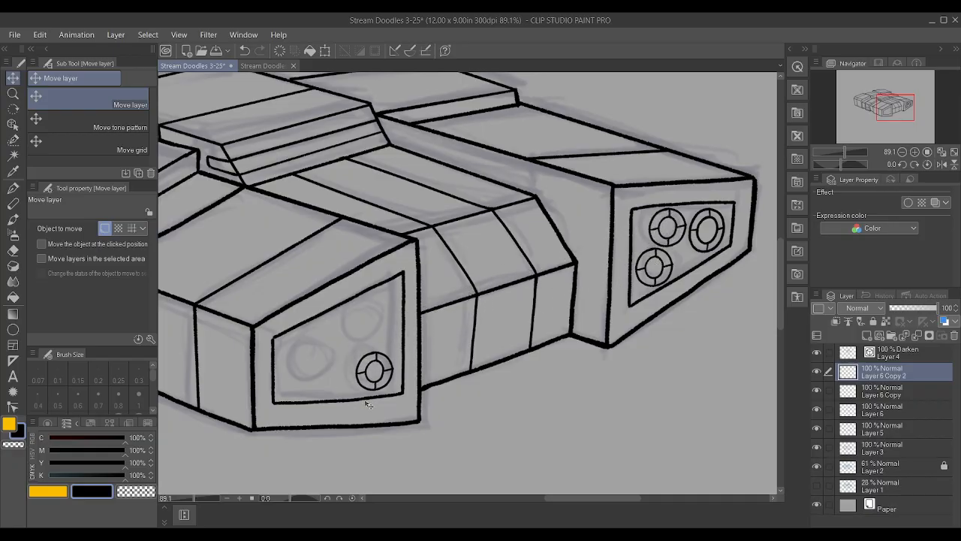
pyautogui.click(743, 312)
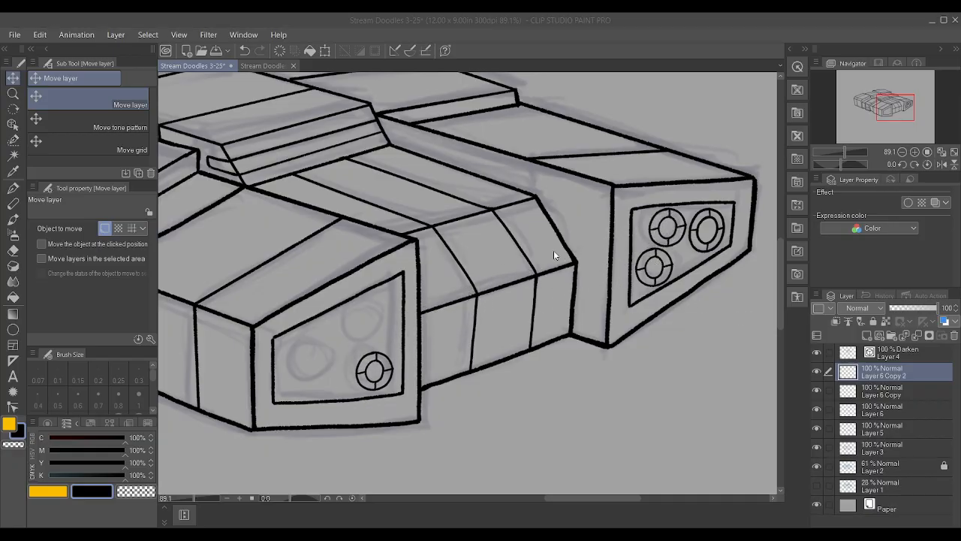
pyautogui.click(508, 223)
pyautogui.hotkey('ctrl', 'z')
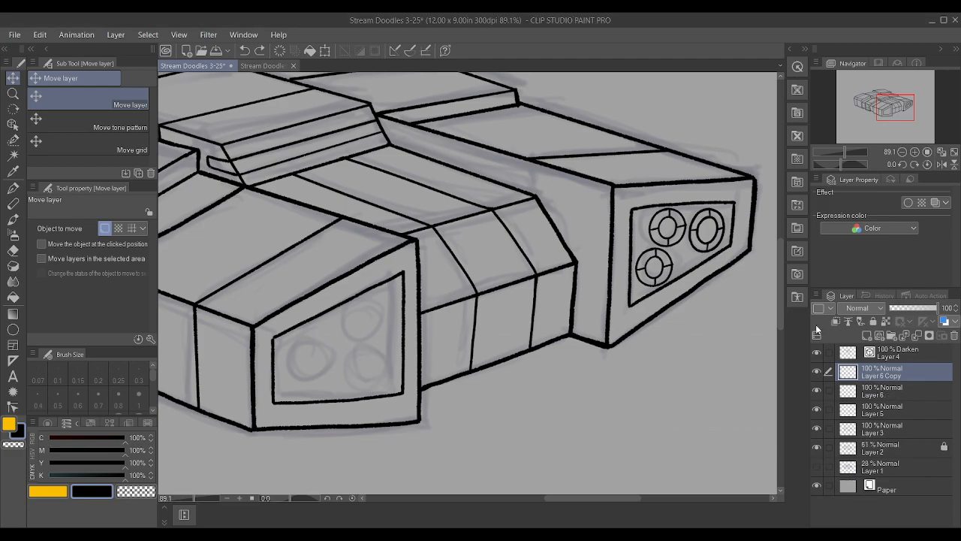
# Narrow the upper-left and lower circles on Layer 6 Copy and Layer 6 slightly in a single transform
pyautogui.scroll(-1, 706, 433)
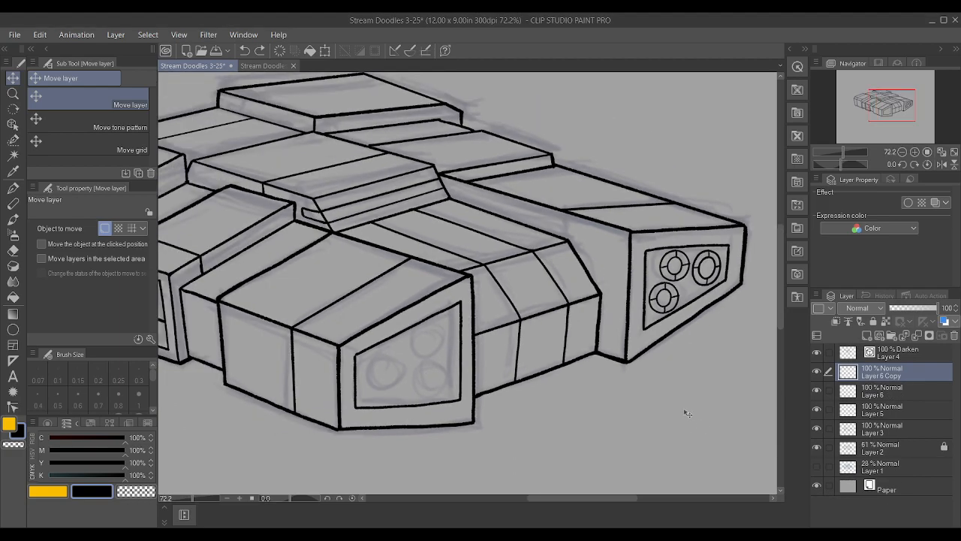
pyautogui.scroll(4, 717, 311)
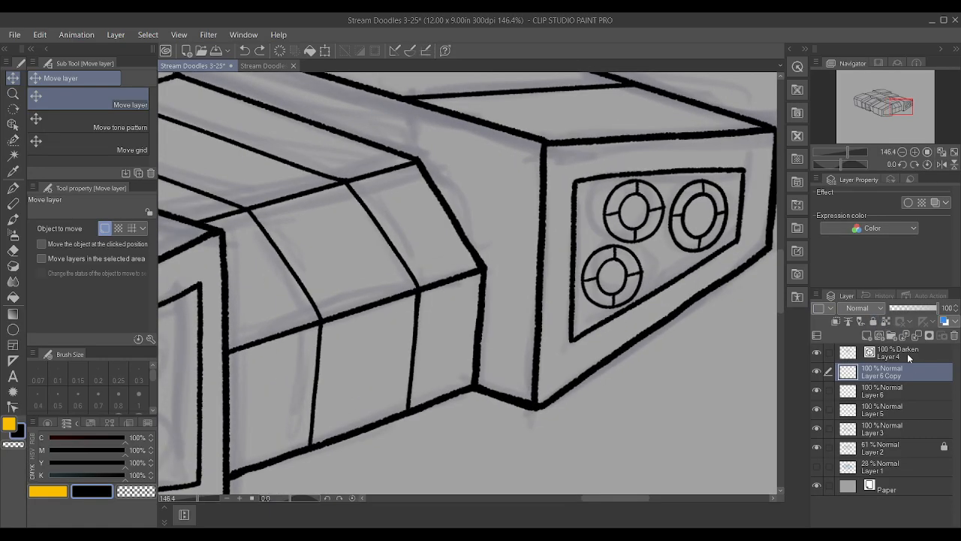
pyautogui.keyDown('ctrl'); pyautogui.click(900, 388); pyautogui.keyUp('ctrl')
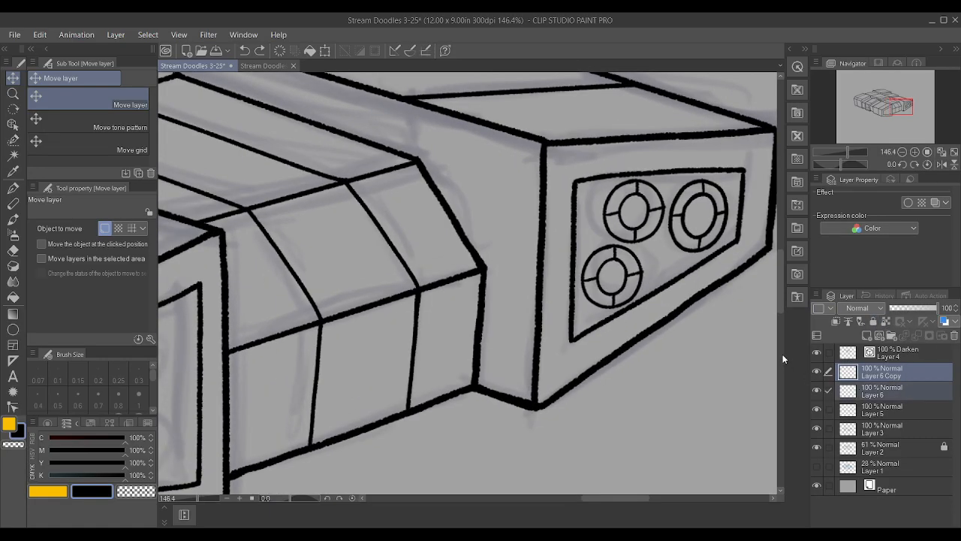
pyautogui.hotkey('ctrl', 't')
pyautogui.moveTo(665, 244); pyautogui.dragTo(662, 243)
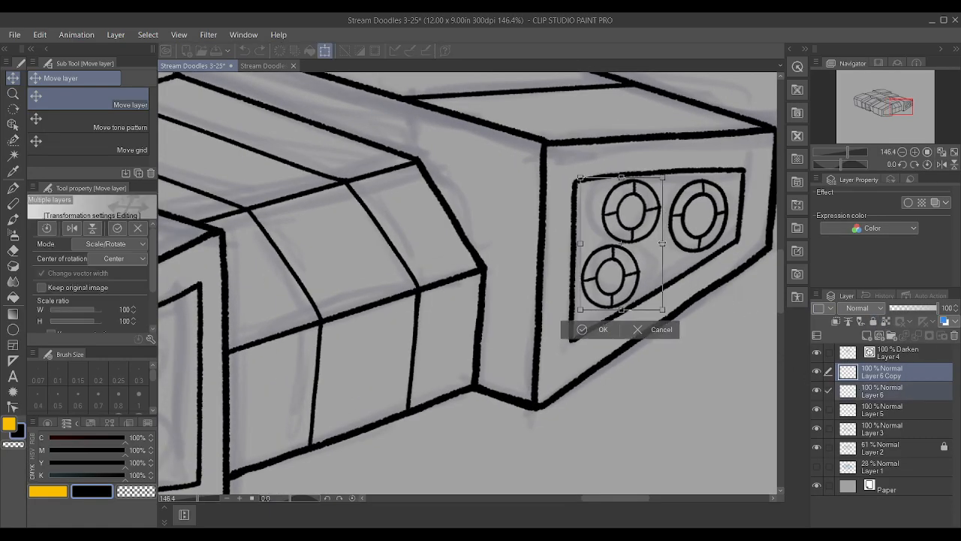
pyautogui.click(602, 332)
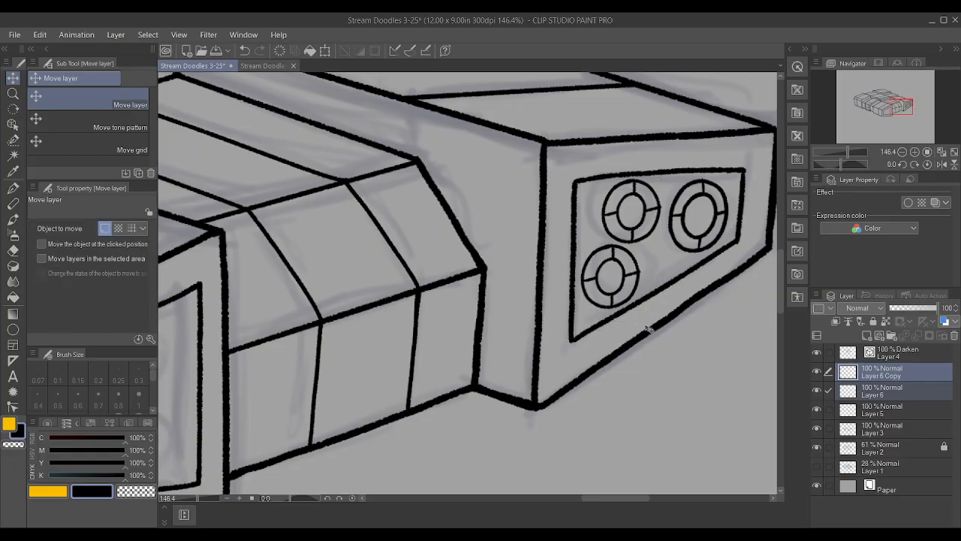
# Try a copy of Layer 5's circle in the front block's inset panel with 132% scaling, and undo the copy
pyautogui.scroll(-5, 648, 328)
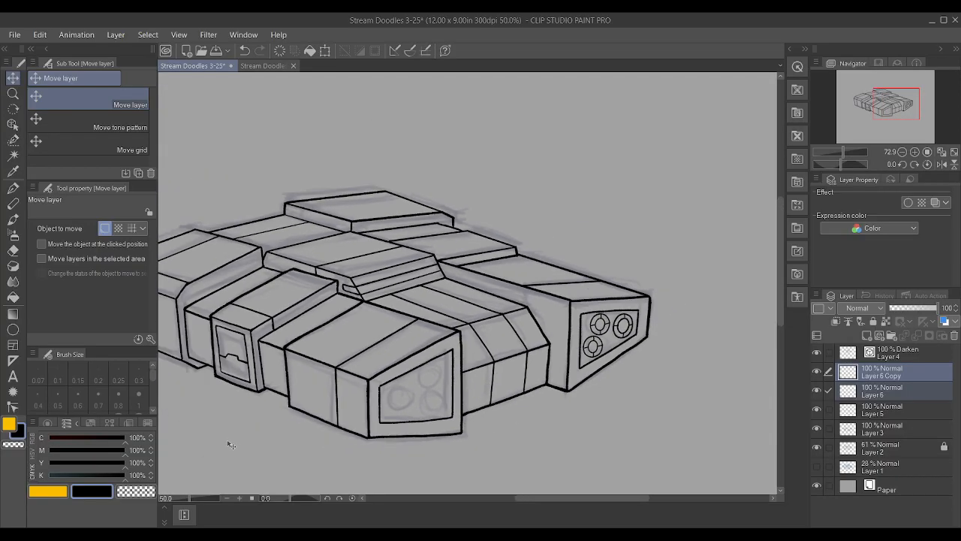
pyautogui.scroll(-2, 247, 448)
pyautogui.scroll(1, 534, 399)
pyautogui.press('pageup')
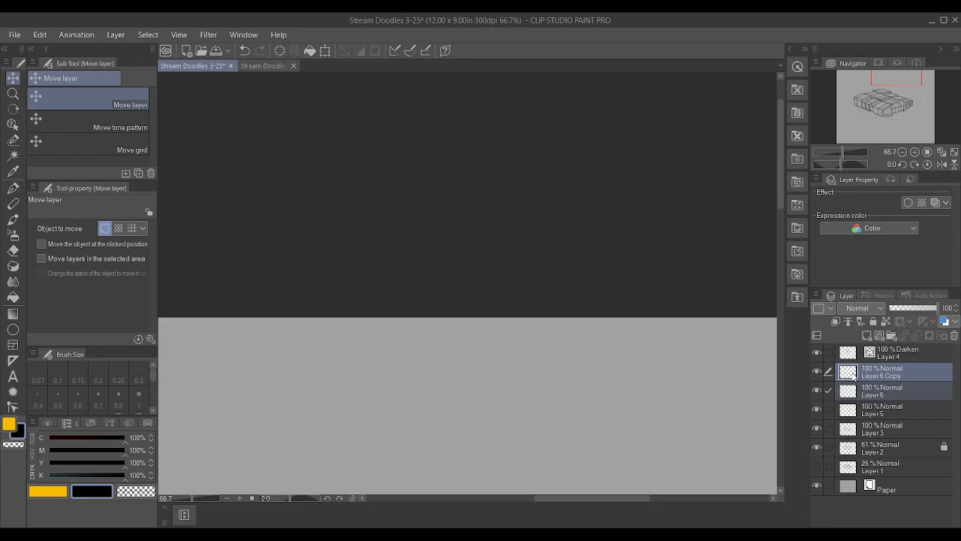
pyautogui.scroll(-2, 488, 359)
pyautogui.scroll(-10, 488, 358)
pyautogui.scroll(9, 476, 441)
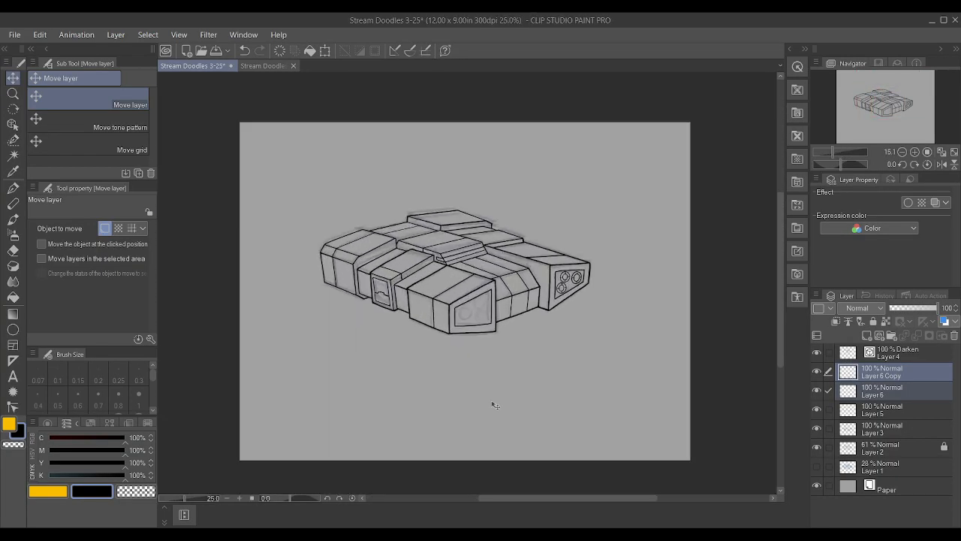
pyautogui.click(883, 411)
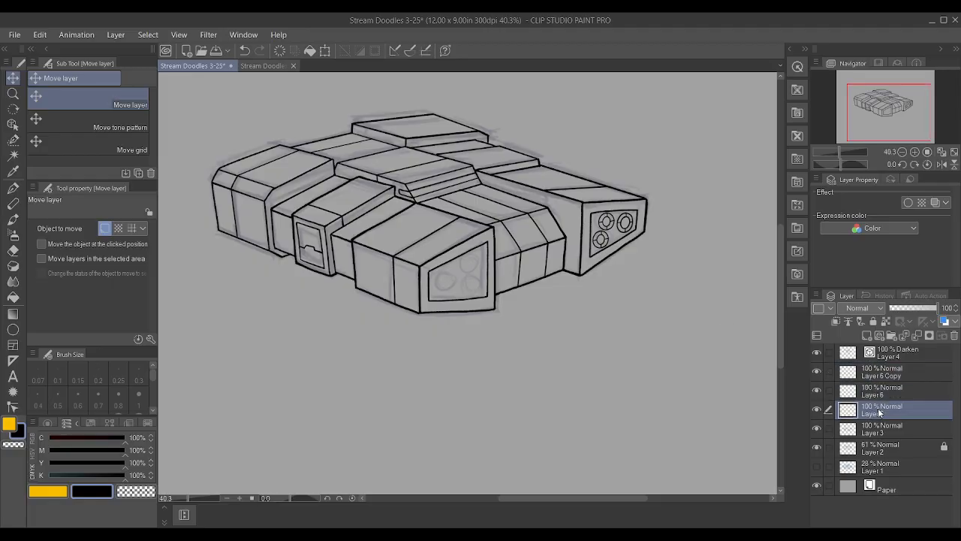
pyautogui.scroll(3, 540, 194)
pyautogui.moveTo(692, 242); pyautogui.dragTo(395, 350)
pyautogui.hotkey('ctrl', 't')
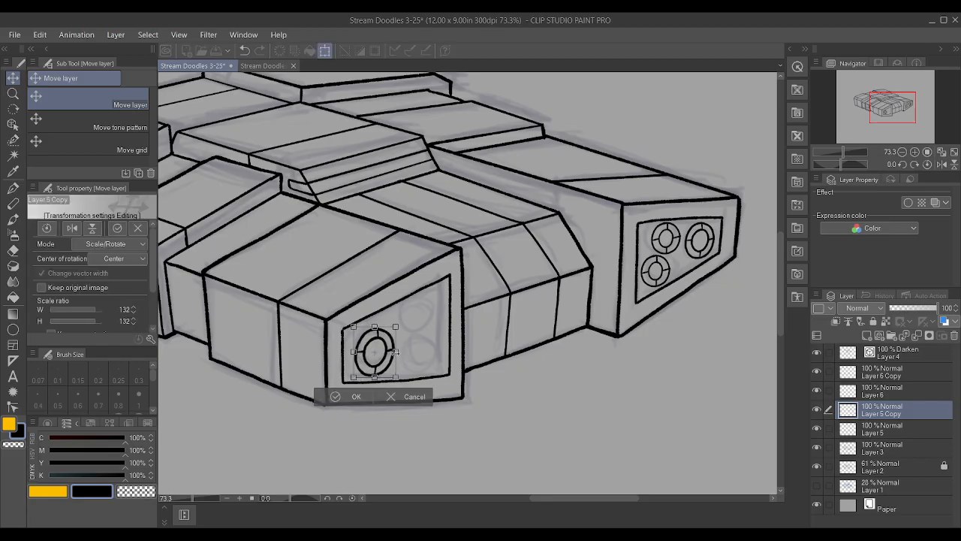
pyautogui.click(404, 397)
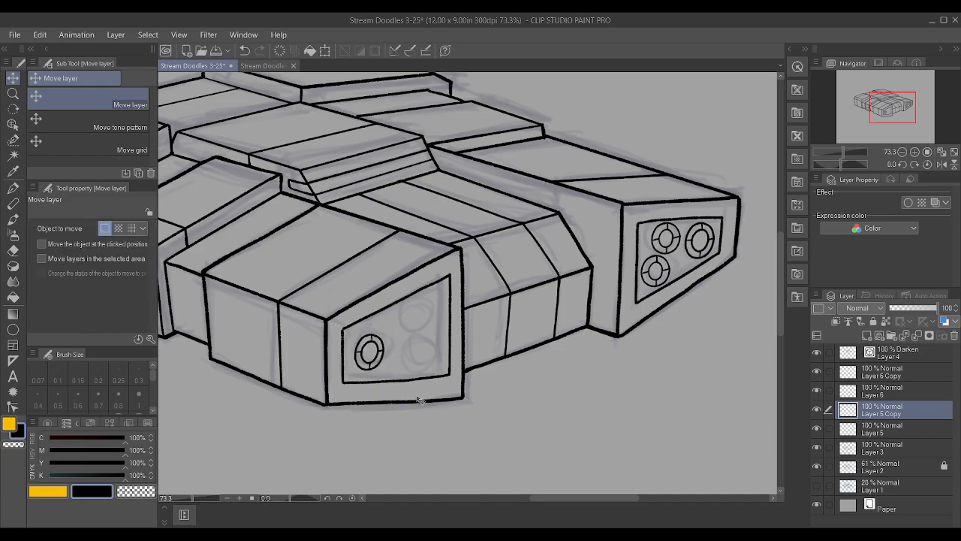
pyautogui.hotkey('ctrl', 'z')
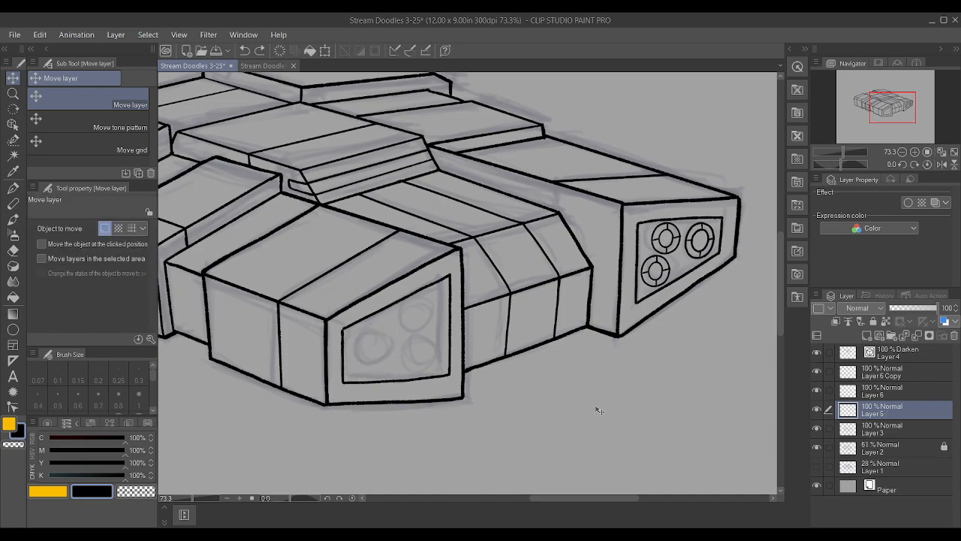
# Merge Layer 6 Copy, Layer 6, Layer 5 and the Darken Layer 4 down into Layer 3
pyautogui.click(890, 431)
pyautogui.keyDown('shift'); pyautogui.click(881, 374); pyautogui.keyUp('shift')
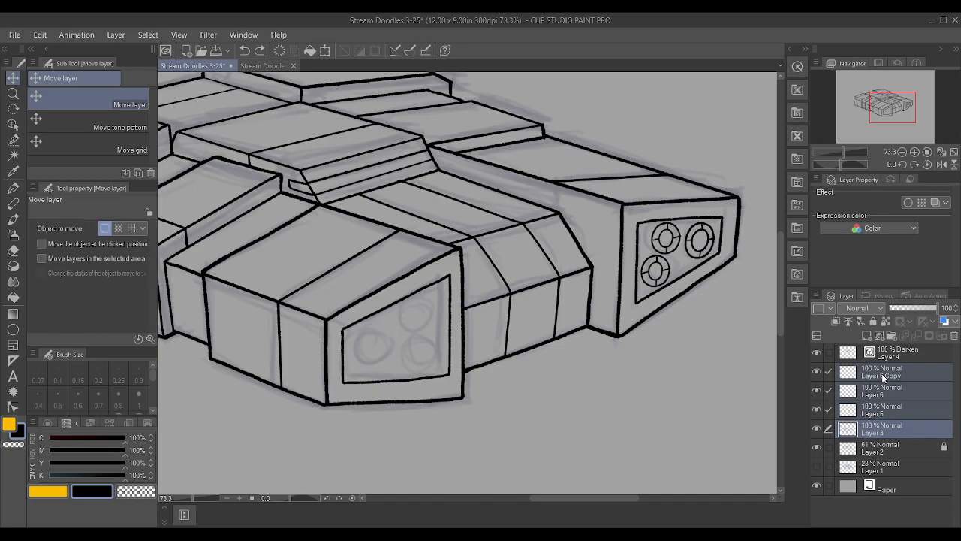
pyautogui.click(873, 330)
pyautogui.click(818, 372)
pyautogui.click(817, 372)
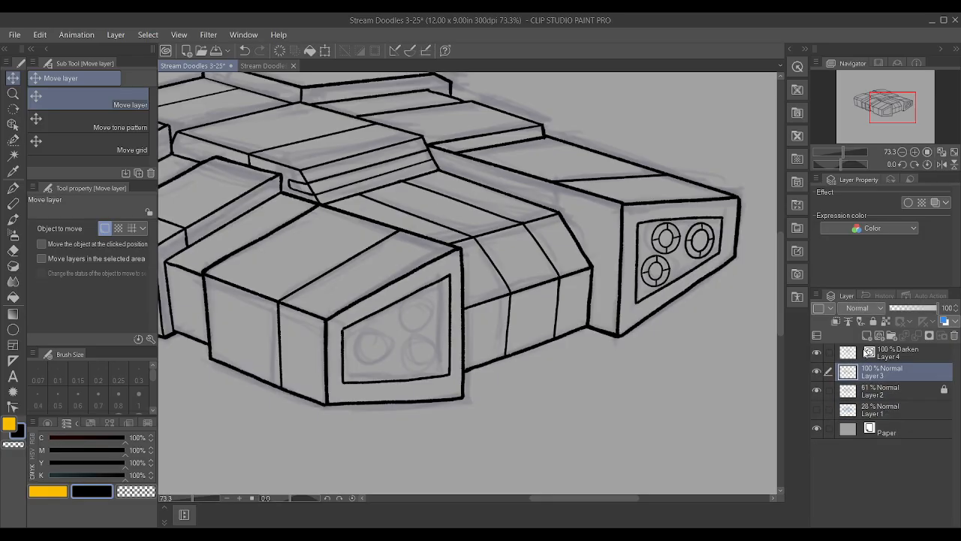
pyautogui.keyDown('shift'); pyautogui.click(890, 358); pyautogui.keyUp('shift')
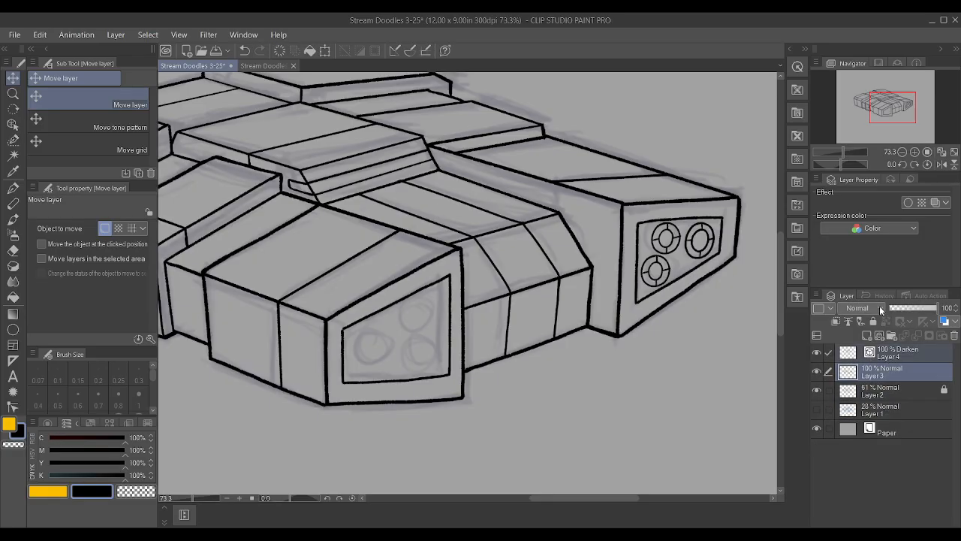
pyautogui.hotkey('shift', 'alt', 'e')
# Add a new raster layer above Layer 3 and switch to the Textured pen
pyautogui.click(869, 335)
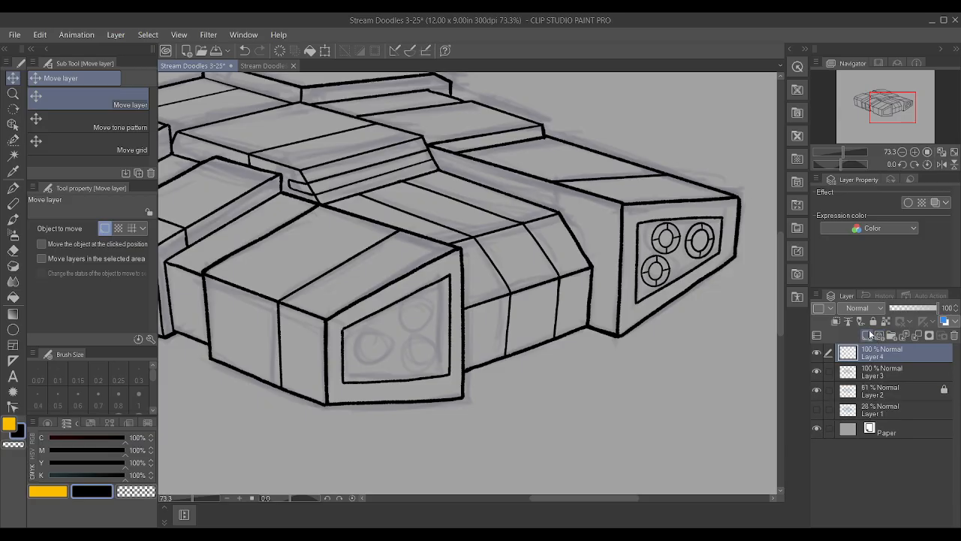
pyautogui.press('p')
pyautogui.scroll(3, 507, 402)
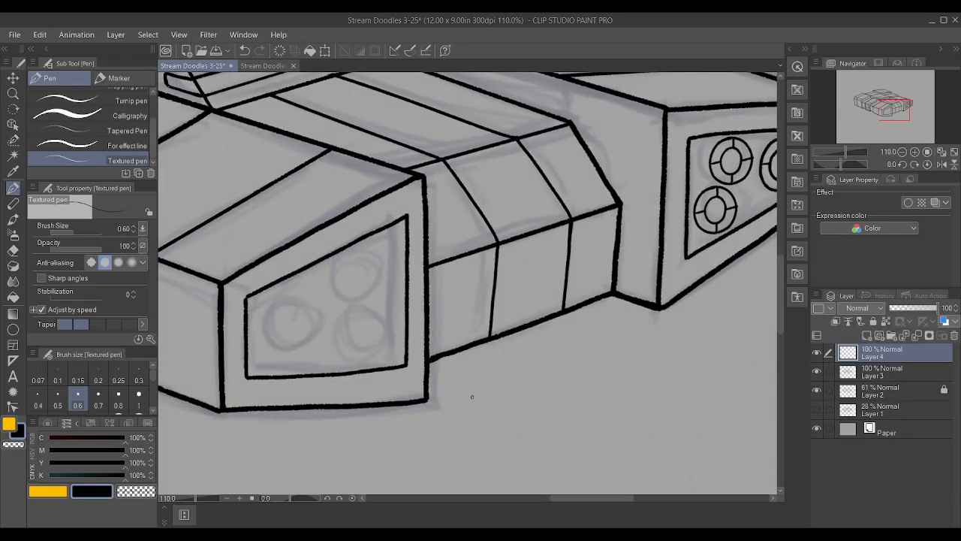
pyautogui.scroll(-2, 477, 395)
pyautogui.scroll(5, 331, 350)
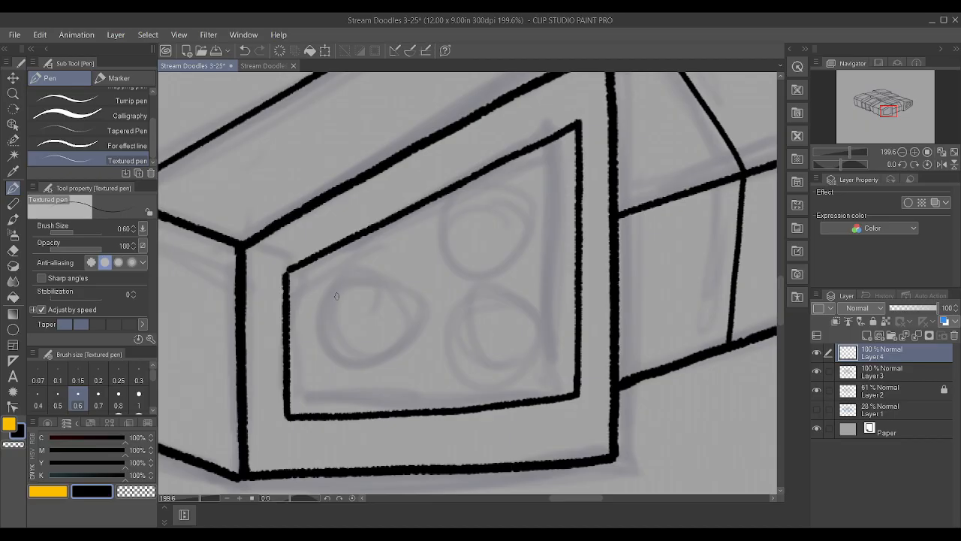
# Try freehand outlines over the left and upper-right sketched circles in the front block's inset panel, undoing each attempt
pyautogui.moveTo(326, 293)
pyautogui.mouseDown()
pyautogui.moveTo(309, 342)
pyautogui.moveTo(337, 376)
pyautogui.moveTo(358, 380)
pyautogui.moveTo(392, 368)
pyautogui.moveTo(409, 333)
pyautogui.moveTo(402, 305)
pyautogui.moveTo(370, 278)
pyautogui.mouseUp()
pyautogui.hotkey('ctrl', 'z')
pyautogui.moveTo(334, 278)
pyautogui.mouseDown()
pyautogui.moveTo(316, 297)
pyautogui.moveTo(309, 334)
pyautogui.moveTo(332, 371)
pyautogui.moveTo(356, 378)
pyautogui.moveTo(394, 363)
pyautogui.moveTo(409, 330)
pyautogui.moveTo(400, 294)
pyautogui.moveTo(358, 271)
pyautogui.mouseUp()
pyautogui.hotkey('ctrl', 'z')
pyautogui.hotkey('ctrl', 'z')
pyautogui.moveTo(349, 281)
pyautogui.mouseDown()
pyautogui.moveTo(318, 301)
pyautogui.moveTo(312, 356)
pyautogui.moveTo(326, 372)
pyautogui.moveTo(365, 379)
pyautogui.moveTo(395, 363)
pyautogui.moveTo(407, 331)
pyautogui.moveTo(400, 307)
pyautogui.moveTo(359, 280)
pyautogui.mouseUp()
pyautogui.hotkey('ctrl', 'z')
pyautogui.moveTo(536, 187)
pyautogui.mouseDown()
pyautogui.moveTo(482, 198)
pyautogui.moveTo(470, 230)
pyautogui.moveTo(474, 250)
pyautogui.moveTo(516, 270)
pyautogui.moveTo(555, 236)
pyautogui.moveTo(550, 198)
pyautogui.moveTo(532, 181)
pyautogui.mouseUp()
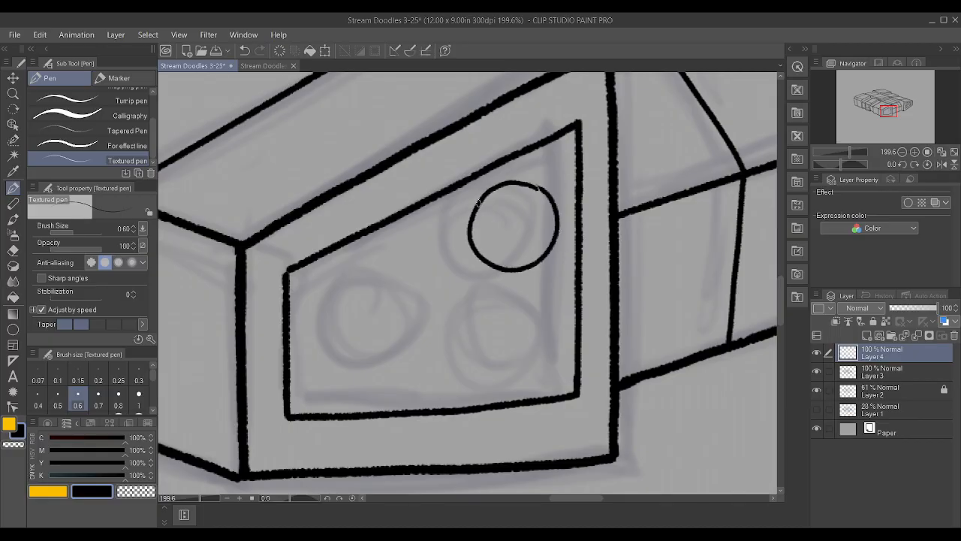
pyautogui.hotkey('ctrl', 'z')
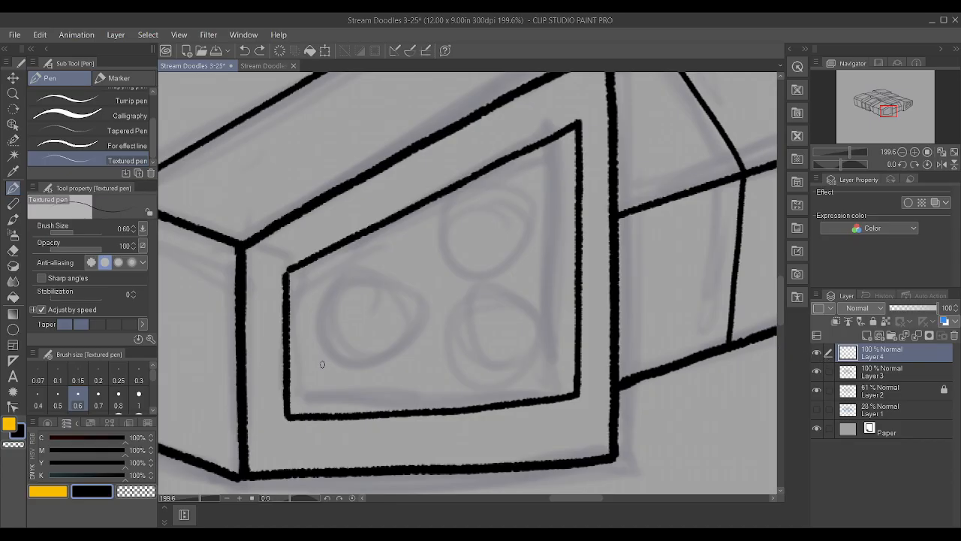
# Try a circle with a further stroke over the left sketched circle in the front panel, and undo both
pyautogui.moveTo(315, 355)
pyautogui.mouseDown()
pyautogui.moveTo(323, 296)
pyautogui.moveTo(361, 277)
pyautogui.moveTo(399, 292)
pyautogui.moveTo(414, 322)
pyautogui.moveTo(396, 369)
pyautogui.moveTo(362, 385)
pyautogui.moveTo(323, 367)
pyautogui.moveTo(312, 331)
pyautogui.mouseUp()
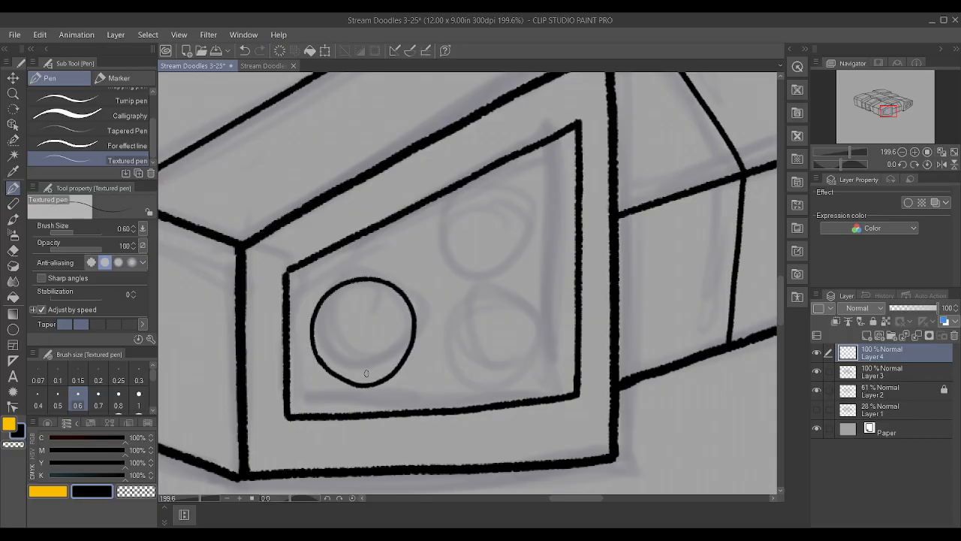
pyautogui.scroll(2, 365, 374)
pyautogui.moveTo(298, 347)
pyautogui.mouseDown()
pyautogui.moveTo(365, 392)
pyautogui.moveTo(412, 378)
pyautogui.moveTo(427, 358)
pyautogui.mouseUp()
pyautogui.hotkey('ctrl', 'z')
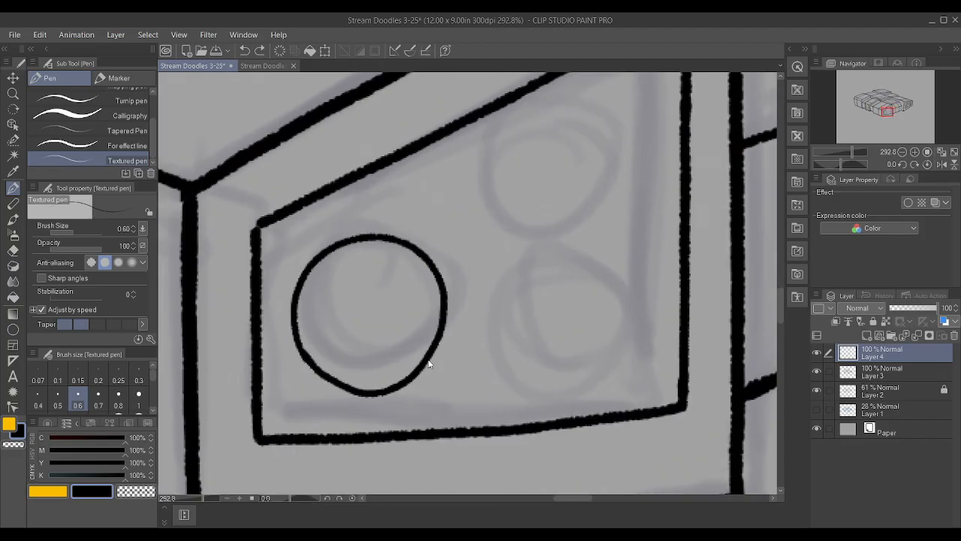
pyautogui.hotkey('ctrl', 'z')
# Ink an outer circle over the left sketched circle, with a smaller inner circle and a top spoke joining them
pyautogui.moveTo(392, 222)
pyautogui.mouseDown()
pyautogui.moveTo(338, 231)
pyautogui.moveTo(300, 287)
pyautogui.moveTo(308, 348)
pyautogui.moveTo(355, 380)
pyautogui.moveTo(406, 374)
pyautogui.moveTo(439, 343)
pyautogui.moveTo(446, 286)
pyautogui.moveTo(382, 219)
pyautogui.mouseUp()
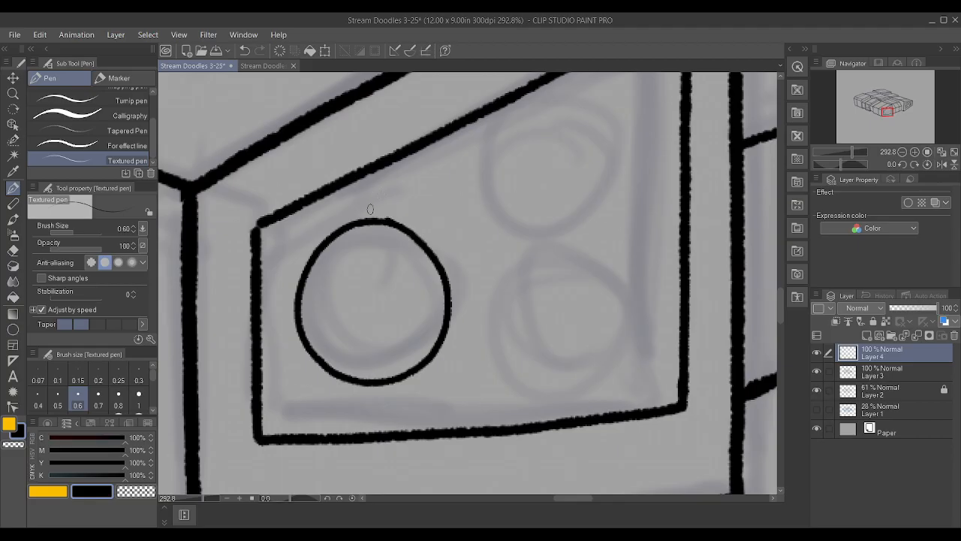
pyautogui.moveTo(395, 260)
pyautogui.mouseDown()
pyautogui.moveTo(353, 259)
pyautogui.moveTo(330, 290)
pyautogui.moveTo(328, 318)
pyautogui.moveTo(366, 349)
pyautogui.moveTo(397, 342)
pyautogui.moveTo(413, 317)
pyautogui.moveTo(405, 267)
pyautogui.moveTo(376, 256)
pyautogui.moveTo(379, 221)
pyautogui.mouseUp()
# Try the right, left and lower spokes between the inner and outer circles, and undo those strokes
pyautogui.moveTo(418, 305); pyautogui.dragTo(445, 300)
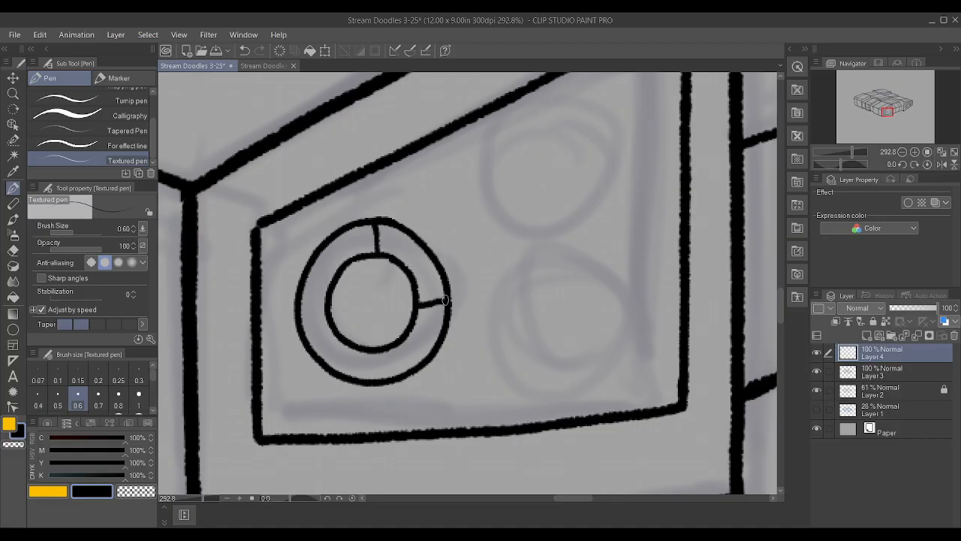
pyautogui.moveTo(328, 307); pyautogui.dragTo(299, 311)
pyautogui.moveTo(421, 304); pyautogui.dragTo(454, 298)
pyautogui.moveTo(375, 381); pyautogui.dragTo(379, 344)
pyautogui.hotkey('ctrl', 'z')
pyautogui.hotkey('ctrl', 'z')
pyautogui.hotkey('ctrl', 'z')
pyautogui.hotkey('ctrl', 'z')
# Ink the lower, right and left spokes between the inner and outer circles
pyautogui.moveTo(377, 382); pyautogui.dragTo(379, 347)
pyautogui.moveTo(418, 299); pyautogui.dragTo(451, 297)
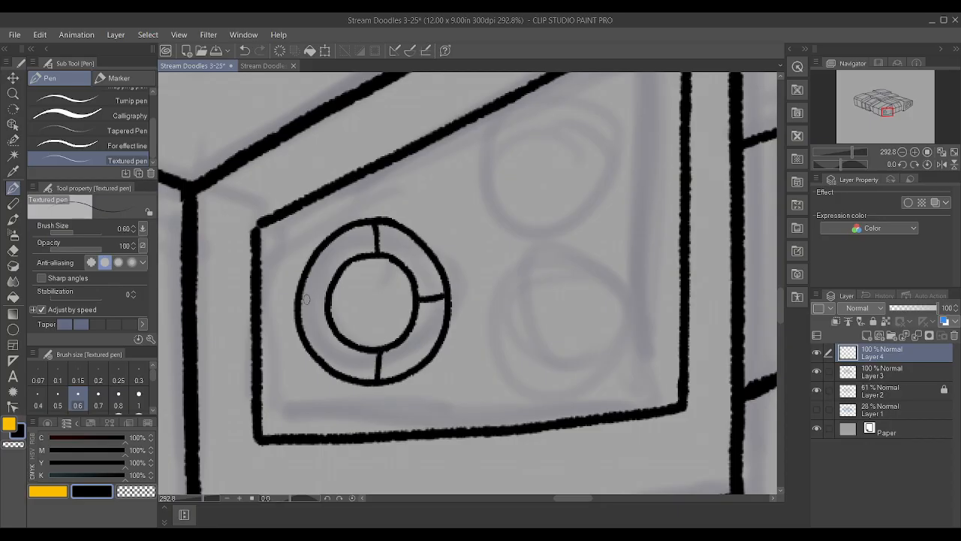
pyautogui.moveTo(299, 303); pyautogui.dragTo(326, 301)
# Enlarge the left spoked circle slightly and shift it a little down inside the front panel
pyautogui.scroll(-2, 434, 206)
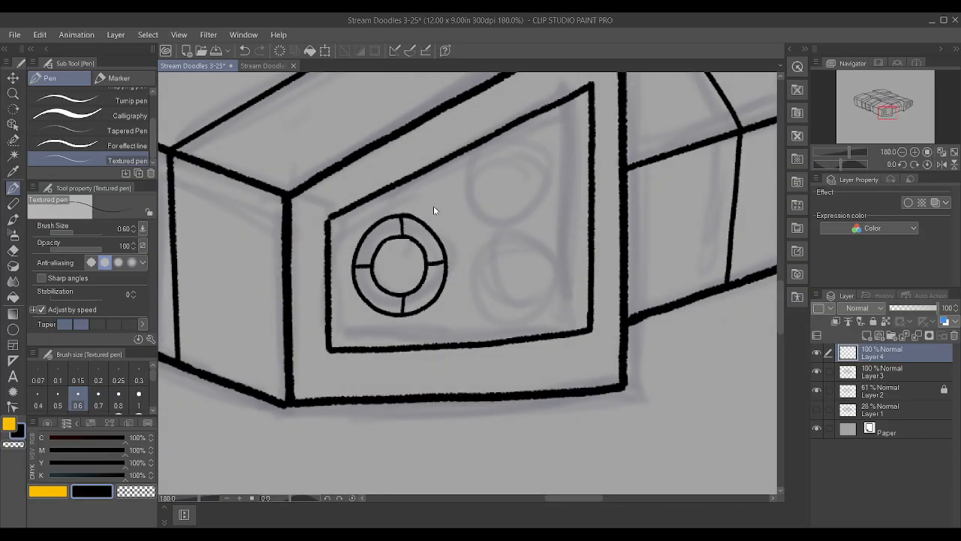
pyautogui.hotkey('ctrl', 't')
pyautogui.moveTo(355, 270); pyautogui.dragTo(396, 293)
pyautogui.click(387, 352)
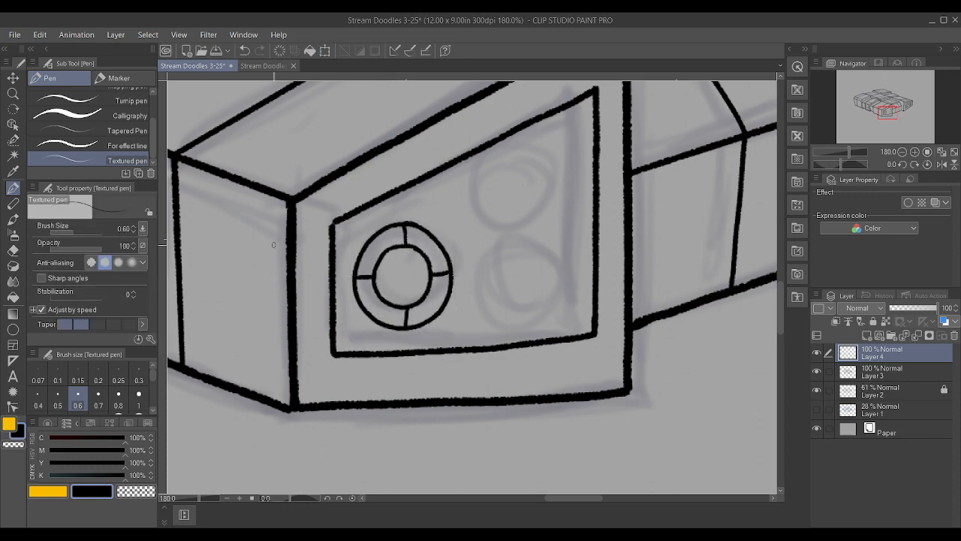
# Duplicate the spoked circle's layer, place the copy over the upper-right sketched circle and scale it down slightly
pyautogui.click(5, 76)
pyautogui.hotkey('ctrl', 'alt', 'd')
pyautogui.moveTo(401, 285); pyautogui.dragTo(516, 215)
pyautogui.hotkey('ctrl', 't')
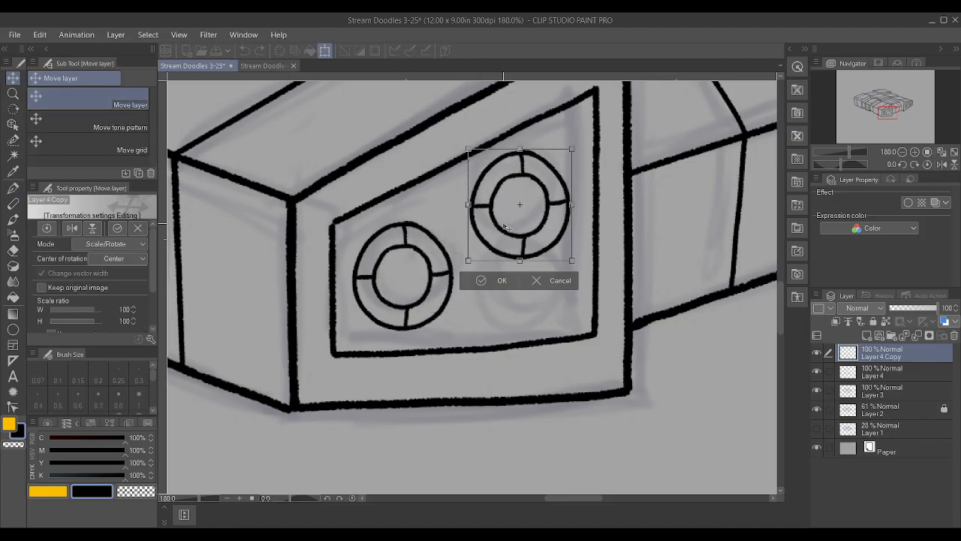
pyautogui.moveTo(530, 262); pyautogui.dragTo(530, 338)
pyautogui.click(508, 262)
# Try a second copy of the upper-right circle directly below it, scaled to 87%
pyautogui.hotkey('ctrl', 'c')
pyautogui.hotkey('ctrl', 'v')
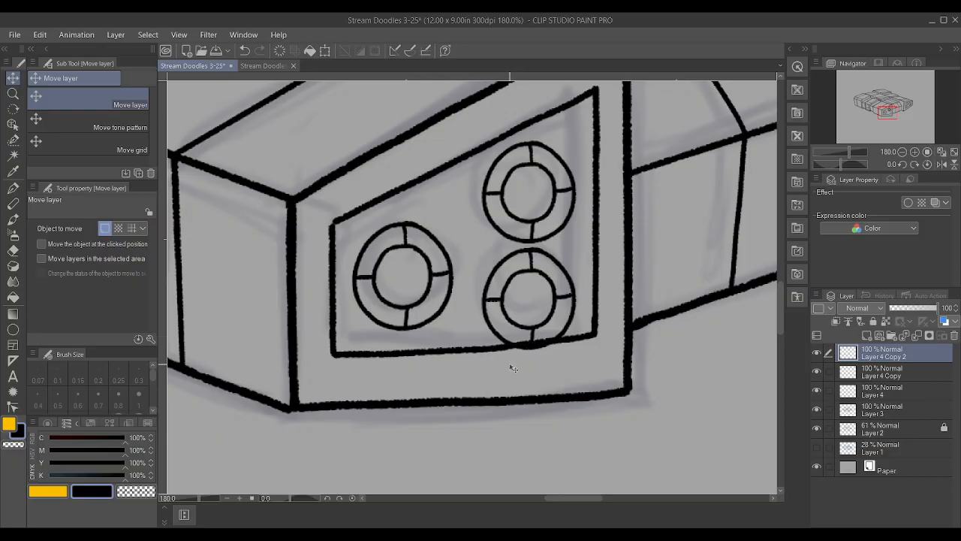
pyautogui.hotkey('ctrl', 't')
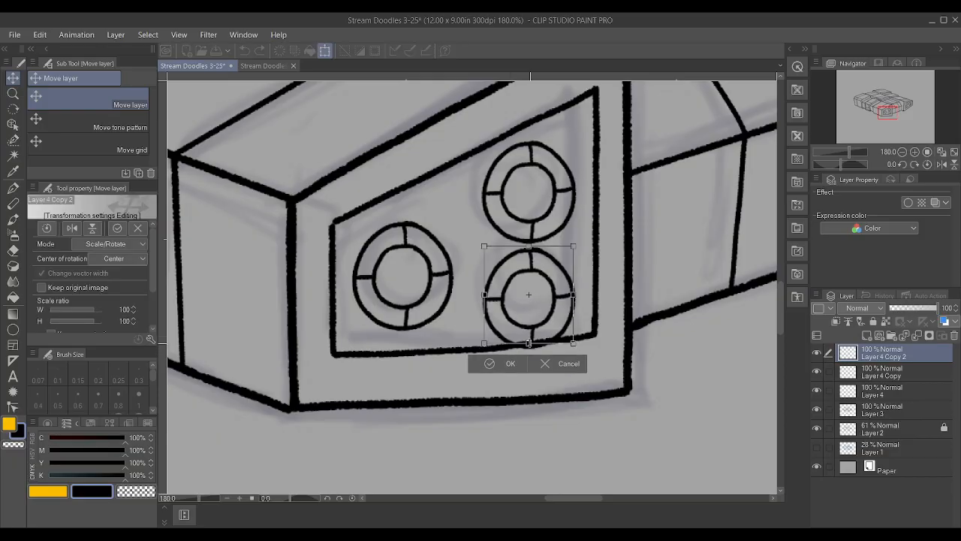
pyautogui.moveTo(529, 343); pyautogui.dragTo(529, 337)
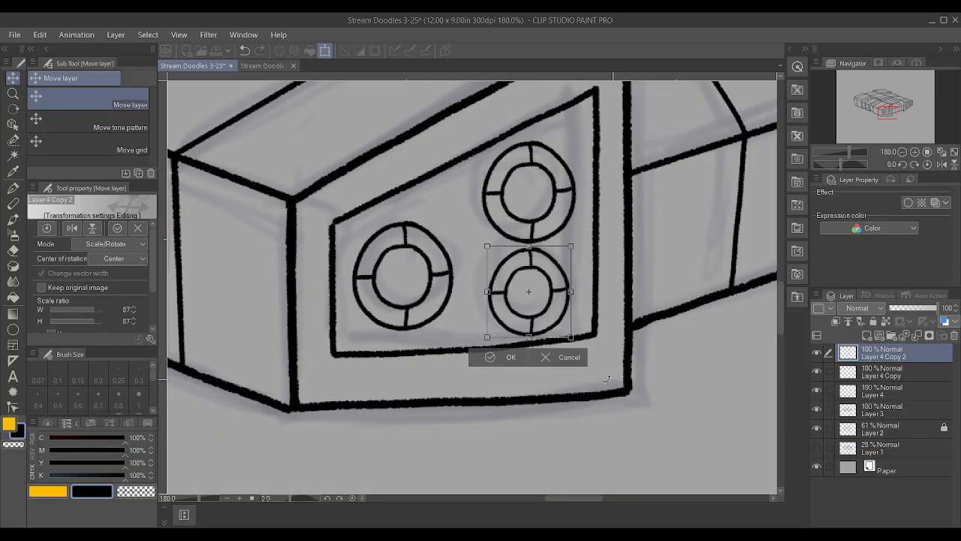
pyautogui.click(499, 357)
# Try scaling Layer 4 Copy's upper circle to 90%, cancel the transform, and undo the smaller copy below it
pyautogui.click(913, 371)
pyautogui.hotkey('ctrl', 't')
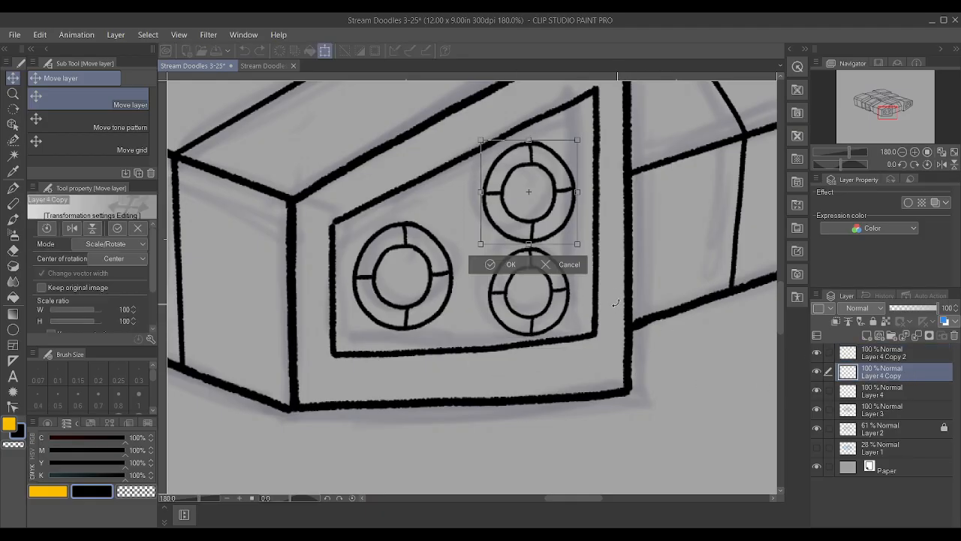
pyautogui.moveTo(530, 243); pyautogui.dragTo(529, 234)
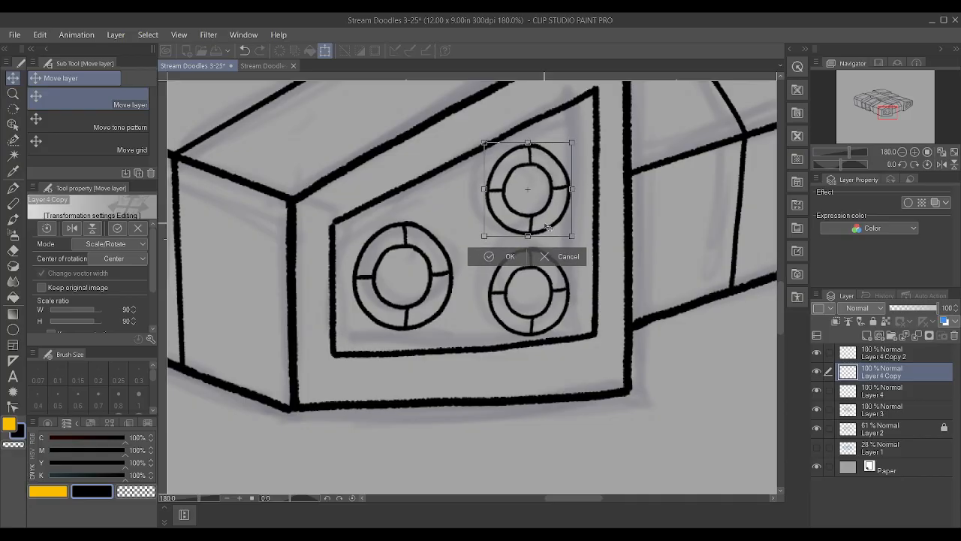
pyautogui.scroll(-3, 549, 229)
pyautogui.scroll(-3, 548, 229)
pyautogui.scroll(4, 548, 223)
pyautogui.scroll(-4, 545, 222)
pyautogui.scroll(2, 542, 220)
pyautogui.scroll(2, 542, 220)
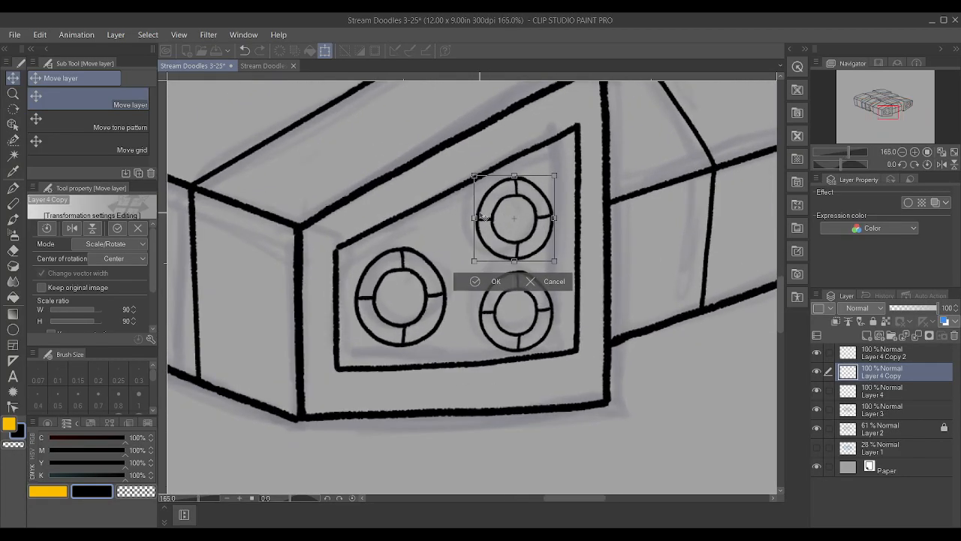
pyautogui.hotkey('ctrl', 'z')
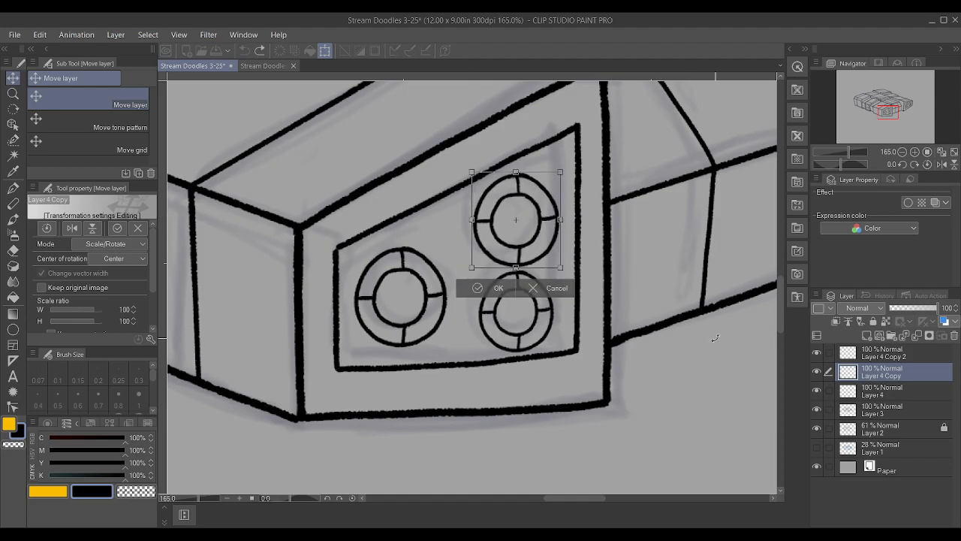
pyautogui.click(546, 292)
pyautogui.hotkey('ctrl', 'z')
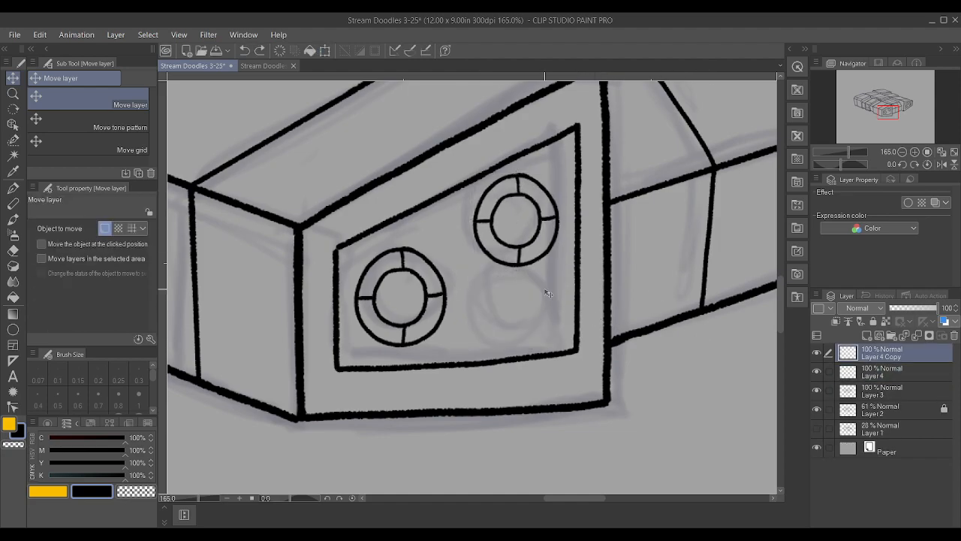
# Place a copy of the upper-right circle in the panel's lower-right corner and move the upper circle left to form a triangle
pyautogui.moveTo(521, 256); pyautogui.dragTo(535, 341)
pyautogui.click(875, 373)
pyautogui.moveTo(509, 251)
pyautogui.mouseDown()
pyautogui.moveTo(489, 255)
pyautogui.moveTo(496, 252)
pyautogui.mouseUp()
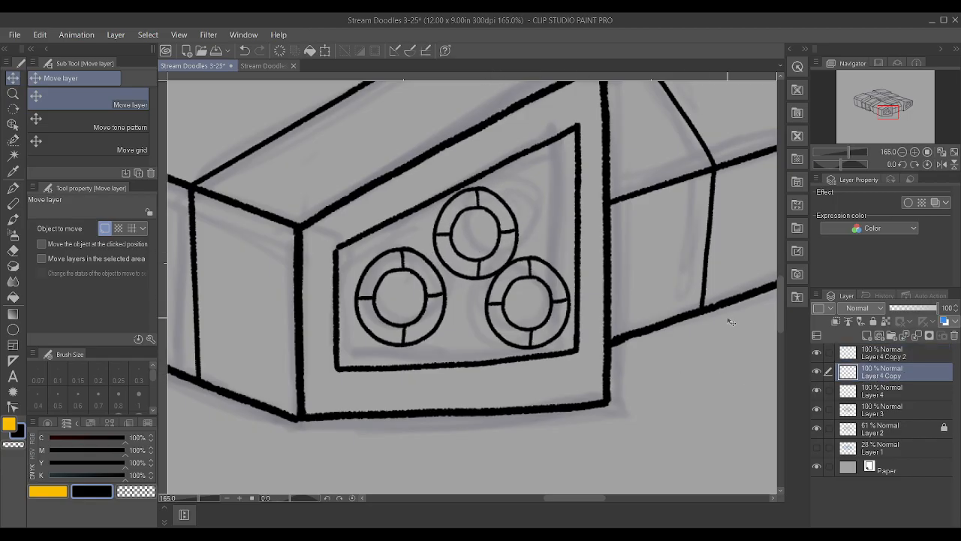
pyautogui.click(887, 359)
pyautogui.moveTo(548, 313); pyautogui.dragTo(555, 318)
# Narrow the upper and lower-right circles on Layer 4 Copy and Layer 4 Copy 2 slightly in a single transform
pyautogui.keyDown('ctrl'); pyautogui.click(905, 374); pyautogui.keyUp('ctrl')
pyautogui.hotkey('ctrl', 't')
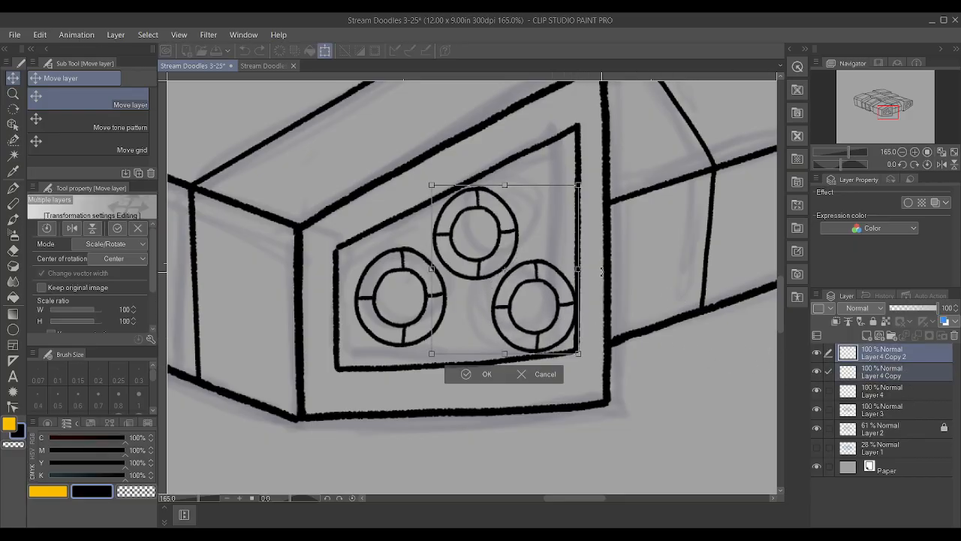
pyautogui.moveTo(577, 268); pyautogui.dragTo(541, 276)
pyautogui.click(482, 371)
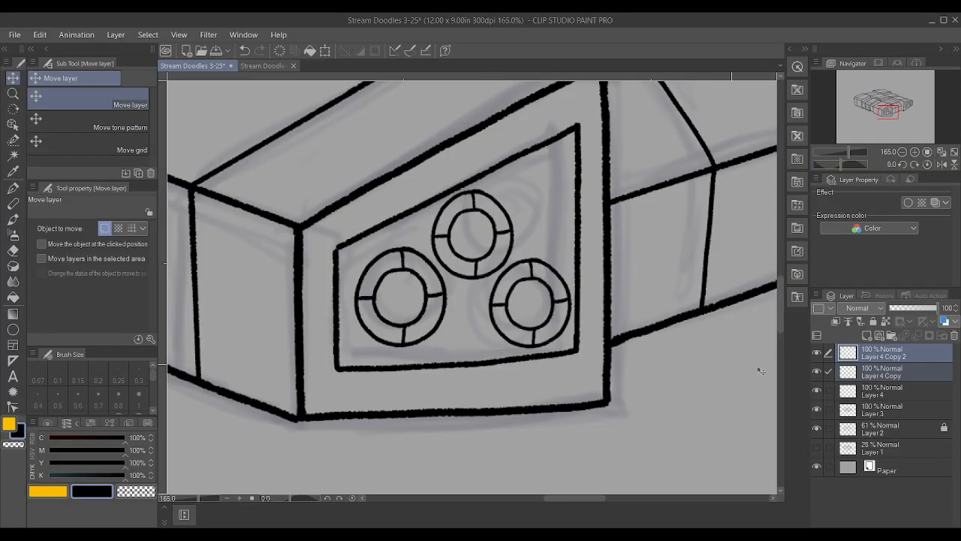
# Nudge the left circle down and the upper and lower-right circles slightly down and left to even their spacing
pyautogui.click(891, 383)
pyautogui.moveTo(425, 327); pyautogui.dragTo(425, 336)
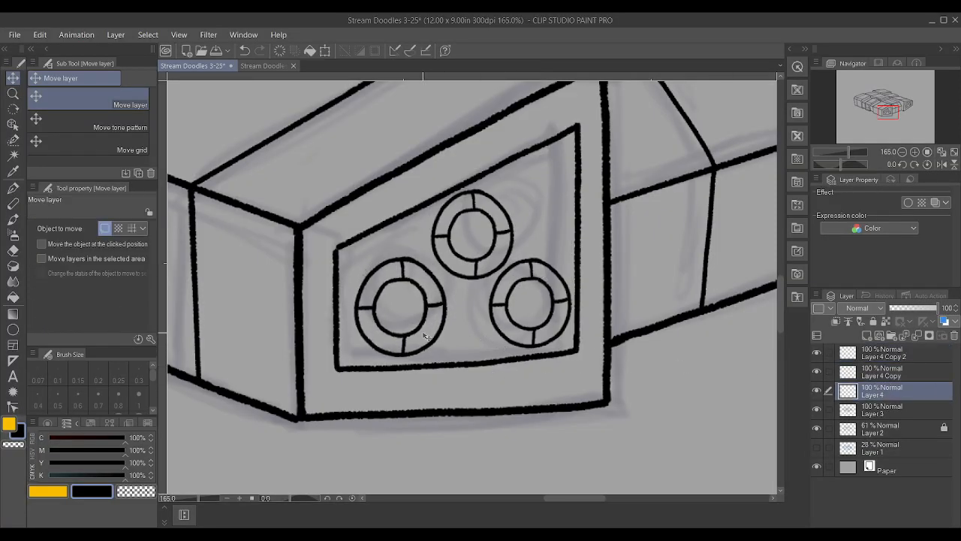
pyautogui.click(888, 377)
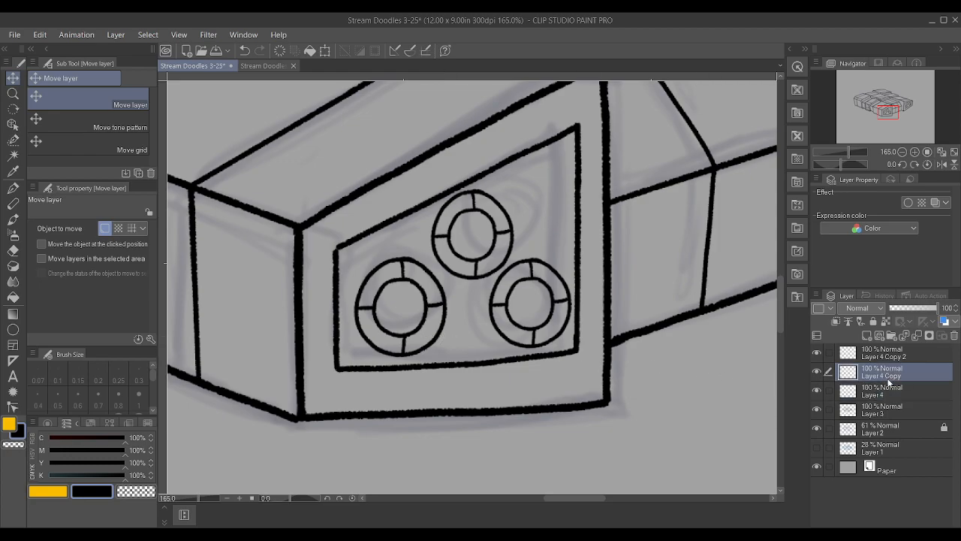
pyautogui.moveTo(508, 269); pyautogui.dragTo(507, 272)
pyautogui.click(949, 359)
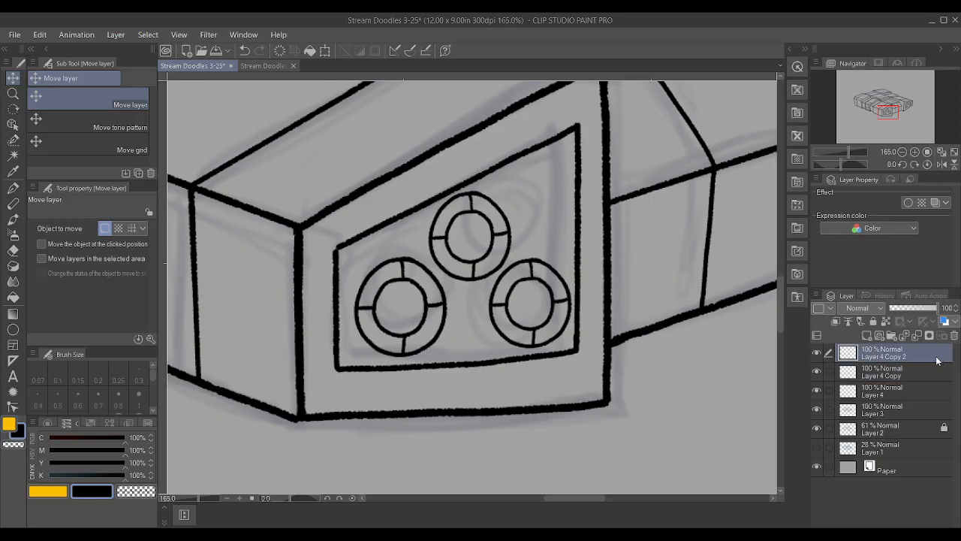
pyautogui.moveTo(577, 327); pyautogui.dragTo(572, 328)
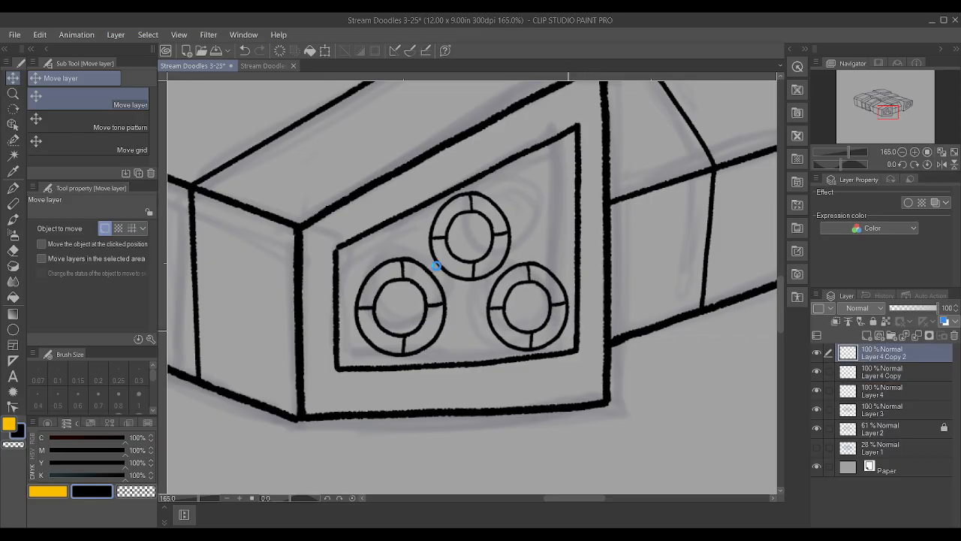
# Shift the left circle on Layer 4 and the upper circle on Layer 4 Copy slightly further left and down
pyautogui.scroll(-7, 436, 266)
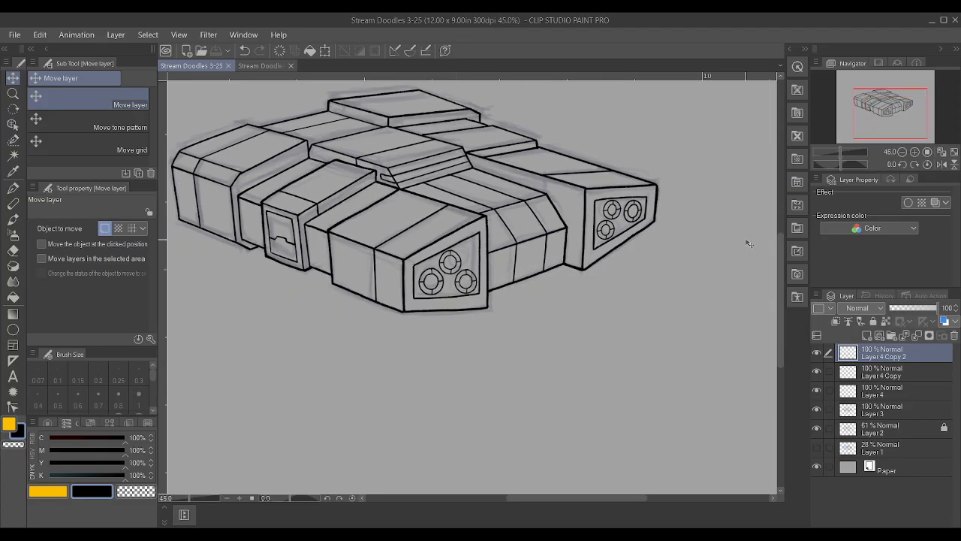
pyautogui.scroll(2, 593, 259)
pyautogui.scroll(3, 545, 277)
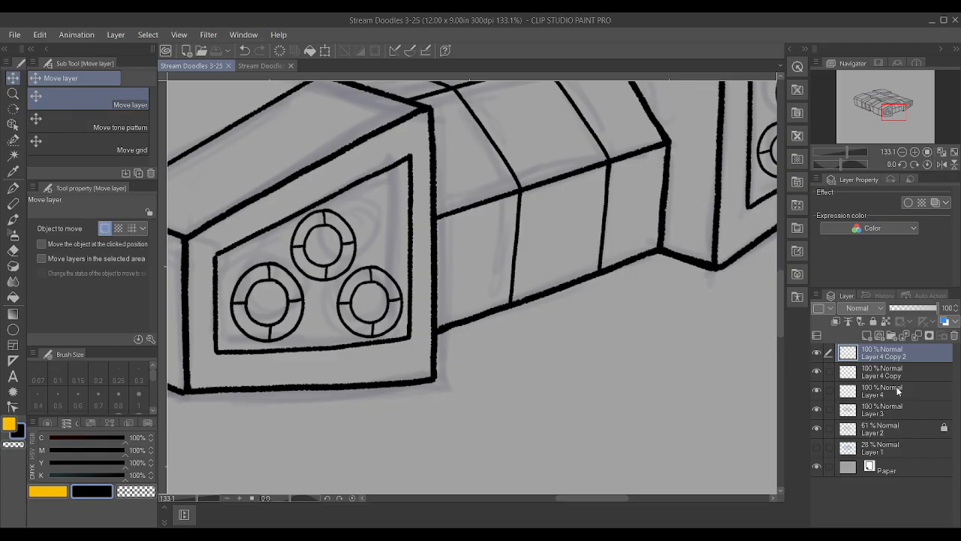
pyautogui.click(898, 391)
pyautogui.moveTo(302, 332)
pyautogui.mouseDown()
pyautogui.moveTo(297, 337)
pyautogui.moveTo(303, 331)
pyautogui.mouseUp()
pyautogui.click(901, 372)
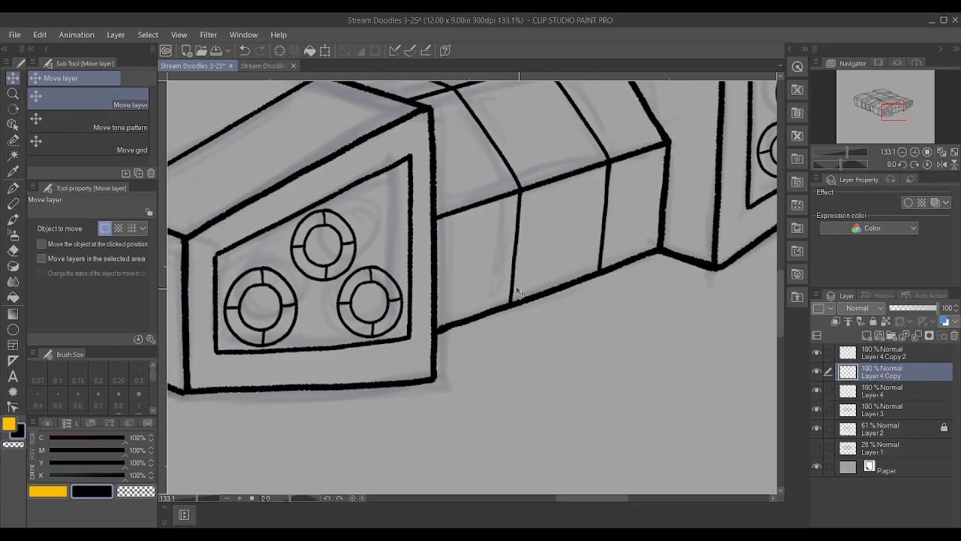
pyautogui.moveTo(370, 258); pyautogui.dragTo(363, 261)
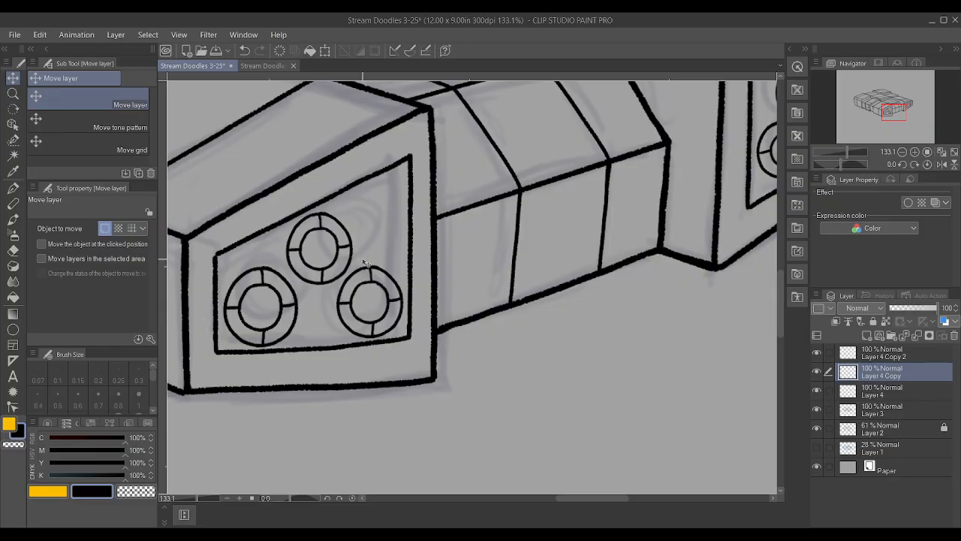
# Nudge the lower-right circle slightly right and up, and transform it together with the upper circle to shift both slightly right
pyautogui.click(893, 357)
pyautogui.moveTo(398, 320); pyautogui.dragTo(402, 322)
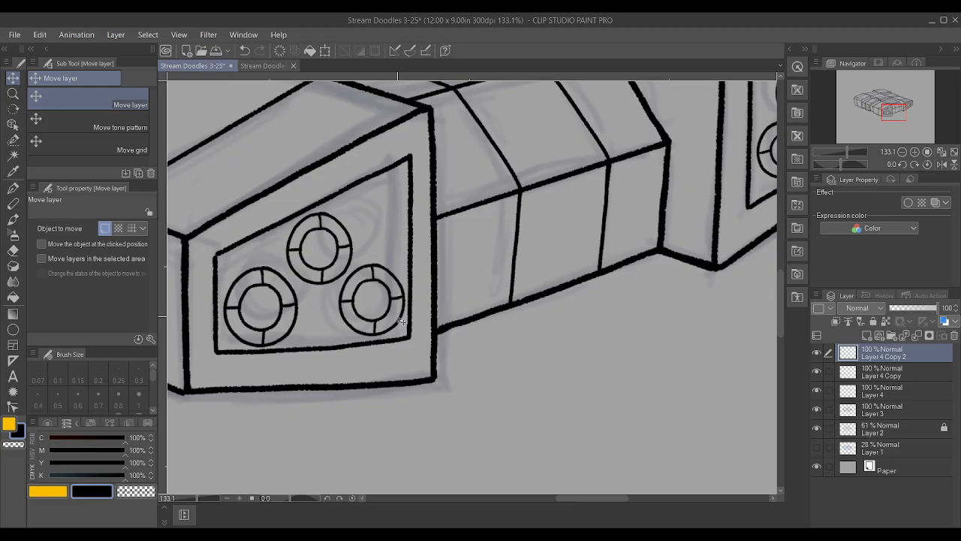
pyautogui.scroll(-4, 402, 321)
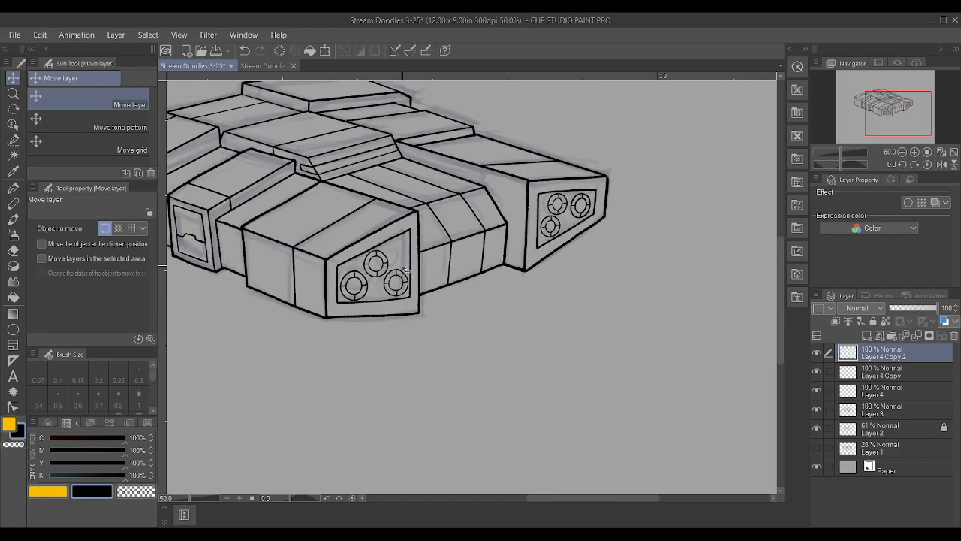
pyautogui.scroll(1, 398, 276)
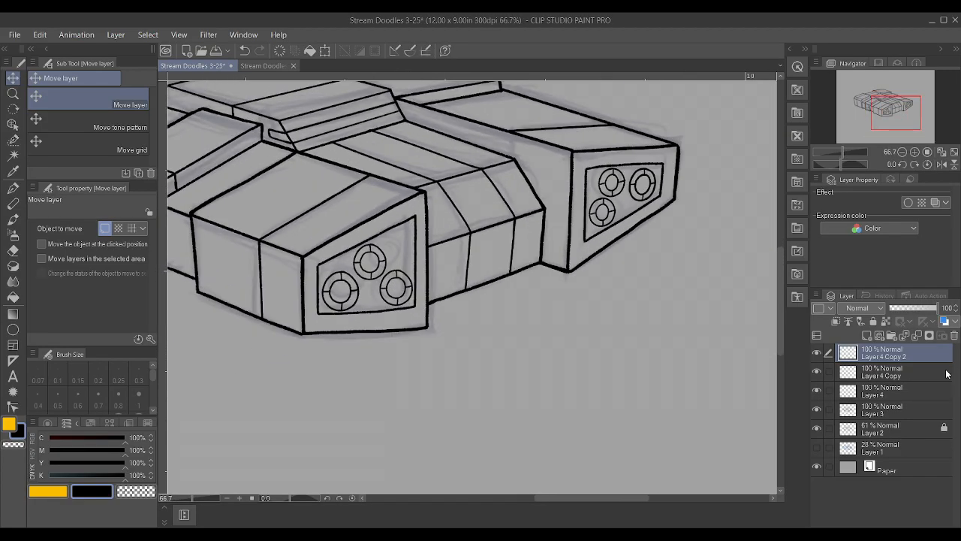
pyautogui.keyDown('ctrl'); pyautogui.click(912, 372); pyautogui.keyUp('ctrl')
pyautogui.hotkey('ctrl', 't')
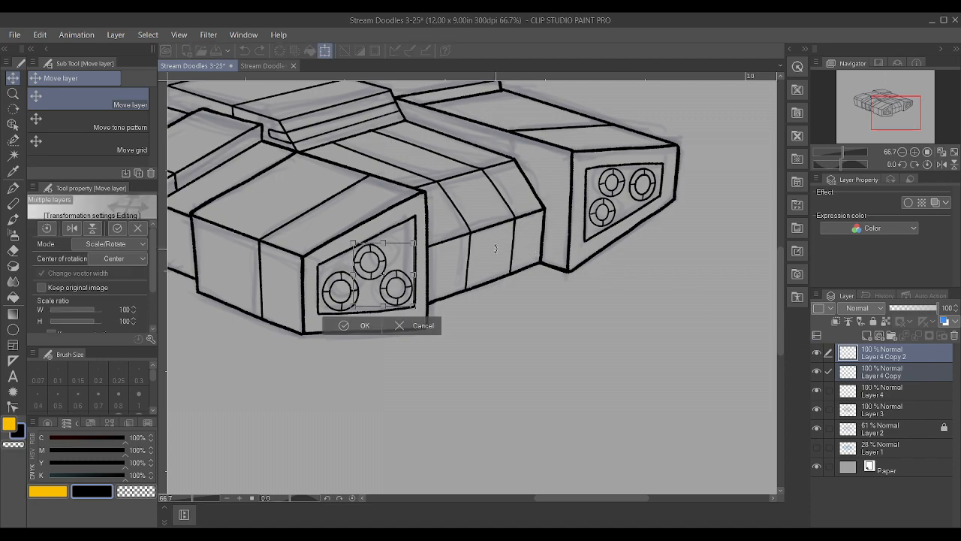
pyautogui.moveTo(417, 275); pyautogui.dragTo(355, 307)
pyautogui.moveTo(432, 239); pyautogui.dragTo(401, 267)
pyautogui.click(379, 329)
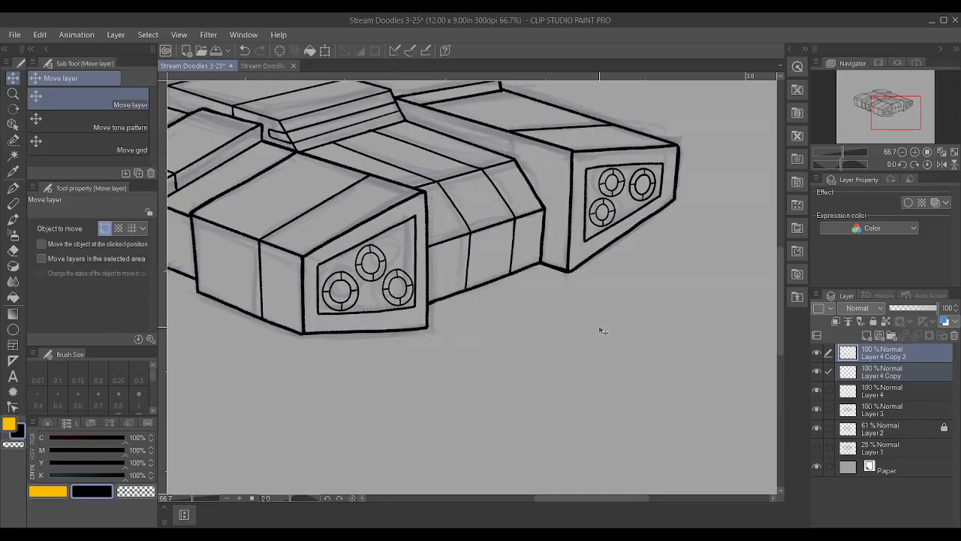
# Rotate the lower-right circle on Layer 4 Copy 2 slightly clockwise and nudge it left
pyautogui.click(912, 360)
pyautogui.hotkey('ctrl', 't')
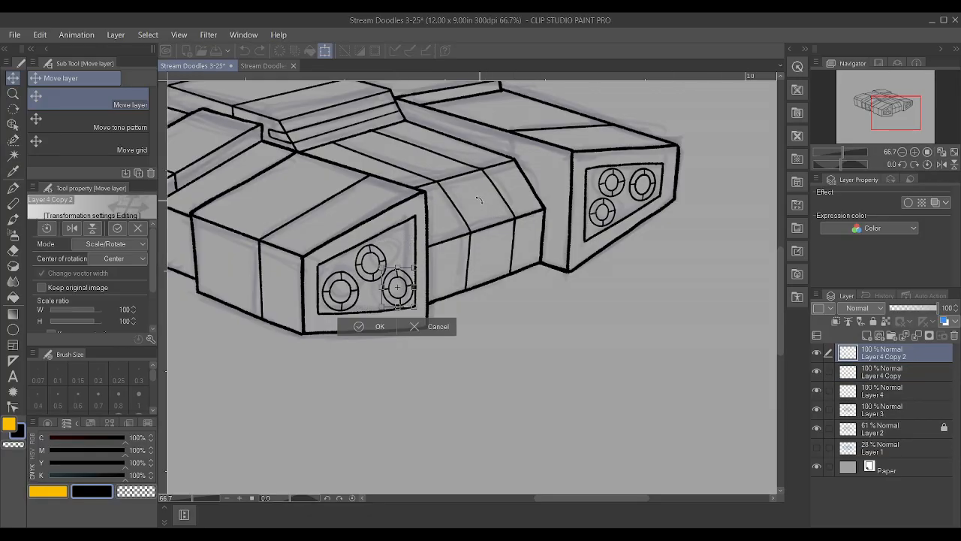
pyautogui.scroll(3, 440, 240)
pyautogui.moveTo(405, 294); pyautogui.dragTo(401, 304)
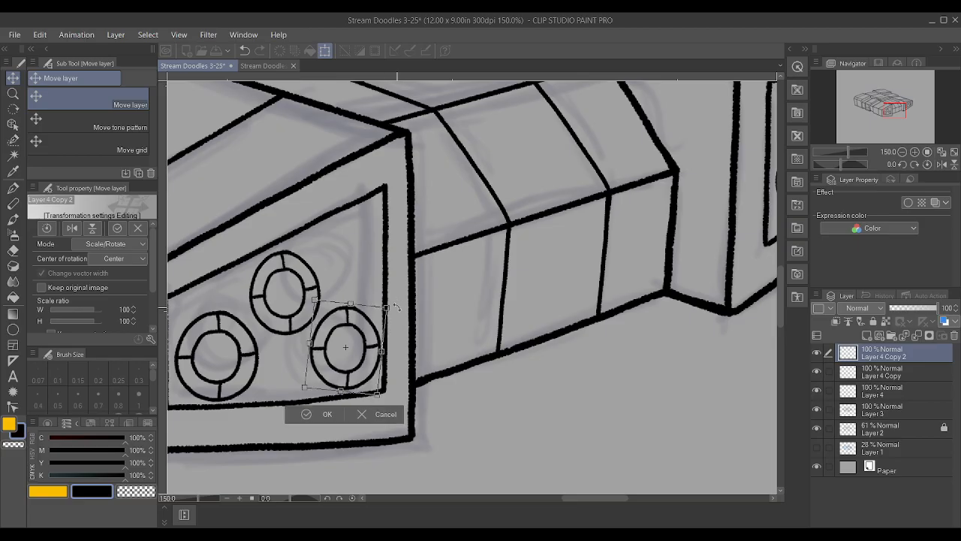
pyautogui.moveTo(373, 334); pyautogui.dragTo(366, 334)
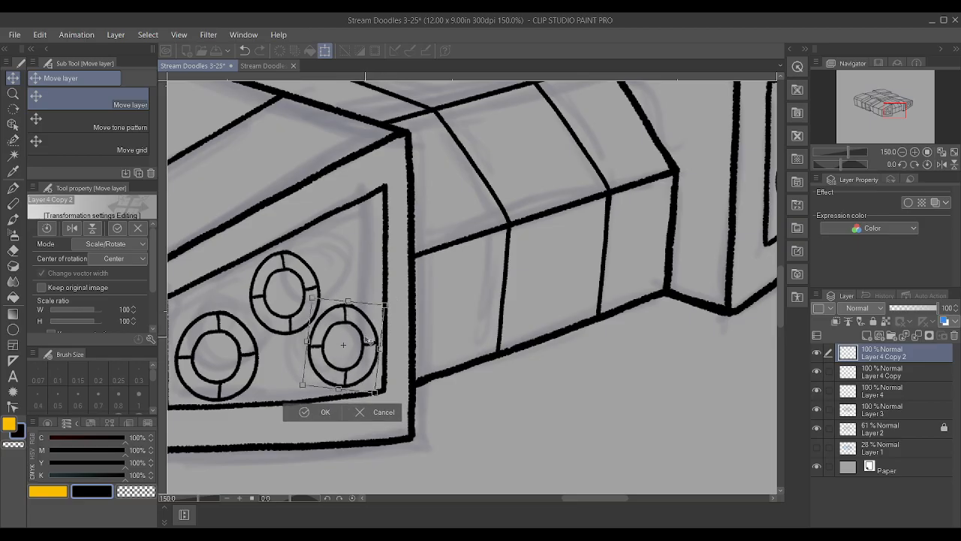
pyautogui.click(331, 413)
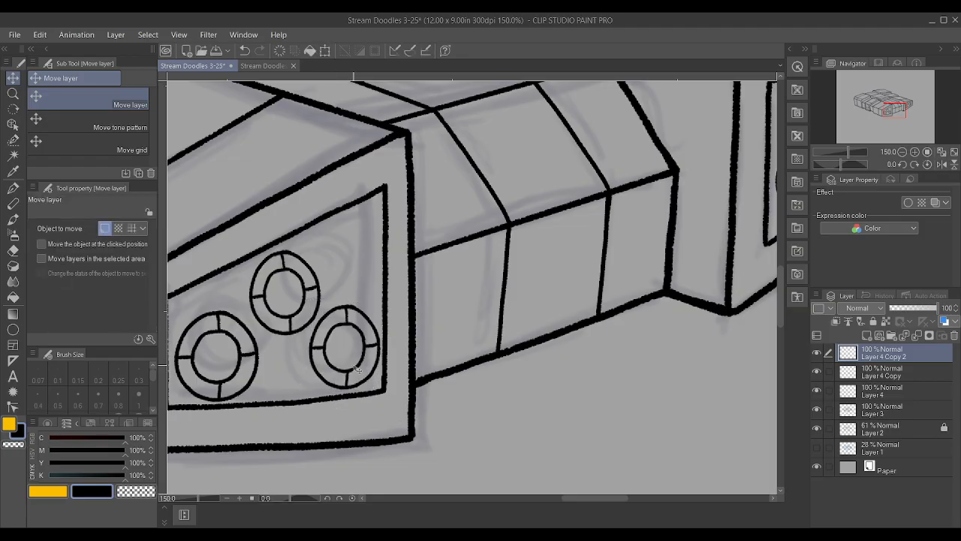
# Rotate the upper circle on Layer 4 Copy slightly counterclockwise and nudge it left and down
pyautogui.click(932, 373)
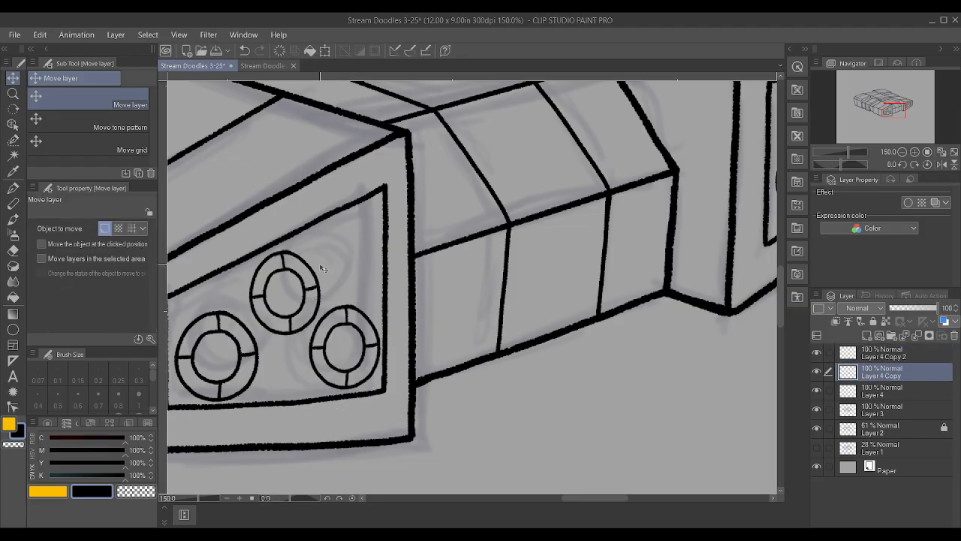
pyautogui.hotkey('ctrl', 't')
pyautogui.moveTo(349, 242); pyautogui.dragTo(343, 238)
pyautogui.click(247, 357)
pyautogui.moveTo(286, 310); pyautogui.dragTo(284, 314)
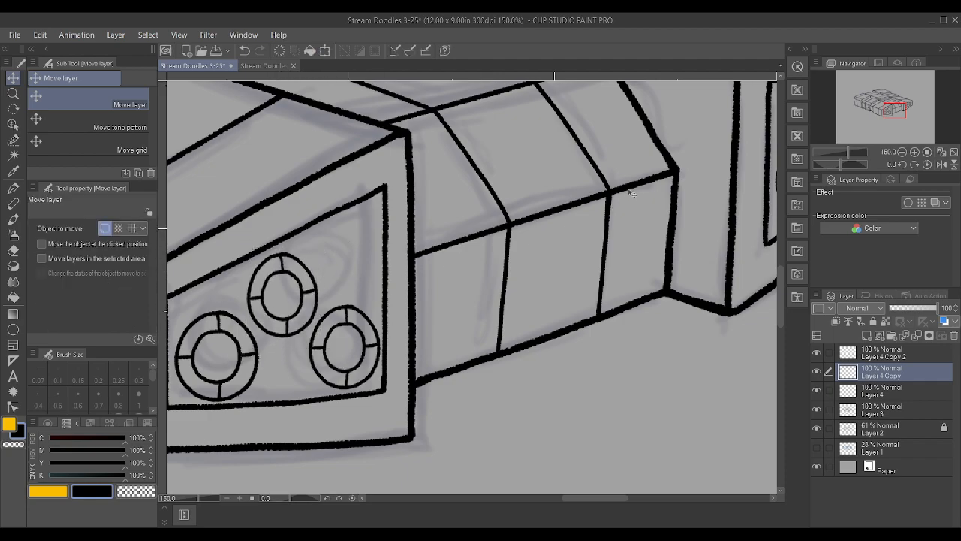
# Toggle the visibility of Layer 4 and Layer 4 Copy to check which circle each one holds
pyautogui.scroll(-8, 612, 194)
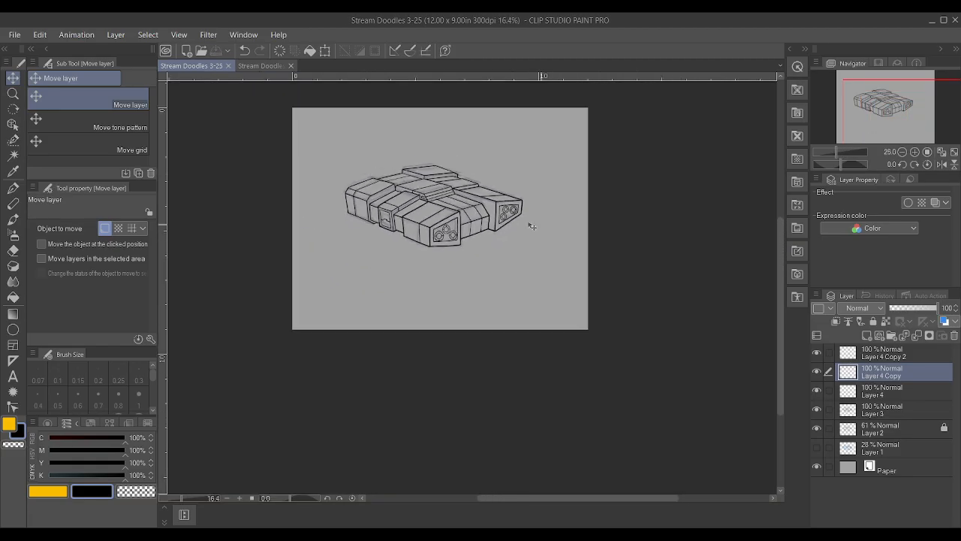
pyautogui.scroll(1, 566, 232)
pyautogui.scroll(5, 520, 214)
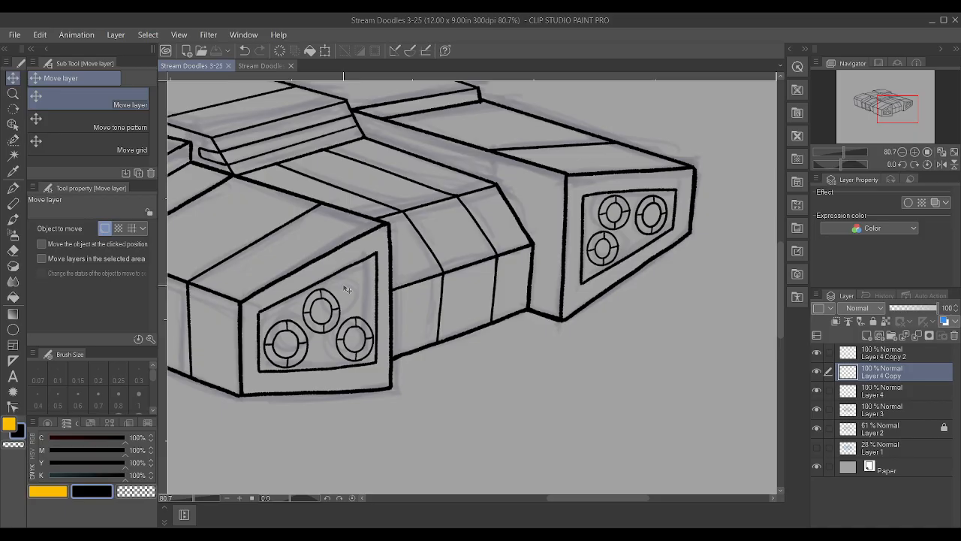
pyautogui.click(883, 391)
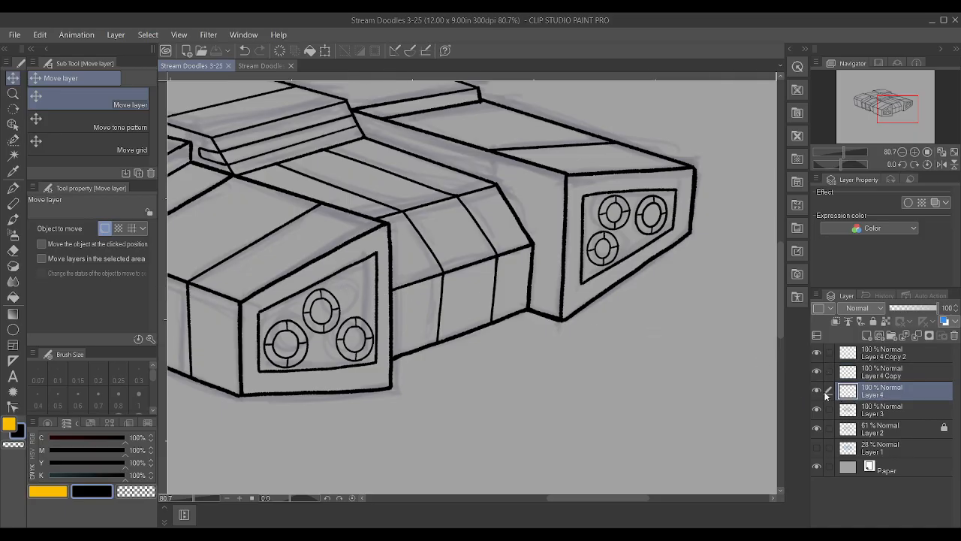
pyautogui.click(817, 391)
pyautogui.click(817, 391)
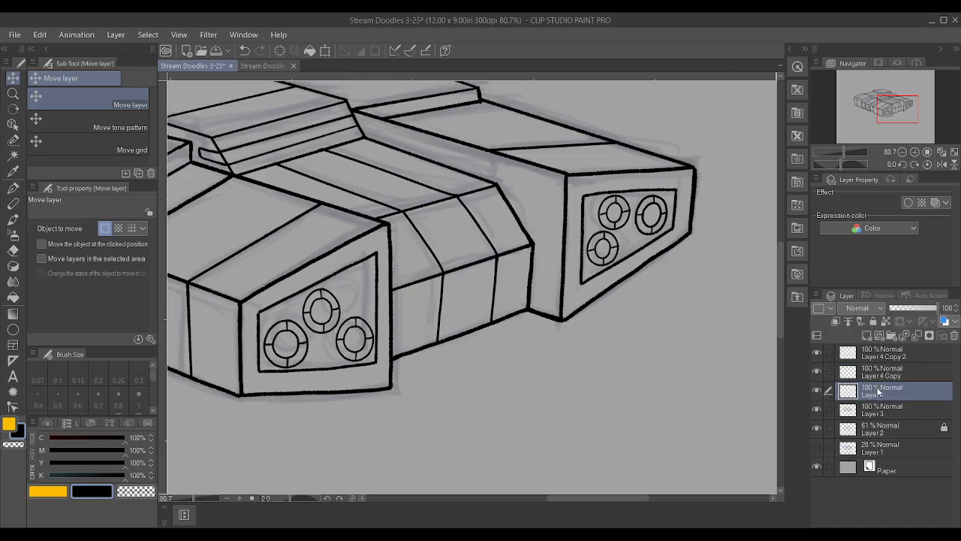
pyautogui.click(817, 371)
pyautogui.click(817, 371)
# Rotate the upper and lower-right circles on Layer 4 Copy and Layer 4 Copy 2 together slightly clockwise and shift them slightly up
pyautogui.keyDown('ctrl'); pyautogui.click(906, 371); pyautogui.keyUp('ctrl')
pyautogui.click(905, 355)
pyautogui.keyDown('ctrl'); pyautogui.click(904, 365); pyautogui.keyUp('ctrl')
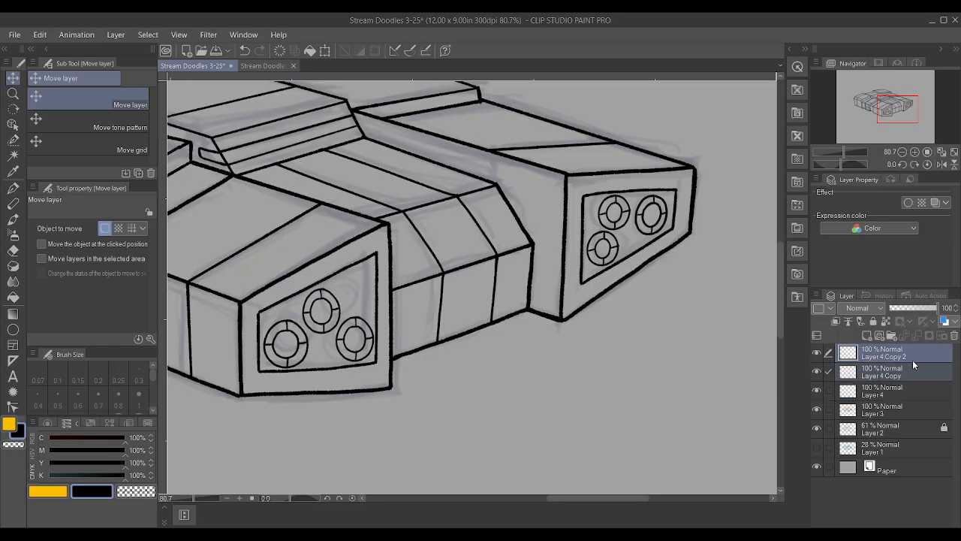
pyautogui.hotkey('ctrl', 't')
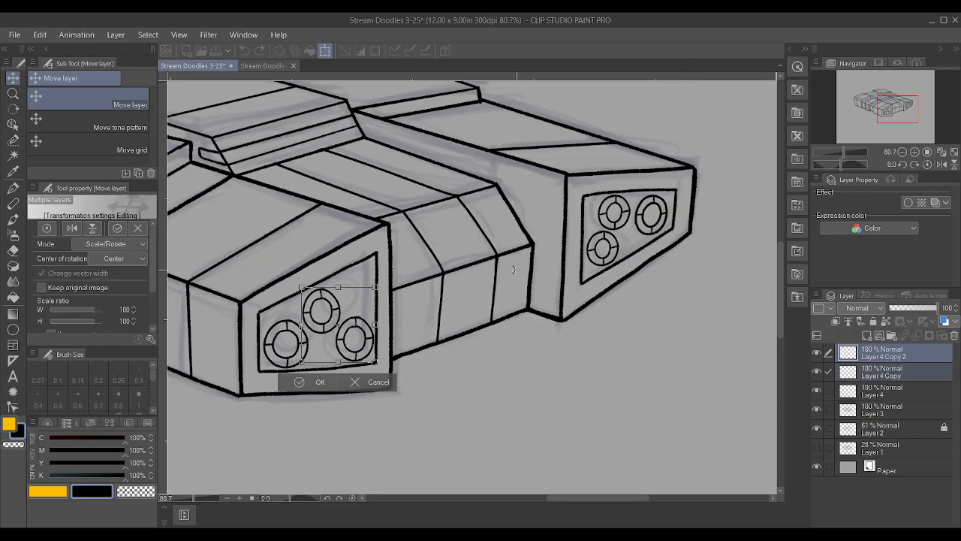
pyautogui.moveTo(496, 259); pyautogui.dragTo(503, 276)
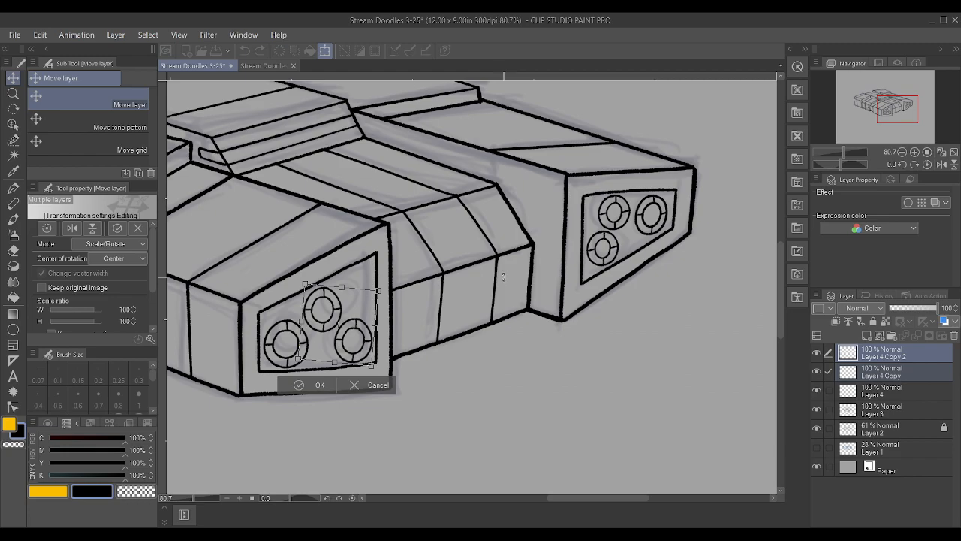
pyautogui.moveTo(390, 326); pyautogui.dragTo(390, 327)
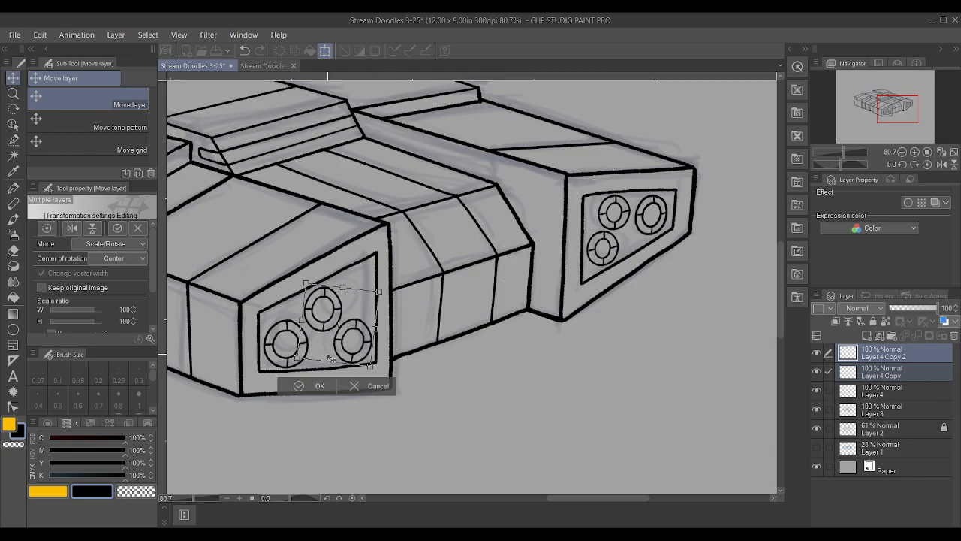
pyautogui.scroll(3, 335, 359)
pyautogui.scroll(1, 335, 359)
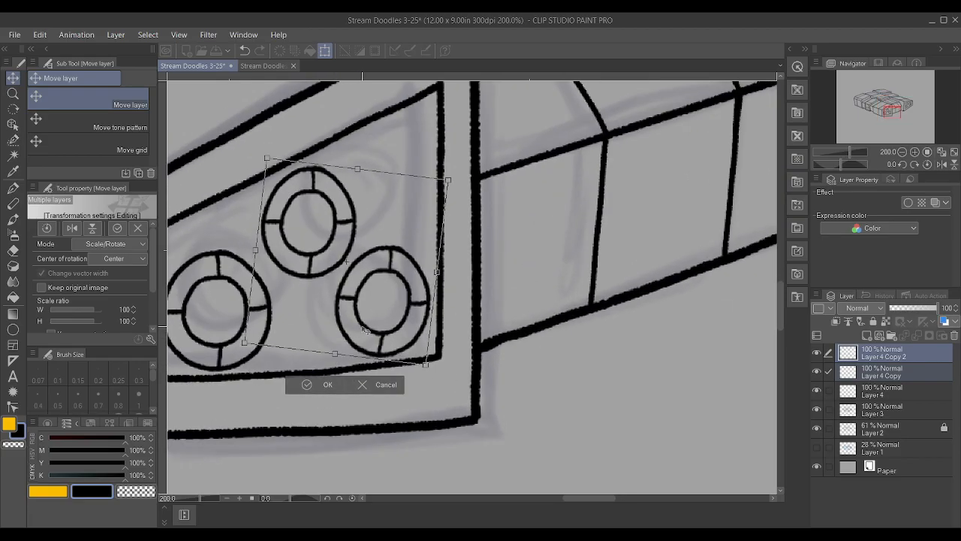
pyautogui.moveTo(366, 328); pyautogui.dragTo(364, 332)
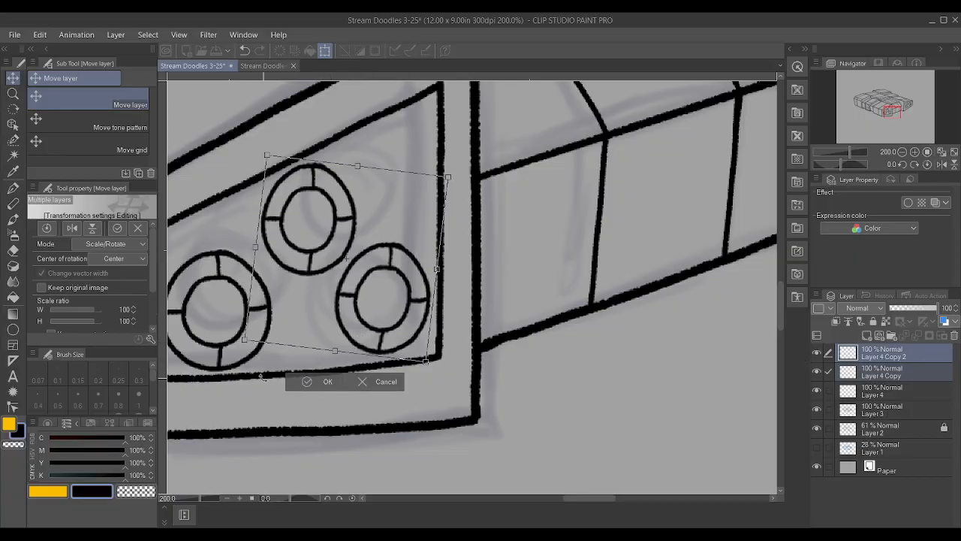
pyautogui.click(314, 383)
# Rotate the lower-right circle on Layer 4 Copy 2 slightly counterclockwise and nudge it right
pyautogui.click(817, 350)
pyautogui.click(817, 349)
pyautogui.click(908, 351)
pyautogui.hotkey('ctrl', 't')
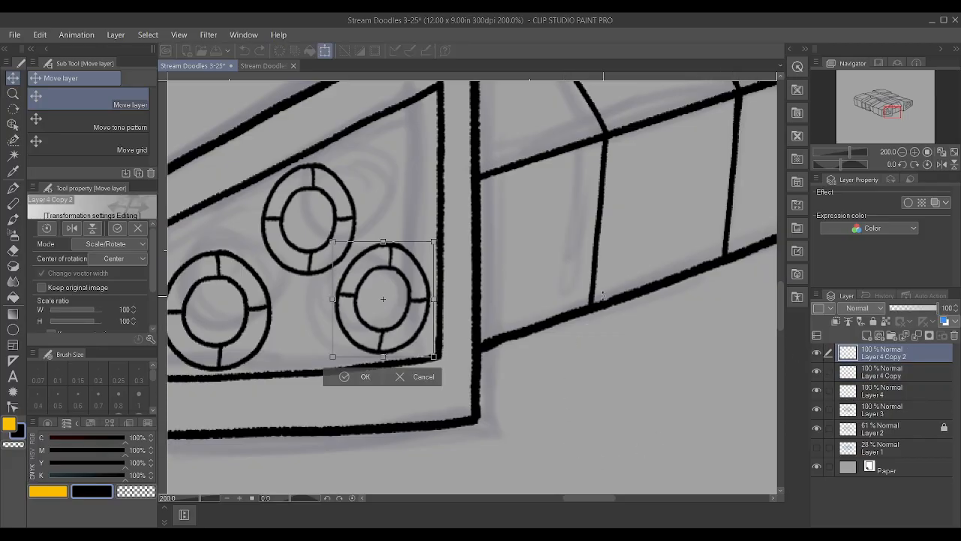
pyautogui.moveTo(403, 347); pyautogui.dragTo(406, 347)
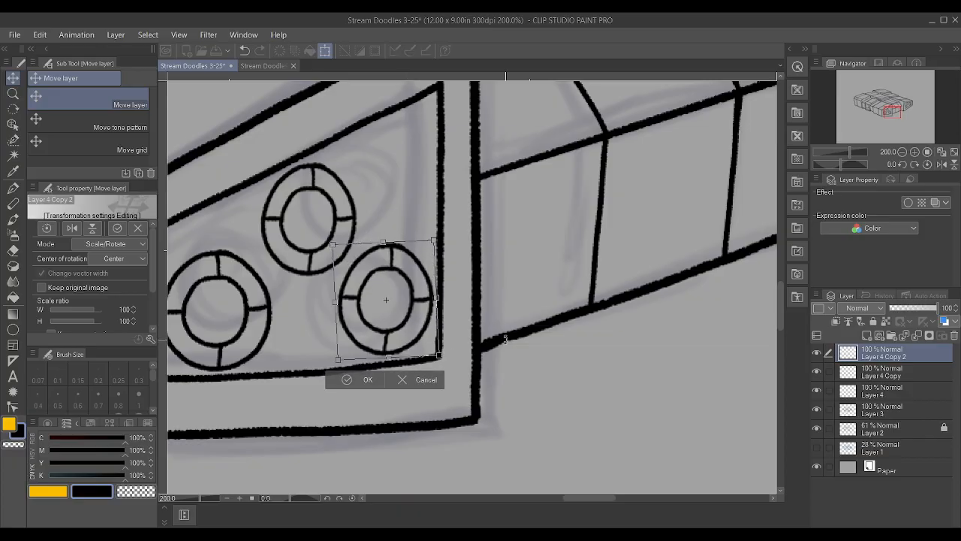
pyautogui.click(362, 379)
# Enlarge the upper circle on Layer 4 Copy to 106%, tilt it slightly counterclockwise and shift it slightly left and down
pyautogui.click(914, 372)
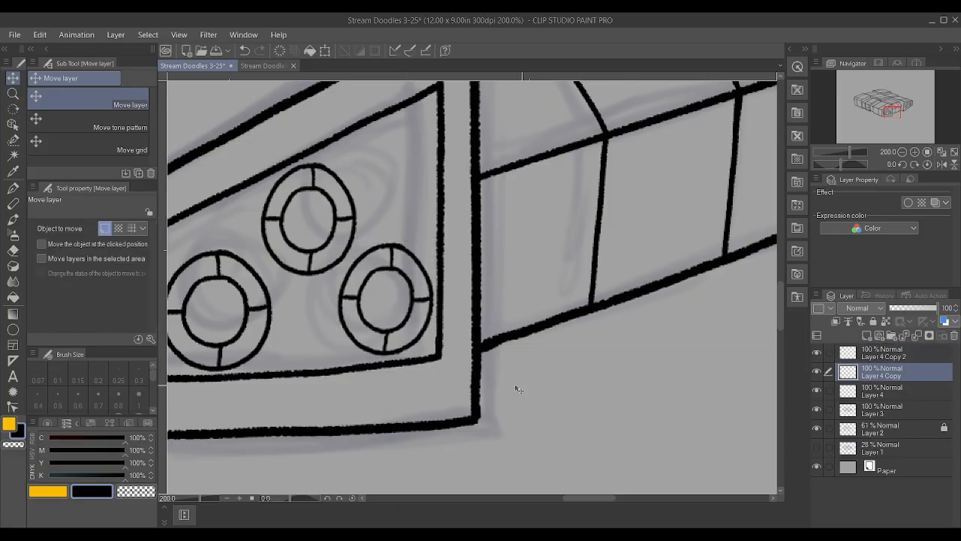
pyautogui.hotkey('ctrl', 't')
pyautogui.moveTo(305, 278); pyautogui.dragTo(305, 285)
pyautogui.moveTo(440, 160); pyautogui.dragTo(439, 152)
pyautogui.moveTo(301, 239); pyautogui.dragTo(298, 243)
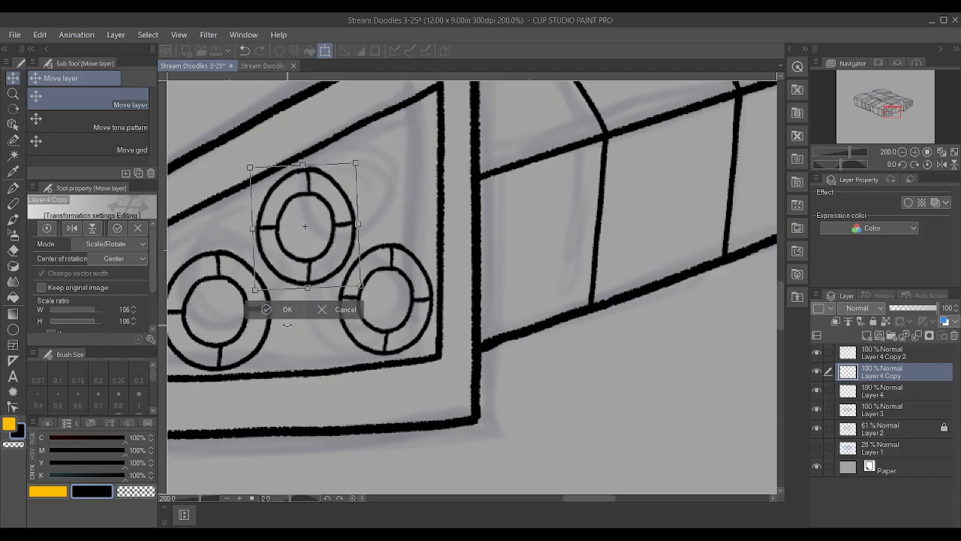
pyautogui.click(288, 309)
pyautogui.scroll(-6, 487, 290)
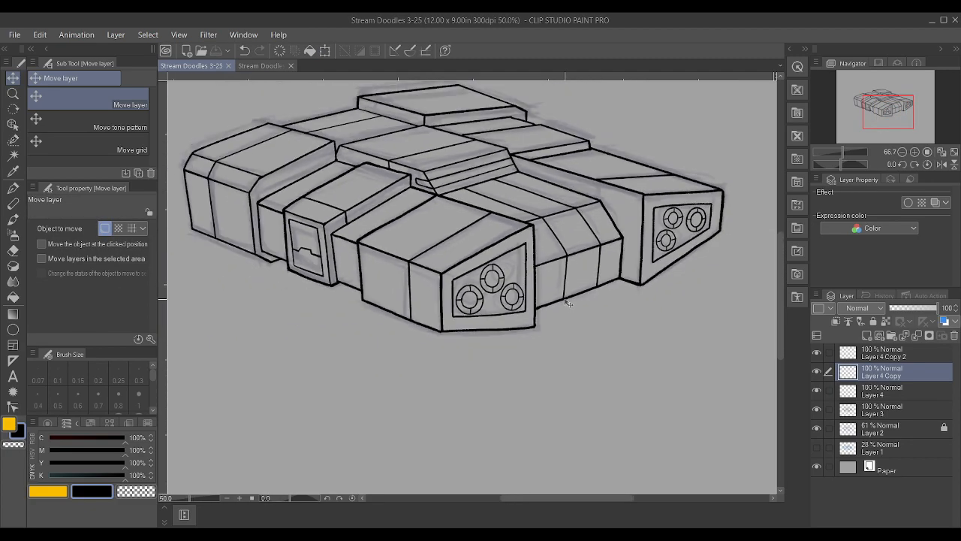
# Check Layer 3's line art by toggling its visibility, and hide the Layer 2 sketch
pyautogui.scroll(2, 731, 251)
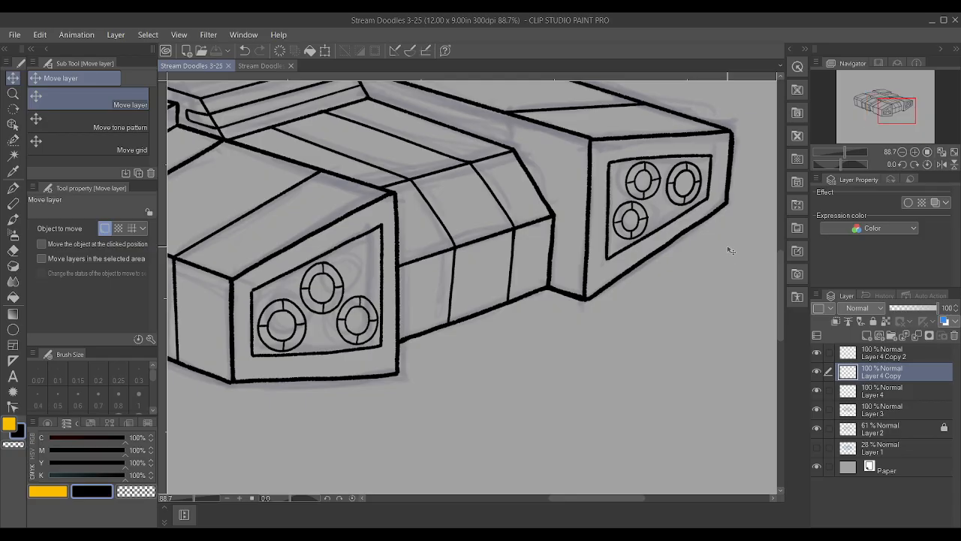
pyautogui.scroll(-2, 512, 368)
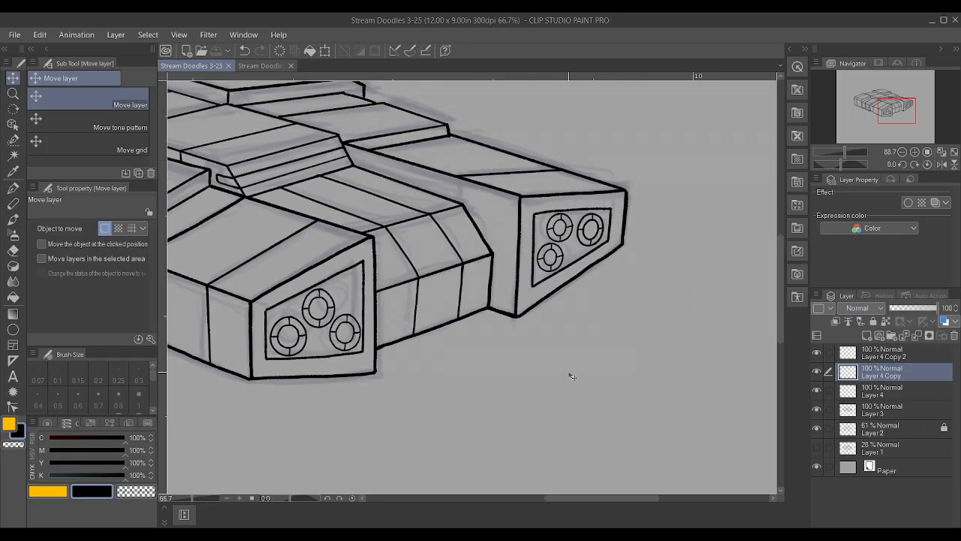
pyautogui.scroll(-4, 301, 176)
pyautogui.scroll(4, 289, 182)
pyautogui.scroll(-1, 281, 189)
pyautogui.scroll(-2, 280, 190)
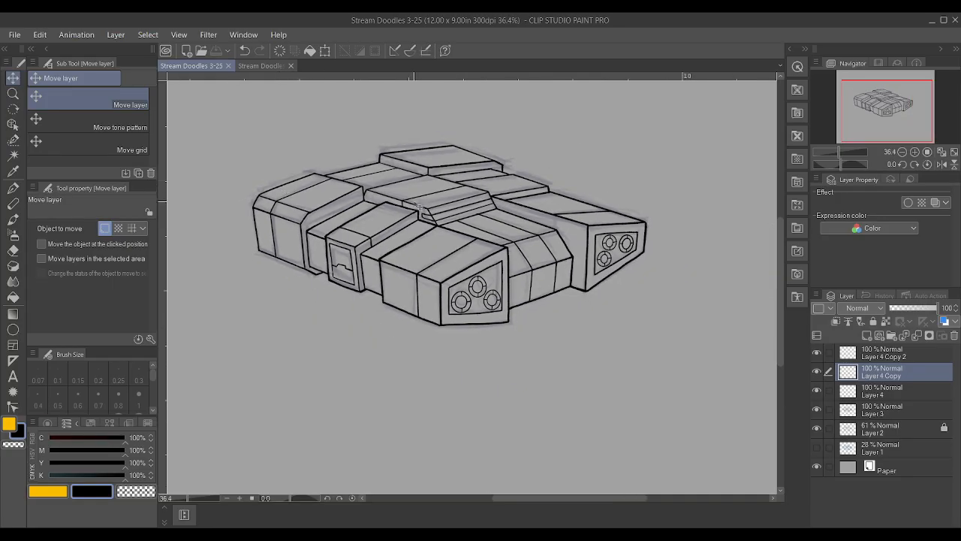
pyautogui.scroll(3, 654, 278)
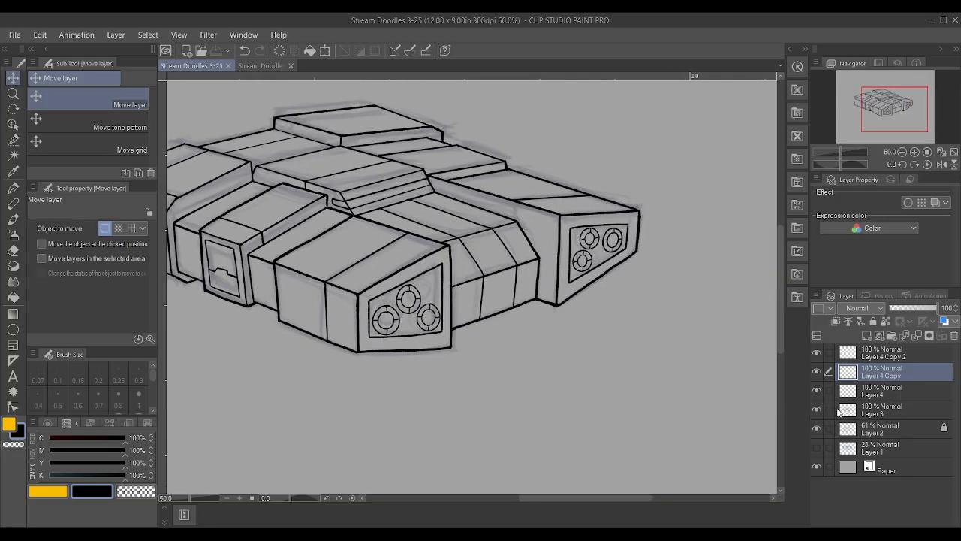
pyautogui.click(816, 410)
pyautogui.click(817, 410)
pyautogui.click(817, 427)
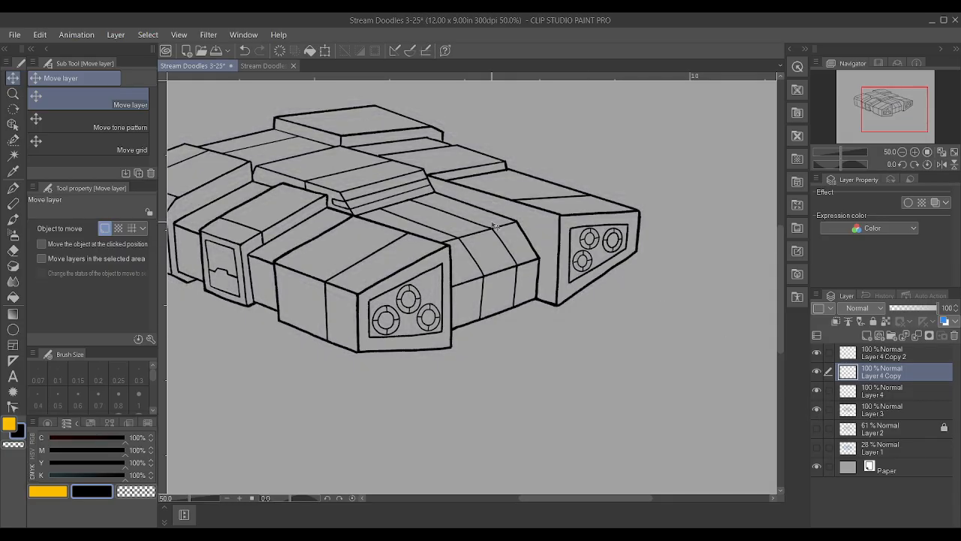
# Switch to the Textured pen and set its brush size to 0.70
pyautogui.scroll(3, 494, 226)
pyautogui.press('p')
pyautogui.scroll(-1, 453, 162)
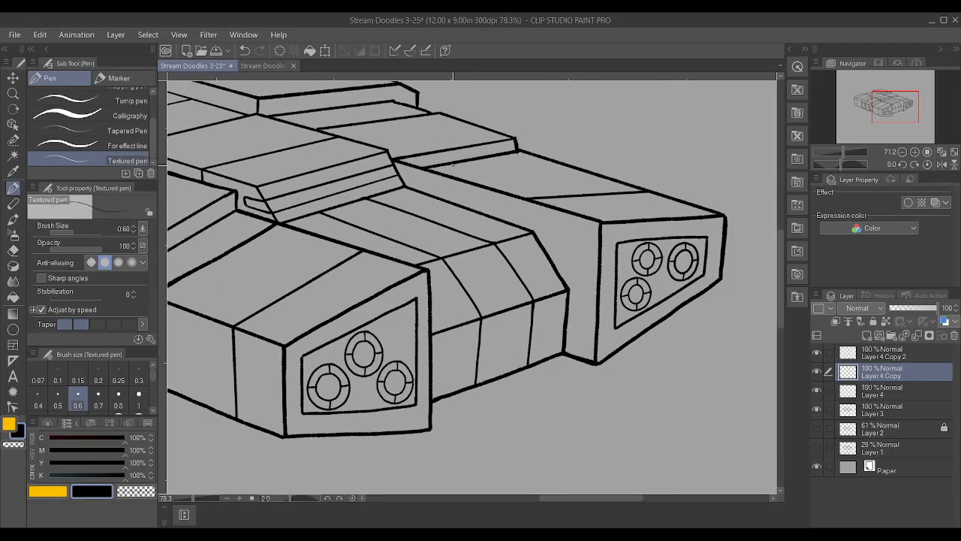
pyautogui.scroll(-2, 453, 163)
pyautogui.press(']')
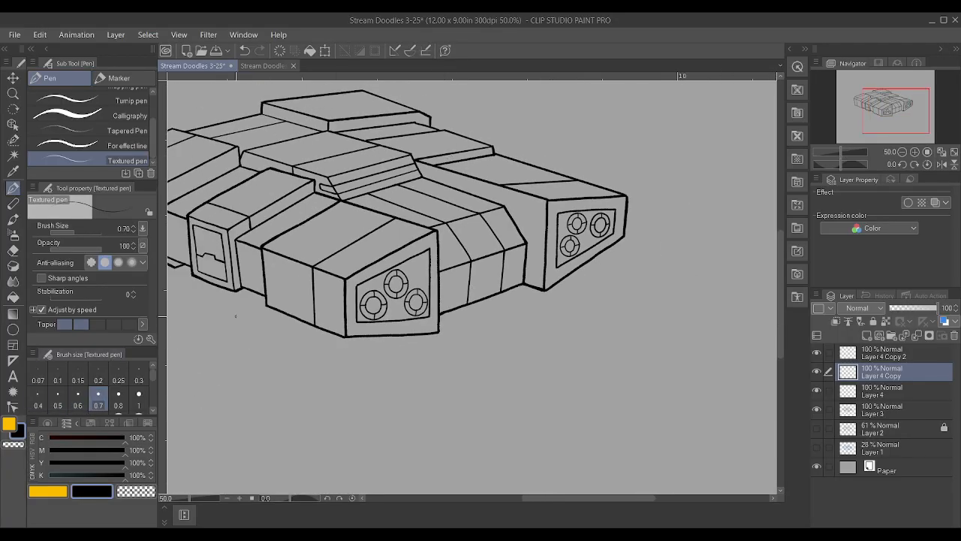
pyautogui.scroll(4, 453, 141)
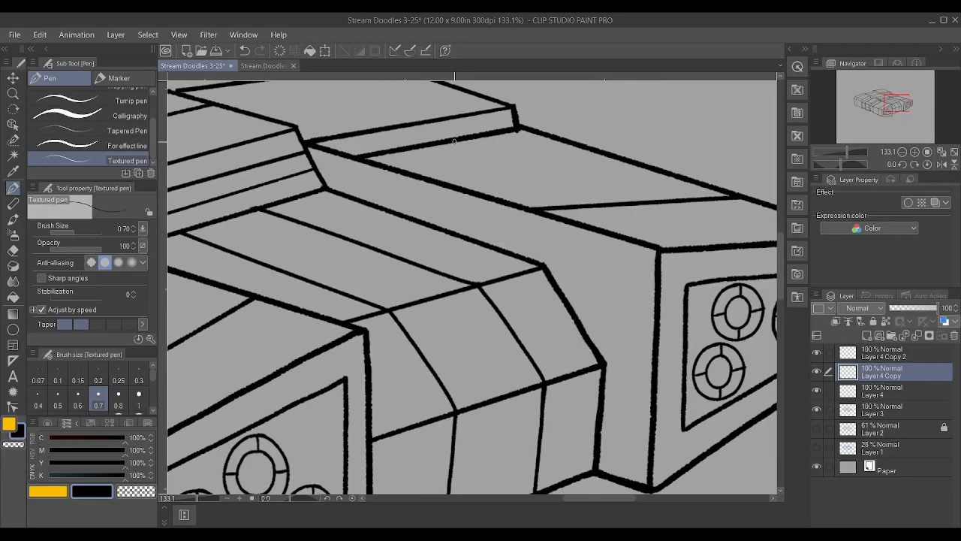
pyautogui.scroll(-3, 449, 111)
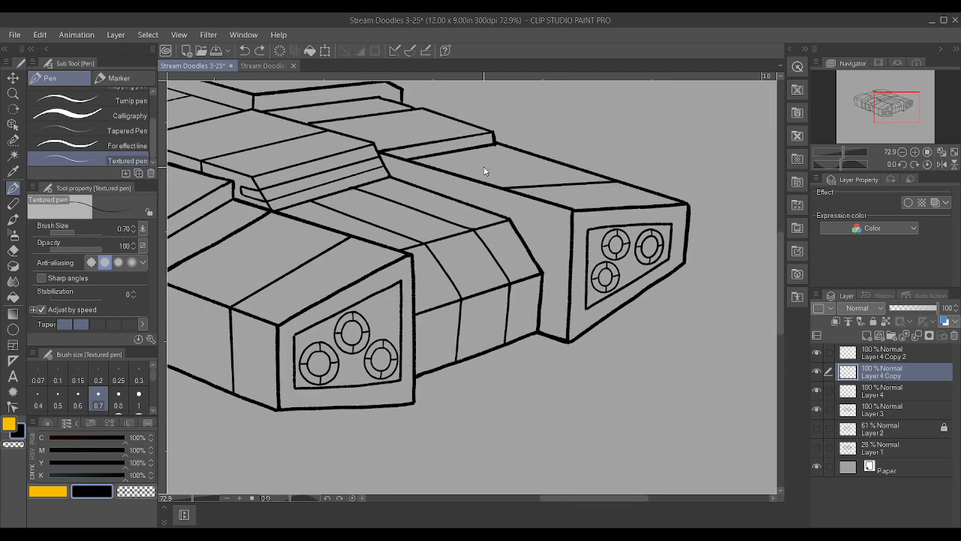
# Draw a short vertical panel line on the front side face of the small raised block behind the right-hand end section
pyautogui.scroll(5, 486, 170)
pyautogui.scroll(1, 446, 170)
pyautogui.moveTo(437, 186); pyautogui.dragTo(438, 155)
pyautogui.scroll(-4, 439, 153)
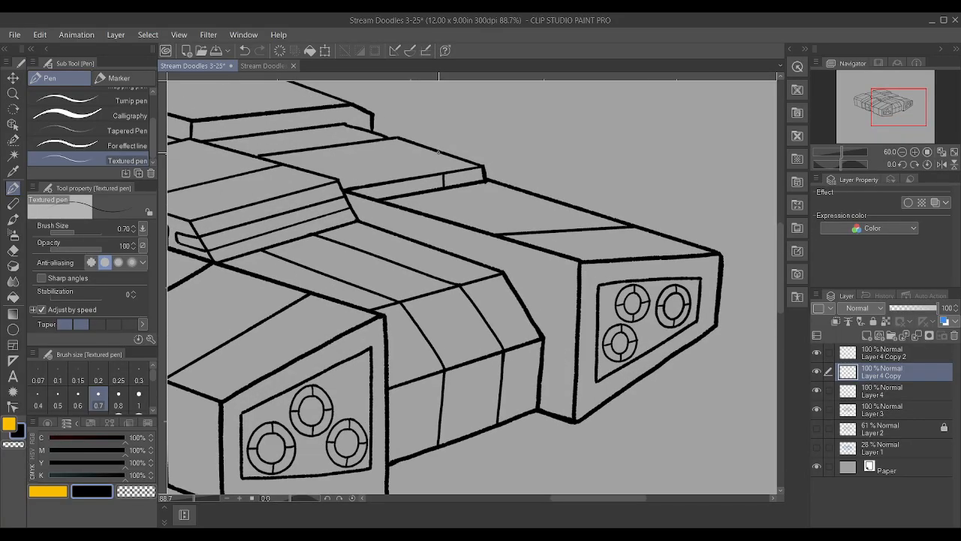
# Draw a straight panel line across the small raised block's top face, from the short side line to its rear edge
pyautogui.scroll(3, 438, 153)
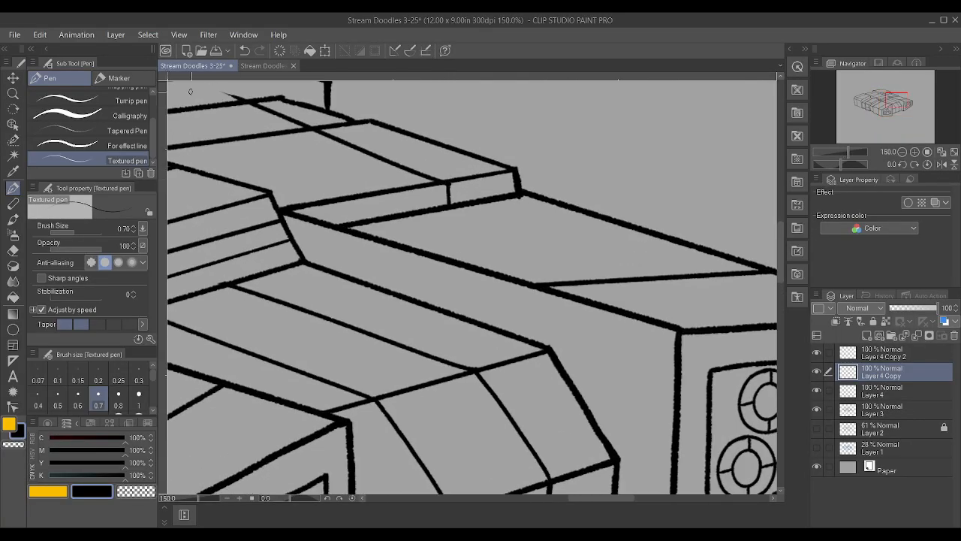
pyautogui.scroll(-2, 401, 165)
pyautogui.hotkey('ctrl', 'z')
pyautogui.press('^')
pyautogui.press('^')
pyautogui.press('^')
pyautogui.press('^')
pyautogui.press('^')
pyautogui.scroll(-2, 444, 181)
pyautogui.scroll(3, 445, 181)
pyautogui.moveTo(533, 321); pyautogui.dragTo(392, 183)
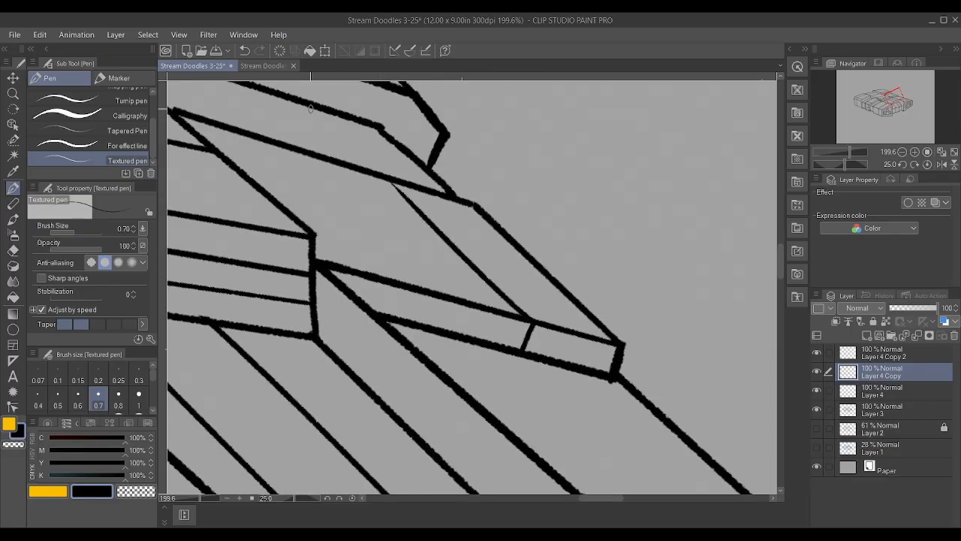
pyautogui.scroll(1, 389, 179)
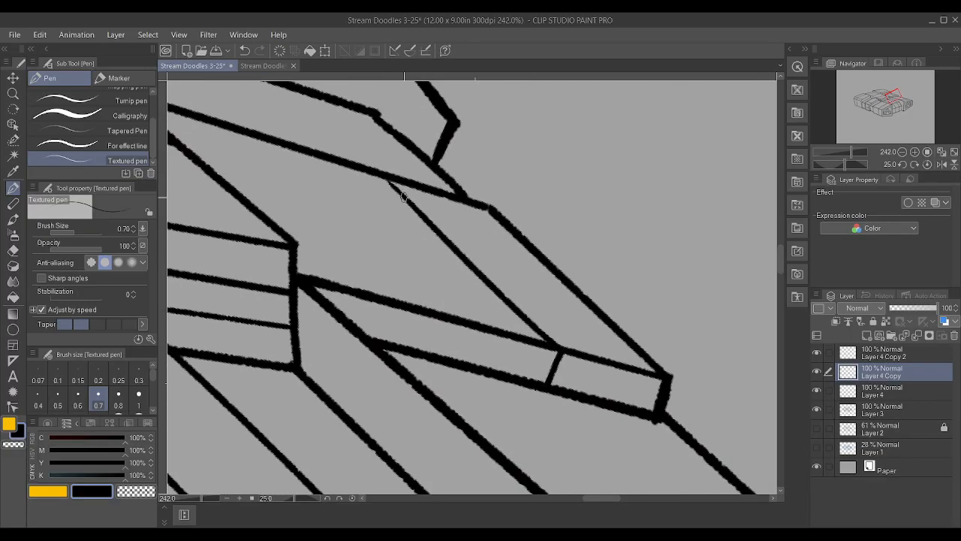
pyautogui.scroll(-2, 350, 136)
pyautogui.scroll(-6, 381, 169)
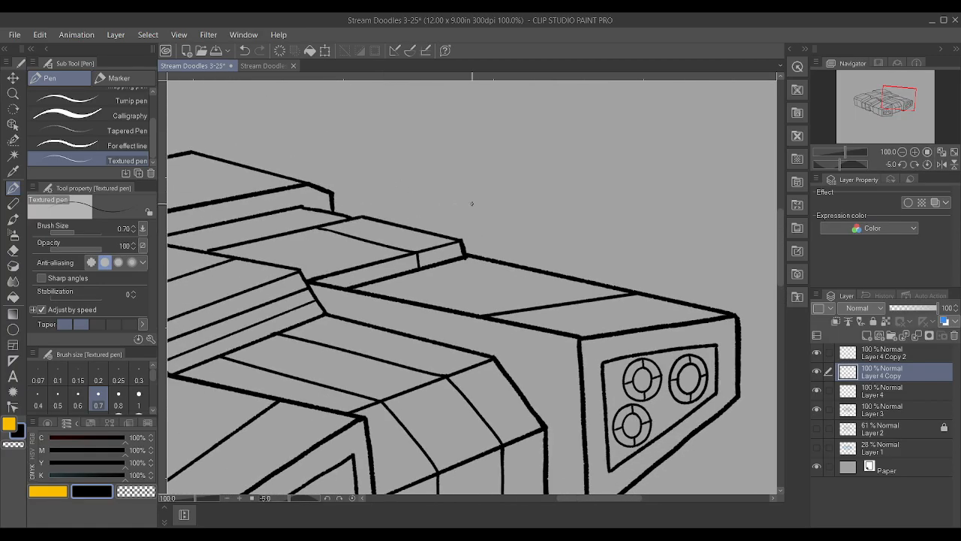
pyautogui.scroll(-4, 398, 184)
pyautogui.scroll(-1, 238, 414)
pyautogui.scroll(1, 238, 414)
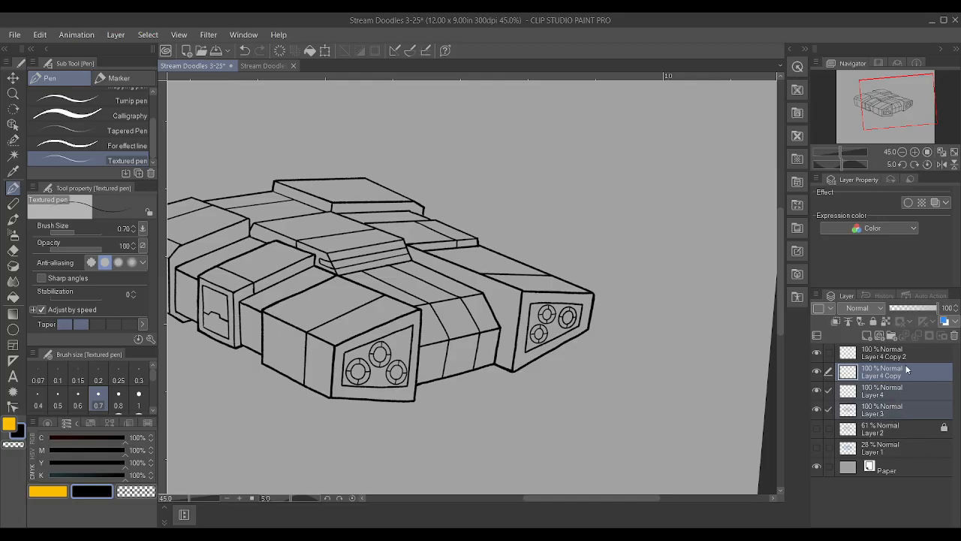
pyautogui.keyDown('ctrl'); pyautogui.click(908, 356); pyautogui.keyUp('ctrl')
pyautogui.keyDown('shift'); pyautogui.click(892, 415); pyautogui.keyUp('shift')
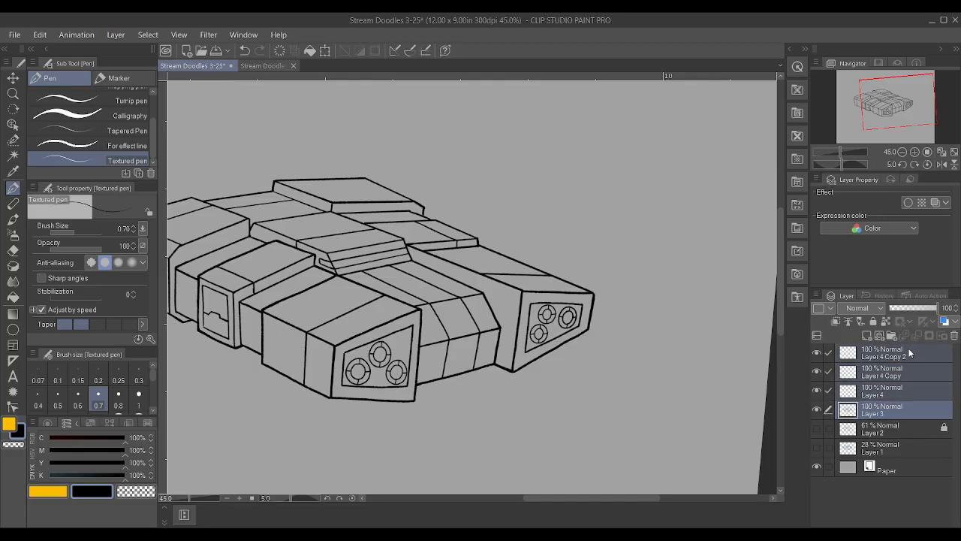
pyautogui.hotkey('ctrl', 'g')
pyautogui.hotkey('ctrl', 't')
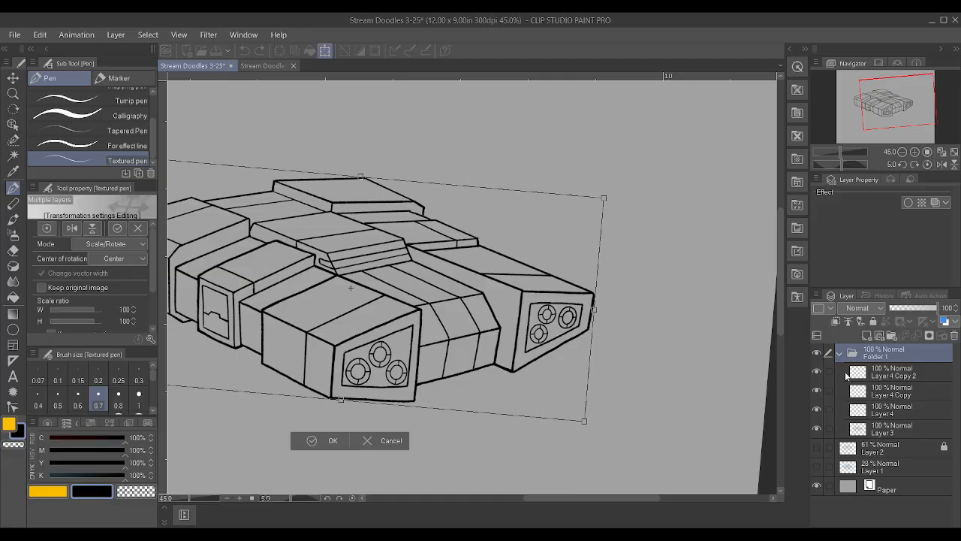
pyautogui.click(368, 440)
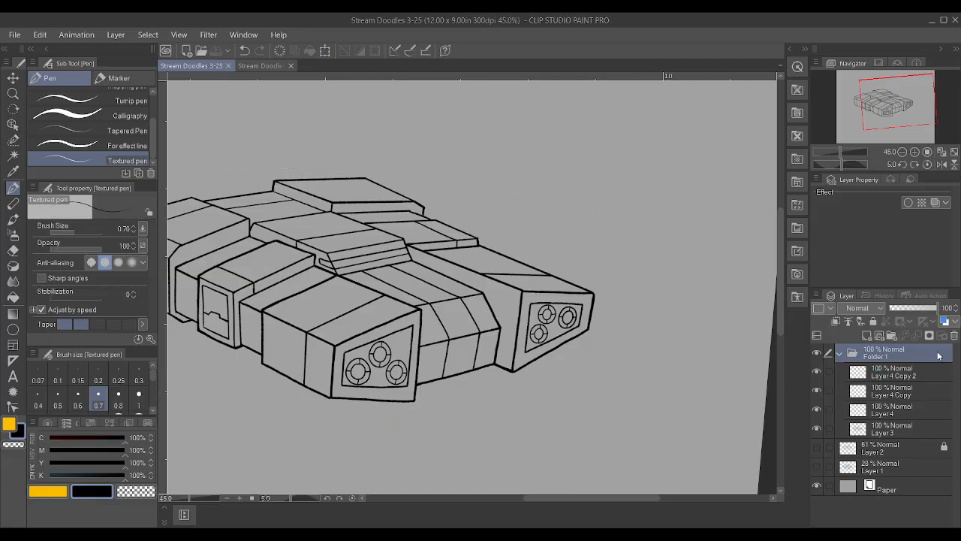
pyautogui.hotkey('ctrl', 'z')
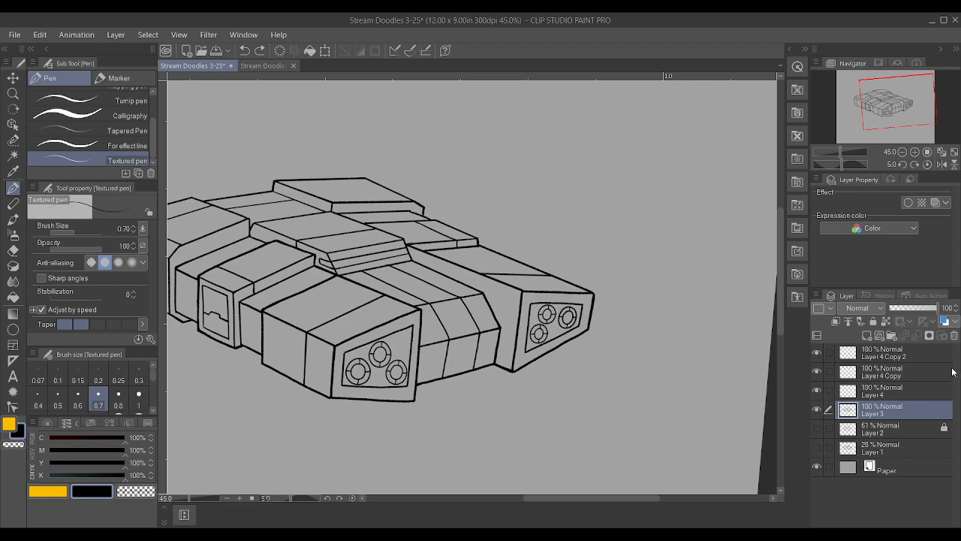
# Merge Layer 4 Copy 2, Layer 4 Copy, Layer 4 and Layer 3 into one line art layer
pyautogui.keyDown('shift'); pyautogui.click(904, 353); pyautogui.keyUp('shift')
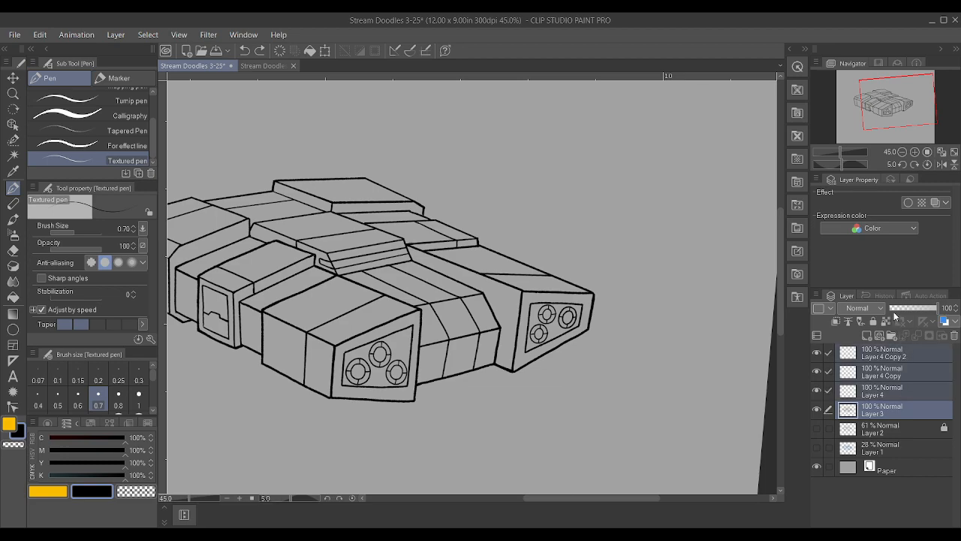
pyautogui.hotkey('alt', 'shift', 'e')
pyautogui.scroll(-4, 503, 366)
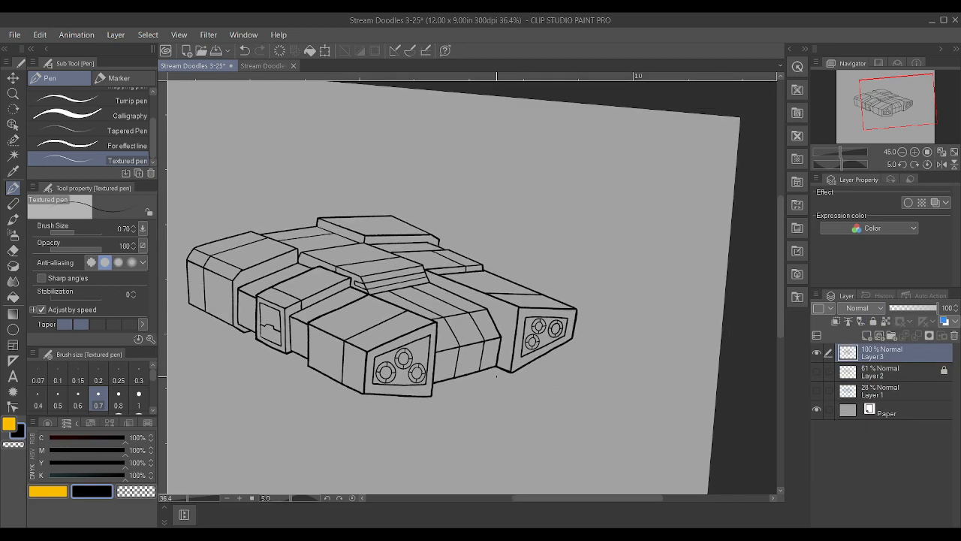
# Enlarge the merged line art to 144%, rotate it slightly clockwise and reposition it within the canvas
pyautogui.hotkey('ctrl', 't')
pyautogui.press('^')
pyautogui.press('-')
pyautogui.press('-')
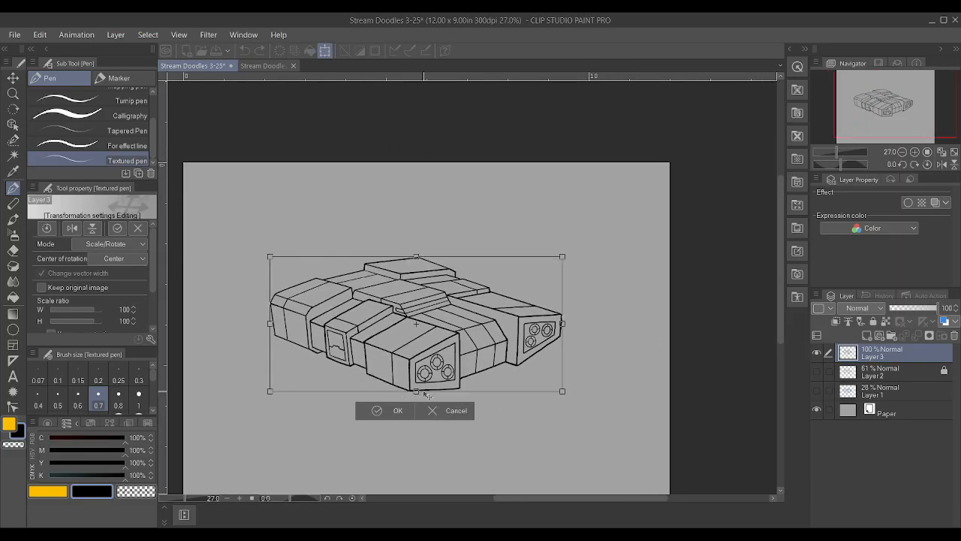
pyautogui.moveTo(416, 391); pyautogui.dragTo(422, 450)
pyautogui.moveTo(446, 406); pyautogui.dragTo(461, 424)
pyautogui.moveTo(762, 208); pyautogui.dragTo(764, 239)
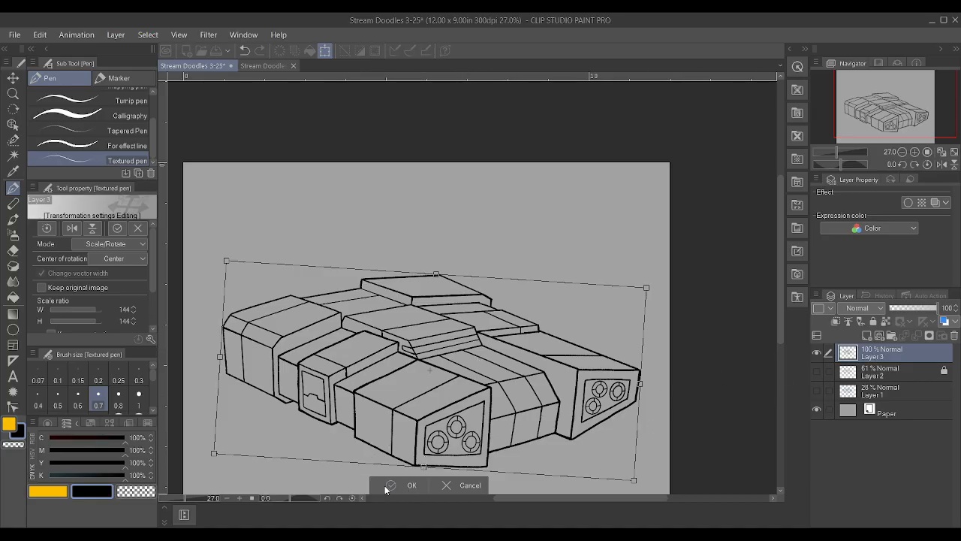
pyautogui.scroll(-1, 467, 443)
pyautogui.scroll(6, 467, 441)
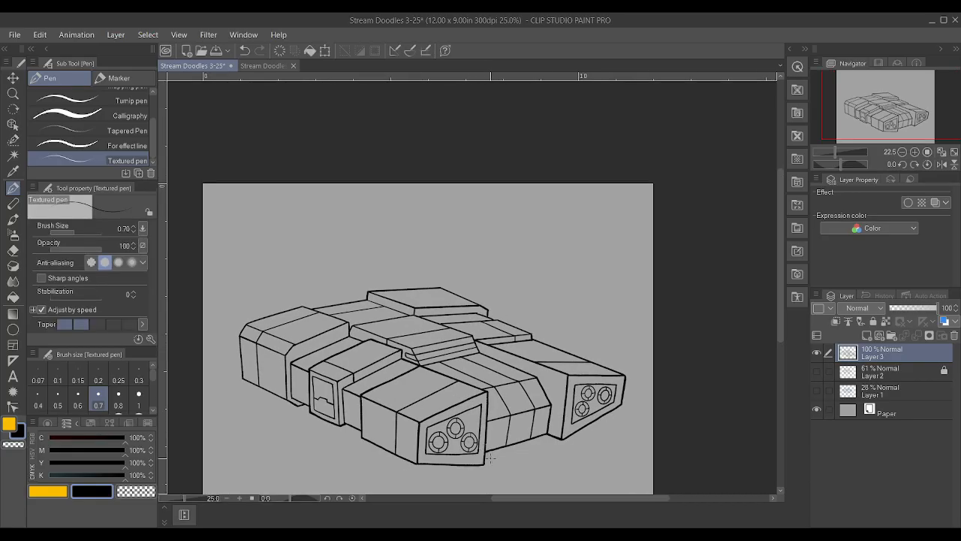
# Select the front panel's lower-left circle with the Selection pen at brush size 7.00, nudge it slightly up and right, and deselect
pyautogui.scroll(4, 308, 379)
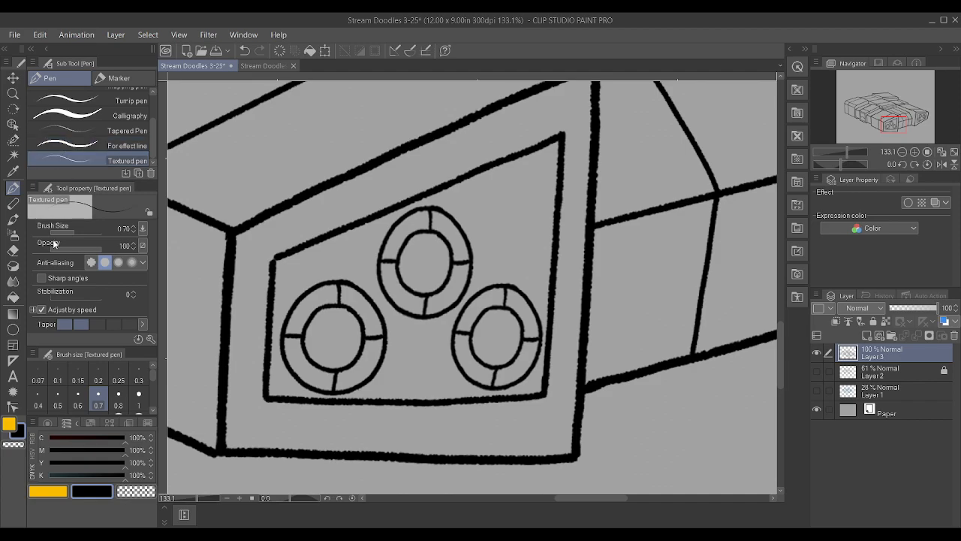
pyautogui.click(13, 139)
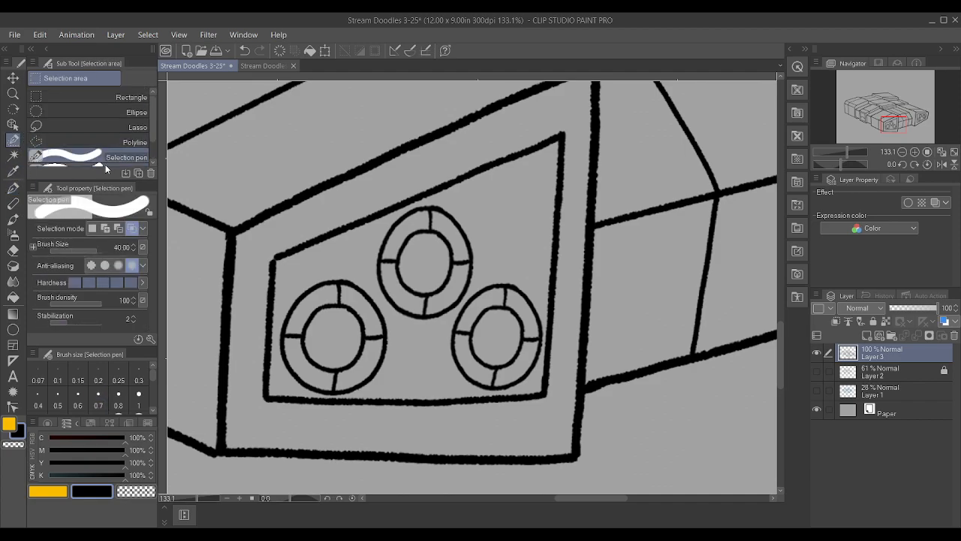
pyautogui.press('[')
pyautogui.press('[')
pyautogui.press('[')
pyautogui.press('[')
pyautogui.press('[')
pyautogui.moveTo(342, 277)
pyautogui.mouseDown()
pyautogui.moveTo(293, 323)
pyautogui.moveTo(316, 372)
pyautogui.moveTo(353, 376)
pyautogui.moveTo(372, 334)
pyautogui.moveTo(350, 300)
pyautogui.moveTo(291, 362)
pyautogui.moveTo(297, 379)
pyautogui.moveTo(319, 359)
pyautogui.moveTo(327, 366)
pyautogui.mouseUp()
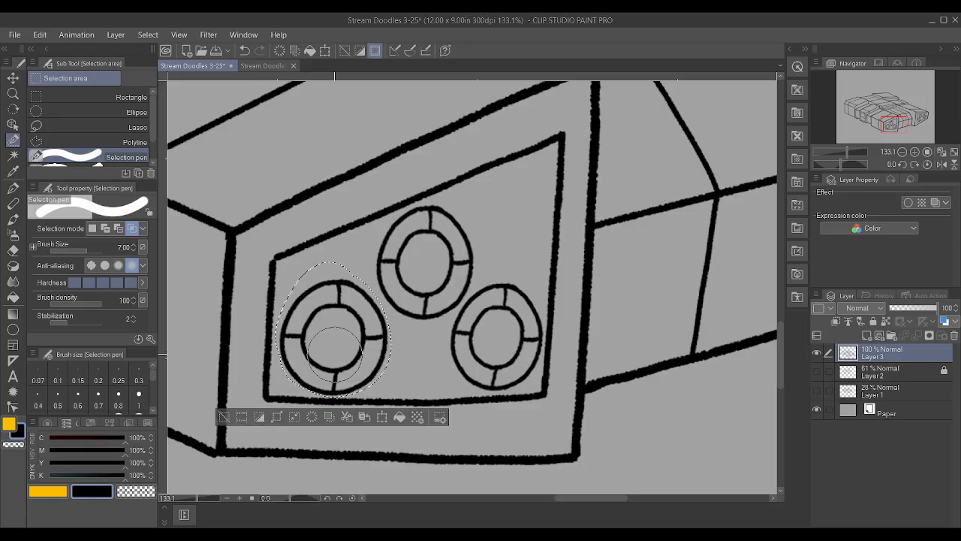
pyautogui.click(12, 77)
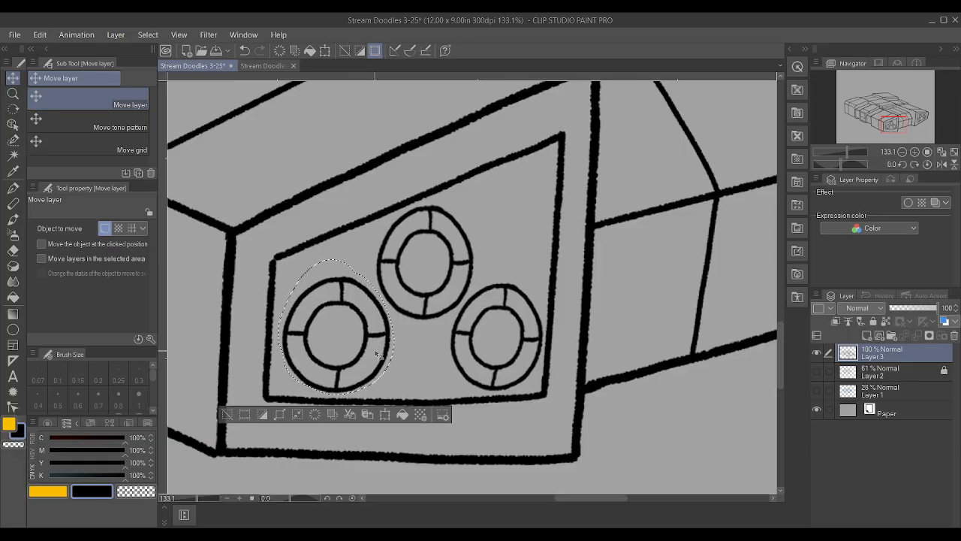
pyautogui.hotkey('ctrl', 'd')
pyautogui.scroll(-2, 373, 356)
pyautogui.scroll(-4, 373, 356)
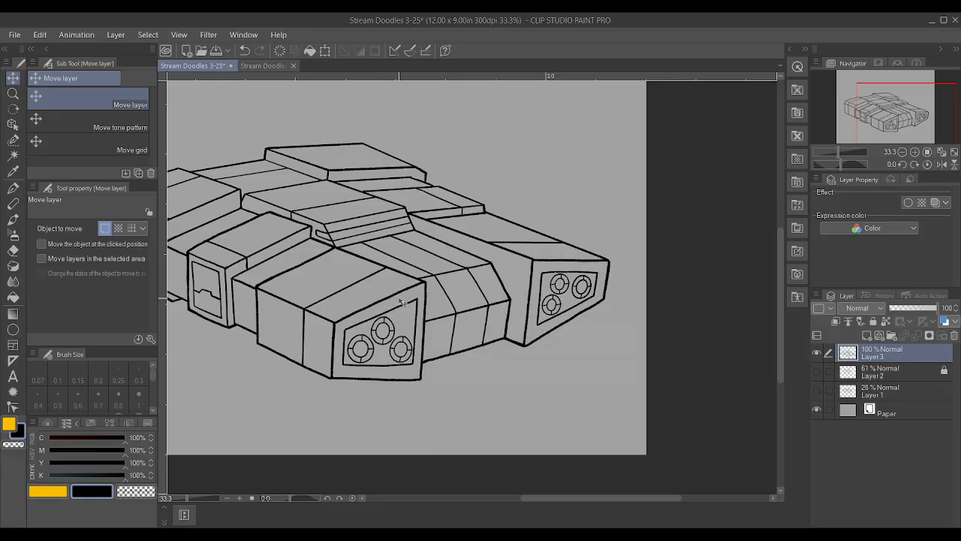
pyautogui.scroll(-8, 435, 278)
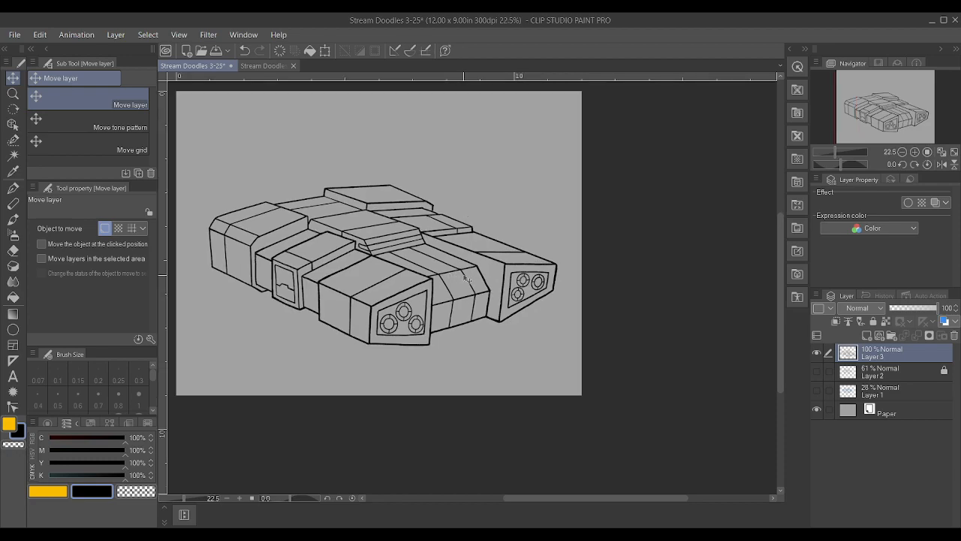
# Draw a small notch with the Textured pen against the vertical panel line on the front block's side face
pyautogui.scroll(6, 262, 323)
pyautogui.scroll(3, 778, 219)
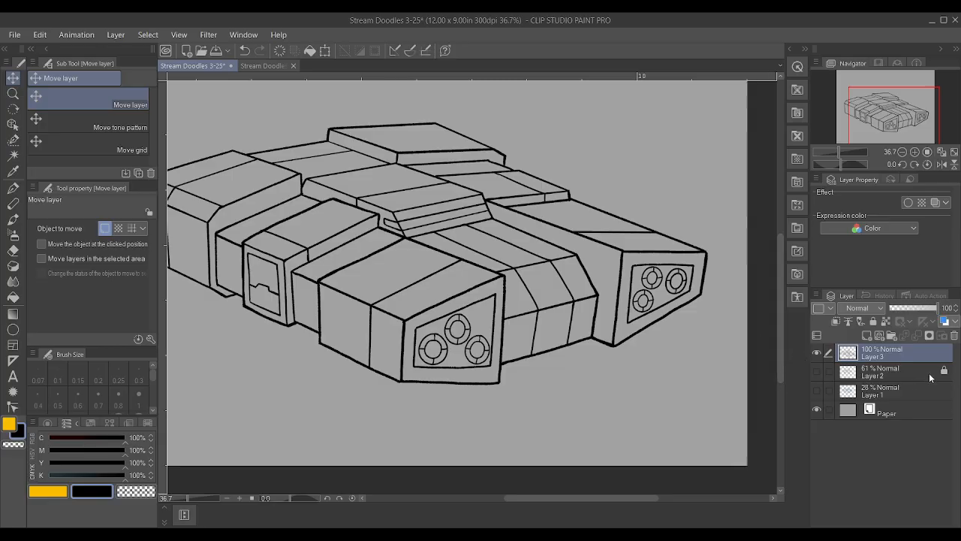
pyautogui.scroll(2, 714, 369)
pyautogui.scroll(-4, 375, 369)
pyautogui.scroll(4, 314, 368)
pyautogui.scroll(5, 314, 368)
pyautogui.press('p')
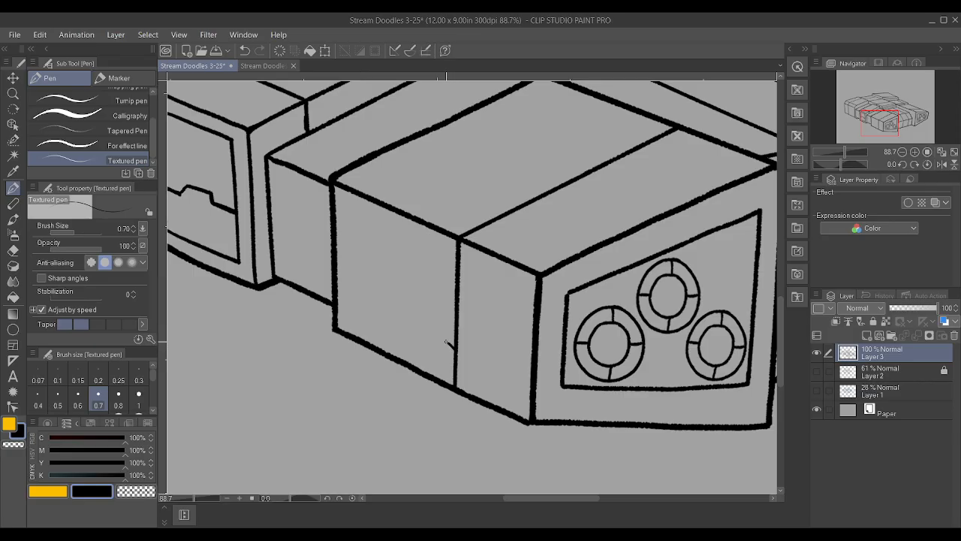
pyautogui.moveTo(442, 335); pyautogui.dragTo(441, 277)
pyautogui.hotkey('ctrl', 'z')
pyautogui.hotkey('ctrl', 'z')
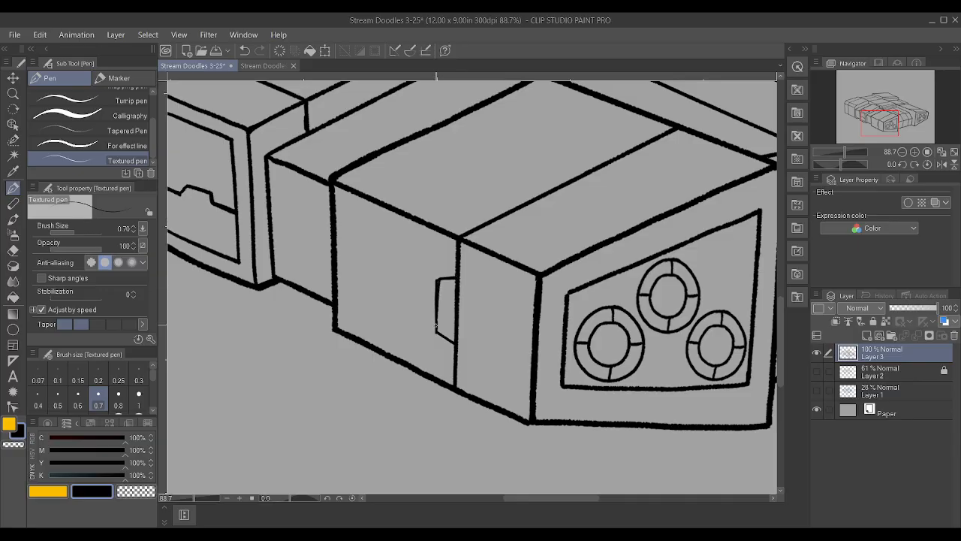
pyautogui.moveTo(452, 342); pyautogui.dragTo(455, 345)
pyautogui.scroll(-10, 455, 338)
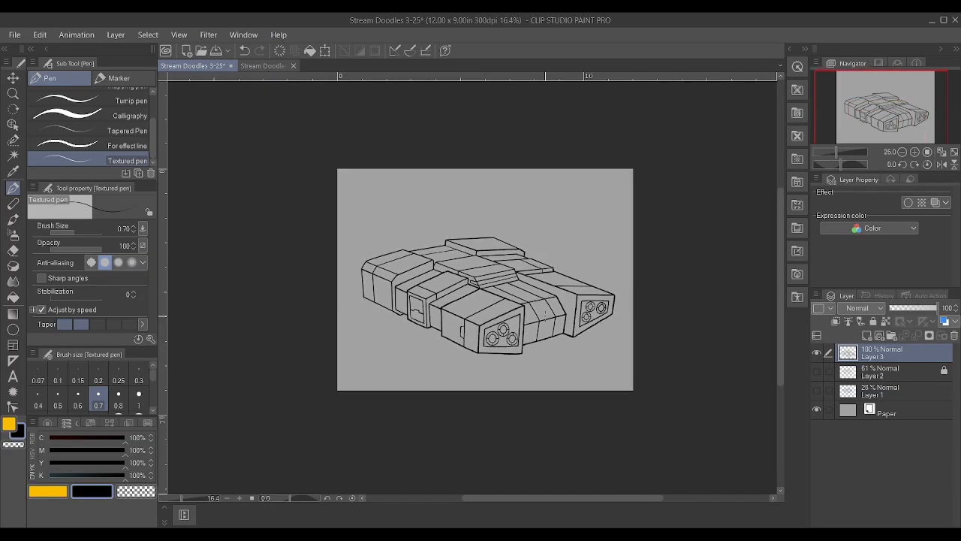
# Examine the whole line drawing for surfaces that need more panel detail
pyautogui.scroll(3, 589, 308)
pyautogui.scroll(4, 594, 302)
pyautogui.scroll(-2, 585, 303)
pyautogui.scroll(2, 454, 348)
pyautogui.scroll(-2, 453, 348)
pyautogui.scroll(2, 425, 228)
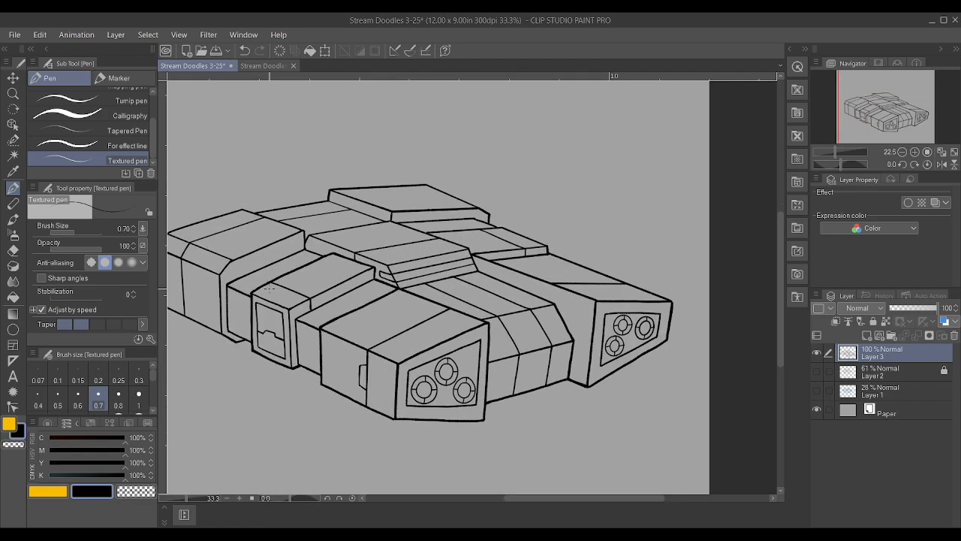
pyautogui.scroll(1, 425, 229)
pyautogui.scroll(-3, 428, 236)
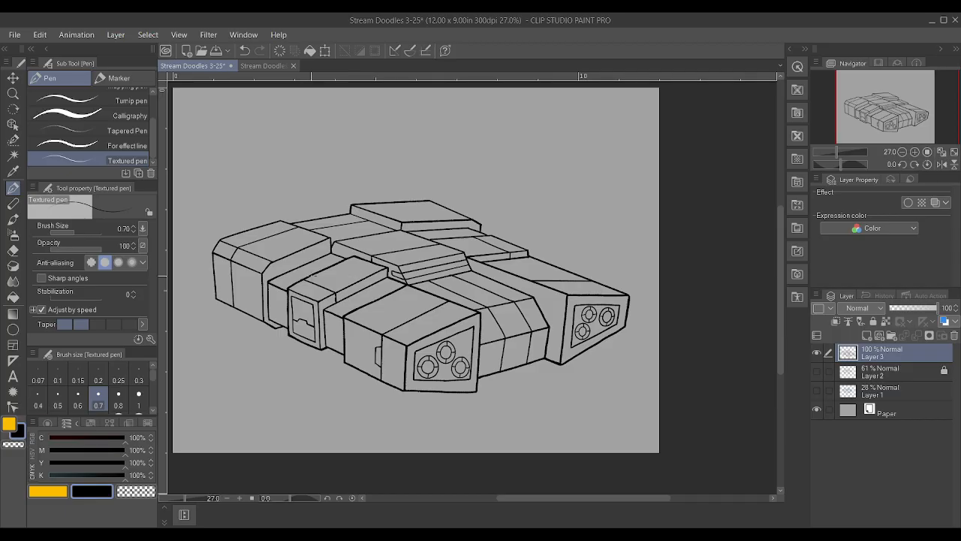
# Add a vector layer above Layer 3 and draw a panel line across the upper face of the topmost block
pyautogui.scroll(2, 363, 234)
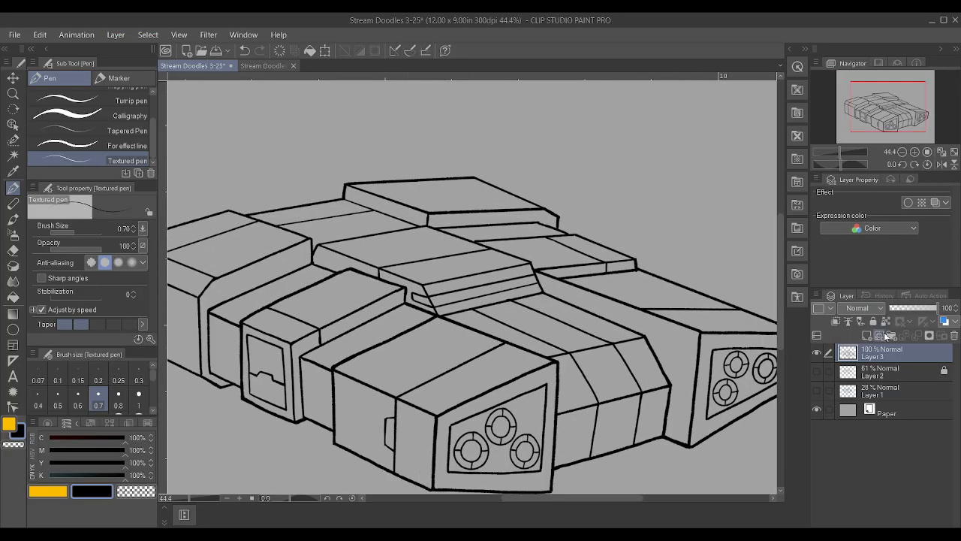
pyautogui.click(880, 335)
pyautogui.moveTo(380, 194); pyautogui.dragTo(477, 191)
# Move the vector line's control points so both ends meet the edges of the topmost block's upper face
pyautogui.press('y')
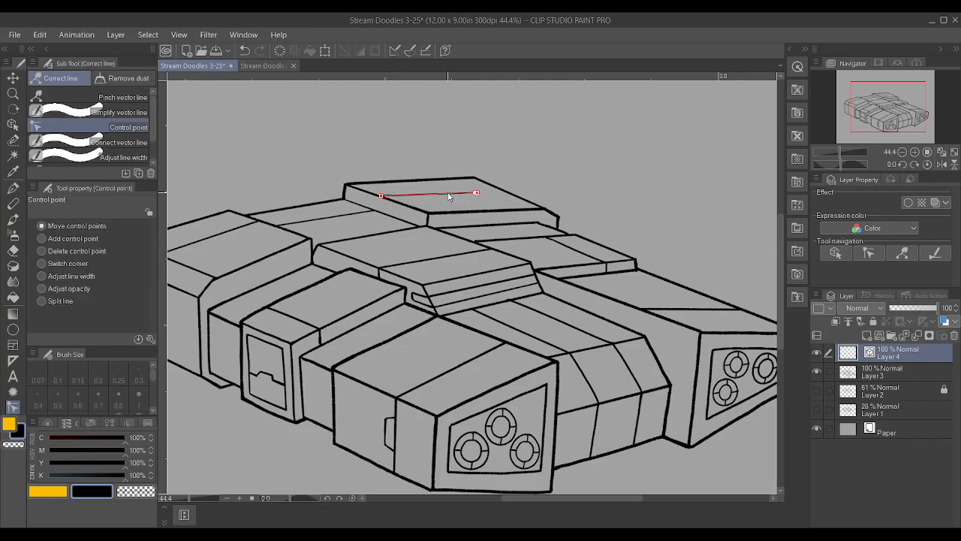
pyautogui.moveTo(477, 193); pyautogui.dragTo(499, 194)
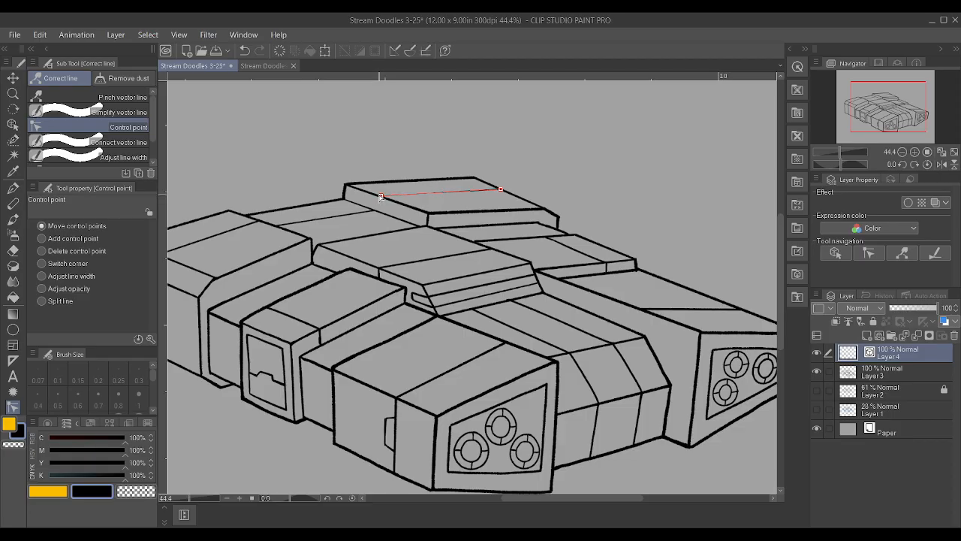
pyautogui.scroll(4, 376, 171)
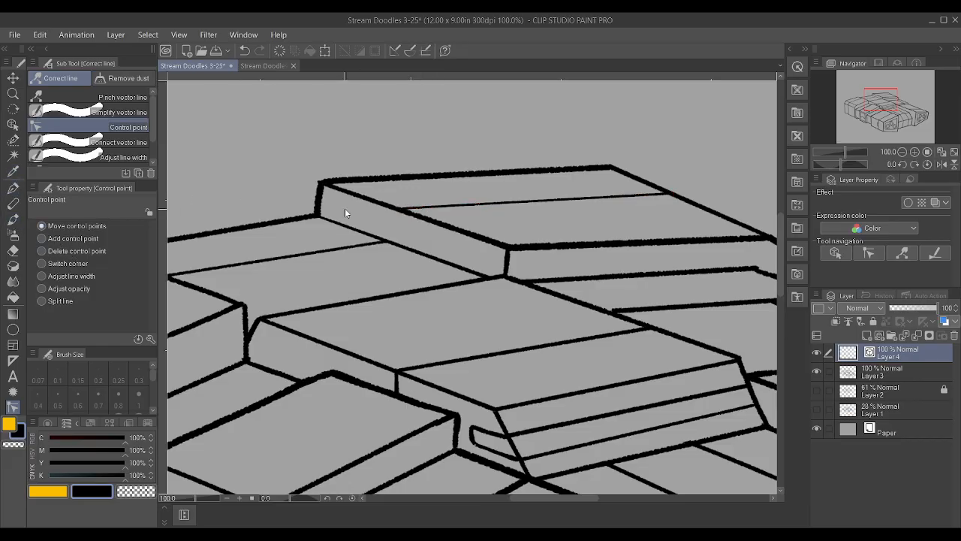
pyautogui.moveTo(405, 208); pyautogui.dragTo(390, 207)
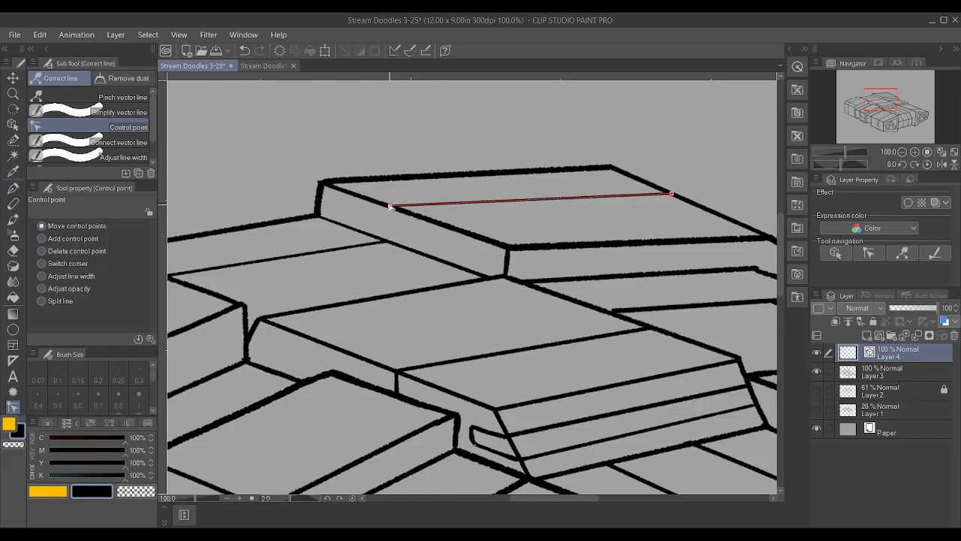
# Draw a short vertical line down the topmost block's side face on Layer 3 and align the vector line's left endpoint with it
pyautogui.click(885, 372)
pyautogui.press('p')
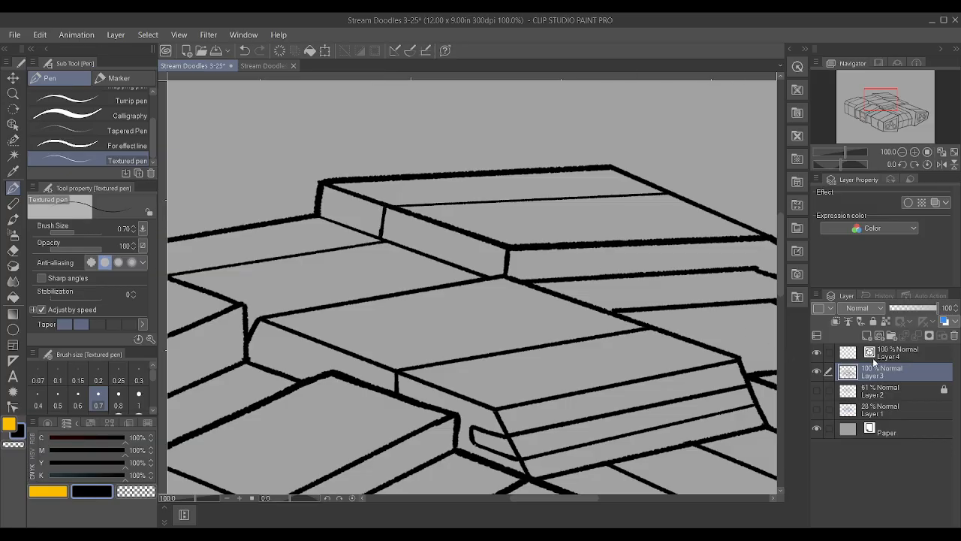
pyautogui.click(876, 354)
pyautogui.press('y')
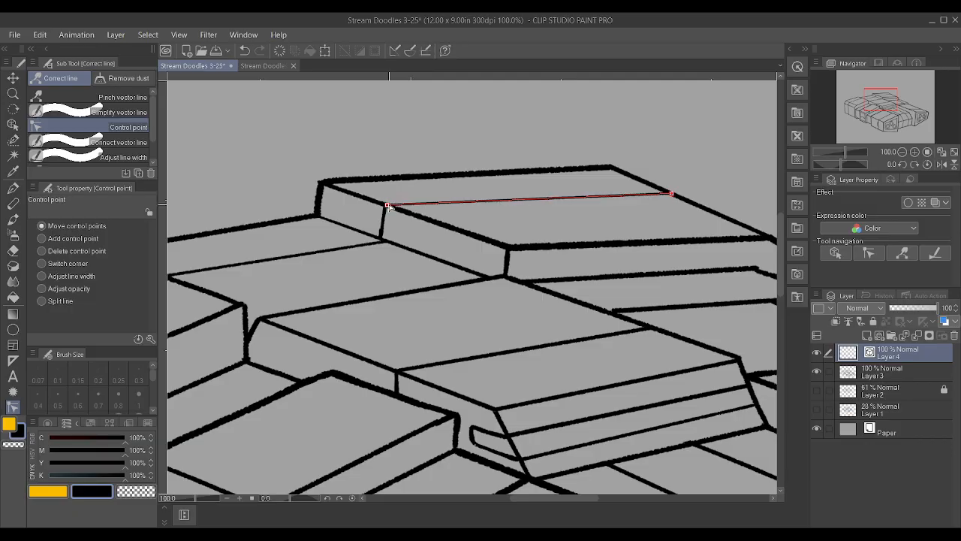
pyautogui.scroll(-3, 478, 155)
pyautogui.scroll(-3, 478, 153)
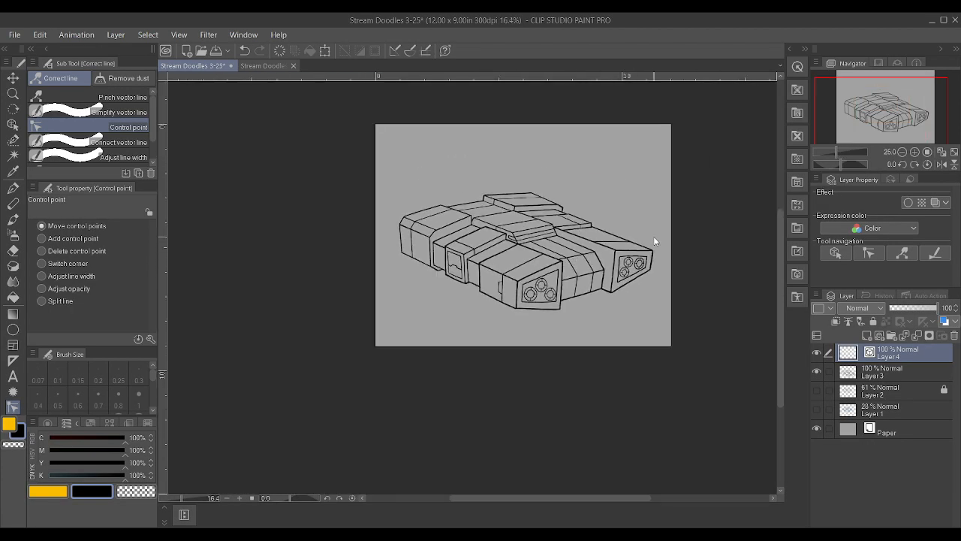
# Merge Layer 4 and Layer 3 into a single line-art layer and save the drawing
pyautogui.keyDown('ctrl'); pyautogui.click(894, 375); pyautogui.keyUp('ctrl')
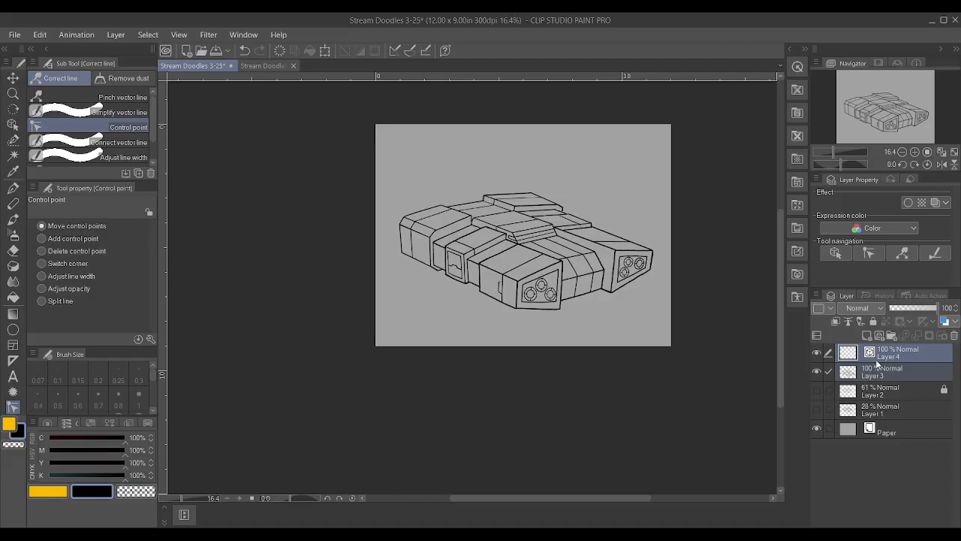
pyautogui.hotkey('alt', 'shift', 'e')
pyautogui.scroll(1, 726, 238)
pyautogui.scroll(3, 727, 237)
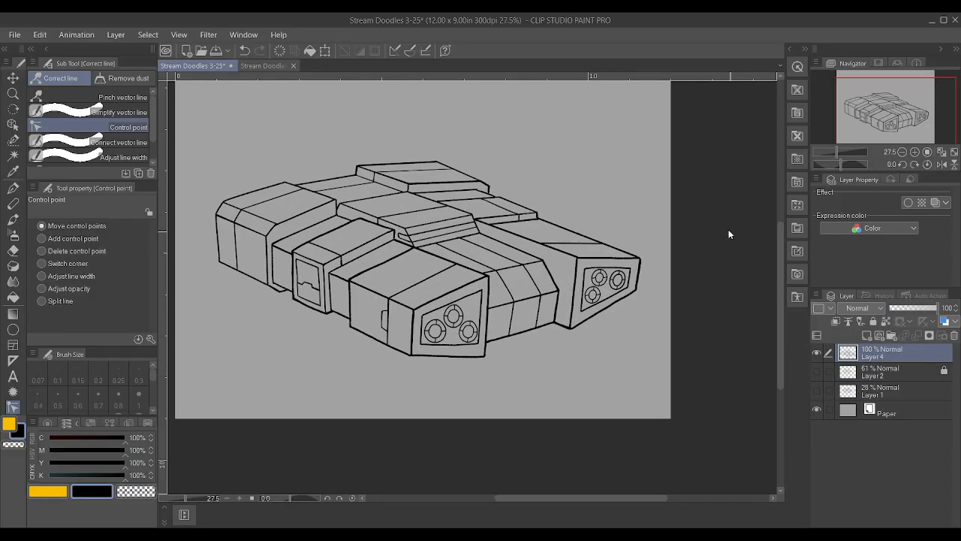
pyautogui.hotkey('ctrl', 's')
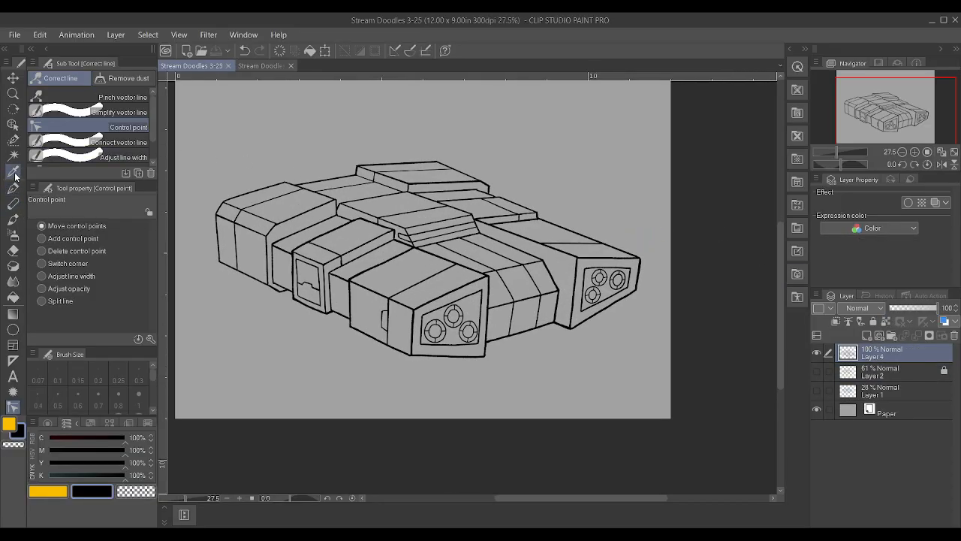
# Auto select the panel sections between the panel lines on the upper and side faces of the near row of blocks
pyautogui.click(13, 154)
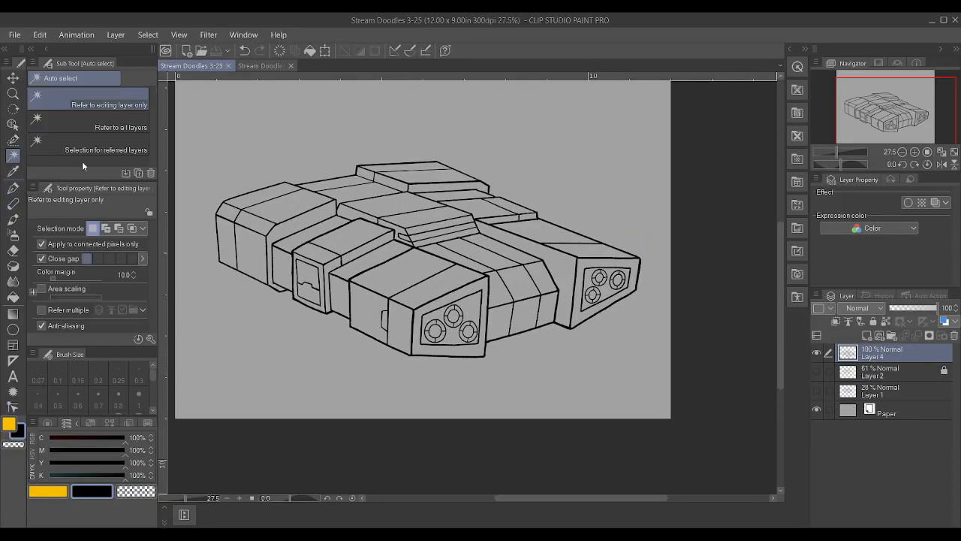
pyautogui.click(409, 287)
pyautogui.keyDown('shift'); pyautogui.click(364, 302); pyautogui.keyUp('shift')
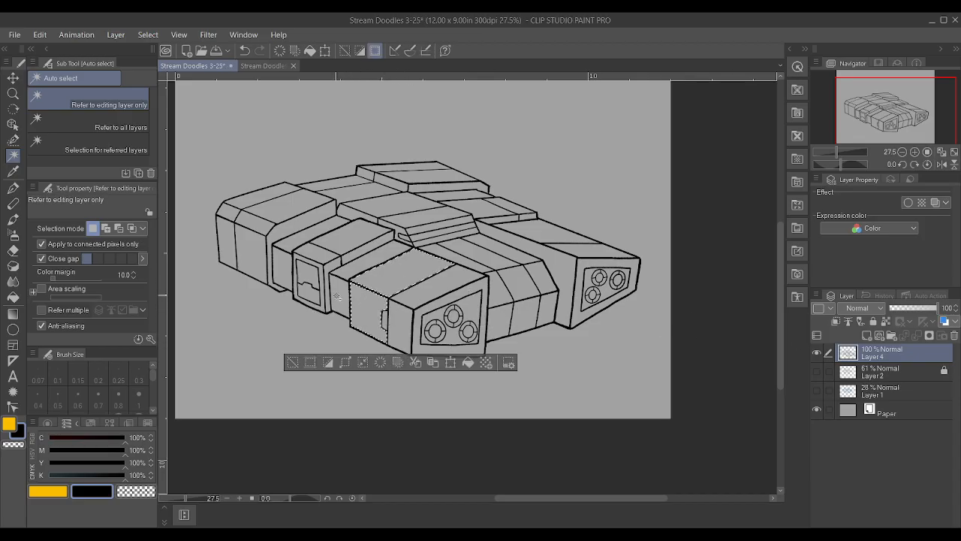
pyautogui.keyDown('shift'); pyautogui.click(337, 295); pyautogui.keyUp('shift')
pyautogui.keyDown('shift'); pyautogui.click(355, 249); pyautogui.keyUp('shift')
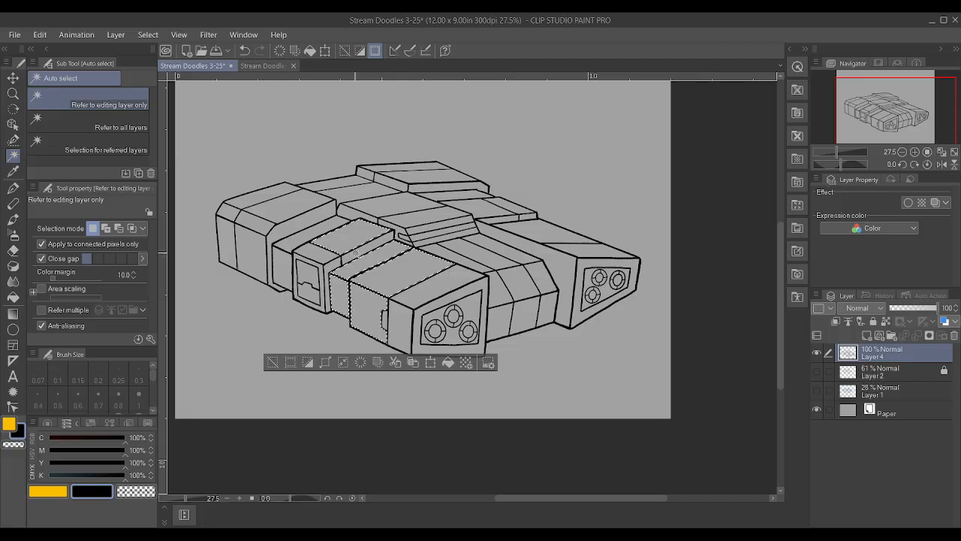
pyautogui.keyDown('shift'); pyautogui.click(289, 263); pyautogui.keyUp('shift')
pyautogui.keyDown('shift'); pyautogui.click(278, 212); pyautogui.keyUp('shift')
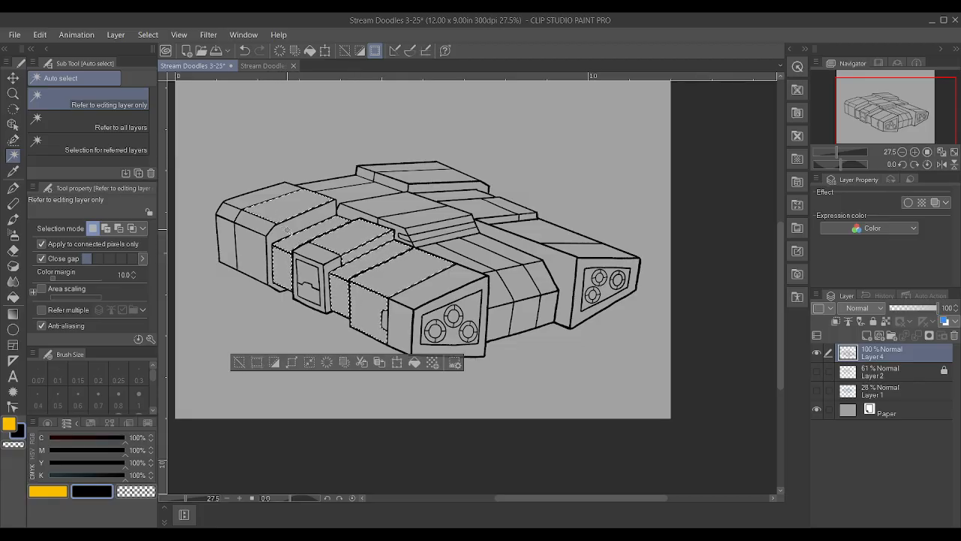
pyautogui.keyDown('shift'); pyautogui.click(263, 255); pyautogui.keyUp('shift')
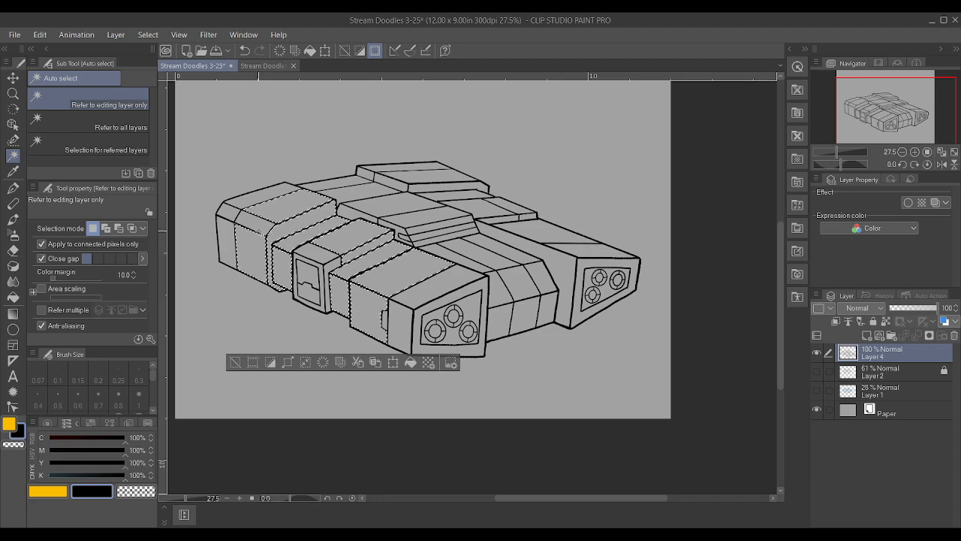
# Add the middle panel sections of the topmost block and the far-side blocks behind the central ridge to the selection
pyautogui.keyDown('shift'); pyautogui.click(430, 185); pyautogui.keyUp('shift')
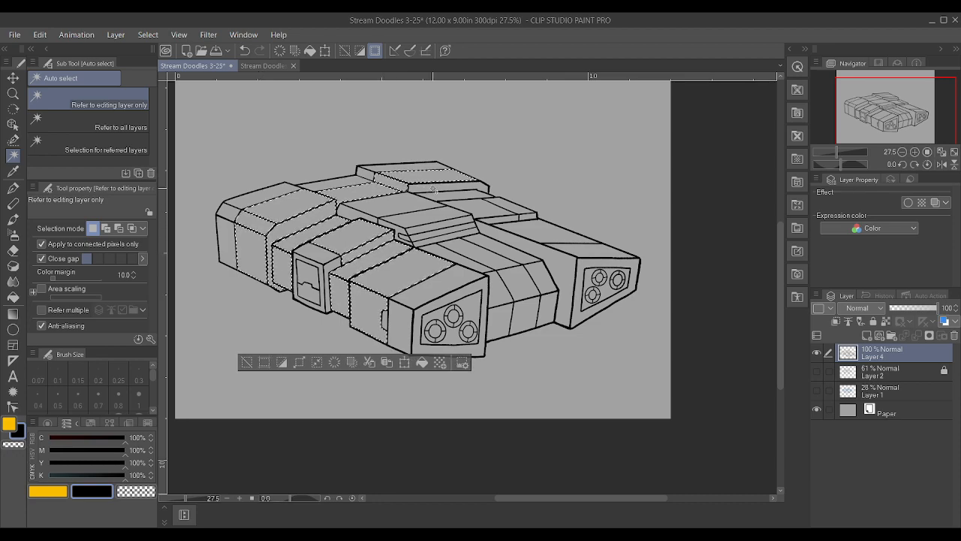
pyautogui.keyDown('shift'); pyautogui.click(500, 215); pyautogui.keyUp('shift')
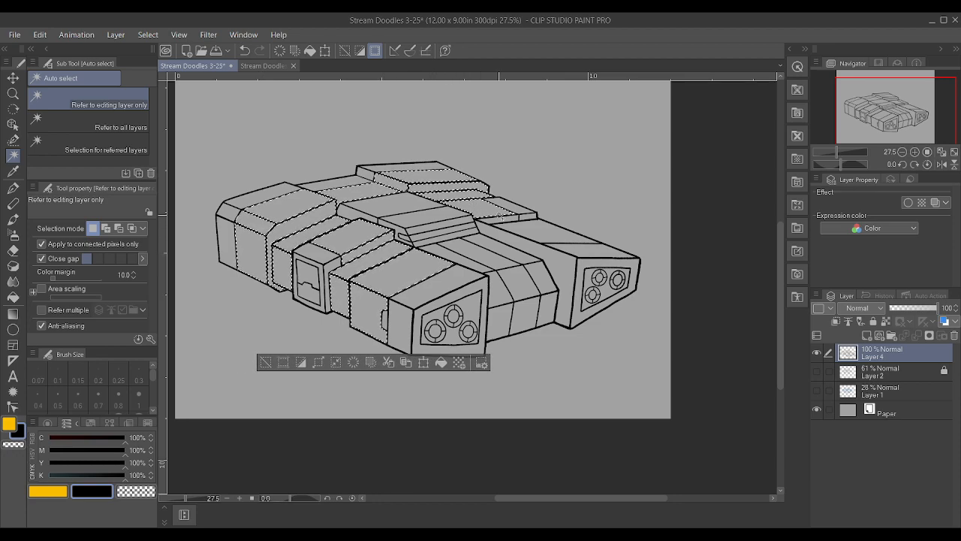
pyautogui.keyDown('shift'); pyautogui.click(513, 223); pyautogui.keyUp('shift')
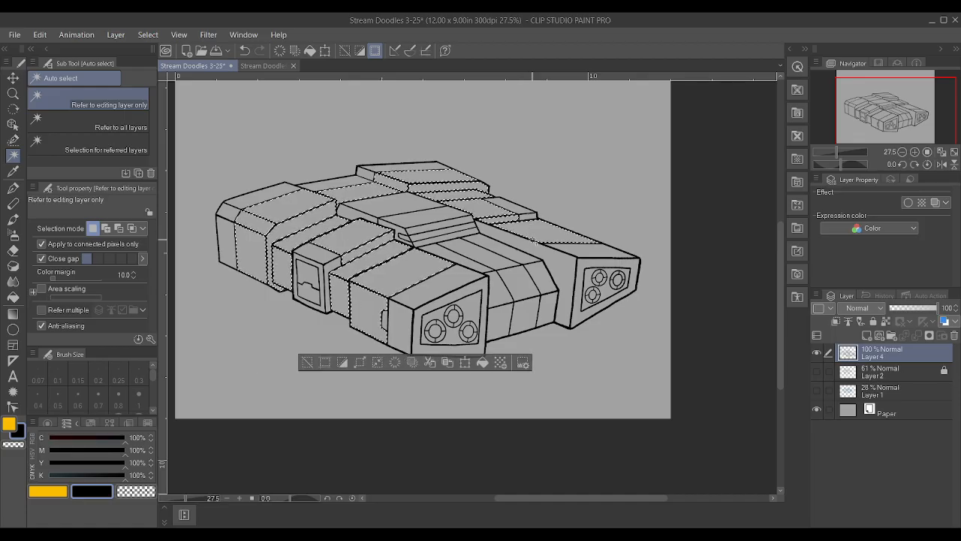
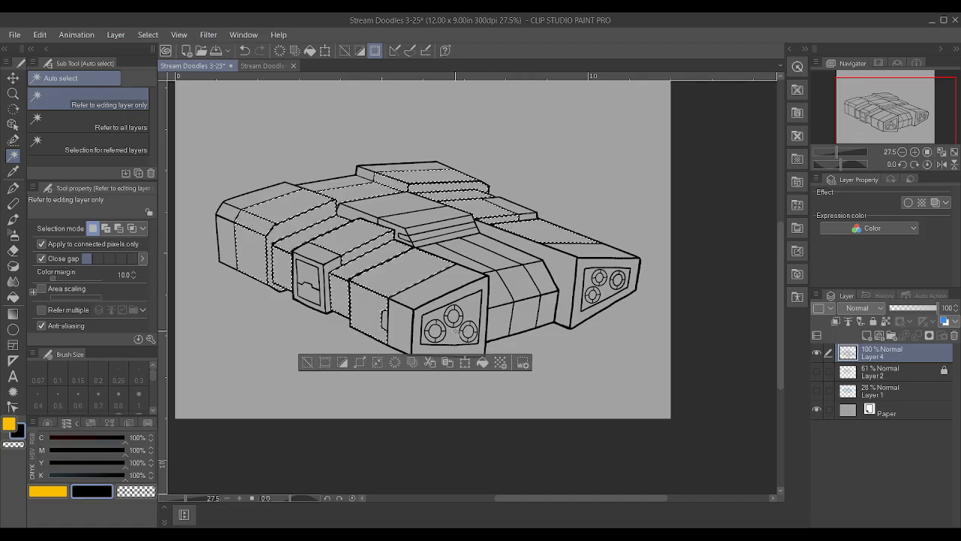
# Clear the active selection around the ship's hull panels on Layer 4
pyautogui.click(361, 363)
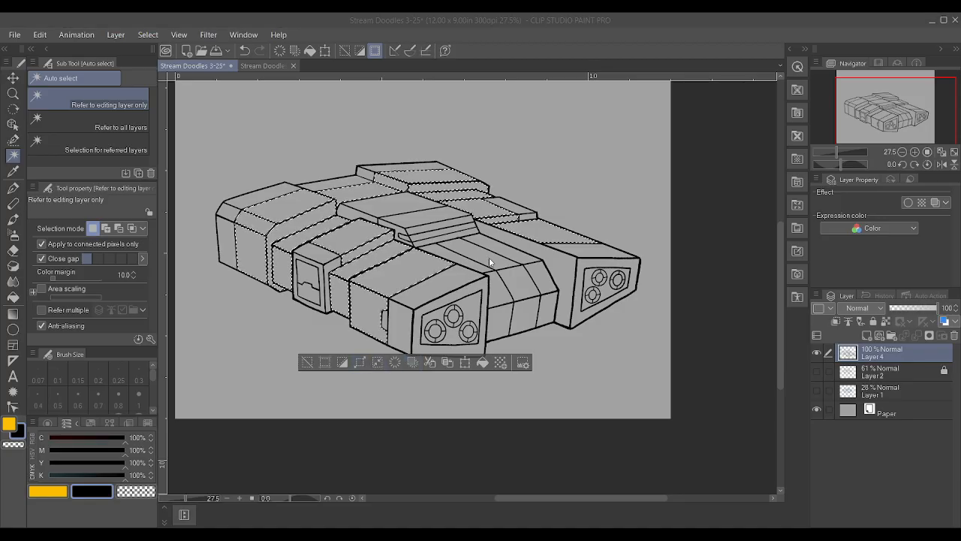
pyautogui.click(560, 279)
pyautogui.hotkey('ctrl', 'd')
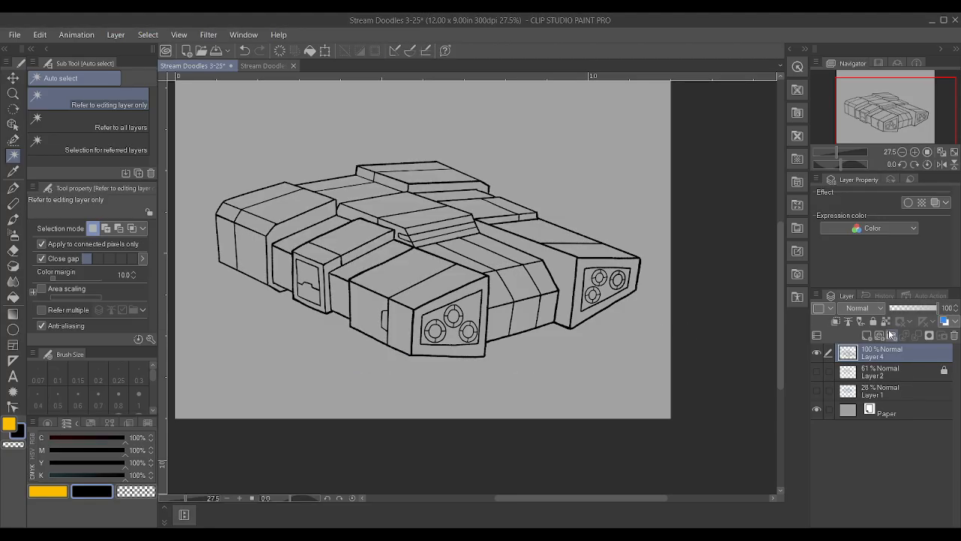
# Ink a short vertical edge between the far engine block and the centre hull with the Textured pen at size 1.00
pyautogui.press('p')
pyautogui.scroll(6, 473, 217)
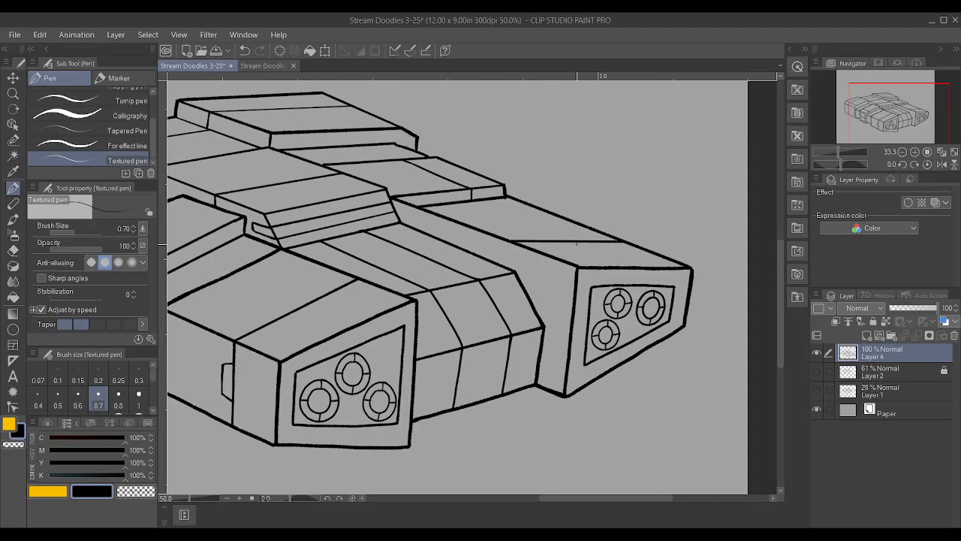
pyautogui.scroll(1, 473, 217)
pyautogui.press(']')
pyautogui.press(']')
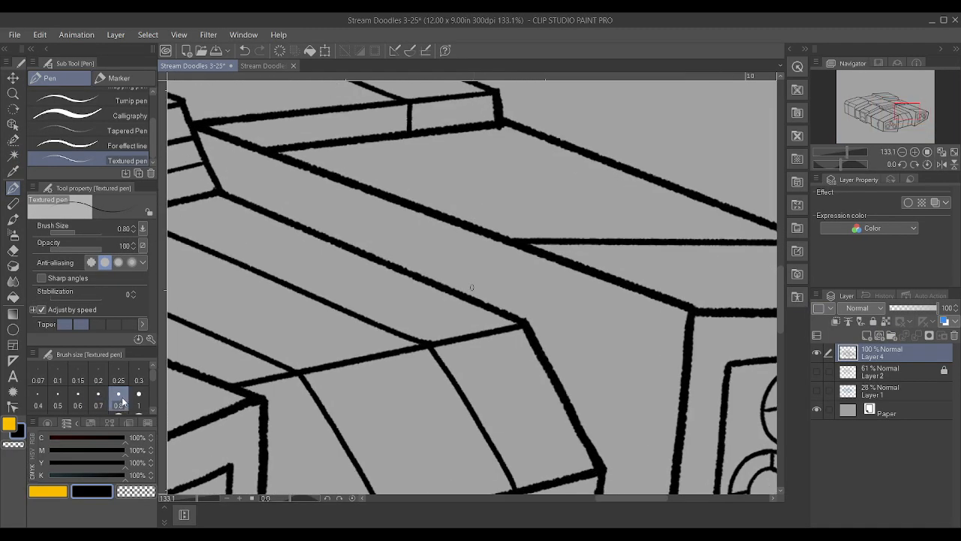
pyautogui.moveTo(515, 247); pyautogui.dragTo(509, 315)
pyautogui.scroll(-6, 509, 316)
pyautogui.scroll(-2, 518, 305)
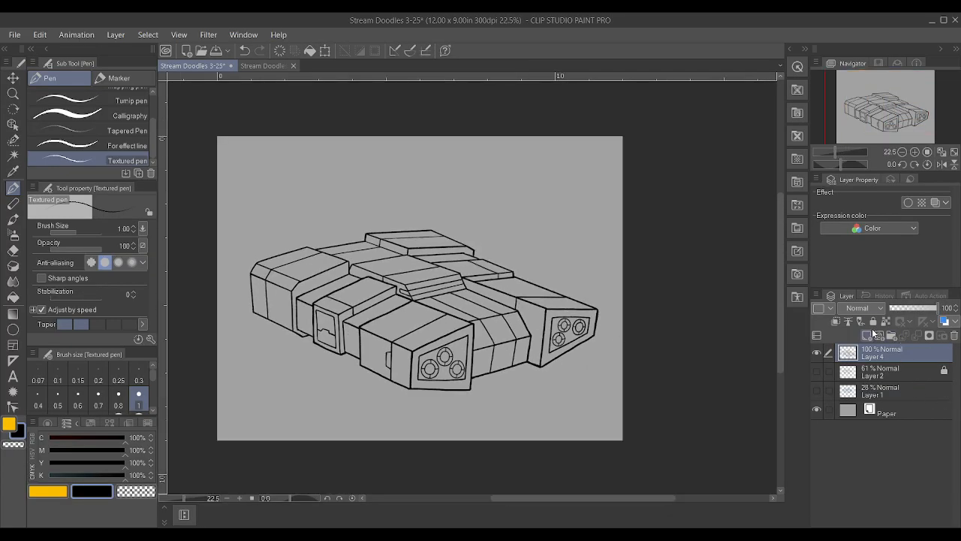
pyautogui.click(873, 321)
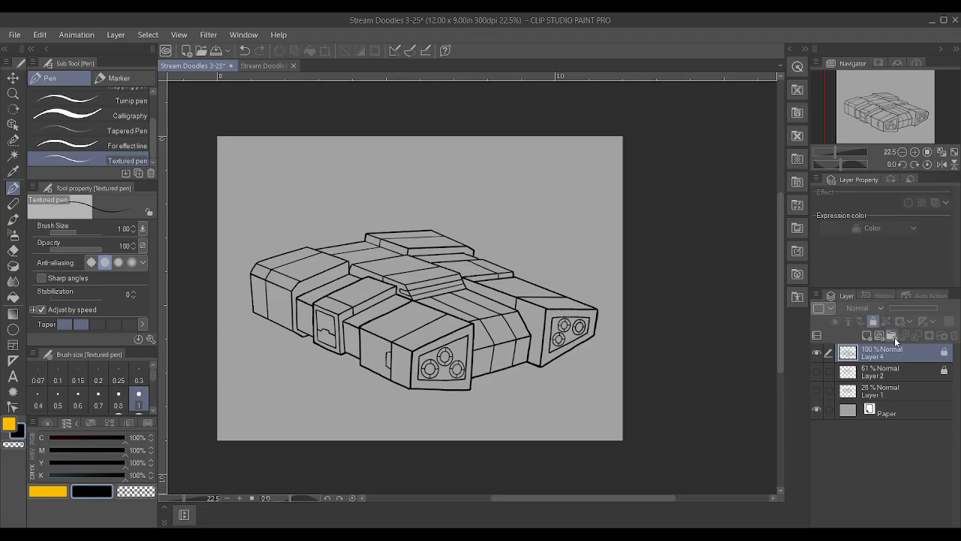
pyautogui.click(13, 155)
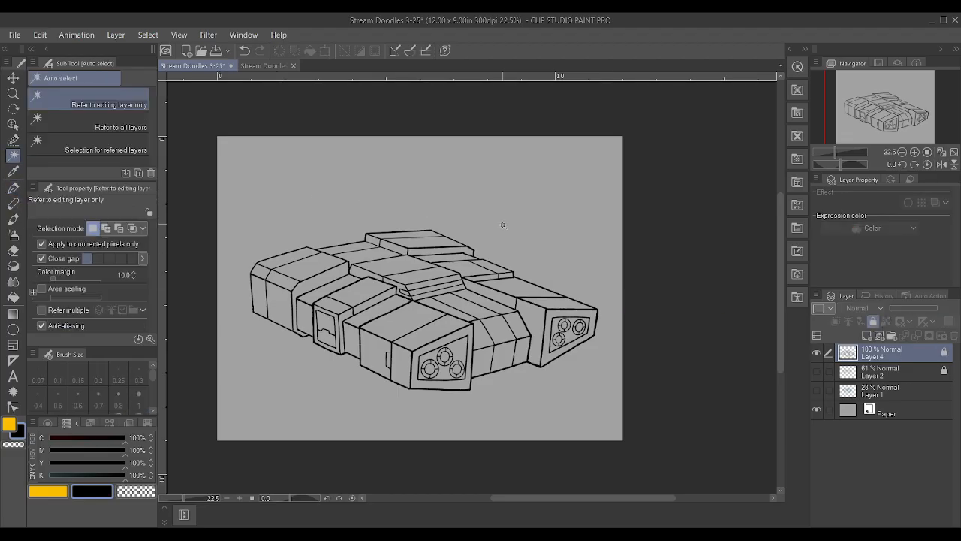
pyautogui.click(502, 293)
pyautogui.keyDown('shift'); pyautogui.click(390, 316); pyautogui.keyUp('shift')
pyautogui.keyDown('shift'); pyautogui.click(382, 310); pyautogui.keyUp('shift')
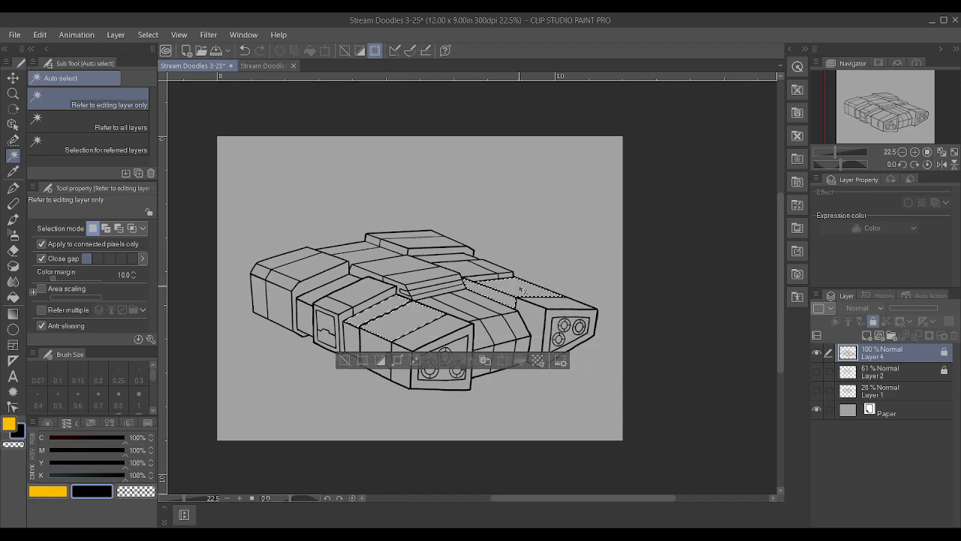
pyautogui.hotkey('ctrl', 'd')
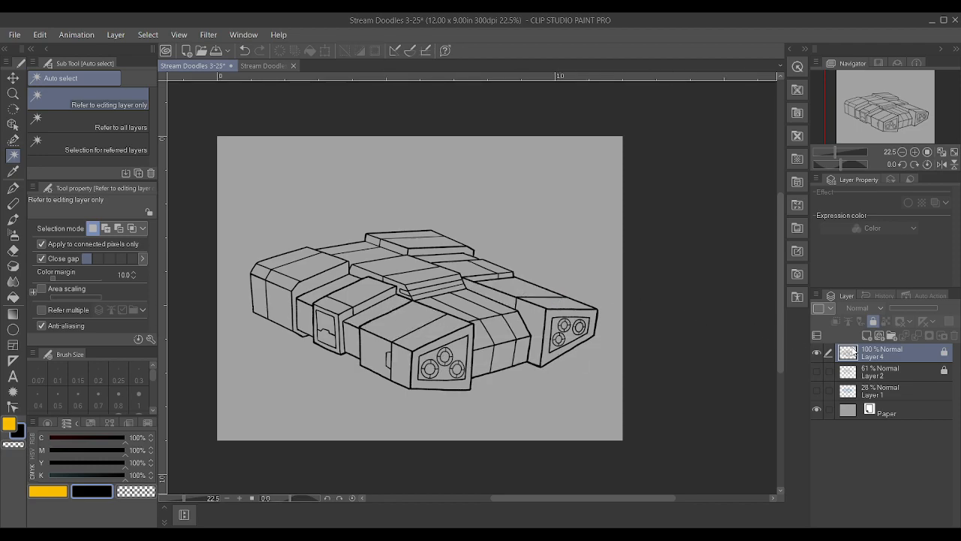
pyautogui.click(874, 321)
# Erase the diagonal edge across the top of the front engine block on Layer 4, including its leftover end
pyautogui.press('p')
pyautogui.scroll(2, 413, 266)
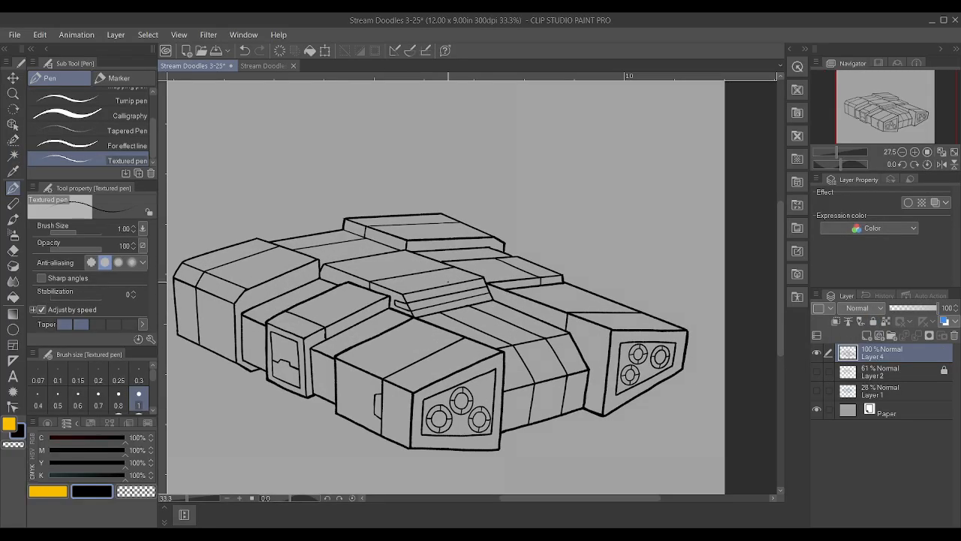
pyautogui.scroll(3, 430, 275)
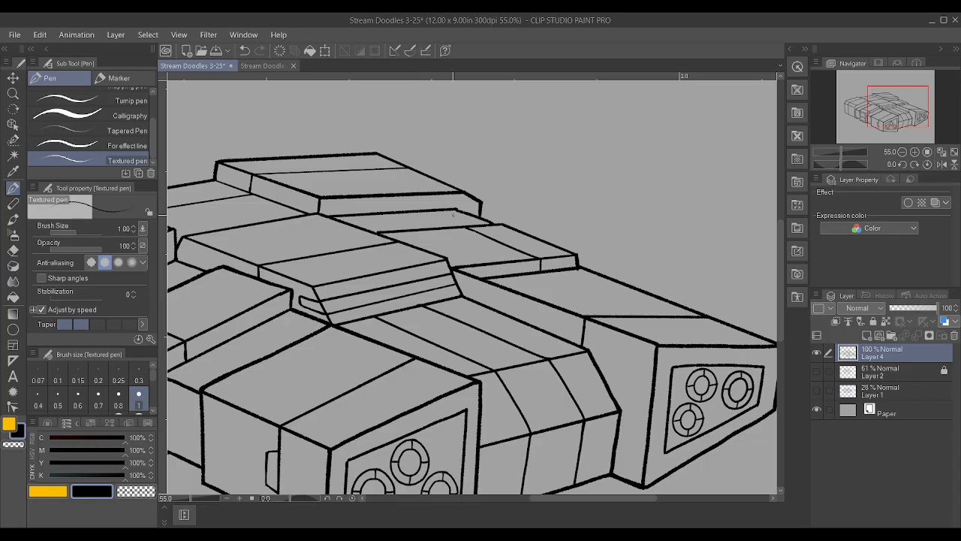
pyautogui.scroll(-2, 470, 245)
pyautogui.scroll(3, 315, 343)
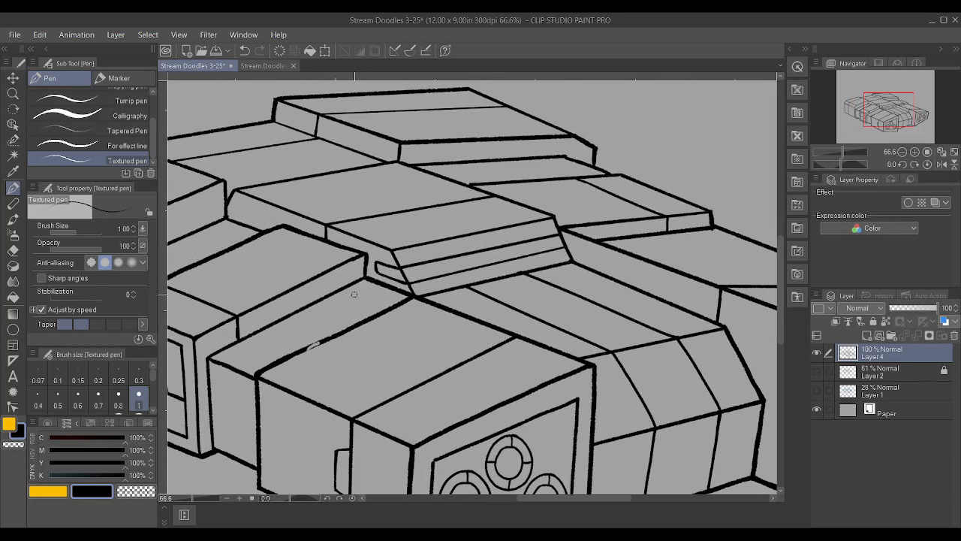
pyautogui.moveTo(386, 305)
pyautogui.mouseDown()
pyautogui.moveTo(411, 303)
pyautogui.moveTo(358, 306)
pyautogui.moveTo(368, 332)
pyautogui.moveTo(339, 350)
pyautogui.moveTo(256, 367)
pyautogui.moveTo(371, 317)
pyautogui.moveTo(322, 323)
pyautogui.mouseUp()
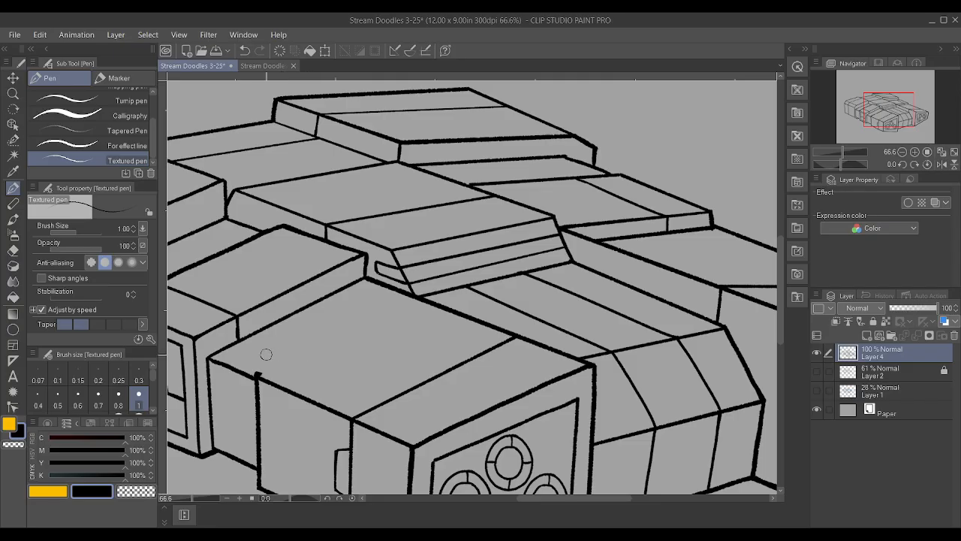
pyautogui.moveTo(264, 368); pyautogui.dragTo(263, 371)
# Try to redraw the diagonal edge across the front engine block's top freehand at brush size 1.20
pyautogui.press(']')
pyautogui.moveTo(261, 371); pyautogui.dragTo(425, 303)
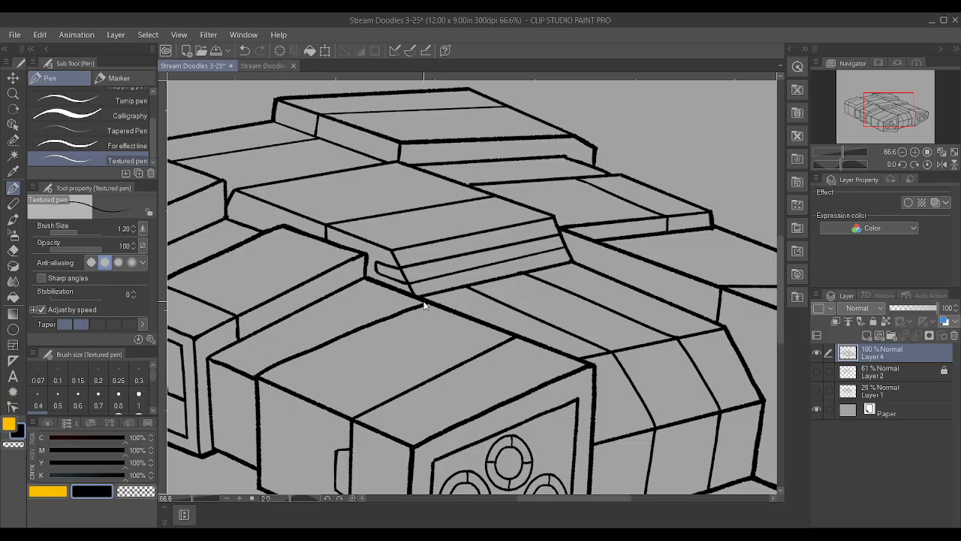
pyautogui.hotkey('ctrl', 'z')
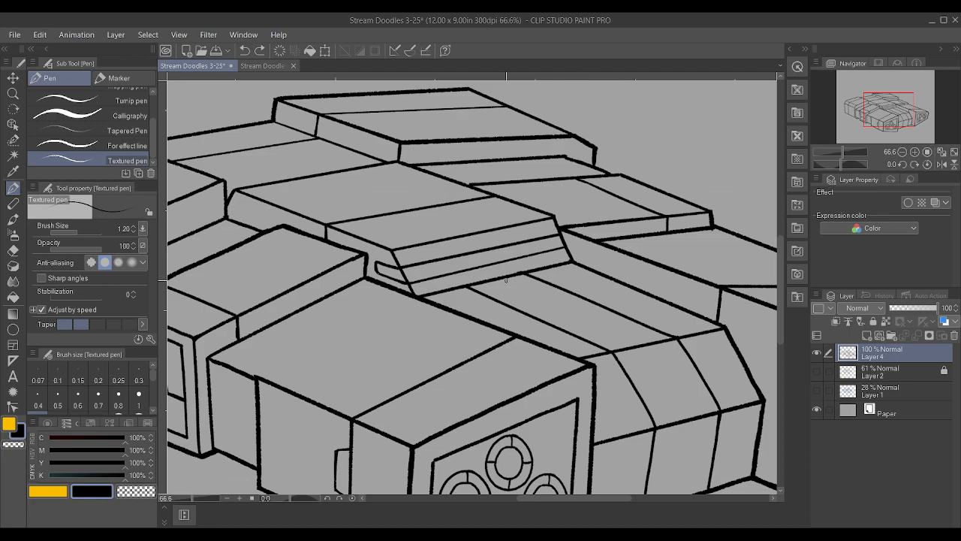
# Erase the stretch of the far engine block's outer top outline just behind the raised hull panel's corner
pyautogui.scroll(-2, 473, 304)
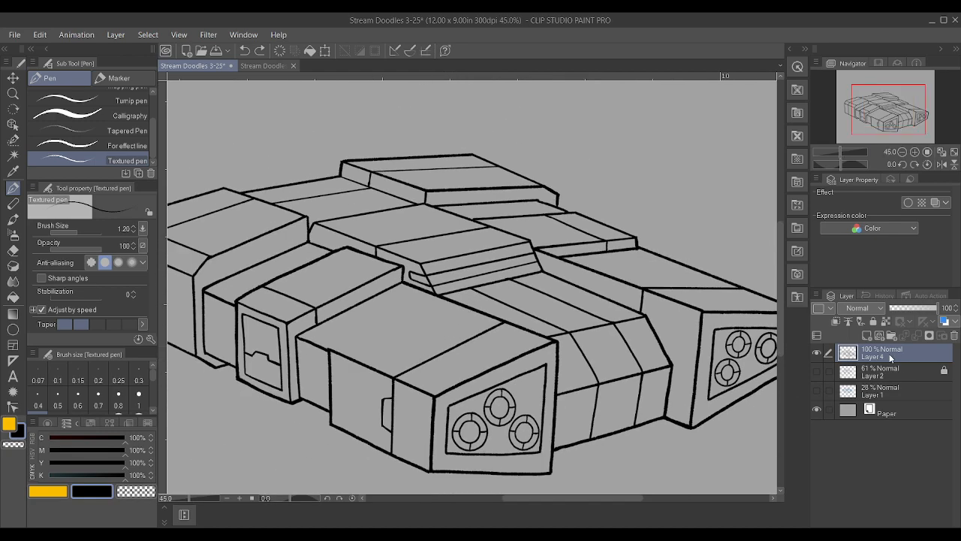
pyautogui.scroll(1, 459, 481)
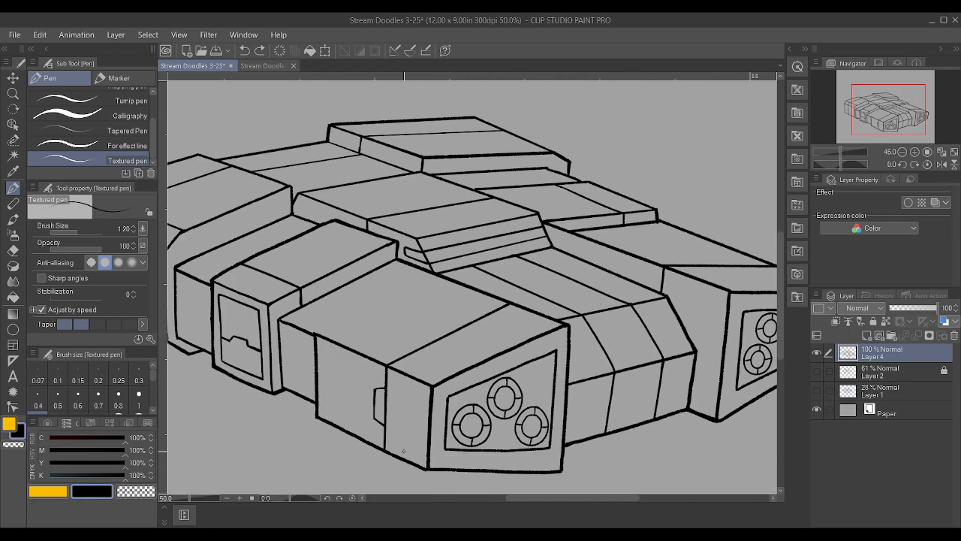
pyautogui.scroll(4, 578, 244)
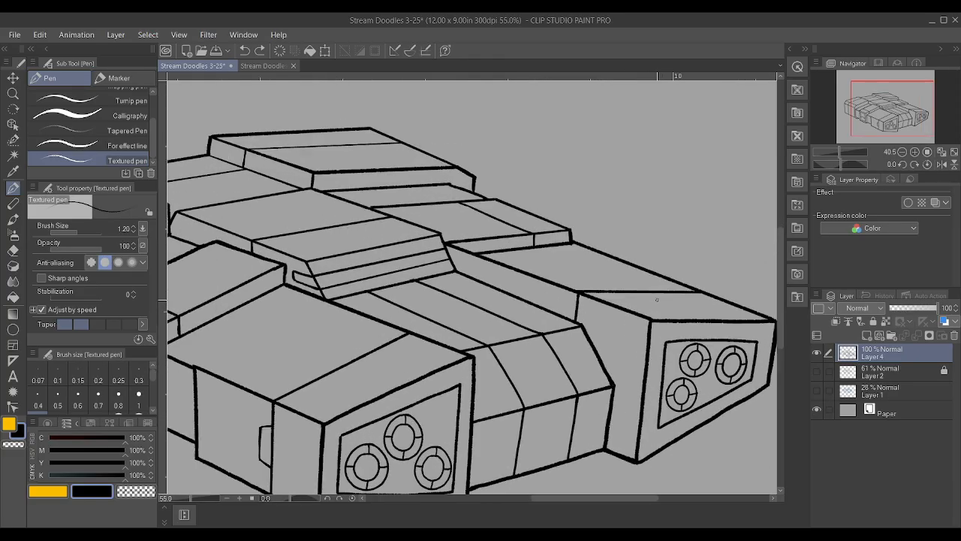
pyautogui.moveTo(545, 248)
pyautogui.mouseDown()
pyautogui.moveTo(521, 233)
pyautogui.moveTo(568, 254)
pyautogui.mouseUp()
pyautogui.scroll(-1, 568, 234)
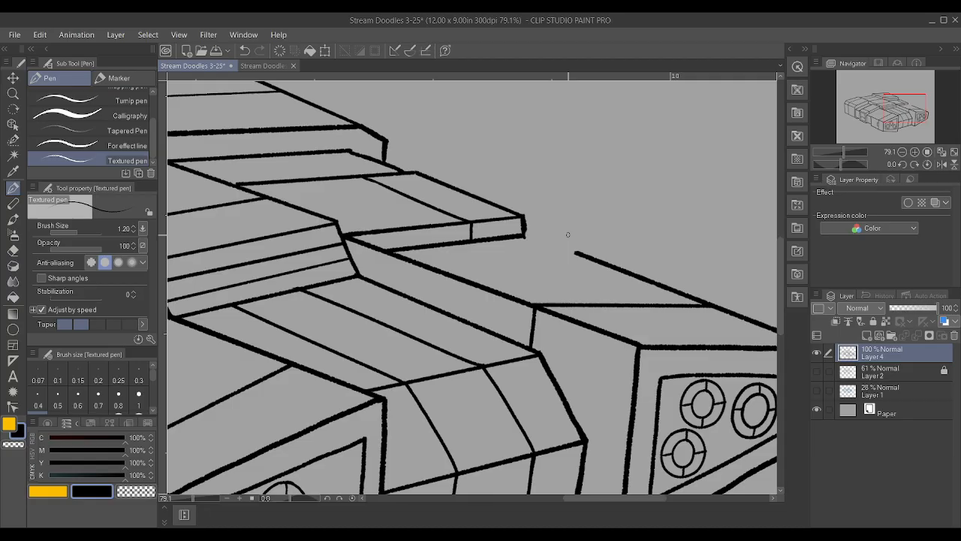
# Redraw the missing outline from the raised panel's corner along the far engine block's top and close the gap
pyautogui.scroll(1, 568, 235)
pyautogui.moveTo(507, 237); pyautogui.dragTo(562, 260)
pyautogui.hotkey('ctrl', 'z')
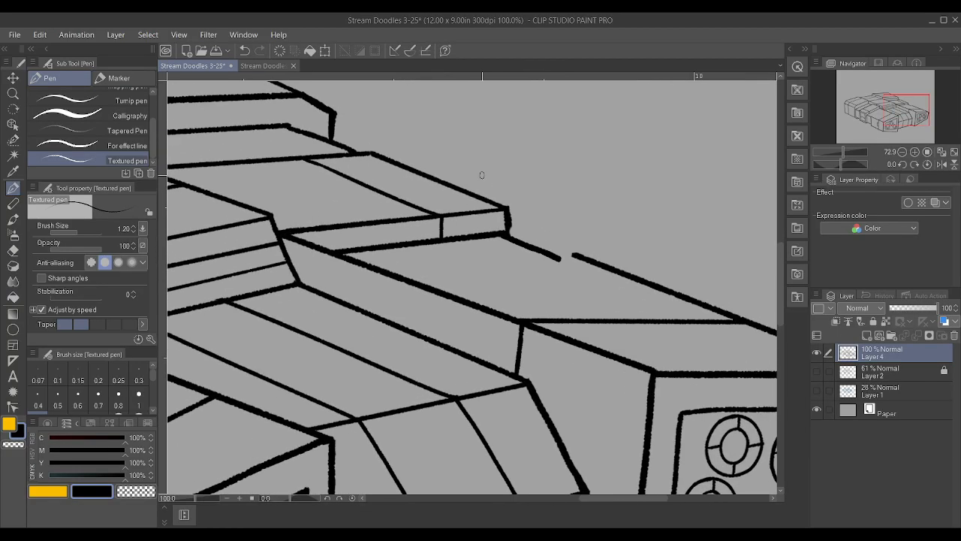
pyautogui.moveTo(508, 234); pyautogui.dragTo(555, 253)
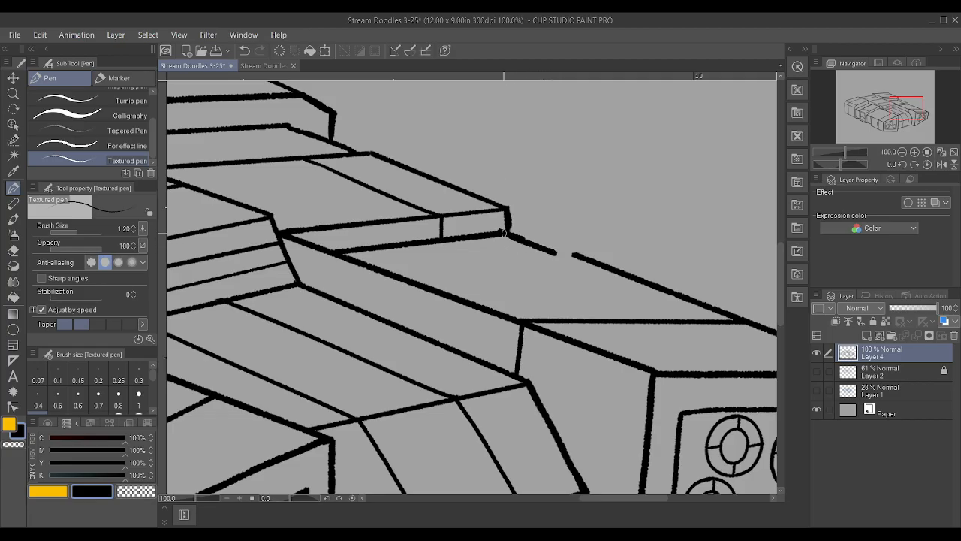
pyautogui.scroll(3, 621, 215)
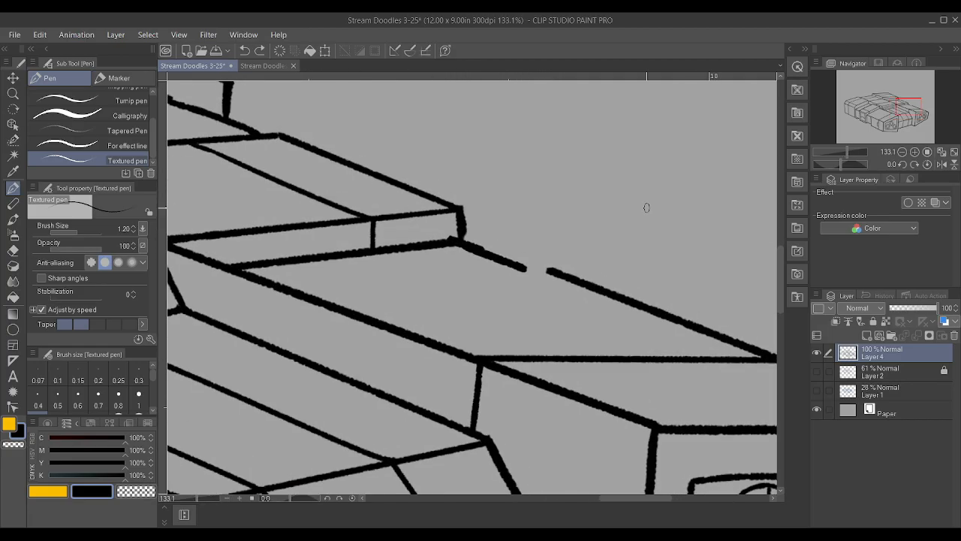
pyautogui.moveTo(454, 242); pyautogui.dragTo(467, 248)
pyautogui.moveTo(521, 266); pyautogui.dragTo(554, 273)
pyautogui.scroll(-4, 559, 275)
pyautogui.scroll(2, 573, 280)
pyautogui.scroll(2, 573, 280)
pyautogui.scroll(-6, 542, 269)
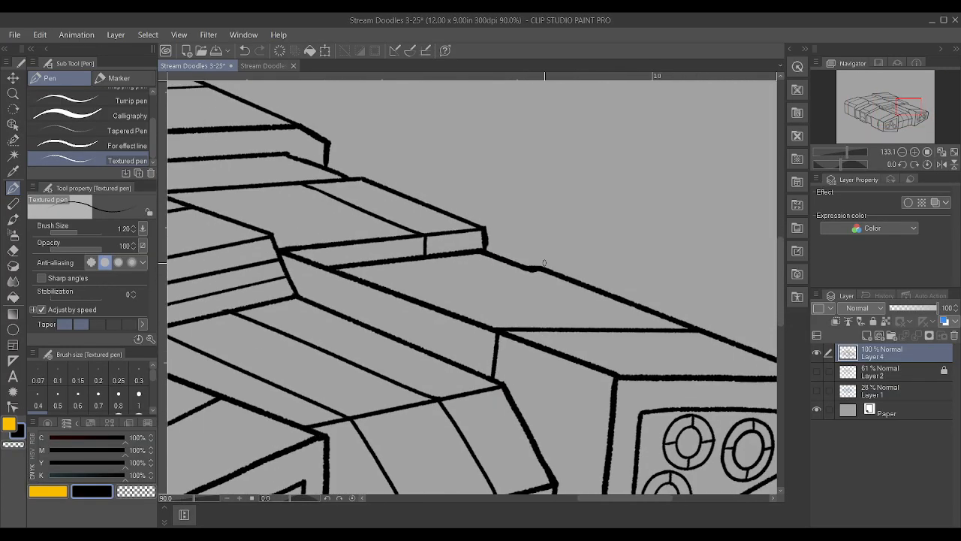
# Create a new vector layer and draw a diagonal line across the front engine block's top from its rear side corner
pyautogui.scroll(2, 542, 269)
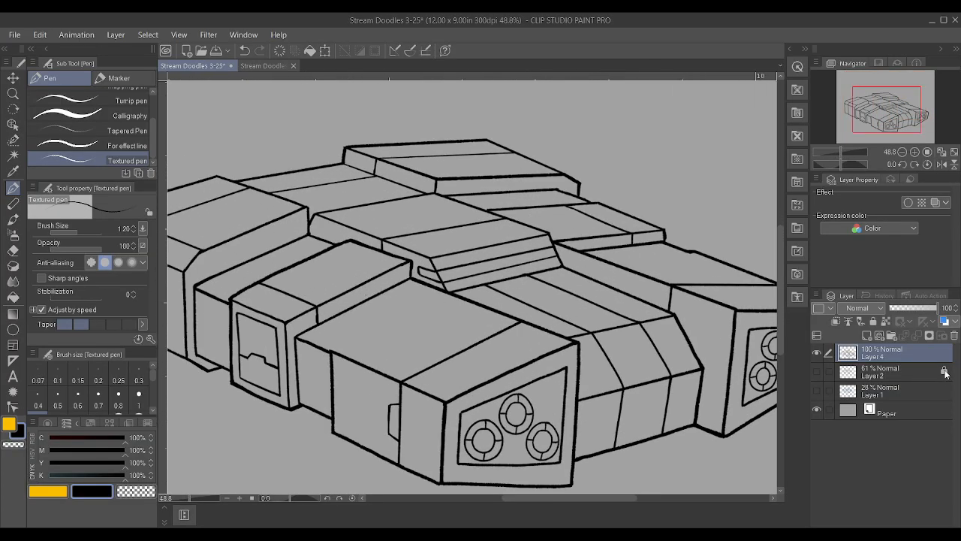
pyautogui.click(876, 336)
pyautogui.moveTo(329, 350); pyautogui.dragTo(424, 310)
# Straighten the new diagonal vector line with the Control point tool and fit its ends to the block's side and centre hull corners
pyautogui.click(13, 406)
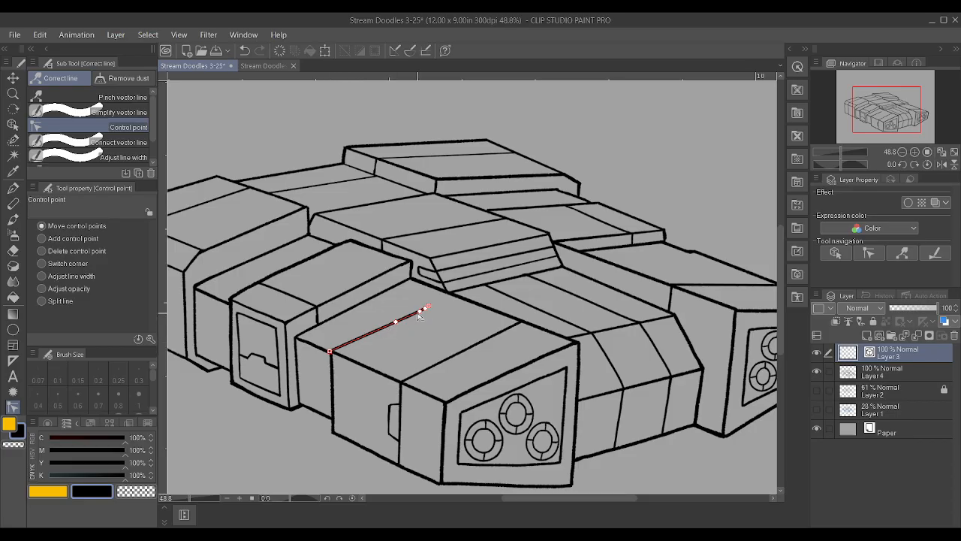
pyautogui.moveTo(395, 321); pyautogui.dragTo(449, 297)
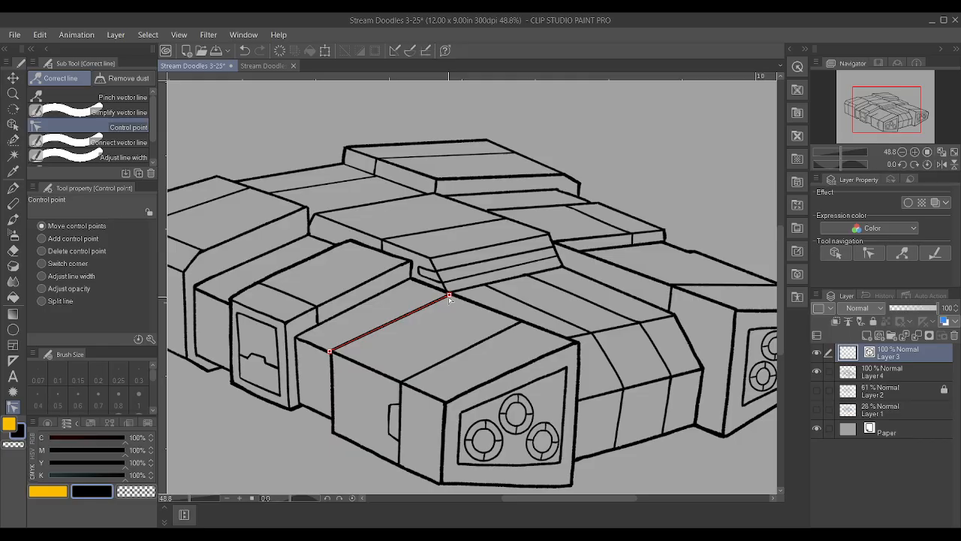
pyautogui.moveTo(332, 352); pyautogui.dragTo(335, 352)
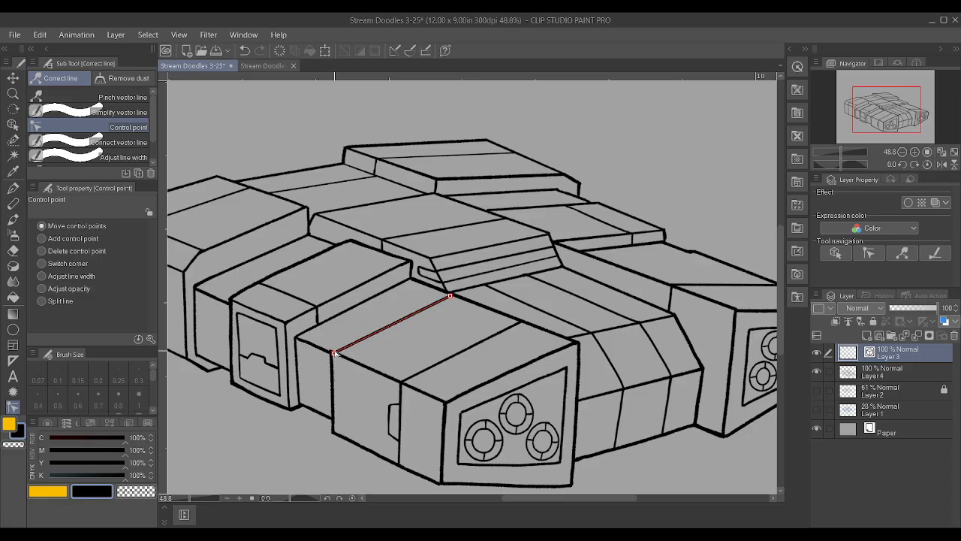
# Erase the vertical rear edge of the front engine block's side on Layer 4
pyautogui.click(900, 369)
pyautogui.scroll(2, 489, 390)
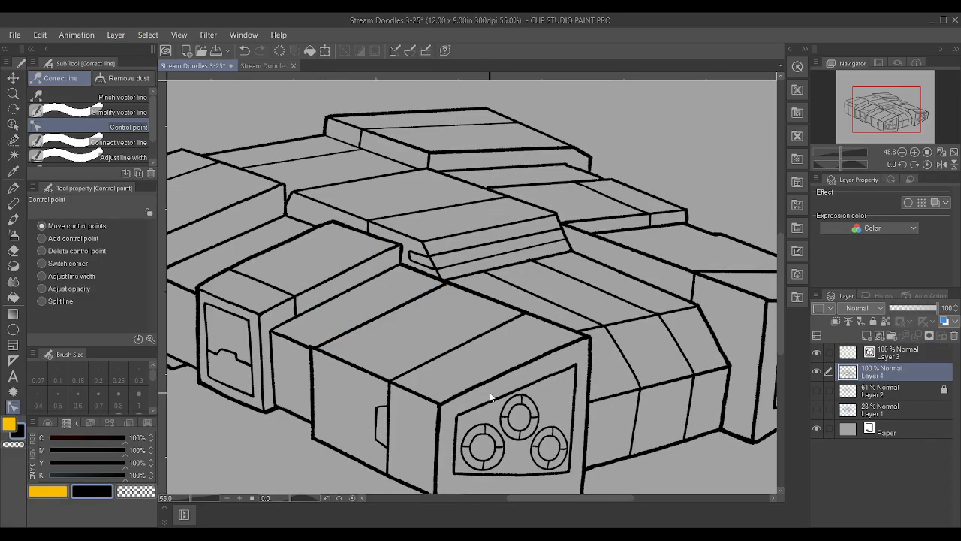
pyautogui.moveTo(291, 337)
pyautogui.mouseDown()
pyautogui.moveTo(296, 429)
pyautogui.moveTo(295, 406)
pyautogui.mouseUp()
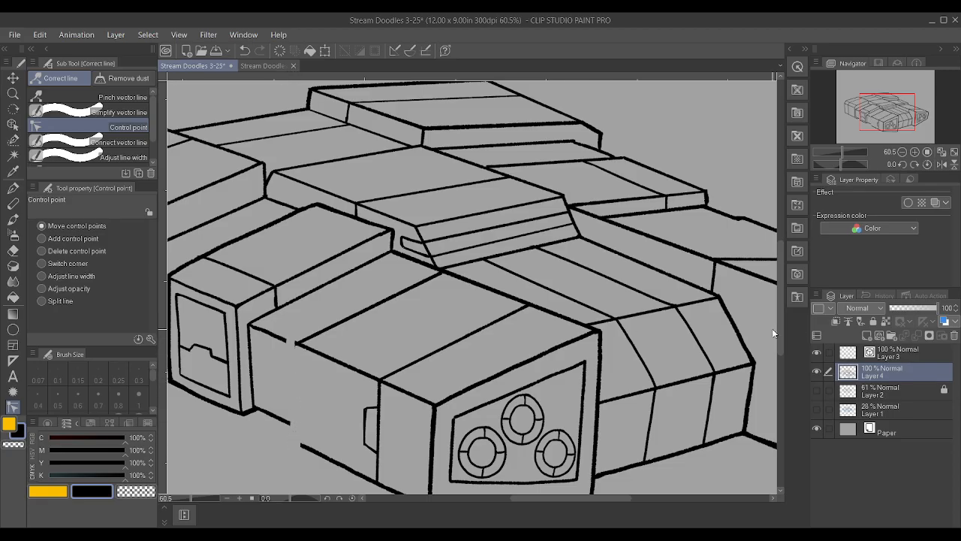
# Draw a new vertical rear edge for the front engine block's side on vector Layer 3 with the Textured pen
pyautogui.click(901, 358)
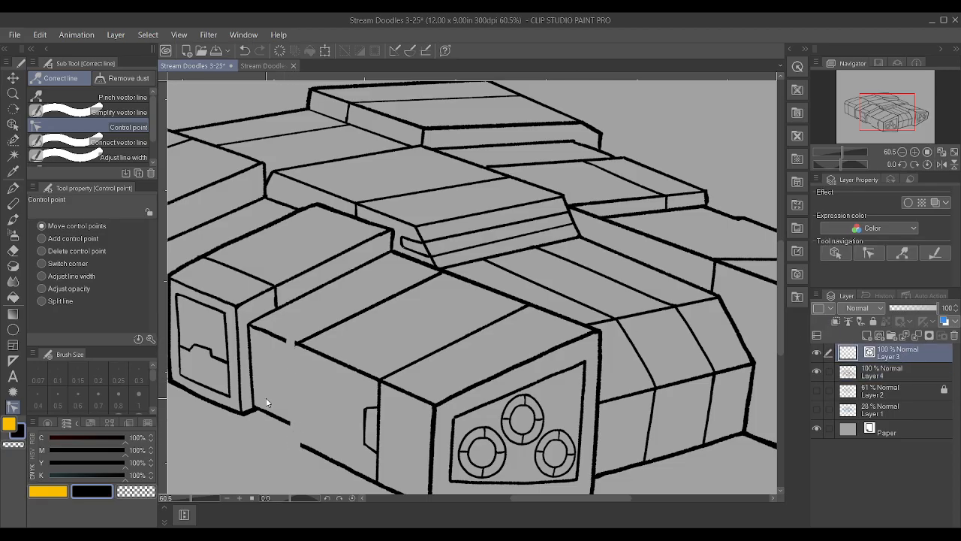
pyautogui.press('p')
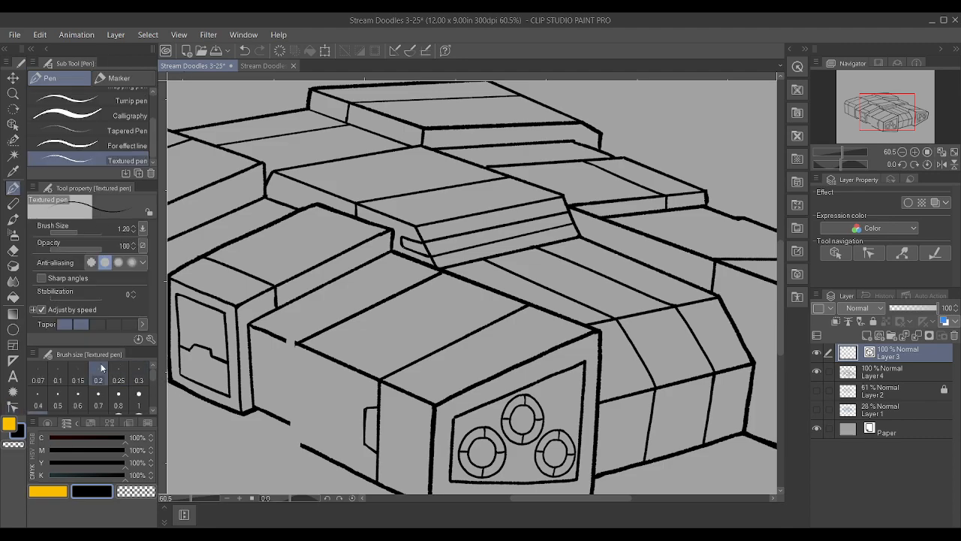
pyautogui.moveTo(302, 443); pyautogui.dragTo(297, 310)
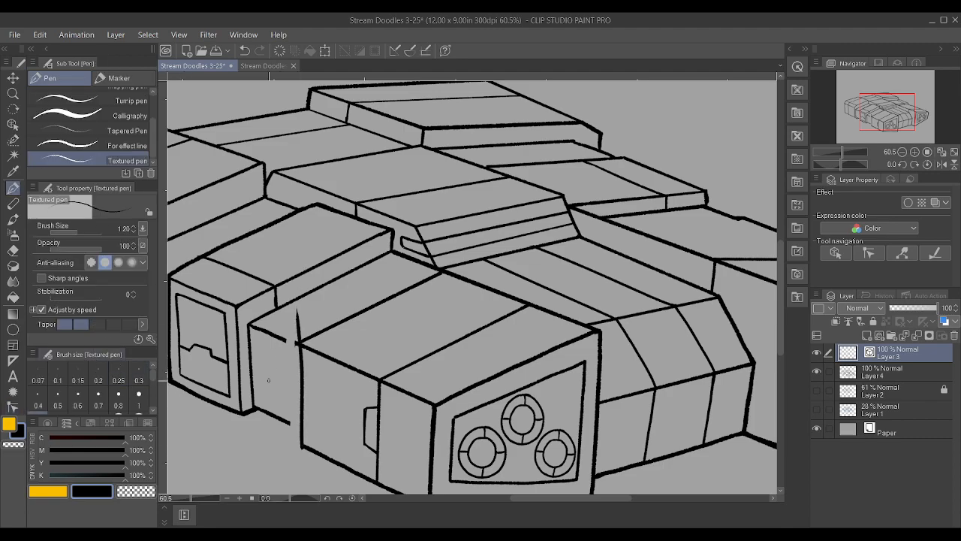
# Straighten the new vertical vector edge with the Control point tool and lower its upper end to the block's top corner
pyautogui.press('y')
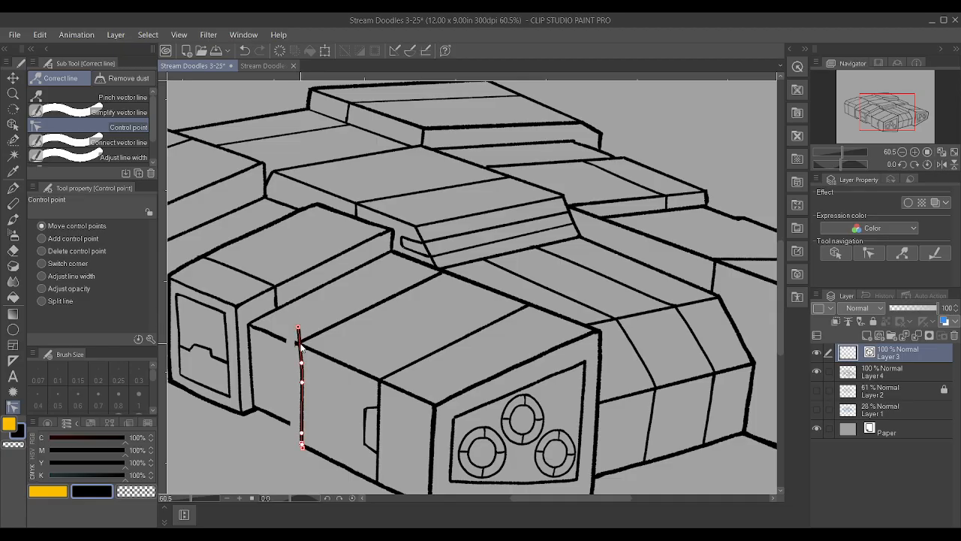
pyautogui.moveTo(302, 363); pyautogui.dragTo(300, 382)
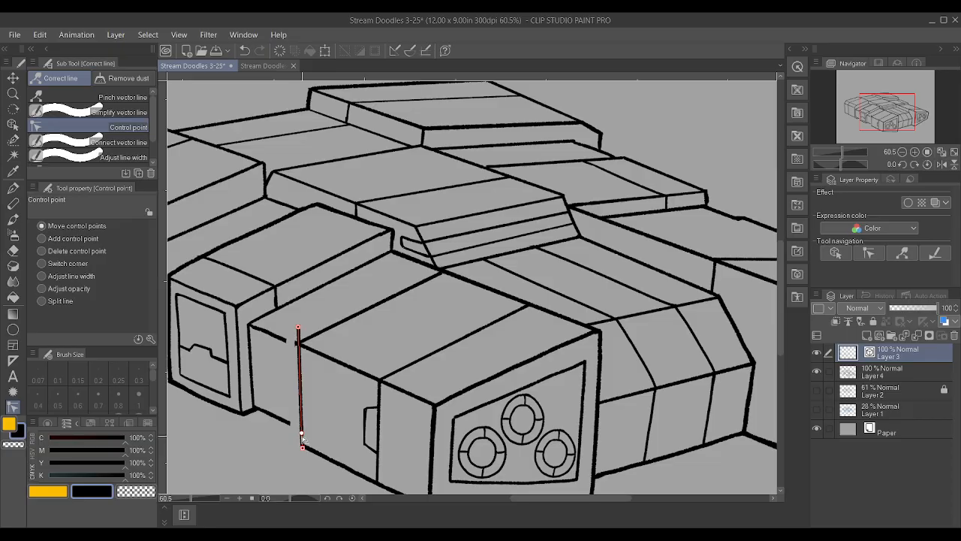
pyautogui.moveTo(299, 328); pyautogui.dragTo(299, 344)
pyautogui.click(901, 386)
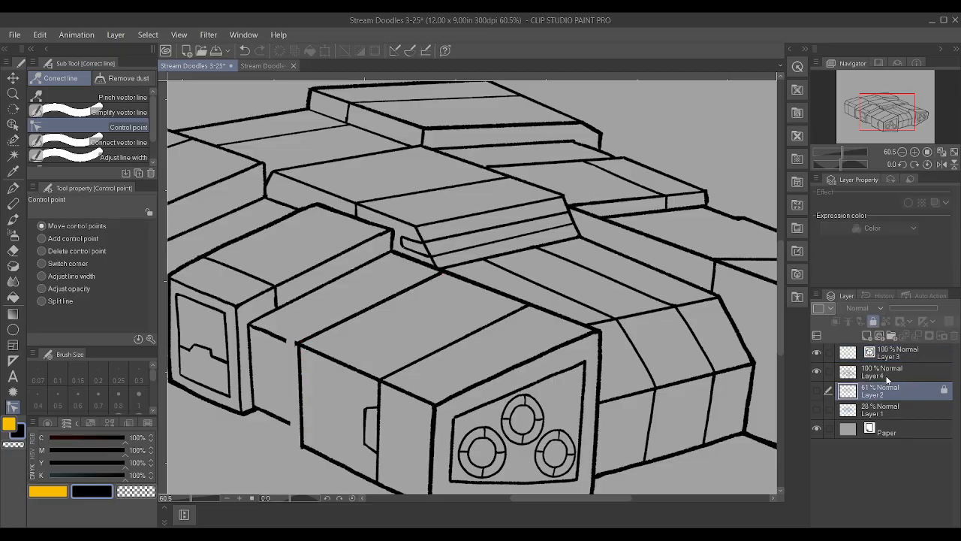
# Erase the short upper edge between the side section's corner and the front engine block on Layer 4, and redraw it on vector Layer 3 with the Textured pen
pyautogui.click(882, 373)
pyautogui.moveTo(278, 339)
pyautogui.mouseDown()
pyautogui.moveTo(254, 325)
pyautogui.moveTo(291, 345)
pyautogui.moveTo(256, 325)
pyautogui.mouseUp()
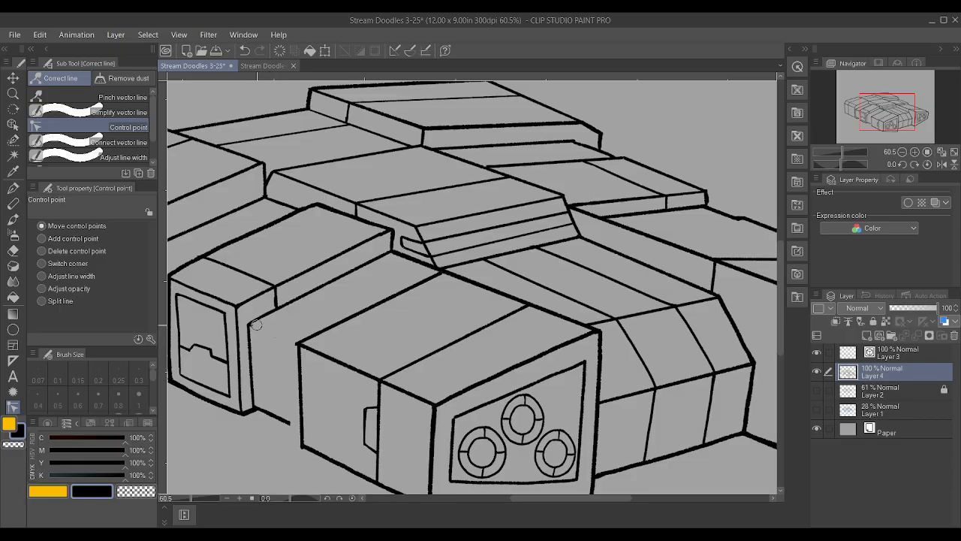
pyautogui.scroll(1, 259, 326)
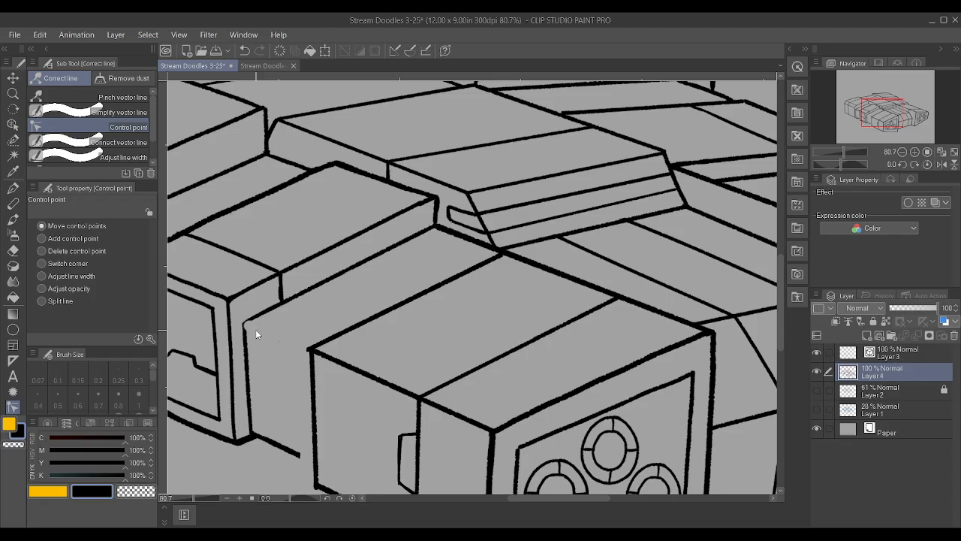
pyautogui.press('p')
pyautogui.scroll(2, 249, 324)
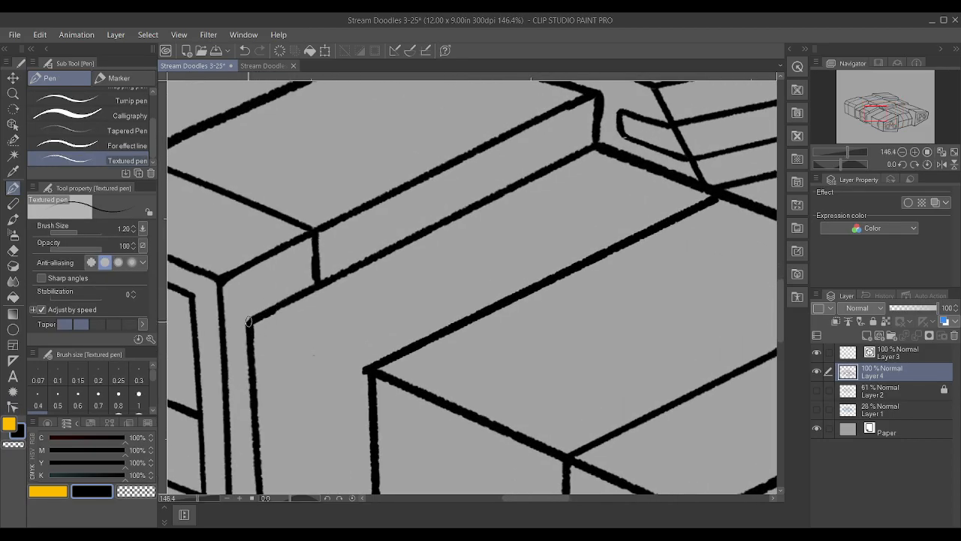
pyautogui.click(904, 353)
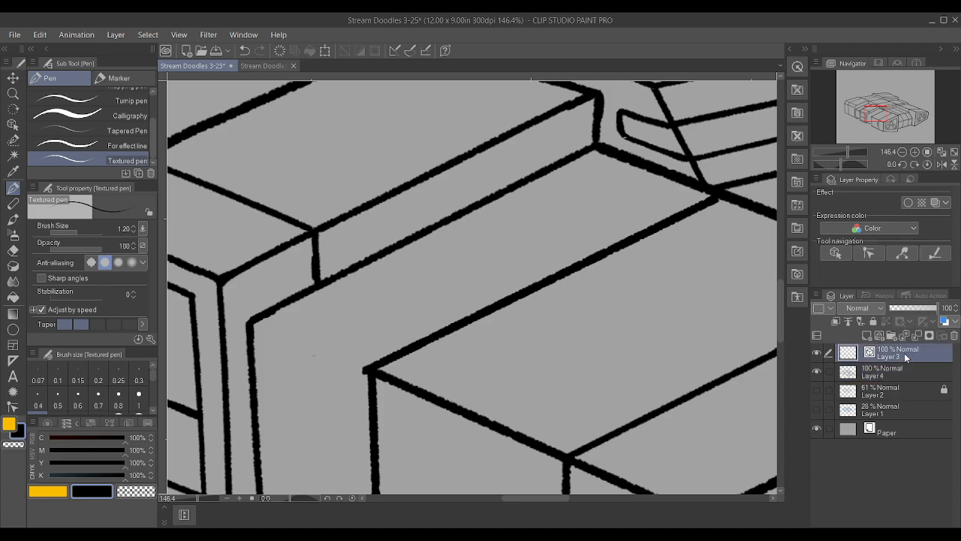
pyautogui.moveTo(250, 326); pyautogui.dragTo(362, 370)
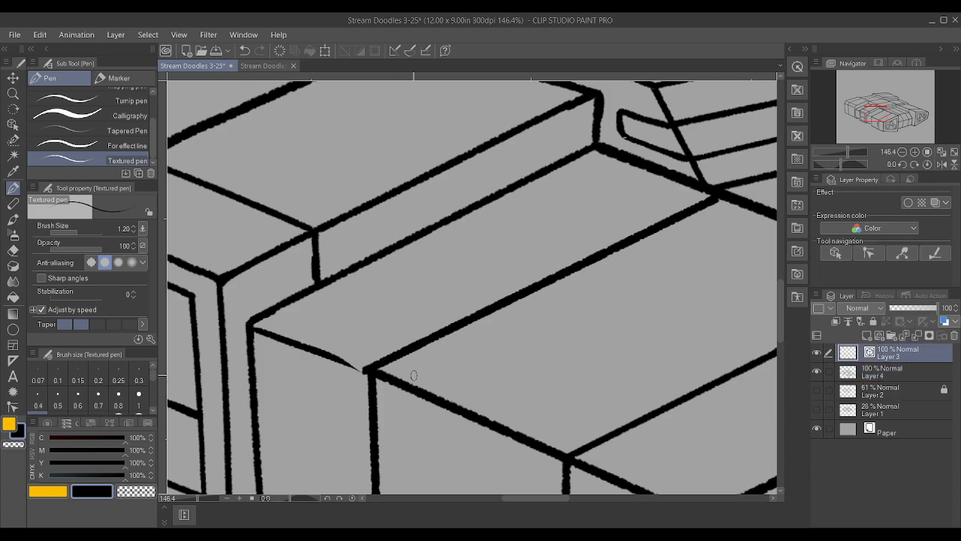
# Straighten the short upper vector edge with the Control point tool by removing its intermediate points and fitting its ends to both corners
pyautogui.click(13, 407)
pyautogui.moveTo(264, 333); pyautogui.dragTo(254, 328)
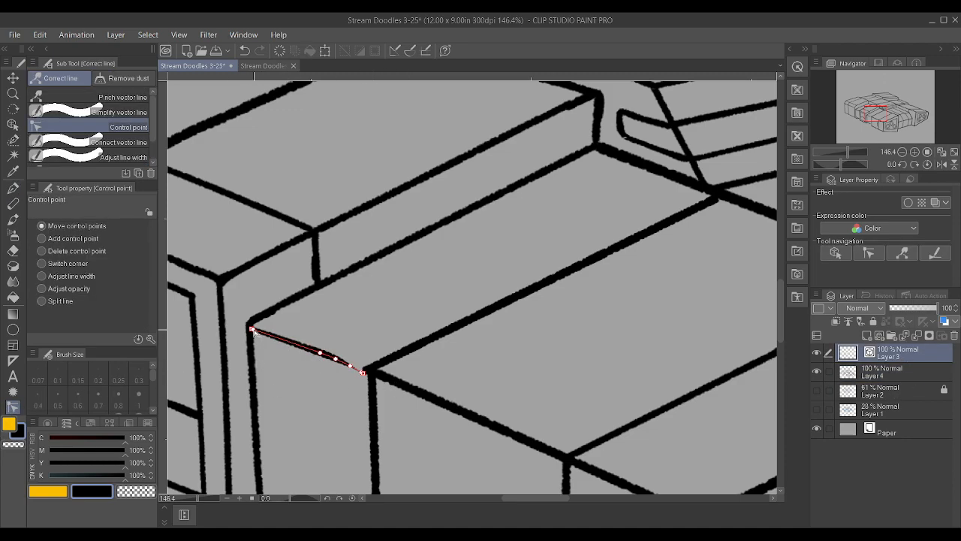
pyautogui.moveTo(321, 352); pyautogui.dragTo(352, 366)
pyautogui.click(363, 372)
pyautogui.press('Delete')
pyautogui.moveTo(350, 365); pyautogui.dragTo(370, 378)
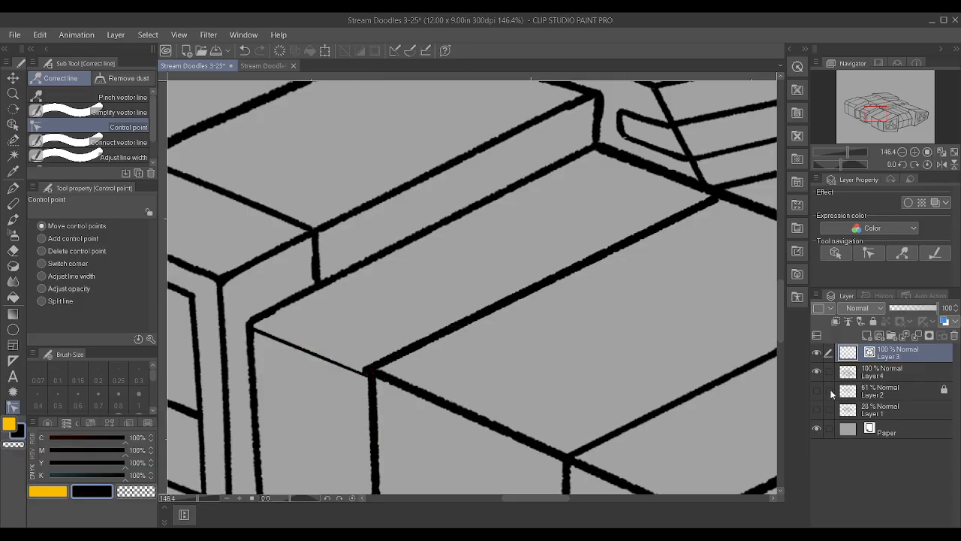
# Refine the short edge's end at the front block's corner and thicken the line with Adjust line width
pyautogui.click(887, 364)
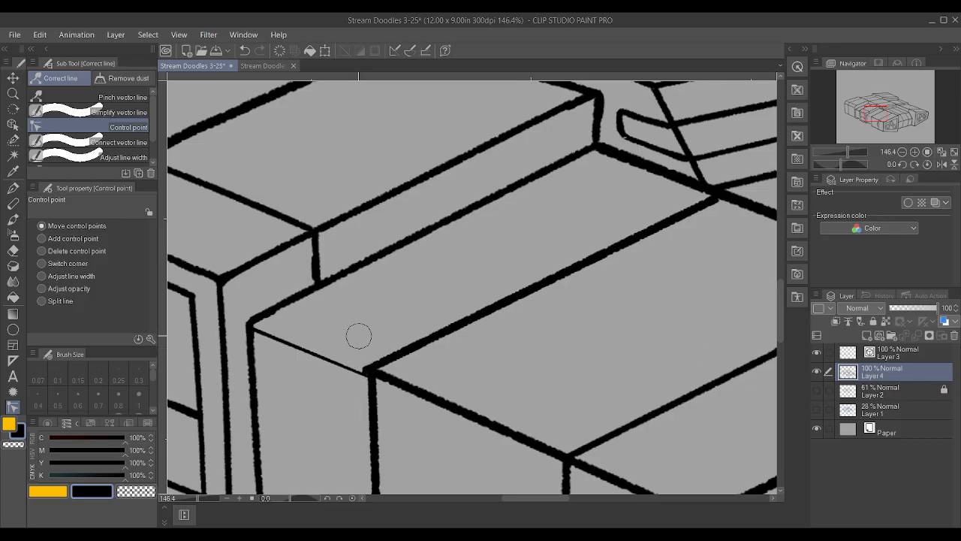
pyautogui.scroll(-2, 285, 346)
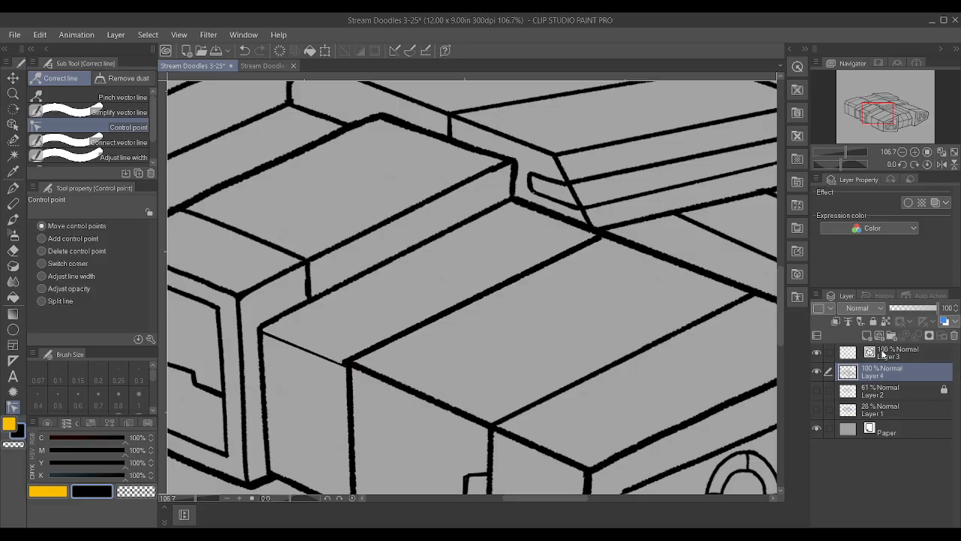
pyautogui.keyDown('ctrl'); pyautogui.click(335, 362); pyautogui.keyUp('ctrl')
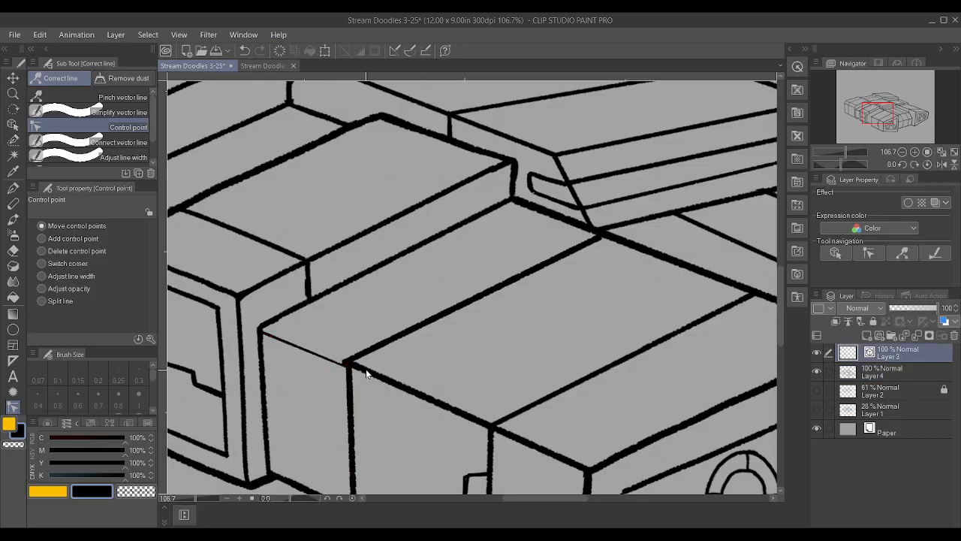
pyautogui.moveTo(347, 367); pyautogui.dragTo(349, 366)
pyautogui.click(41, 275)
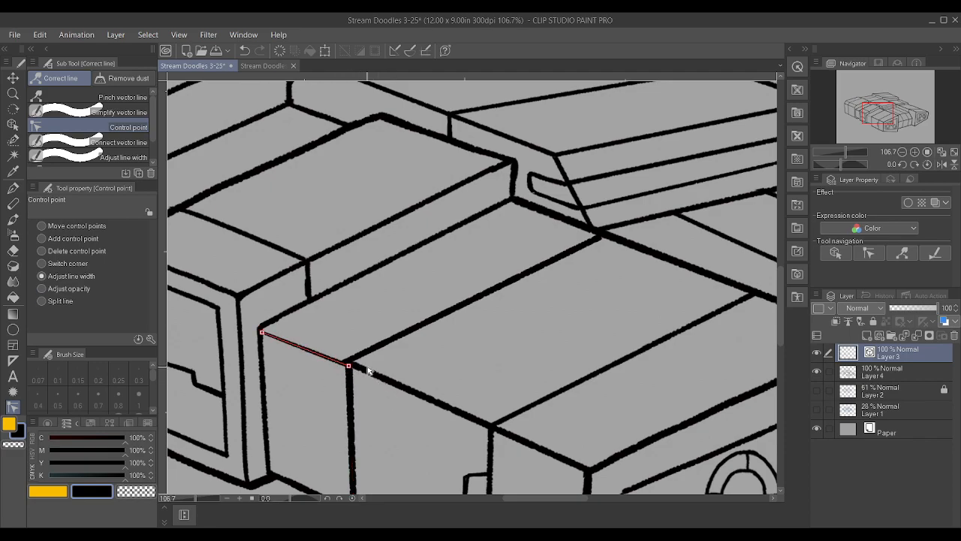
pyautogui.moveTo(266, 334); pyautogui.dragTo(279, 338)
pyautogui.scroll(-2, 284, 295)
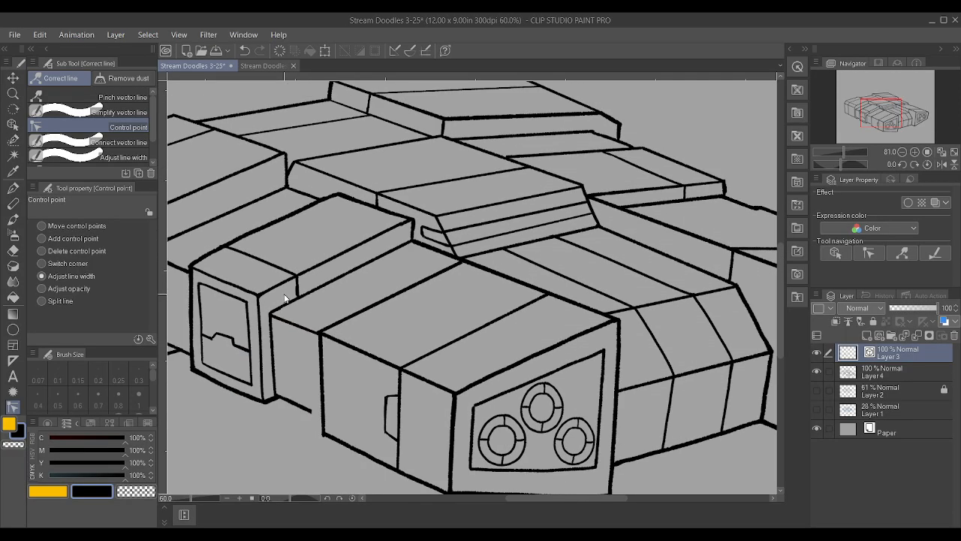
# Extend the side section's lower edge to meet the front engine block's vertical edge on Layer 4 with the Textured pen
pyautogui.scroll(-1, 285, 297)
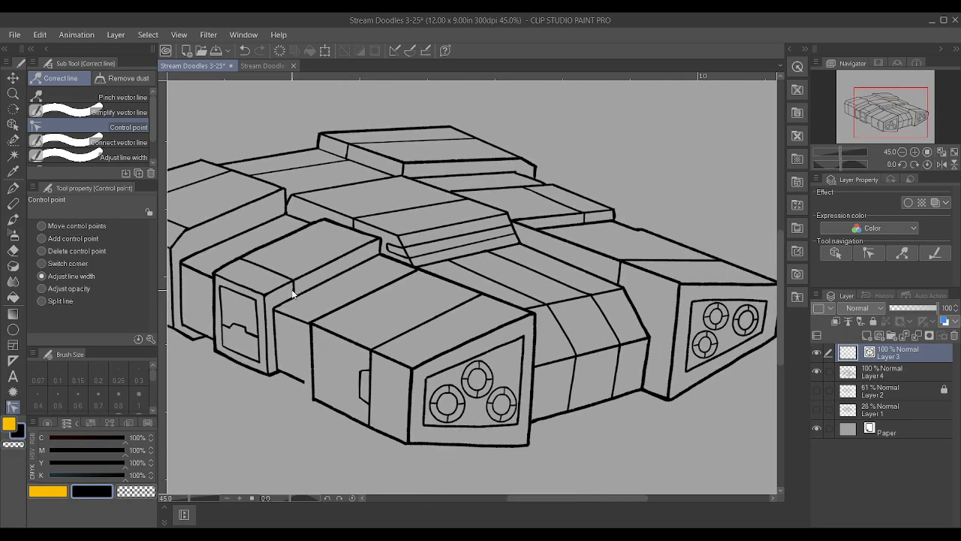
pyautogui.click(874, 371)
pyautogui.scroll(3, 257, 395)
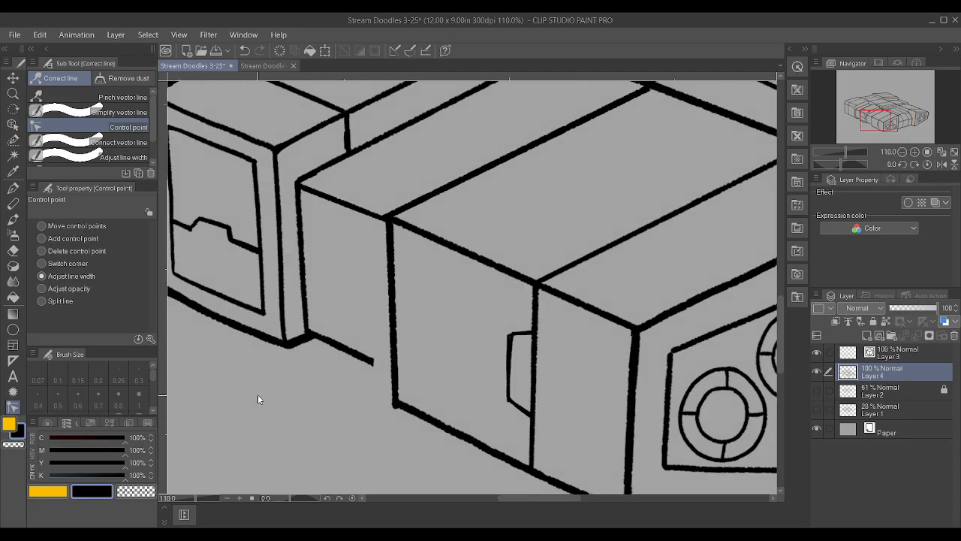
pyautogui.press('p')
pyautogui.scroll(1, 257, 399)
pyautogui.moveTo(408, 350); pyautogui.dragTo(439, 363)
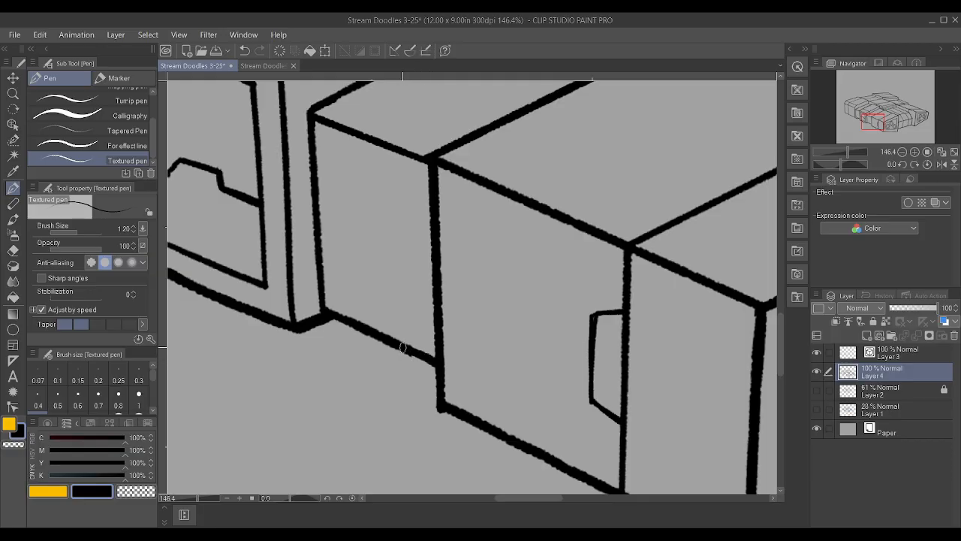
pyautogui.scroll(-5, 452, 342)
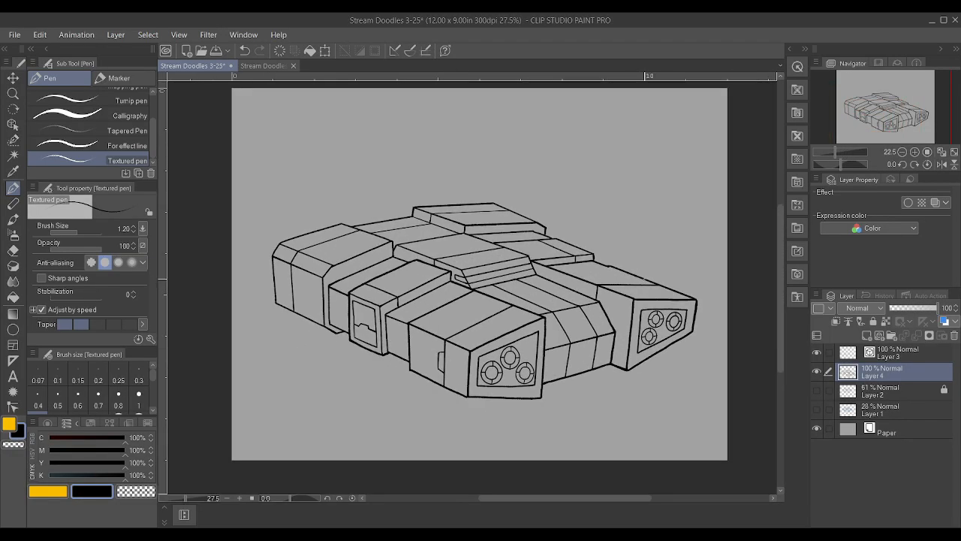
# Draw a panel line across the top of the far engine block, near its rear, on vector Layer 3 with the Textured pen
pyautogui.scroll(1, 665, 275)
pyautogui.scroll(2, 664, 275)
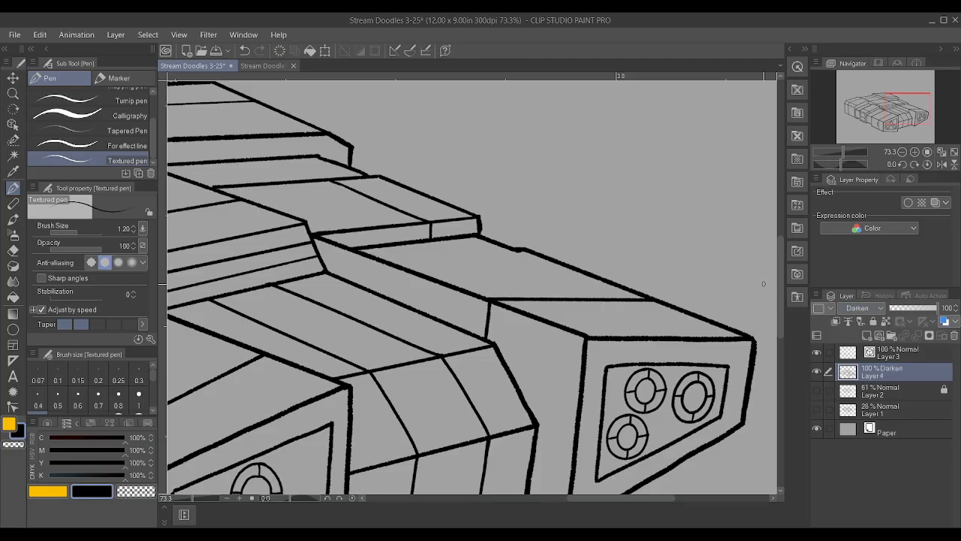
pyautogui.scroll(-1, 764, 283)
pyautogui.click(912, 350)
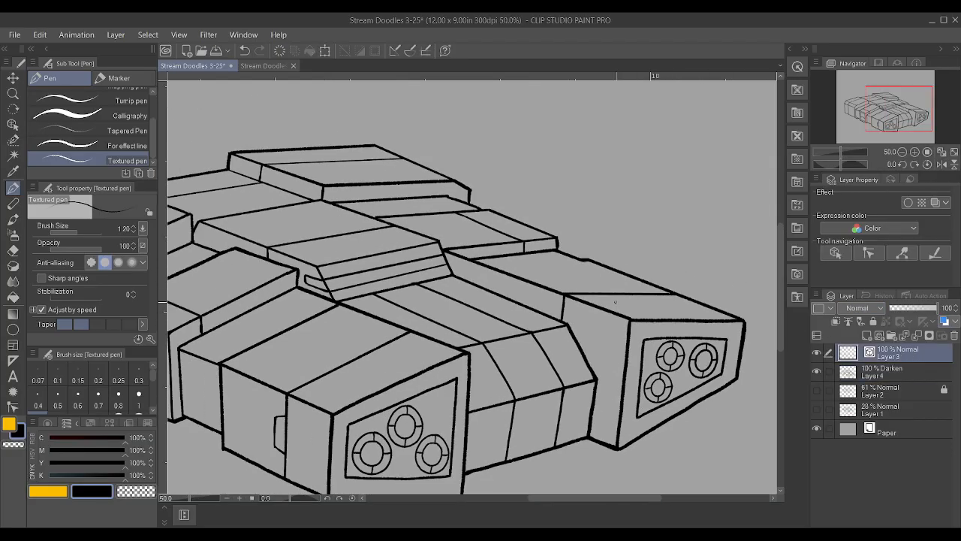
pyautogui.scroll(2, 594, 289)
pyautogui.moveTo(394, 247); pyautogui.dragTo(590, 232)
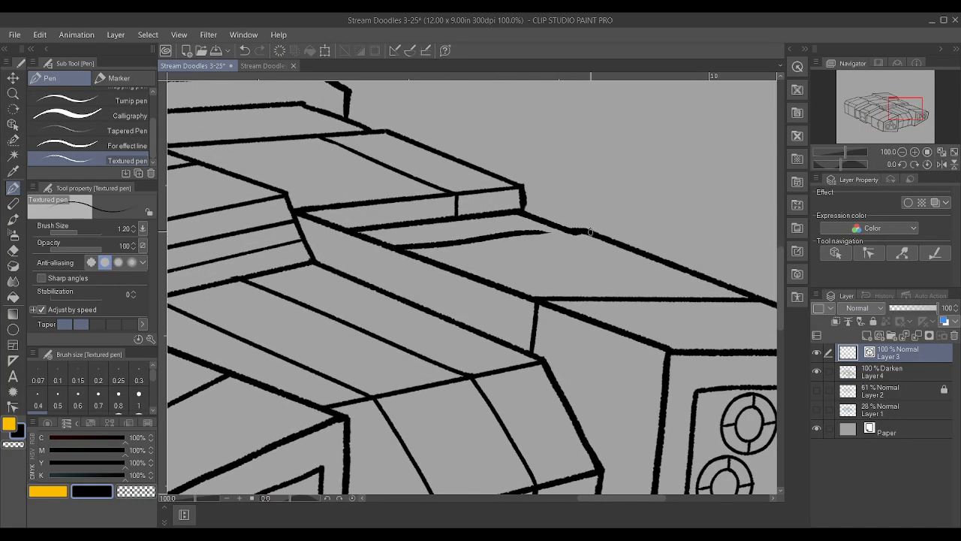
# Straighten the new panel line by removing its intermediate control points and extend its end to the far block's outer edge
pyautogui.click(13, 407)
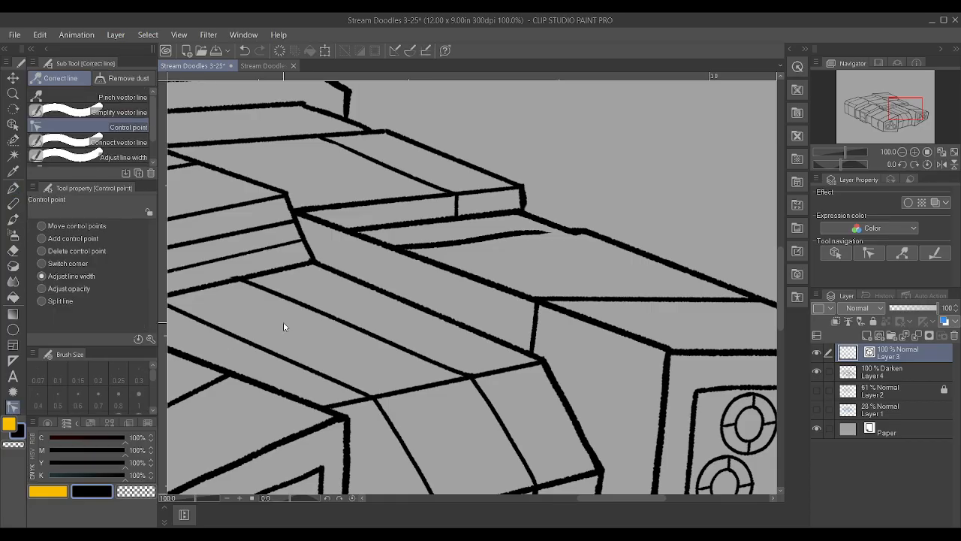
pyautogui.keyDown('alt'); pyautogui.click(419, 247); pyautogui.keyUp('alt')
pyautogui.keyDown('alt'); pyautogui.click(434, 246); pyautogui.keyUp('alt')
pyautogui.keyDown('alt'); pyautogui.click(454, 243); pyautogui.keyUp('alt')
pyautogui.keyDown('alt'); pyautogui.click(474, 241); pyautogui.keyUp('alt')
pyautogui.keyDown('alt'); pyautogui.click(494, 237); pyautogui.keyUp('alt')
pyautogui.keyDown('alt'); pyautogui.click(514, 233); pyautogui.keyUp('alt')
pyautogui.keyDown('alt'); pyautogui.click(522, 232); pyautogui.keyUp('alt')
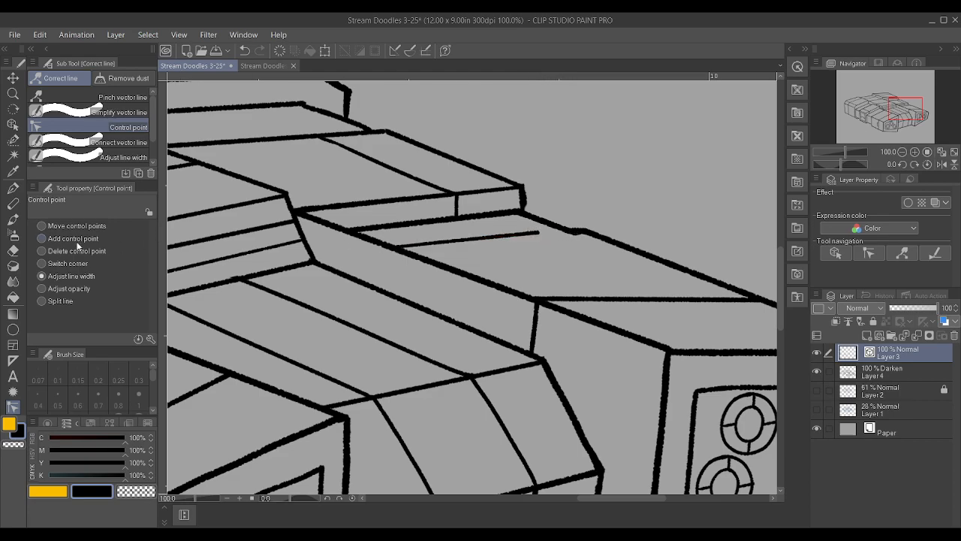
pyautogui.moveTo(537, 232); pyautogui.dragTo(586, 232)
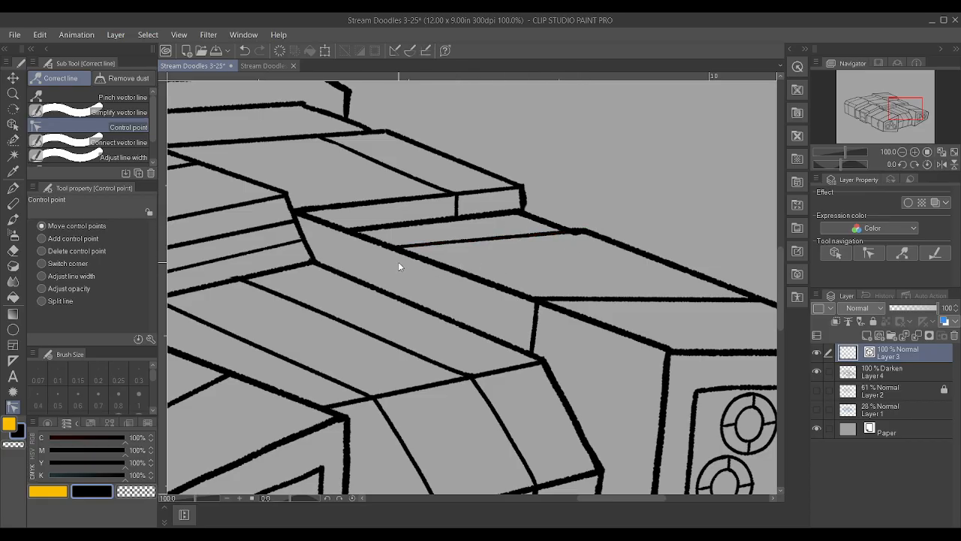
# Draw a short vertical line on Layer 4 from the panel line's inner end down the far block's side to the hull edge
pyautogui.click(901, 373)
pyautogui.press('p')
pyautogui.scroll(3, 447, 295)
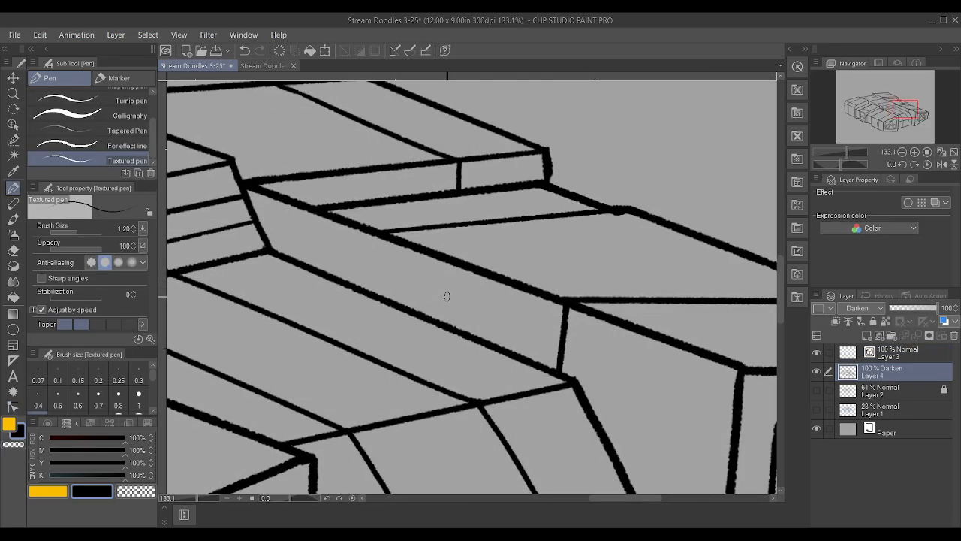
pyautogui.scroll(1, 447, 296)
pyautogui.moveTo(371, 227); pyautogui.dragTo(369, 300)
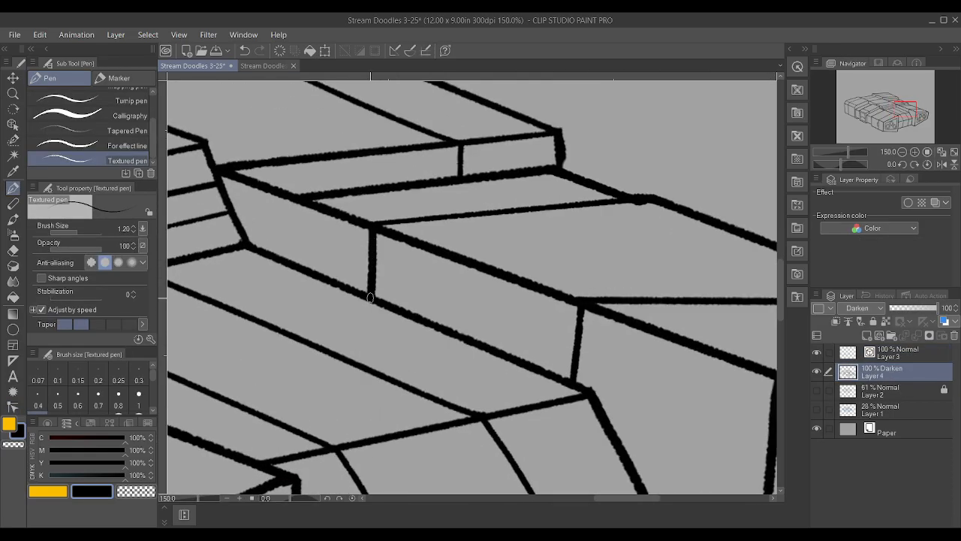
pyautogui.scroll(-4, 379, 274)
pyautogui.scroll(-5, 378, 278)
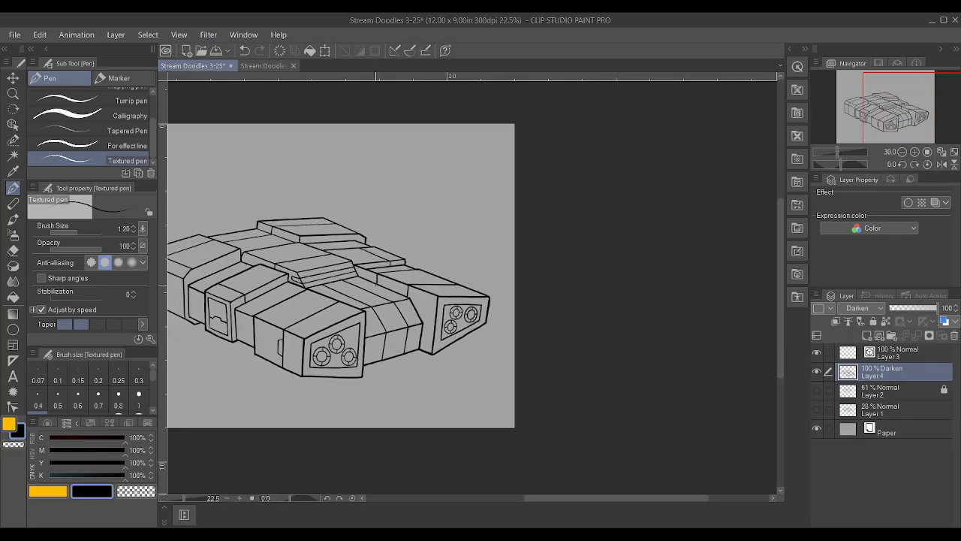
# Merge Layer 3 and Layer 4 into one layer and save the drawing
pyautogui.scroll(2, 251, 297)
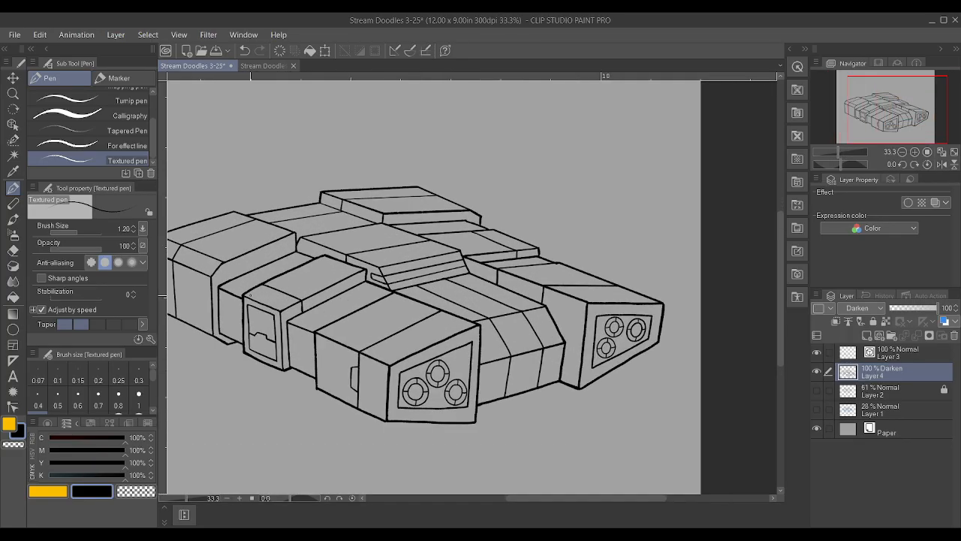
pyautogui.keyDown('ctrl'); pyautogui.click(902, 355); pyautogui.keyUp('ctrl')
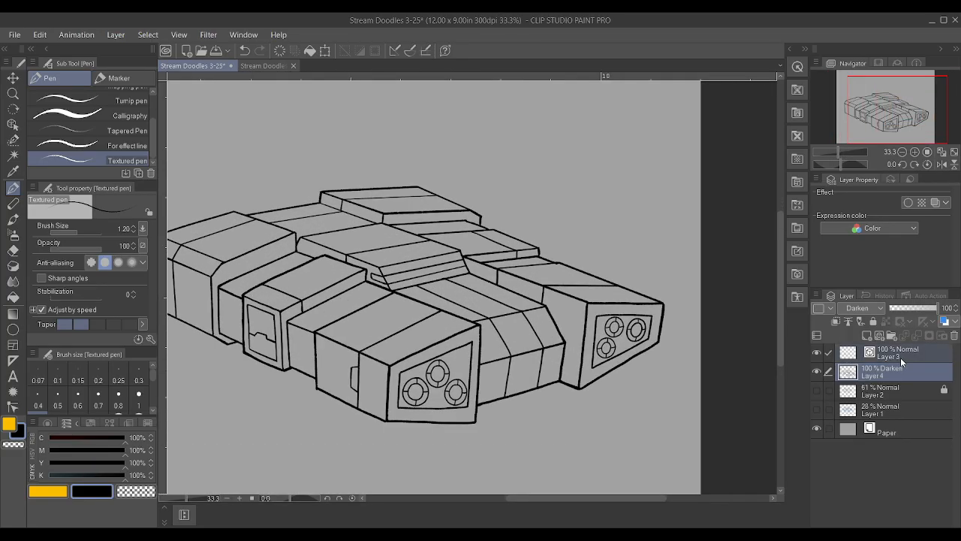
pyautogui.hotkey('shift', 'alt', 'e')
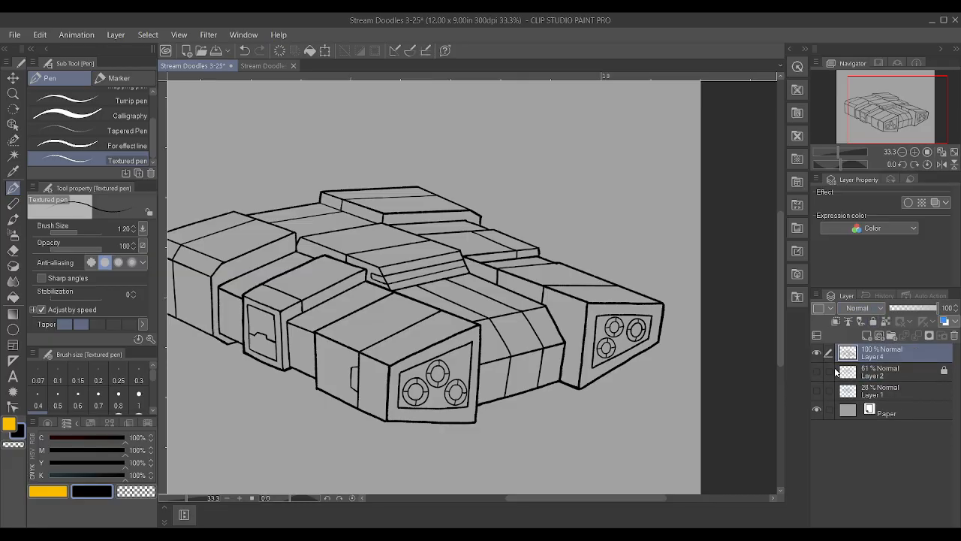
pyautogui.hotkey('ctrl', 's')
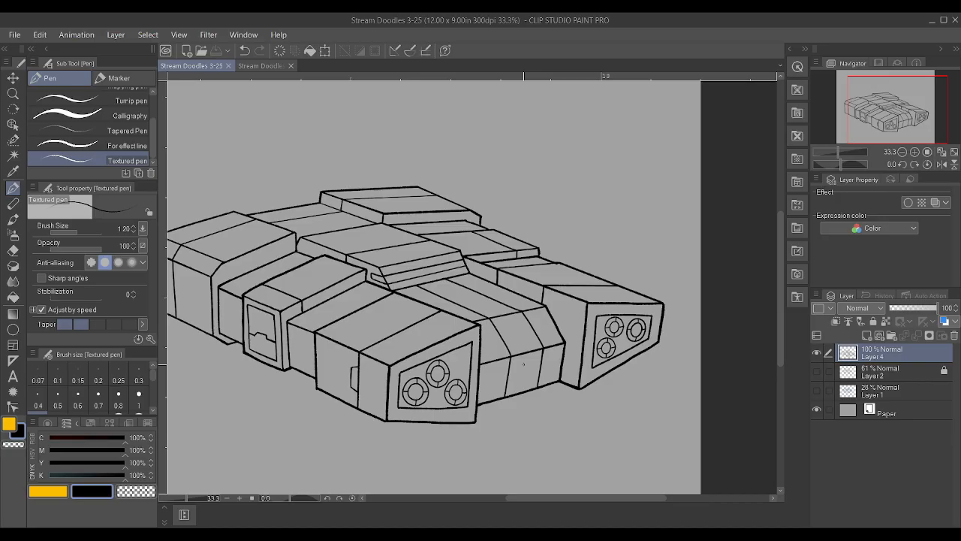
# Auto-select the banded top and side panels on the near engine block, the middle block and the front corner block on Layer 4
pyautogui.scroll(-2, 524, 364)
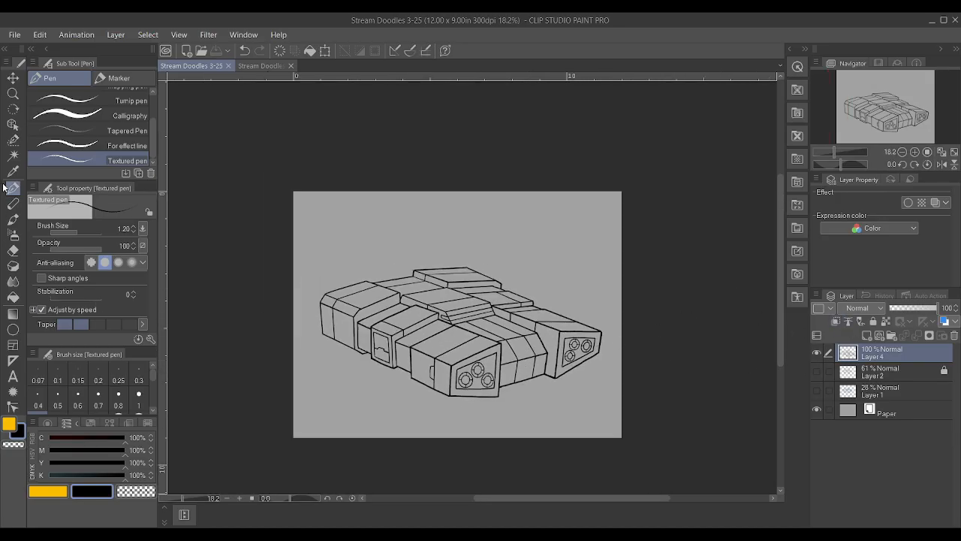
pyautogui.click(13, 155)
pyautogui.scroll(1, 439, 387)
pyautogui.scroll(1, 461, 345)
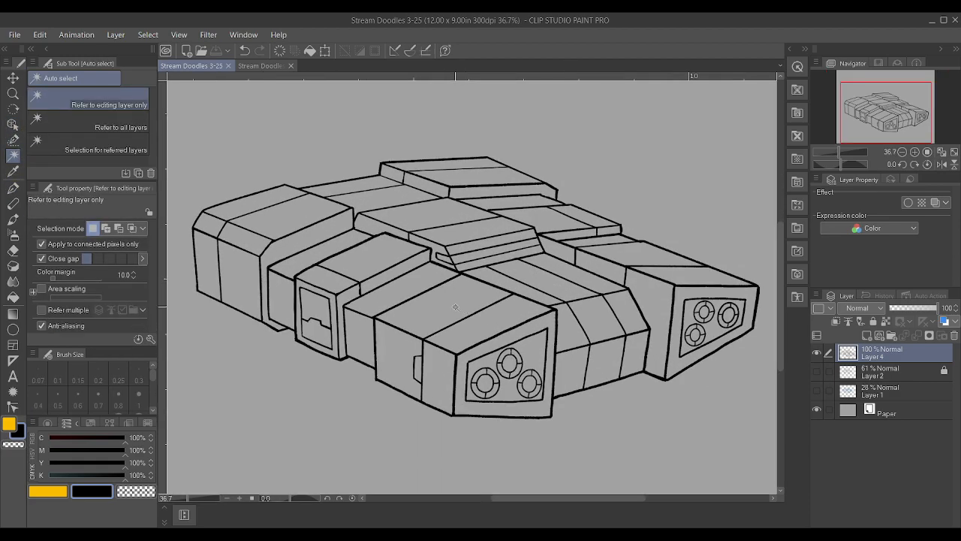
pyautogui.click(384, 343)
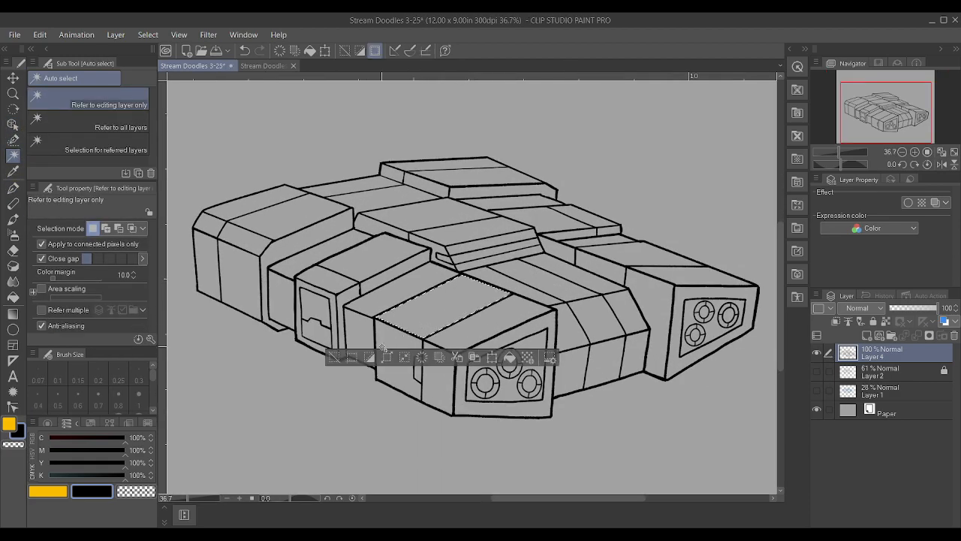
pyautogui.keyDown('shift'); pyautogui.click(359, 330); pyautogui.keyUp('shift')
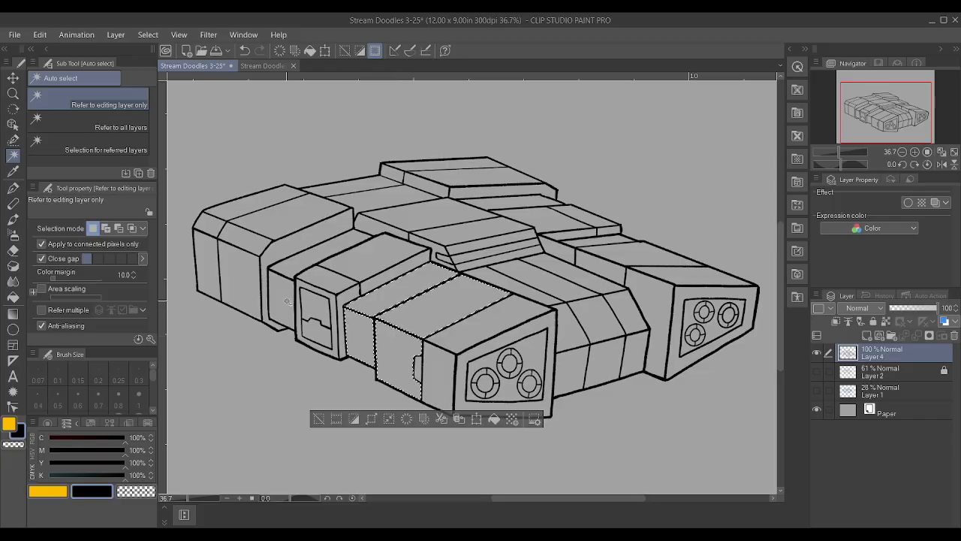
pyautogui.keyDown('shift'); pyautogui.click(287, 276); pyautogui.keyUp('shift')
pyautogui.keyDown('shift'); pyautogui.click(382, 266); pyautogui.keyUp('shift')
pyautogui.keyDown('shift'); pyautogui.click(266, 263); pyautogui.keyUp('shift')
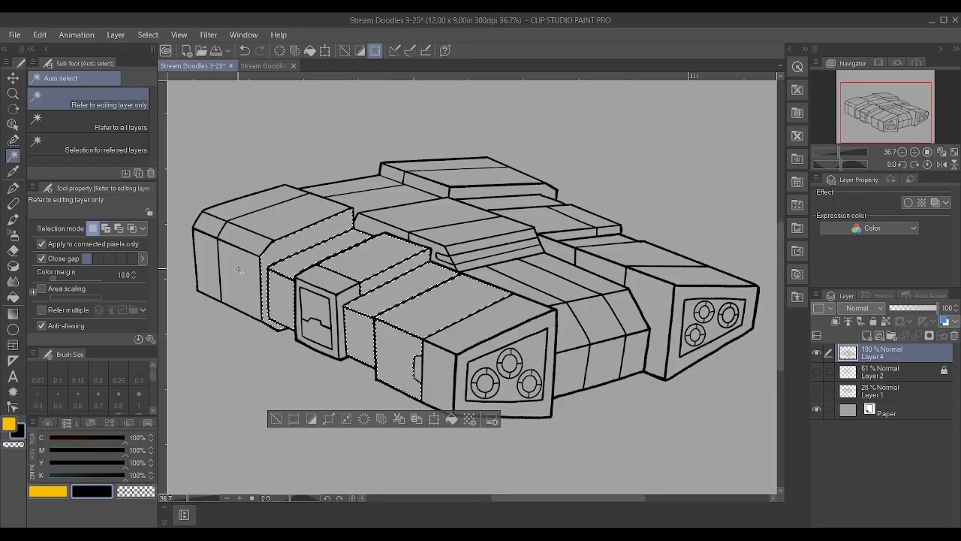
pyautogui.keyDown('shift'); pyautogui.click(239, 278); pyautogui.keyUp('shift')
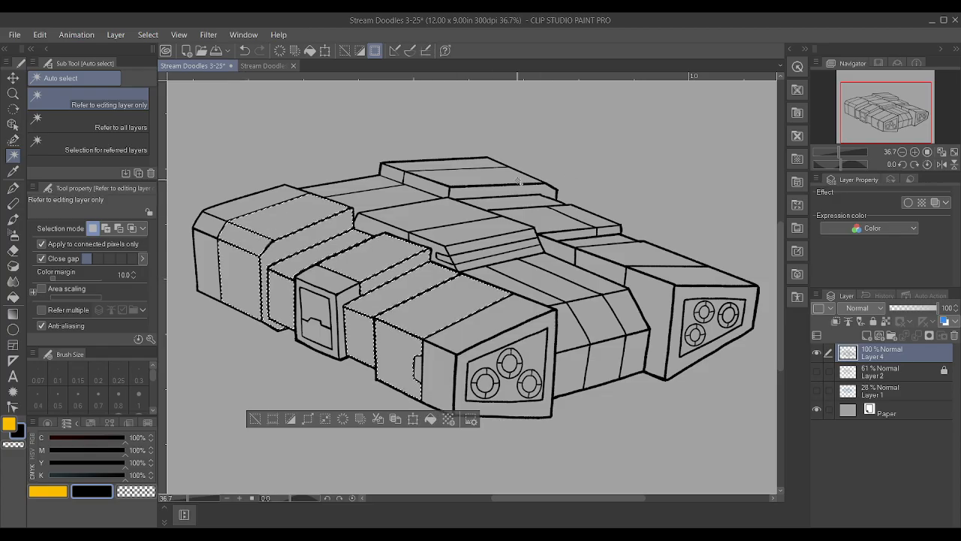
# Add the raised block's side, central deck and far engine block panels to the selection, then lock Layer 4 and expand the selection
pyautogui.keyDown('shift'); pyautogui.click(487, 195); pyautogui.keyUp('shift')
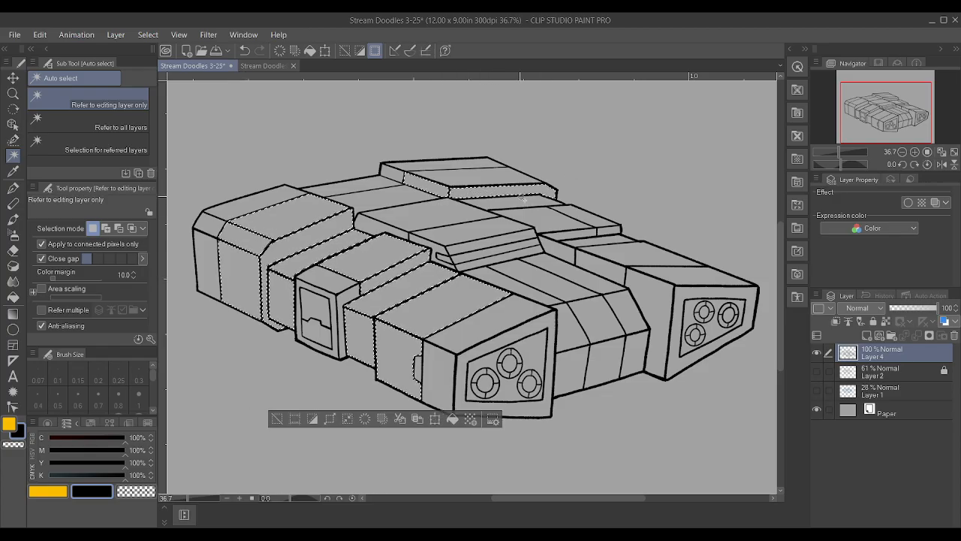
pyautogui.keyDown('shift'); pyautogui.click(551, 210); pyautogui.keyUp('shift')
pyautogui.keyDown('shift'); pyautogui.click(579, 244); pyautogui.keyUp('shift')
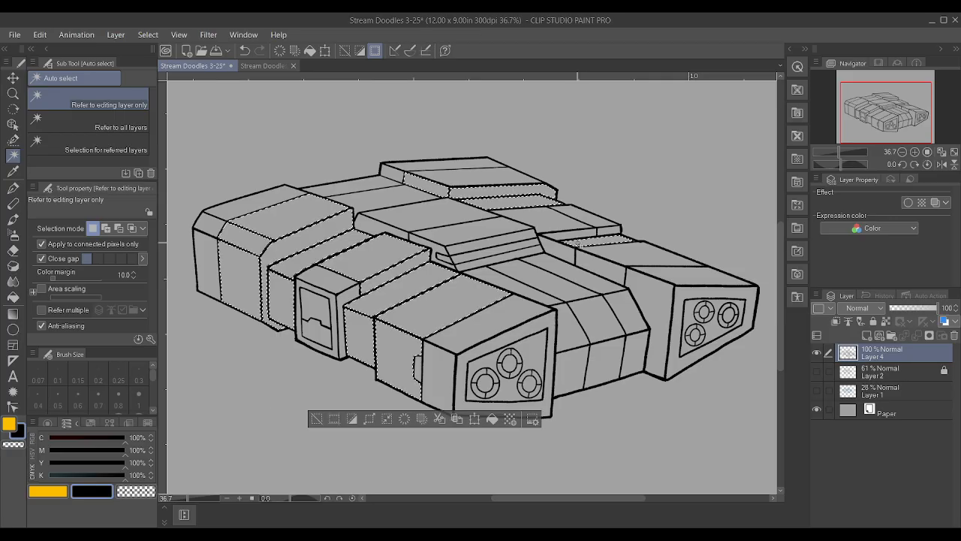
pyautogui.keyDown('shift'); pyautogui.click(598, 251); pyautogui.keyUp('shift')
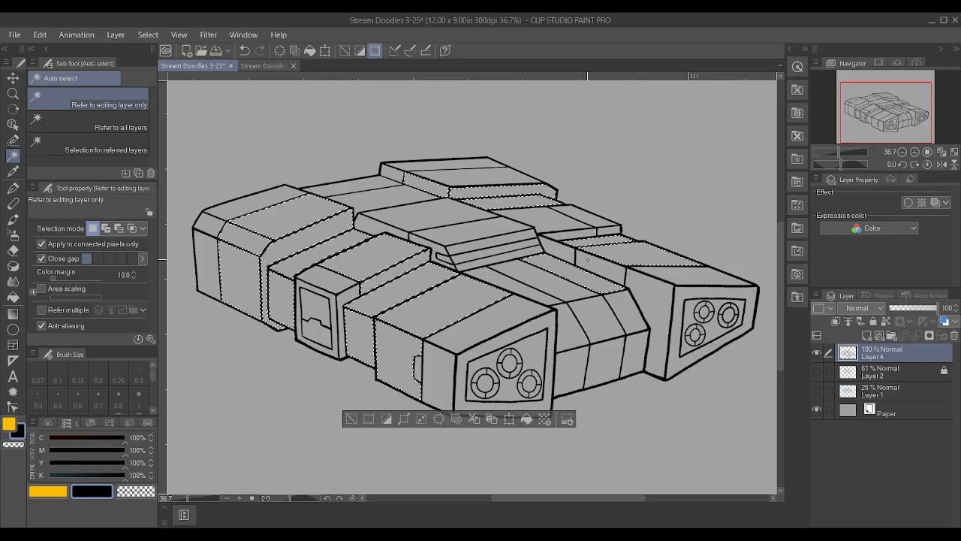
pyautogui.keyDown('shift'); pyautogui.click(588, 262); pyautogui.keyUp('shift')
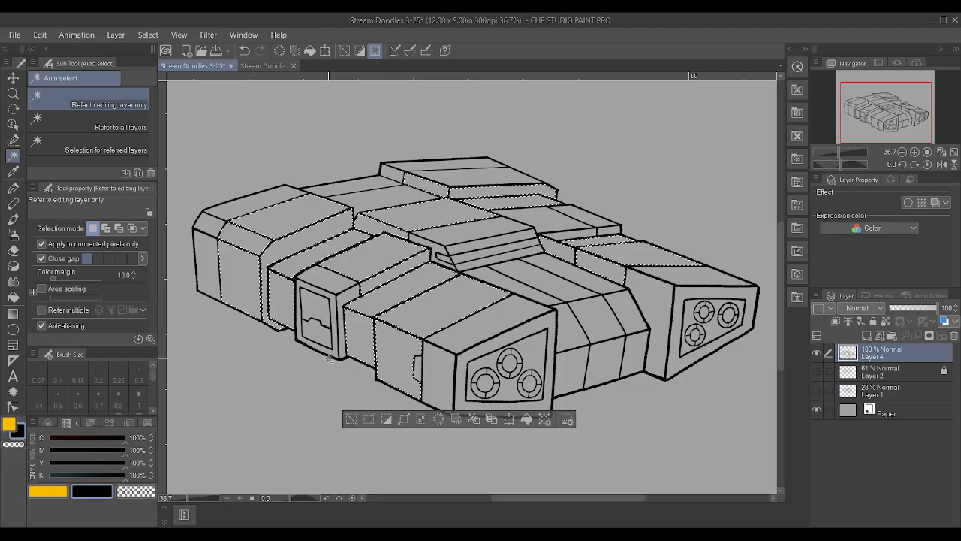
pyautogui.click(873, 322)
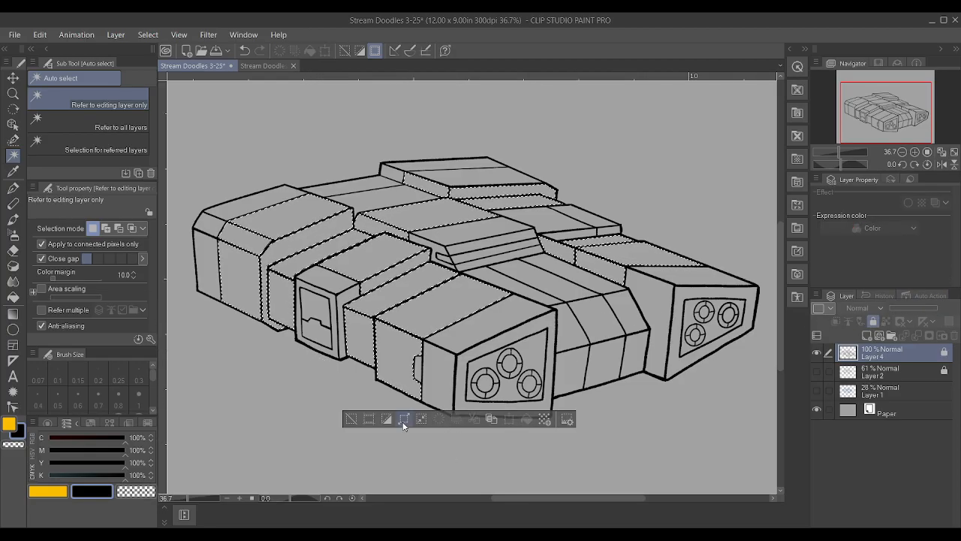
# Mix a muted green drawing colour with C 72%, M 52%, Y 81% and K 0%
pyautogui.click(42, 496)
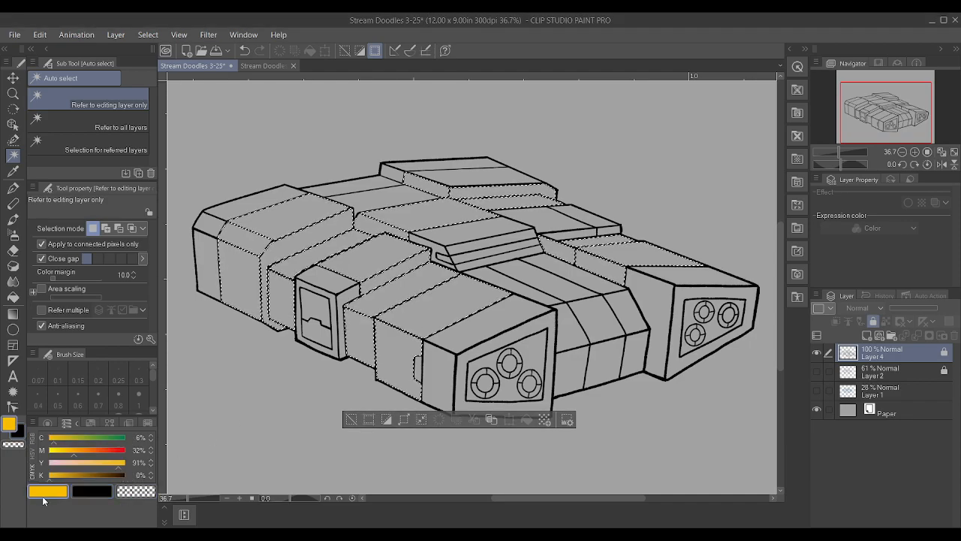
pyautogui.click(95, 438)
pyautogui.click(80, 449)
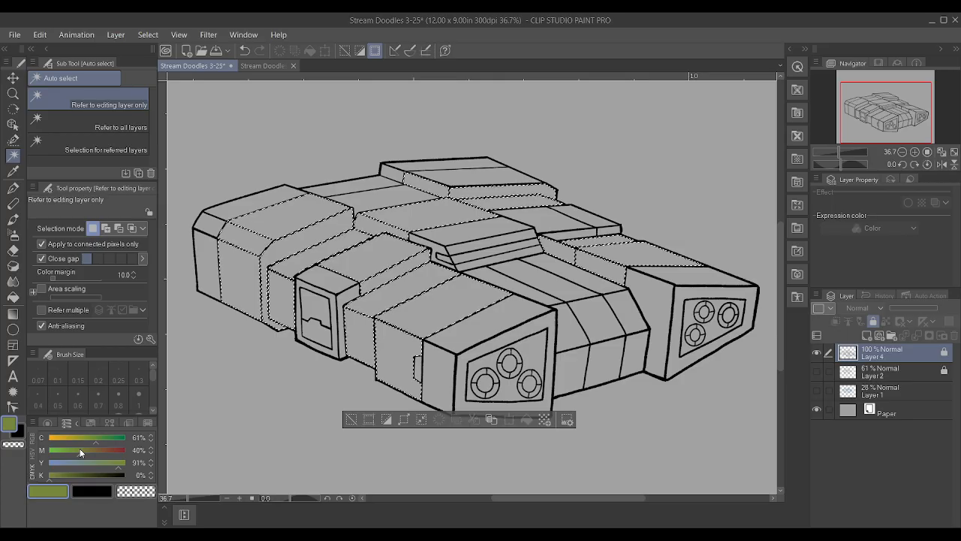
pyautogui.click(101, 460)
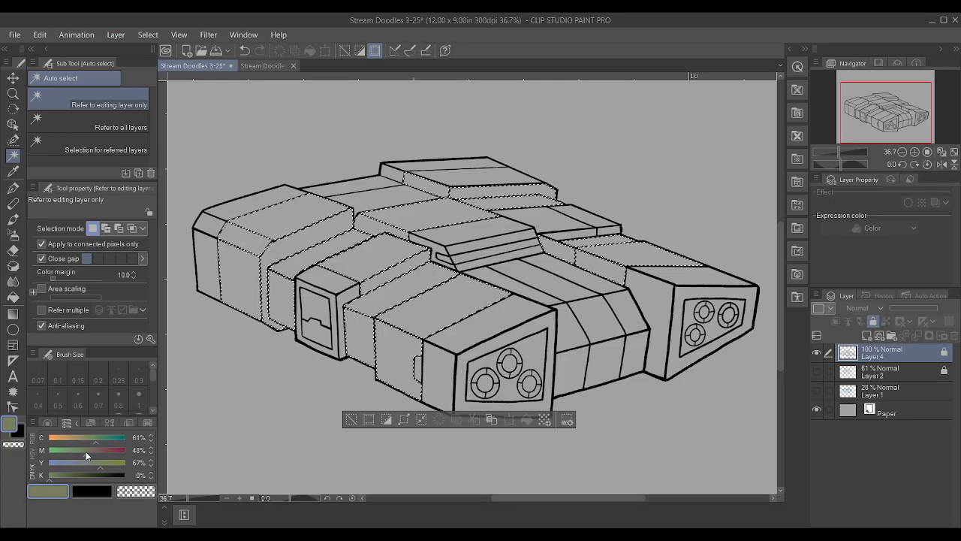
pyautogui.click(102, 436)
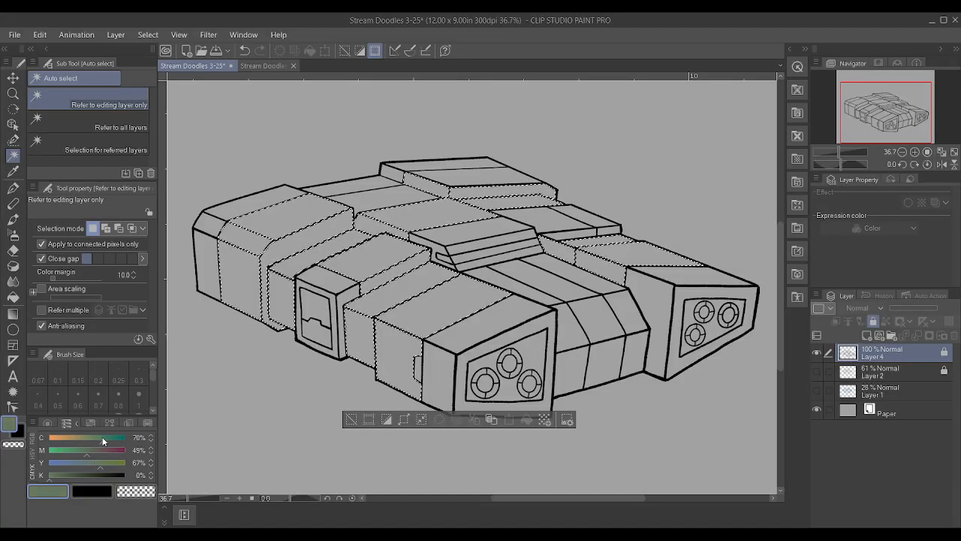
pyautogui.click(96, 451)
pyautogui.click(91, 451)
pyautogui.click(113, 438)
pyautogui.click(114, 438)
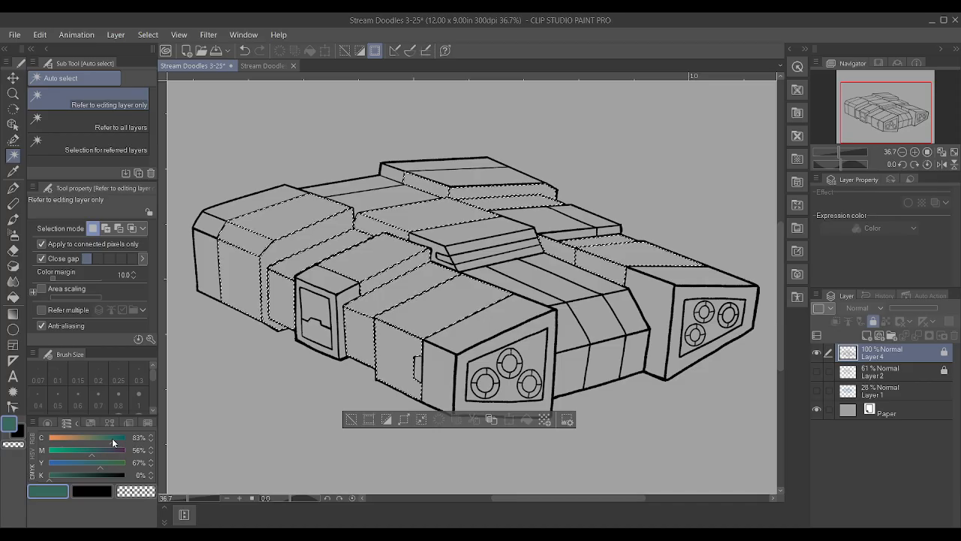
pyautogui.click(95, 462)
pyautogui.click(103, 439)
pyautogui.click(95, 450)
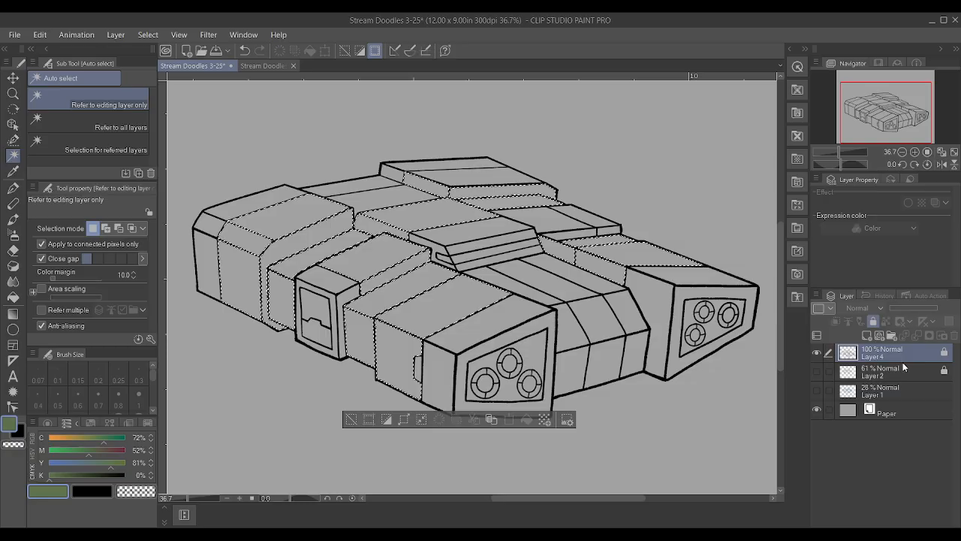
# Paint the selected hull panels green on a new layer beneath Layer 4 with the Textured pen at size 100, and deselect
pyautogui.click(868, 335)
pyautogui.press('p')
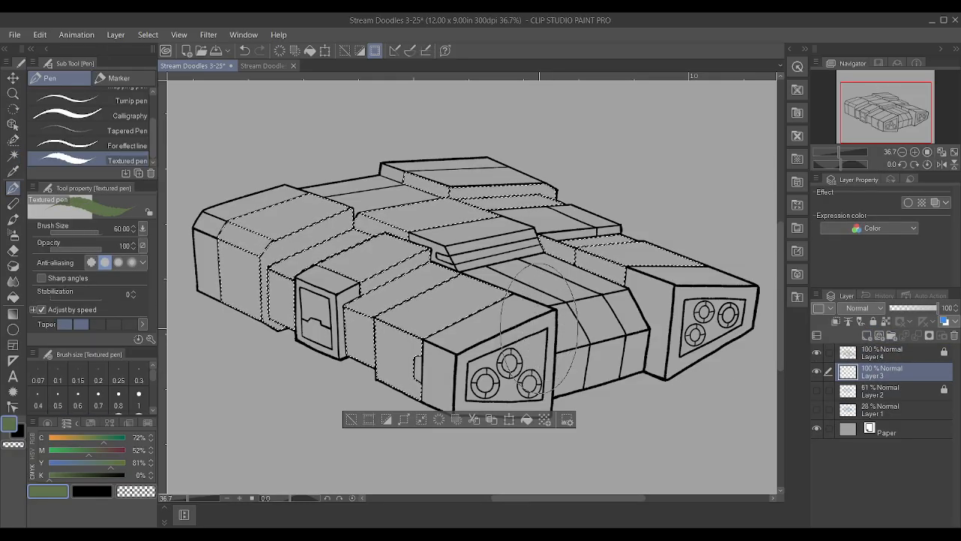
pyautogui.moveTo(160, 331)
pyautogui.mouseDown()
pyautogui.moveTo(671, 331)
pyautogui.moveTo(134, 330)
pyautogui.mouseUp()
pyautogui.moveTo(297, 195); pyautogui.dragTo(751, 226)
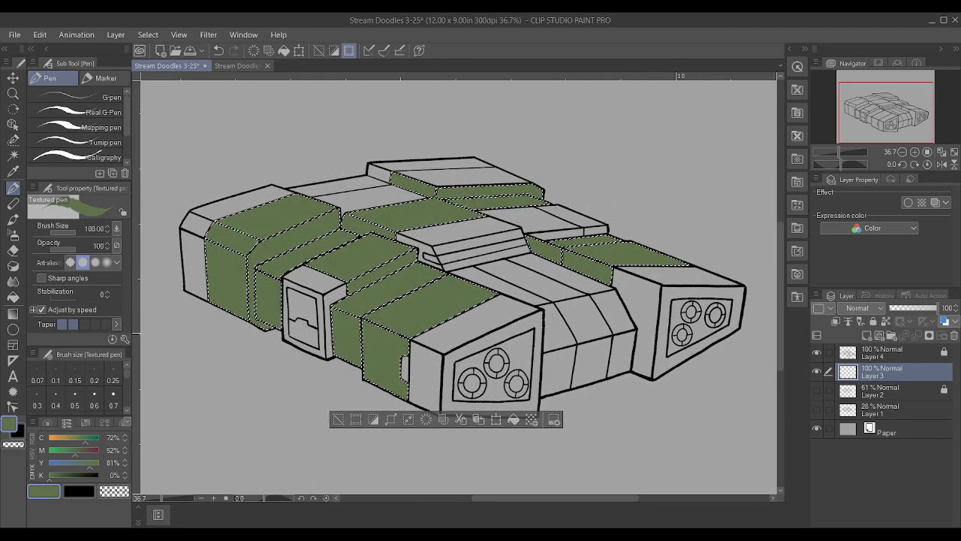
pyautogui.hotkey('ctrl', 'd')
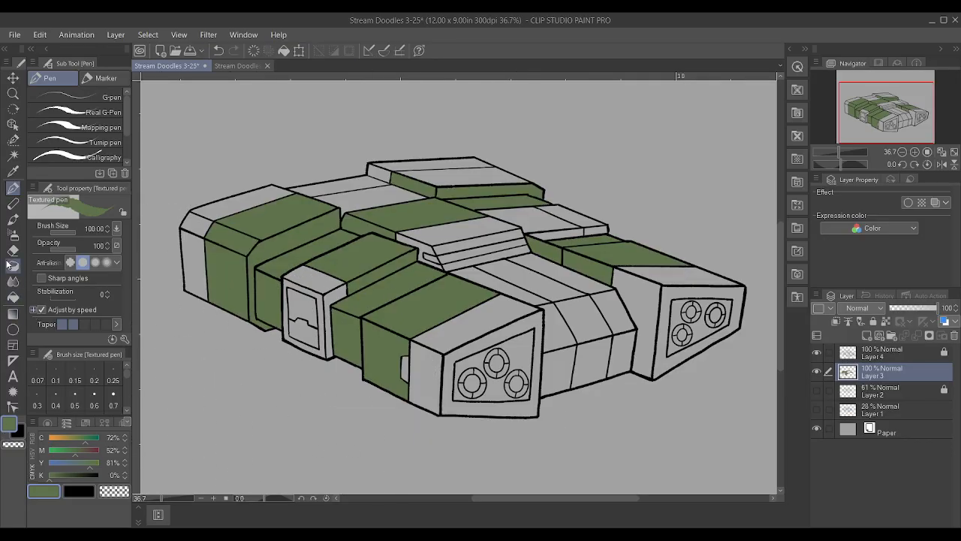
# Auto-select on Layer 4 the raised block's front top panel, the far deck panel and the outer bands between the engine blocks
pyautogui.click(13, 155)
pyautogui.click(895, 356)
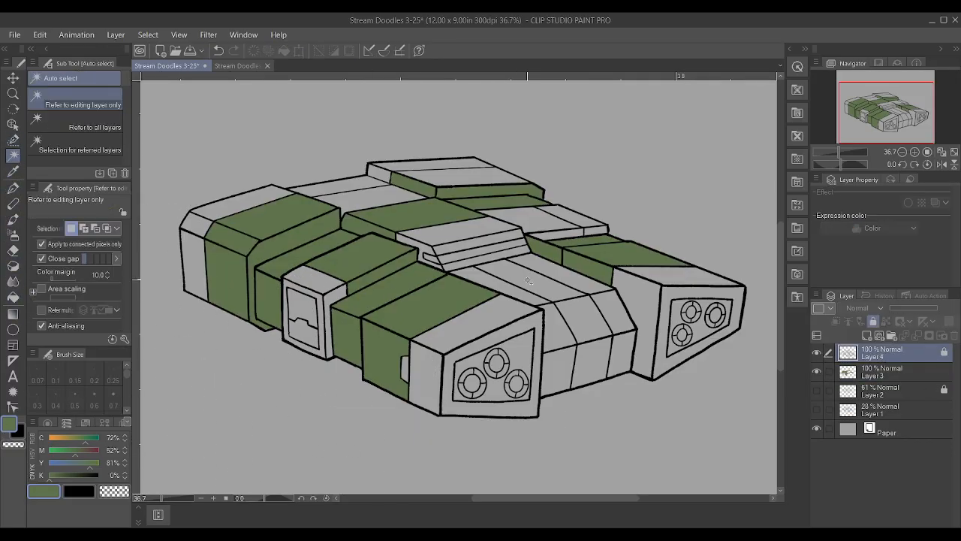
pyautogui.click(439, 177)
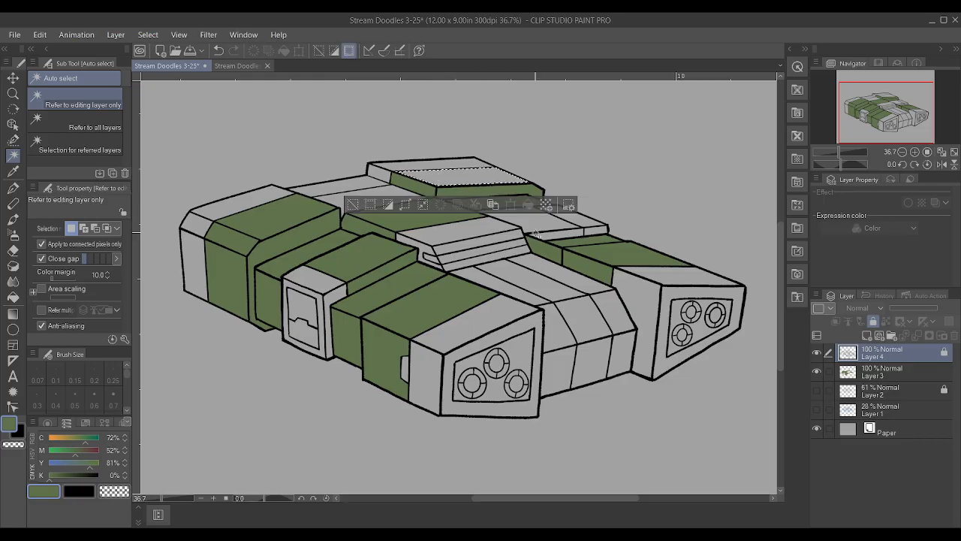
pyautogui.keyDown('shift'); pyautogui.click(541, 221); pyautogui.keyUp('shift')
pyautogui.keyDown('shift'); pyautogui.click(572, 233); pyautogui.keyUp('shift')
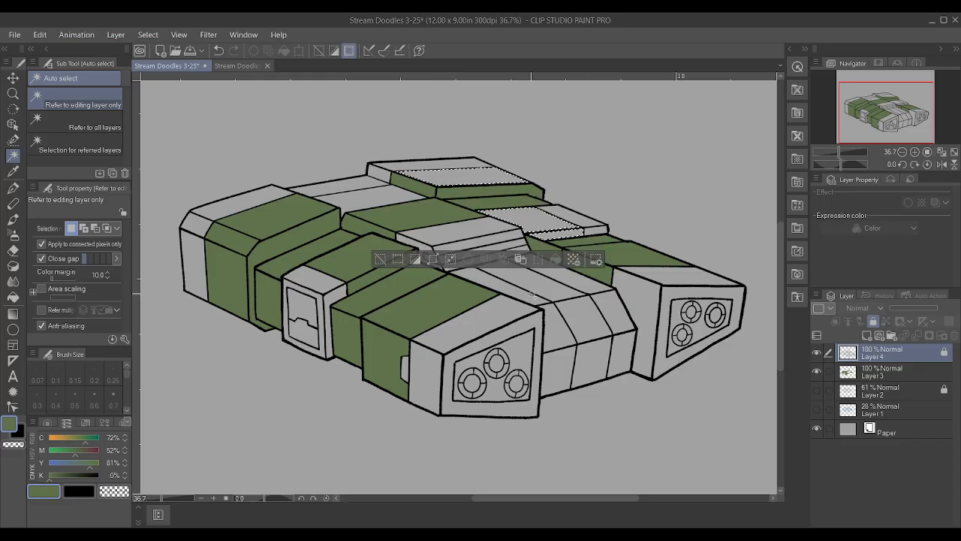
pyautogui.keyDown('shift'); pyautogui.click(532, 295); pyautogui.keyUp('shift')
pyautogui.keyDown('shift'); pyautogui.click(554, 341); pyautogui.keyUp('shift')
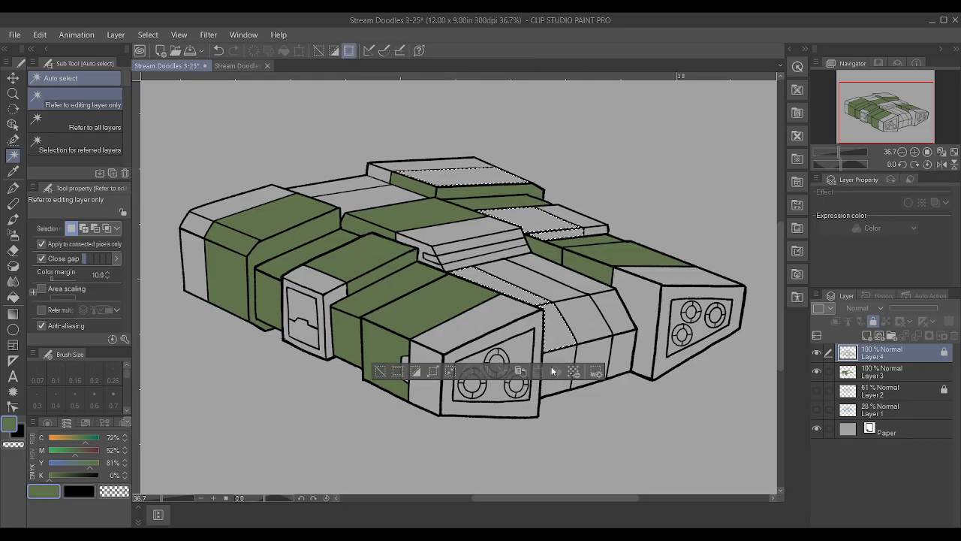
pyautogui.keyDown('shift'); pyautogui.click(558, 360); pyautogui.keyUp('shift')
pyautogui.keyDown('shift'); pyautogui.click(606, 332); pyautogui.keyUp('shift')
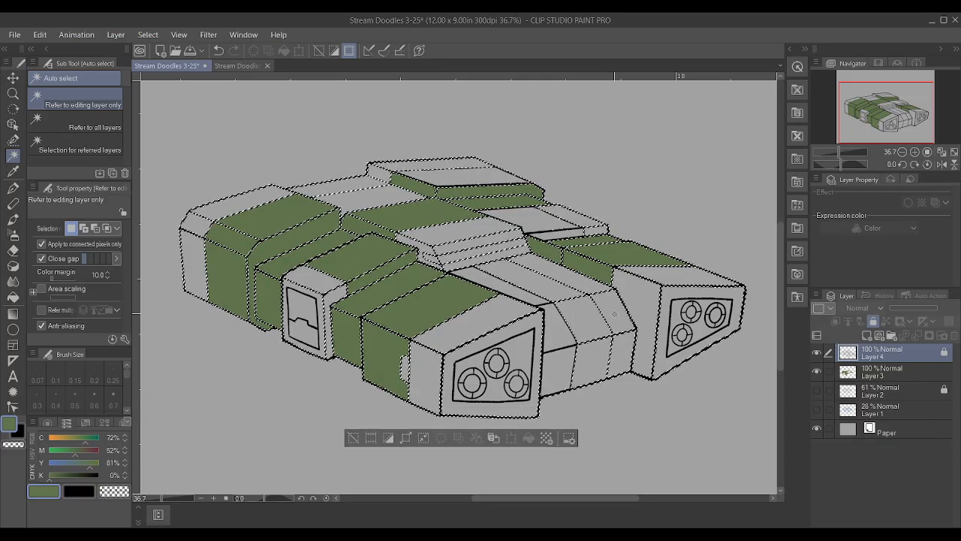
pyautogui.hotkey('ctrl', 'z')
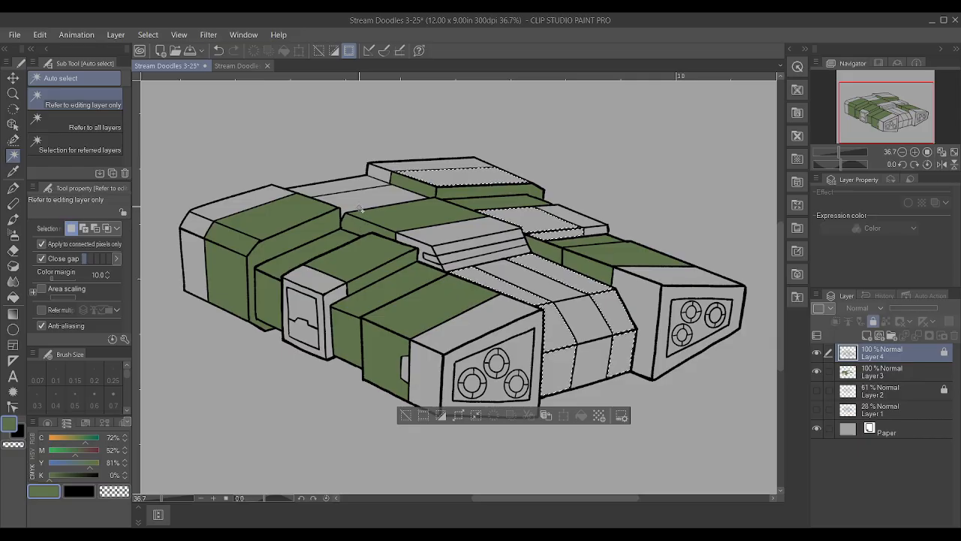
# Expand the selection, paint those panels green on Layer 3 with the Textured pen, and deselect
pyautogui.click(459, 417)
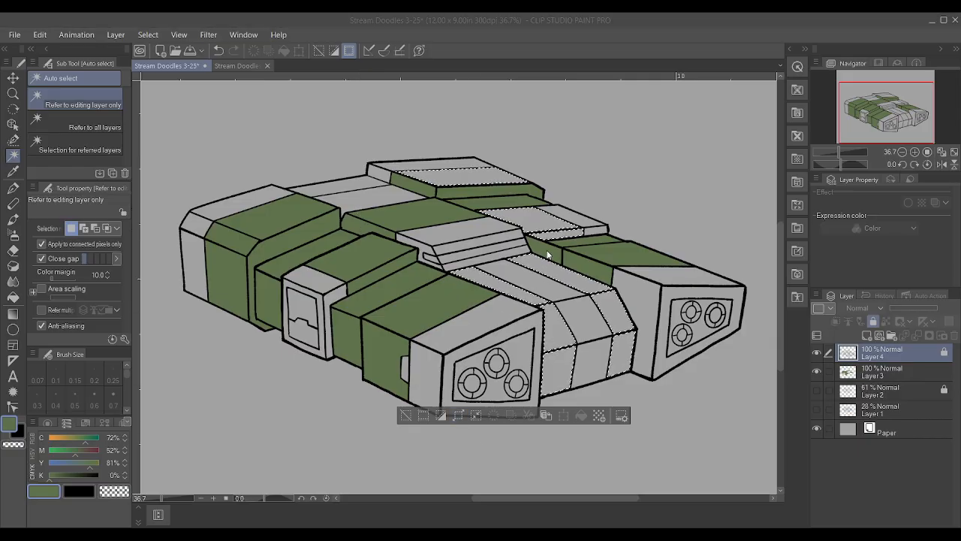
pyautogui.press('Return')
pyautogui.click(891, 377)
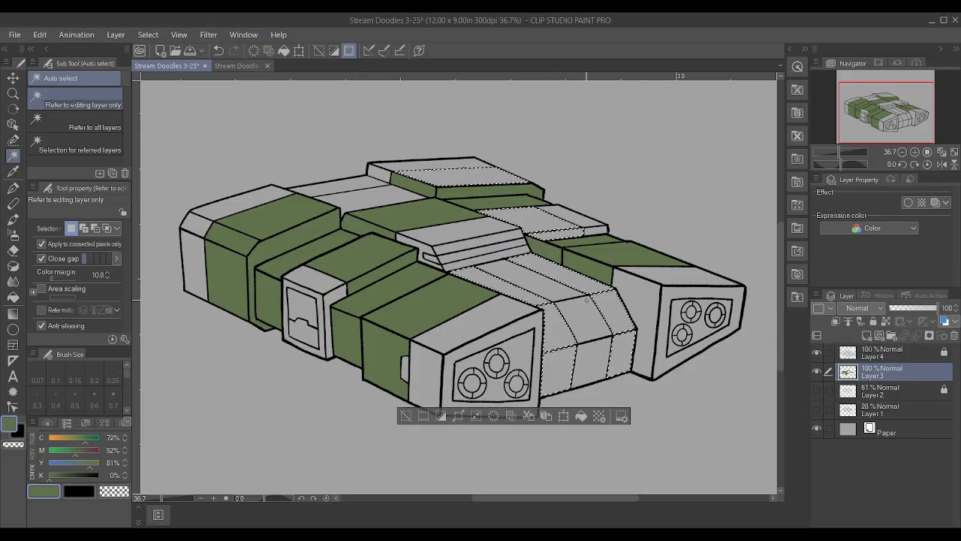
pyautogui.keyDown('alt'); pyautogui.click(605, 242); pyautogui.keyUp('alt')
pyautogui.press('p')
pyautogui.moveTo(600, 279)
pyautogui.mouseDown()
pyautogui.moveTo(398, 353)
pyautogui.moveTo(542, 338)
pyautogui.moveTo(531, 288)
pyautogui.moveTo(343, 230)
pyautogui.moveTo(314, 232)
pyautogui.mouseUp()
pyautogui.hotkey('ctrl', 'd')
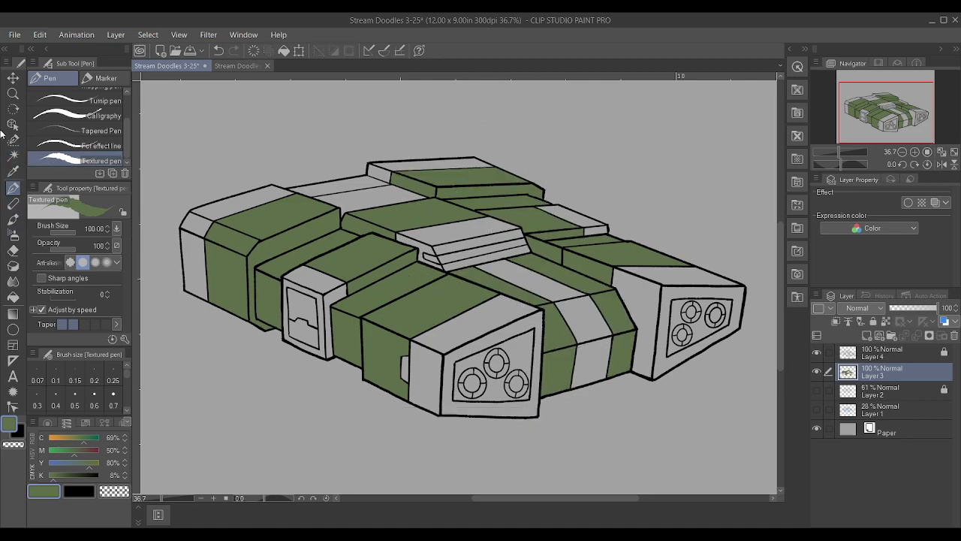
# Auto-select on Layer 4 the unpainted central stripe, both engine blocks' end panels and rims, and the near block's small side recess
pyautogui.click(13, 155)
pyautogui.click(900, 361)
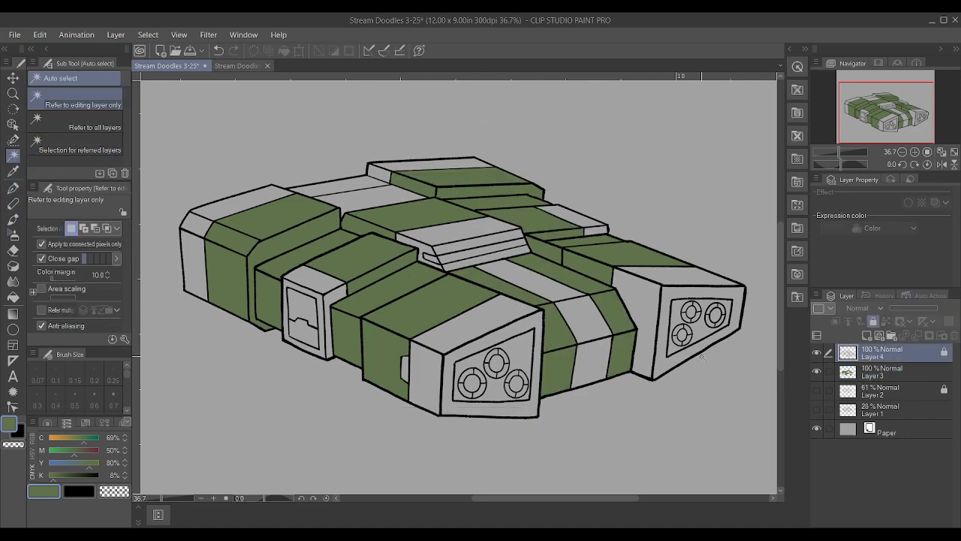
pyautogui.click(589, 372)
pyautogui.keyDown('shift'); pyautogui.click(590, 323); pyautogui.keyUp('shift')
pyautogui.keyDown('shift'); pyautogui.click(541, 284); pyautogui.keyUp('shift')
pyautogui.keyDown('shift'); pyautogui.click(670, 291); pyautogui.keyUp('shift')
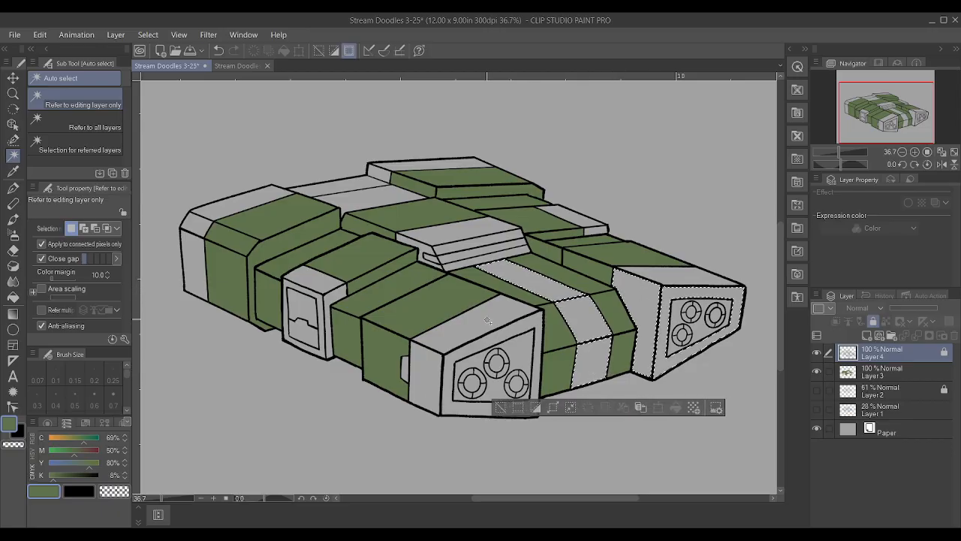
pyautogui.keyDown('shift'); pyautogui.click(451, 341); pyautogui.keyUp('shift')
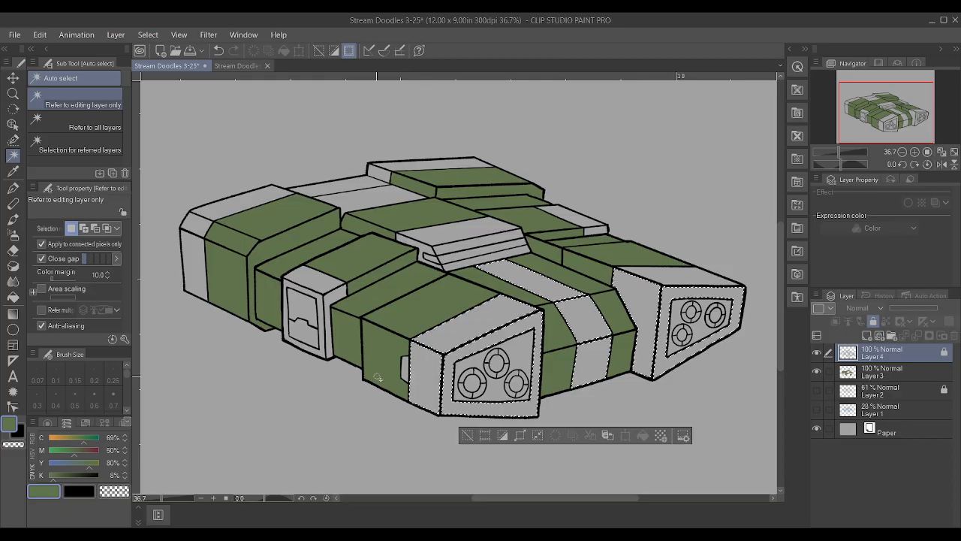
pyautogui.keyDown('shift'); pyautogui.click(405, 370); pyautogui.keyUp('shift')
# Add the central slatted housing, the grey roof strips, the raised block's grey edge and the front corner block's end panels to the selection
pyautogui.keyDown('shift'); pyautogui.click(502, 239); pyautogui.keyUp('shift')
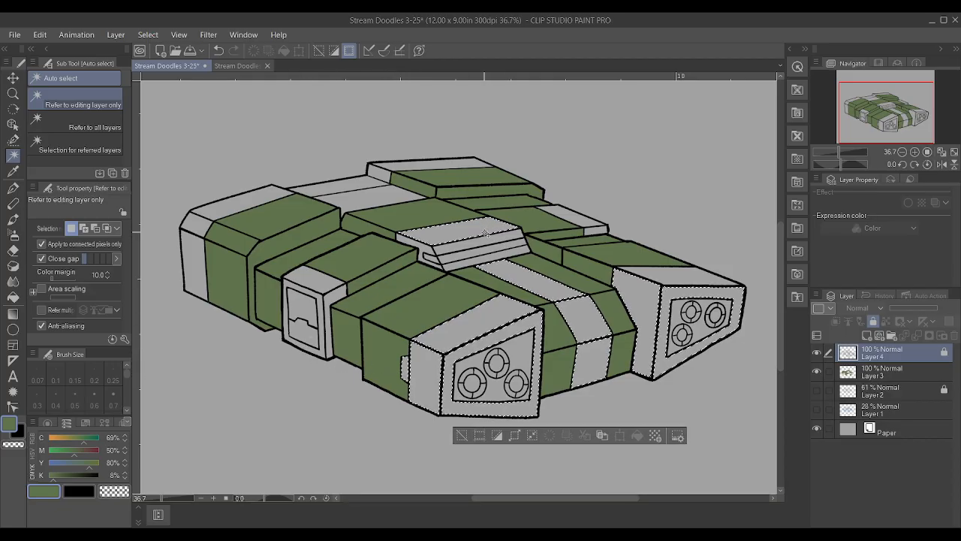
pyautogui.keyDown('shift'); pyautogui.click(424, 255); pyautogui.keyUp('shift')
pyautogui.keyDown('shift'); pyautogui.click(352, 190); pyautogui.keyUp('shift')
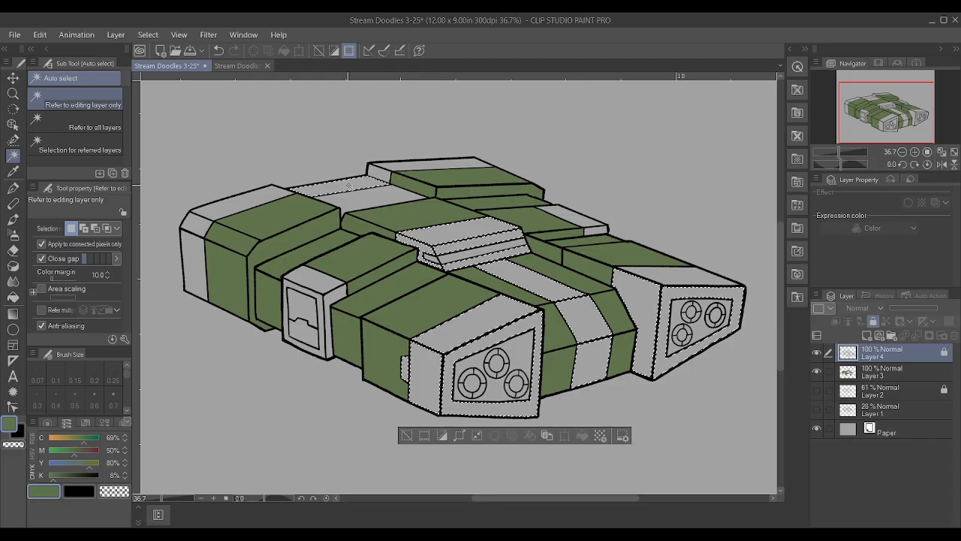
pyautogui.keyDown('shift'); pyautogui.click(392, 164); pyautogui.keyUp('shift')
pyautogui.keyDown('shift'); pyautogui.click(270, 199); pyautogui.keyUp('shift')
pyautogui.keyDown('shift'); pyautogui.click(195, 259); pyautogui.keyUp('shift')
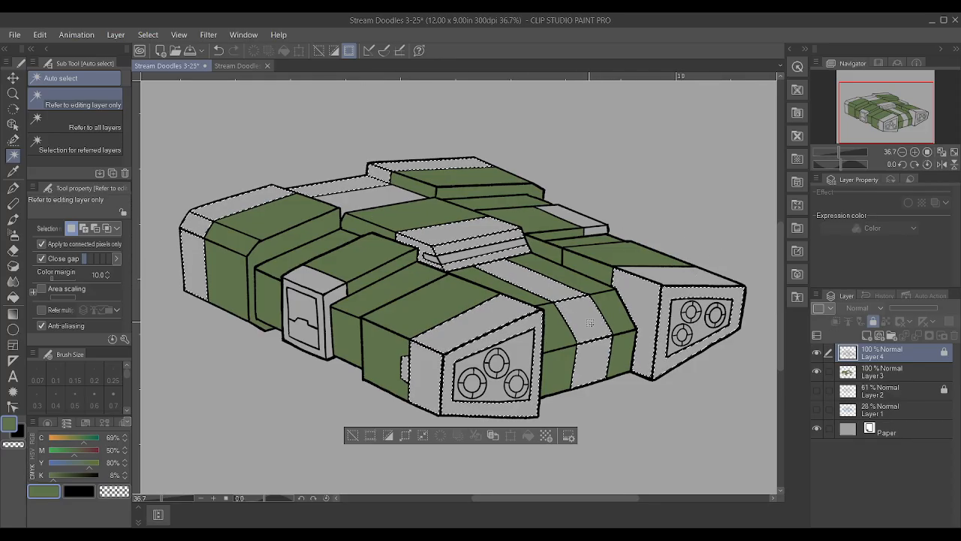
# Mix a dark grey in the secondary colour slot at about C 39%, M 24%, Y 28% and K 69%
pyautogui.click(78, 491)
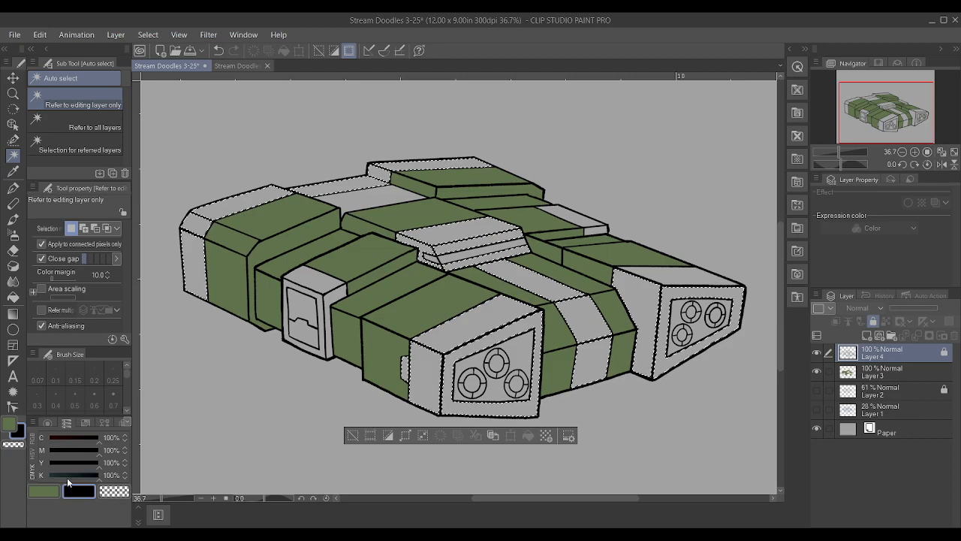
pyautogui.click(48, 462)
pyautogui.click(56, 451)
pyautogui.click(68, 437)
pyautogui.moveTo(75, 475); pyautogui.dragTo(69, 470)
pyautogui.click(61, 450)
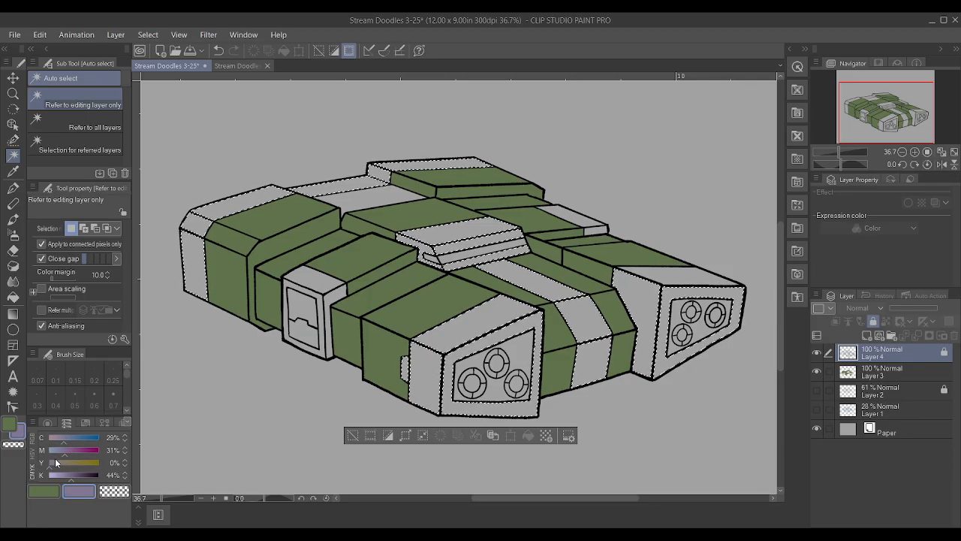
pyautogui.moveTo(58, 451); pyautogui.dragTo(71, 440)
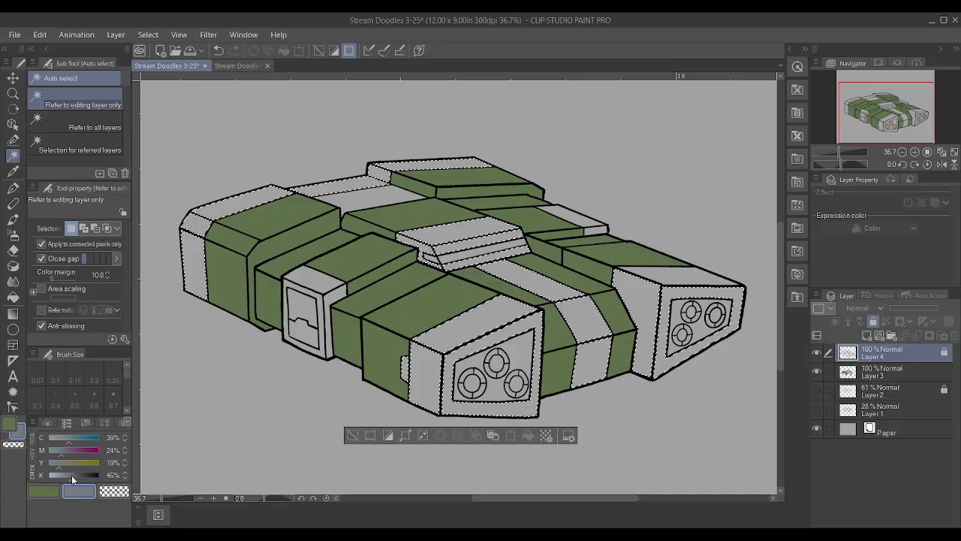
pyautogui.moveTo(73, 475); pyautogui.dragTo(75, 475)
pyautogui.click(68, 463)
pyautogui.moveTo(79, 476); pyautogui.dragTo(83, 478)
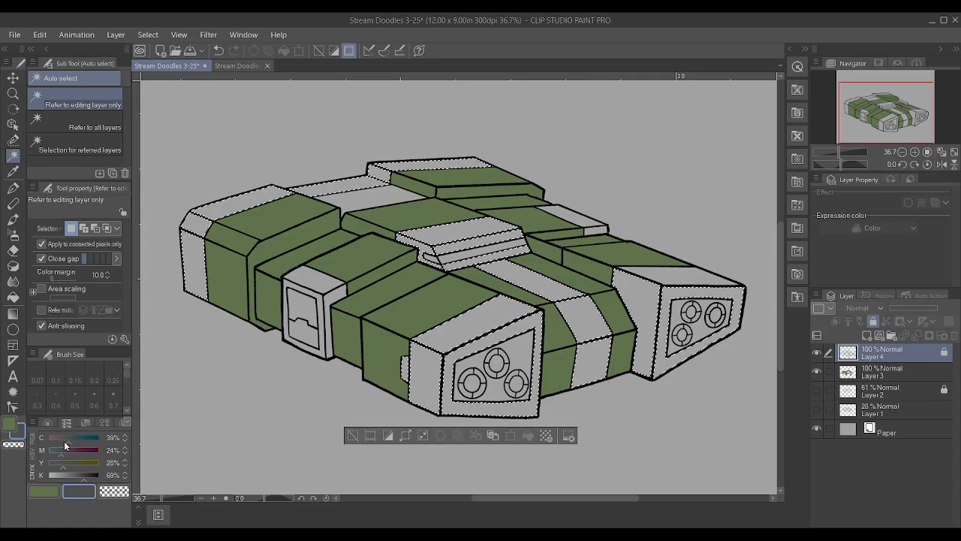
# Paint the selected panels dark grey on Layer 3 with the Textured pen, repaint them with K at 75%, and deselect
pyautogui.click(916, 370)
pyautogui.press('p')
pyautogui.moveTo(390, 315)
pyautogui.mouseDown()
pyautogui.moveTo(591, 248)
pyautogui.moveTo(308, 292)
pyautogui.moveTo(672, 406)
pyautogui.moveTo(251, 100)
pyautogui.mouseUp()
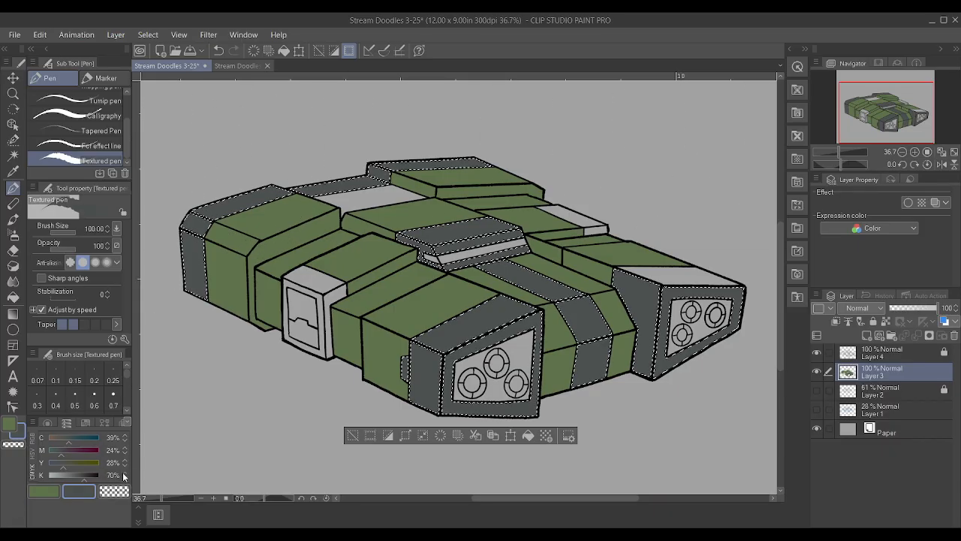
pyautogui.click(124, 473)
pyautogui.click(124, 473)
pyautogui.click(124, 473)
pyautogui.moveTo(240, 251)
pyautogui.mouseDown()
pyautogui.moveTo(594, 242)
pyautogui.moveTo(177, 334)
pyautogui.mouseUp()
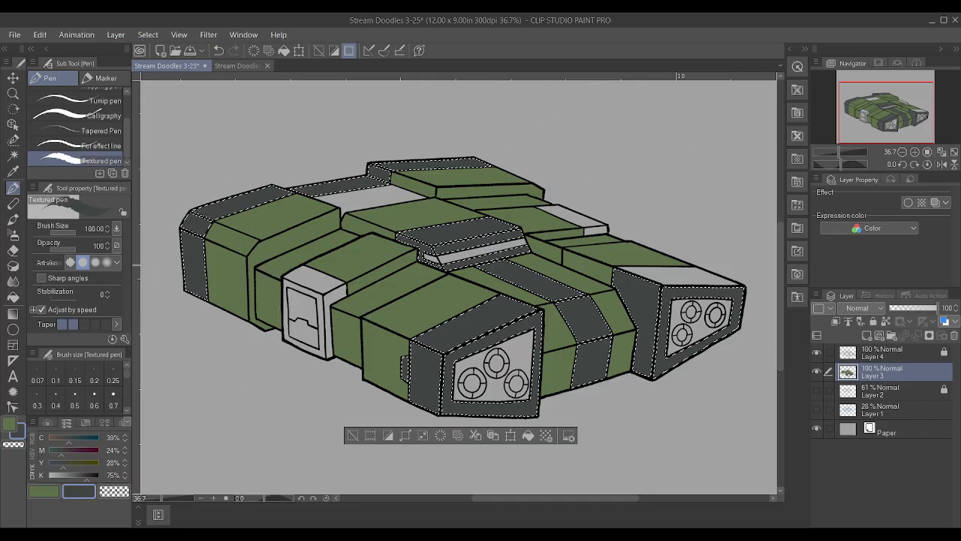
pyautogui.hotkey('ctrl', 'd')
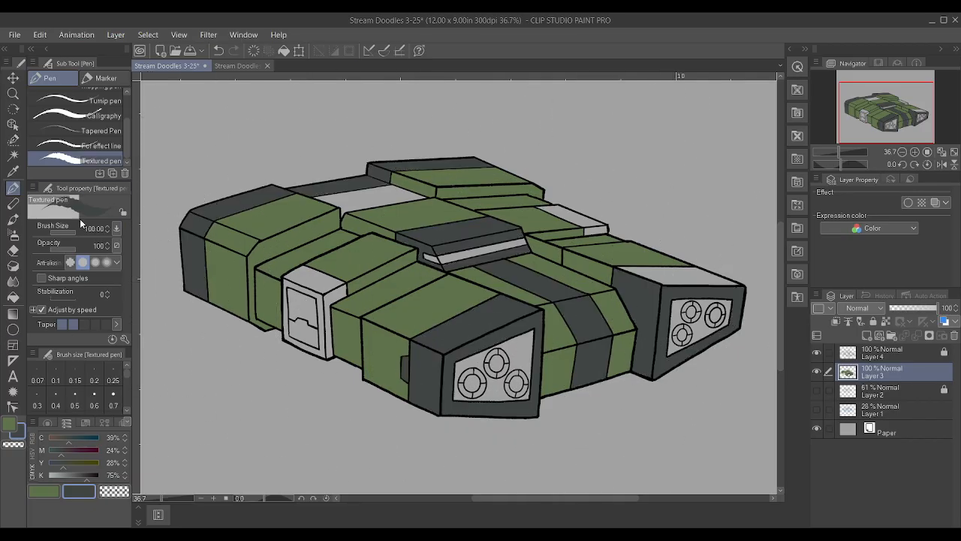
# Auto-select the far engine block's top end panel on Layer 4, paint it dark grey on Layer 3, and deselect
pyautogui.click(895, 353)
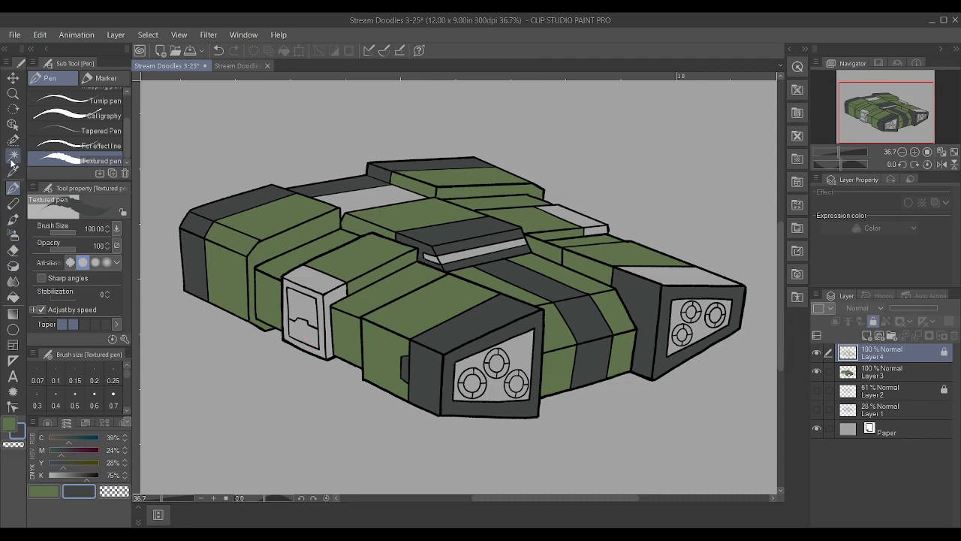
pyautogui.click(12, 157)
pyautogui.click(300, 336)
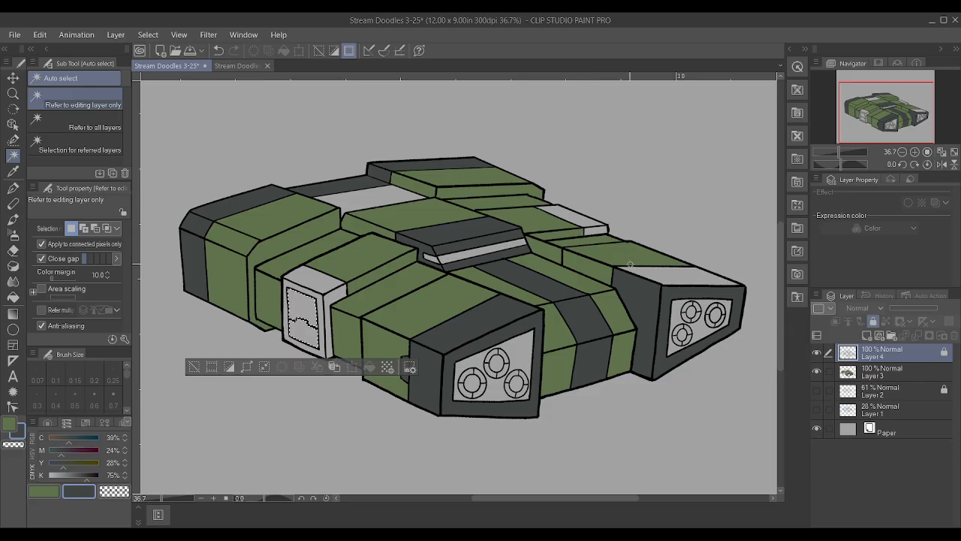
pyautogui.hotkey('ctrl', 'd')
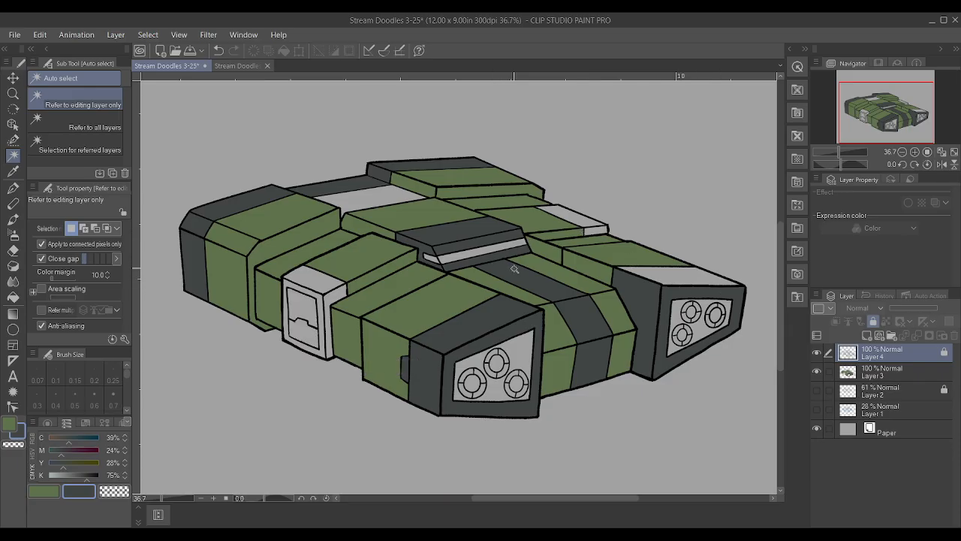
pyautogui.click(712, 285)
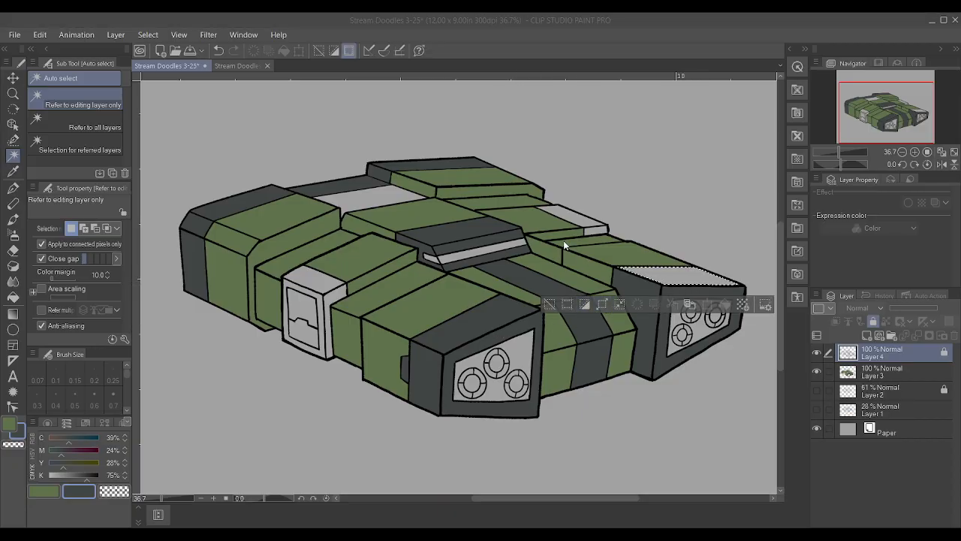
pyautogui.click(886, 372)
pyautogui.press('p')
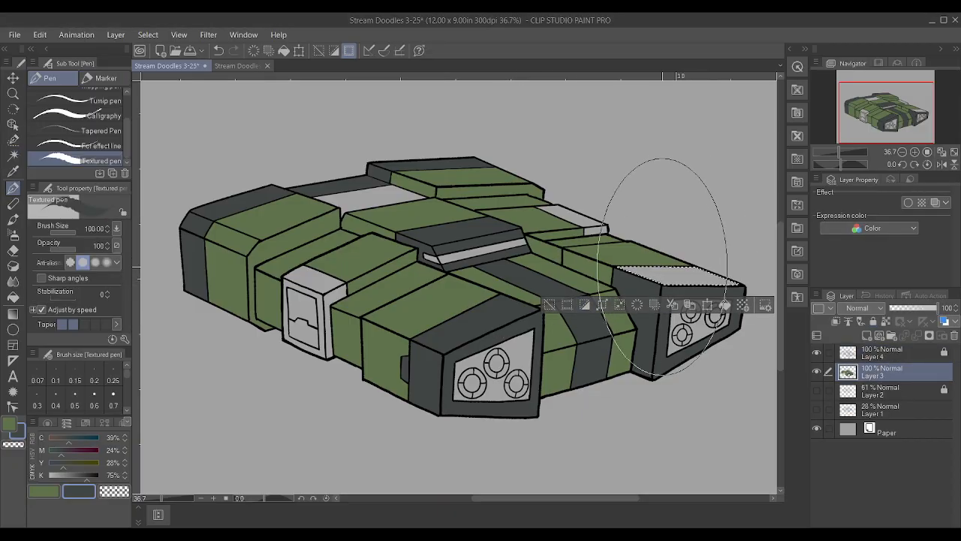
pyautogui.moveTo(657, 269); pyautogui.dragTo(685, 266)
pyautogui.hotkey('ctrl', 'd')
pyautogui.scroll(-3, 457, 319)
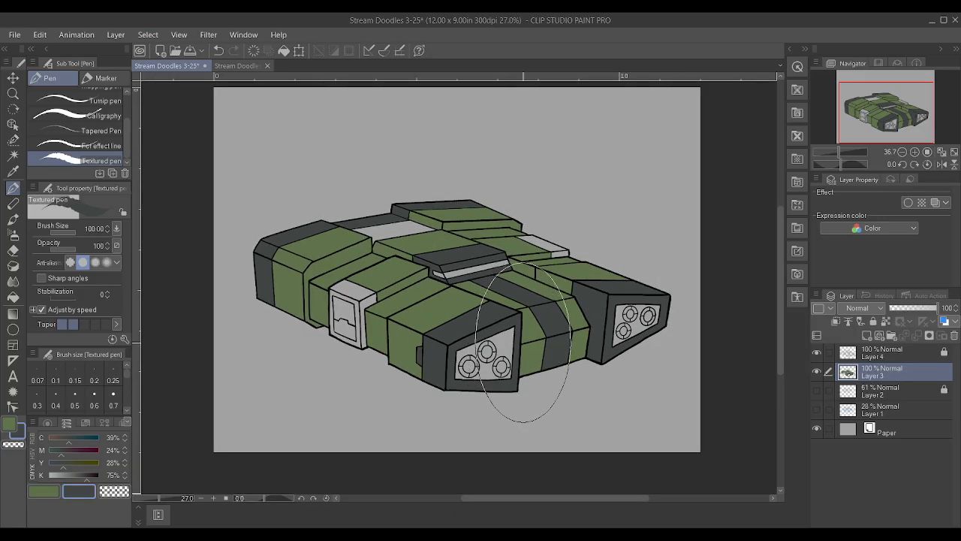
# Auto-select on Layer 4 both engine blocks' nozzle backplates, the front corner block's outer panels, the far deck's end panels and the unpainted roof strip
pyautogui.scroll(1, 524, 341)
pyautogui.press('w')
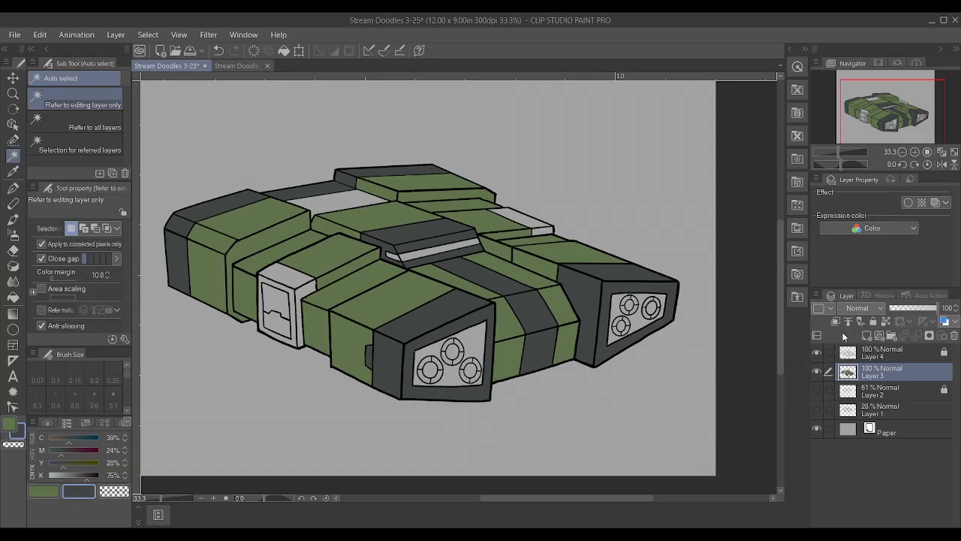
pyautogui.click(927, 359)
pyautogui.scroll(3, 682, 328)
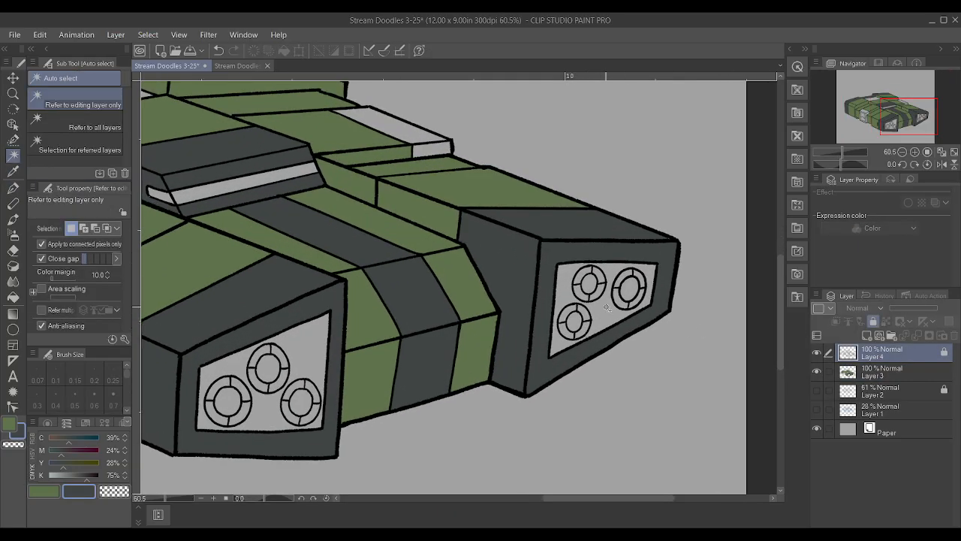
pyautogui.click(607, 308)
pyautogui.keyDown('shift'); pyautogui.click(268, 364); pyautogui.keyUp('shift')
pyautogui.scroll(-3, 268, 364)
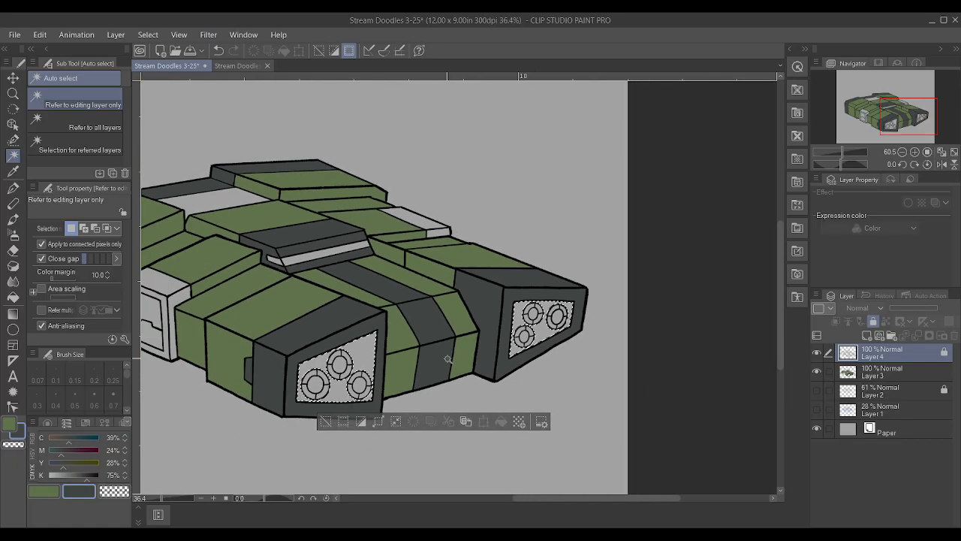
pyautogui.keyDown('shift'); pyautogui.click(258, 314); pyautogui.keyUp('shift')
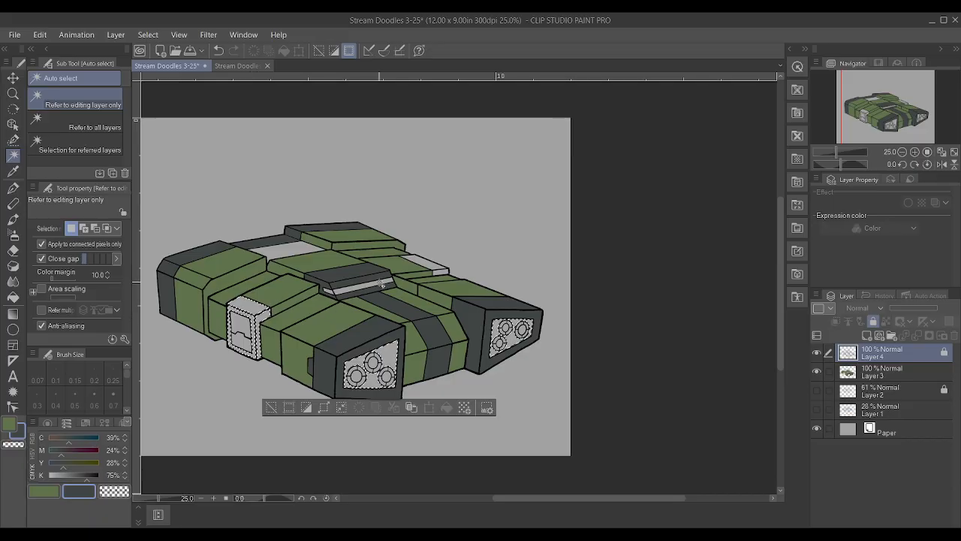
pyautogui.keyDown('shift'); pyautogui.click(436, 268); pyautogui.keyUp('shift')
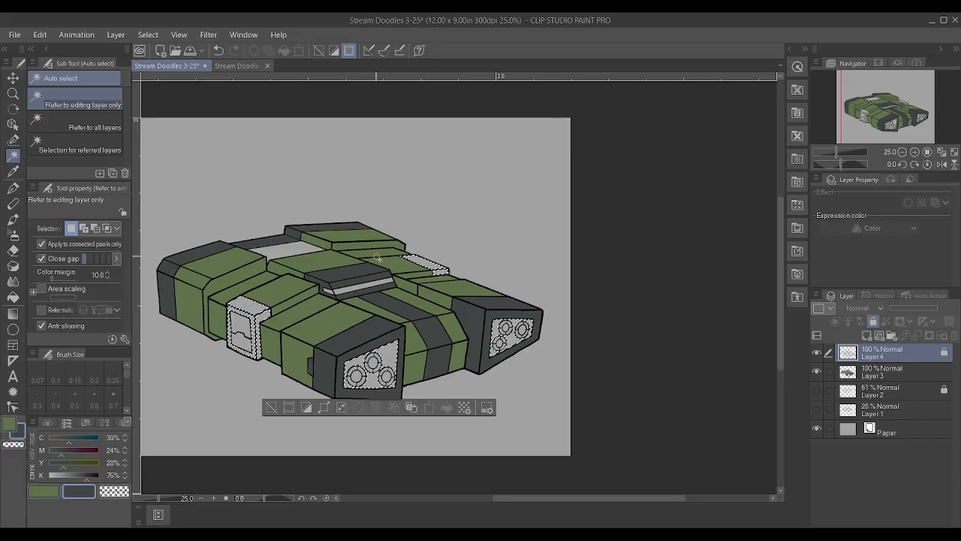
pyautogui.keyDown('shift'); pyautogui.click(296, 250); pyautogui.keyUp('shift')
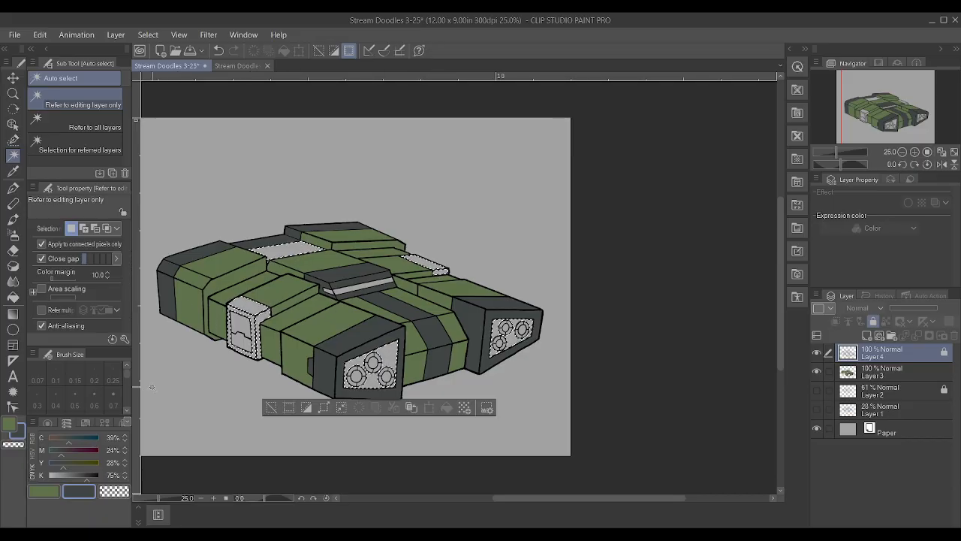
# Paint the selected panels mid grey on Layer 3 with the Textured pen, darkening the colour to K 49%, and deselect
pyautogui.click(69, 474)
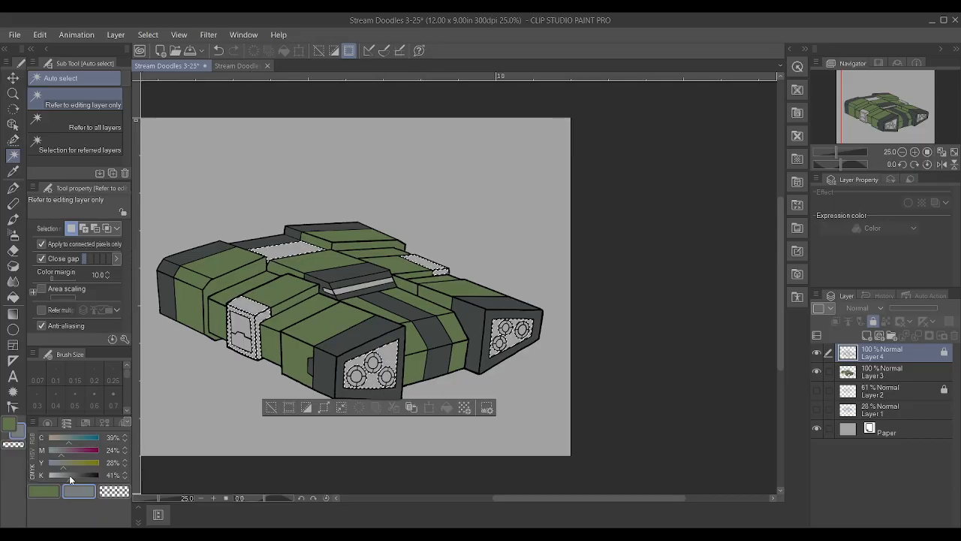
pyautogui.click(897, 369)
pyautogui.press('p')
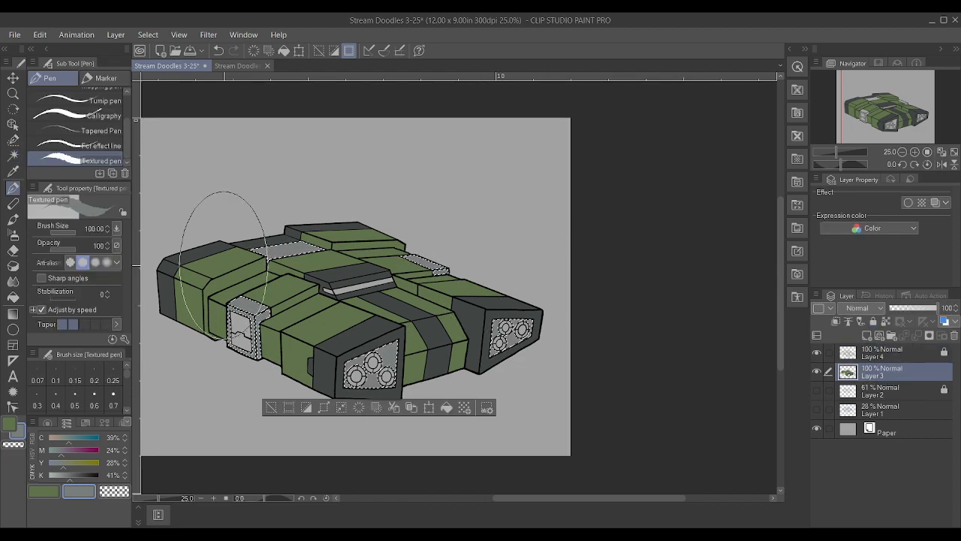
pyautogui.moveTo(70, 477); pyautogui.dragTo(72, 478)
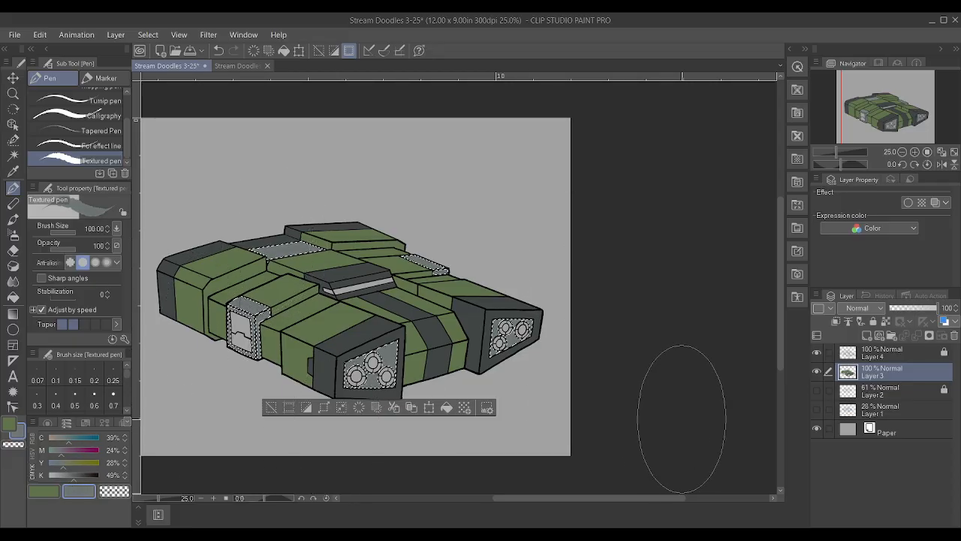
pyautogui.hotkey('ctrl', 'd')
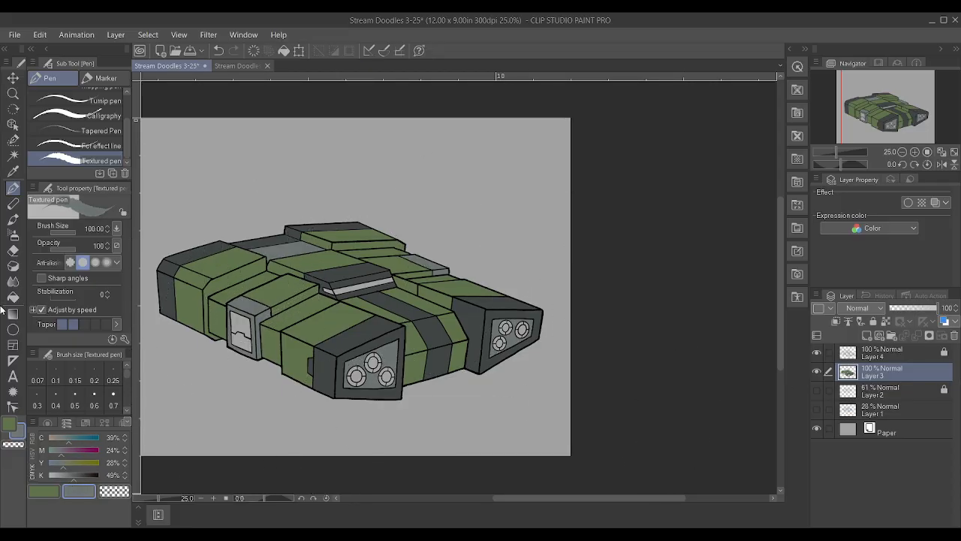
# Auto-select on Layer 4 the front corner block's inset panel and the ring segments of the near engine block's three nozzles
pyautogui.click(13, 156)
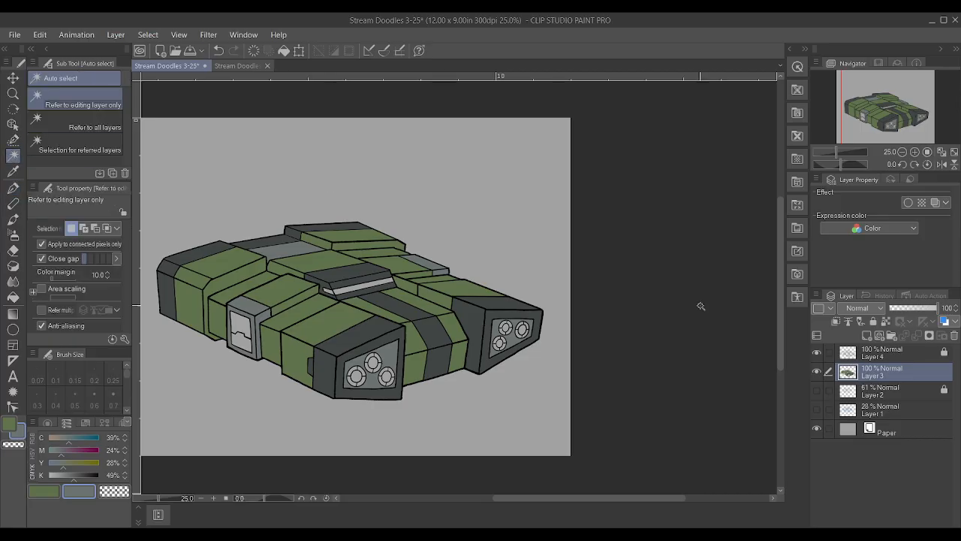
pyautogui.click(901, 356)
pyautogui.scroll(2, 289, 356)
pyautogui.click(280, 314)
pyautogui.scroll(2, 554, 400)
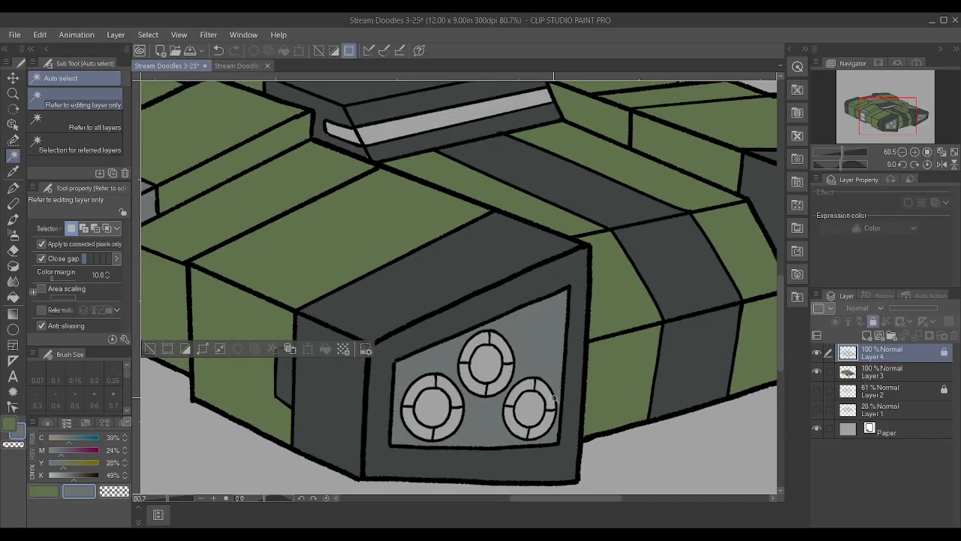
pyautogui.click(553, 402)
pyautogui.keyDown('shift'); pyautogui.click(545, 428); pyautogui.keyUp('shift')
pyautogui.keyDown('shift'); pyautogui.click(511, 427); pyautogui.keyUp('shift')
pyautogui.keyDown('shift'); pyautogui.click(510, 399); pyautogui.keyUp('shift')
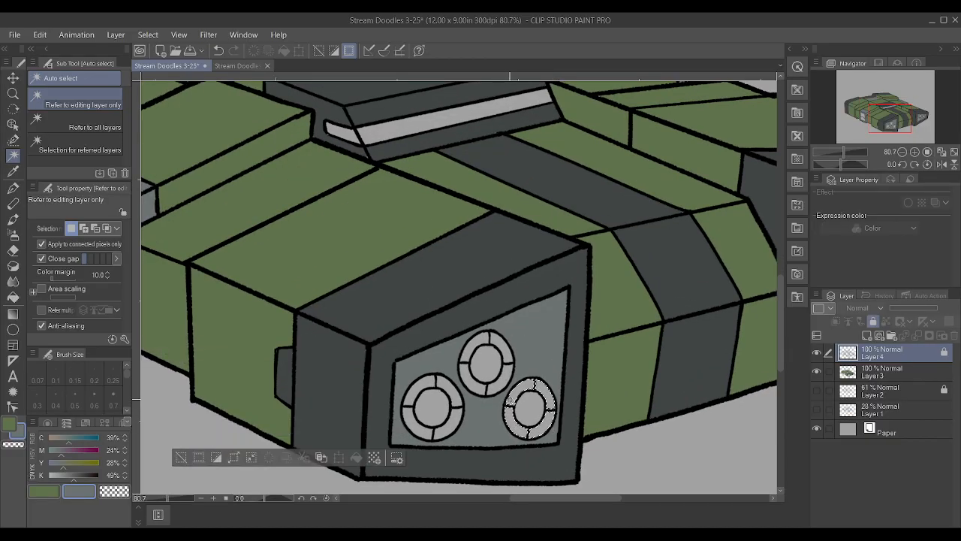
pyautogui.keyDown('shift'); pyautogui.click(502, 380); pyautogui.keyUp('shift')
pyautogui.keyDown('shift'); pyautogui.click(503, 349); pyautogui.keyUp('shift')
pyautogui.keyDown('shift'); pyautogui.click(477, 340); pyautogui.keyUp('shift')
pyautogui.keyDown('shift'); pyautogui.click(466, 369); pyautogui.keyUp('shift')
pyautogui.keyDown('shift'); pyautogui.click(454, 385); pyautogui.keyUp('shift')
pyautogui.keyDown('shift'); pyautogui.click(453, 418); pyautogui.keyUp('shift')
pyautogui.keyDown('shift'); pyautogui.click(414, 425); pyautogui.keyUp('shift')
# Add the ring segments of the far engine block's three nozzles to the selection
pyautogui.scroll(-4, 409, 399)
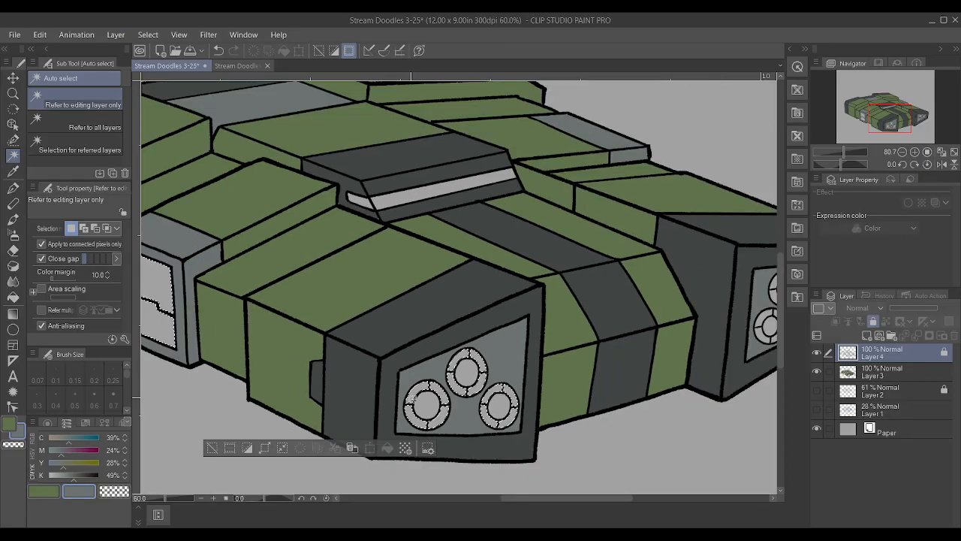
pyautogui.scroll(5, 635, 350)
pyautogui.keyDown('shift'); pyautogui.click(606, 335); pyautogui.keyUp('shift')
pyautogui.keyDown('shift'); pyautogui.click(606, 354); pyautogui.keyUp('shift')
pyautogui.keyDown('shift'); pyautogui.click(578, 359); pyautogui.keyUp('shift')
pyautogui.keyDown('shift'); pyautogui.click(575, 337); pyautogui.keyUp('shift')
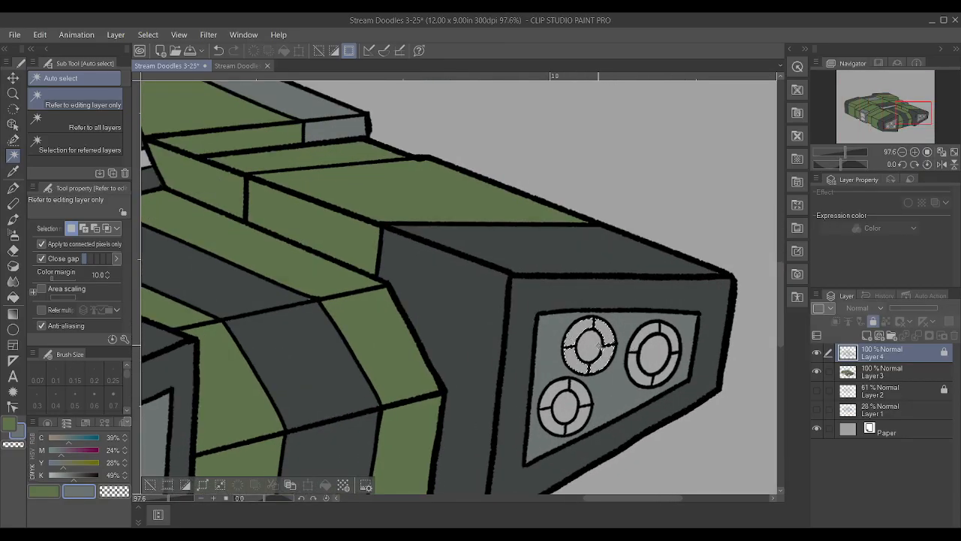
pyautogui.keyDown('shift'); pyautogui.click(636, 360); pyautogui.keyUp('shift')
pyautogui.keyDown('shift'); pyautogui.click(642, 339); pyautogui.keyUp('shift')
pyautogui.keyDown('shift'); pyautogui.click(672, 335); pyautogui.keyUp('shift')
pyautogui.keyDown('shift'); pyautogui.click(668, 373); pyautogui.keyUp('shift')
pyautogui.keyDown('shift'); pyautogui.click(582, 394); pyautogui.keyUp('shift')
pyautogui.keyDown('shift'); pyautogui.click(580, 420); pyautogui.keyUp('shift')
pyautogui.keyDown('shift'); pyautogui.click(551, 422); pyautogui.keyUp('shift')
pyautogui.keyDown('shift'); pyautogui.click(547, 398); pyautogui.keyUp('shift')
# Paint the selected nozzle rings and inset panel light grey on Layer 3, repaint them with K at 0%, and deselect
pyautogui.scroll(-5, 479, 410)
pyautogui.moveTo(72, 476); pyautogui.dragTo(69, 474)
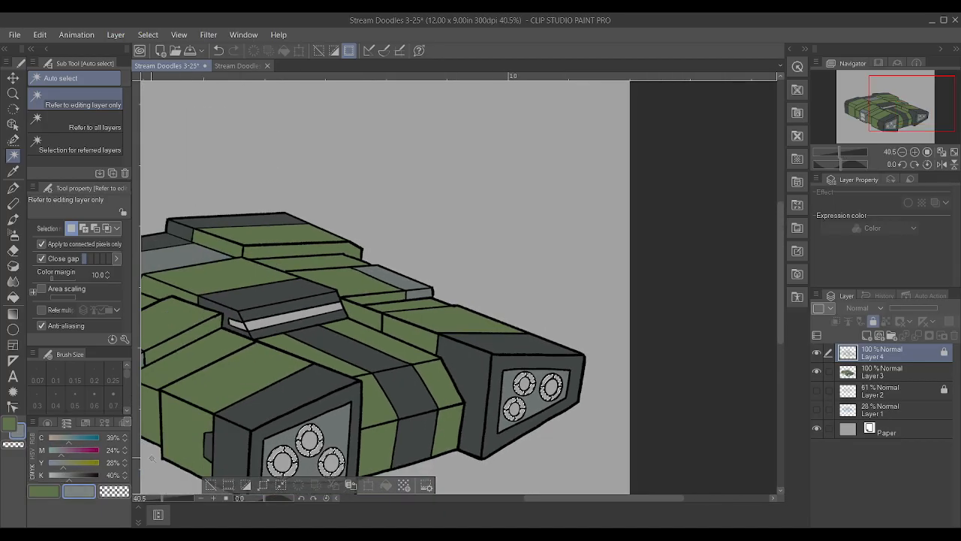
pyautogui.scroll(-2, 631, 375)
pyautogui.click(903, 372)
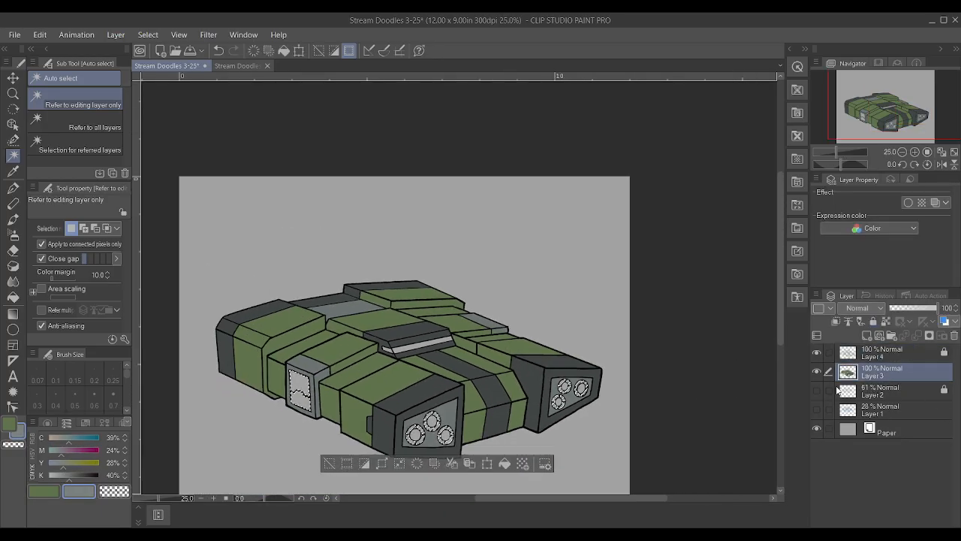
pyautogui.press('p')
pyautogui.moveTo(57, 478); pyautogui.dragTo(60, 475)
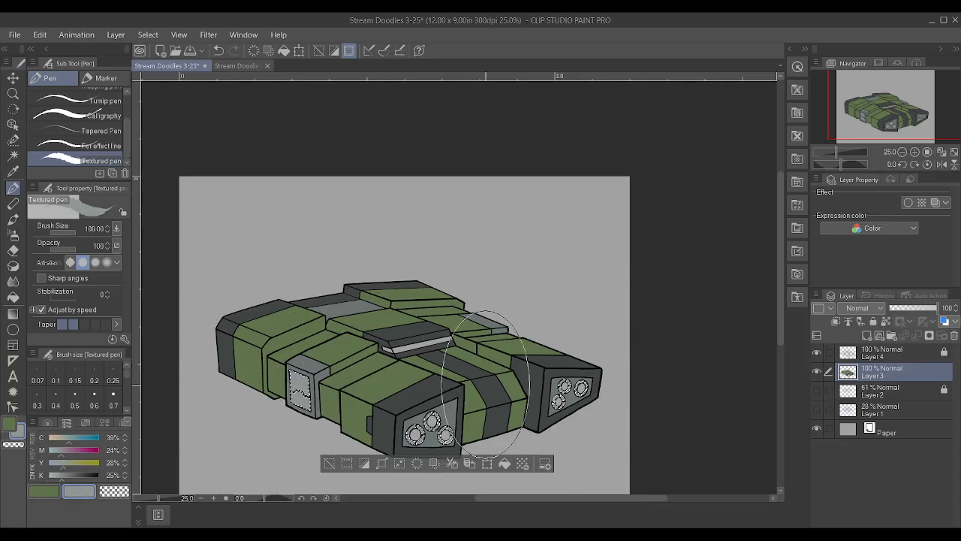
pyautogui.hotkey('ctrl', 'd')
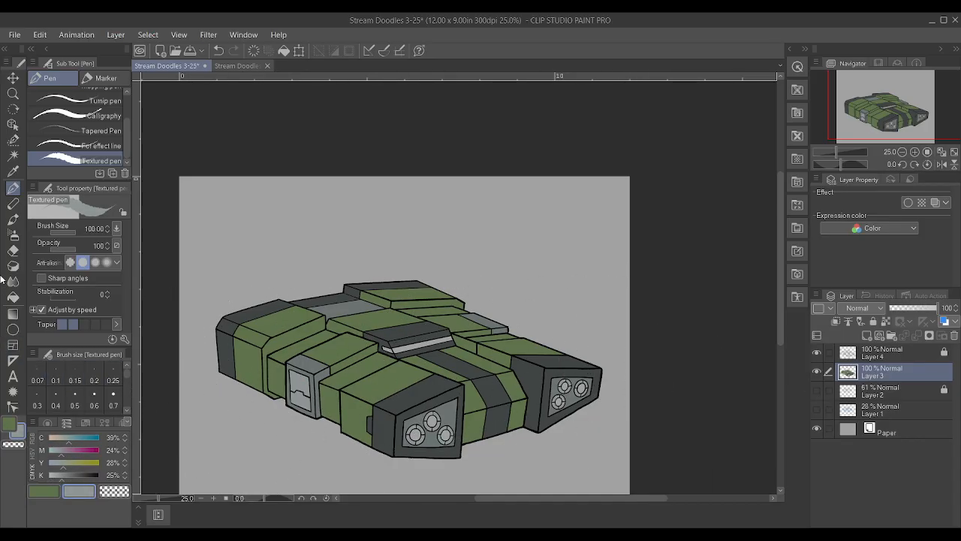
pyautogui.hotkey('ctrl', 'z')
pyautogui.moveTo(61, 477); pyautogui.dragTo(48, 477)
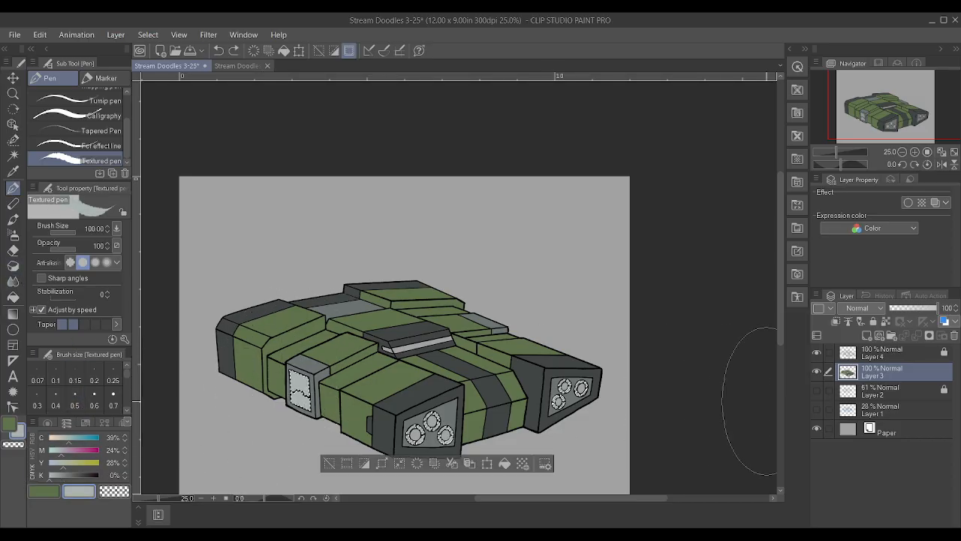
pyautogui.hotkey('ctrl', 'd')
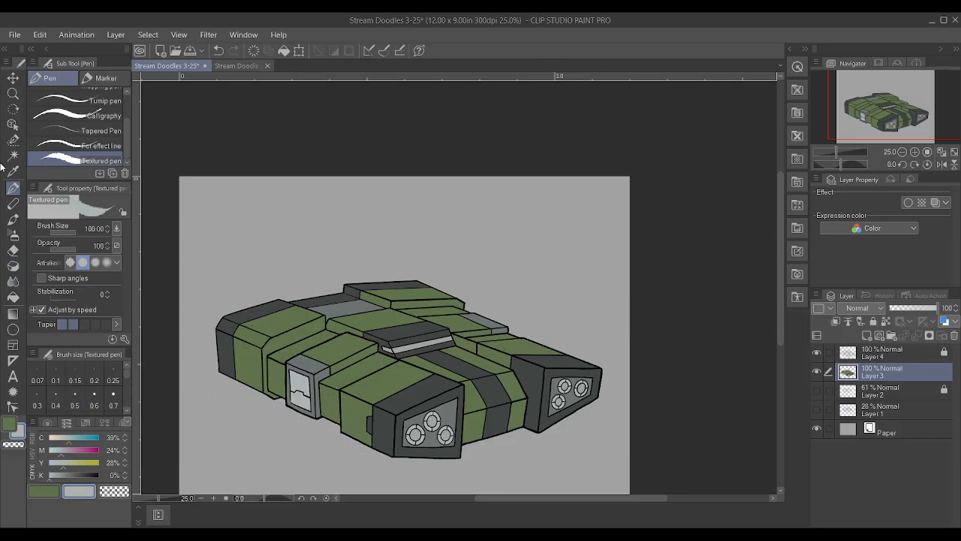
# Auto-select on Layer 4 the round centres of all three nozzles on both the near and far engine blocks
pyautogui.click(12, 154)
pyautogui.click(902, 357)
pyautogui.scroll(5, 476, 451)
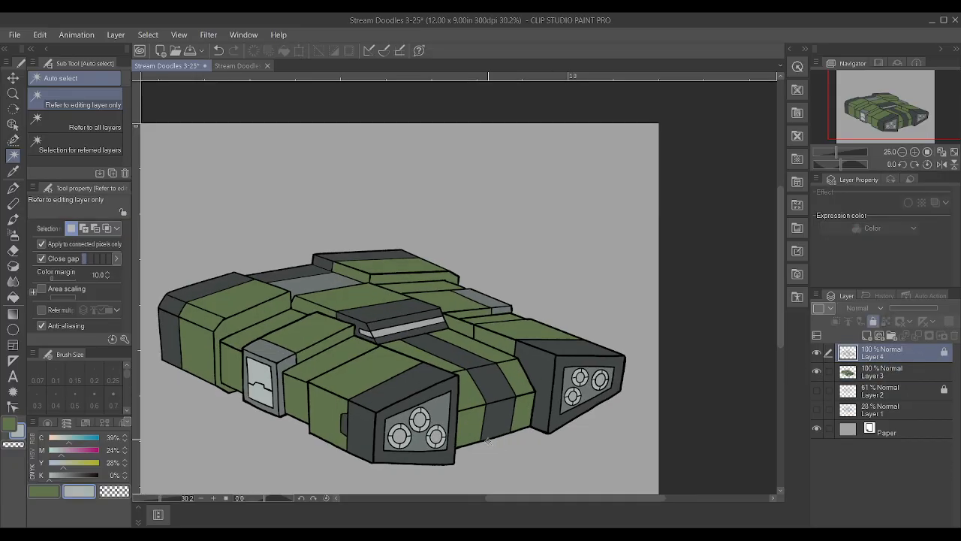
pyautogui.click(409, 417)
pyautogui.keyDown('shift'); pyautogui.click(380, 389); pyautogui.keyUp('shift')
pyautogui.keyDown('shift'); pyautogui.click(343, 413); pyautogui.keyUp('shift')
pyautogui.keyDown('shift'); pyautogui.click(655, 345); pyautogui.keyUp('shift')
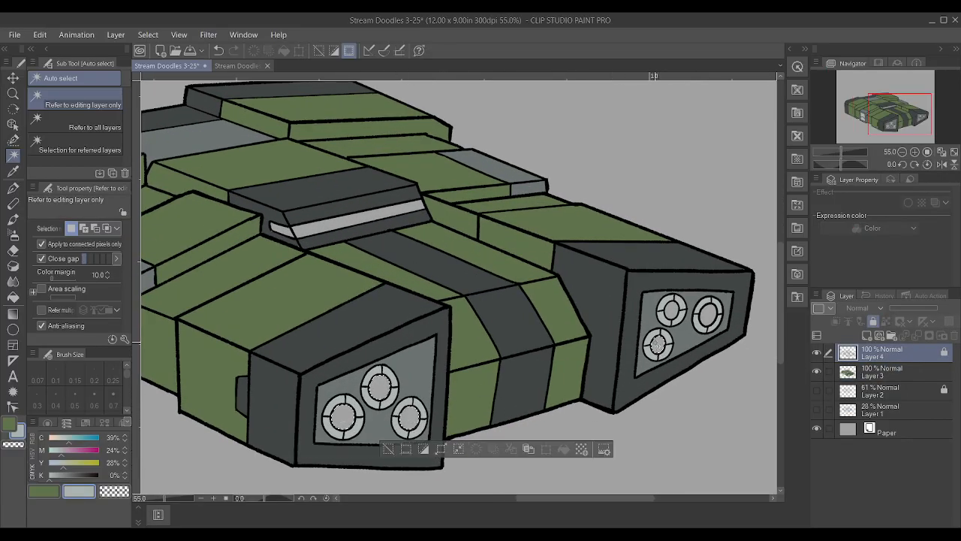
pyautogui.keyDown('shift'); pyautogui.click(671, 309); pyautogui.keyUp('shift')
pyautogui.keyDown('shift'); pyautogui.click(707, 313); pyautogui.keyUp('shift')
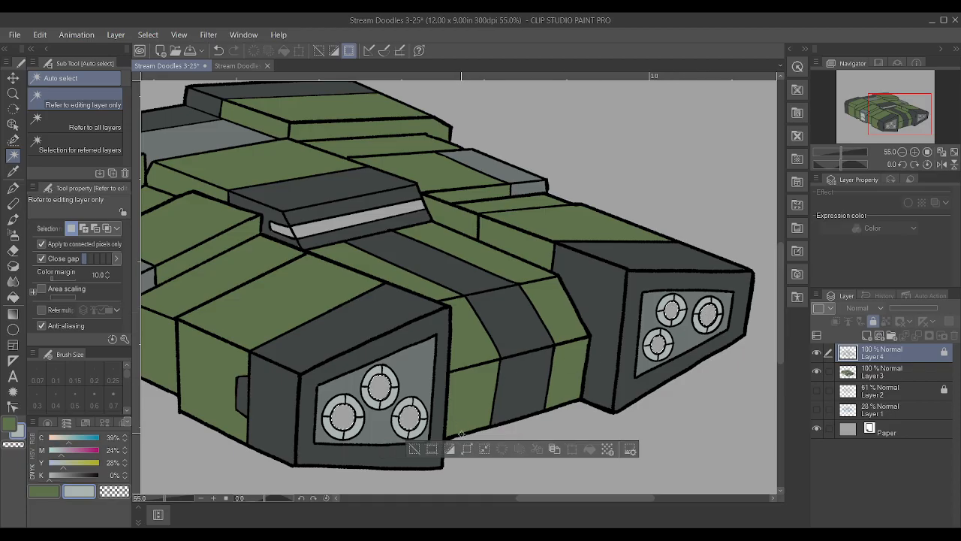
# Sample black from the line art, paint the selected nozzle centres with it on Layer 3, and deselect
pyautogui.scroll(4, 510, 284)
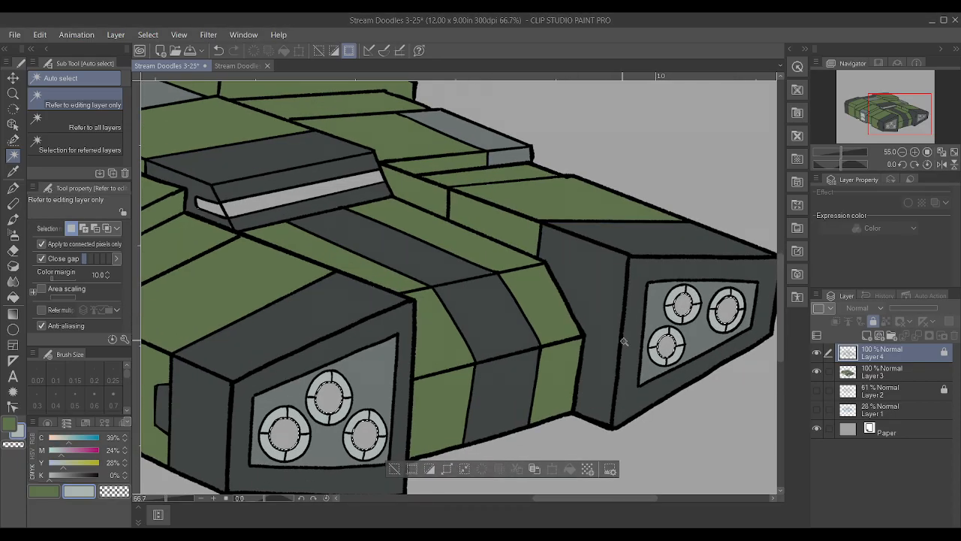
pyautogui.press('i')
pyautogui.keyDown('alt'); pyautogui.click(556, 338); pyautogui.keyUp('alt')
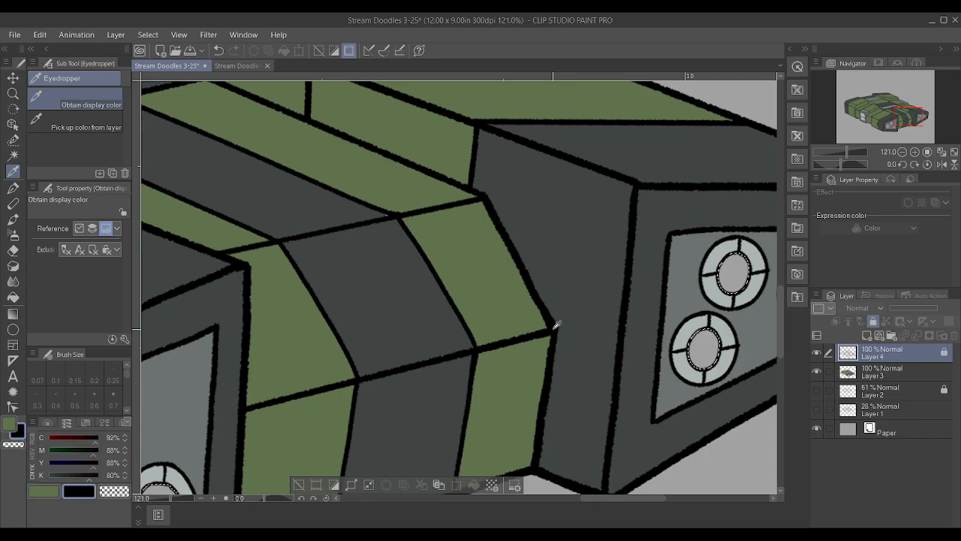
pyautogui.scroll(-6, 556, 338)
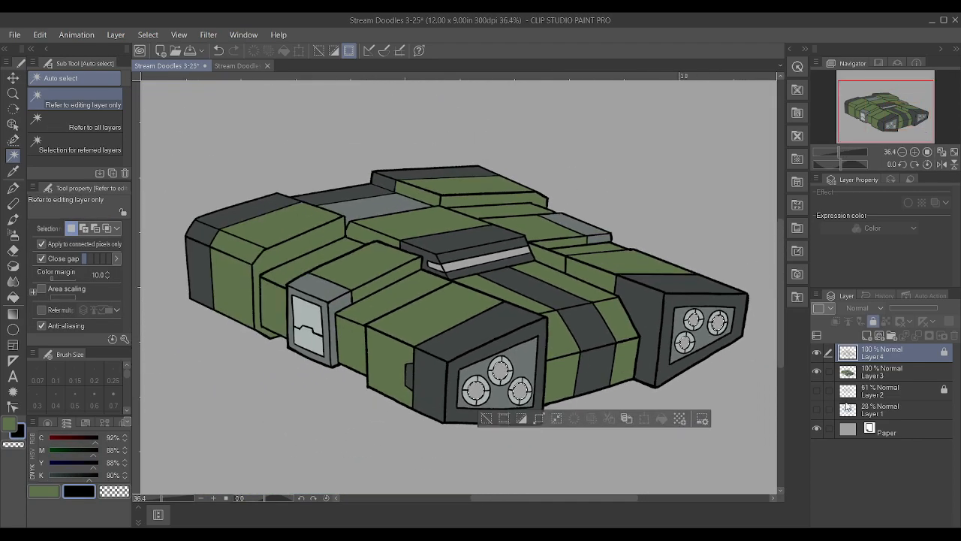
pyautogui.click(880, 371)
pyautogui.scroll(2, 726, 359)
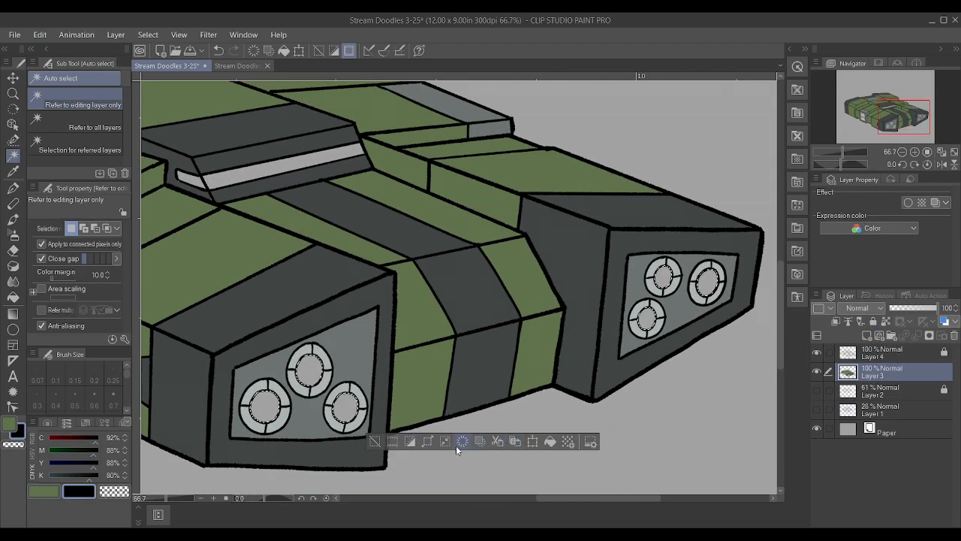
pyautogui.click(425, 443)
pyautogui.click(579, 268)
pyautogui.press('p')
pyautogui.moveTo(730, 287); pyautogui.dragTo(142, 461)
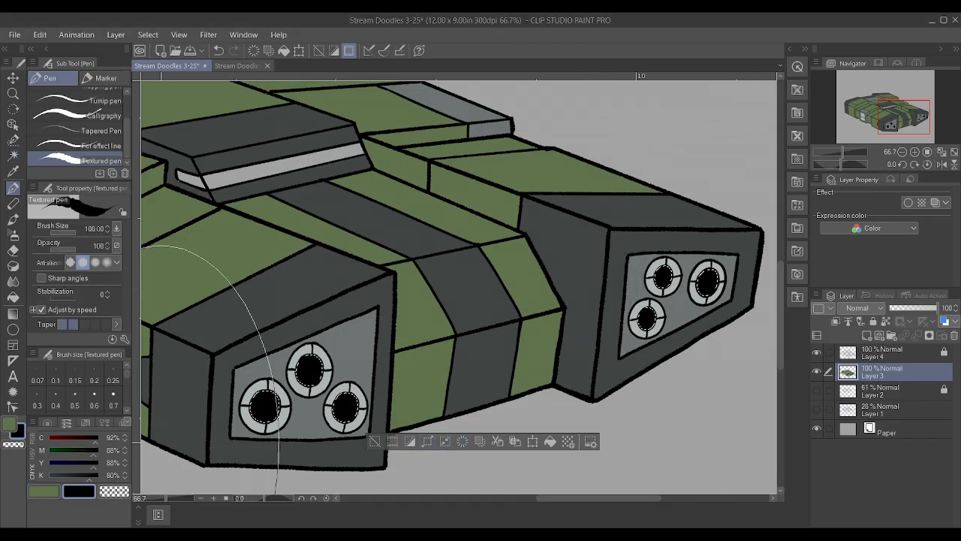
pyautogui.hotkey('ctrl', 'd')
# Auto-select on Layer 4 both sections of the window strip on the raised central block
pyautogui.scroll(-3, 290, 428)
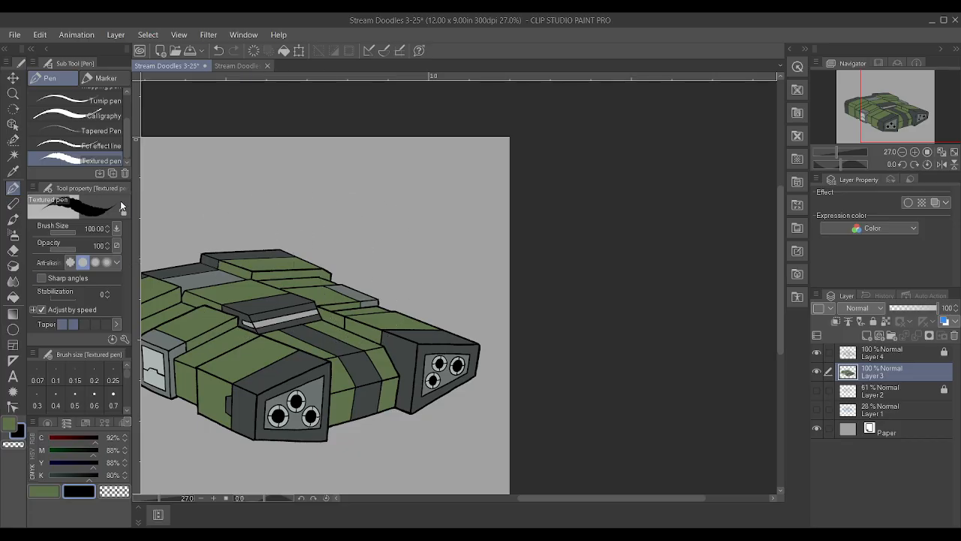
pyautogui.click(12, 155)
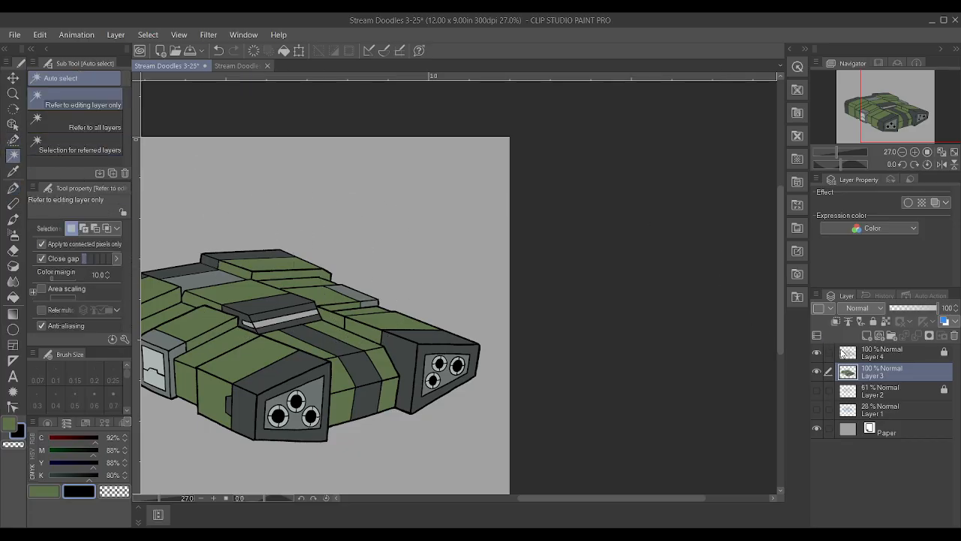
pyautogui.click(841, 352)
pyautogui.scroll(-1, 246, 324)
pyautogui.scroll(3, 246, 324)
pyautogui.scroll(2, 247, 324)
pyautogui.click(308, 308)
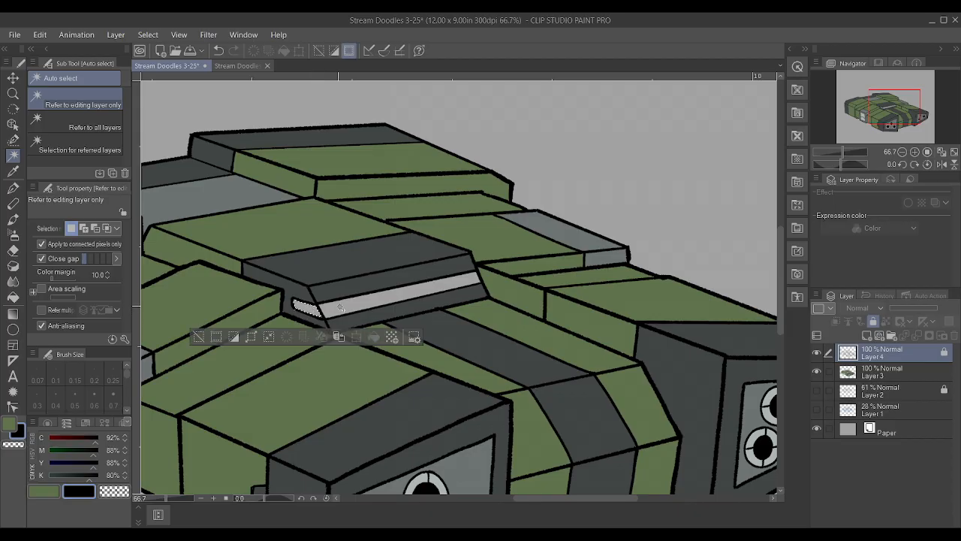
pyautogui.click(335, 336)
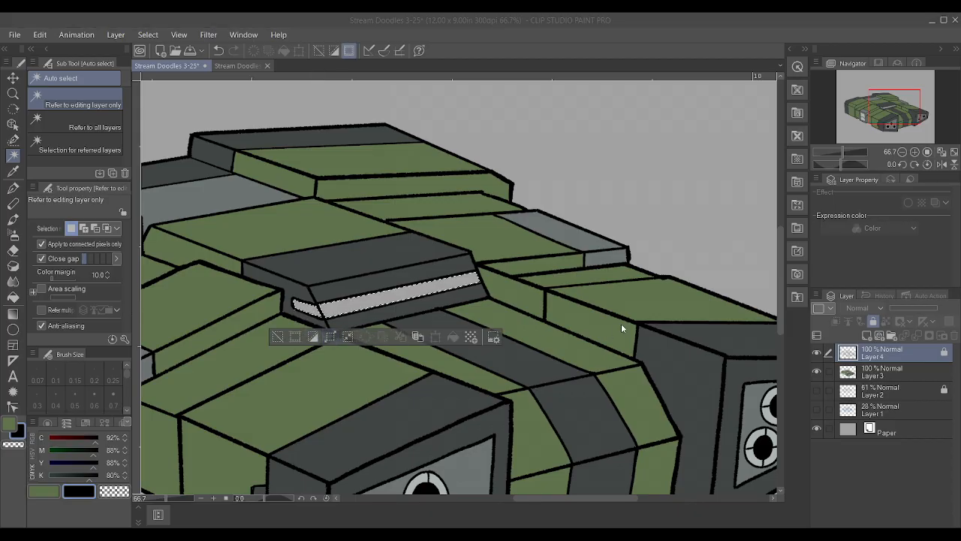
pyautogui.click(545, 274)
# Activate Layer 3 and mix a bright green with C 62%, M 0%, Y 100% and K 8%
pyautogui.click(867, 372)
pyautogui.click(44, 491)
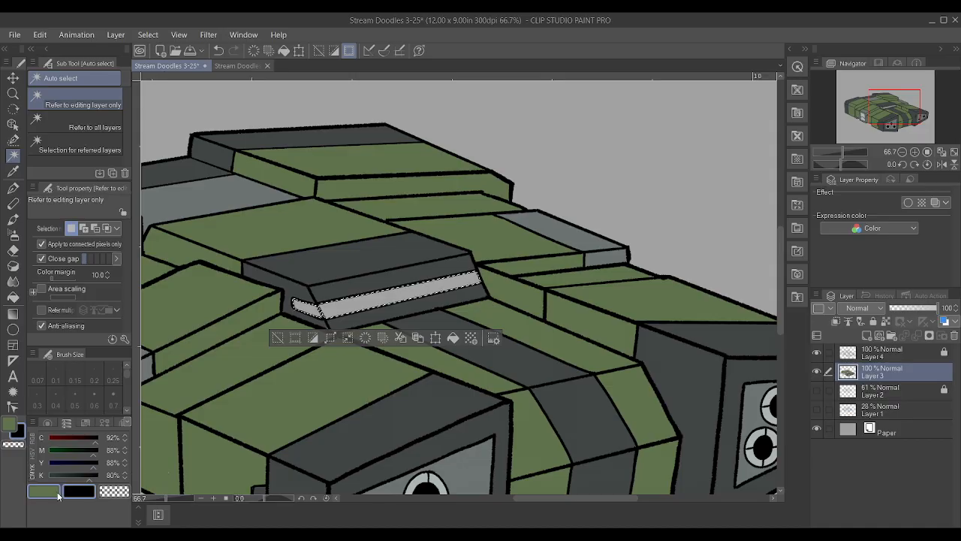
pyautogui.moveTo(57, 453); pyautogui.dragTo(22, 454)
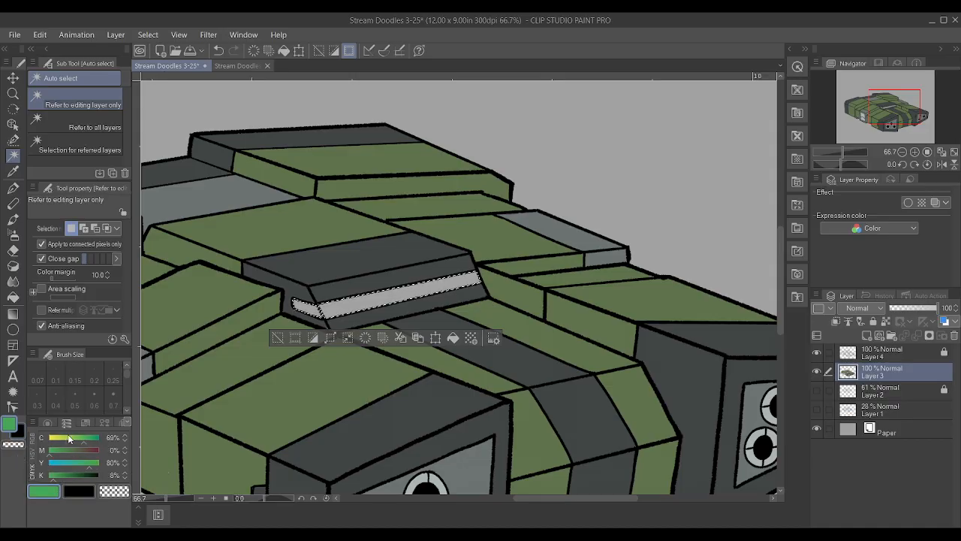
pyautogui.moveTo(85, 442); pyautogui.dragTo(106, 476)
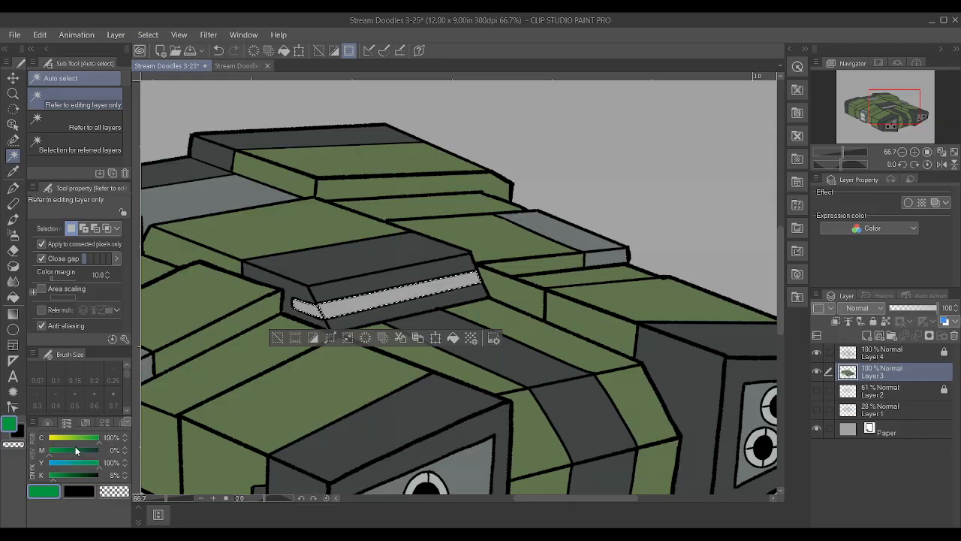
pyautogui.click(78, 437)
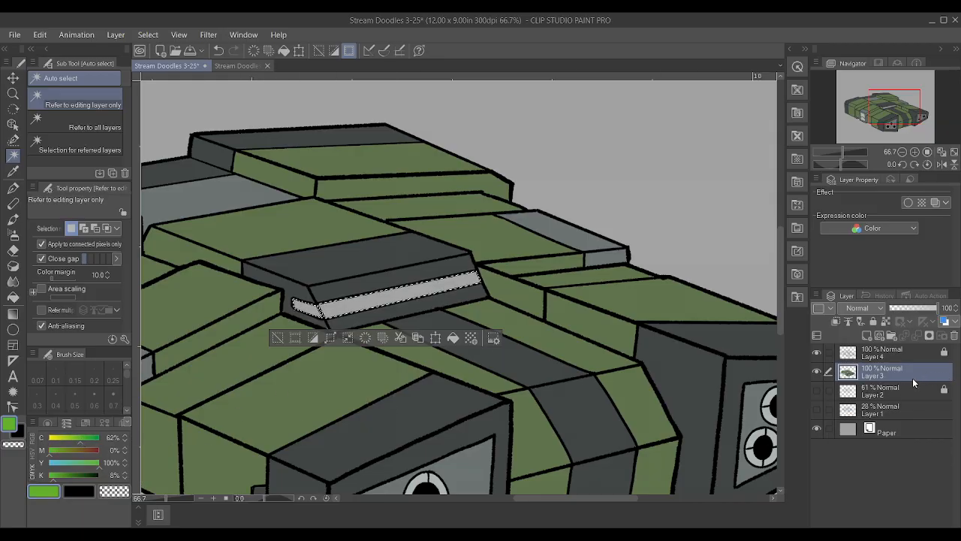
# Paint the selected window strip bright green with the Textured pen and deselect
pyautogui.press('p')
pyautogui.moveTo(499, 299); pyautogui.dragTo(278, 319)
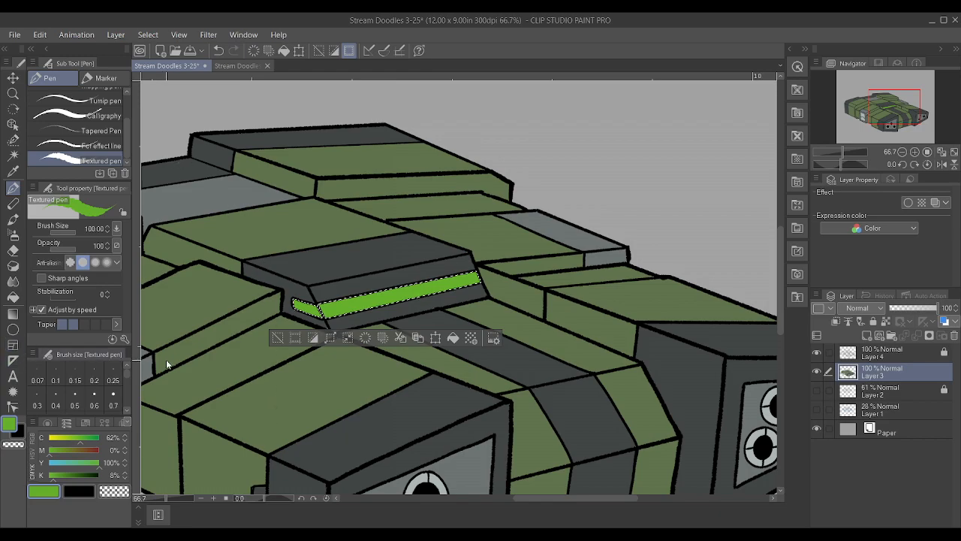
pyautogui.hotkey('ctrl', 'd')
# Sample the dark grey of the raised central block for the Textured pen, keeping Layer 3 as the painting layer
pyautogui.scroll(-4, 210, 346)
pyautogui.scroll(-2, 485, 447)
pyautogui.scroll(4, 311, 419)
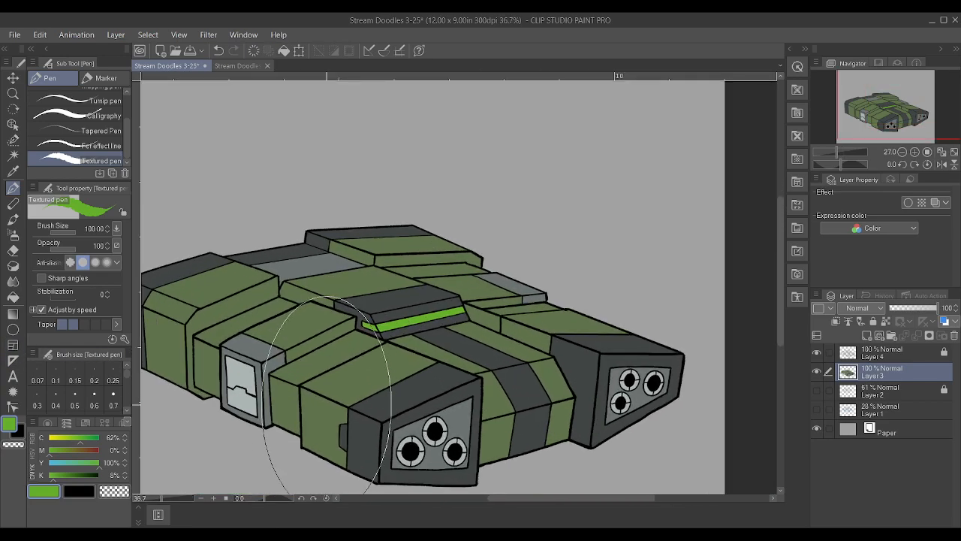
pyautogui.scroll(2, 317, 353)
pyautogui.press('i')
pyautogui.click(515, 156)
pyautogui.press('p')
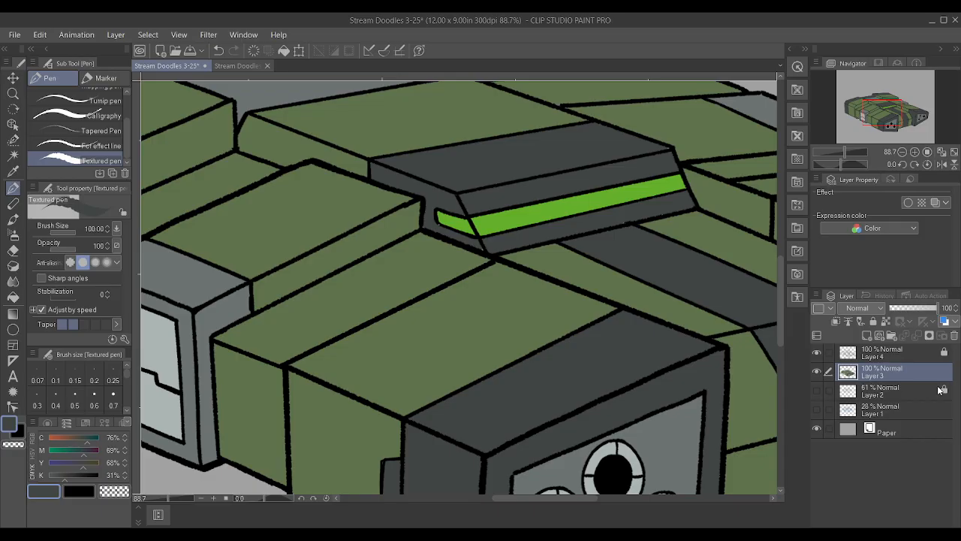
pyautogui.click(888, 356)
pyautogui.scroll(-3, 653, 271)
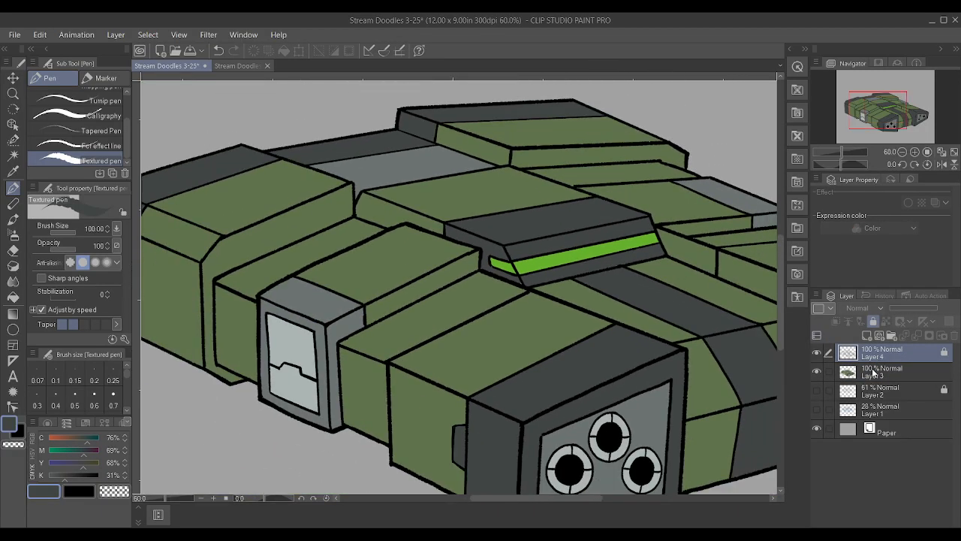
pyautogui.click(873, 371)
# Reduce the Textured pen to size 2.50 and touch up the colour around the raised block's lower edge and front corner
pyautogui.scroll(2, 680, 285)
pyautogui.press('Tab')
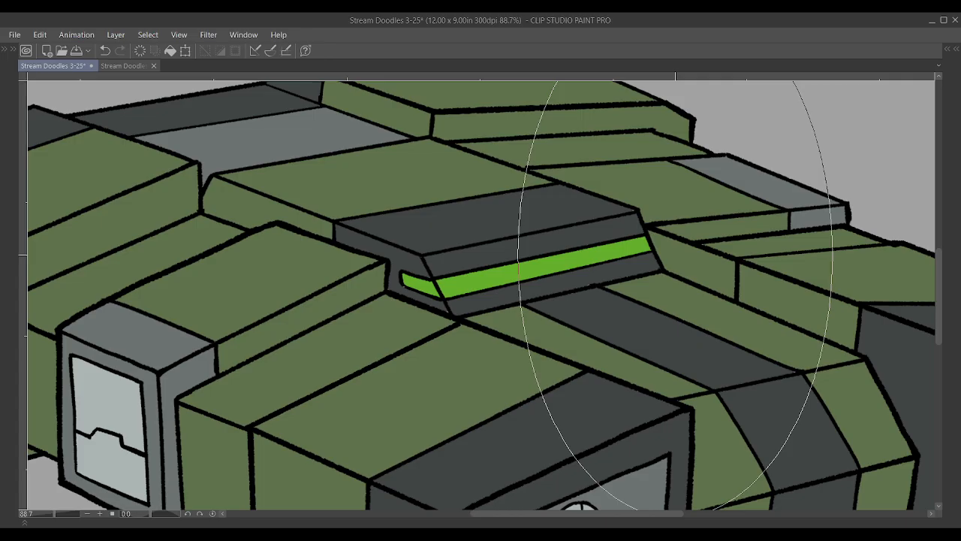
pyautogui.press('[')
pyautogui.press('[')
pyautogui.press('[')
pyautogui.press('[')
pyautogui.press('[')
pyautogui.press('[')
pyautogui.press('[')
pyautogui.press('[')
pyautogui.press('[')
pyautogui.press('[')
pyautogui.press('[')
pyautogui.press('[')
pyautogui.press('[')
pyautogui.press('[')
pyautogui.press('[')
pyautogui.press('[')
pyautogui.press('[')
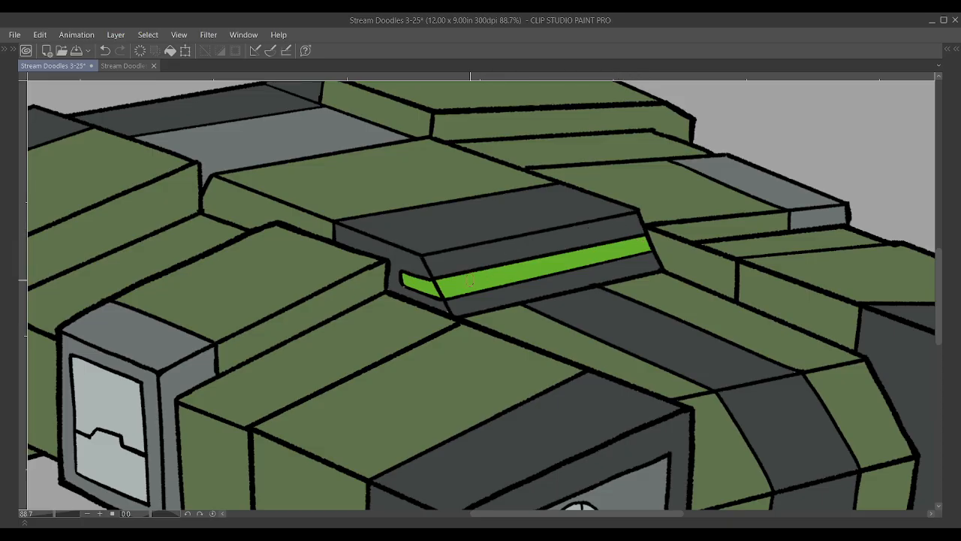
pyautogui.moveTo(443, 305); pyautogui.dragTo(469, 317)
pyautogui.moveTo(393, 277)
pyautogui.mouseDown()
pyautogui.moveTo(400, 290)
pyautogui.moveTo(379, 273)
pyautogui.mouseUp()
# Bring back the hidden palettes and save the document
pyautogui.scroll(-6, 484, 327)
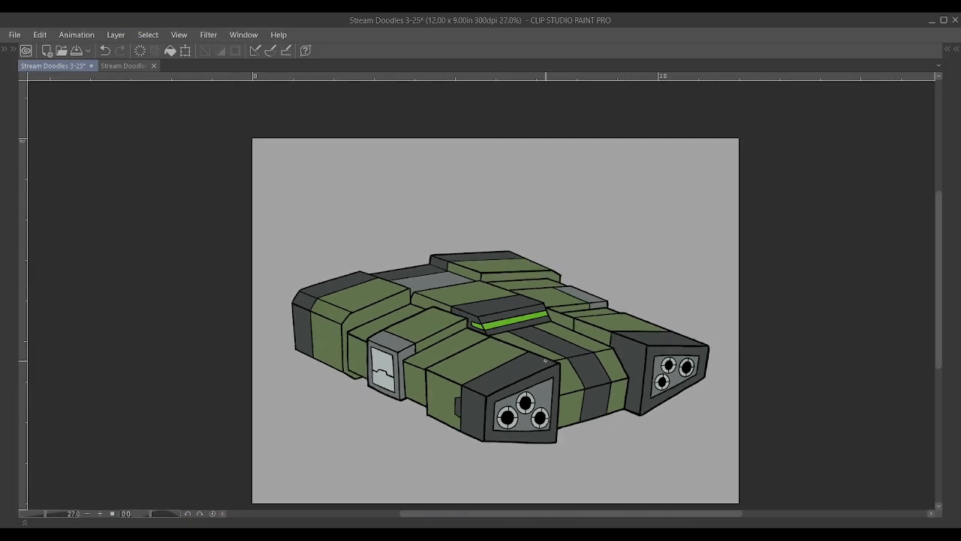
pyautogui.scroll(2, 542, 362)
pyautogui.press('Tab')
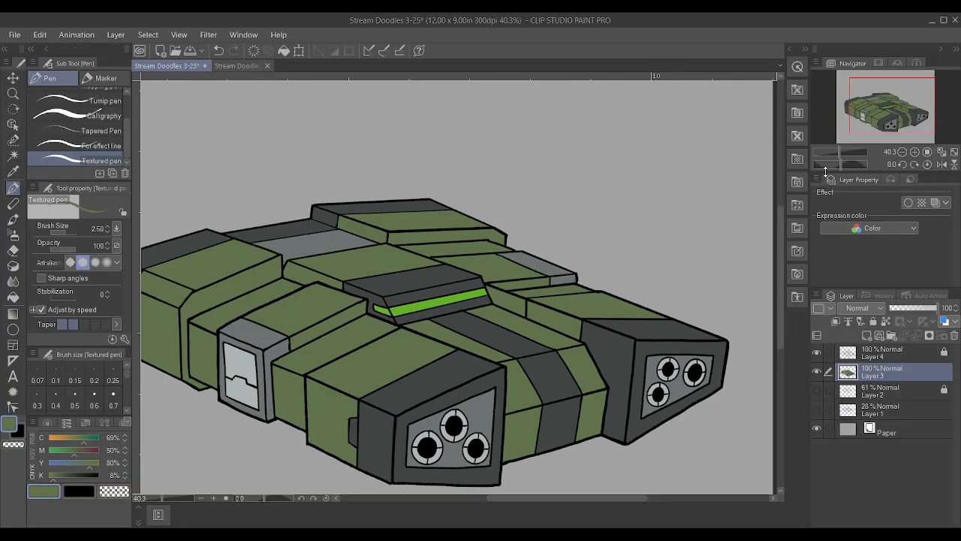
pyautogui.scroll(-3, 521, 349)
pyautogui.scroll(1, 489, 435)
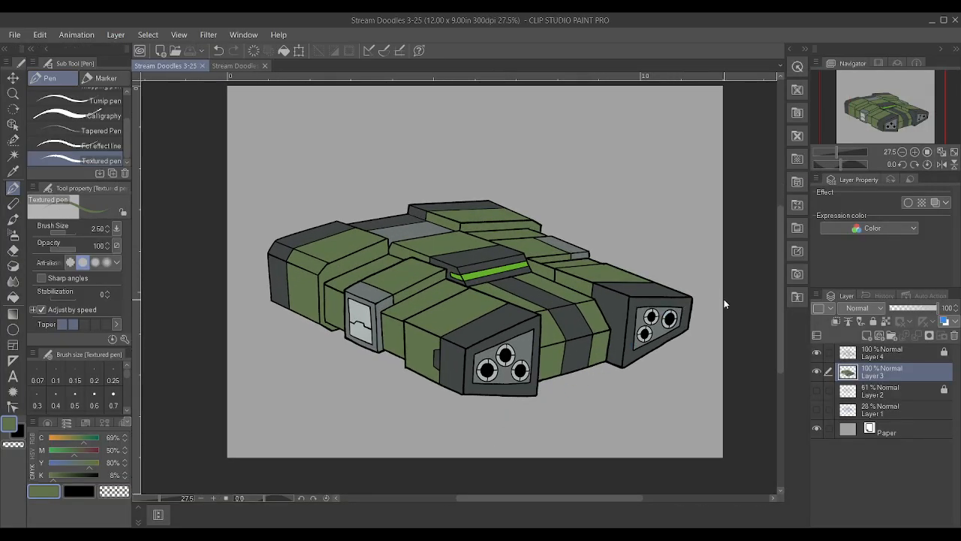
# Group Layer 4 and Layer 3 into a folder and unlock Layer 4
pyautogui.keyDown('ctrl'); pyautogui.click(911, 349); pyautogui.keyUp('ctrl')
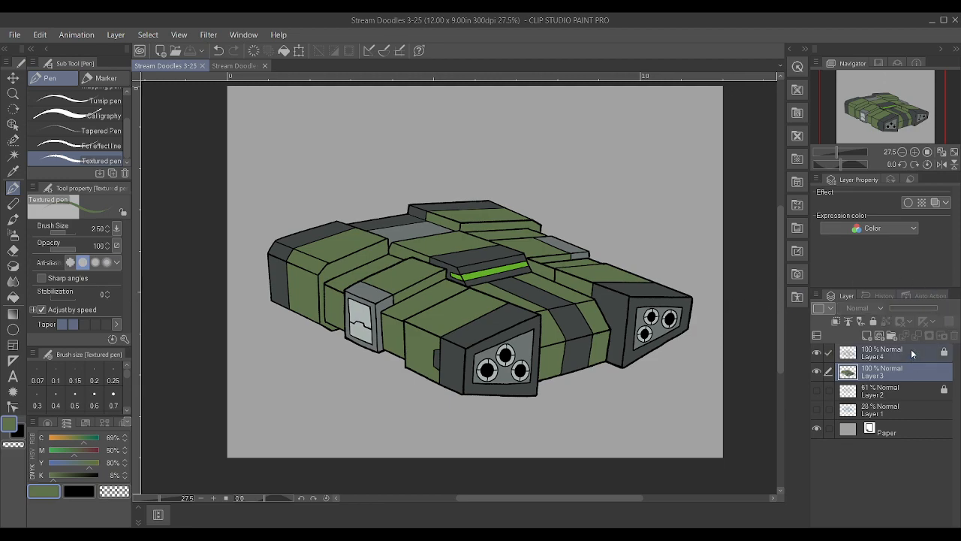
pyautogui.hotkey('ctrl', 'g')
pyautogui.click(923, 374)
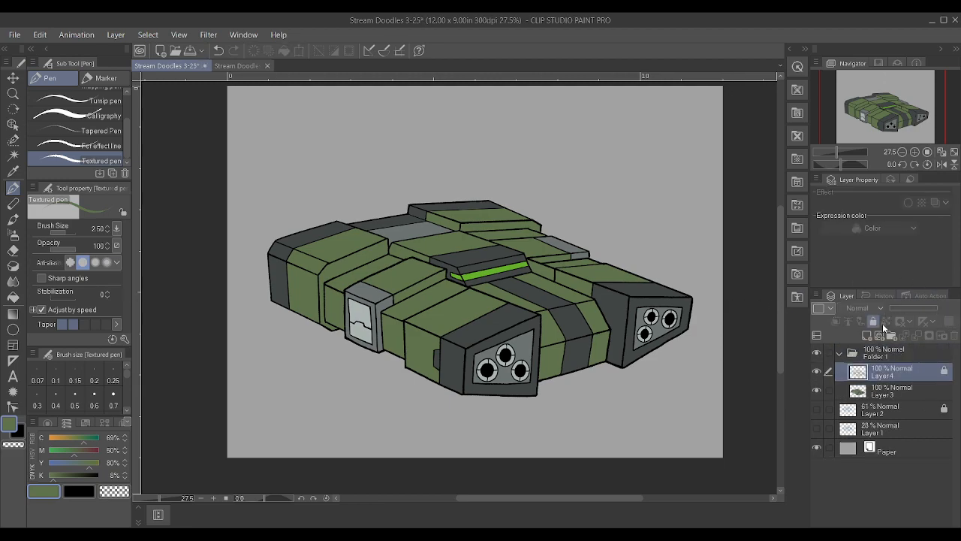
pyautogui.hotkey('ctrl', 't')
pyautogui.moveTo(700, 207); pyautogui.dragTo(693, 189)
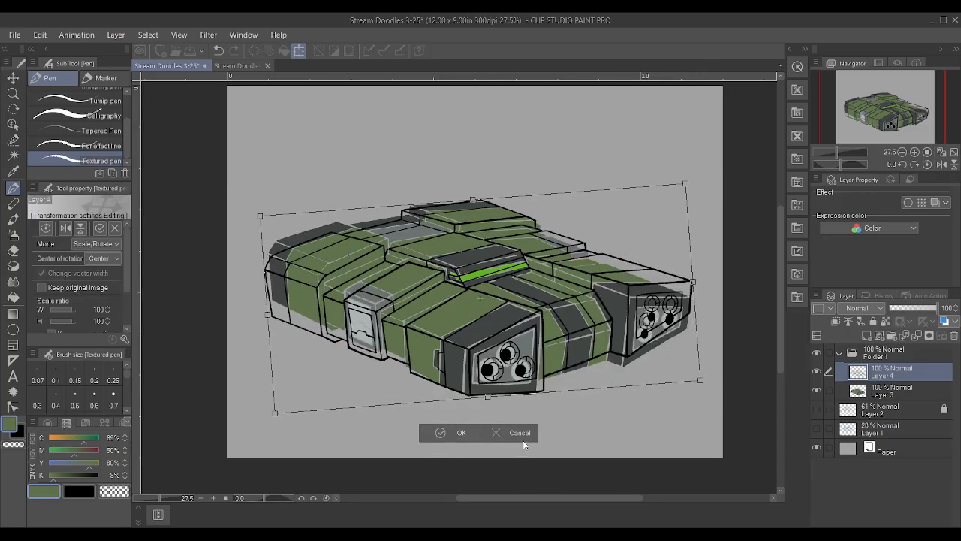
pyautogui.click(521, 434)
# Rotate the folder holding the ship's line art and colours slightly counter-clockwise
pyautogui.click(879, 353)
pyautogui.hotkey('ctrl', 't')
pyautogui.moveTo(701, 190); pyautogui.dragTo(682, 144)
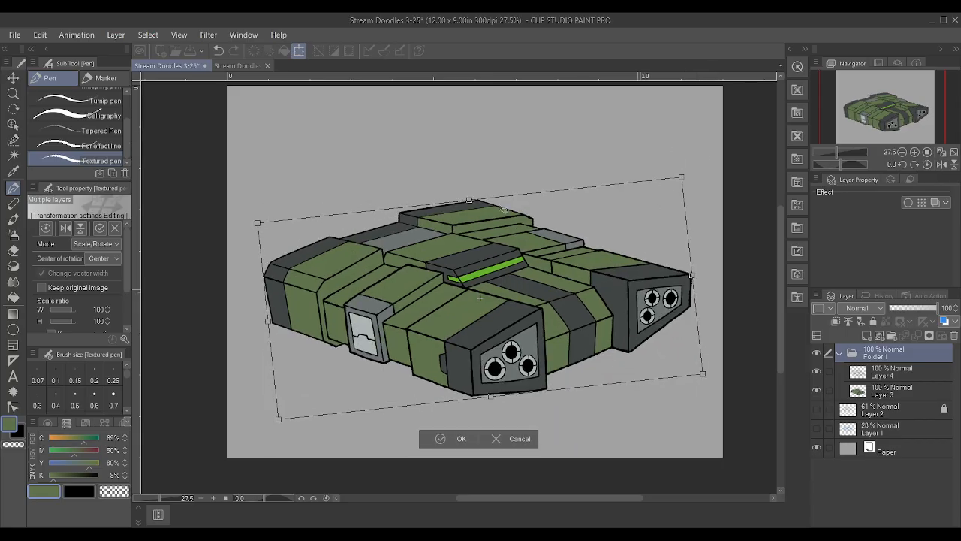
pyautogui.press('Escape')
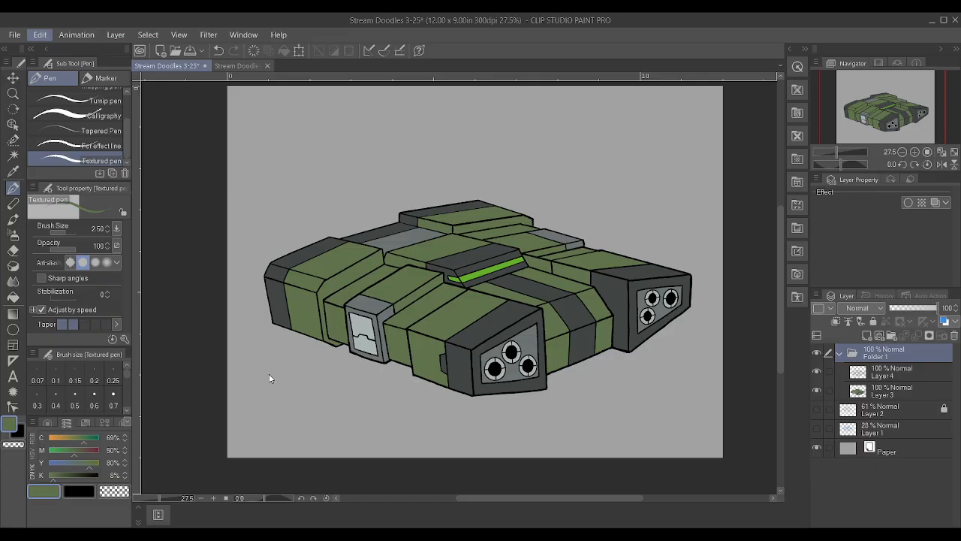
# Try a slight Perspective transform on the ship's folder by shifting its lower corner and upper edge
pyautogui.hotkey('ctrl', 't')
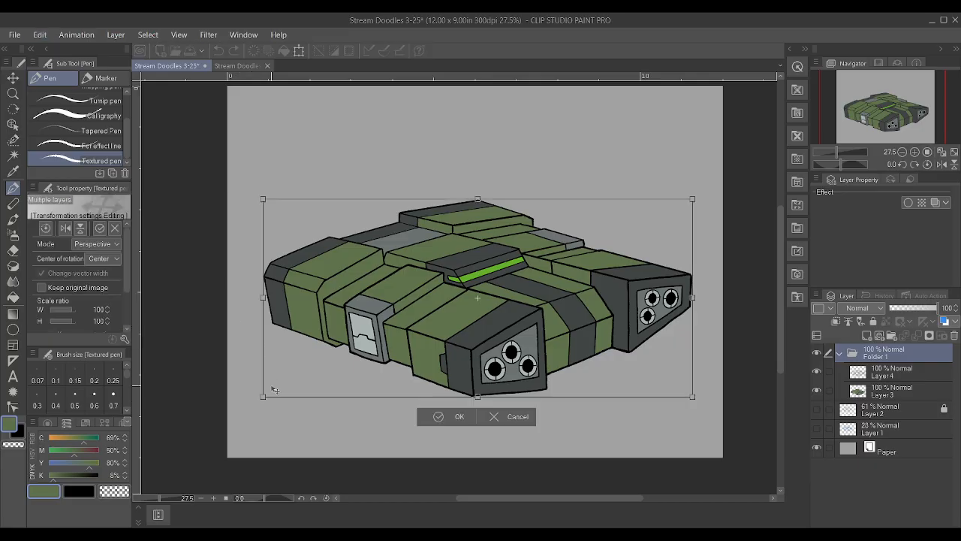
pyautogui.moveTo(262, 401); pyautogui.dragTo(269, 395)
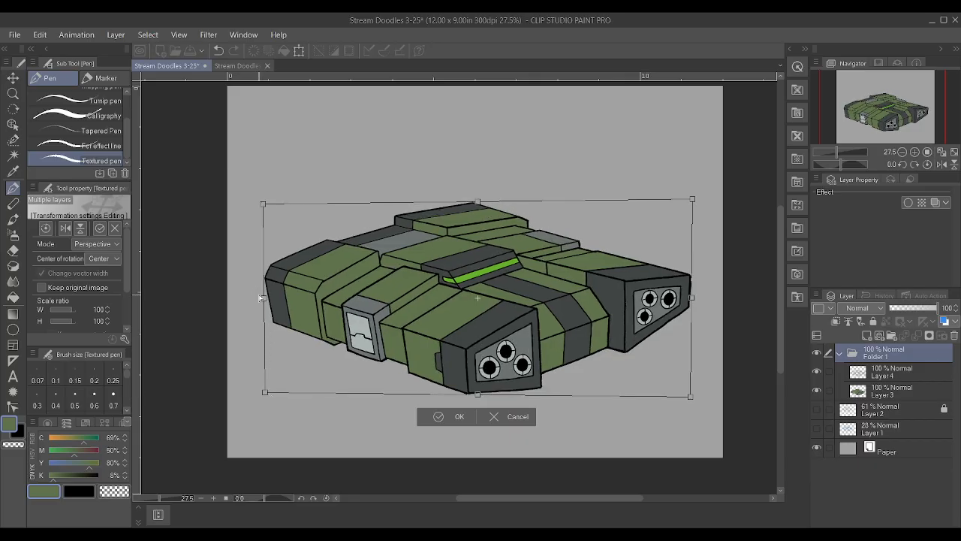
pyautogui.moveTo(478, 203); pyautogui.dragTo(482, 203)
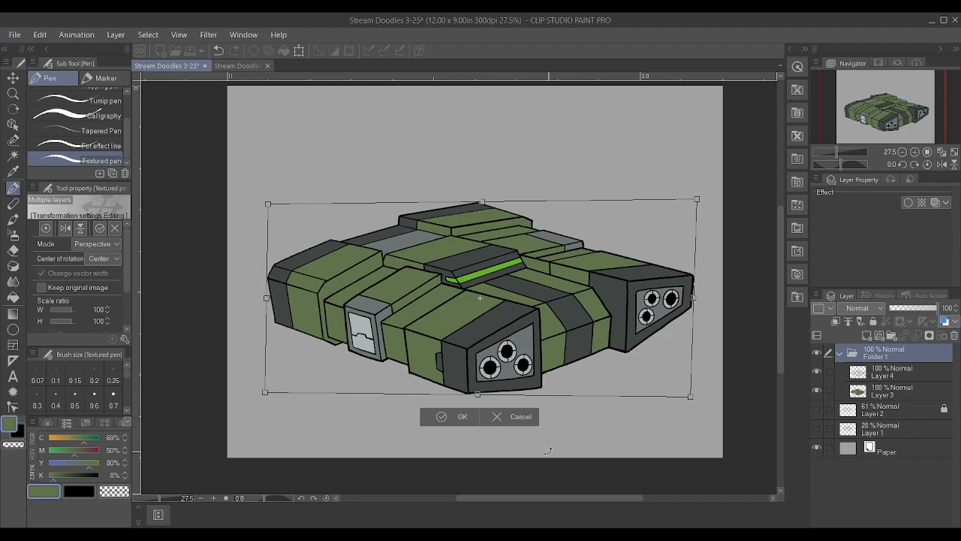
pyautogui.click(524, 416)
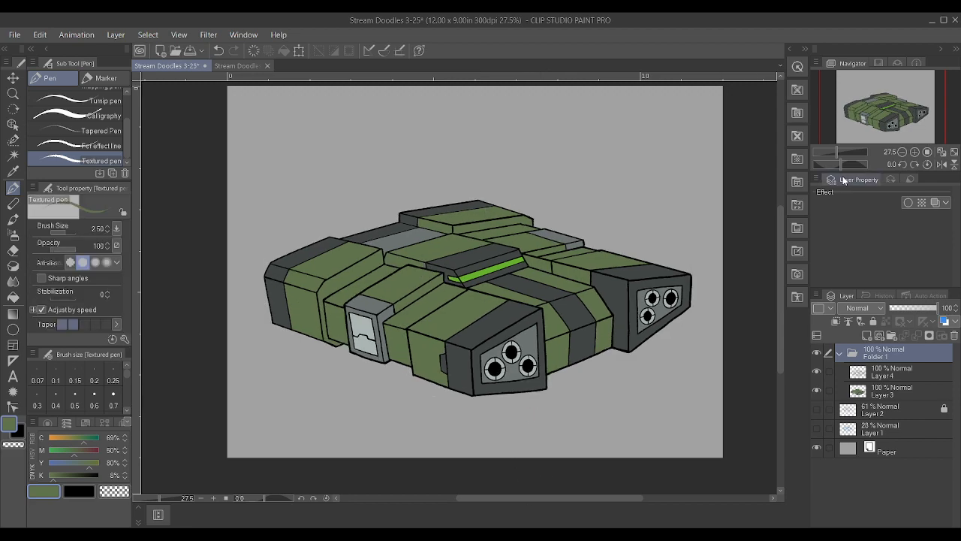
# Rotate the ship's folder slightly clockwise and move it down and to the right on the canvas
pyautogui.hotkey('ctrl', 'z')
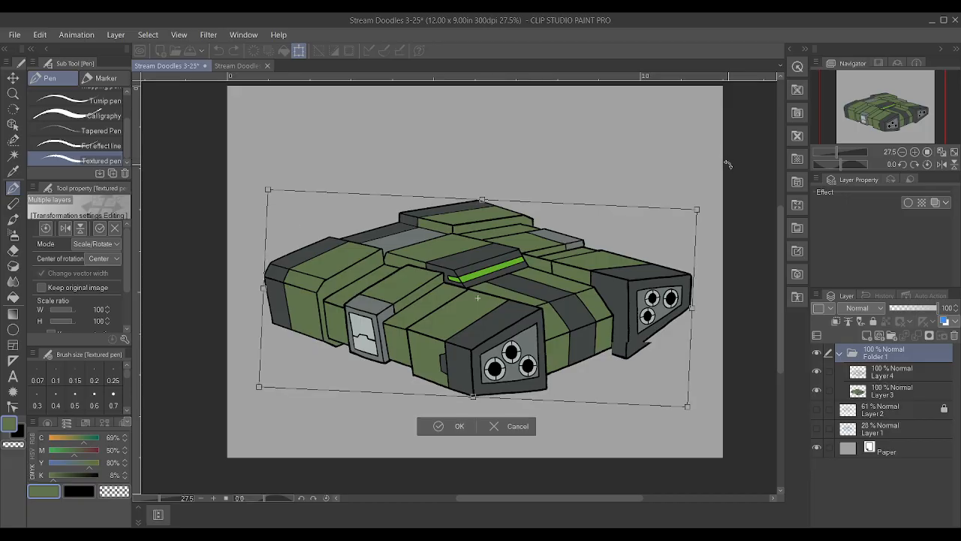
pyautogui.moveTo(628, 295); pyautogui.dragTo(669, 362)
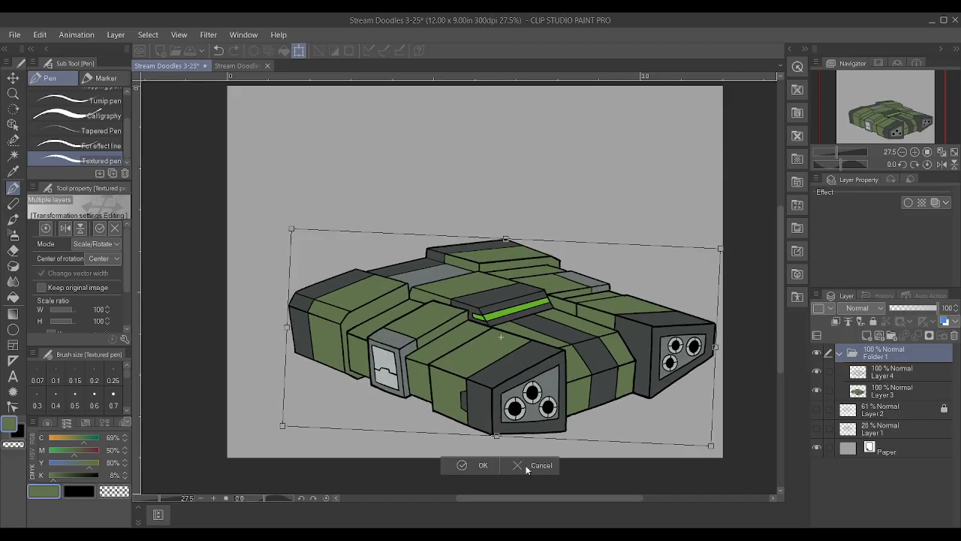
pyautogui.moveTo(531, 437); pyautogui.dragTo(525, 436)
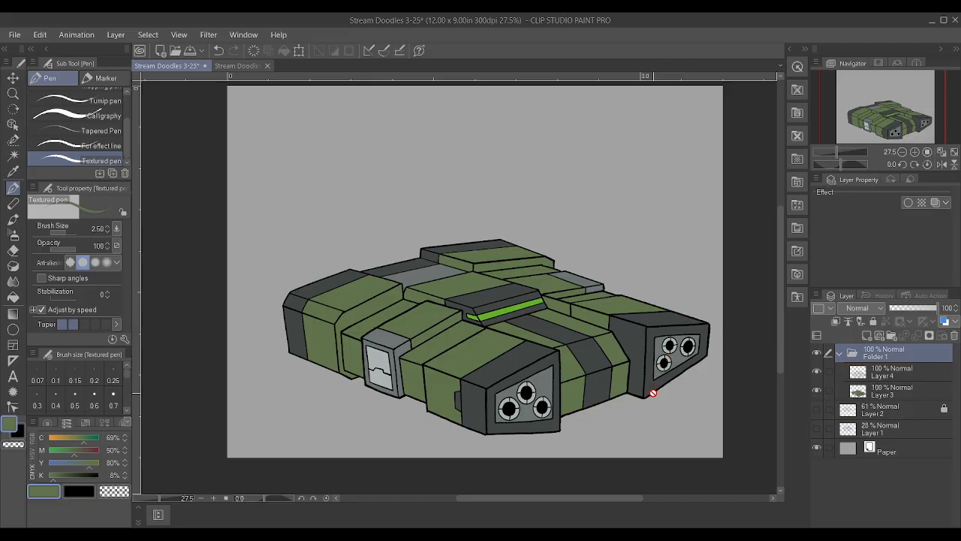
# Add a layer beneath the ship's folder and fill it with dark navy (C 69%, M 50%, Y 36%, K 75%)
pyautogui.scroll(1, 553, 426)
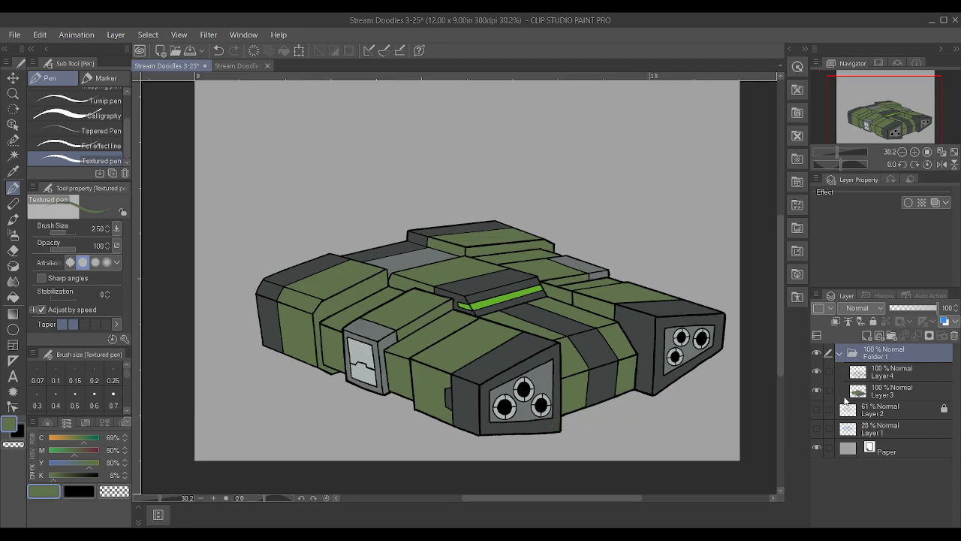
pyautogui.click(904, 408)
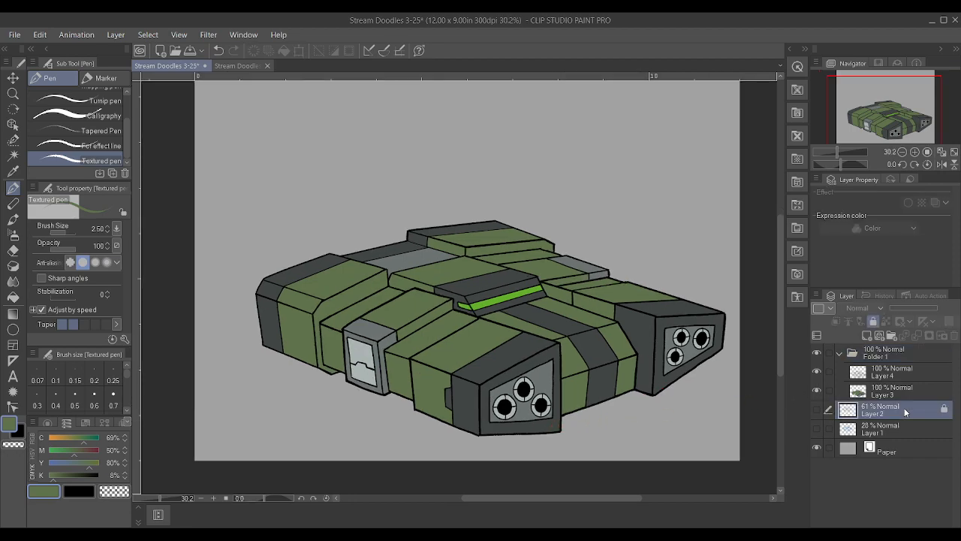
pyautogui.click(866, 335)
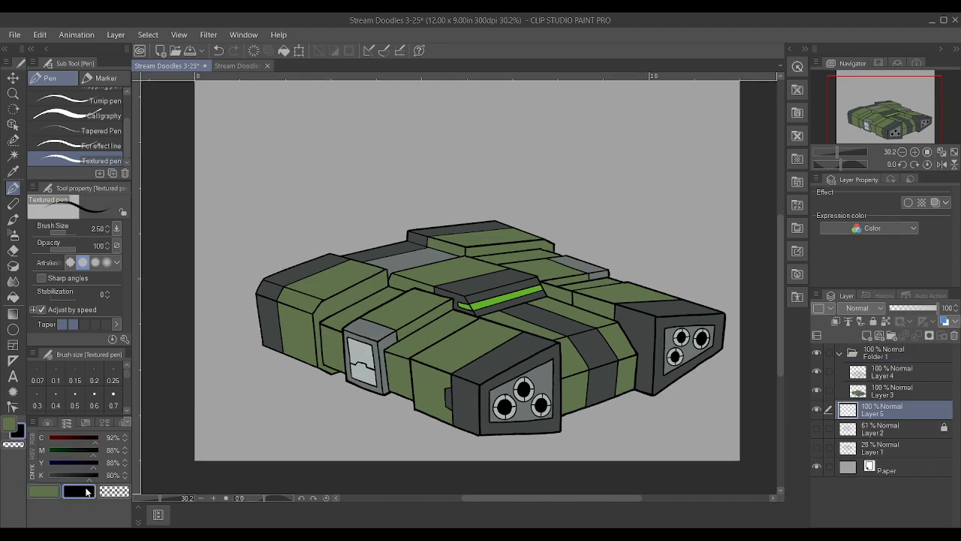
pyautogui.moveTo(58, 464)
pyautogui.mouseDown()
pyautogui.moveTo(48, 465)
pyautogui.moveTo(79, 478)
pyautogui.moveTo(67, 460)
pyautogui.mouseUp()
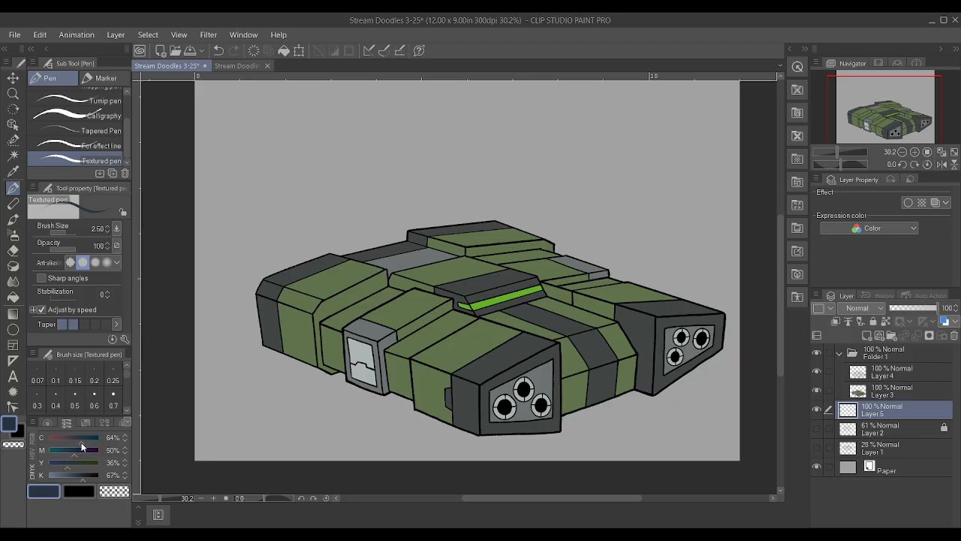
pyautogui.moveTo(81, 476); pyautogui.dragTo(86, 478)
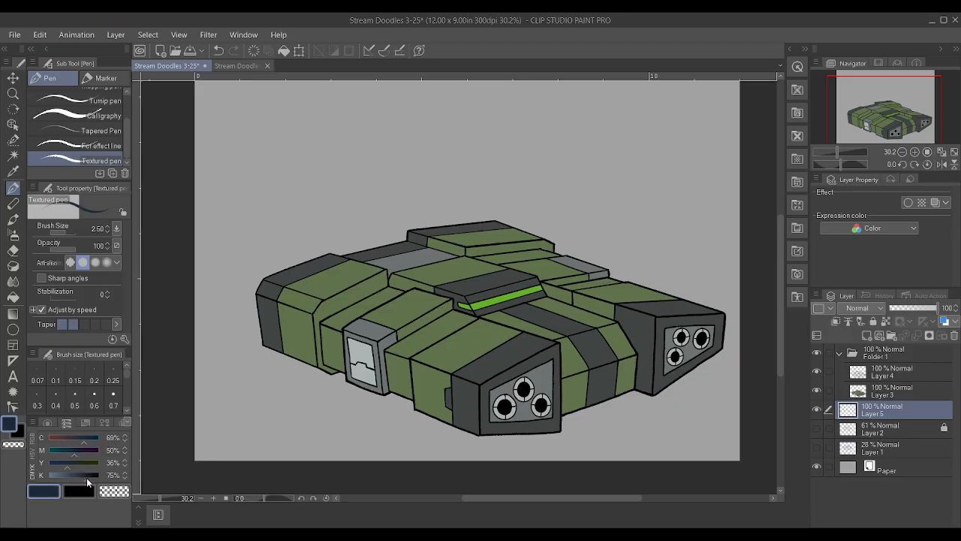
pyautogui.click(12, 297)
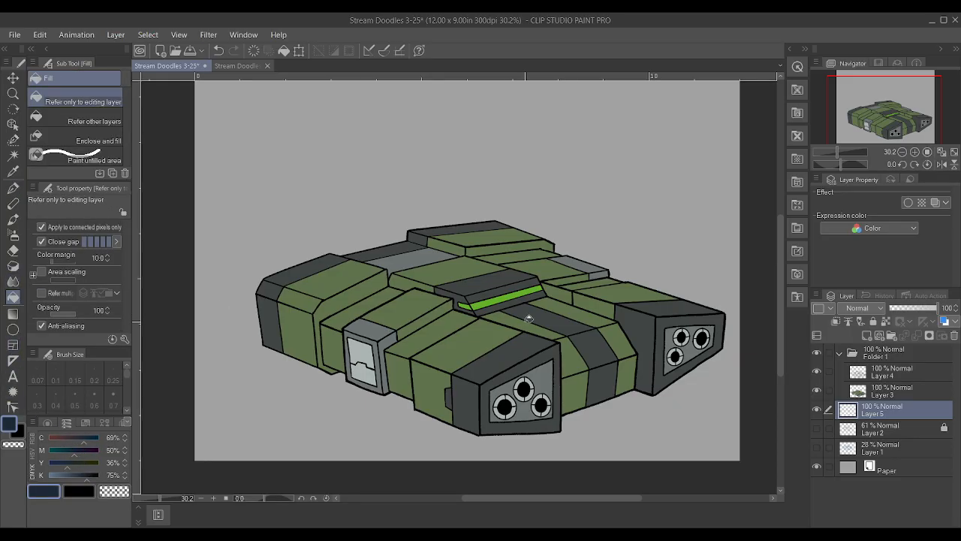
pyautogui.click(647, 167)
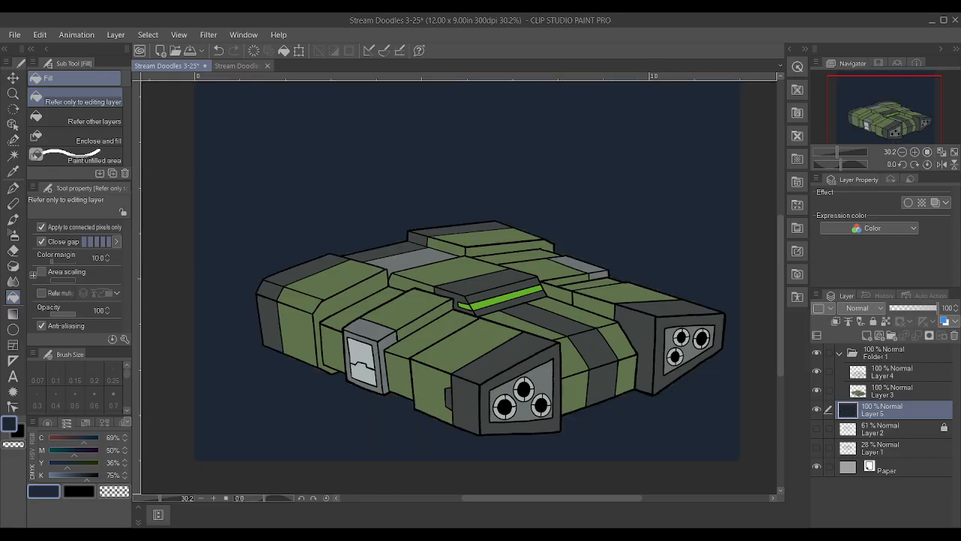
# Move the ship's folder slightly up and to the left, and add a new layer at the top inside it
pyautogui.click(15, 78)
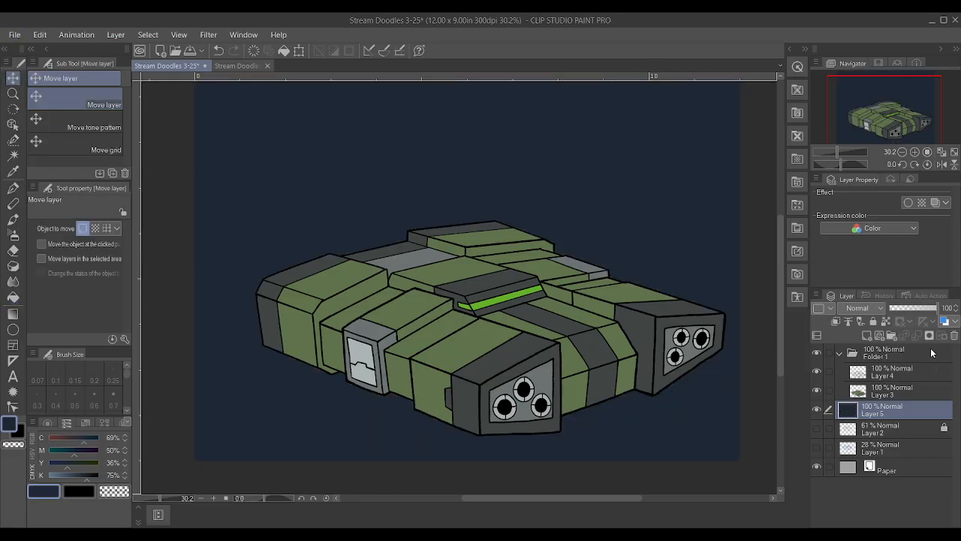
pyautogui.click(932, 352)
pyautogui.moveTo(544, 361); pyautogui.dragTo(534, 345)
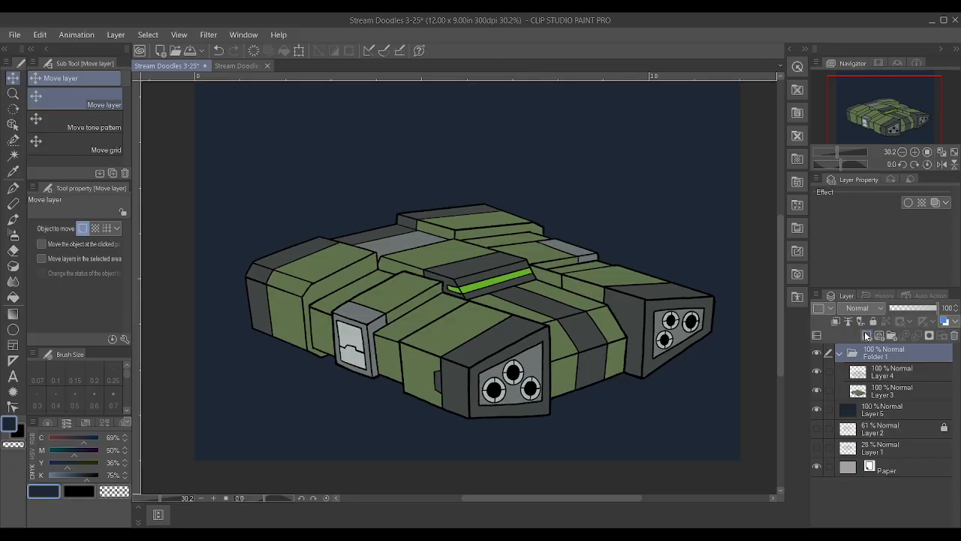
pyautogui.click(863, 334)
# Examine the ship's shape and placement against the navy background, up close and as a whole
pyautogui.scroll(1, 307, 407)
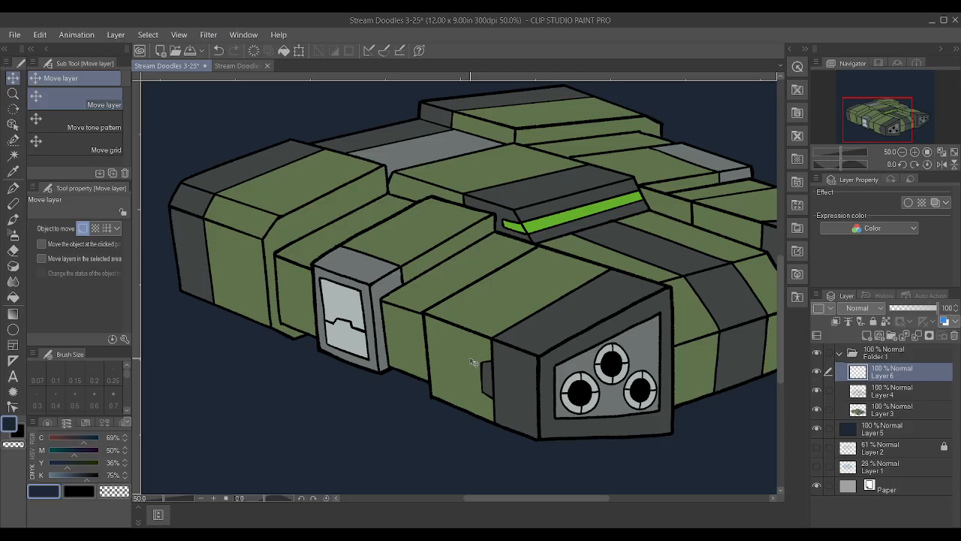
pyautogui.scroll(-2, 471, 362)
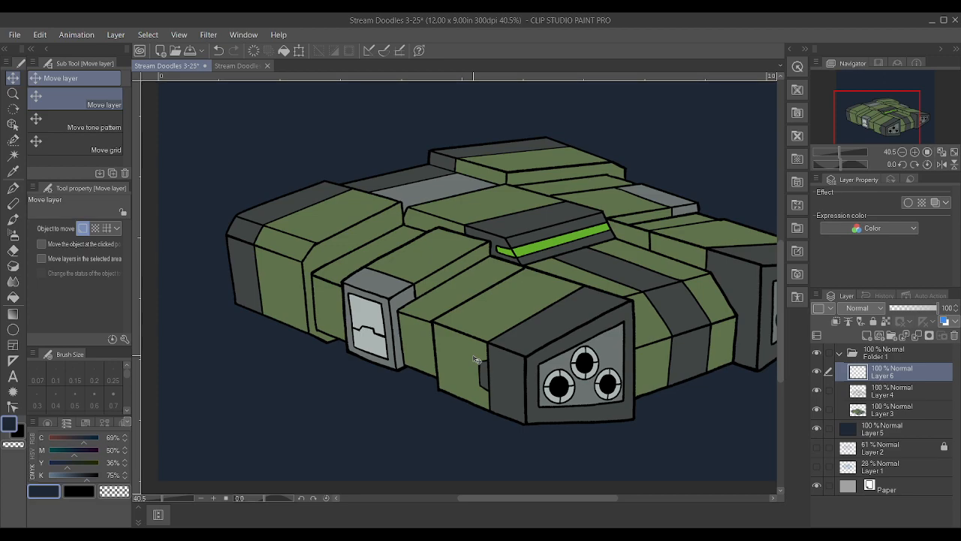
pyautogui.scroll(-2, 475, 359)
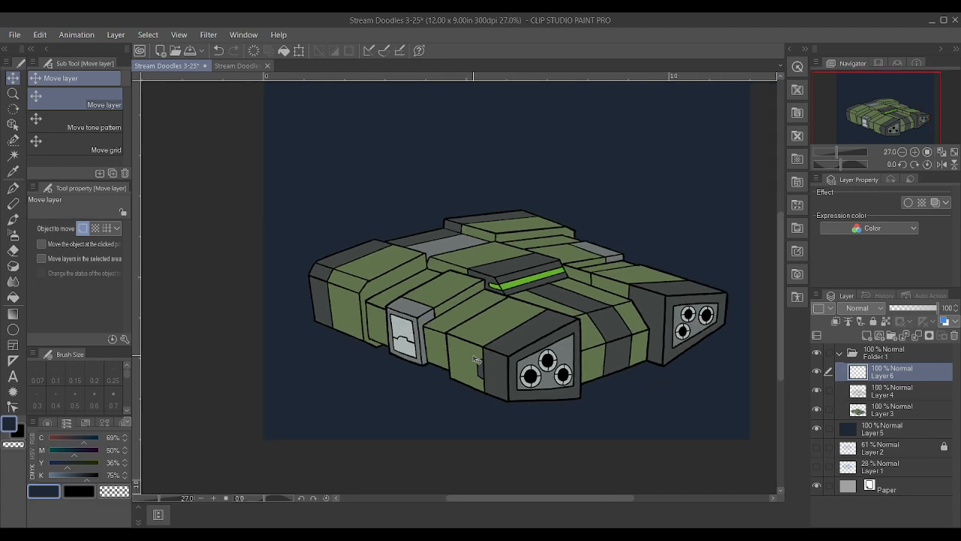
pyautogui.scroll(1, 475, 360)
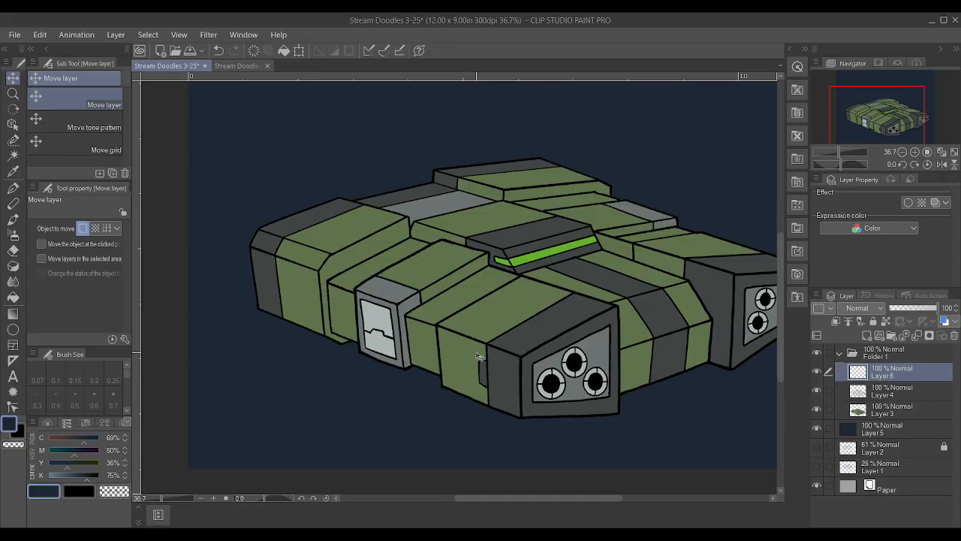
pyautogui.scroll(-2, 478, 357)
pyautogui.scroll(2, 691, 345)
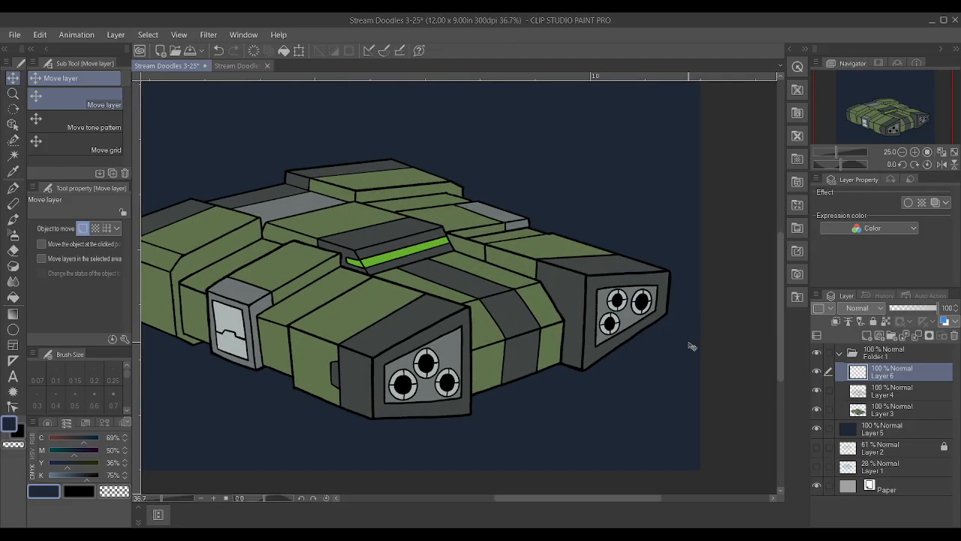
pyautogui.scroll(-1, 691, 345)
pyautogui.scroll(1, 691, 345)
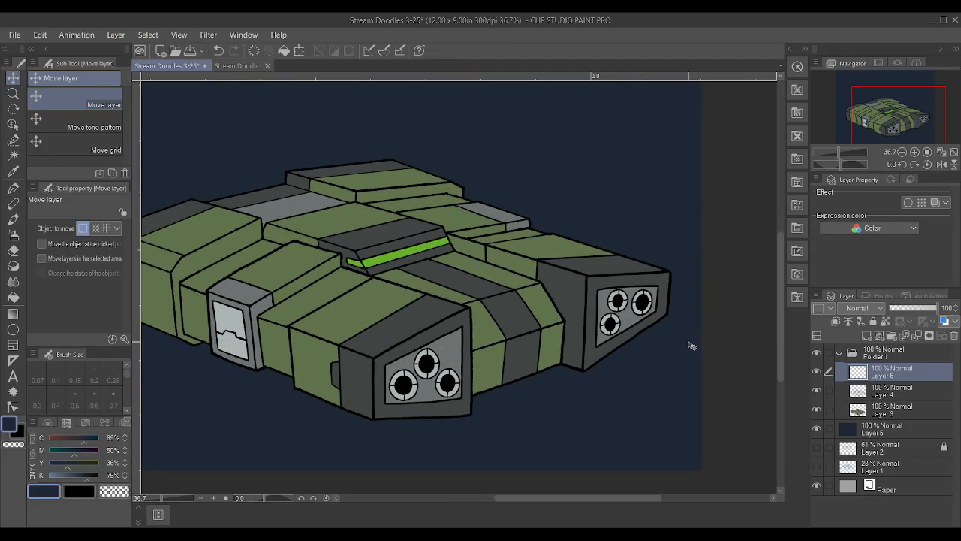
pyautogui.scroll(-1, 691, 345)
pyautogui.scroll(2, 442, 321)
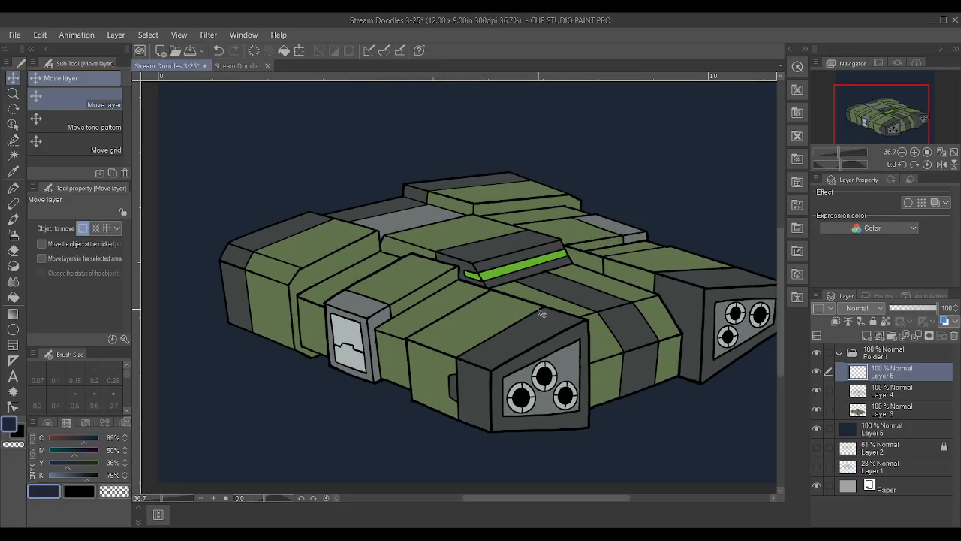
# Rotate the ship's folder slightly clockwise and nudge it down and to the right
pyautogui.click(917, 354)
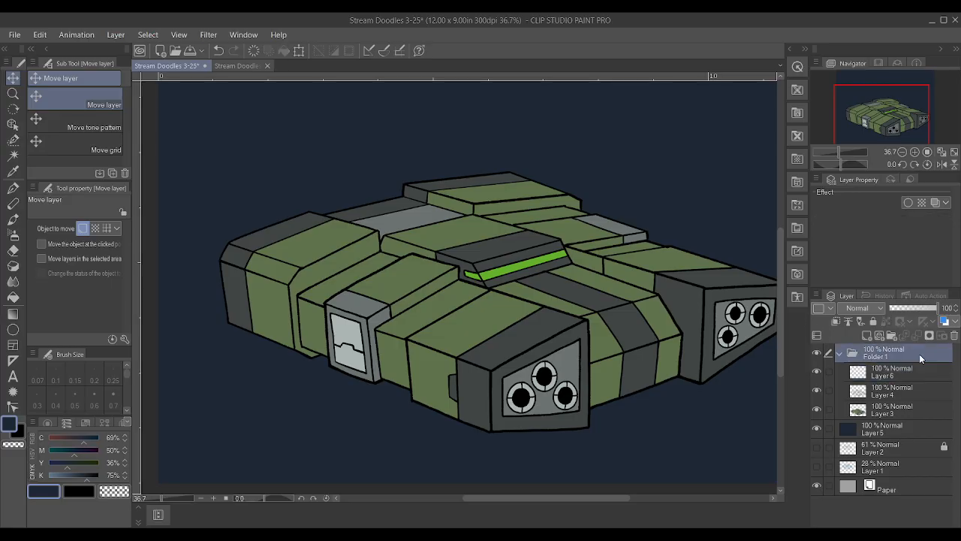
pyautogui.hotkey('ctrl', 't')
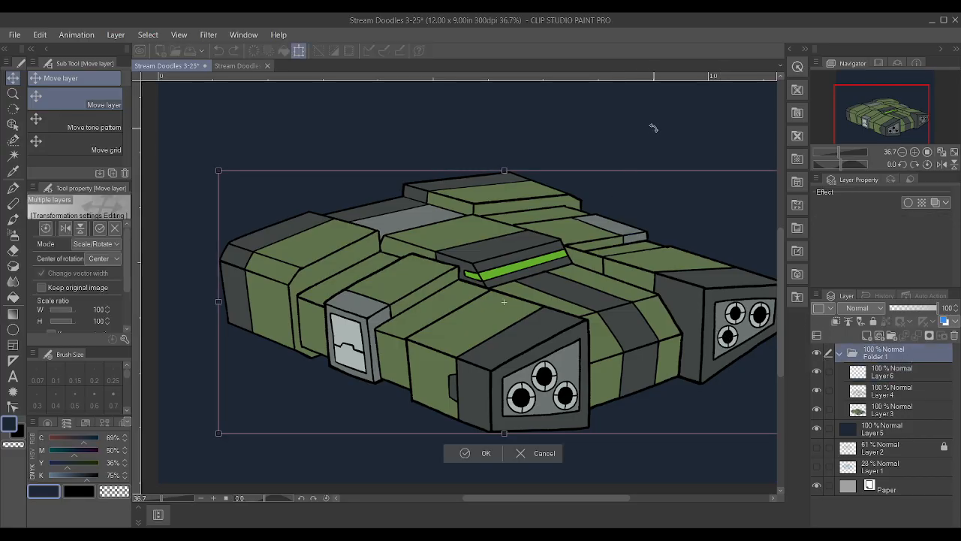
pyautogui.moveTo(184, 159); pyautogui.dragTo(197, 154)
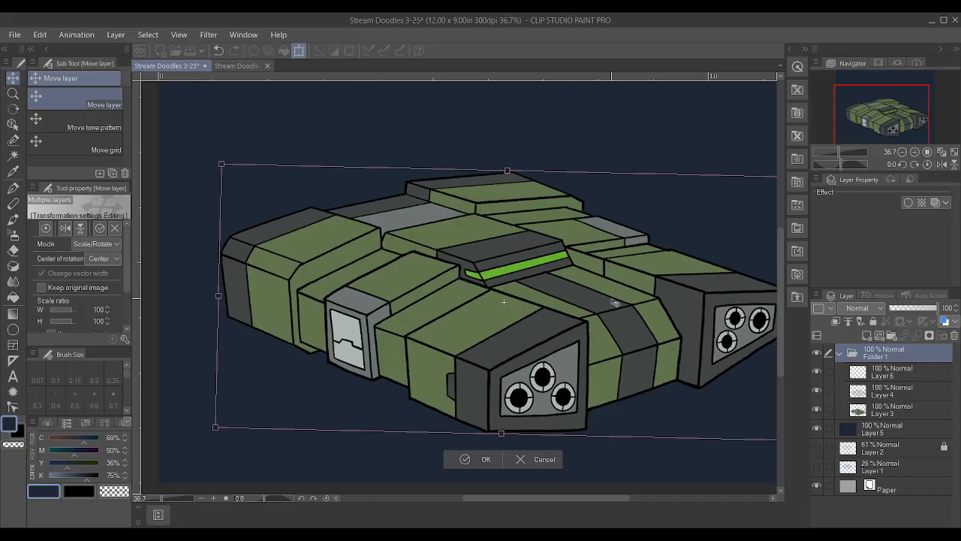
pyautogui.scroll(-2, 622, 312)
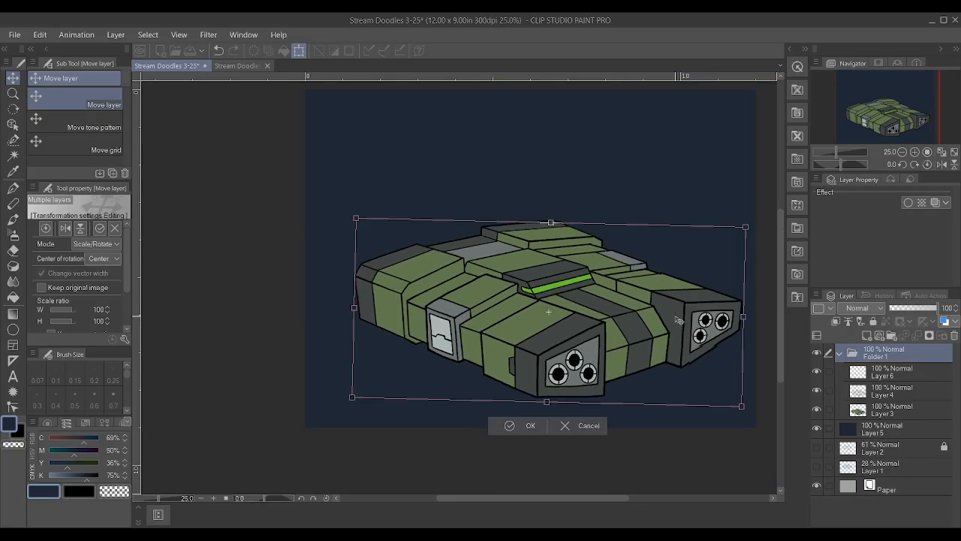
pyautogui.moveTo(679, 320); pyautogui.dragTo(680, 322)
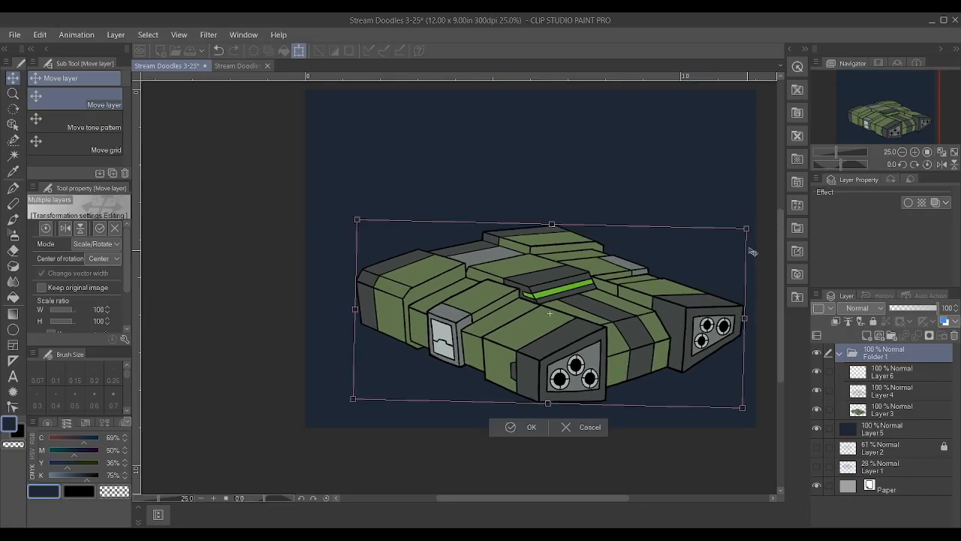
pyautogui.moveTo(761, 233); pyautogui.dragTo(759, 239)
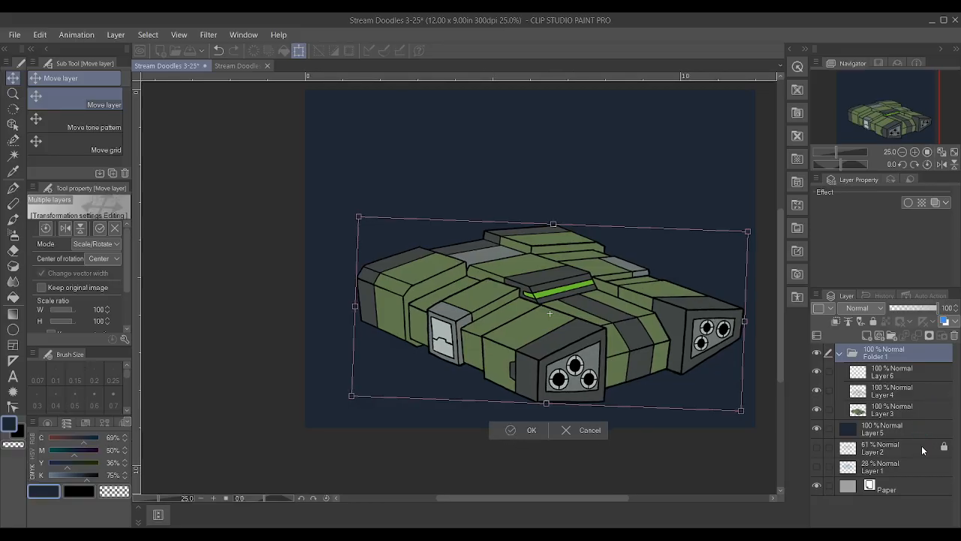
pyautogui.press('Return')
# Add a new layer directly above the navy background layer and collapse the ship's folder
pyautogui.click(901, 436)
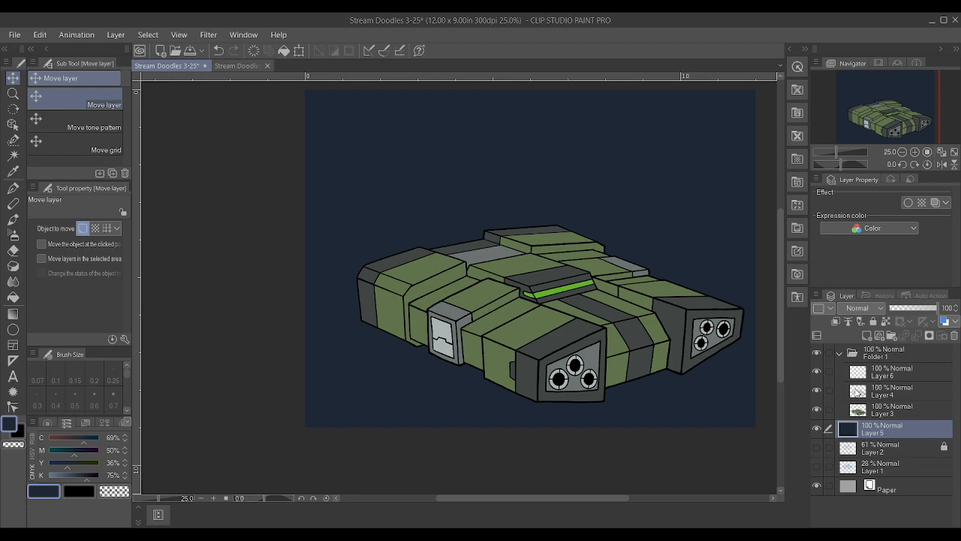
pyautogui.click(865, 335)
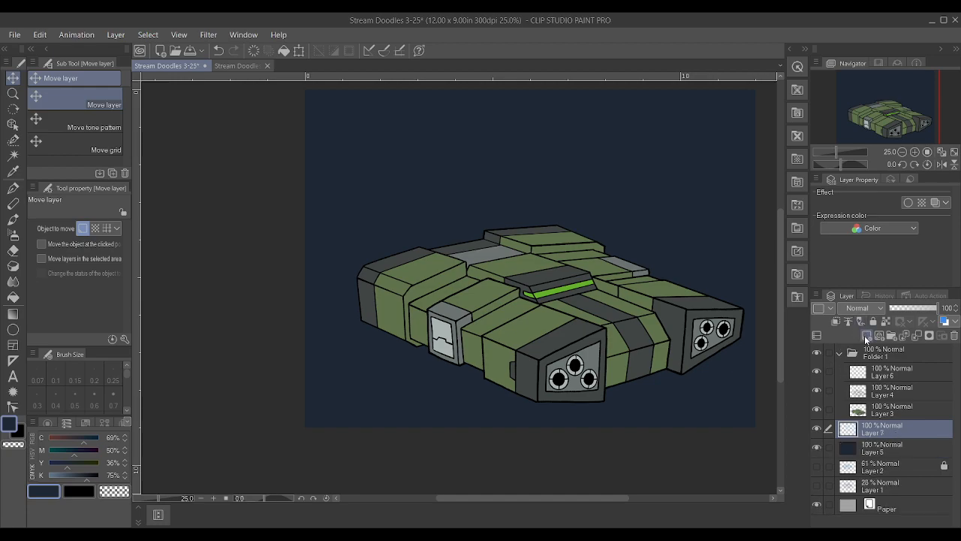
pyautogui.click(839, 352)
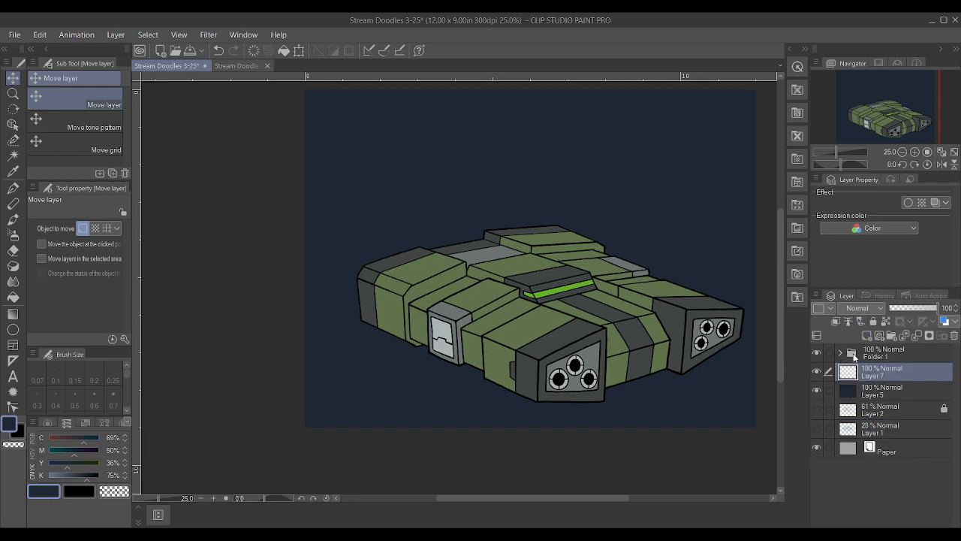
# Prepare the Soft airbrush at size 25 with a bright blue of C 68% and M, Y and K at 0%
pyautogui.scroll(2, 701, 273)
pyautogui.moveTo(87, 479); pyautogui.dragTo(34, 459)
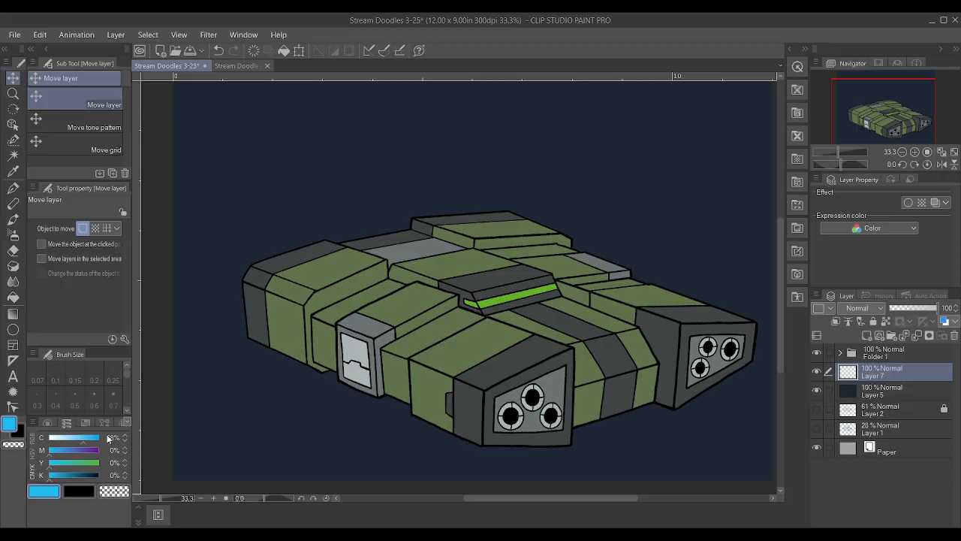
pyautogui.press('b')
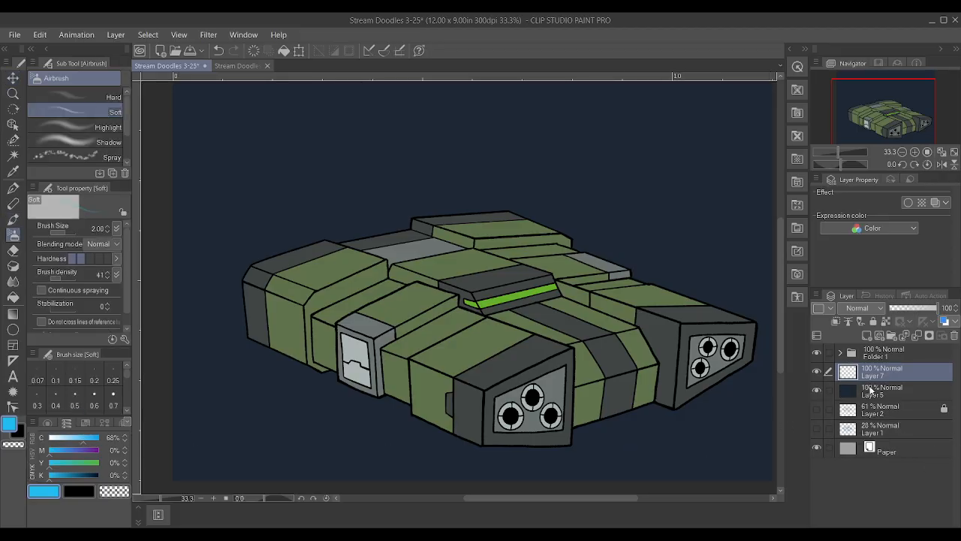
pyautogui.scroll(-1, 251, 256)
pyautogui.press(']')
pyautogui.press(']')
pyautogui.press(']')
pyautogui.press(']')
pyautogui.press(']')
pyautogui.press(']')
pyautogui.press(']')
pyautogui.press(']')
pyautogui.press(']')
pyautogui.press(']')
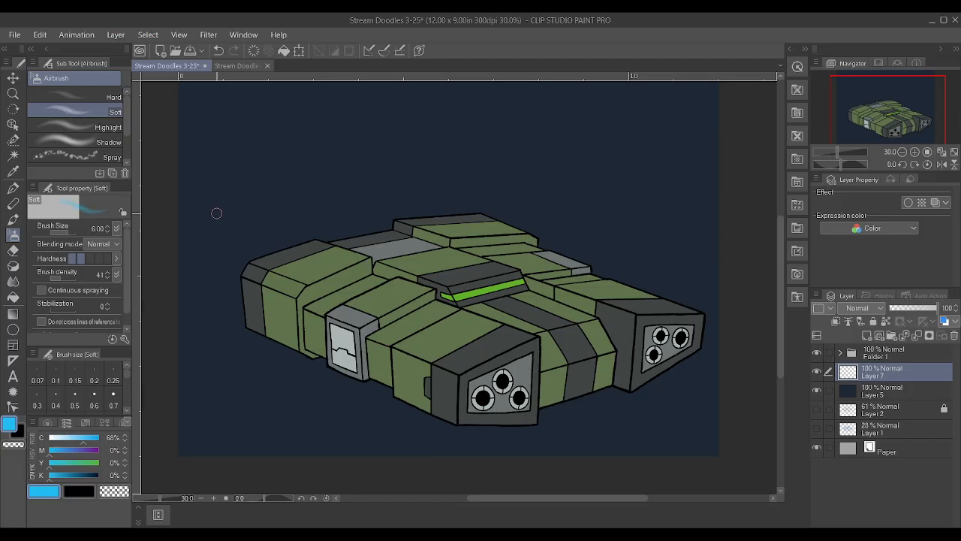
pyautogui.press(']')
# Try airbrushing a blue glow trailing up and away from behind the ship's far left corner
pyautogui.moveTo(291, 276); pyautogui.dragTo(231, 225)
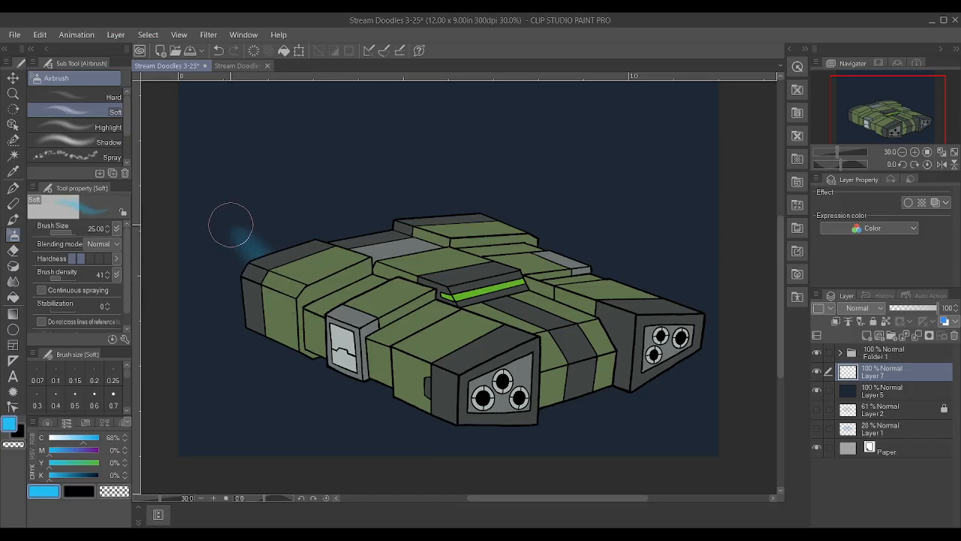
pyautogui.moveTo(294, 279); pyautogui.dragTo(199, 211)
pyautogui.moveTo(263, 251)
pyautogui.mouseDown()
pyautogui.moveTo(196, 214)
pyautogui.moveTo(275, 248)
pyautogui.moveTo(228, 233)
pyautogui.mouseUp()
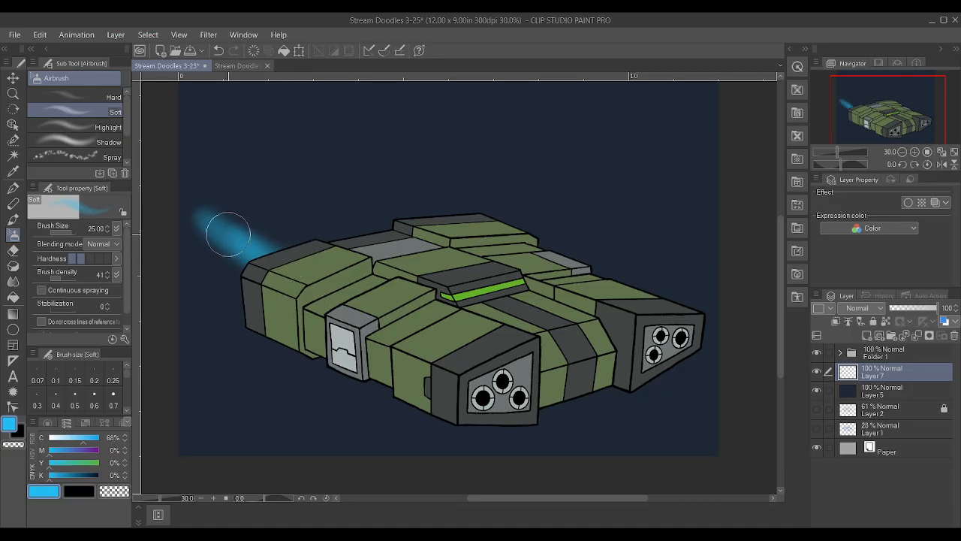
pyautogui.keyDown('alt'); pyautogui.click(249, 260); pyautogui.keyUp('alt')
pyautogui.scroll(1, 220, 245)
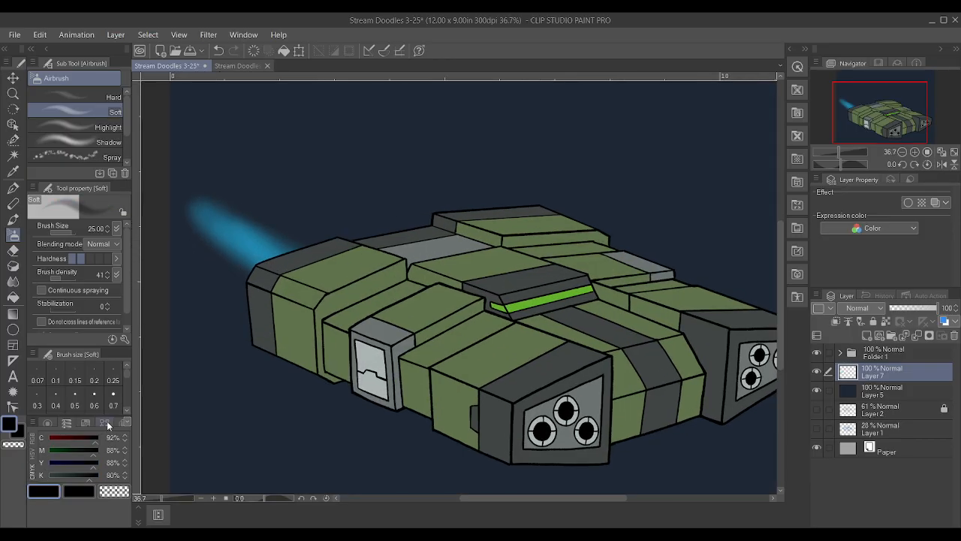
pyautogui.hotkey('ctrl', 'z')
pyautogui.hotkey('ctrl', 'z')
pyautogui.hotkey('ctrl', 'z')
# Set the drawing colour to a stronger blue with C 100% and M, Y and K at 0%
pyautogui.moveTo(53, 477); pyautogui.dragTo(15, 453)
pyautogui.moveTo(93, 443); pyautogui.dragTo(103, 441)
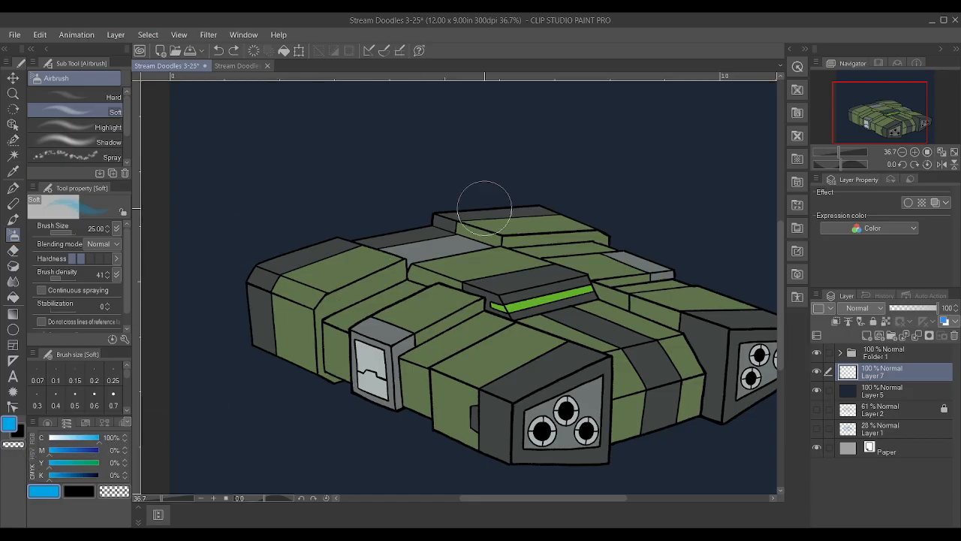
# Try airbrushing soft blue glow streaks behind the ship's two far engine blocks, then undo them
pyautogui.scroll(1, 544, 180)
pyautogui.moveTo(469, 222); pyautogui.dragTo(255, 145)
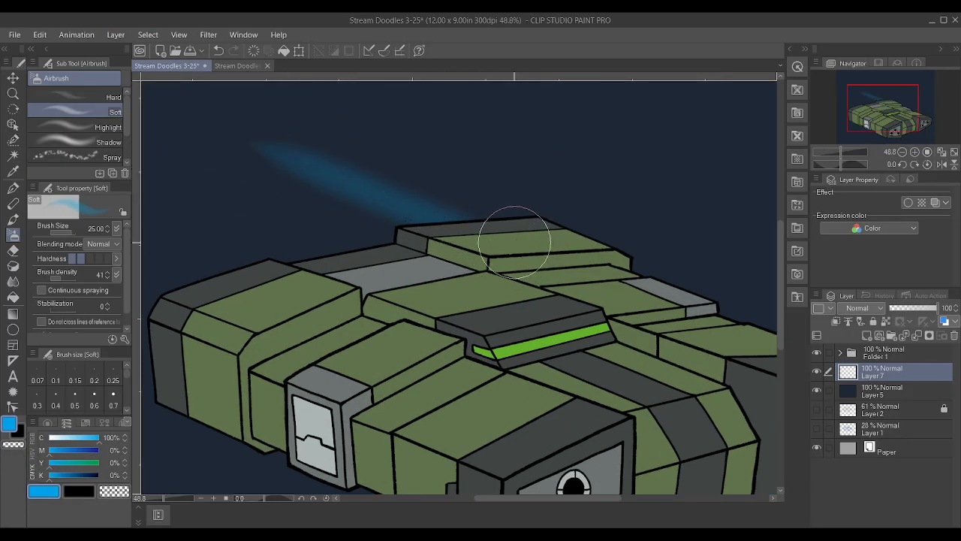
pyautogui.moveTo(510, 226); pyautogui.dragTo(307, 160)
pyautogui.scroll(-1, 236, 221)
pyautogui.moveTo(310, 288); pyautogui.dragTo(161, 330)
pyautogui.scroll(-1, 316, 212)
pyautogui.hotkey('ctrl', 'z')
pyautogui.hotkey('ctrl', 'z')
pyautogui.hotkey('ctrl', 'z')
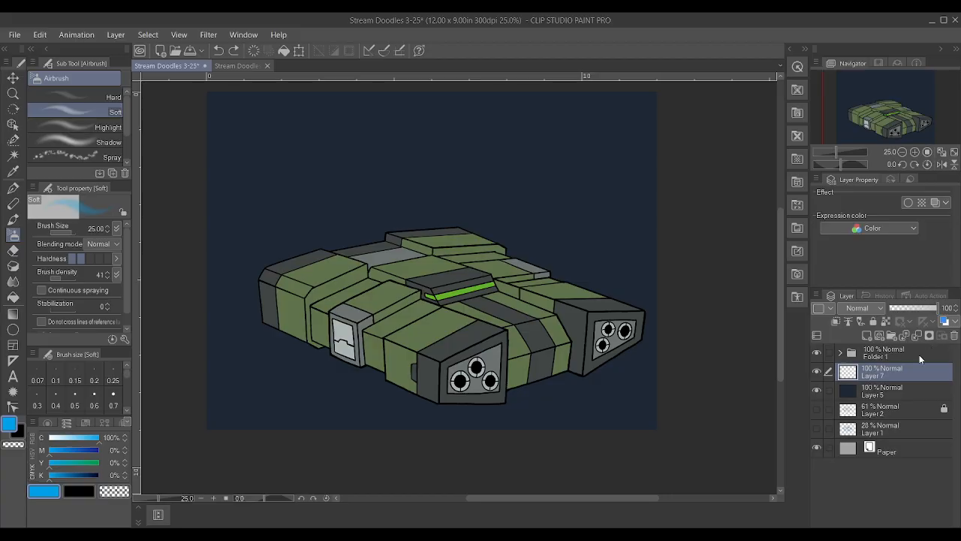
# Scale the ship's folder and glow layer together to 91%, rotate them slightly clockwise, and shift the ship down and to the right
pyautogui.keyDown('ctrl'); pyautogui.click(919, 354); pyautogui.keyUp('ctrl')
pyautogui.hotkey('ctrl', 't')
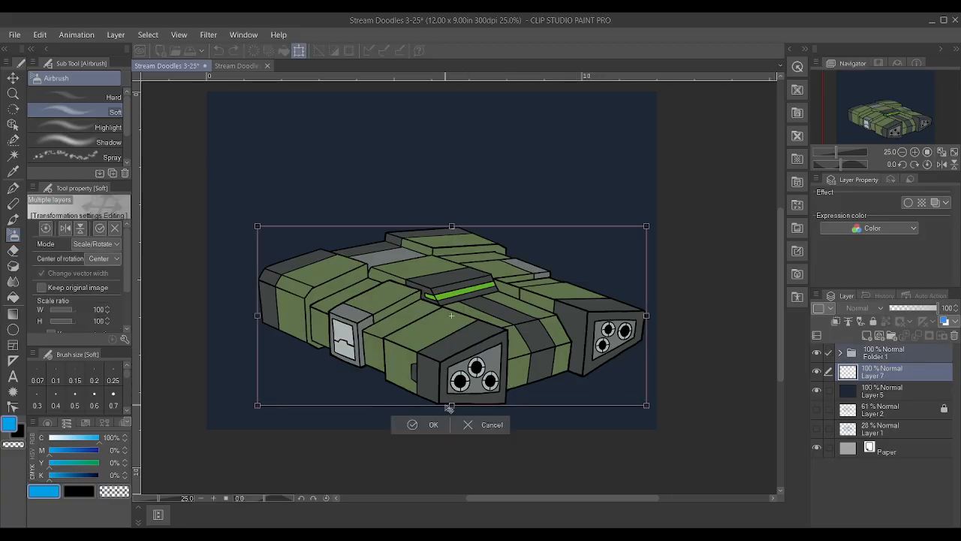
pyautogui.moveTo(451, 405); pyautogui.dragTo(451, 389)
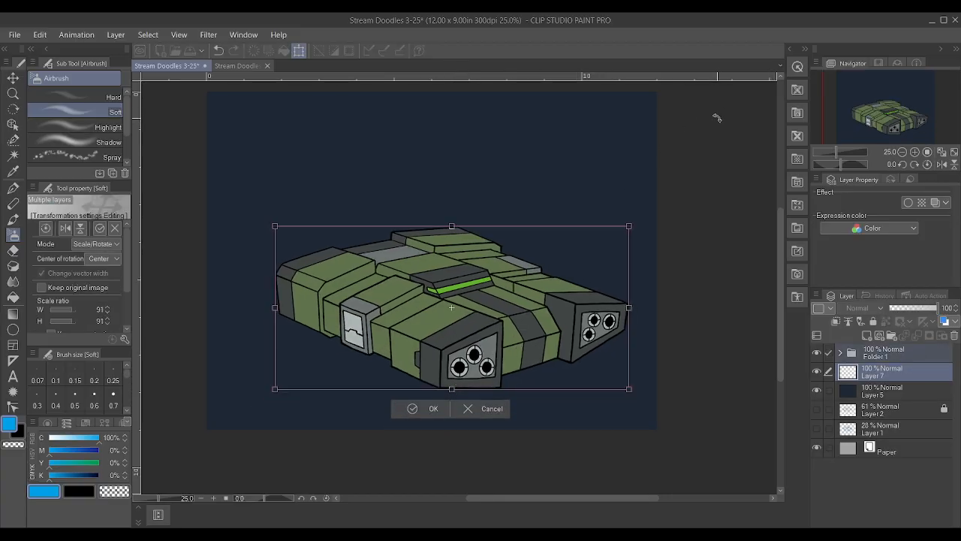
pyautogui.moveTo(713, 132); pyautogui.dragTo(732, 165)
pyautogui.moveTo(569, 298); pyautogui.dragTo(589, 328)
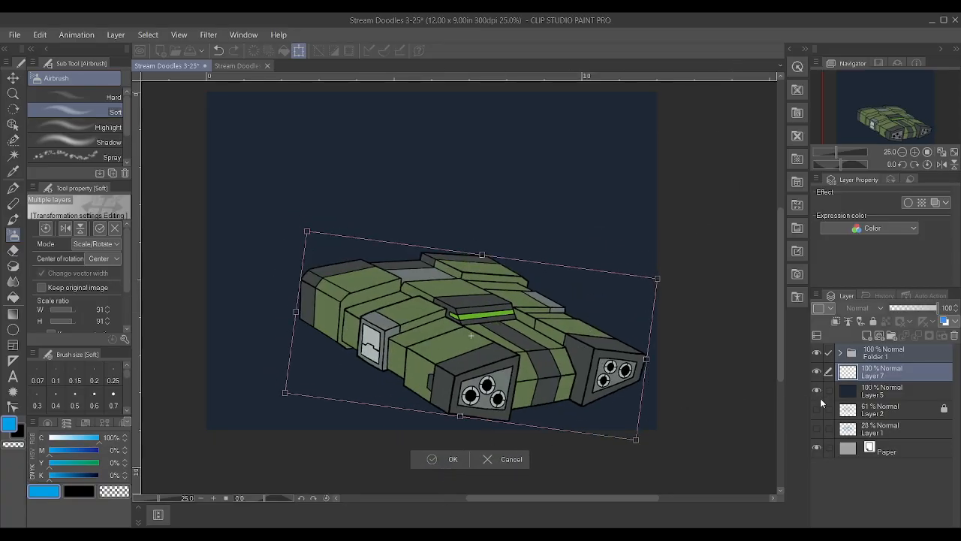
pyautogui.click(887, 375)
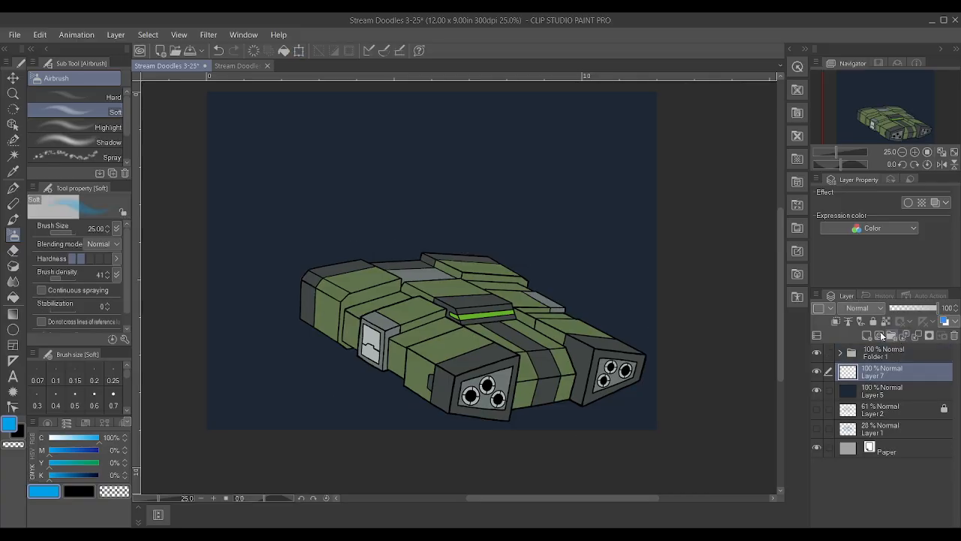
# Try painting two rainbow trails from the ship's far ends to the canvas edge with the Blurred rainbow brush at size 12
pyautogui.press('b')
pyautogui.scroll(7, 426, 285)
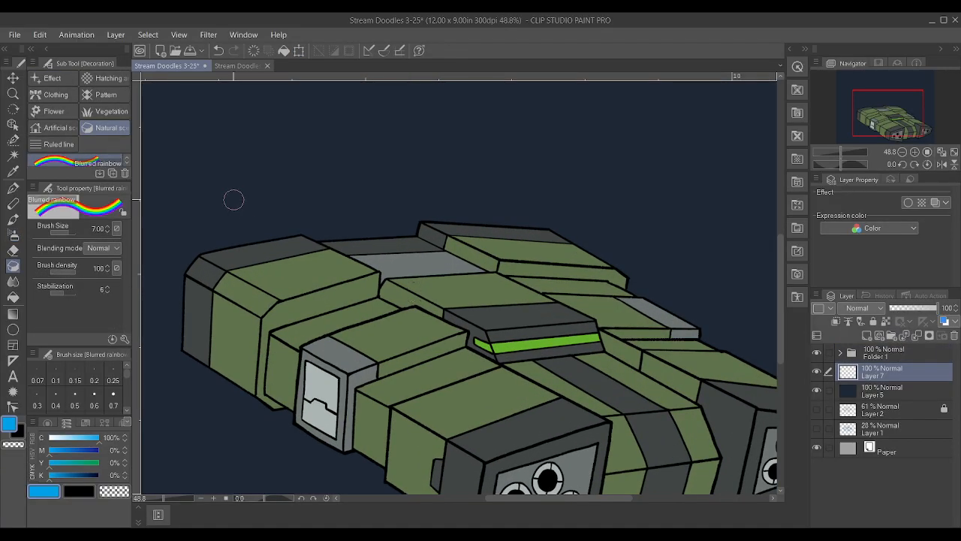
pyautogui.press(']')
pyautogui.press(']')
pyautogui.press(']')
pyautogui.scroll(-5, 210, 240)
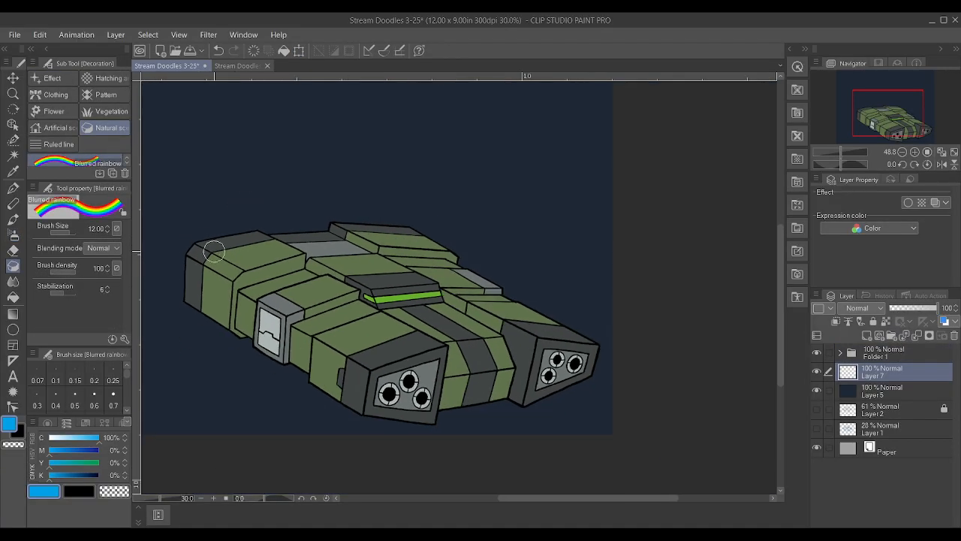
pyautogui.scroll(3, 305, 244)
pyautogui.moveTo(284, 289)
pyautogui.mouseDown()
pyautogui.moveTo(158, 205)
pyautogui.moveTo(91, 124)
pyautogui.mouseUp()
pyautogui.scroll(-2, 409, 233)
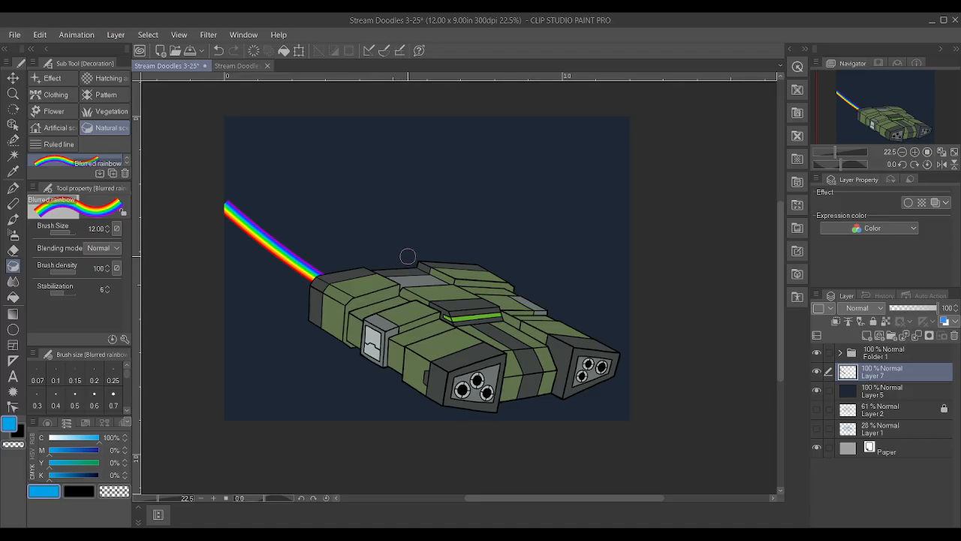
pyautogui.scroll(1, 406, 260)
pyautogui.moveTo(422, 264); pyautogui.dragTo(183, 115)
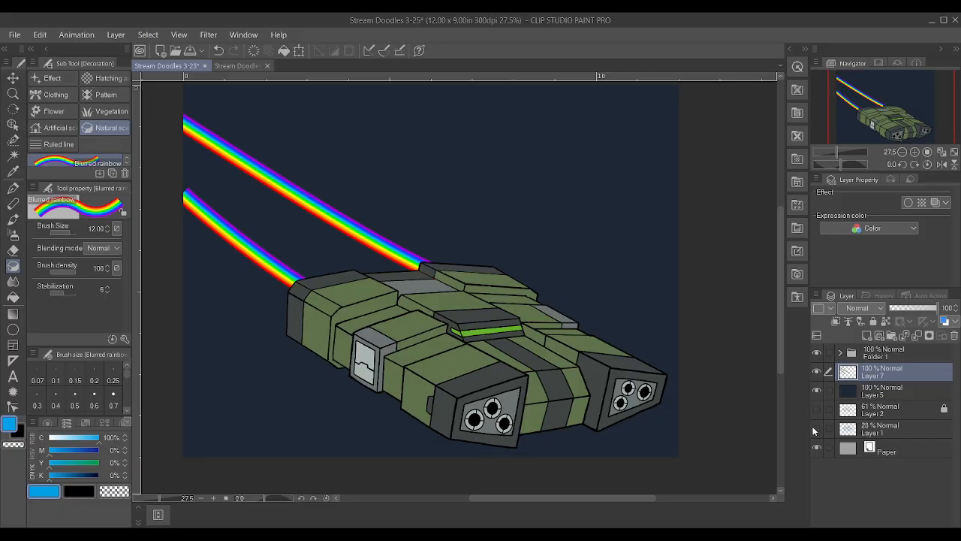
pyautogui.hotkey('ctrl', 'z')
pyautogui.hotkey('ctrl', 'z')
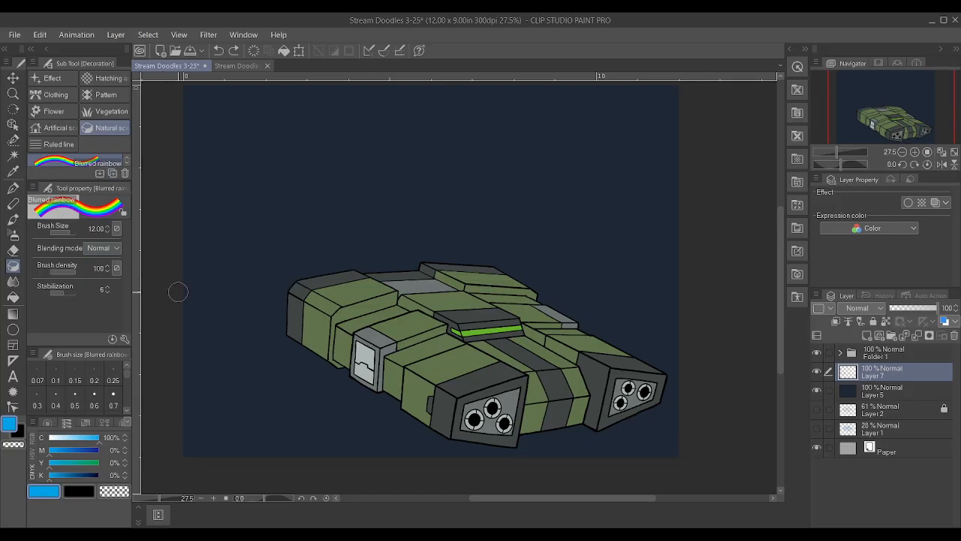
# Airbrush a blue exhaust trail behind the ship's far left engine block with the Soft airbrush at size 25
pyautogui.press('b')
pyautogui.press('b')
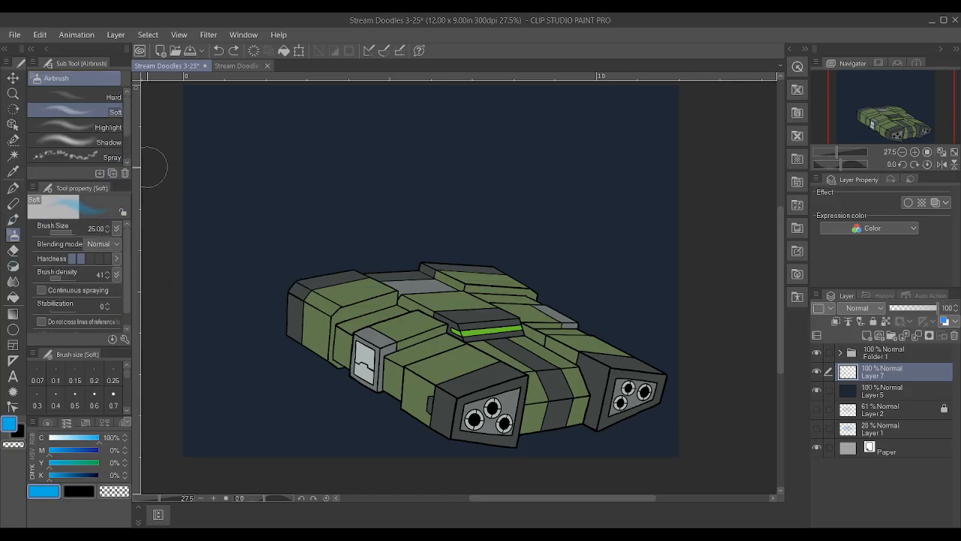
pyautogui.scroll(-1, 498, 247)
pyautogui.scroll(1, 414, 297)
pyautogui.scroll(2, 211, 271)
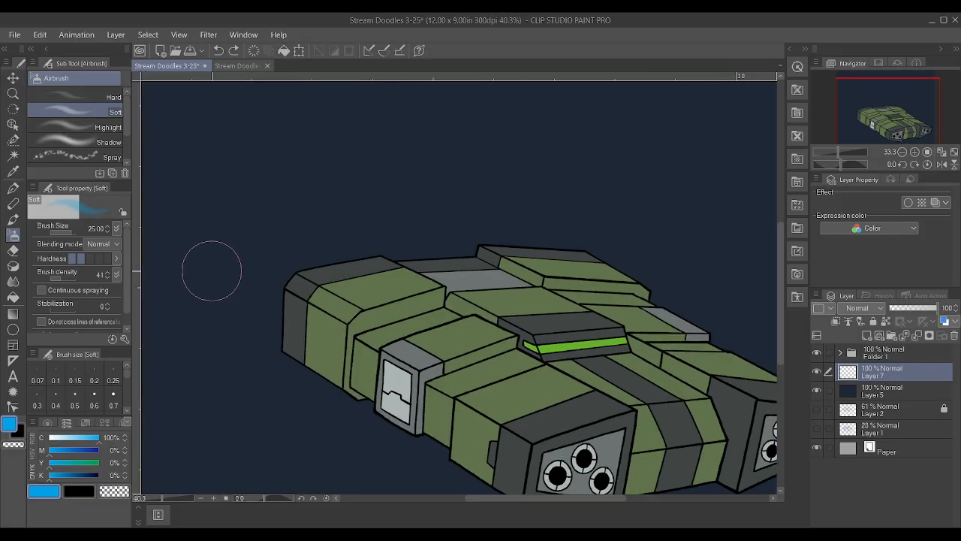
pyautogui.scroll(-1, 223, 265)
pyautogui.scroll(1, 224, 264)
pyautogui.moveTo(321, 285); pyautogui.dragTo(168, 215)
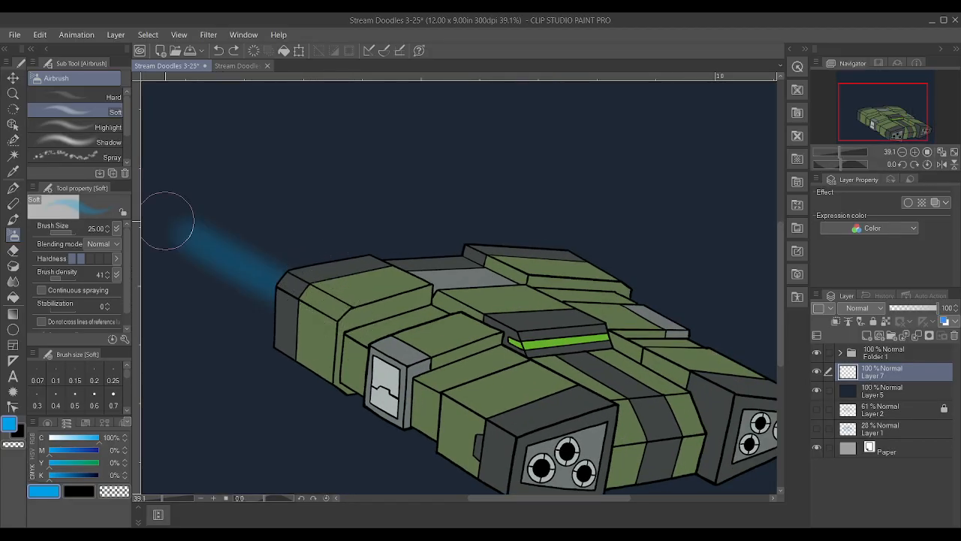
pyautogui.moveTo(338, 294)
pyautogui.mouseDown()
pyautogui.moveTo(188, 223)
pyautogui.moveTo(177, 199)
pyautogui.mouseUp()
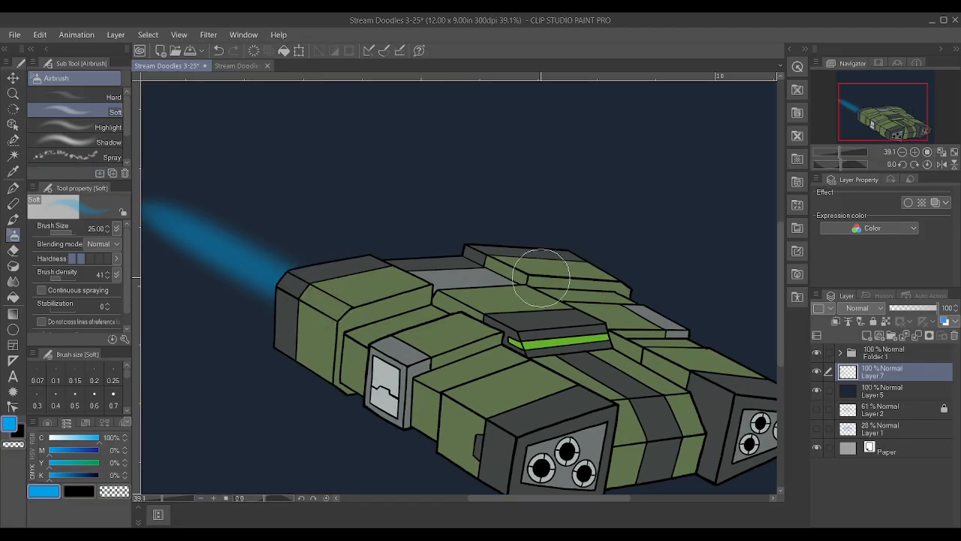
# Airbrush a parallel blue exhaust trail behind the ship's other far engine block and strengthen both trails
pyautogui.moveTo(529, 279); pyautogui.dragTo(239, 145)
pyautogui.moveTo(430, 247); pyautogui.dragTo(260, 133)
pyautogui.moveTo(494, 283); pyautogui.dragTo(284, 165)
pyautogui.moveTo(325, 280); pyautogui.dragTo(167, 210)
pyautogui.scroll(-2, 319, 207)
pyautogui.scroll(1, 335, 208)
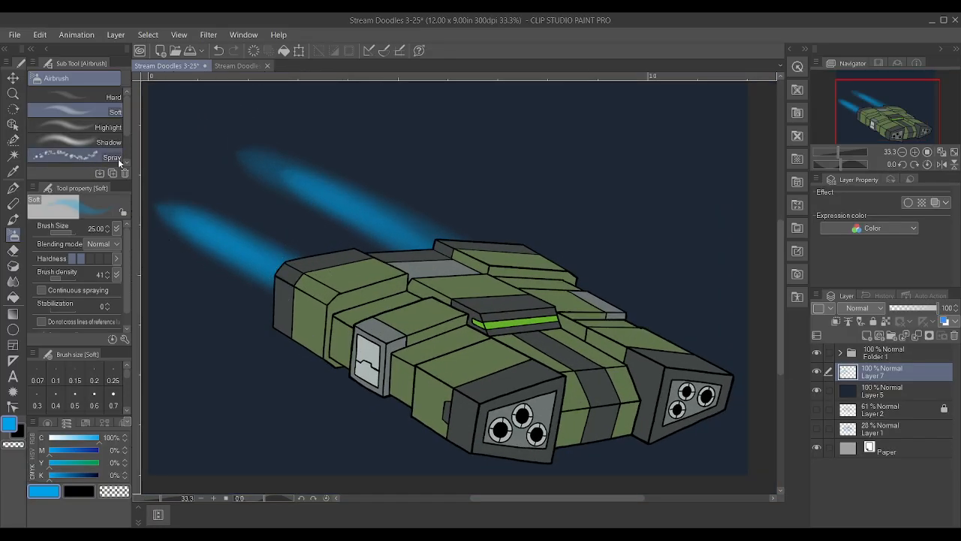
pyautogui.moveTo(451, 232)
pyautogui.mouseDown()
pyautogui.moveTo(280, 146)
pyautogui.moveTo(221, 136)
pyautogui.mouseUp()
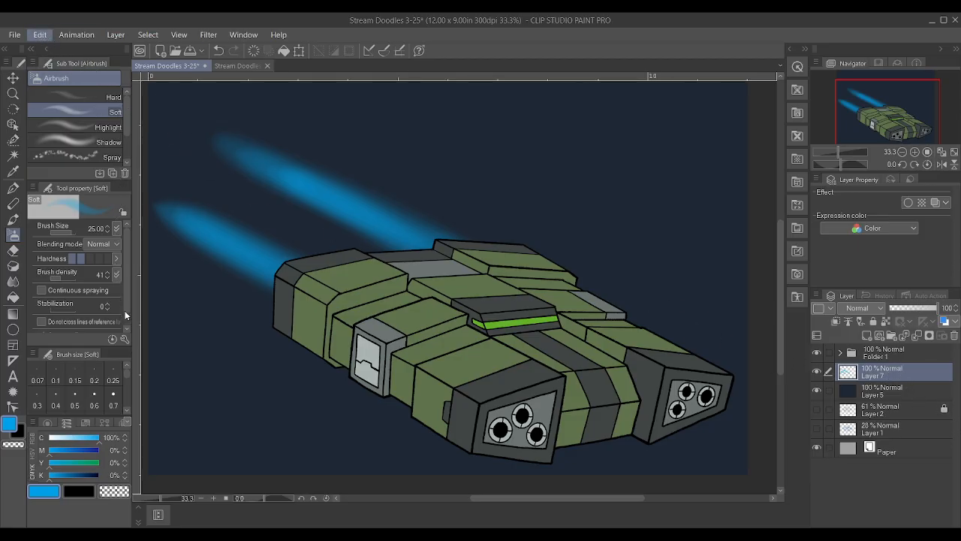
# Rotate the ship's folder and the blue trail layer together slightly clockwise, and save the drawing
pyautogui.click(917, 355)
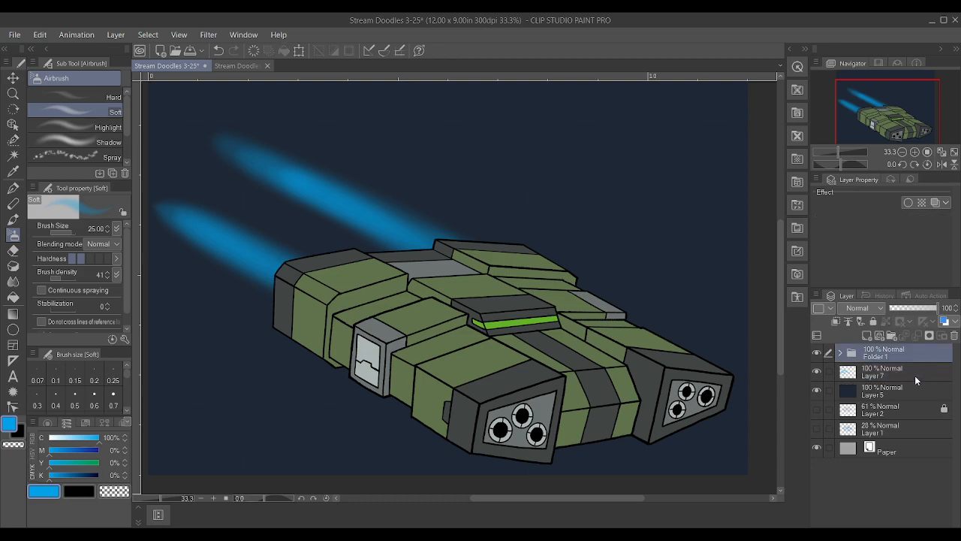
pyautogui.keyDown('ctrl'); pyautogui.click(911, 369); pyautogui.keyUp('ctrl')
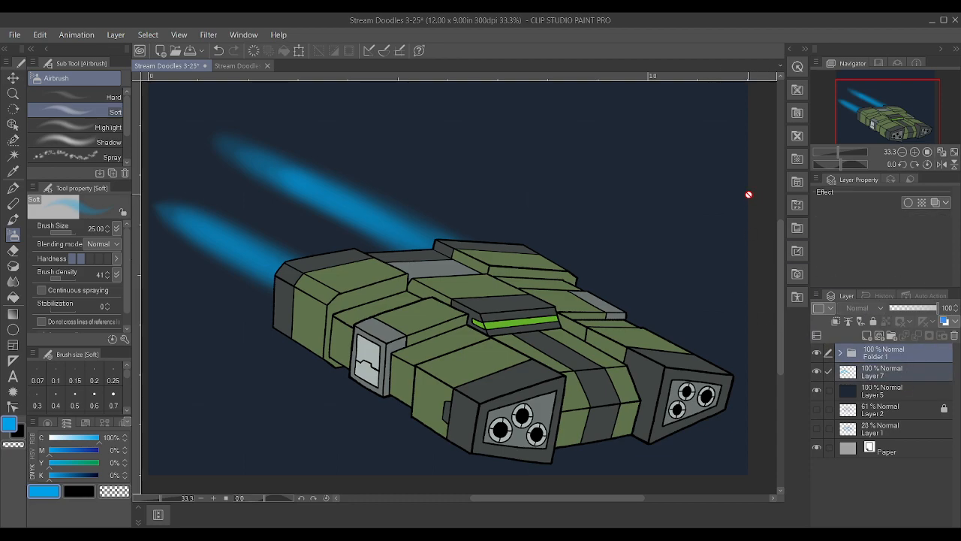
pyautogui.hotkey('ctrl', 't')
pyautogui.moveTo(744, 128); pyautogui.dragTo(751, 141)
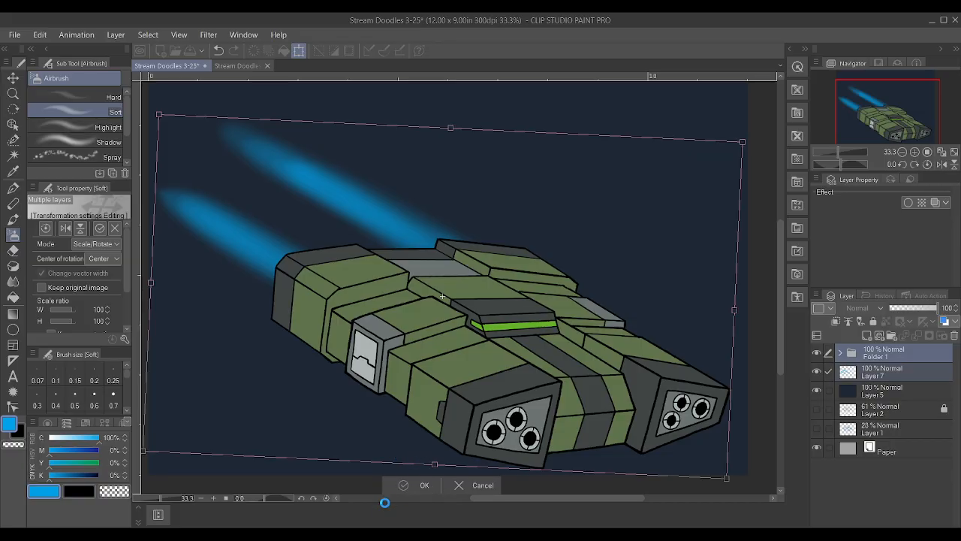
pyautogui.press('Return')
pyautogui.hotkey('ctrl', 's')
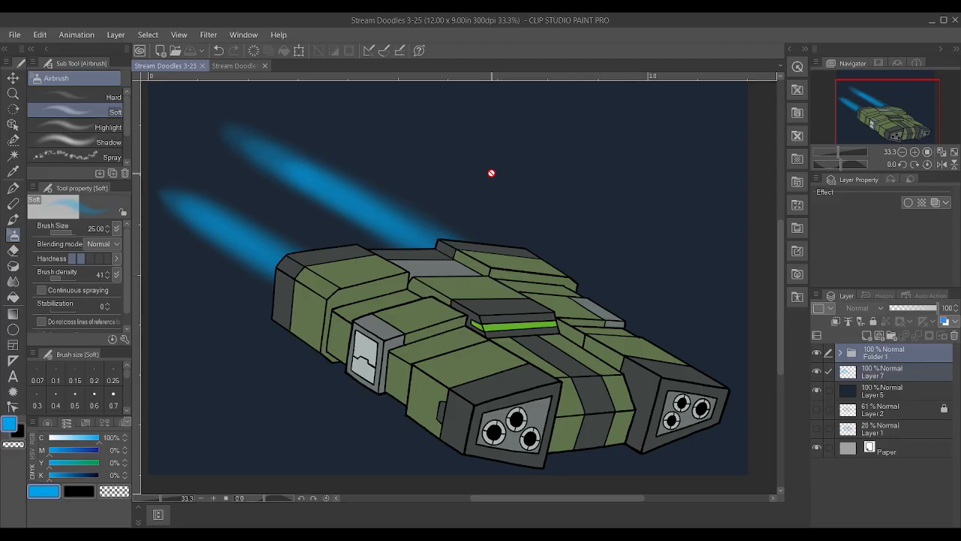
# Extend both blue exhaust trails on Layer 7 up to the canvas's left edge, bending them upward with the Soft airbrush
pyautogui.scroll(-1, 491, 195)
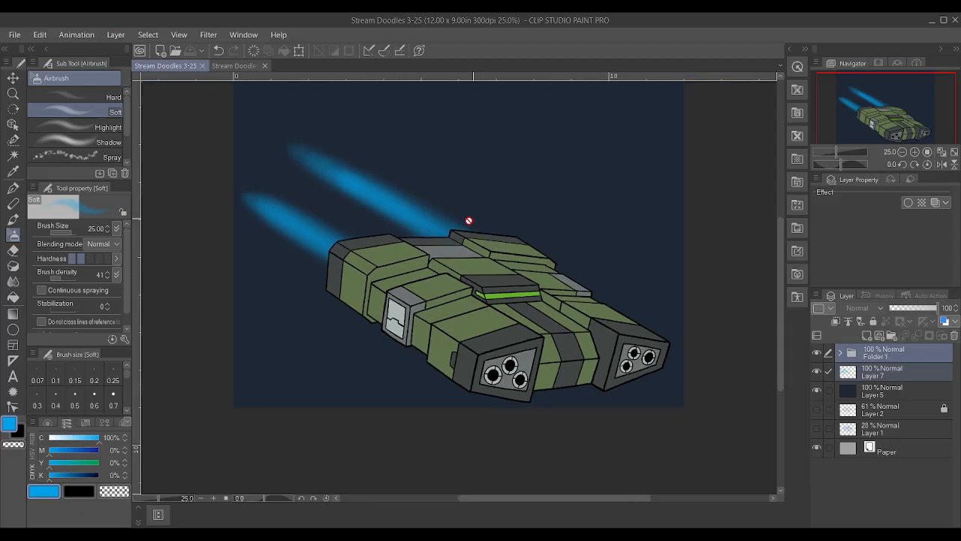
pyautogui.click(889, 375)
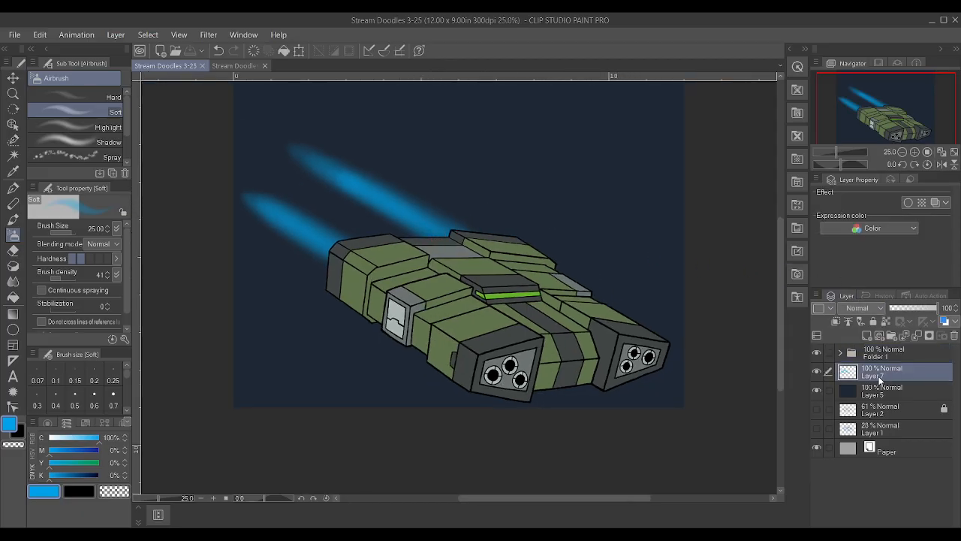
pyautogui.press('b')
pyautogui.press('b')
pyautogui.scroll(-1, 699, 203)
pyautogui.scroll(2, 438, 219)
pyautogui.scroll(1, 439, 218)
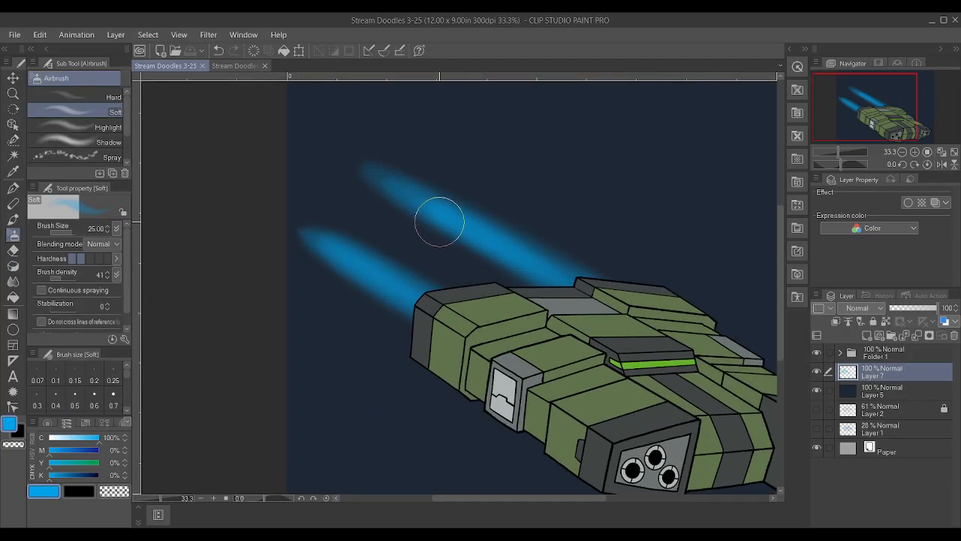
pyautogui.moveTo(552, 270); pyautogui.dragTo(311, 97)
pyautogui.moveTo(440, 299); pyautogui.dragTo(221, 140)
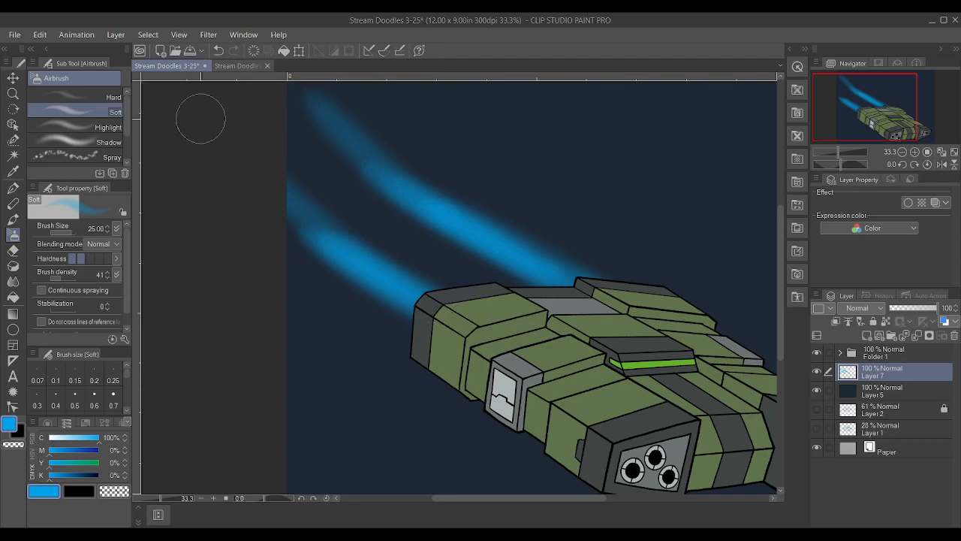
pyautogui.moveTo(355, 256); pyautogui.dragTo(178, 100)
pyautogui.moveTo(420, 203); pyautogui.dragTo(311, 150)
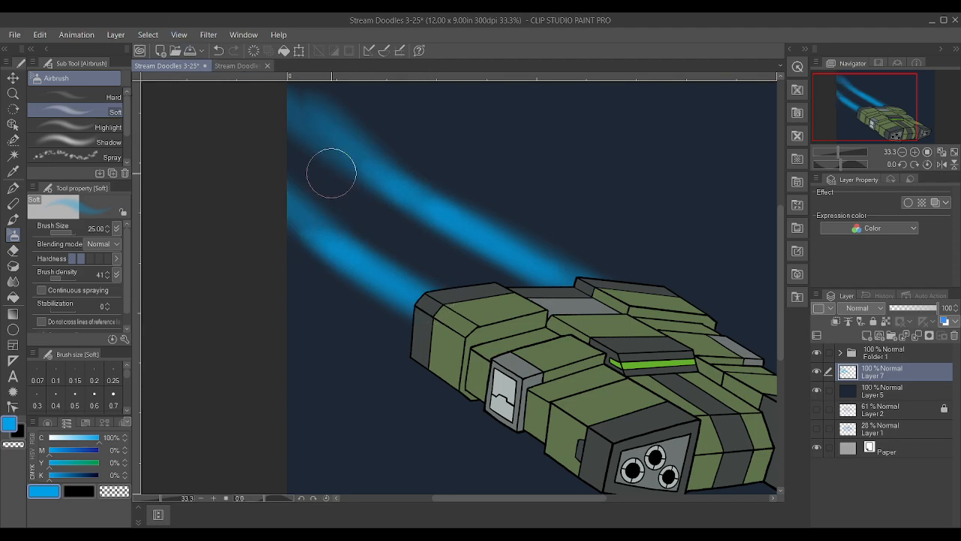
# Widen and brighten both blue trails with more Soft airbrush strokes, strongest where they meet the ship
pyautogui.scroll(-4, 618, 285)
pyautogui.scroll(1, 698, 283)
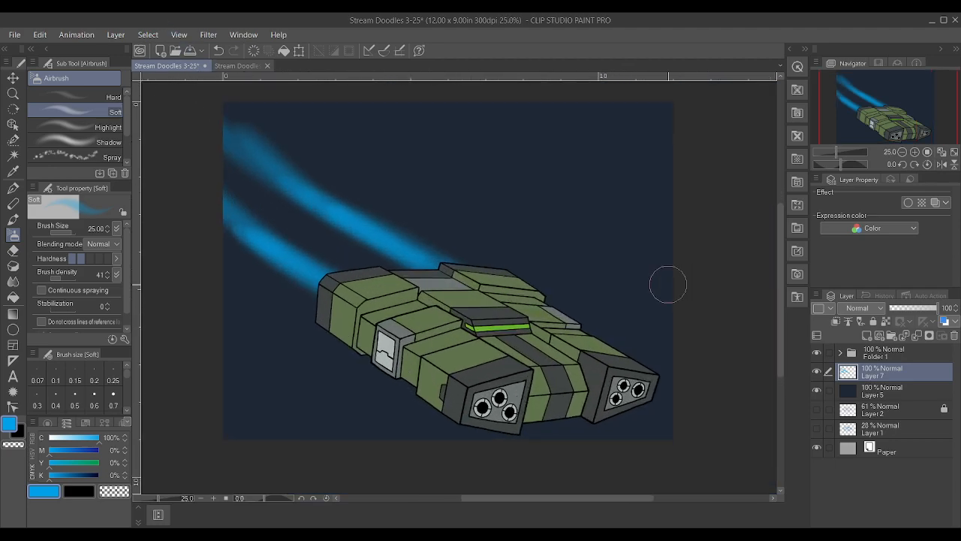
pyautogui.moveTo(307, 285)
pyautogui.mouseDown()
pyautogui.moveTo(323, 295)
pyautogui.moveTo(331, 278)
pyautogui.mouseUp()
pyautogui.moveTo(439, 259)
pyautogui.mouseDown()
pyautogui.moveTo(266, 150)
pyautogui.moveTo(452, 254)
pyautogui.moveTo(229, 130)
pyautogui.moveTo(214, 97)
pyautogui.mouseUp()
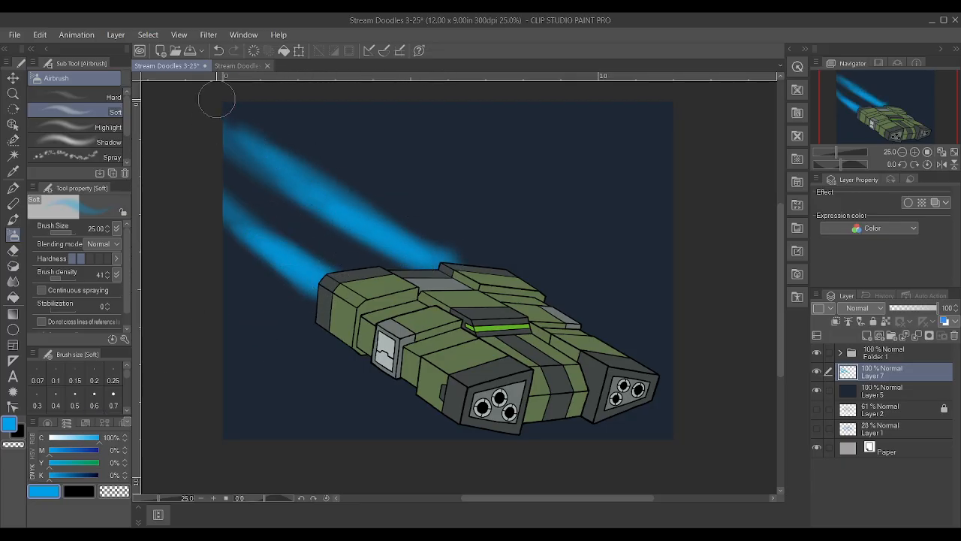
pyautogui.scroll(-1, 384, 170)
pyautogui.scroll(2, 360, 156)
pyautogui.scroll(1, 420, 177)
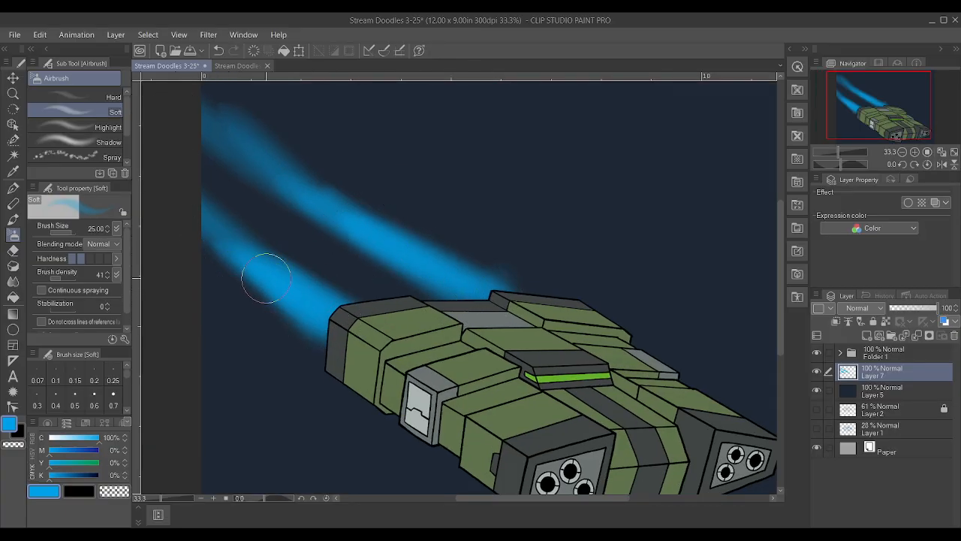
# Add a new layer above the blue trails and airbrush white cores along both trails near the ship
pyautogui.click(865, 334)
pyautogui.click(48, 440)
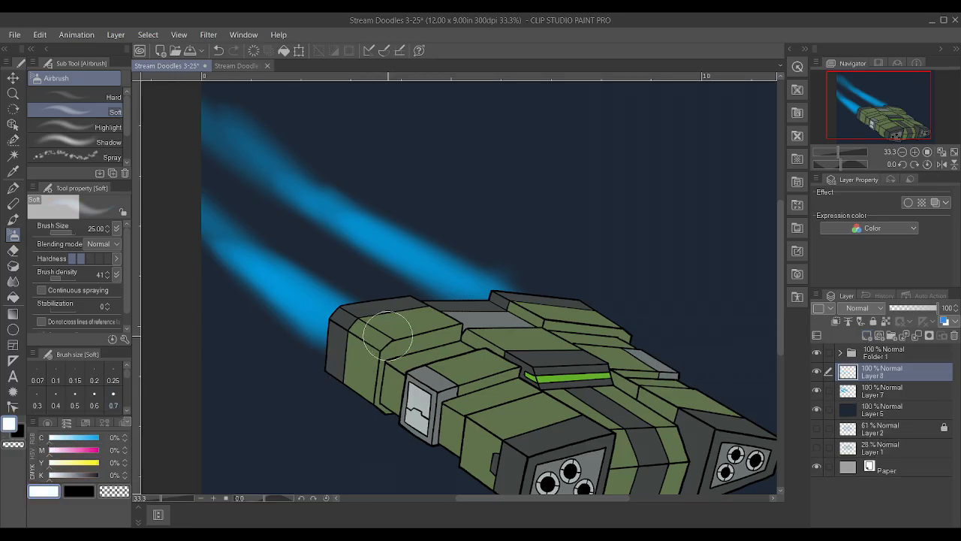
pyautogui.moveTo(359, 342); pyautogui.dragTo(229, 246)
pyautogui.moveTo(336, 323)
pyautogui.mouseDown()
pyautogui.moveTo(259, 266)
pyautogui.moveTo(337, 330)
pyautogui.moveTo(228, 244)
pyautogui.mouseUp()
pyautogui.moveTo(476, 308)
pyautogui.mouseDown()
pyautogui.moveTo(343, 215)
pyautogui.moveTo(488, 304)
pyautogui.moveTo(331, 196)
pyautogui.moveTo(476, 295)
pyautogui.moveTo(311, 166)
pyautogui.mouseUp()
pyautogui.moveTo(323, 319); pyautogui.dragTo(222, 246)
# Save the drawing with the white-cored exhaust trails
pyautogui.scroll(-4, 315, 218)
pyautogui.scroll(-2, 315, 218)
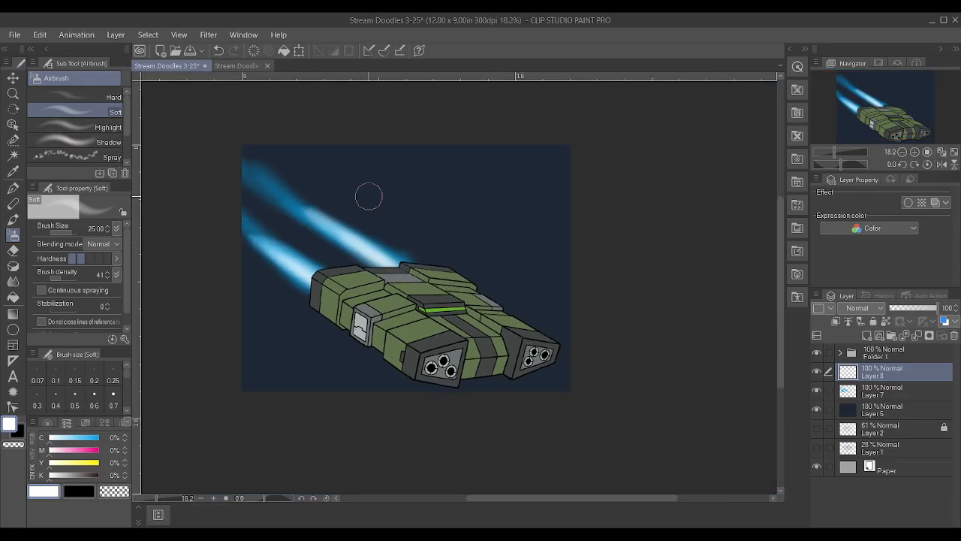
pyautogui.scroll(3, 394, 220)
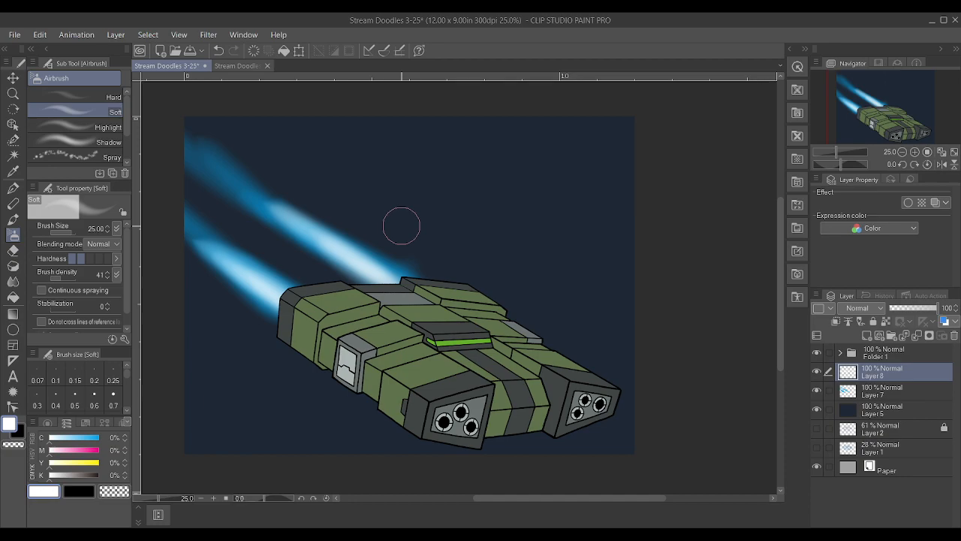
pyautogui.hotkey('ctrl', 's')
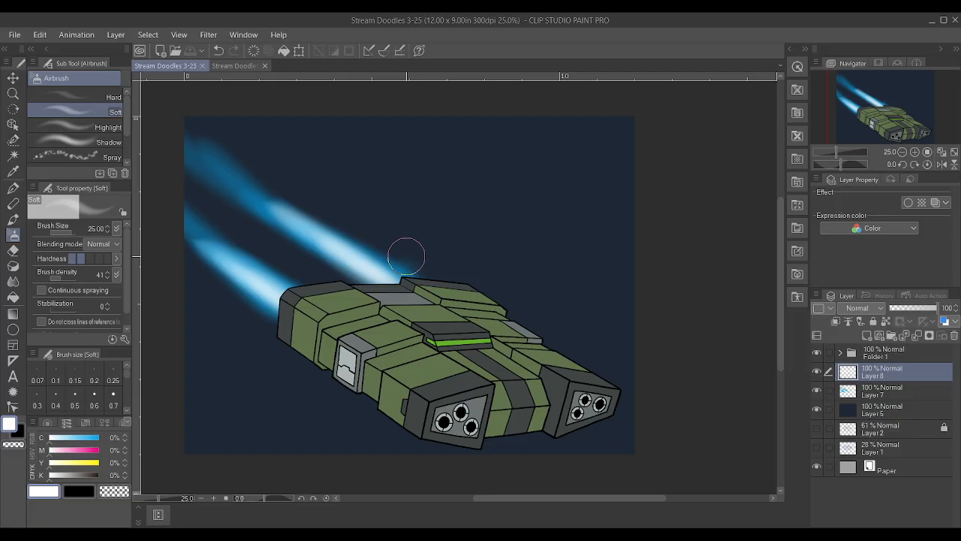
# Add a new layer directly above the ship's folder
pyautogui.scroll(1, 554, 411)
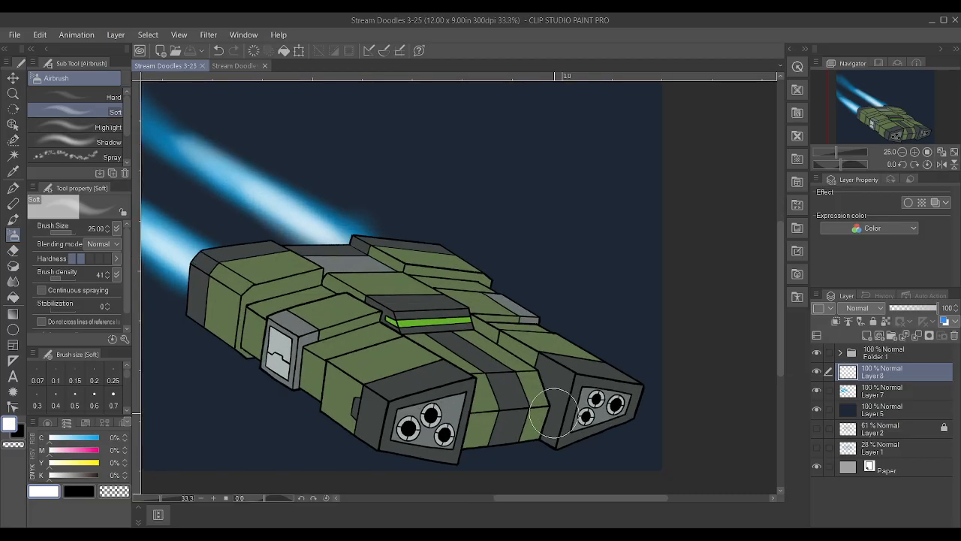
pyautogui.click(898, 360)
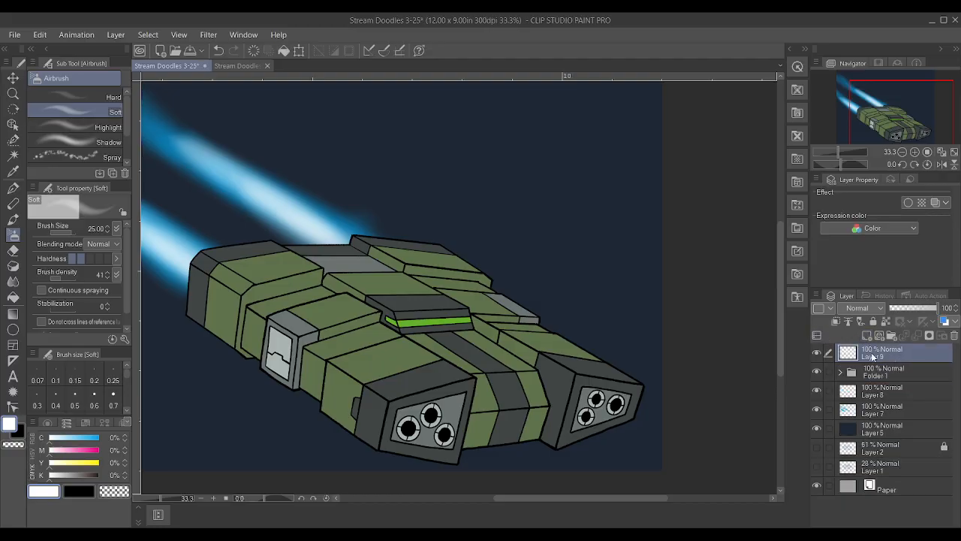
# Start a Polyline selection along the front green hull section's rear top seam, turning forward at its inner end for a narrow stripe
pyautogui.scroll(2, 229, 386)
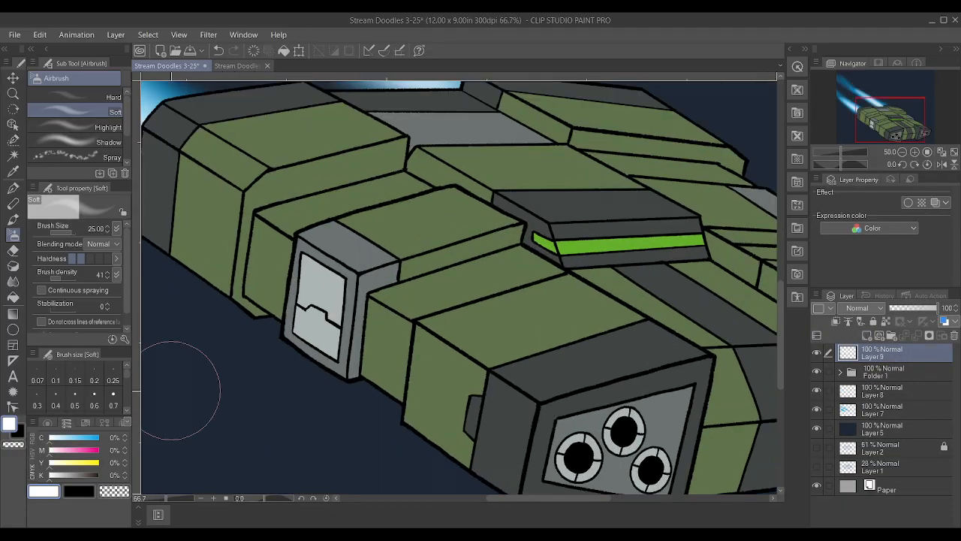
pyautogui.click(13, 156)
pyautogui.scroll(1, 384, 361)
pyautogui.scroll(-1, 396, 384)
pyautogui.scroll(1, 398, 387)
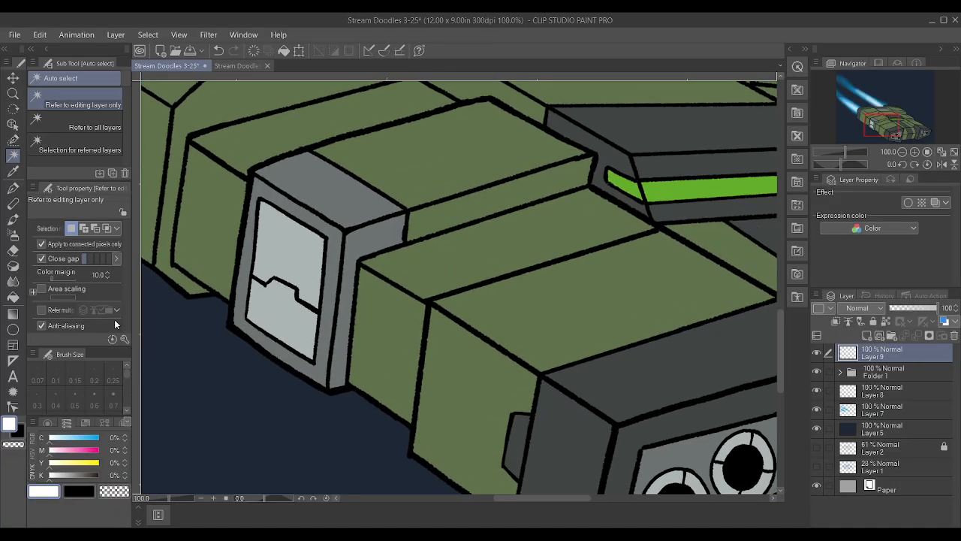
pyautogui.click(14, 140)
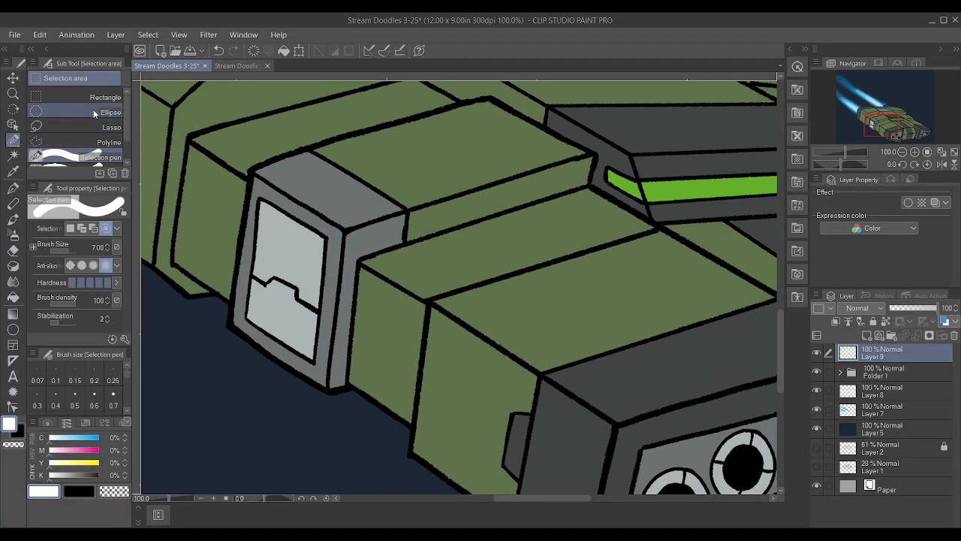
pyautogui.click(98, 142)
pyautogui.scroll(-1, 308, 243)
pyautogui.scroll(2, 309, 243)
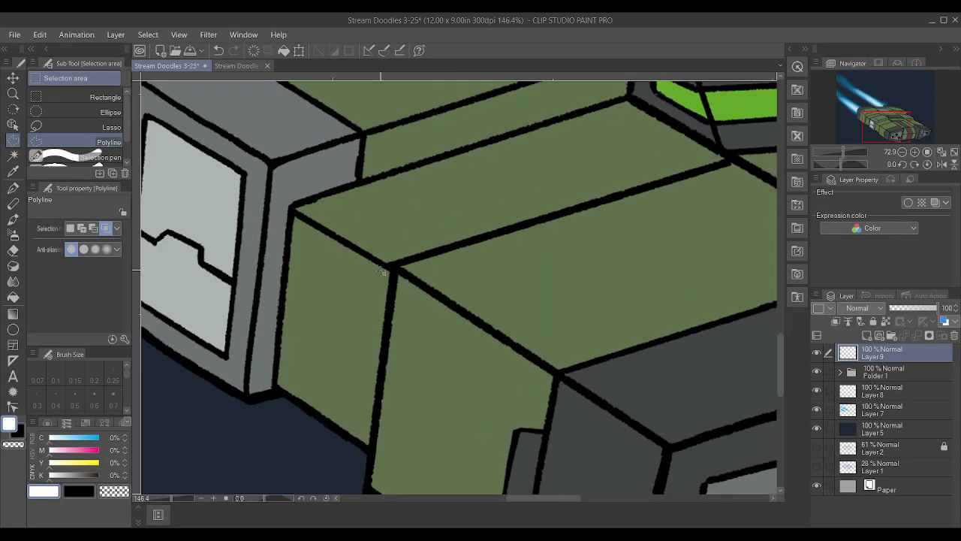
pyautogui.click(395, 264)
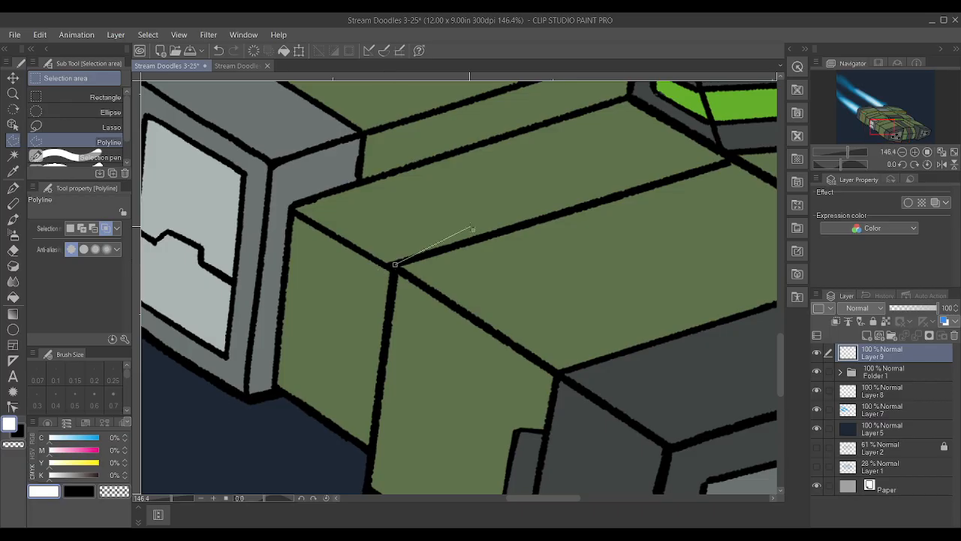
pyautogui.click(737, 158)
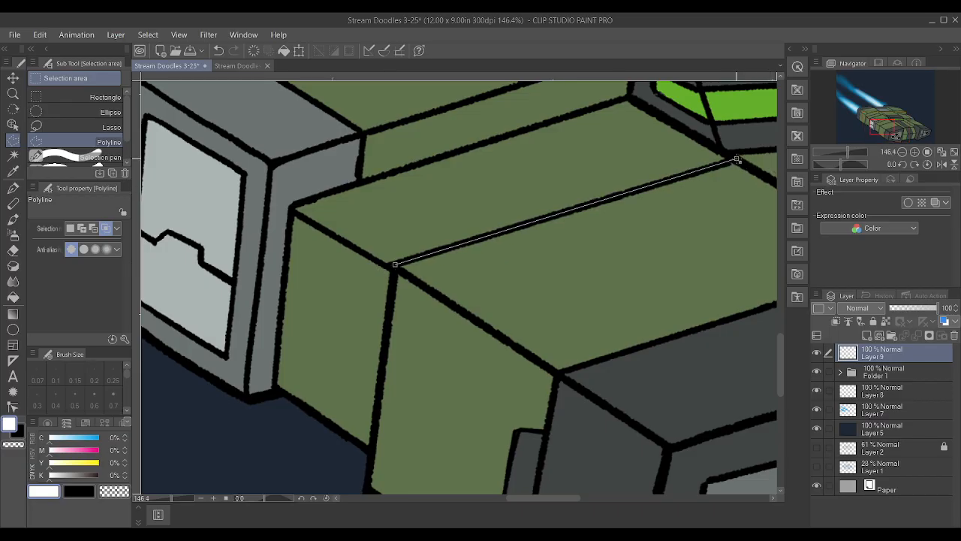
pyautogui.scroll(-2, 676, 176)
pyautogui.scroll(3, 725, 182)
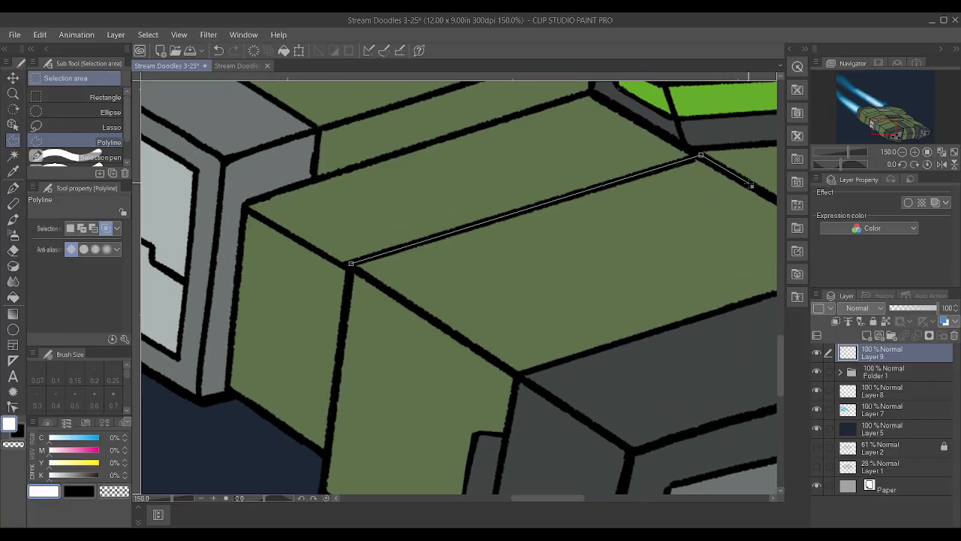
pyautogui.click(749, 183)
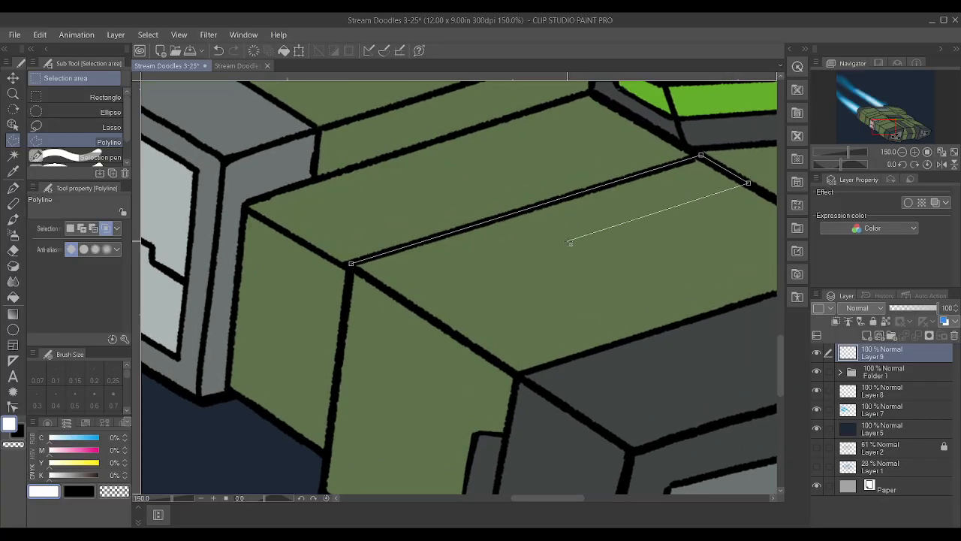
# Continue the stripe selection back across the hull top and down the outer side to the lower edge, and close it
pyautogui.click(396, 296)
pyautogui.scroll(-2, 396, 295)
pyautogui.scroll(2, 380, 346)
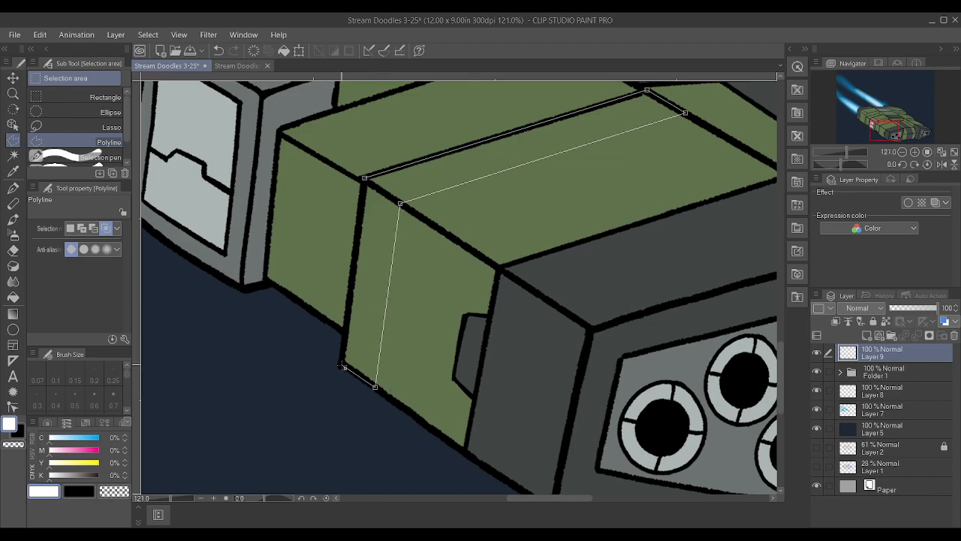
pyautogui.click(343, 366)
pyautogui.doubleClick(374, 387)
pyautogui.scroll(-5, 375, 387)
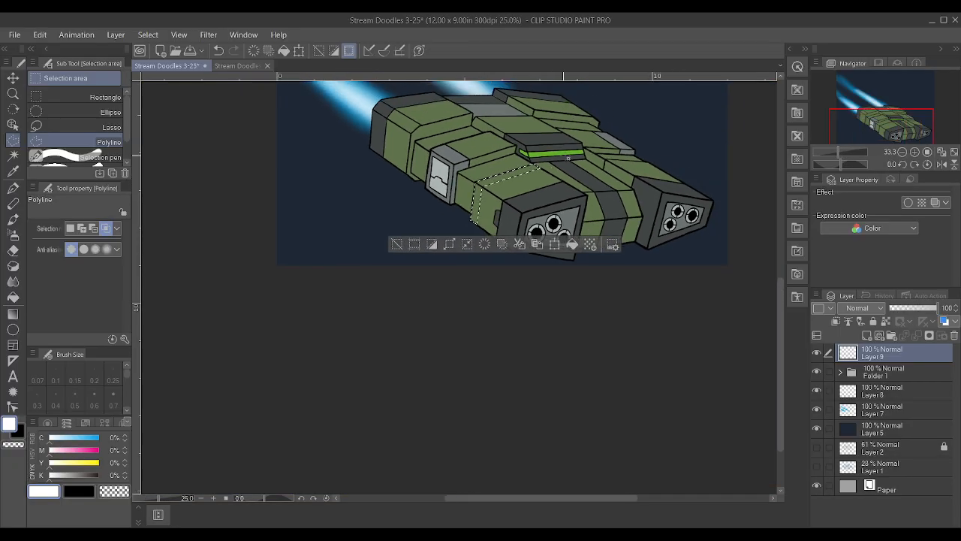
pyautogui.scroll(2, 577, 148)
pyautogui.scroll(1, 575, 147)
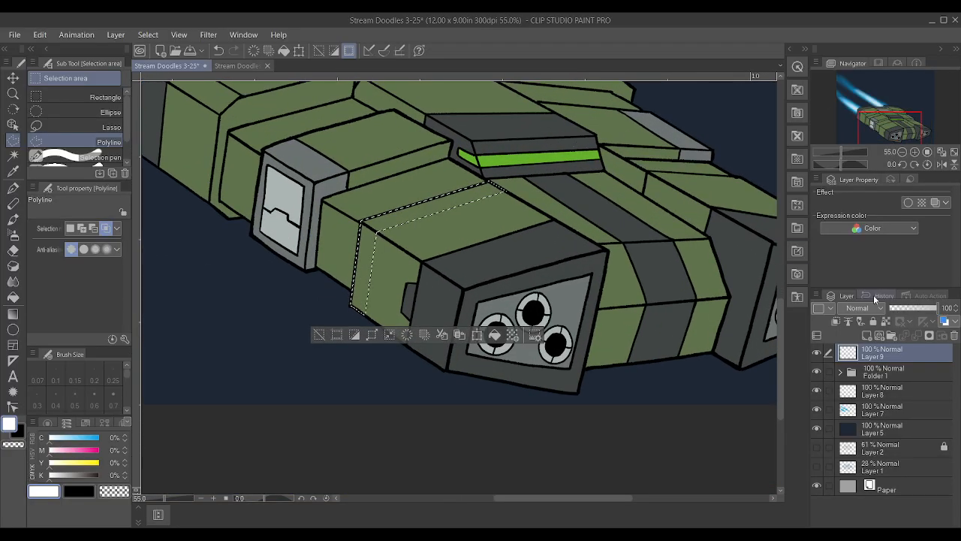
# Set the colour to orange with M 52% and Y 78%, and paint the selected stripe using the Textured pen at size 25
pyautogui.moveTo(45, 460); pyautogui.dragTo(78, 464)
pyautogui.click(73, 450)
pyautogui.click(73, 449)
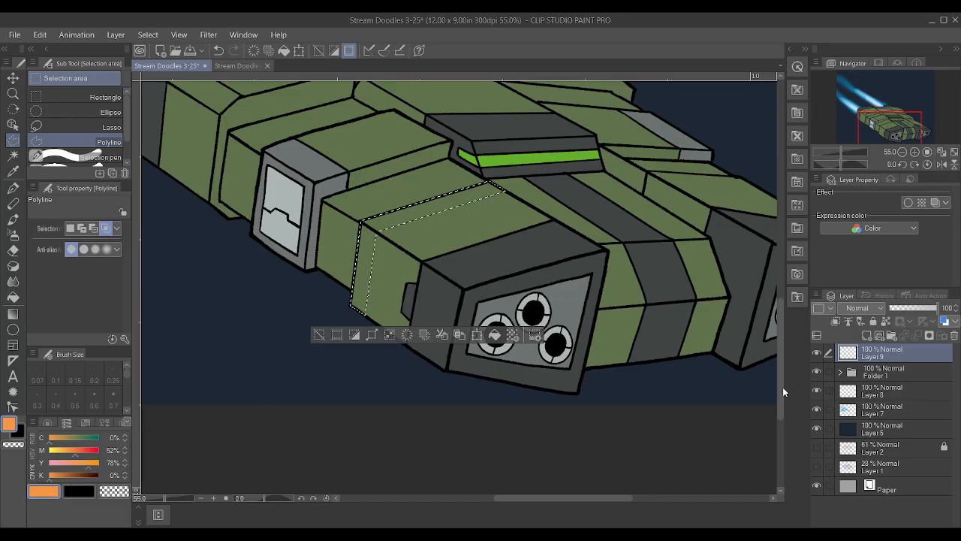
pyautogui.press('p')
pyautogui.press(']')
pyautogui.press(']')
pyautogui.press(']')
pyautogui.press(']')
pyautogui.press(']')
pyautogui.press(']')
pyautogui.press(']')
pyautogui.press(']')
pyautogui.press(']')
pyautogui.press(']')
pyautogui.press(']')
pyautogui.moveTo(493, 188)
pyautogui.mouseDown()
pyautogui.moveTo(176, 358)
pyautogui.moveTo(253, 422)
pyautogui.moveTo(421, 221)
pyautogui.moveTo(346, 271)
pyautogui.mouseUp()
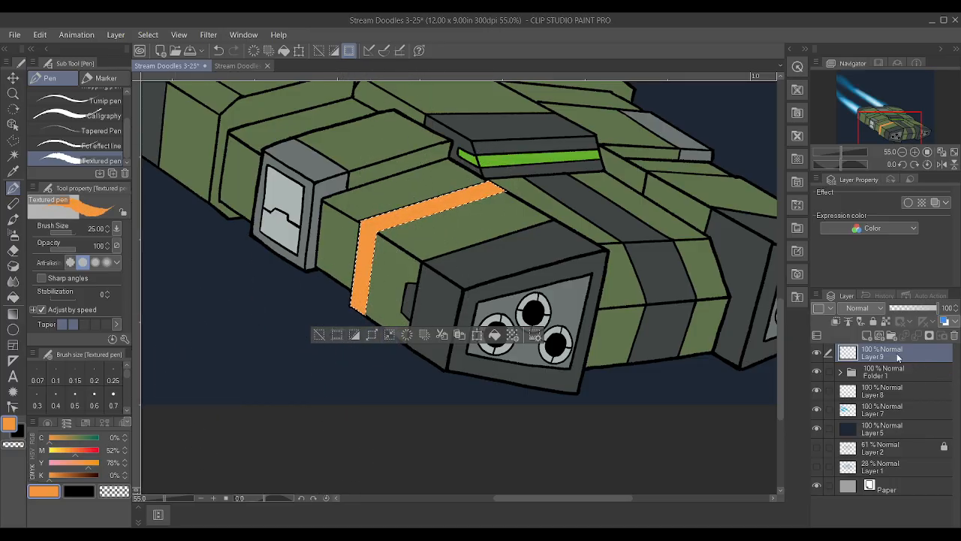
# Move the orange stripe's layer into Folder 1 between Layer 4 and Layer 3, and clear the selection
pyautogui.moveTo(898, 358); pyautogui.dragTo(887, 379)
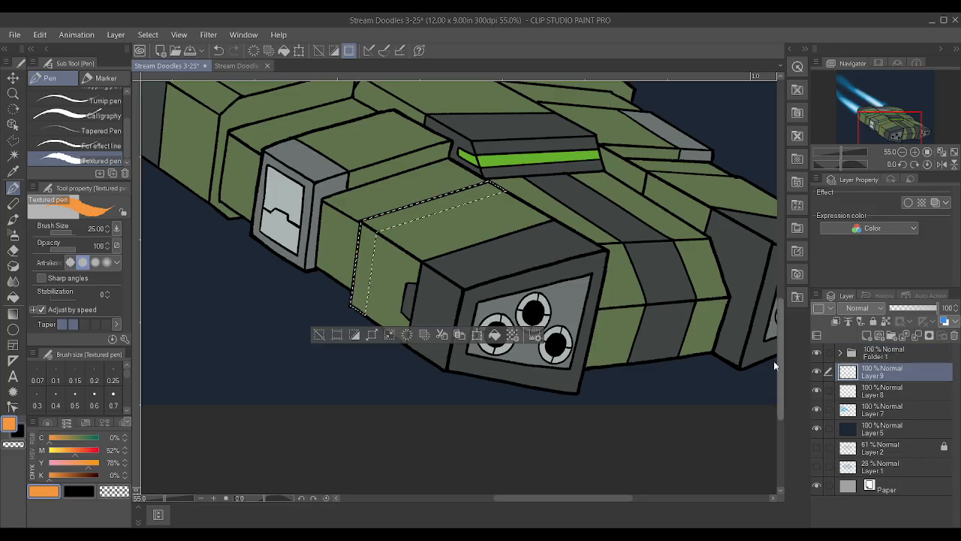
pyautogui.click(840, 353)
pyautogui.moveTo(905, 409); pyautogui.dragTo(905, 401)
pyautogui.hotkey('ctrl', 'd')
pyautogui.scroll(-3, 557, 319)
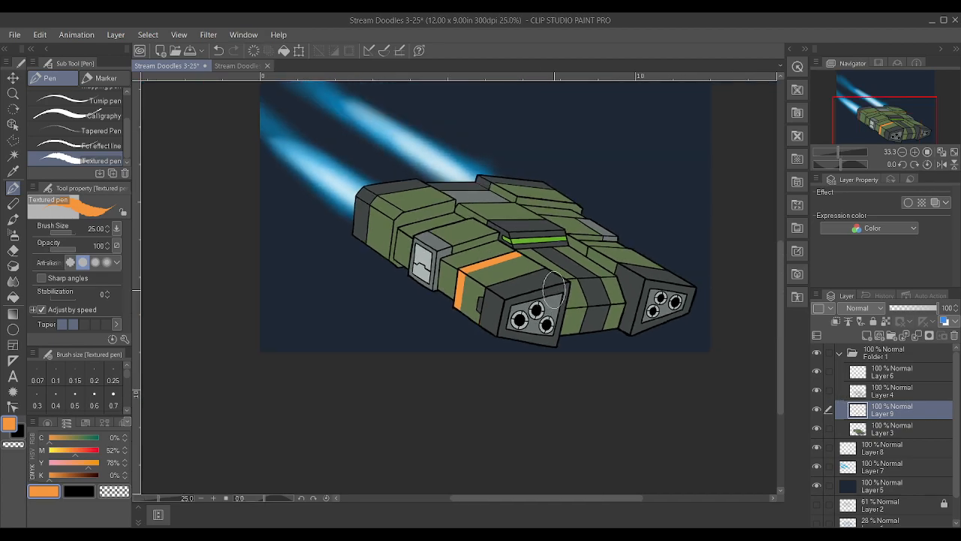
# Start a Polyline selection for a matching stripe on the ship's far front hull section, along its rear seam
pyautogui.scroll(3, 646, 244)
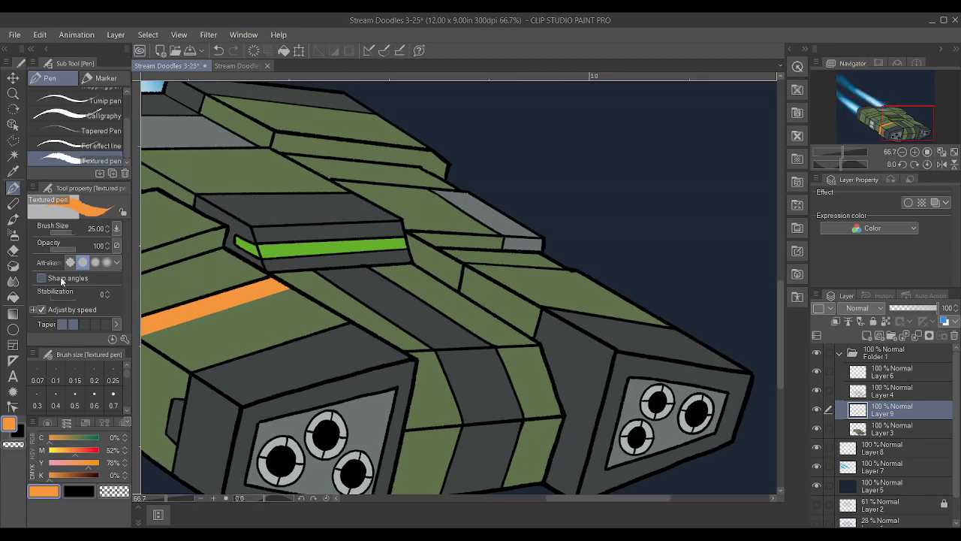
pyautogui.click(13, 141)
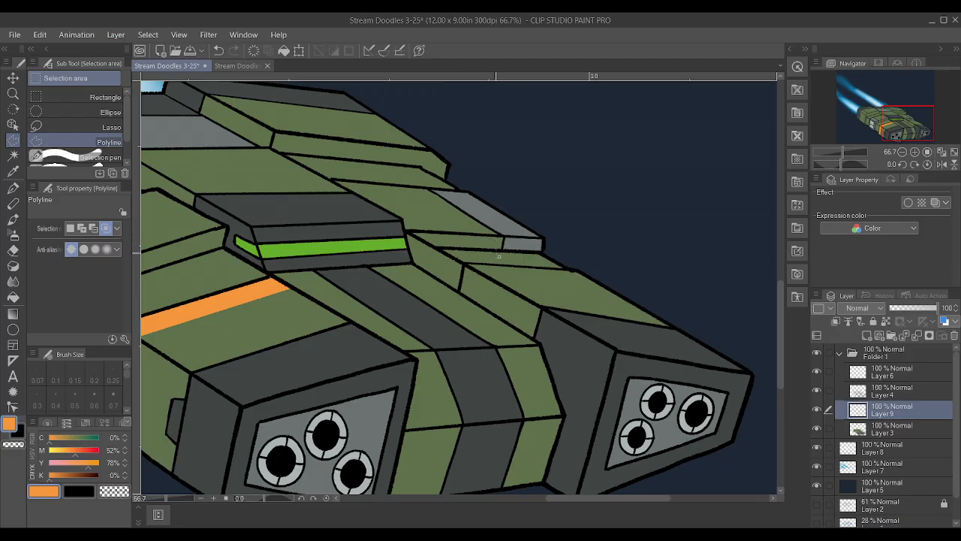
pyautogui.click(486, 274)
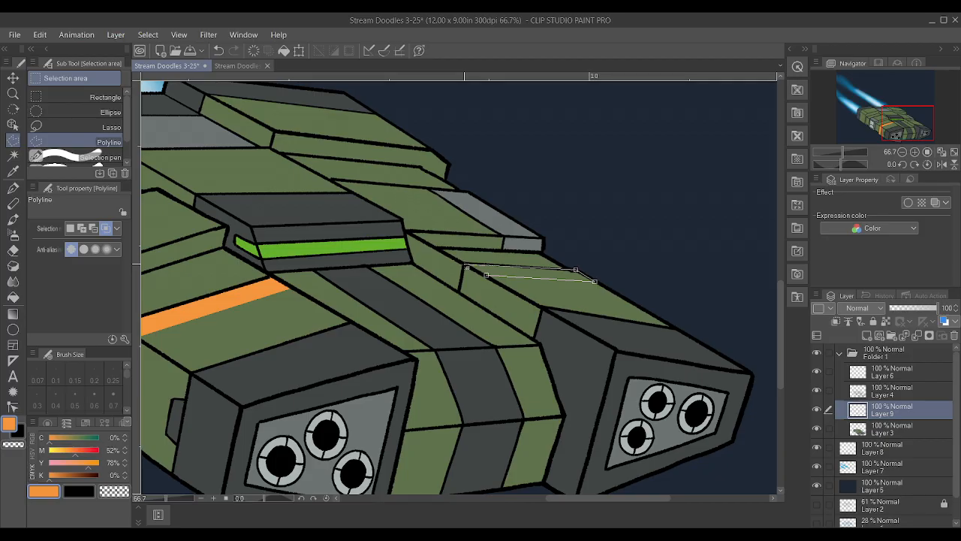
# Close the stripe selection on the far front hull section, paint it orange with the Textured pen, and clear the selection
pyautogui.doubleClick(486, 275)
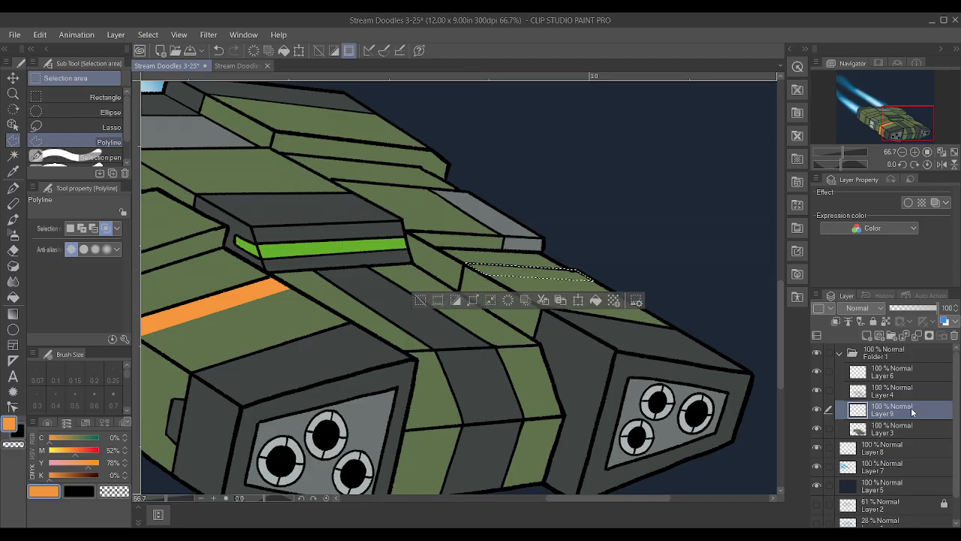
pyautogui.press('p')
pyautogui.moveTo(622, 315); pyautogui.dragTo(310, 305)
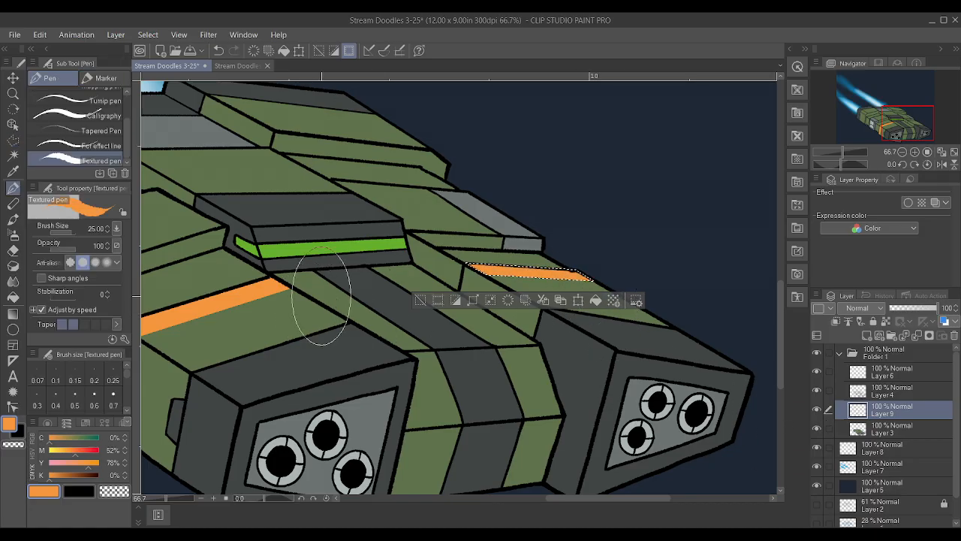
pyautogui.hotkey('ctrl', 'd')
pyautogui.scroll(-2, 555, 322)
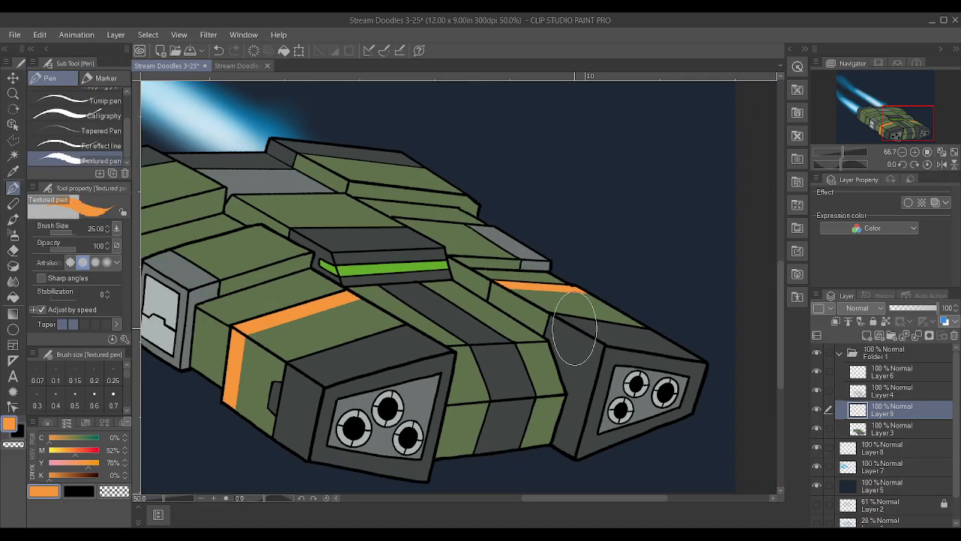
pyautogui.scroll(-1, 584, 314)
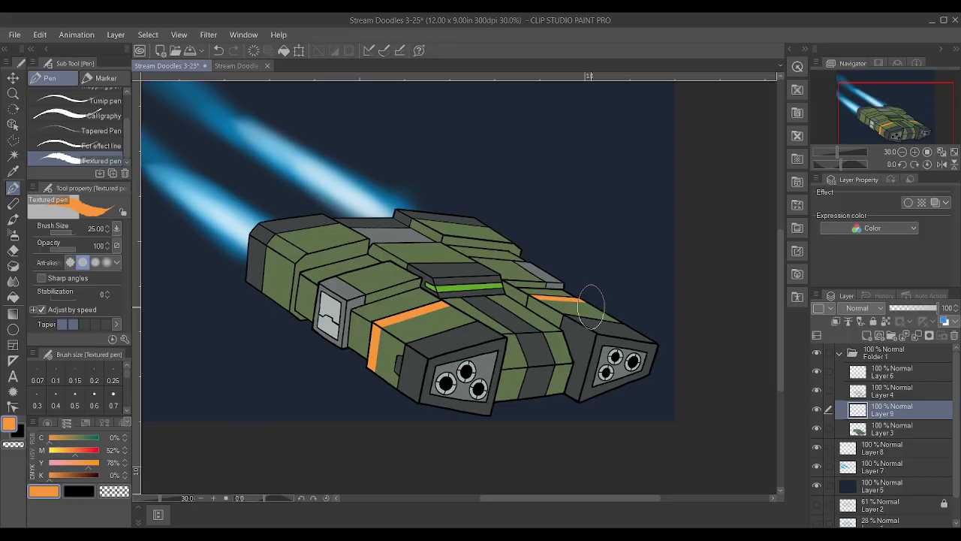
pyautogui.click(13, 155)
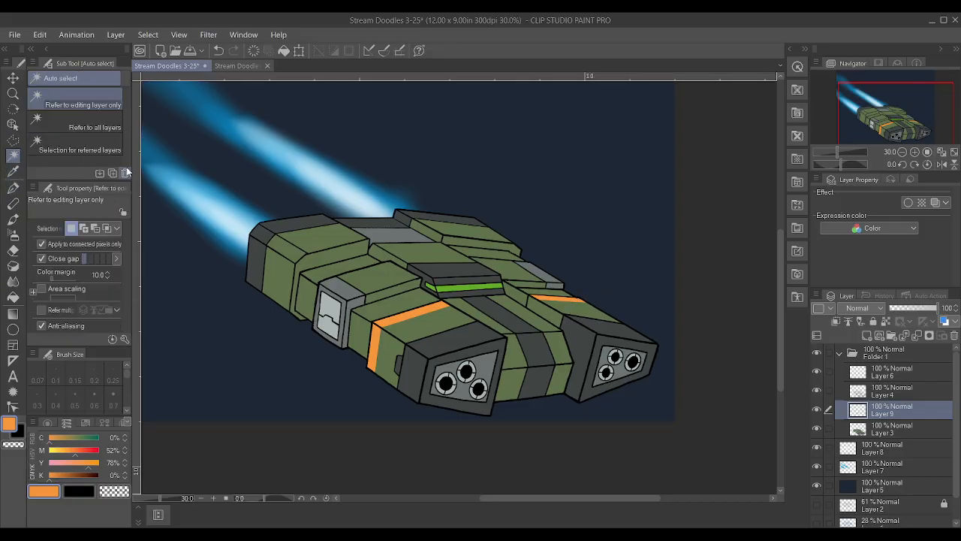
pyautogui.scroll(1, 398, 386)
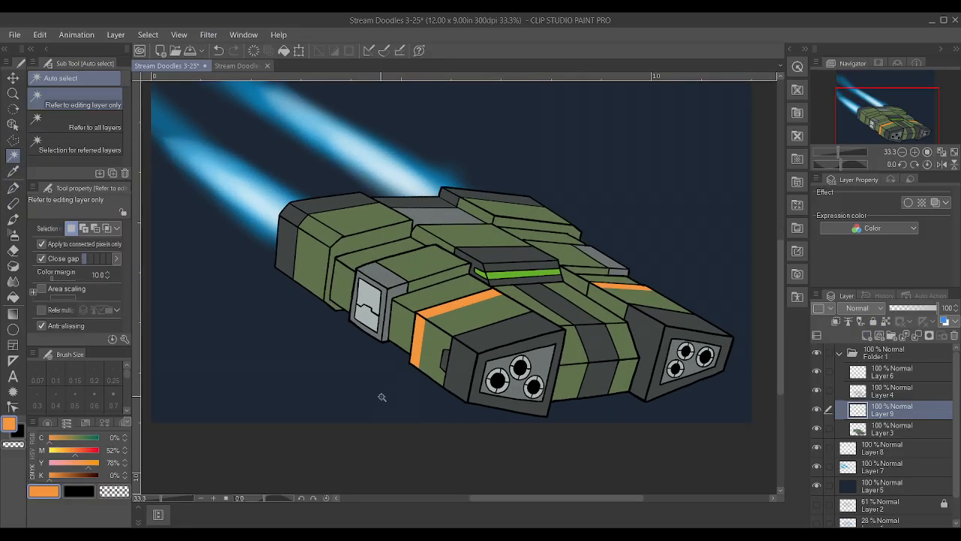
pyautogui.press('p')
pyautogui.scroll(1, 413, 365)
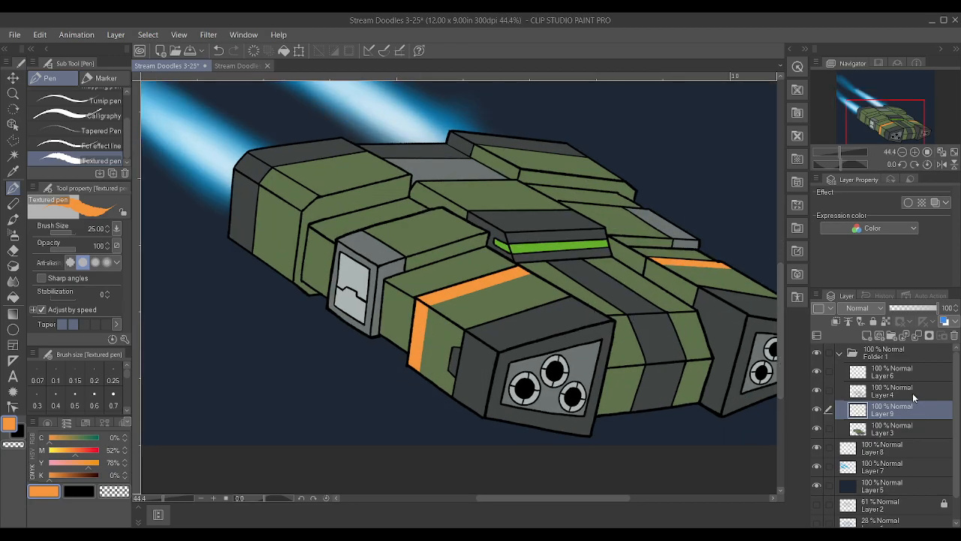
pyautogui.click(897, 372)
pyautogui.scroll(1, 247, 290)
pyautogui.click(13, 155)
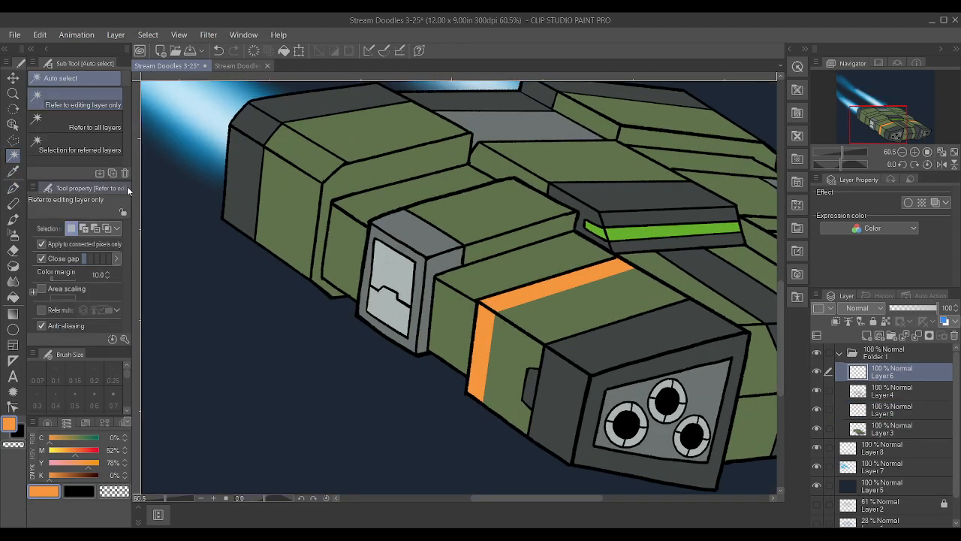
pyautogui.scroll(2, 271, 264)
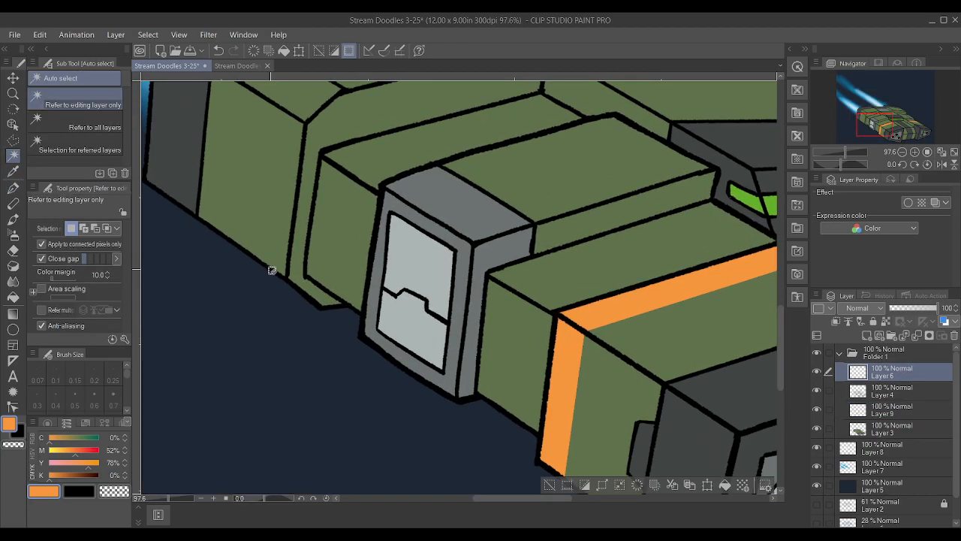
pyautogui.scroll(-2, 275, 272)
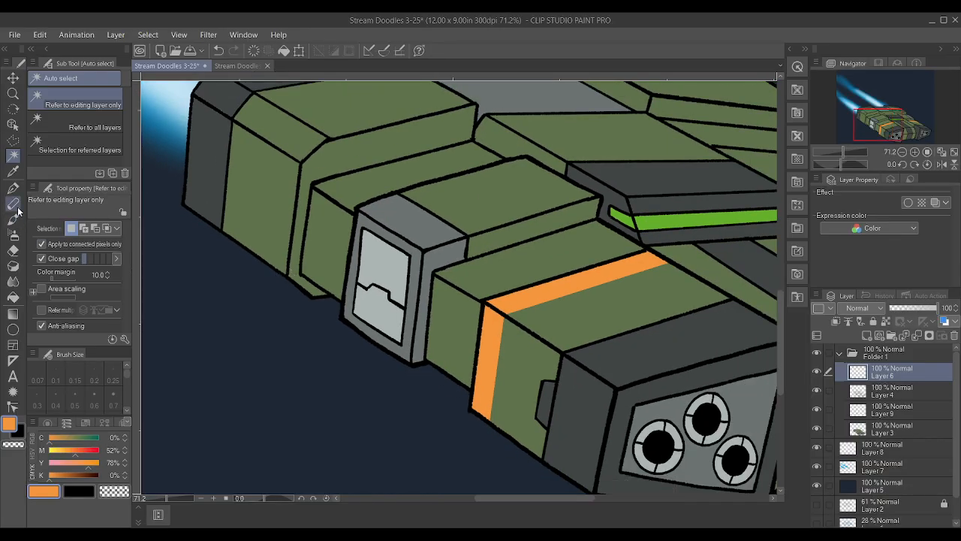
# On Layer 9, start a Polyline selection for a thin stripe up the near rear hull section's side and across its top
pyautogui.click(12, 139)
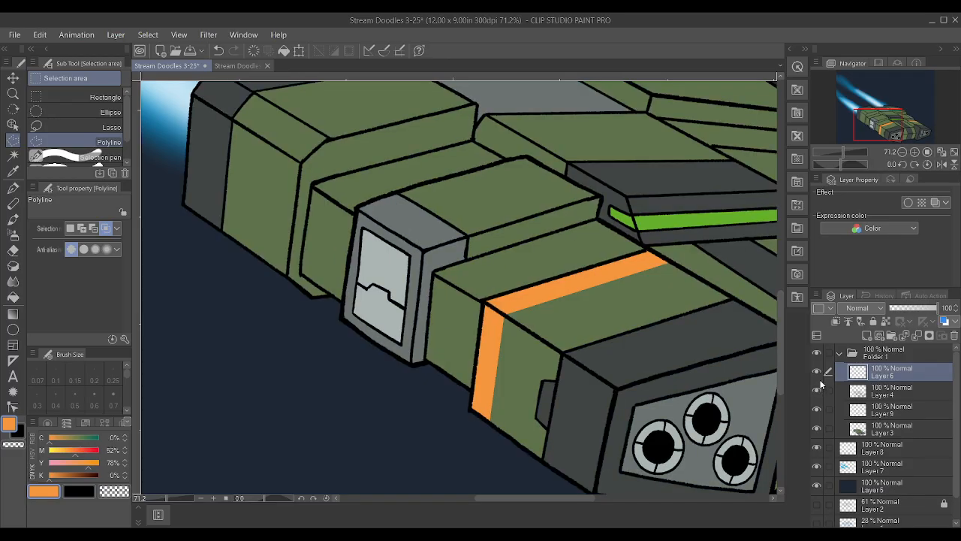
pyautogui.click(815, 403)
pyautogui.click(813, 407)
pyautogui.click(893, 410)
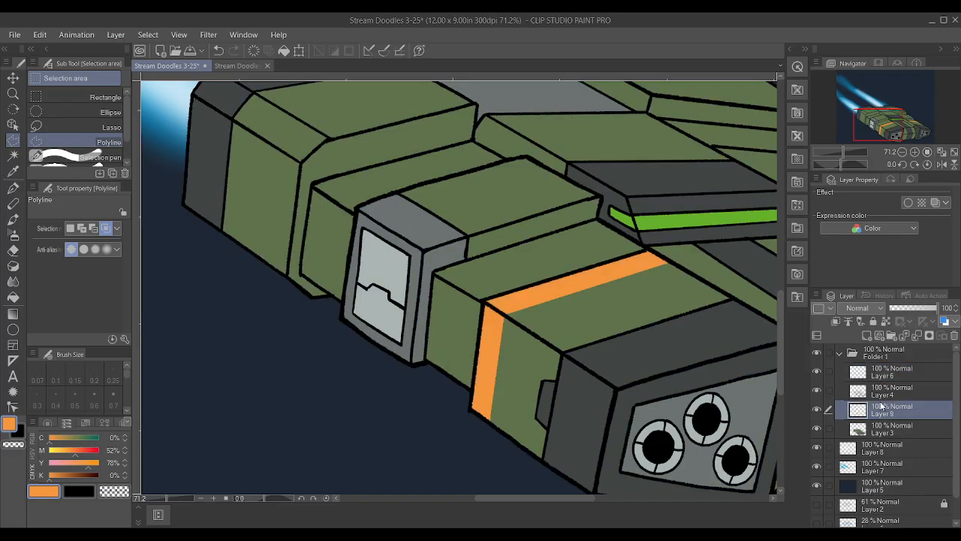
pyautogui.click(259, 259)
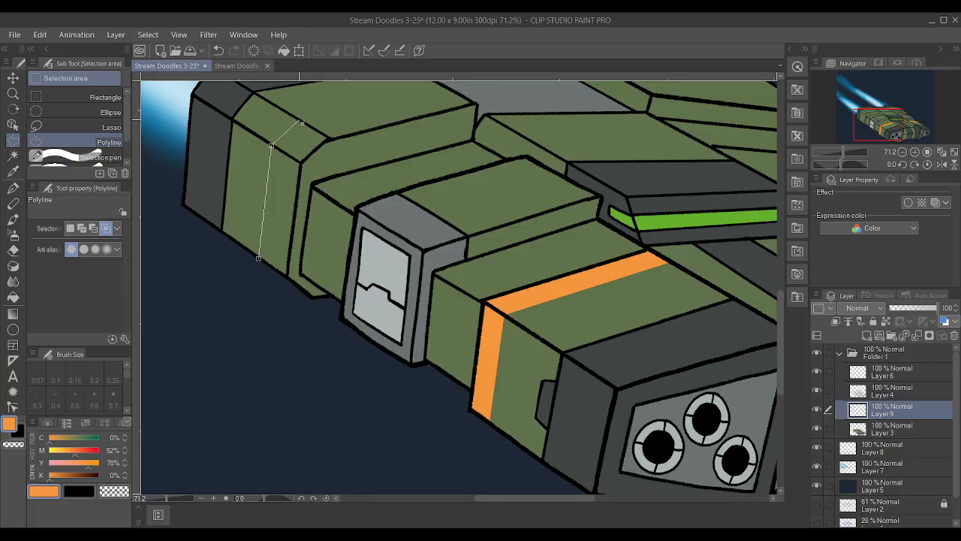
pyautogui.scroll(-1, 309, 121)
pyautogui.scroll(2, 378, 101)
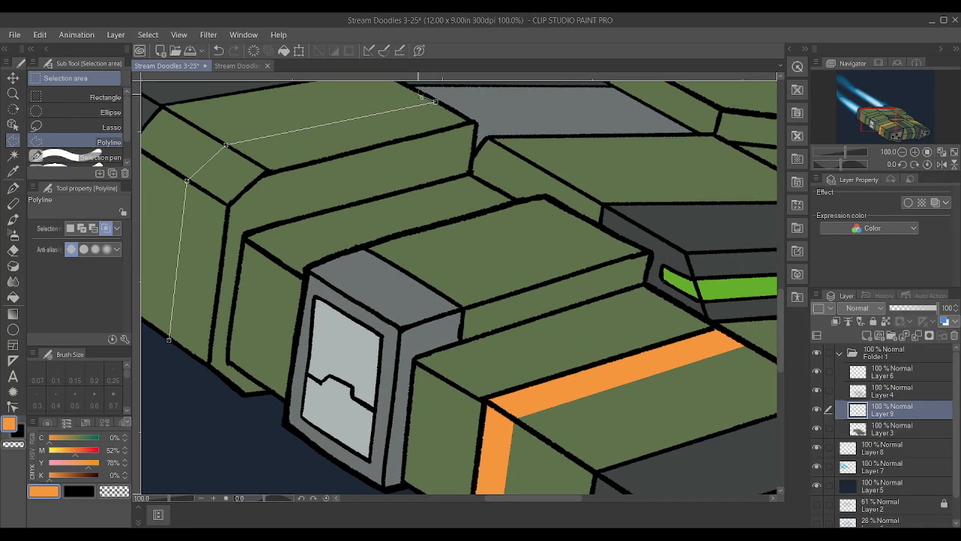
# Bring the thin stripe selection back across the near rear hull's top and down its side to the lower edge, and close it
pyautogui.click(419, 93)
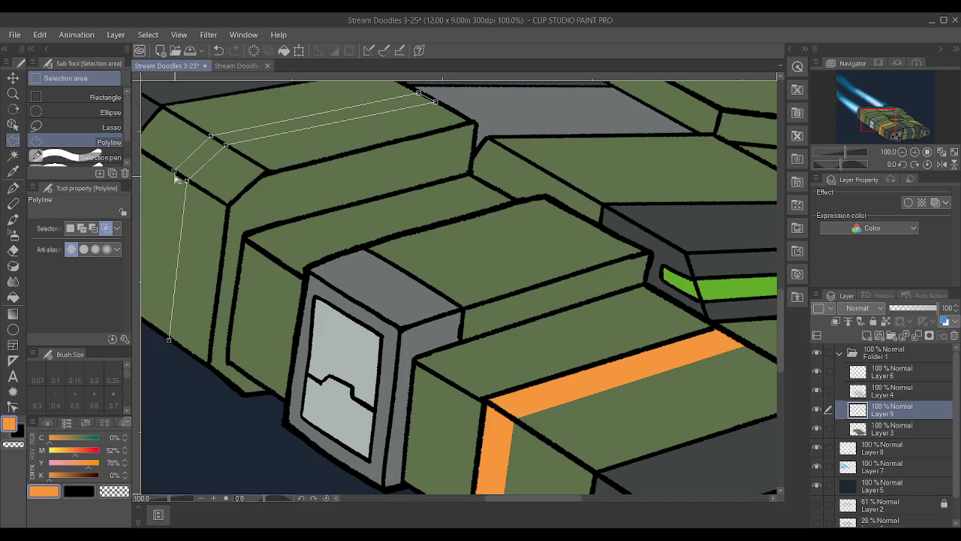
pyautogui.scroll(-4, 166, 229)
pyautogui.scroll(7, 149, 308)
pyautogui.scroll(4, 154, 294)
pyautogui.scroll(-6, 170, 284)
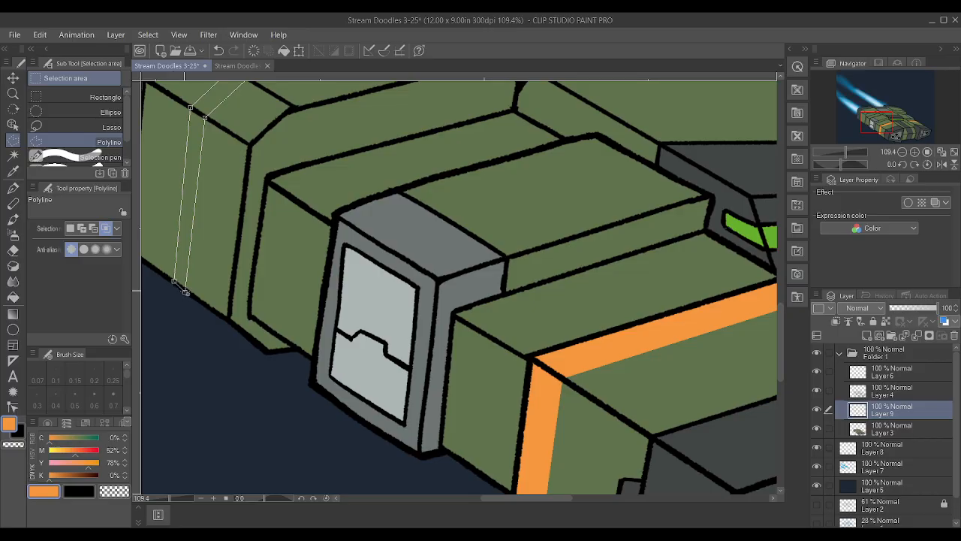
pyautogui.doubleClick(186, 292)
# Paint the selected near rear hull stripe orange with the Textured pen at size 25, and clear the selection
pyautogui.scroll(-3, 210, 270)
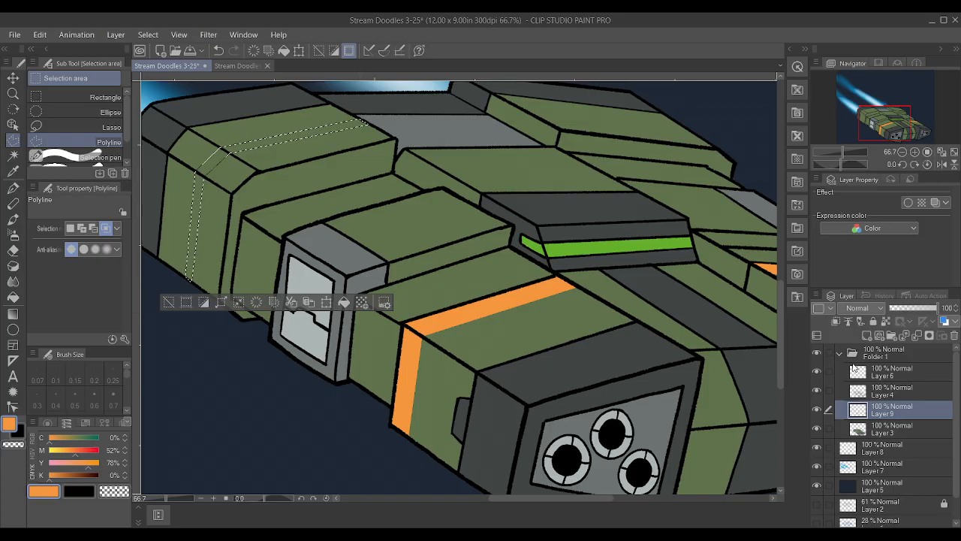
pyautogui.press('p')
pyautogui.moveTo(375, 130)
pyautogui.mouseDown()
pyautogui.moveTo(226, 229)
pyautogui.moveTo(215, 293)
pyautogui.moveTo(199, 127)
pyautogui.moveTo(351, 149)
pyautogui.mouseUp()
pyautogui.hotkey('ctrl', 'd')
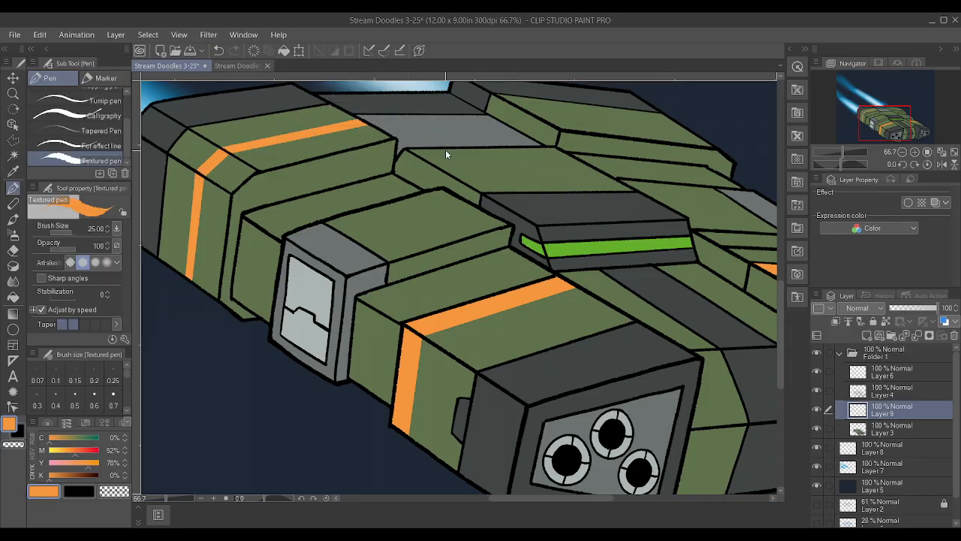
# Outline a matching thin stripe across the top of the far rear hull section with a closed Polyline selection
pyautogui.scroll(-3, 459, 154)
pyautogui.scroll(3, 661, 113)
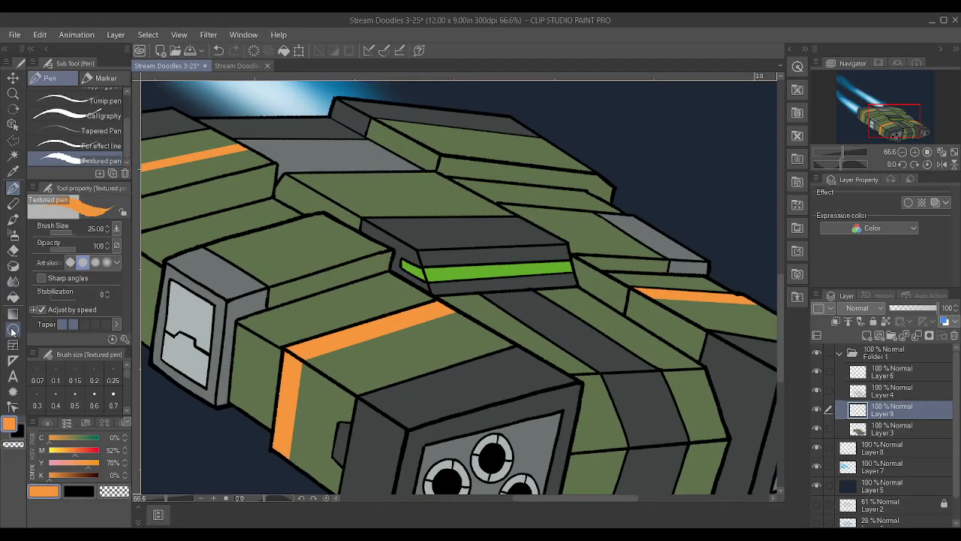
pyautogui.click(12, 156)
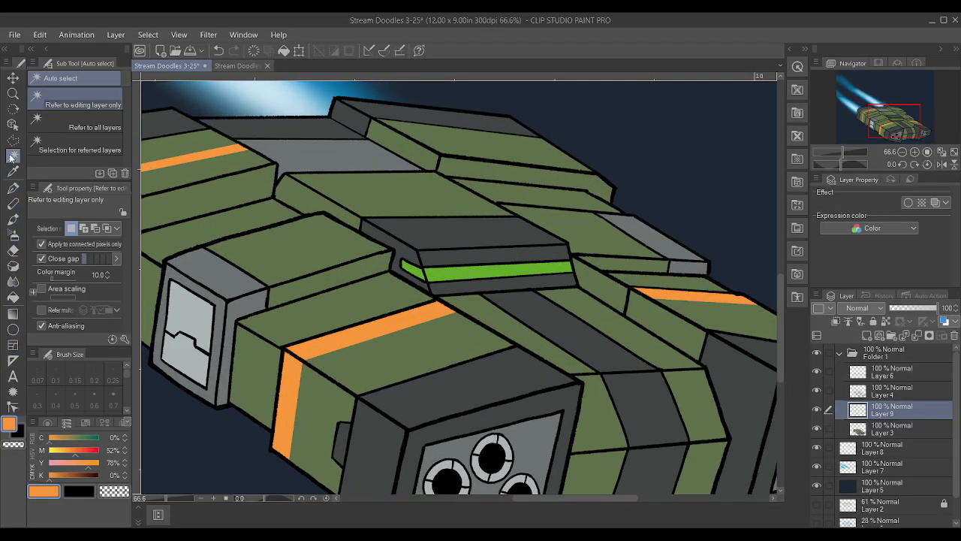
pyautogui.click(13, 140)
pyautogui.scroll(4, 579, 84)
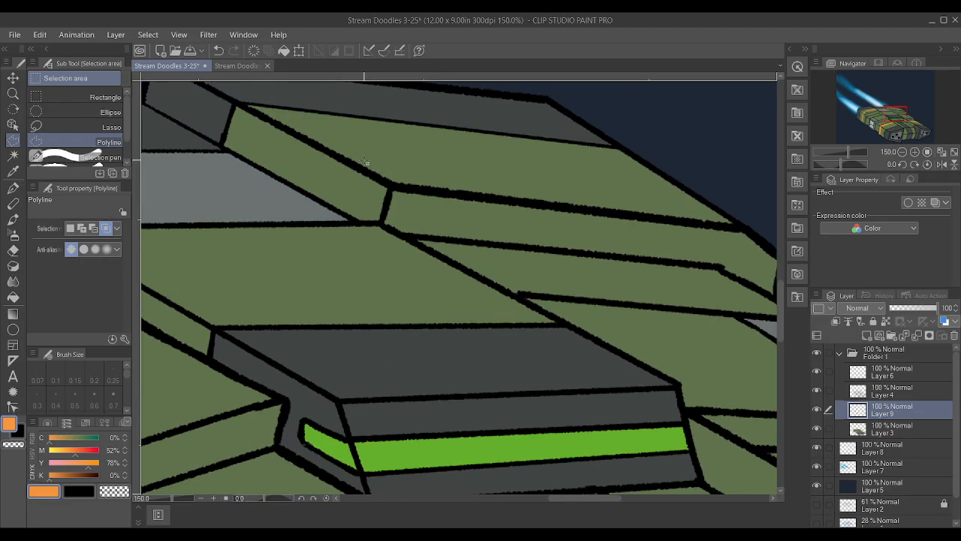
pyautogui.click(361, 163)
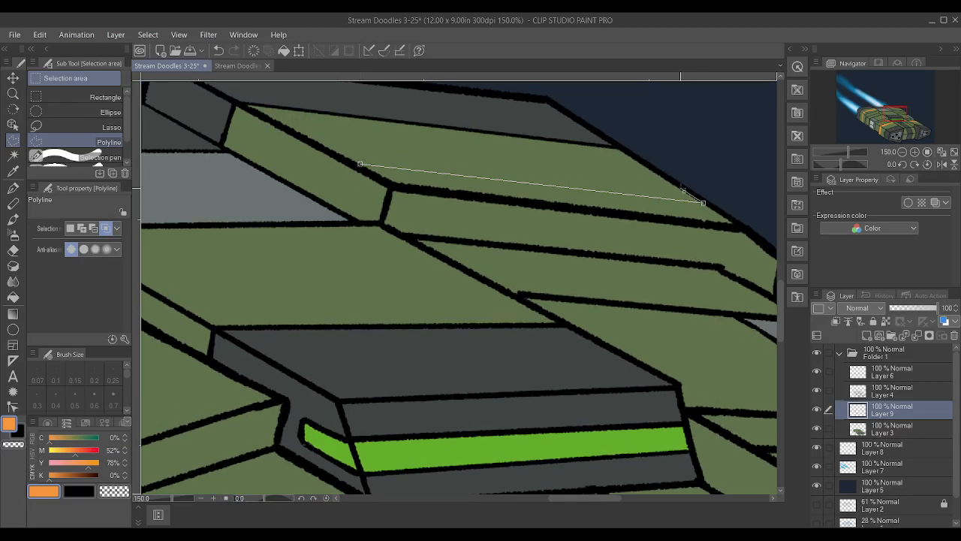
pyautogui.click(680, 189)
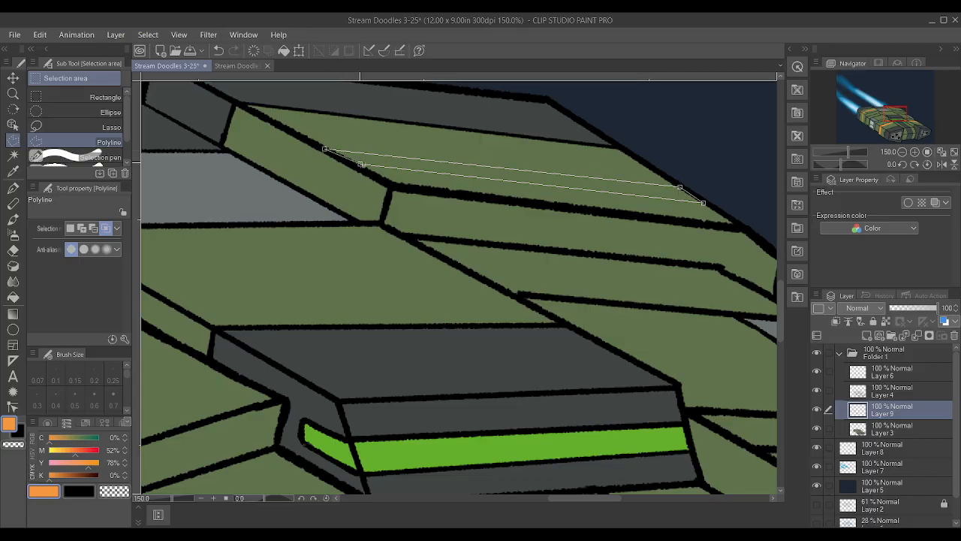
pyautogui.click(362, 164)
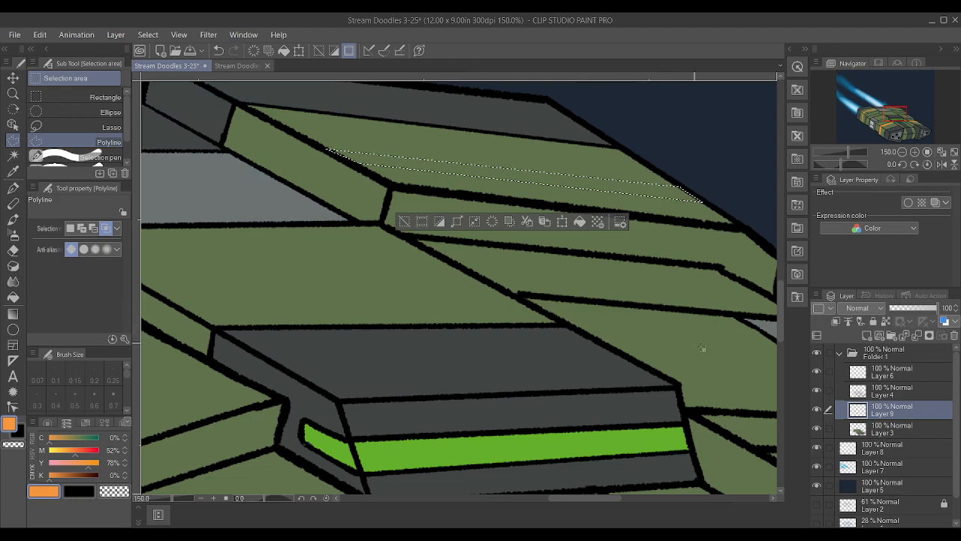
# Fill the far rear hull stripe with orange using the Textured pen, and clear the selection
pyautogui.press('p')
pyautogui.moveTo(676, 218); pyautogui.dragTo(300, 210)
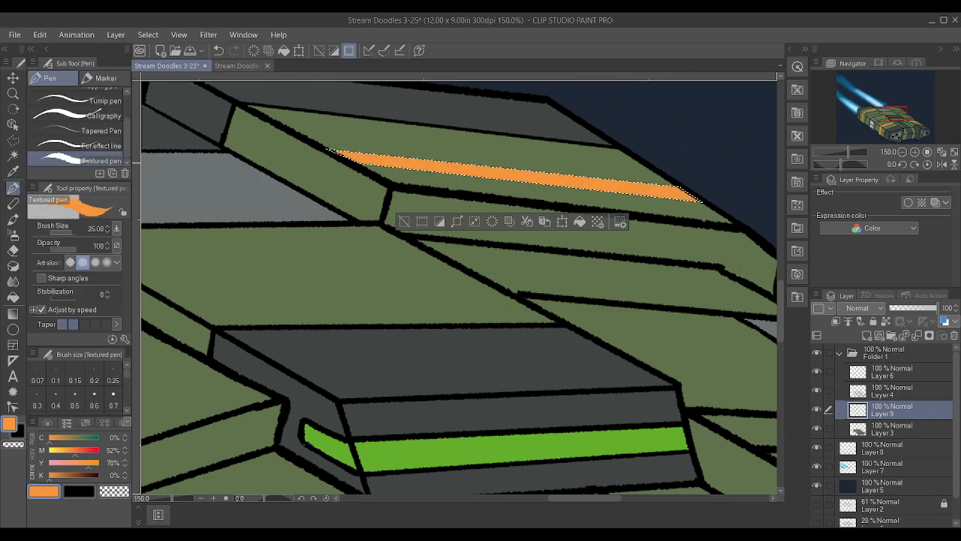
pyautogui.hotkey('ctrl', 'd')
pyautogui.scroll(-6, 492, 274)
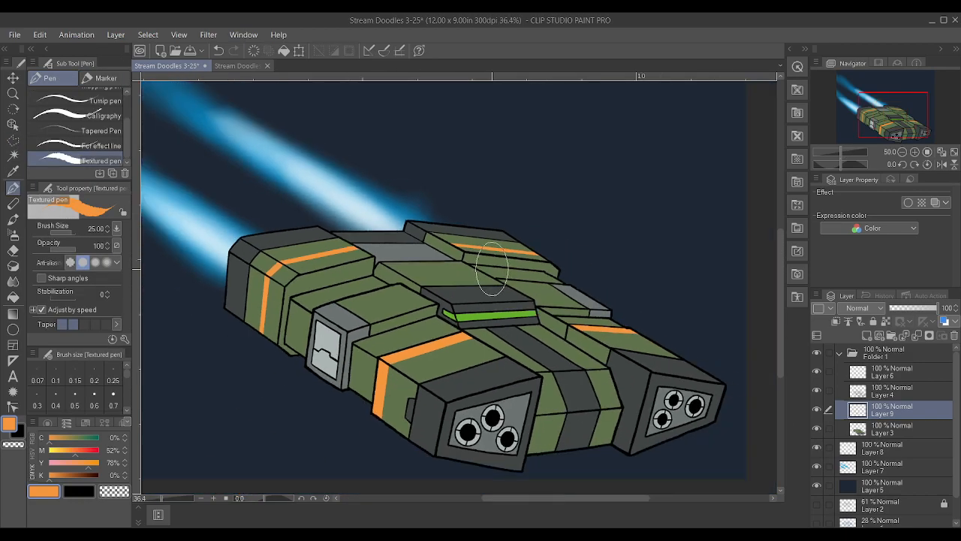
# Outline a thinner second stripe parallel to the near front hull's orange stripe, along its side and top, with a closed Polyline selection
pyautogui.scroll(1, 581, 297)
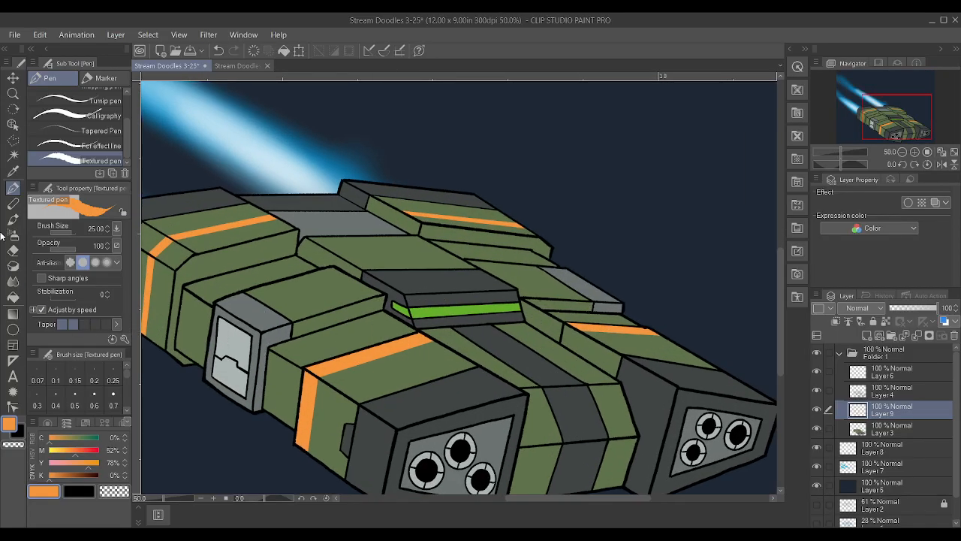
pyautogui.click(12, 140)
pyautogui.scroll(-2, 443, 363)
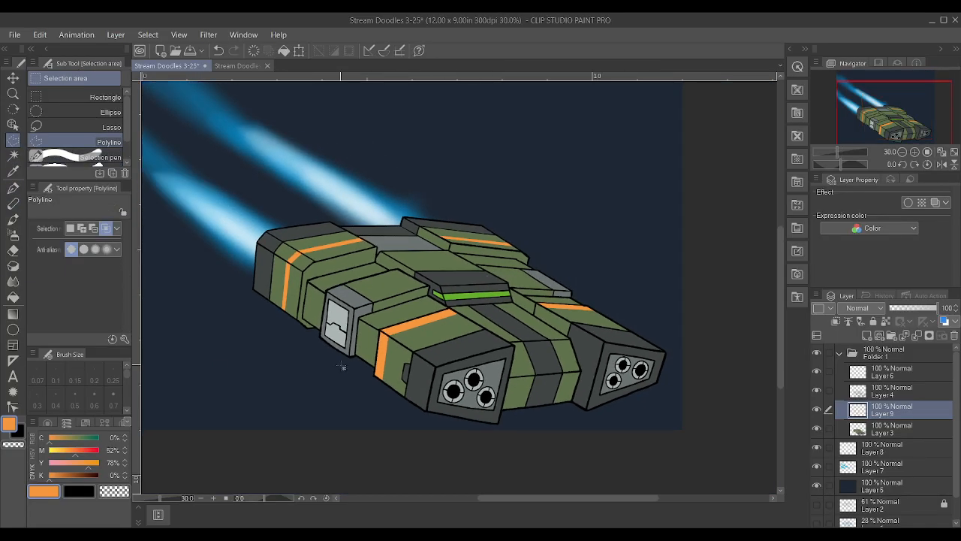
pyautogui.scroll(4, 442, 363)
pyautogui.scroll(2, 443, 362)
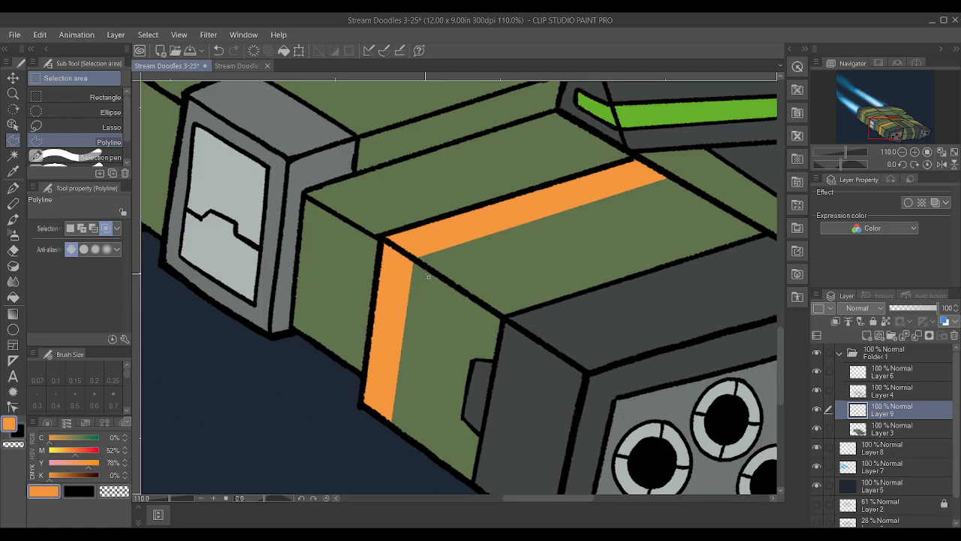
pyautogui.click(428, 268)
pyautogui.click(414, 442)
pyautogui.click(440, 280)
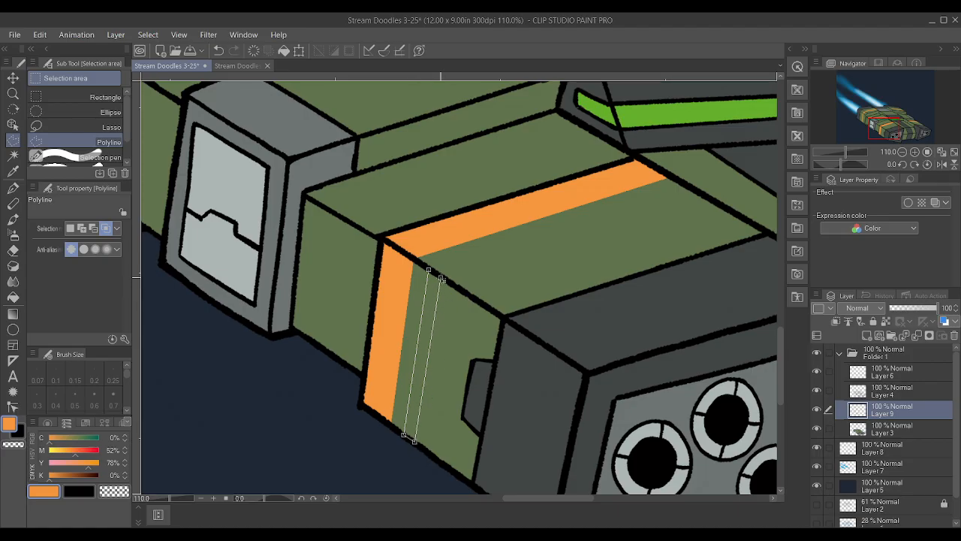
pyautogui.click(683, 185)
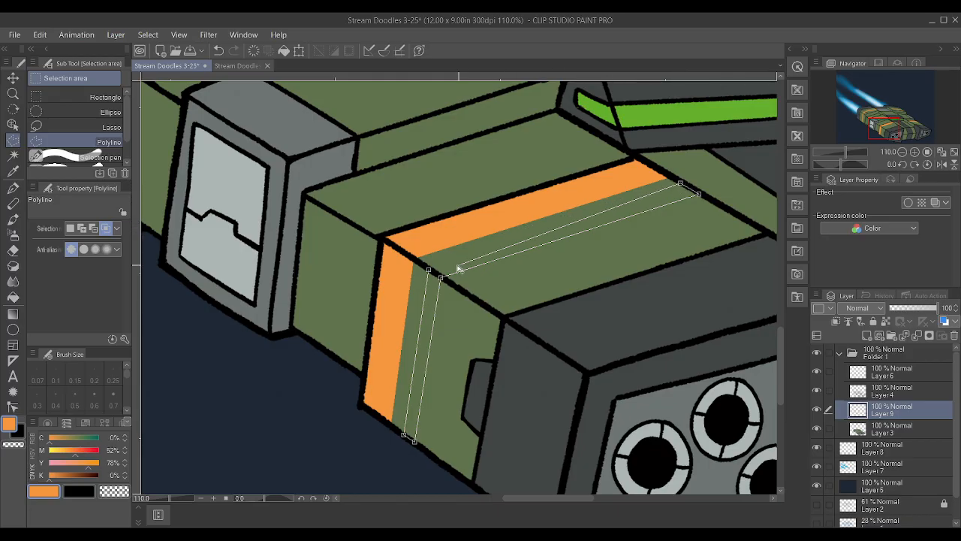
pyautogui.click(429, 269)
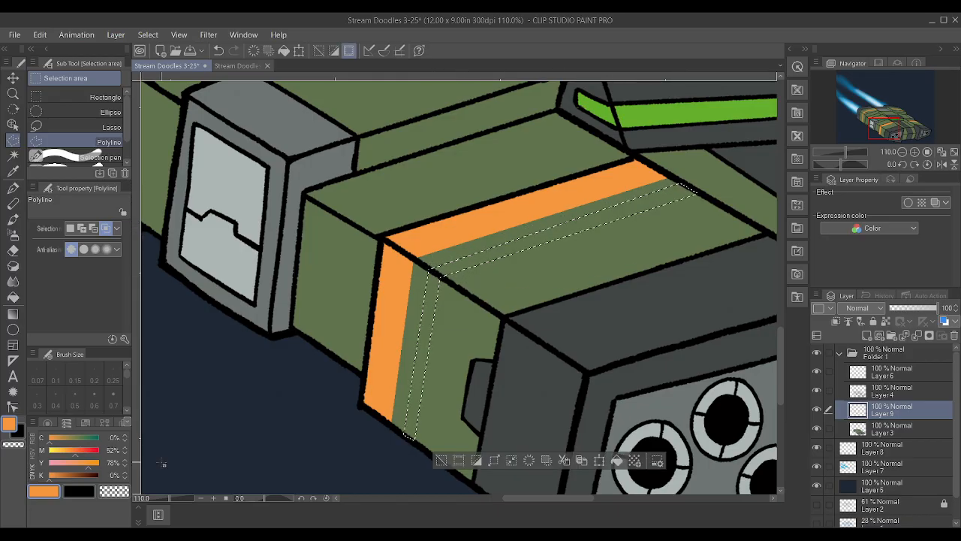
# Paint the thinner stripe on the near front hull section orange with the Textured pen, and clear the selection
pyautogui.press('p')
pyautogui.moveTo(708, 247)
pyautogui.mouseDown()
pyautogui.moveTo(509, 311)
pyautogui.moveTo(456, 205)
pyautogui.moveTo(520, 245)
pyautogui.moveTo(456, 315)
pyautogui.mouseUp()
pyautogui.hotkey('ctrl', 'd')
pyautogui.scroll(-8, 453, 312)
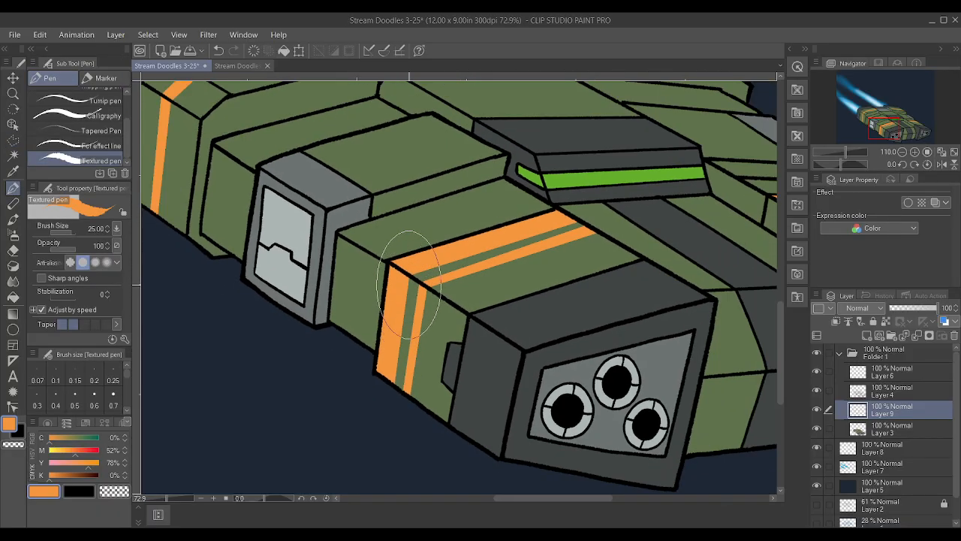
# Outline a thinner second stripe parallel to the far front hull's orange stripe with a closed Polyline selection
pyautogui.scroll(10, 733, 243)
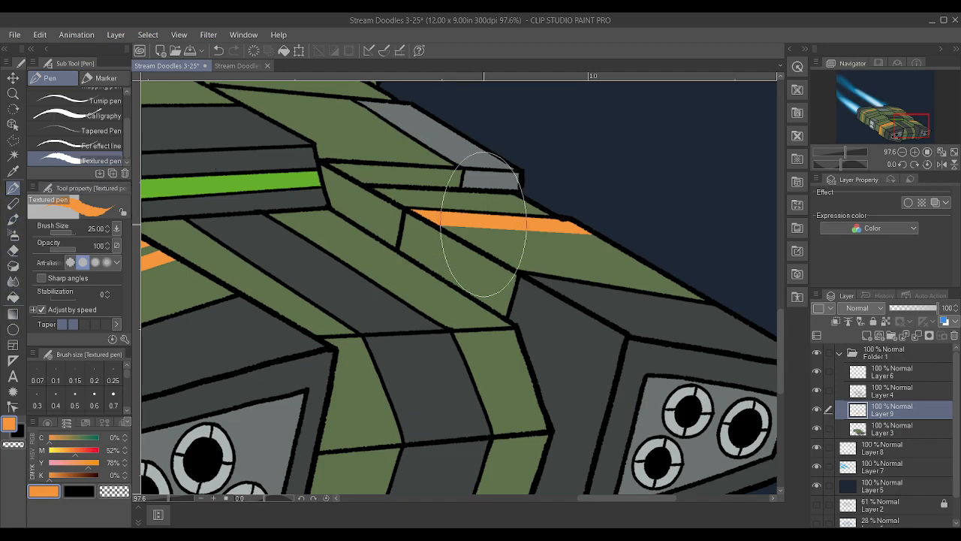
pyautogui.scroll(1, 518, 241)
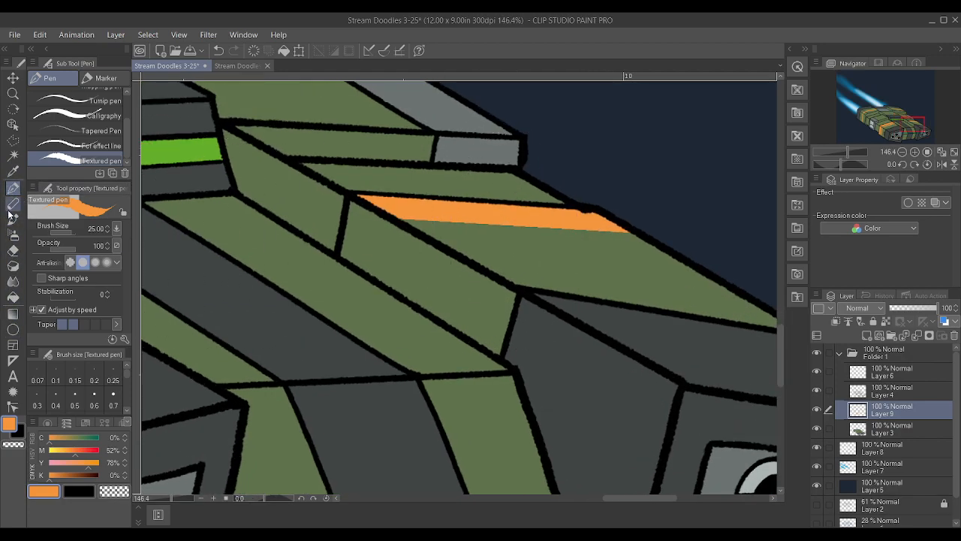
pyautogui.click(13, 140)
pyautogui.scroll(1, 481, 270)
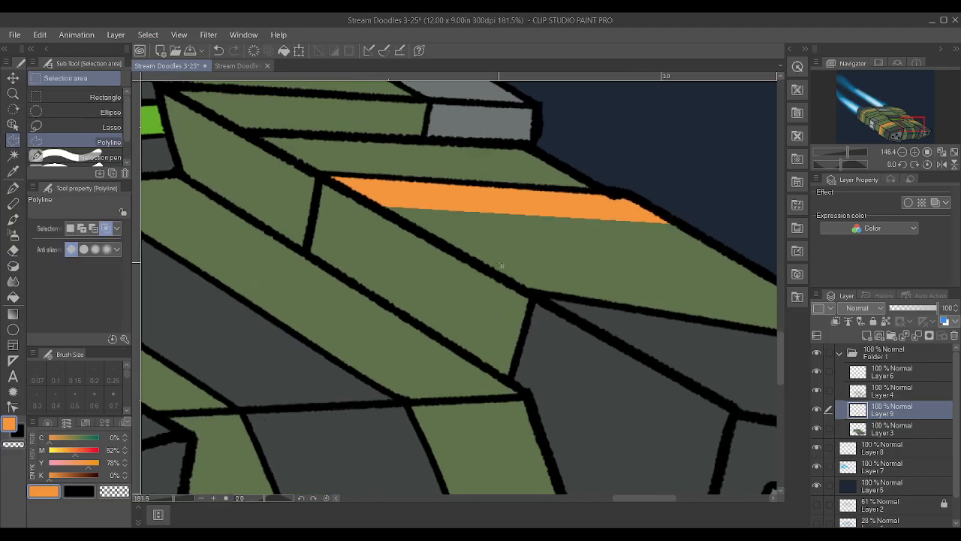
pyautogui.click(407, 223)
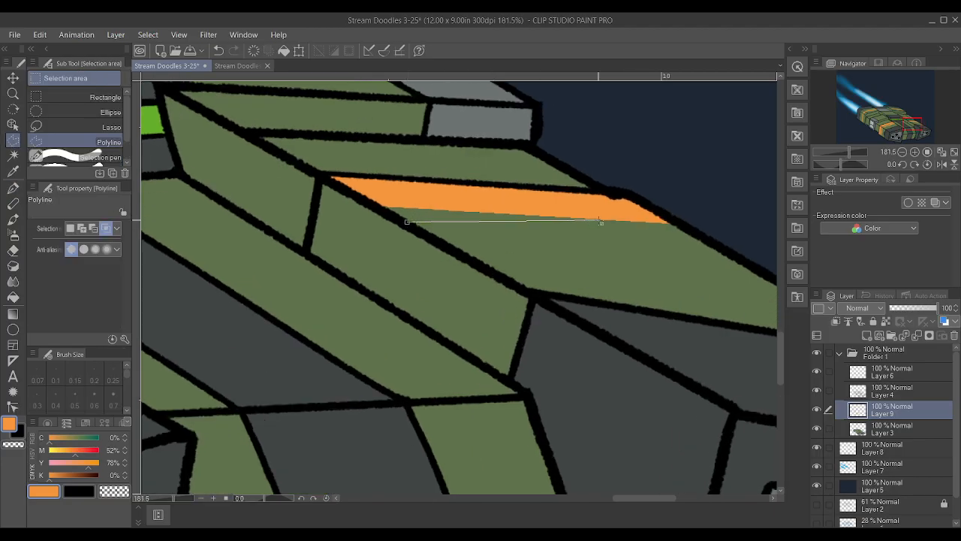
pyautogui.click(710, 241)
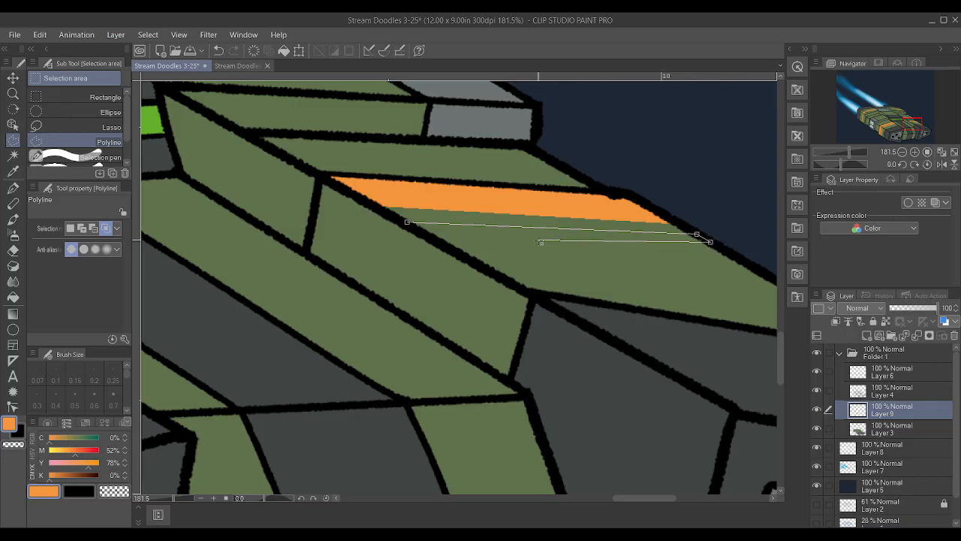
pyautogui.click(406, 224)
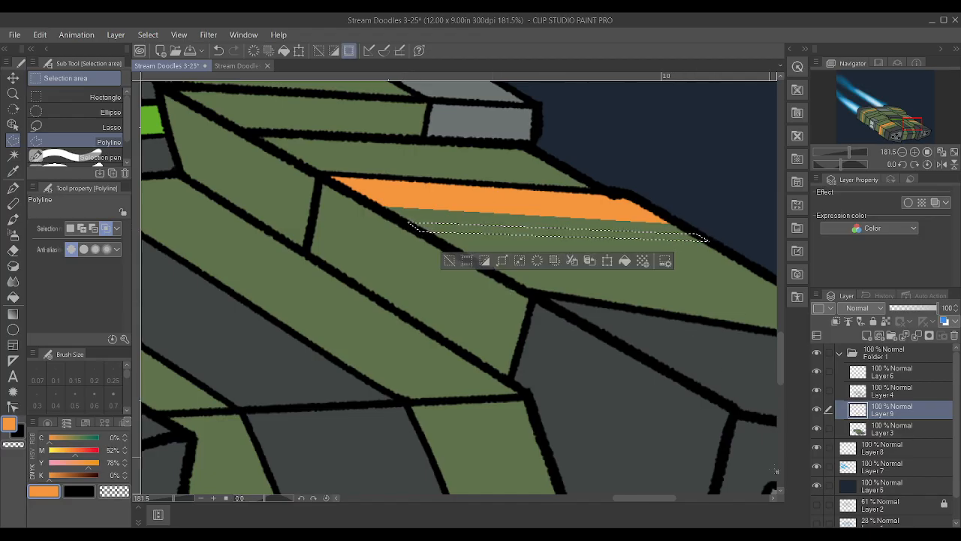
# Paint the thinner stripe on the far front hull section orange with the Textured pen, and clear the selection
pyautogui.press('p')
pyautogui.moveTo(706, 222); pyautogui.dragTo(304, 247)
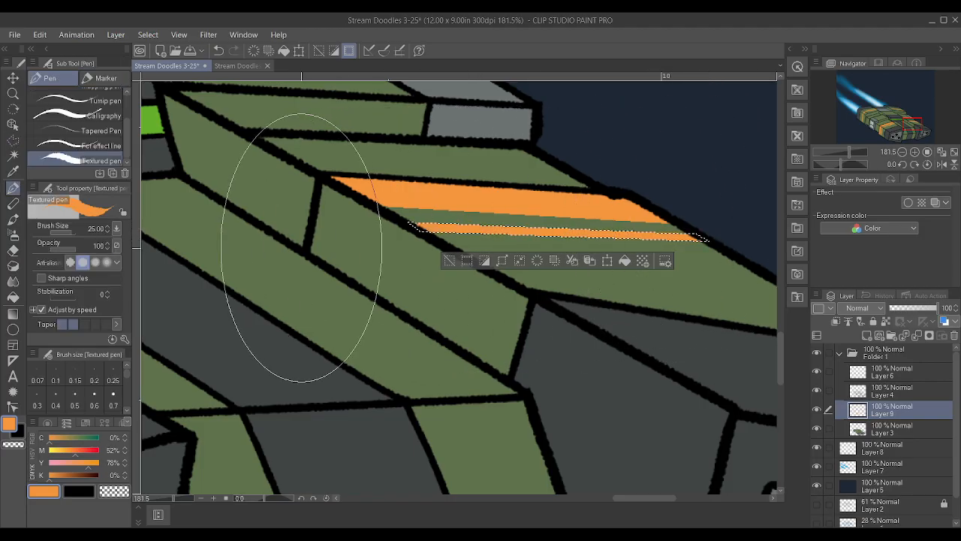
pyautogui.hotkey('ctrl', 'd')
# Check the orange stripes across the whole ship
pyautogui.scroll(-5, 600, 351)
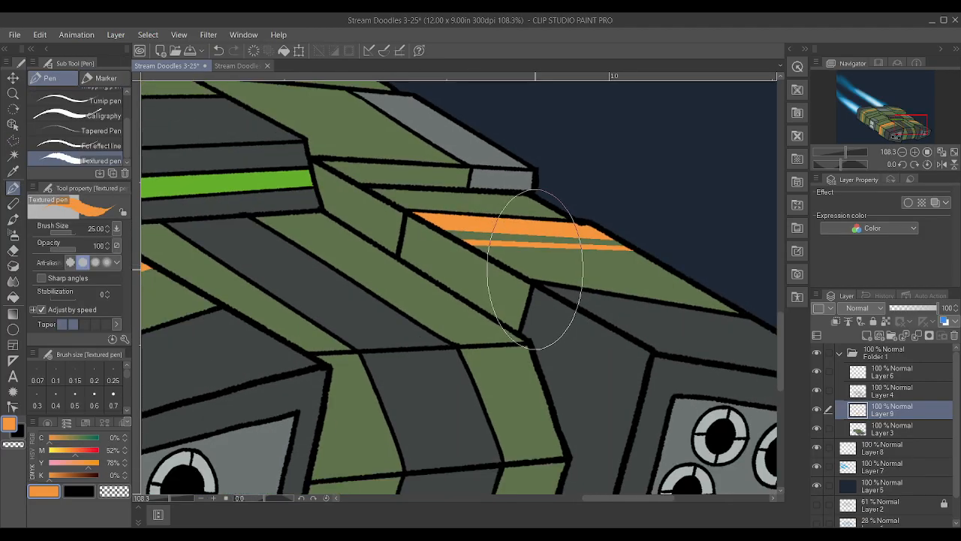
pyautogui.scroll(-3, 544, 280)
pyautogui.scroll(-2, 715, 335)
pyautogui.scroll(3, 714, 335)
pyautogui.scroll(-1, 580, 289)
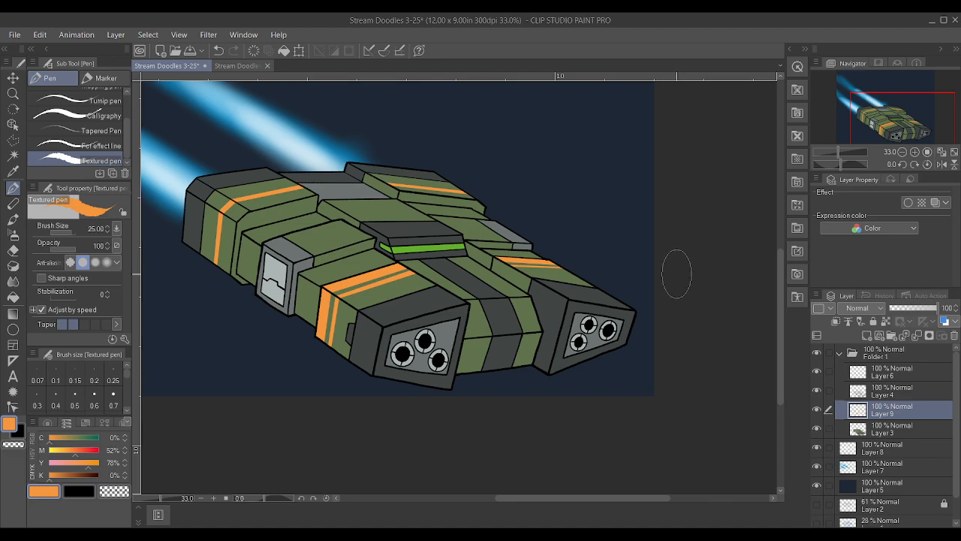
pyautogui.scroll(-1, 655, 264)
pyautogui.scroll(1, 517, 291)
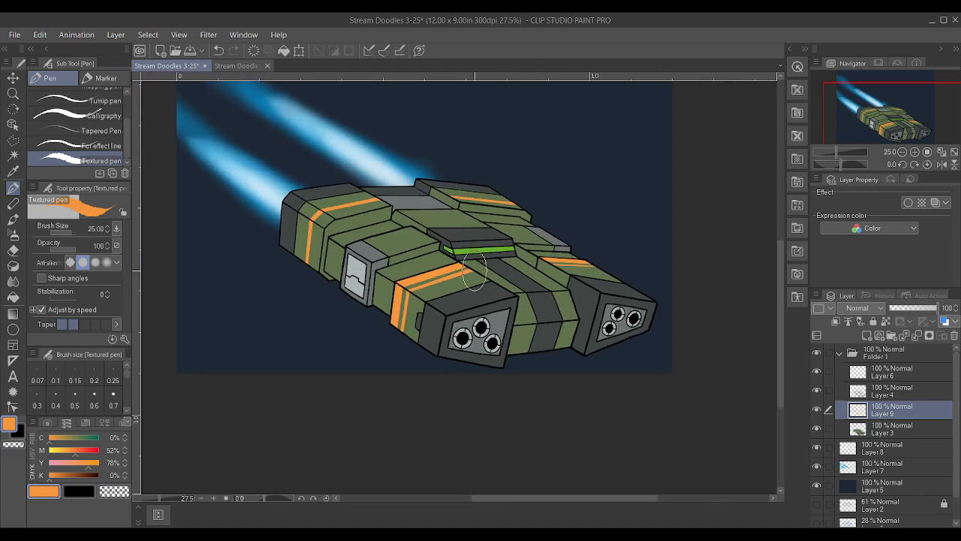
# Outline a stripe across the top and inner side of the near middle hull block, beside its grey end, with a closed Polyline selection
pyautogui.scroll(2, 409, 245)
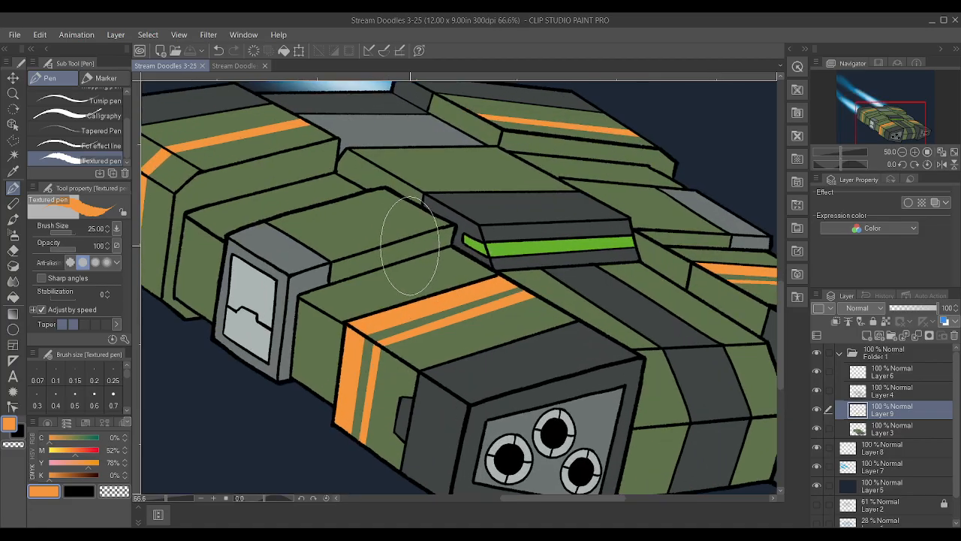
pyautogui.click(13, 141)
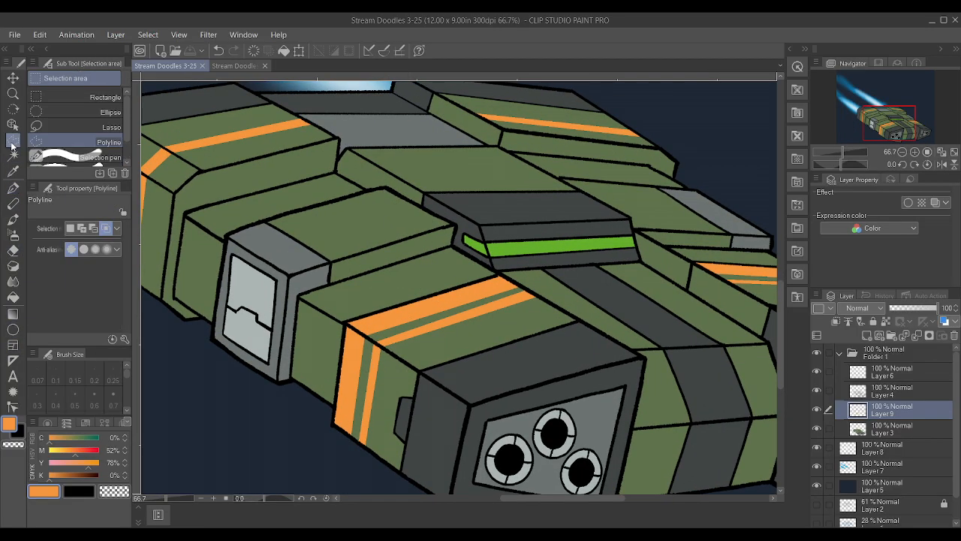
pyautogui.scroll(2, 437, 286)
pyautogui.click(457, 322)
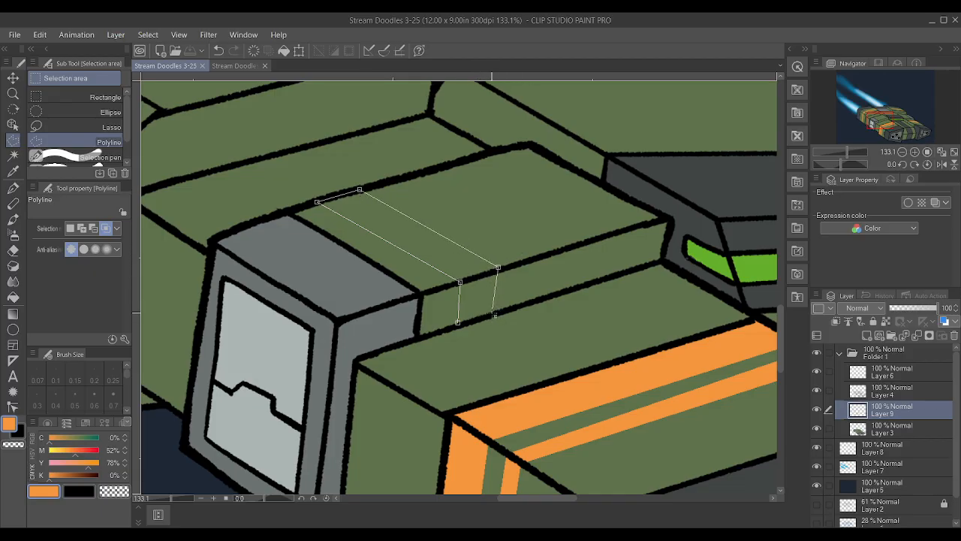
pyautogui.click(493, 314)
pyautogui.click(457, 323)
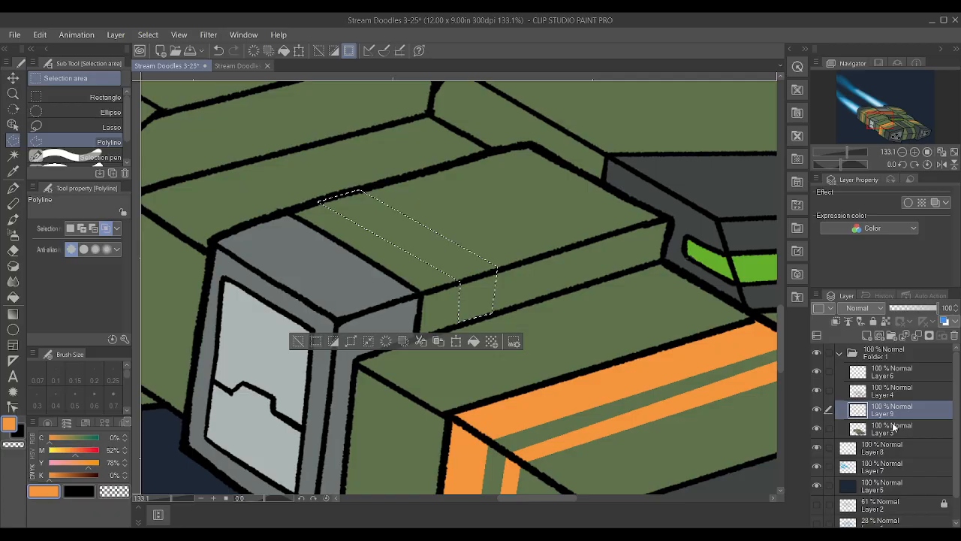
# Fill the near middle hull block's stripe with orange using the Textured pen, and clear the selection
pyautogui.press('p')
pyautogui.moveTo(522, 268); pyautogui.dragTo(236, 172)
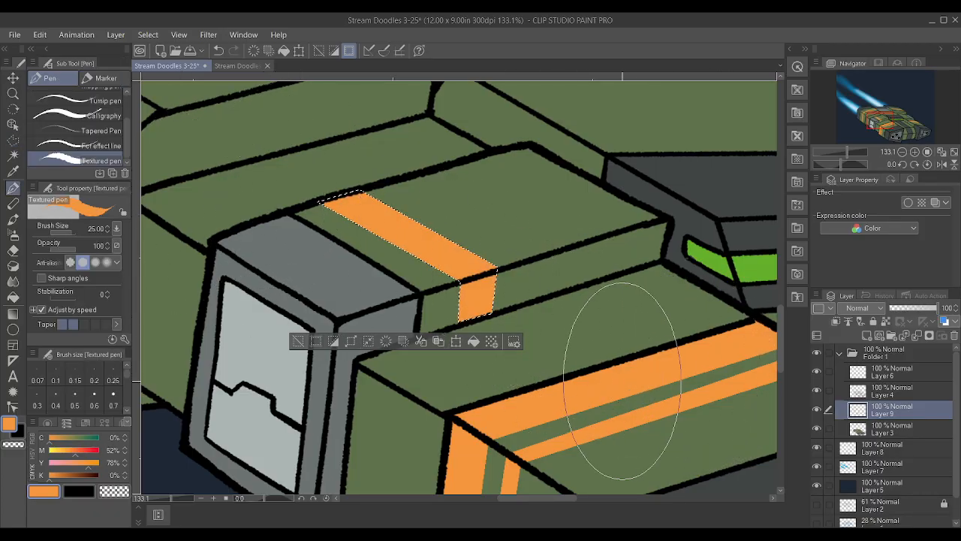
pyautogui.hotkey('ctrl', 'd')
# Outline a matching stripe over the top and side of the far middle hull block, beside its grey end, with a closed Polyline selection
pyautogui.scroll(-5, 579, 380)
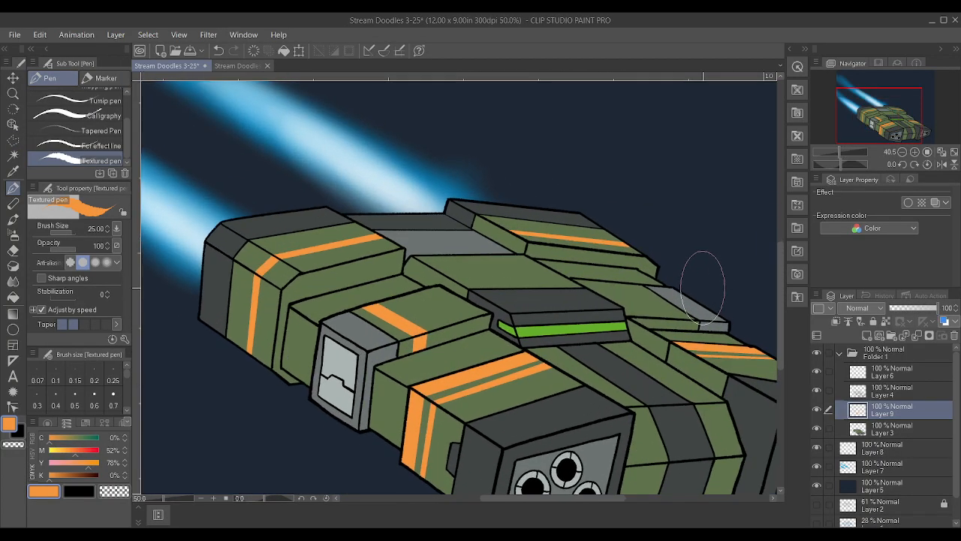
pyautogui.scroll(2, 703, 286)
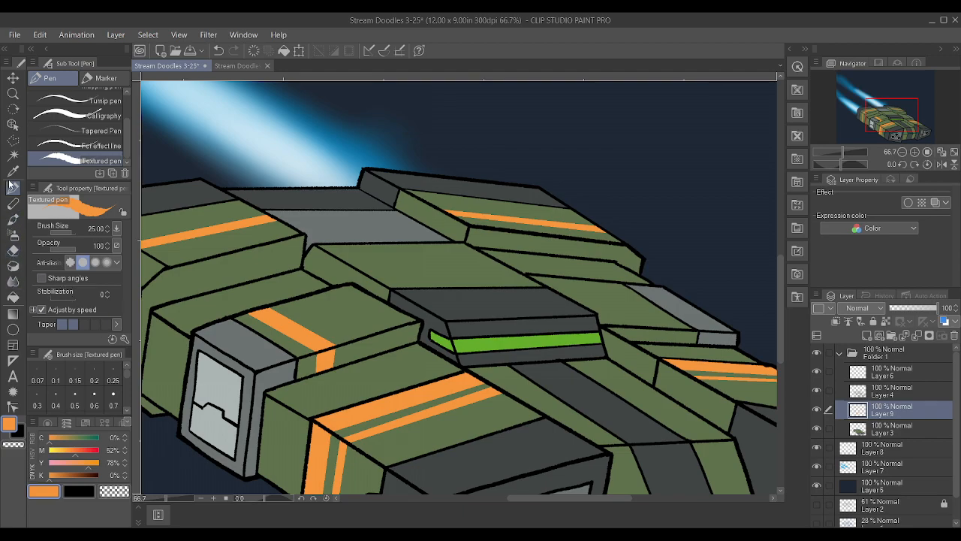
pyautogui.click(12, 141)
pyautogui.scroll(-2, 348, 218)
pyautogui.scroll(4, 531, 310)
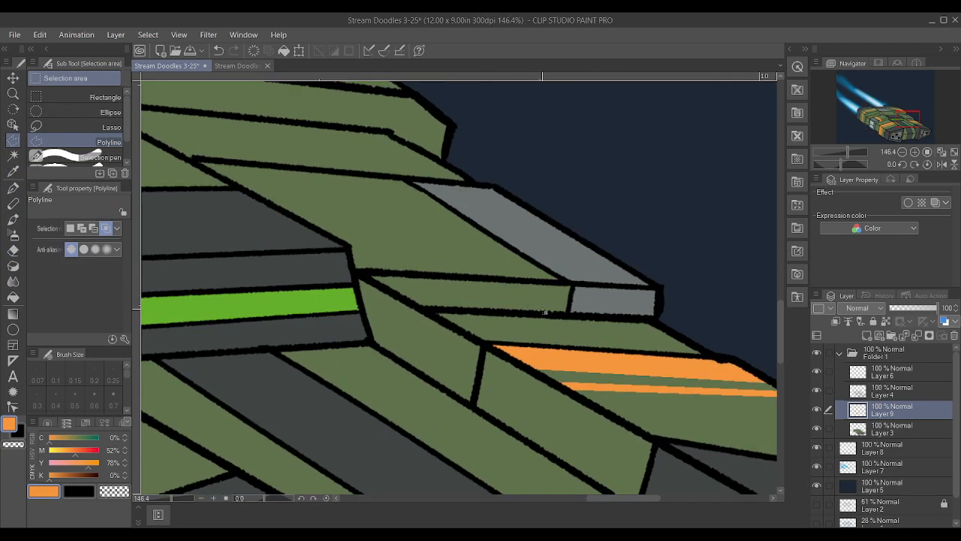
pyautogui.click(543, 283)
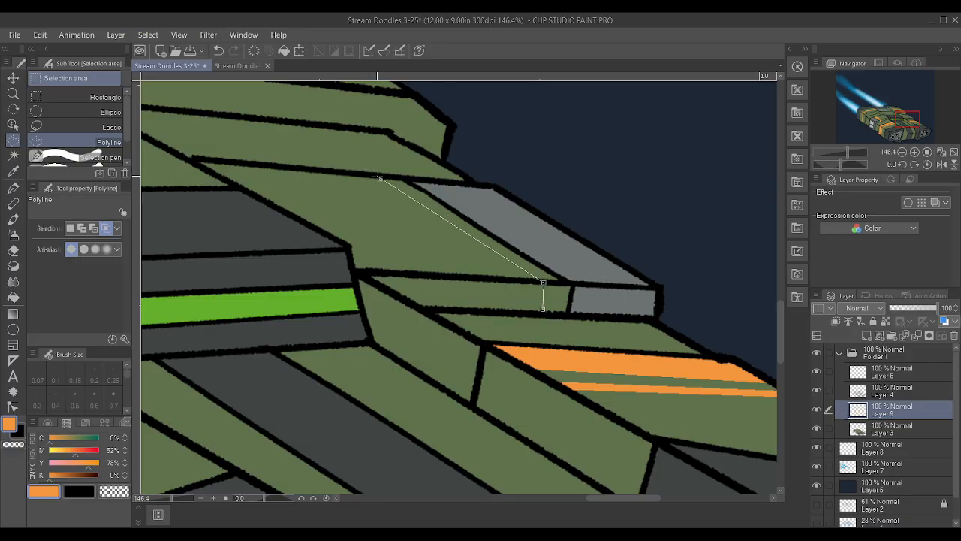
pyautogui.click(339, 171)
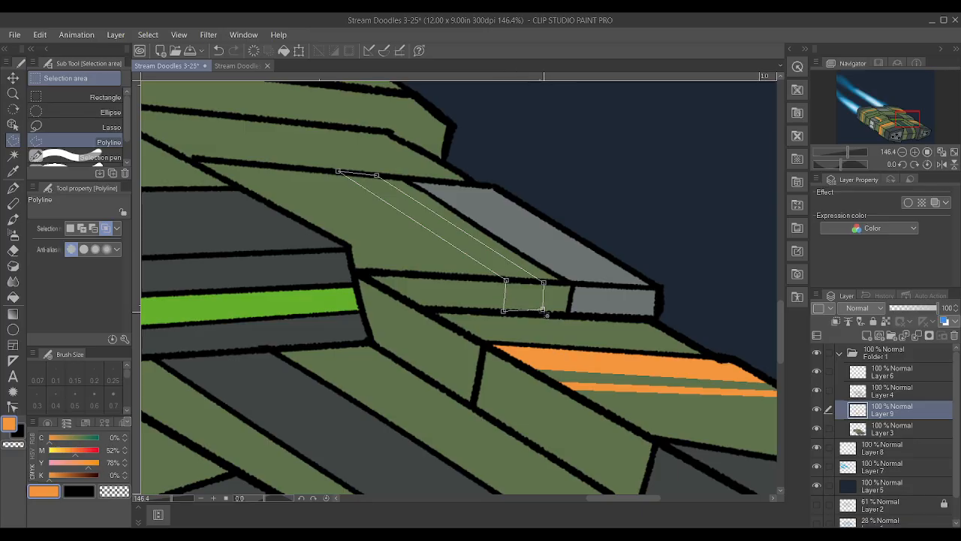
pyautogui.doubleClick(548, 317)
# Paint the far middle hull block's stripe orange with the Textured pen, and clear the selection
pyautogui.scroll(1, 547, 317)
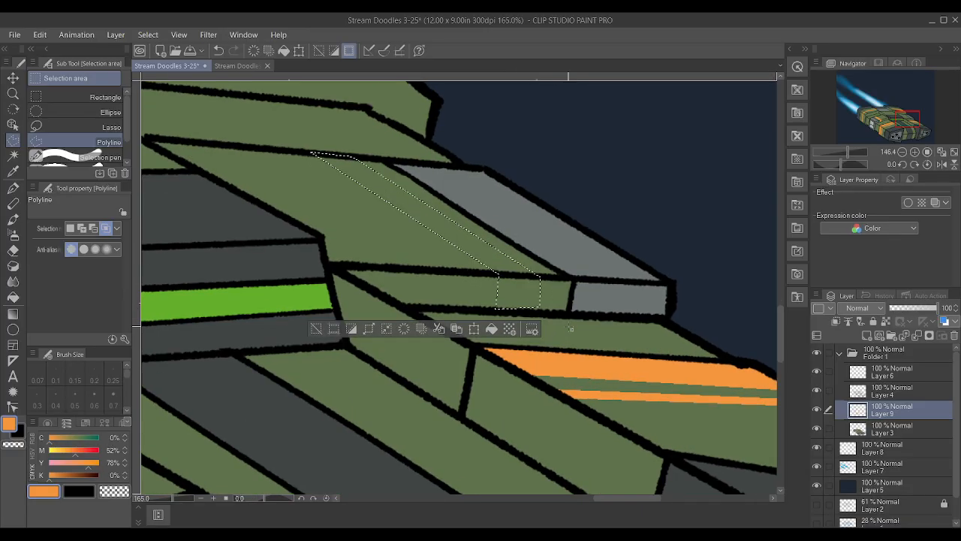
pyautogui.press('p')
pyautogui.moveTo(319, 156)
pyautogui.mouseDown()
pyautogui.moveTo(353, 161)
pyautogui.moveTo(518, 293)
pyautogui.mouseUp()
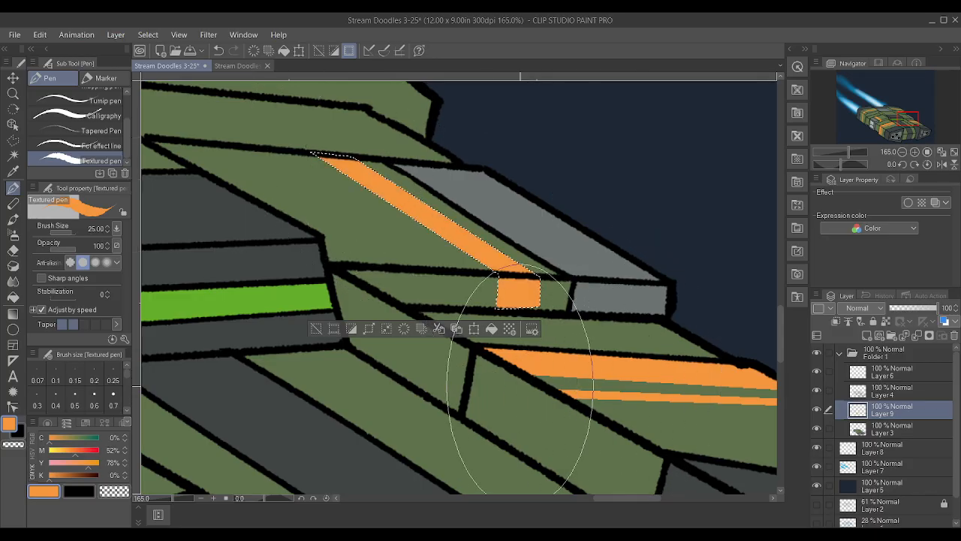
pyautogui.press('p')
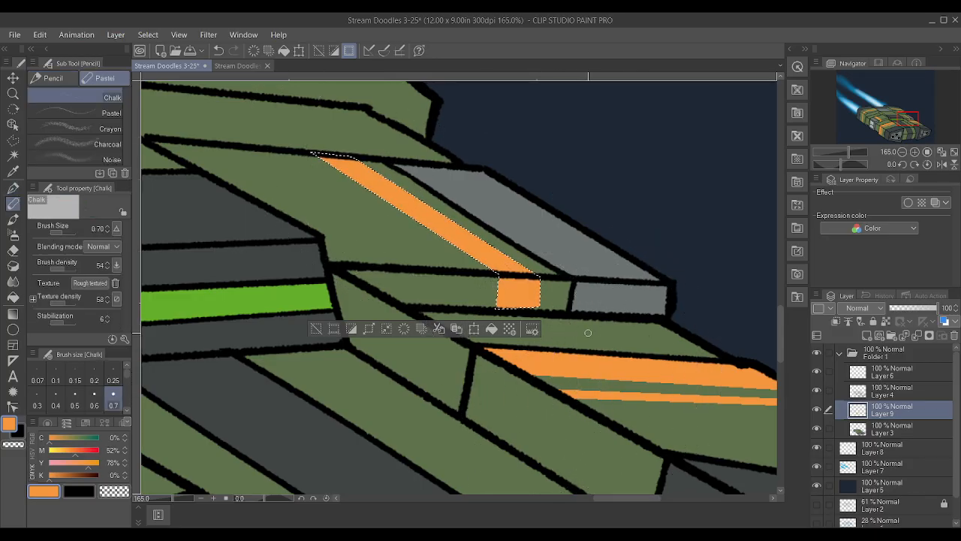
pyautogui.hotkey('ctrl', 'd')
# Try to touch up the edge of the far middle block's side stripe with Chalk at size 0.50, and undo the stroke
pyautogui.scroll(4, 606, 324)
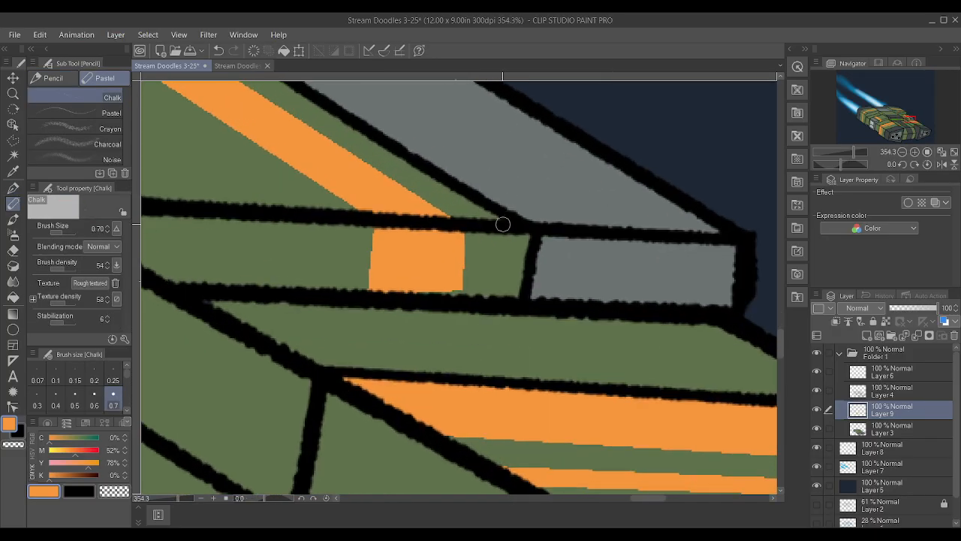
pyautogui.press('[')
pyautogui.press('[')
pyautogui.moveTo(465, 284); pyautogui.dragTo(458, 261)
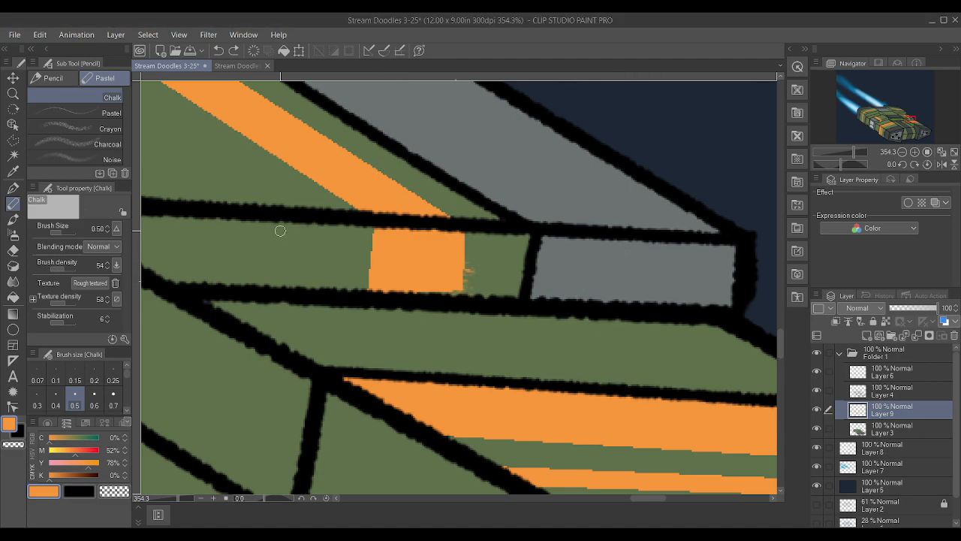
pyautogui.hotkey('ctrl', 'z')
# Touch up both edges of the far middle block's side stripe in orange with the Textured pen at size 0.70
pyautogui.press('p')
pyautogui.press('[')
pyautogui.press('[')
pyautogui.press('[')
pyautogui.press('[')
pyautogui.press('[')
pyautogui.press('[')
pyautogui.press('[')
pyautogui.press('[')
pyautogui.press('[')
pyautogui.press('[')
pyautogui.press('[')
pyautogui.press('[')
pyautogui.press('[')
pyautogui.press('[')
pyautogui.press('[')
pyautogui.press('[')
pyautogui.press('[')
pyautogui.press('[')
pyautogui.press('[')
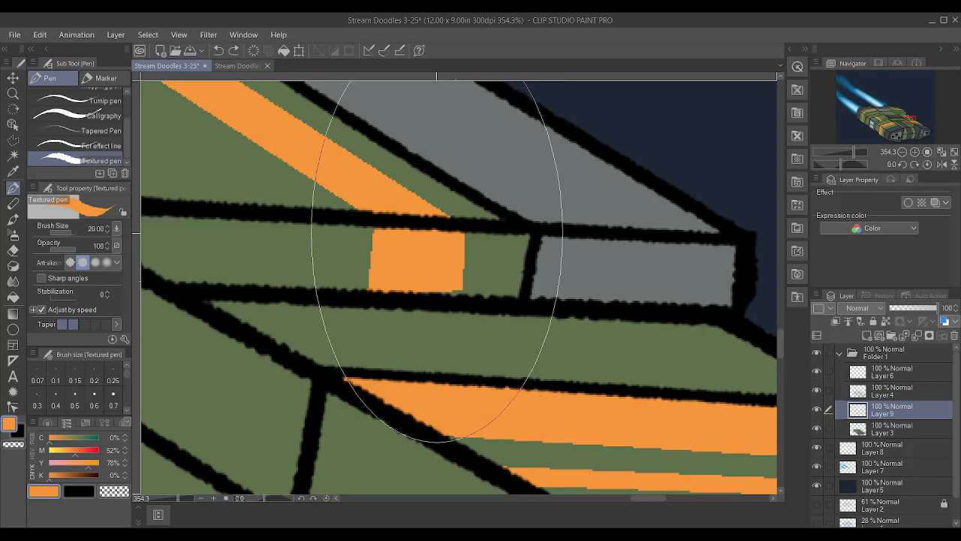
pyautogui.moveTo(457, 291); pyautogui.dragTo(460, 235)
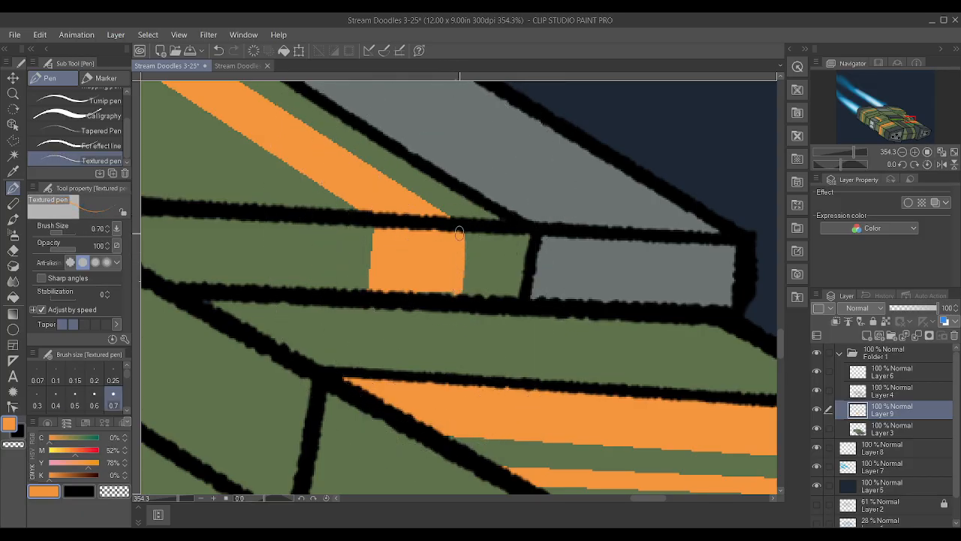
pyautogui.moveTo(370, 281); pyautogui.dragTo(368, 226)
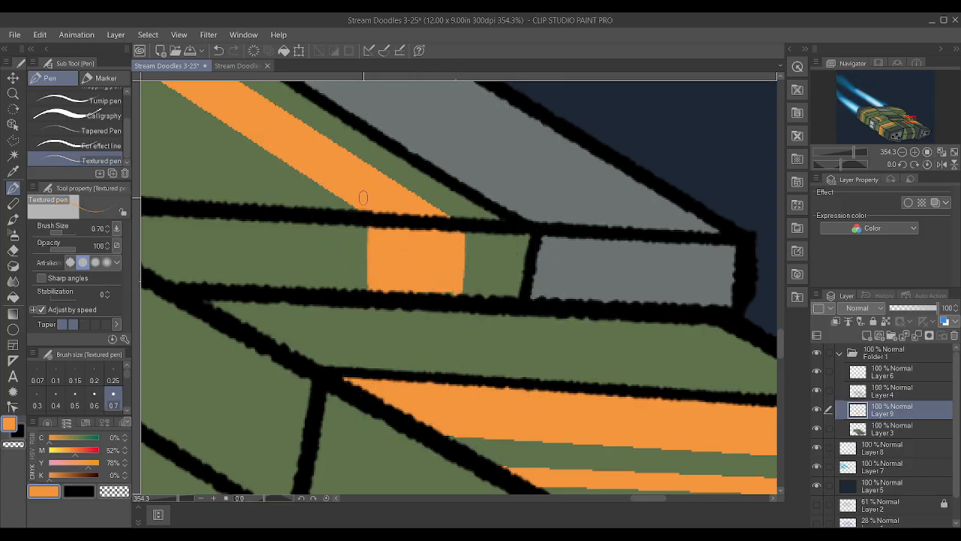
pyautogui.moveTo(366, 293); pyautogui.dragTo(376, 224)
# Wear away a patch in the middle of the thinner stripe on the near front hull's top with the Kneaded eraser at size 4
pyautogui.scroll(-12, 377, 224)
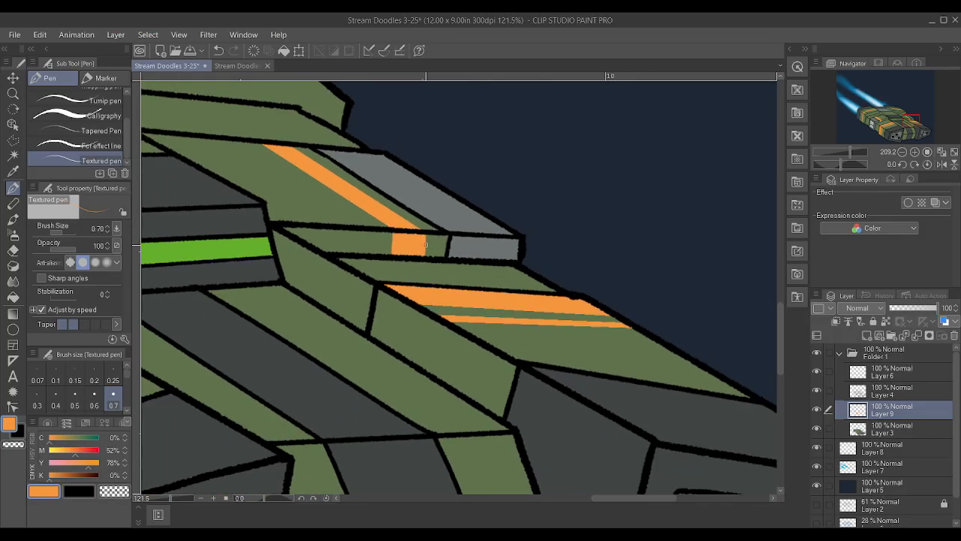
pyautogui.scroll(2, 295, 222)
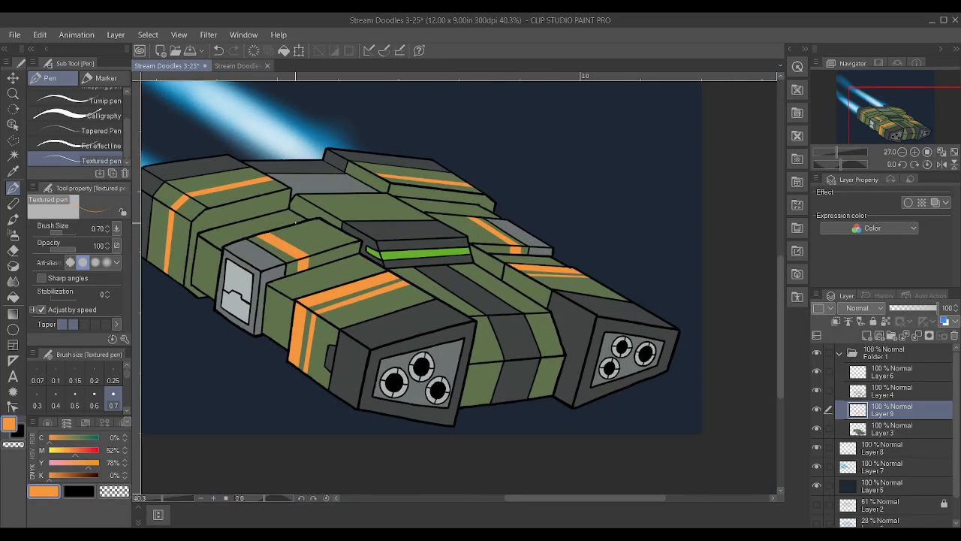
pyautogui.scroll(1, 165, 433)
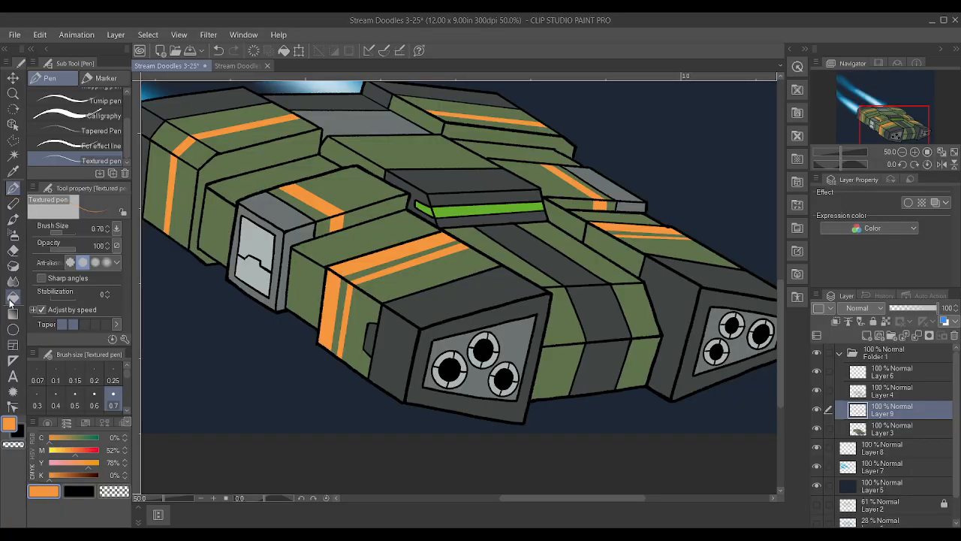
pyautogui.click(14, 249)
pyautogui.click(96, 126)
pyautogui.scroll(3, 526, 278)
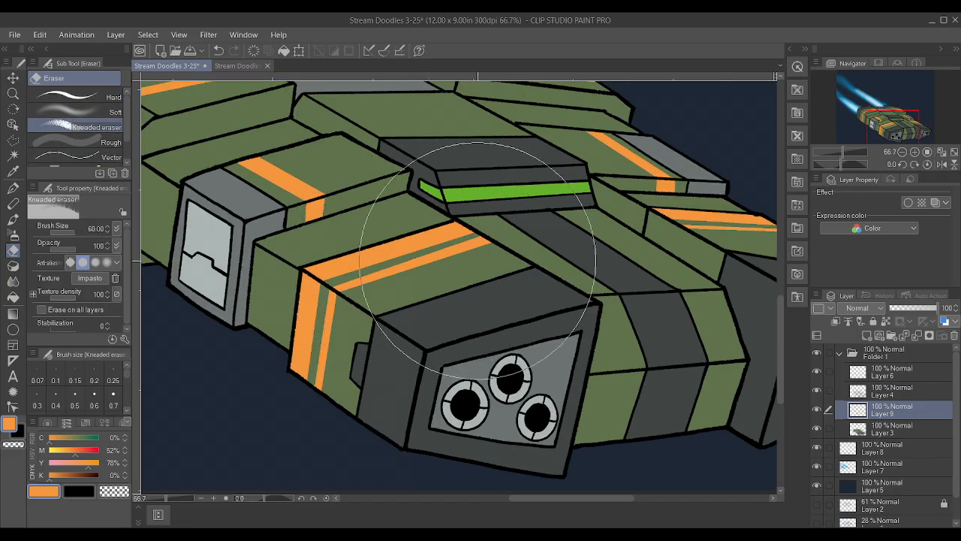
pyautogui.press('[')
pyautogui.press('[')
pyautogui.press('[')
pyautogui.press('[')
pyautogui.press('[')
pyautogui.press('[')
pyautogui.press('[')
pyautogui.press('[')
pyautogui.press('[')
pyautogui.press('[')
pyautogui.press('[')
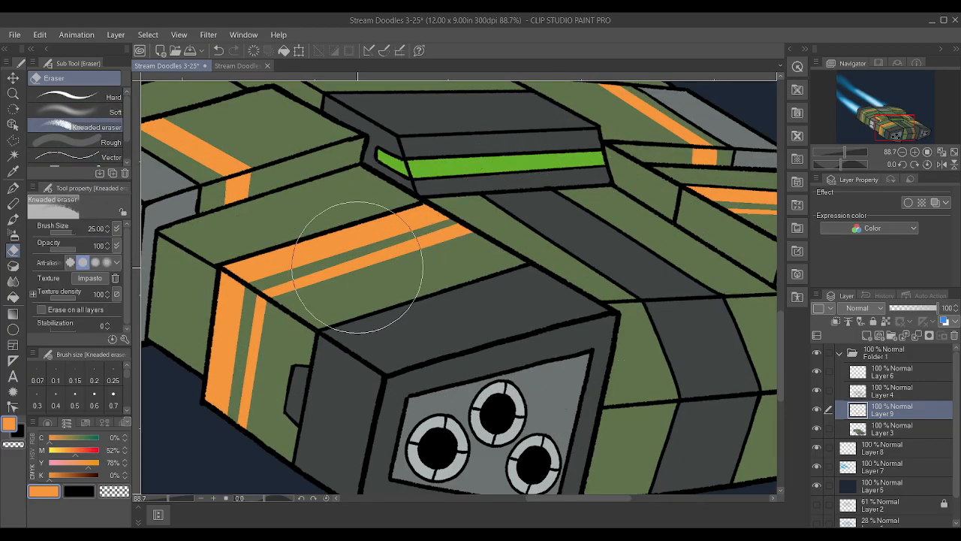
pyautogui.press('[')
pyautogui.press('[')
pyautogui.press('[')
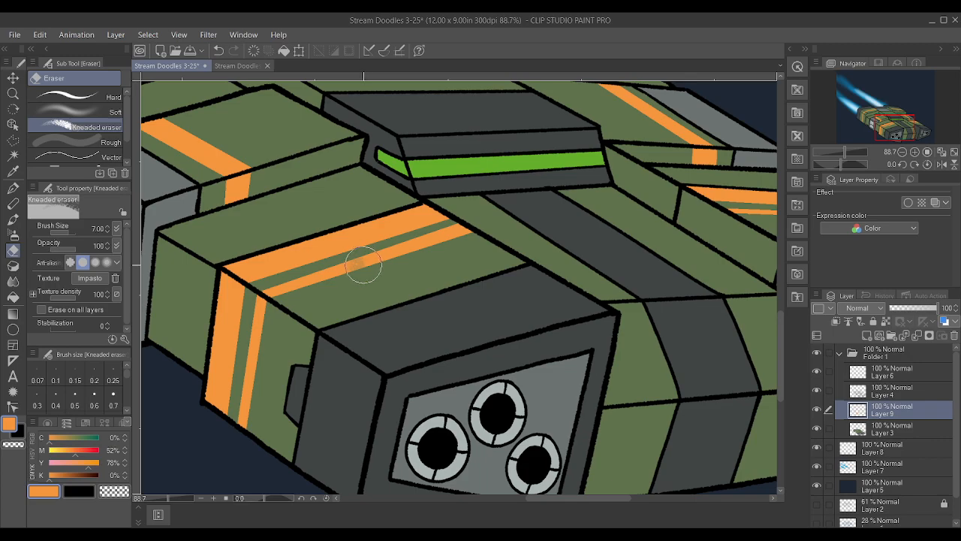
pyautogui.press('[')
pyautogui.moveTo(364, 260)
pyautogui.mouseDown()
pyautogui.moveTo(376, 255)
pyautogui.moveTo(342, 261)
pyautogui.mouseUp()
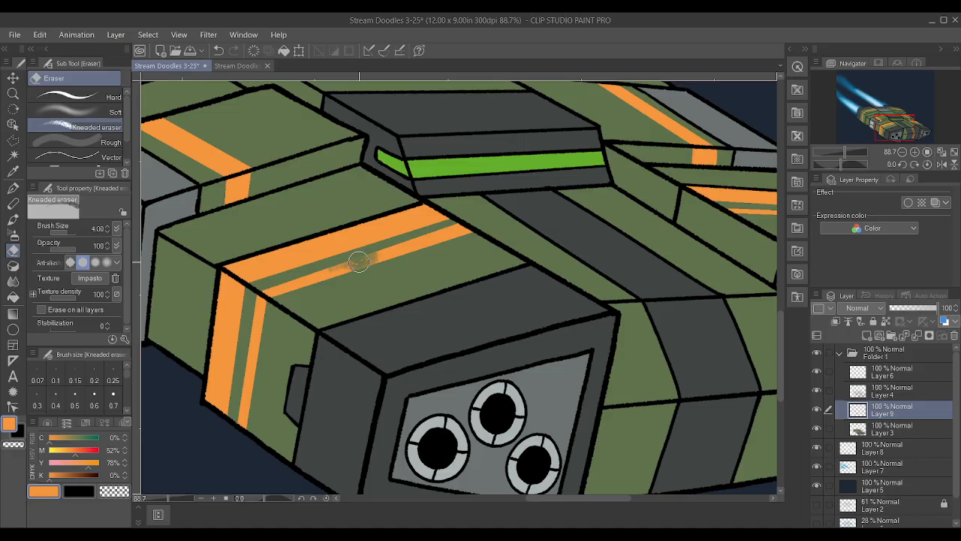
# Extend the worn patch across the thinner stripe and into the wide stripe's edge on the near front hull's top with the Kneaded eraser
pyautogui.press(']')
pyautogui.moveTo(368, 253)
pyautogui.mouseDown()
pyautogui.moveTo(397, 250)
pyautogui.moveTo(371, 260)
pyautogui.mouseUp()
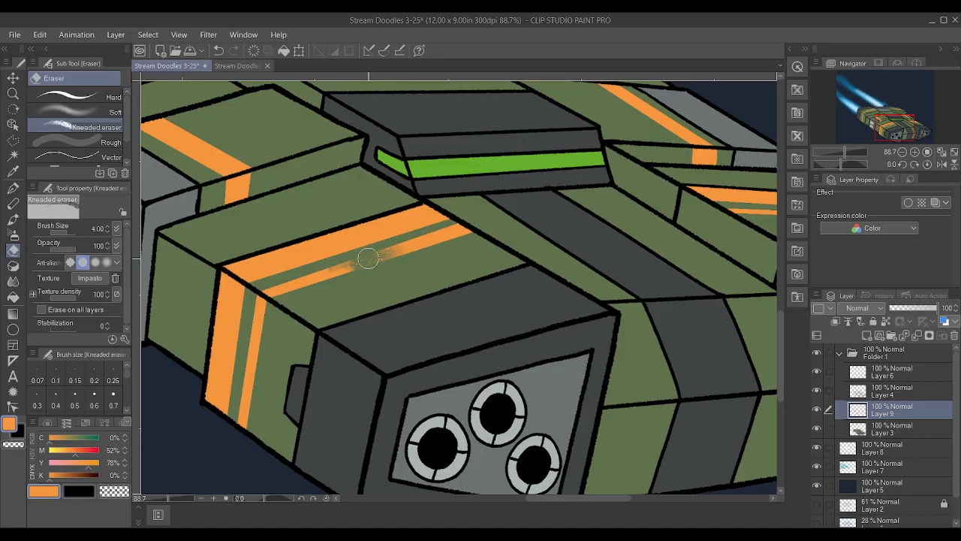
pyautogui.moveTo(309, 259); pyautogui.dragTo(329, 256)
# Wear away more of the wide top stripe's edge and both side stripes on the near front hull with the Kneaded eraser at size 2
pyautogui.press('[')
pyautogui.press('[')
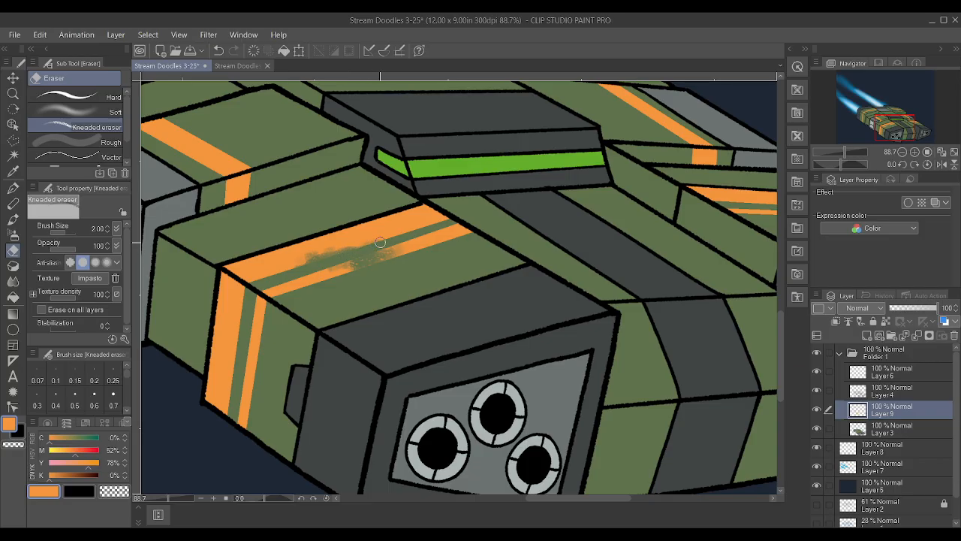
pyautogui.moveTo(380, 243); pyautogui.dragTo(410, 236)
pyautogui.moveTo(228, 396); pyautogui.dragTo(225, 382)
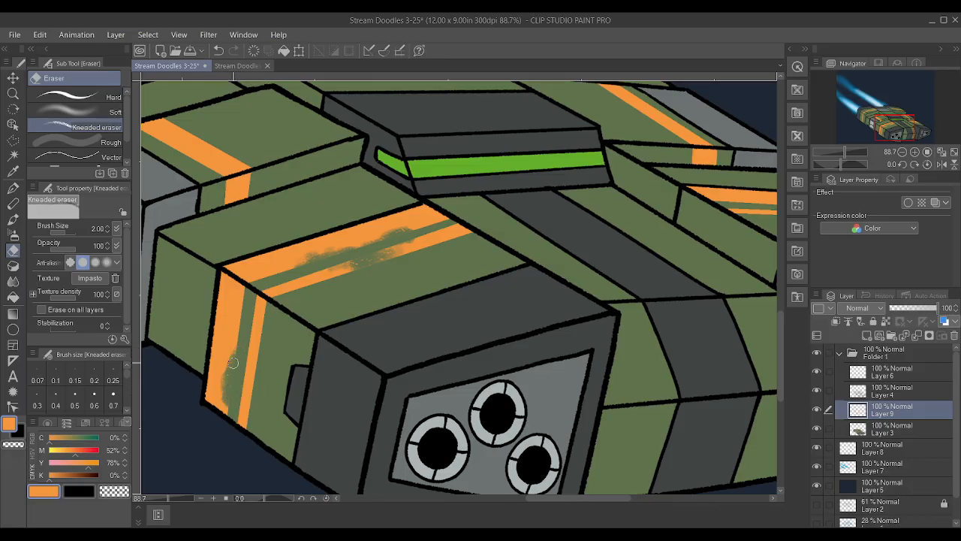
pyautogui.moveTo(238, 388); pyautogui.dragTo(247, 365)
# Wear away patches in both orange stripes on the far front hull's top with the Kneaded eraser at size 2
pyautogui.scroll(-5, 259, 365)
pyautogui.scroll(5, 781, 202)
pyautogui.scroll(-8, 594, 270)
pyautogui.scroll(-3, 558, 261)
pyautogui.scroll(5, 540, 421)
pyautogui.scroll(5, 529, 432)
pyautogui.scroll(-2, 530, 435)
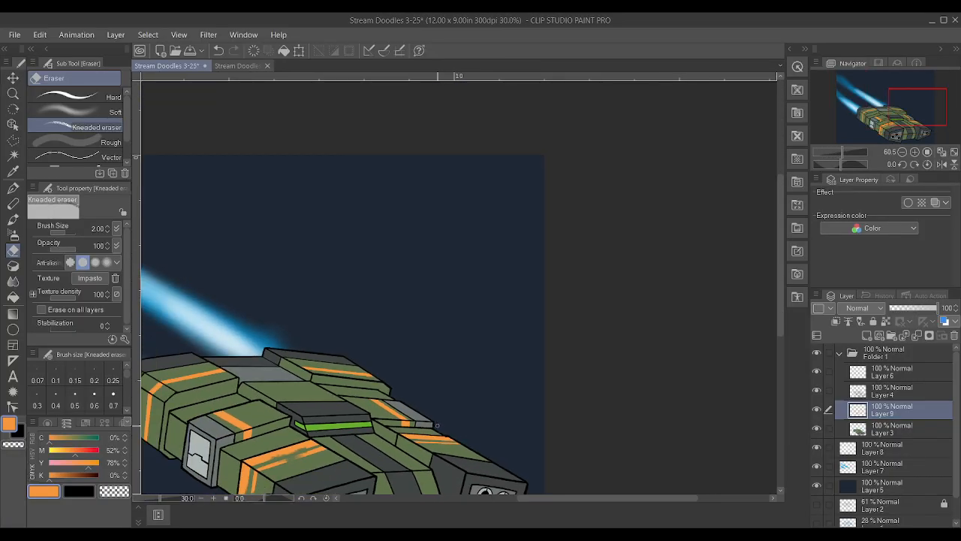
pyautogui.scroll(6, 407, 436)
pyautogui.moveTo(406, 436)
pyautogui.mouseDown()
pyautogui.moveTo(478, 461)
pyautogui.moveTo(445, 460)
pyautogui.moveTo(422, 444)
pyautogui.moveTo(433, 436)
pyautogui.moveTo(346, 442)
pyautogui.moveTo(390, 461)
pyautogui.mouseUp()
pyautogui.moveTo(452, 450)
pyautogui.mouseDown()
pyautogui.moveTo(505, 459)
pyautogui.moveTo(509, 446)
pyautogui.moveTo(543, 443)
pyautogui.moveTo(509, 429)
pyautogui.mouseUp()
# Chip away the edges of the far middle block's top stripe with the Kneaded eraser
pyautogui.scroll(-3, 470, 423)
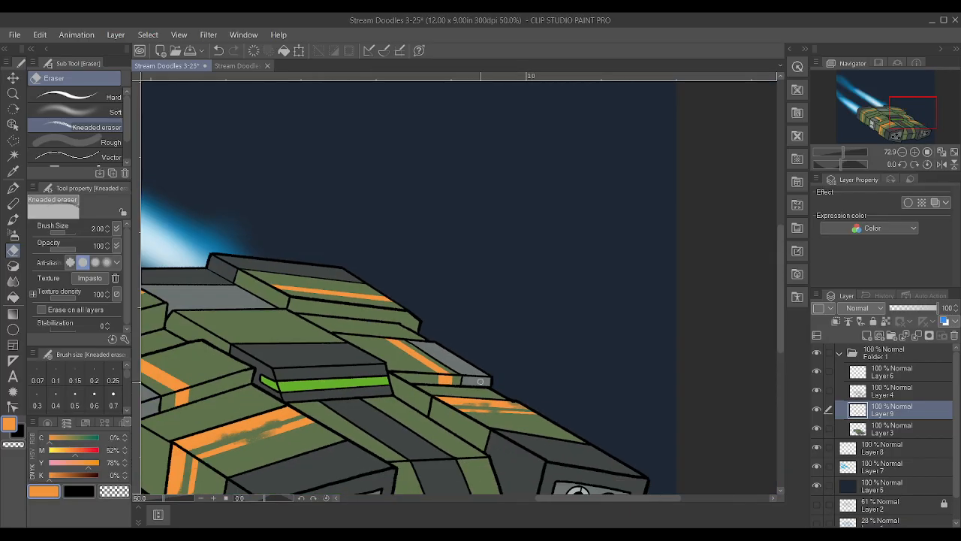
pyautogui.scroll(2, 413, 387)
pyautogui.scroll(2, 445, 360)
pyautogui.moveTo(452, 342)
pyautogui.mouseDown()
pyautogui.moveTo(410, 328)
pyautogui.moveTo(428, 326)
pyautogui.moveTo(406, 319)
pyautogui.moveTo(431, 319)
pyautogui.moveTo(363, 299)
pyautogui.moveTo(428, 307)
pyautogui.moveTo(375, 314)
pyautogui.moveTo(417, 329)
pyautogui.moveTo(417, 308)
pyautogui.moveTo(445, 308)
pyautogui.moveTo(387, 310)
pyautogui.moveTo(416, 330)
pyautogui.moveTo(404, 332)
pyautogui.moveTo(418, 332)
pyautogui.moveTo(367, 311)
pyautogui.moveTo(428, 314)
pyautogui.mouseUp()
pyautogui.scroll(-5, 427, 315)
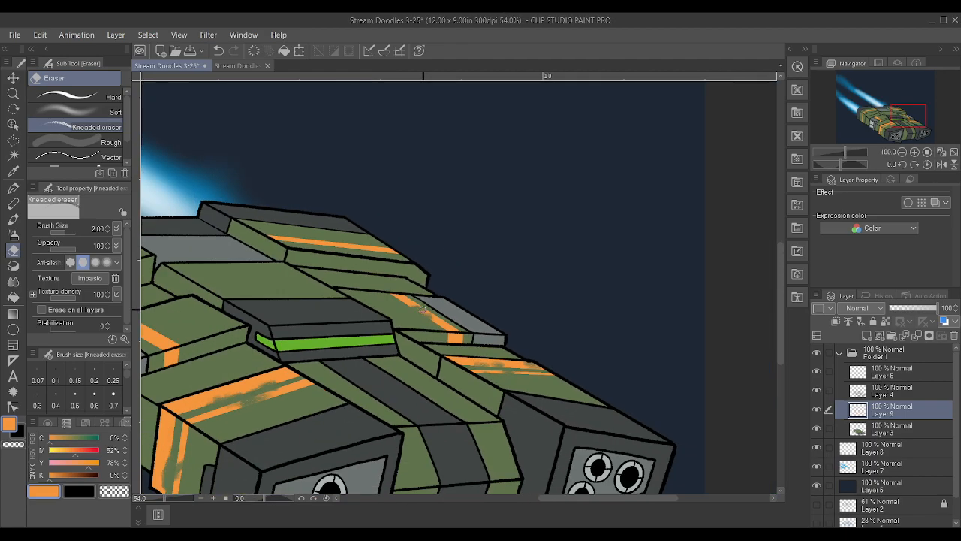
# Wear away patches along the near middle block's orange stripe with the Kneaded eraser at size 2
pyautogui.scroll(6, 448, 344)
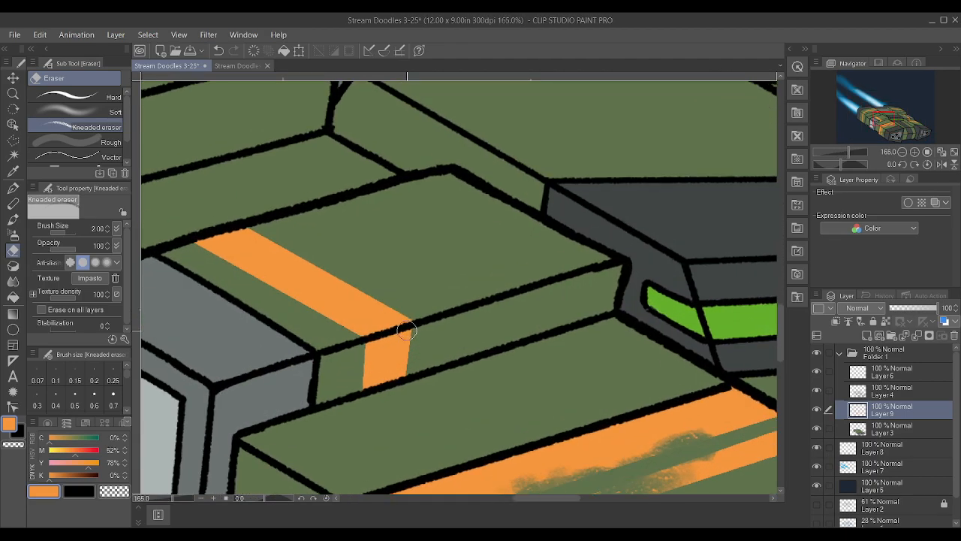
pyautogui.moveTo(200, 253)
pyautogui.mouseDown()
pyautogui.moveTo(246, 256)
pyautogui.moveTo(237, 259)
pyautogui.moveTo(238, 278)
pyautogui.moveTo(210, 261)
pyautogui.moveTo(256, 286)
pyautogui.moveTo(214, 258)
pyautogui.moveTo(251, 259)
pyautogui.mouseUp()
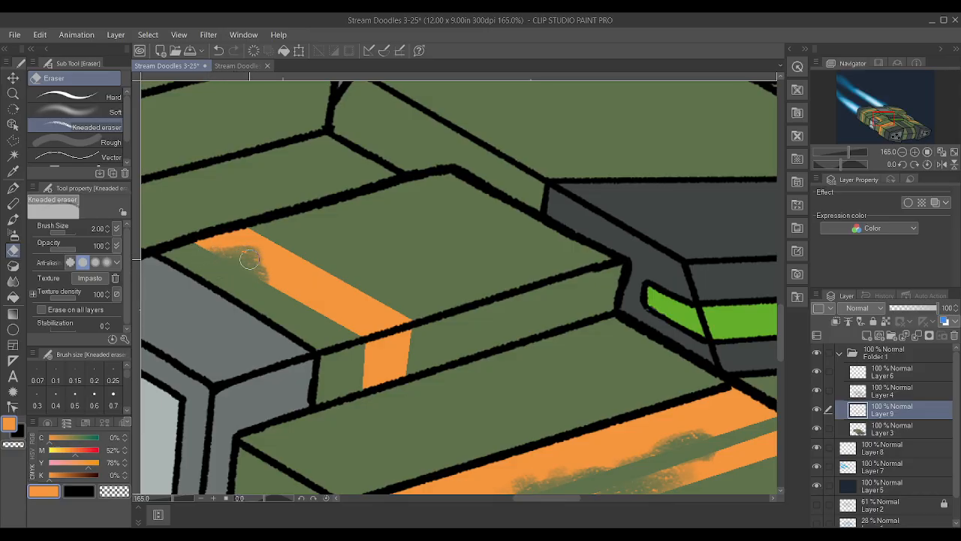
pyautogui.scroll(-5, 311, 259)
pyautogui.scroll(-1, 313, 272)
pyautogui.scroll(2, 291, 283)
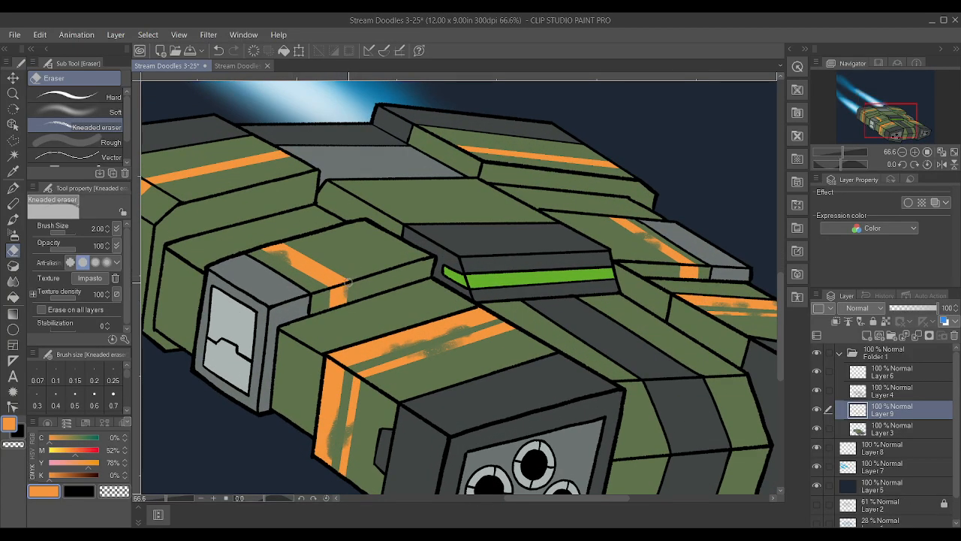
# Weather the near rear block's stripe along its top, corner and side, raising the Kneaded eraser to size 7 with opacity 54
pyautogui.scroll(-1, 376, 250)
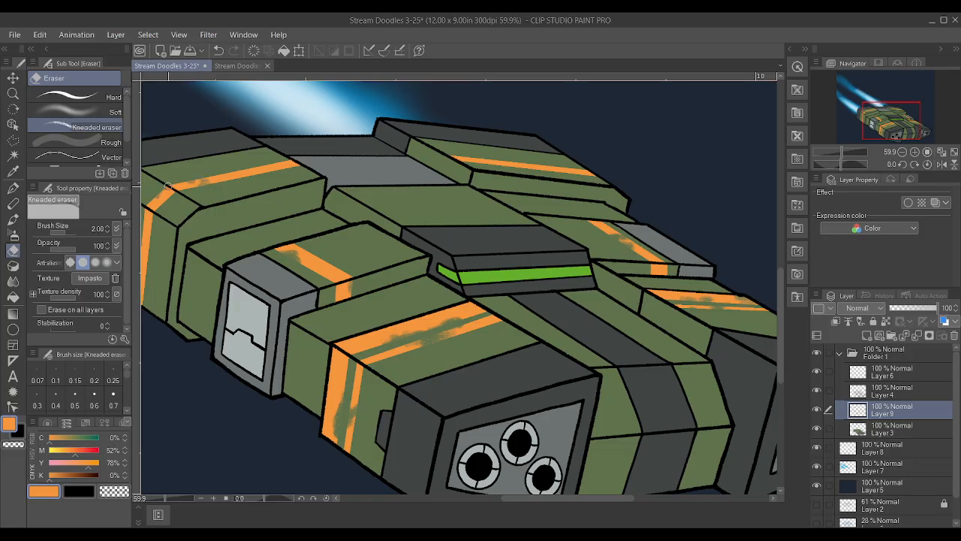
pyautogui.scroll(-3, 222, 174)
pyautogui.scroll(2, 248, 180)
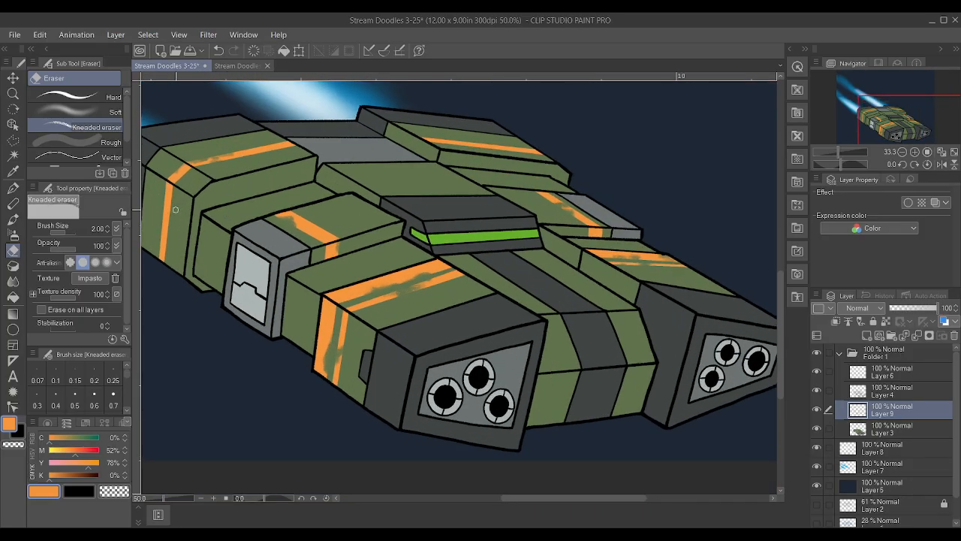
pyautogui.scroll(3, 262, 184)
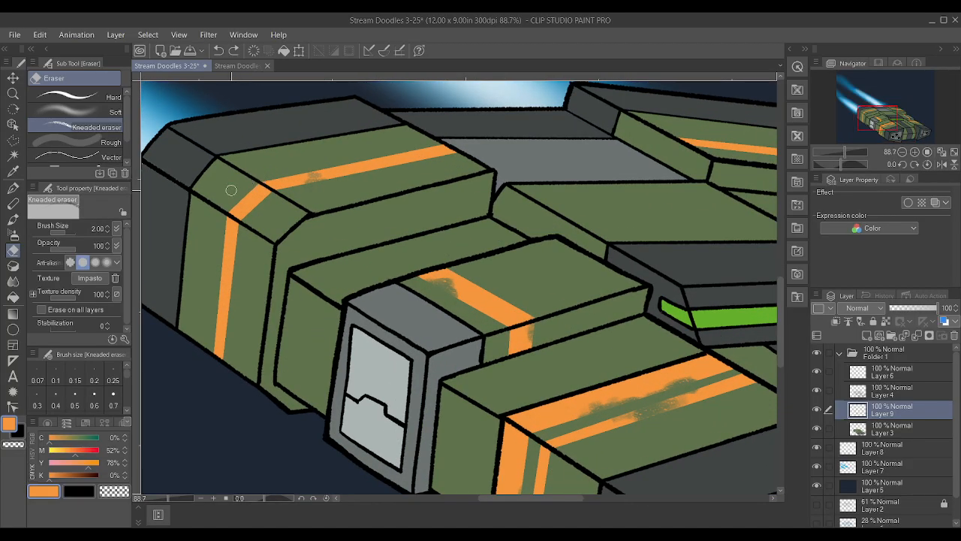
pyautogui.moveTo(65, 248); pyautogui.dragTo(64, 247)
pyautogui.press(']')
pyautogui.press(']')
pyautogui.press(']')
pyautogui.press(']')
pyautogui.press(']')
pyautogui.moveTo(227, 196); pyautogui.dragTo(251, 166)
pyautogui.moveTo(206, 230)
pyautogui.mouseDown()
pyautogui.moveTo(190, 292)
pyautogui.moveTo(204, 280)
pyautogui.moveTo(188, 257)
pyautogui.mouseUp()
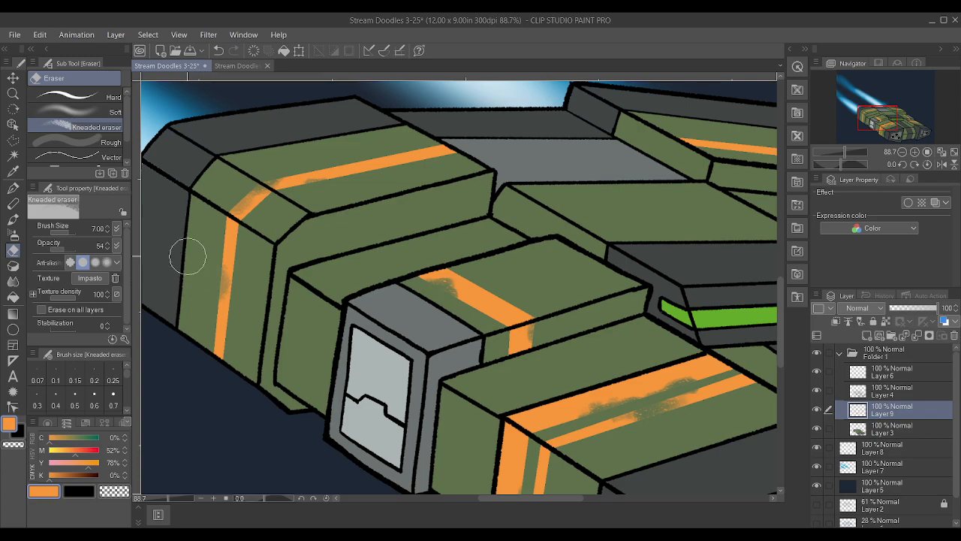
# Softly fade the middle of the far rear block's top stripe with the Kneaded eraser at size 7 and opacity 54
pyautogui.scroll(-4, 188, 257)
pyautogui.scroll(2, 495, 225)
pyautogui.scroll(1, 359, 223)
pyautogui.moveTo(321, 217); pyautogui.dragTo(304, 209)
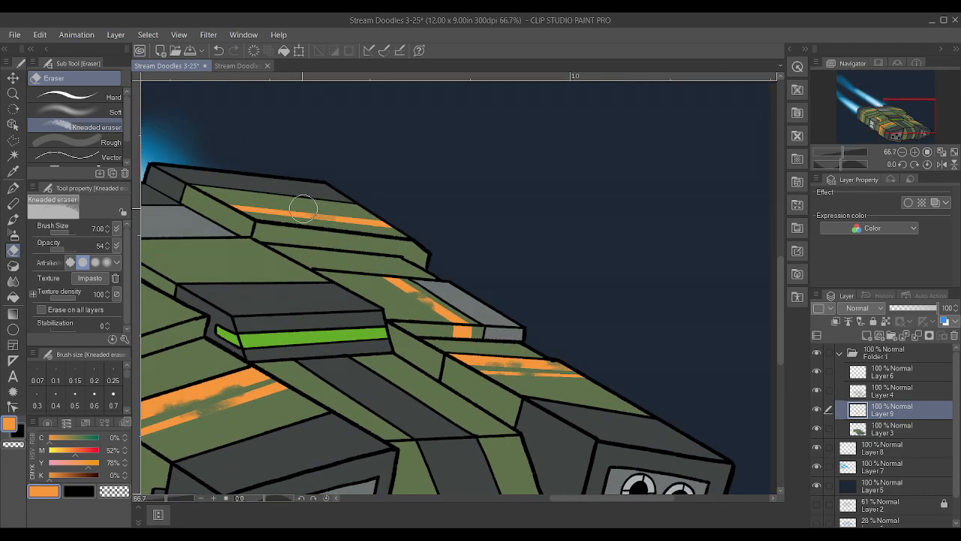
pyautogui.scroll(-2, 258, 166)
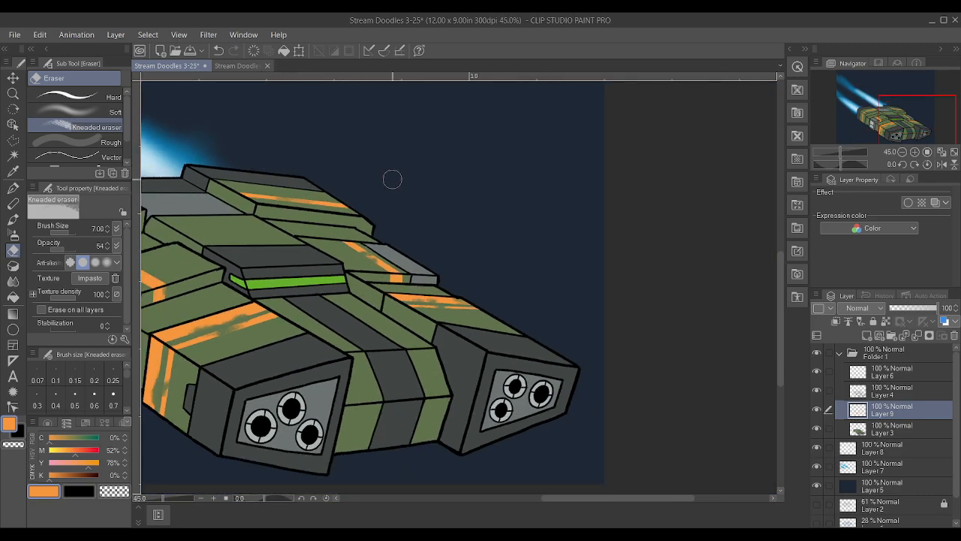
pyautogui.scroll(-1, 376, 172)
pyautogui.scroll(4, 259, 230)
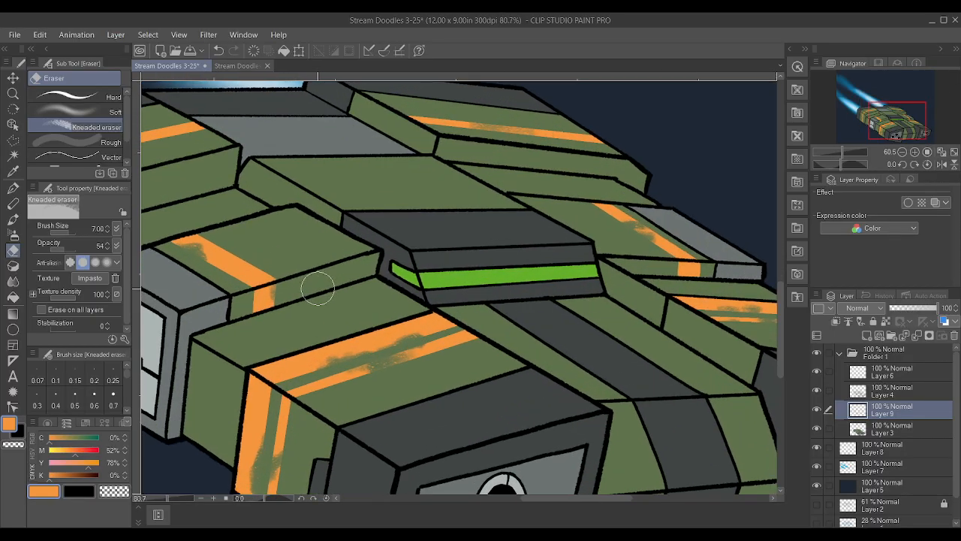
pyautogui.scroll(-3, 732, 312)
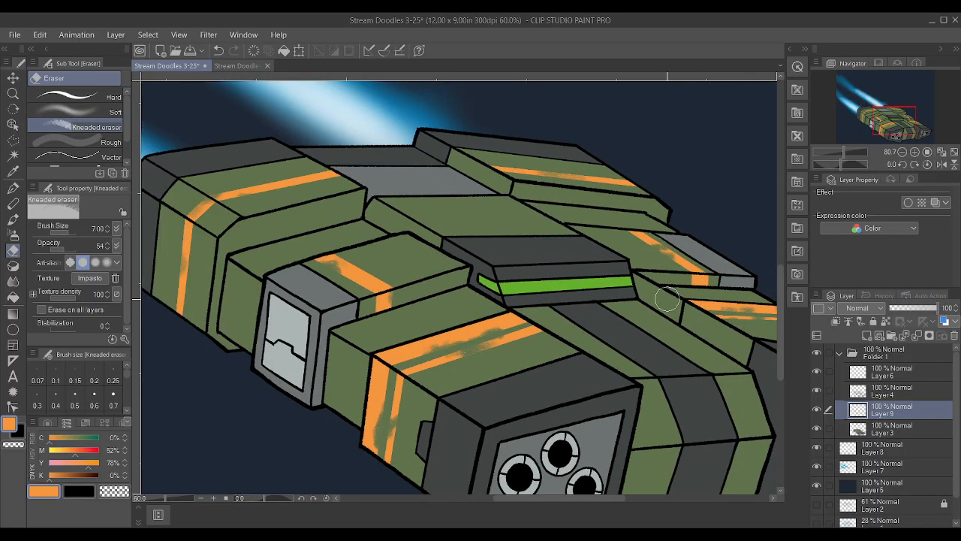
pyautogui.scroll(1, 701, 263)
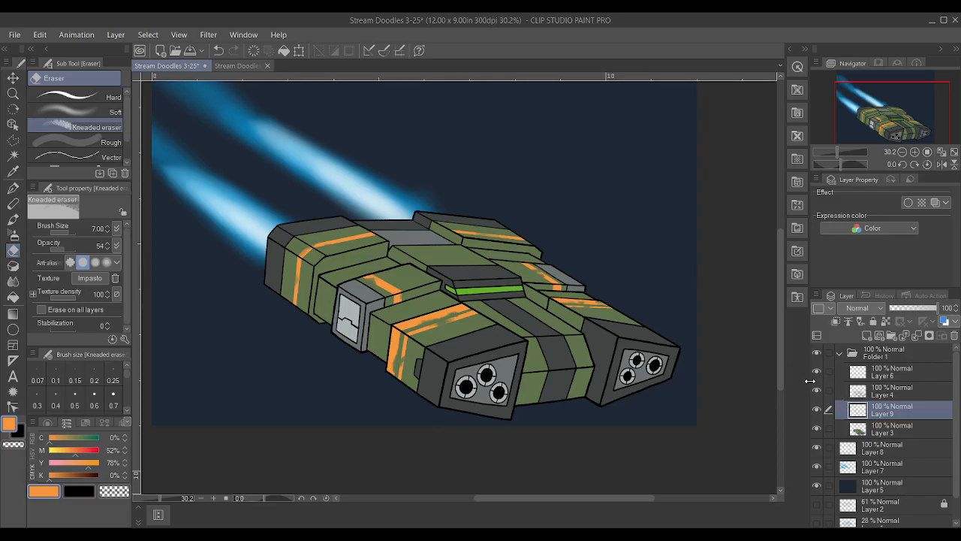
# Hide and show Layer 4 and Layer 6 to check what each one holds, and make Layer 6 the active layer
pyautogui.click(817, 389)
pyautogui.click(818, 389)
pyautogui.click(817, 371)
pyautogui.click(817, 371)
pyautogui.click(892, 380)
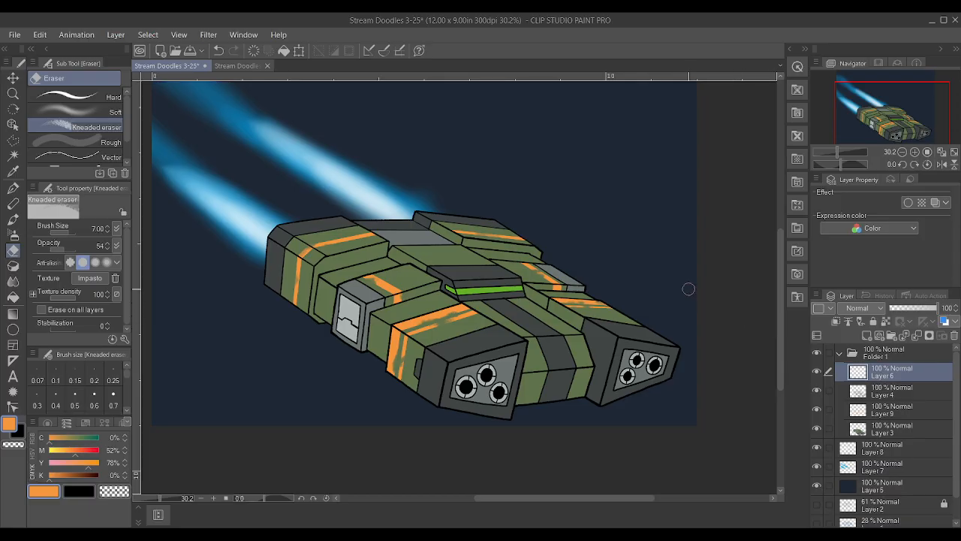
pyautogui.scroll(1, 684, 287)
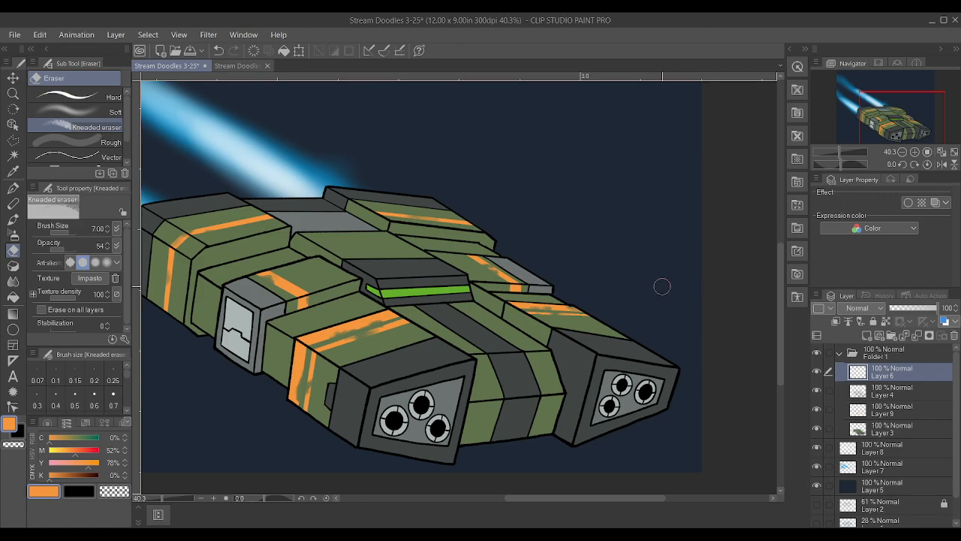
pyautogui.scroll(-1, 663, 281)
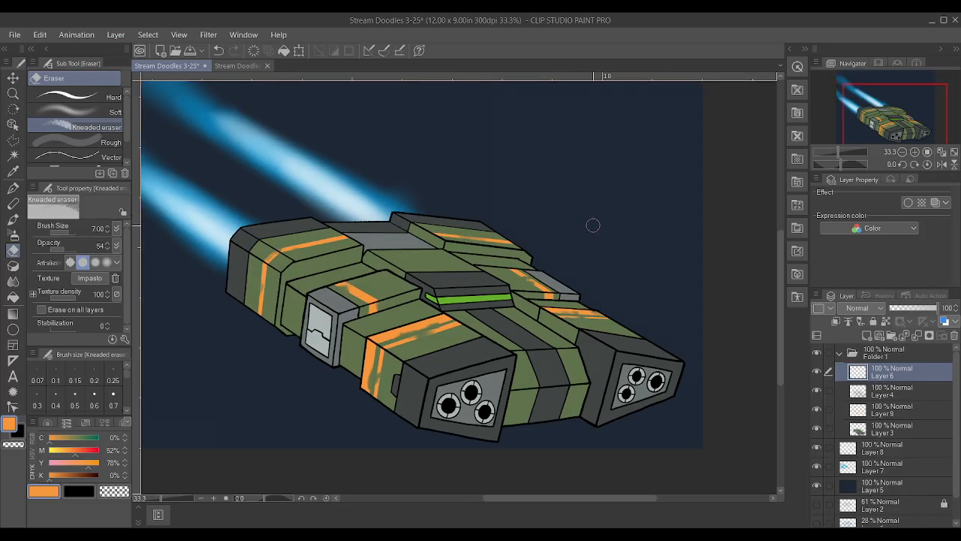
pyautogui.scroll(1, 590, 215)
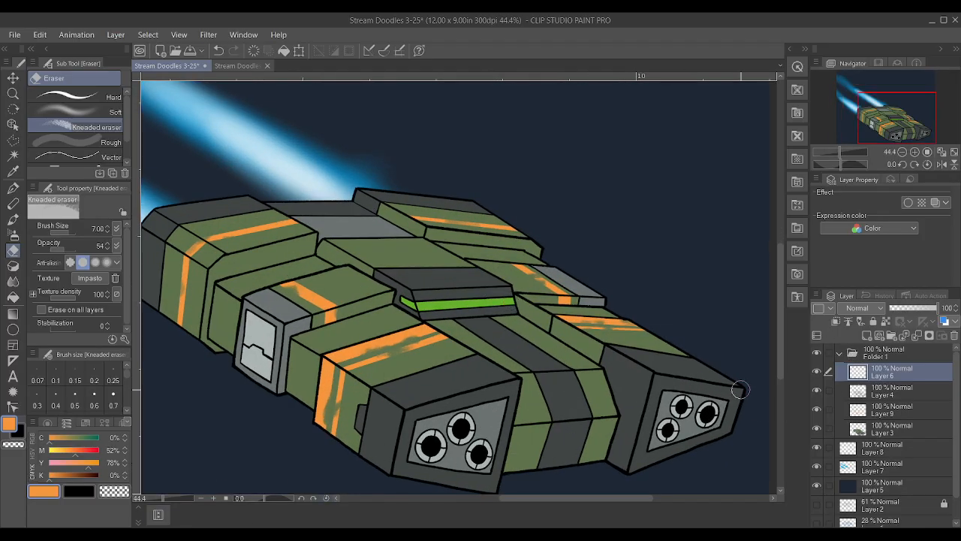
pyautogui.click(815, 373)
pyautogui.click(815, 373)
pyautogui.click(815, 389)
pyautogui.click(816, 390)
# Switch to the Textured pen and make the drawing colour full black with C, M, Y and K at 100%
pyautogui.press('p')
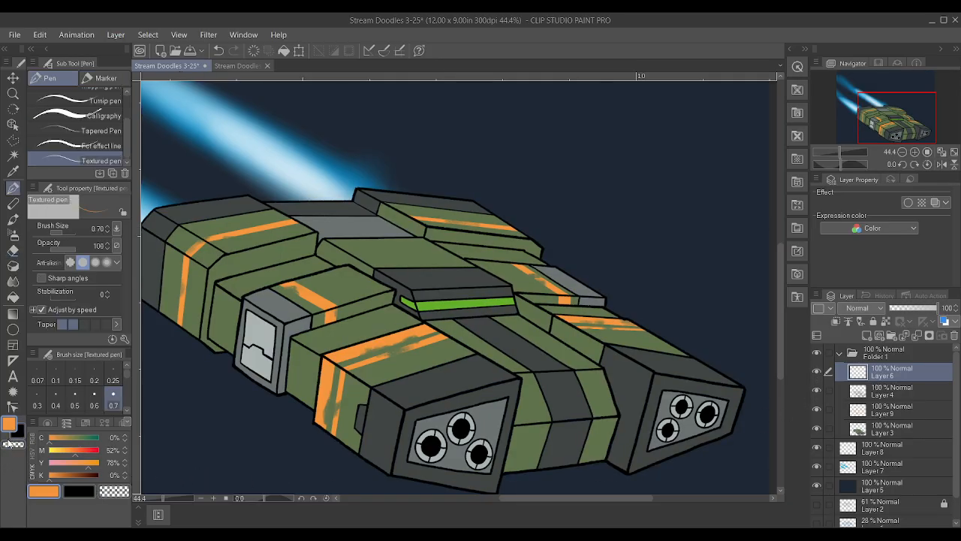
pyautogui.click(72, 489)
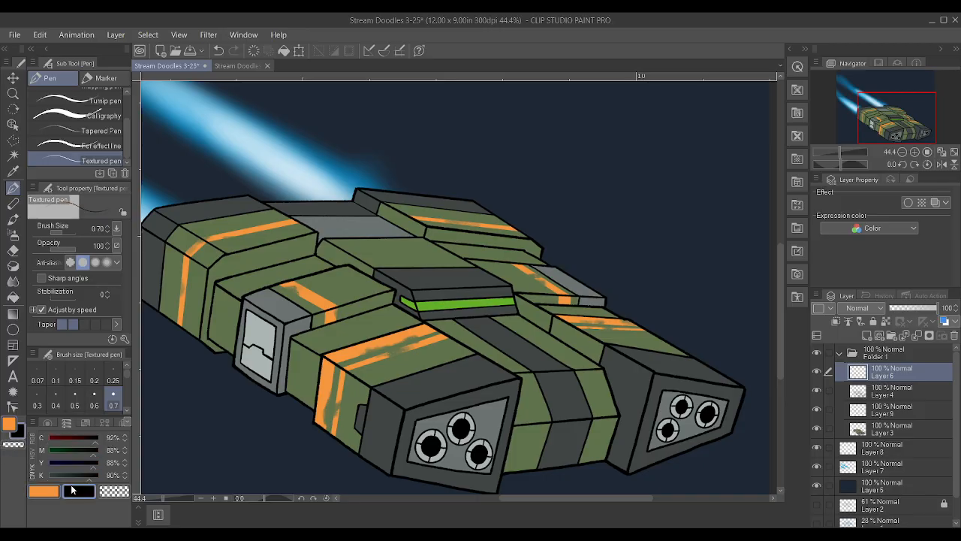
pyautogui.moveTo(86, 477); pyautogui.dragTo(167, 462)
pyautogui.moveTo(74, 442); pyautogui.dragTo(152, 447)
# Draw jagged black damage lines on the near front hull's top and across the near middle block's edge with the Textured pen at size 0.60
pyautogui.scroll(-1, 563, 337)
pyautogui.scroll(2, 549, 368)
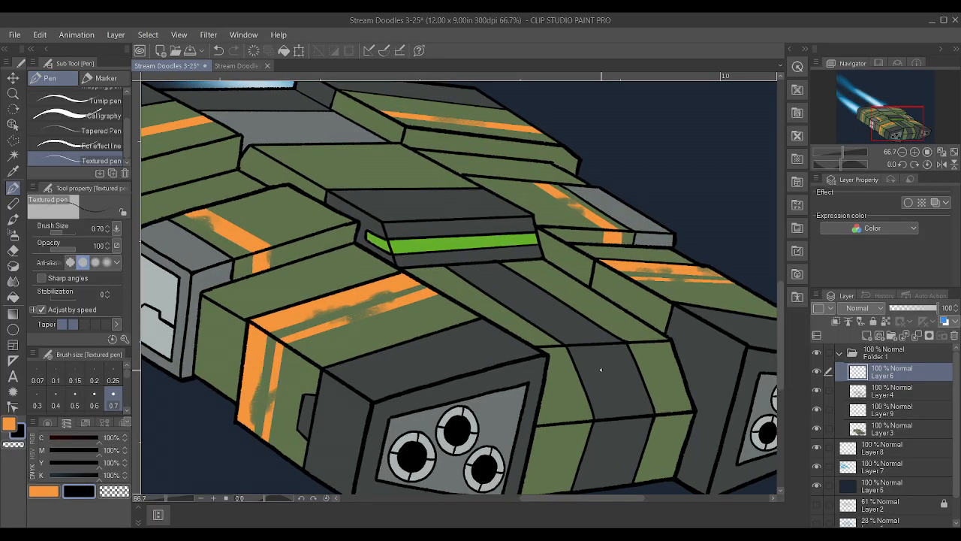
pyautogui.press('[')
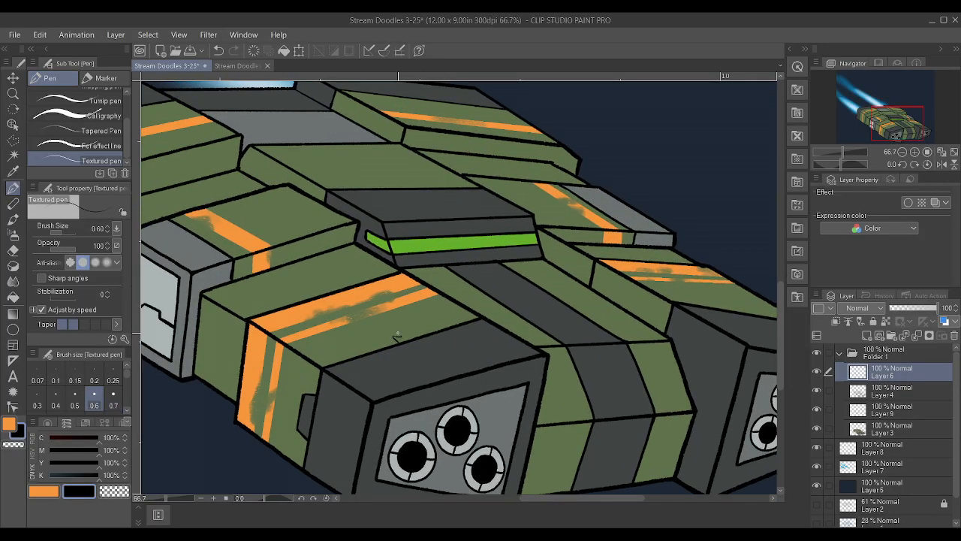
pyautogui.moveTo(399, 334); pyautogui.dragTo(438, 328)
pyautogui.moveTo(281, 239); pyautogui.dragTo(298, 235)
# Draw jagged black damage lines on the far middle block's side and on the far front hull's top beside its dark nose
pyautogui.scroll(-2, 290, 247)
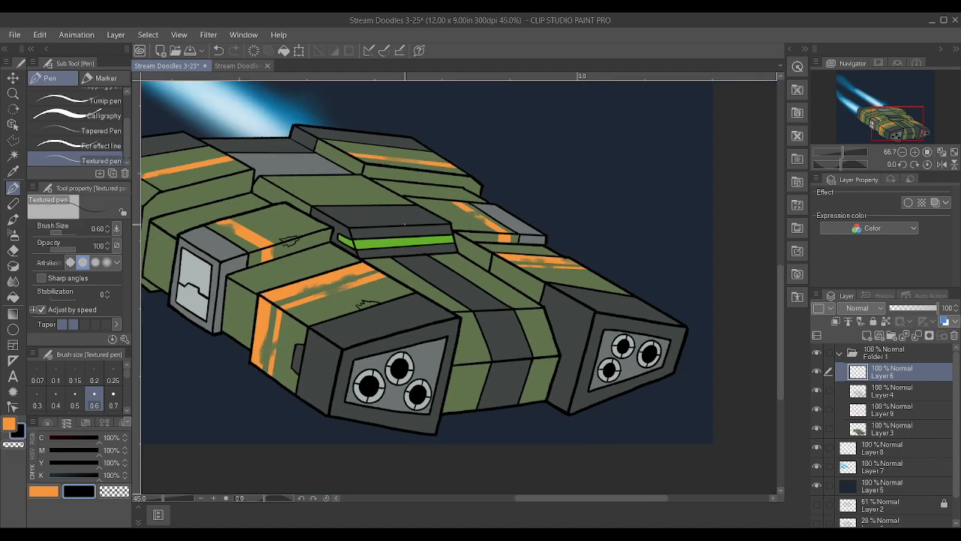
pyautogui.scroll(2, 363, 213)
pyautogui.moveTo(425, 233); pyautogui.dragTo(440, 234)
pyautogui.moveTo(522, 293); pyautogui.dragTo(556, 304)
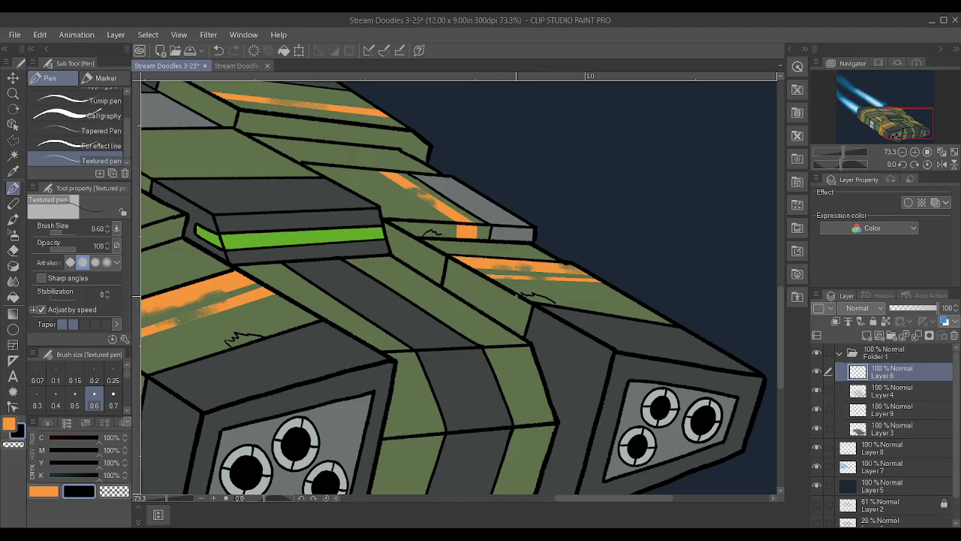
# Draw a jagged black damage line at the near rear block's top edge, close to its angled corner
pyautogui.scroll(-3, 516, 294)
pyautogui.scroll(3, 244, 207)
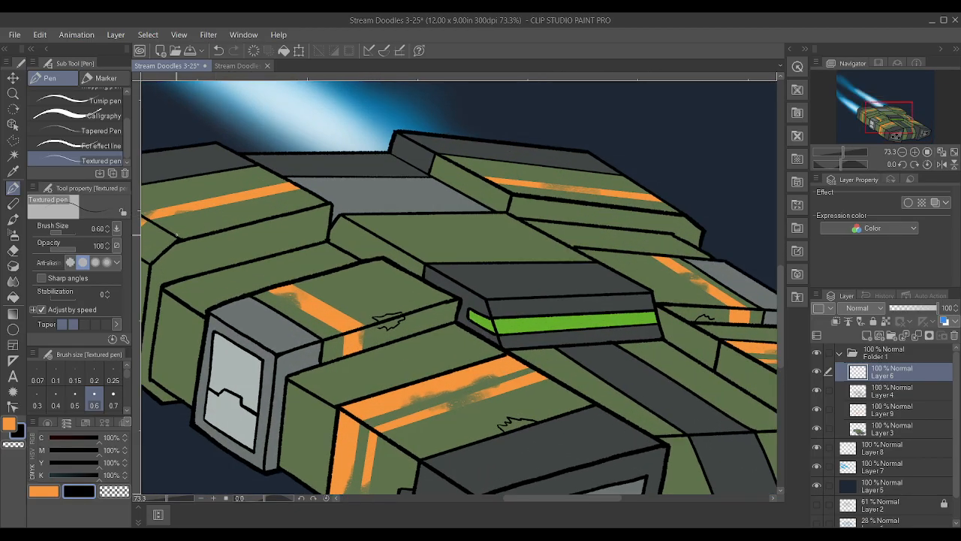
pyautogui.moveTo(170, 231)
pyautogui.mouseDown()
pyautogui.moveTo(209, 225)
pyautogui.moveTo(158, 242)
pyautogui.moveTo(151, 260)
pyautogui.moveTo(169, 253)
pyautogui.mouseUp()
# Draw a small jagged black damage line along the lower edge of the far rear block's side
pyautogui.scroll(-2, 207, 239)
pyautogui.scroll(2, 172, 253)
pyautogui.scroll(-4, 169, 252)
pyautogui.scroll(3, 619, 244)
pyautogui.scroll(2, 387, 211)
pyautogui.moveTo(332, 214); pyautogui.dragTo(361, 215)
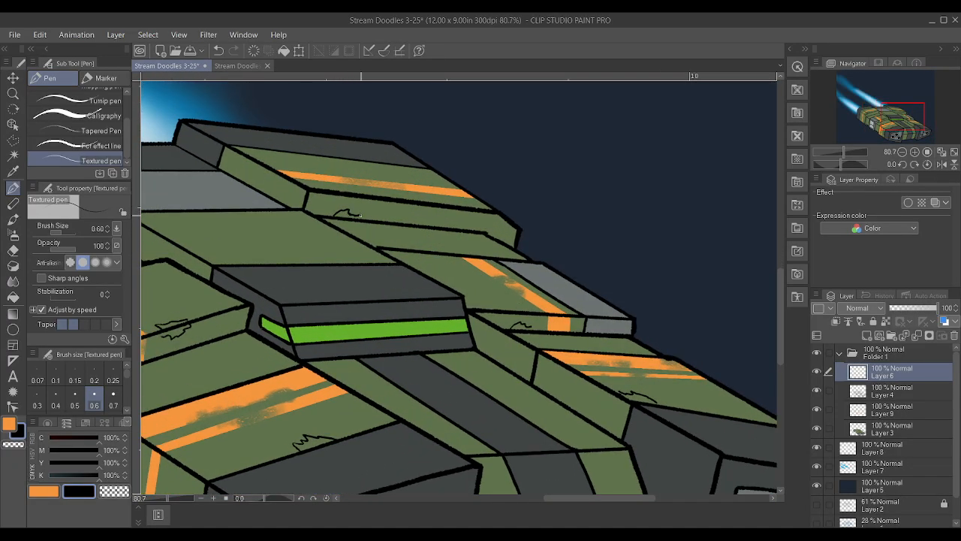
# Draw a jagged black damage line on the central hull's green panel, just above its front edge beside the far nose
pyautogui.scroll(-5, 386, 215)
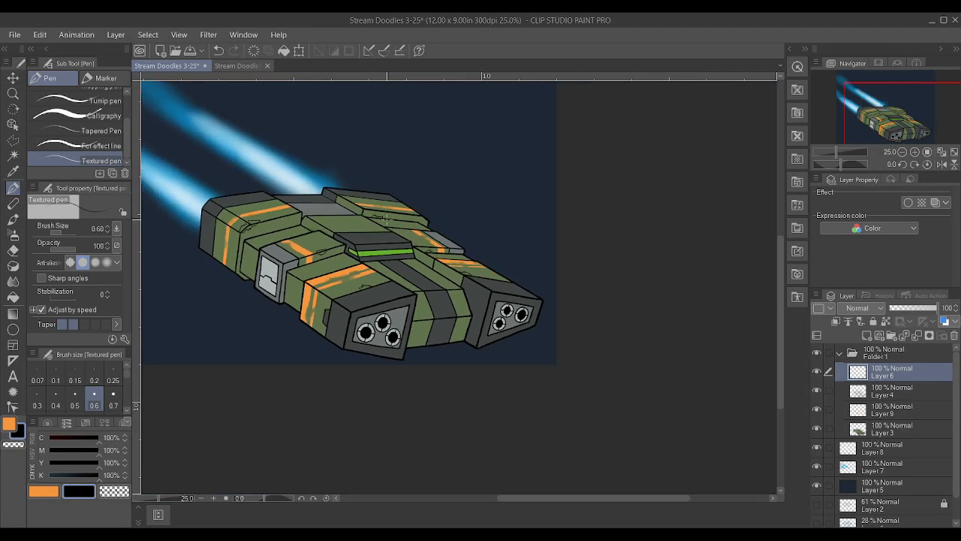
pyautogui.scroll(2, 486, 314)
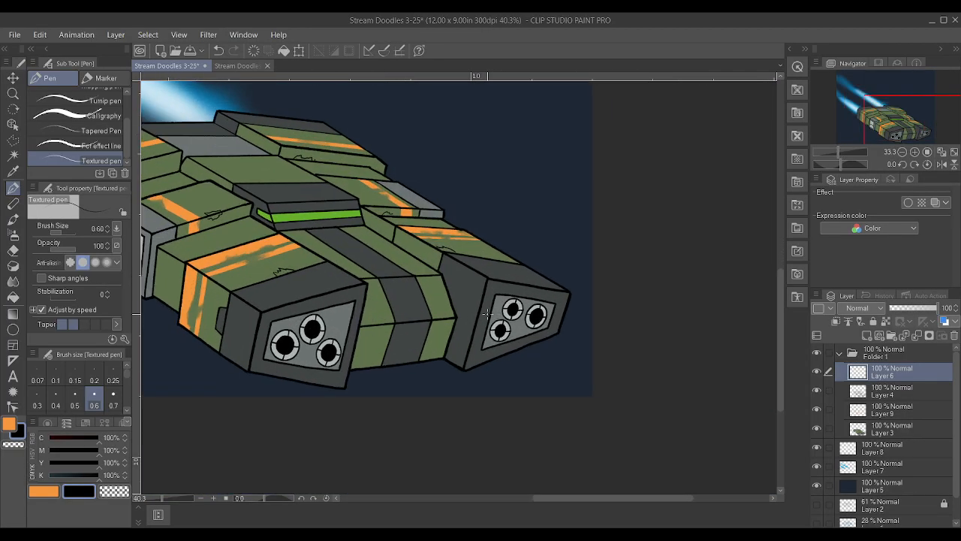
pyautogui.scroll(2, 425, 302)
pyautogui.moveTo(387, 263); pyautogui.dragTo(417, 256)
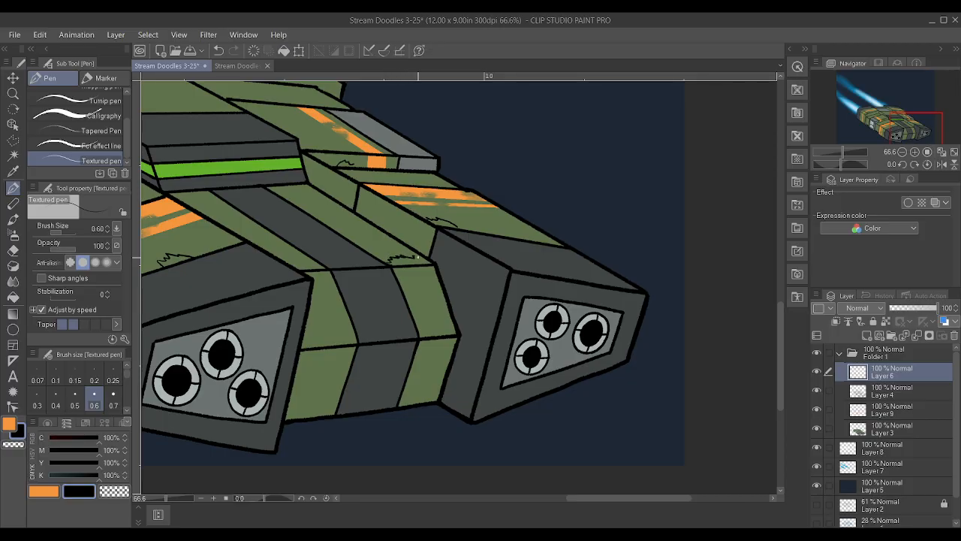
pyautogui.scroll(-4, 548, 232)
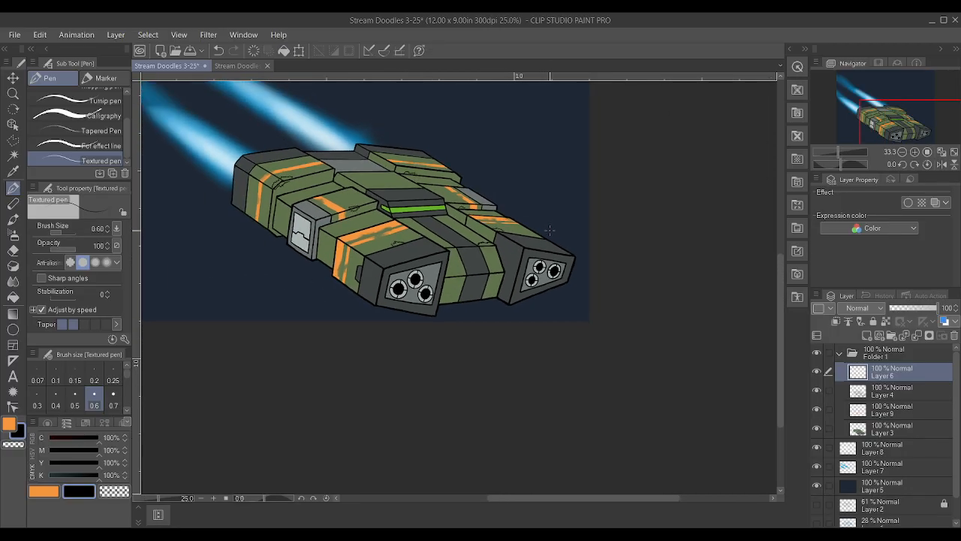
pyautogui.scroll(-1, 548, 231)
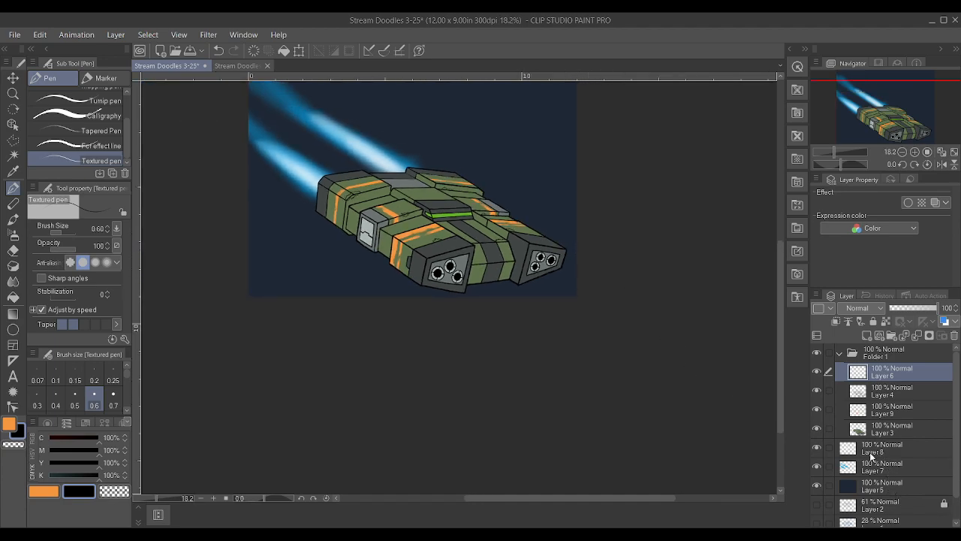
pyautogui.scroll(-2, 659, 172)
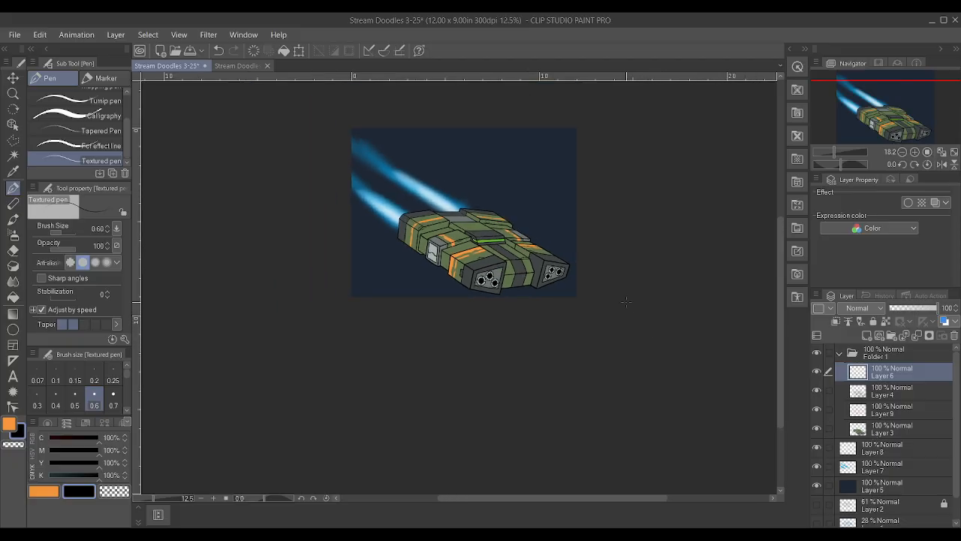
pyautogui.scroll(2, 648, 221)
pyautogui.hscroll(-5, 624, 366)
pyautogui.scroll(-5, 601, 319)
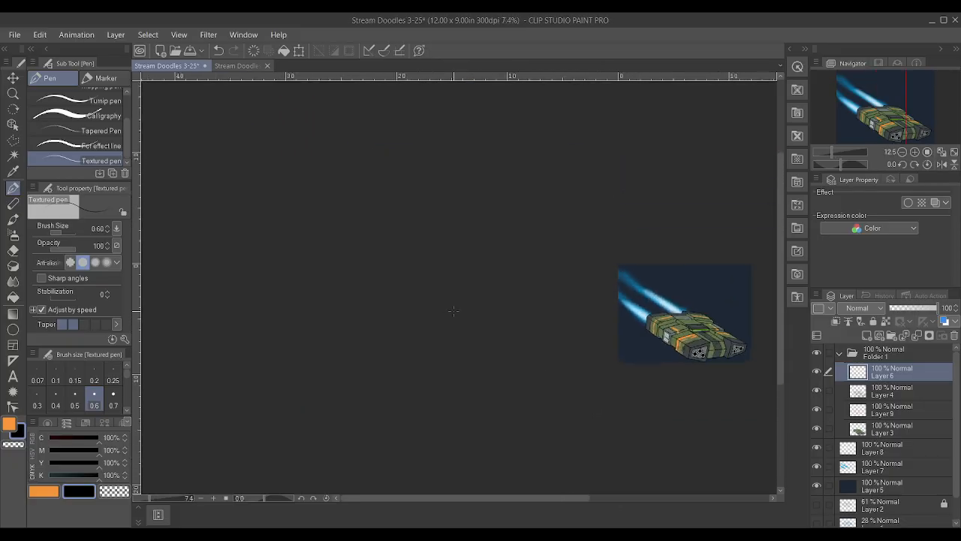
pyautogui.scroll(5, 631, 325)
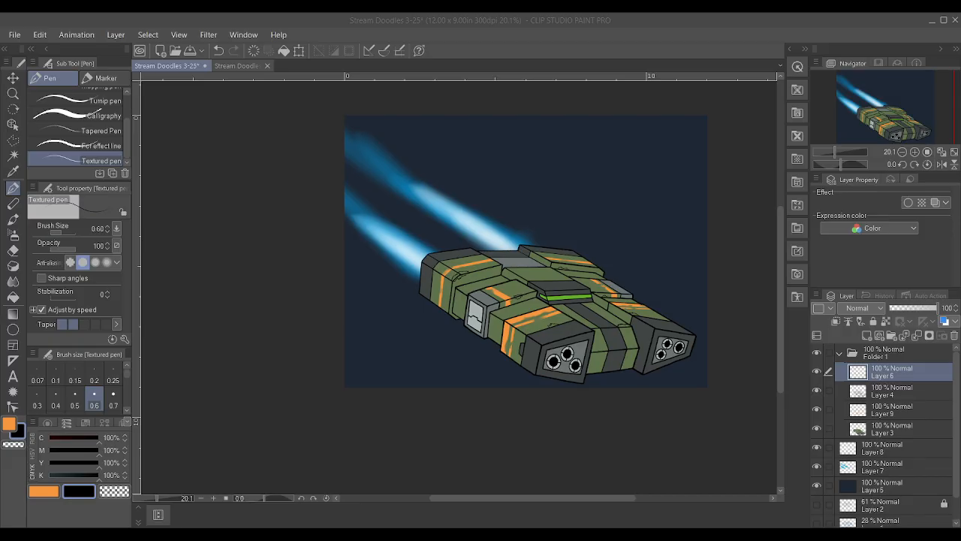
pyautogui.hotkey('alt', 'Tab')
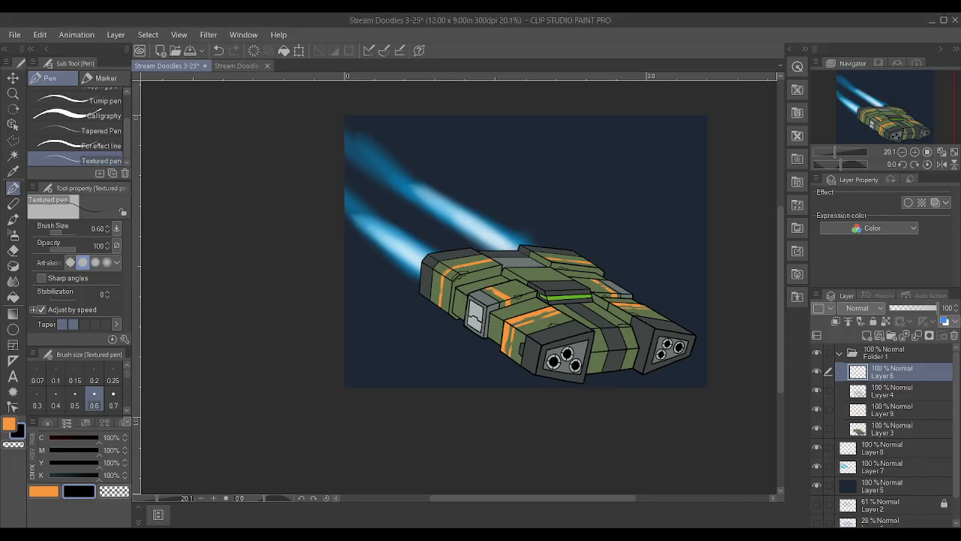
# Select everything from Layer 7 up through Folder 1 and move the ship with its exhaust trails slightly upward on the canvas
pyautogui.click(818, 464)
pyautogui.click(819, 462)
pyautogui.click(817, 450)
pyautogui.click(817, 449)
pyautogui.click(890, 466)
pyautogui.keyDown('shift'); pyautogui.click(888, 356); pyautogui.keyUp('shift')
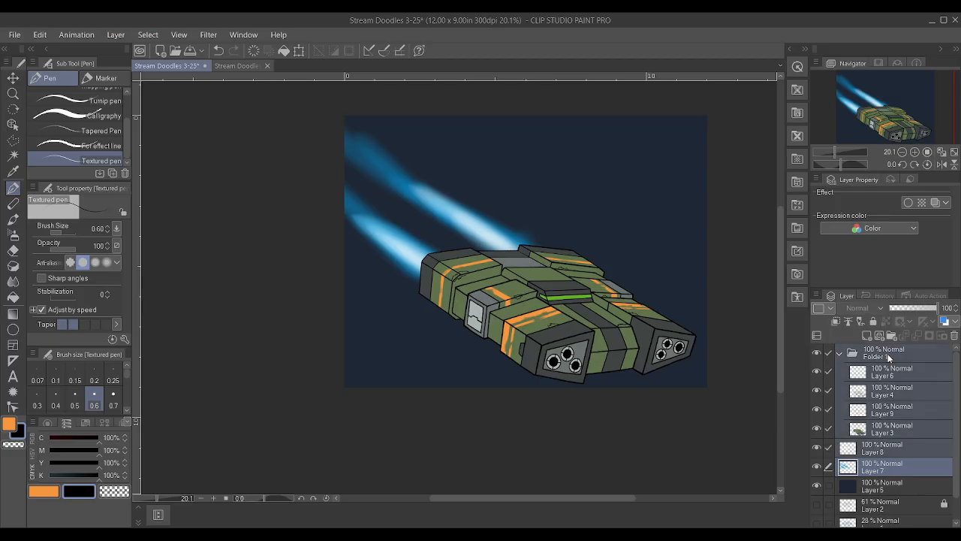
pyautogui.click(13, 78)
pyautogui.moveTo(555, 255); pyautogui.dragTo(565, 234)
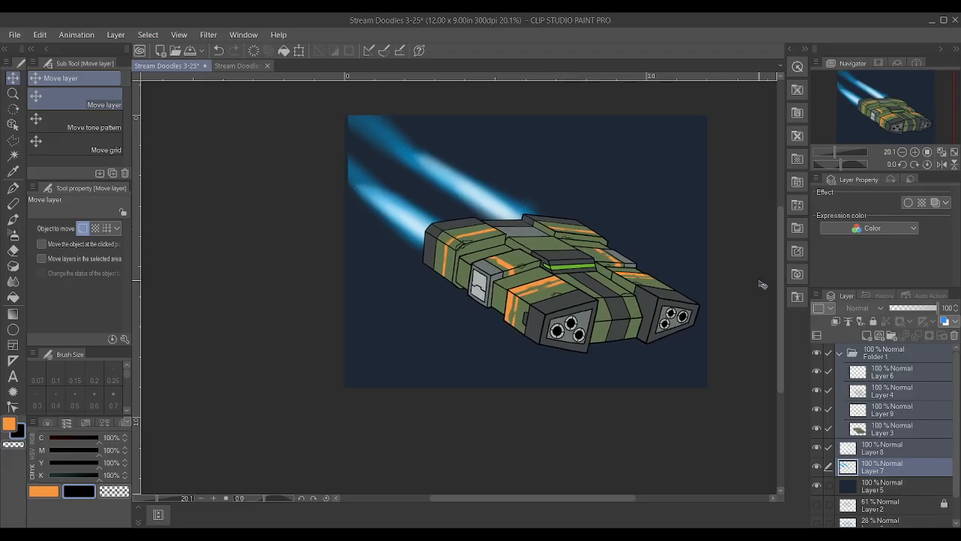
# Fade the far ends of both blue exhaust trails on Layer 7 with a Soft eraser at size 25
pyautogui.click(893, 470)
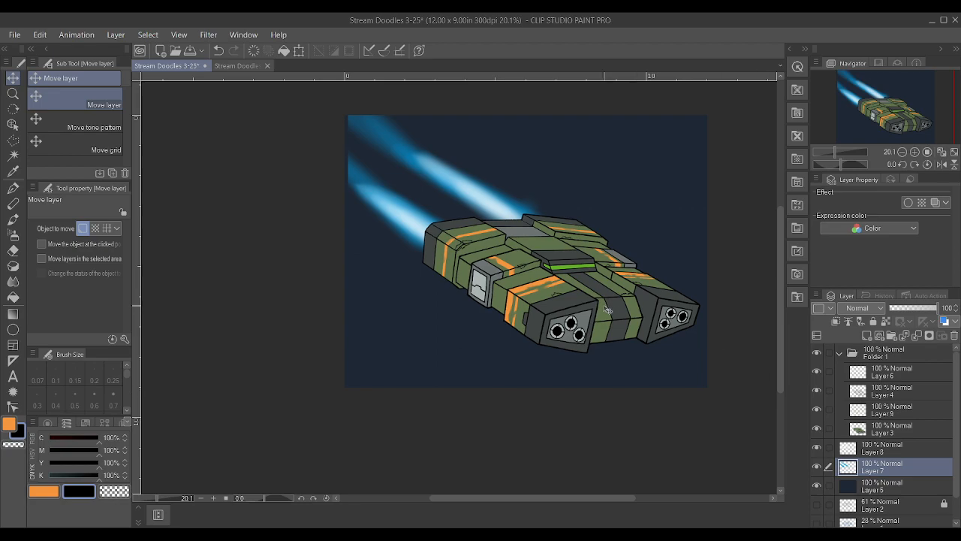
pyautogui.scroll(2, 660, 240)
pyautogui.scroll(-4, 281, 120)
pyautogui.scroll(3, 396, 182)
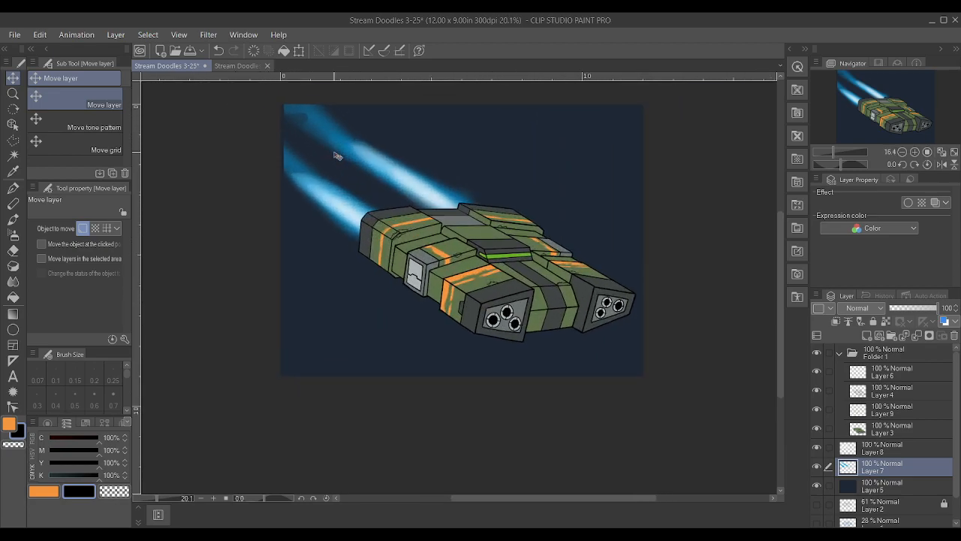
pyautogui.click(13, 266)
pyautogui.click(13, 250)
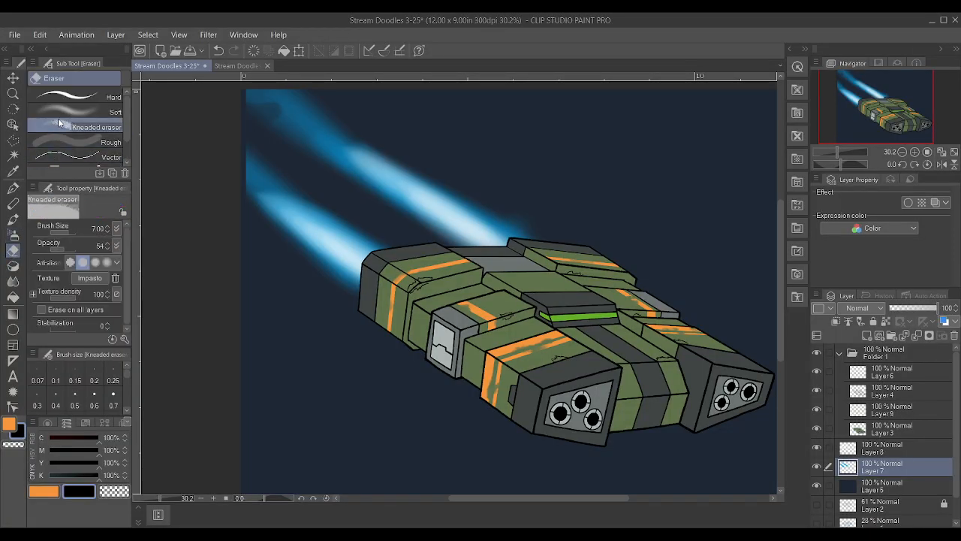
pyautogui.click(94, 111)
pyautogui.press(']')
pyautogui.press(']')
pyautogui.press(']')
pyautogui.press(']')
pyautogui.moveTo(239, 153)
pyautogui.mouseDown()
pyautogui.moveTo(270, 159)
pyautogui.moveTo(254, 142)
pyautogui.moveTo(273, 109)
pyautogui.moveTo(260, 111)
pyautogui.moveTo(284, 118)
pyautogui.moveTo(275, 106)
pyautogui.moveTo(244, 119)
pyautogui.moveTo(216, 176)
pyautogui.moveTo(229, 200)
pyautogui.moveTo(258, 160)
pyautogui.moveTo(297, 171)
pyautogui.moveTo(244, 163)
pyautogui.moveTo(235, 205)
pyautogui.moveTo(267, 162)
pyautogui.moveTo(296, 152)
pyautogui.moveTo(296, 119)
pyautogui.moveTo(327, 92)
pyautogui.moveTo(265, 89)
pyautogui.moveTo(307, 158)
pyautogui.moveTo(295, 163)
pyautogui.moveTo(213, 158)
pyautogui.moveTo(195, 106)
pyautogui.moveTo(278, 137)
pyautogui.moveTo(255, 100)
pyautogui.moveTo(325, 100)
pyautogui.moveTo(284, 126)
pyautogui.moveTo(325, 160)
pyautogui.mouseUp()
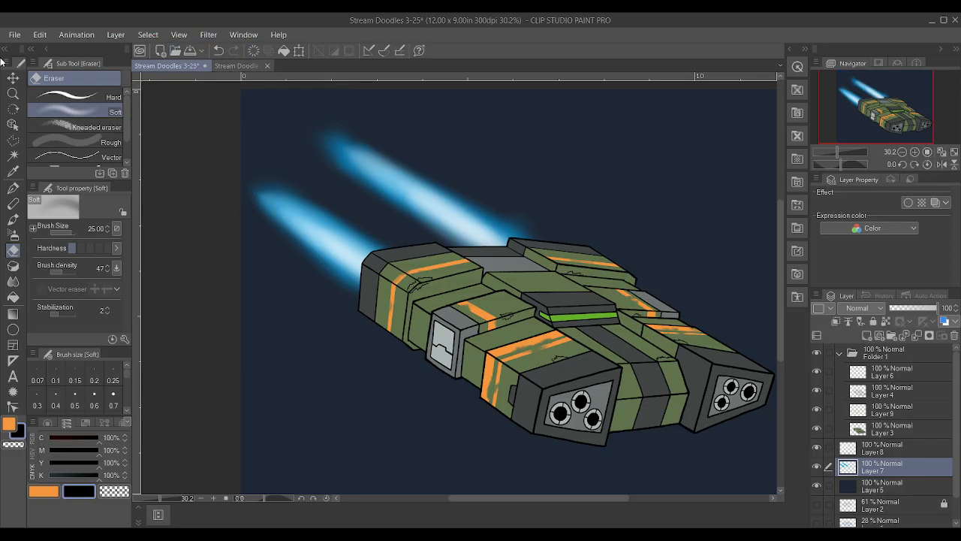
# Add a new raster layer directly above the dark background layer and set the drawing colour to pale cream with 11% yellow
pyautogui.scroll(-3, 451, 233)
pyautogui.scroll(2, 724, 264)
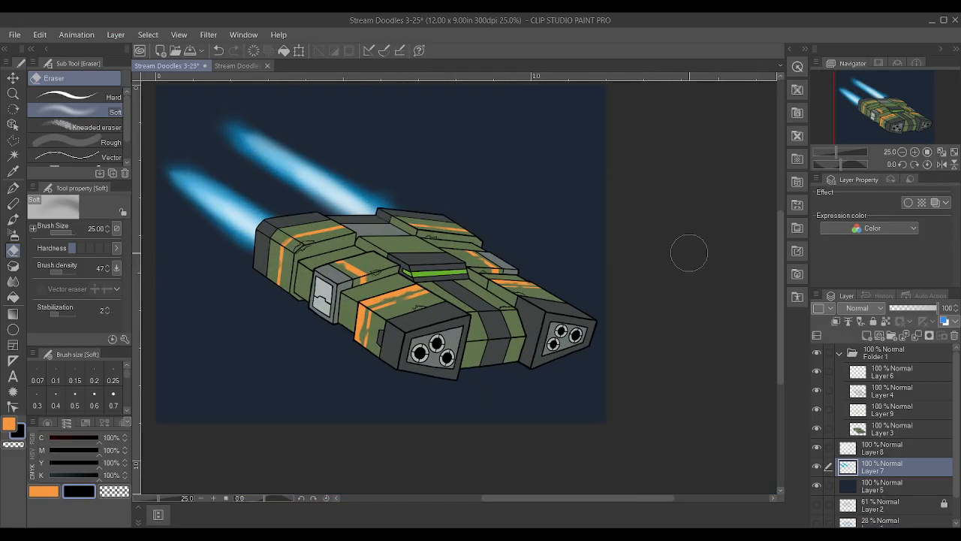
pyautogui.click(873, 488)
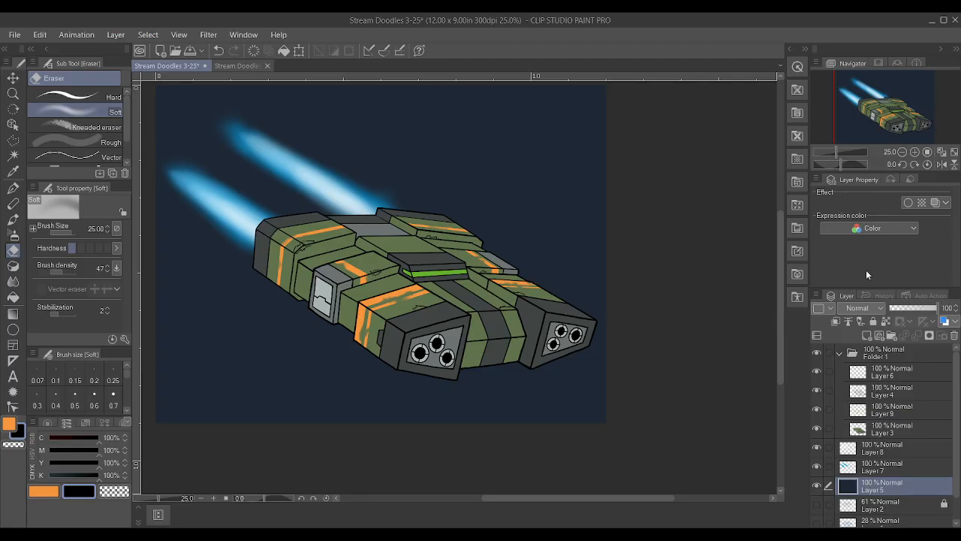
pyautogui.click(868, 336)
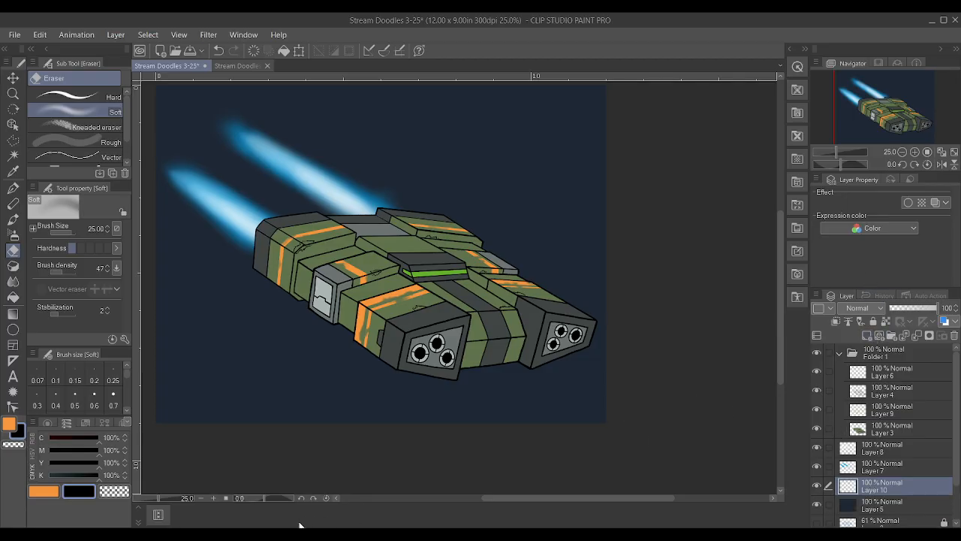
pyautogui.click(45, 491)
pyautogui.moveTo(75, 452); pyautogui.dragTo(57, 467)
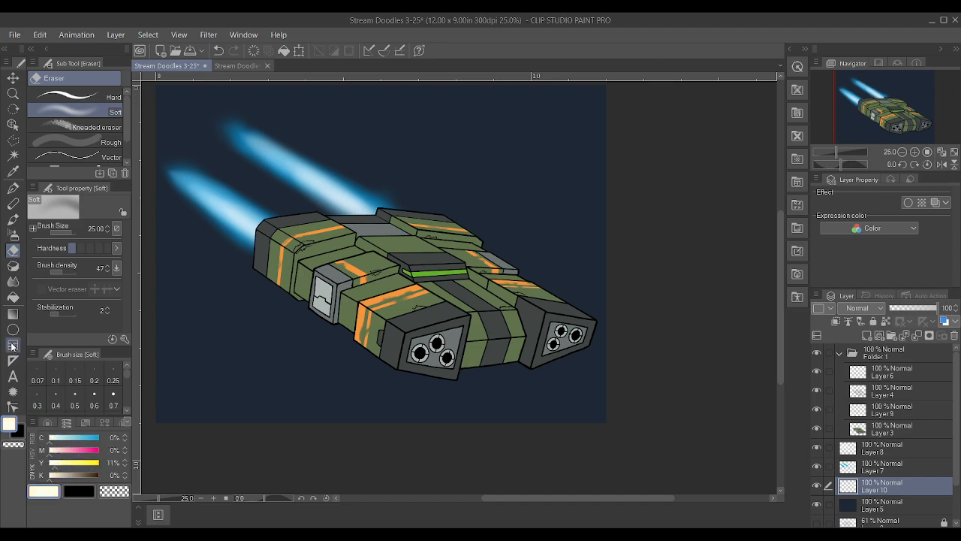
# Set up the Spray airbrush with brush size 100, brush density 29 and particle size 0.33
pyautogui.click(13, 234)
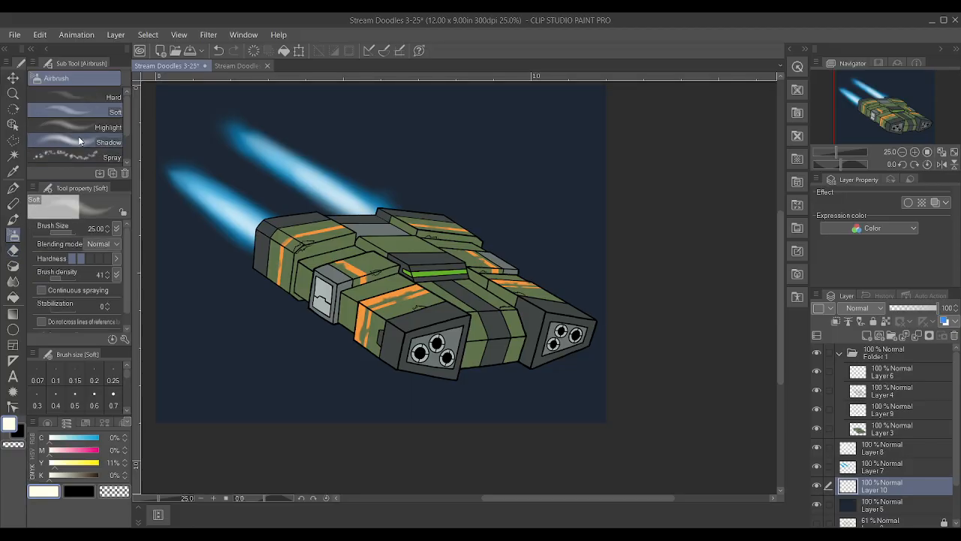
pyautogui.click(71, 153)
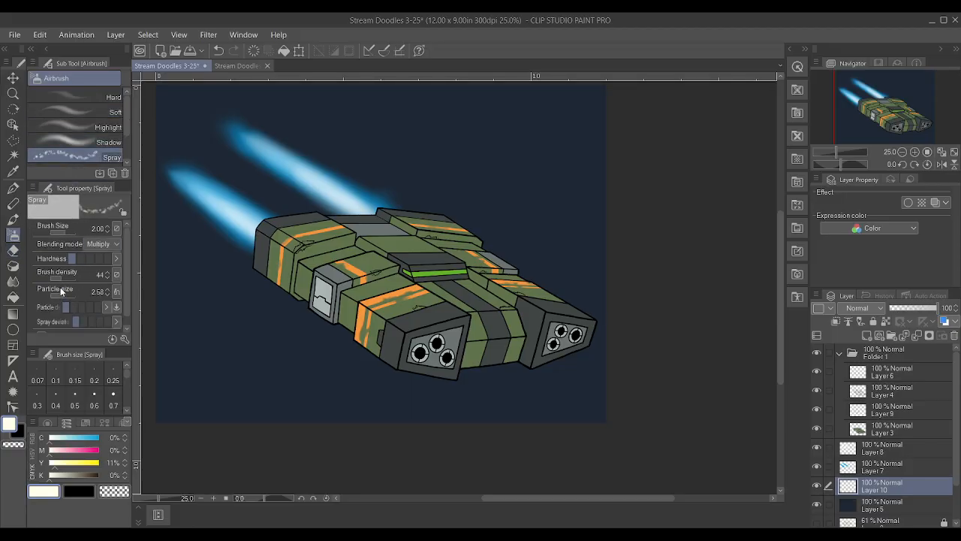
pyautogui.moveTo(59, 279); pyautogui.dragTo(57, 278)
pyautogui.click(65, 295)
pyautogui.moveTo(82, 318)
pyautogui.mouseDown()
pyautogui.moveTo(103, 321)
pyautogui.moveTo(69, 323)
pyautogui.moveTo(89, 308)
pyautogui.moveTo(70, 309)
pyautogui.mouseUp()
pyautogui.scroll(-1, 75, 313)
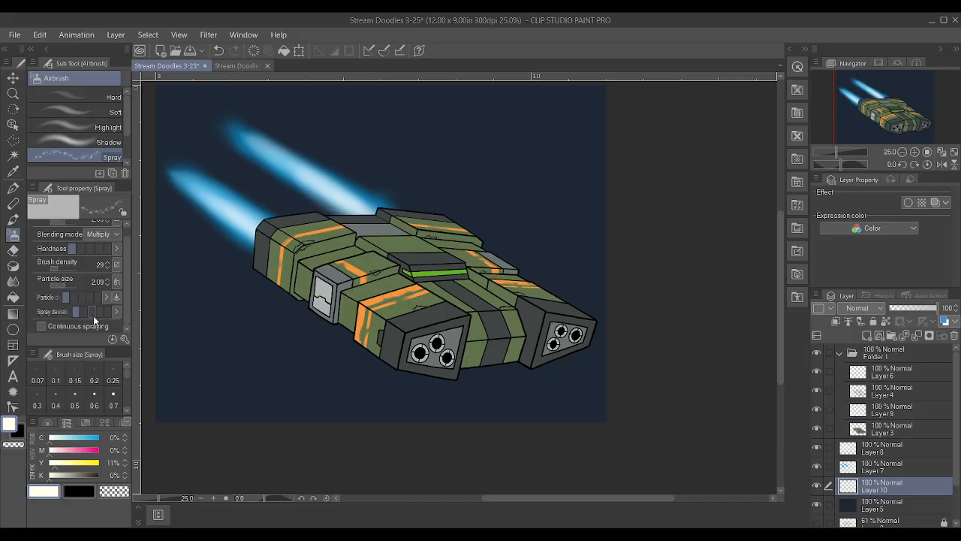
pyautogui.click(62, 287)
pyautogui.moveTo(60, 287); pyautogui.dragTo(60, 287)
pyautogui.press(']')
pyautogui.press(']')
pyautogui.press(']')
pyautogui.press(']')
pyautogui.press(']')
pyautogui.press(']')
pyautogui.press(']')
pyautogui.press(']')
pyautogui.press(']')
pyautogui.press(']')
pyautogui.press(']')
pyautogui.press(']')
pyautogui.press(']')
pyautogui.press(']')
pyautogui.press(']')
pyautogui.press(']')
pyautogui.press(']')
pyautogui.press(']')
pyautogui.press(']')
pyautogui.press(']')
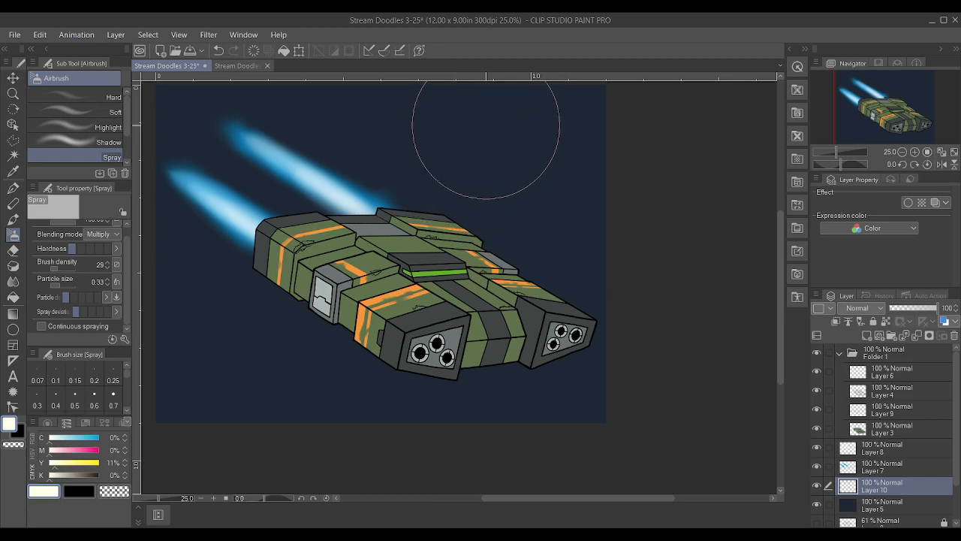
# Set the Spray airbrush to density 56 and particle size 2.09, and spray pale stars across the dark background
pyautogui.scroll(-3, 487, 201)
pyautogui.scroll(1, 530, 171)
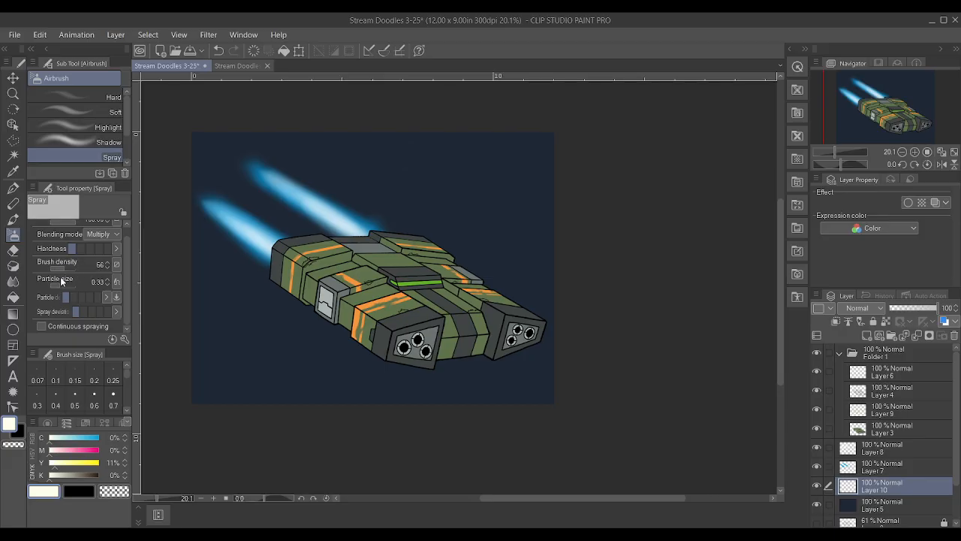
pyautogui.scroll(1, 105, 275)
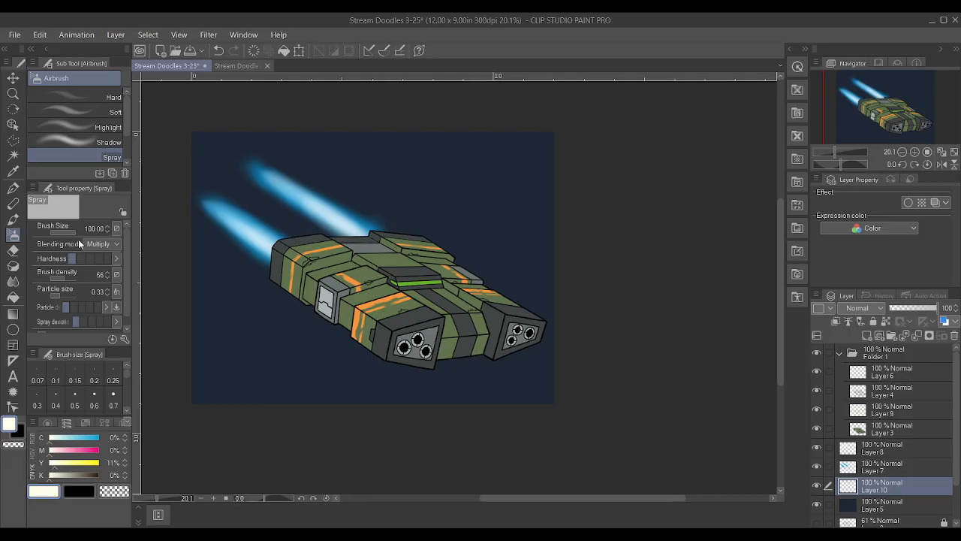
pyautogui.moveTo(62, 294)
pyautogui.mouseDown()
pyautogui.moveTo(86, 297)
pyautogui.moveTo(58, 293)
pyautogui.moveTo(64, 295)
pyautogui.mouseUp()
pyautogui.click(472, 167)
pyautogui.moveTo(317, 219)
pyautogui.mouseDown()
pyautogui.moveTo(274, 262)
pyautogui.moveTo(332, 236)
pyautogui.moveTo(313, 180)
pyautogui.moveTo(339, 171)
pyautogui.moveTo(375, 201)
pyautogui.moveTo(363, 307)
pyautogui.moveTo(334, 338)
pyautogui.moveTo(263, 357)
pyautogui.moveTo(226, 390)
pyautogui.moveTo(442, 359)
pyautogui.moveTo(528, 328)
pyautogui.mouseUp()
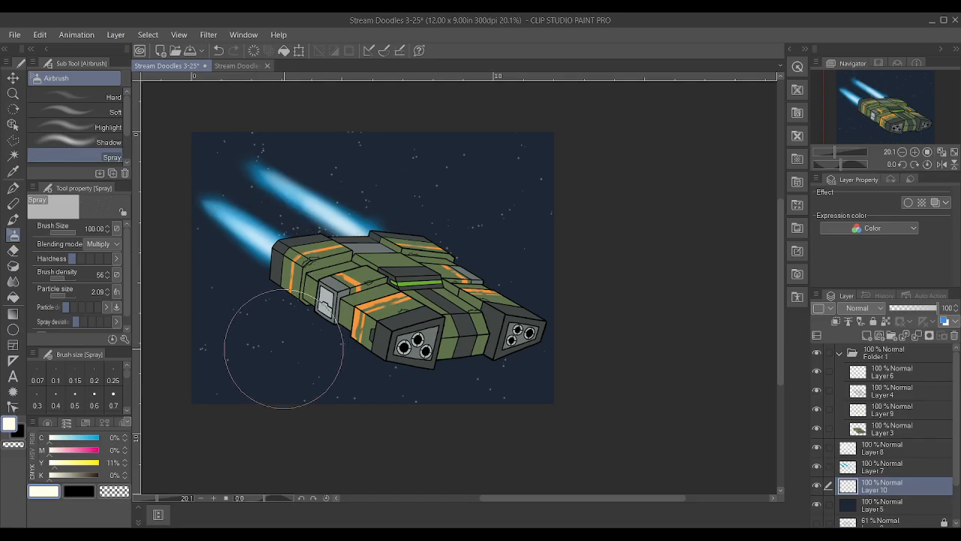
# Try smaller Spray brush sizes down to 20 below the ship and undo the last spray
pyautogui.press('[')
pyautogui.press('[')
pyautogui.press('[')
pyautogui.press('[')
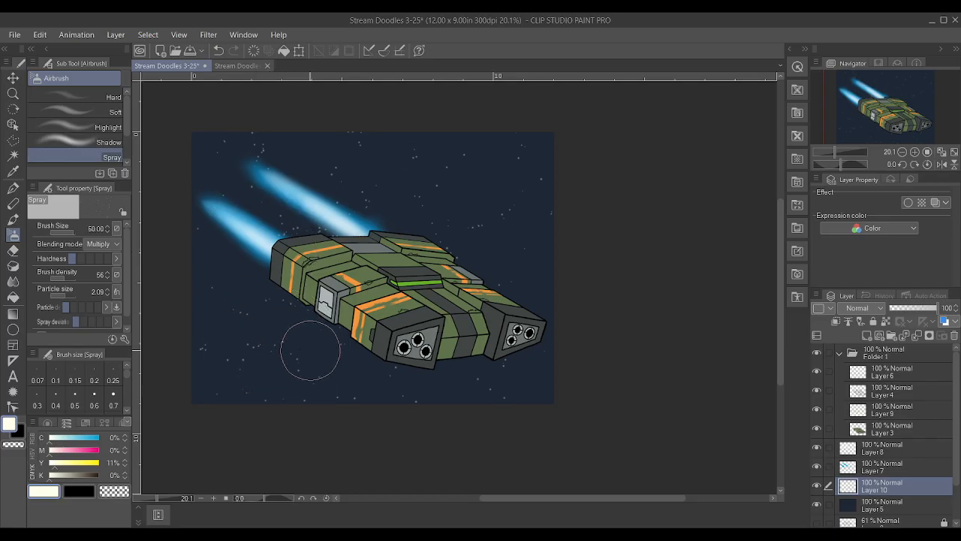
pyautogui.press('[')
pyautogui.hotkey('ctrl', 'z')
pyautogui.press('[')
pyautogui.press('[')
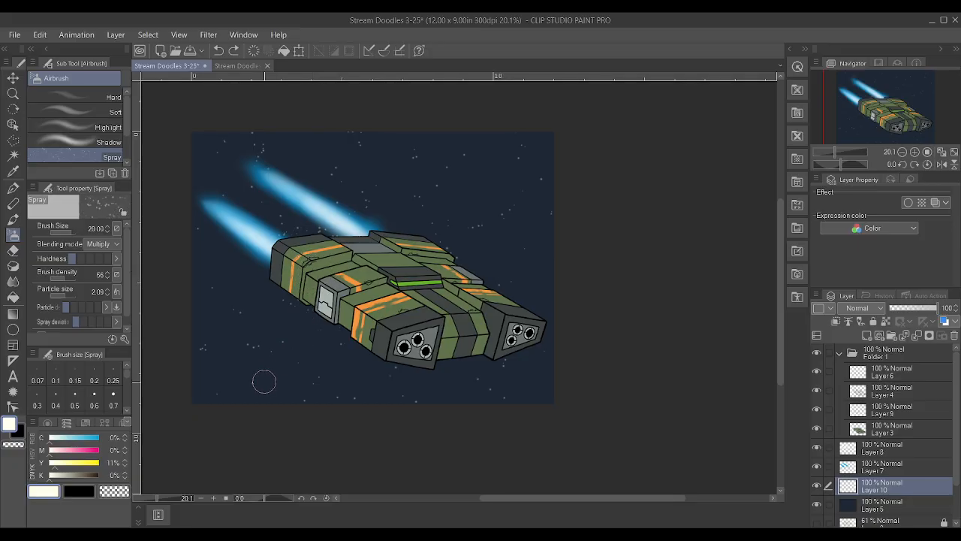
# Spray more stars around the ship and exhaust trails with the Spray brush enlarged to sizes 50 and 70
pyautogui.press(']')
pyautogui.press(']')
pyautogui.press(']')
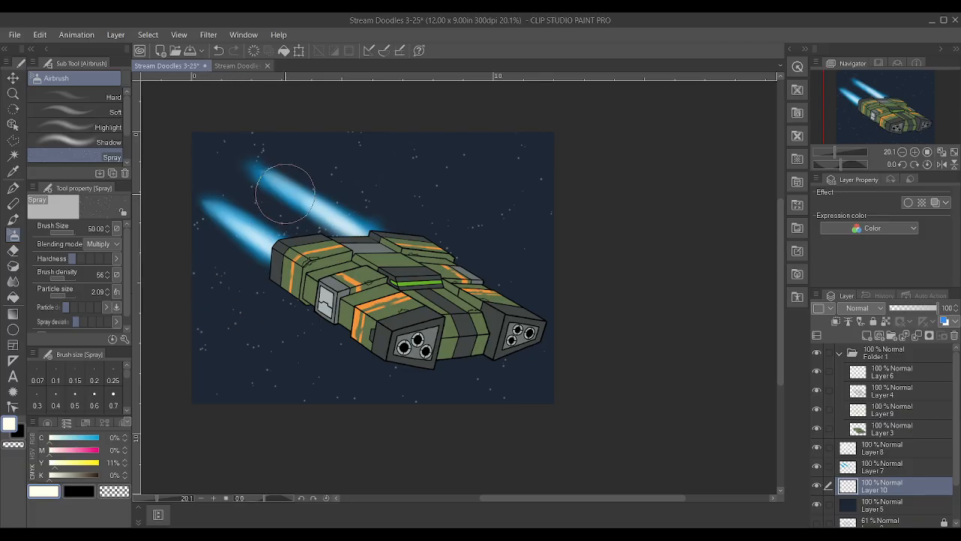
pyautogui.press(']')
pyautogui.press(']')
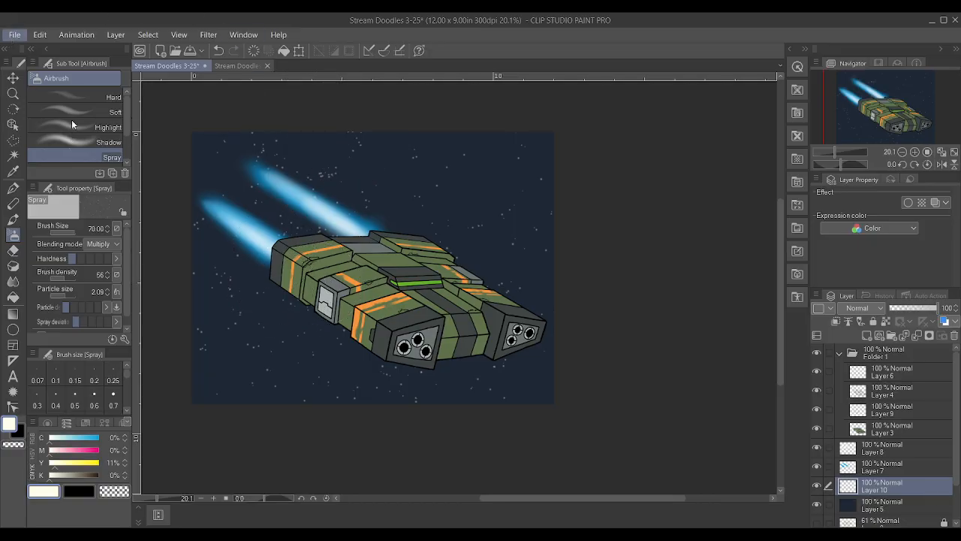
# Open Cthlulu RGB.jpg to examine its starry sky, and close it to return to the spaceship drawing
pyautogui.click(62, 78)
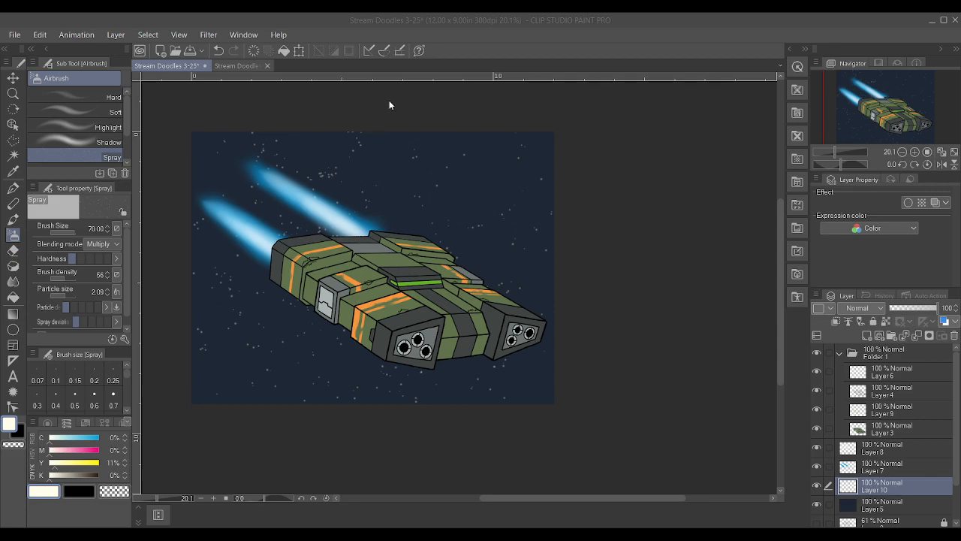
pyautogui.doubleClick(220, 130)
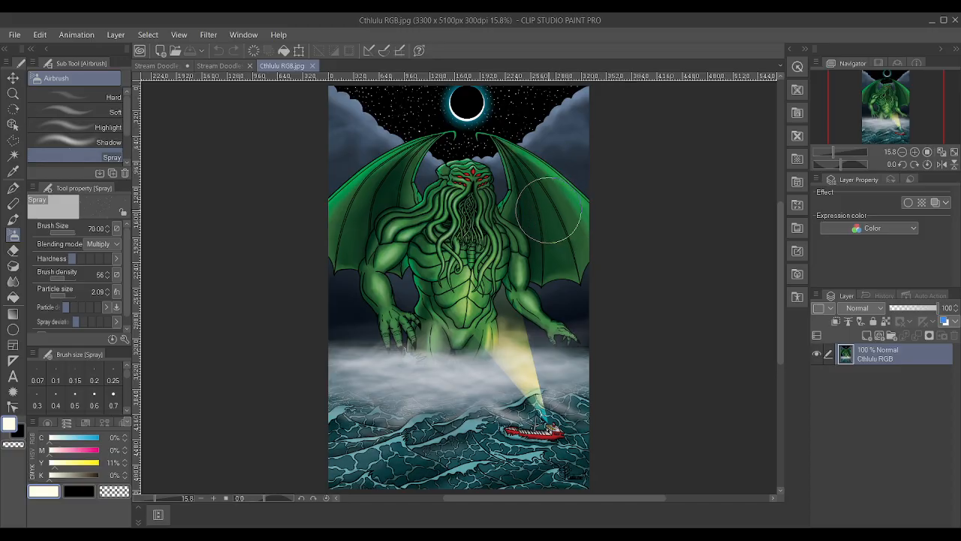
pyautogui.scroll(3, 560, 176)
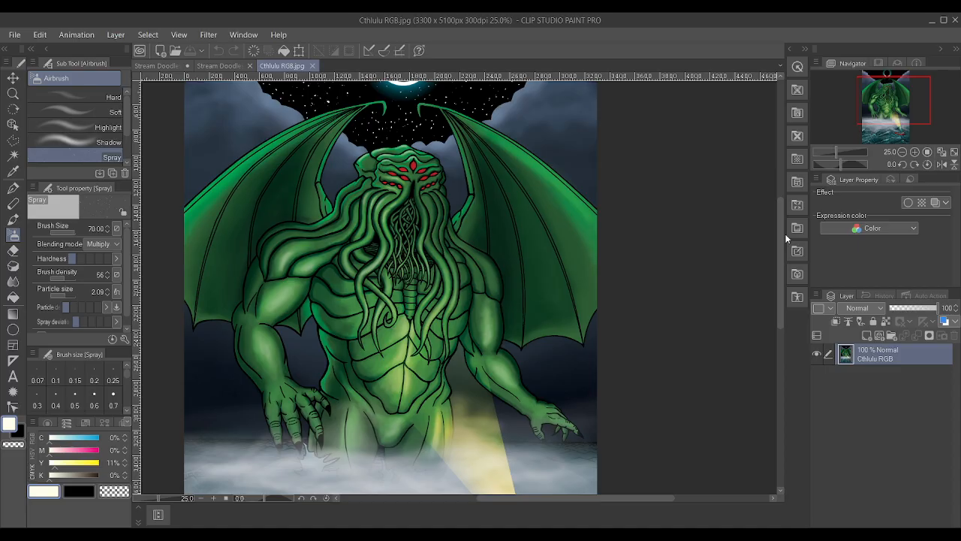
pyautogui.scroll(-2, 579, 183)
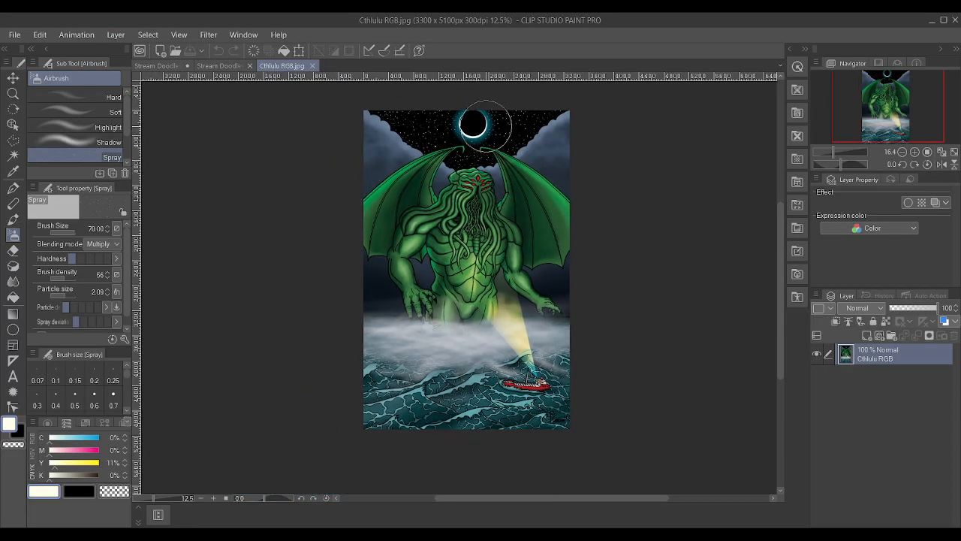
pyautogui.scroll(2, 481, 120)
pyautogui.scroll(1, 493, 122)
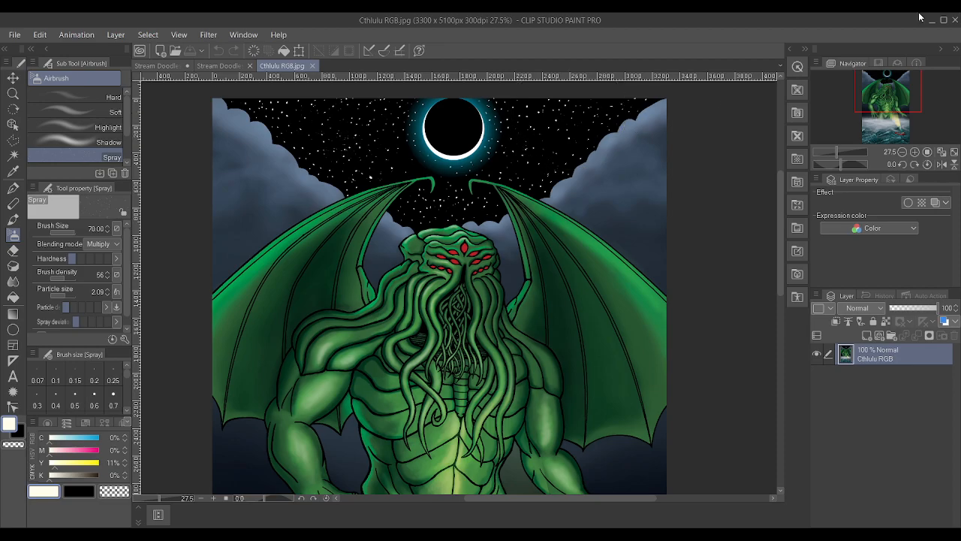
pyautogui.click(314, 65)
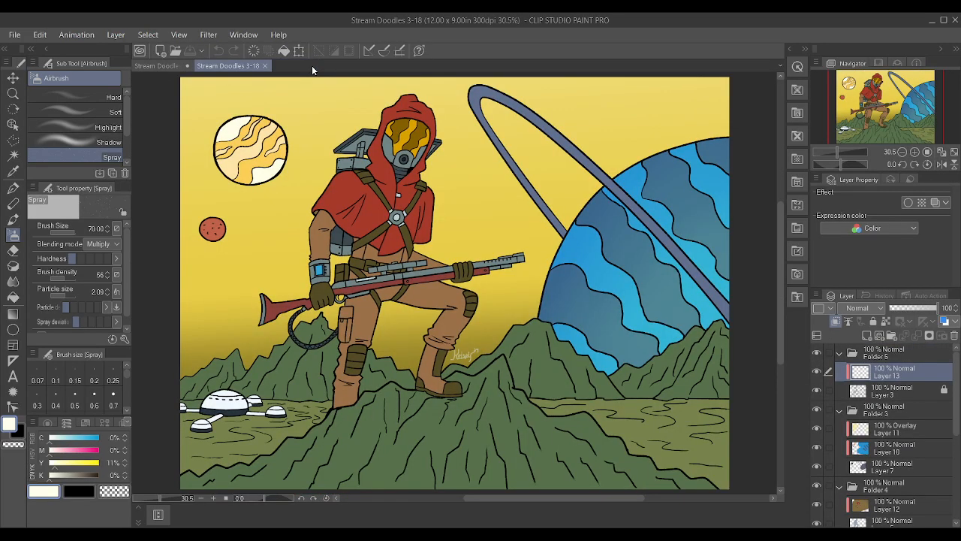
pyautogui.click(152, 66)
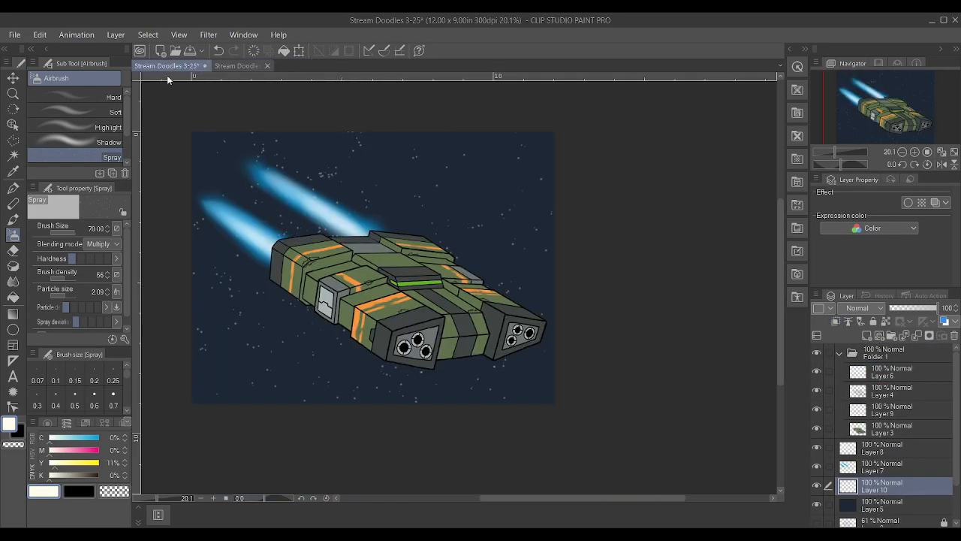
# Spray additional stars over the background with the Spray brush at size 80 and its hardness raised one level
pyautogui.scroll(2, 361, 167)
pyautogui.press(']')
pyautogui.press(']')
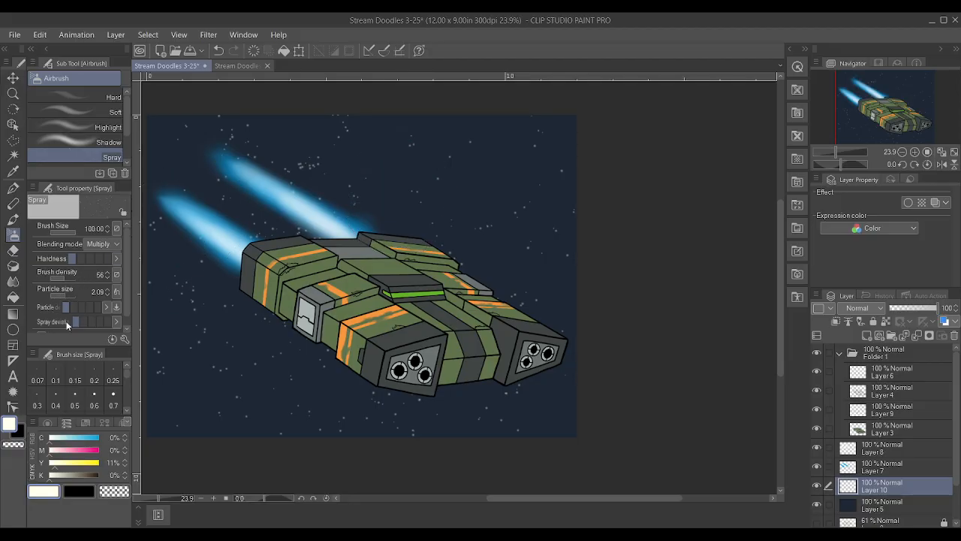
pyautogui.press('[')
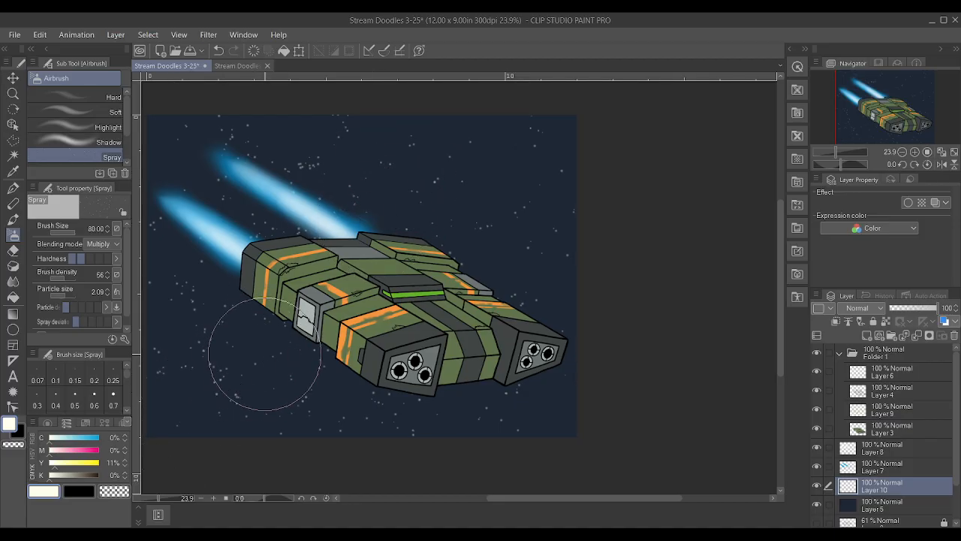
pyautogui.scroll(-3, 407, 354)
pyautogui.scroll(2, 466, 228)
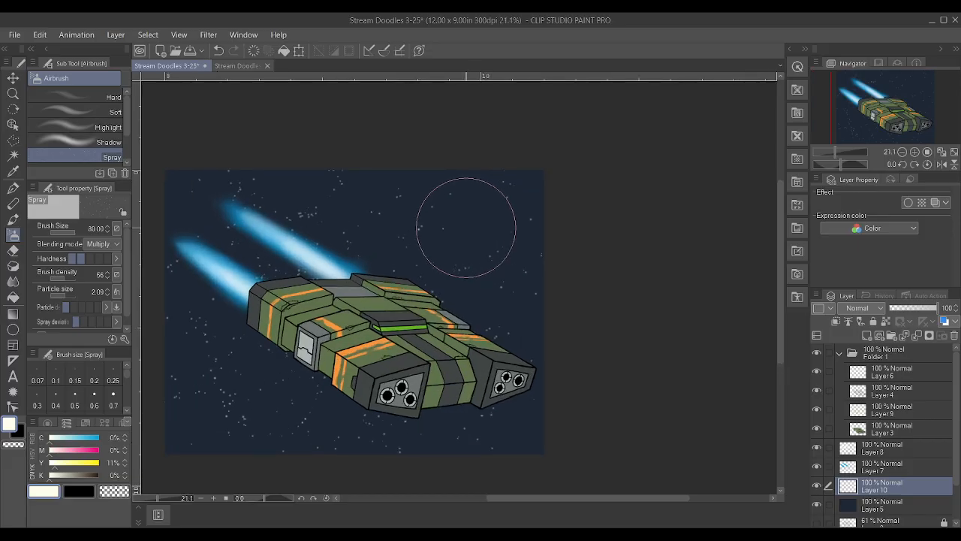
# Examine the starfield and the ship as a whole and in close-up
pyautogui.scroll(-2, 466, 228)
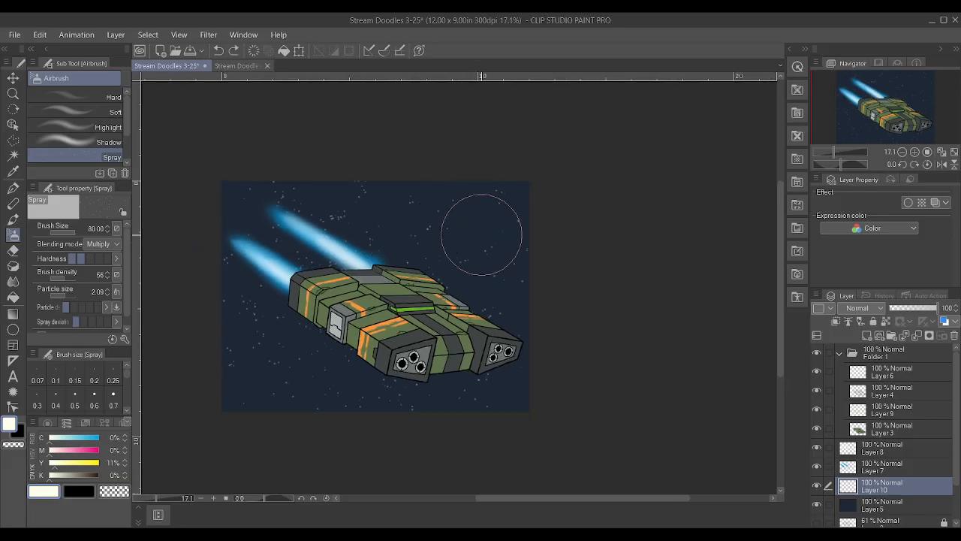
pyautogui.scroll(2, 471, 247)
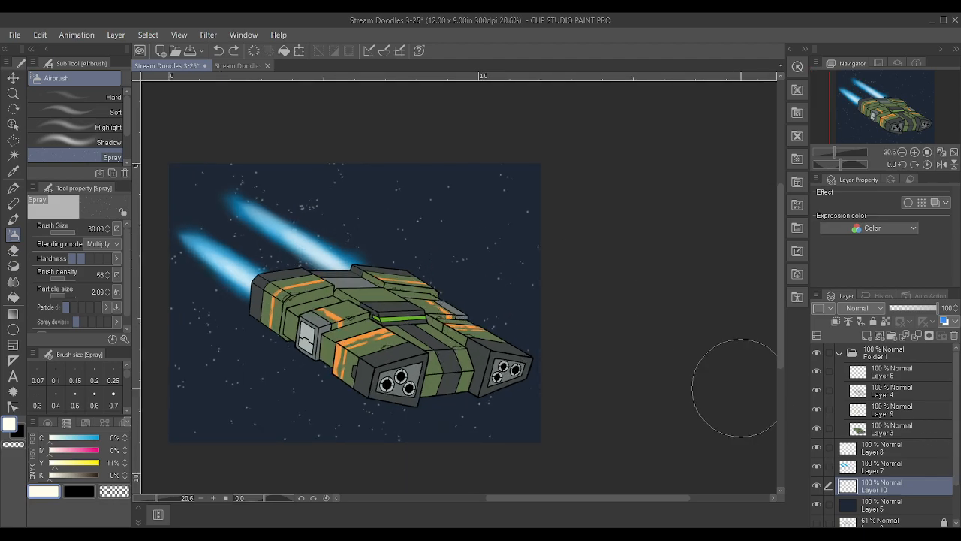
pyautogui.scroll(-1, 697, 365)
pyautogui.scroll(-1, 666, 369)
pyautogui.scroll(4, 340, 370)
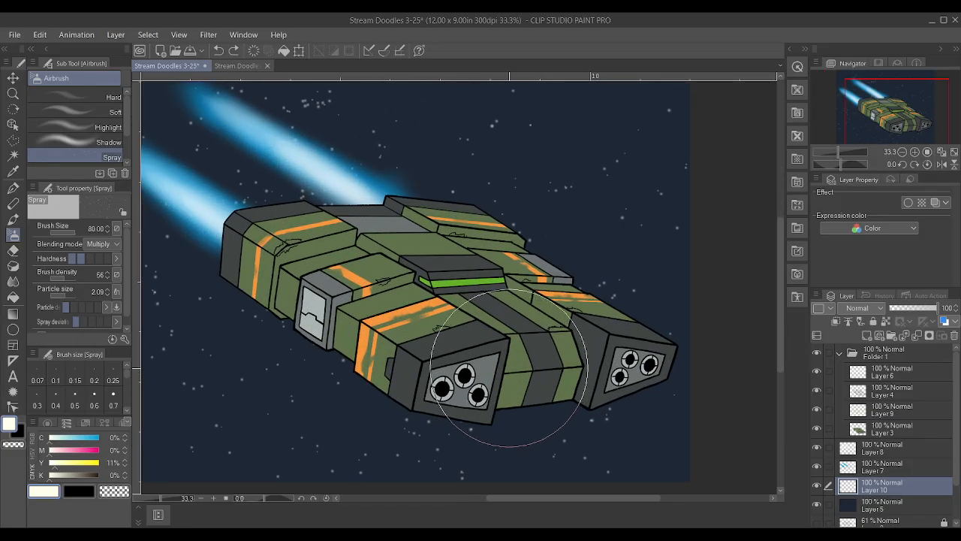
pyautogui.scroll(-1, 504, 362)
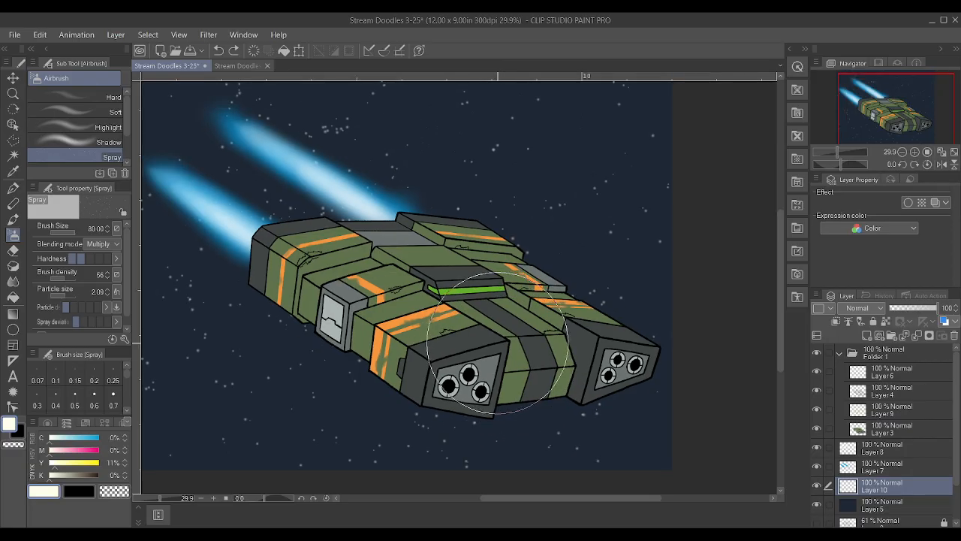
pyautogui.scroll(-1, 497, 342)
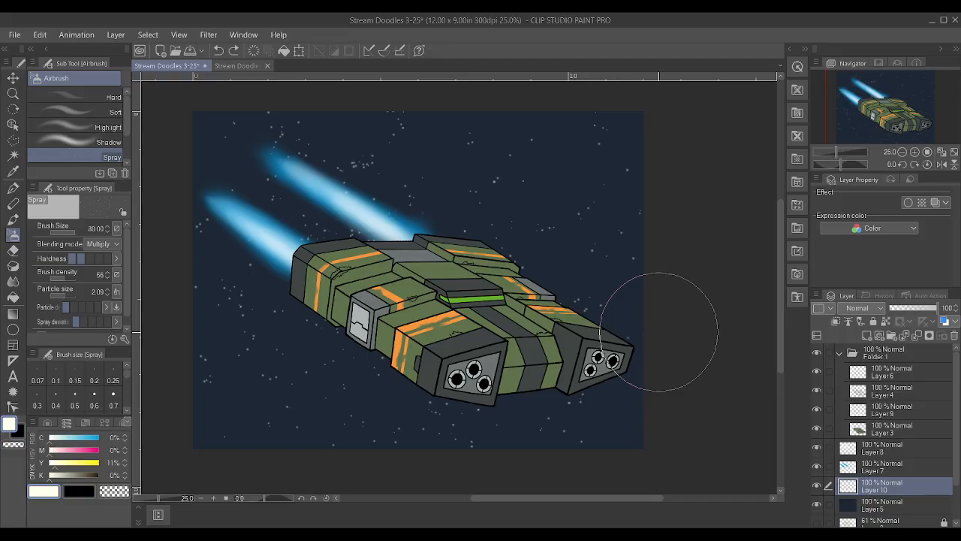
pyautogui.scroll(1, 654, 322)
pyautogui.scroll(-1, 579, 214)
pyautogui.scroll(2, 635, 246)
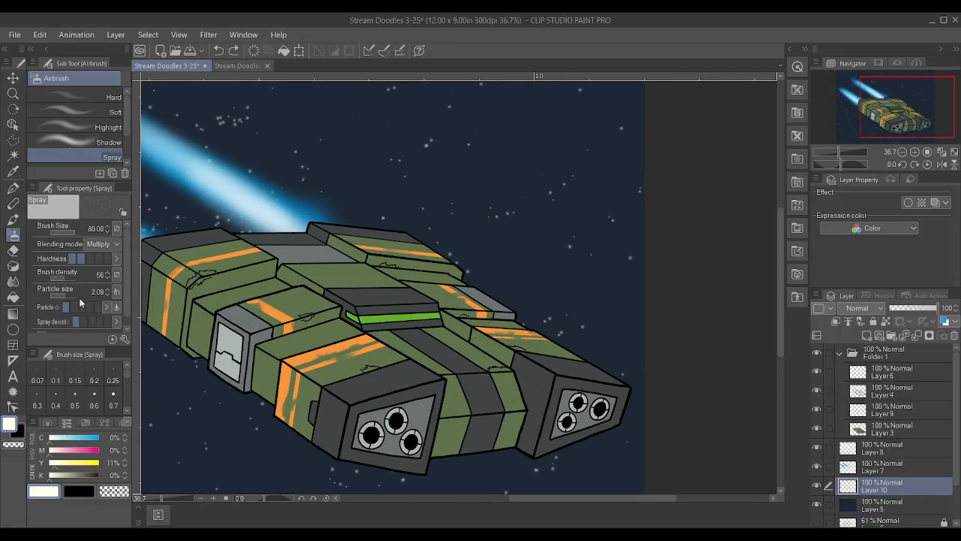
# Sample the light grey of the ship's side hatch, check what Layer 4 and Layer 9 contain, and make Layer 9 active
pyautogui.scroll(-1, 154, 395)
pyautogui.scroll(3, 154, 394)
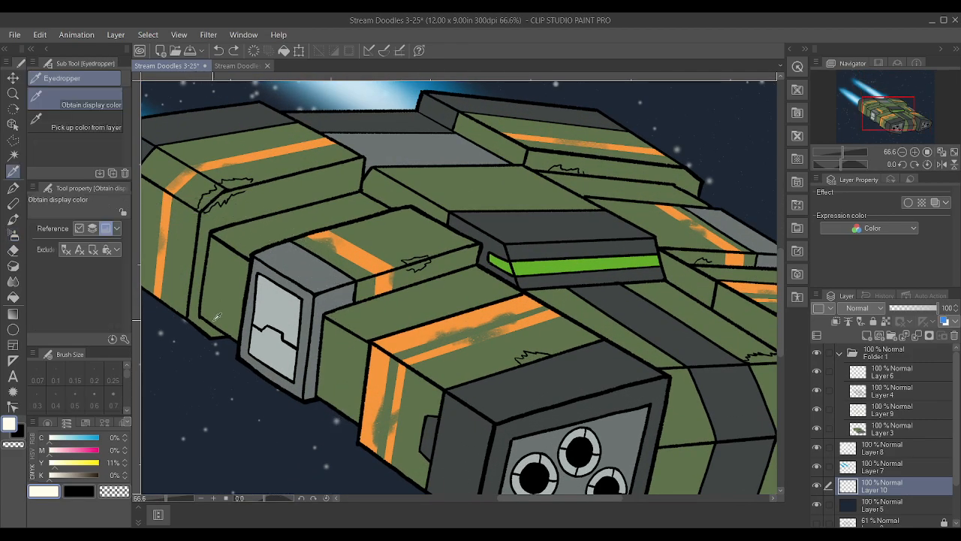
pyautogui.keyDown('alt'); pyautogui.click(279, 302); pyautogui.keyUp('alt')
pyautogui.scroll(-1, 738, 348)
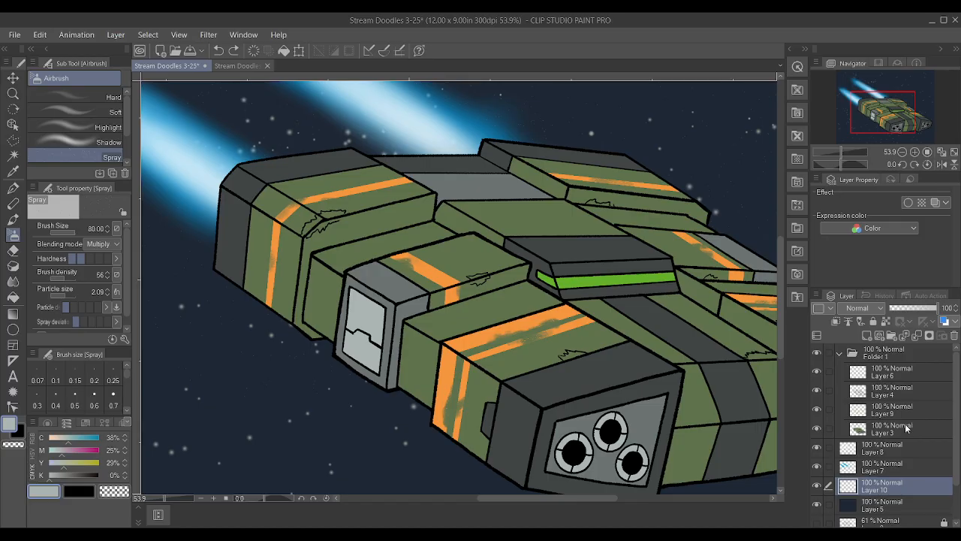
pyautogui.click(906, 427)
pyautogui.click(816, 391)
pyautogui.click(816, 391)
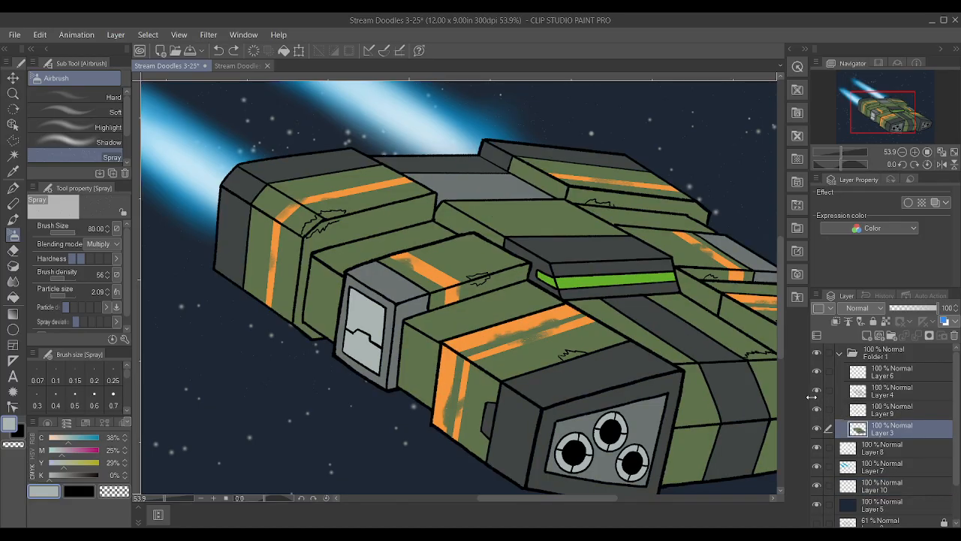
pyautogui.click(816, 409)
pyautogui.click(817, 409)
pyautogui.click(890, 411)
# Fill the chipped-paint outlines above the front engine pod and behind the side hatch with light grey using the Textured pen at size 1
pyautogui.scroll(2, 734, 368)
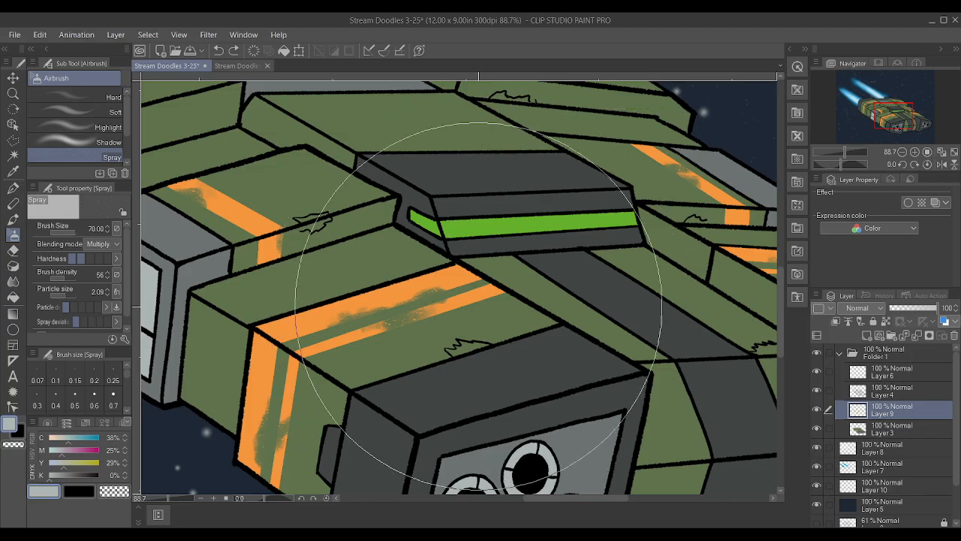
pyautogui.press('p')
pyautogui.press('[')
pyautogui.press(']')
pyautogui.press(']')
pyautogui.press(']')
pyautogui.press(']')
pyautogui.moveTo(459, 352); pyautogui.dragTo(487, 345)
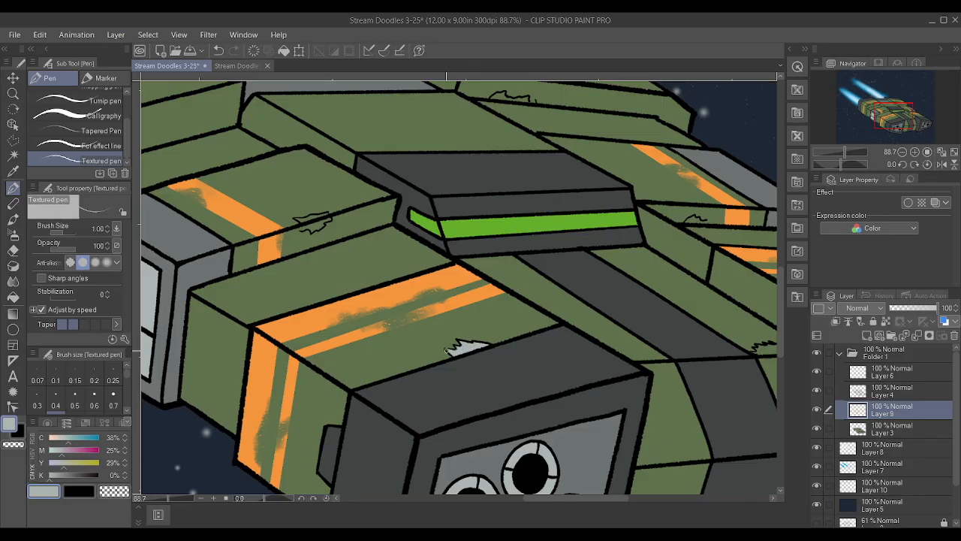
pyautogui.moveTo(319, 226)
pyautogui.mouseDown()
pyautogui.moveTo(309, 227)
pyautogui.moveTo(329, 223)
pyautogui.moveTo(312, 216)
pyautogui.moveTo(335, 210)
pyautogui.mouseUp()
pyautogui.scroll(2, 302, 227)
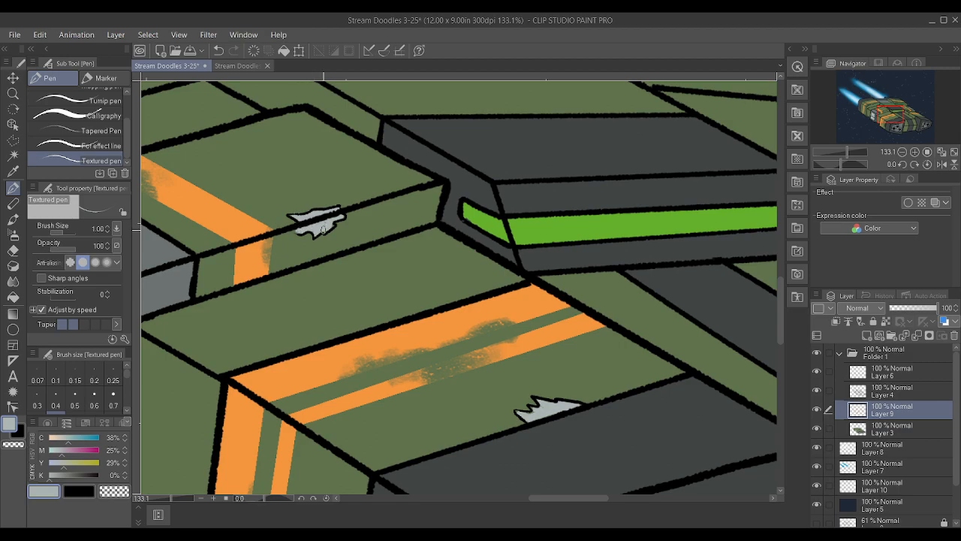
# Fill the small chip beside the far orange stripe with light grey, and sample the hull green to touch up its edge
pyautogui.scroll(-4, 337, 214)
pyautogui.scroll(4, 498, 235)
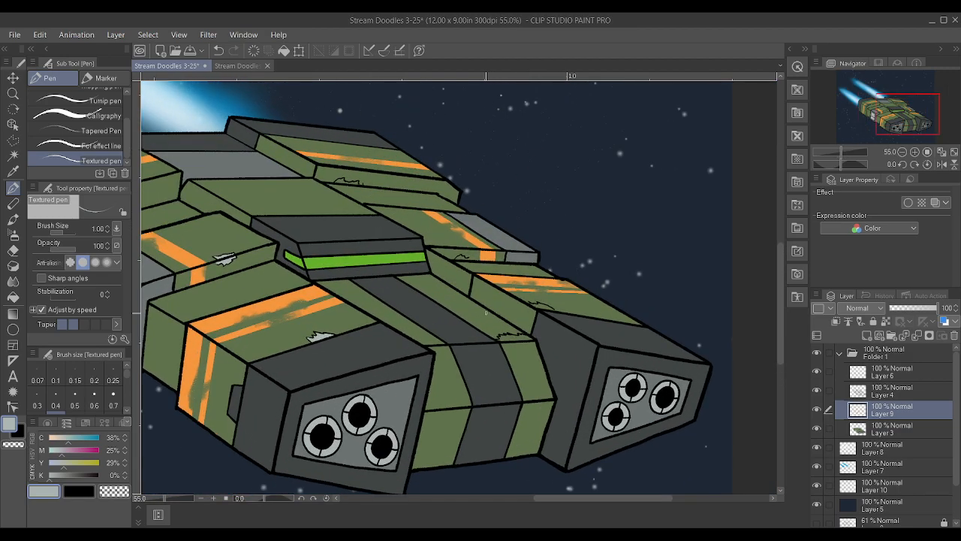
pyautogui.scroll(2, 410, 202)
pyautogui.moveTo(398, 204)
pyautogui.mouseDown()
pyautogui.moveTo(417, 207)
pyautogui.moveTo(387, 208)
pyautogui.moveTo(435, 210)
pyautogui.moveTo(401, 208)
pyautogui.mouseUp()
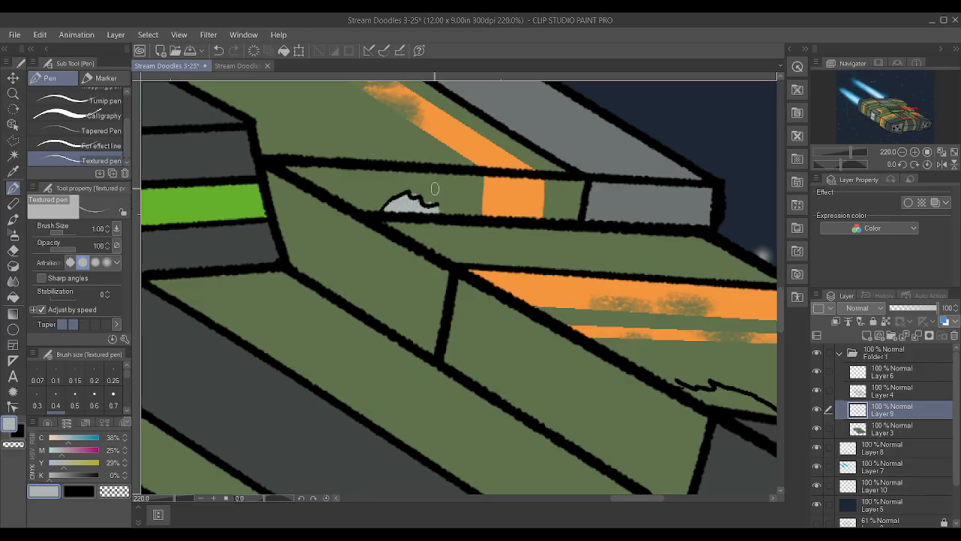
pyautogui.keyDown('alt'); pyautogui.click(468, 174); pyautogui.keyUp('alt')
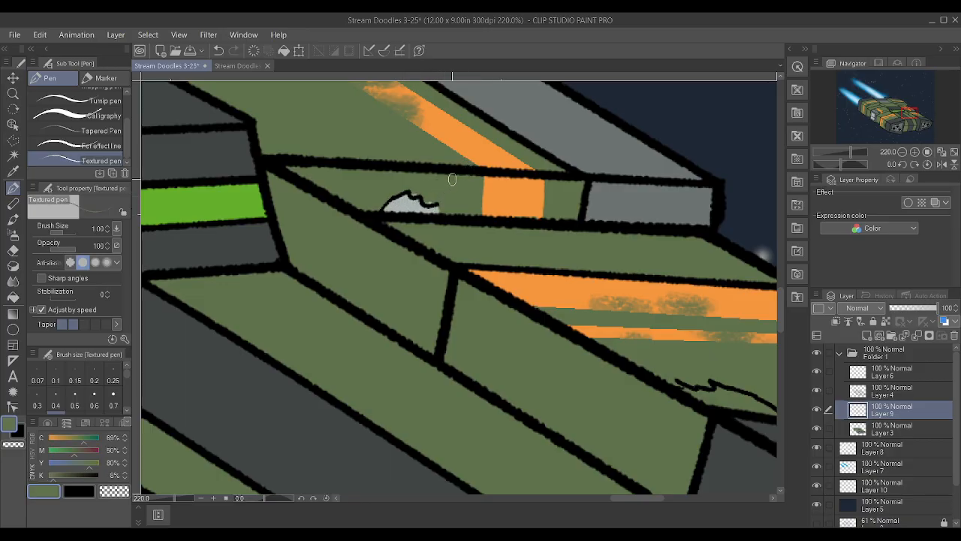
pyautogui.press('[')
pyautogui.press('[')
pyautogui.press('[')
pyautogui.press('[')
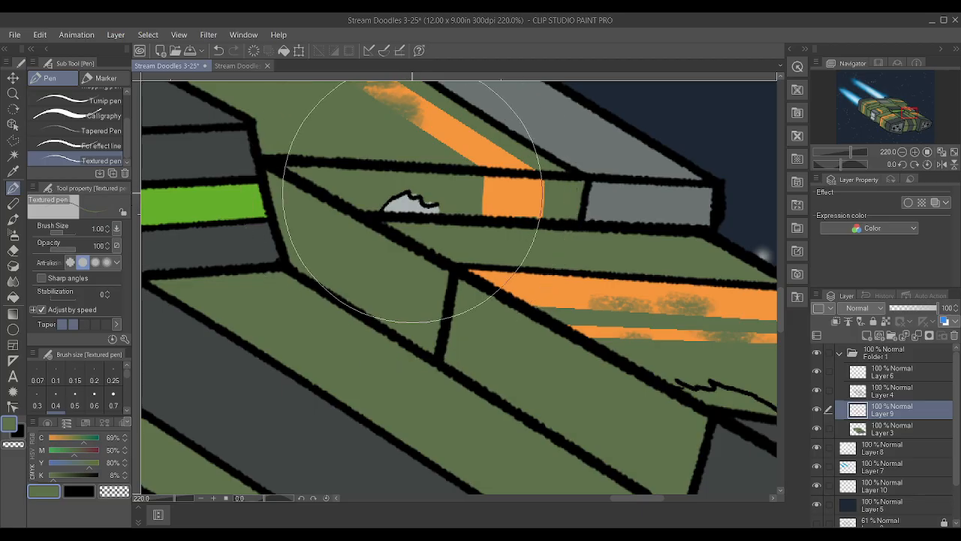
pyautogui.press('[')
pyautogui.press('[')
pyautogui.press('[')
pyautogui.press('[')
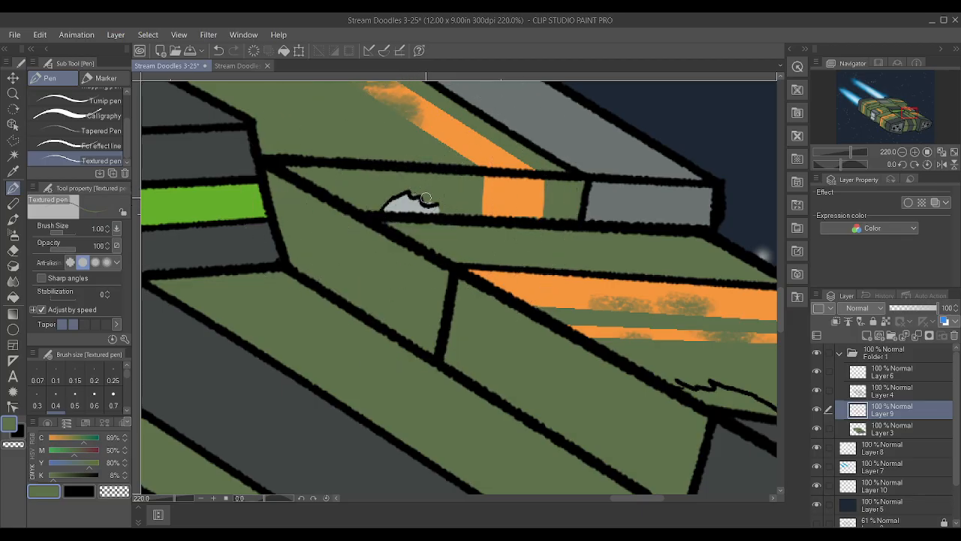
# Sample the light grey again and shade the inner end of the chip beside the far engine pod with the Chalk at size 0.5
pyautogui.scroll(-5, 389, 200)
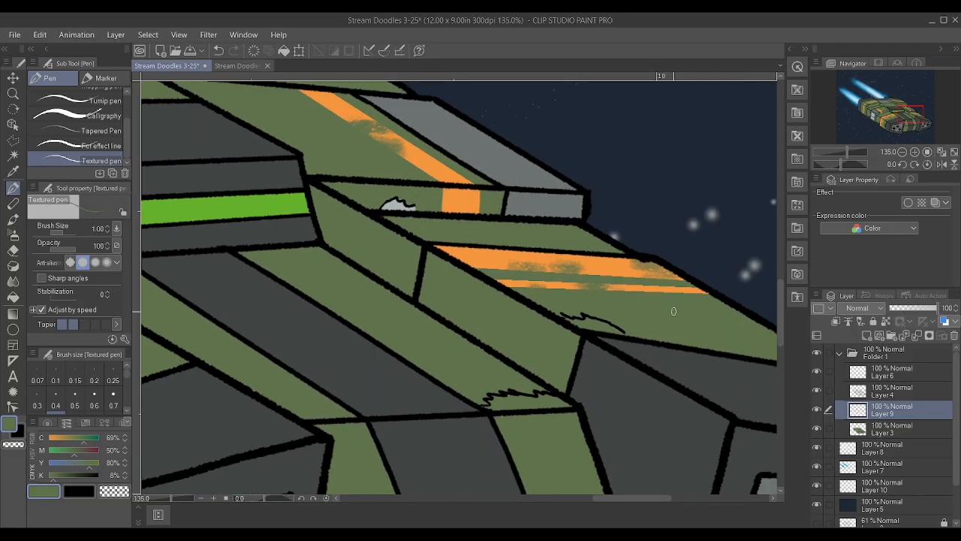
pyautogui.scroll(1, 674, 311)
pyautogui.scroll(3, 568, 333)
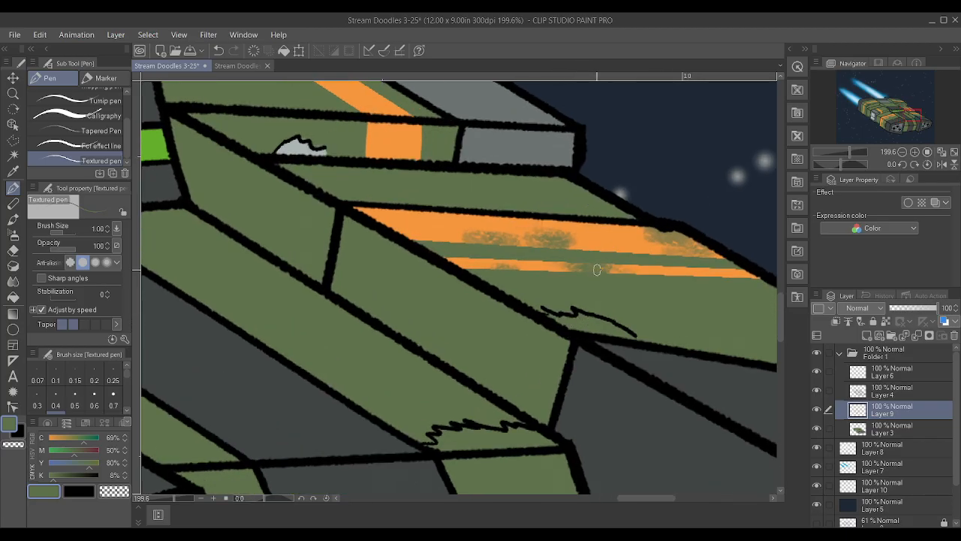
pyautogui.press('p')
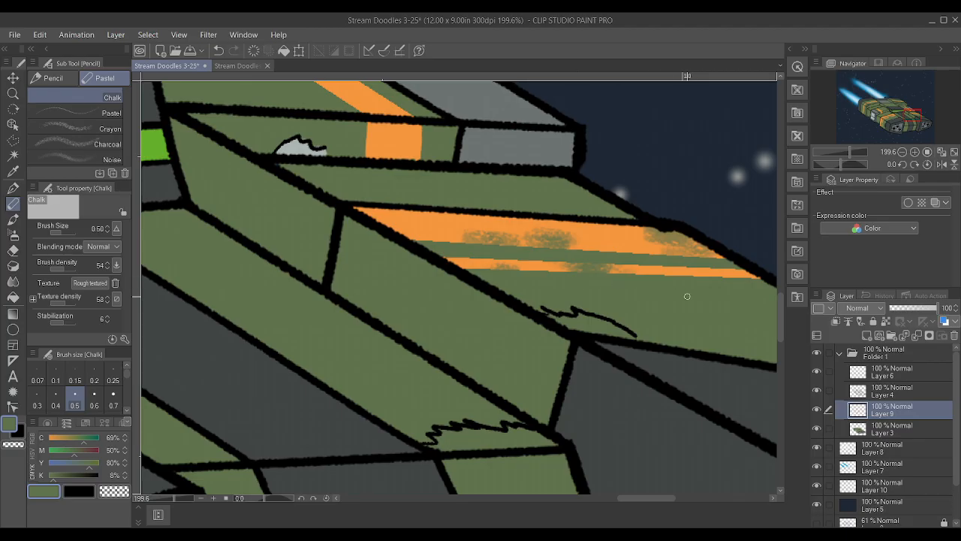
pyautogui.keyDown('alt'); pyautogui.click(300, 138); pyautogui.keyUp('alt')
pyautogui.keyDown('alt'); pyautogui.click(302, 146); pyautogui.keyUp('alt')
pyautogui.moveTo(554, 318)
pyautogui.mouseDown()
pyautogui.moveTo(576, 328)
pyautogui.moveTo(561, 317)
pyautogui.mouseUp()
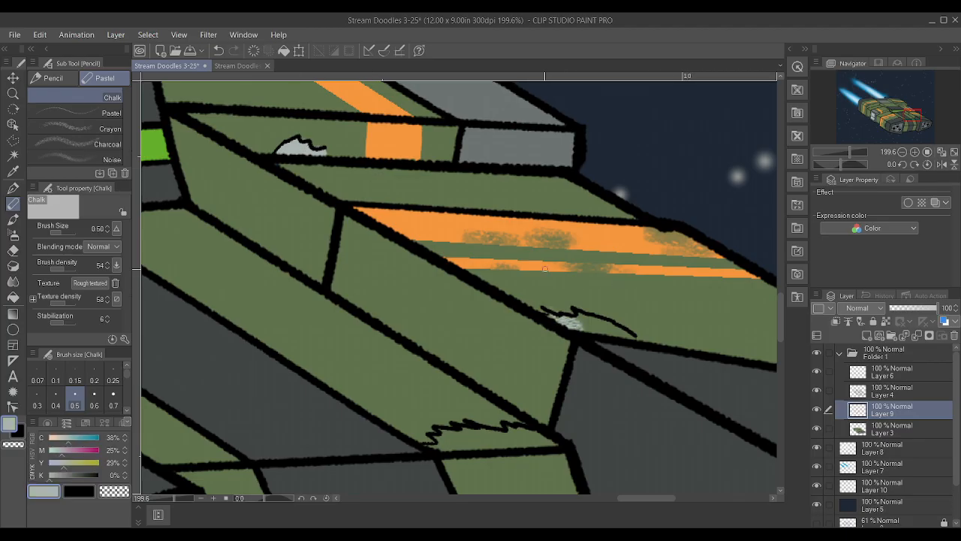
# Fill the rest of the chip beside the far engine pod with light grey using the Textured pen
pyautogui.press('p')
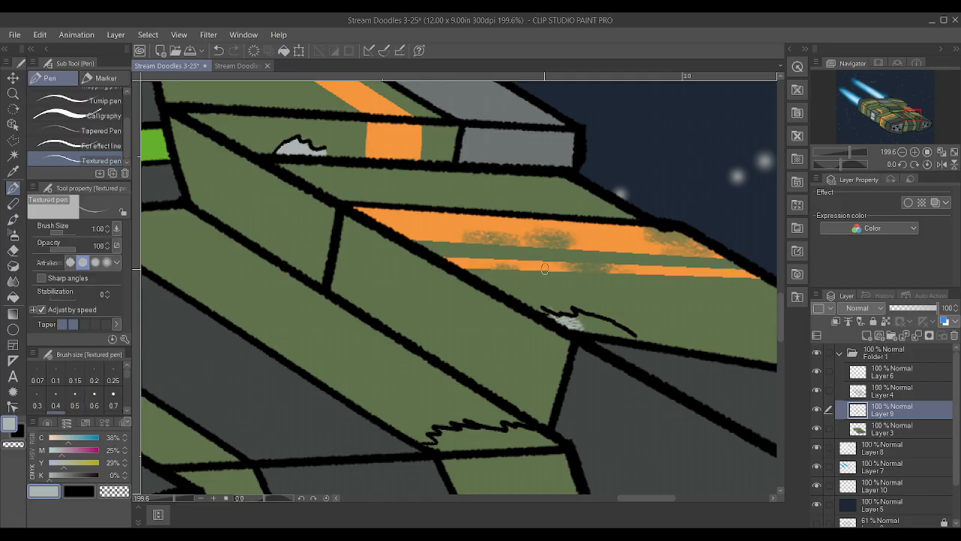
pyautogui.press(']')
pyautogui.press(']')
pyautogui.moveTo(564, 322); pyautogui.dragTo(638, 338)
pyautogui.press('[')
pyautogui.press('[')
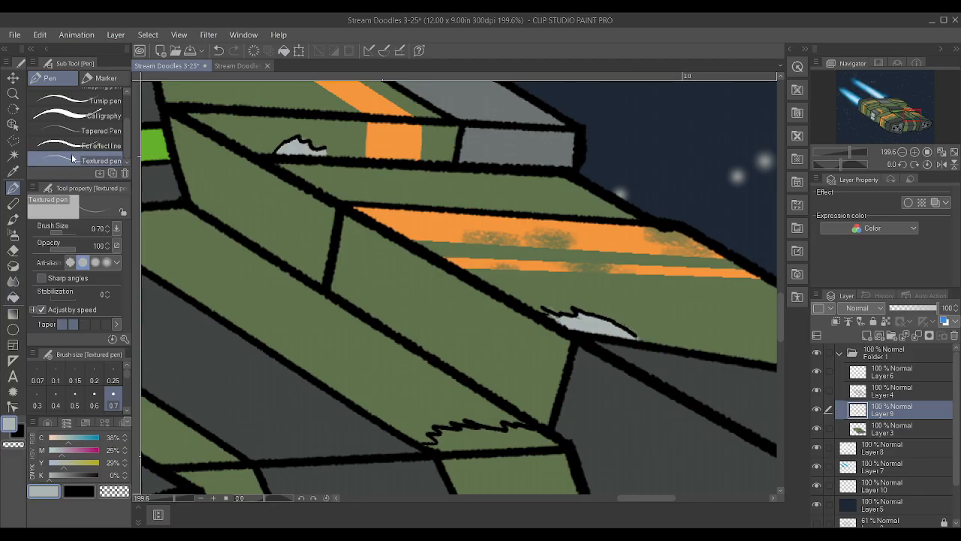
# Clean up stray grey around the far engine pod's chip with the Hard eraser at size 3
pyautogui.scroll(3, 86, 113)
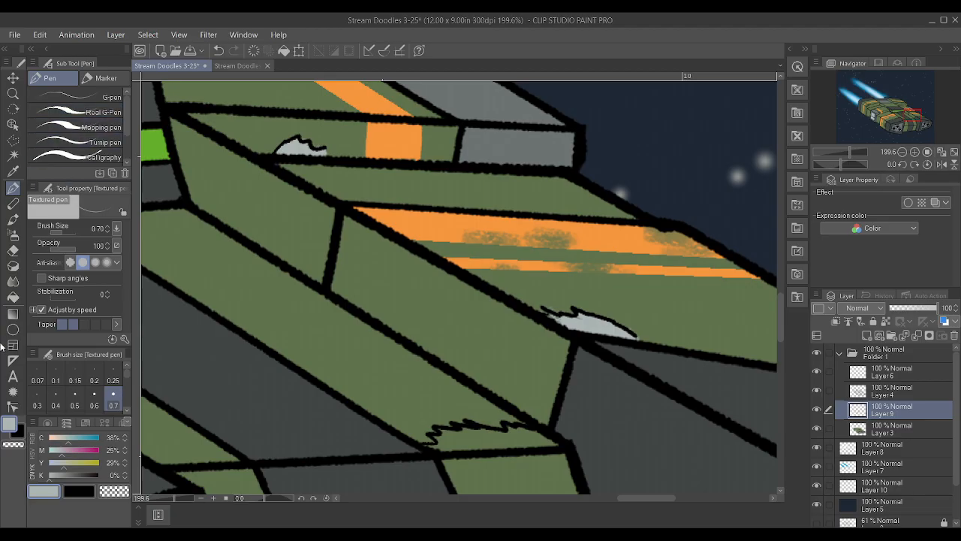
pyautogui.click(13, 250)
pyautogui.click(95, 97)
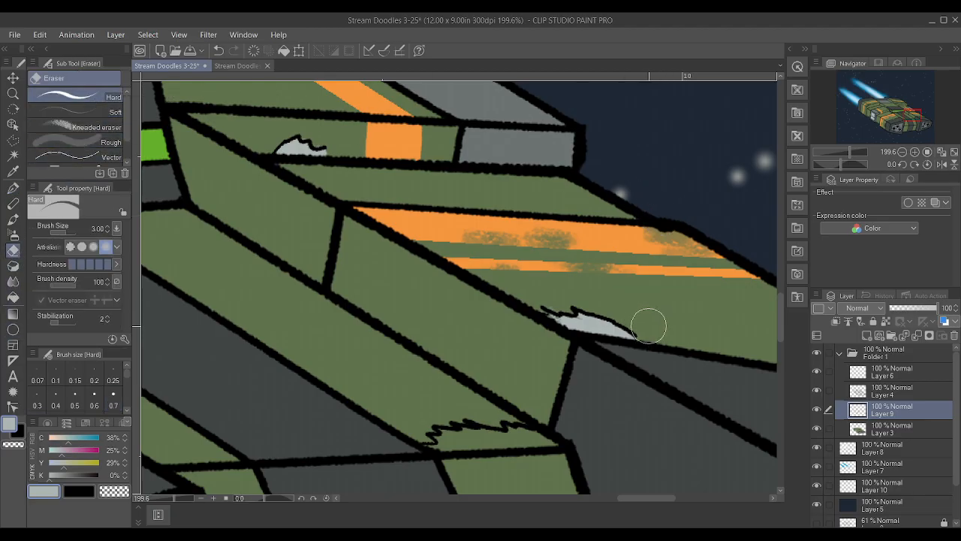
pyautogui.scroll(-2, 515, 276)
pyautogui.moveTo(521, 393)
pyautogui.mouseDown()
pyautogui.moveTo(483, 386)
pyautogui.moveTo(472, 373)
pyautogui.mouseUp()
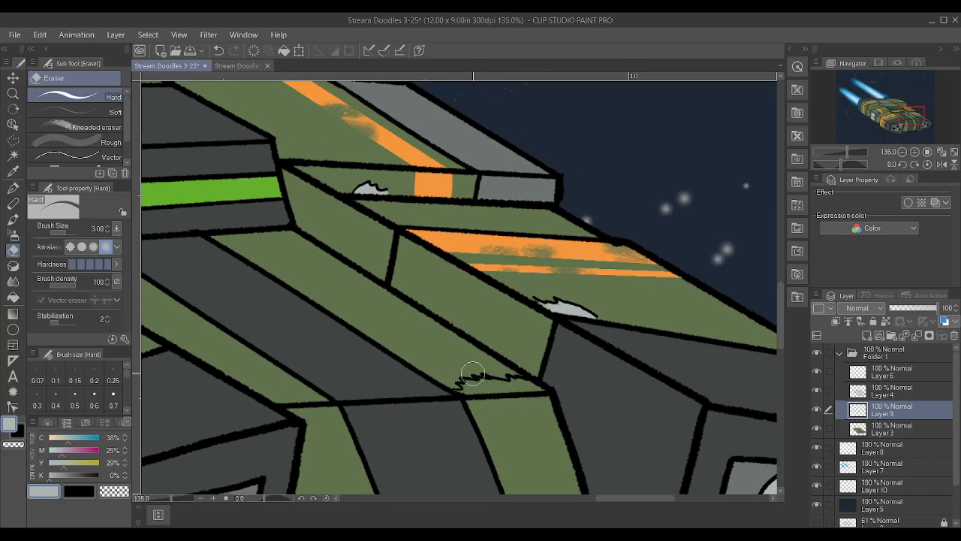
# Fill the jagged chip on the green hull strip between the two engine pods with light grey using the Textured pen at size 1
pyautogui.press('p')
pyautogui.press(']')
pyautogui.press(']')
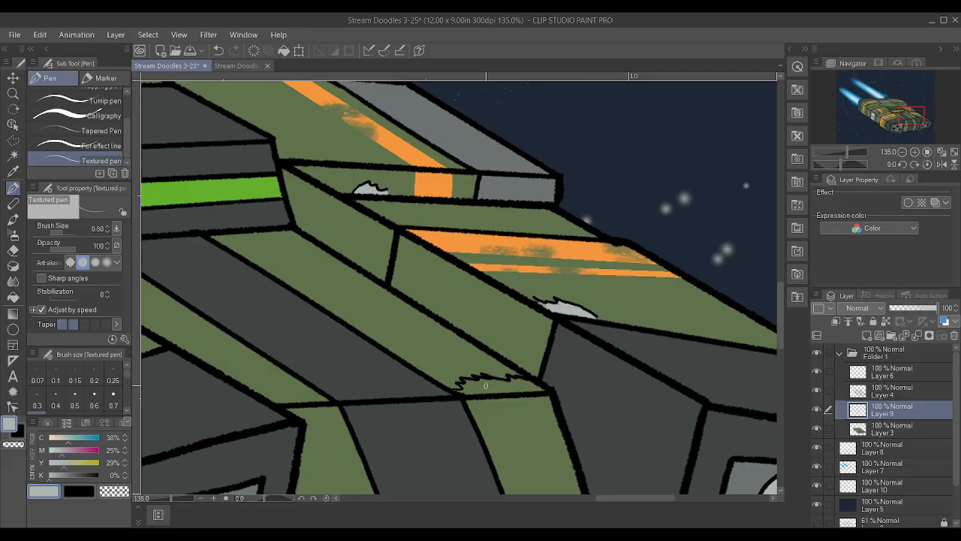
pyautogui.moveTo(471, 390)
pyautogui.mouseDown()
pyautogui.moveTo(528, 382)
pyautogui.moveTo(501, 389)
pyautogui.mouseUp()
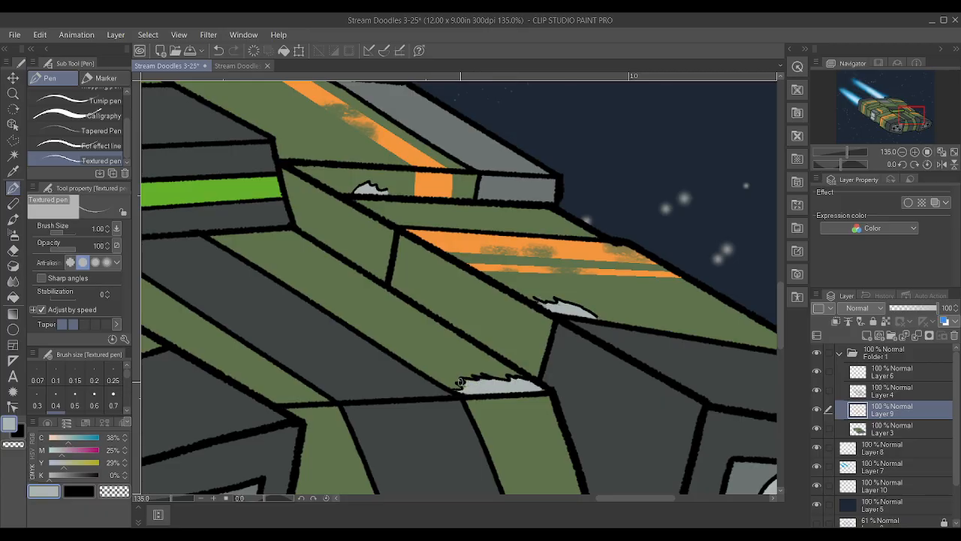
# Fill all sections of the large chip on the hull corner near the exhaust trails with light grey
pyautogui.scroll(-5, 475, 379)
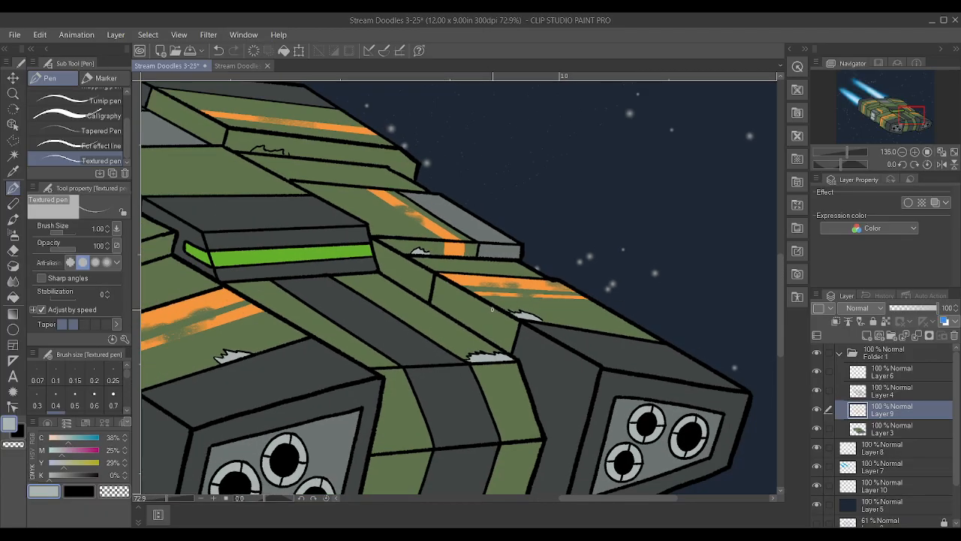
pyautogui.scroll(3, 218, 159)
pyautogui.scroll(2, 217, 159)
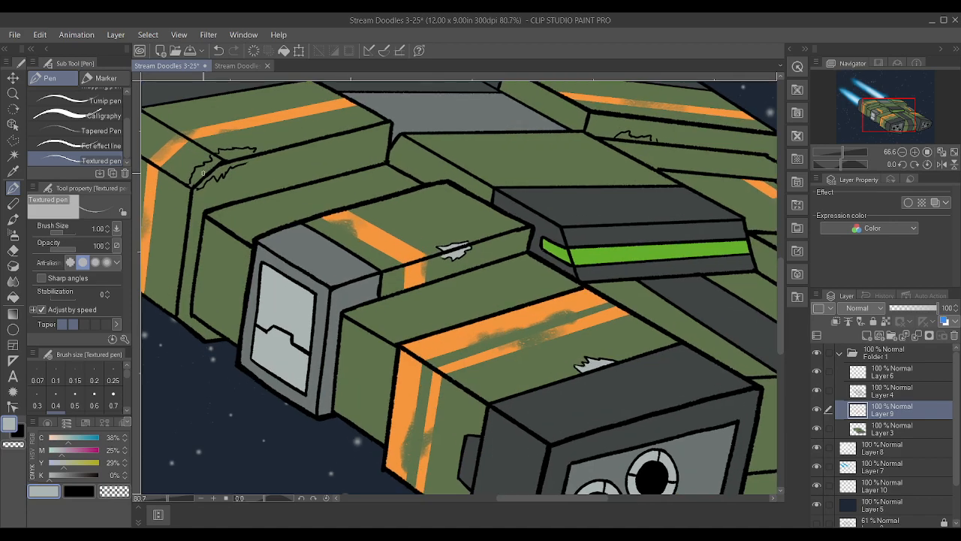
pyautogui.scroll(5, 209, 172)
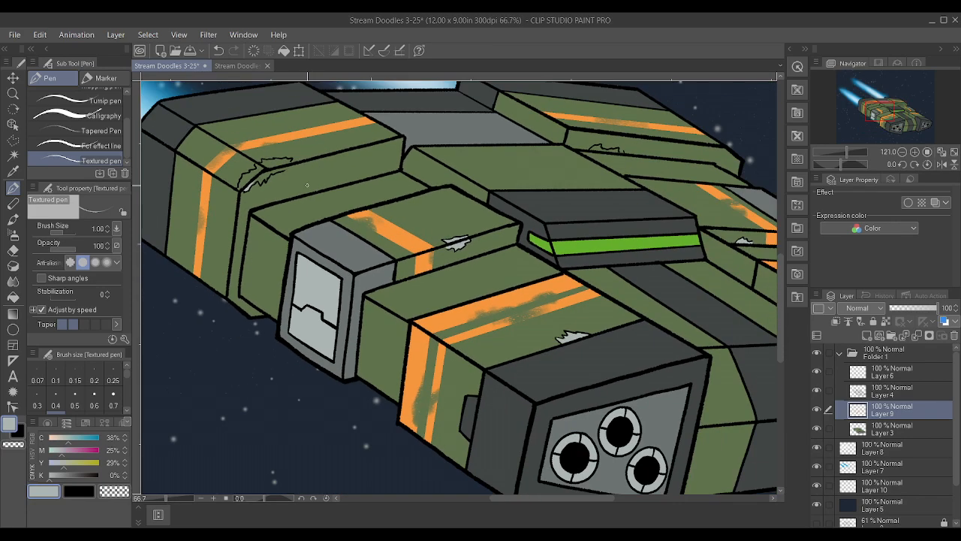
pyautogui.moveTo(263, 194)
pyautogui.mouseDown()
pyautogui.moveTo(270, 208)
pyautogui.moveTo(297, 180)
pyautogui.moveTo(284, 186)
pyautogui.mouseUp()
pyautogui.moveTo(341, 167)
pyautogui.mouseDown()
pyautogui.moveTo(304, 175)
pyautogui.moveTo(347, 163)
pyautogui.moveTo(352, 143)
pyautogui.moveTo(306, 163)
pyautogui.moveTo(281, 146)
pyautogui.moveTo(359, 145)
pyautogui.mouseUp()
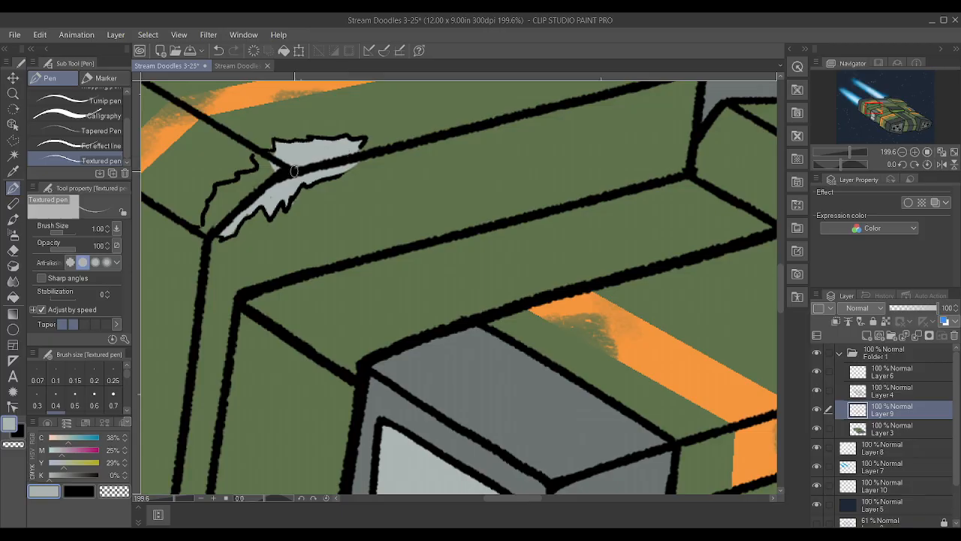
pyautogui.moveTo(206, 229)
pyautogui.mouseDown()
pyautogui.moveTo(213, 188)
pyautogui.moveTo(250, 177)
pyautogui.moveTo(265, 163)
pyautogui.moveTo(258, 157)
pyautogui.moveTo(273, 172)
pyautogui.moveTo(206, 229)
pyautogui.moveTo(229, 193)
pyautogui.moveTo(216, 229)
pyautogui.moveTo(259, 183)
pyautogui.mouseUp()
# Touch up the large corner chip's edges with the sampled hull green, and sample the light grey again
pyautogui.keyDown('alt'); pyautogui.click(270, 132); pyautogui.keyUp('alt')
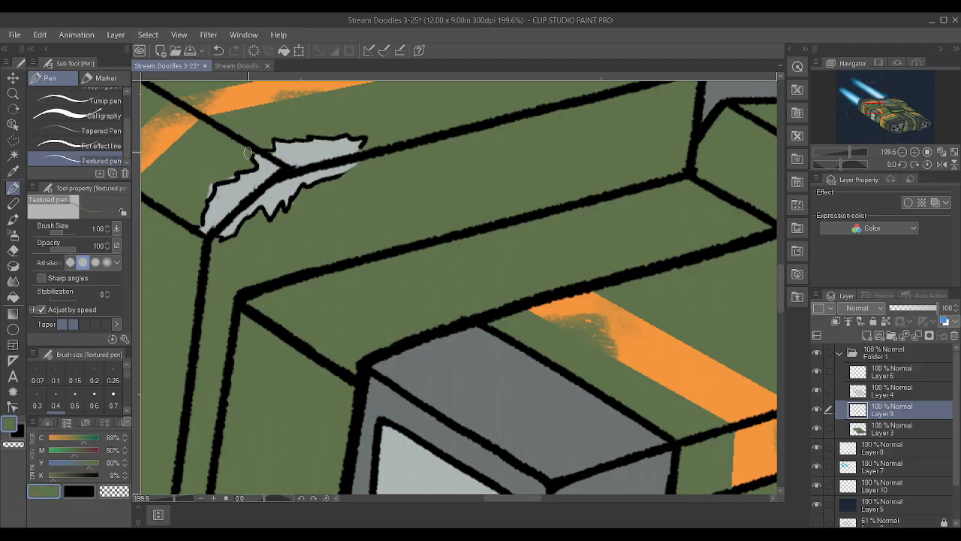
pyautogui.moveTo(225, 199)
pyautogui.mouseDown()
pyautogui.moveTo(197, 189)
pyautogui.moveTo(231, 155)
pyautogui.moveTo(279, 197)
pyautogui.moveTo(247, 204)
pyautogui.mouseUp()
pyautogui.keyDown('alt'); pyautogui.click(304, 144); pyautogui.keyUp('alt')
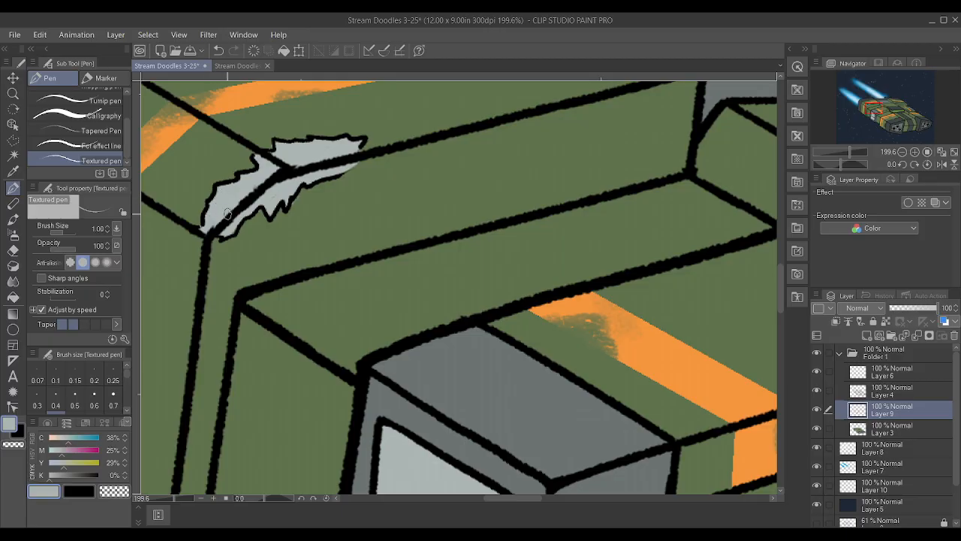
pyautogui.scroll(-7, 228, 214)
pyautogui.scroll(-10, 321, 214)
pyautogui.scroll(6, 526, 218)
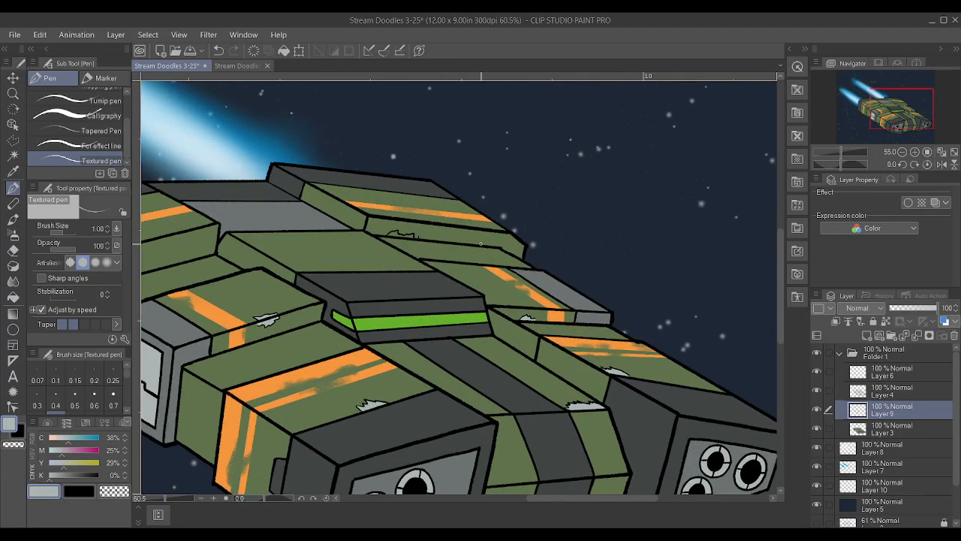
# Fill the small jagged chip on the far hull block's green side, below its orange stripe, with light grey
pyautogui.scroll(6, 312, 217)
pyautogui.moveTo(306, 212)
pyautogui.mouseDown()
pyautogui.moveTo(293, 221)
pyautogui.moveTo(373, 228)
pyautogui.moveTo(354, 227)
pyautogui.mouseUp()
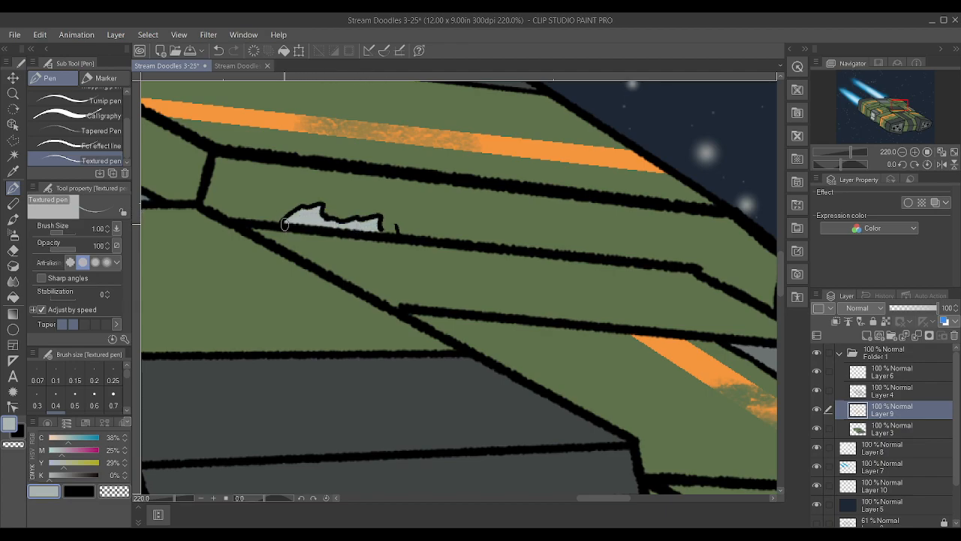
pyautogui.scroll(-7, 284, 224)
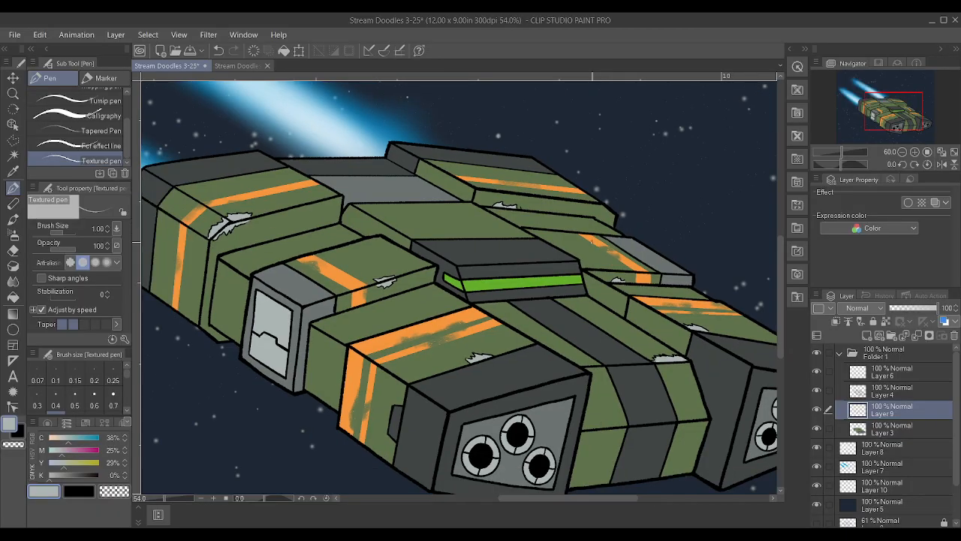
# Examine the ship overall and up close, and toggle the visibility of Layer 6 and Layer 4 to compare their contents
pyautogui.scroll(-1, 597, 237)
pyautogui.scroll(1, 680, 268)
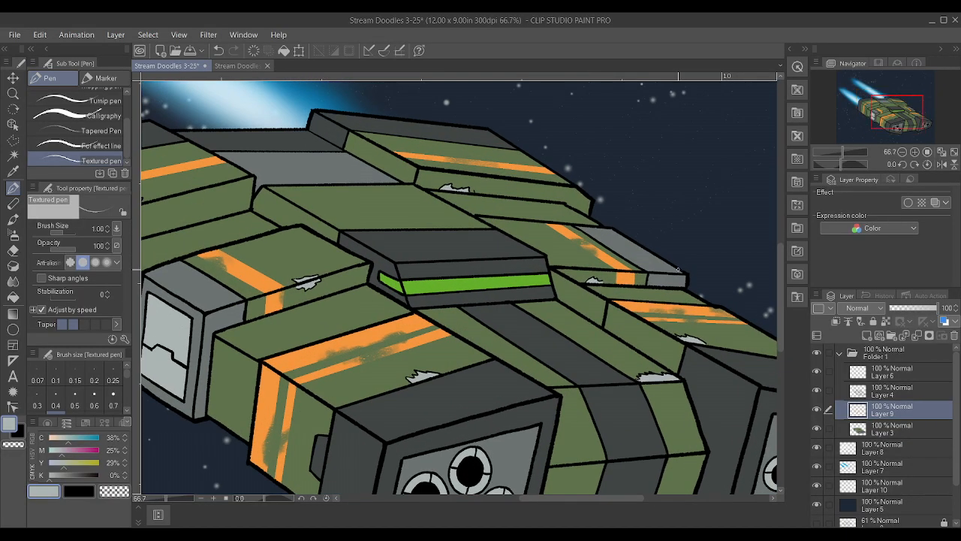
pyautogui.scroll(-4, 678, 268)
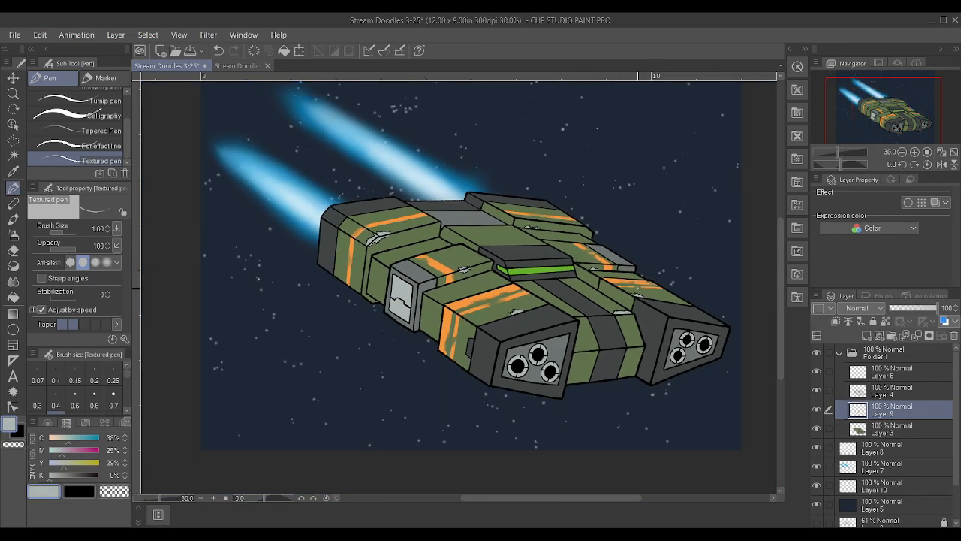
pyautogui.scroll(2, 684, 297)
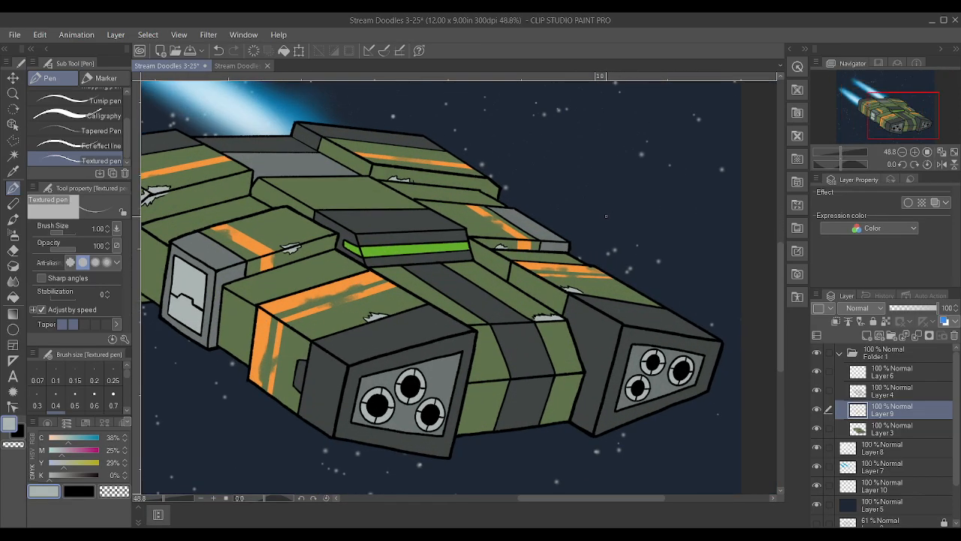
pyautogui.scroll(-1, 601, 228)
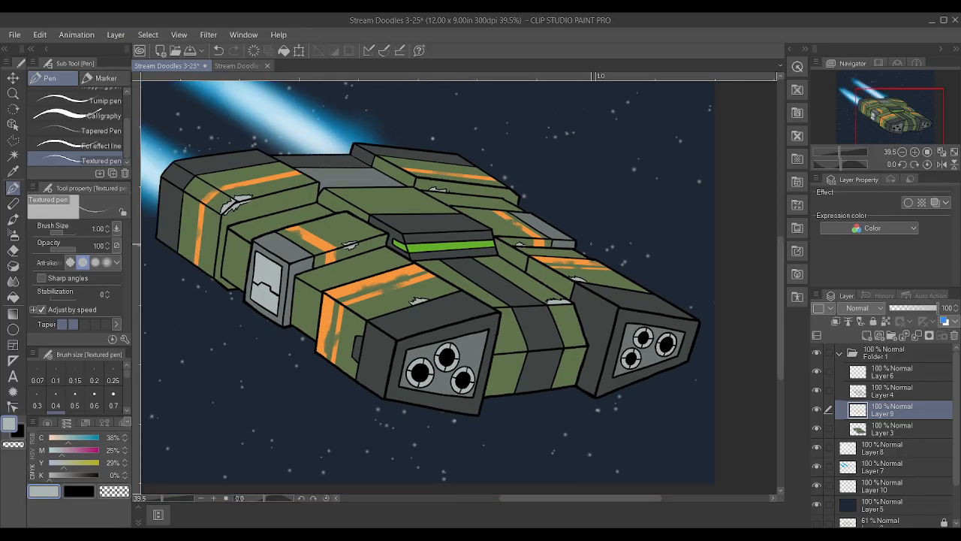
pyautogui.scroll(-2, 586, 242)
pyautogui.scroll(4, 471, 184)
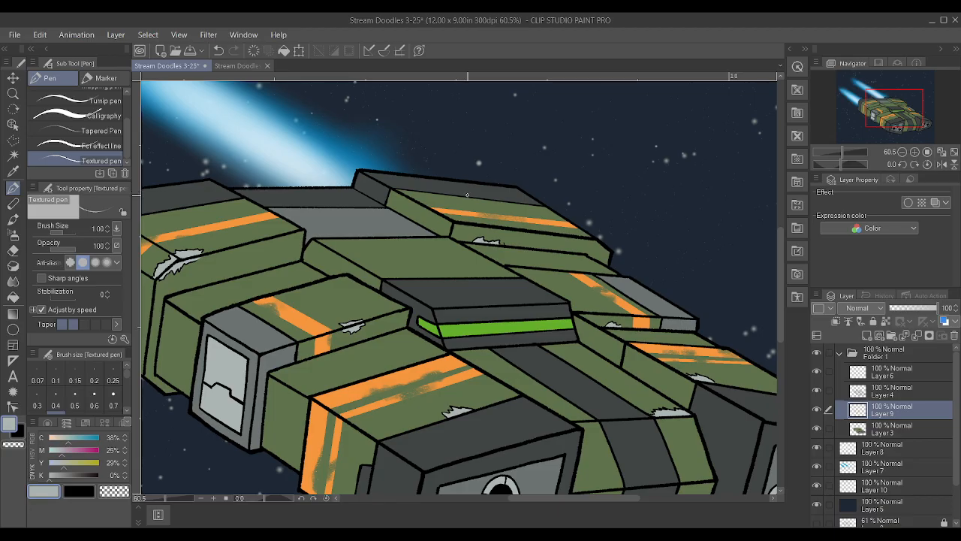
pyautogui.click(816, 368)
pyautogui.click(816, 368)
pyautogui.click(816, 390)
pyautogui.click(817, 391)
pyautogui.click(817, 371)
pyautogui.click(816, 371)
pyautogui.click(816, 370)
pyautogui.click(816, 371)
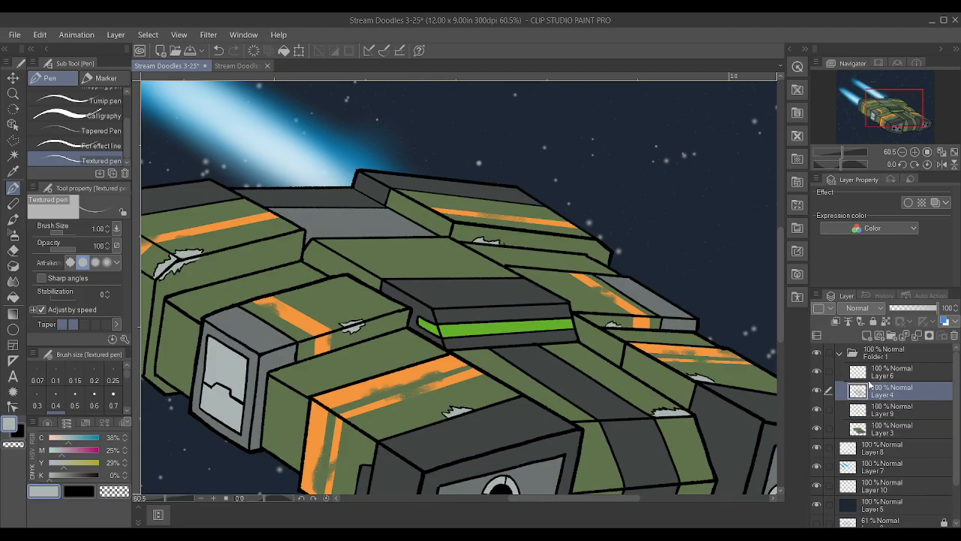
# Merge Layer 6 and Layer 4 into a single layer and toggle its visibility to check the line work
pyautogui.click(875, 375)
pyautogui.click(823, 371)
pyautogui.click(823, 370)
pyautogui.keyDown('ctrl'); pyautogui.click(891, 394); pyautogui.keyUp('ctrl')
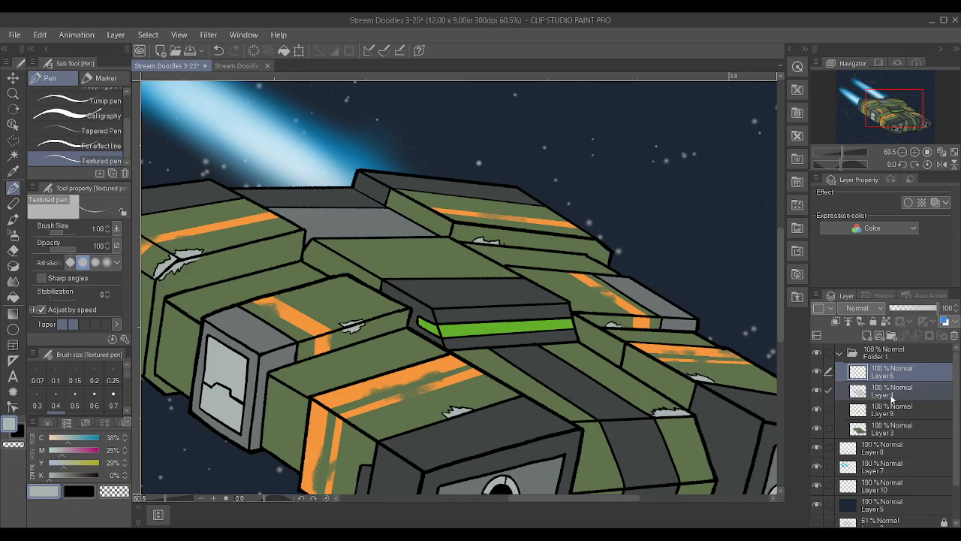
pyautogui.hotkey('shift', 'alt', 'e')
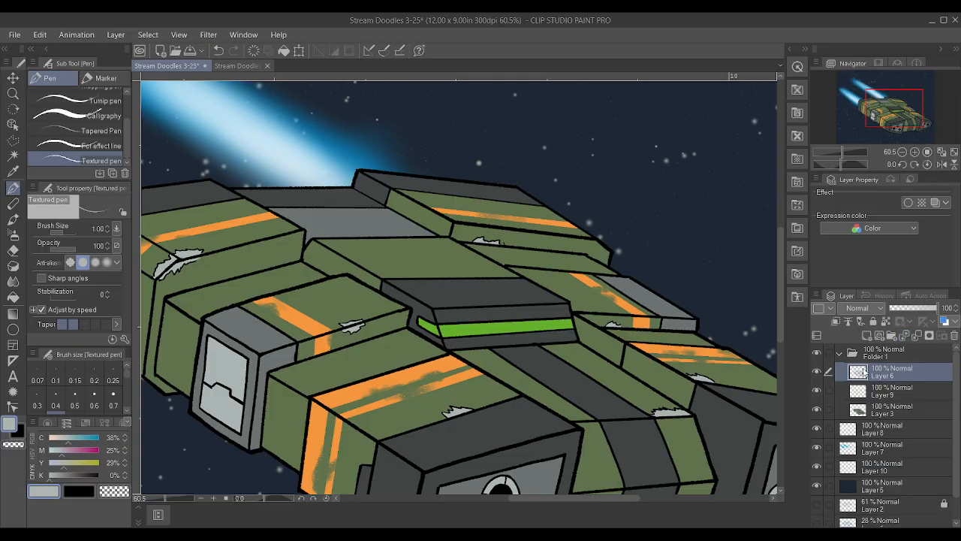
pyautogui.click(819, 371)
pyautogui.click(819, 368)
# Choose the Chalk pastel brush and add a new vector layer above Layer 6 in Folder 1
pyautogui.scroll(1, 655, 279)
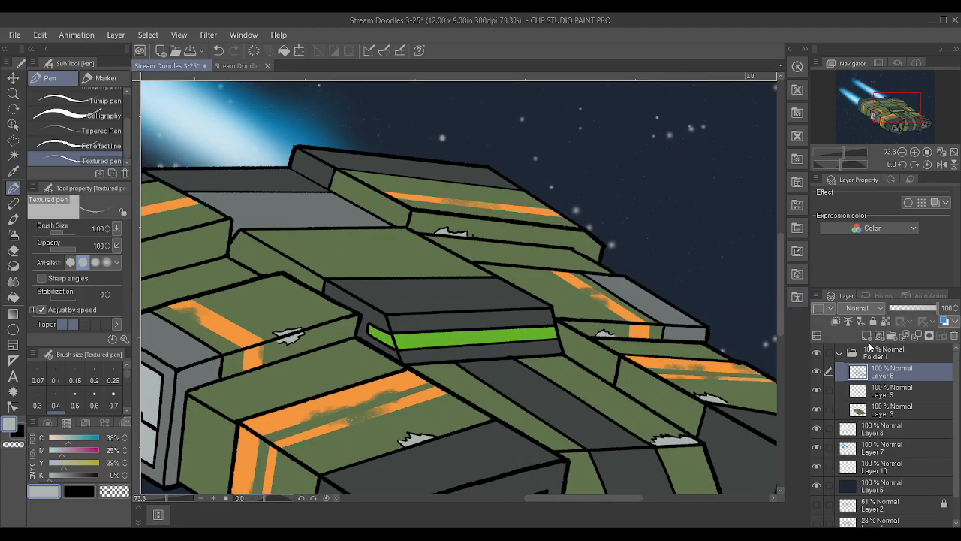
pyautogui.scroll(1, 221, 428)
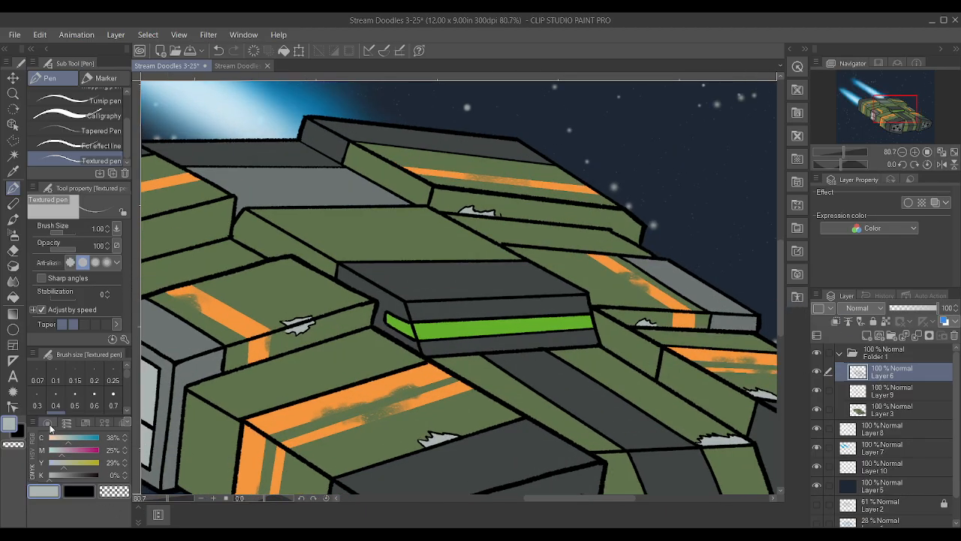
pyautogui.click(13, 204)
pyautogui.scroll(-7, 481, 272)
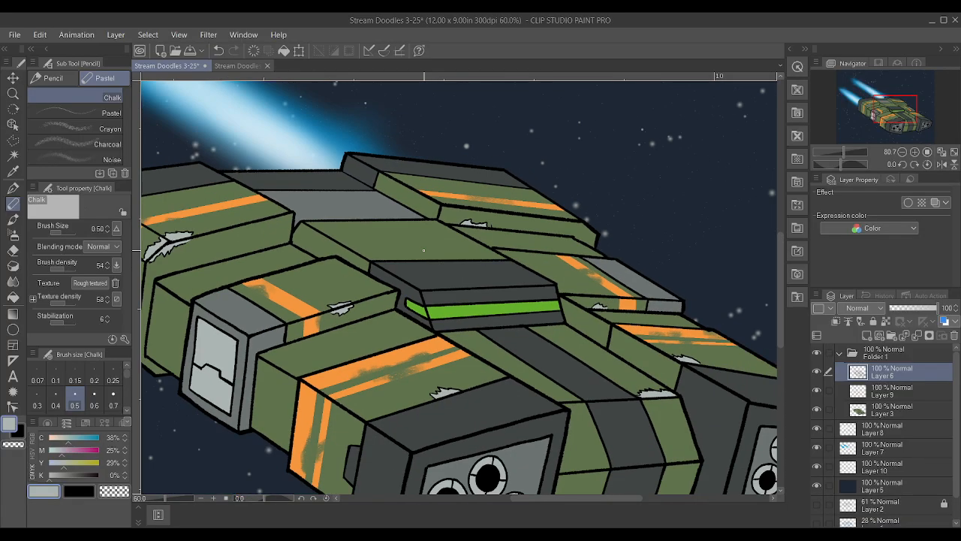
pyautogui.scroll(6, 422, 253)
pyautogui.scroll(2, 422, 253)
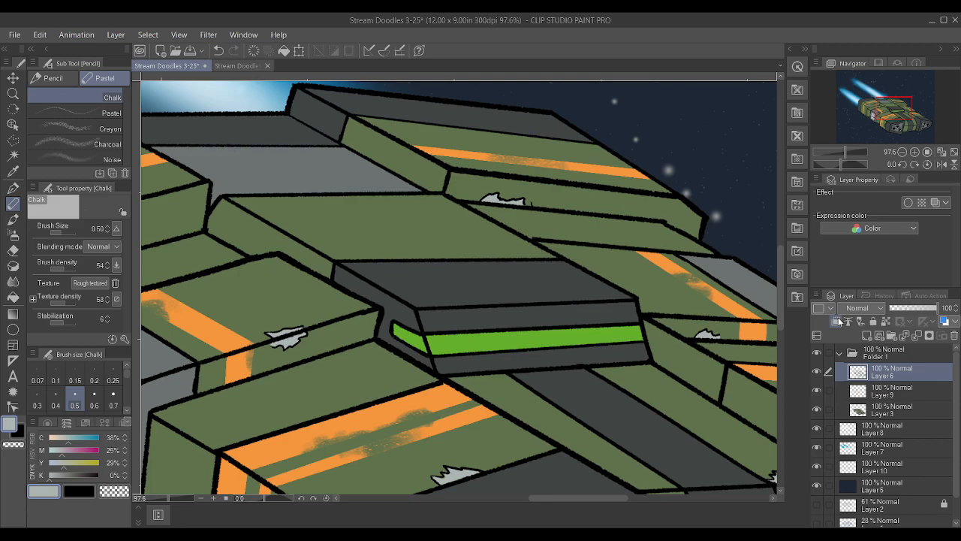
pyautogui.click(878, 336)
pyautogui.moveTo(487, 253); pyautogui.dragTo(405, 203)
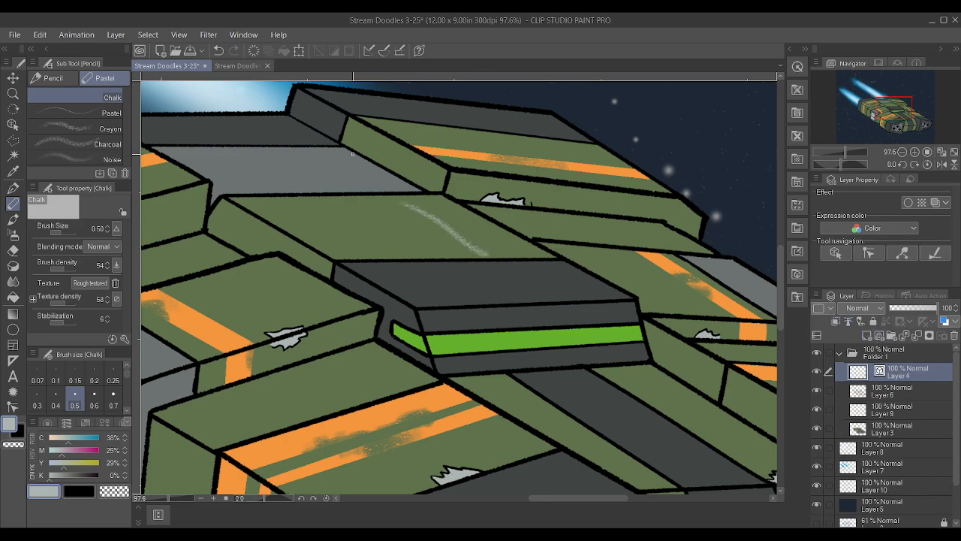
pyautogui.hotkey('ctrl', 'z')
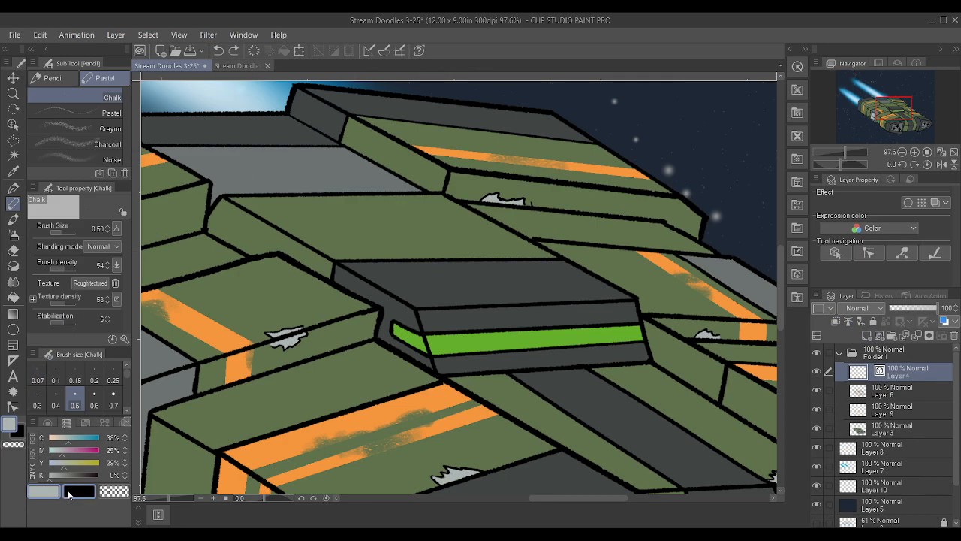
pyautogui.press('p')
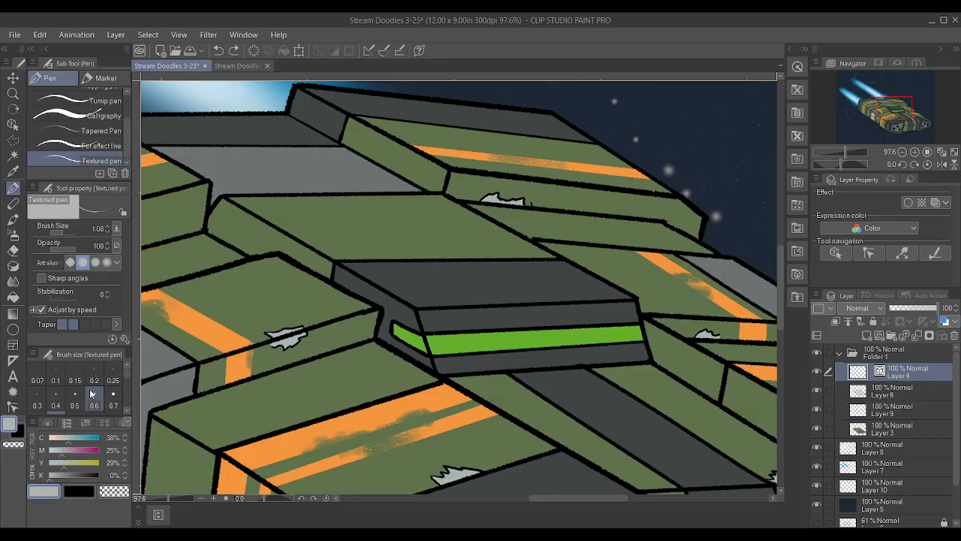
pyautogui.scroll(-1, 74, 395)
pyautogui.moveTo(491, 259); pyautogui.dragTo(400, 208)
pyautogui.hotkey('ctrl', 'z')
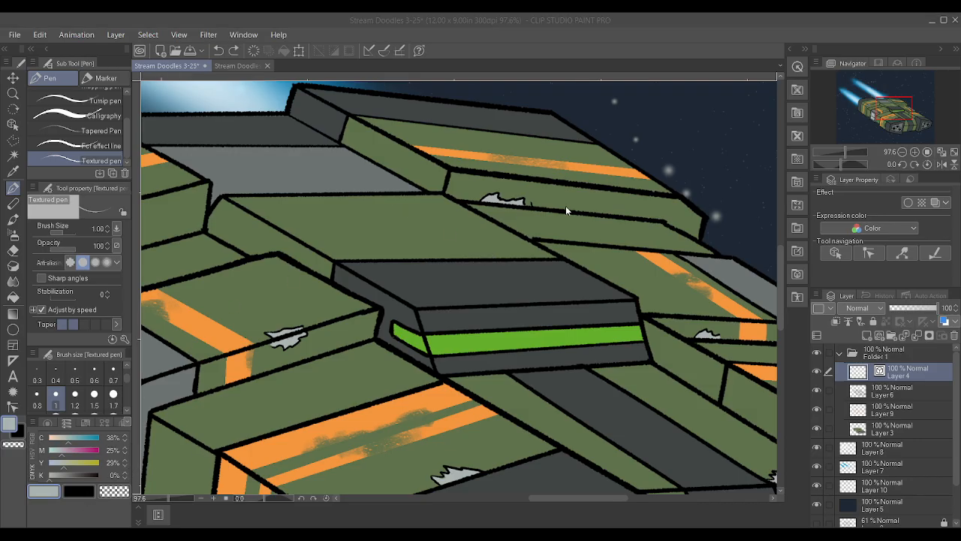
# Draw a black diagonal panel line across the green roof behind the cockpit with the Textured pen at size 0.8
pyautogui.click(36, 393)
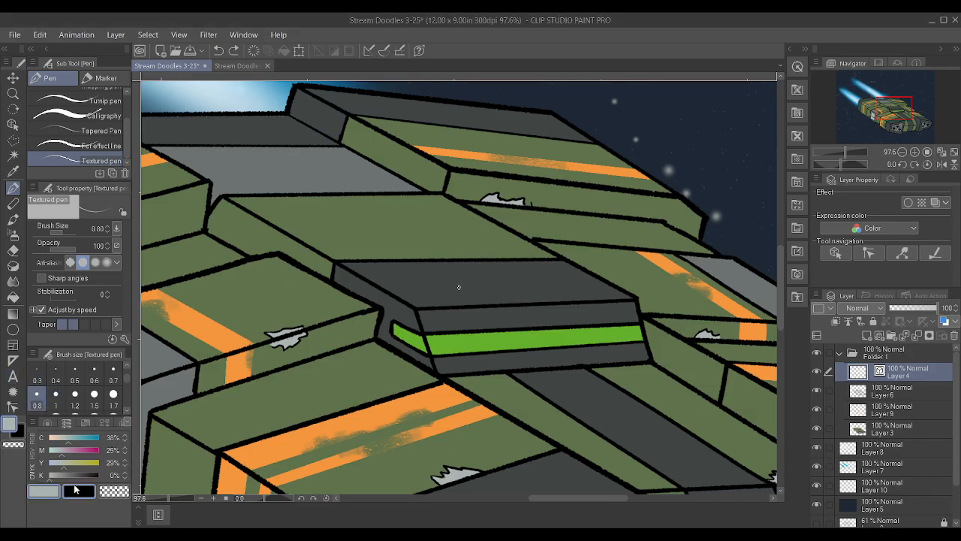
pyautogui.click(79, 491)
pyautogui.moveTo(375, 195); pyautogui.dragTo(481, 253)
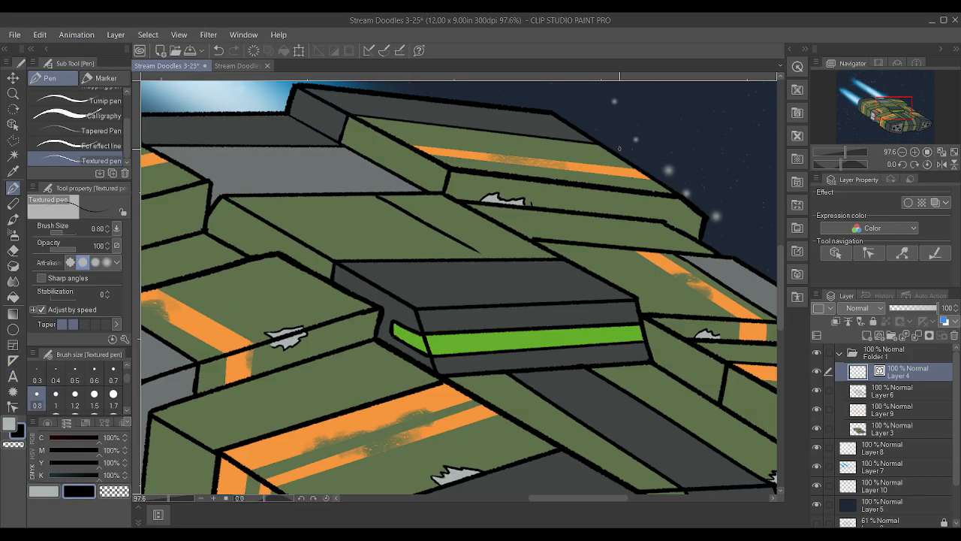
# Adjust the panel line's control points so it spans the green roof between both edges, and adjust its line width
pyautogui.click(13, 407)
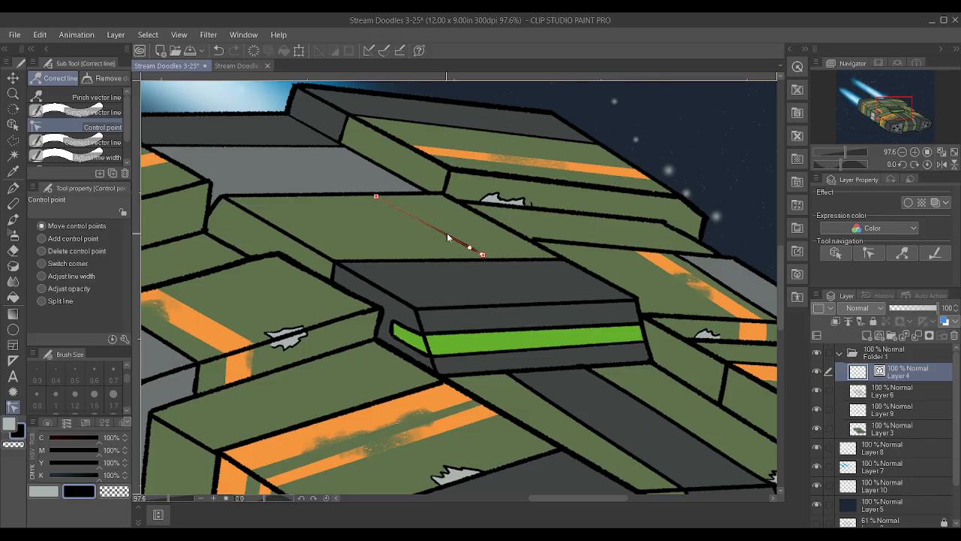
pyautogui.moveTo(483, 257); pyautogui.dragTo(495, 264)
pyautogui.moveTo(376, 198); pyautogui.dragTo(380, 197)
pyautogui.moveTo(498, 259); pyautogui.dragTo(547, 268)
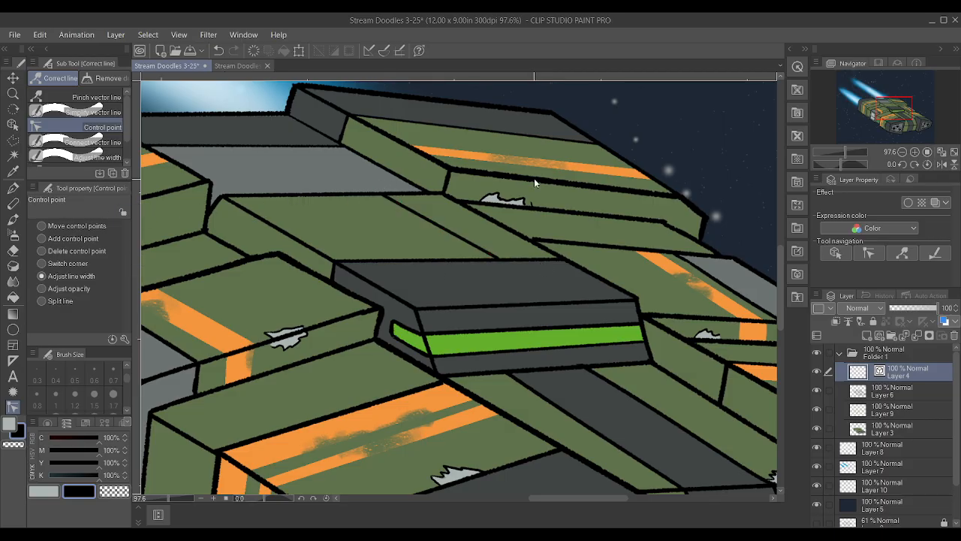
# Draw a second, roughly parallel panel line across the green roof and delete its control points overshooting onto the grey deck
pyautogui.click(904, 252)
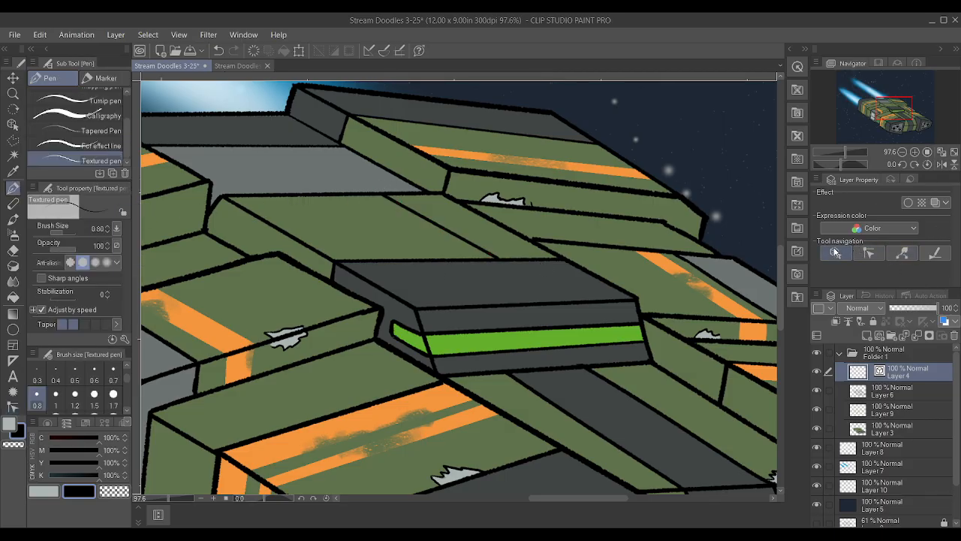
pyautogui.moveTo(401, 256); pyautogui.dragTo(287, 182)
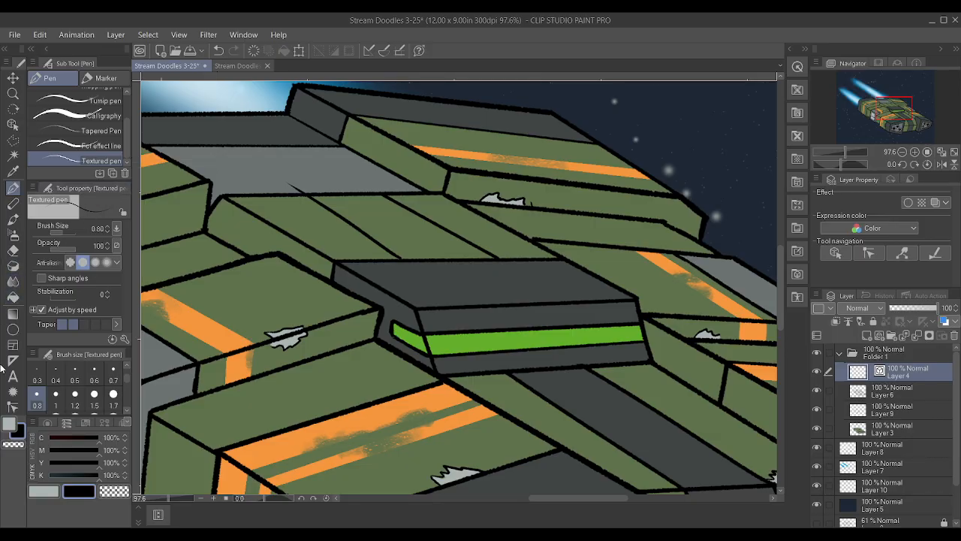
pyautogui.click(13, 406)
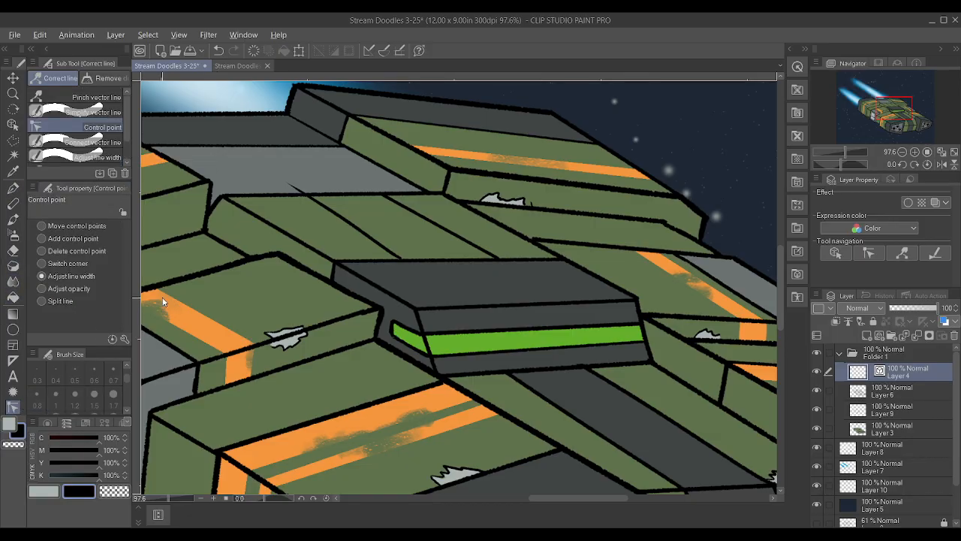
pyautogui.click(285, 181)
pyautogui.click(297, 191)
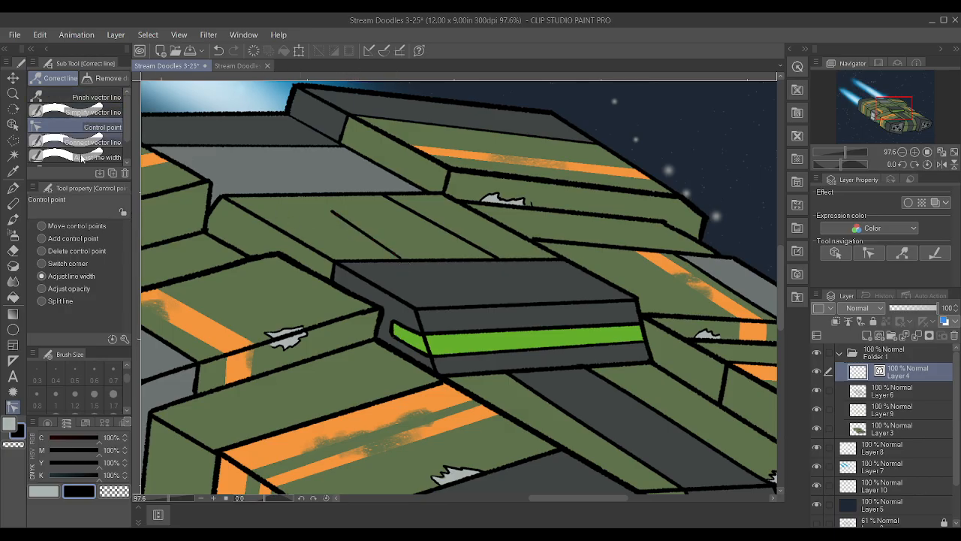
# Move the second panel line's end points onto the green roof's two edges, parallel to the first line, and save the drawing
pyautogui.moveTo(331, 211); pyautogui.dragTo(295, 196)
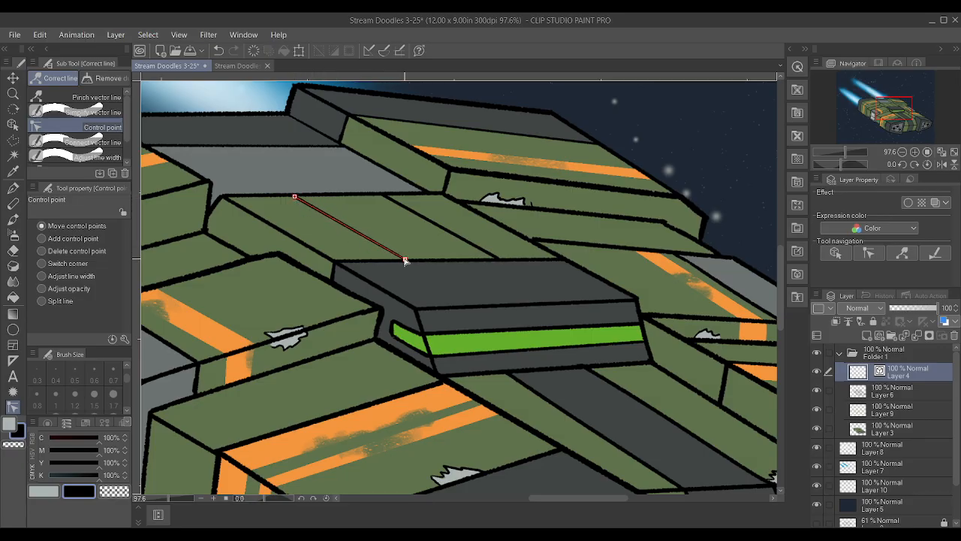
pyautogui.moveTo(363, 236); pyautogui.dragTo(451, 232)
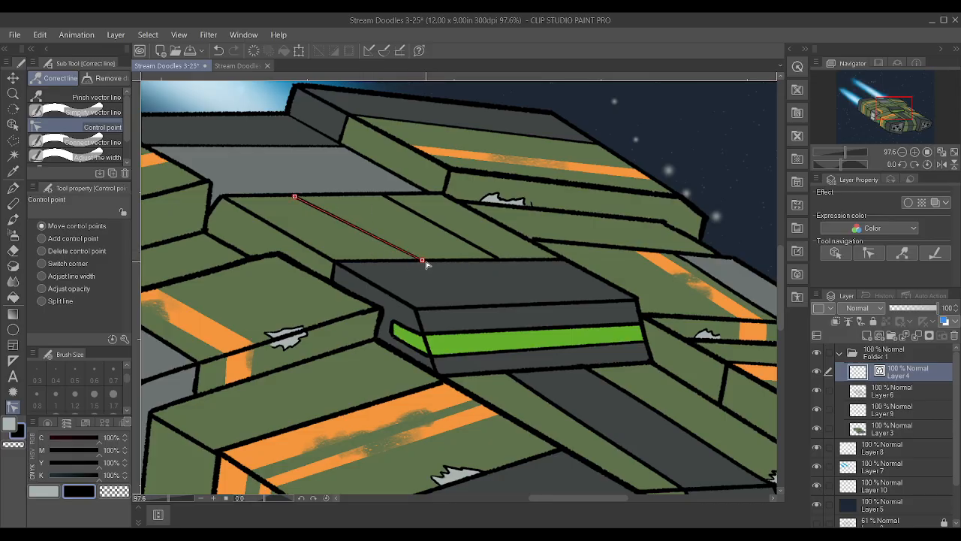
pyautogui.moveTo(295, 197); pyautogui.dragTo(304, 199)
pyautogui.moveTo(423, 260); pyautogui.dragTo(420, 260)
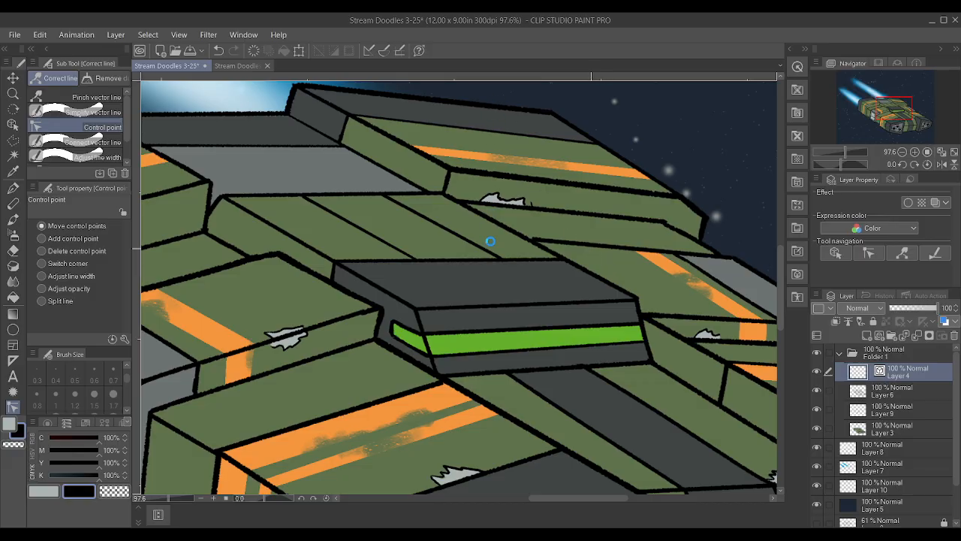
pyautogui.scroll(-3, 503, 214)
pyautogui.scroll(-2, 502, 213)
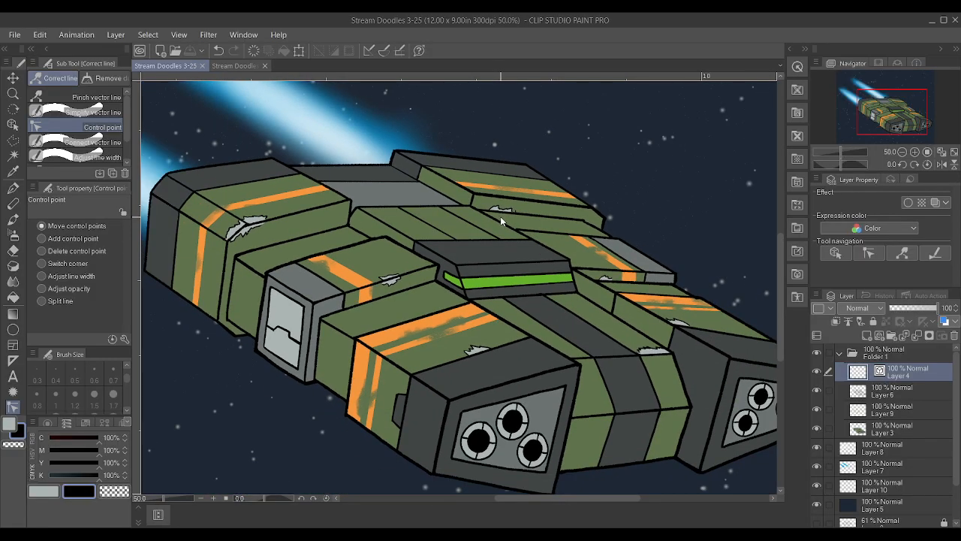
pyautogui.scroll(-1, 546, 205)
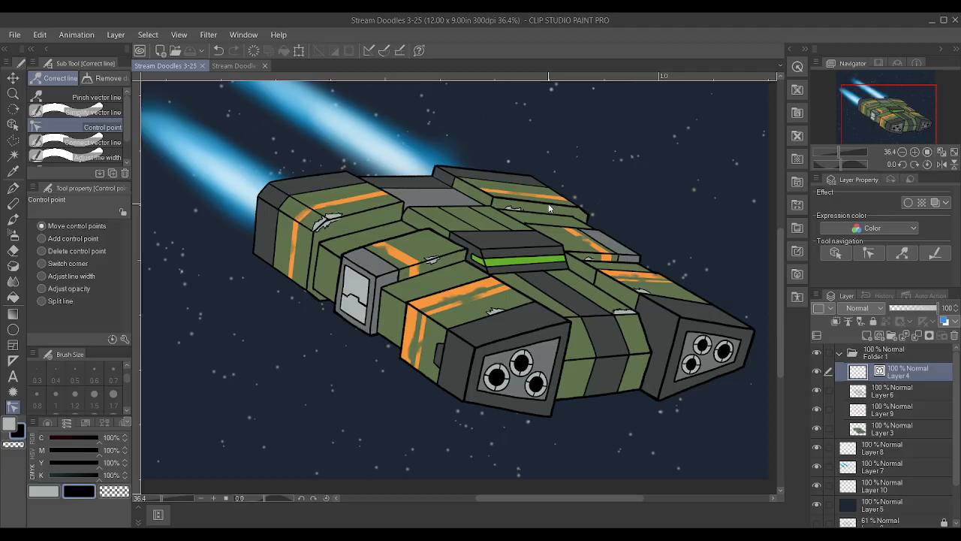
# Merge the vector layer with the panel lines into Layer 6
pyautogui.click(892, 392)
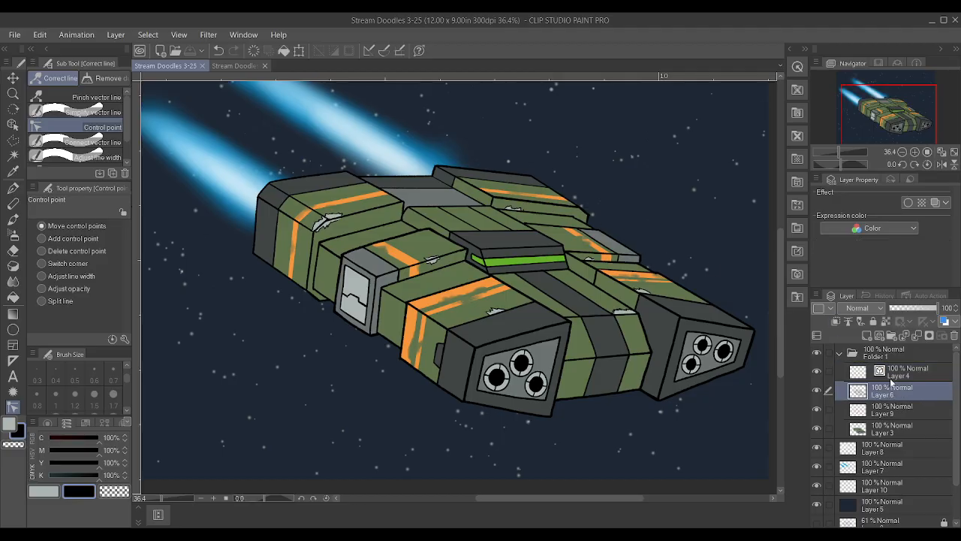
pyautogui.keyDown('ctrl'); pyautogui.click(901, 378); pyautogui.keyUp('ctrl')
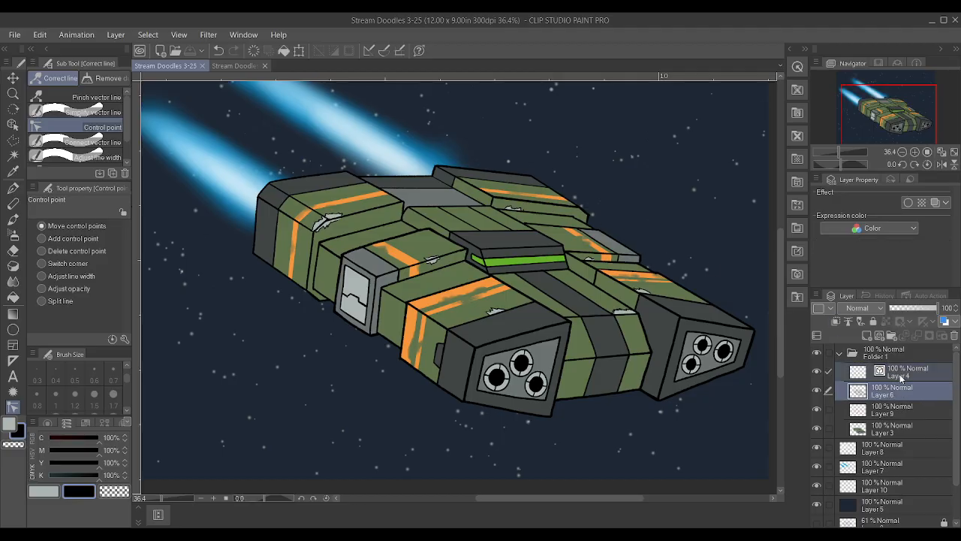
pyautogui.hotkey('shift', 'alt', 'e')
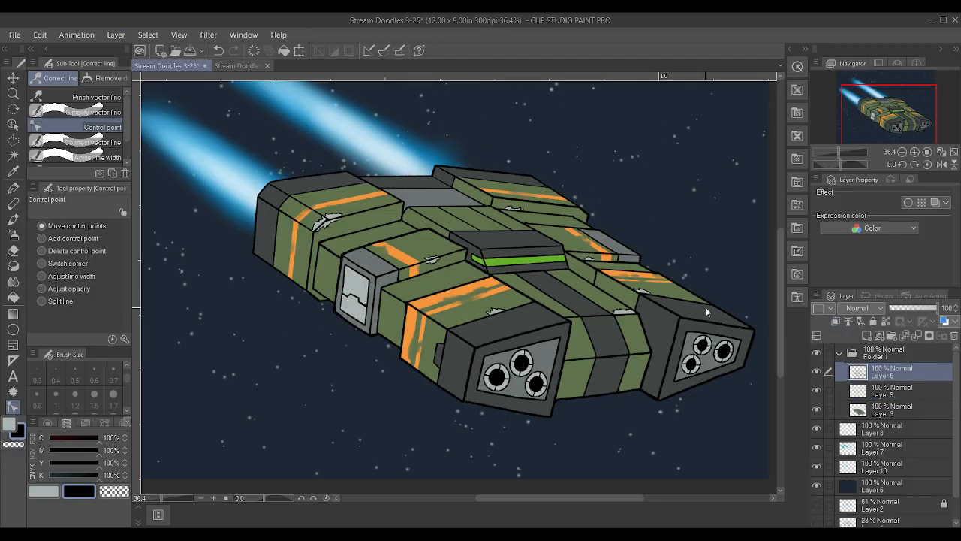
pyautogui.scroll(1, 707, 311)
pyautogui.scroll(1, 706, 313)
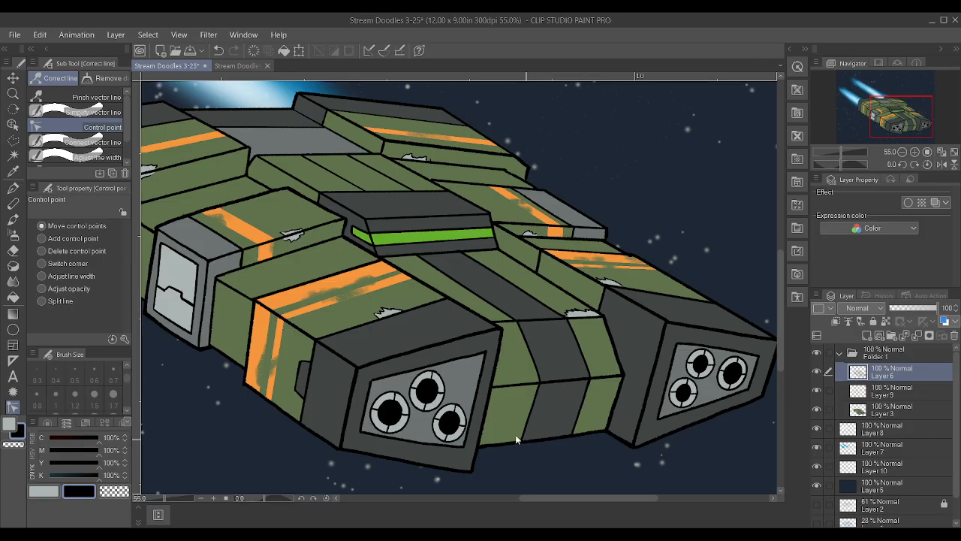
pyautogui.scroll(5, 333, 298)
pyautogui.scroll(-5, 516, 278)
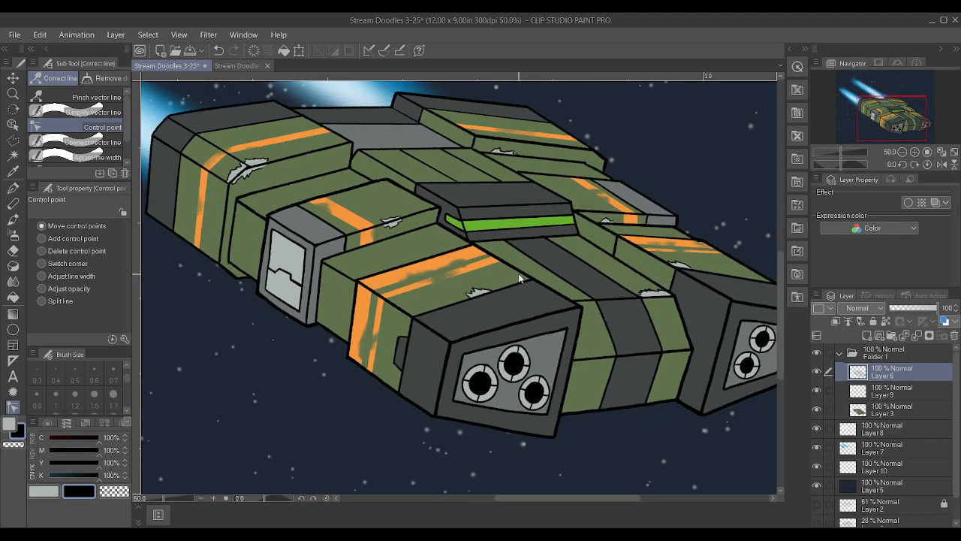
pyautogui.scroll(-4, 518, 273)
pyautogui.scroll(5, 517, 269)
pyautogui.scroll(-3, 518, 271)
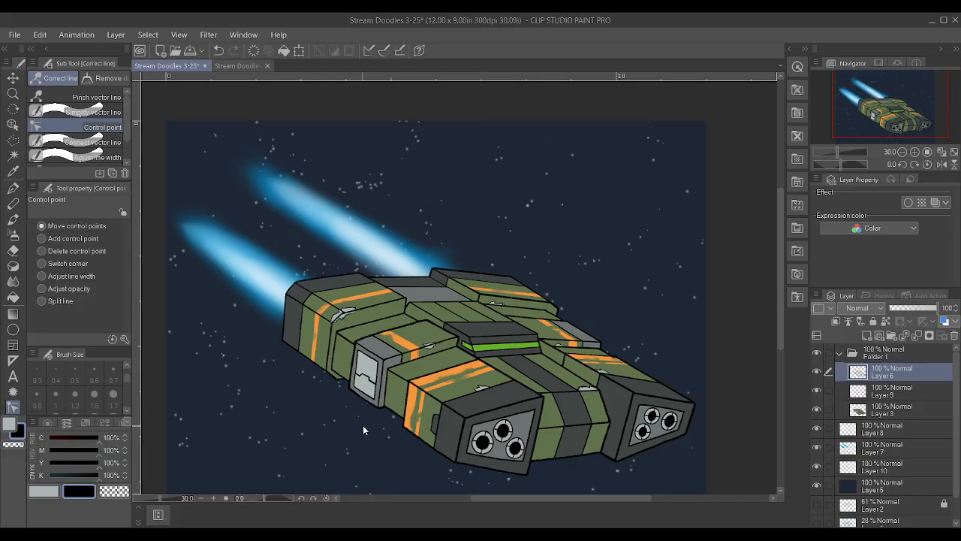
pyautogui.scroll(2, 363, 425)
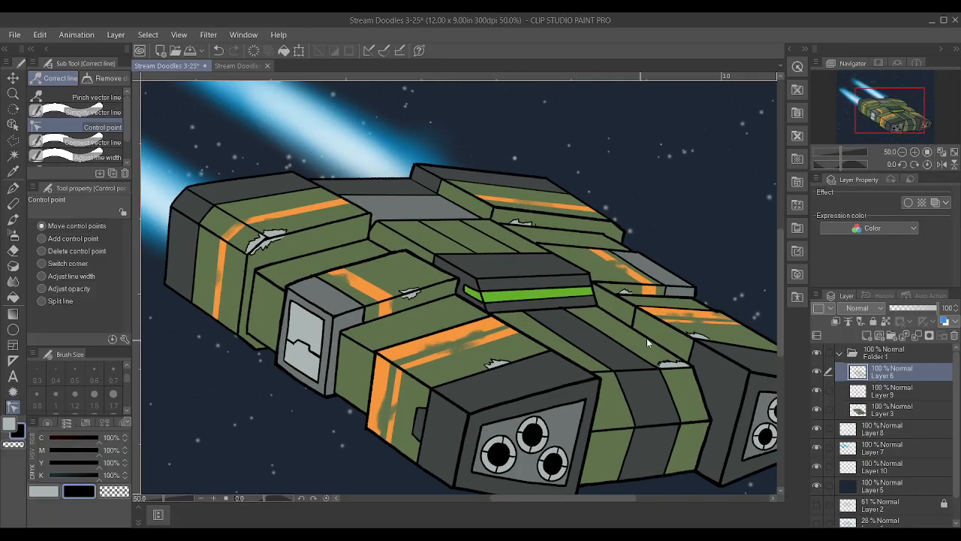
pyautogui.scroll(1, 634, 343)
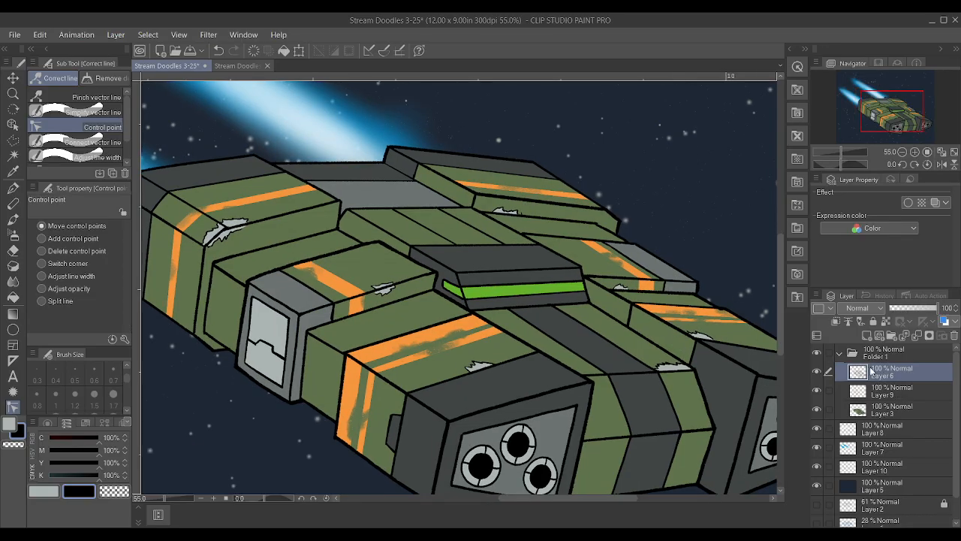
# Try freehand cross lines between the green roof's panel lines on Layer 6 with the Textured pen, reducing its brush size to 0.70
pyautogui.press('o')
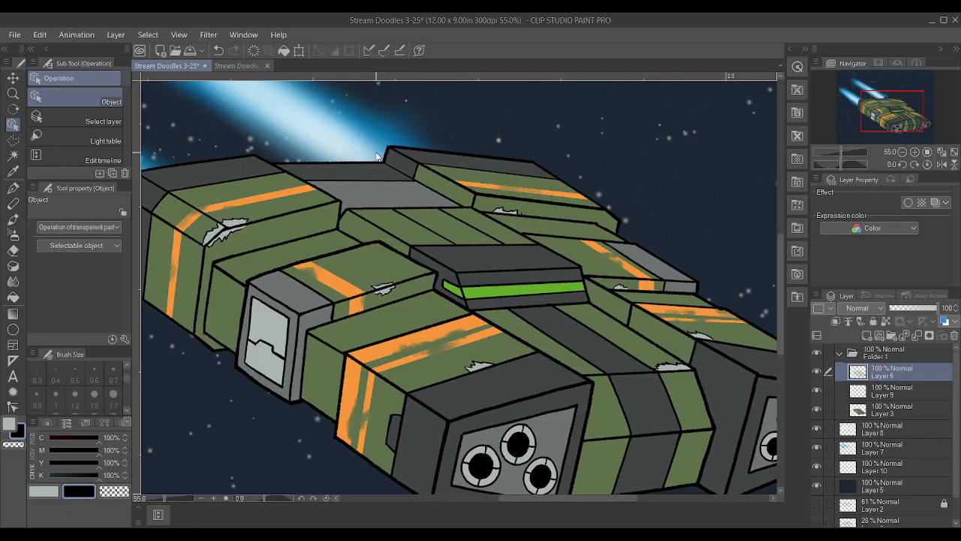
pyautogui.press('p')
pyautogui.scroll(-2, 420, 188)
pyautogui.scroll(3, 482, 233)
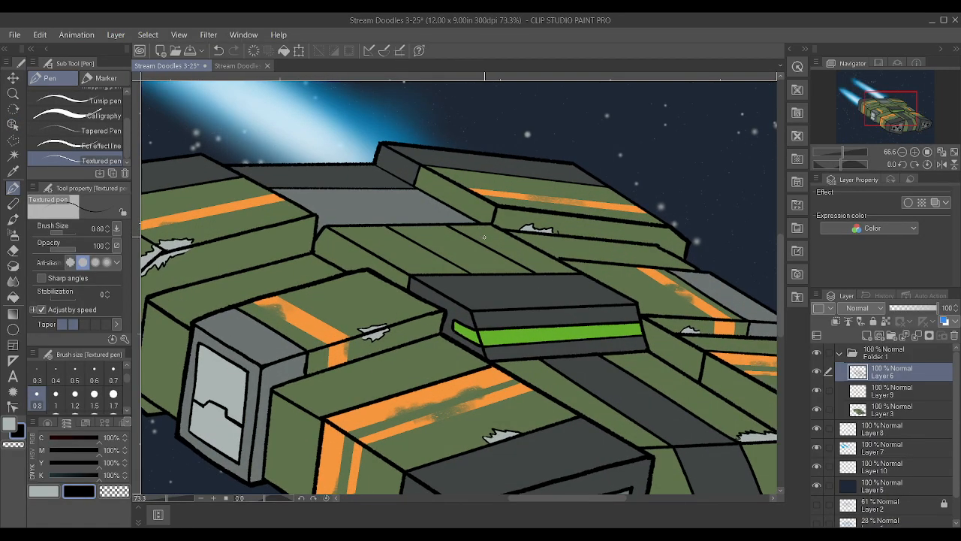
pyautogui.scroll(1, 482, 234)
pyautogui.moveTo(446, 257); pyautogui.dragTo(511, 250)
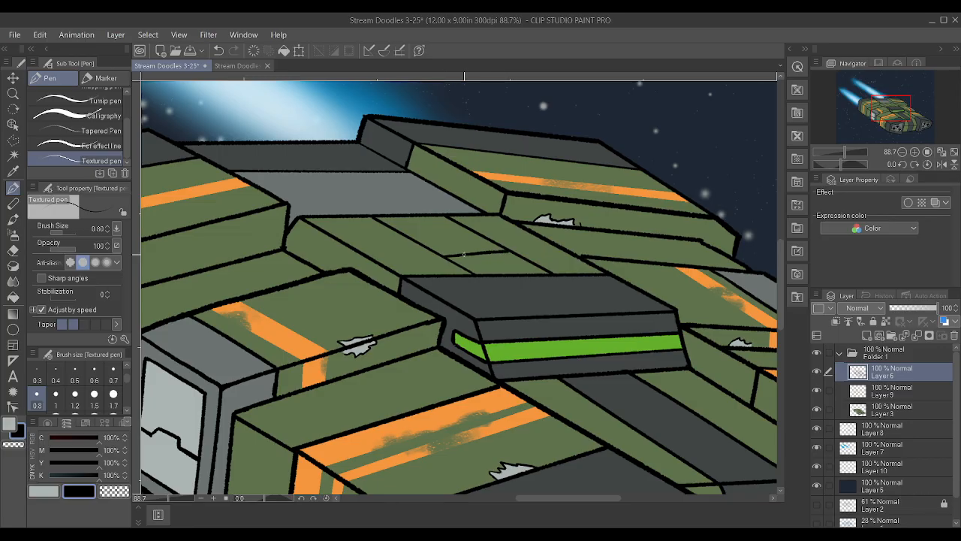
pyautogui.hotkey('ctrl', 'z')
pyautogui.click(114, 376)
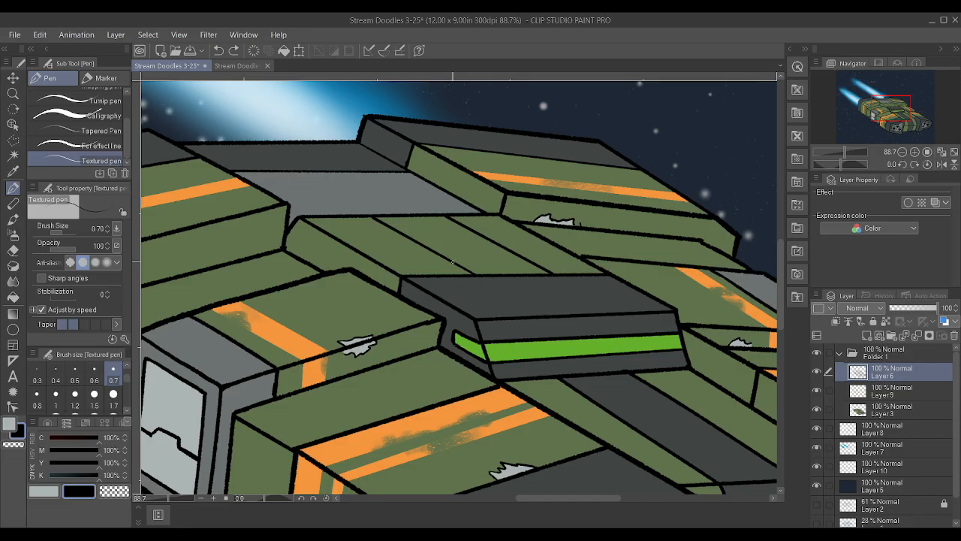
pyautogui.moveTo(443, 254)
pyautogui.mouseDown()
pyautogui.moveTo(505, 249)
pyautogui.moveTo(469, 252)
pyautogui.moveTo(506, 248)
pyautogui.mouseUp()
pyautogui.moveTo(399, 229); pyautogui.dragTo(468, 228)
pyautogui.hotkey('ctrl', 'z')
pyautogui.hotkey('ctrl', 'z')
pyautogui.hotkey('ctrl', 'z')
# Create a new vector layer above Layer 6 and try a 1.20 straight line across the green roof's panel lines
pyautogui.click(13, 330)
pyautogui.scroll(3, 64, 146)
pyautogui.click(69, 144)
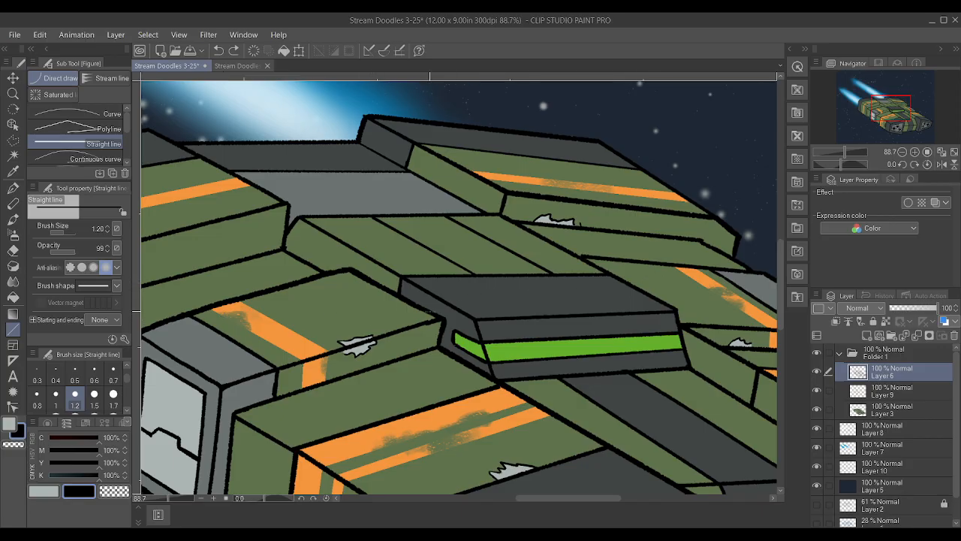
pyautogui.click(867, 336)
pyautogui.hotkey('ctrl', 'z')
pyautogui.click(880, 336)
pyautogui.moveTo(403, 232); pyautogui.dragTo(482, 230)
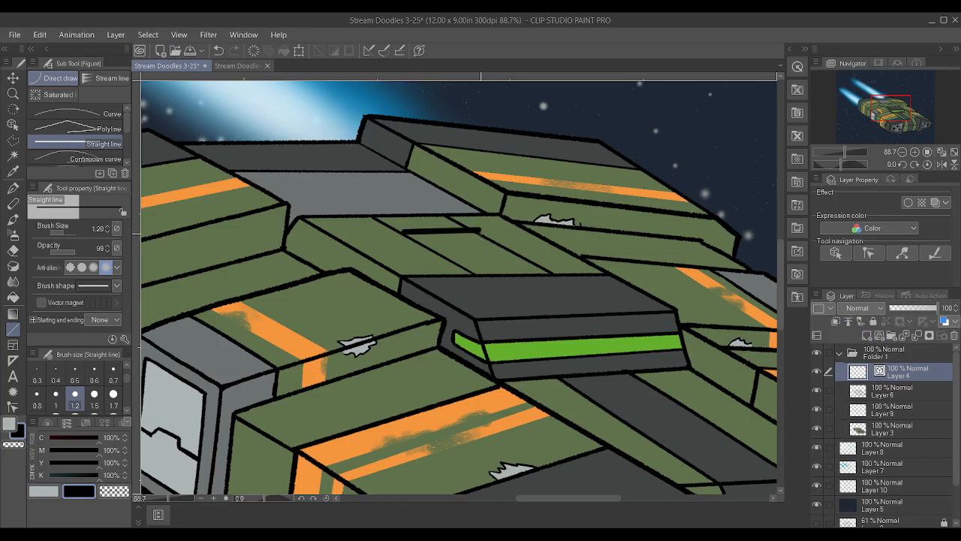
pyautogui.hotkey('ctrl', 'z')
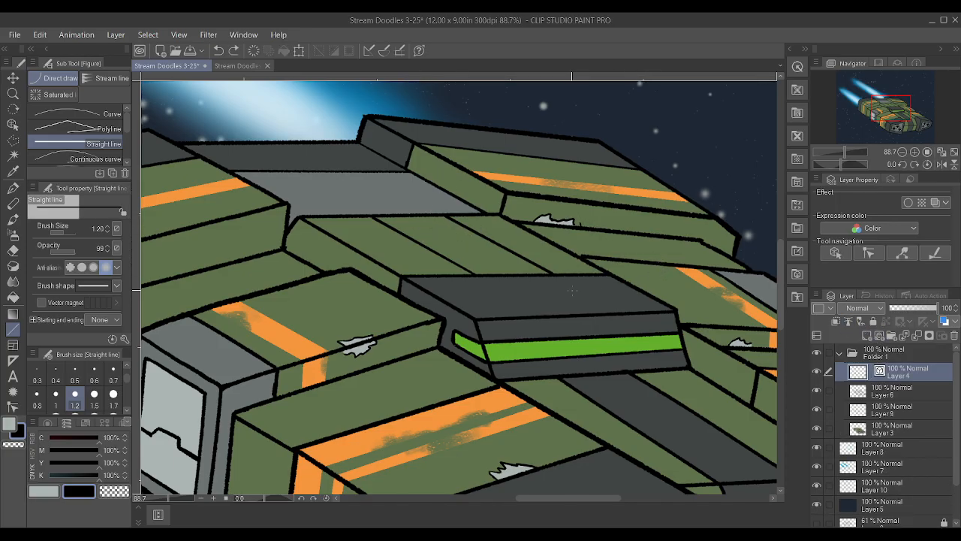
# Draw a short cross line near the green roof's rear edge and move its end points onto the two panel lines
pyautogui.press('p')
pyautogui.moveTo(415, 230); pyautogui.dragTo(449, 224)
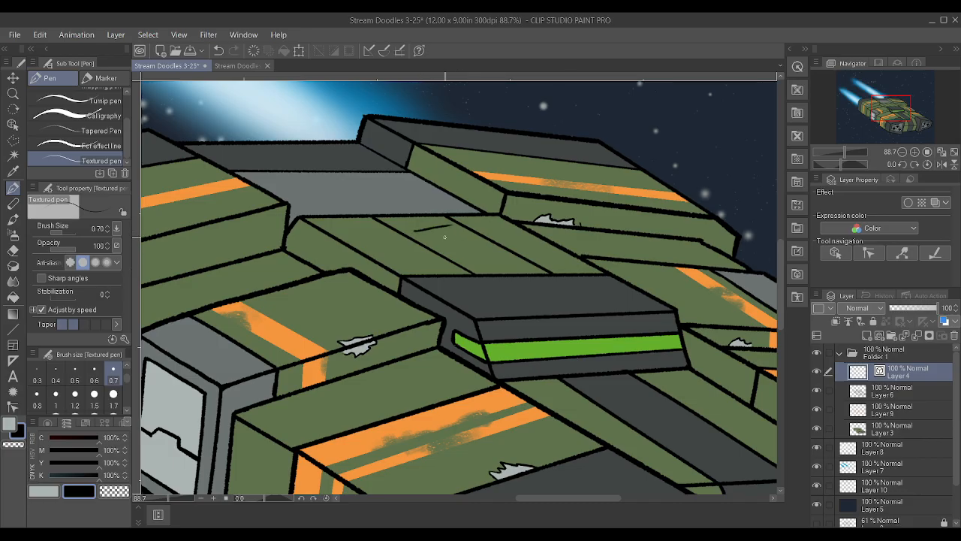
pyautogui.click(13, 408)
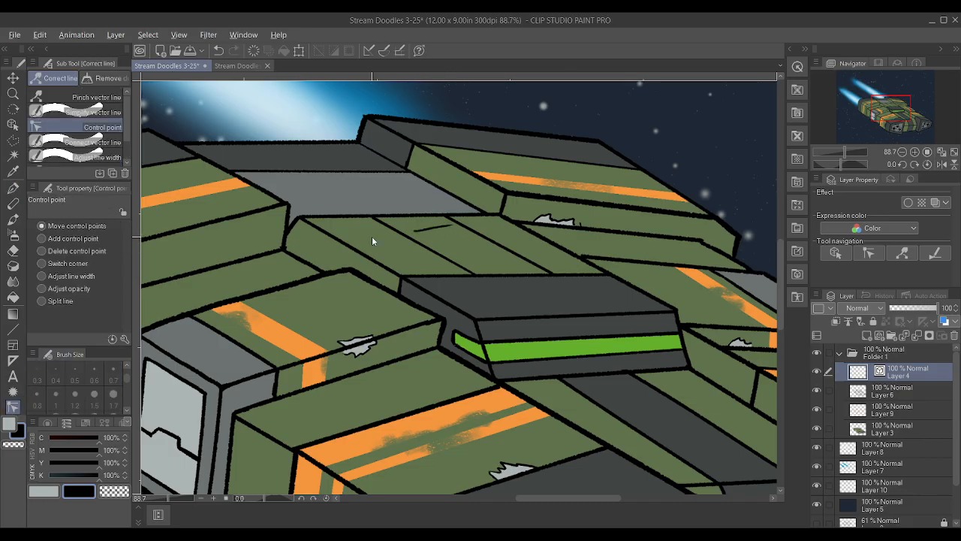
pyautogui.keyDown('alt'); pyautogui.click(433, 228); pyautogui.keyUp('alt')
pyautogui.keyDown('alt'); pyautogui.click(448, 226); pyautogui.keyUp('alt')
pyautogui.moveTo(456, 225); pyautogui.dragTo(473, 231)
pyautogui.moveTo(414, 231); pyautogui.dragTo(400, 233)
# Thicken the thin end of the rear cross line by adjusting its line width at the control point
pyautogui.click(39, 276)
pyautogui.moveTo(494, 229); pyautogui.dragTo(509, 229)
pyautogui.click(42, 226)
pyautogui.scroll(3, 516, 250)
pyautogui.scroll(-3, 492, 248)
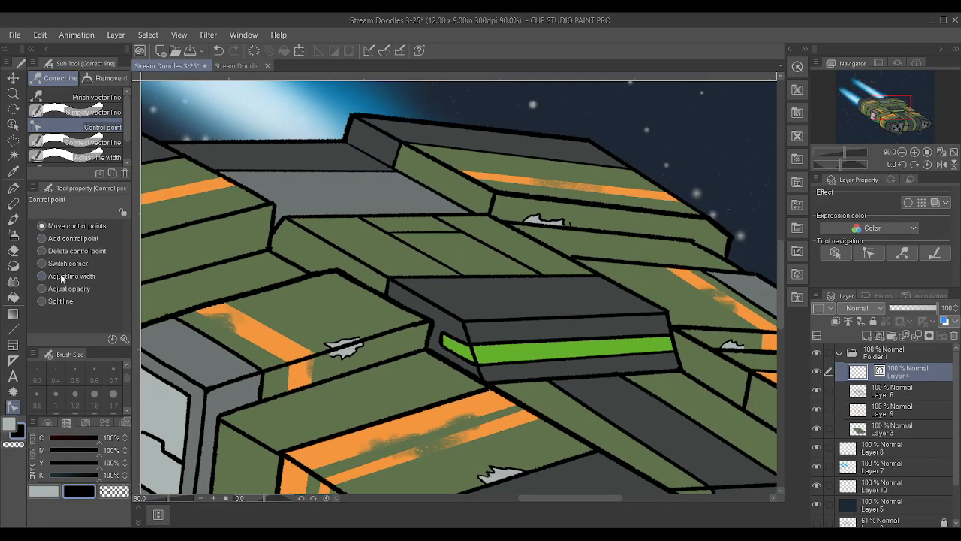
# Try drawing a circle over the green roof's front edge with the Ellipse tool
pyautogui.click(13, 329)
pyautogui.scroll(-1, 78, 137)
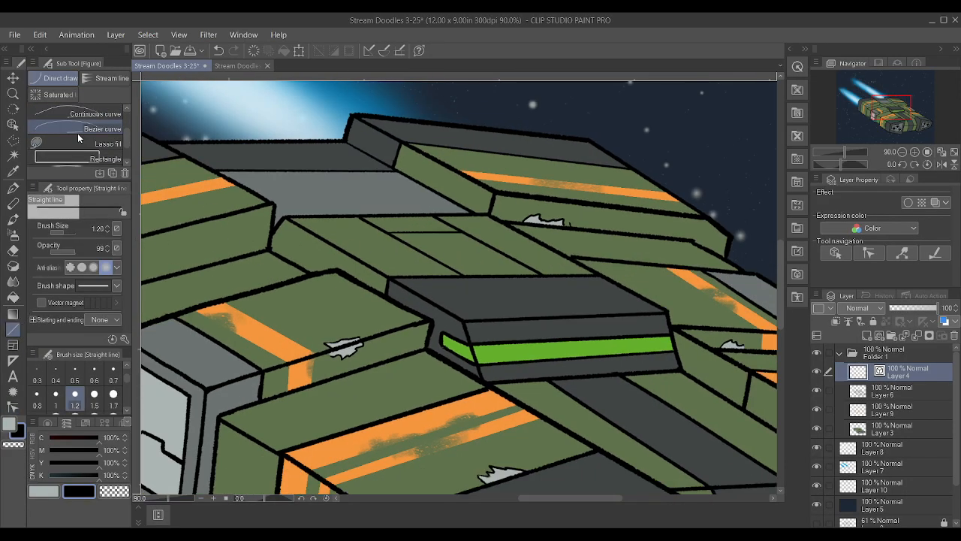
pyautogui.scroll(-2, 78, 138)
pyautogui.click(79, 149)
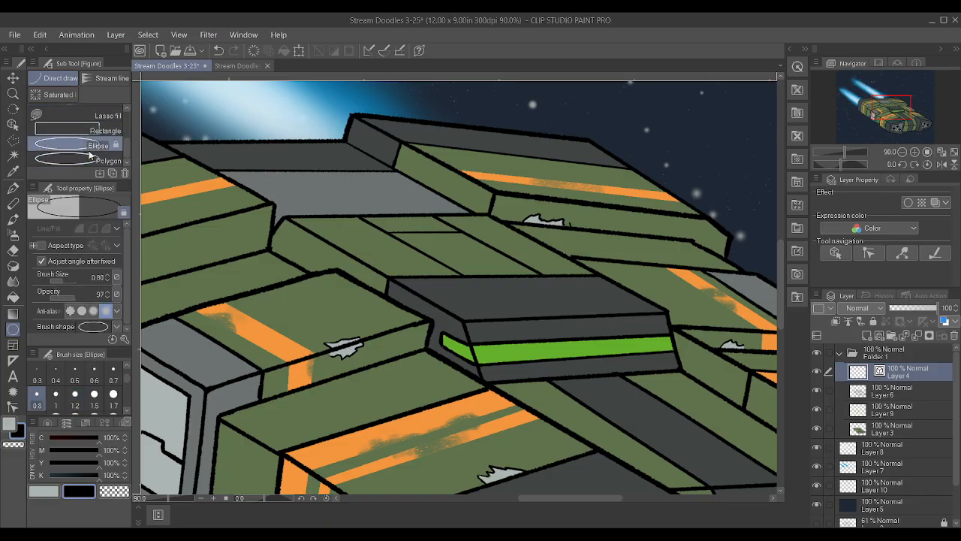
pyautogui.scroll(2, 503, 294)
pyautogui.moveTo(420, 225); pyautogui.dragTo(531, 312)
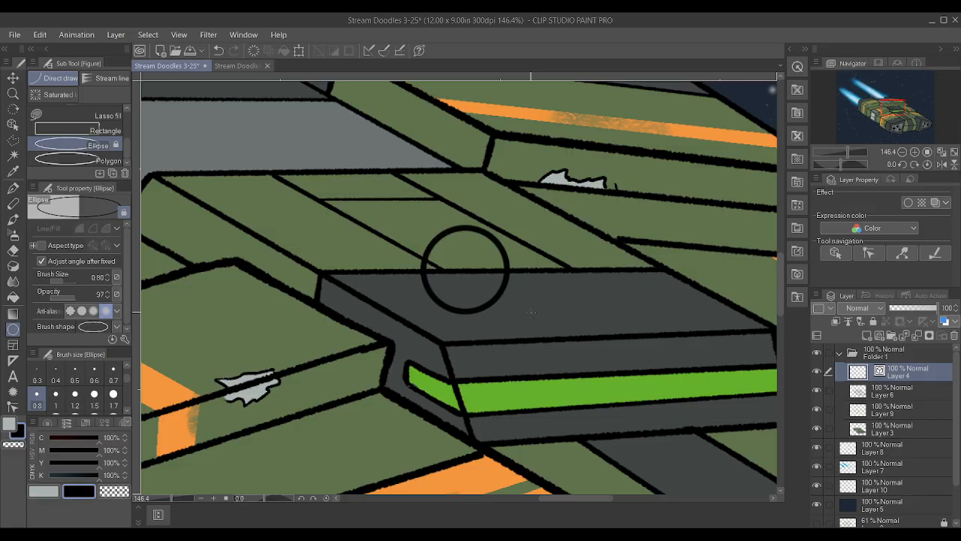
pyautogui.hotkey('ctrl', 'z')
# Draw a second cross line near the green roof's front edge and stretch its end points to the two panel lines
pyautogui.press('p')
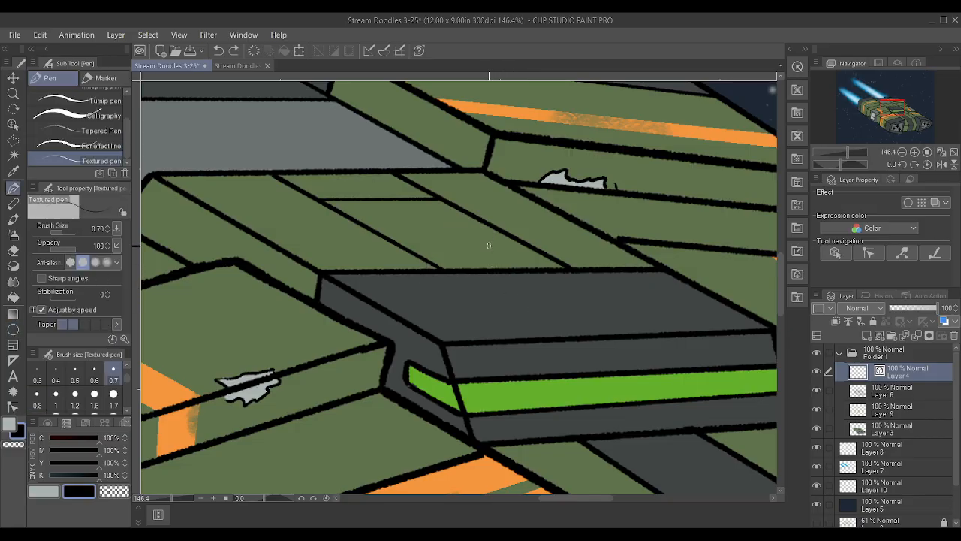
pyautogui.moveTo(409, 248); pyautogui.dragTo(465, 243)
pyautogui.click(13, 408)
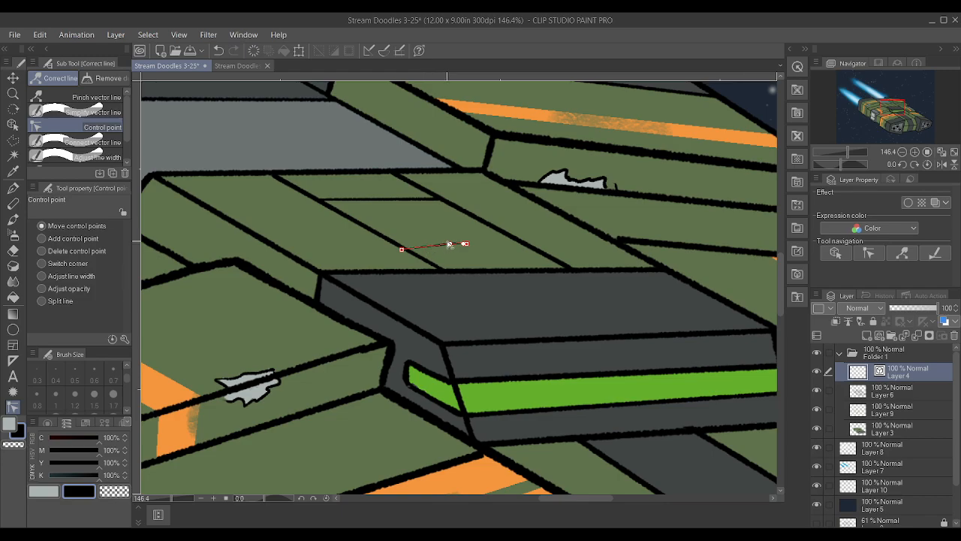
pyautogui.moveTo(466, 245); pyautogui.dragTo(536, 248)
pyautogui.moveTo(401, 249); pyautogui.dragTo(407, 248)
# Adjust the front cross line's width at both ends and align its far end point with the panel line
pyautogui.click(43, 277)
pyautogui.moveTo(422, 250); pyautogui.dragTo(441, 251)
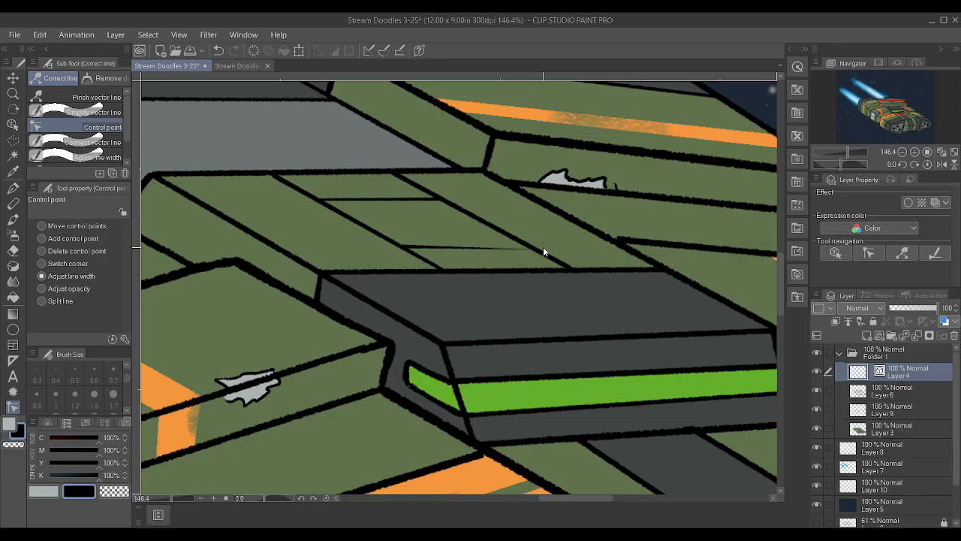
pyautogui.moveTo(537, 247); pyautogui.dragTo(559, 247)
pyautogui.click(42, 225)
pyautogui.moveTo(537, 250); pyautogui.dragTo(533, 246)
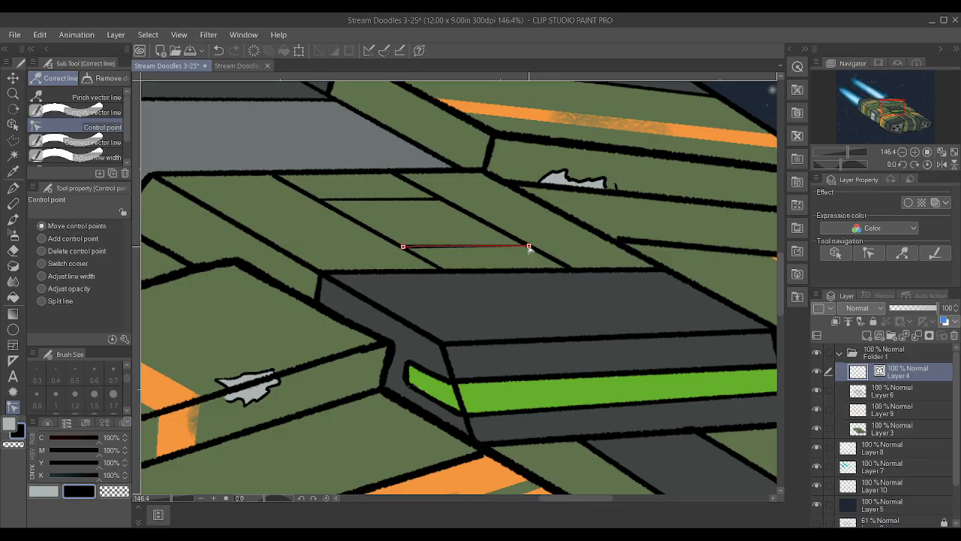
# Merge the vector layer with the cross lines into Layer 6 and save the drawing
pyautogui.scroll(-5, 487, 213)
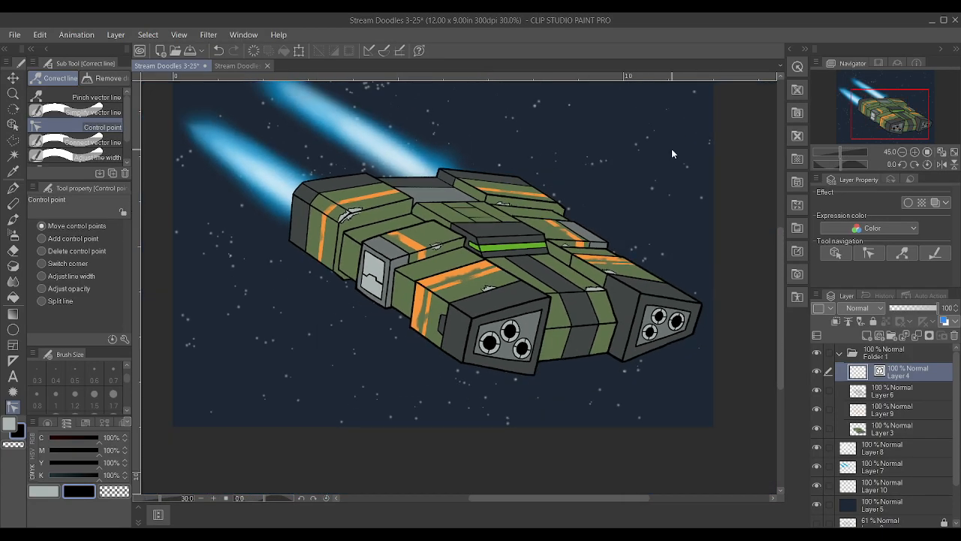
pyautogui.click(887, 403)
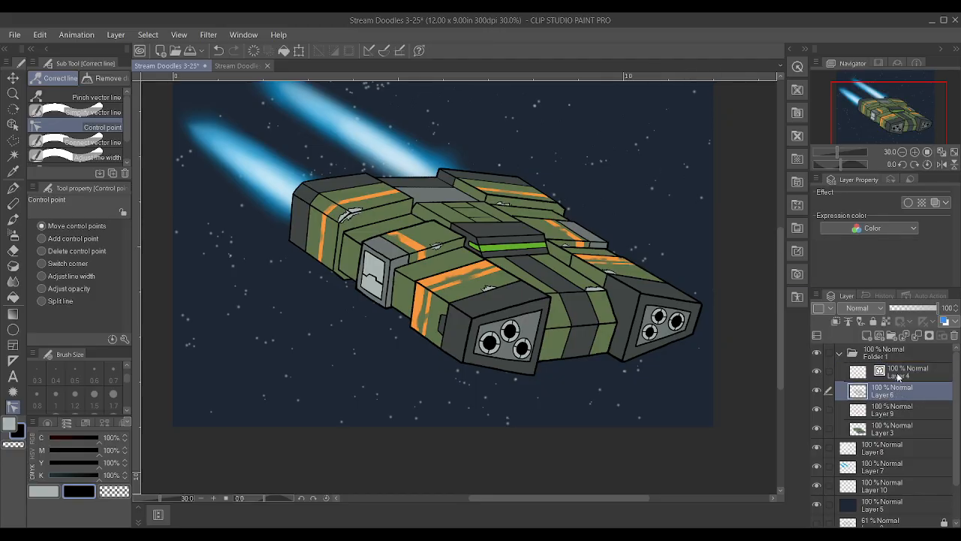
pyautogui.keyDown('ctrl'); pyautogui.click(893, 367); pyautogui.keyUp('ctrl')
pyautogui.click(877, 323)
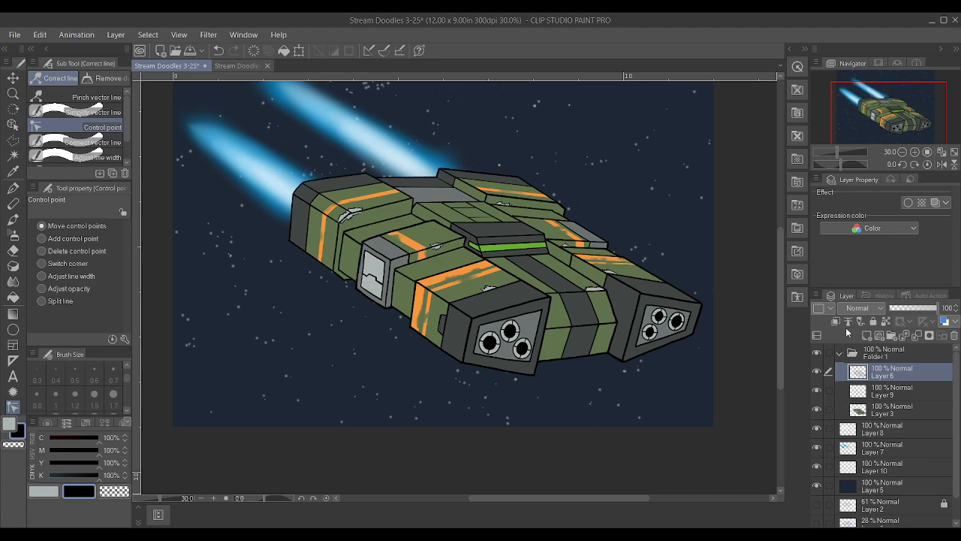
pyautogui.hotkey('ctrl', 's')
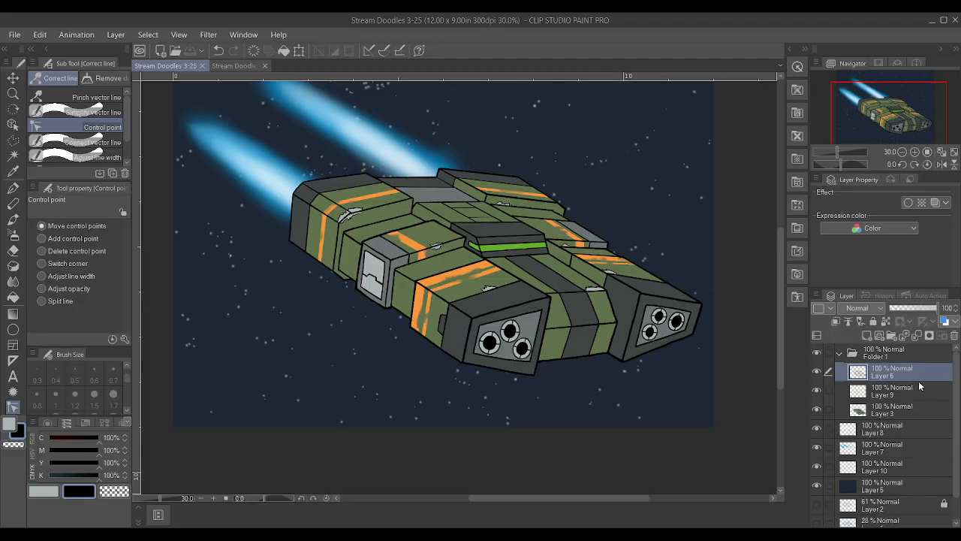
# Draw two small dent marks with the Textured pen on the near front pod's green top, one on each side of the orange stripes
pyautogui.scroll(3, 576, 291)
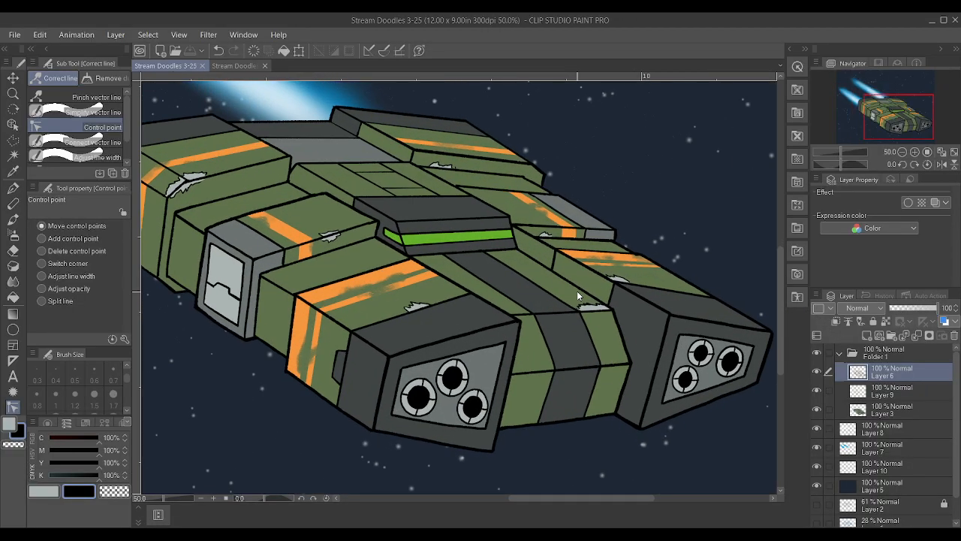
pyautogui.scroll(3, 416, 292)
pyautogui.press('p')
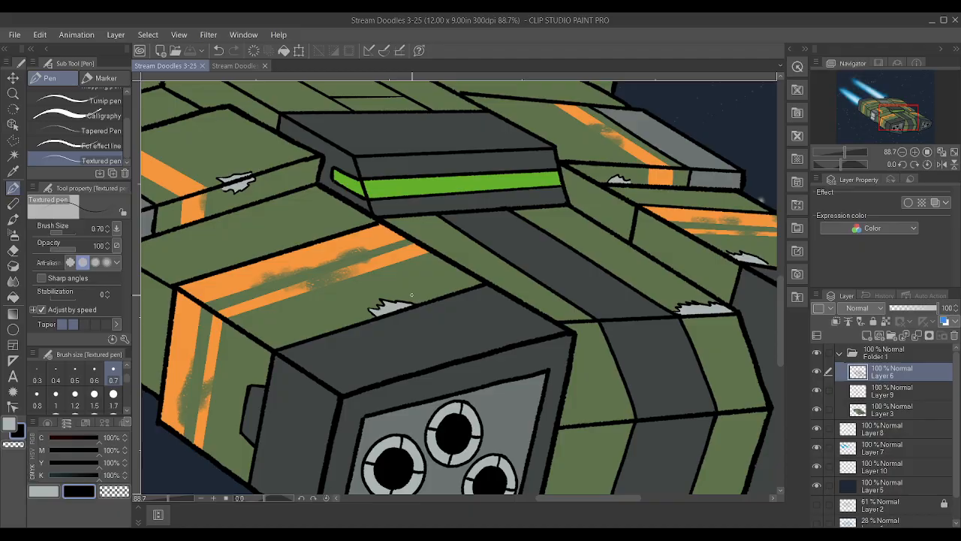
pyautogui.scroll(3, 356, 278)
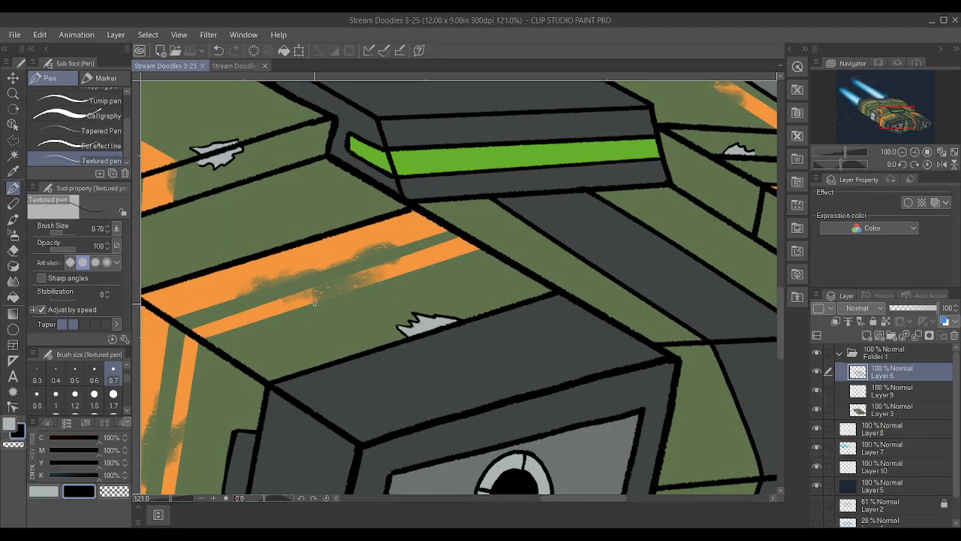
pyautogui.moveTo(321, 320); pyautogui.dragTo(335, 318)
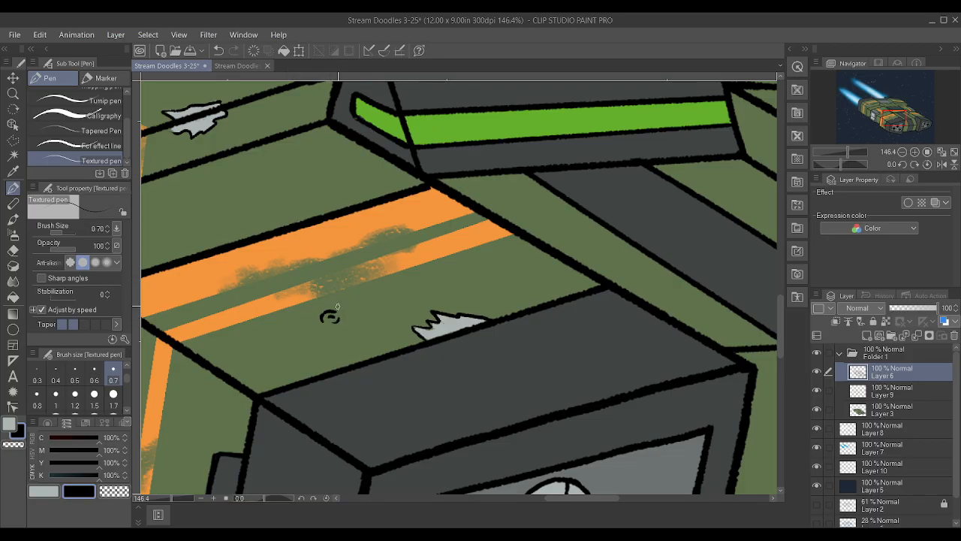
pyautogui.moveTo(305, 169); pyautogui.dragTo(308, 181)
pyautogui.scroll(-5, 314, 181)
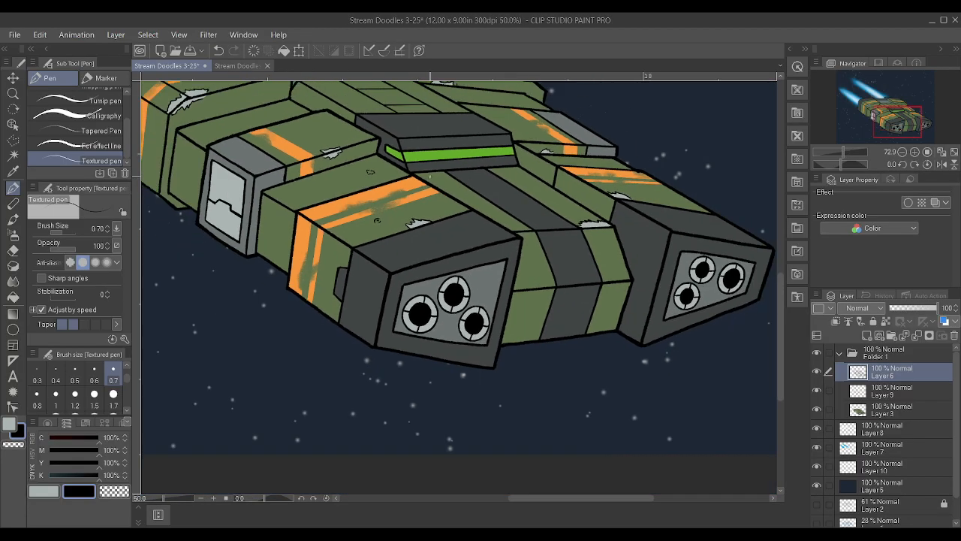
# Draw a small jagged dent mark on the far front pod's green top, between the orange stripes and the dark nose
pyautogui.scroll(4, 576, 155)
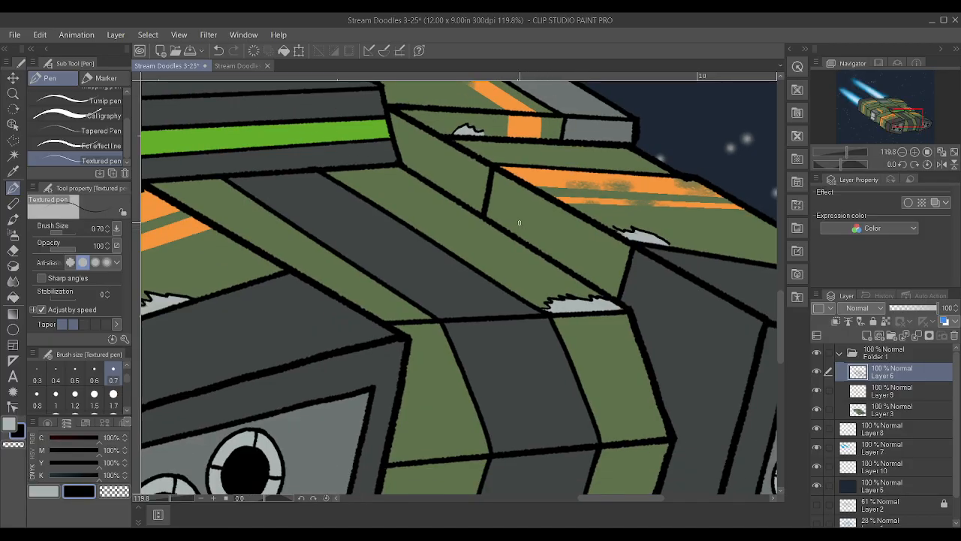
pyautogui.scroll(-4, 523, 216)
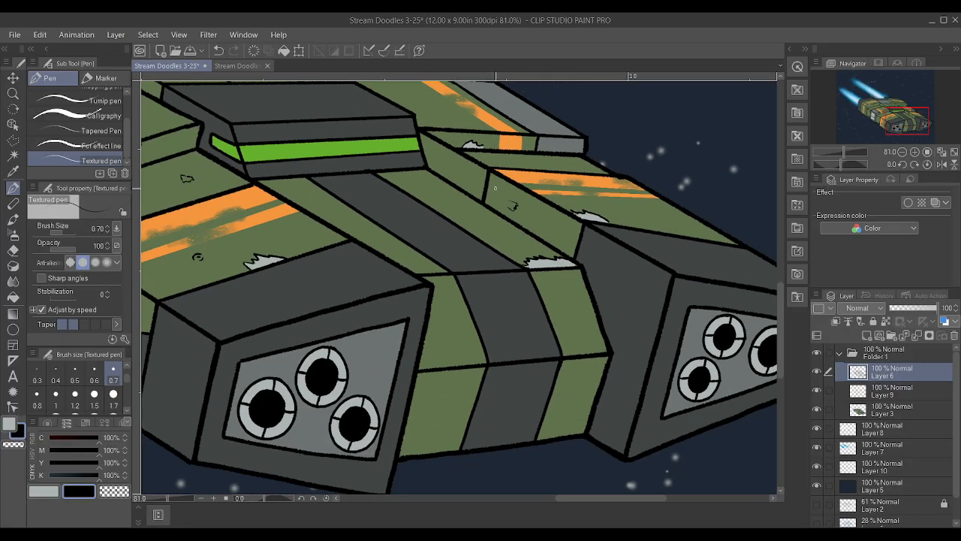
pyautogui.scroll(6, 505, 195)
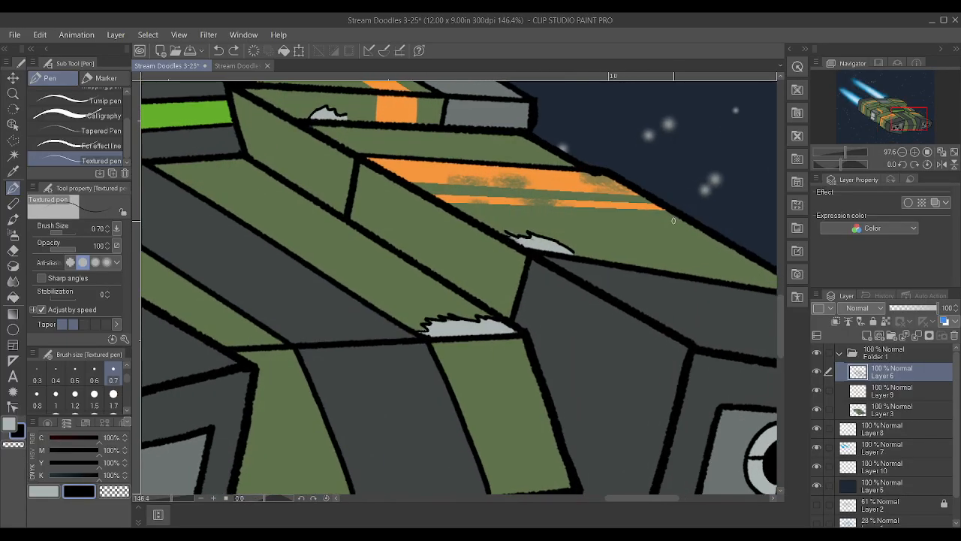
pyautogui.moveTo(631, 250)
pyautogui.mouseDown()
pyautogui.moveTo(664, 251)
pyautogui.moveTo(610, 240)
pyautogui.moveTo(631, 251)
pyautogui.moveTo(647, 238)
pyautogui.moveTo(657, 250)
pyautogui.mouseUp()
pyautogui.scroll(-6, 658, 250)
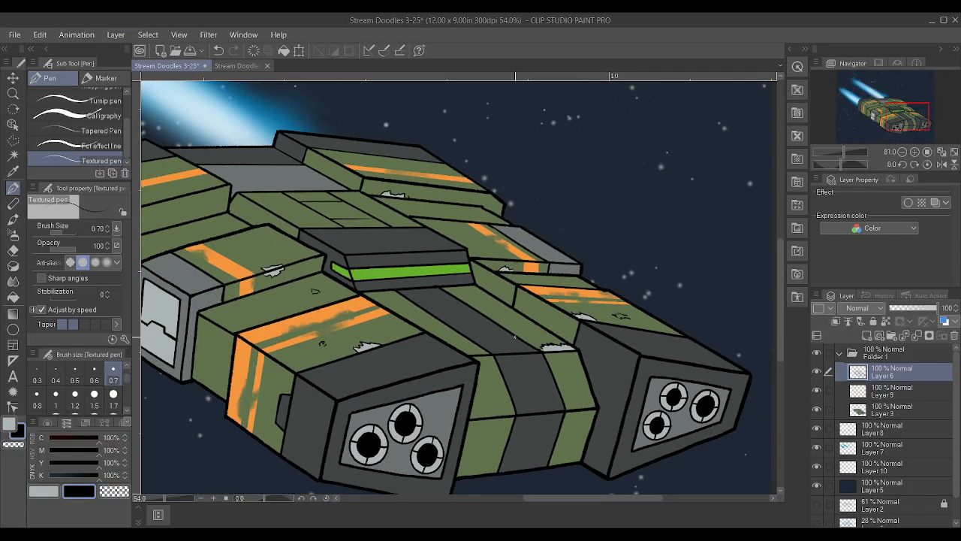
pyautogui.scroll(1, 657, 250)
pyautogui.scroll(3, 274, 316)
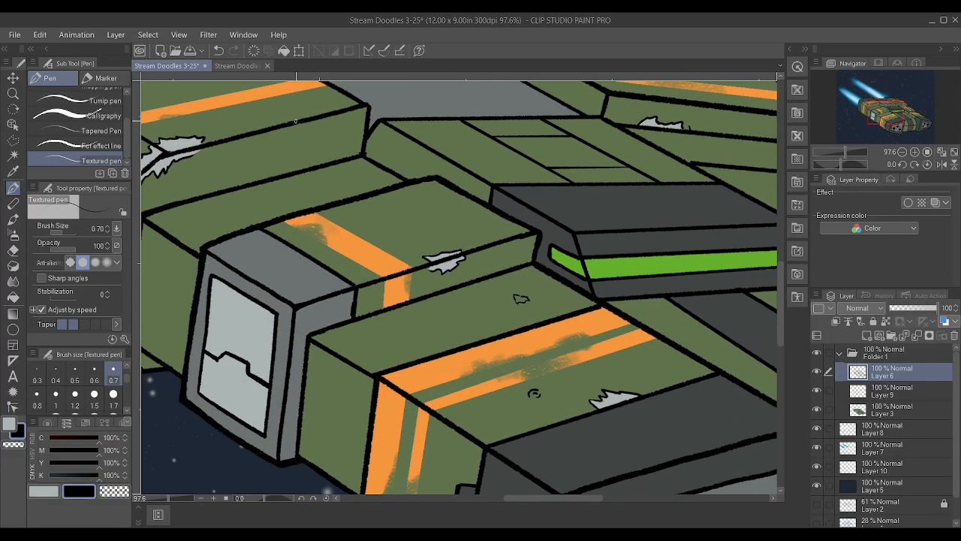
# Draw a jagged scrape outline across the green block's top edge near the grey deck, with short crack lines inside it
pyautogui.moveTo(288, 116)
pyautogui.mouseDown()
pyautogui.moveTo(326, 110)
pyautogui.moveTo(311, 144)
pyautogui.mouseUp()
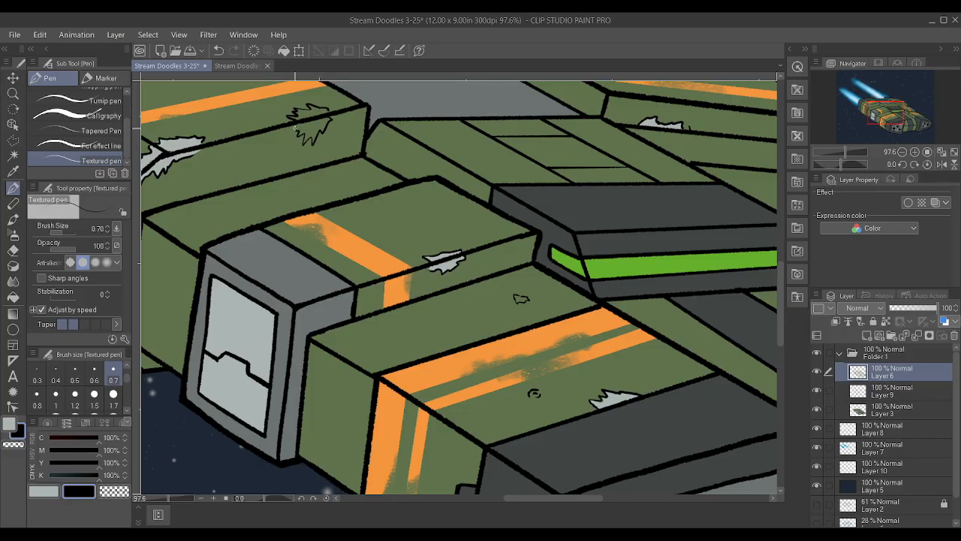
pyautogui.scroll(-6, 373, 151)
pyautogui.scroll(4, 529, 111)
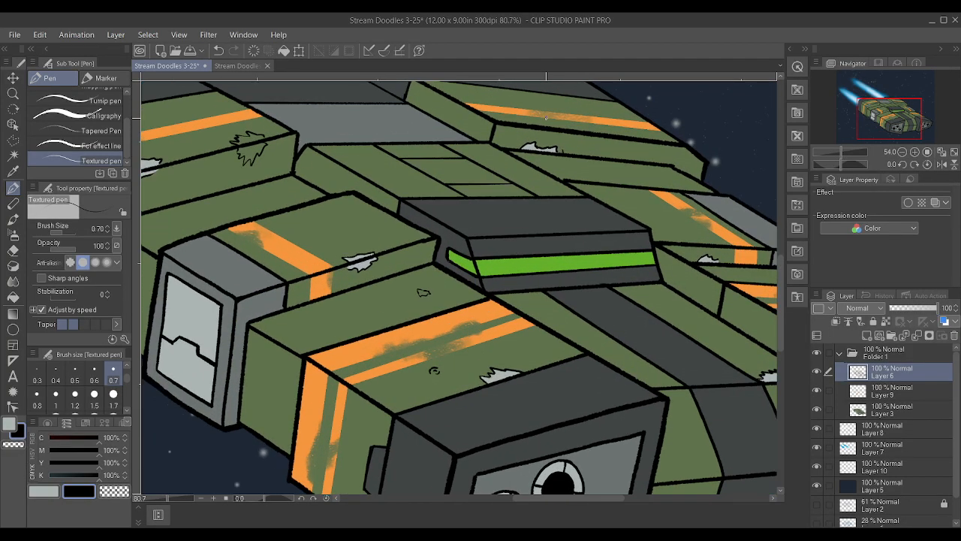
pyautogui.scroll(-3, 546, 118)
pyautogui.scroll(4, 317, 128)
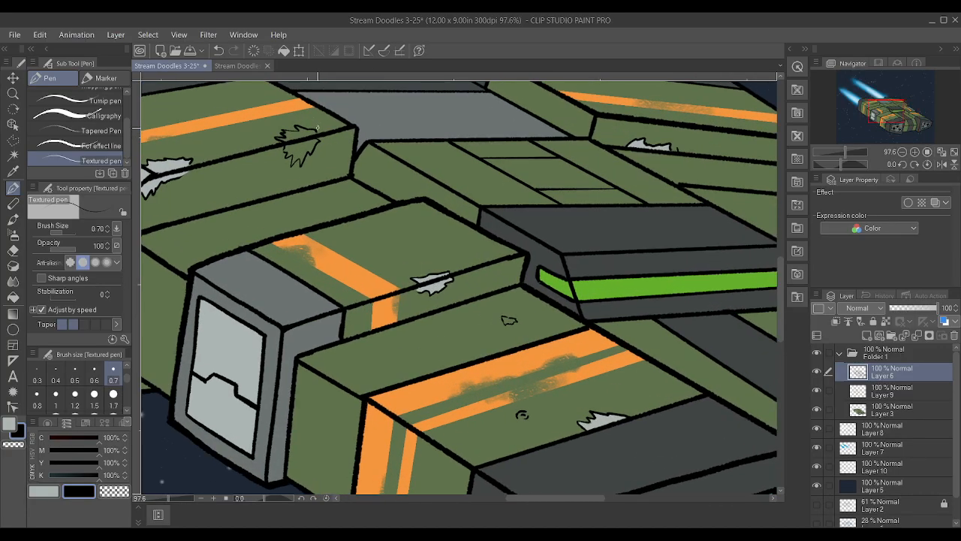
pyautogui.scroll(3, 317, 127)
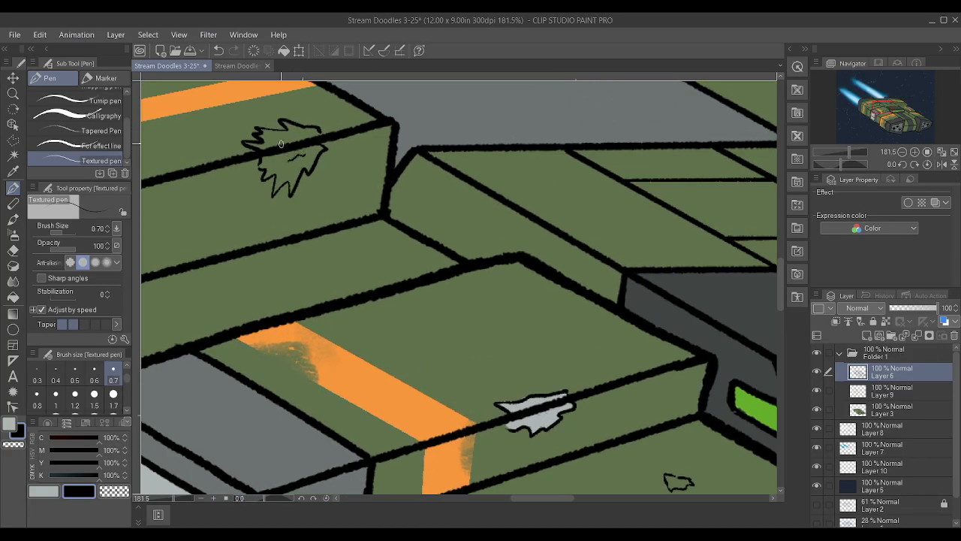
pyautogui.scroll(-2, 299, 134)
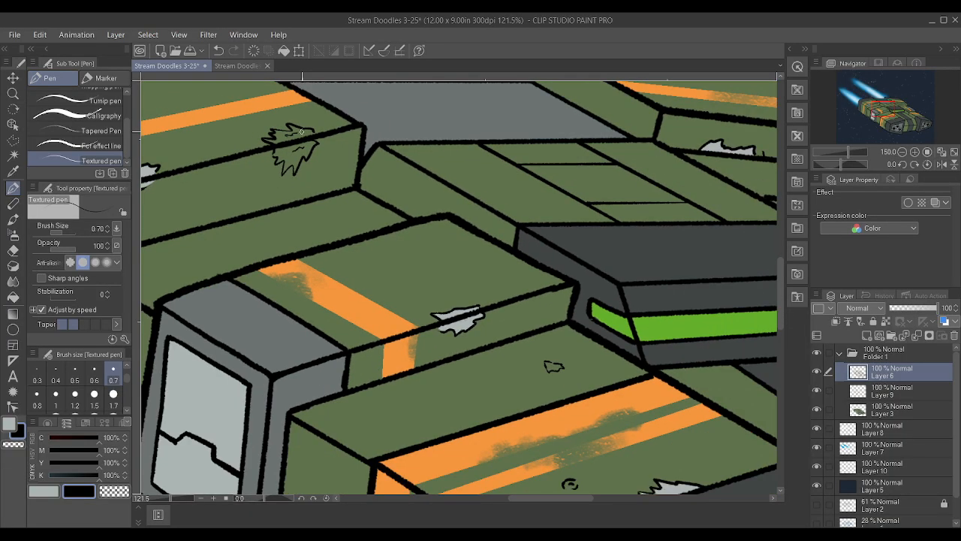
# Add small dent strokes inside the grey scrape on the middle green block's edge and the one beside the near front pod's dark nose
pyautogui.scroll(-1, 302, 132)
pyautogui.scroll(2, 442, 304)
pyautogui.moveTo(441, 304); pyautogui.dragTo(446, 306)
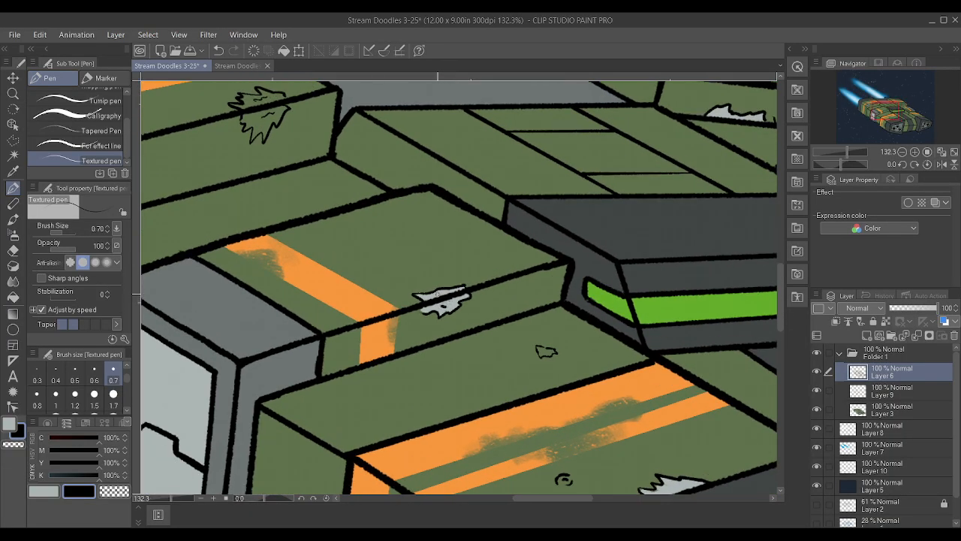
pyautogui.scroll(-4, 455, 301)
pyautogui.scroll(5, 537, 399)
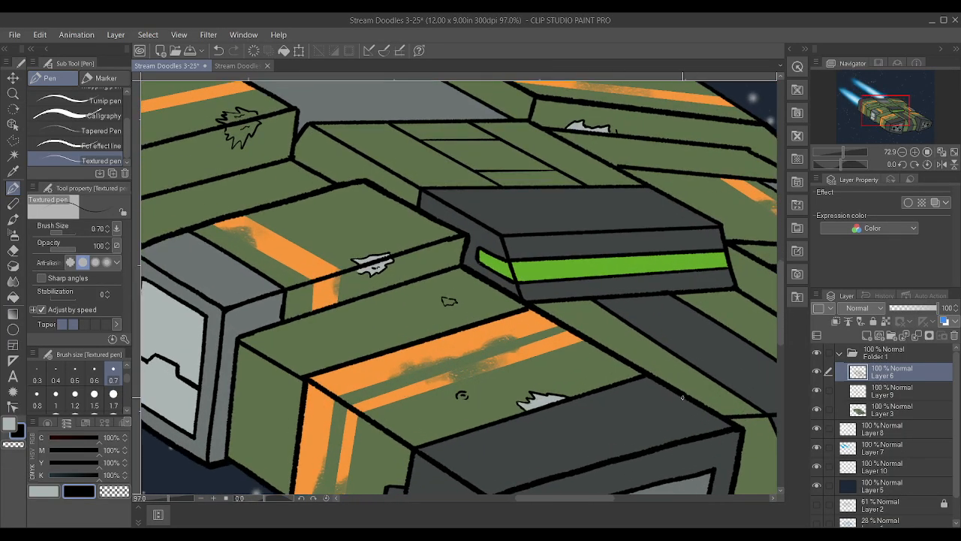
pyautogui.moveTo(544, 399); pyautogui.dragTo(534, 403)
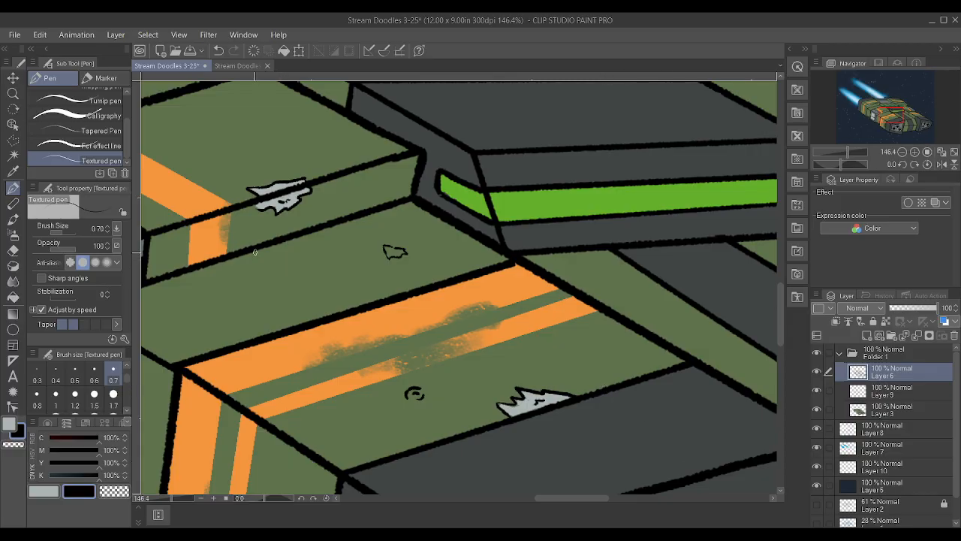
# Draw a small jagged dent mark on the far middle block's green top, beside its orange stripe
pyautogui.scroll(-6, 396, 252)
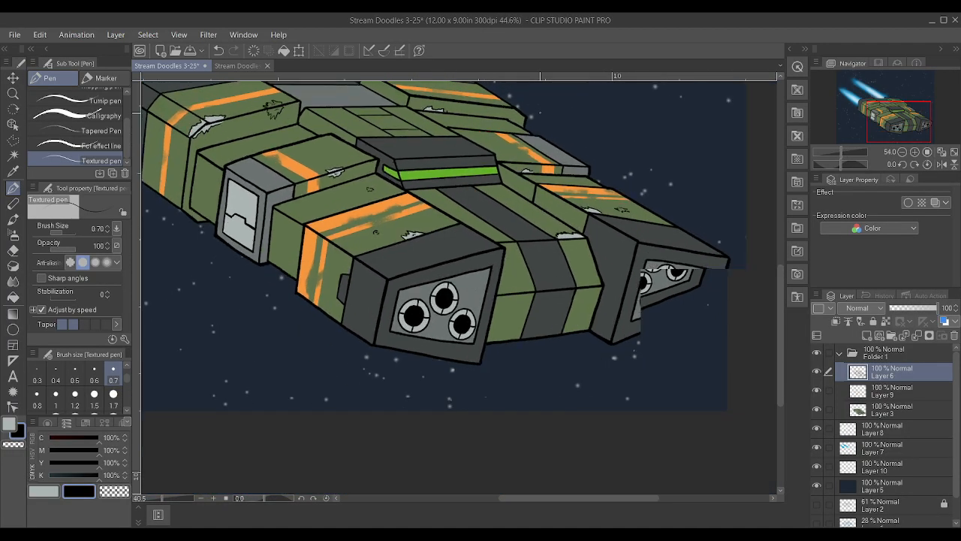
pyautogui.scroll(5, 539, 128)
pyautogui.moveTo(449, 199)
pyautogui.mouseDown()
pyautogui.moveTo(442, 206)
pyautogui.moveTo(454, 202)
pyautogui.mouseUp()
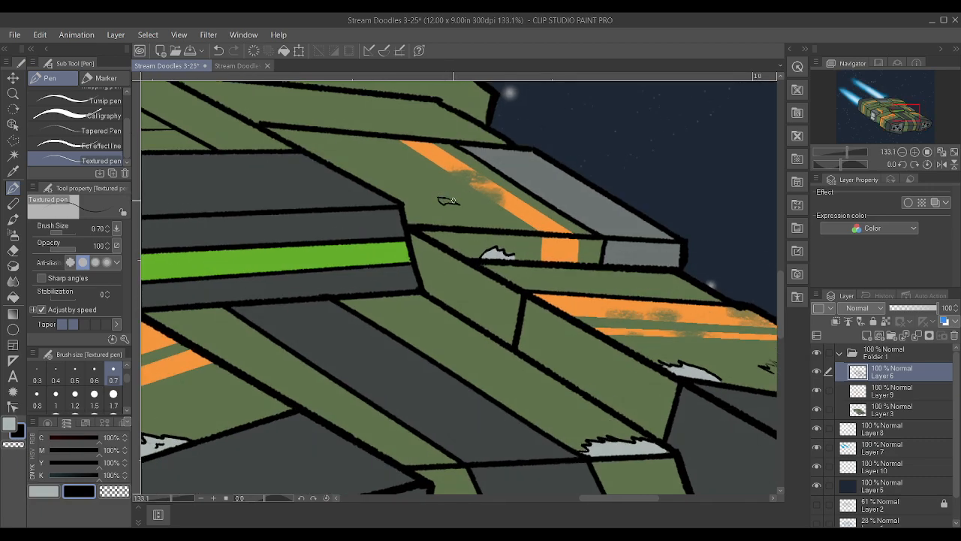
pyautogui.scroll(-3, 454, 202)
# Draw a jagged scrape outline along the far middle block's upper edge, on the green area near the dark canopy
pyautogui.scroll(4, 500, 192)
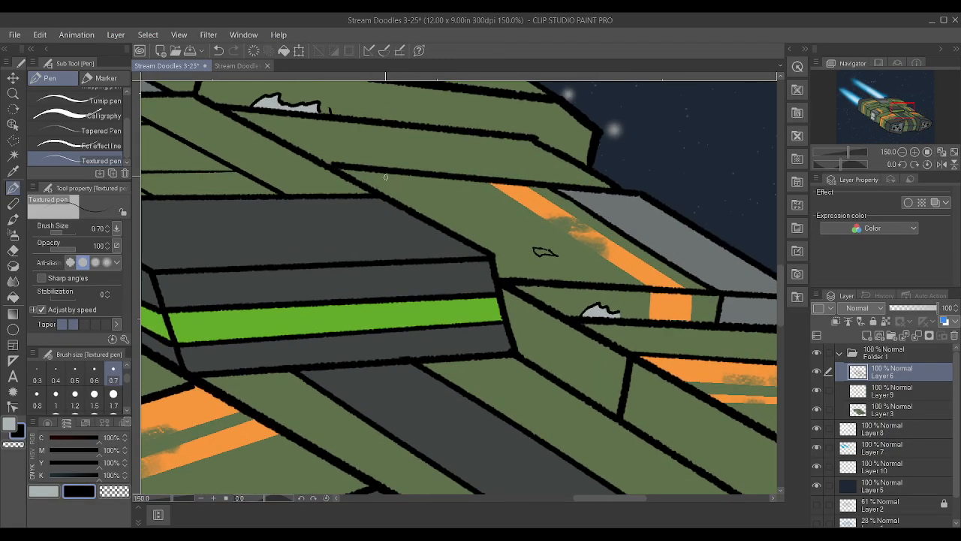
pyautogui.moveTo(382, 174); pyautogui.dragTo(431, 177)
pyautogui.scroll(-5, 321, 133)
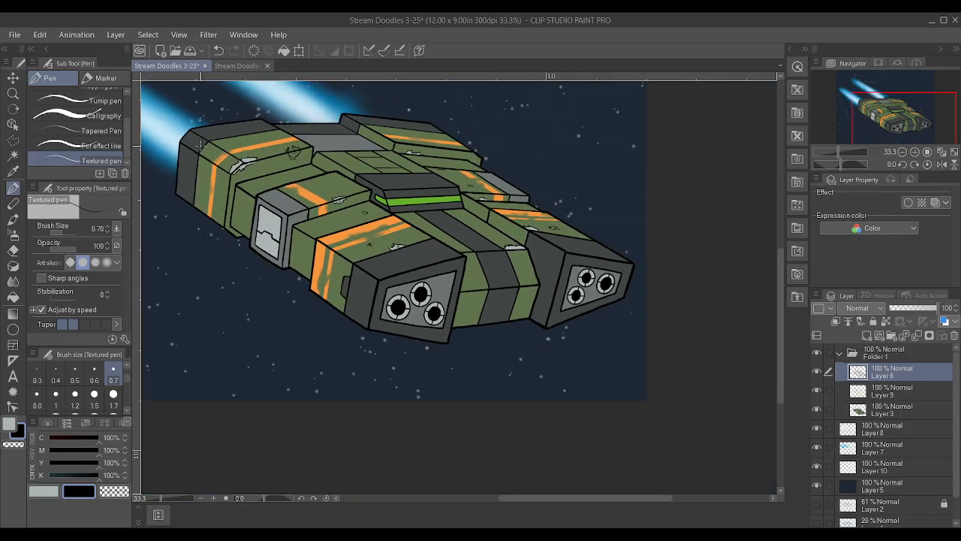
pyautogui.scroll(2, 331, 151)
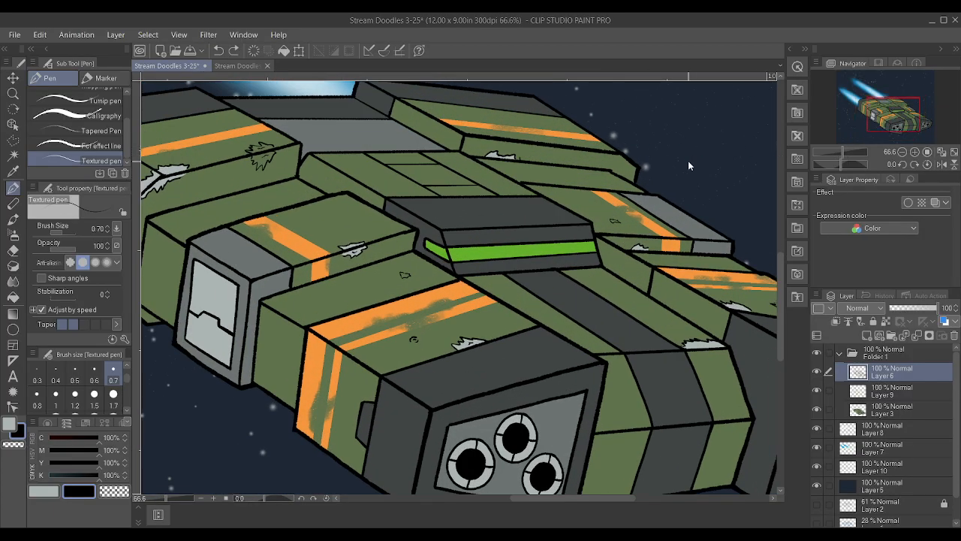
pyautogui.scroll(4, 525, 182)
pyautogui.moveTo(522, 177)
pyautogui.mouseDown()
pyautogui.moveTo(561, 195)
pyautogui.moveTo(612, 173)
pyautogui.mouseUp()
pyautogui.scroll(-3, 612, 173)
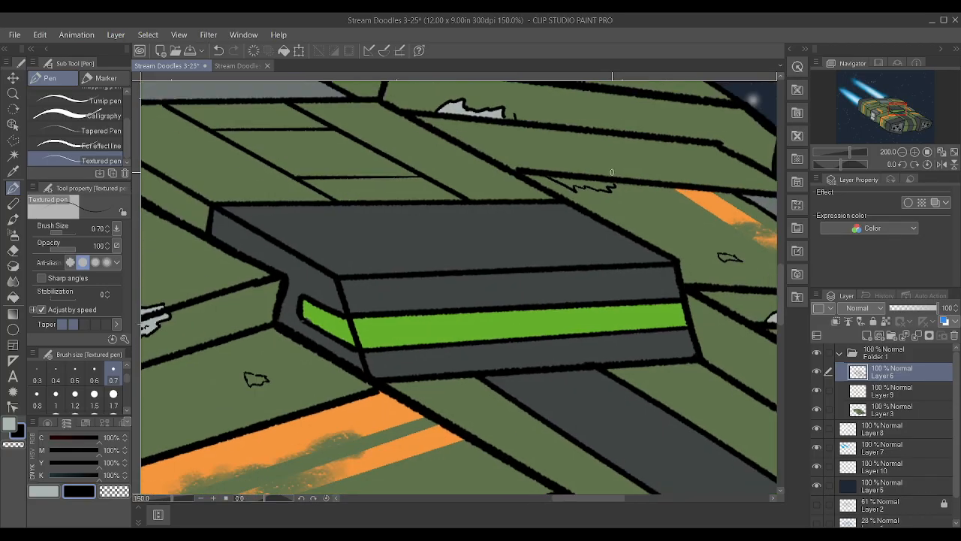
# Add short dent strokes to the green tops of the near middle block and near front pod, plus a pointed dent at the pod's rear corner
pyautogui.scroll(-1, 476, 253)
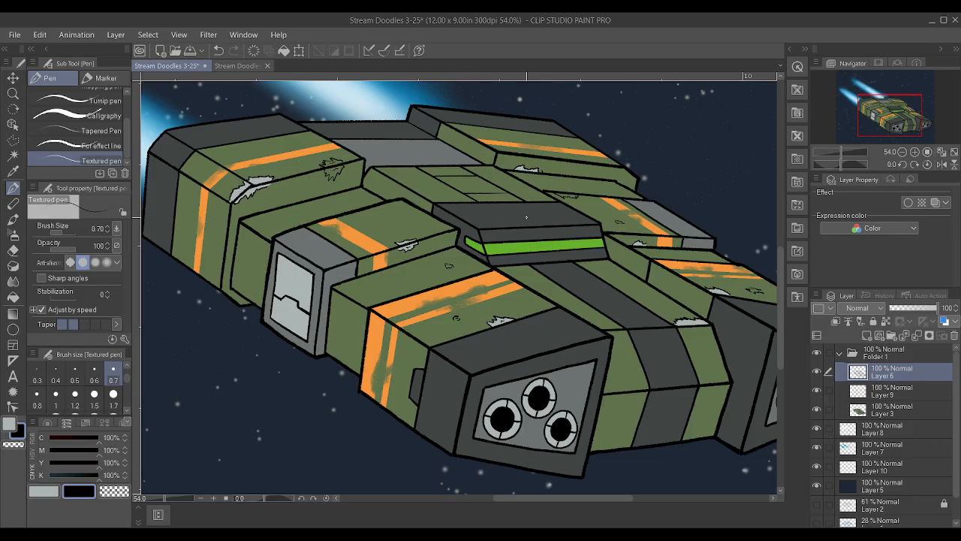
pyautogui.scroll(2, 455, 209)
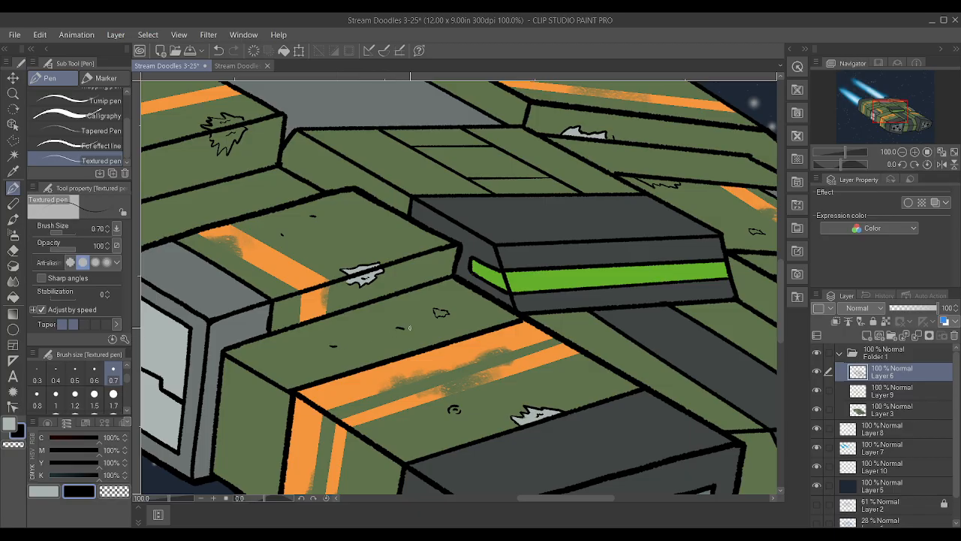
pyautogui.scroll(2, 437, 316)
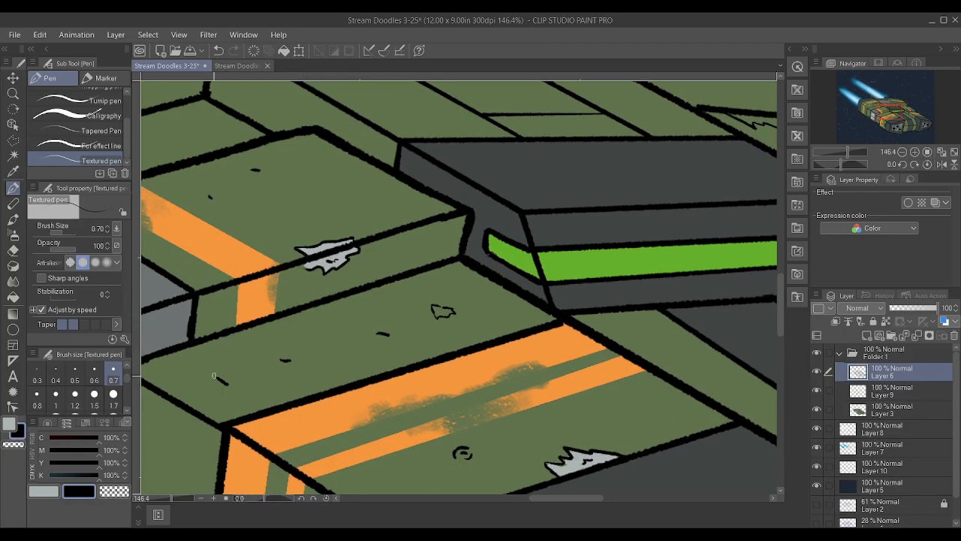
pyautogui.moveTo(212, 369); pyautogui.dragTo(227, 384)
pyautogui.scroll(-2, 285, 353)
pyautogui.scroll(-4, 355, 343)
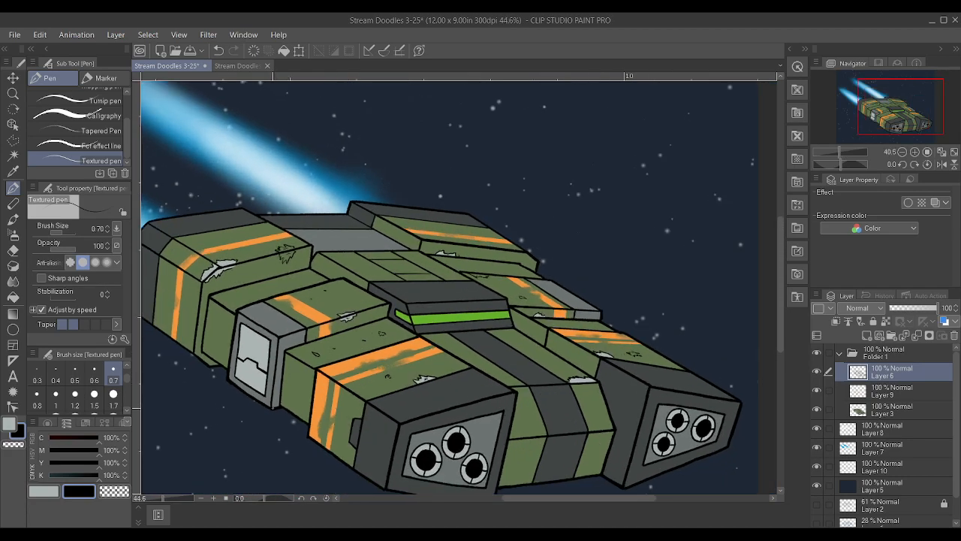
# Scatter short dent strokes over the near front pod's side face, on the green behind the orange stripes and on the stripes themselves
pyautogui.scroll(4, 285, 400)
pyautogui.scroll(2, 285, 400)
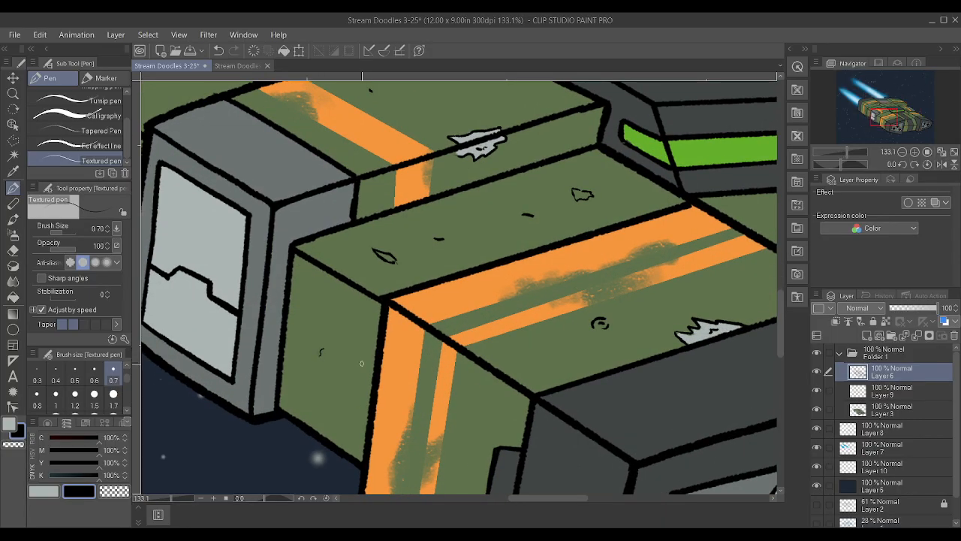
pyautogui.moveTo(361, 349); pyautogui.dragTo(361, 357)
pyautogui.moveTo(325, 299); pyautogui.dragTo(328, 294)
pyautogui.moveTo(320, 348)
pyautogui.mouseDown()
pyautogui.moveTo(319, 357)
pyautogui.moveTo(362, 342)
pyautogui.mouseUp()
pyautogui.moveTo(339, 428); pyautogui.dragTo(336, 418)
pyautogui.moveTo(406, 457); pyautogui.dragTo(416, 435)
pyautogui.scroll(-5, 419, 434)
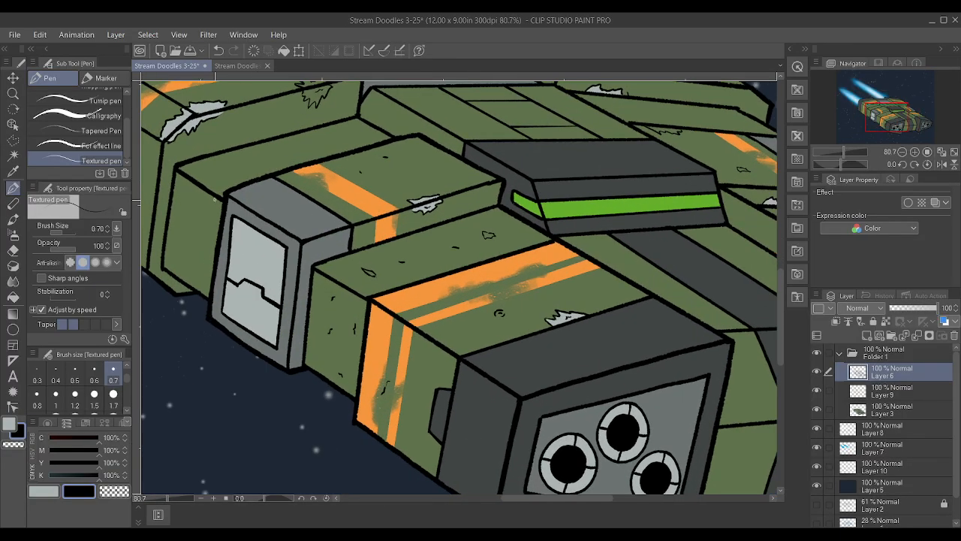
# Add small dent strokes to the green side faces of the near middle block and the near rear pod
pyautogui.moveTo(202, 210); pyautogui.dragTo(201, 205)
pyautogui.scroll(-3, 332, 135)
pyautogui.scroll(1, 252, 225)
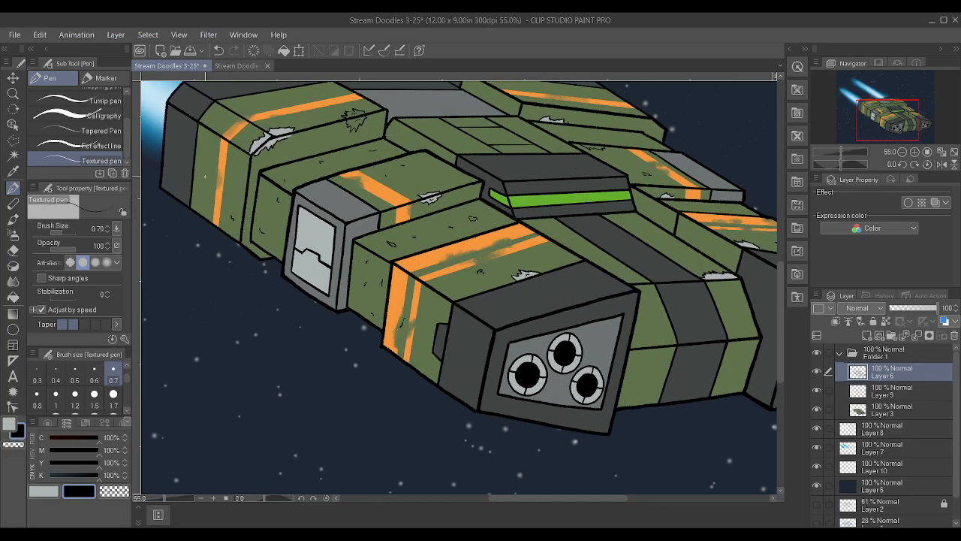
pyautogui.scroll(-2, 205, 147)
pyautogui.scroll(7, 465, 234)
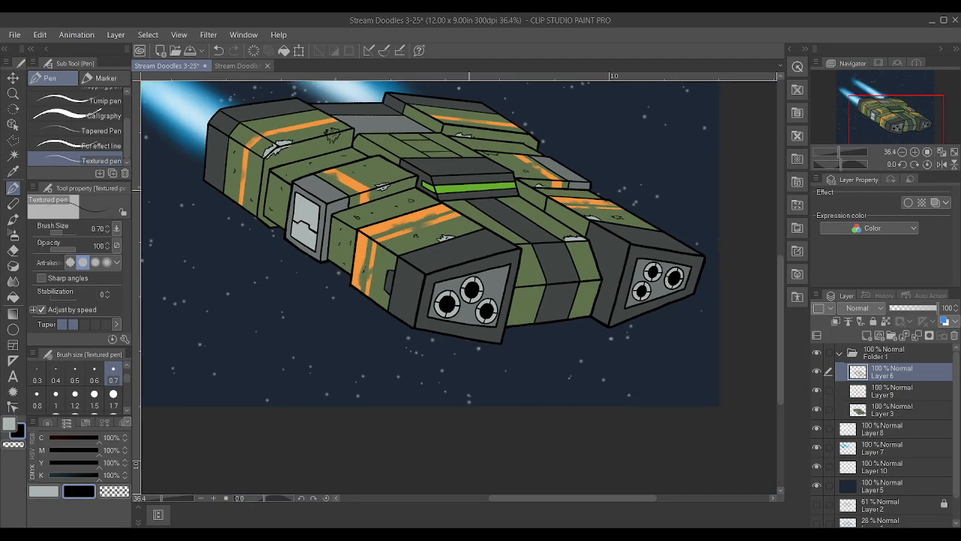
# Draw a small jagged dent mark on each green strip beside the dark centre strip, just ahead of the canopy
pyautogui.moveTo(468, 235); pyautogui.dragTo(481, 239)
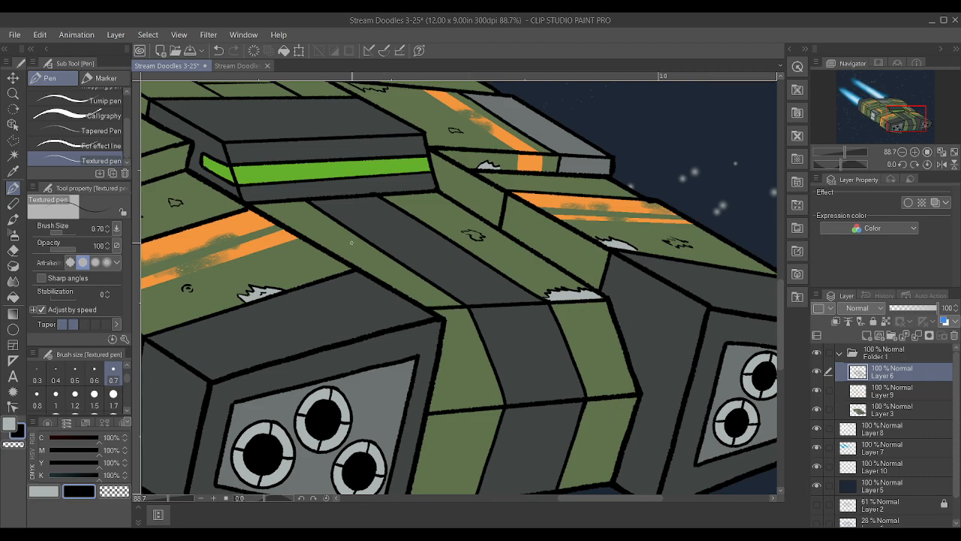
pyautogui.moveTo(321, 232); pyautogui.dragTo(330, 241)
pyautogui.scroll(-5, 325, 239)
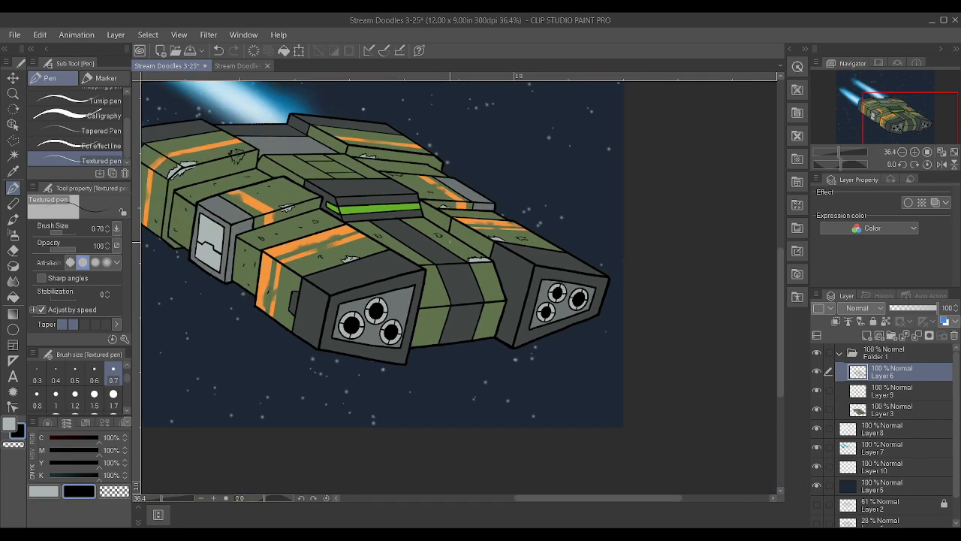
# Scatter short dent strokes over the green front faces between the two engine pods, above and below the horizontal edge
pyautogui.scroll(4, 503, 265)
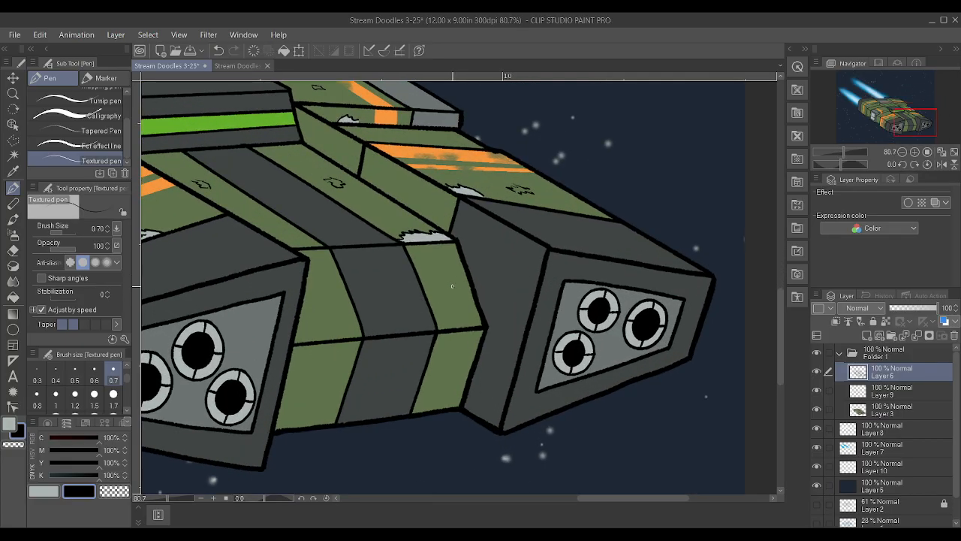
pyautogui.moveTo(312, 297); pyautogui.dragTo(316, 302)
pyautogui.moveTo(324, 320); pyautogui.dragTo(328, 324)
pyautogui.moveTo(286, 426); pyautogui.dragTo(298, 420)
pyautogui.moveTo(449, 364); pyautogui.dragTo(453, 356)
pyautogui.moveTo(321, 358); pyautogui.dragTo(338, 352)
# Add short dent strokes to the green inner side panels between the canopy and the far front pod
pyautogui.scroll(4, 351, 238)
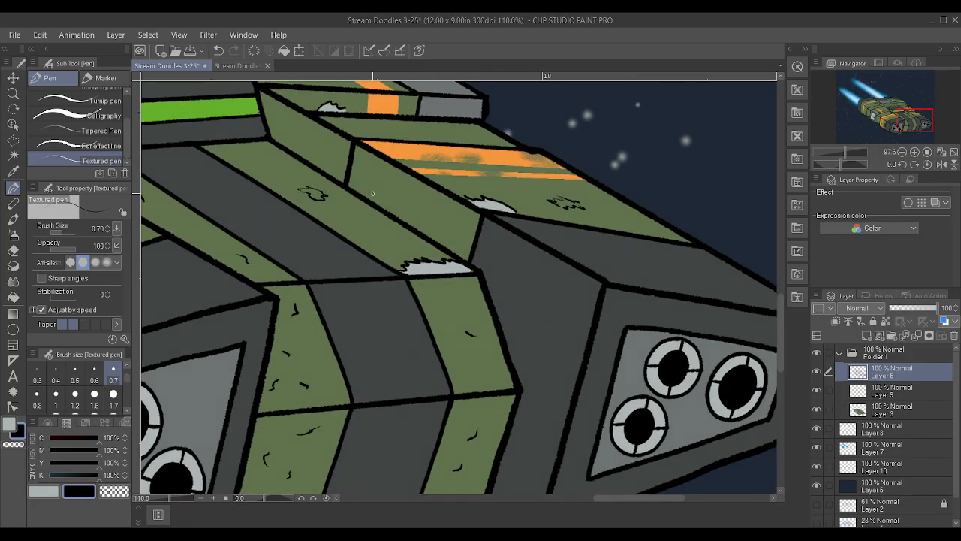
pyautogui.moveTo(326, 154); pyautogui.dragTo(316, 146)
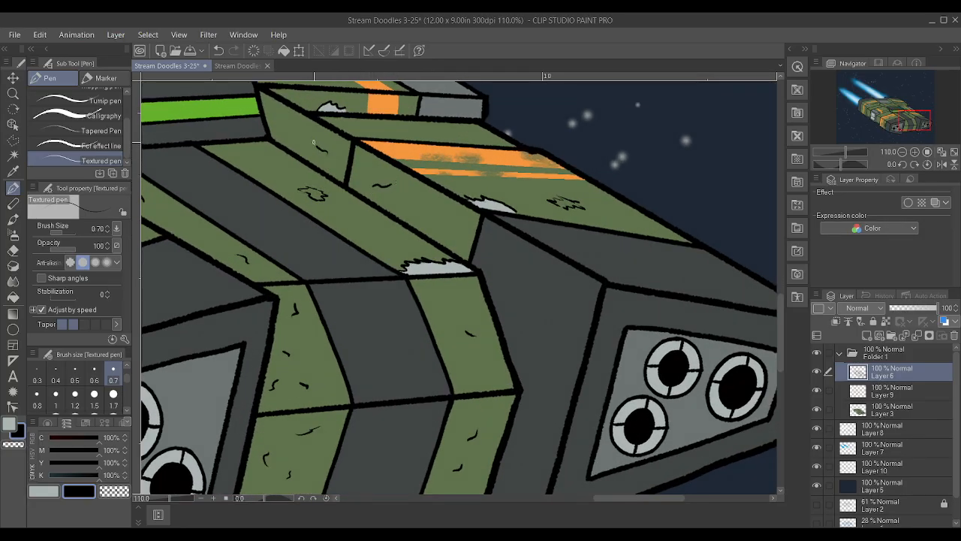
pyautogui.scroll(-6, 322, 135)
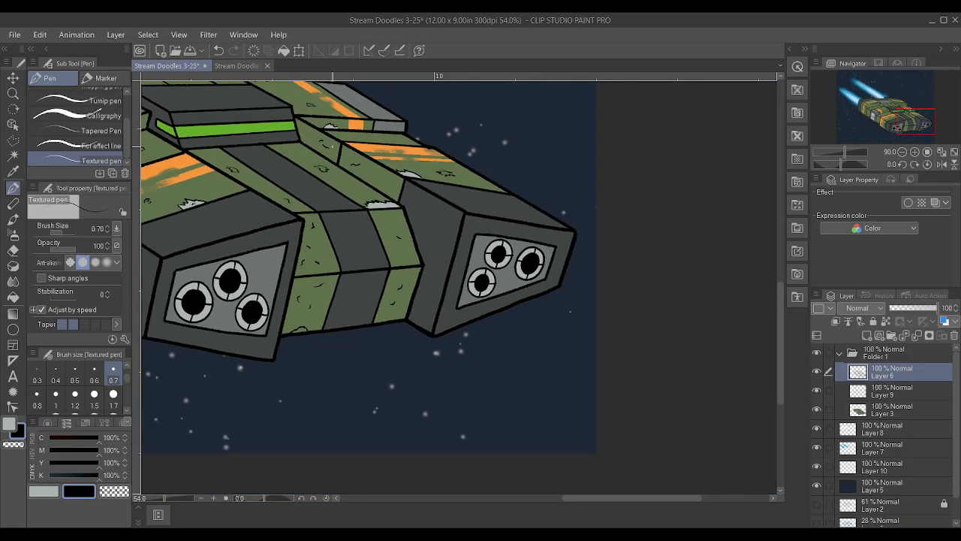
pyautogui.scroll(4, 288, 140)
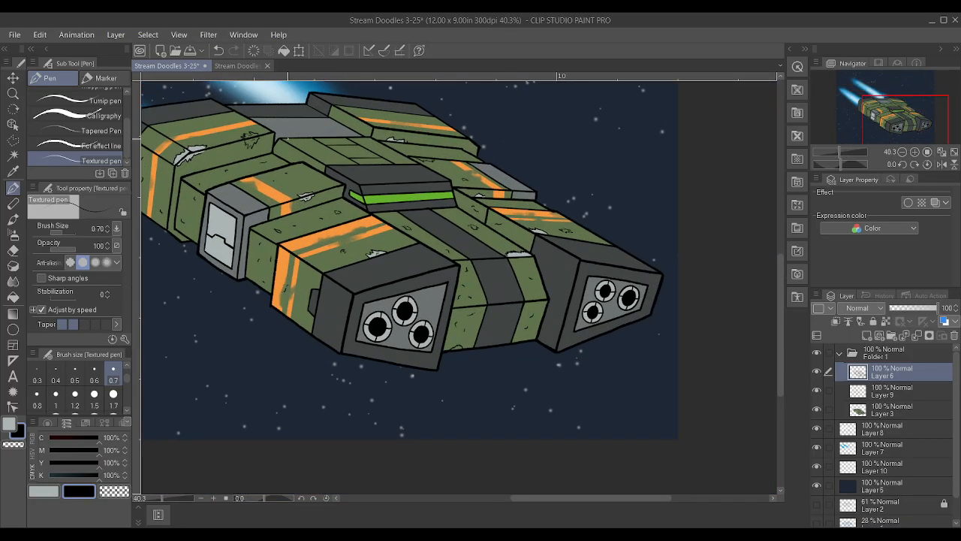
# Draw a jagged scrape across the near edge of the green deck behind the canopy, with a small dent mark on the deck top
pyautogui.scroll(-3, 259, 140)
pyautogui.scroll(4, 293, 124)
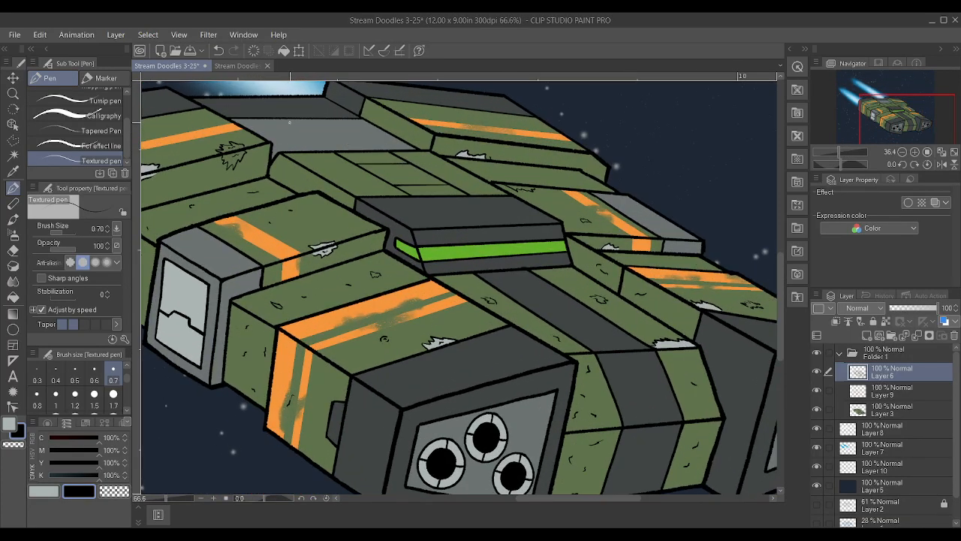
pyautogui.scroll(-3, 293, 124)
pyautogui.scroll(-3, 293, 124)
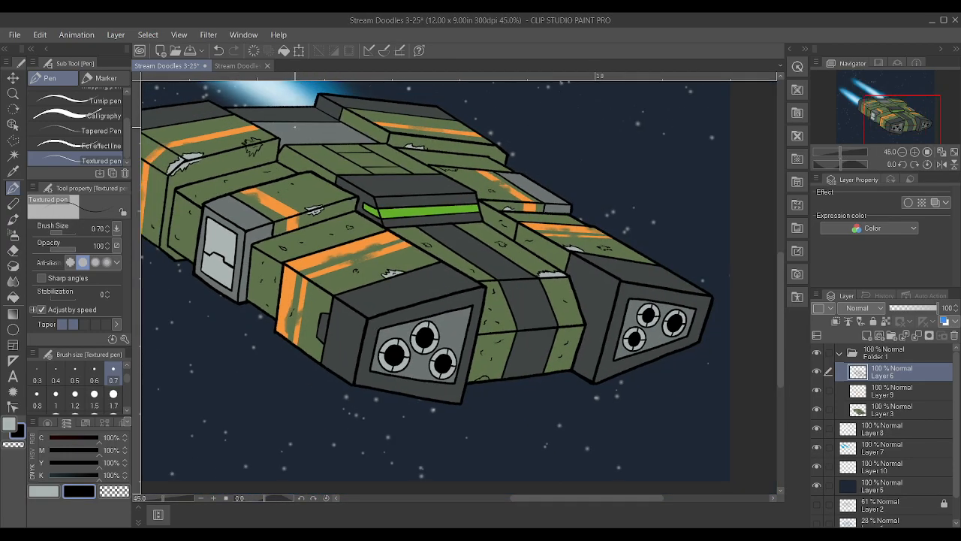
pyautogui.scroll(1, 279, 125)
pyautogui.scroll(6, 258, 164)
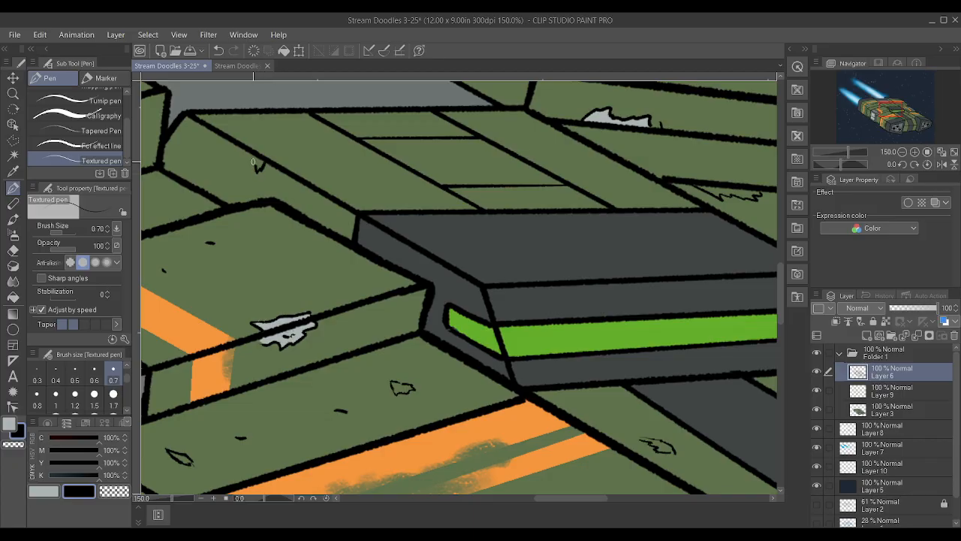
pyautogui.moveTo(238, 159)
pyautogui.mouseDown()
pyautogui.moveTo(236, 142)
pyautogui.moveTo(269, 146)
pyautogui.moveTo(286, 162)
pyautogui.mouseUp()
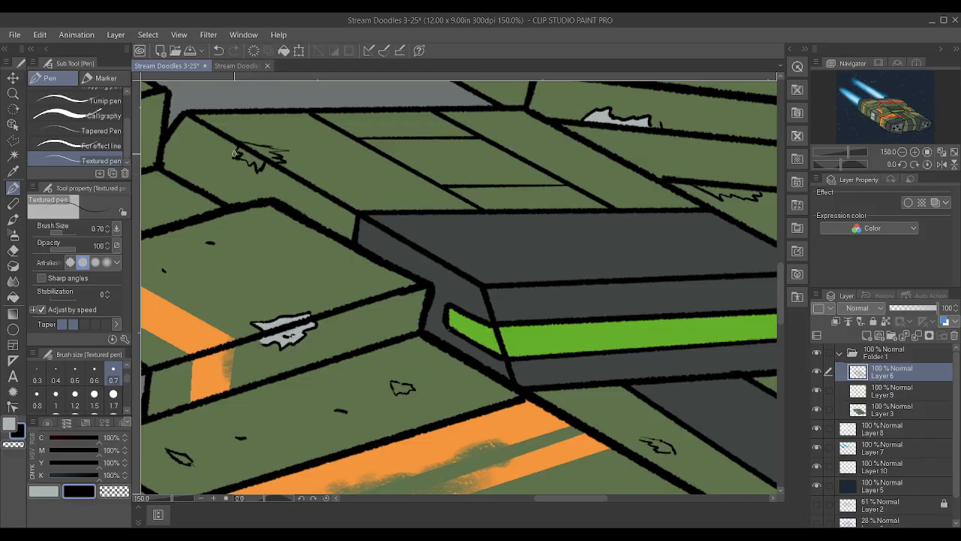
pyautogui.moveTo(377, 189); pyautogui.dragTo(374, 196)
pyautogui.scroll(-7, 298, 133)
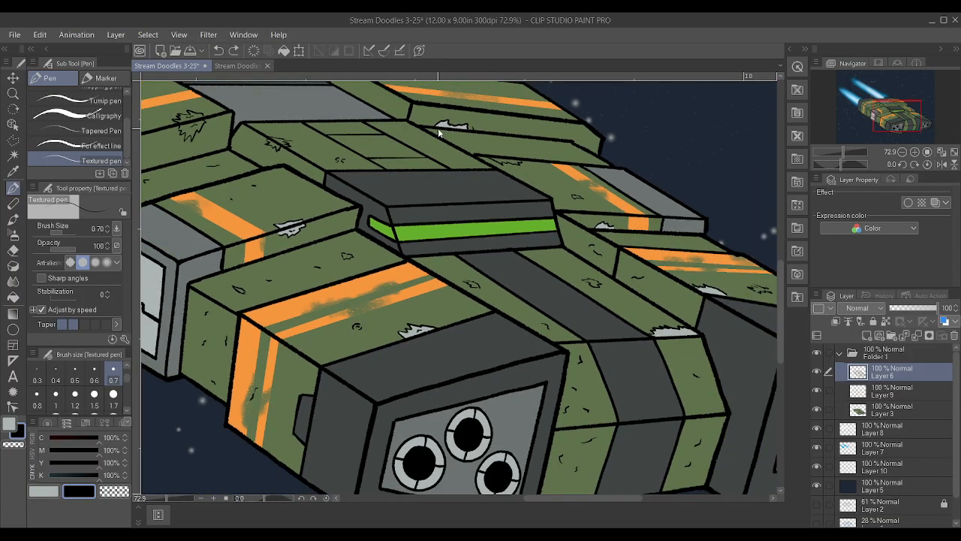
# Add short dent strokes to the near middle block's green top and side, around its grey scrape
pyautogui.scroll(7, 439, 128)
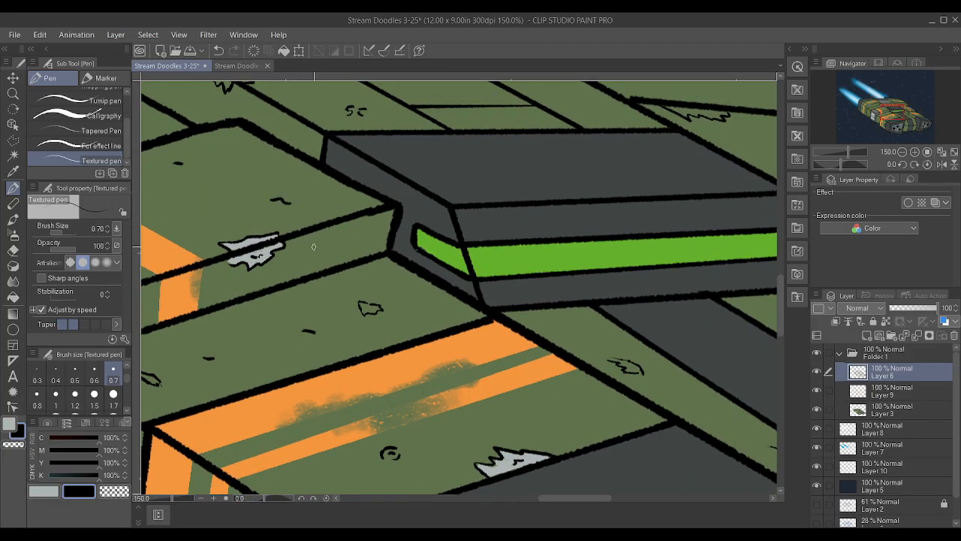
pyautogui.scroll(-4, 439, 220)
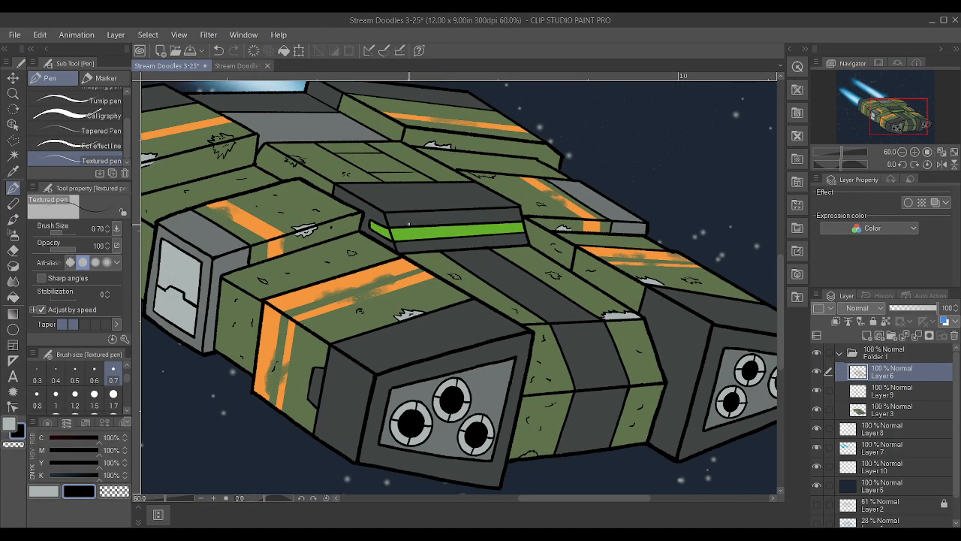
pyautogui.scroll(-1, 412, 222)
pyautogui.scroll(3, 195, 111)
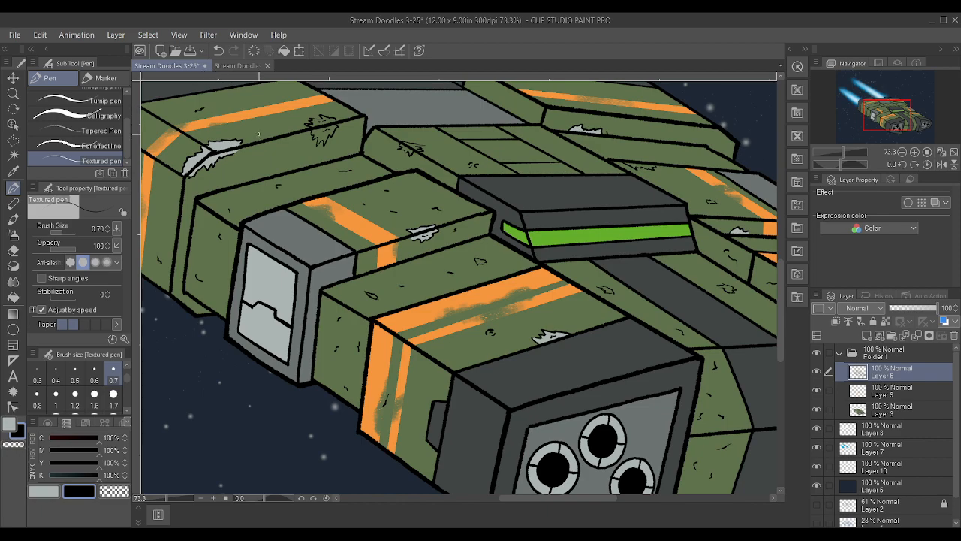
# Scatter more short dent strokes over the near rear pod's green top and side, on both sides of the orange stripe
pyautogui.scroll(-2, 277, 138)
pyautogui.scroll(5, 263, 286)
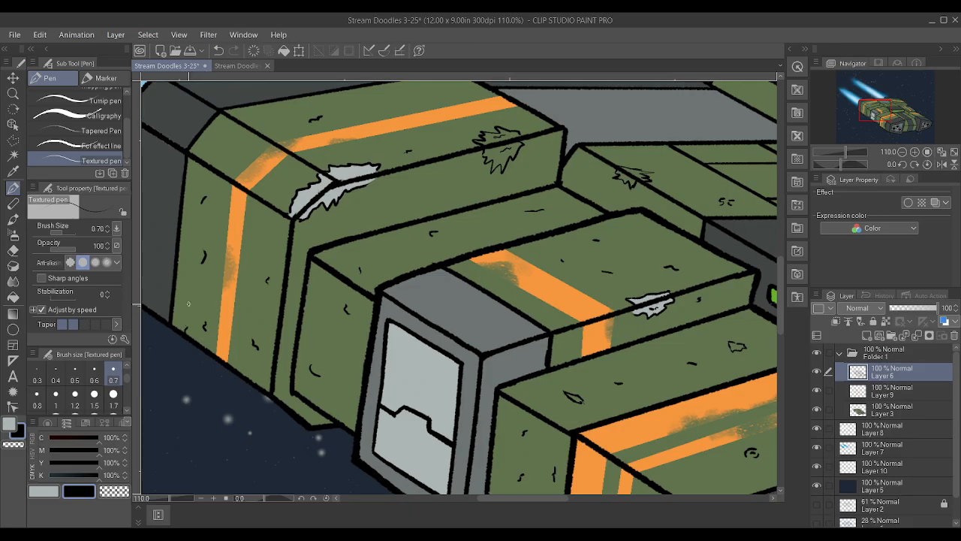
pyautogui.scroll(-4, 458, 286)
pyautogui.scroll(2, 458, 286)
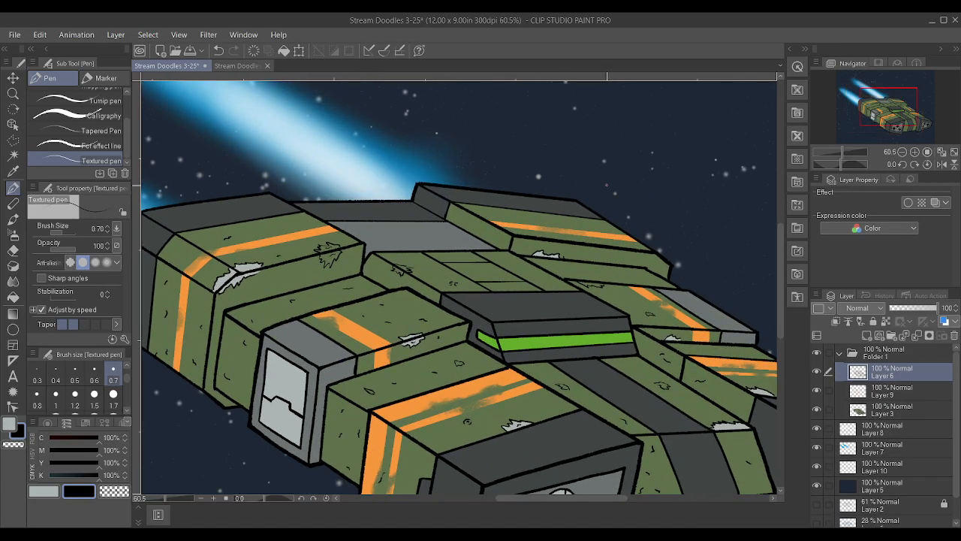
pyautogui.scroll(1, 606, 184)
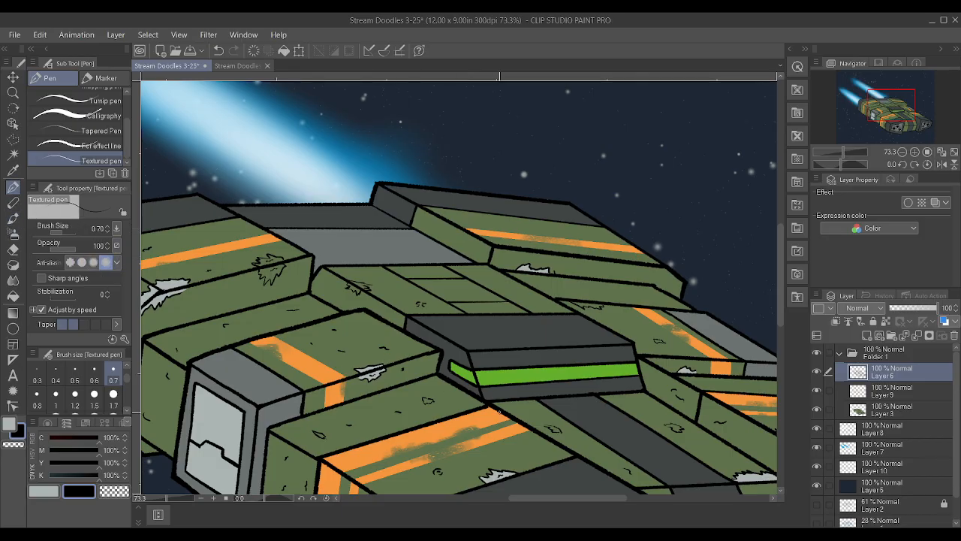
# Compare the whole illustration with and without the damage marks by hiding and reshowing Layer 6
pyautogui.scroll(-5, 614, 430)
pyautogui.scroll(-5, 612, 429)
pyautogui.scroll(7, 638, 462)
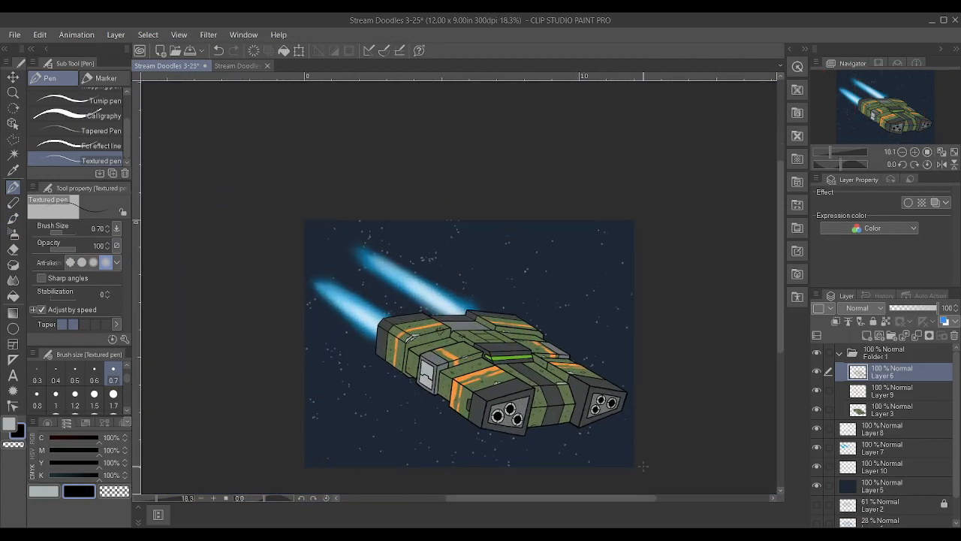
pyautogui.click(816, 373)
pyautogui.click(816, 373)
pyautogui.scroll(-3, 502, 359)
pyautogui.scroll(4, 557, 319)
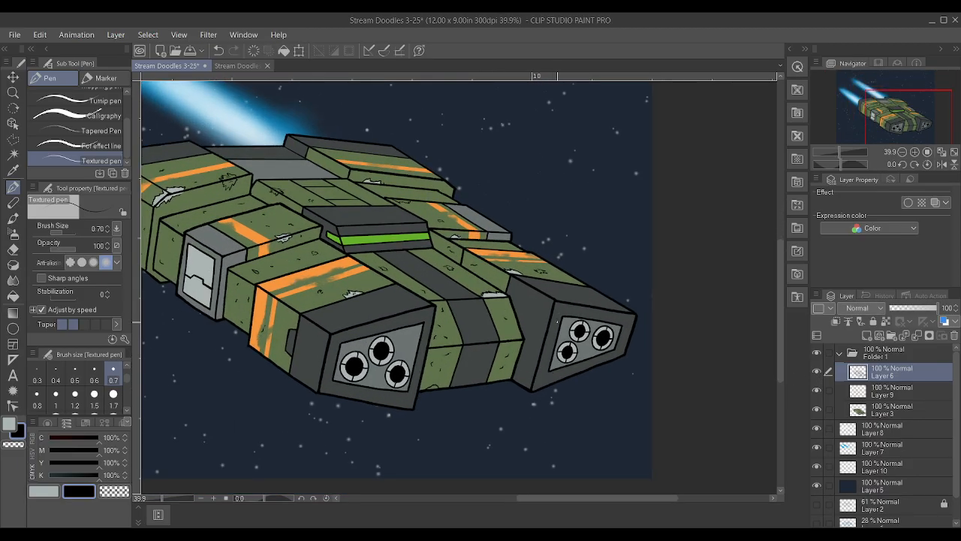
# On Layer 3, sample the light grey of the existing scrapes and fill the jagged dent on the far front pod's green top
pyautogui.click(901, 414)
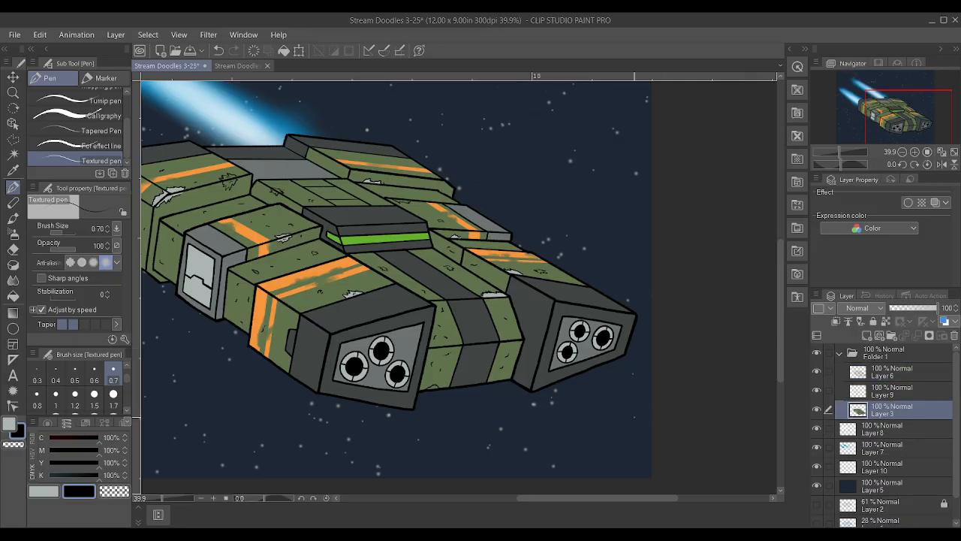
pyautogui.scroll(5, 448, 367)
pyautogui.keyDown('alt'); pyautogui.click(434, 144); pyautogui.keyUp('alt')
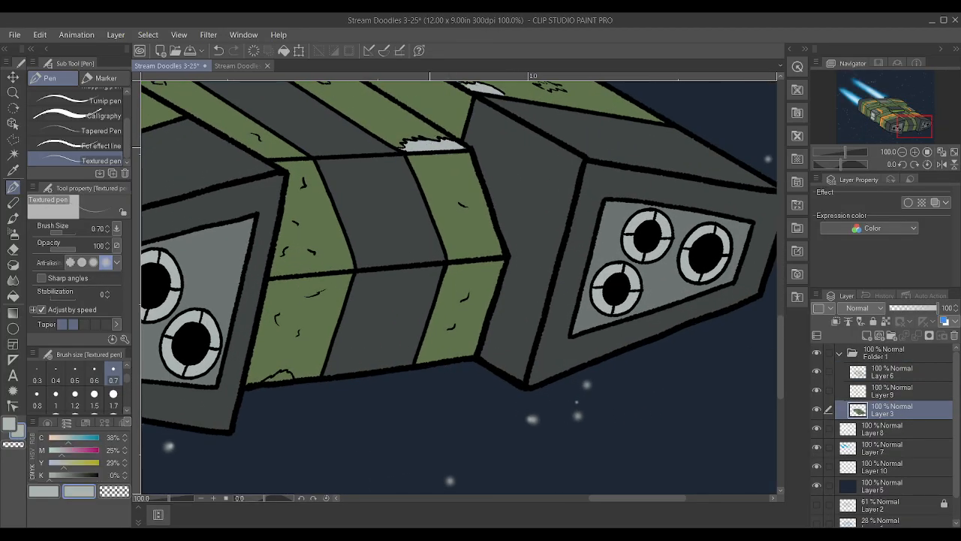
pyautogui.scroll(-5, 436, 143)
pyautogui.scroll(8, 497, 140)
pyautogui.scroll(1, 509, 154)
pyautogui.moveTo(510, 154); pyautogui.dragTo(508, 140)
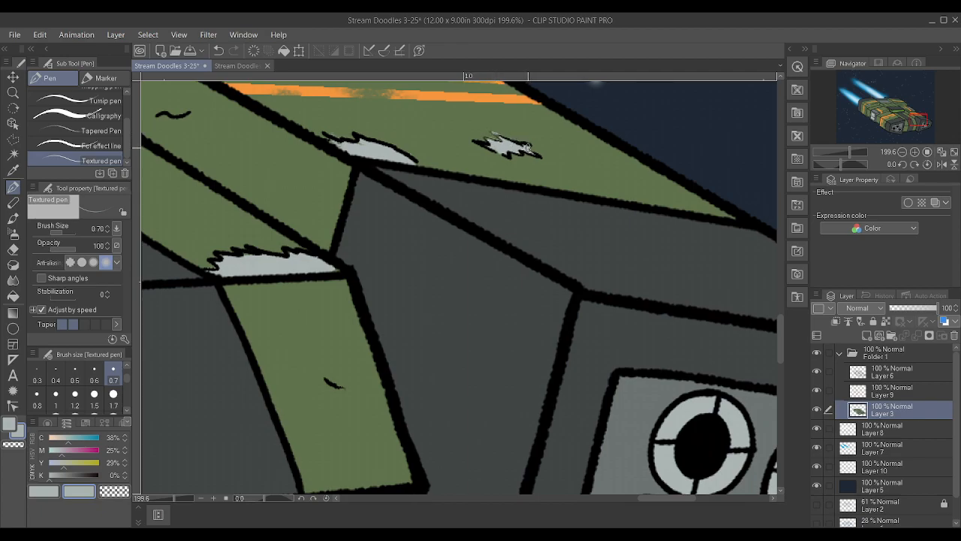
# Fill the dents on the green strips on both sides of the dark central stripe ahead of the canopy with light grey
pyautogui.scroll(-6, 507, 142)
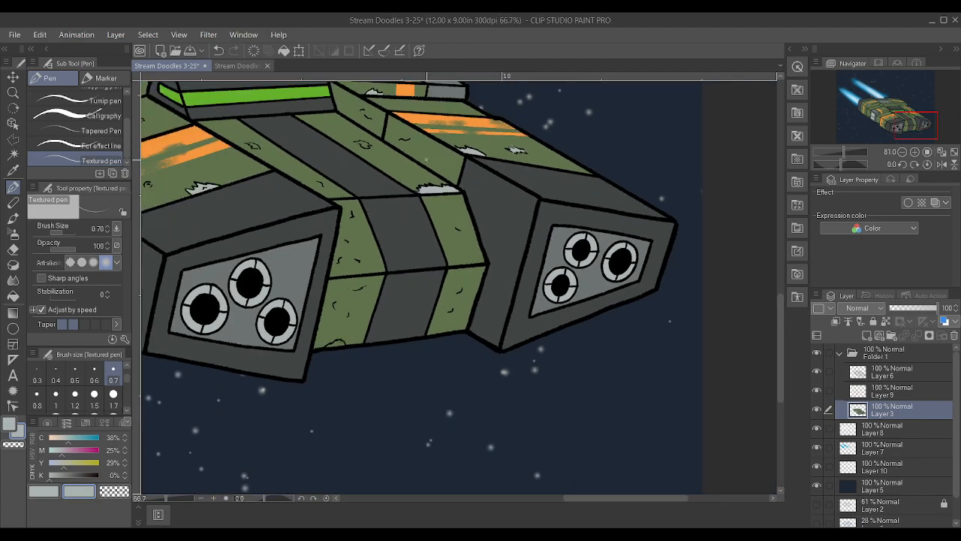
pyautogui.scroll(6, 368, 138)
pyautogui.moveTo(303, 127)
pyautogui.mouseDown()
pyautogui.moveTo(294, 126)
pyautogui.moveTo(334, 132)
pyautogui.mouseUp()
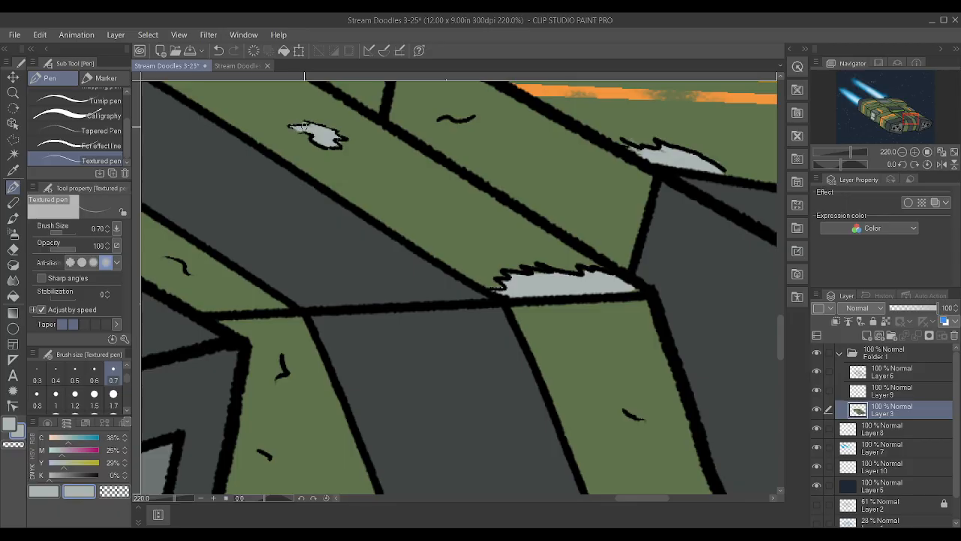
pyautogui.scroll(-8, 481, 331)
pyautogui.scroll(11, 320, 244)
pyautogui.moveTo(319, 247)
pyautogui.mouseDown()
pyautogui.moveTo(332, 252)
pyautogui.moveTo(272, 230)
pyautogui.moveTo(308, 235)
pyautogui.mouseUp()
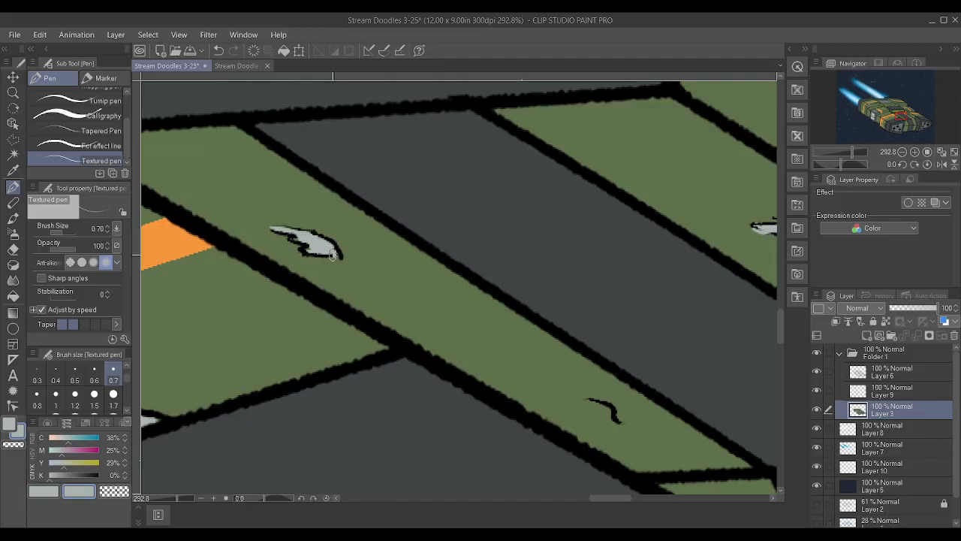
# Fill the two outlined dents on the near front pod's green top, behind the orange stripes, with light grey
pyautogui.scroll(-10, 330, 254)
pyautogui.scroll(3, 435, 300)
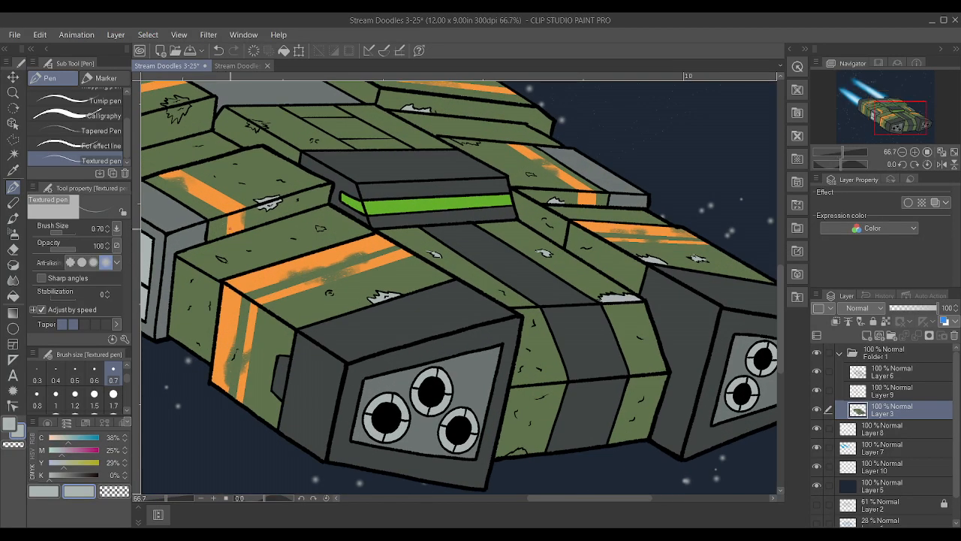
pyautogui.scroll(7, 328, 210)
pyautogui.moveTo(328, 204)
pyautogui.mouseDown()
pyautogui.moveTo(323, 187)
pyautogui.moveTo(370, 195)
pyautogui.moveTo(335, 206)
pyautogui.moveTo(344, 197)
pyautogui.mouseUp()
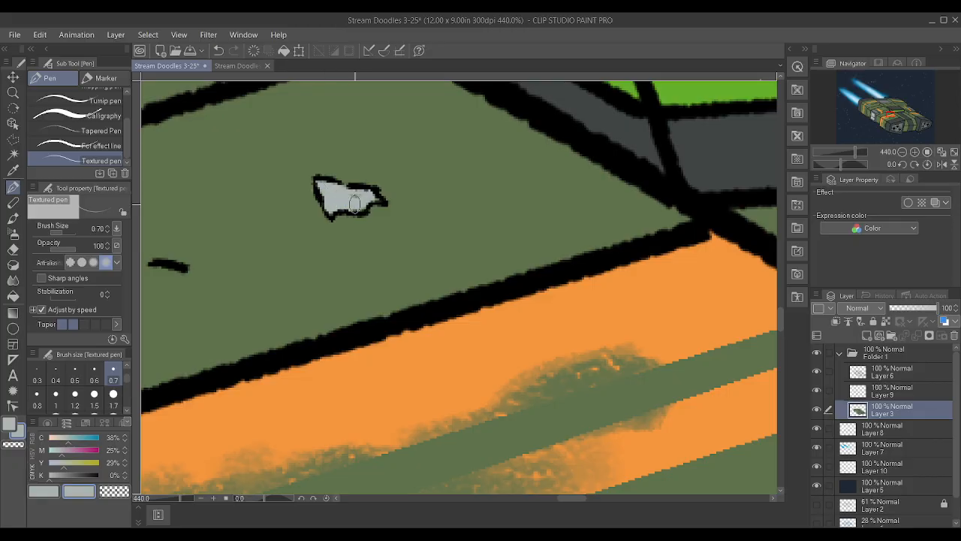
pyautogui.scroll(-2, 349, 169)
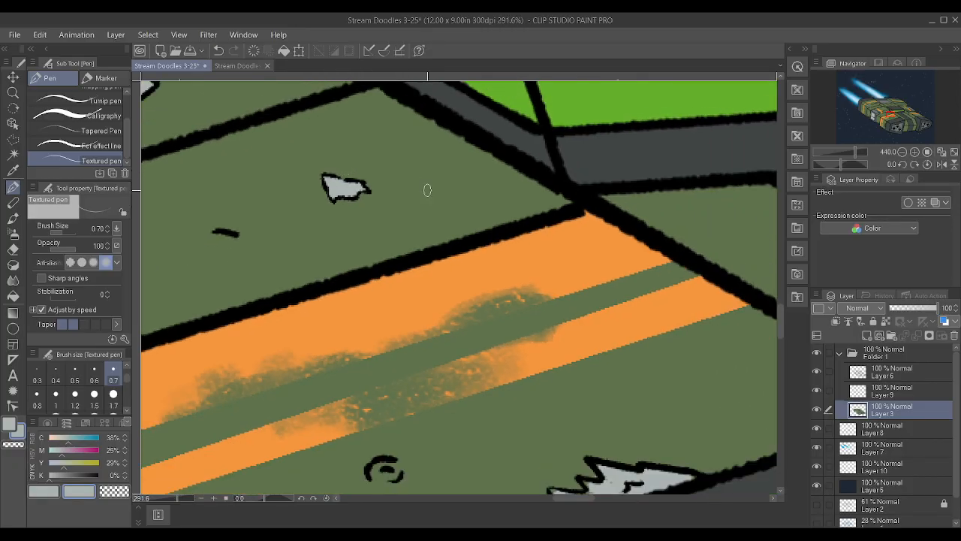
pyautogui.scroll(-4, 427, 190)
pyautogui.scroll(3, 334, 285)
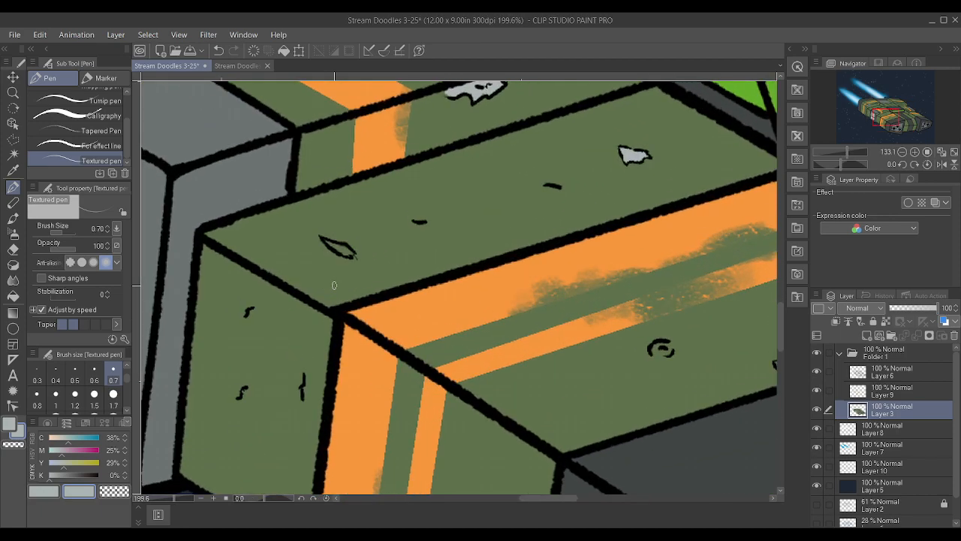
pyautogui.scroll(3, 325, 245)
pyautogui.moveTo(330, 240)
pyautogui.mouseDown()
pyautogui.moveTo(356, 257)
pyautogui.moveTo(329, 239)
pyautogui.moveTo(376, 266)
pyautogui.mouseUp()
pyautogui.scroll(-5, 345, 194)
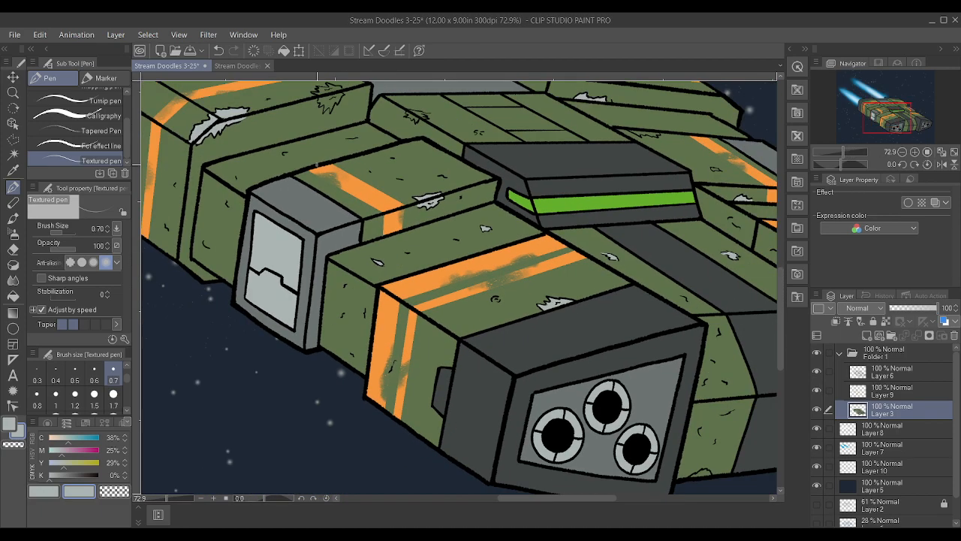
# Fill both faces of the jagged scrape on the near rear pod's inner top edge with light grey, sampling hull green for clean-up
pyautogui.scroll(-4, 271, 166)
pyautogui.scroll(14, 259, 161)
pyautogui.moveTo(226, 208)
pyautogui.mouseDown()
pyautogui.moveTo(275, 198)
pyautogui.moveTo(216, 204)
pyautogui.moveTo(209, 235)
pyautogui.moveTo(238, 207)
pyautogui.moveTo(271, 229)
pyautogui.moveTo(278, 199)
pyautogui.moveTo(246, 252)
pyautogui.moveTo(242, 239)
pyautogui.moveTo(228, 252)
pyautogui.moveTo(222, 225)
pyautogui.moveTo(251, 210)
pyautogui.mouseUp()
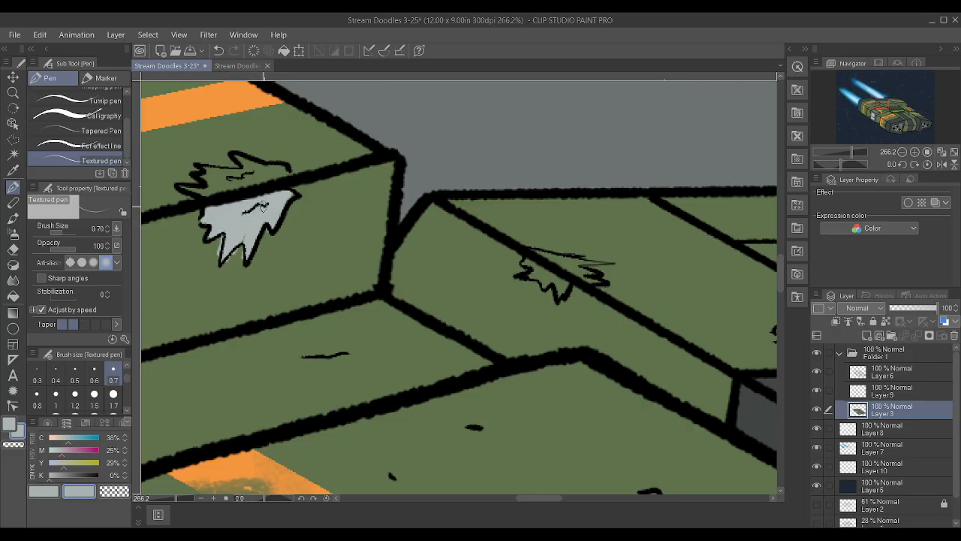
pyautogui.keyDown('alt'); pyautogui.click(267, 255); pyautogui.keyUp('alt')
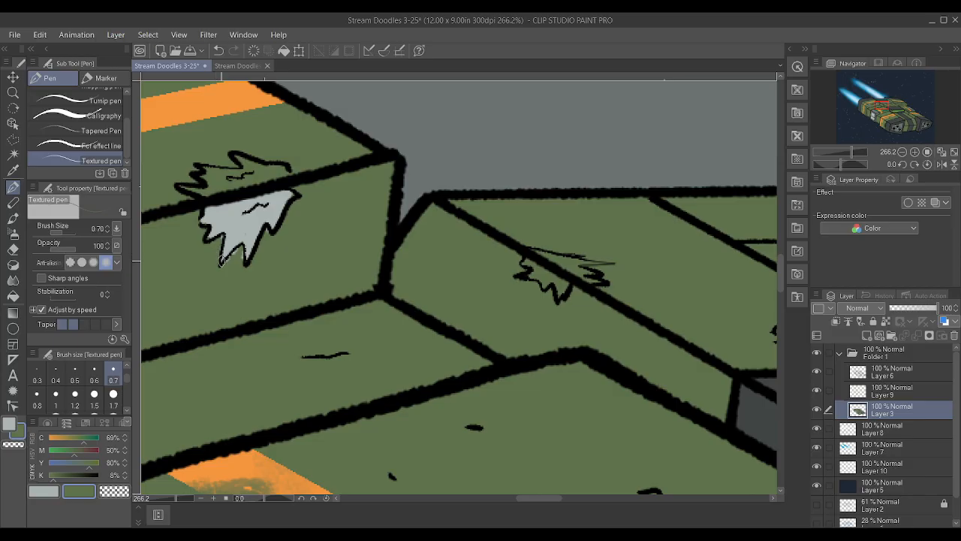
pyautogui.scroll(-7, 282, 244)
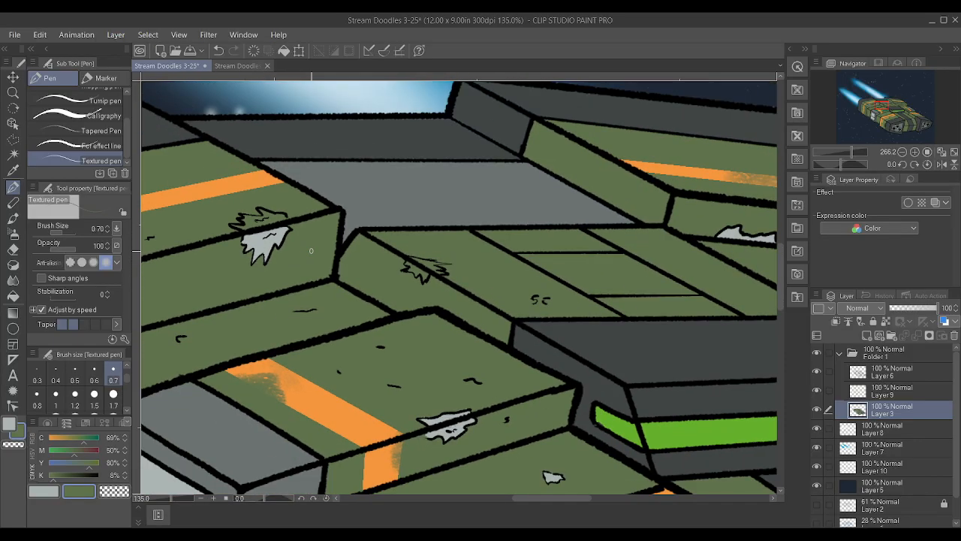
pyautogui.scroll(1, 260, 239)
pyautogui.keyDown('alt'); pyautogui.click(260, 238); pyautogui.keyUp('alt')
pyautogui.scroll(4, 256, 229)
pyautogui.moveTo(263, 211)
pyautogui.mouseDown()
pyautogui.moveTo(290, 212)
pyautogui.moveTo(260, 211)
pyautogui.moveTo(265, 193)
pyautogui.moveTo(298, 202)
pyautogui.moveTo(259, 207)
pyautogui.mouseUp()
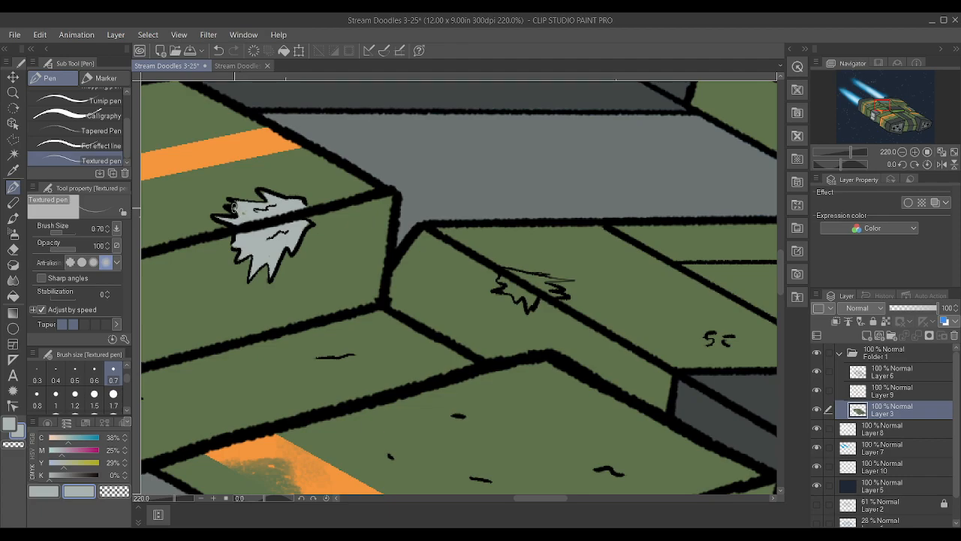
# Fill the jagged scrape across the near edge of the green deck behind the canopy with light grey
pyautogui.scroll(-5, 253, 207)
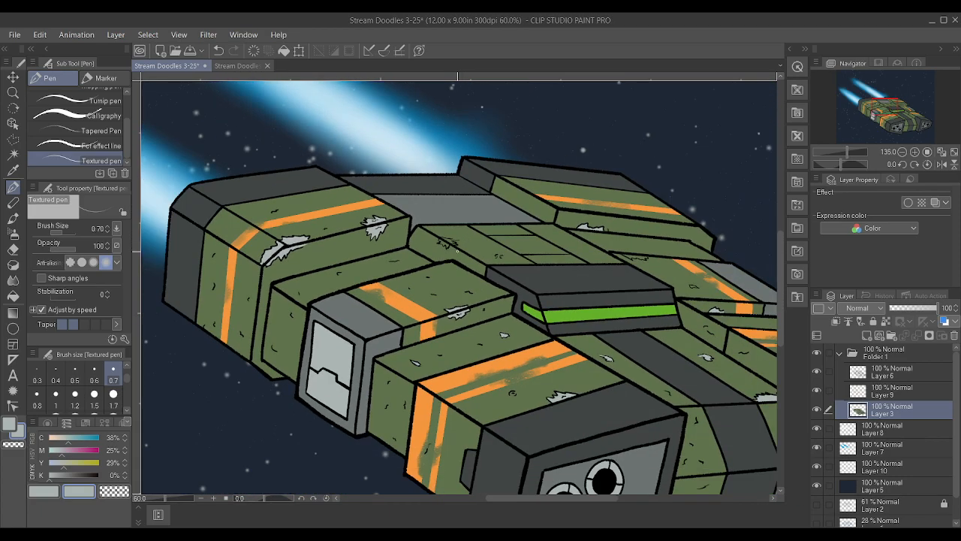
pyautogui.scroll(6, 401, 218)
pyautogui.scroll(3, 402, 218)
pyautogui.moveTo(371, 232)
pyautogui.mouseDown()
pyautogui.moveTo(312, 210)
pyautogui.moveTo(402, 219)
pyautogui.moveTo(351, 211)
pyautogui.moveTo(386, 214)
pyautogui.moveTo(368, 218)
pyautogui.moveTo(397, 242)
pyautogui.moveTo(343, 238)
pyautogui.moveTo(344, 256)
pyautogui.moveTo(338, 231)
pyautogui.moveTo(325, 231)
pyautogui.moveTo(320, 244)
pyautogui.moveTo(287, 217)
pyautogui.mouseUp()
pyautogui.scroll(-8, 384, 222)
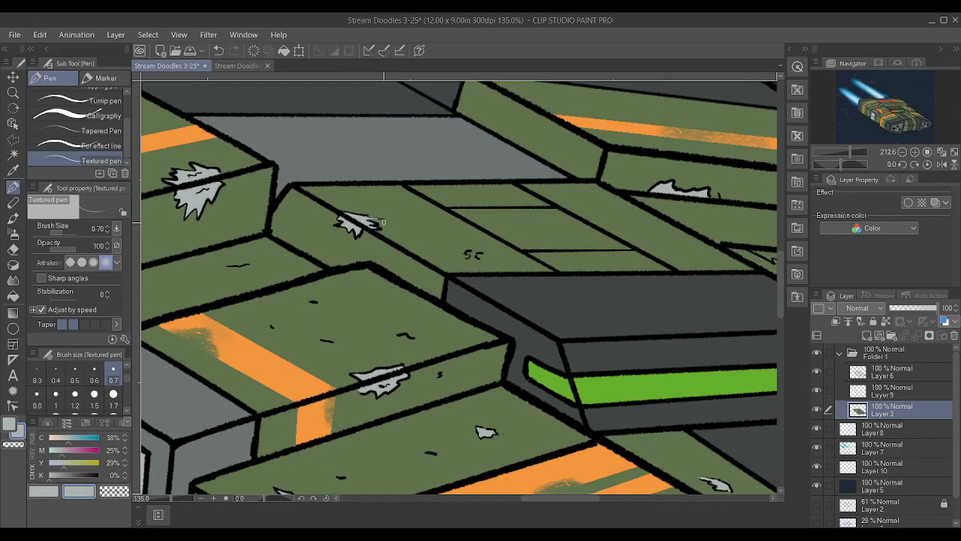
# Fill the small dent beside the orange stripe on the far middle block's green top with light grey
pyautogui.scroll(5, 384, 222)
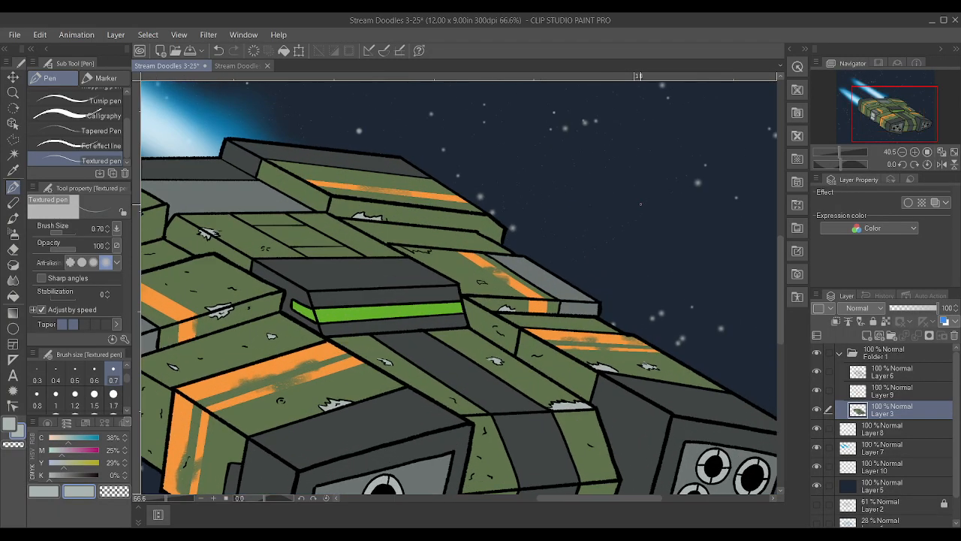
pyautogui.scroll(3, 404, 349)
pyautogui.moveTo(374, 353); pyautogui.dragTo(412, 360)
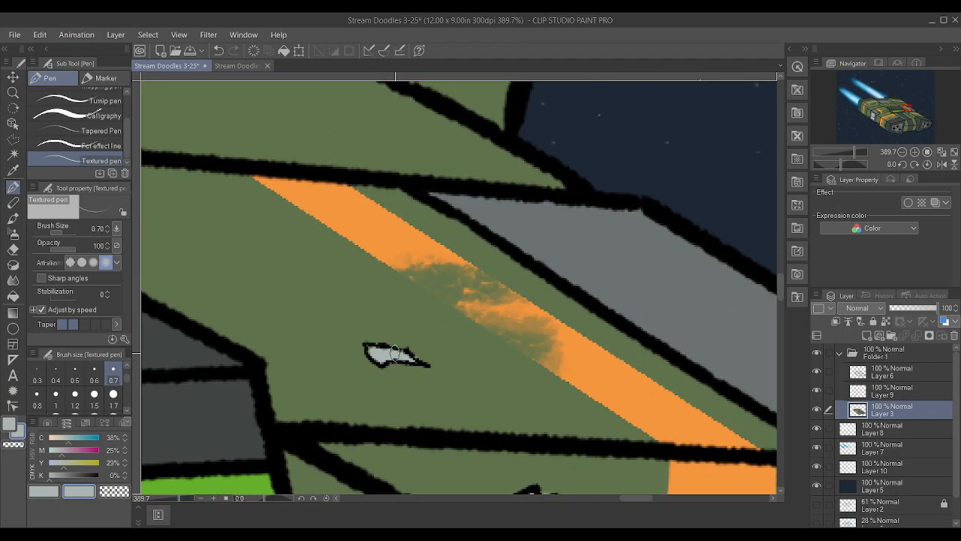
pyautogui.scroll(-4, 405, 357)
# Fill the scrape on the bottom edge of the front hull face between the two pods with light grey
pyautogui.scroll(-4, 196, 233)
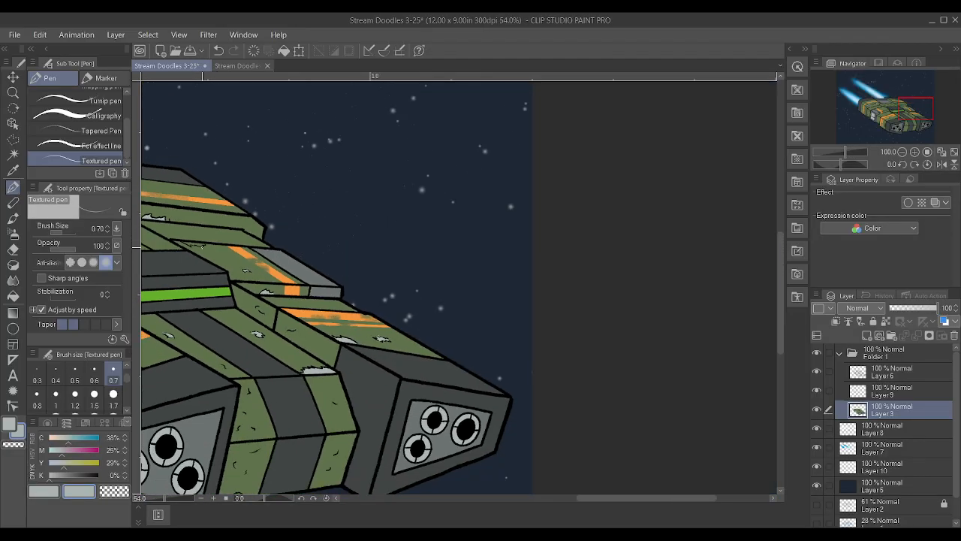
pyautogui.scroll(2, 206, 266)
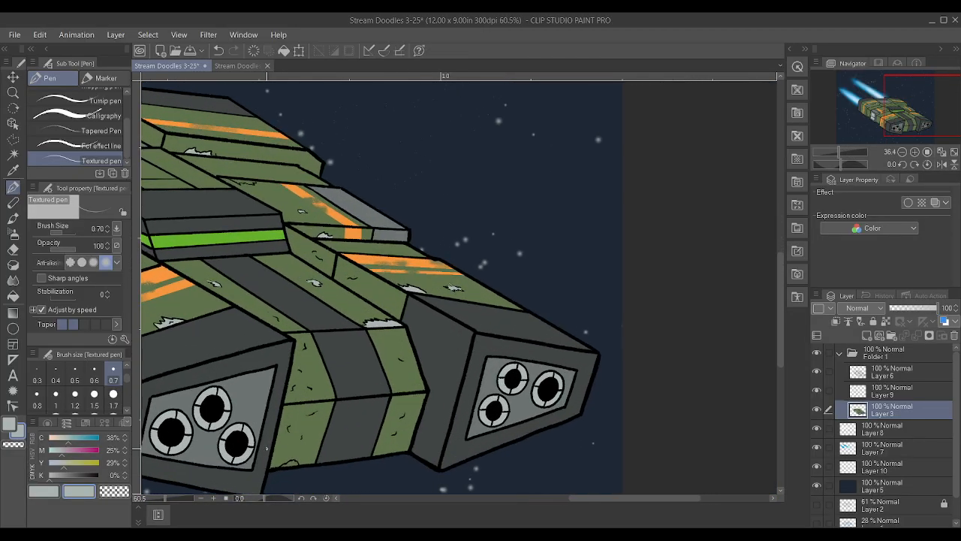
pyautogui.scroll(6, 348, 439)
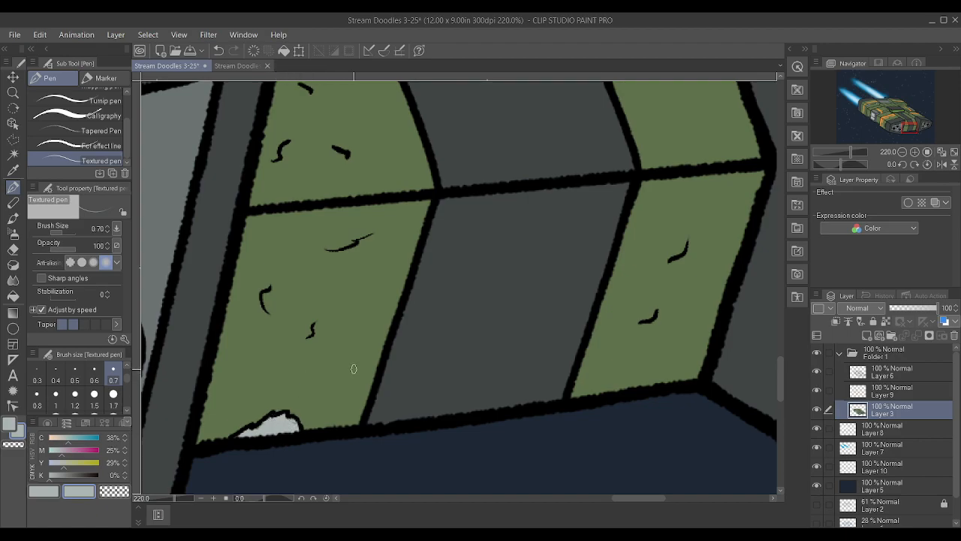
pyautogui.scroll(-5, 349, 369)
# Fill the jagged scrape along the rear edge of the far middle block's green top with light grey
pyautogui.scroll(1, 308, 157)
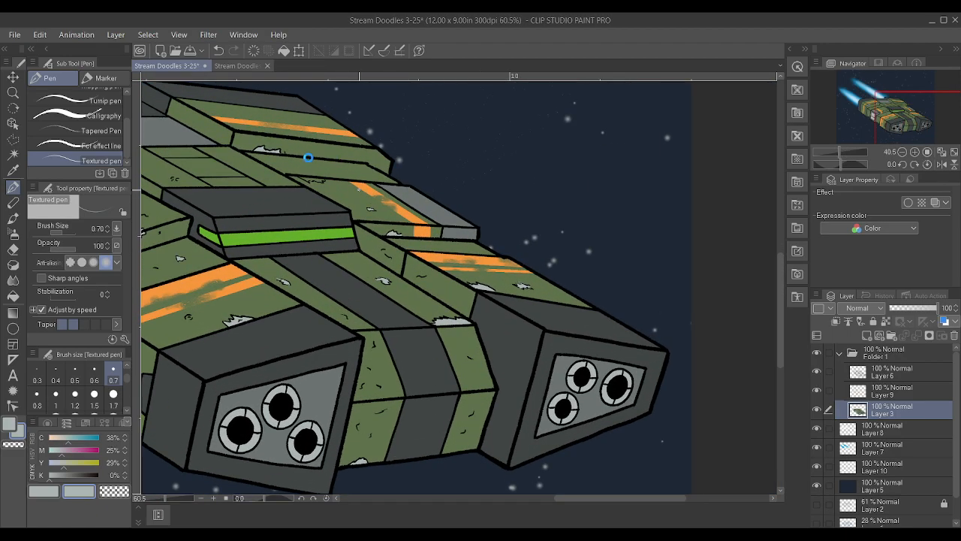
pyautogui.scroll(5, 308, 157)
pyautogui.moveTo(304, 200); pyautogui.dragTo(319, 195)
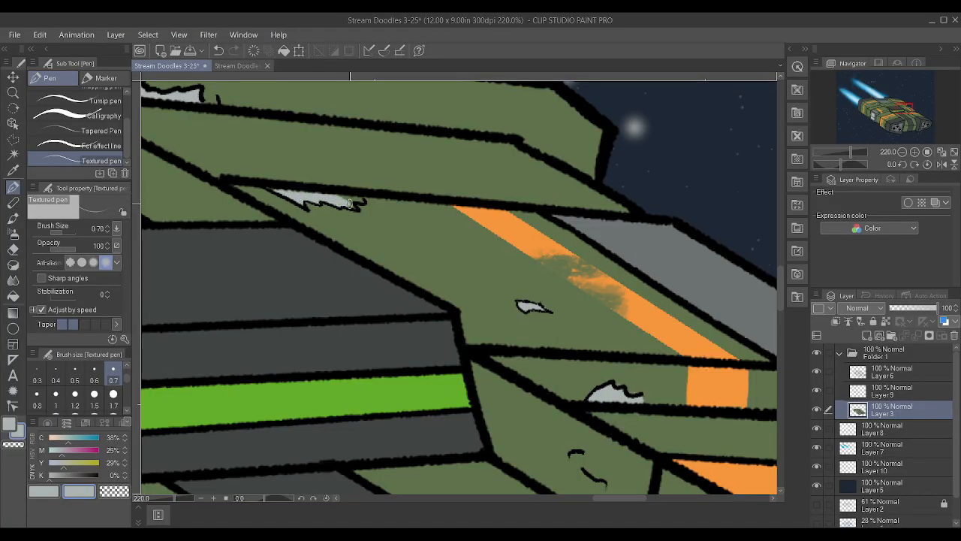
pyautogui.scroll(-3, 346, 202)
pyautogui.scroll(1, 457, 274)
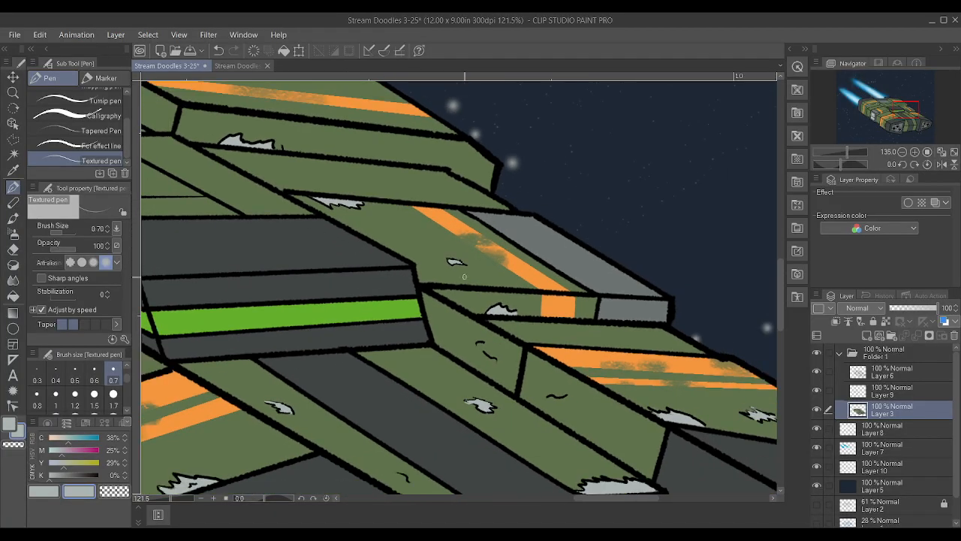
# Check Layer 9 by hiding and reshowing it, and merge it with Layer 3
pyautogui.scroll(-6, 456, 274)
pyautogui.scroll(1, 451, 316)
pyautogui.scroll(-2, 453, 297)
pyautogui.scroll(1, 591, 227)
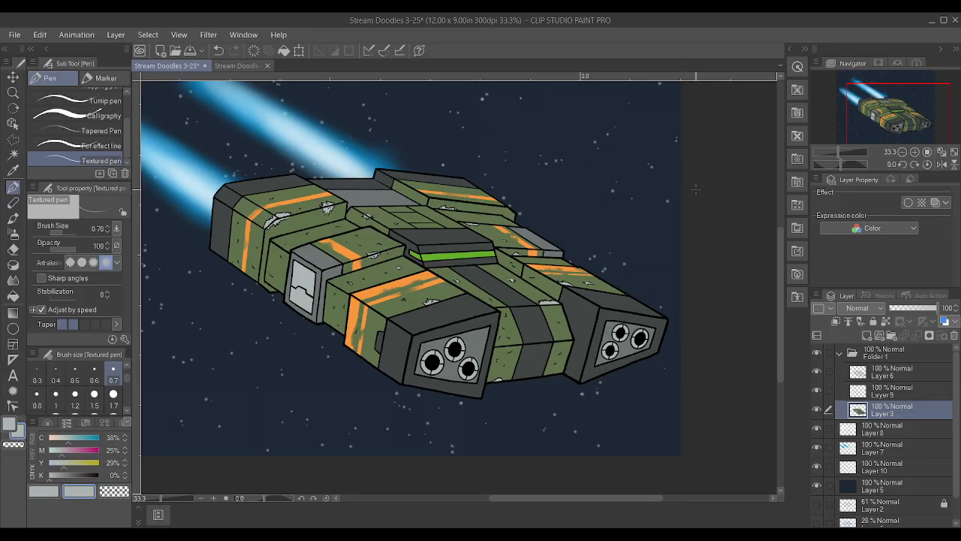
pyautogui.click(894, 390)
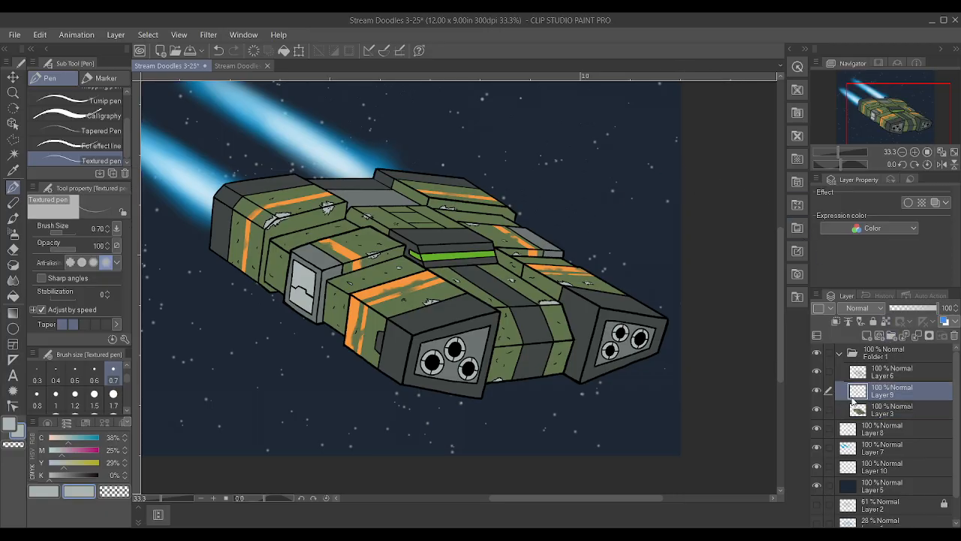
pyautogui.click(816, 390)
pyautogui.click(817, 391)
pyautogui.keyDown('ctrl'); pyautogui.click(871, 412); pyautogui.keyUp('ctrl')
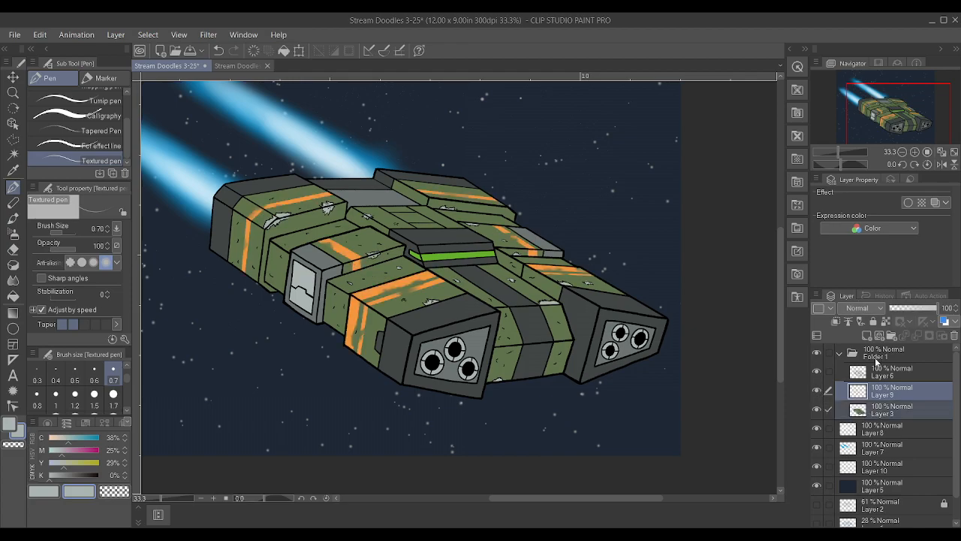
pyautogui.hotkey('shift', 'alt', 'e')
# Choose the Ellipse figure tool and add a new vector layer above Layer 6
pyautogui.click(891, 374)
pyautogui.scroll(2, 316, 132)
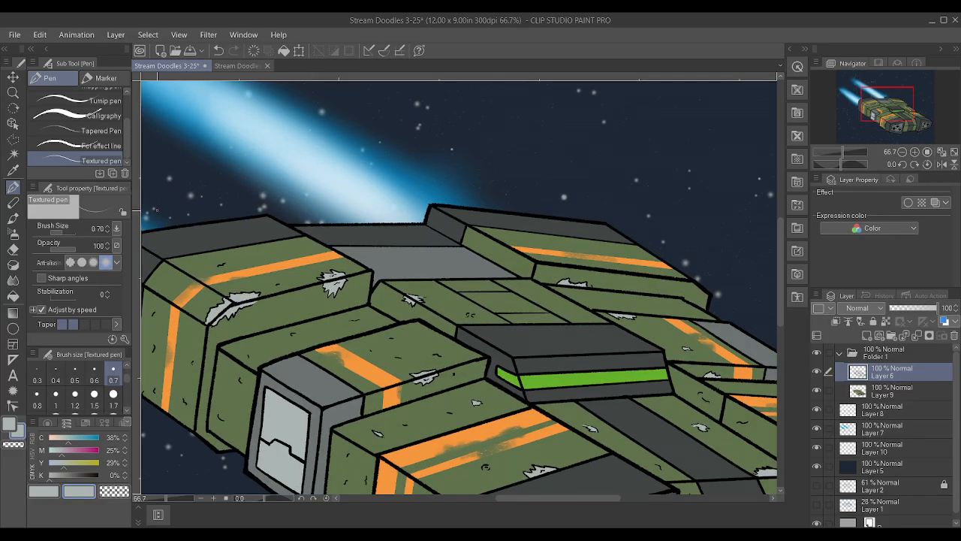
pyautogui.click(13, 140)
pyautogui.scroll(3, 461, 265)
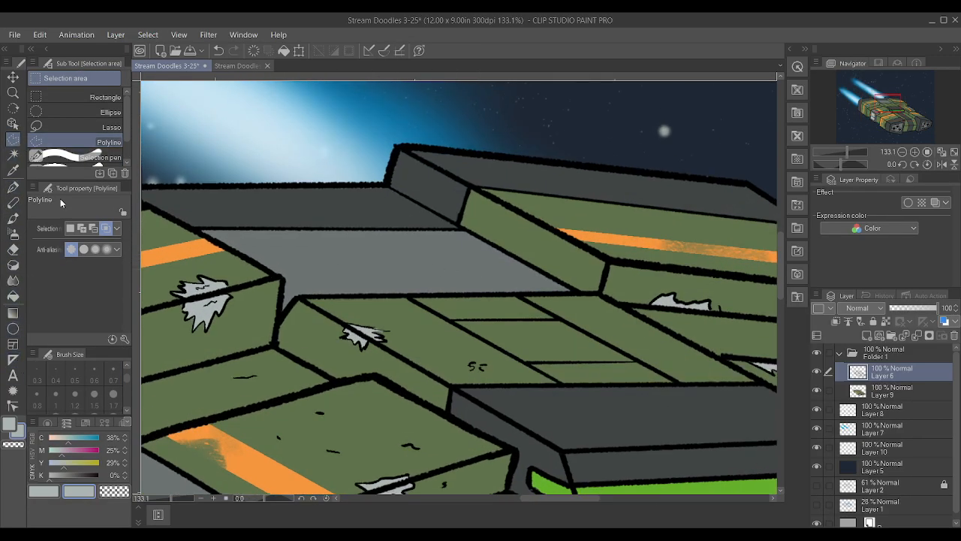
pyautogui.click(13, 329)
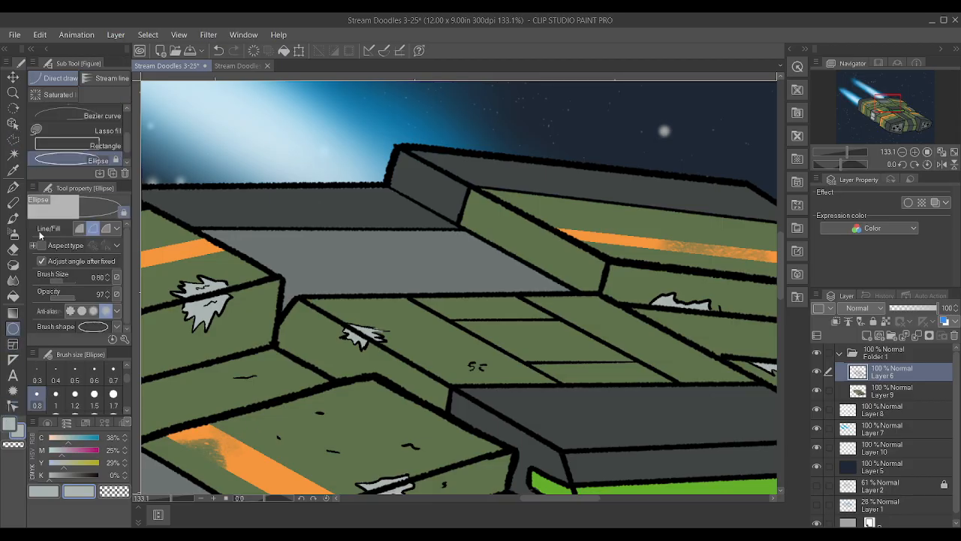
pyautogui.scroll(4, 77, 144)
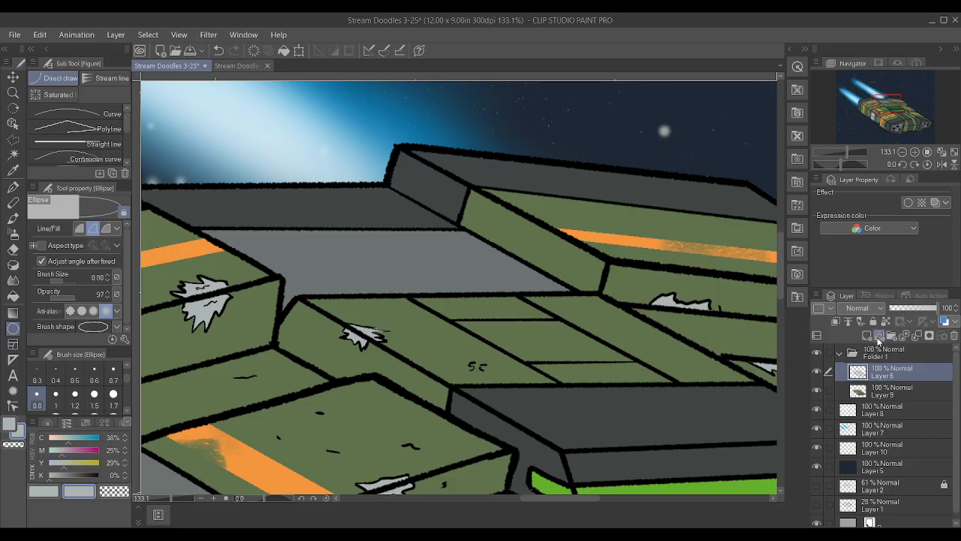
pyautogui.click(880, 336)
pyautogui.scroll(2, 283, 253)
pyautogui.moveTo(233, 217); pyautogui.dragTo(355, 277)
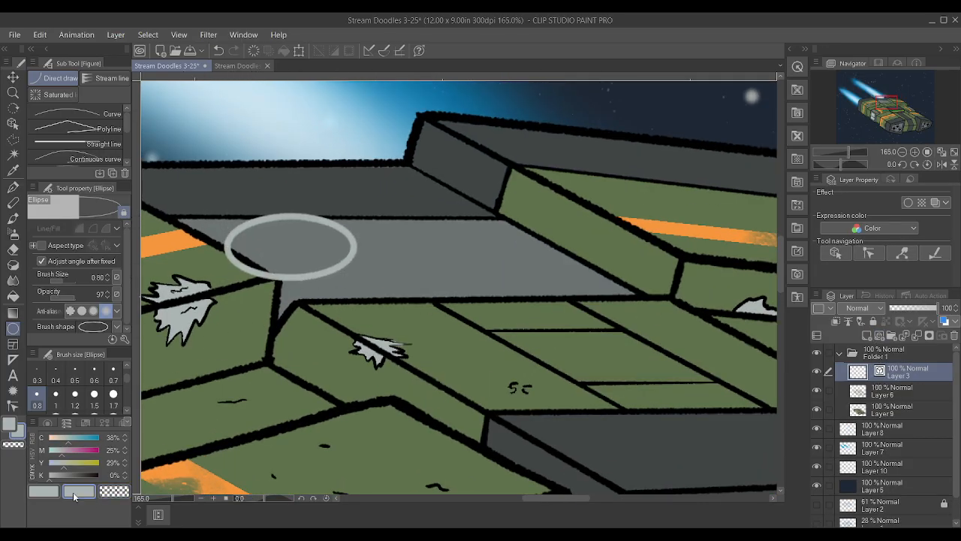
pyautogui.hotkey('ctrl', 'z')
# Sample the black of the hull outlines as the drawing colour for the Ellipse tool
pyautogui.press('i')
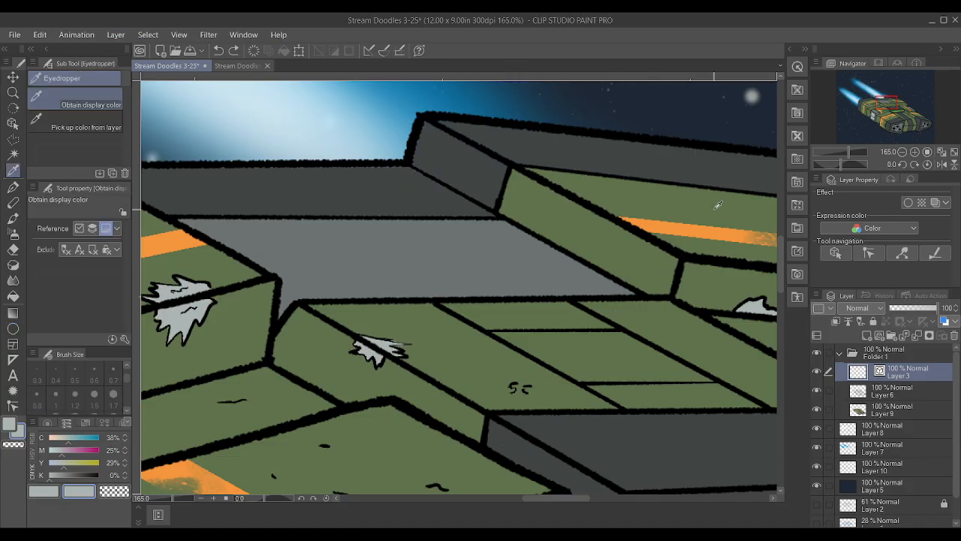
pyautogui.keyDown('alt'); pyautogui.click(703, 256); pyautogui.keyUp('alt')
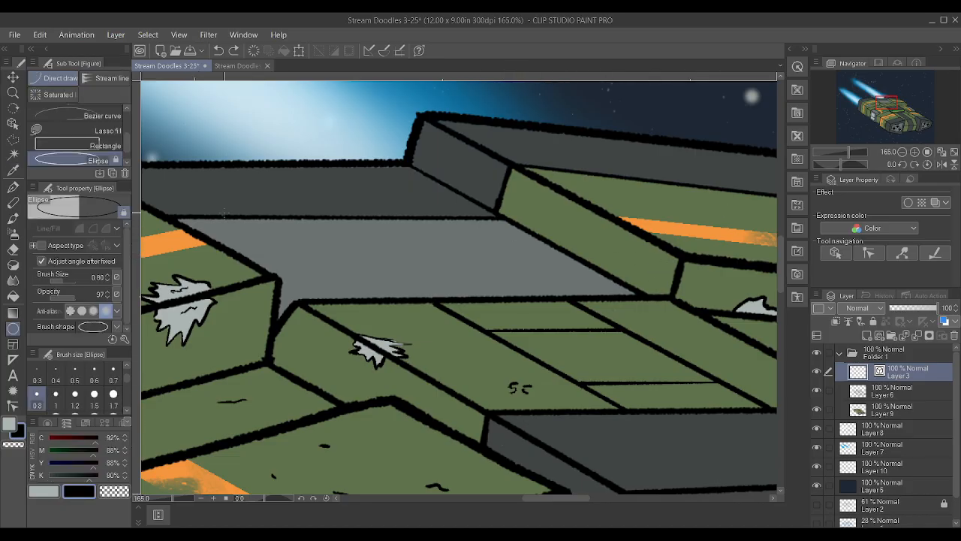
# Try an ellipse on the grey rear deck panel and undo it
pyautogui.moveTo(223, 217); pyautogui.dragTo(294, 256)
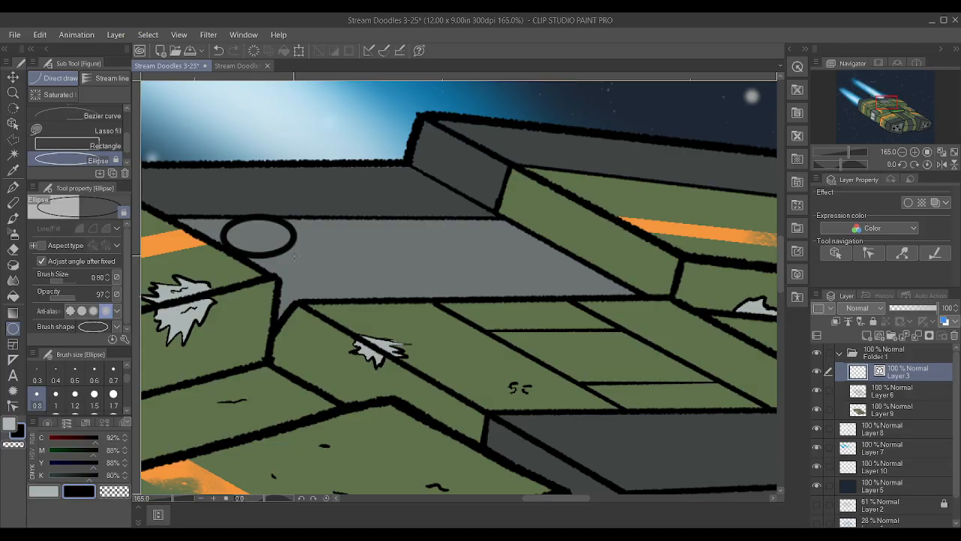
pyautogui.hotkey('ctrl', 'z')
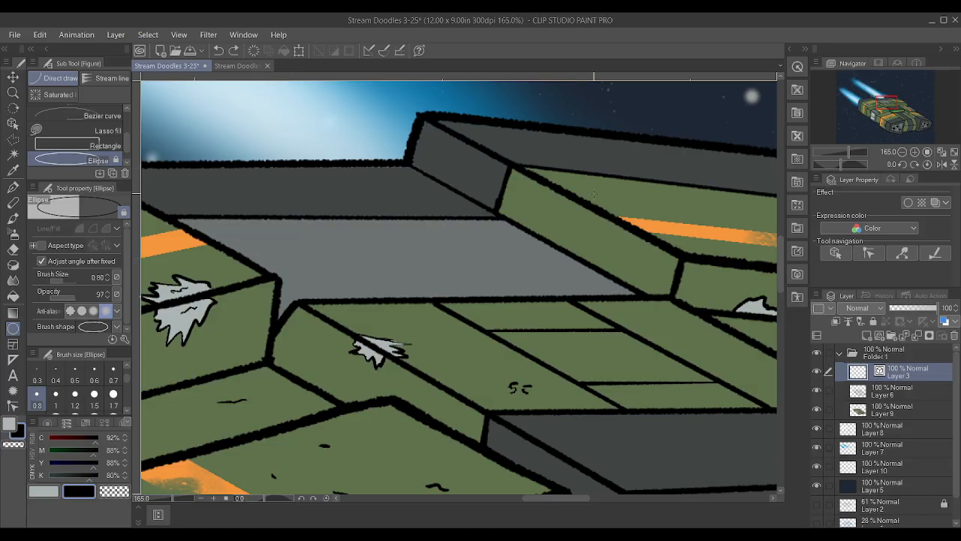
# Draw two black diagonal strokes across the grey rear deck panel with the Textured pen at size 0.70
pyautogui.press('p')
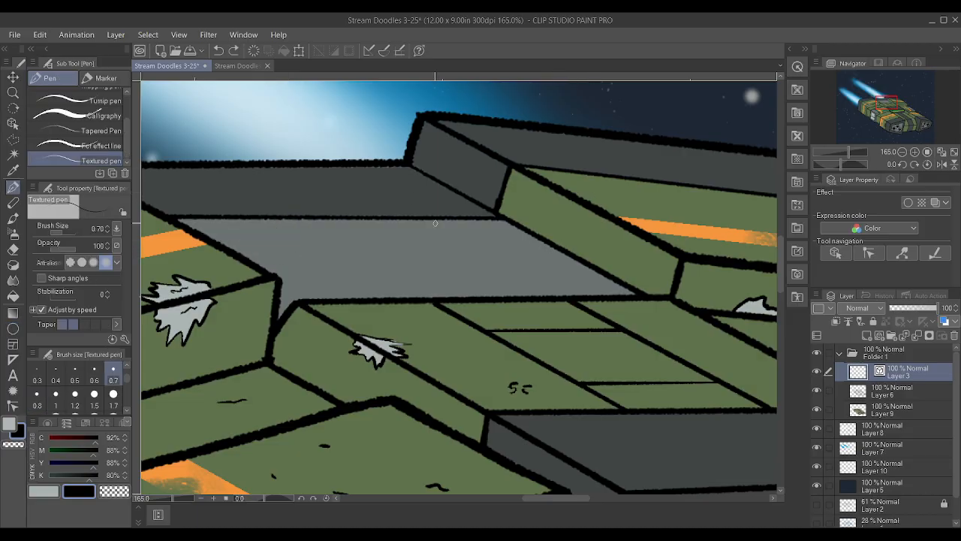
pyautogui.moveTo(432, 220); pyautogui.dragTo(524, 265)
pyautogui.moveTo(265, 230); pyautogui.dragTo(335, 263)
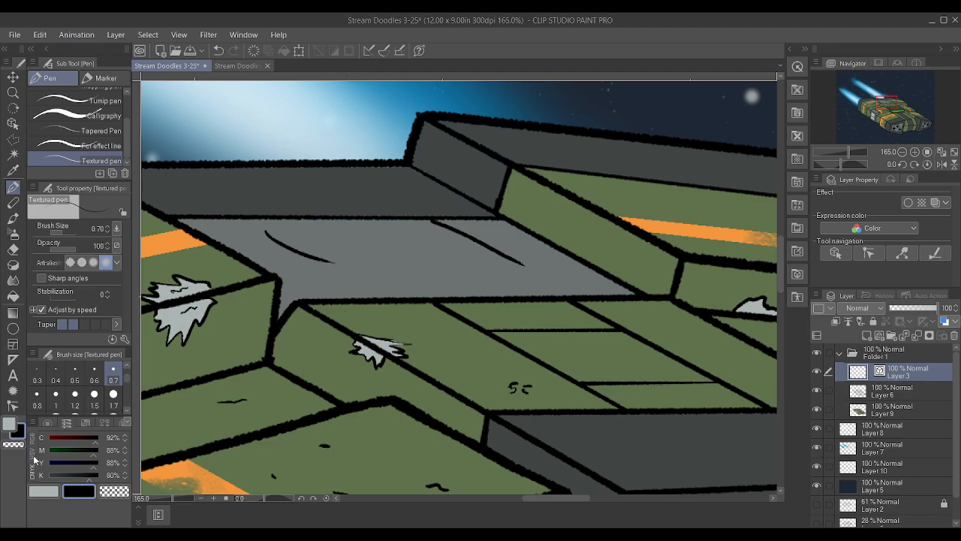
# Straighten both diagonal strokes on the grey deck by removing their intermediate vector control points
pyautogui.click(12, 405)
pyautogui.moveTo(271, 238); pyautogui.dragTo(288, 247)
pyautogui.keyDown('alt'); pyautogui.click(298, 253); pyautogui.keyUp('alt')
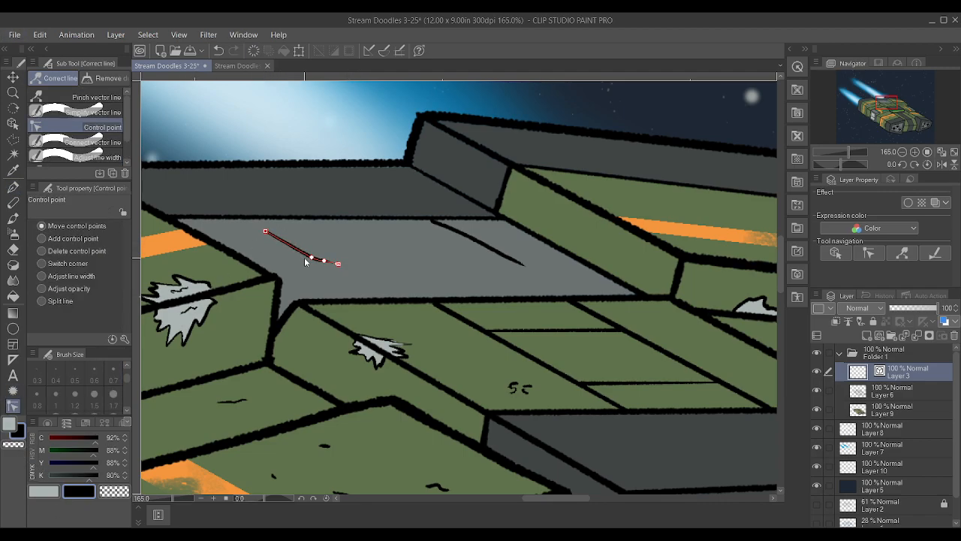
pyautogui.keyDown('alt'); pyautogui.click(325, 261); pyautogui.keyUp('alt')
pyautogui.keyDown('alt'); pyautogui.click(339, 266); pyautogui.keyUp('alt')
pyautogui.keyDown('alt'); pyautogui.click(446, 225); pyautogui.keyUp('alt')
pyautogui.keyDown('alt'); pyautogui.click(435, 222); pyautogui.keyUp('alt')
pyautogui.keyDown('alt'); pyautogui.click(470, 238); pyautogui.keyUp('alt')
pyautogui.keyDown('alt'); pyautogui.click(488, 247); pyautogui.keyUp('alt')
pyautogui.keyDown('alt'); pyautogui.click(499, 254); pyautogui.keyUp('alt')
pyautogui.keyDown('alt'); pyautogui.click(510, 260); pyautogui.keyUp('alt')
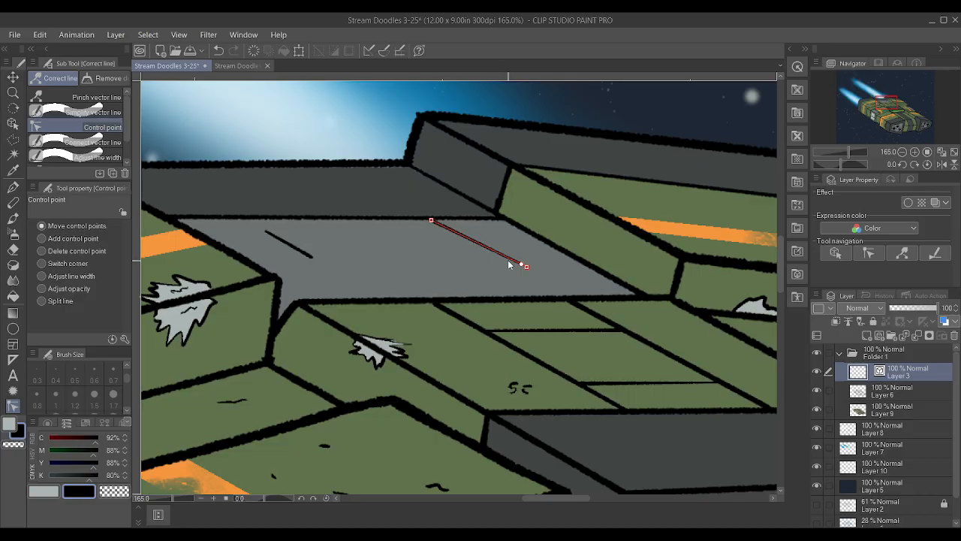
# Move the end points of both diagonals so they span the grey deck from its rear edge to its front edge
pyautogui.moveTo(525, 269); pyautogui.dragTo(567, 301)
pyautogui.moveTo(312, 256); pyautogui.dragTo(347, 302)
pyautogui.moveTo(264, 231); pyautogui.dragTo(206, 218)
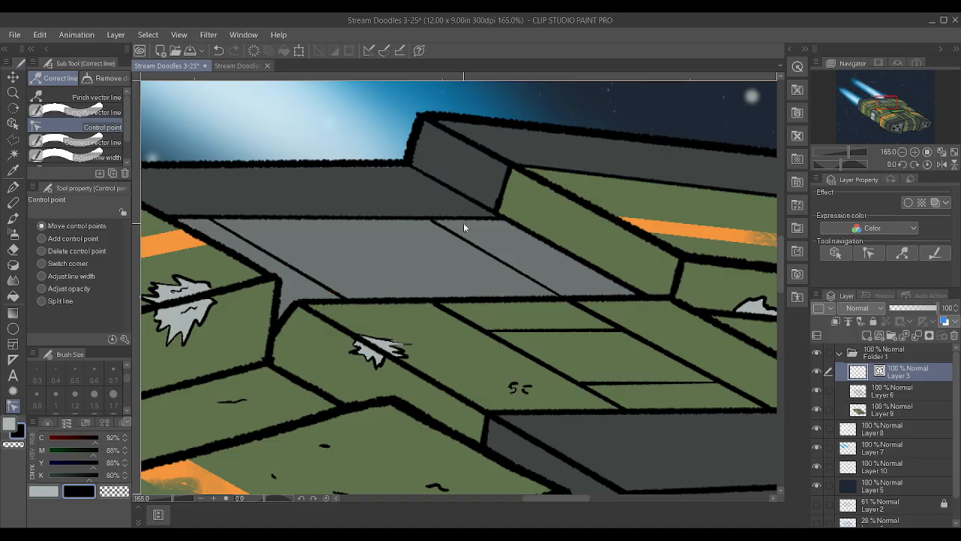
pyautogui.moveTo(428, 220); pyautogui.dragTo(417, 219)
# Draw a cross line between the two deck diagonals with the Textured pen and extend it straight to the far diagonal
pyautogui.press('p')
pyautogui.moveTo(286, 264); pyautogui.dragTo(413, 266)
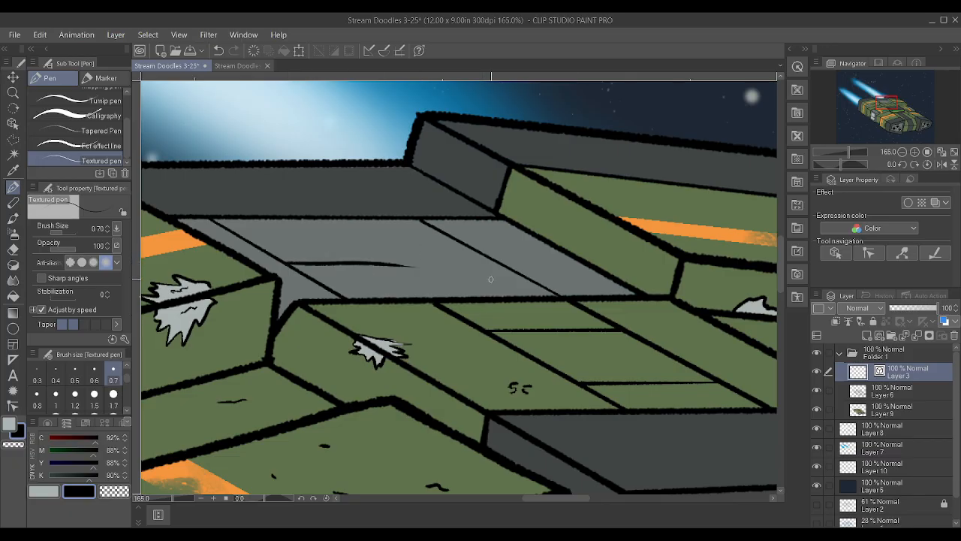
pyautogui.press('y')
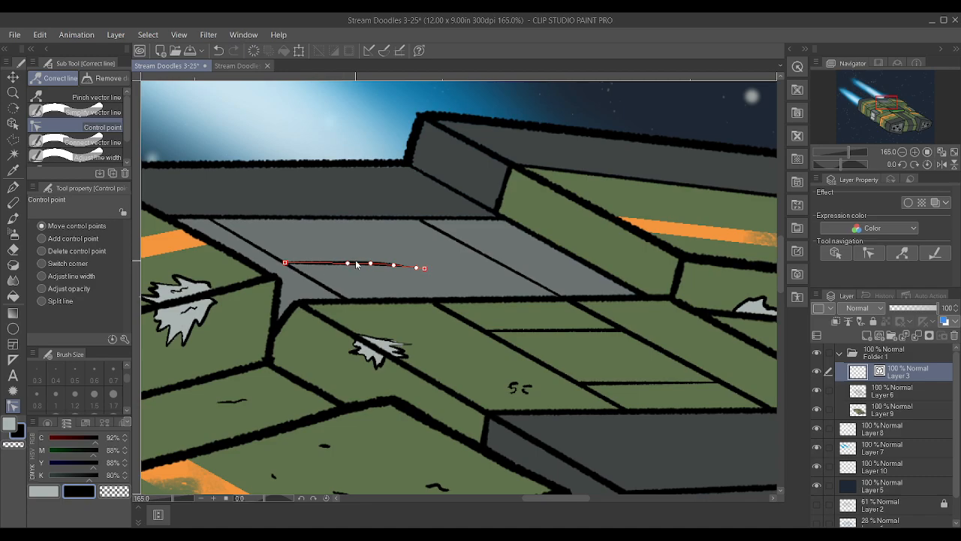
pyautogui.moveTo(414, 266)
pyautogui.mouseDown()
pyautogui.moveTo(350, 263)
pyautogui.moveTo(494, 262)
pyautogui.moveTo(472, 259)
pyautogui.mouseUp()
# Adjust the cross line's width and align its end point with the far diagonal
pyautogui.click(48, 277)
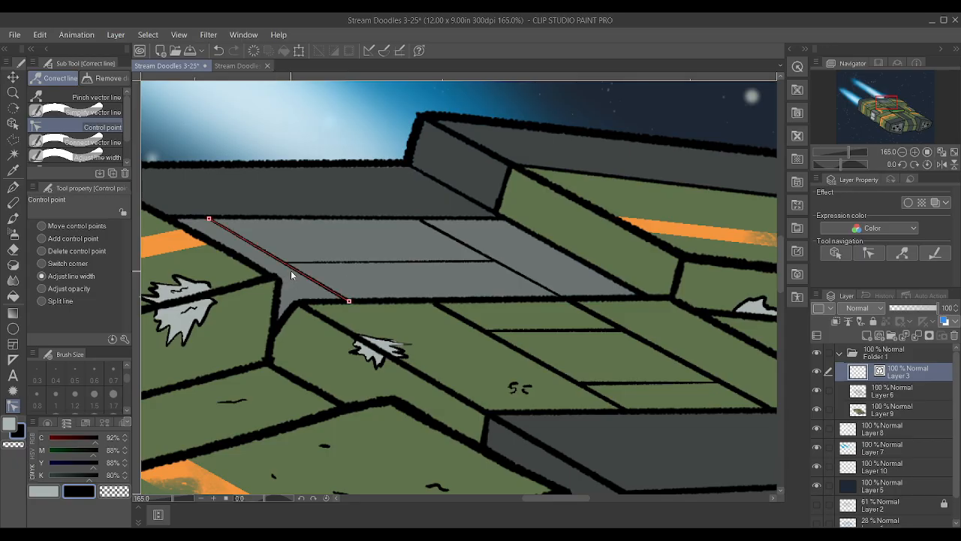
pyautogui.moveTo(286, 263); pyautogui.dragTo(303, 260)
pyautogui.click(42, 226)
pyautogui.scroll(2, 483, 275)
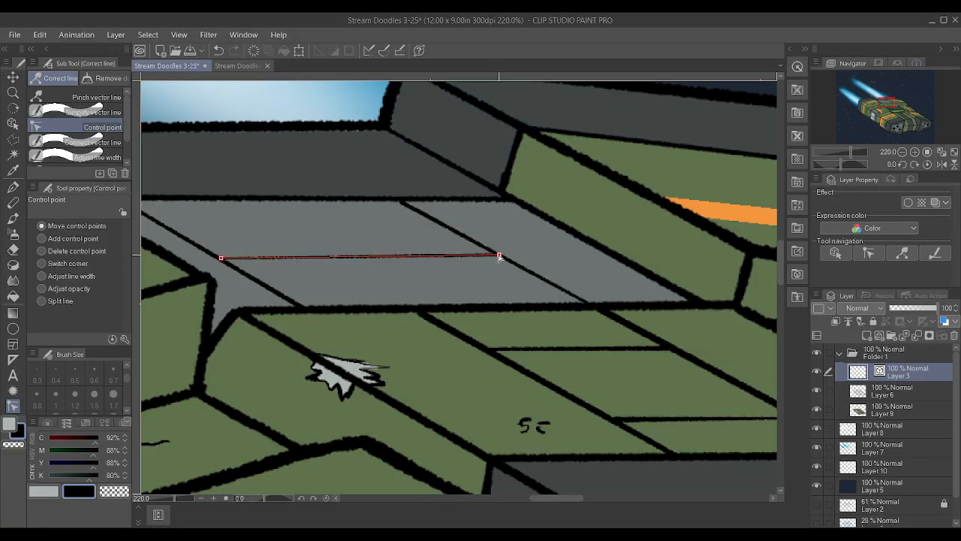
pyautogui.scroll(-3, 513, 297)
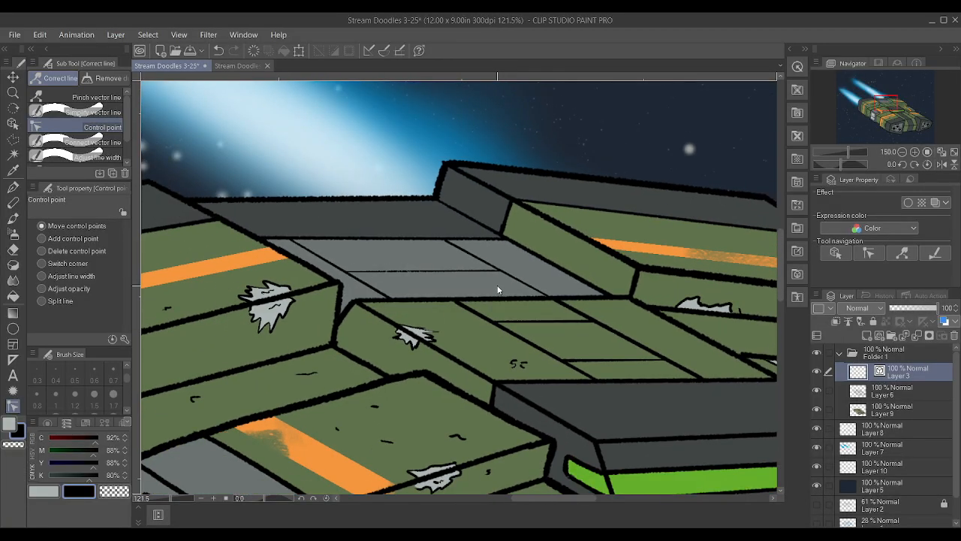
# Draw a second cross line just below the first, straighten it, and extend its end to the far diagonal
pyautogui.scroll(2, 497, 286)
pyautogui.press('p')
pyautogui.scroll(1, 494, 287)
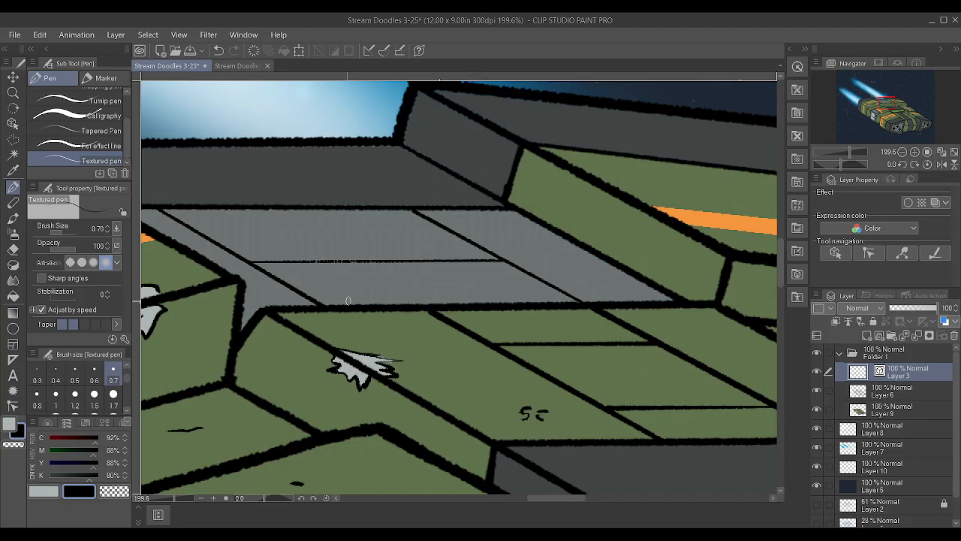
pyautogui.moveTo(275, 278); pyautogui.dragTo(422, 273)
pyautogui.press('y')
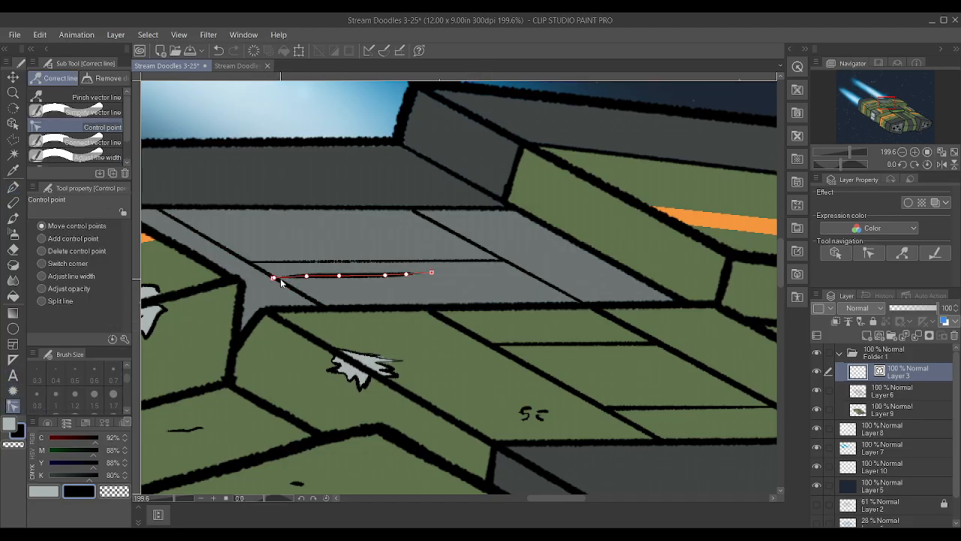
pyautogui.keyDown('alt'); pyautogui.click(338, 276); pyautogui.keyUp('alt')
pyautogui.keyDown('alt'); pyautogui.click(386, 274); pyautogui.keyUp('alt')
pyautogui.keyDown('alt'); pyautogui.click(407, 274); pyautogui.keyUp('alt')
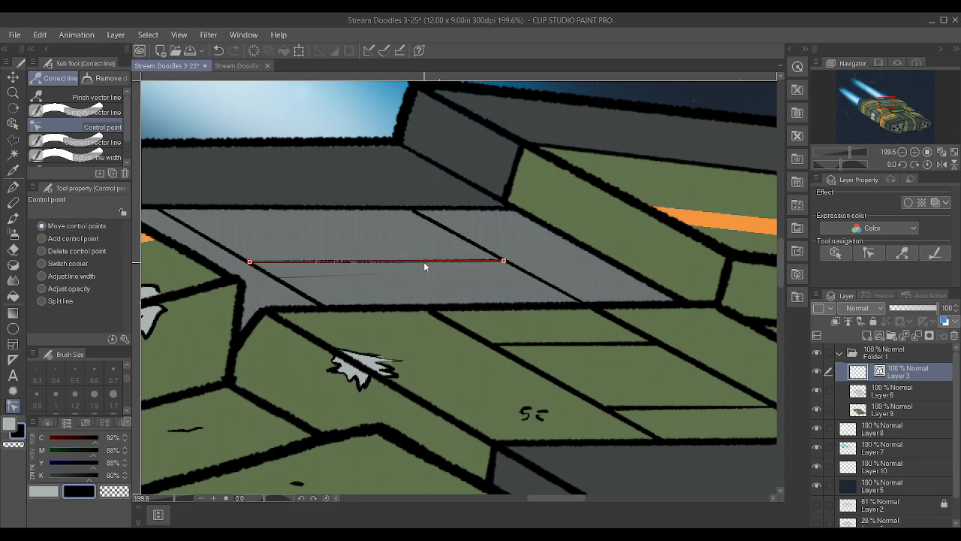
pyautogui.moveTo(519, 270); pyautogui.dragTo(528, 274)
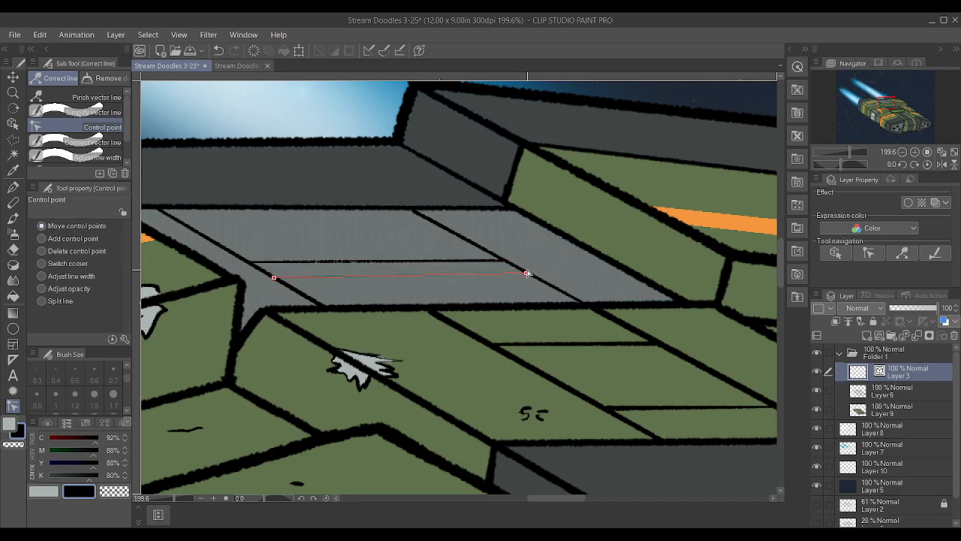
# Thicken the second cross line at both of its end points
pyautogui.click(42, 275)
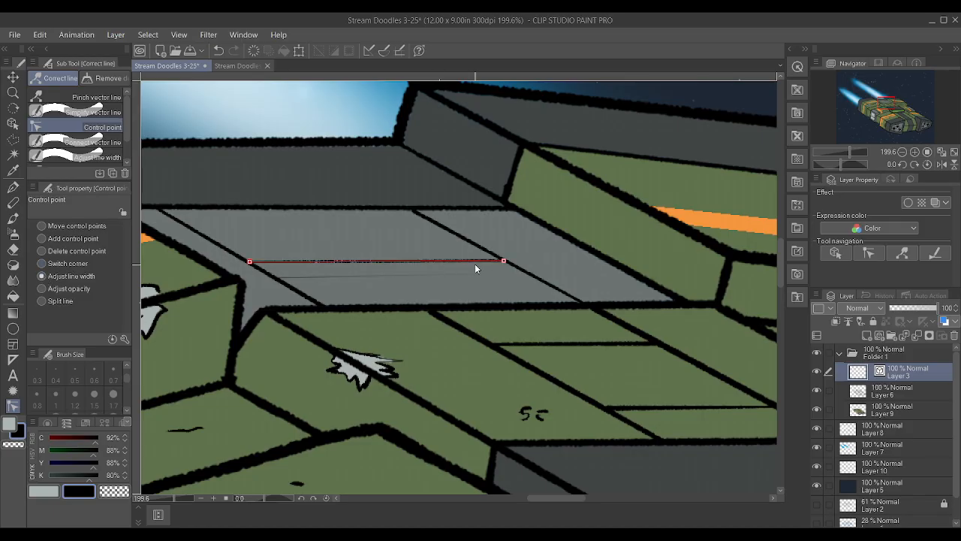
pyautogui.moveTo(527, 273)
pyautogui.mouseDown()
pyautogui.moveTo(563, 276)
pyautogui.moveTo(546, 275)
pyautogui.mouseUp()
pyautogui.moveTo(275, 278); pyautogui.dragTo(305, 278)
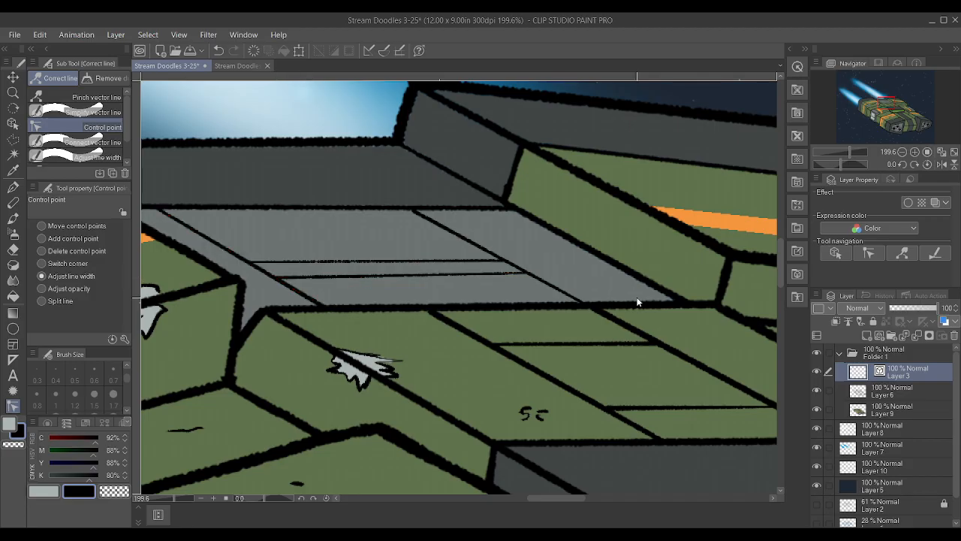
# Check the deck lines against the whole ship and fine-tune the line width of the cross lines
pyautogui.scroll(-3, 479, 173)
pyautogui.scroll(2, 483, 205)
pyautogui.scroll(-4, 466, 232)
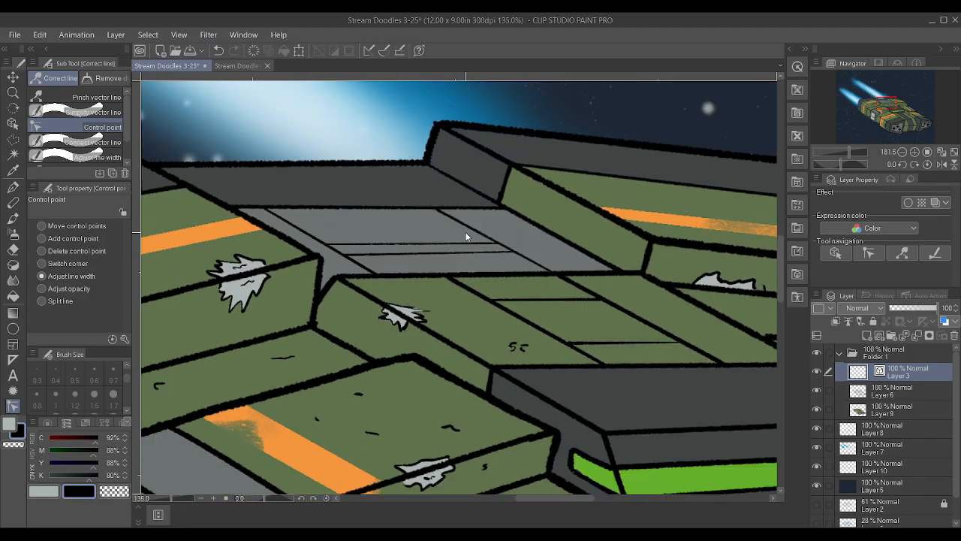
pyautogui.scroll(-2, 429, 223)
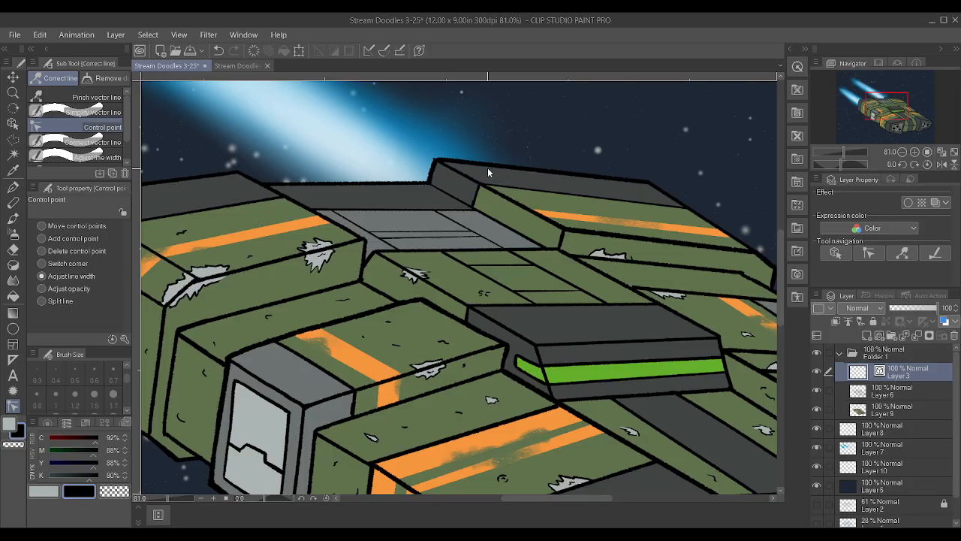
pyautogui.scroll(-4, 521, 161)
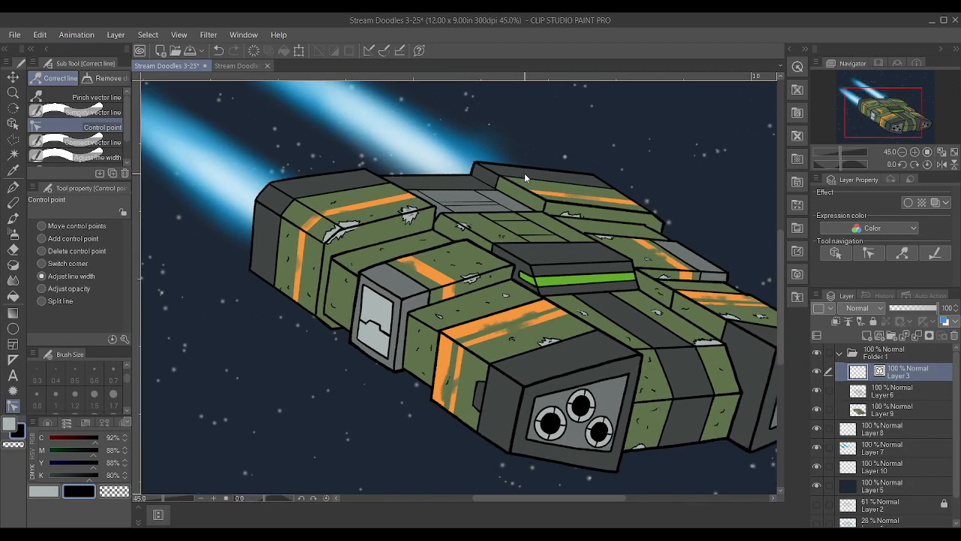
pyautogui.scroll(2, 482, 229)
pyautogui.scroll(4, 481, 217)
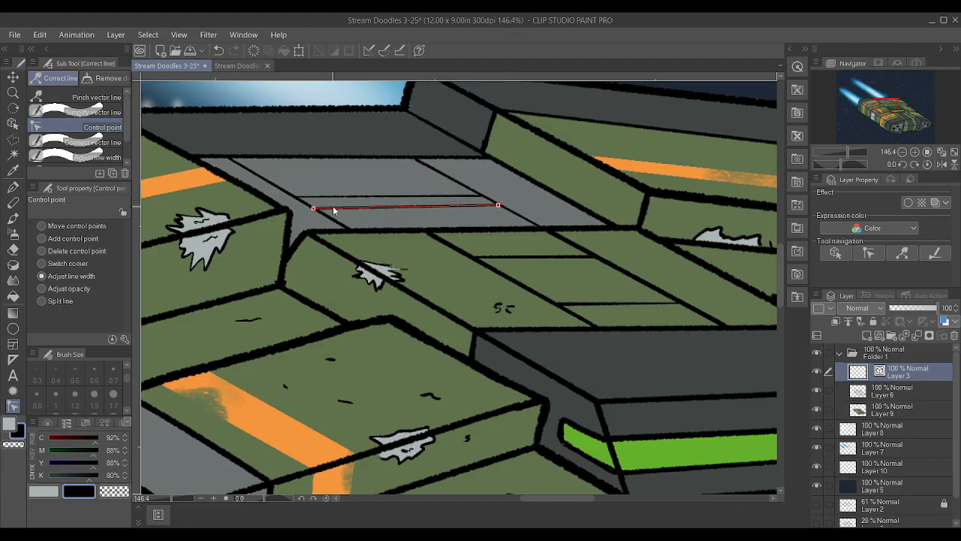
pyautogui.moveTo(356, 202); pyautogui.dragTo(339, 192)
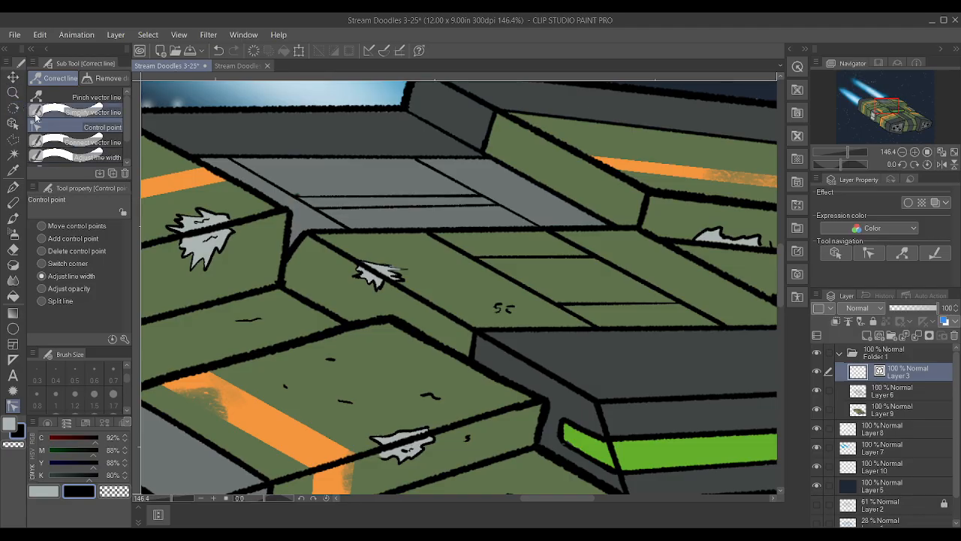
pyautogui.scroll(1, 300, 198)
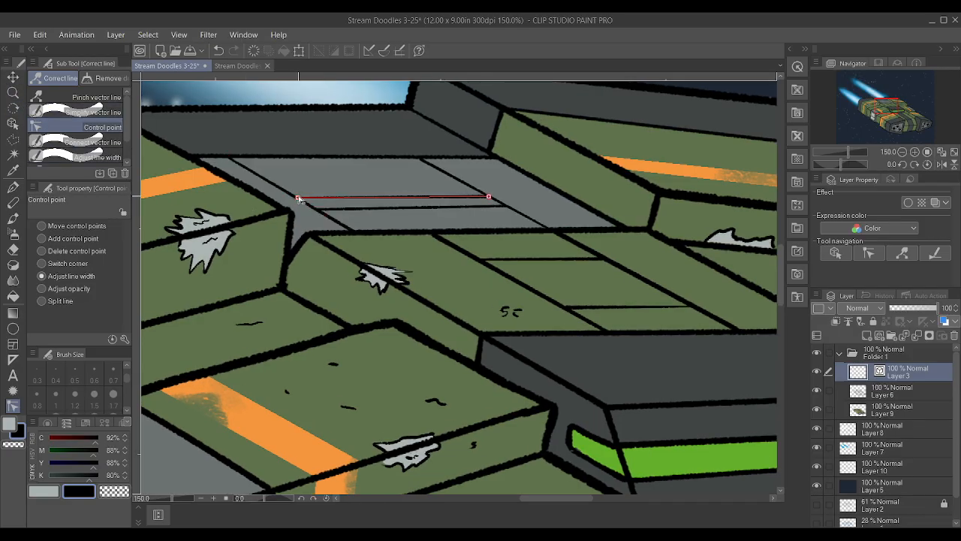
pyautogui.scroll(1, 300, 198)
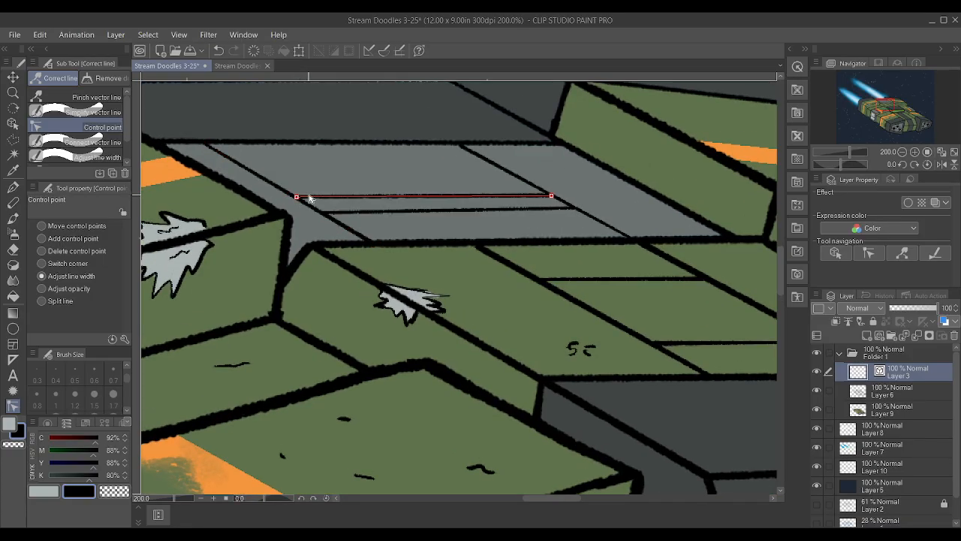
# Move the upper cross line's end point so it meets the far diagonal cleanly
pyautogui.click(41, 227)
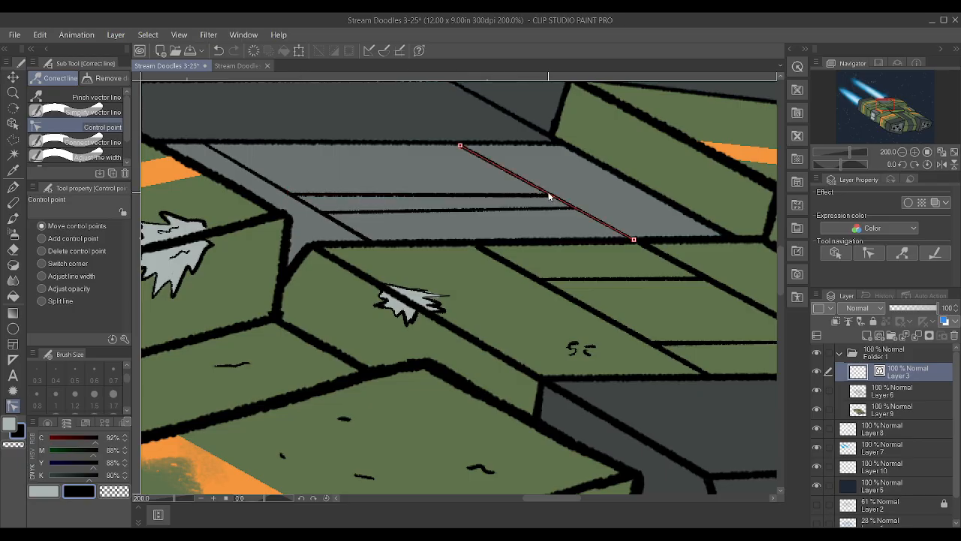
pyautogui.moveTo(550, 199); pyautogui.dragTo(545, 192)
pyautogui.scroll(-2, 360, 176)
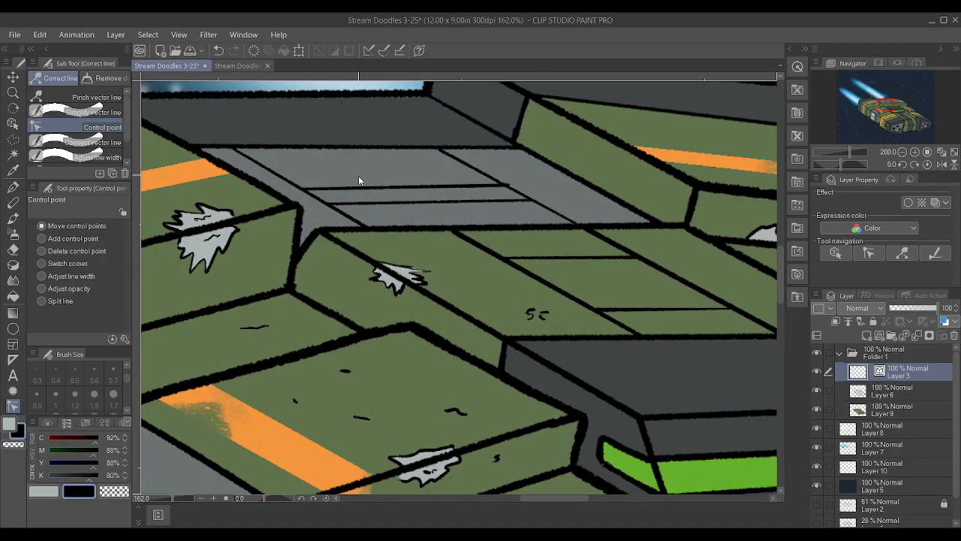
pyautogui.scroll(4, 364, 180)
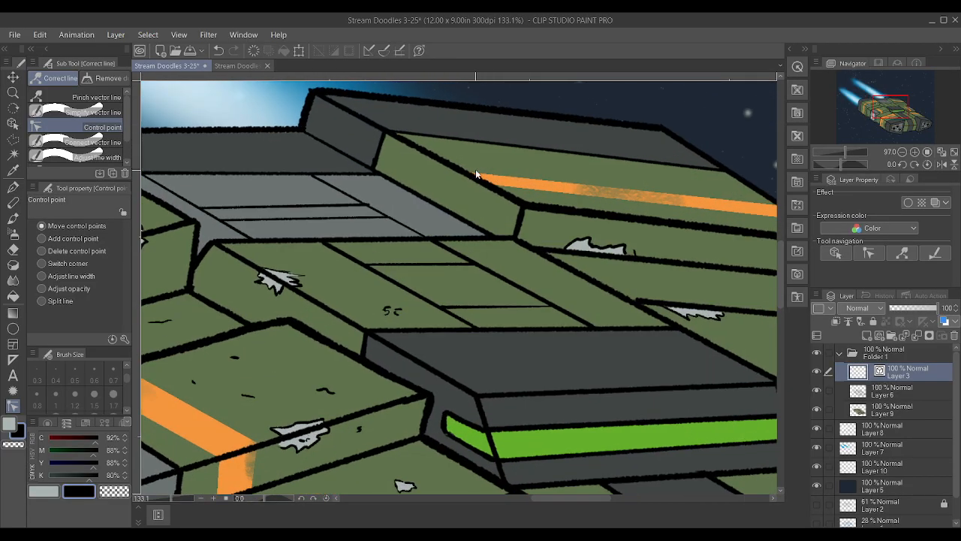
pyautogui.scroll(1, 335, 217)
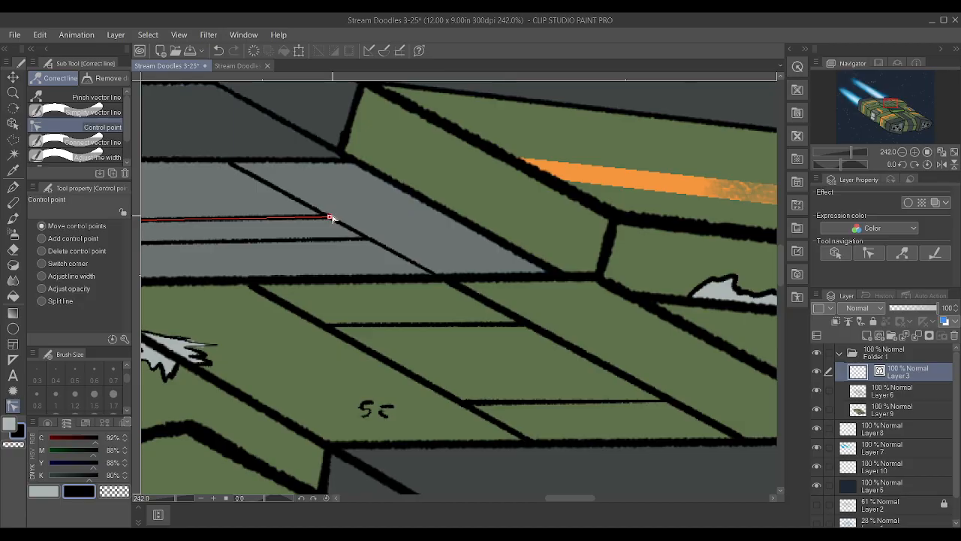
pyautogui.scroll(-3, 401, 215)
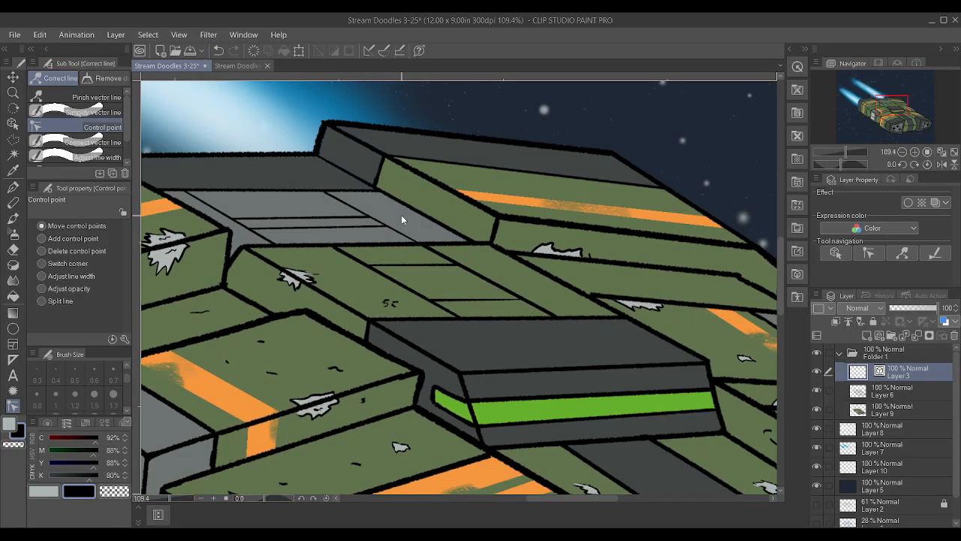
# Examine the new deck panel lines and the rear hull blocks in the context of the whole ship
pyautogui.scroll(-4, 401, 215)
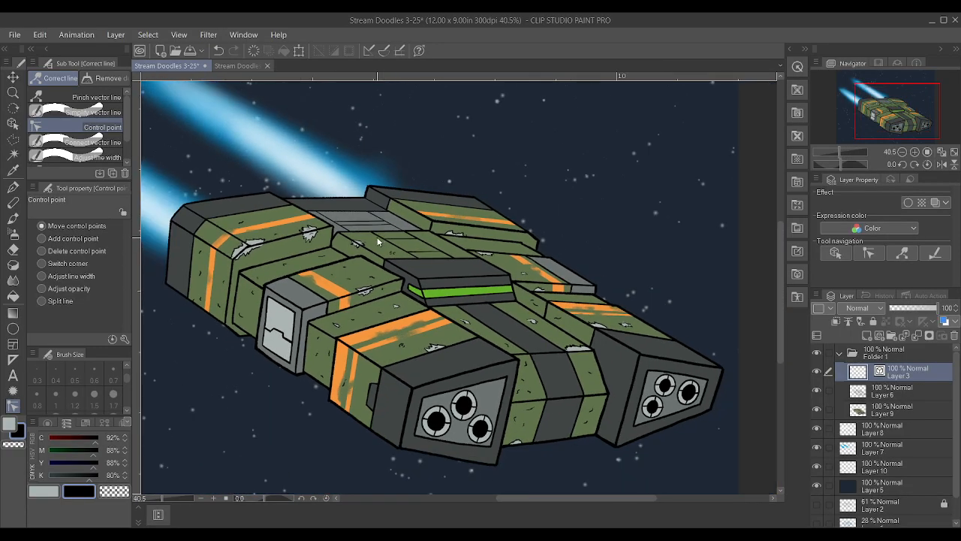
pyautogui.scroll(2, 339, 239)
pyautogui.scroll(-3, 336, 240)
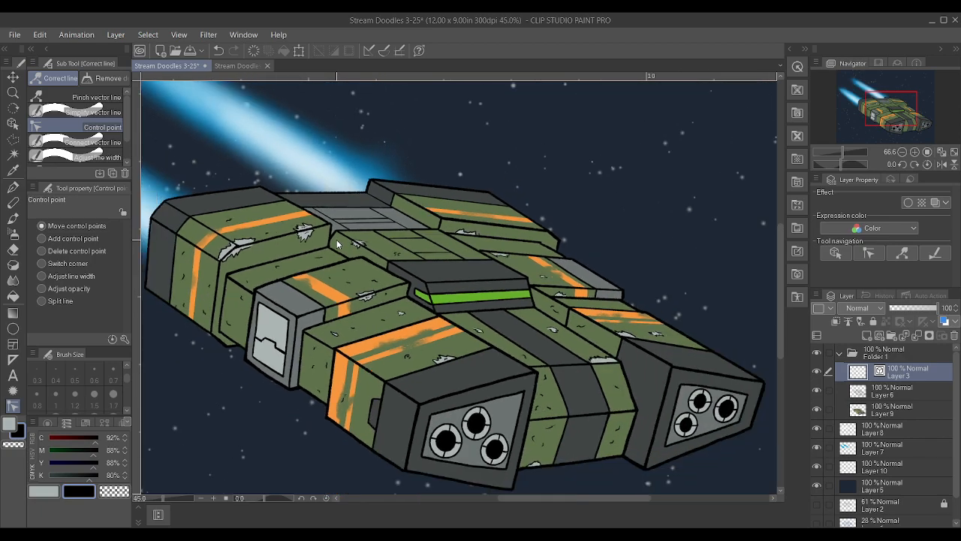
pyautogui.scroll(4, 222, 230)
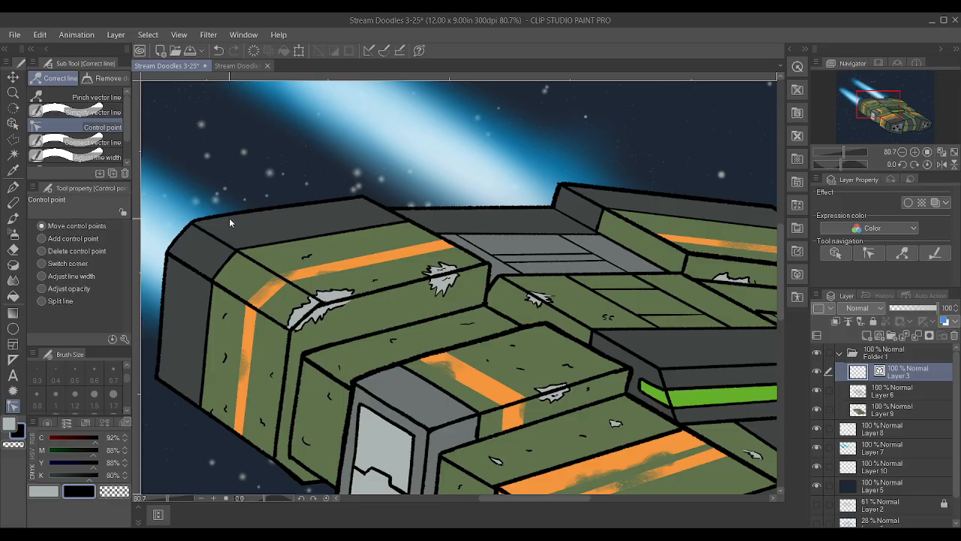
pyautogui.scroll(-2, 229, 225)
pyautogui.scroll(-3, 216, 237)
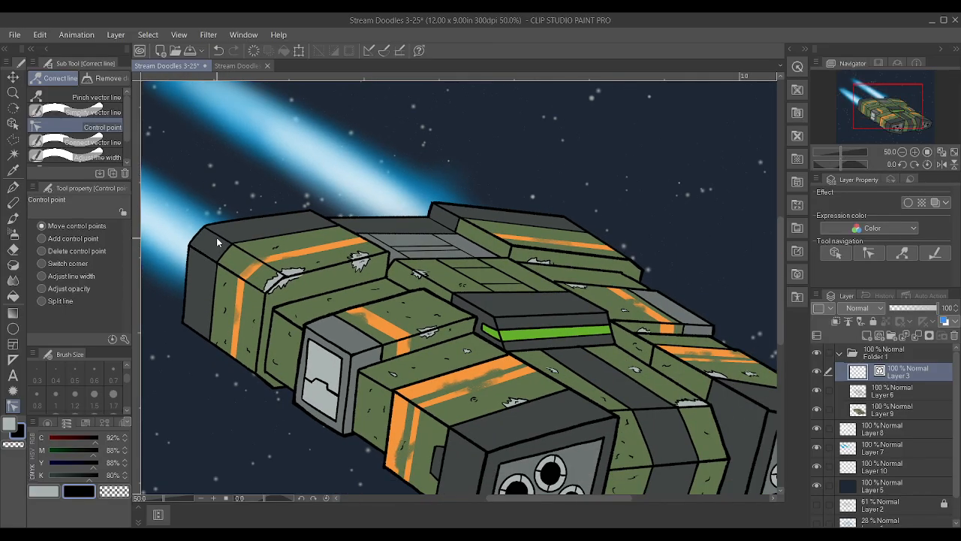
pyautogui.scroll(3, 557, 290)
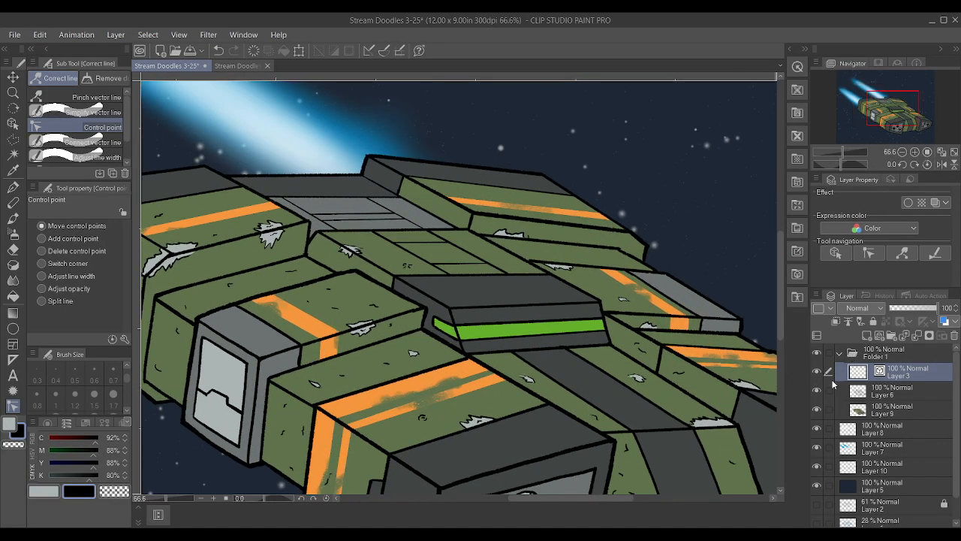
# Make Layer 6 active, inspect the outline at the rear hull corner, and save the illustration
pyautogui.click(878, 389)
pyautogui.scroll(-1, 336, 96)
pyautogui.scroll(8, 437, 174)
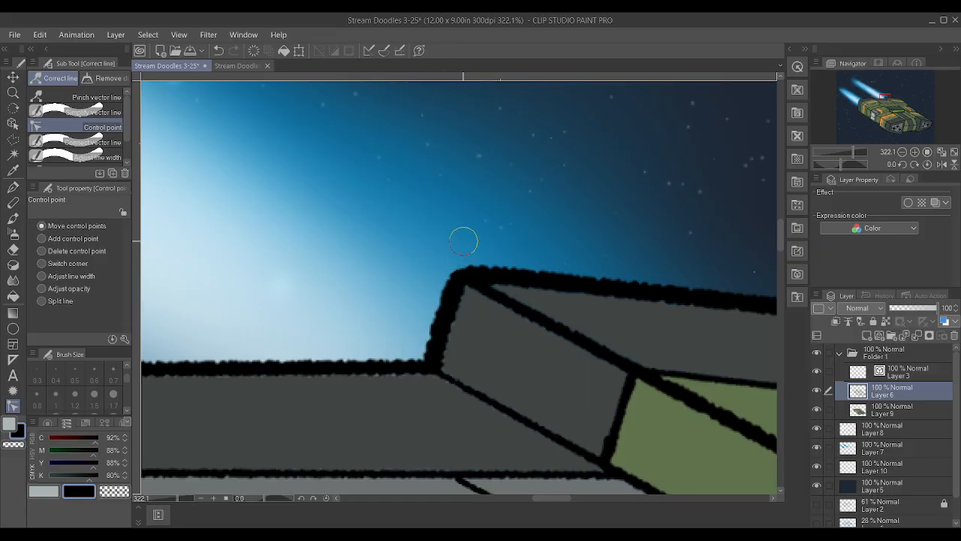
pyautogui.scroll(-10, 576, 350)
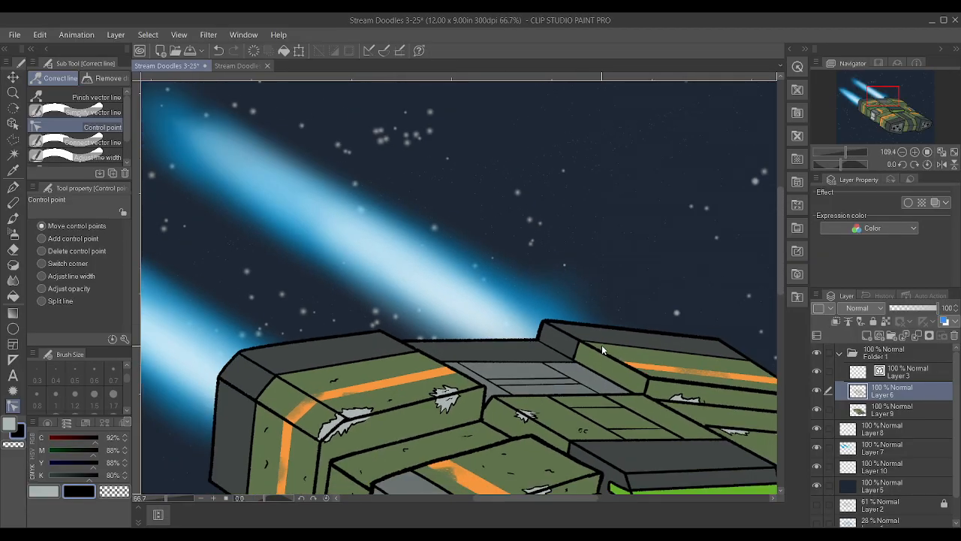
pyautogui.scroll(3, 722, 405)
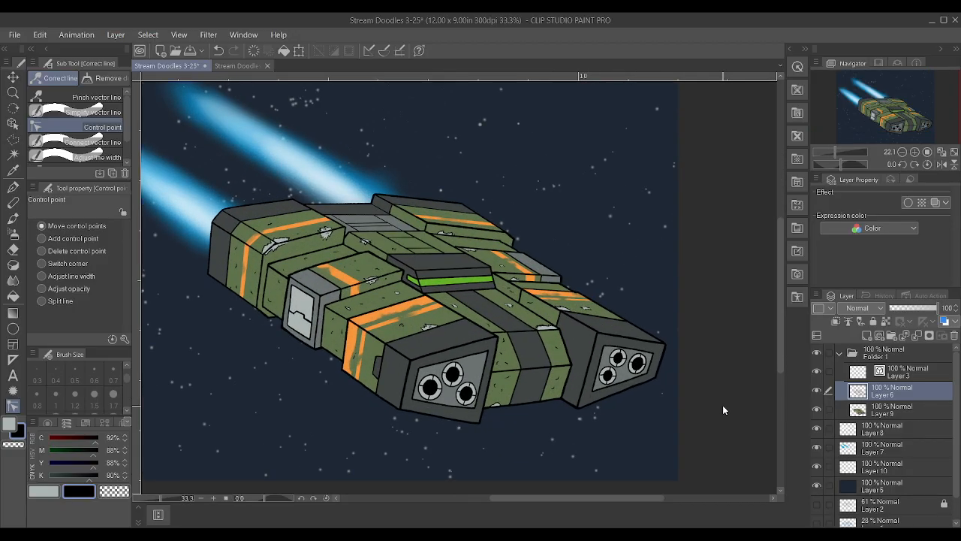
pyautogui.hotkey('ctrl', 's')
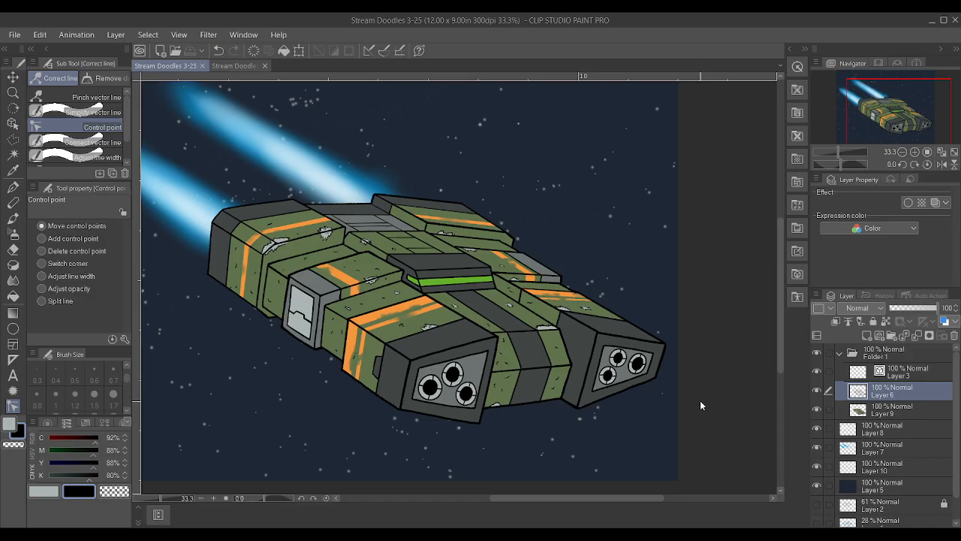
pyautogui.scroll(-1, 700, 406)
pyautogui.scroll(-1, 700, 406)
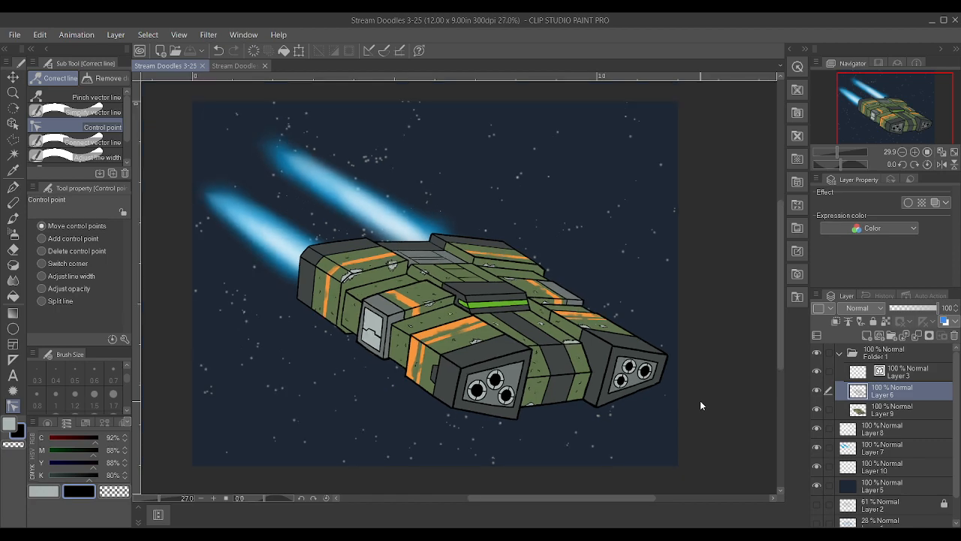